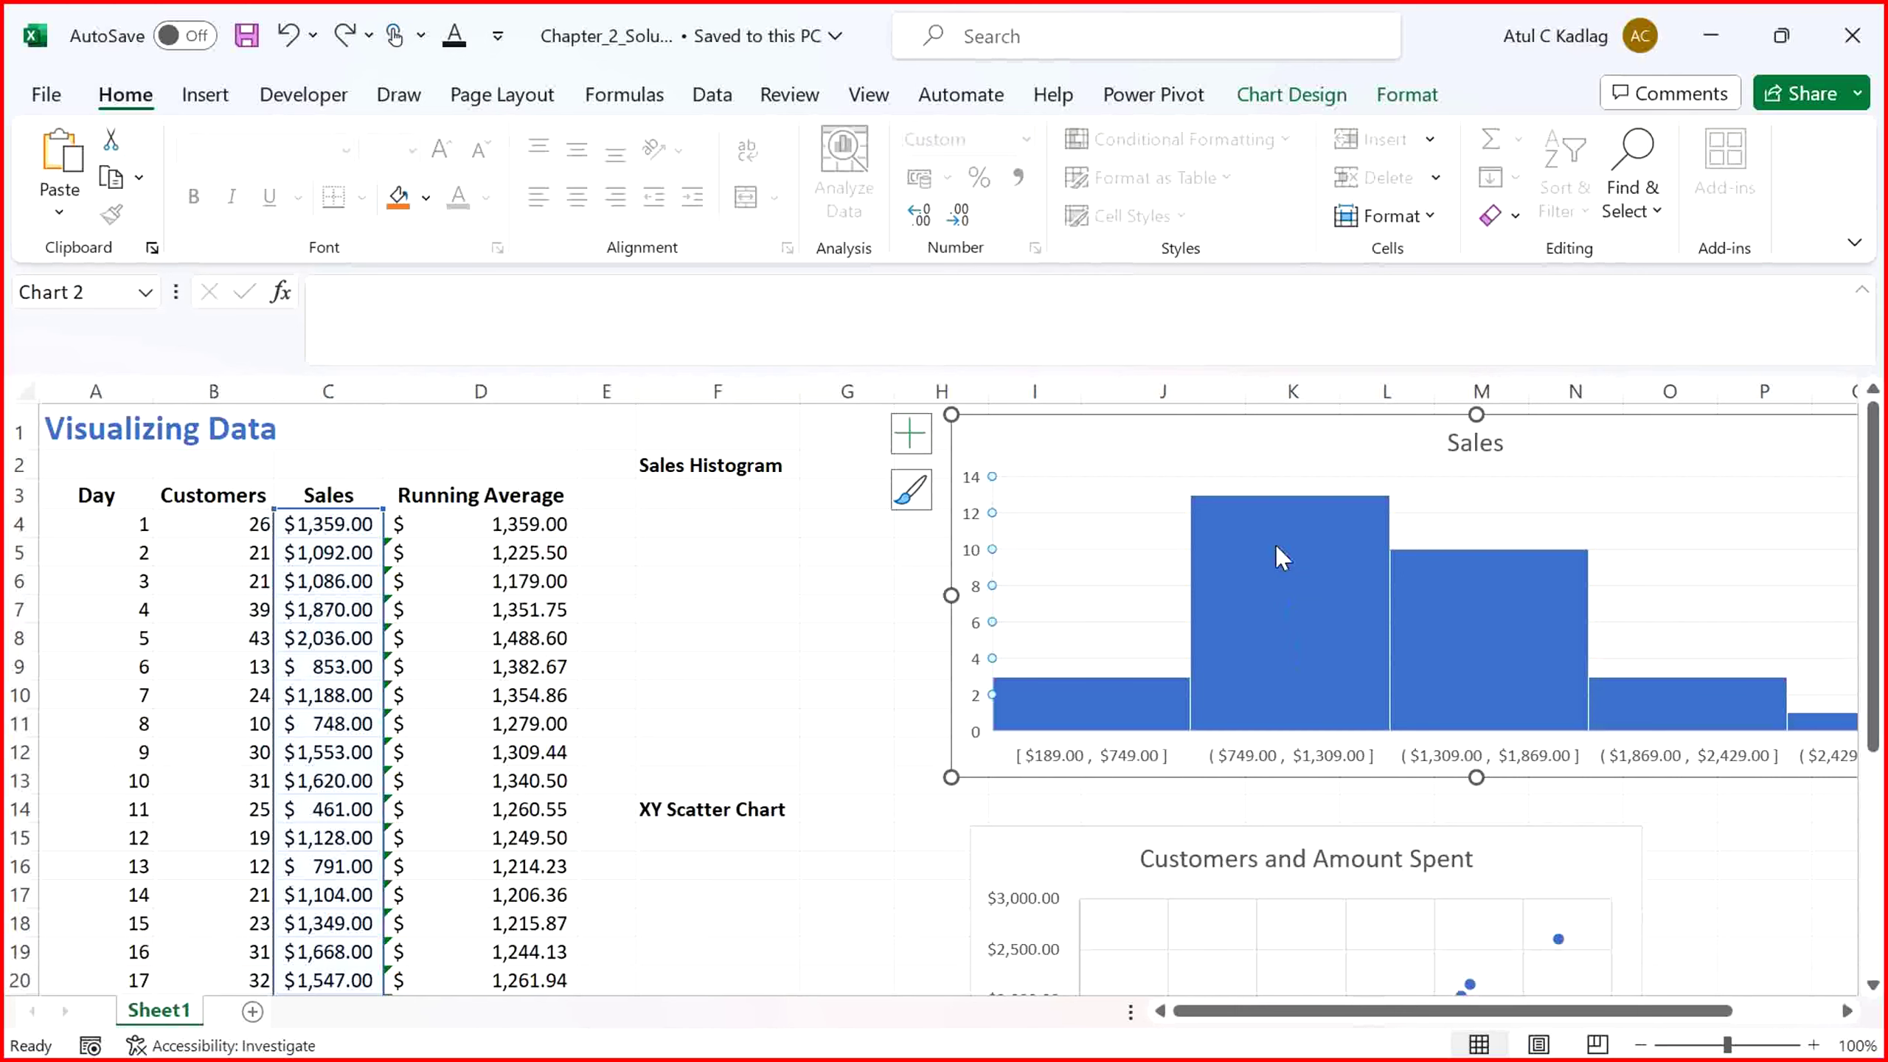
# Examine the bars and value ranges of the Sales histogram across its full width
pyautogui.moveTo(1244, 506)
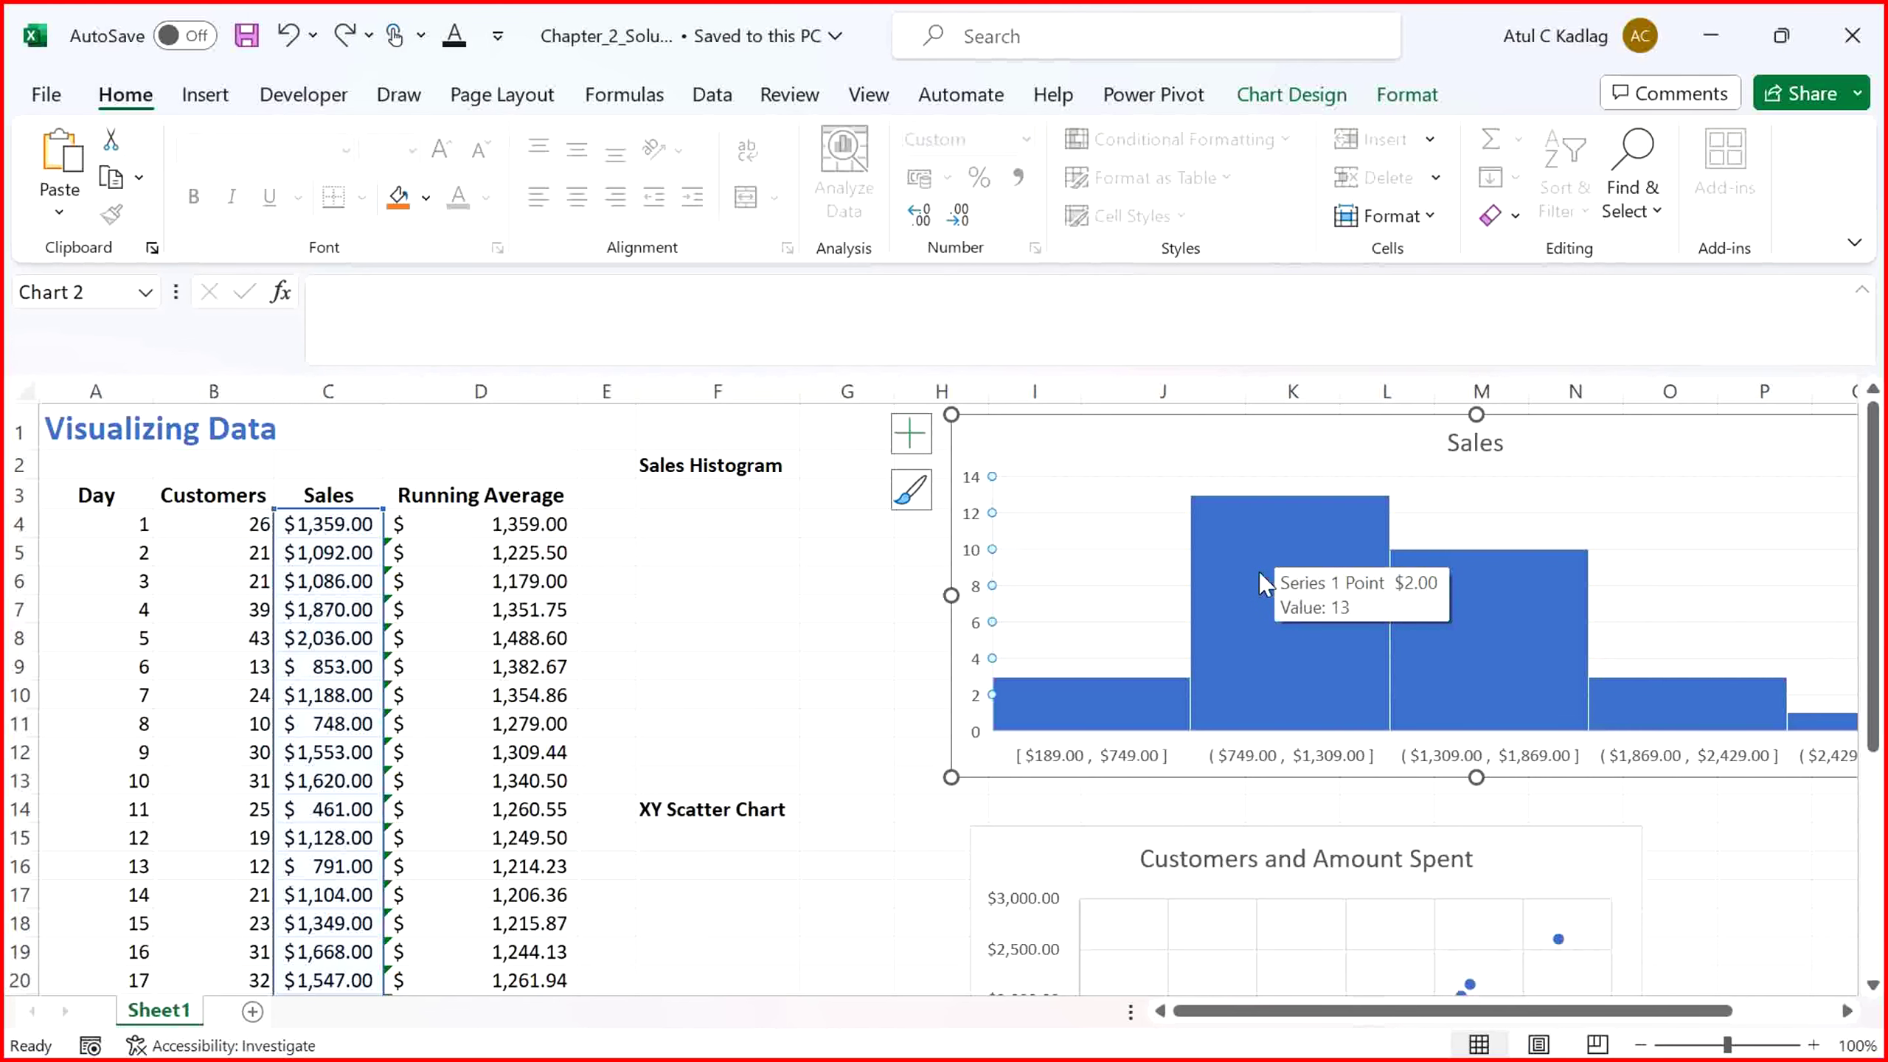
pyautogui.moveTo(1468, 639)
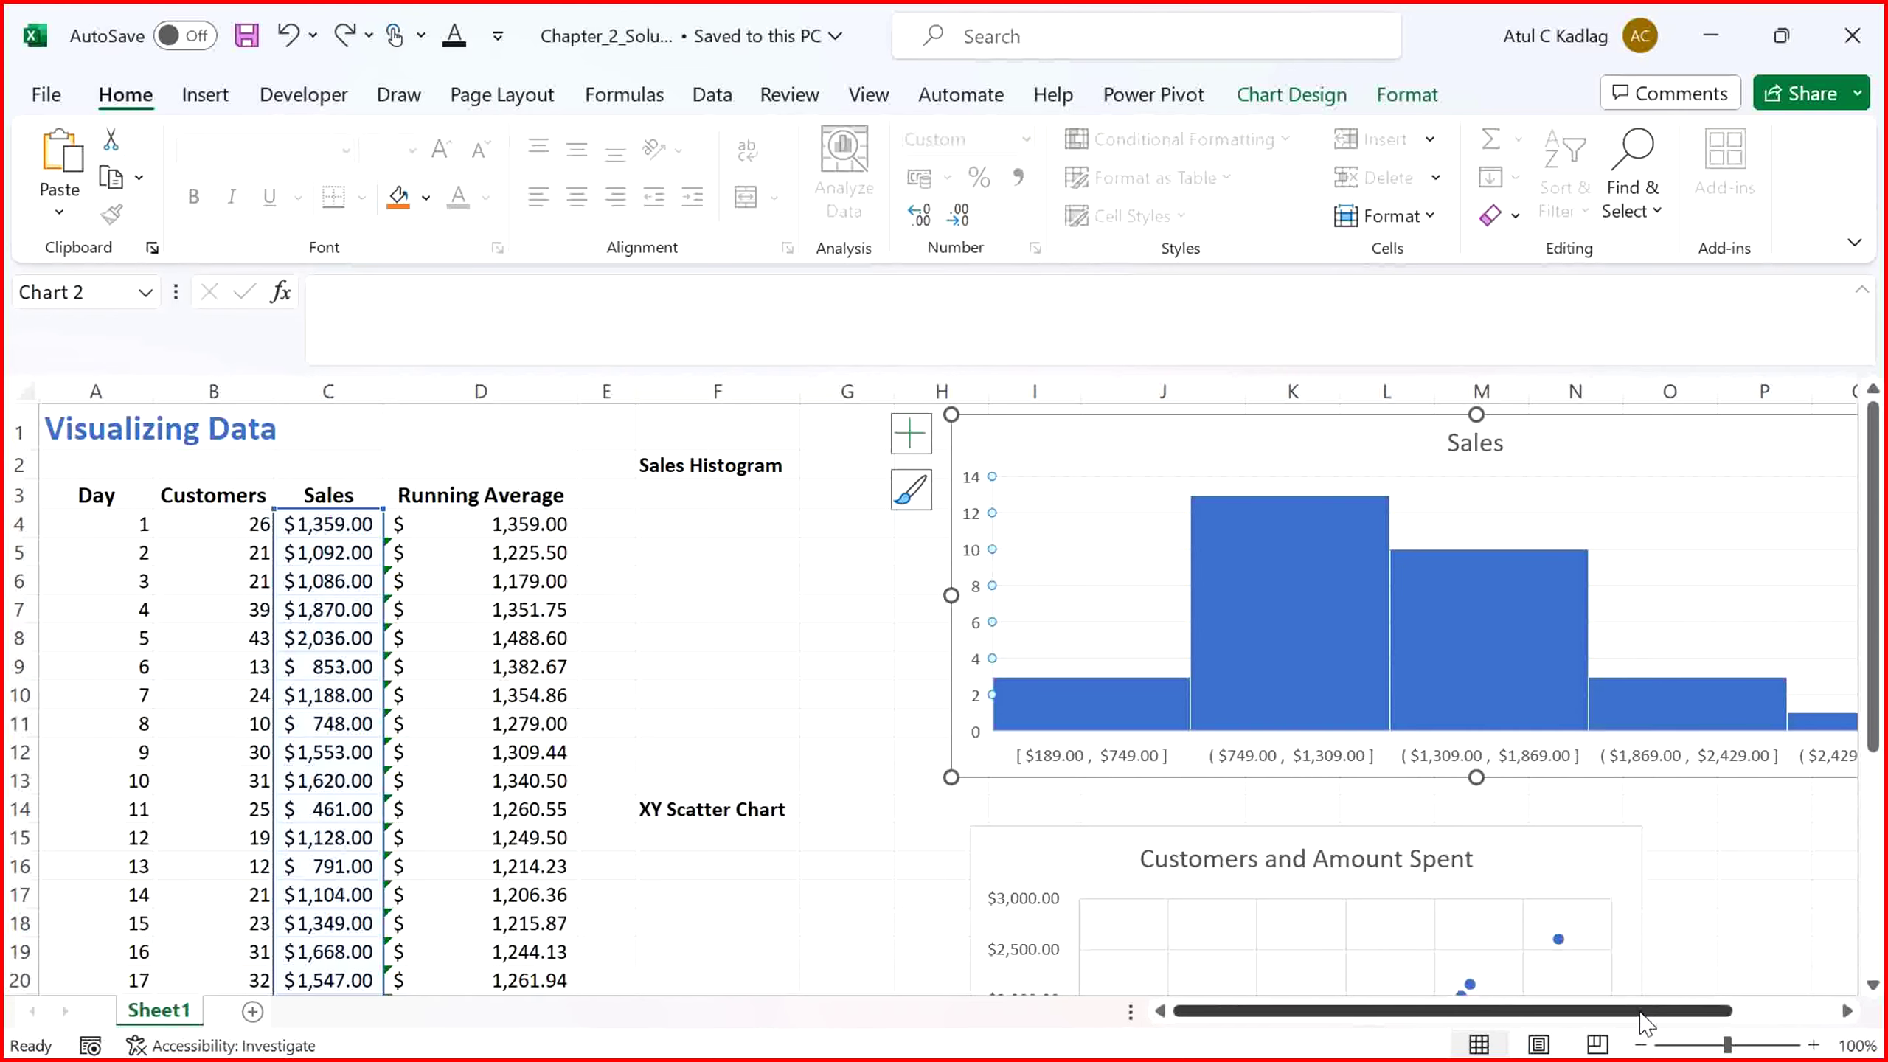
pyautogui.moveTo(1646, 1012); pyautogui.dragTo(1739, 1012)
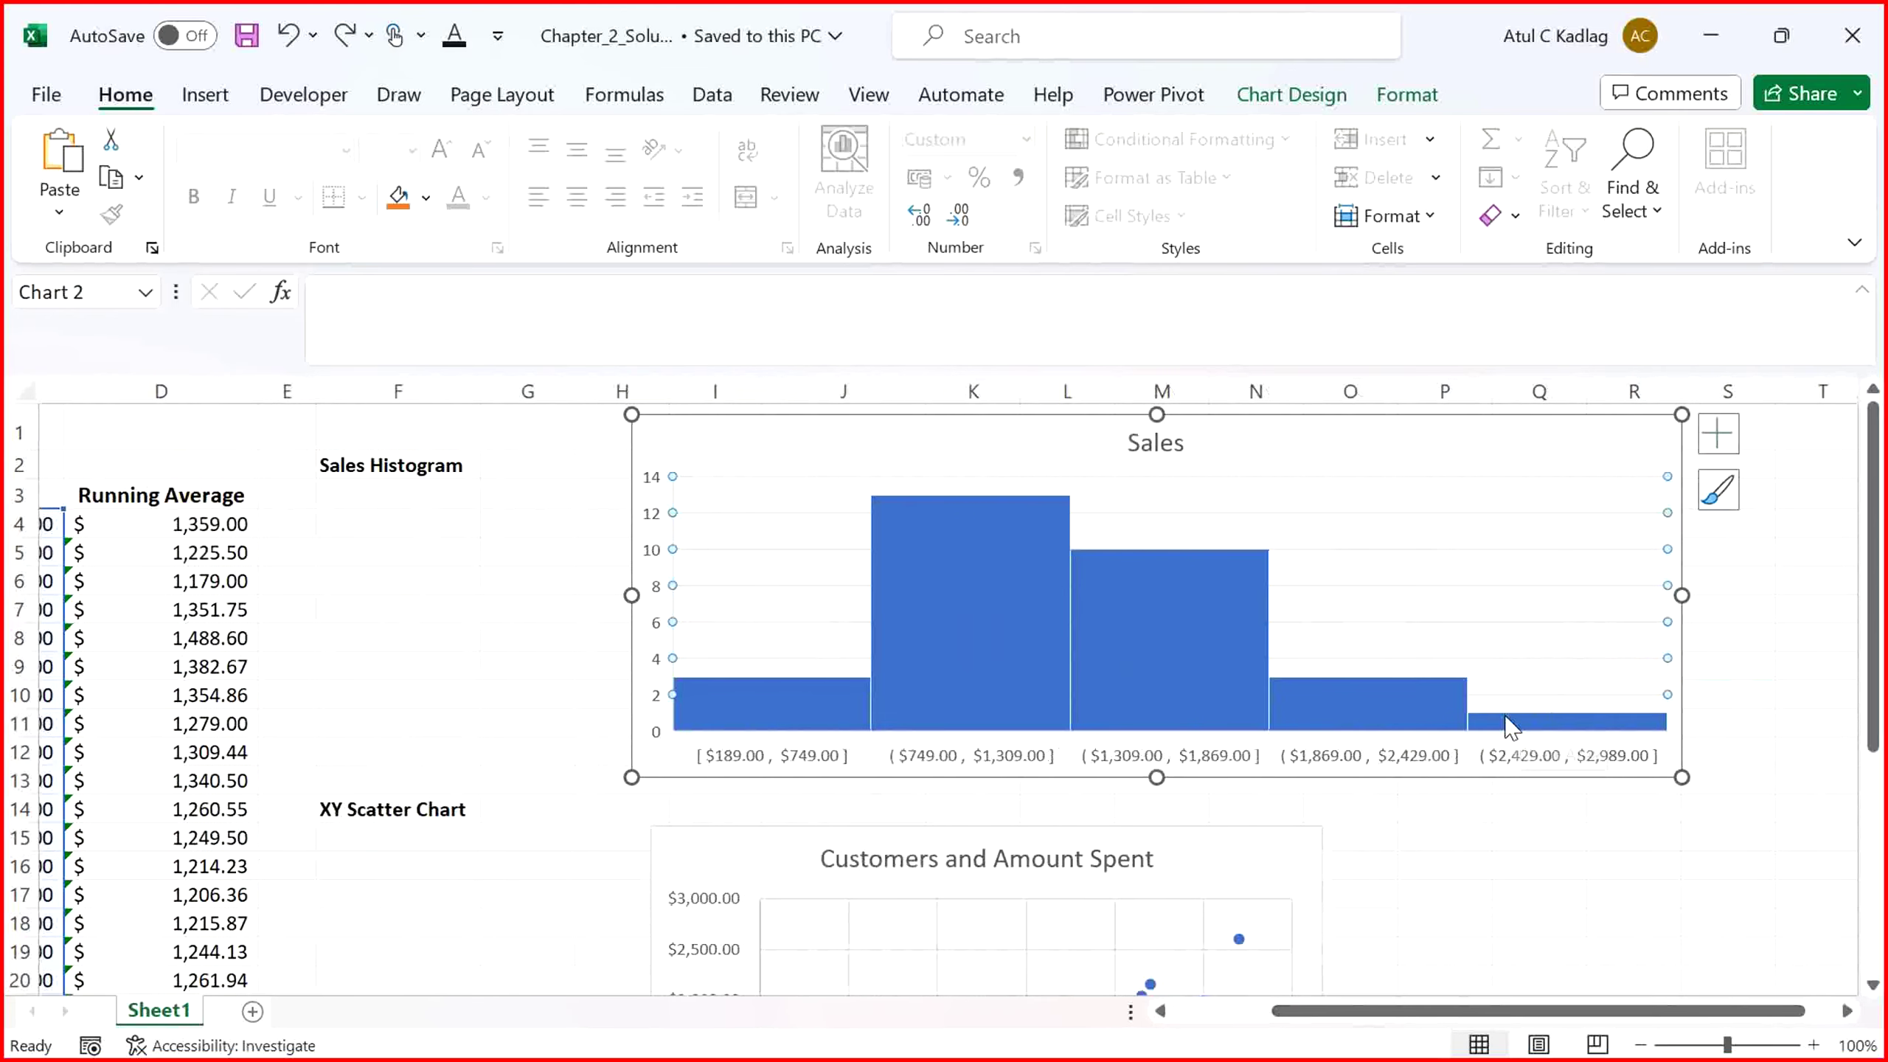
pyautogui.moveTo(1622, 736)
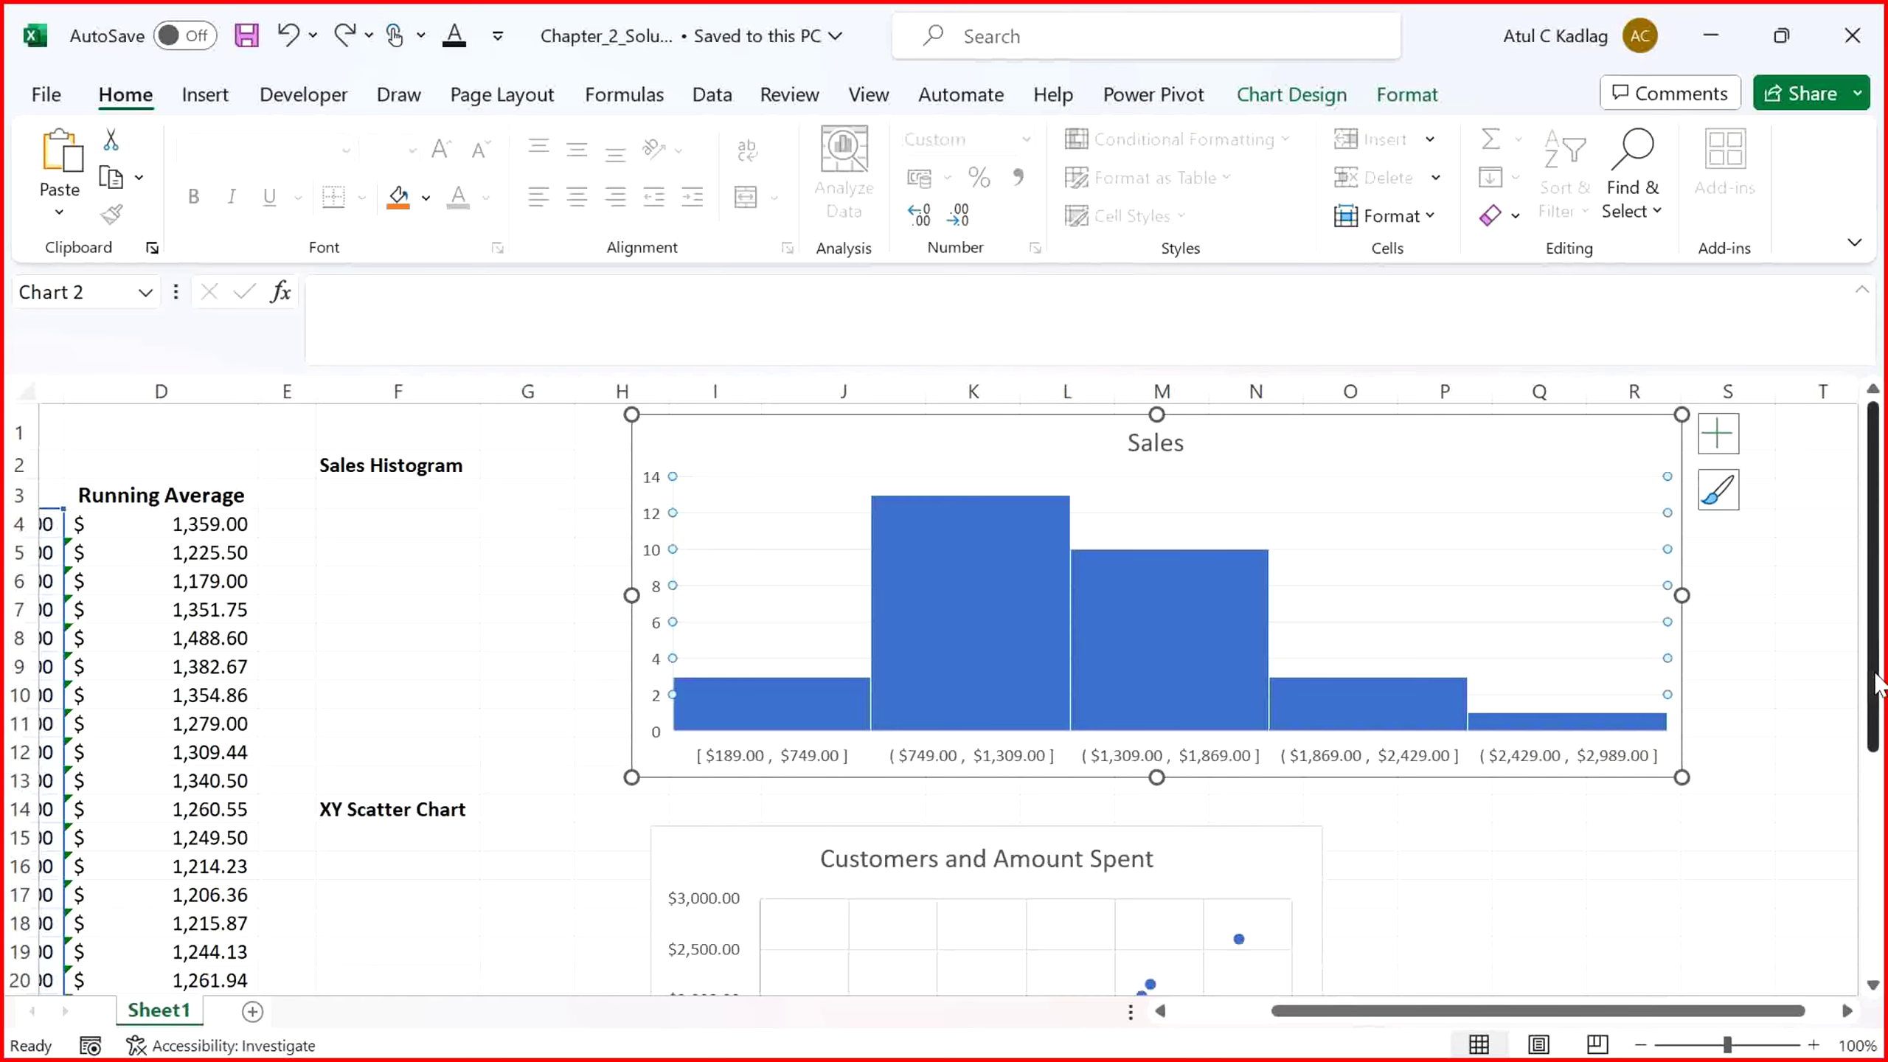
# Examine the Customers and Amount Spent scatter chart alongside the customers and sales columns it plots
pyautogui.moveTo(1879, 683); pyautogui.dragTo(1874, 755)
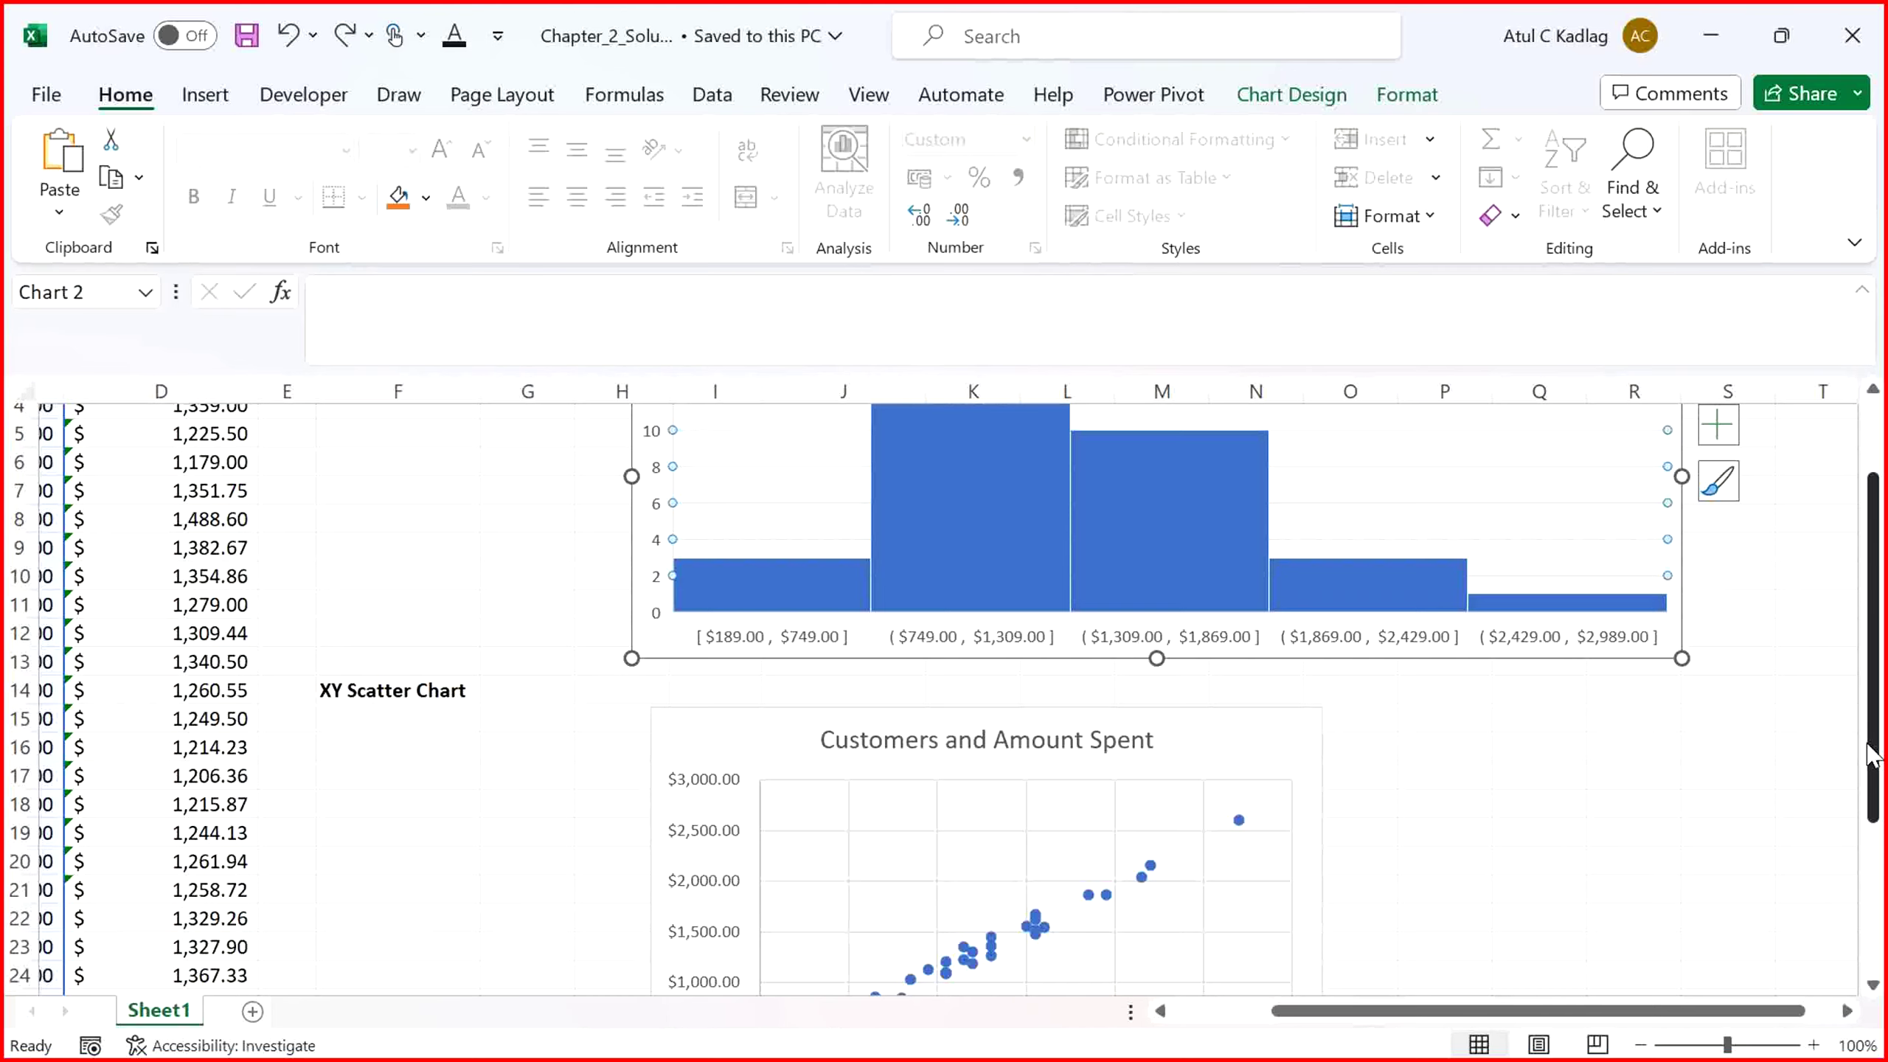
pyautogui.moveTo(1871, 755); pyautogui.dragTo(1869, 840)
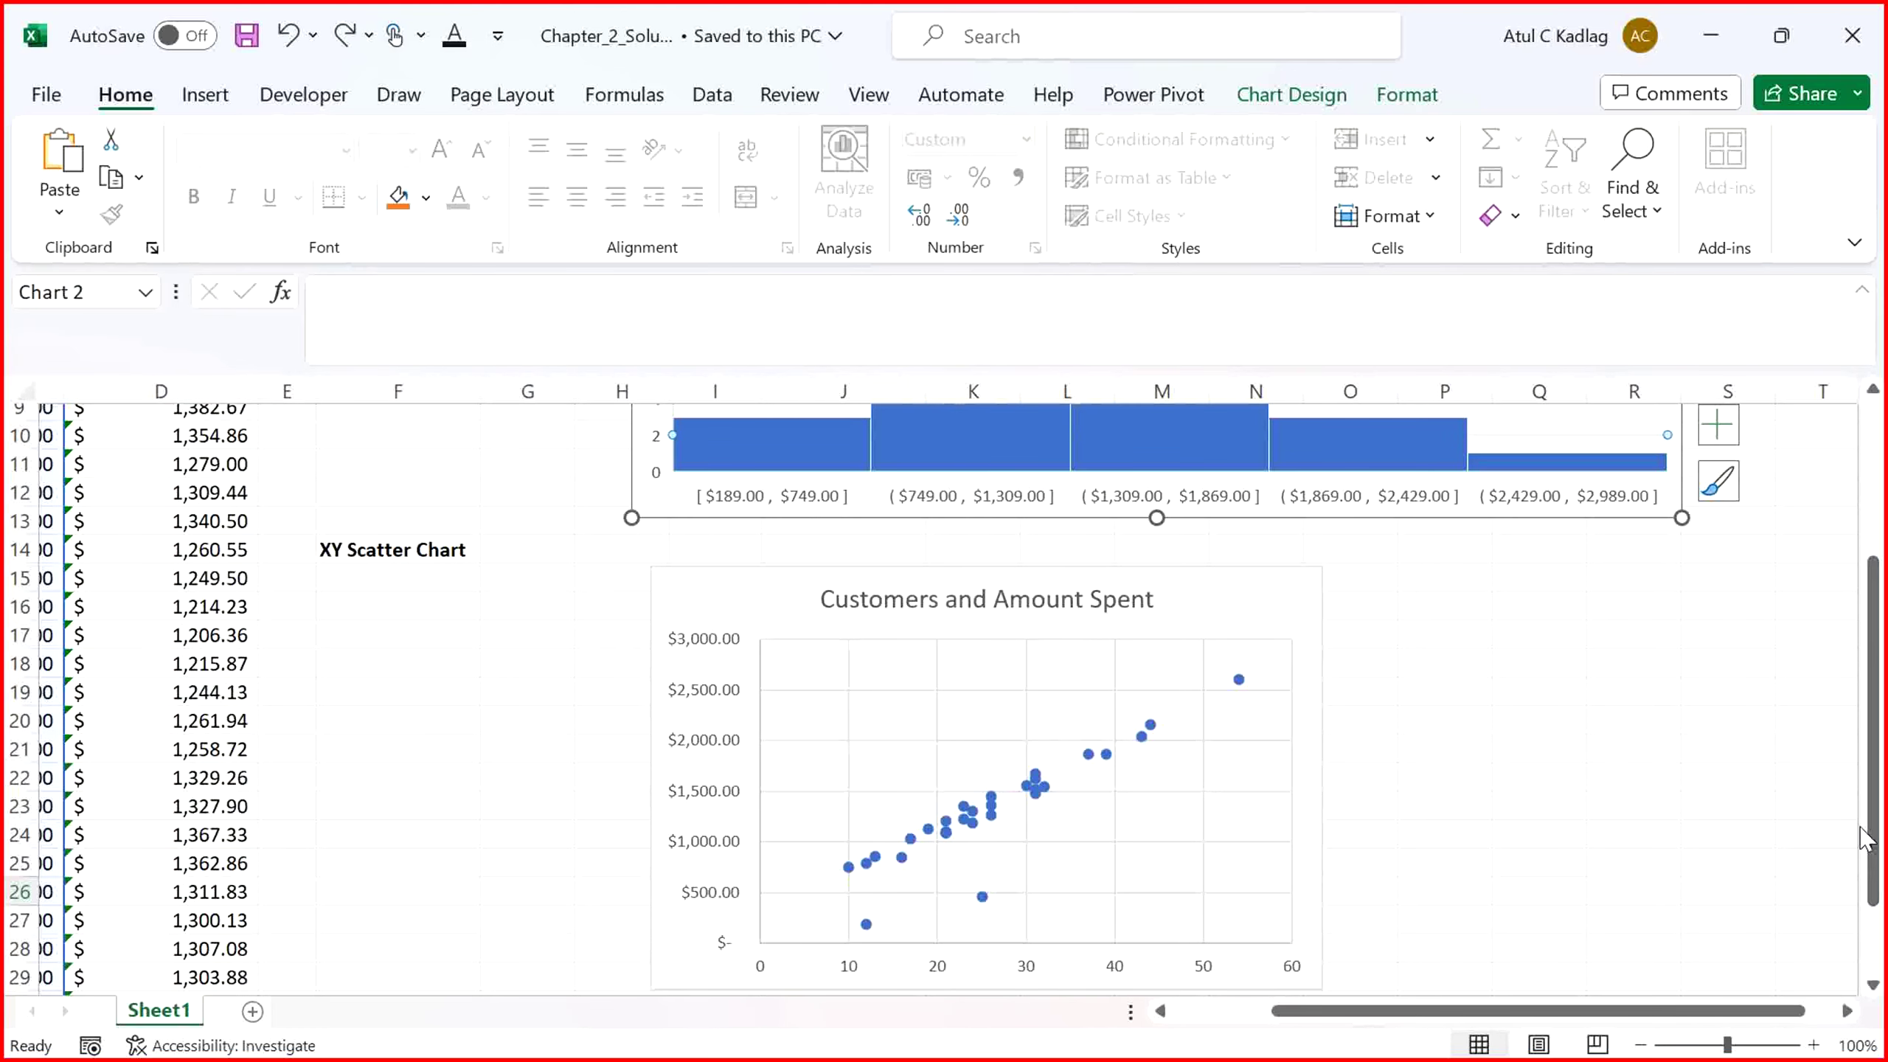
pyautogui.click(979, 877)
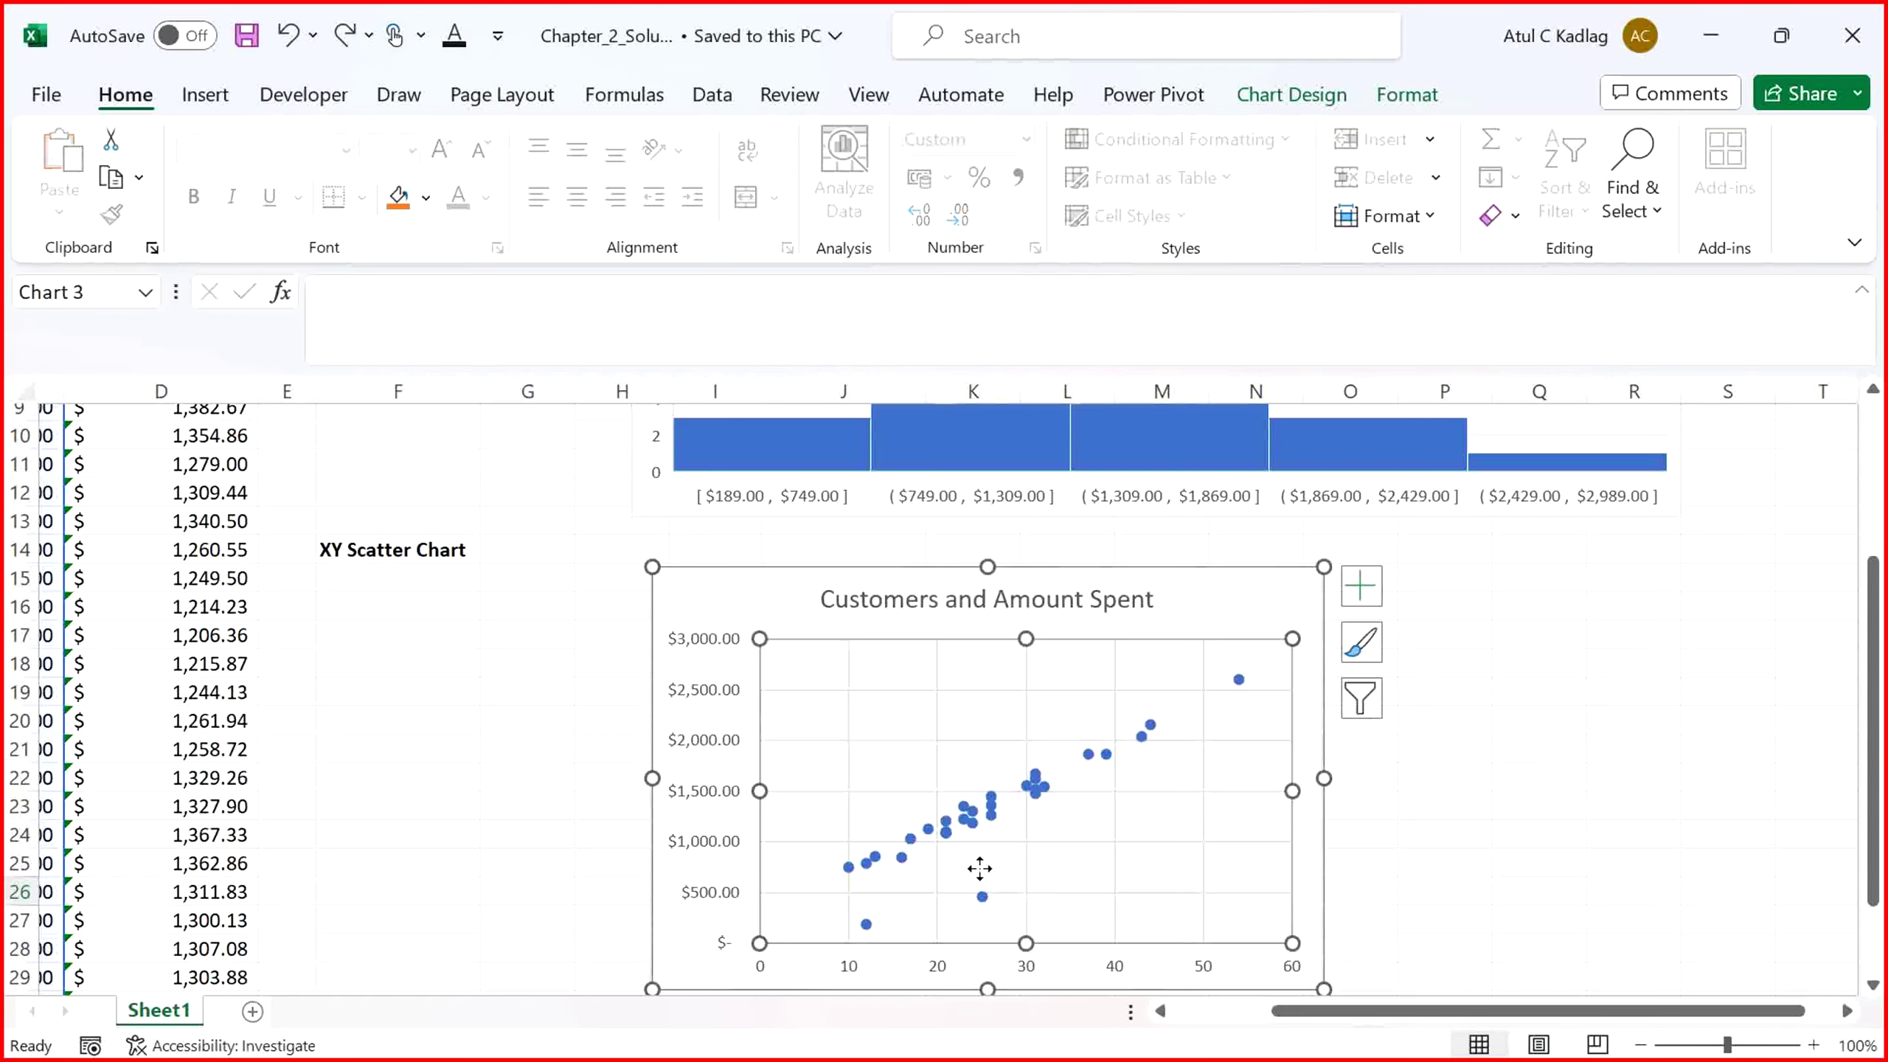
pyautogui.moveTo(1433, 1028); pyautogui.dragTo(1271, 1047)
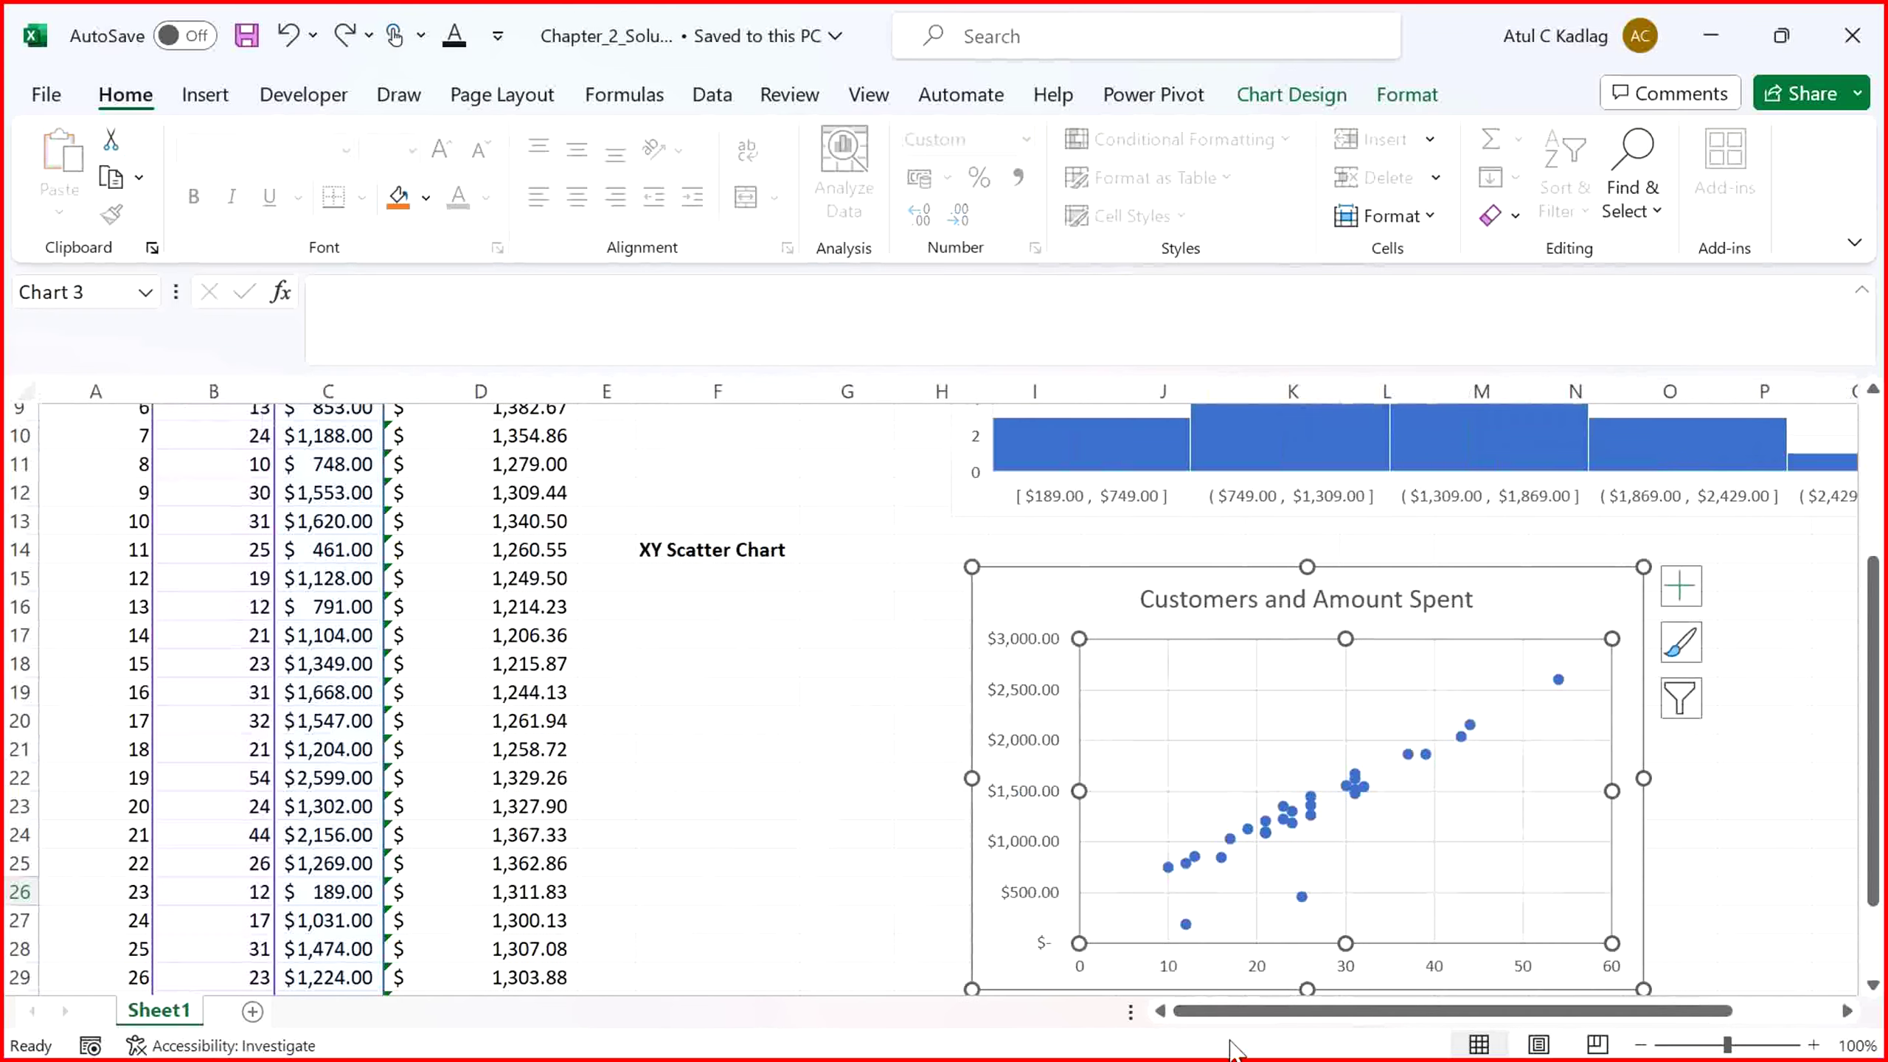
pyautogui.scroll(1, 1840, 997)
pyautogui.scroll(2, 1840, 997)
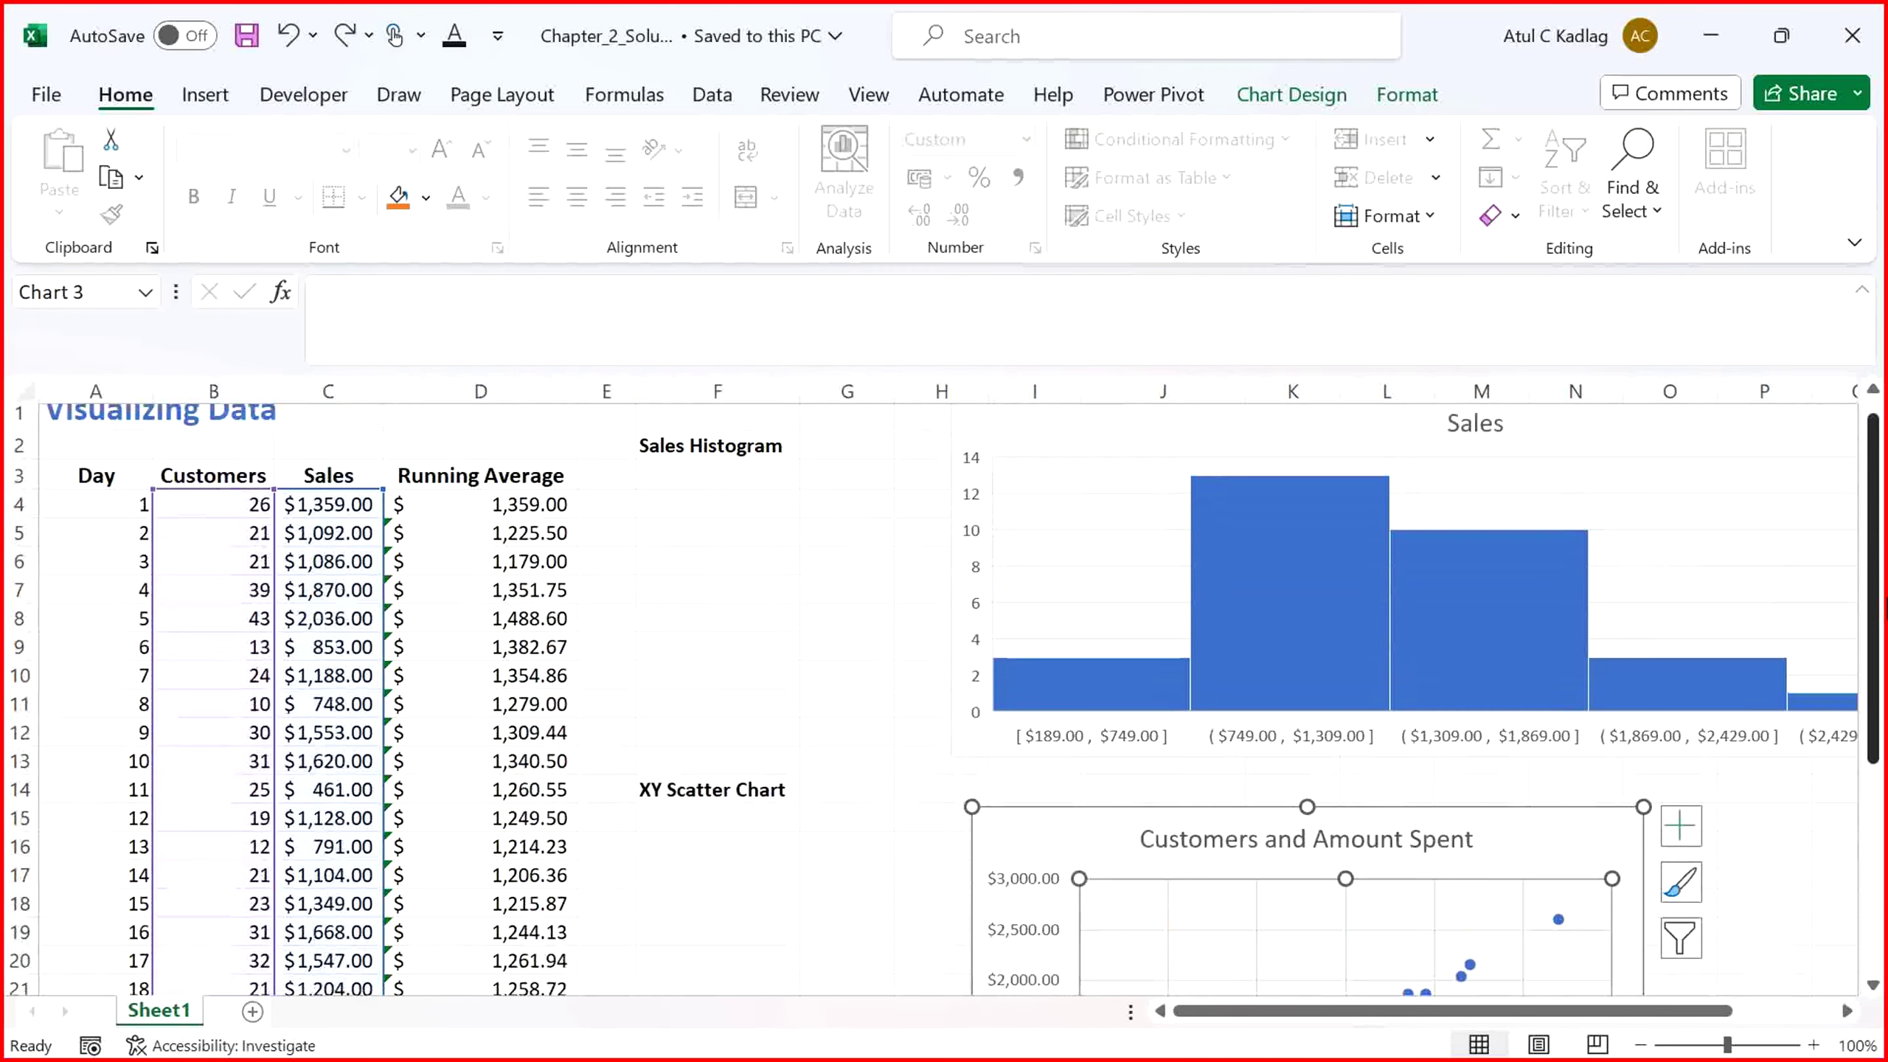
pyautogui.moveTo(1882, 617); pyautogui.dragTo(1882, 825)
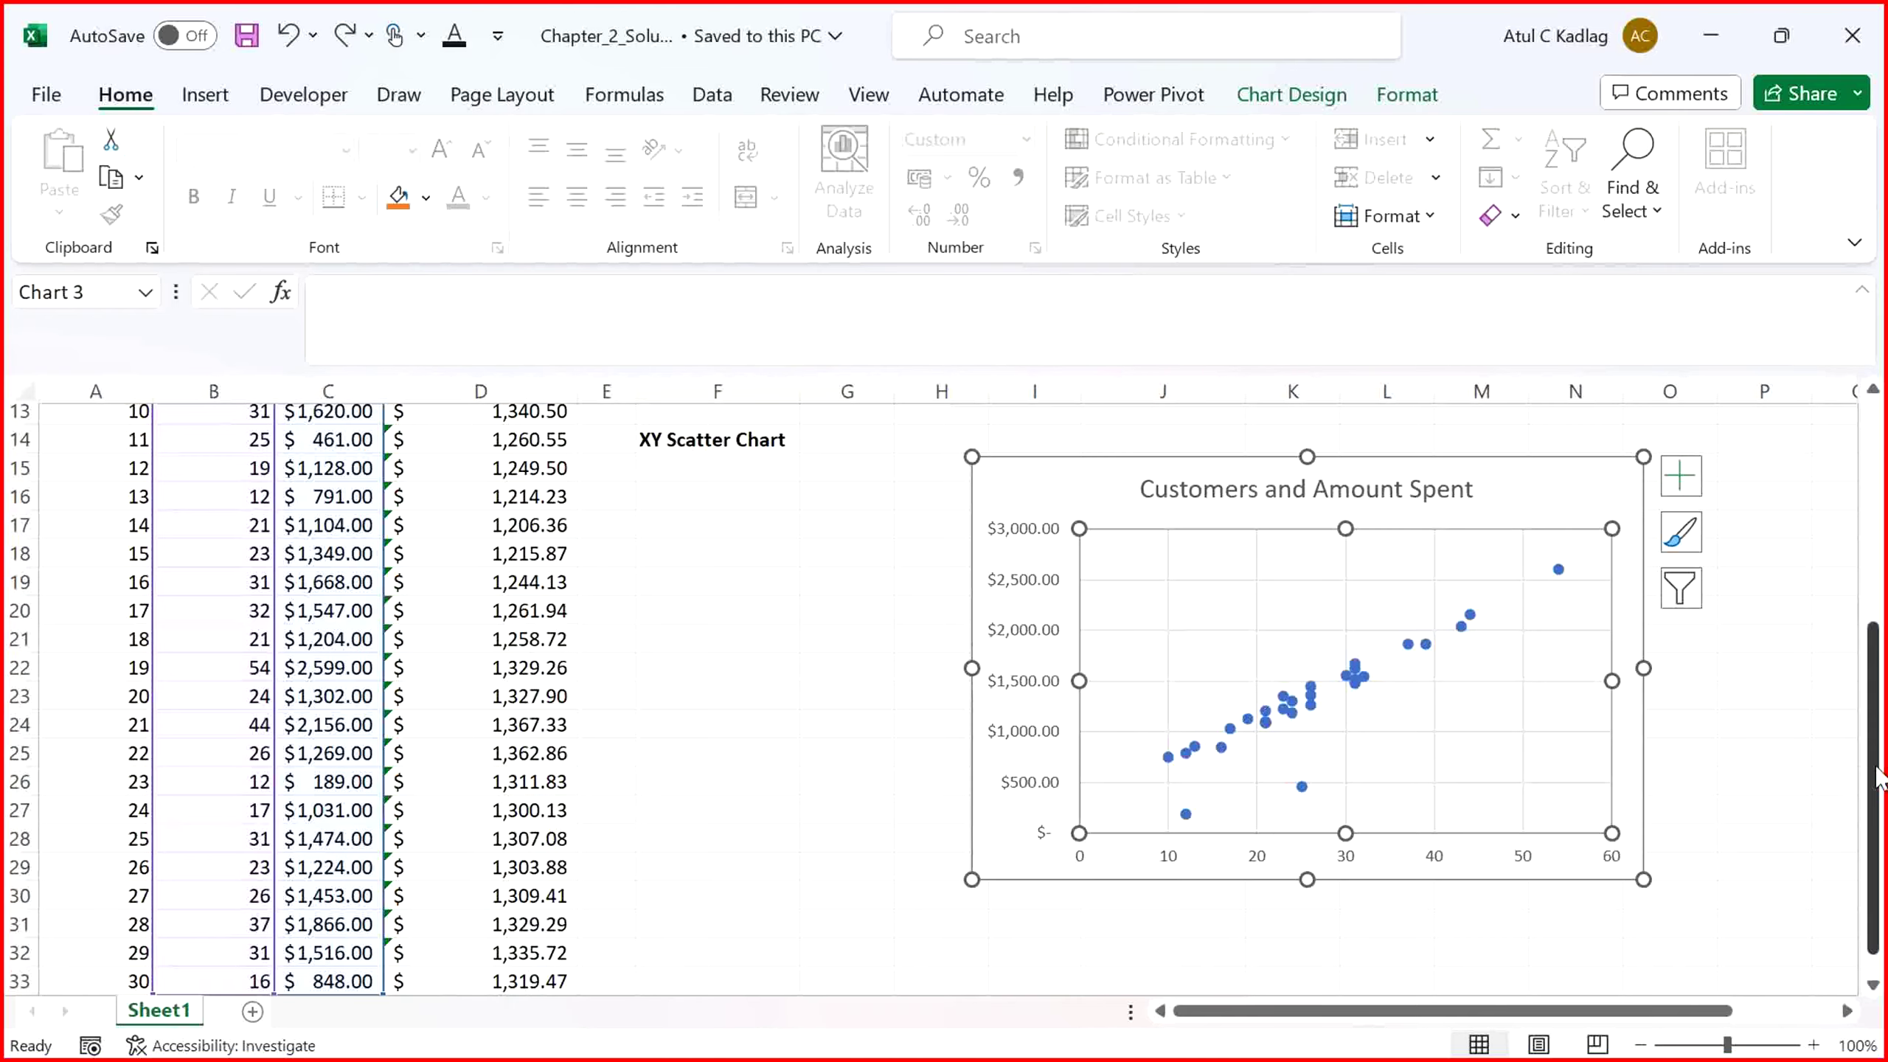
pyautogui.moveTo(1879, 778); pyautogui.dragTo(1884, 534)
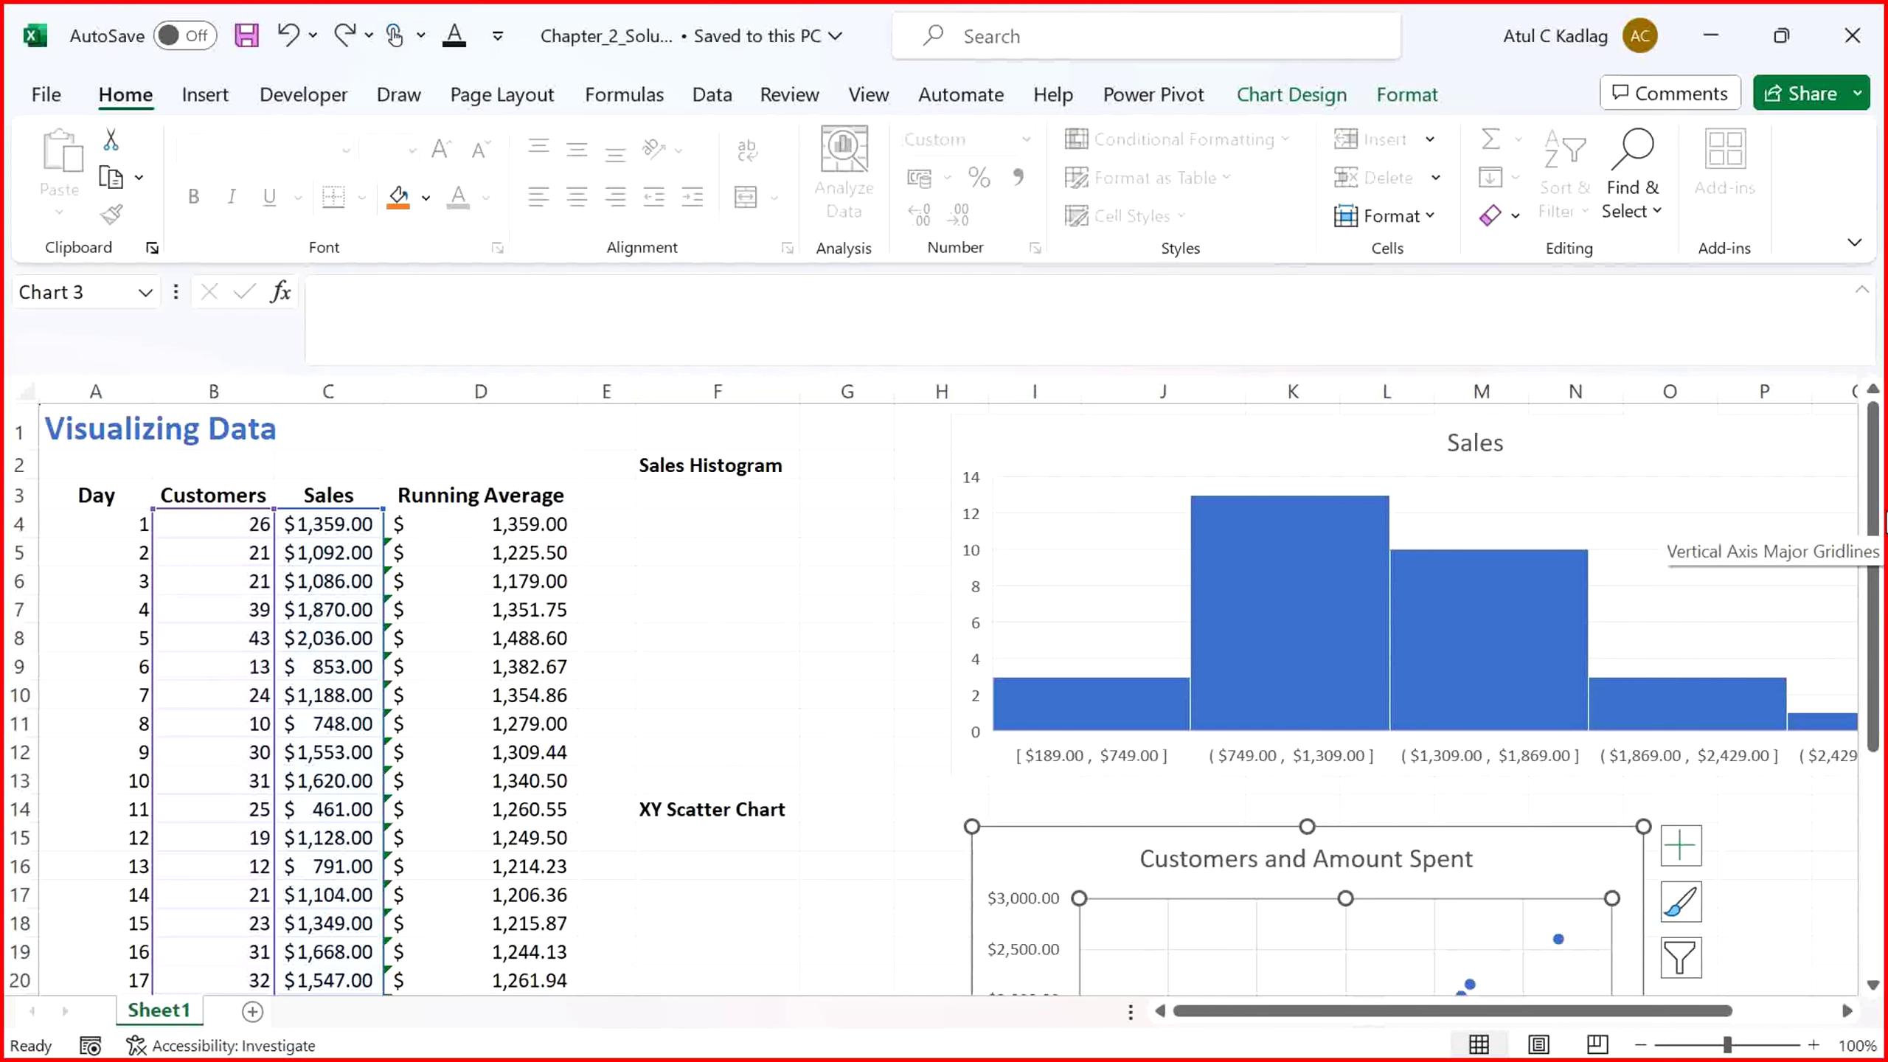
# Switch to the Data Manipulation with Formulae workbook and review the questions and form on the DATA VALIDATION sheet
pyautogui.hotkey('alt', 'Tab')
pyautogui.hotkey('alt', 'Tab')
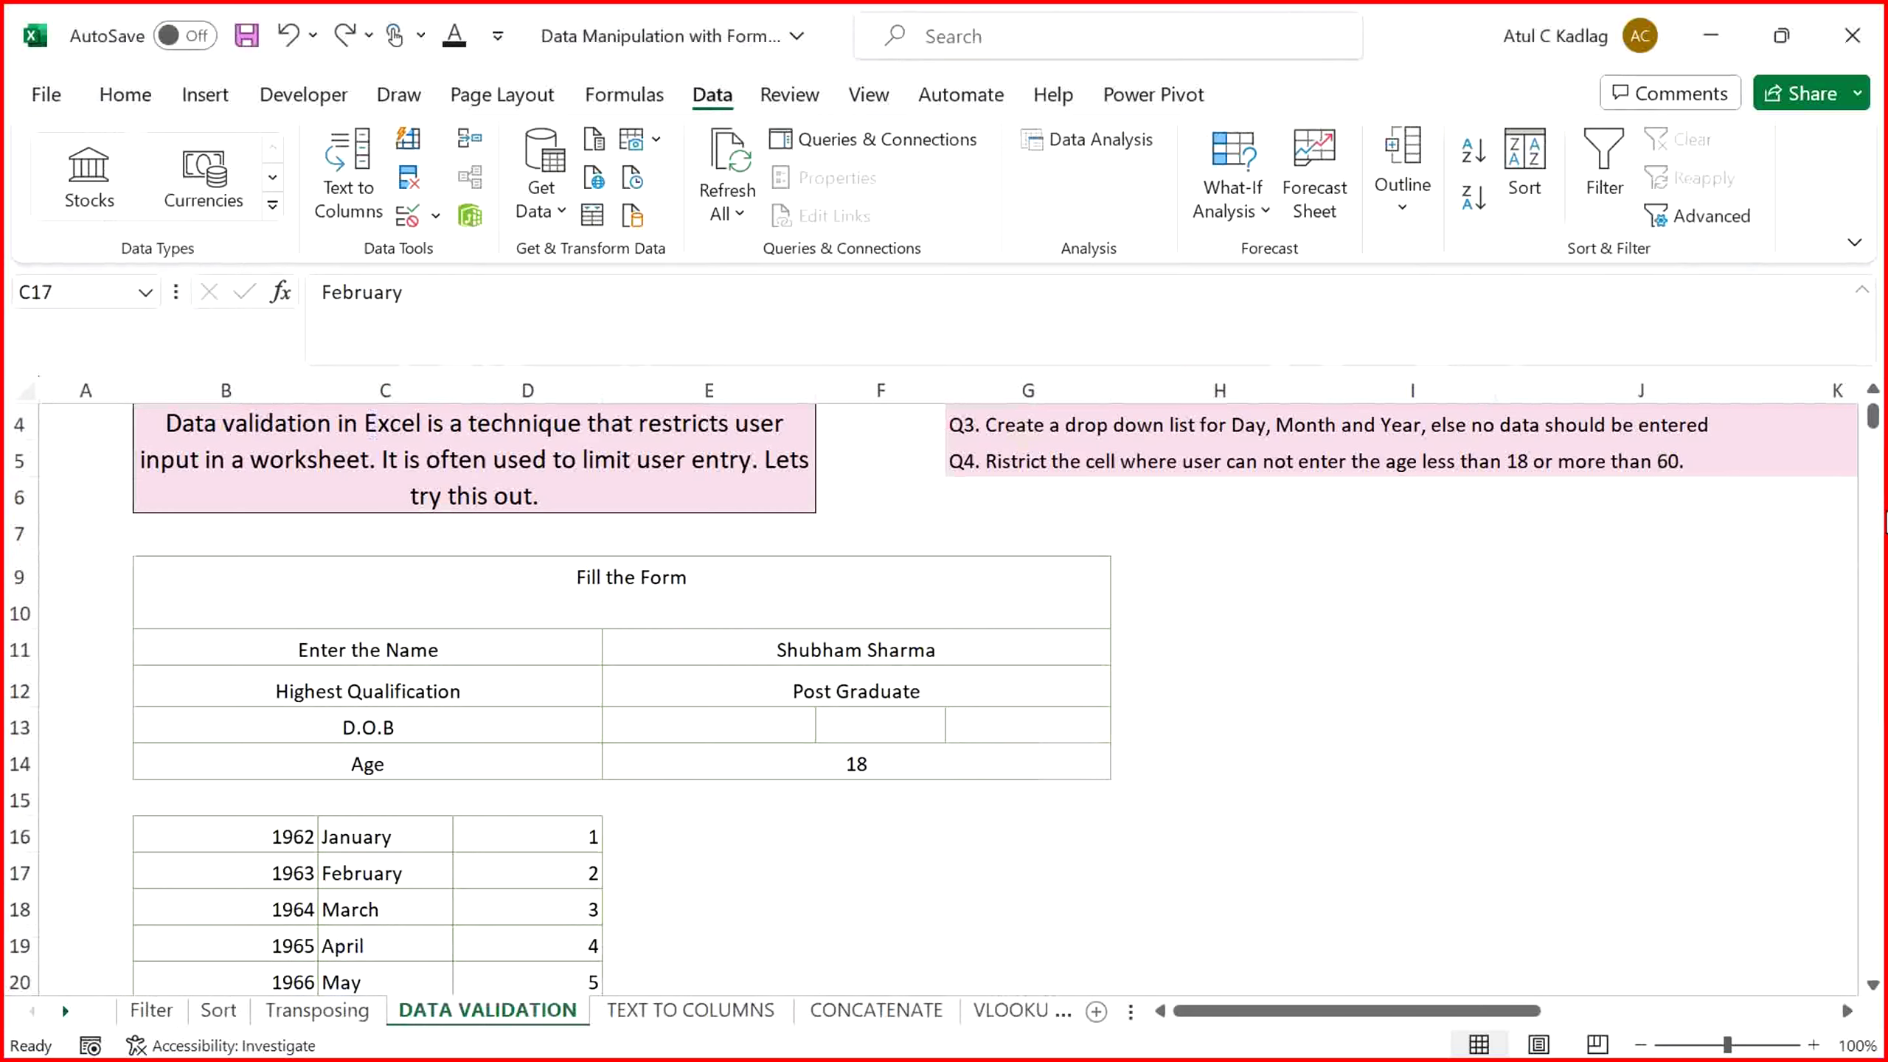
pyautogui.click(976, 833)
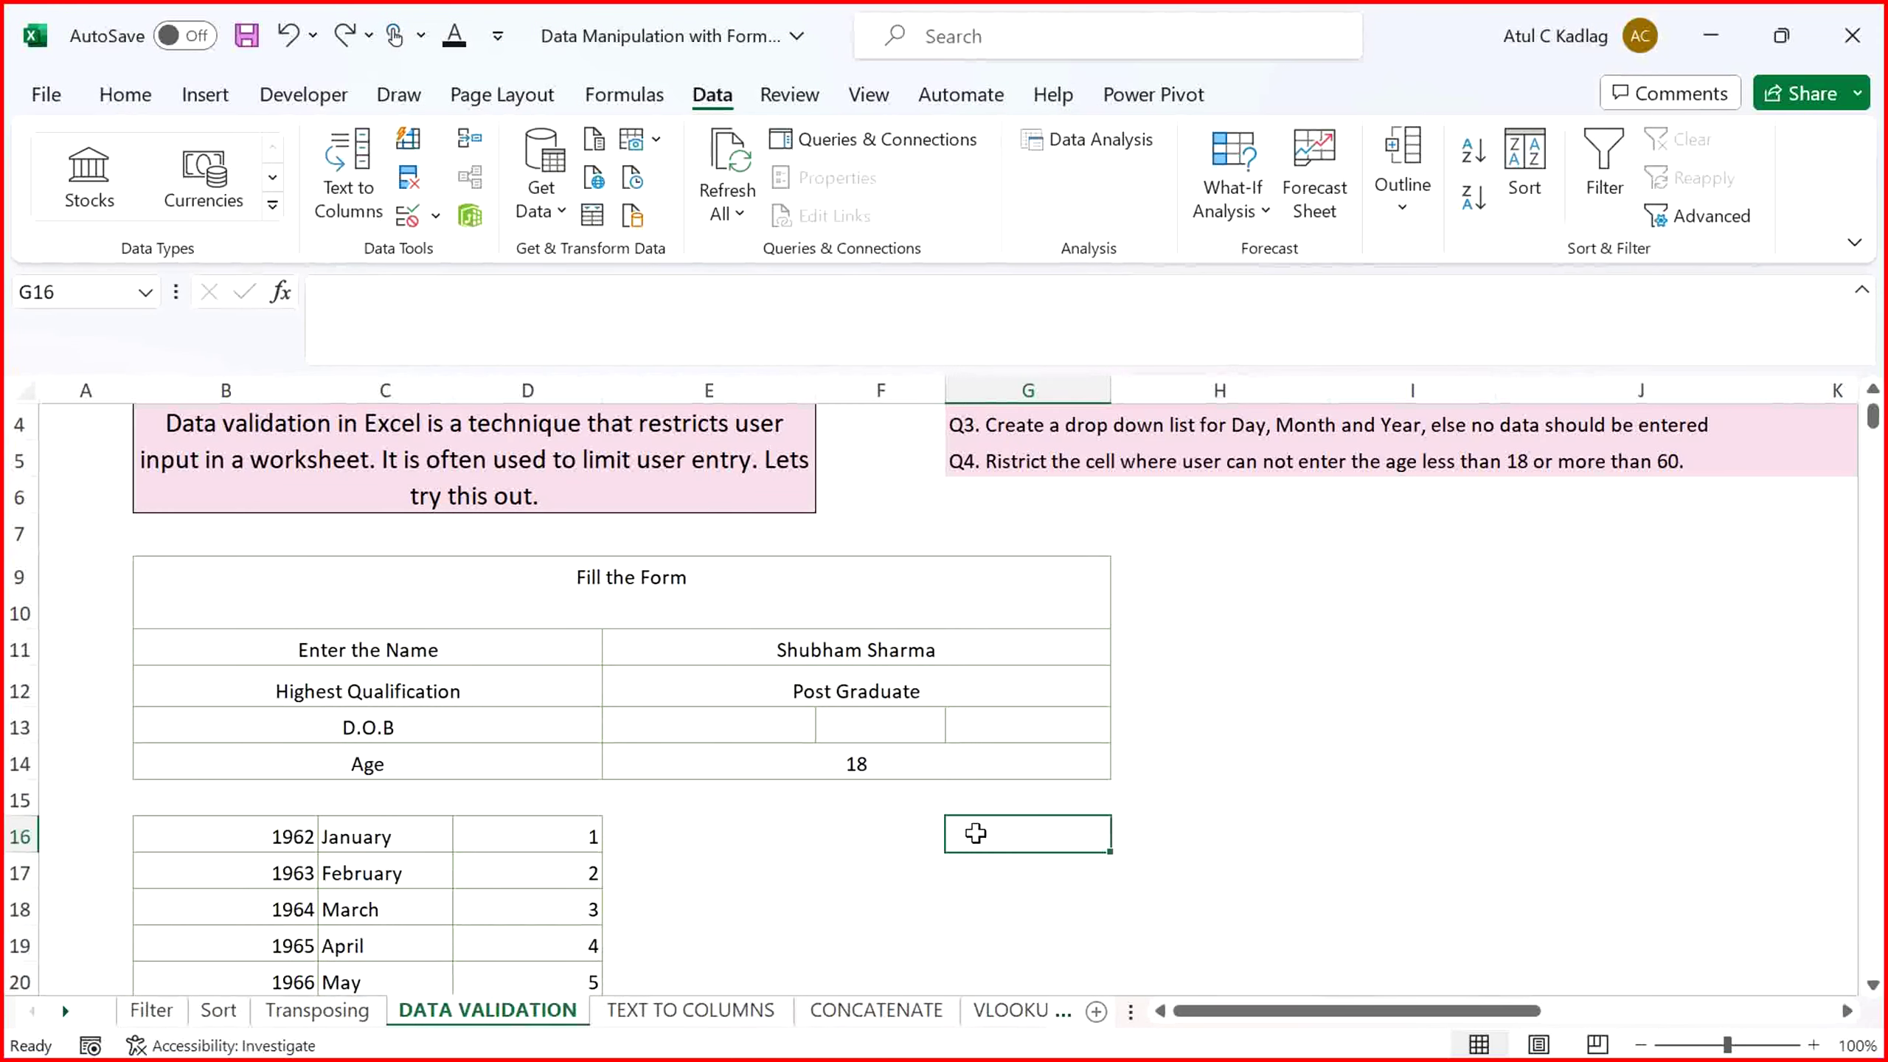
pyautogui.press('Left')
pyautogui.press('Left')
pyautogui.press('Left')
pyautogui.press('Left')
pyautogui.press('Left')
pyautogui.press('Left')
pyautogui.scroll(1, 976, 833)
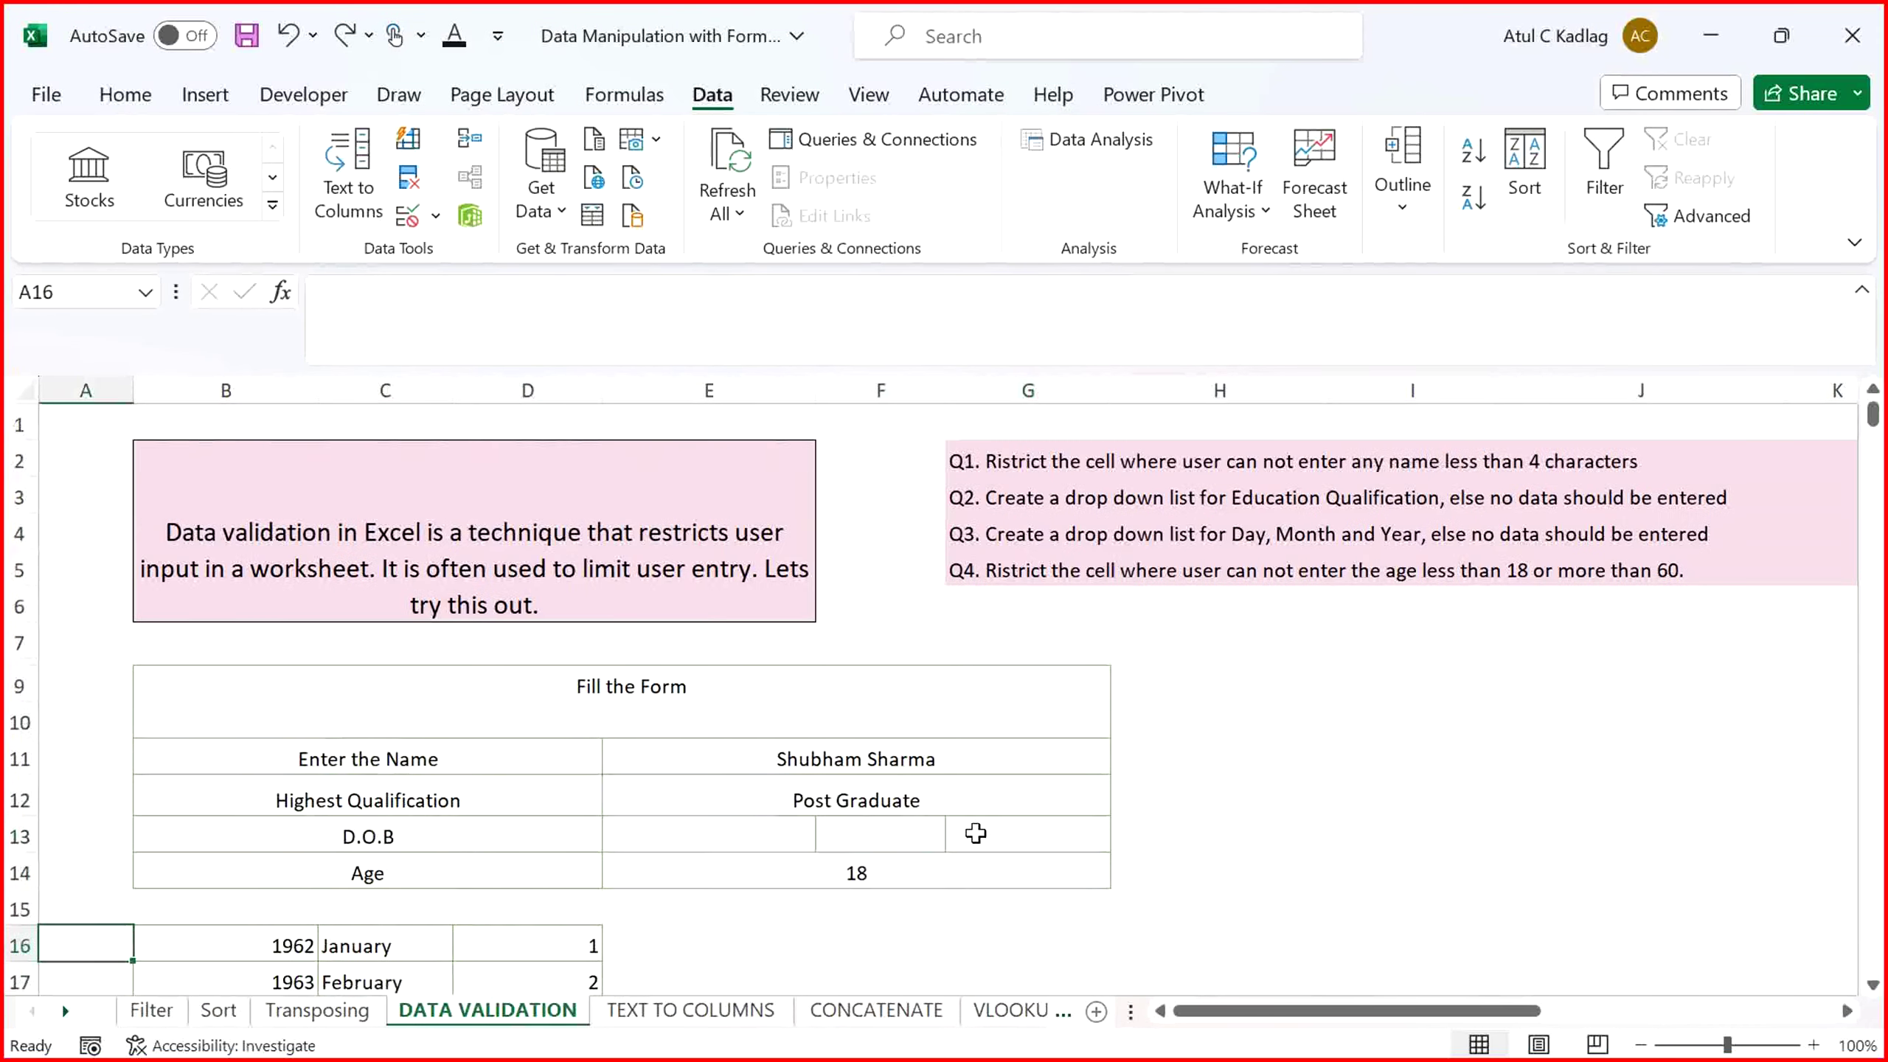
# Check the Microsoft Teams meeting window and return to the Data Manipulation with Formulae workbook
pyautogui.hotkey('alt', 'Tab')
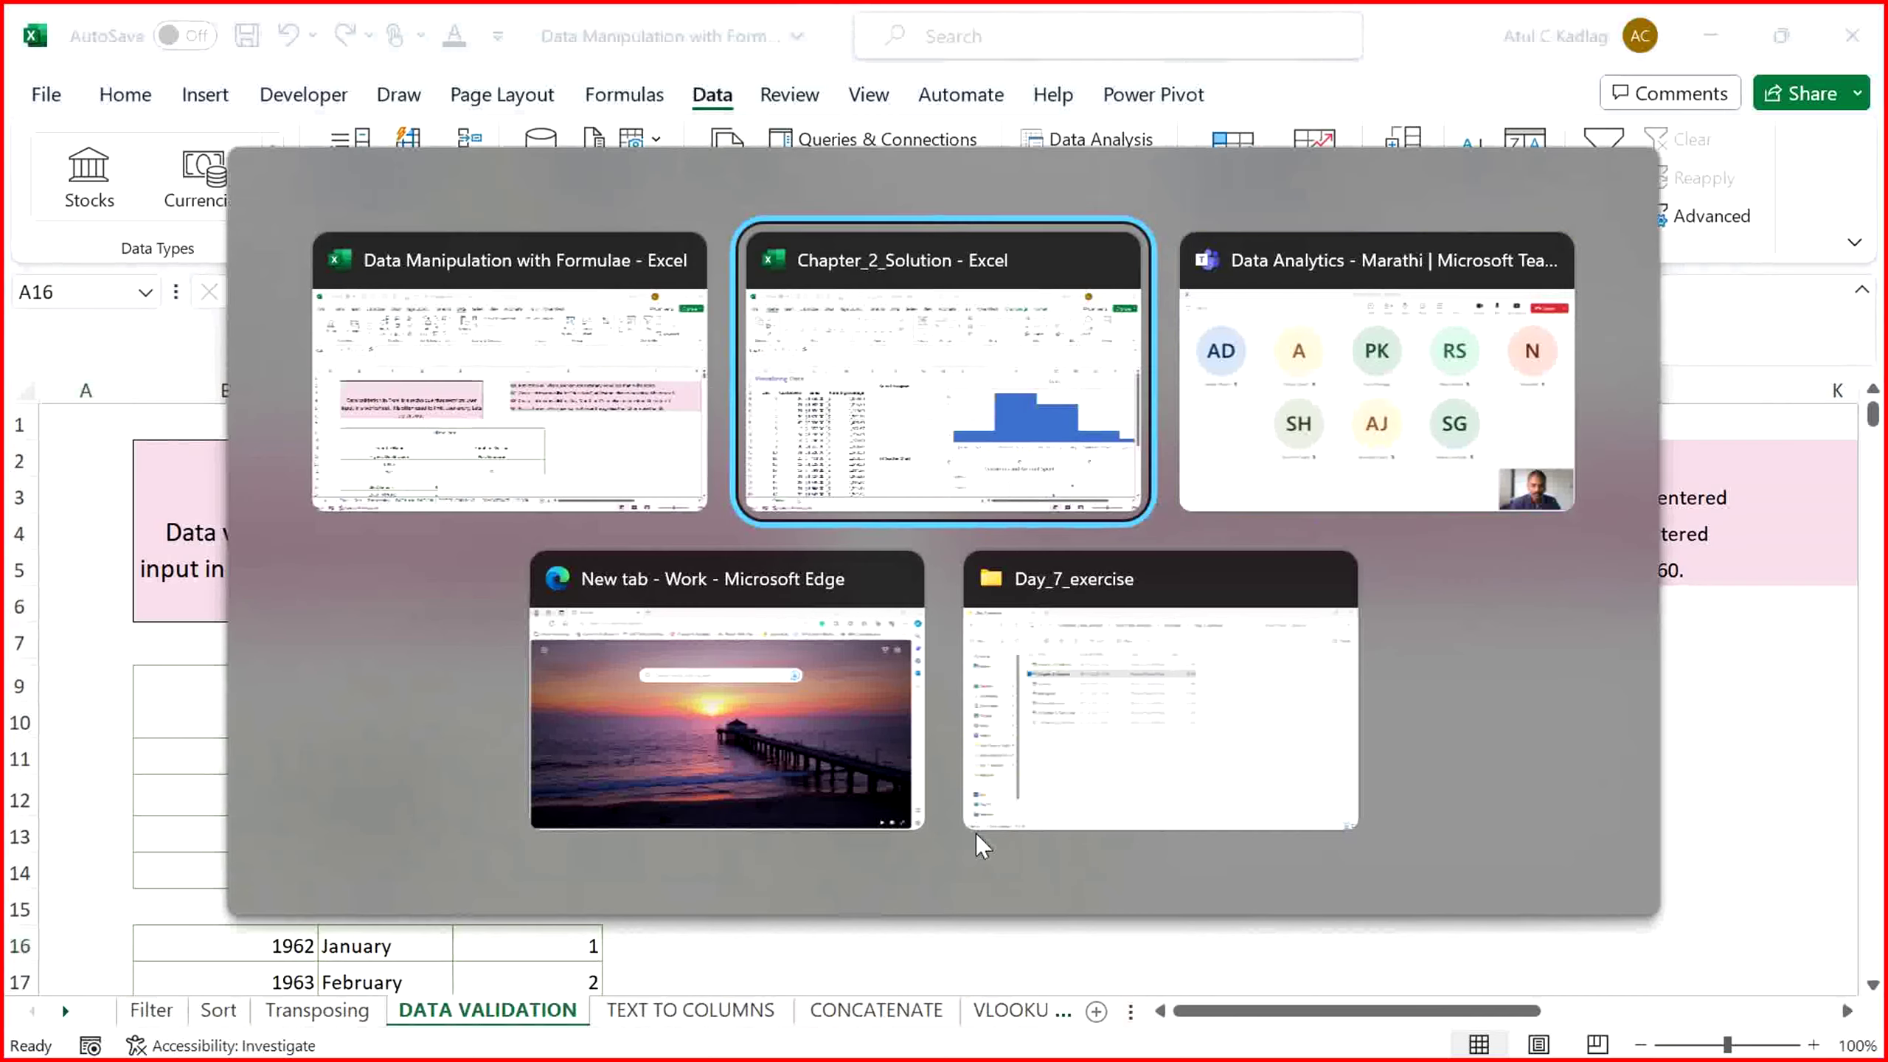
pyautogui.hotkey('alt', 'Tab')
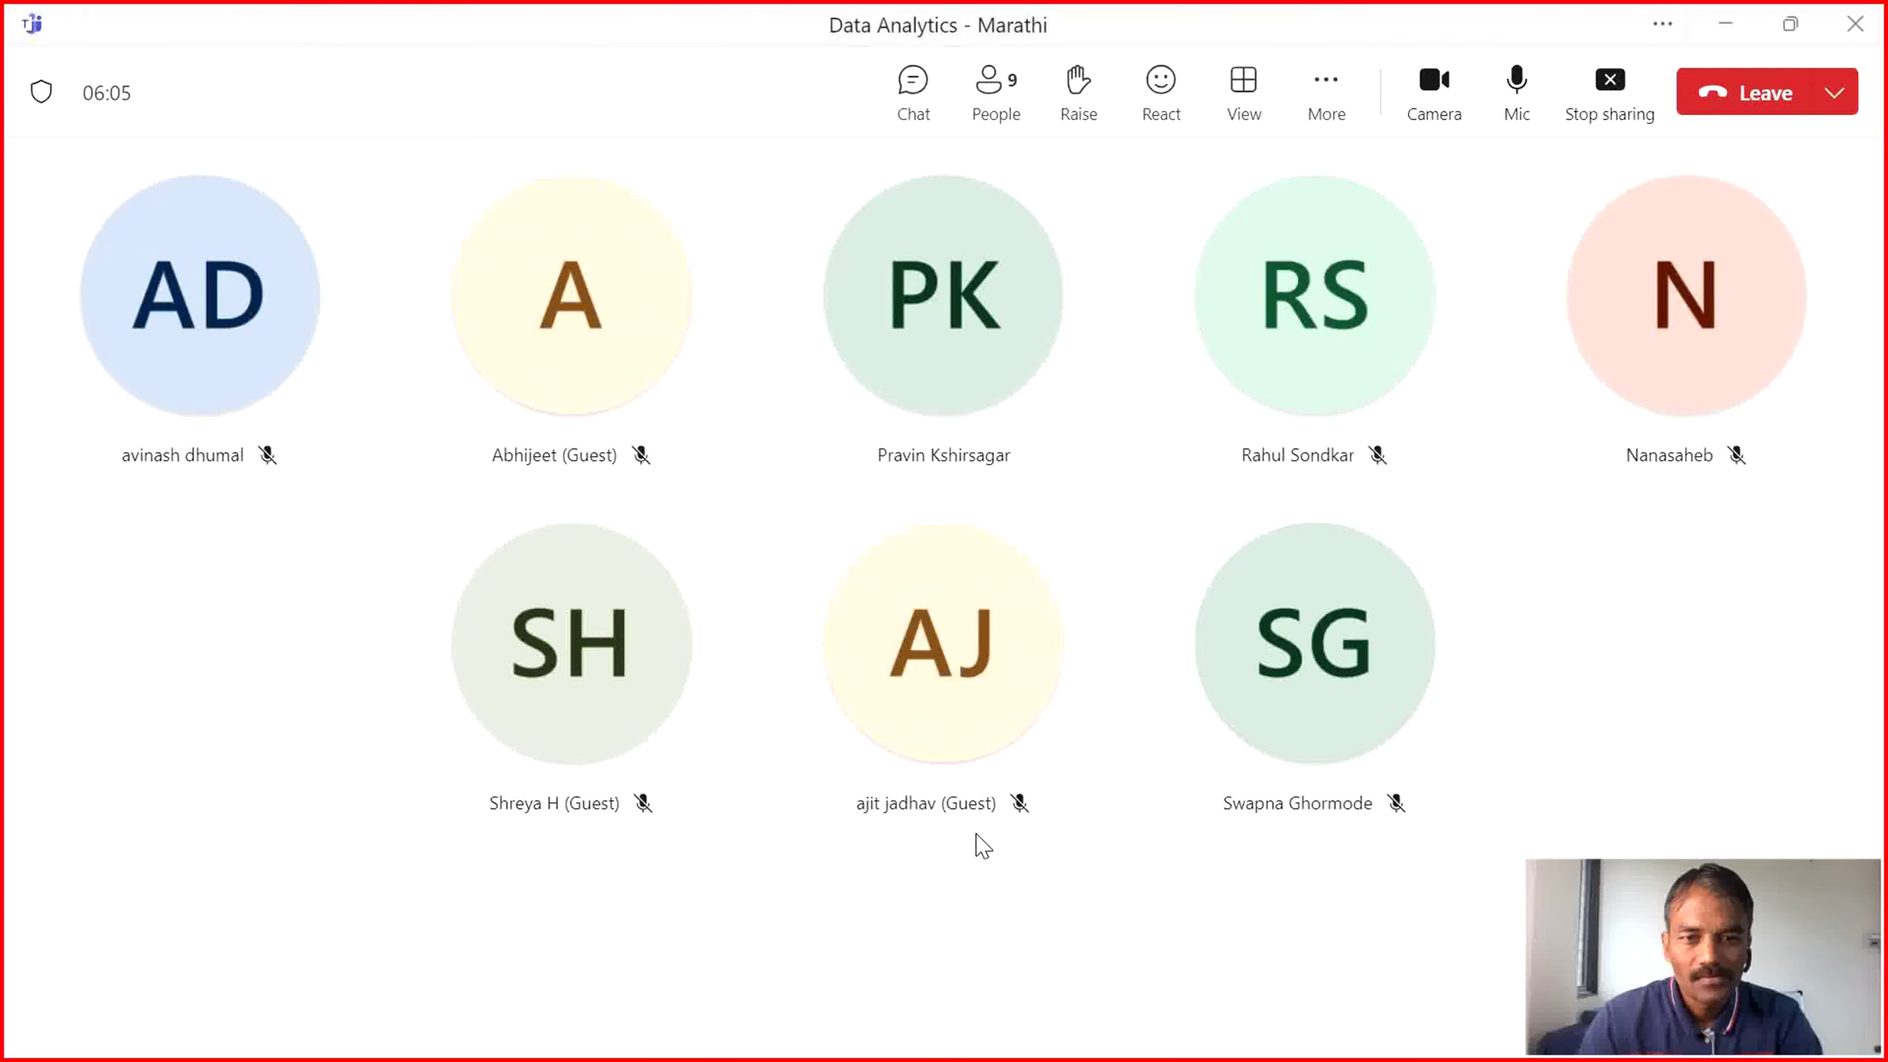
pyautogui.hotkey('alt', 'Tab')
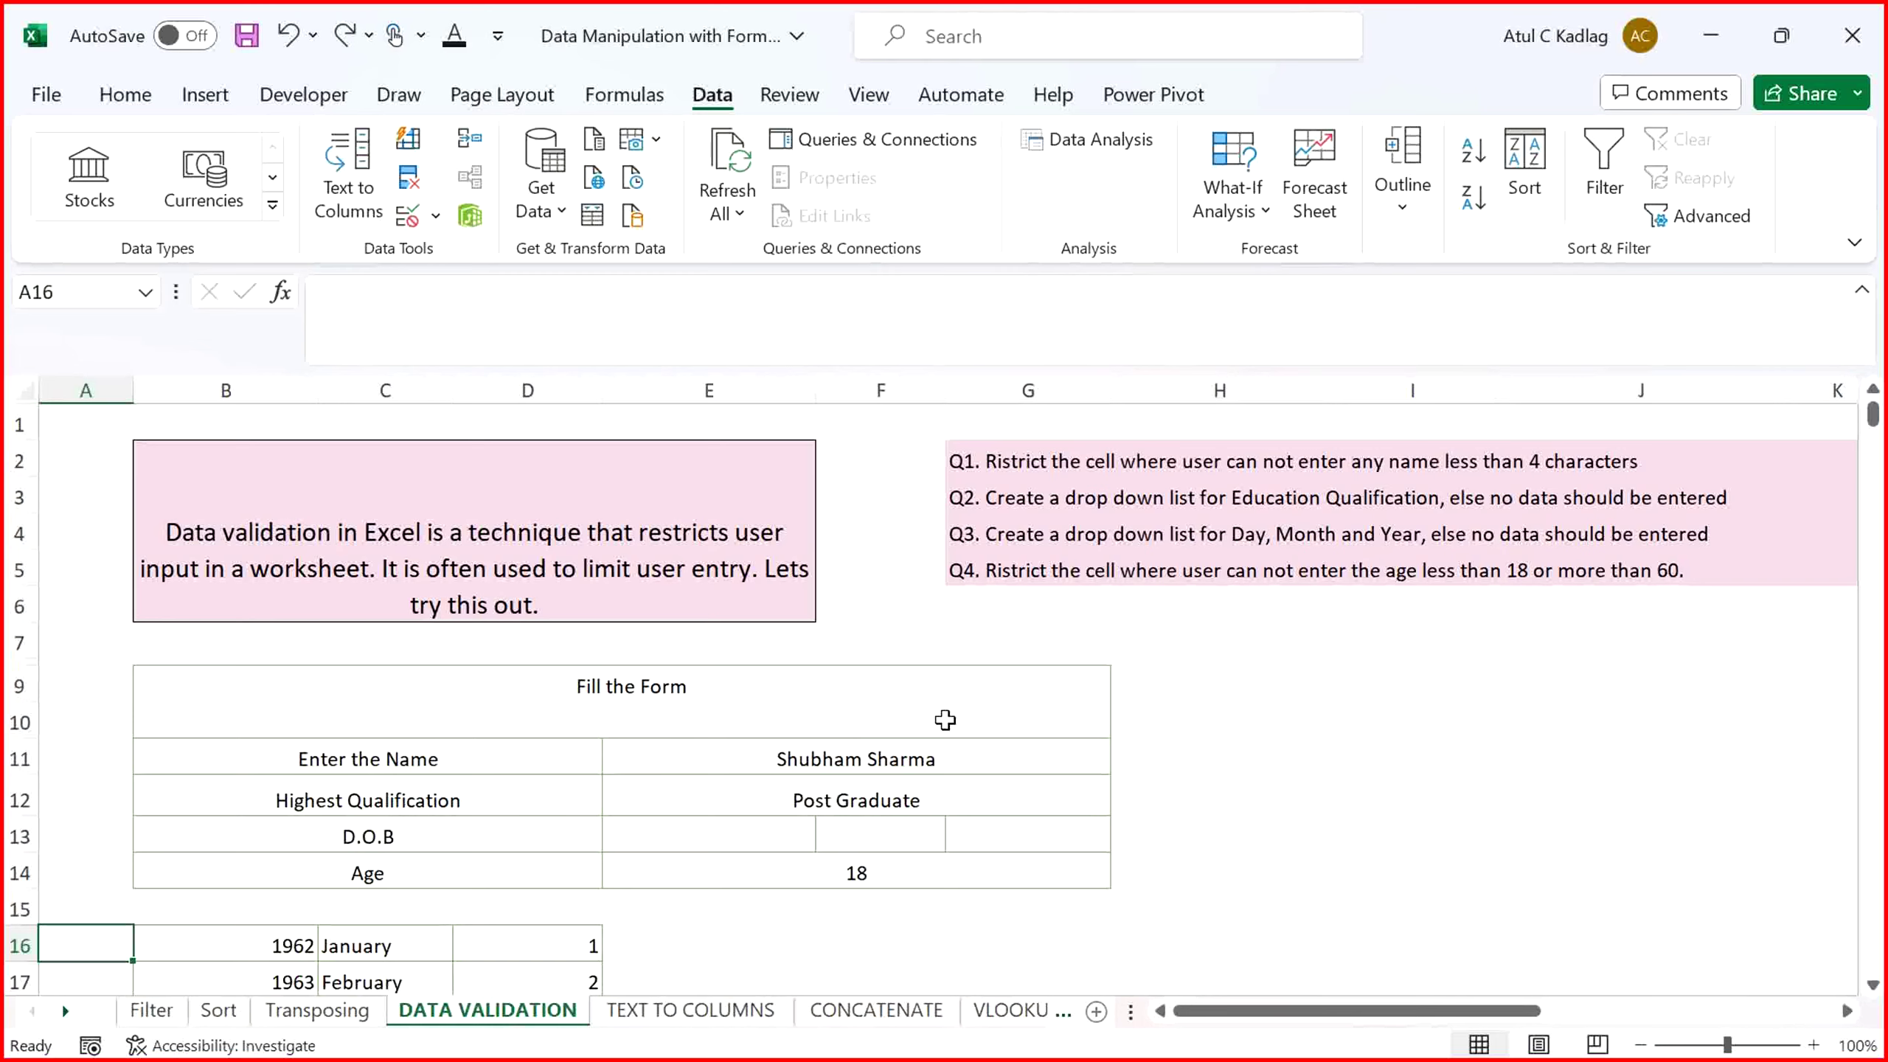
# Open the Filter sheet and review its exercise questions and the employee sales table
pyautogui.click(154, 1011)
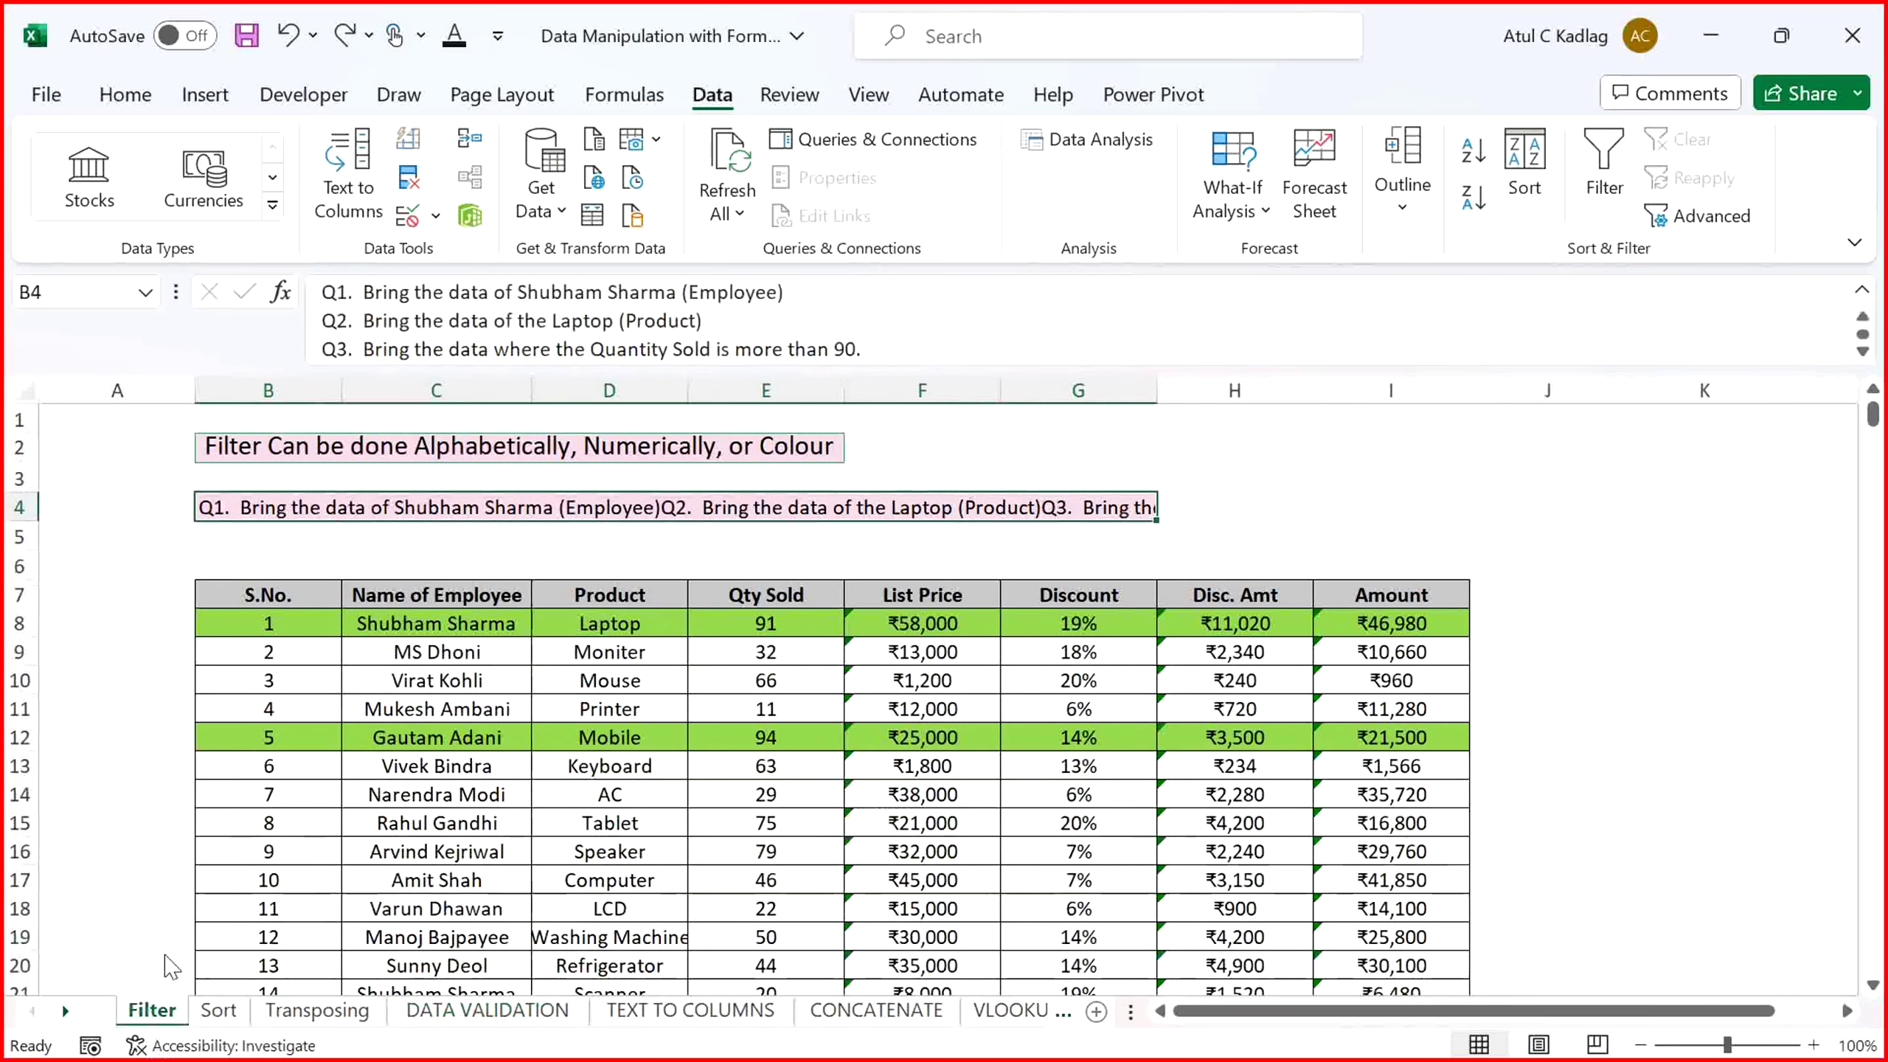
pyautogui.click(310, 737)
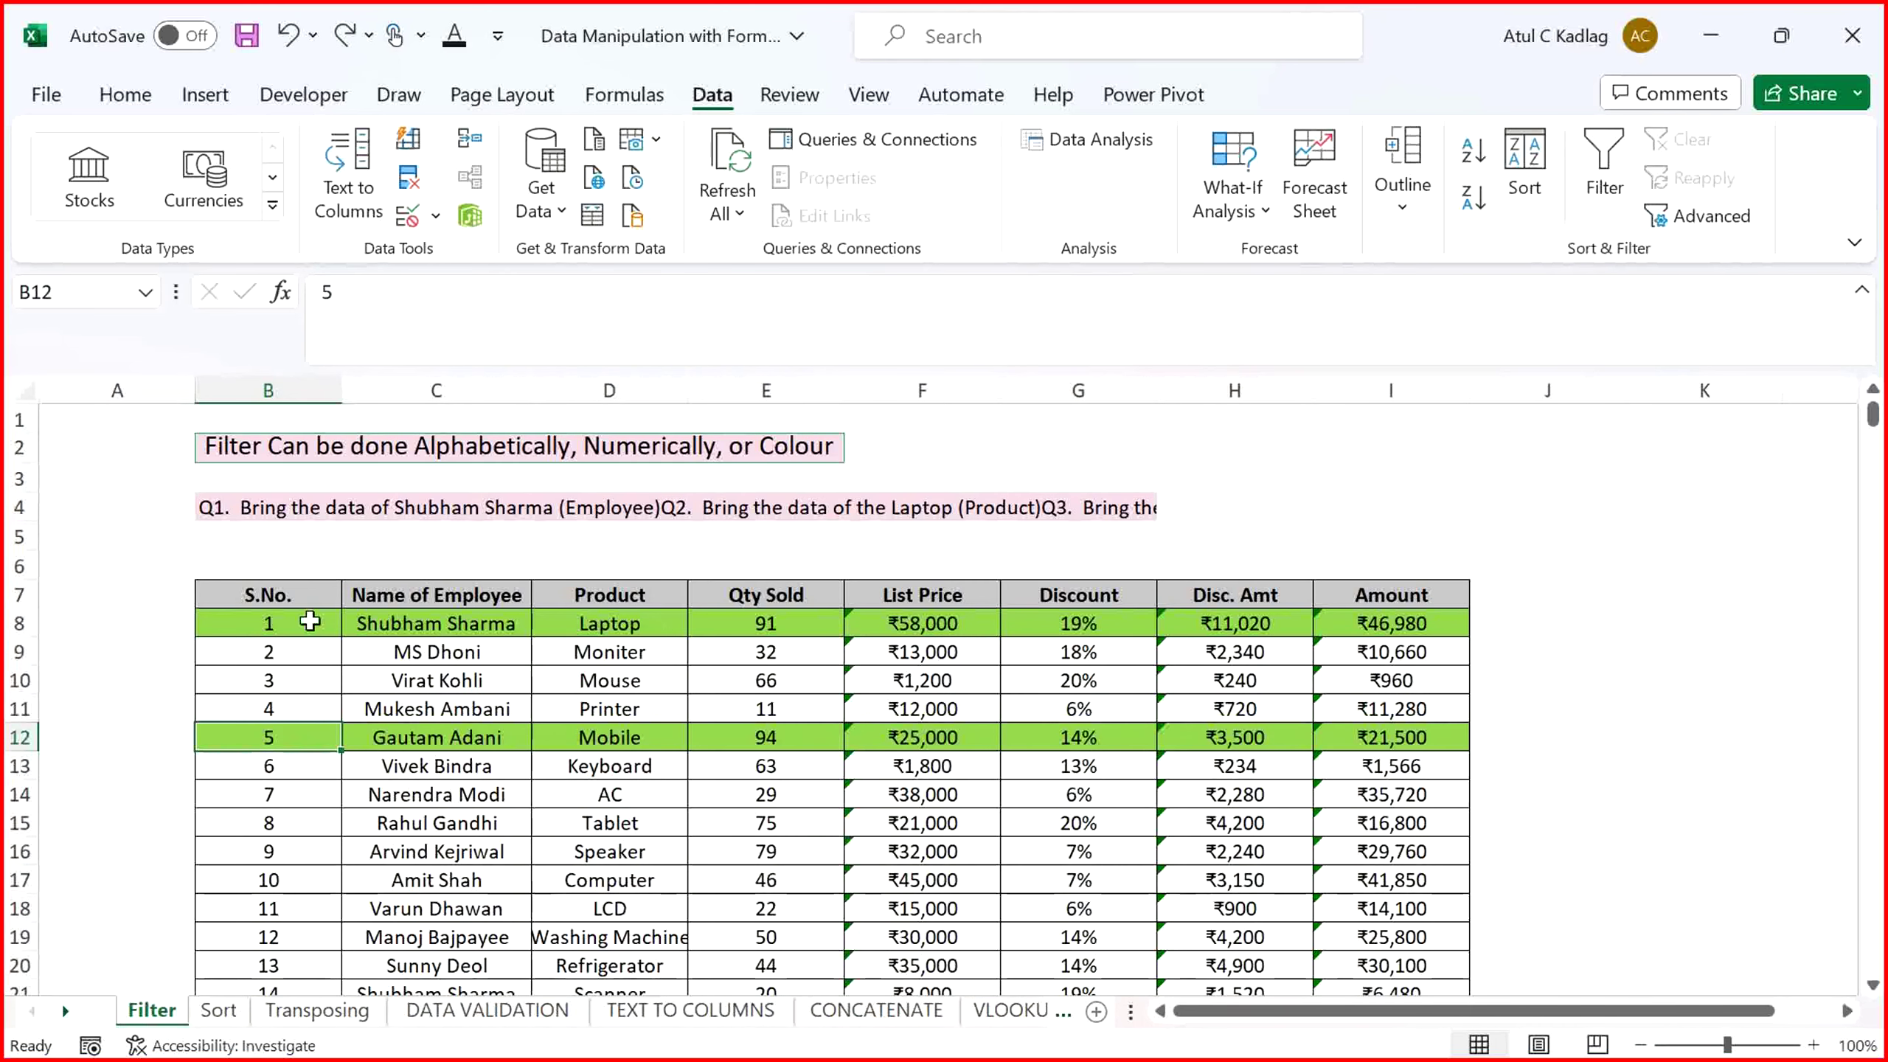
pyautogui.moveTo(287, 595); pyautogui.dragTo(1021, 629)
pyautogui.click(693, 506)
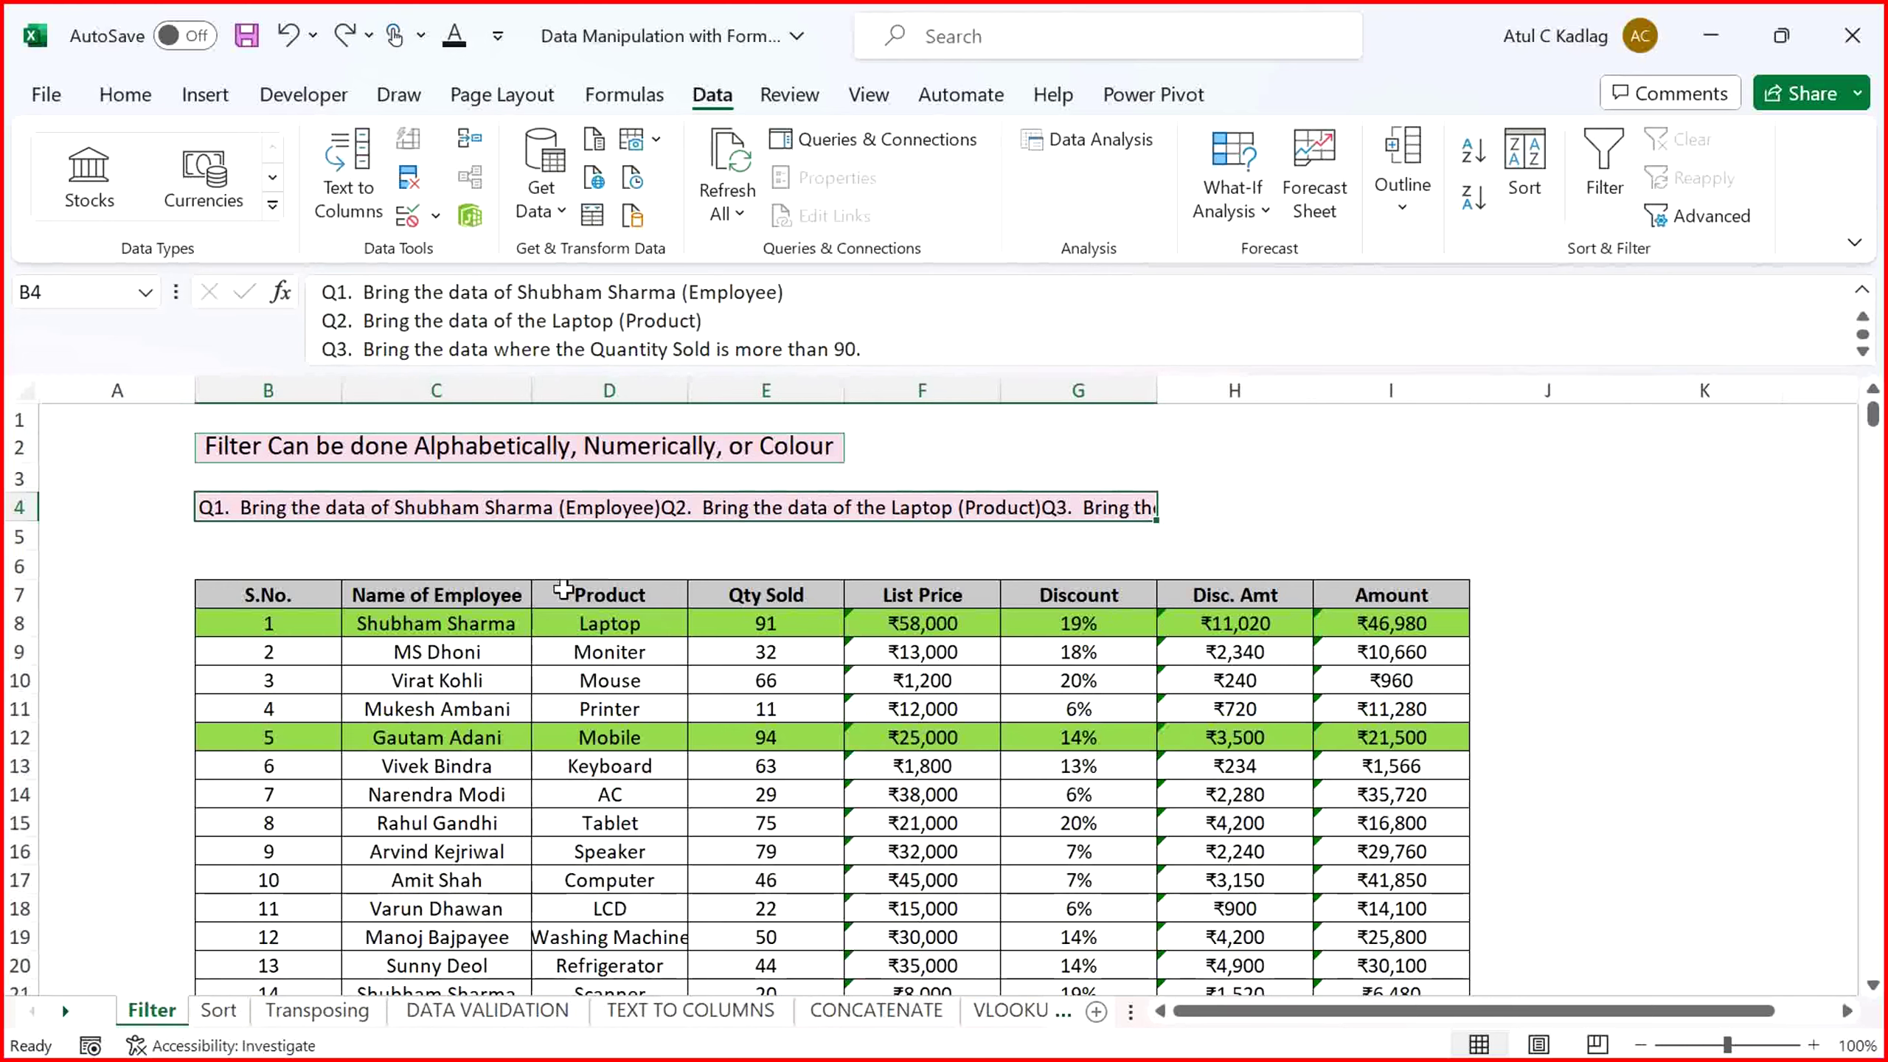
pyautogui.click(418, 627)
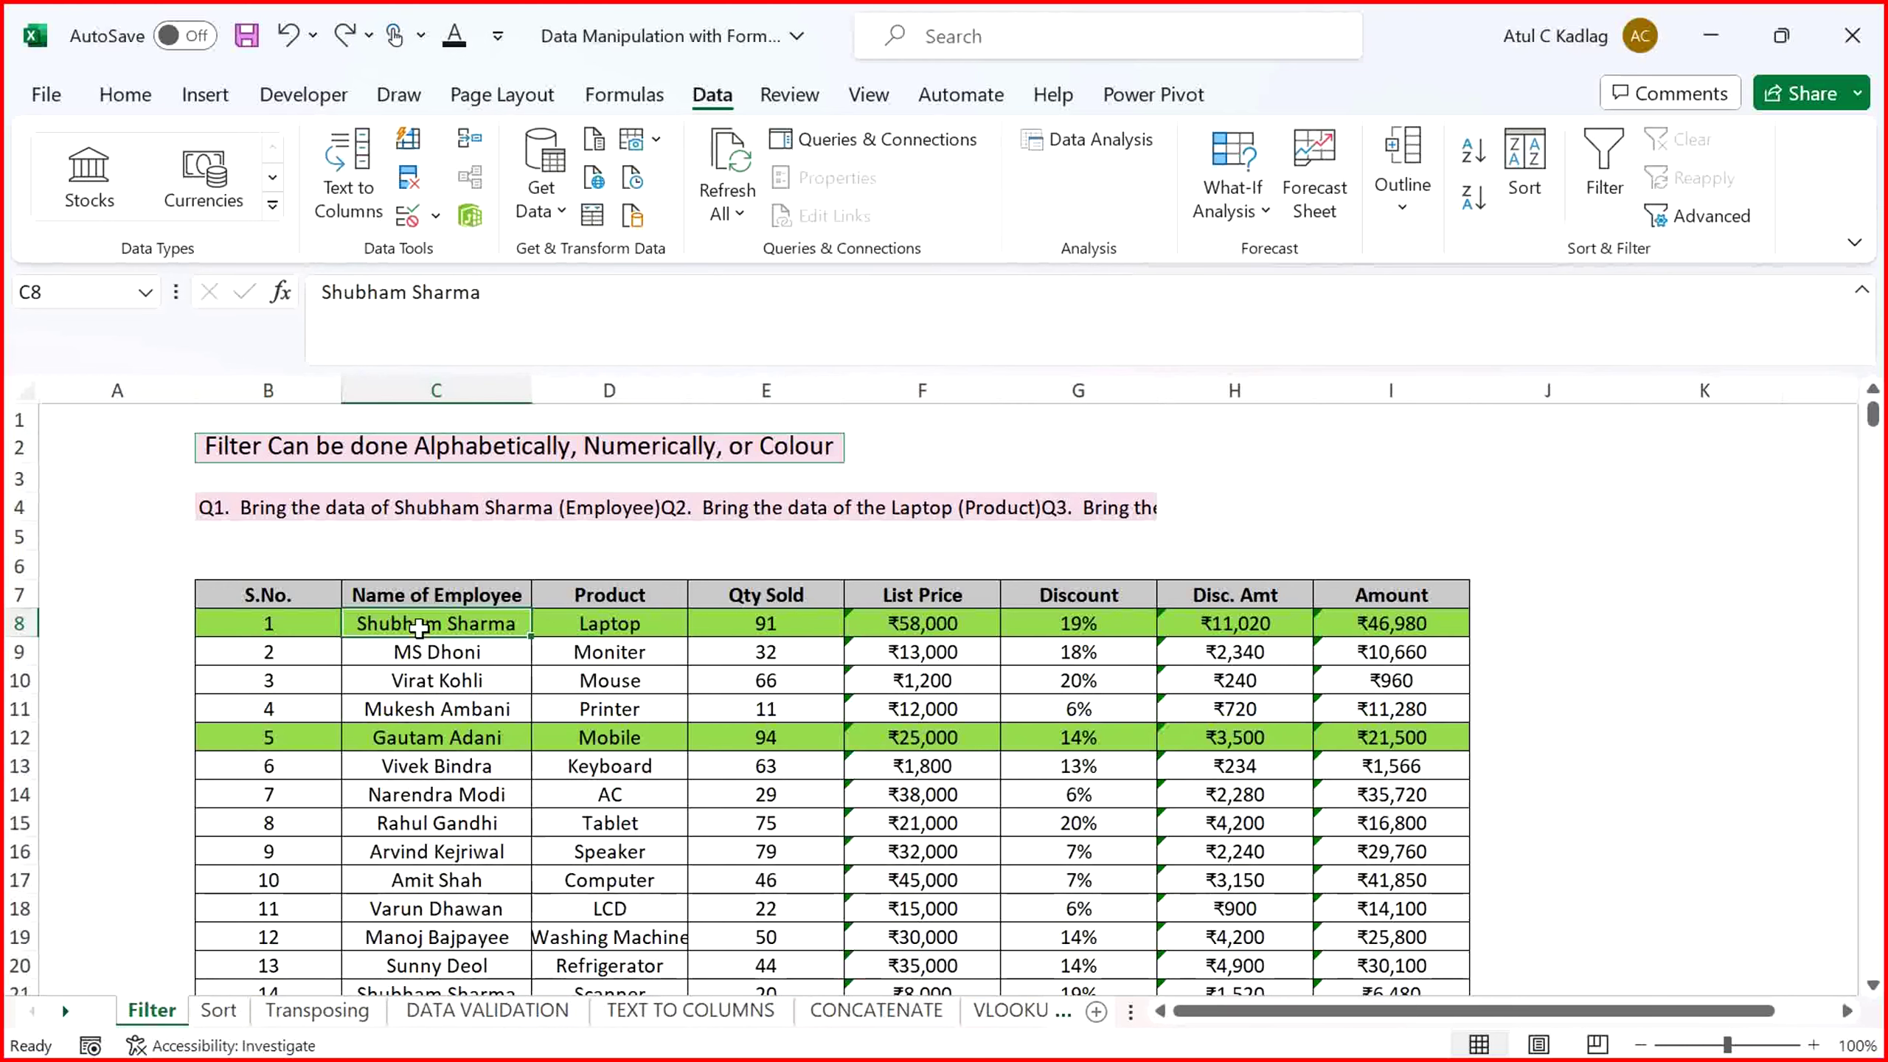
# Add filter controls to the table headers from S.No. through List Price
pyautogui.click(320, 598)
pyautogui.moveTo(322, 596); pyautogui.dragTo(963, 584)
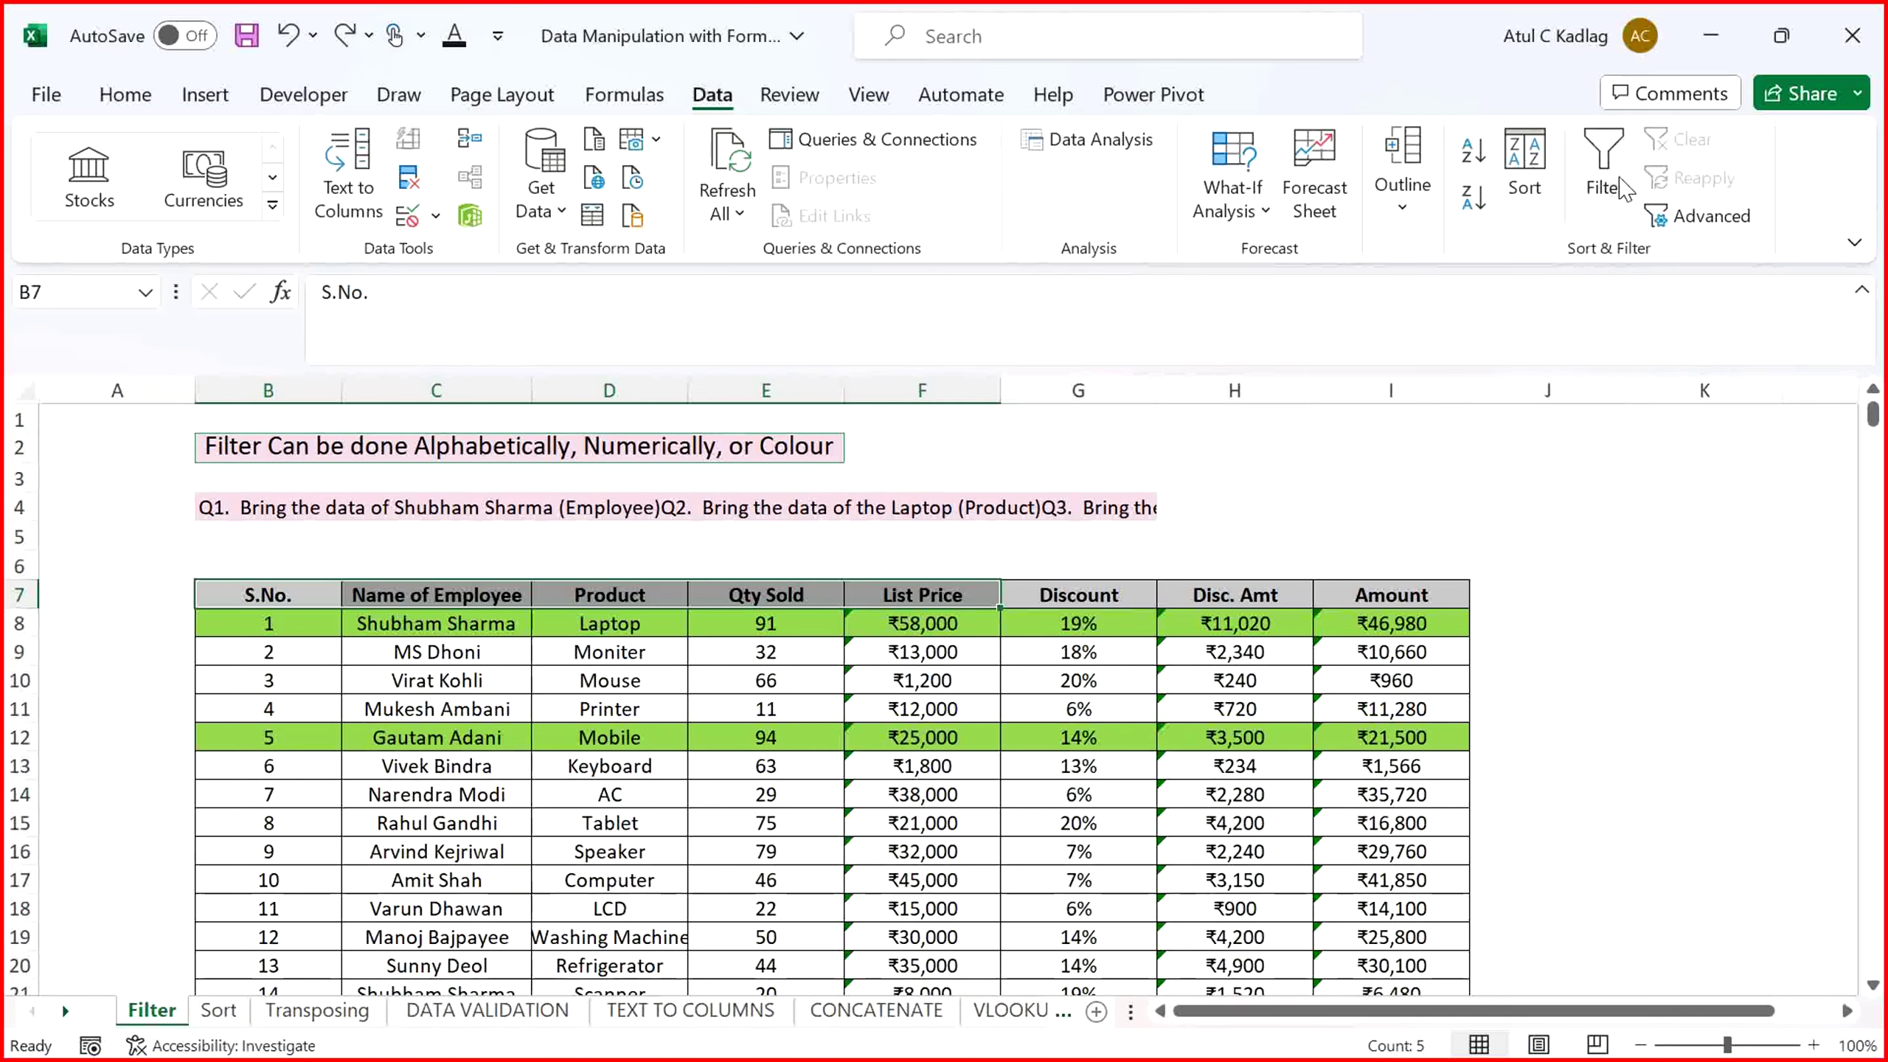
pyautogui.click(1606, 179)
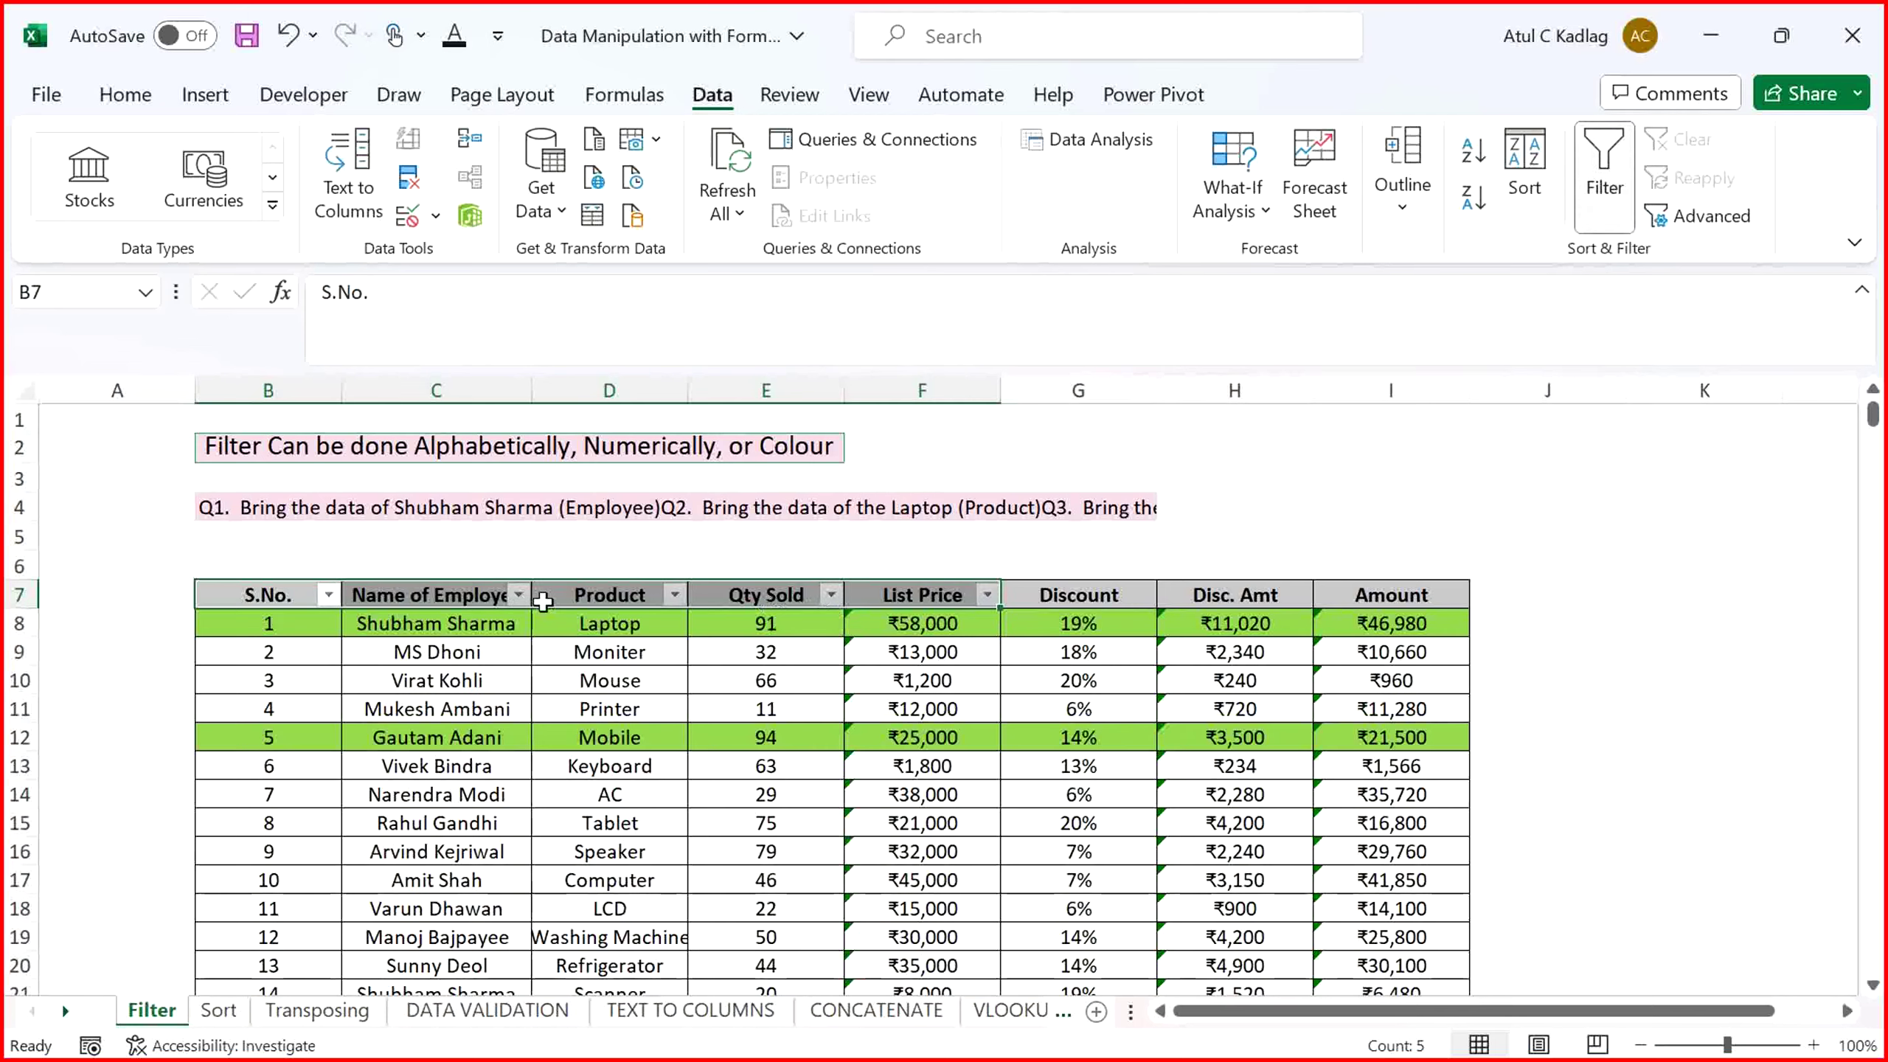
# View the Text Filters options for the Name of Employee column and remove the filter controls from the headers
pyautogui.click(518, 596)
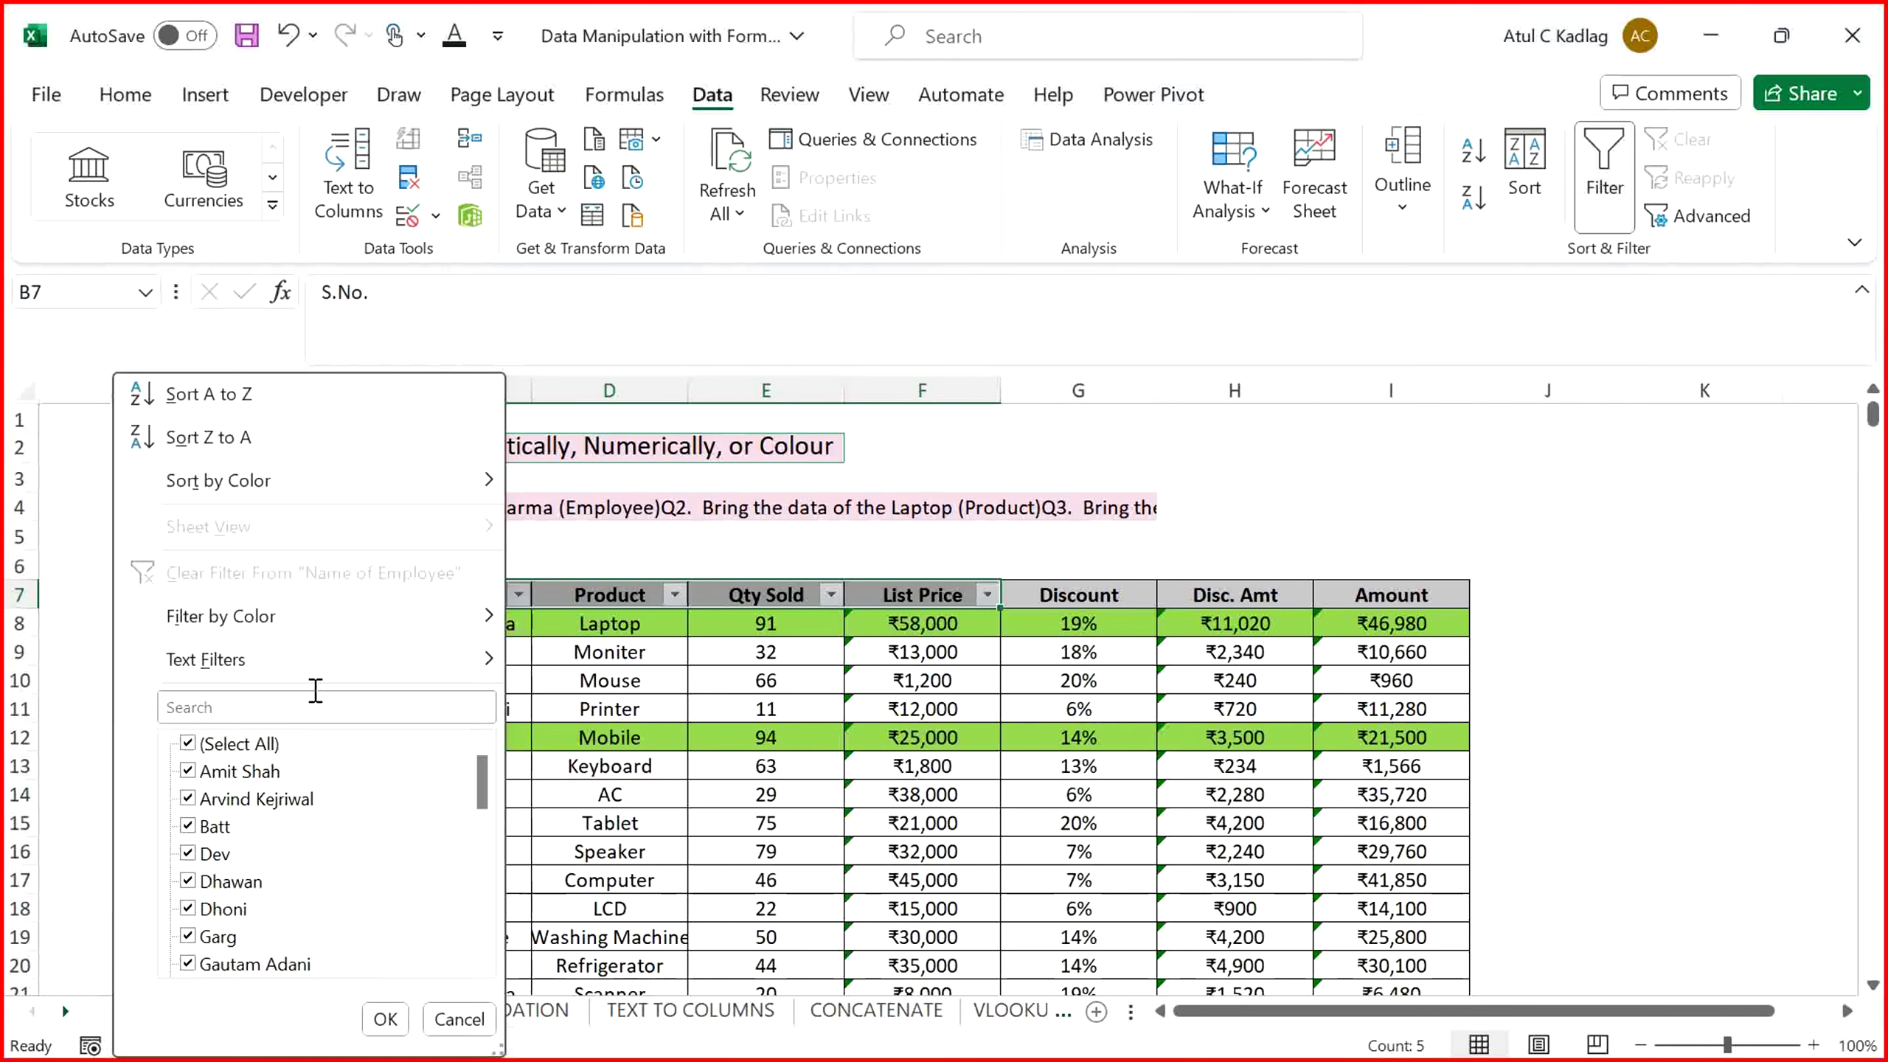
pyautogui.moveTo(264, 670)
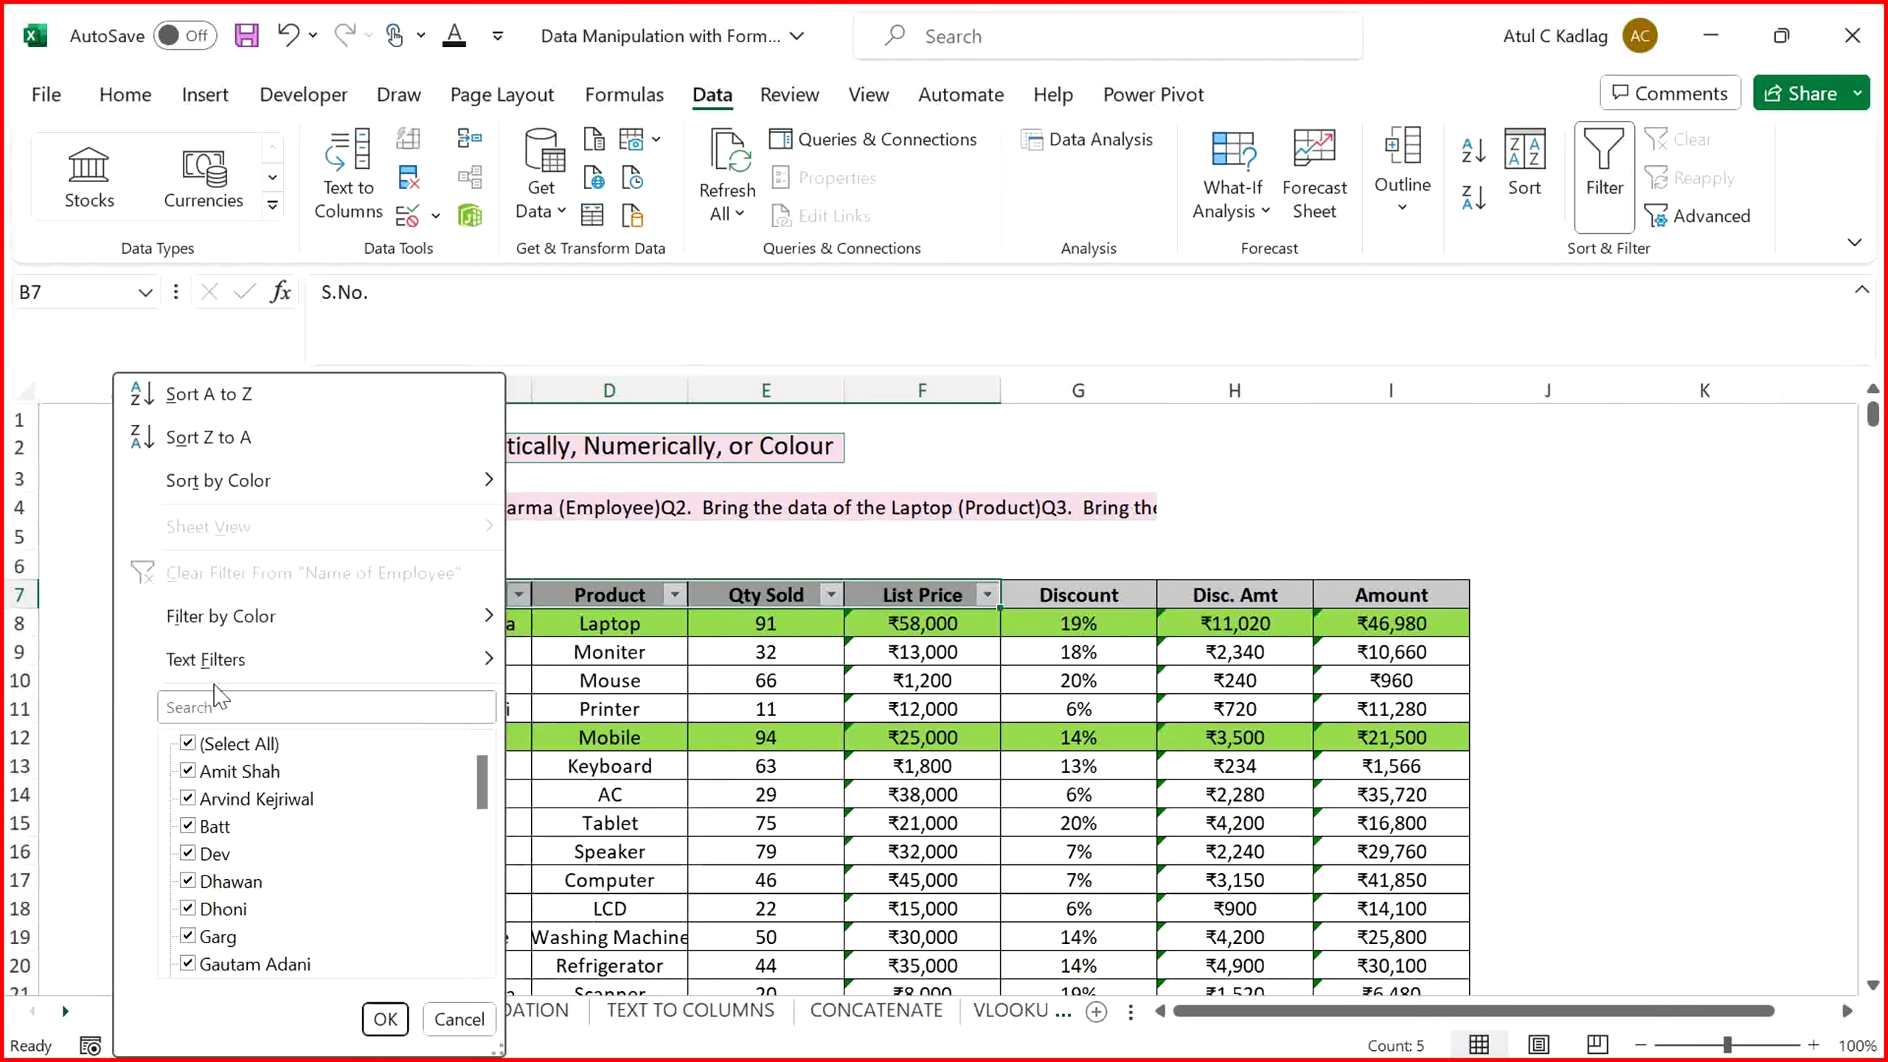
pyautogui.moveTo(475, 658)
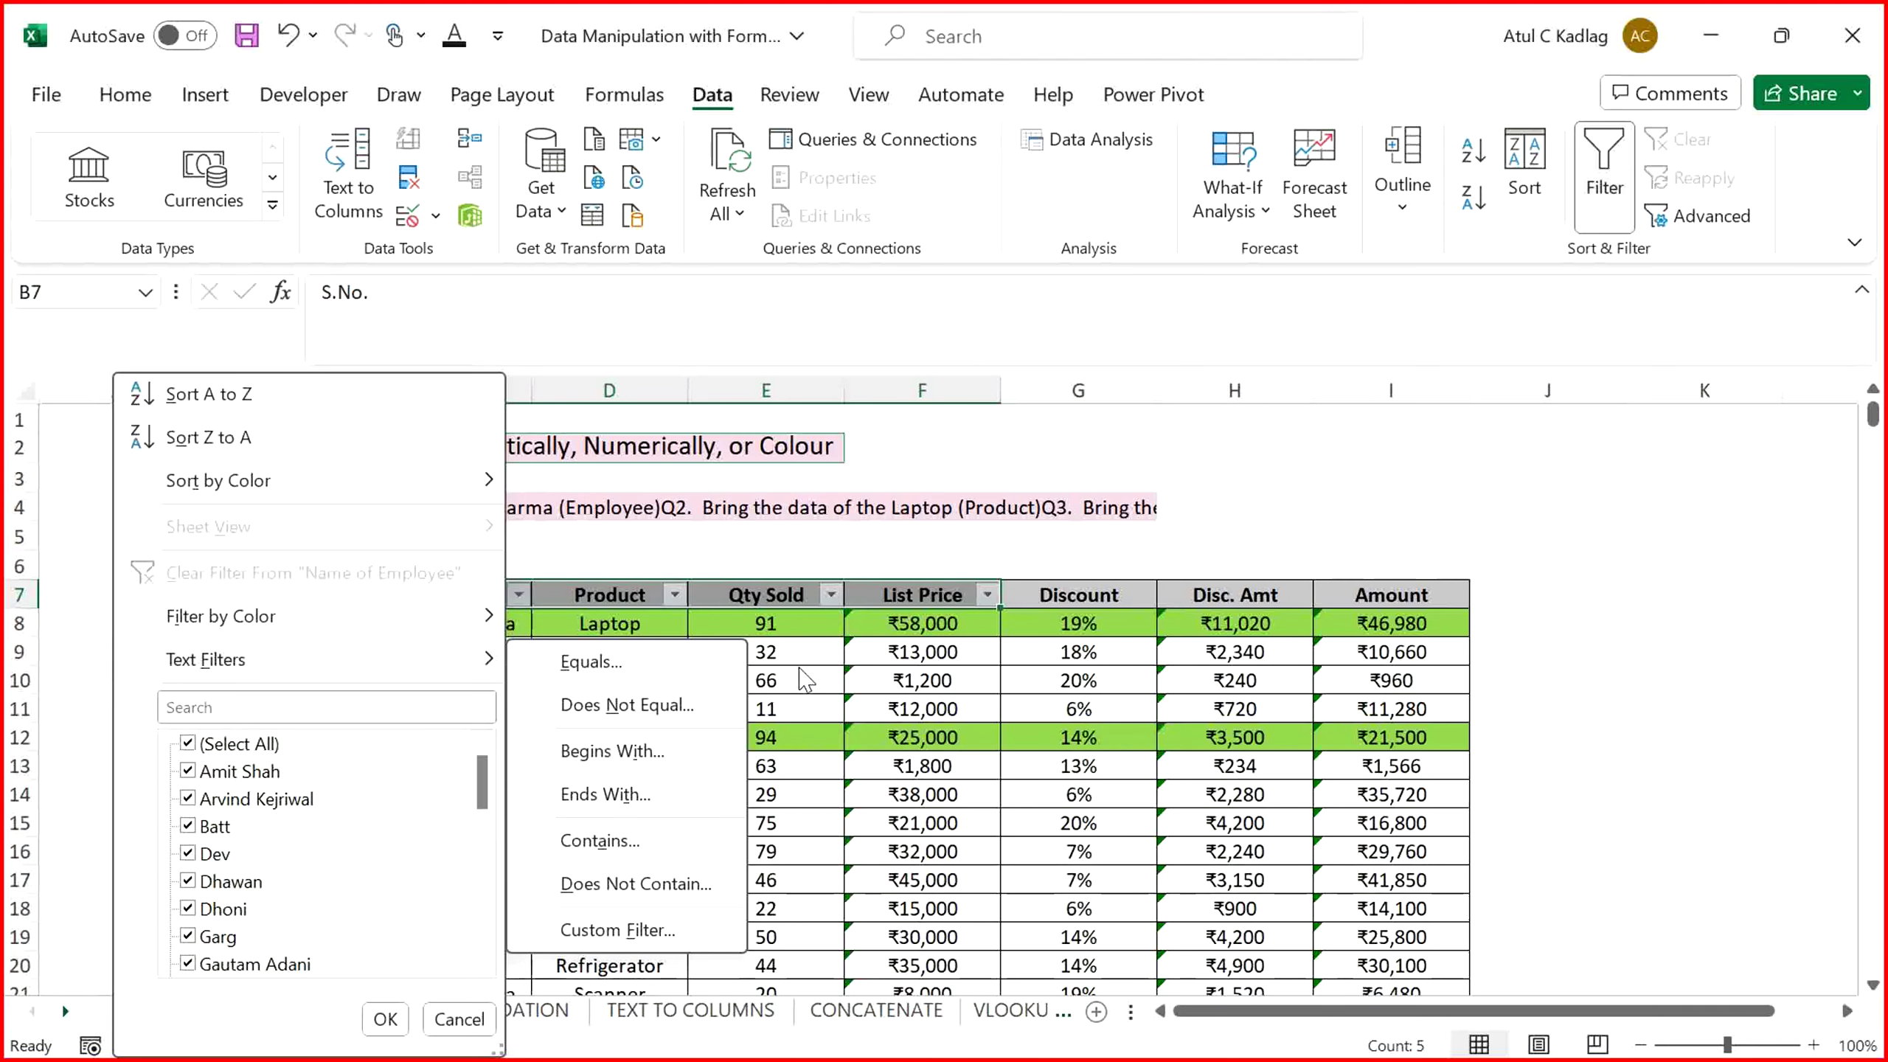
pyautogui.click(806, 680)
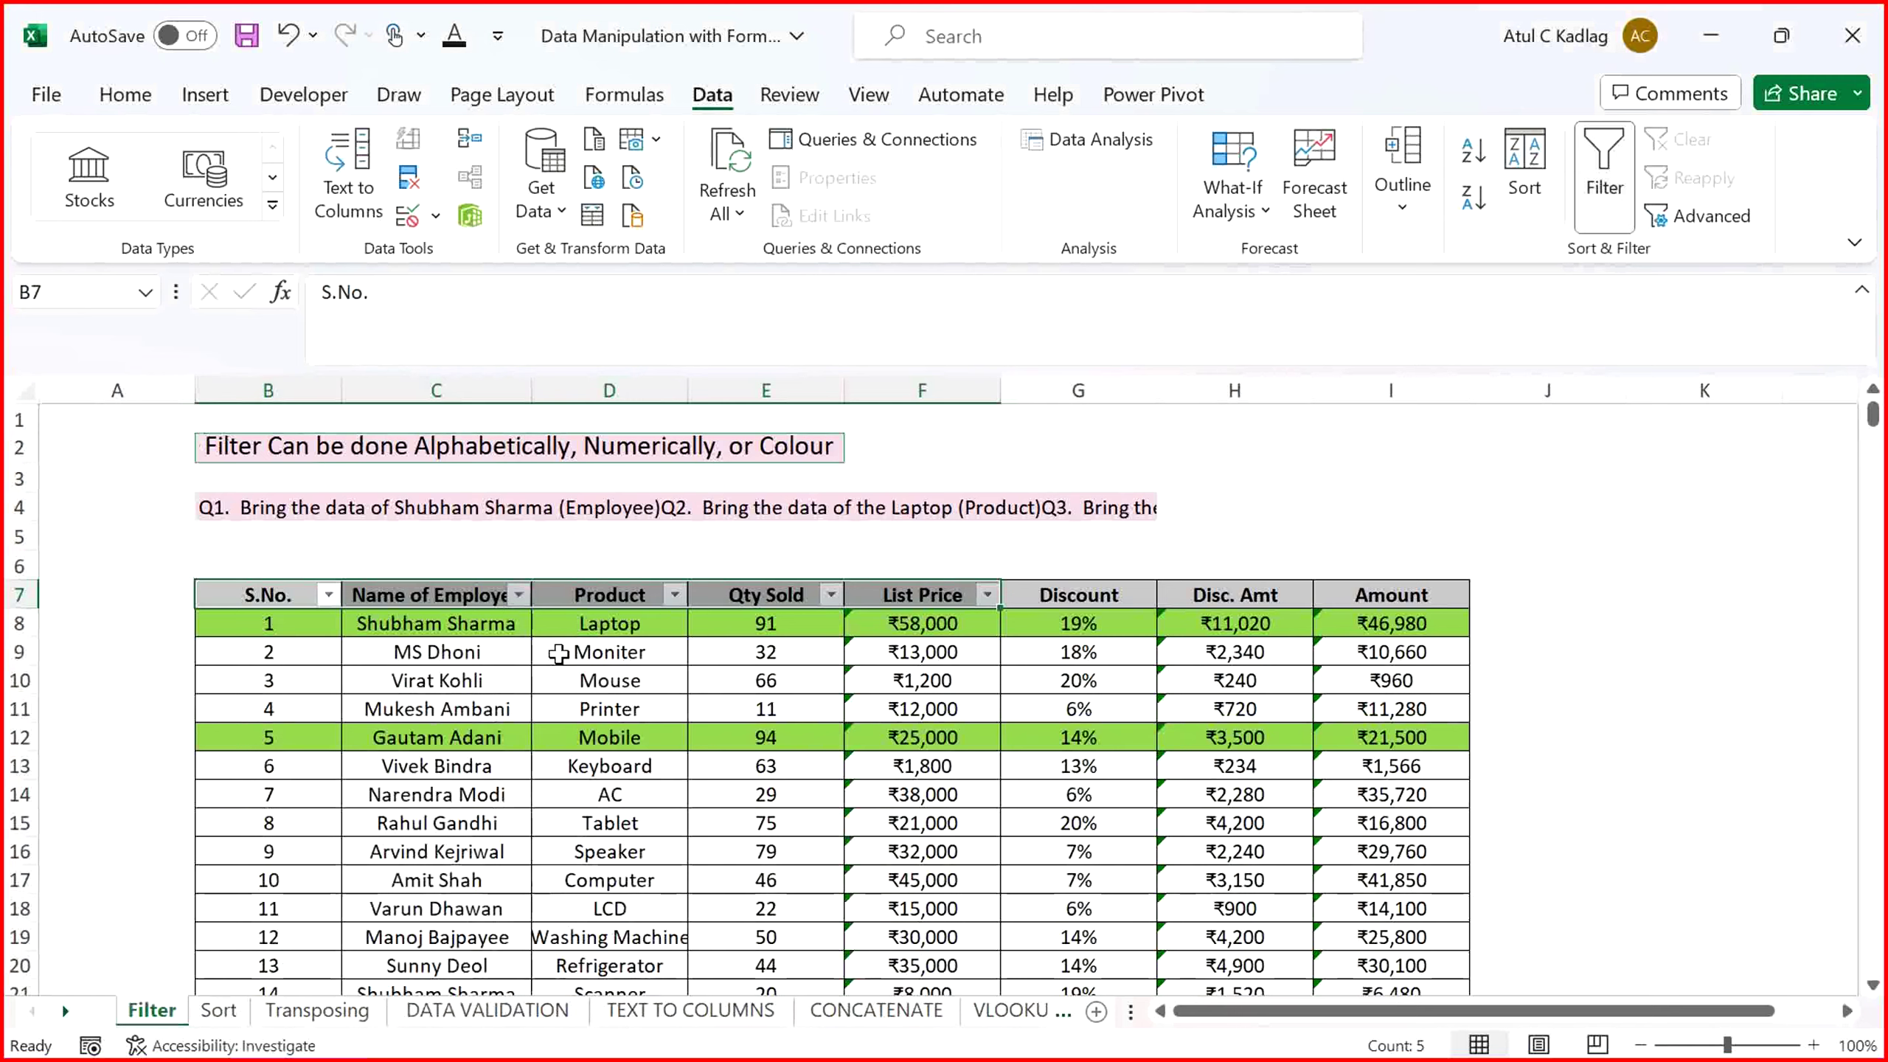
pyautogui.hotkey('ctrl', 'shift', 'l')
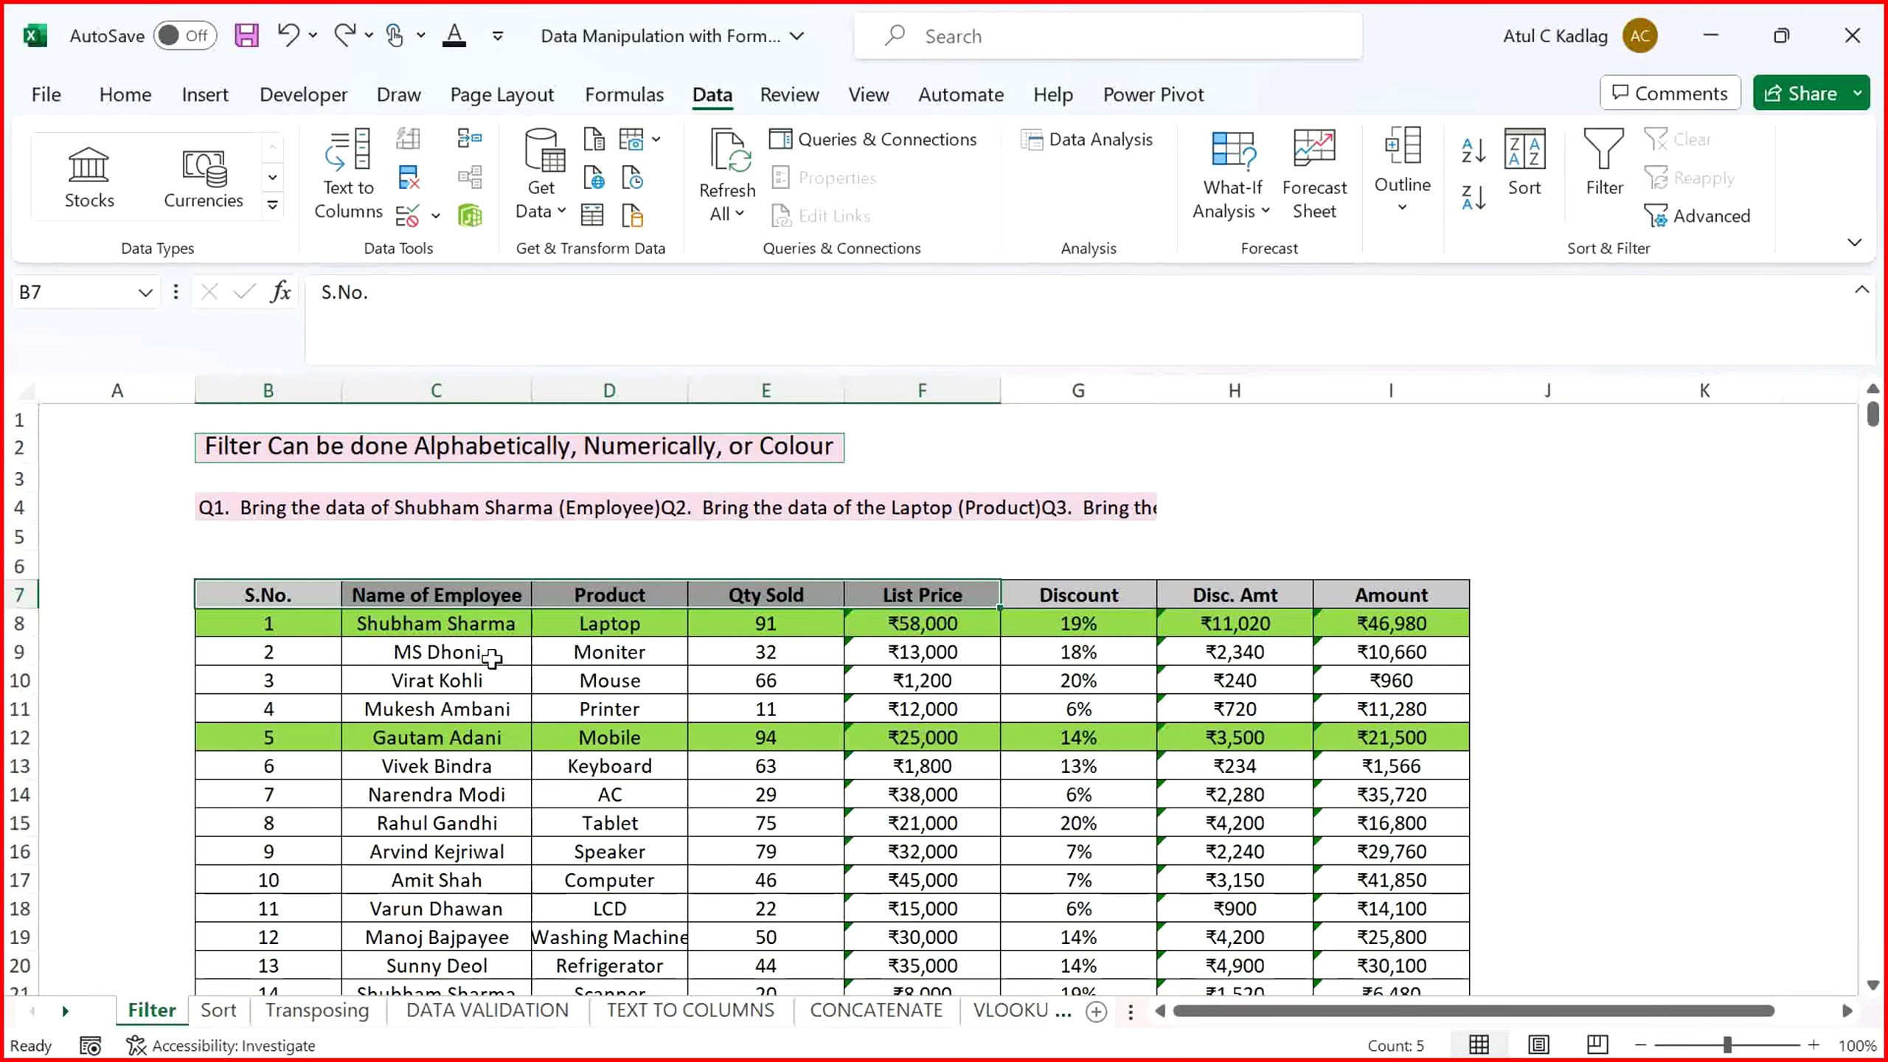
# Reread the questions on the Filter sheet and review the sales table on the Sort sheet
pyautogui.click(441, 513)
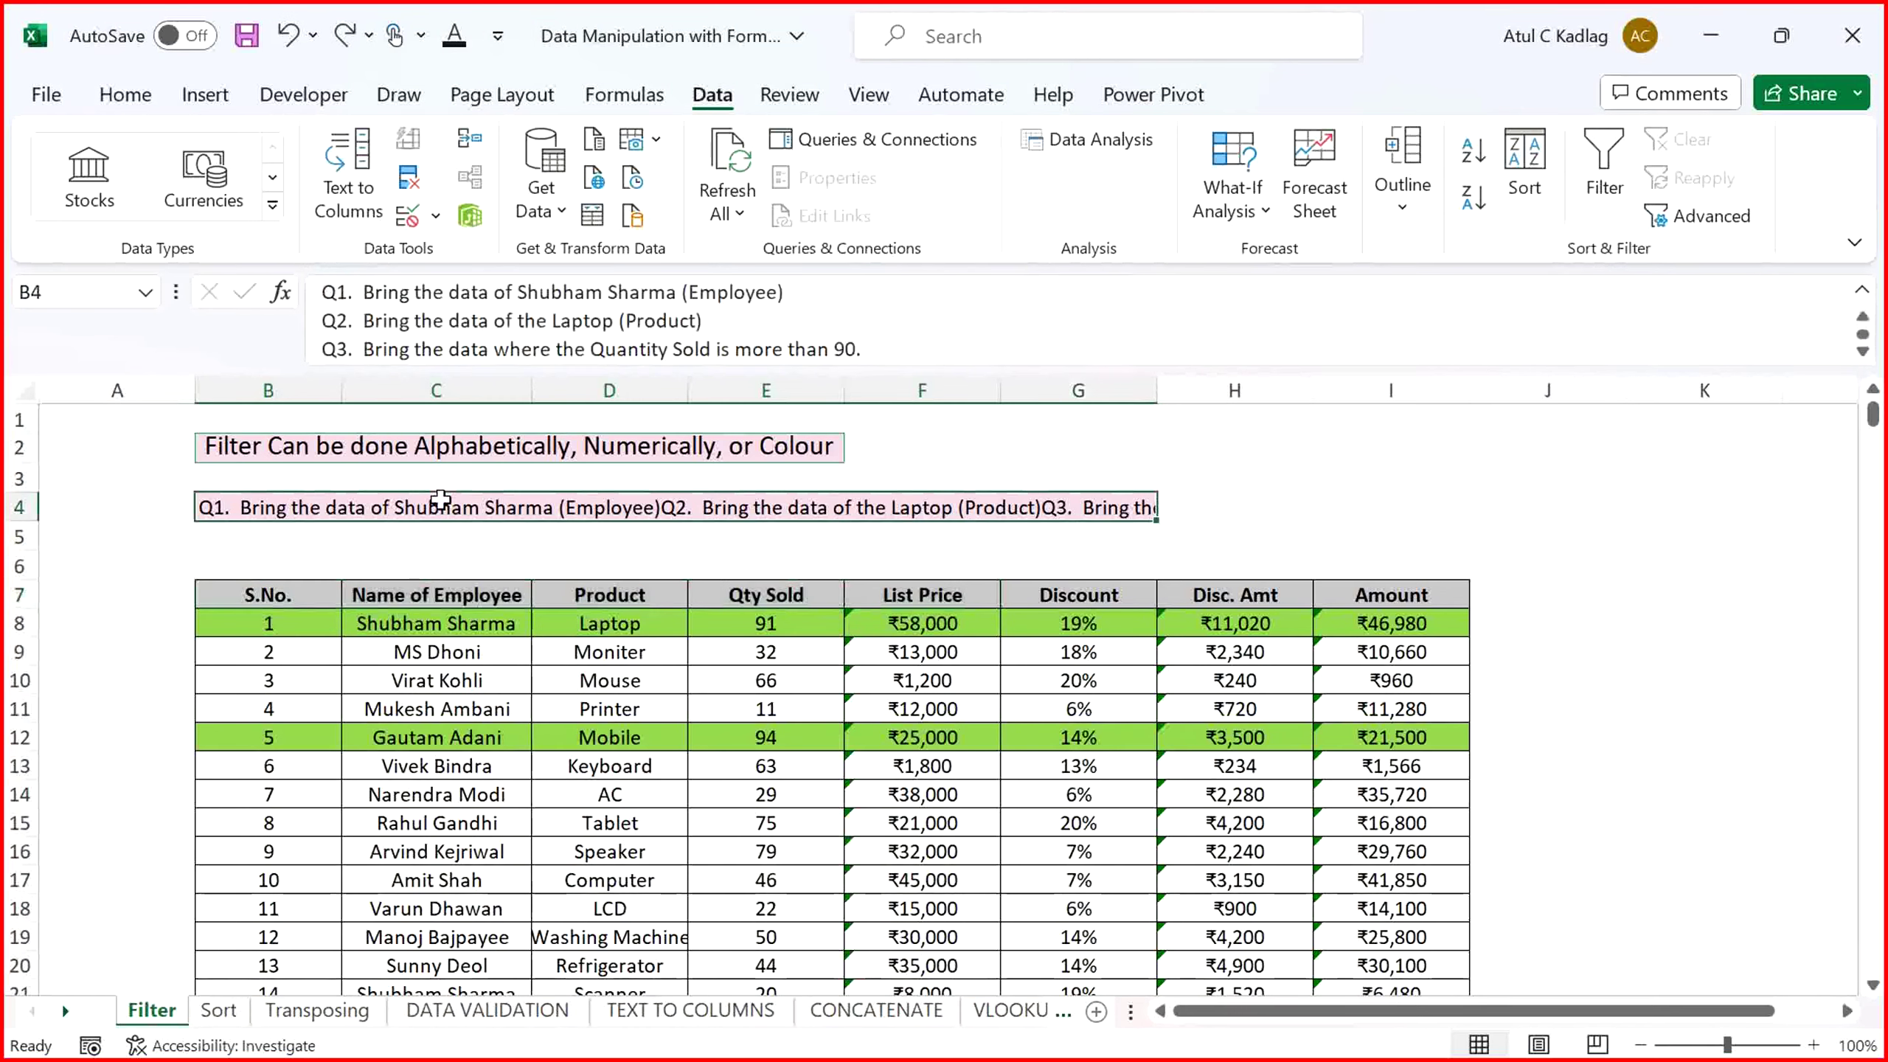
pyautogui.click(438, 641)
pyautogui.click(218, 1009)
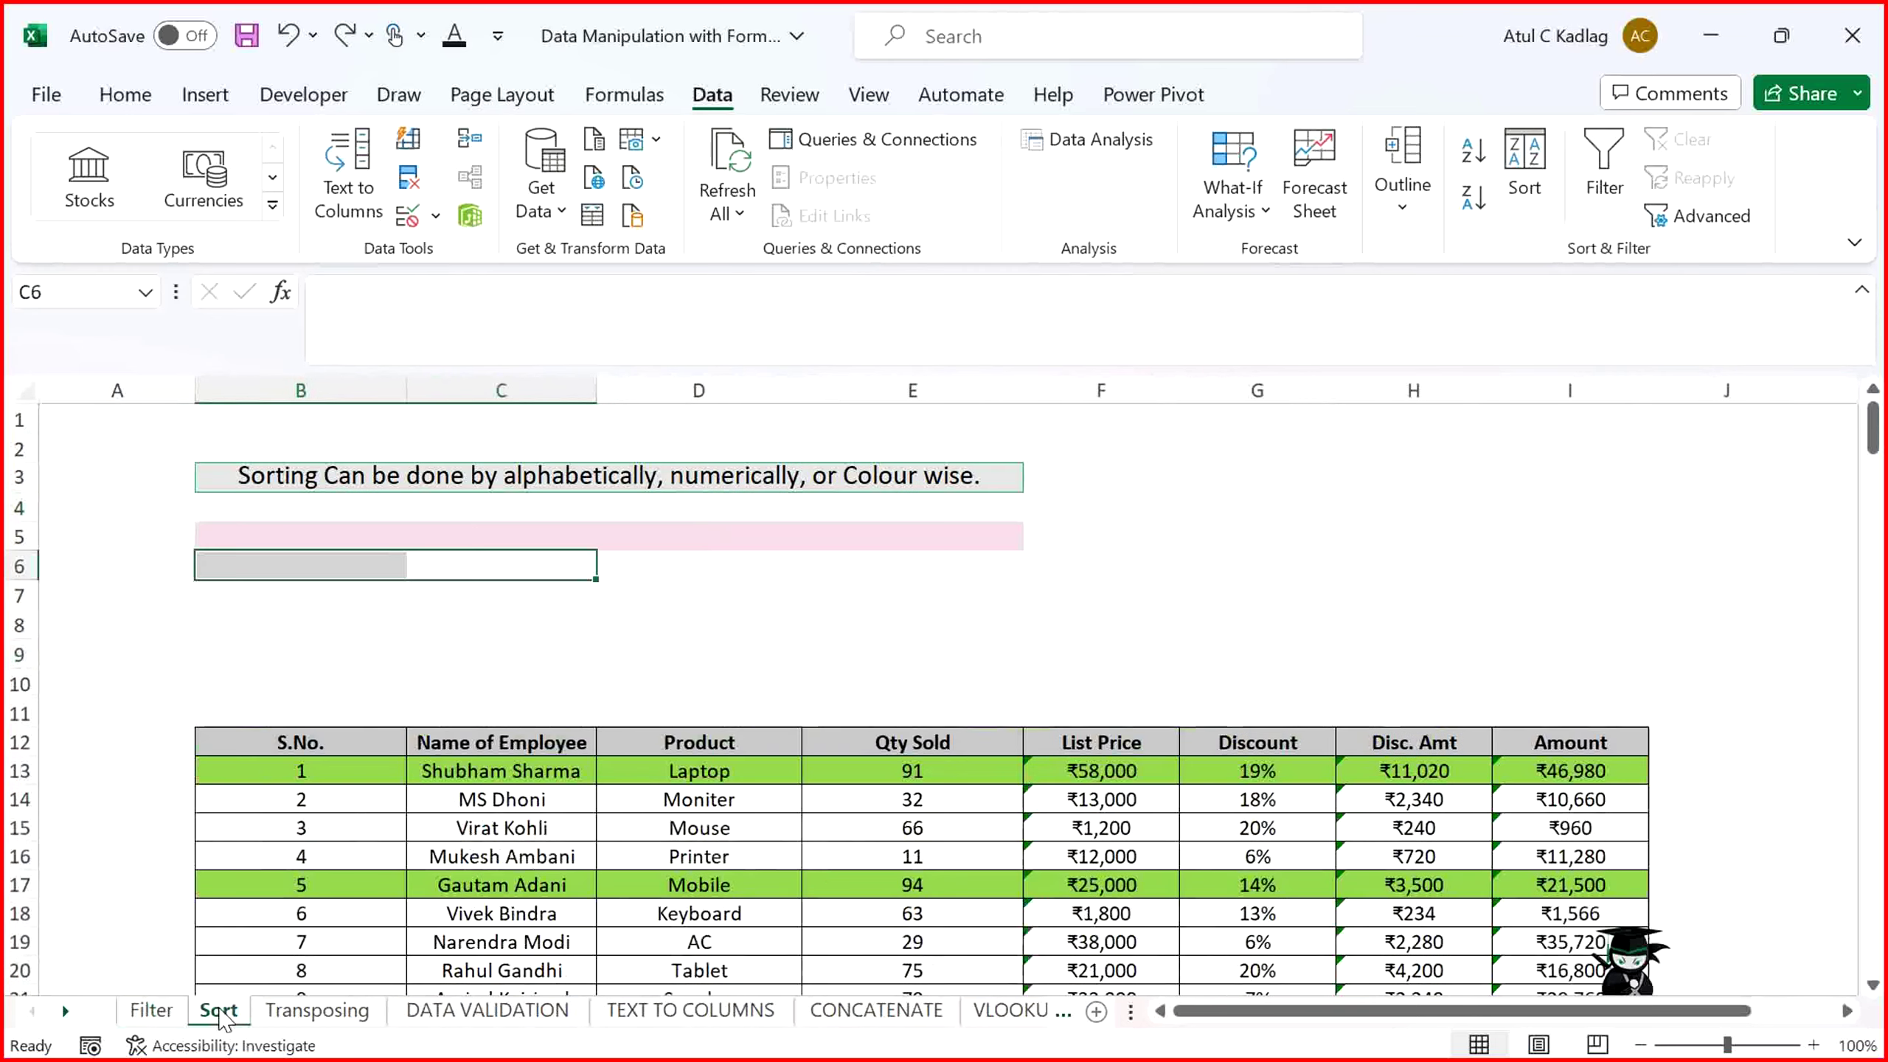
pyautogui.click(461, 826)
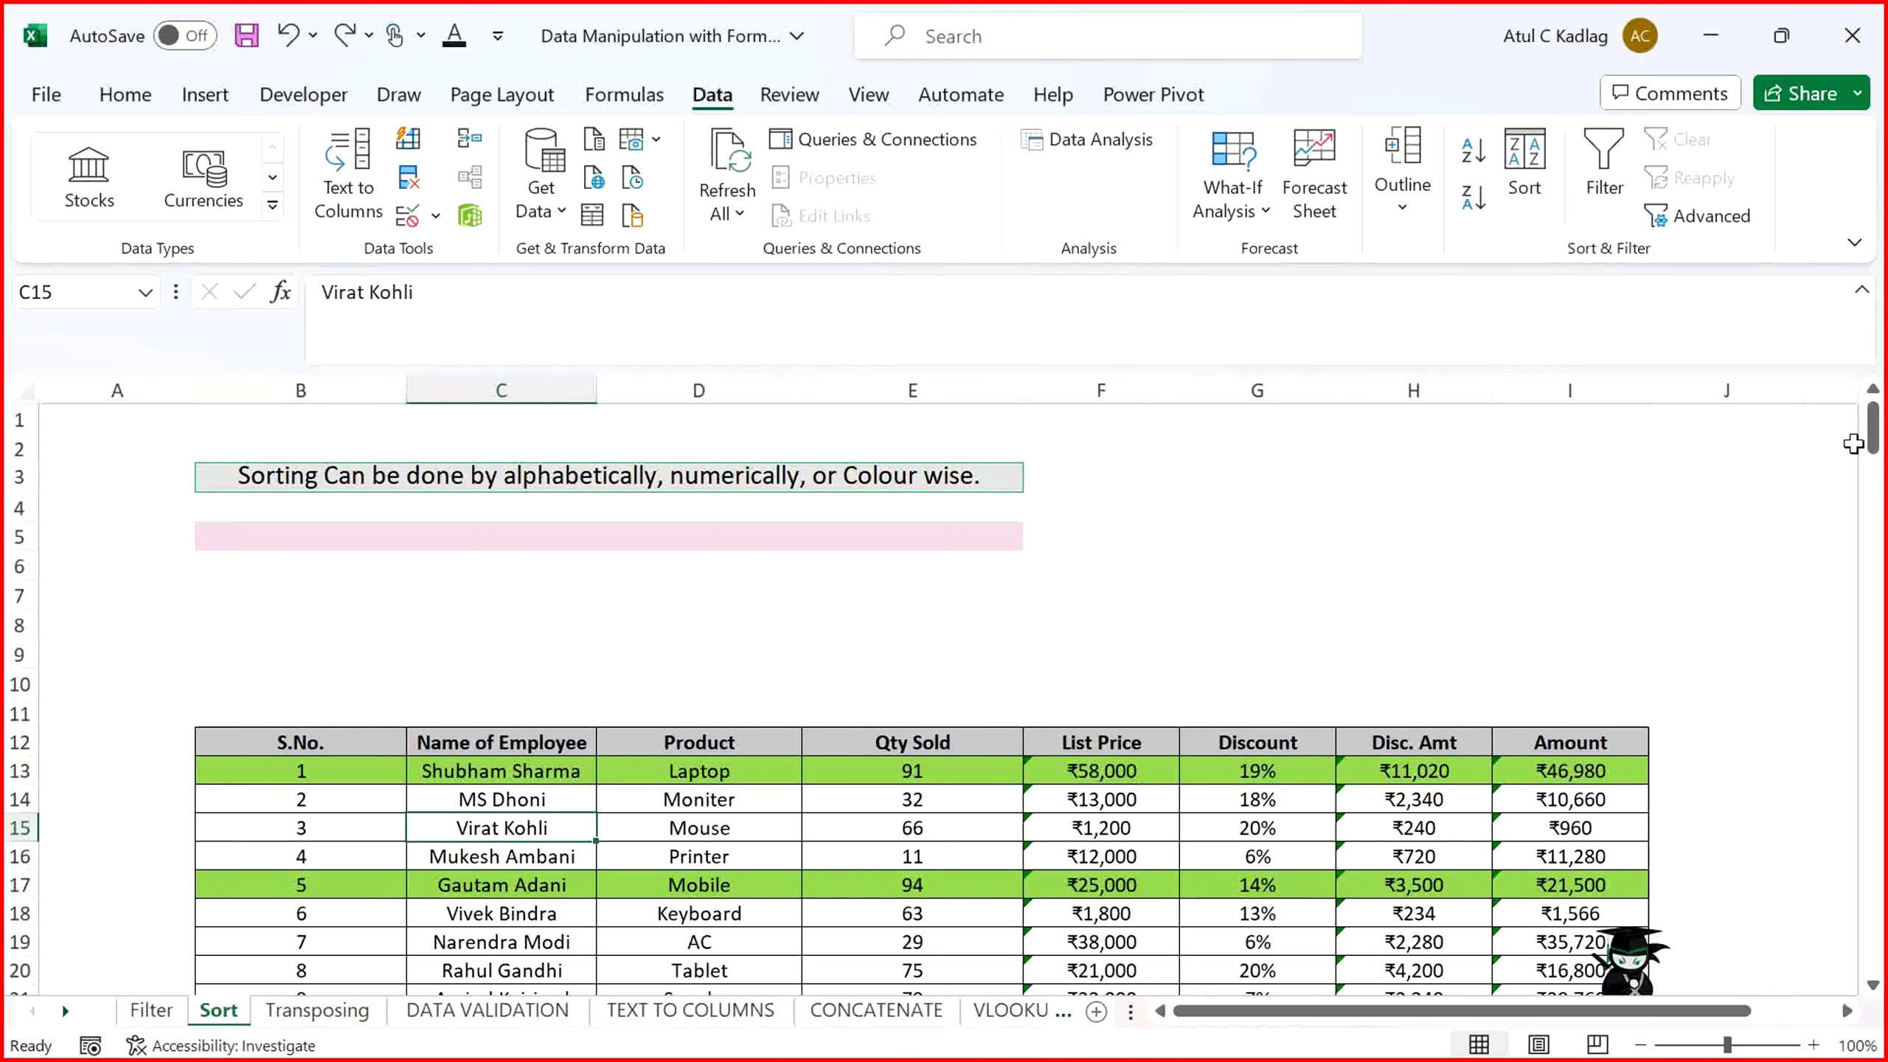
pyautogui.moveTo(1874, 442)
pyautogui.mouseDown()
pyautogui.moveTo(1855, 670)
pyautogui.moveTo(1873, 424)
pyautogui.mouseUp()
# Open the Transposing sheet and examine its horizontal employee data table and the transpose exercise instruction
pyautogui.click(317, 1011)
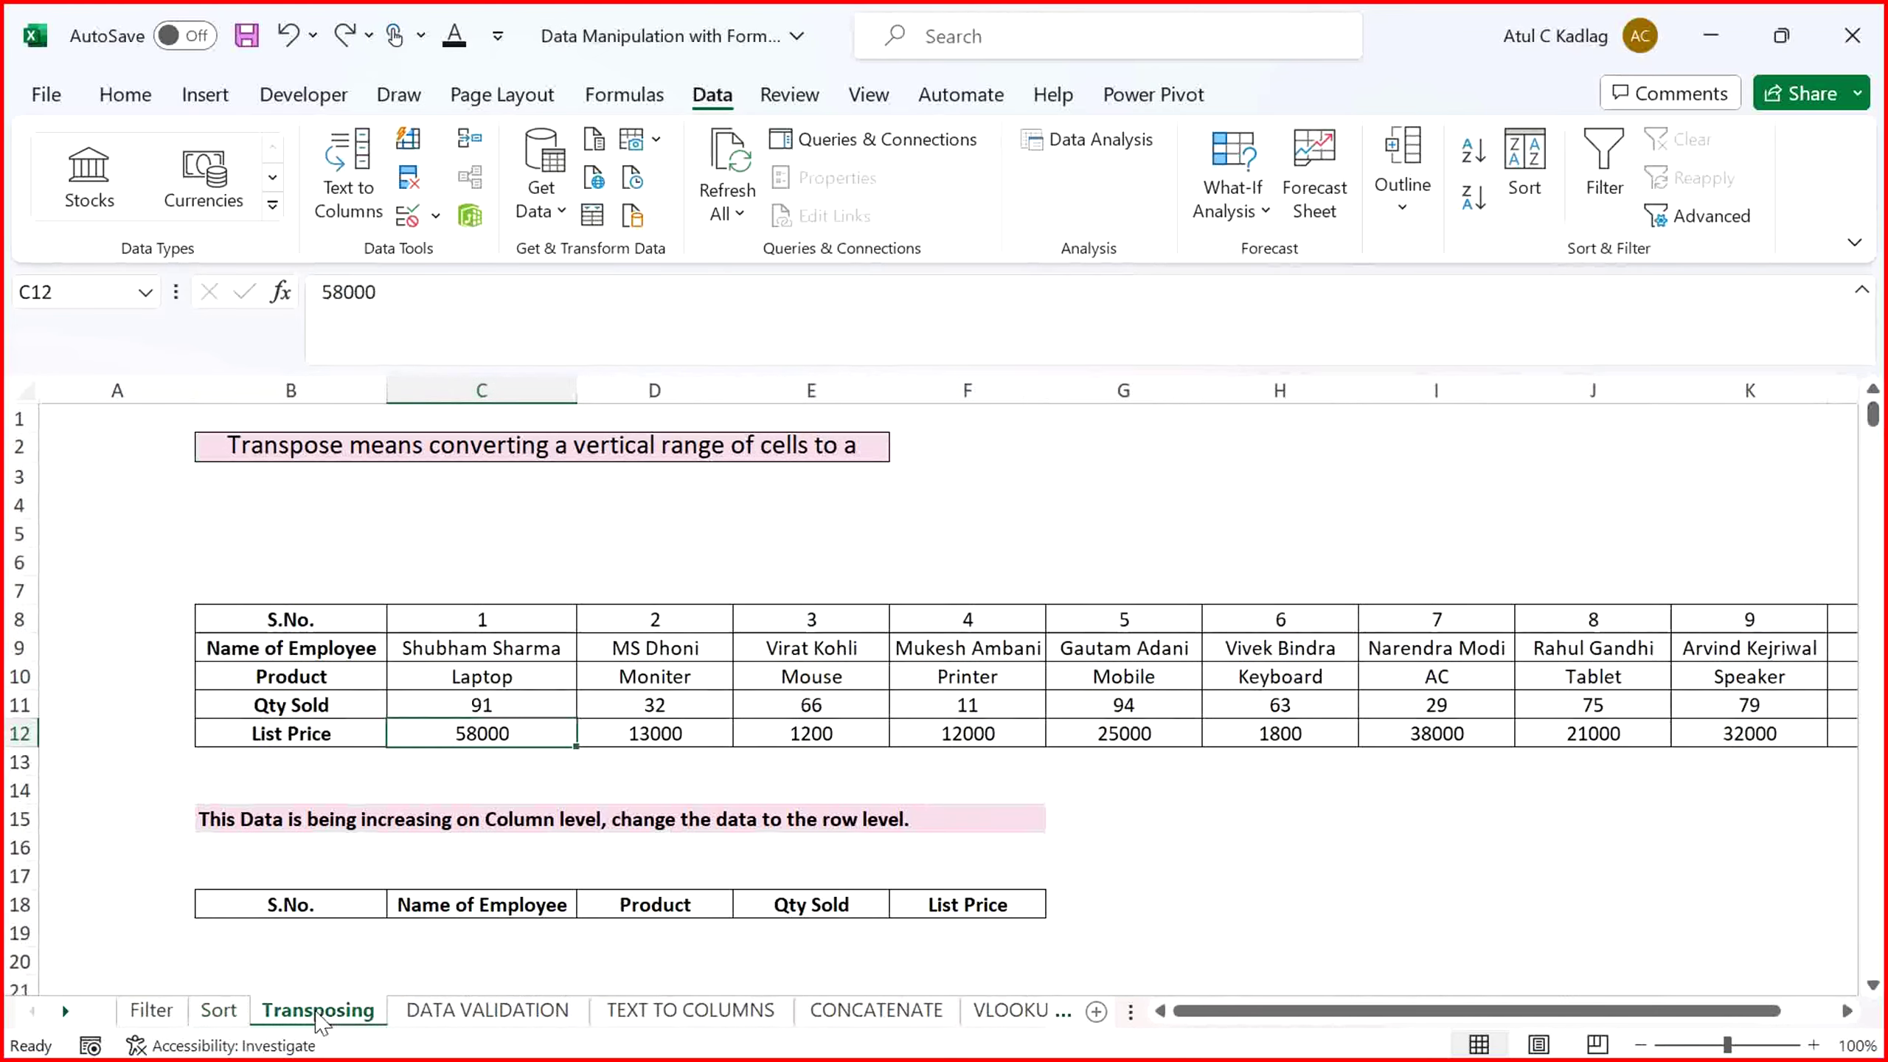
pyautogui.click(490, 687)
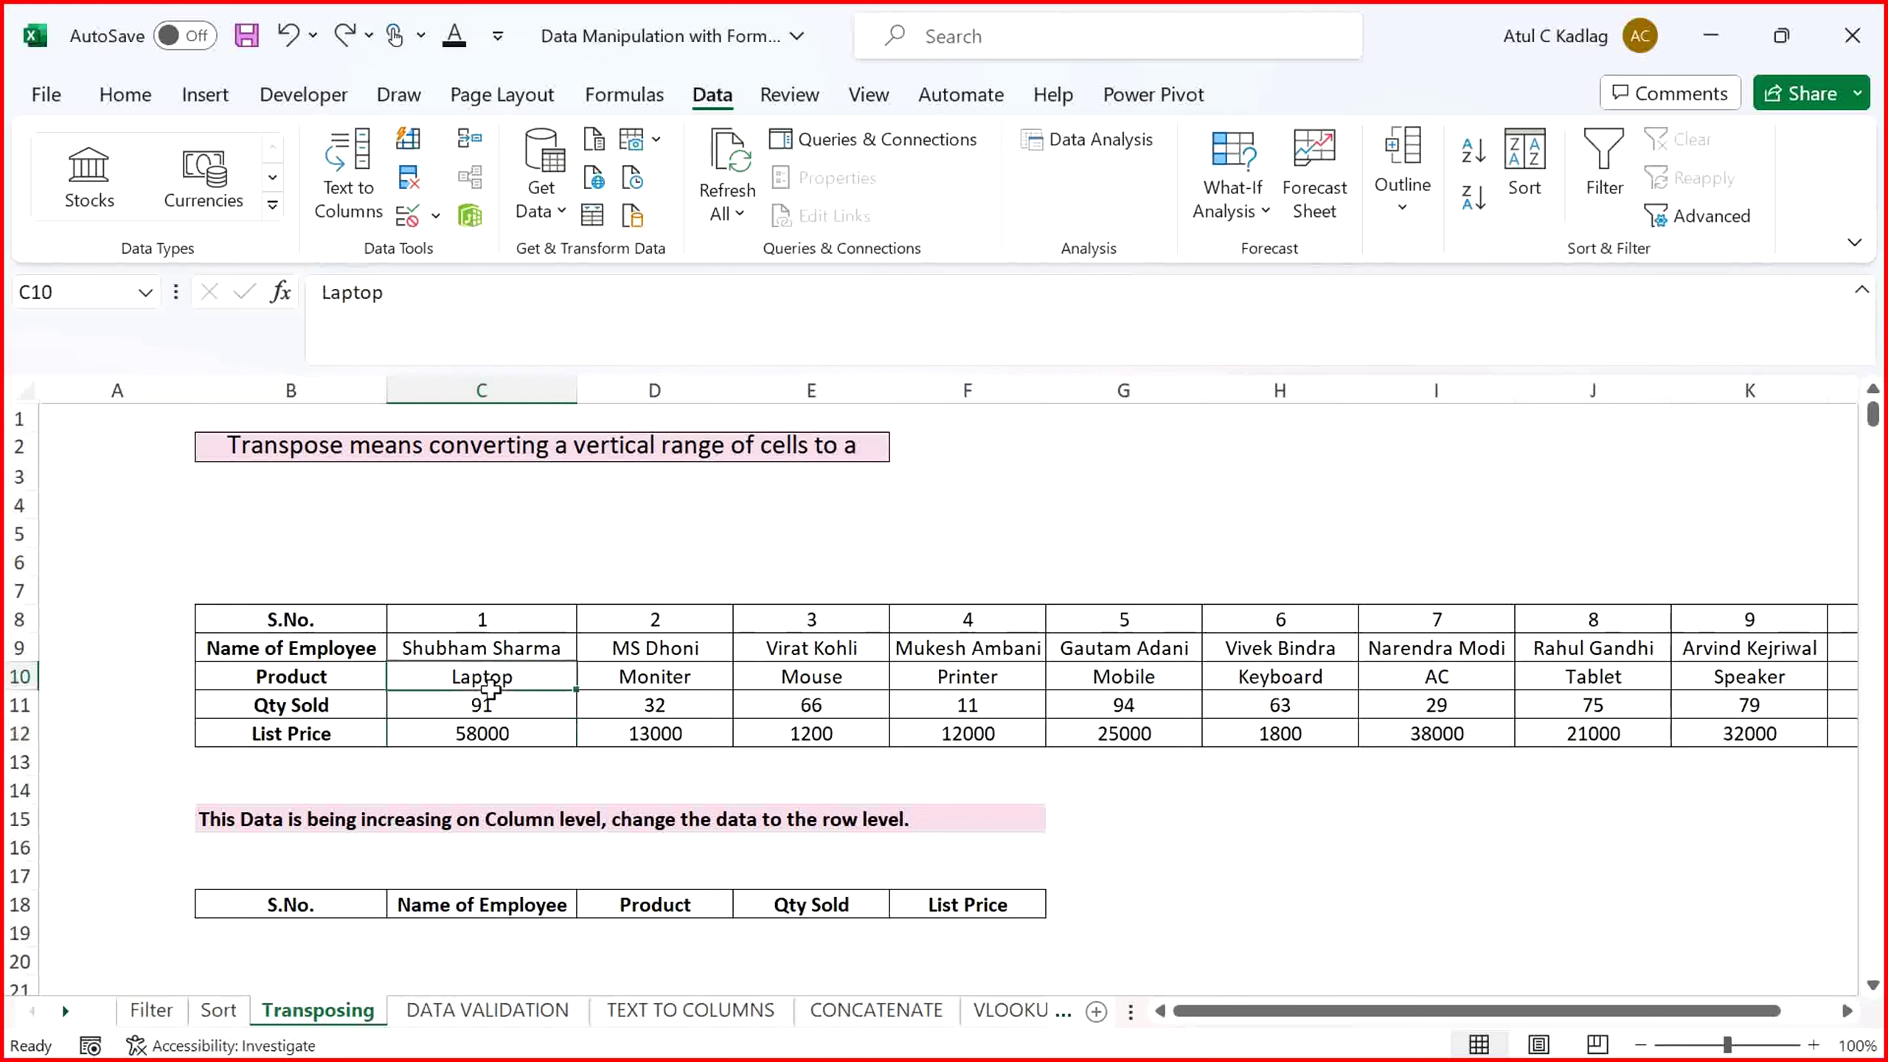
pyautogui.press('Up')
pyautogui.hotkey('ctrl', 'Up')
pyautogui.hotkey('ctrl', 'Up')
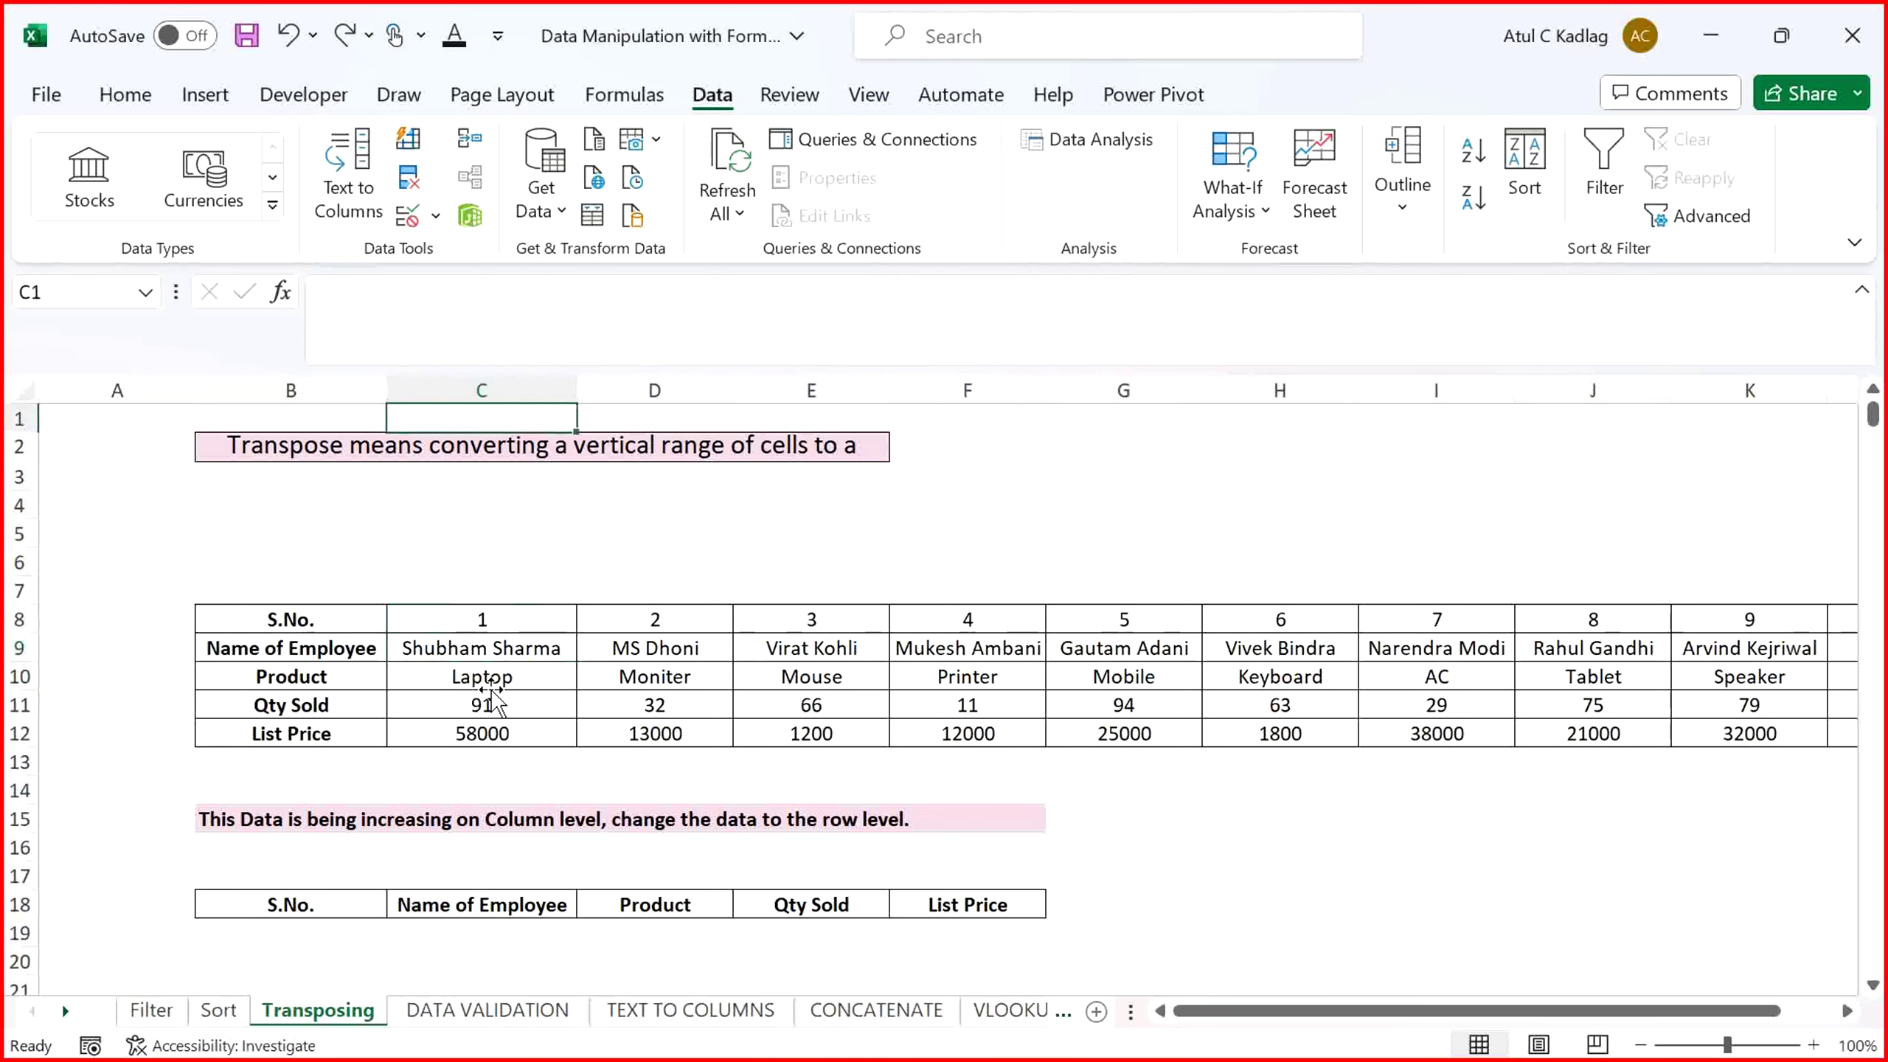
pyautogui.press('Down')
pyautogui.press('Down')
pyautogui.press('Down')
pyautogui.press('Down')
pyautogui.press('Down')
pyautogui.press('Down')
pyautogui.press('Down')
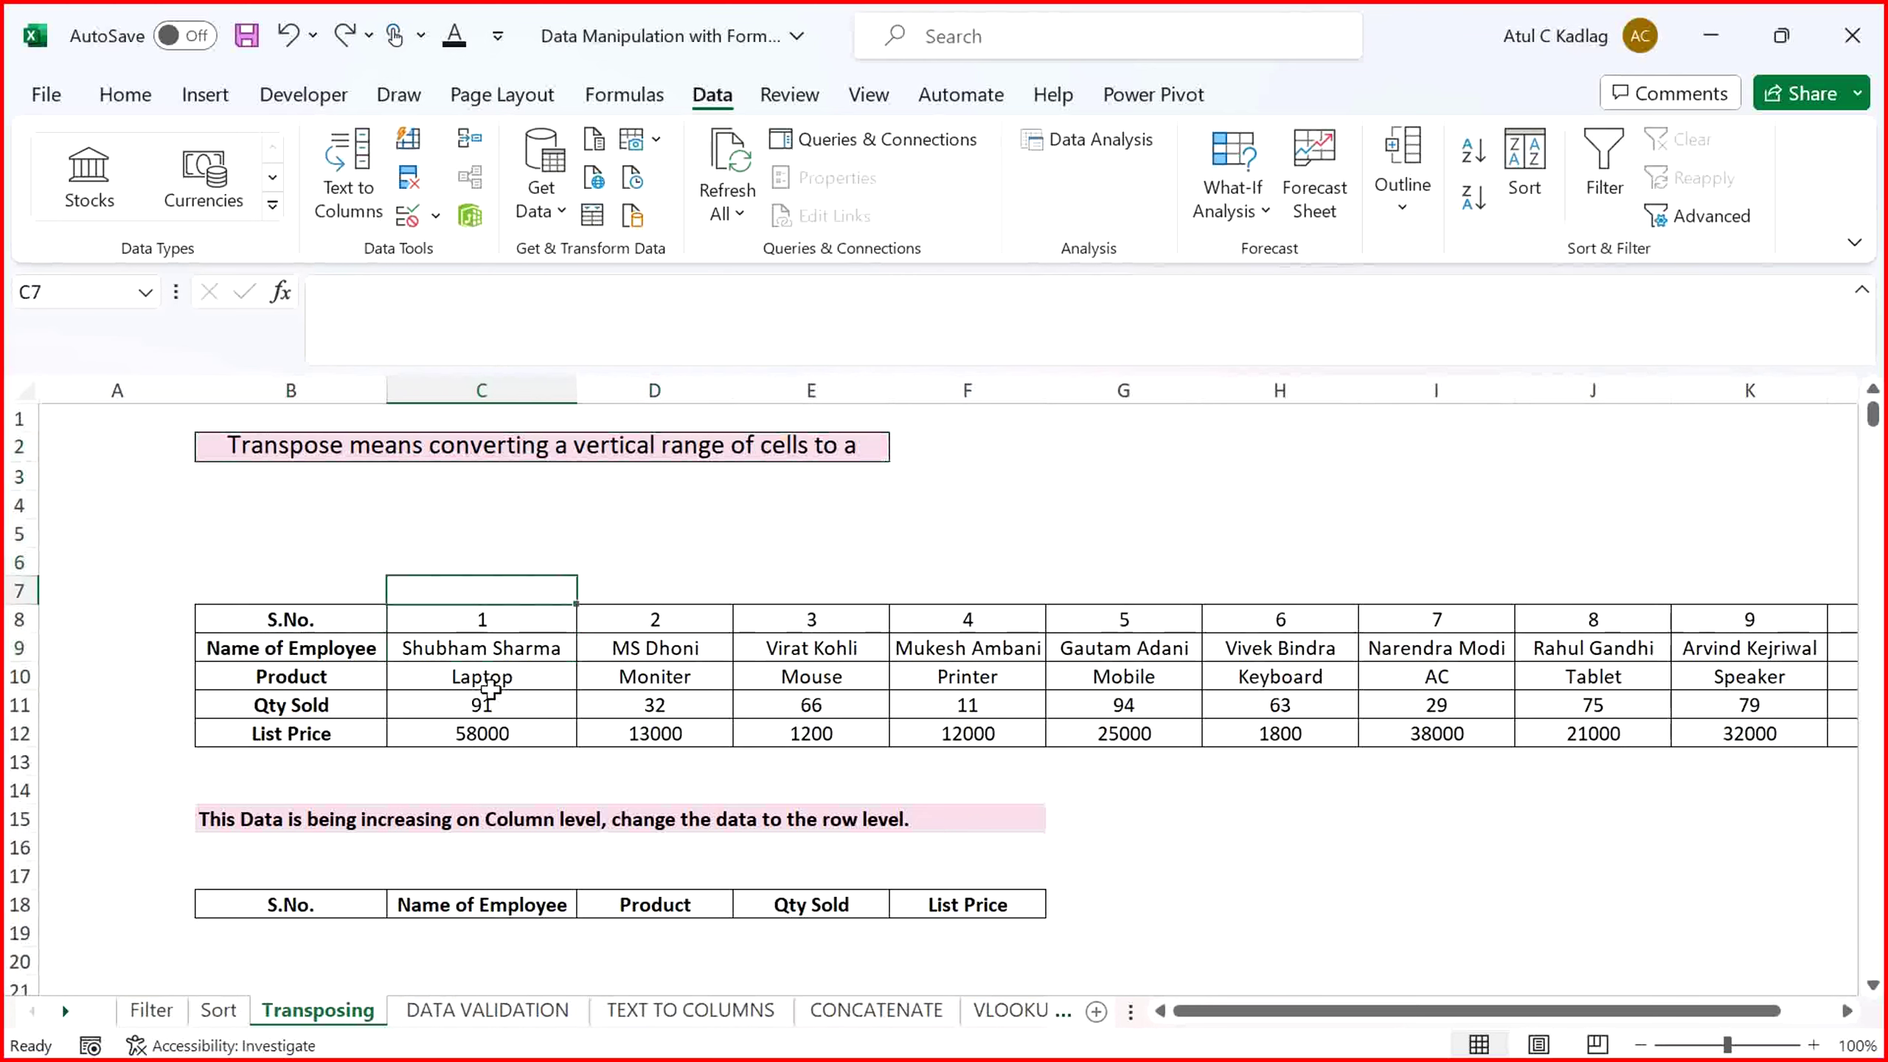
# Examine the horizontal table's row labels in B8:B12 and the employee records beside them
pyautogui.press('Left')
pyautogui.hotkey('shift', 'Down')
pyautogui.hotkey('shift', 'Down')
pyautogui.hotkey('shift', 'Down')
pyautogui.hotkey('shift', 'Down')
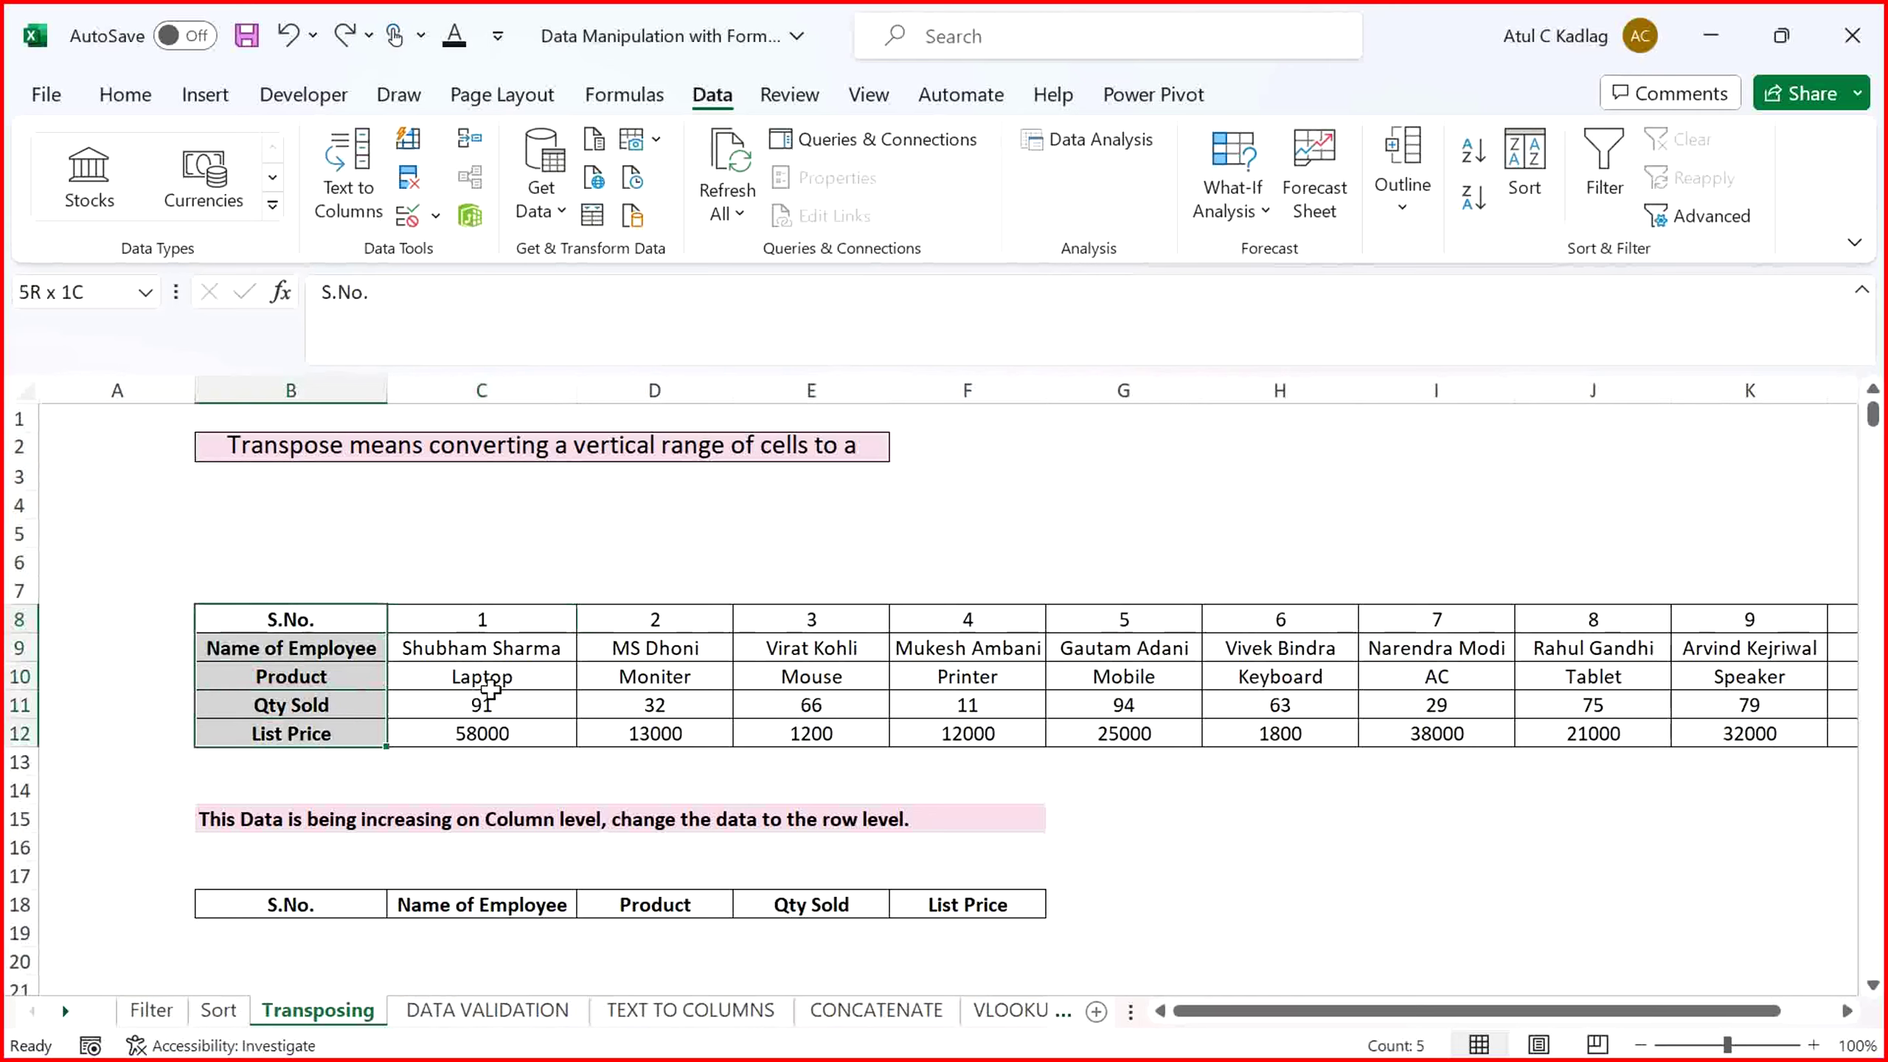
pyautogui.hotkey('shift', 'Right')
pyautogui.hotkey('shift', 'Right')
pyautogui.hotkey('shift', 'Right')
pyautogui.hotkey('shift', 'Right')
pyautogui.hotkey('ctrl', 'Home')
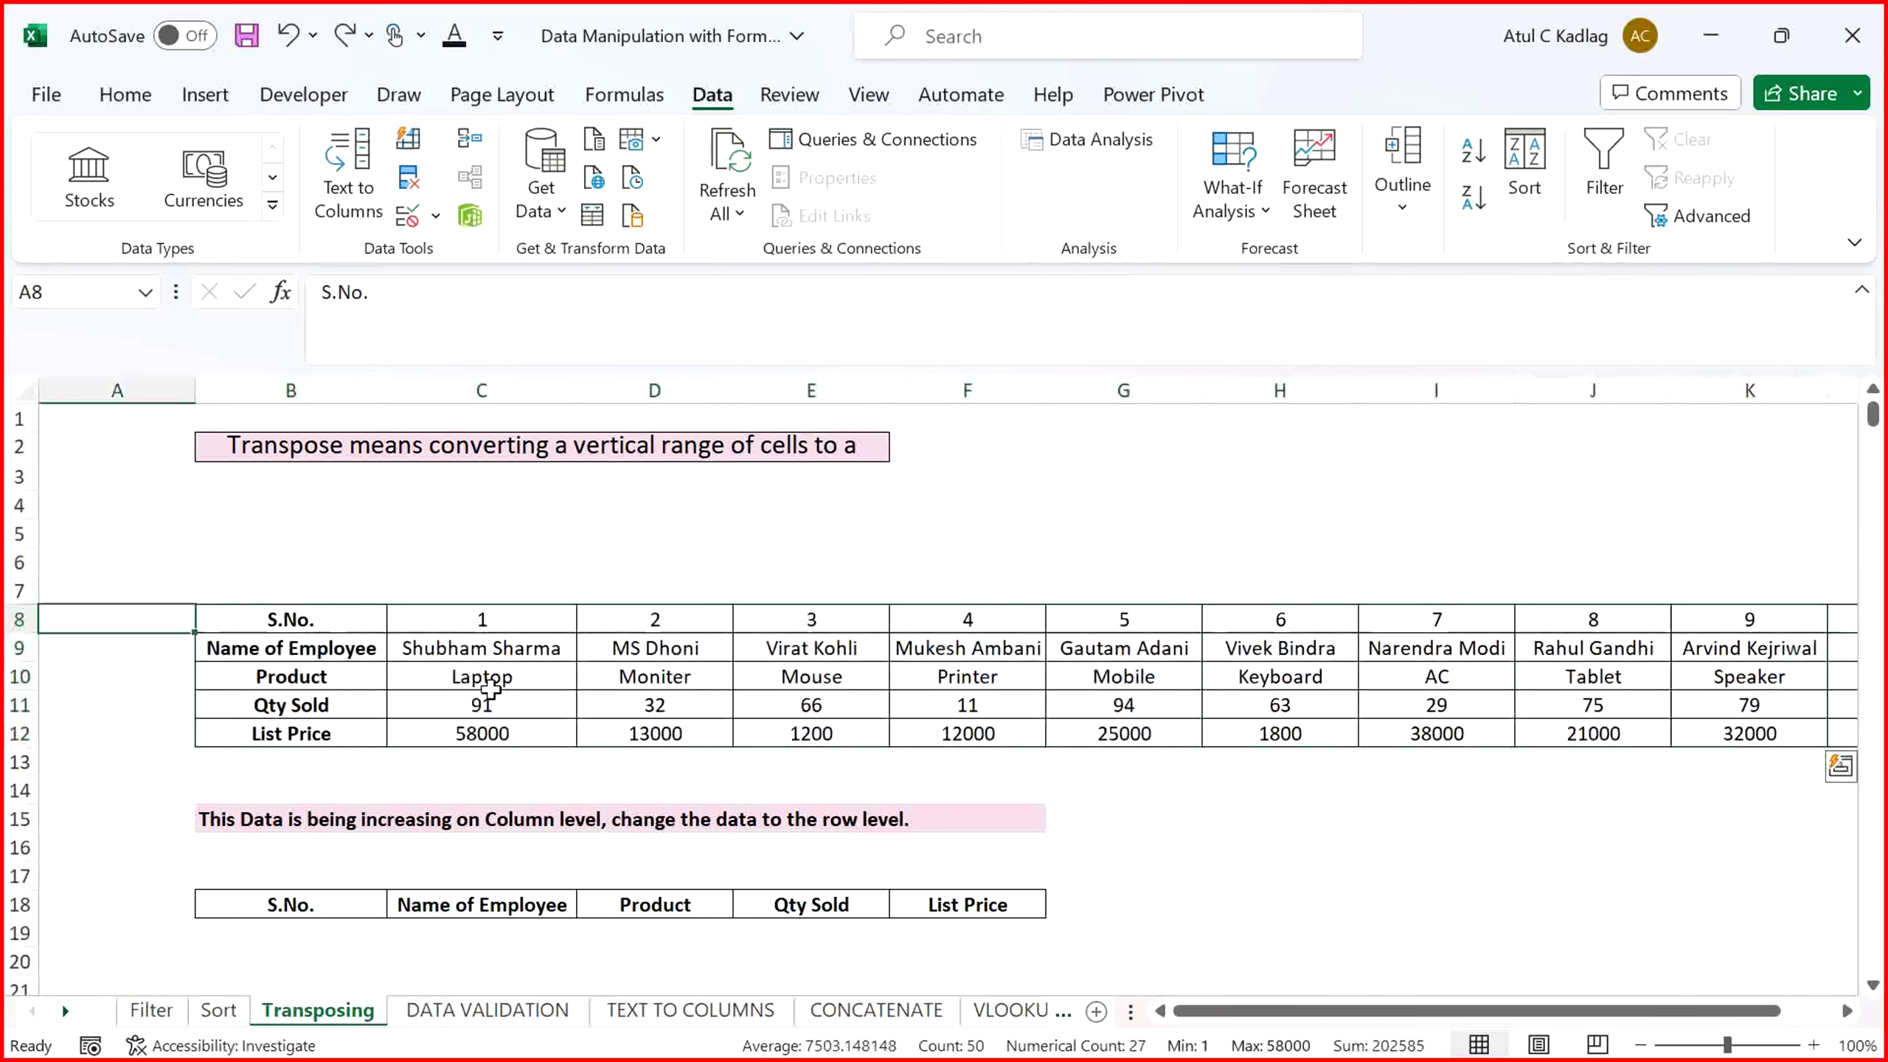
pyautogui.press('Down')
pyautogui.press('Down')
pyautogui.press('Down')
pyautogui.press('Down')
pyautogui.press('Down')
pyautogui.press('Down')
pyautogui.press('Down')
pyautogui.press('Right')
pyautogui.hotkey('shift', 'Down')
pyautogui.hotkey('shift', 'Down')
pyautogui.hotkey('shift', 'Down')
pyautogui.hotkey('shift', 'Down')
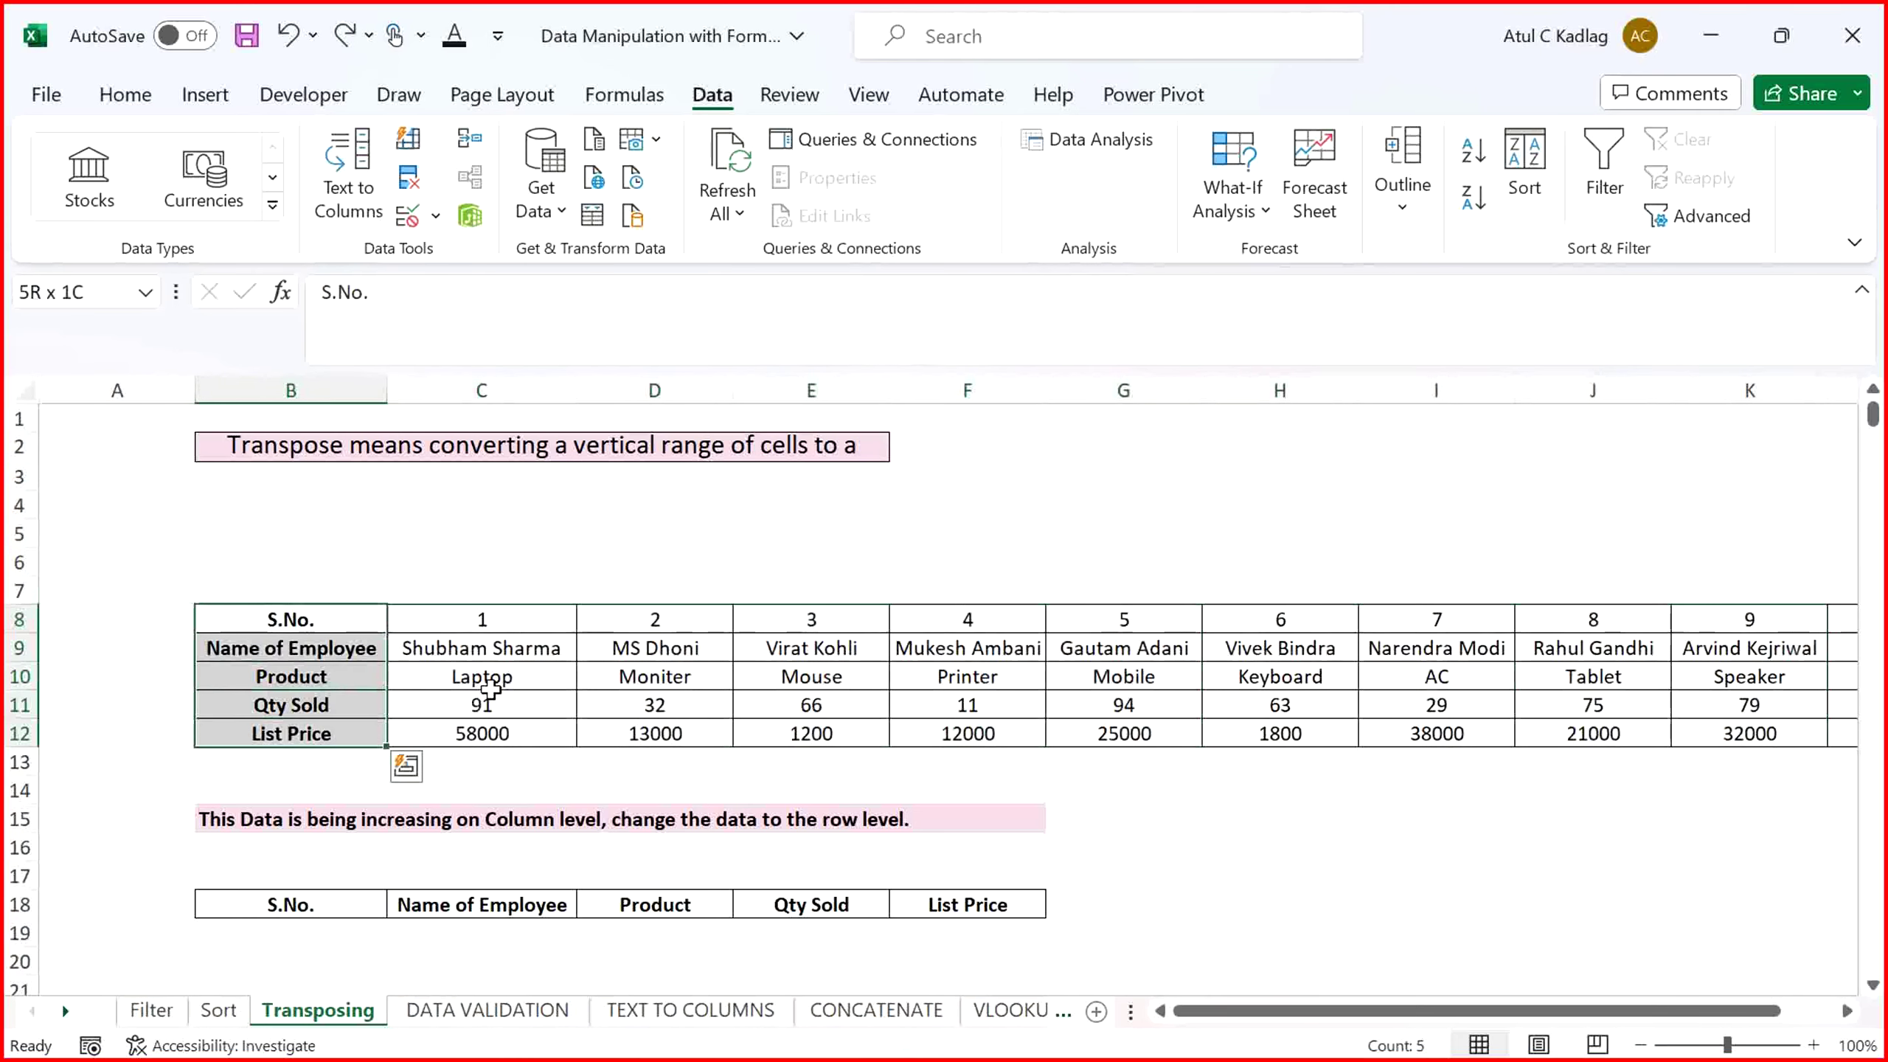
# Examine the vertical layout's header row in B18:F18 and the empty rows beneath it
pyautogui.press('Up')
pyautogui.press('Down')
pyautogui.press('Down')
pyautogui.press('Down')
pyautogui.press('Down')
pyautogui.press('Down')
pyautogui.press('Down')
pyautogui.press('Down')
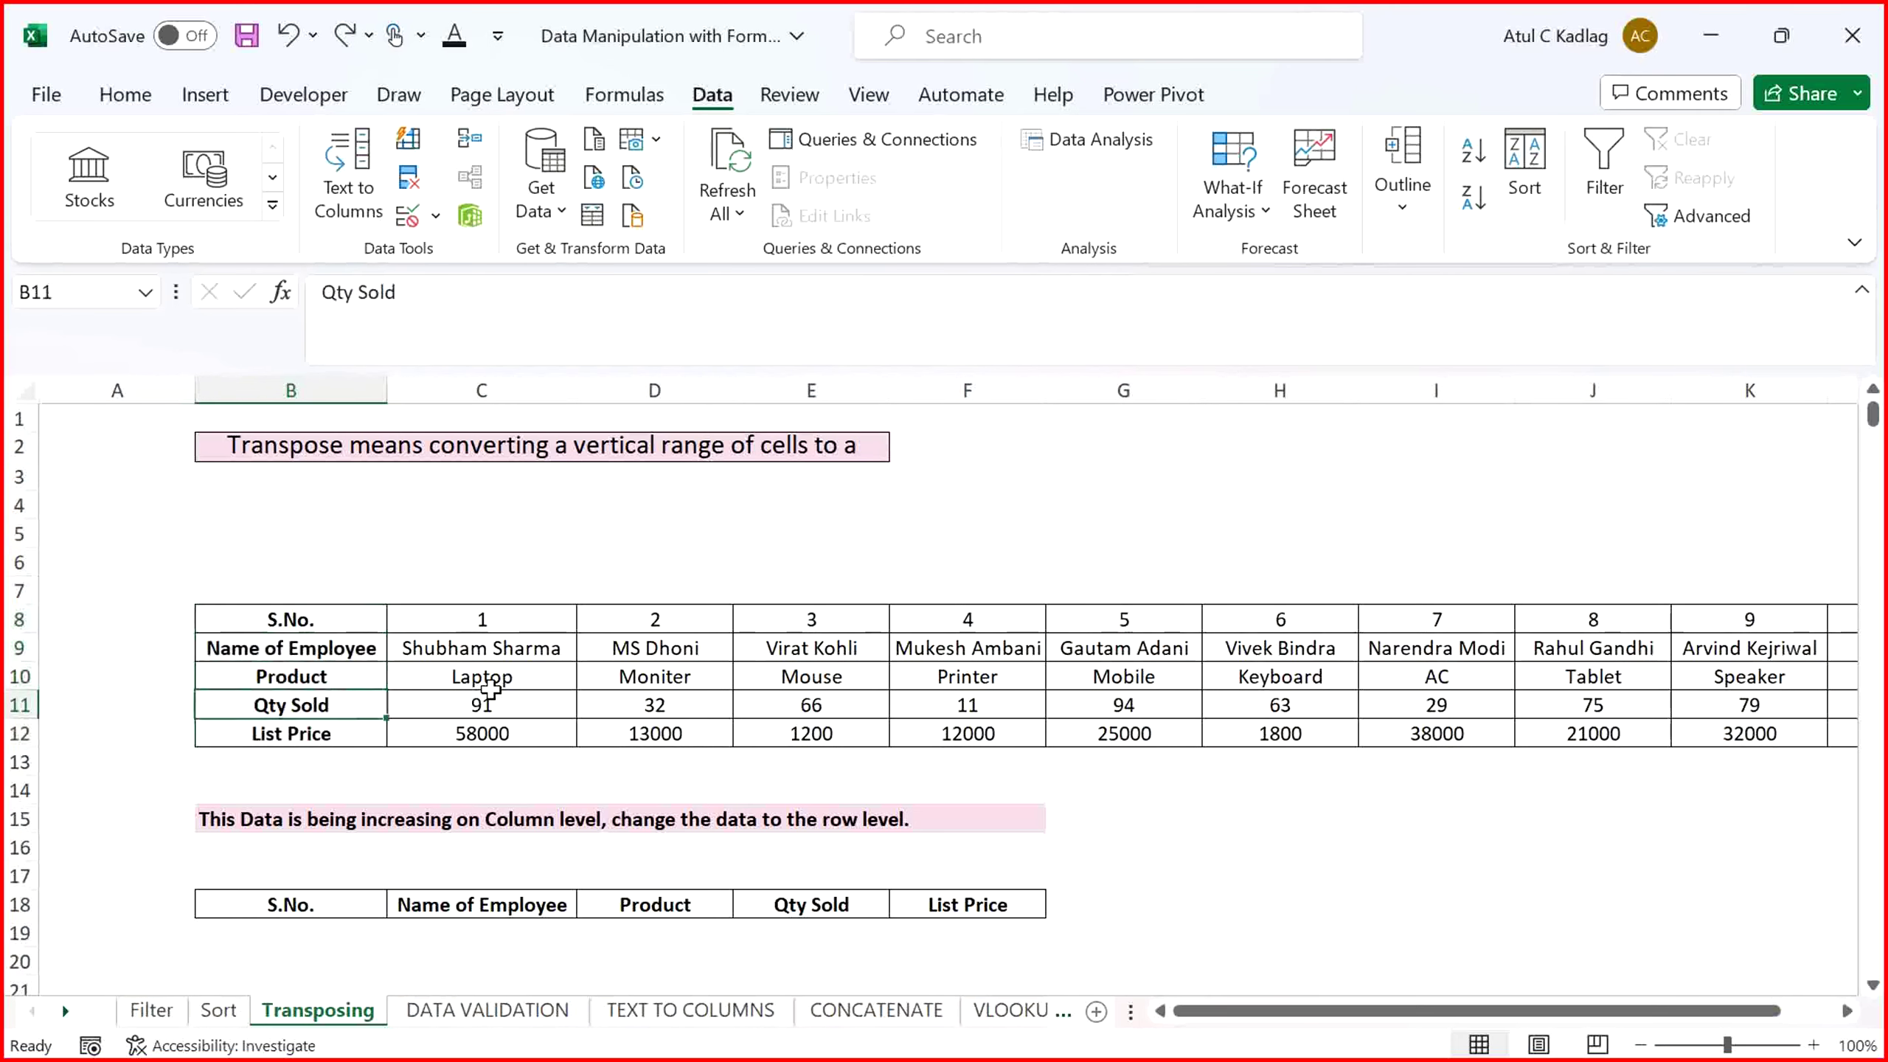
pyautogui.press('Down')
pyautogui.press('Down')
pyautogui.press('Down')
pyautogui.press('Down')
pyautogui.hotkey('shift', 'Right')
pyautogui.hotkey('shift', 'Right')
pyautogui.hotkey('shift', 'Right')
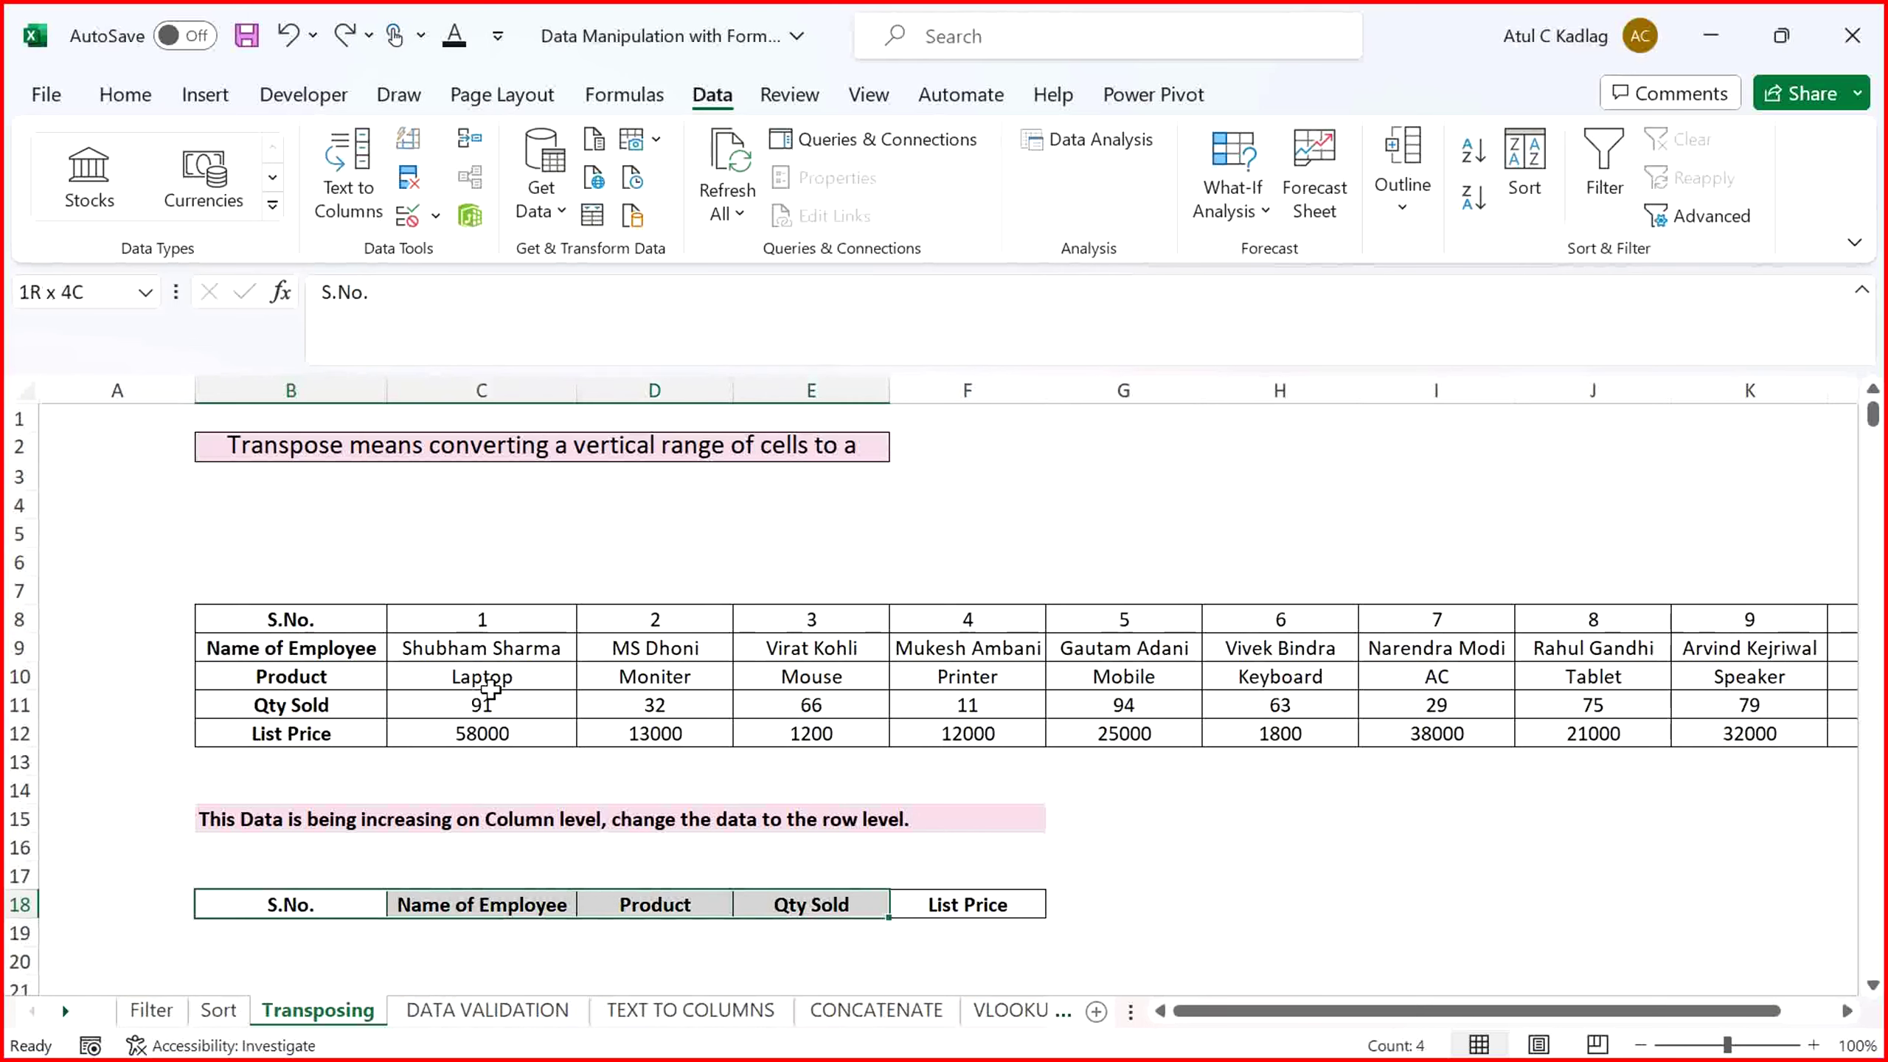
pyautogui.hotkey('shift', 'Right')
pyautogui.press('Down')
pyautogui.hotkey('shift', 'Right')
pyautogui.hotkey('shift', 'Right')
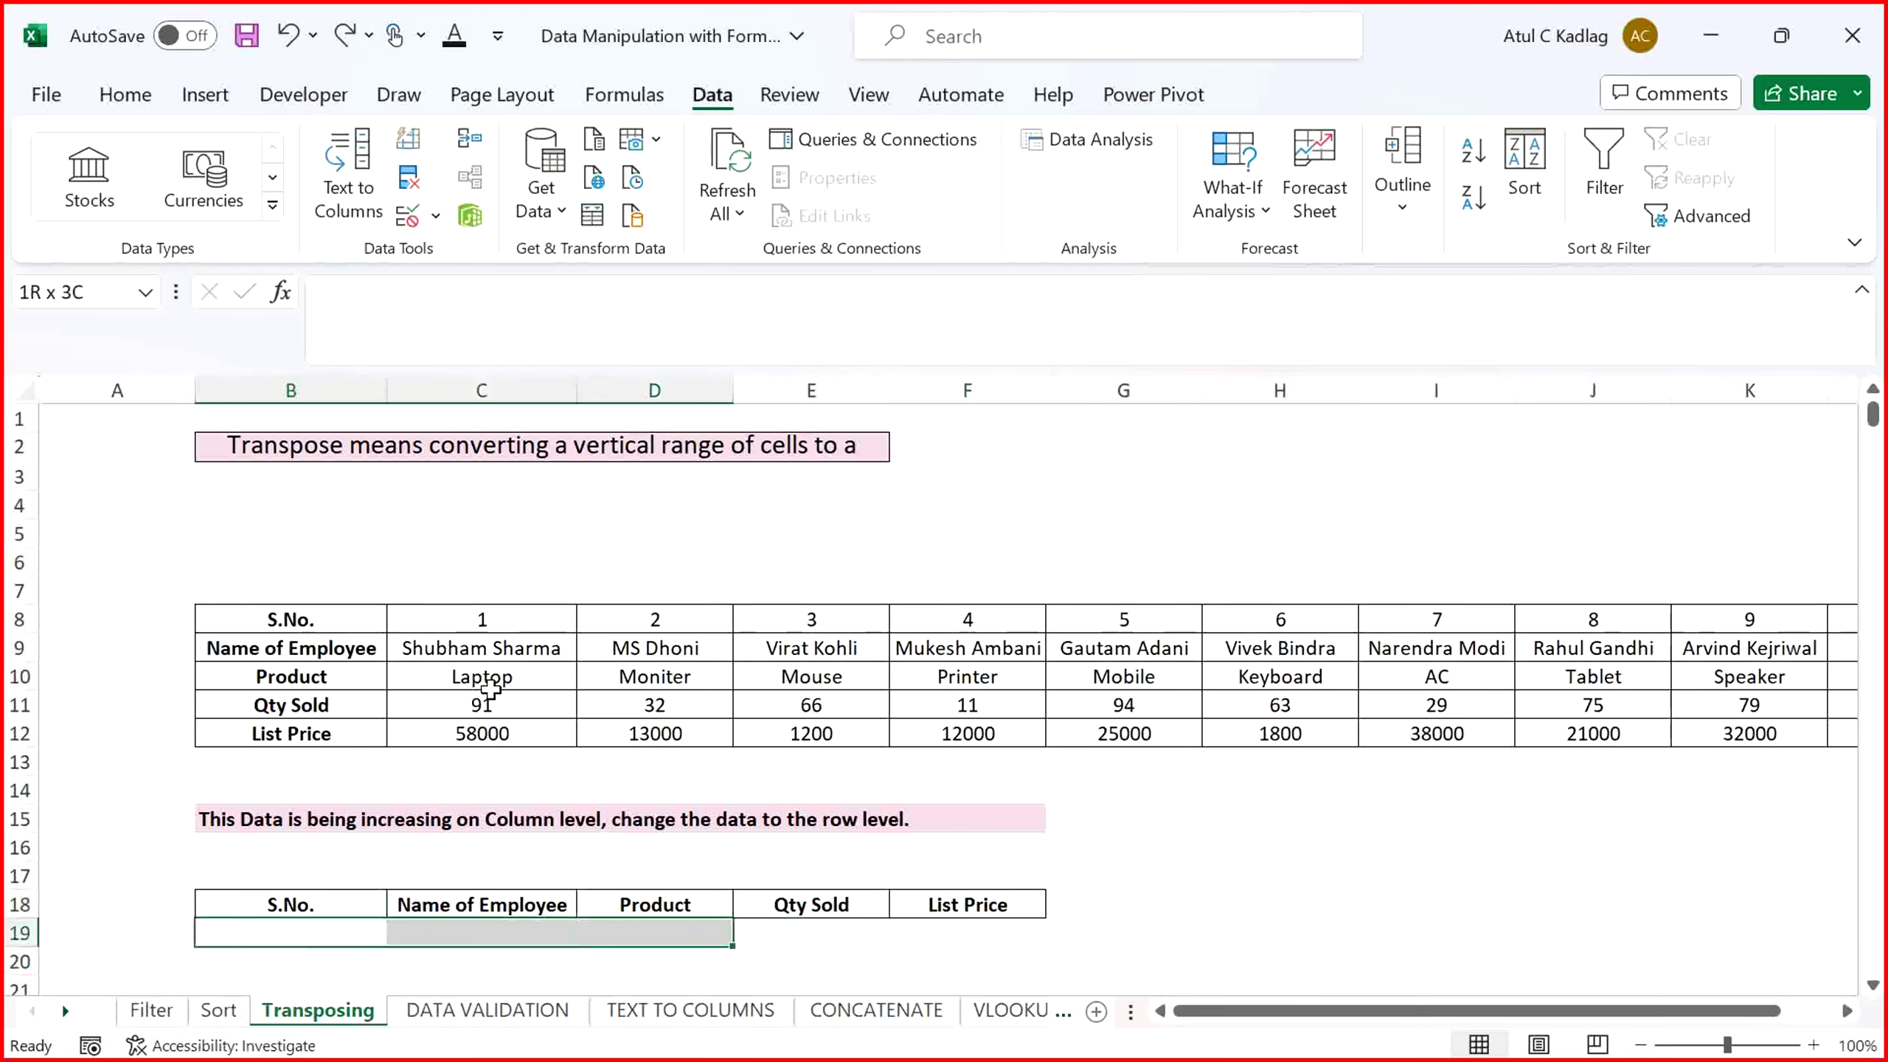
pyautogui.hotkey('shift', 'Right')
pyautogui.hotkey('shift', 'Down')
pyautogui.hotkey('shift', 'Right')
pyautogui.press('Down')
pyautogui.press('Up')
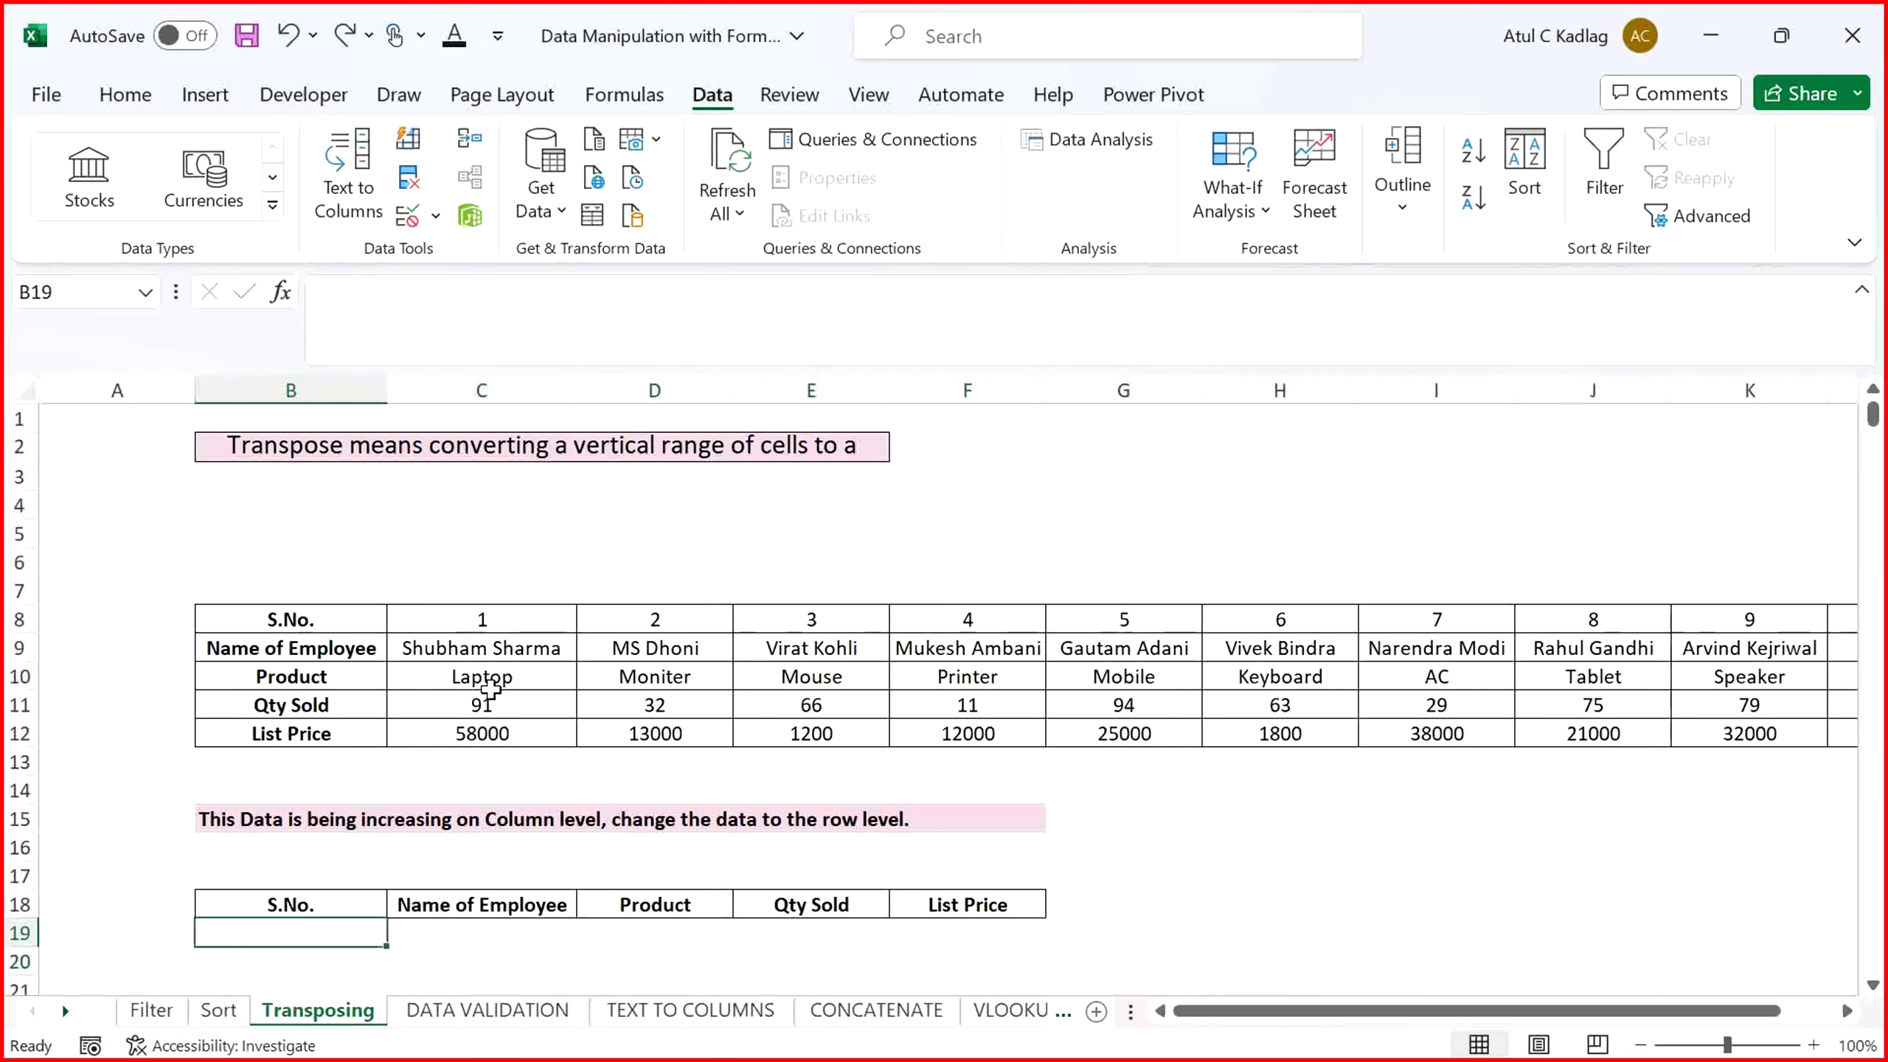
# Review the S.No. through List Price row labels of the horizontal table again
pyautogui.press('Up')
pyautogui.press('Up')
pyautogui.press('Up')
pyautogui.press('Up')
pyautogui.press('Up')
pyautogui.press('Up')
pyautogui.press('Up')
pyautogui.press('Up')
pyautogui.press('Up')
pyautogui.press('Up')
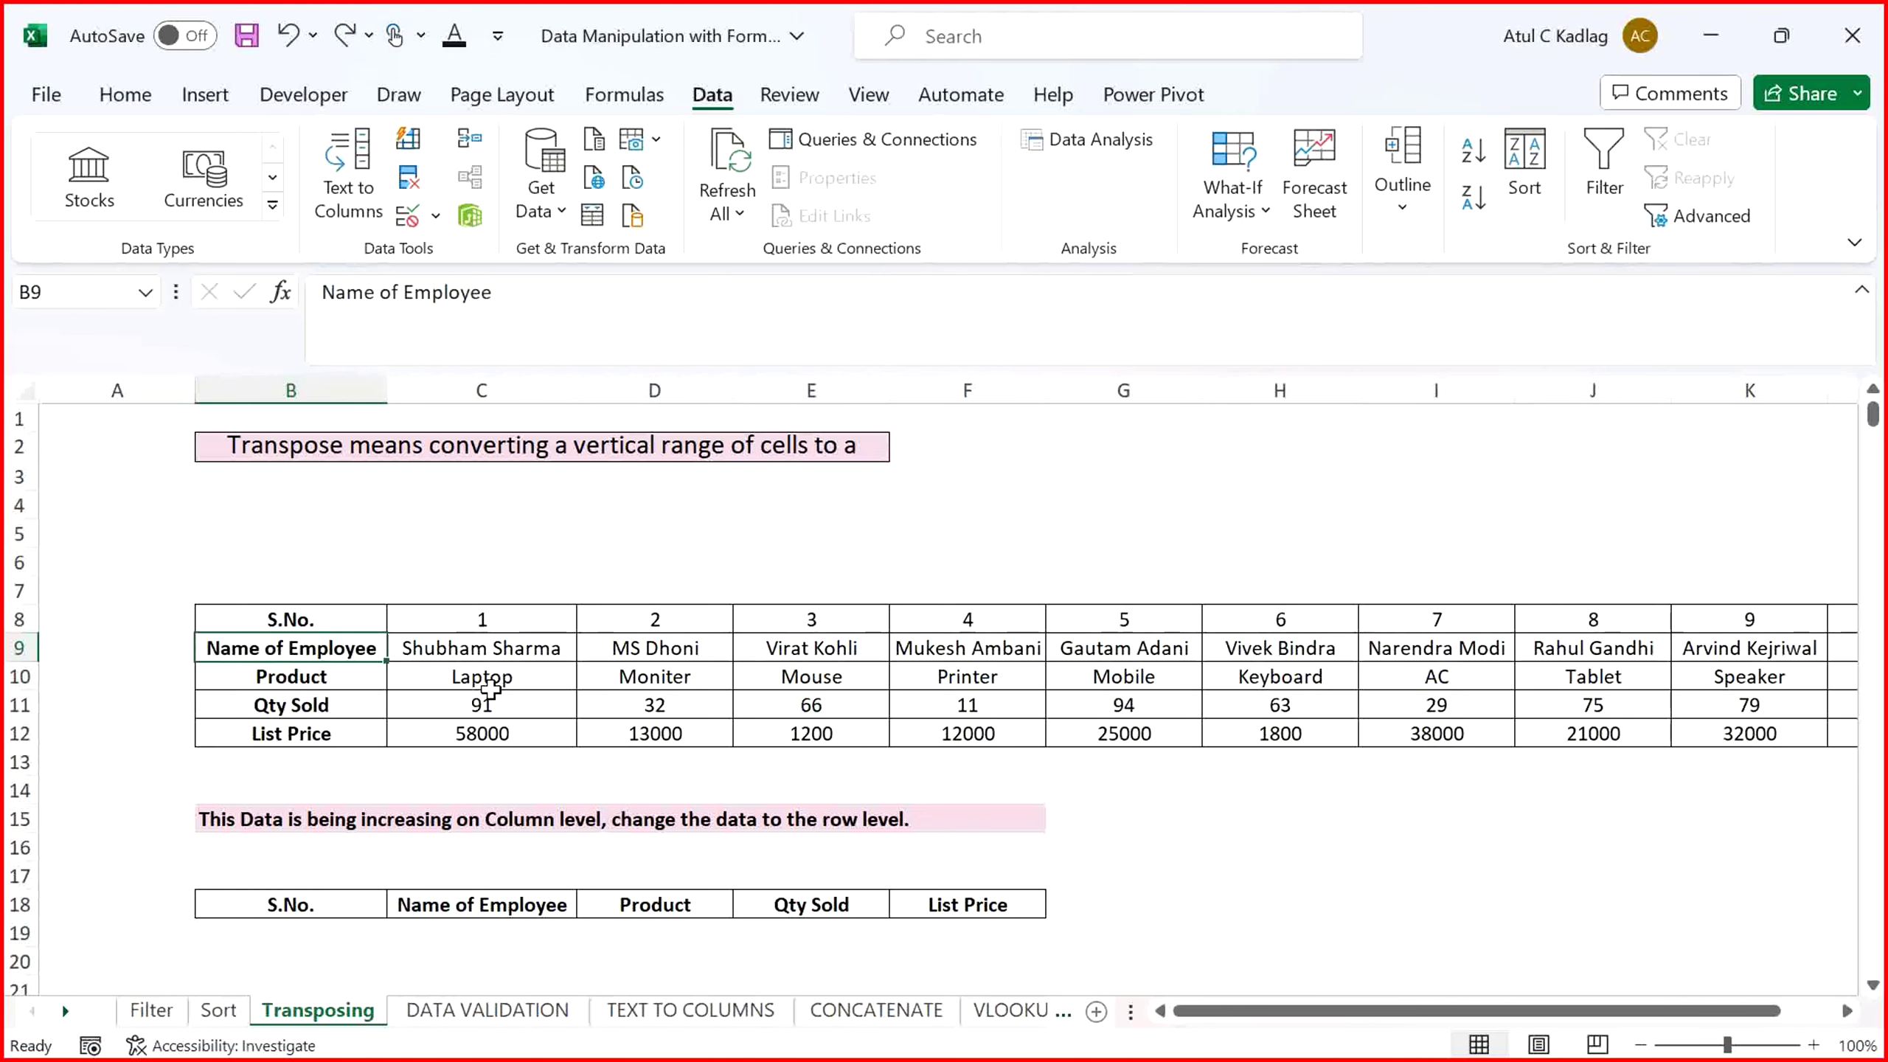
pyautogui.press('Up')
pyautogui.hotkey('shift', 'Down')
pyautogui.hotkey('shift', 'Down')
pyautogui.hotkey('shift', 'Down')
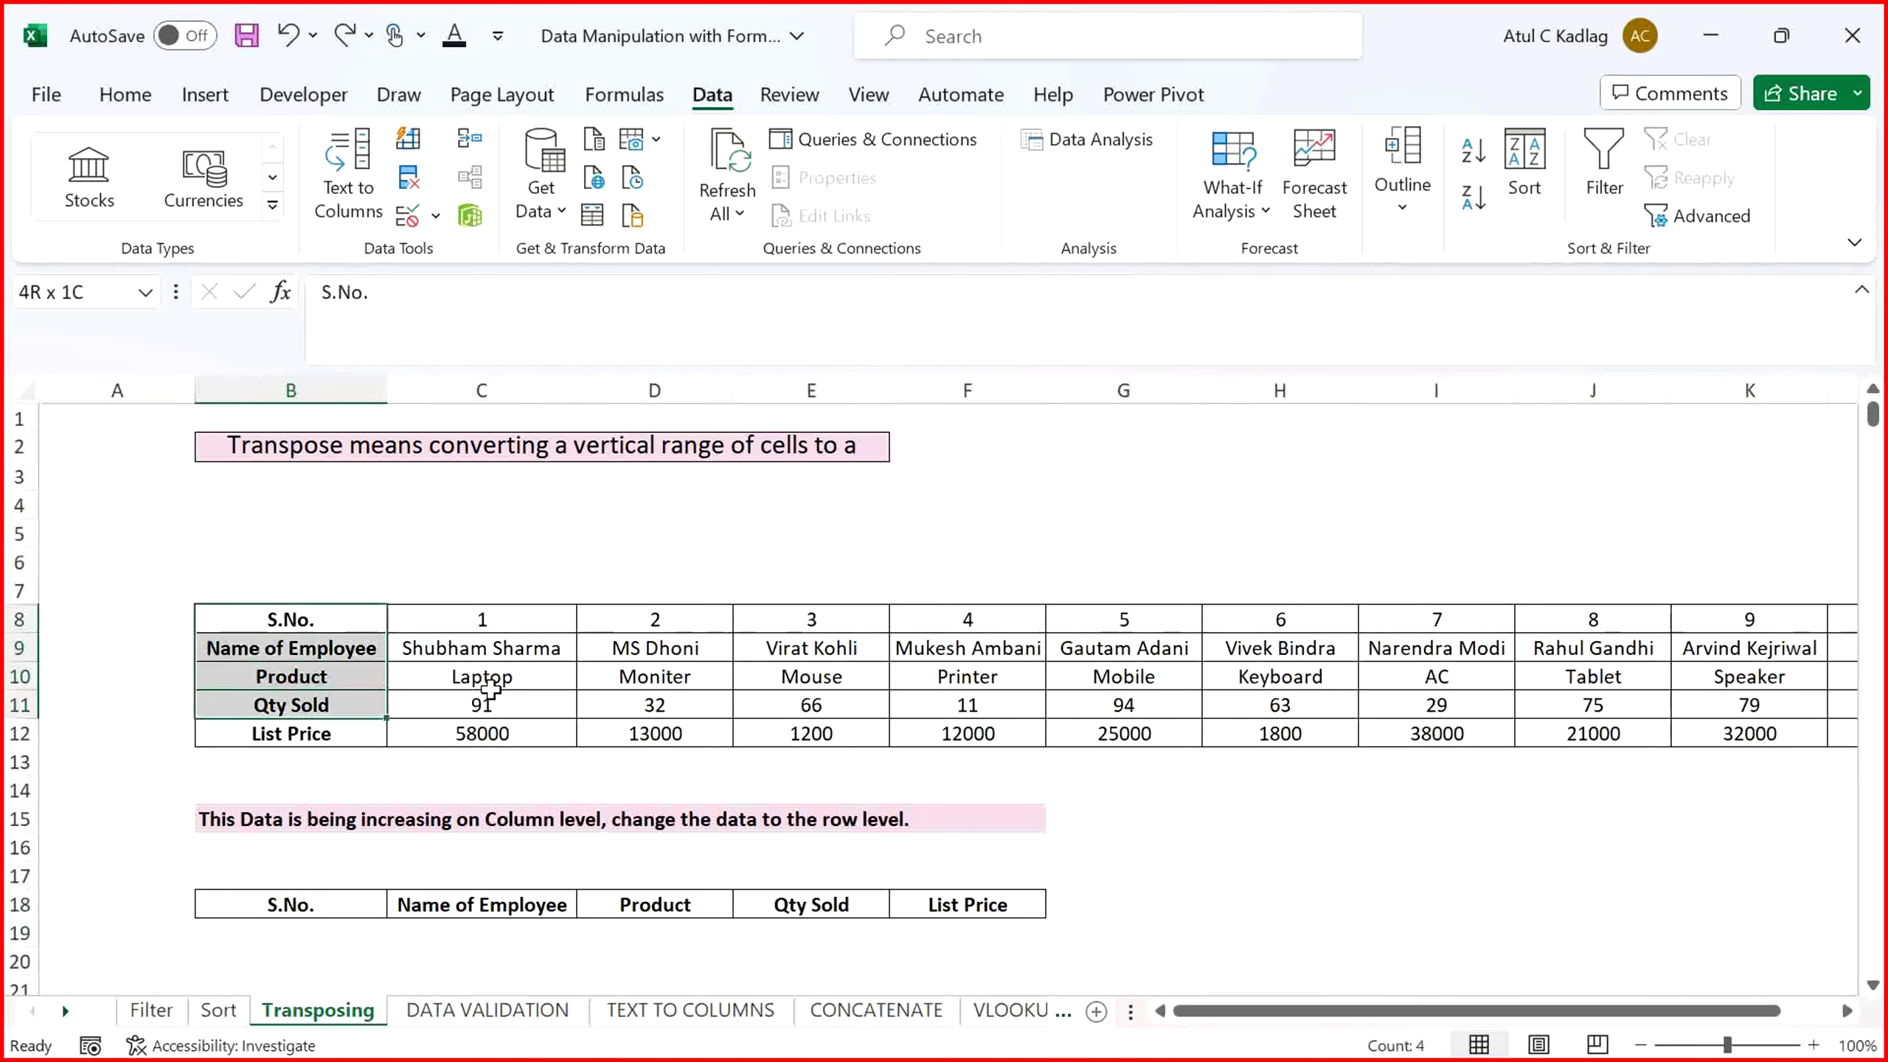
pyautogui.hotkey('shift', 'Down')
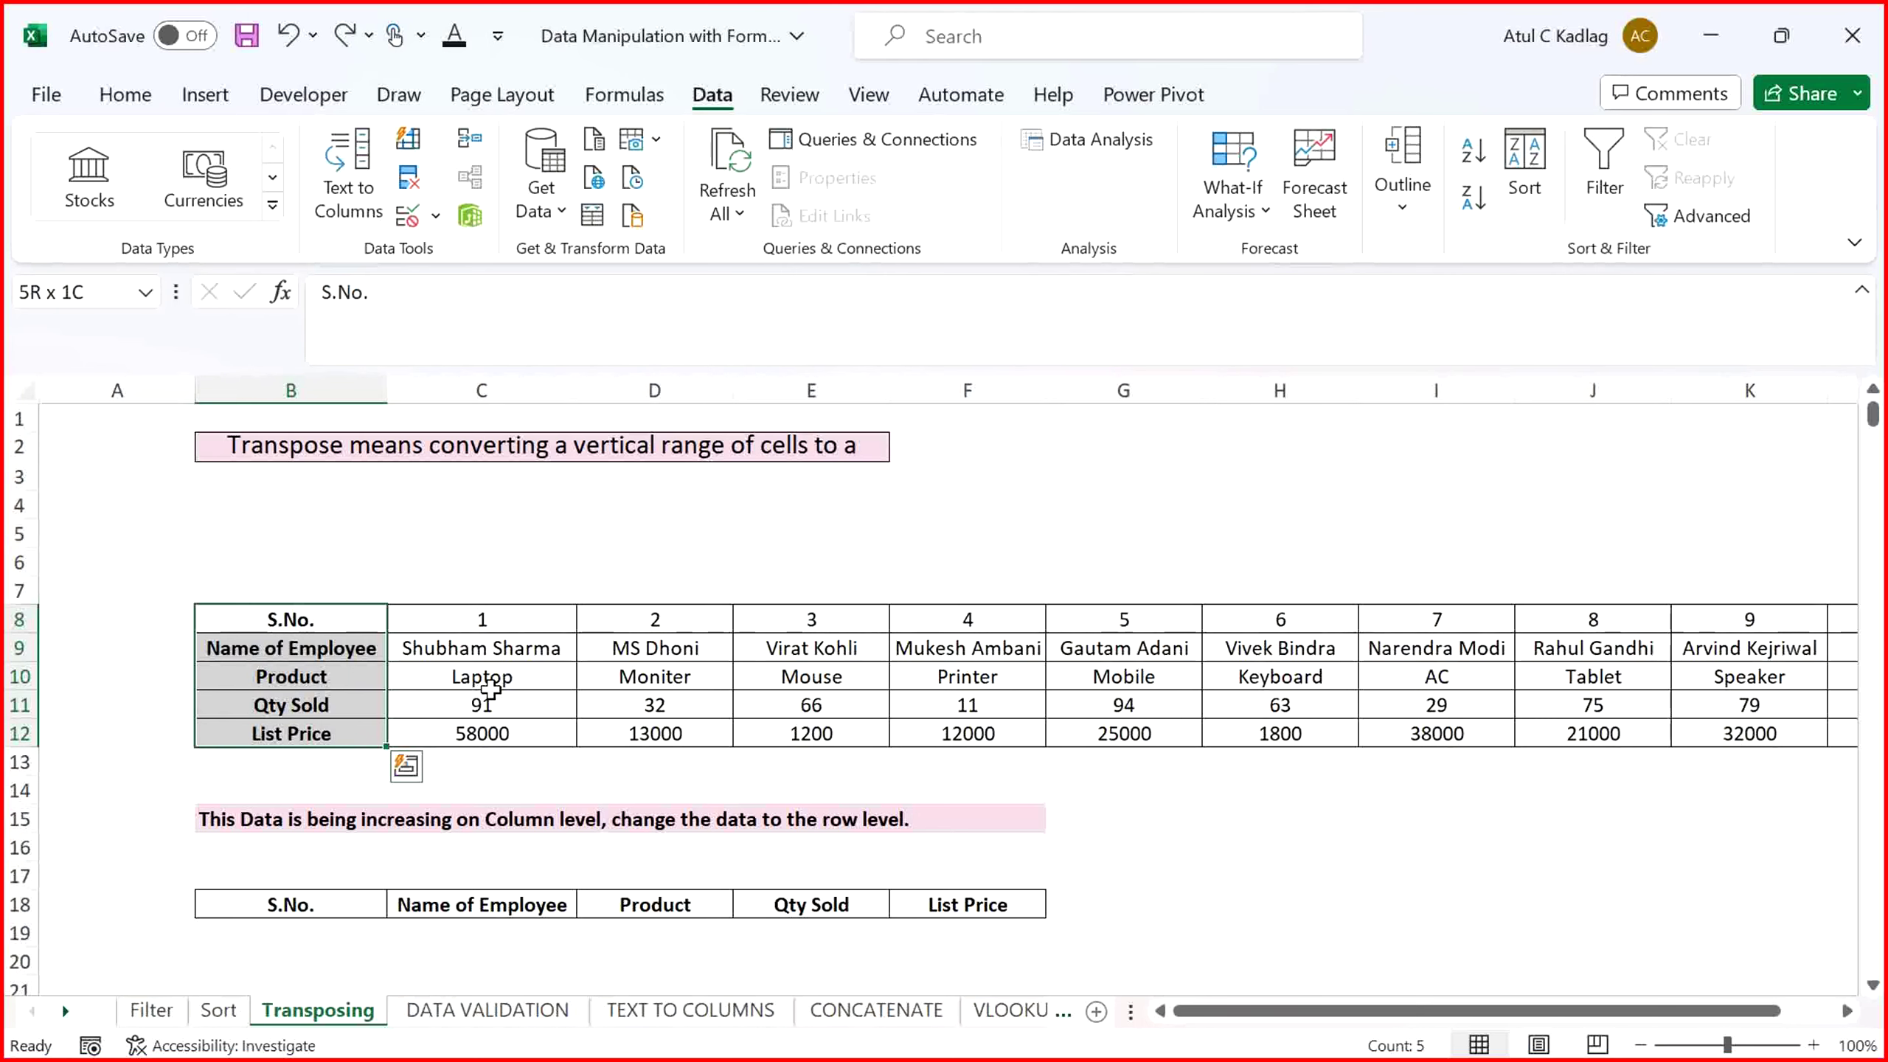
# Examine the source data range C8:L12, covering all employee records without the row labels
pyautogui.press('Right')
pyautogui.hotkey('shift', 'Down')
pyautogui.hotkey('shift', 'Down')
pyautogui.hotkey('shift', 'Down')
pyautogui.hotkey('shift', 'Down')
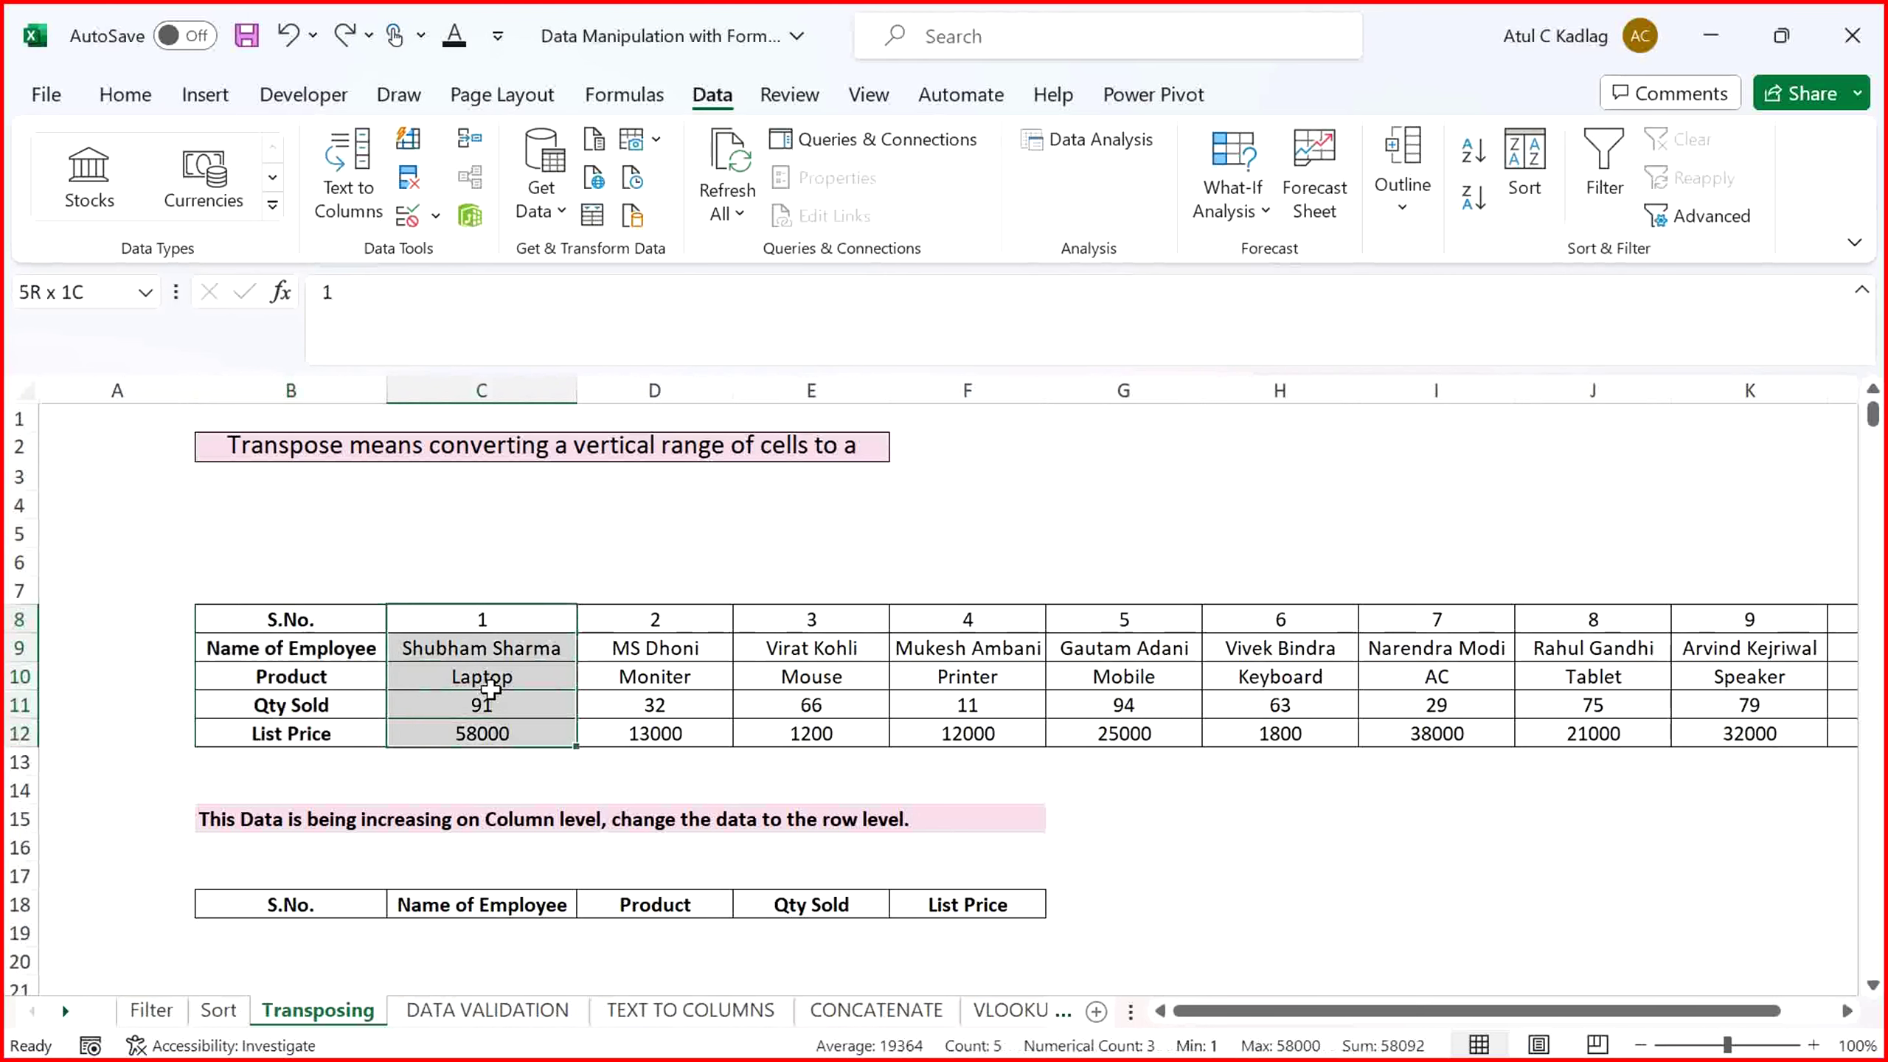
pyautogui.hotkey('shift', 'Right')
pyautogui.hotkey('shift', 'Right')
pyautogui.hotkey('shift', 'Right')
pyautogui.hotkey('shift', 'Right')
pyautogui.hotkey('shift', 'Right')
pyautogui.hotkey('shift', 'Right')
pyautogui.hotkey('shift', 'Right')
pyautogui.hotkey('shift', 'Right')
pyautogui.hotkey('shift', 'Right')
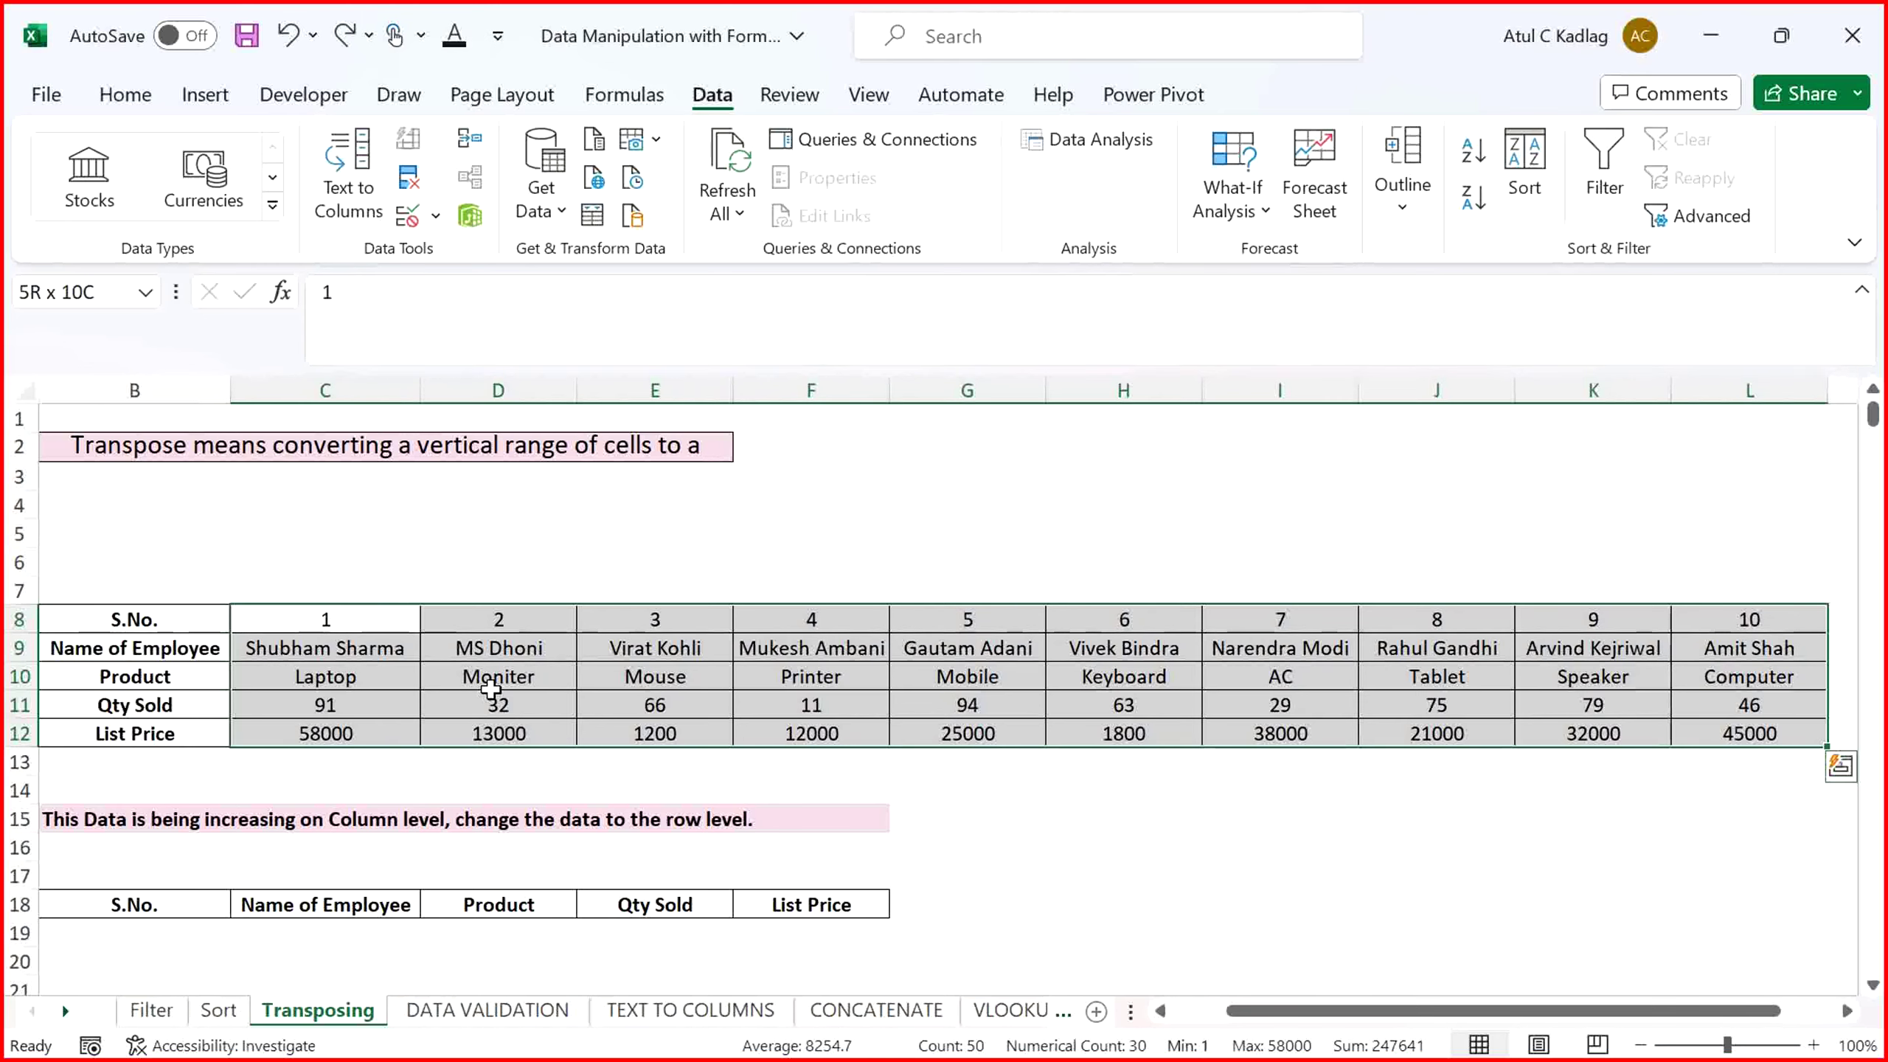
pyautogui.press('Left')
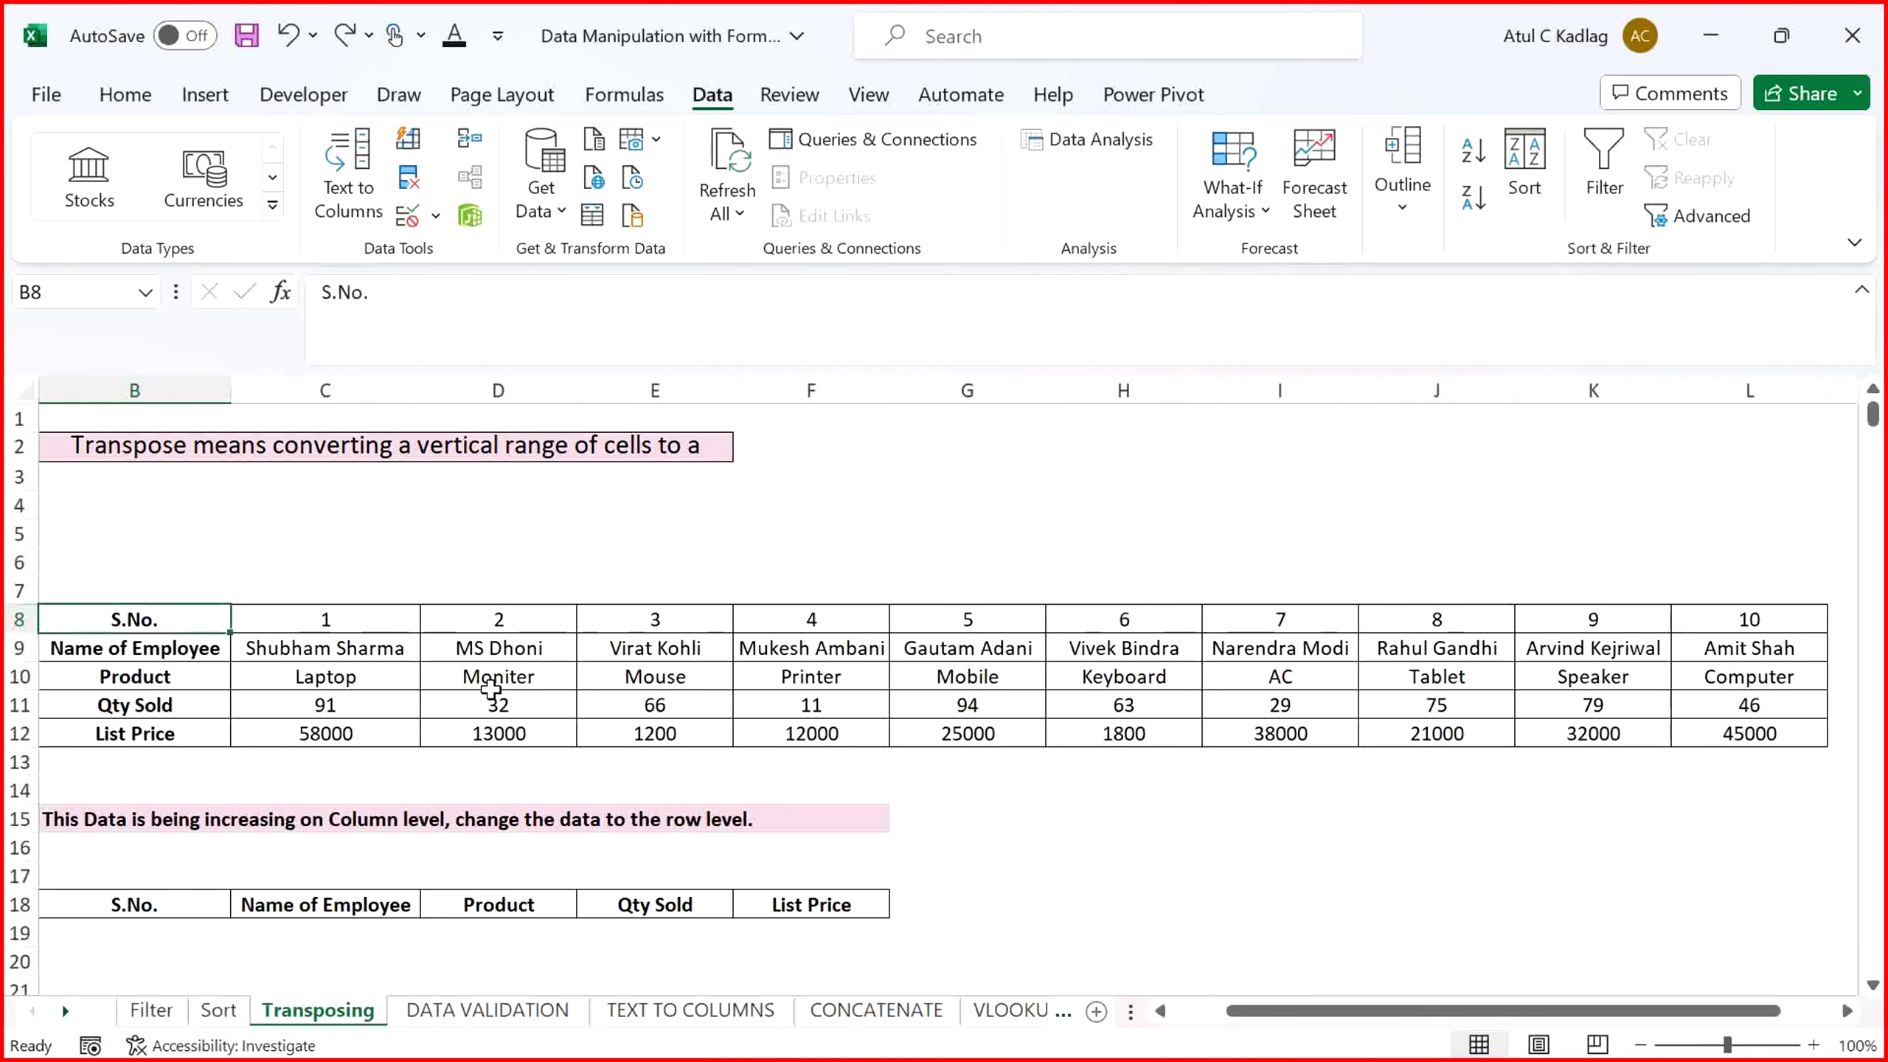
# Enter the formula =TRANSPOSE(C8:L12) in cell B19 under the vertical S.No. header
pyautogui.press('Left')
pyautogui.press('Down')
pyautogui.press('Down')
pyautogui.press('Down')
pyautogui.press('Down')
pyautogui.press('Down')
pyautogui.press('Down')
pyautogui.press('Down')
pyautogui.press('Down')
pyautogui.press('Down')
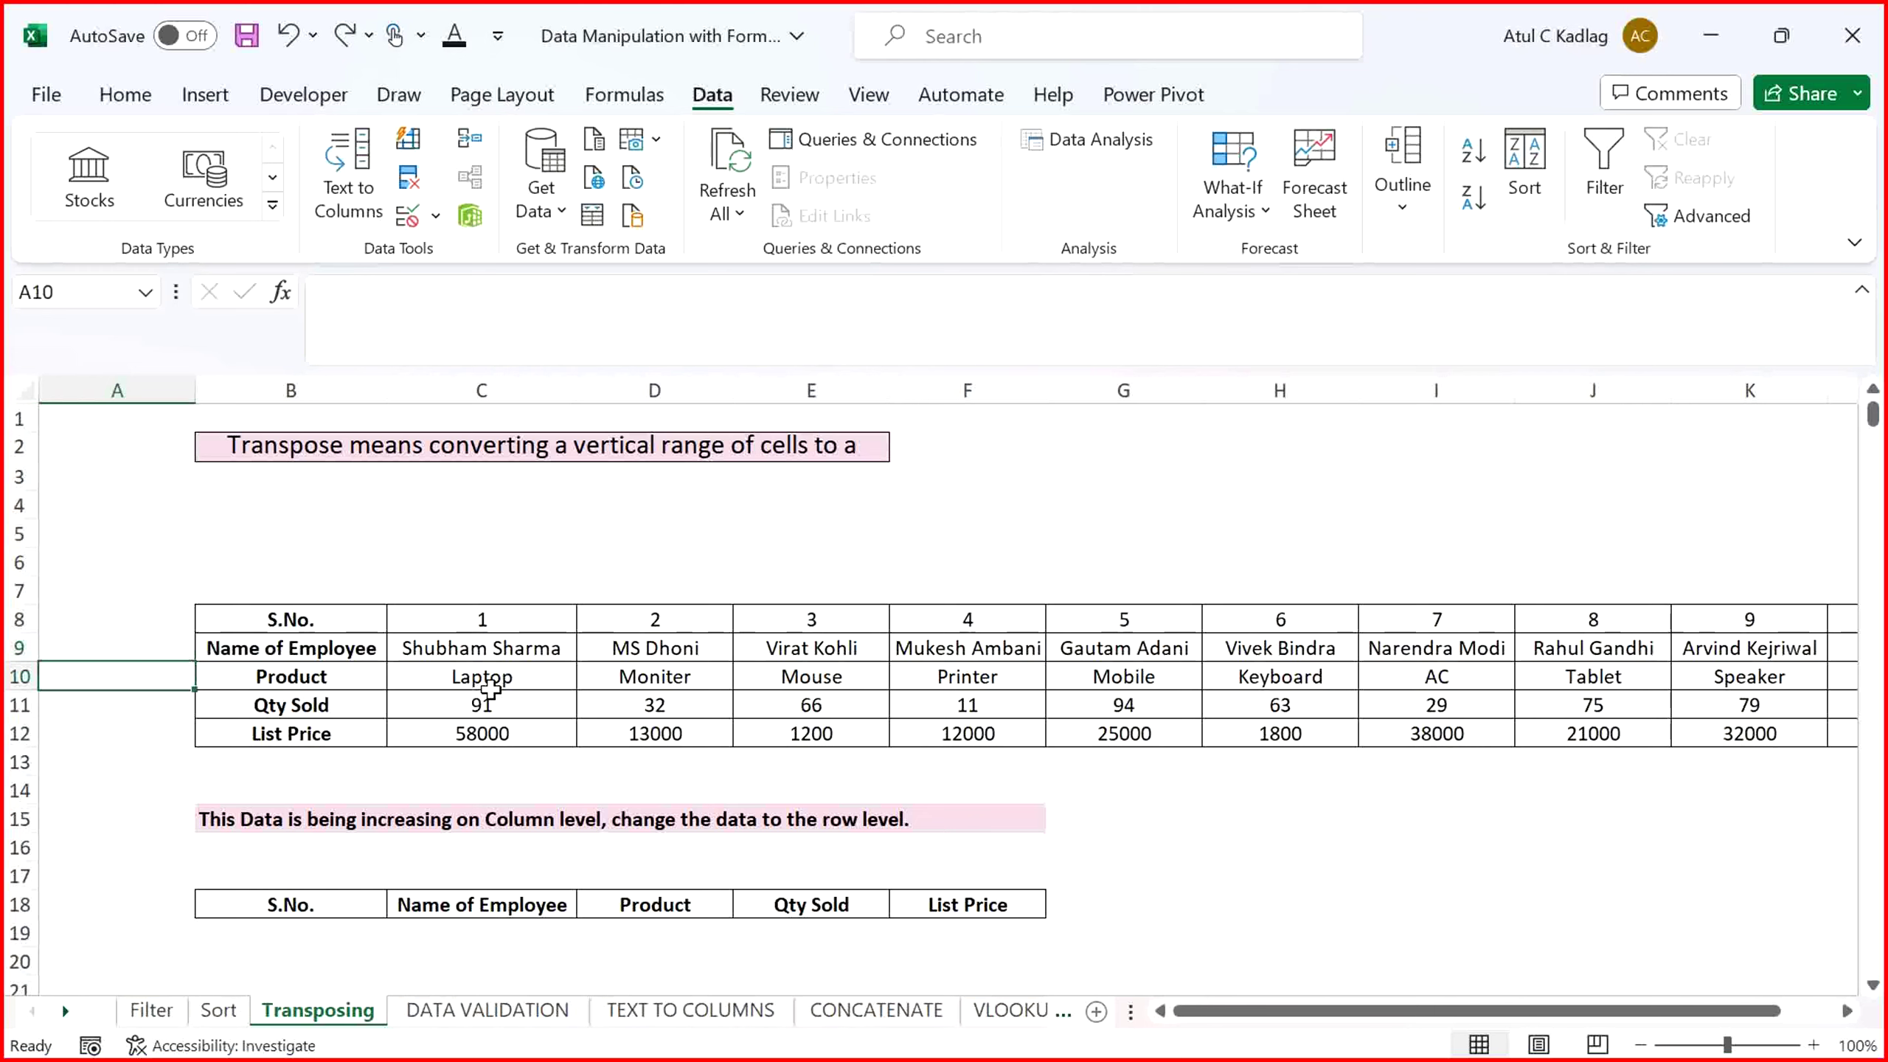
pyautogui.press('Right')
pyautogui.press('Down')
pyautogui.press('Down')
pyautogui.press('Down')
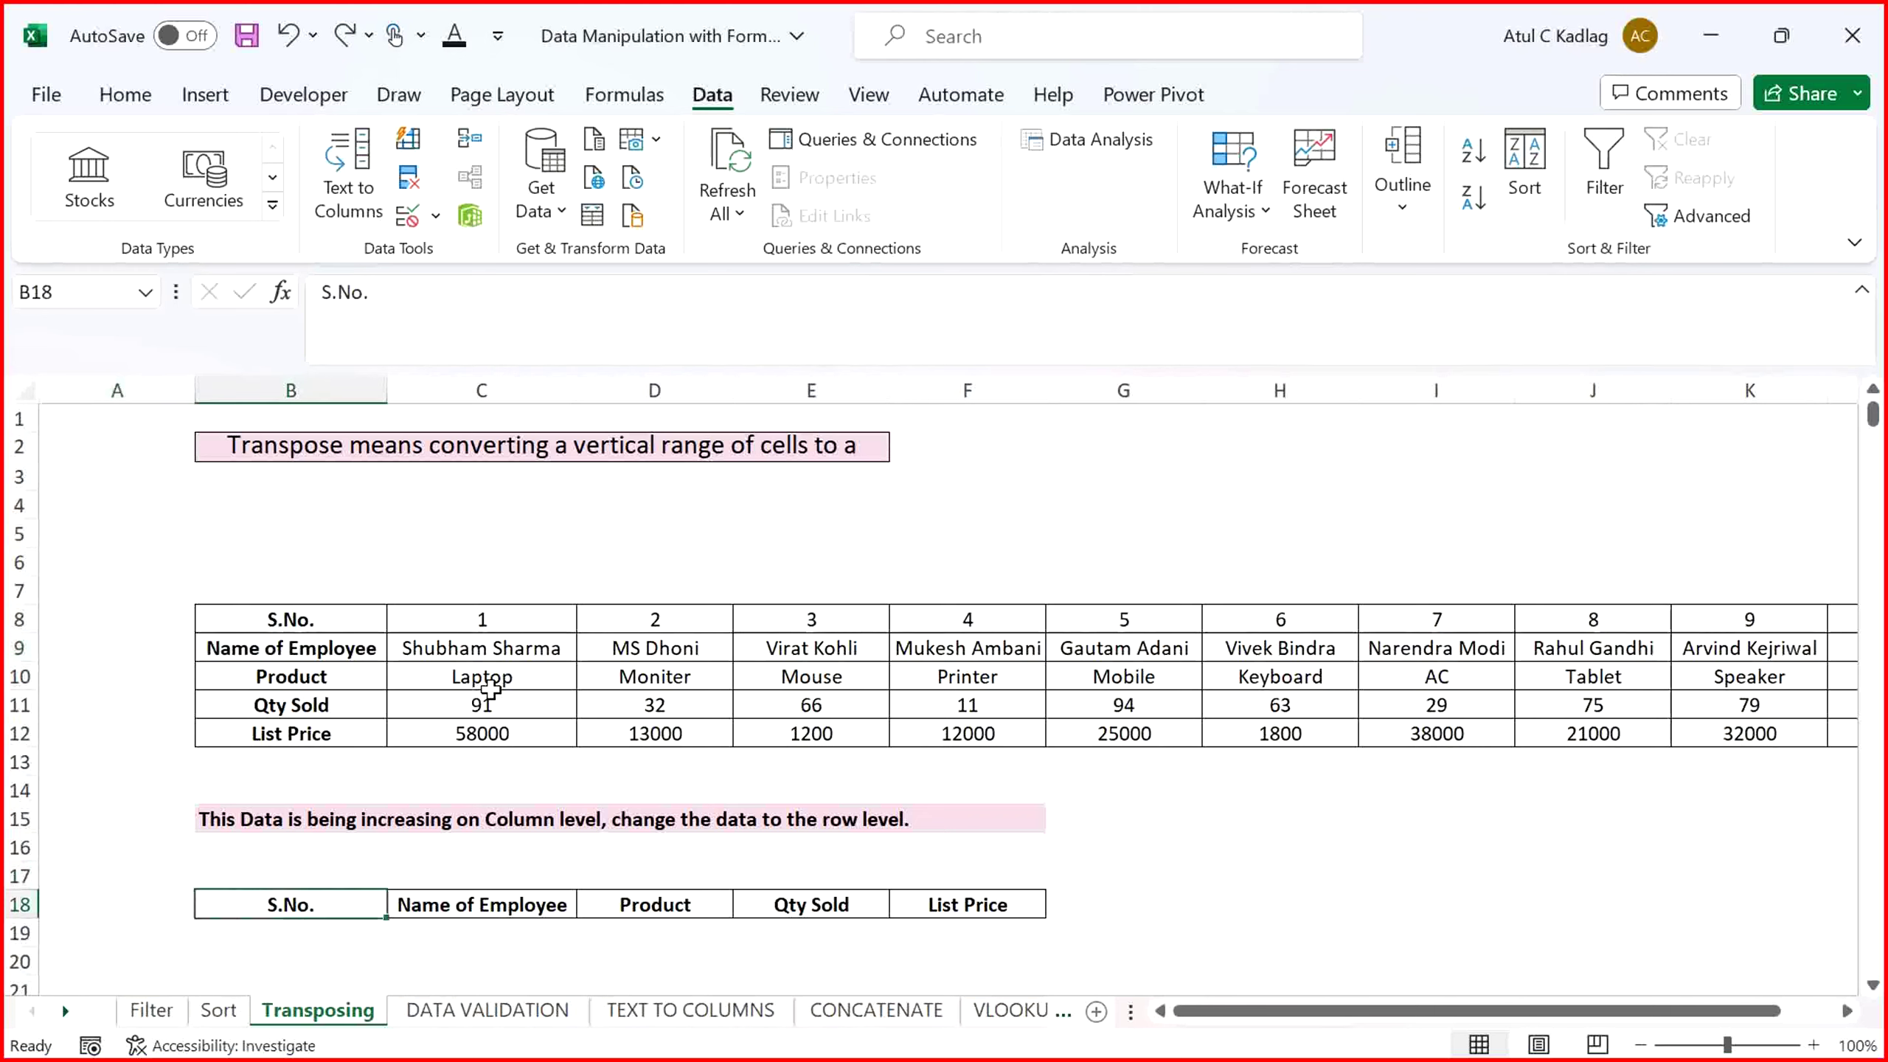
pyautogui.press('Up')
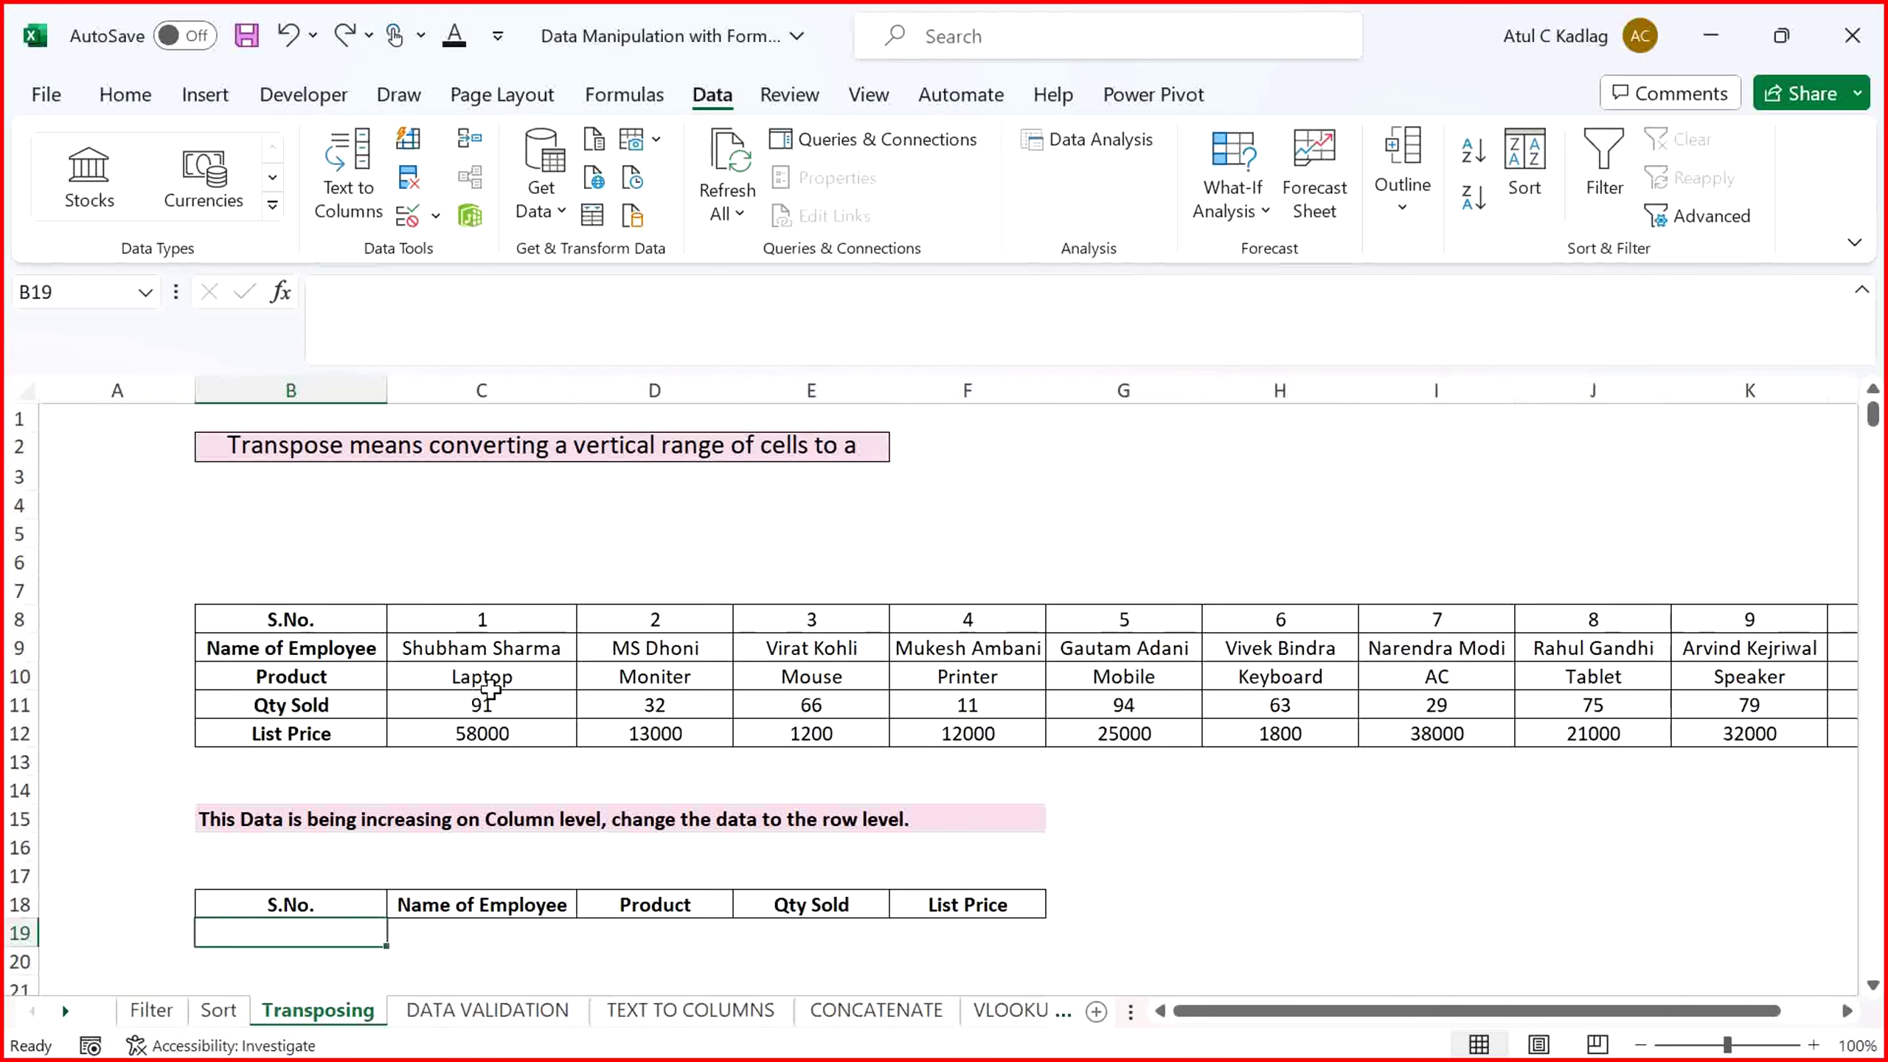
pyautogui.write('=')
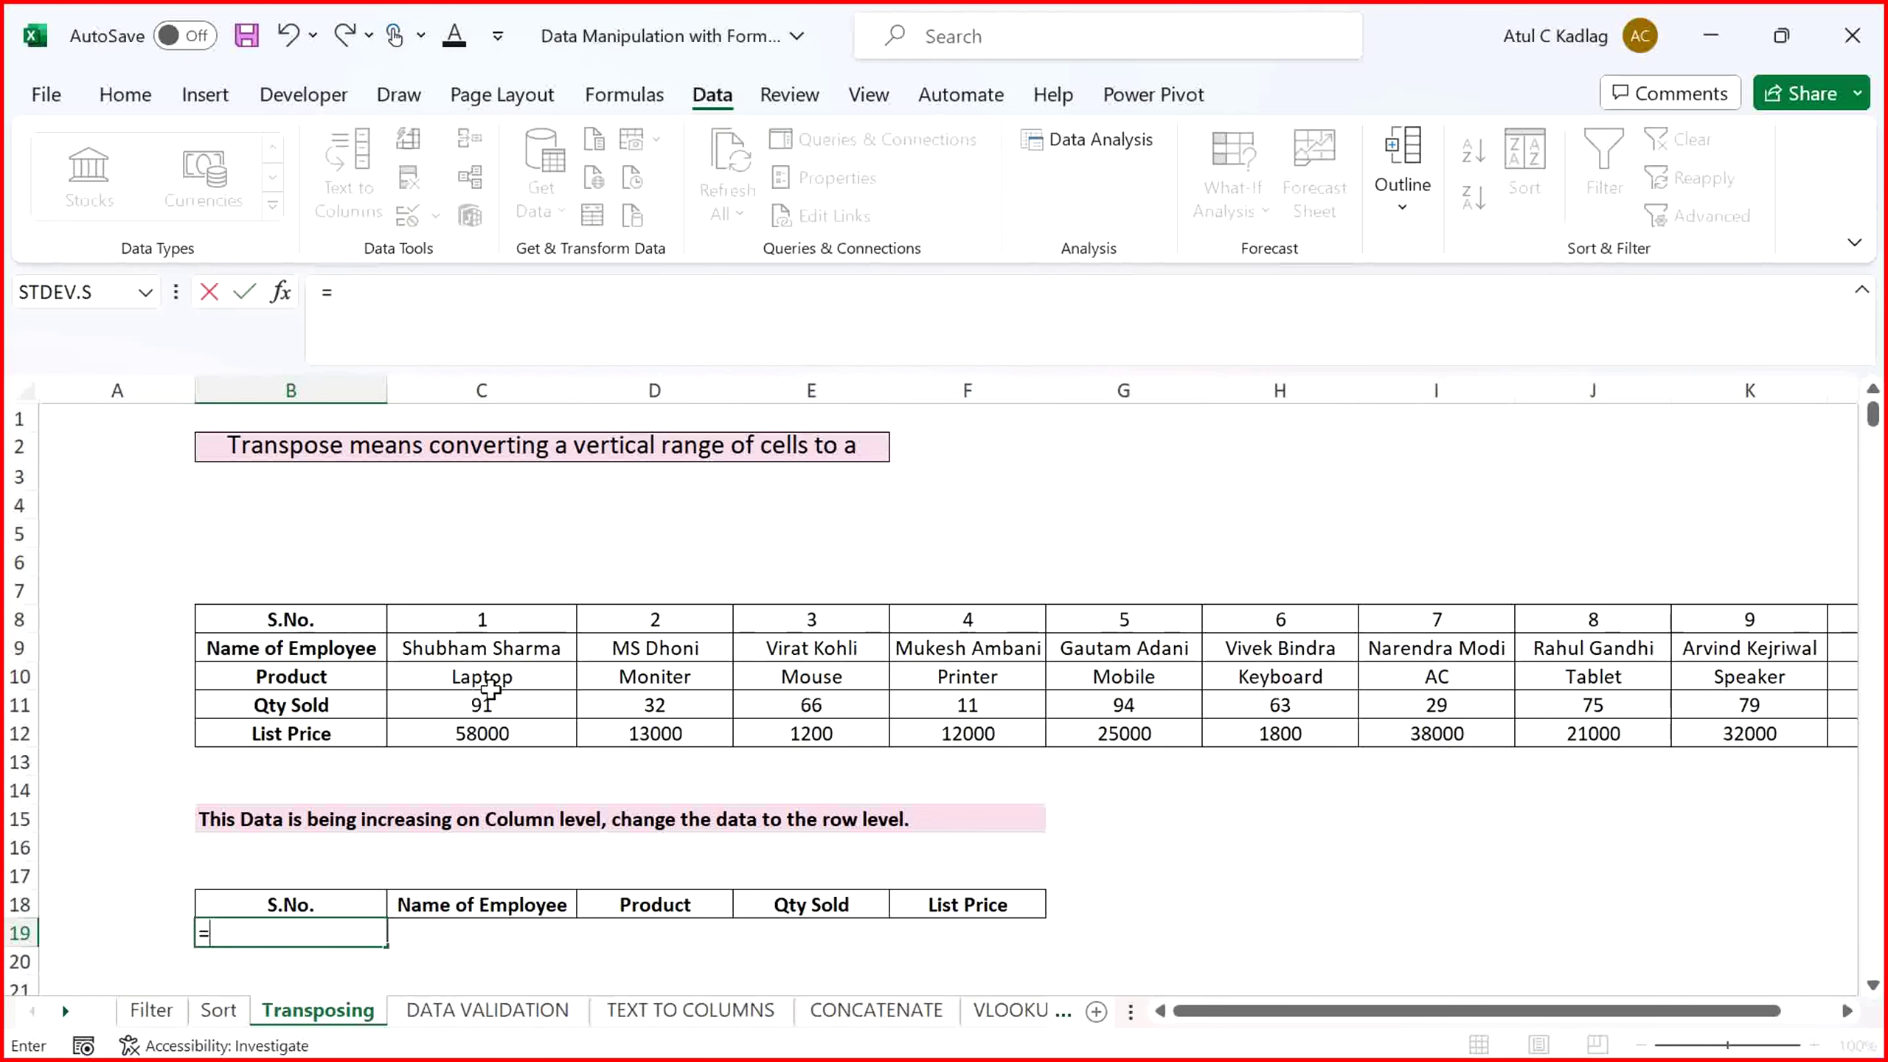
pyautogui.write('TRANSPOSE(')
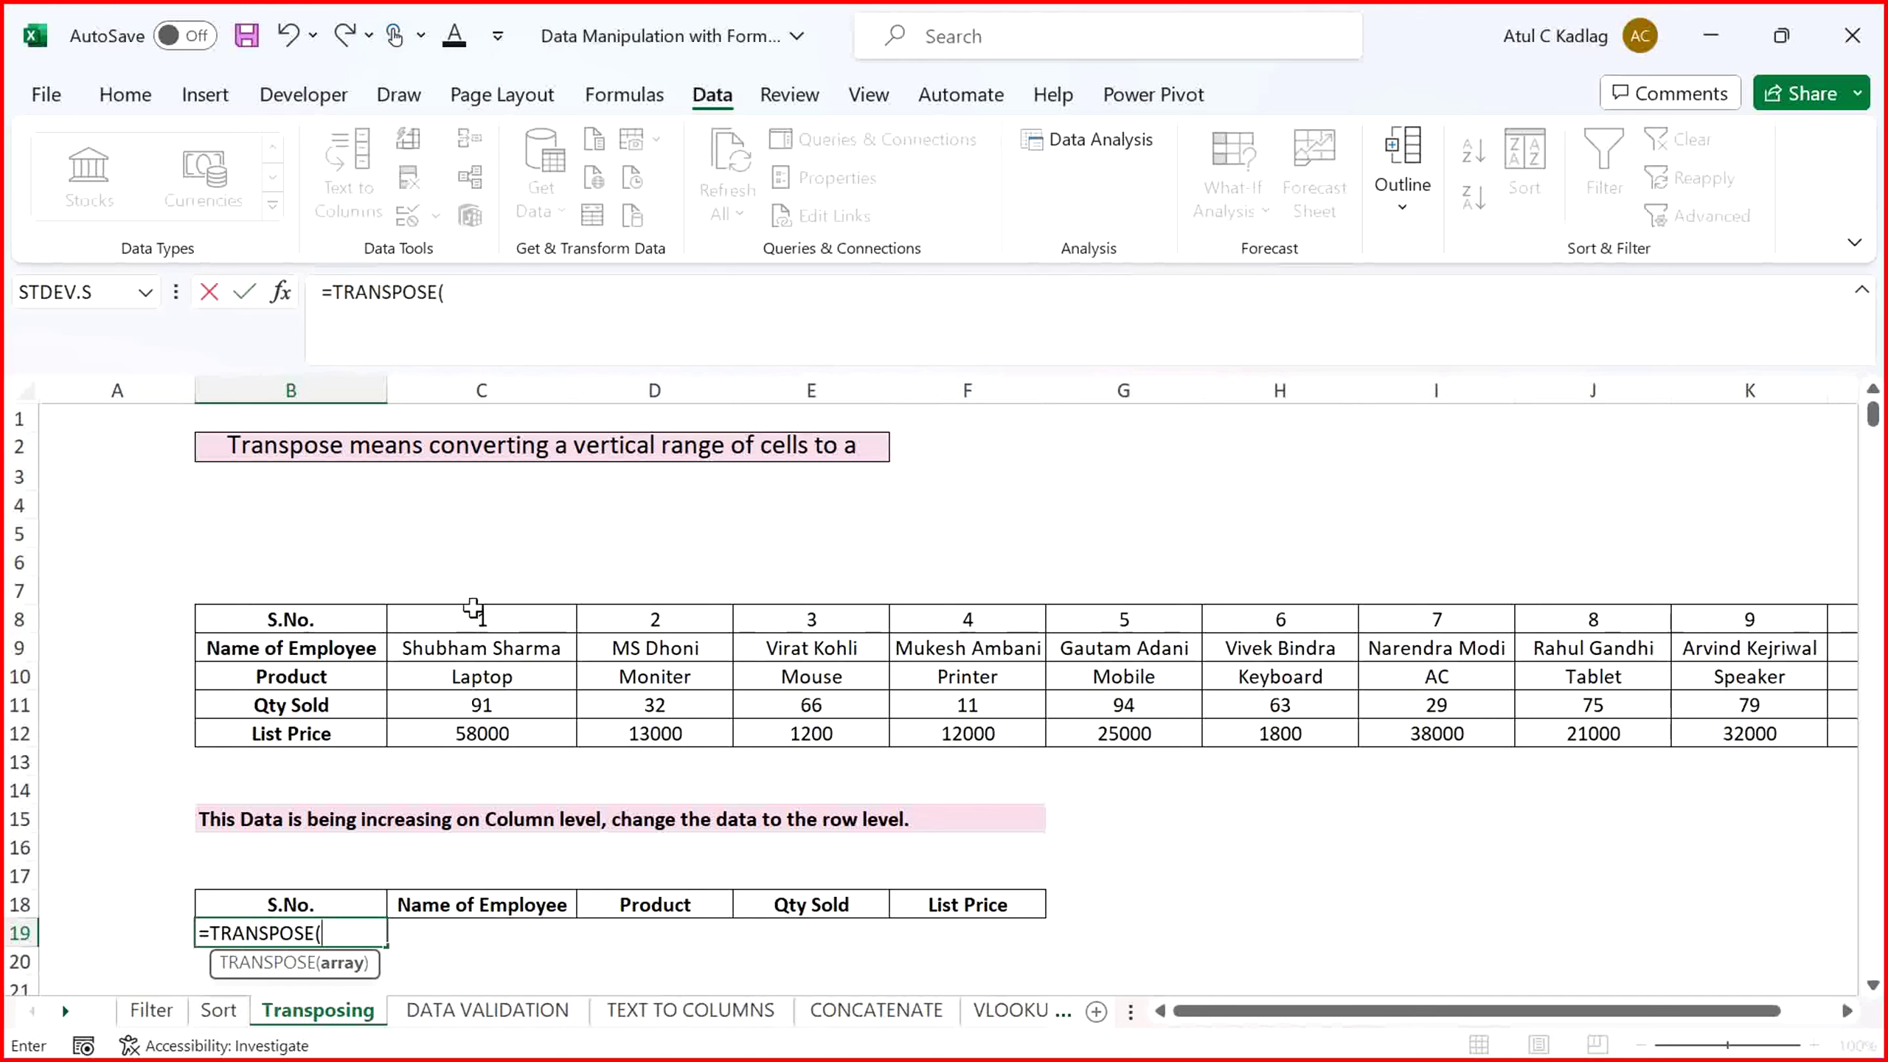
pyautogui.moveTo(477, 616); pyautogui.dragTo(474, 731)
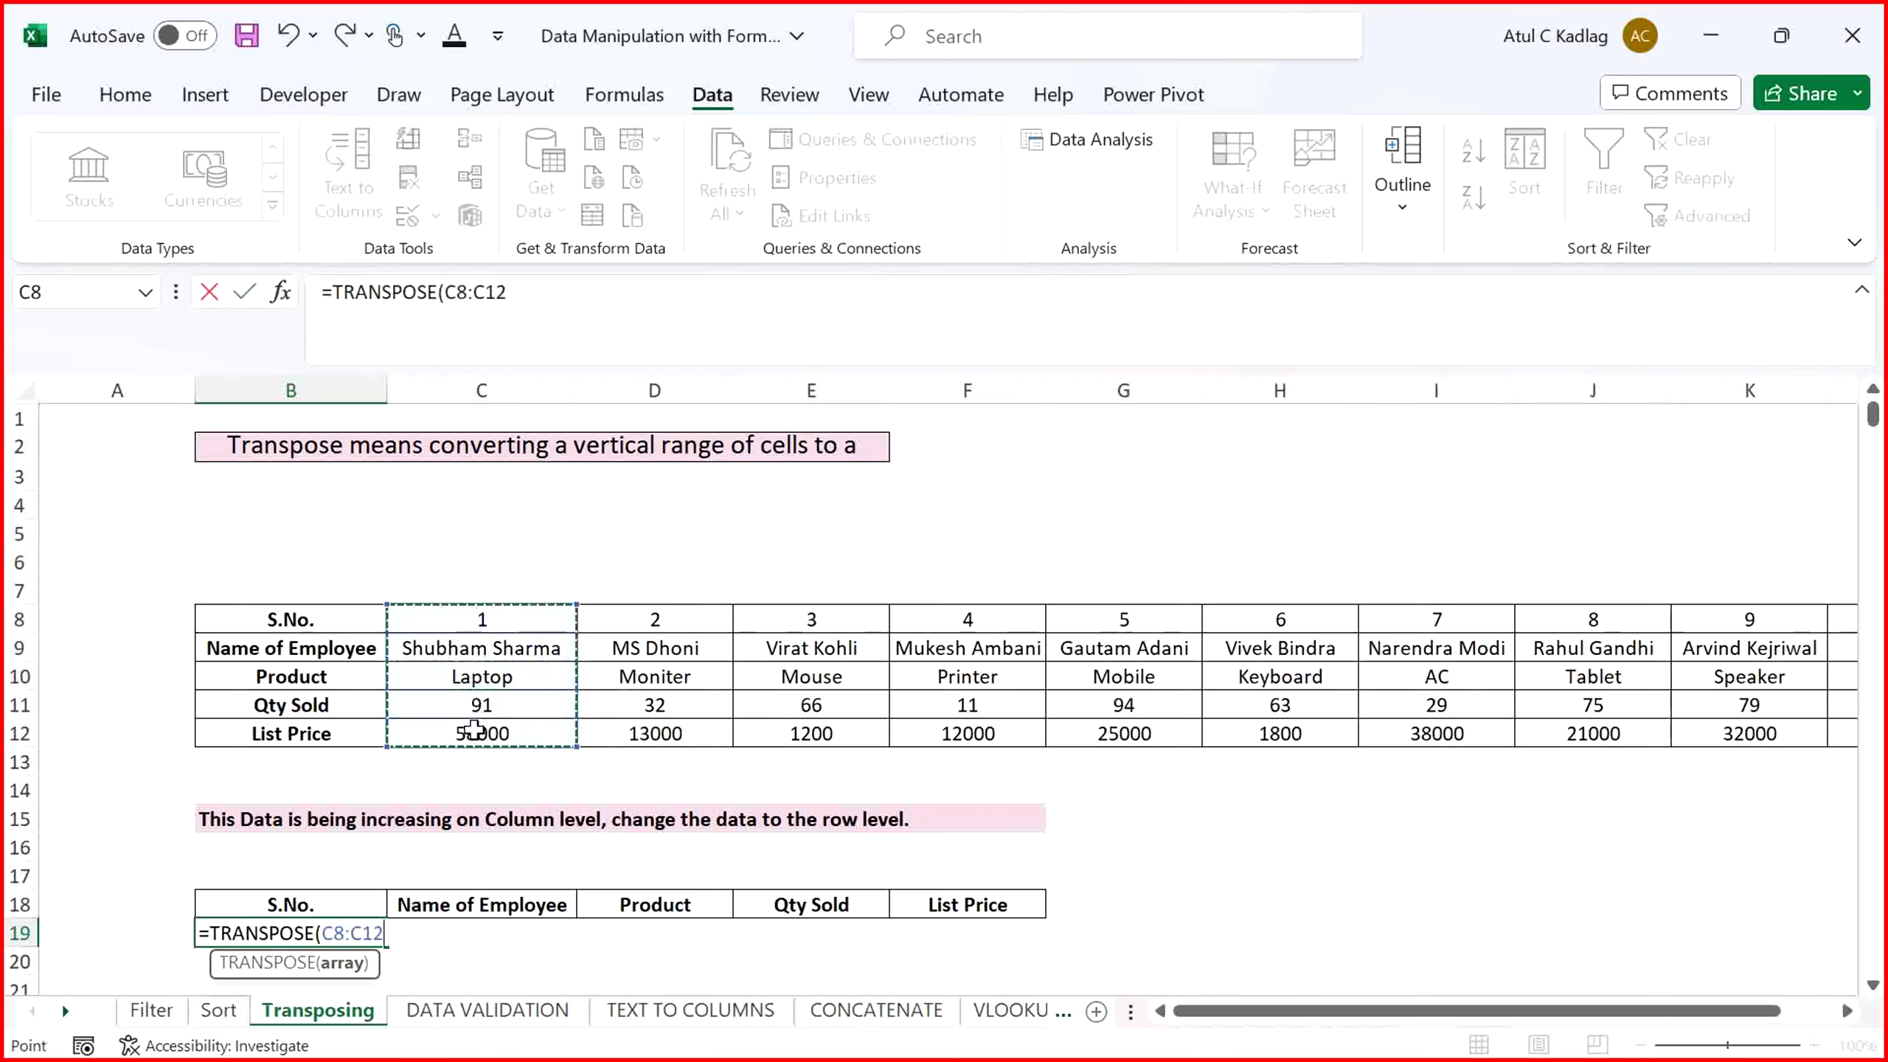
pyautogui.hotkey('shift', 'Right')
pyautogui.hotkey('shift', 'Right')
pyautogui.hotkey('shift', 'Right')
pyautogui.hotkey('shift', 'Right')
pyautogui.hotkey('shift', 'Right')
pyautogui.hotkey('shift', 'Right')
pyautogui.hotkey('shift', 'Right')
pyautogui.hotkey('shift', 'Right')
pyautogui.hotkey('shift', 'Right')
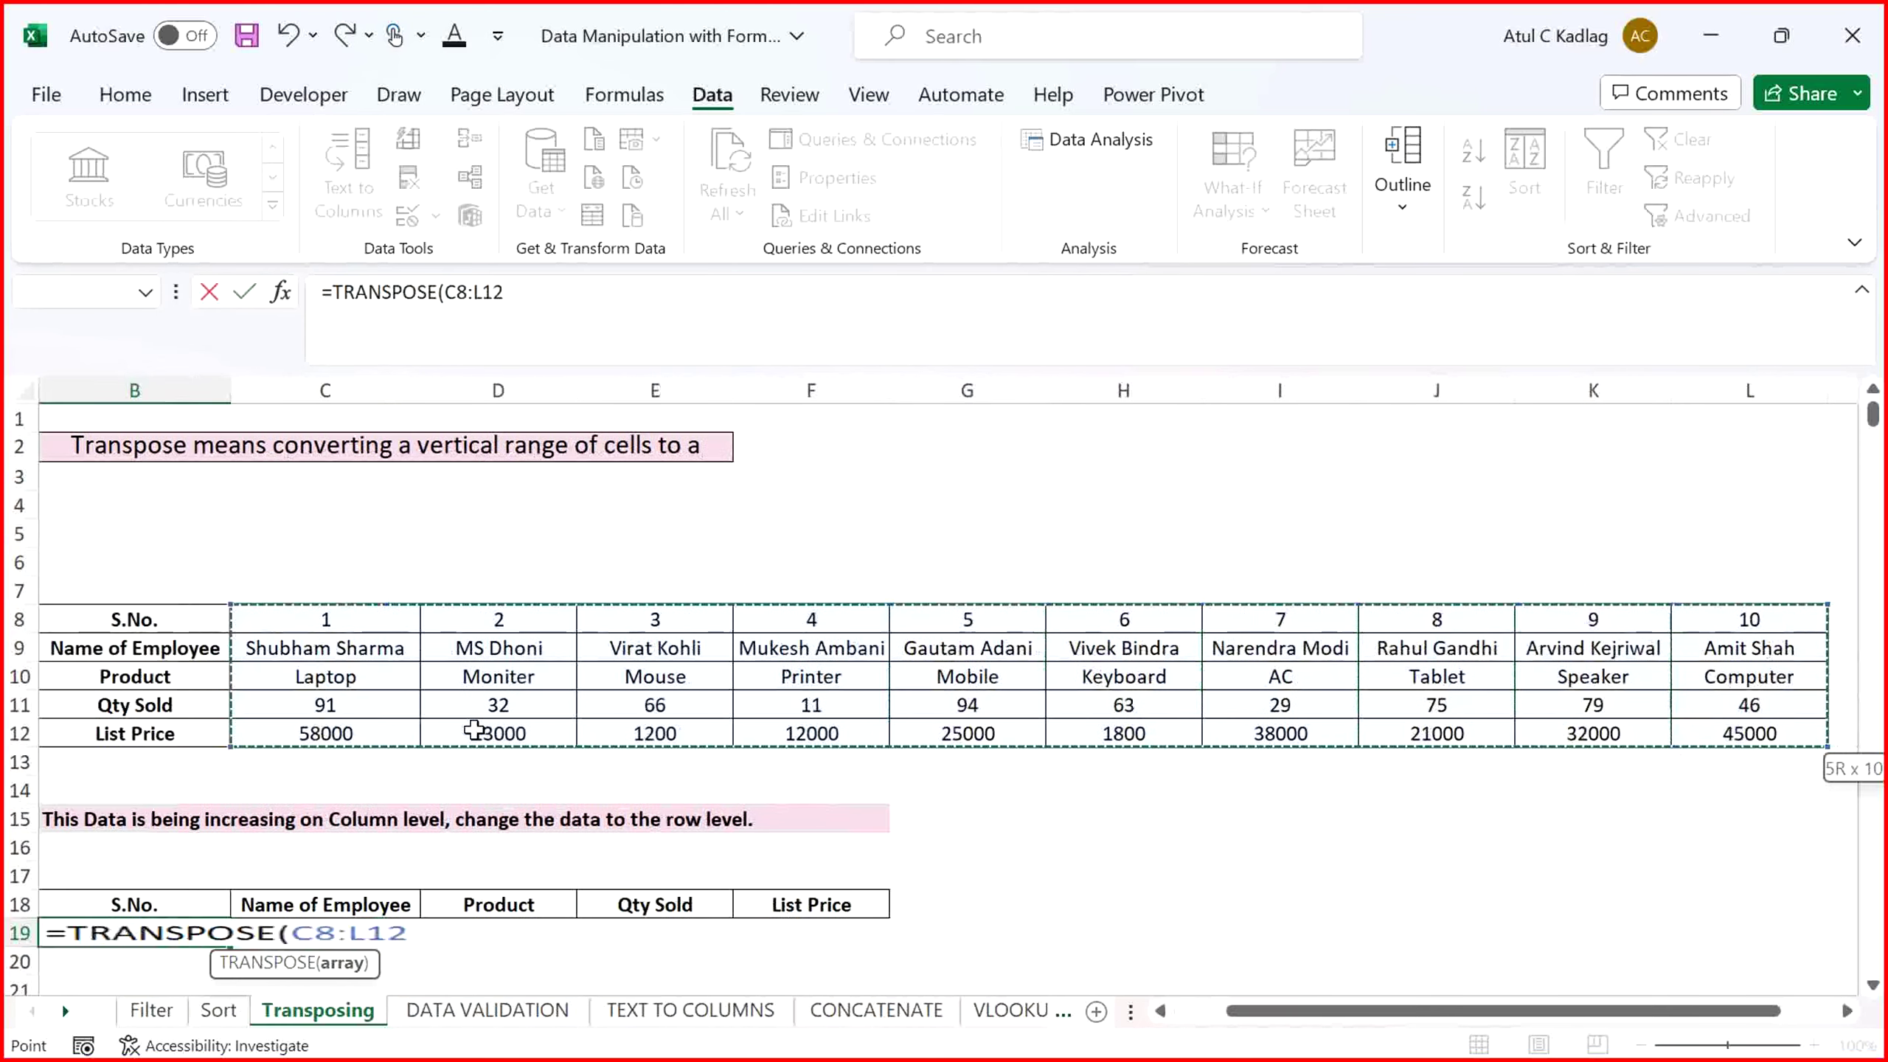
pyautogui.hotkey('shift', 'Right')
pyautogui.hotkey('shift', 'Left')
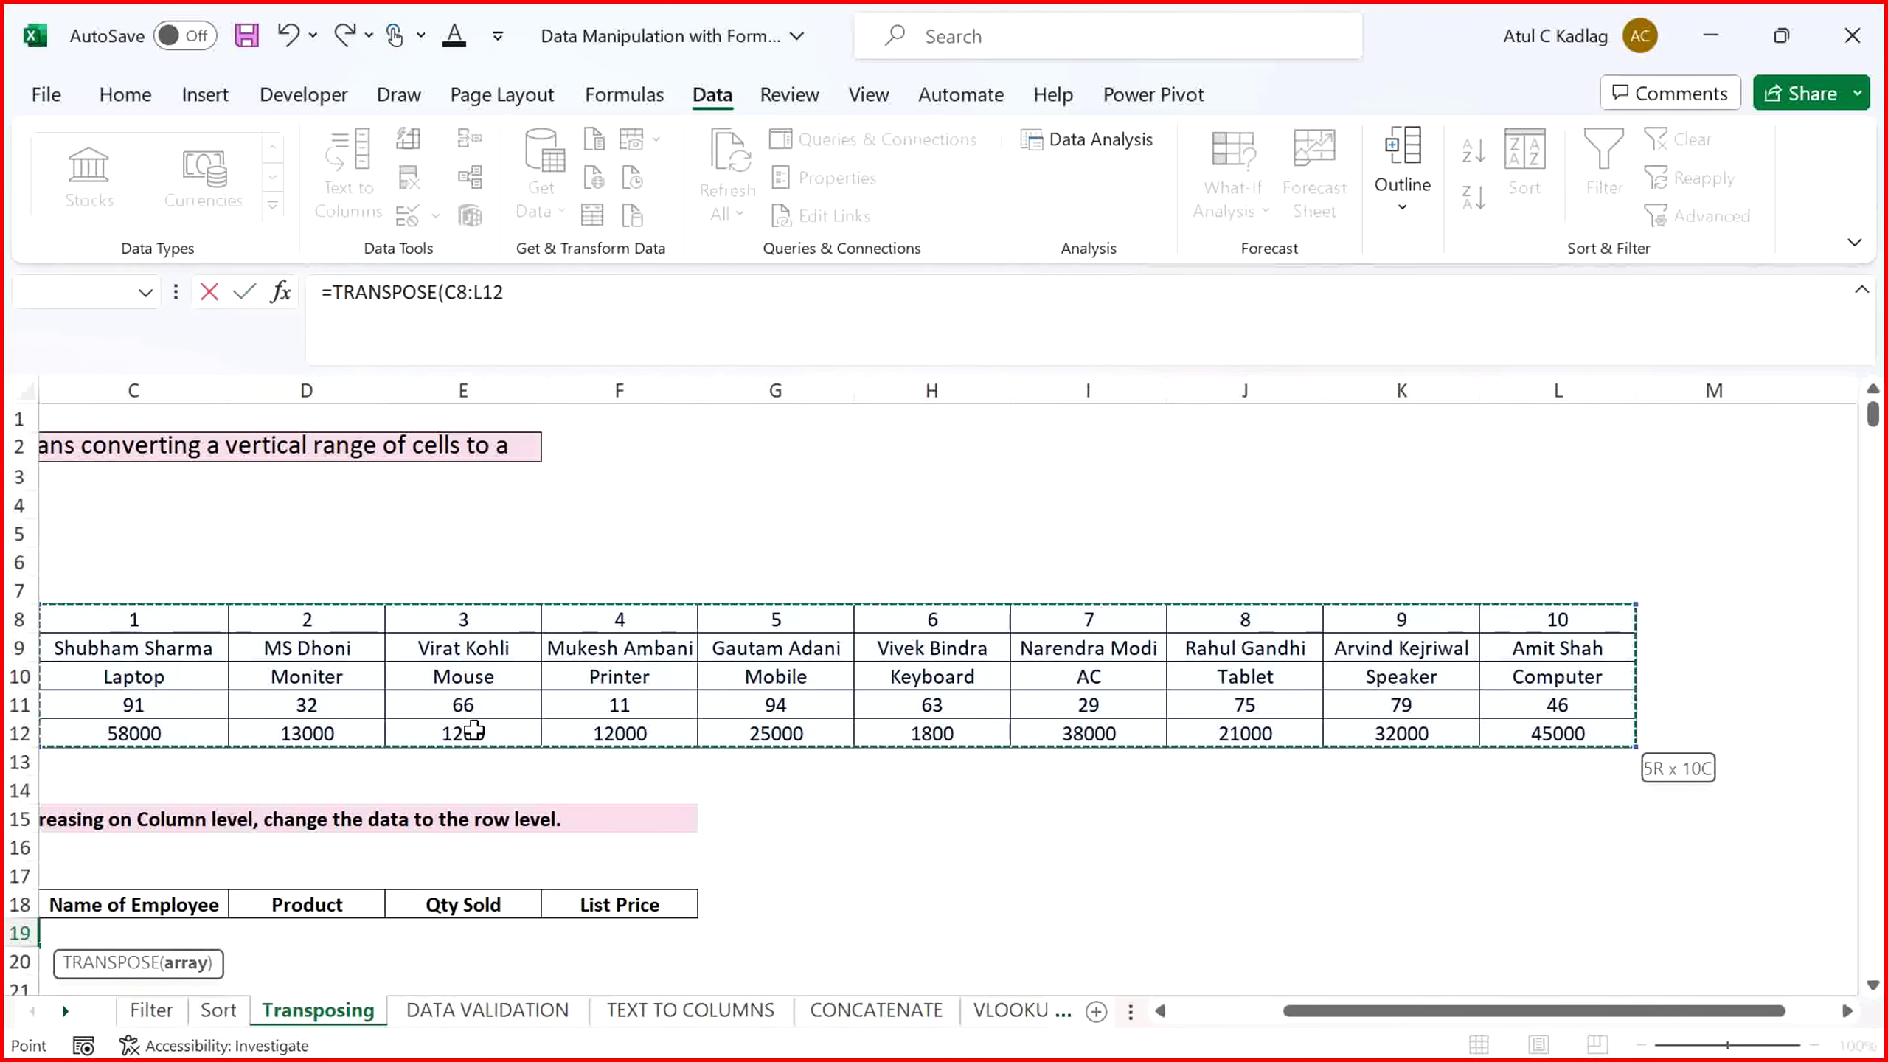
pyautogui.write(')')
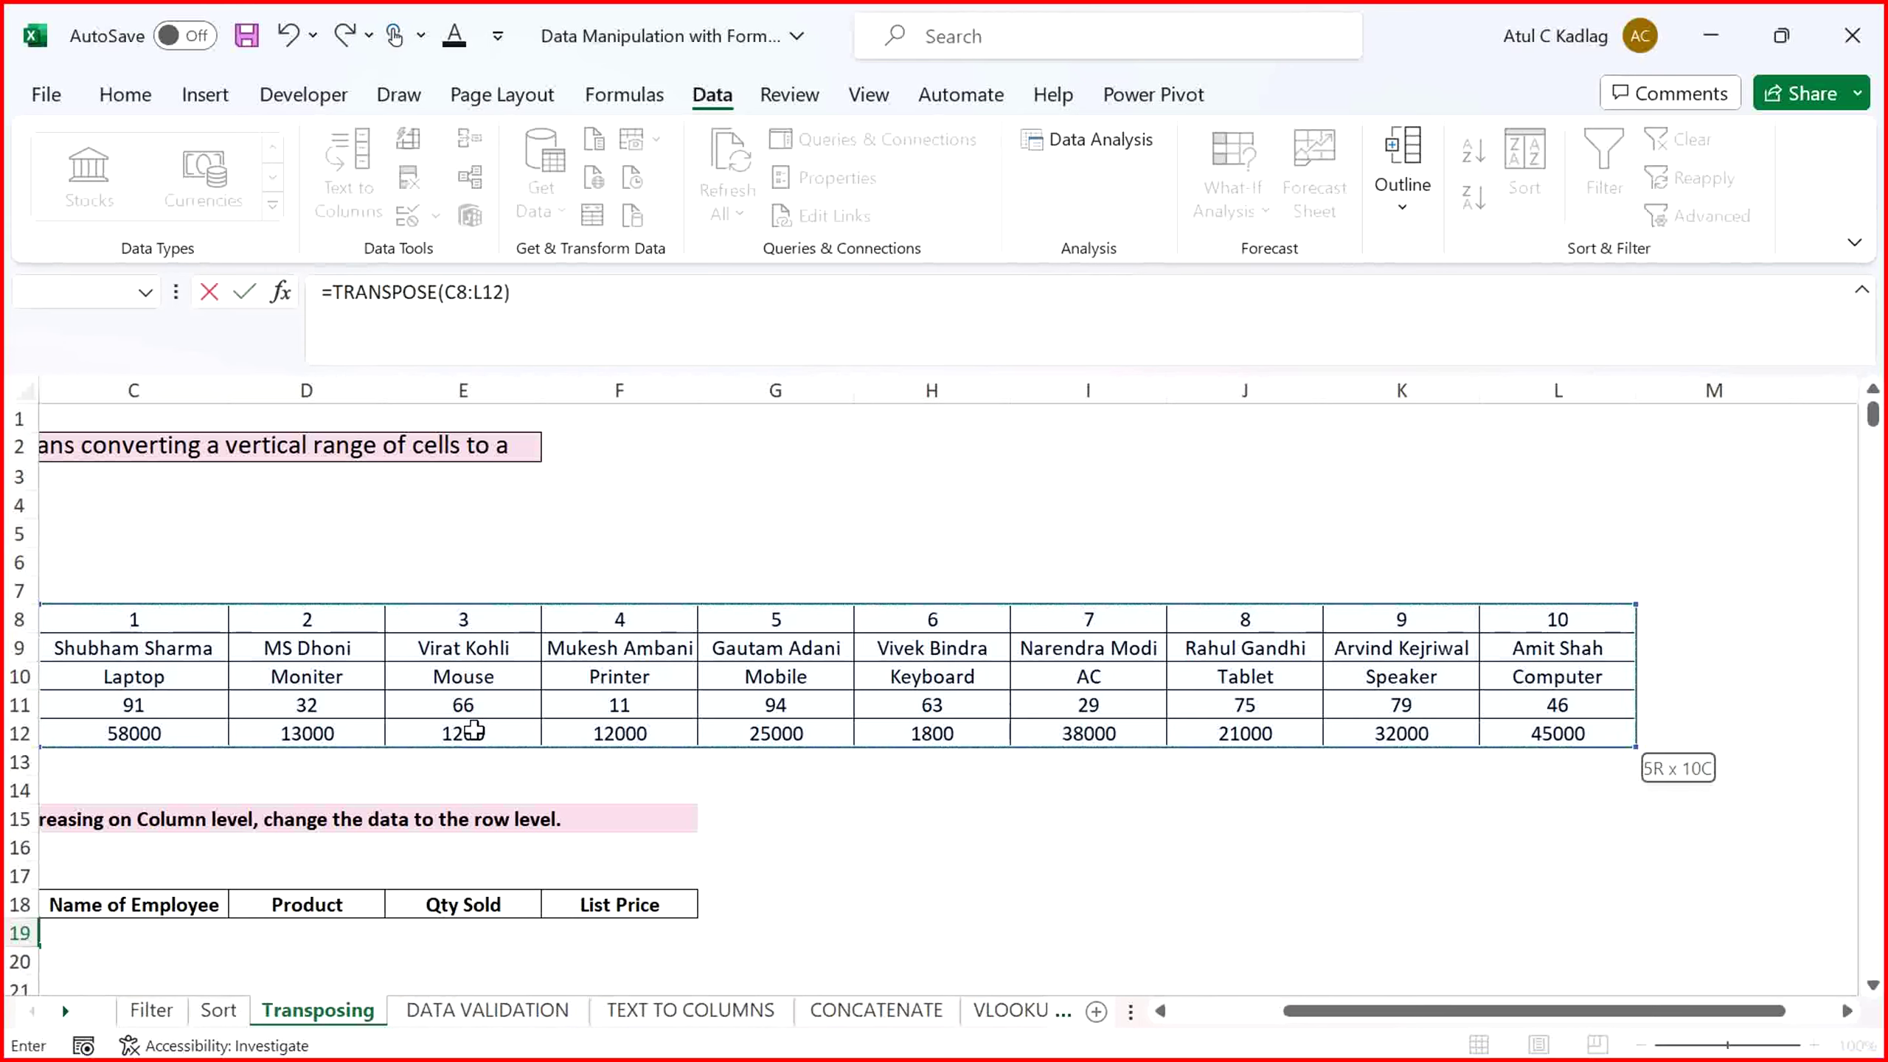
pyautogui.press('Return')
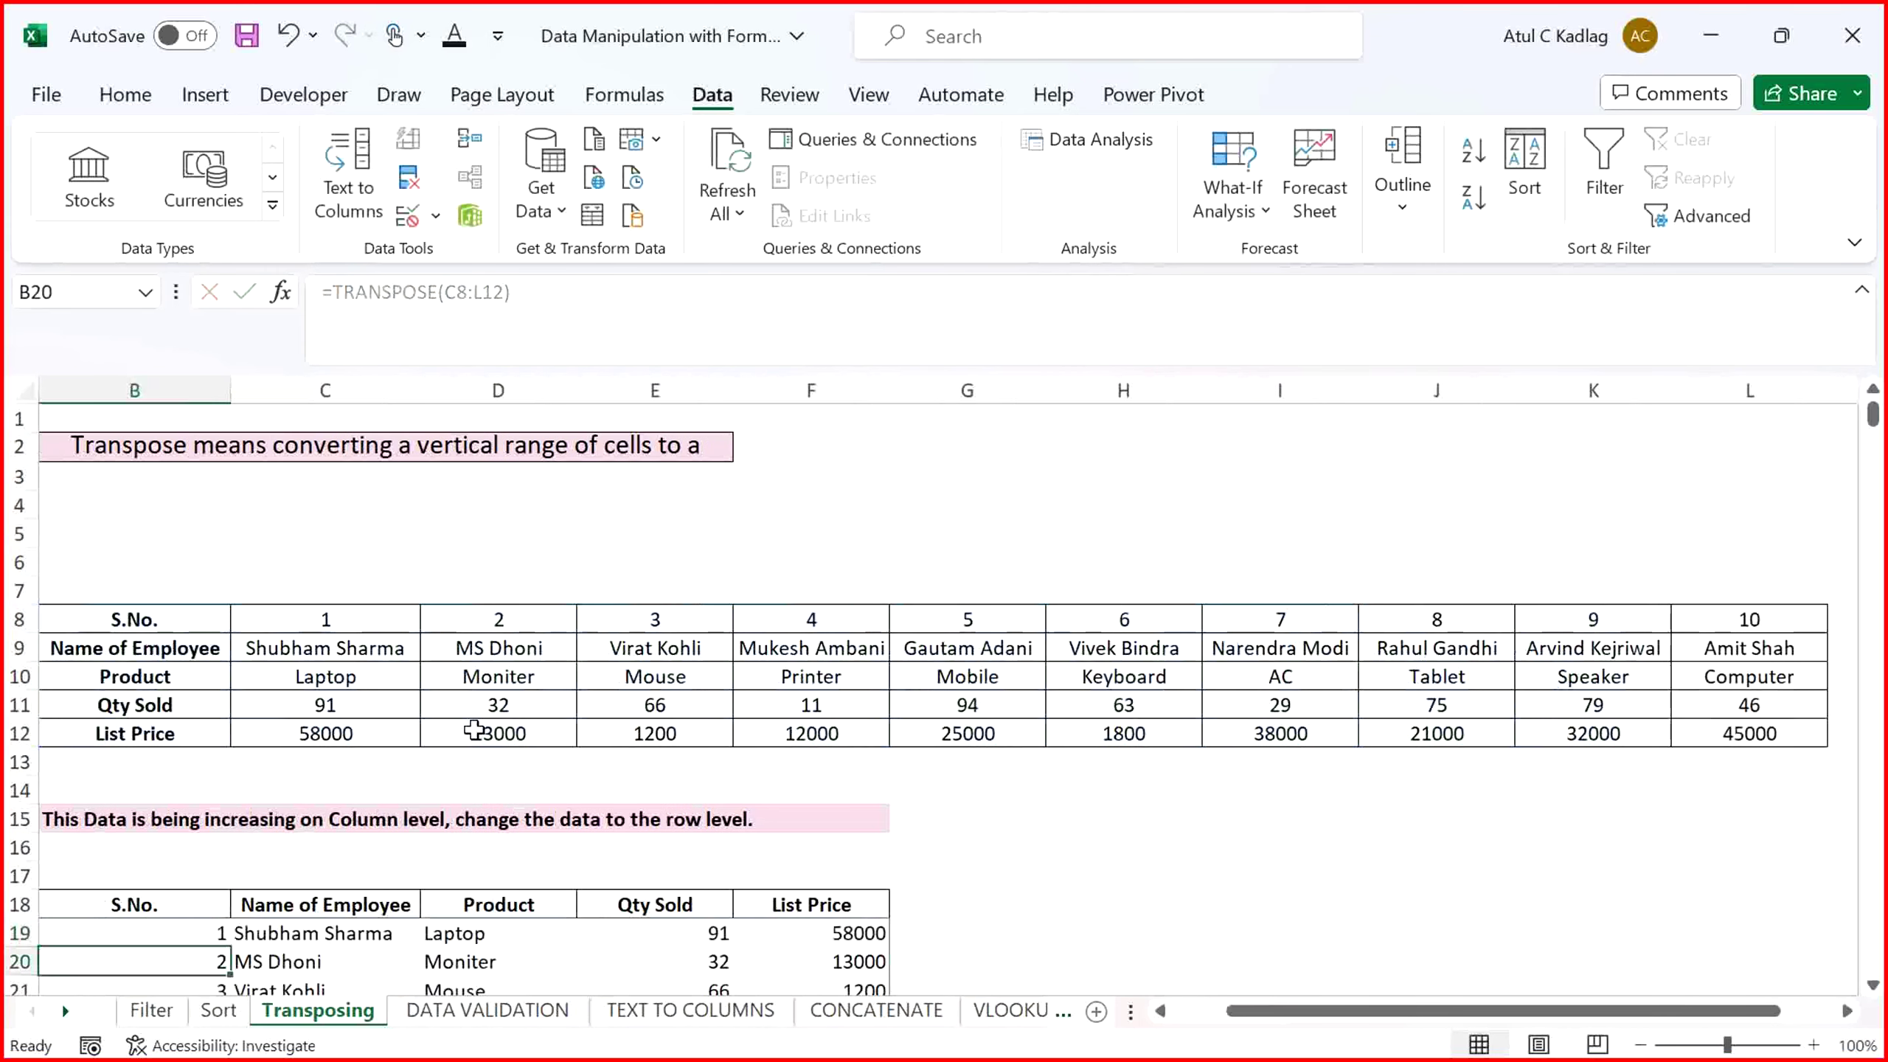
# Review the transposed employee records in B19:F28 and return to the original horizontal table
pyautogui.press('Up')
pyautogui.press('Down')
pyautogui.press('Down')
pyautogui.press('Down')
pyautogui.press('Down')
pyautogui.press('Down')
pyautogui.press('Down')
pyautogui.press('Down')
pyautogui.press('Down')
pyautogui.press('Down')
pyautogui.press('Down')
pyautogui.press('Down')
pyautogui.press('Down')
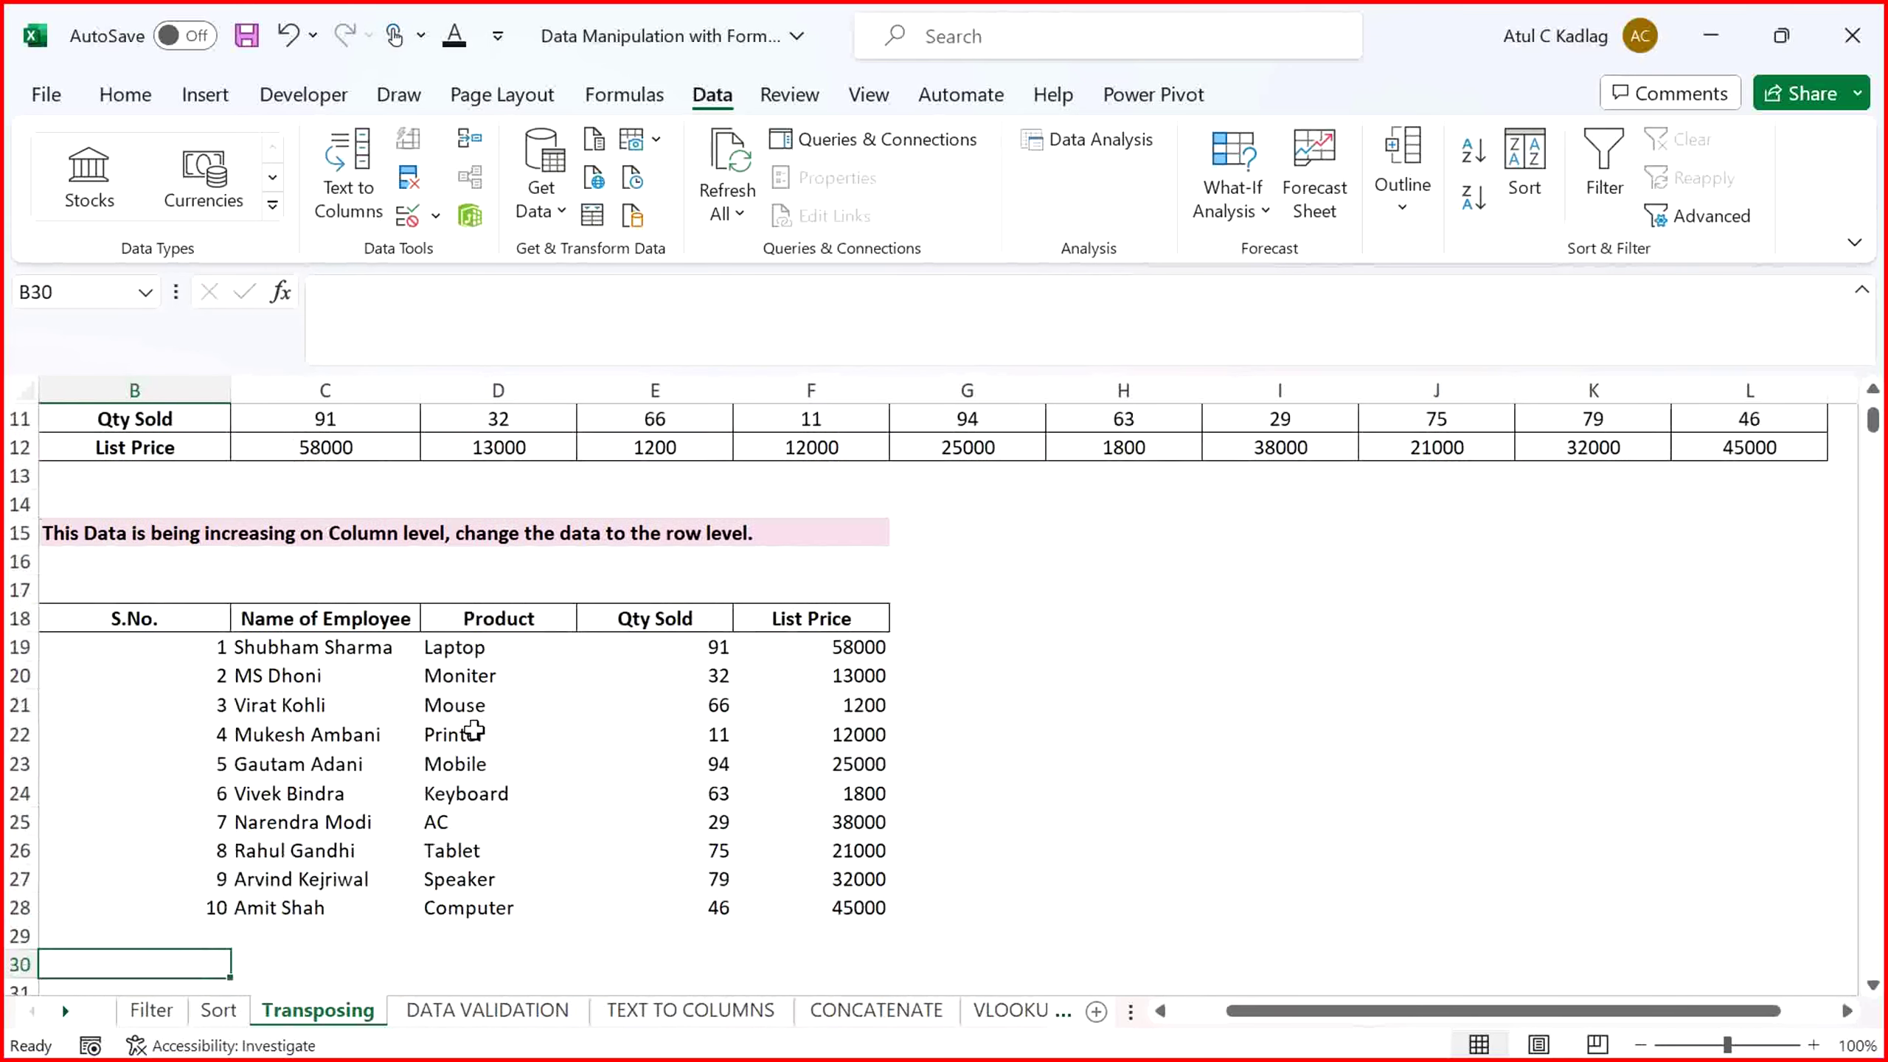
pyautogui.press('Up')
pyautogui.press('Up')
pyautogui.press('Up')
pyautogui.press('Up')
pyautogui.press('Up')
pyautogui.press('Up')
pyautogui.press('Up')
pyautogui.press('Up')
pyautogui.press('Up')
pyautogui.press('Up')
pyautogui.press('Up')
pyautogui.press('Up')
pyautogui.press('Up')
pyautogui.press('Up')
pyautogui.press('Up')
pyautogui.press('Up')
pyautogui.press('Up')
pyautogui.press('Up')
pyautogui.press('Up')
pyautogui.press('Up')
pyautogui.press('Up')
pyautogui.press('Up')
pyautogui.press('Up')
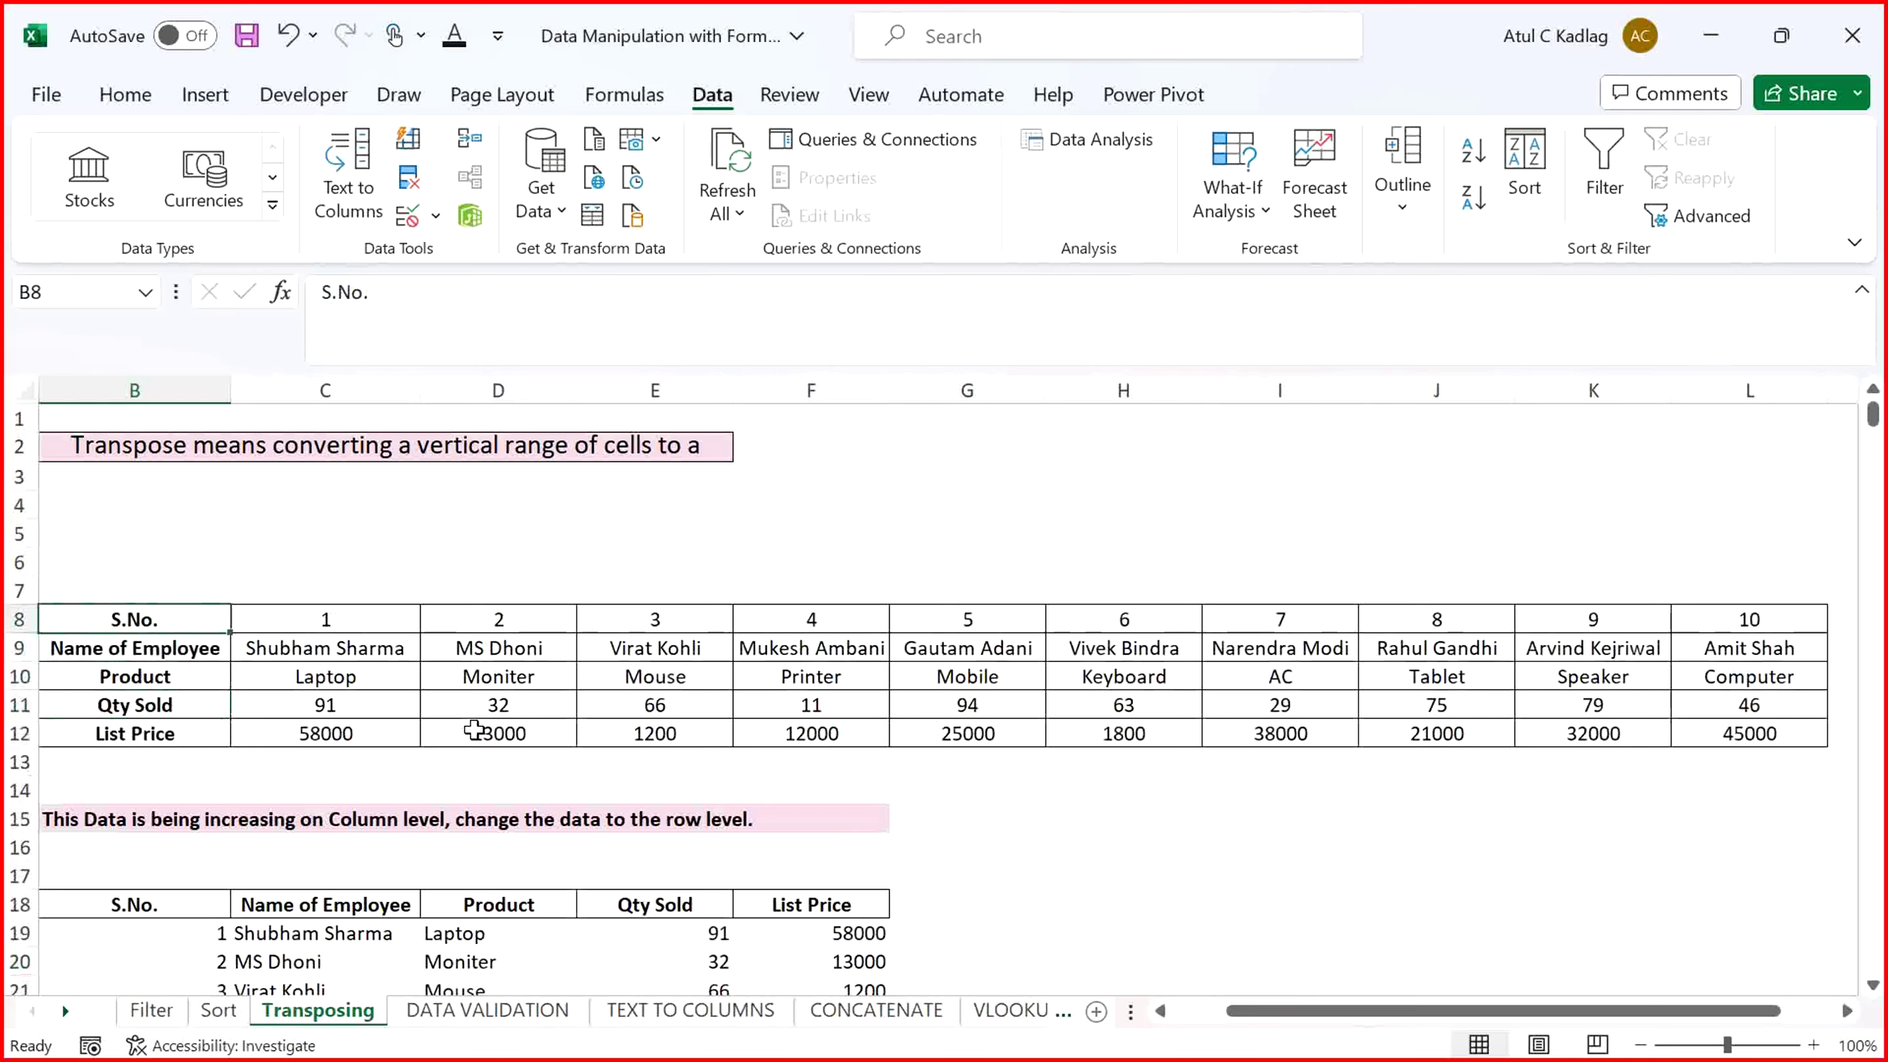
# Examine the full horizontal employee table in B8:L12, including its row labels
pyautogui.hotkey('shift', 'Down')
pyautogui.hotkey('shift', 'Down')
pyautogui.hotkey('shift', 'Down')
pyautogui.hotkey('shift', 'Down')
pyautogui.hotkey('shift', 'Right')
pyautogui.hotkey('shift', 'Right')
pyautogui.hotkey('shift', 'Right')
pyautogui.hotkey('shift', 'Right')
pyautogui.hotkey('shift', 'Right')
pyautogui.hotkey('shift', 'Right')
pyautogui.hotkey('shift', 'Right')
pyautogui.hotkey('shift', 'Right')
pyautogui.hotkey('shift', 'Right')
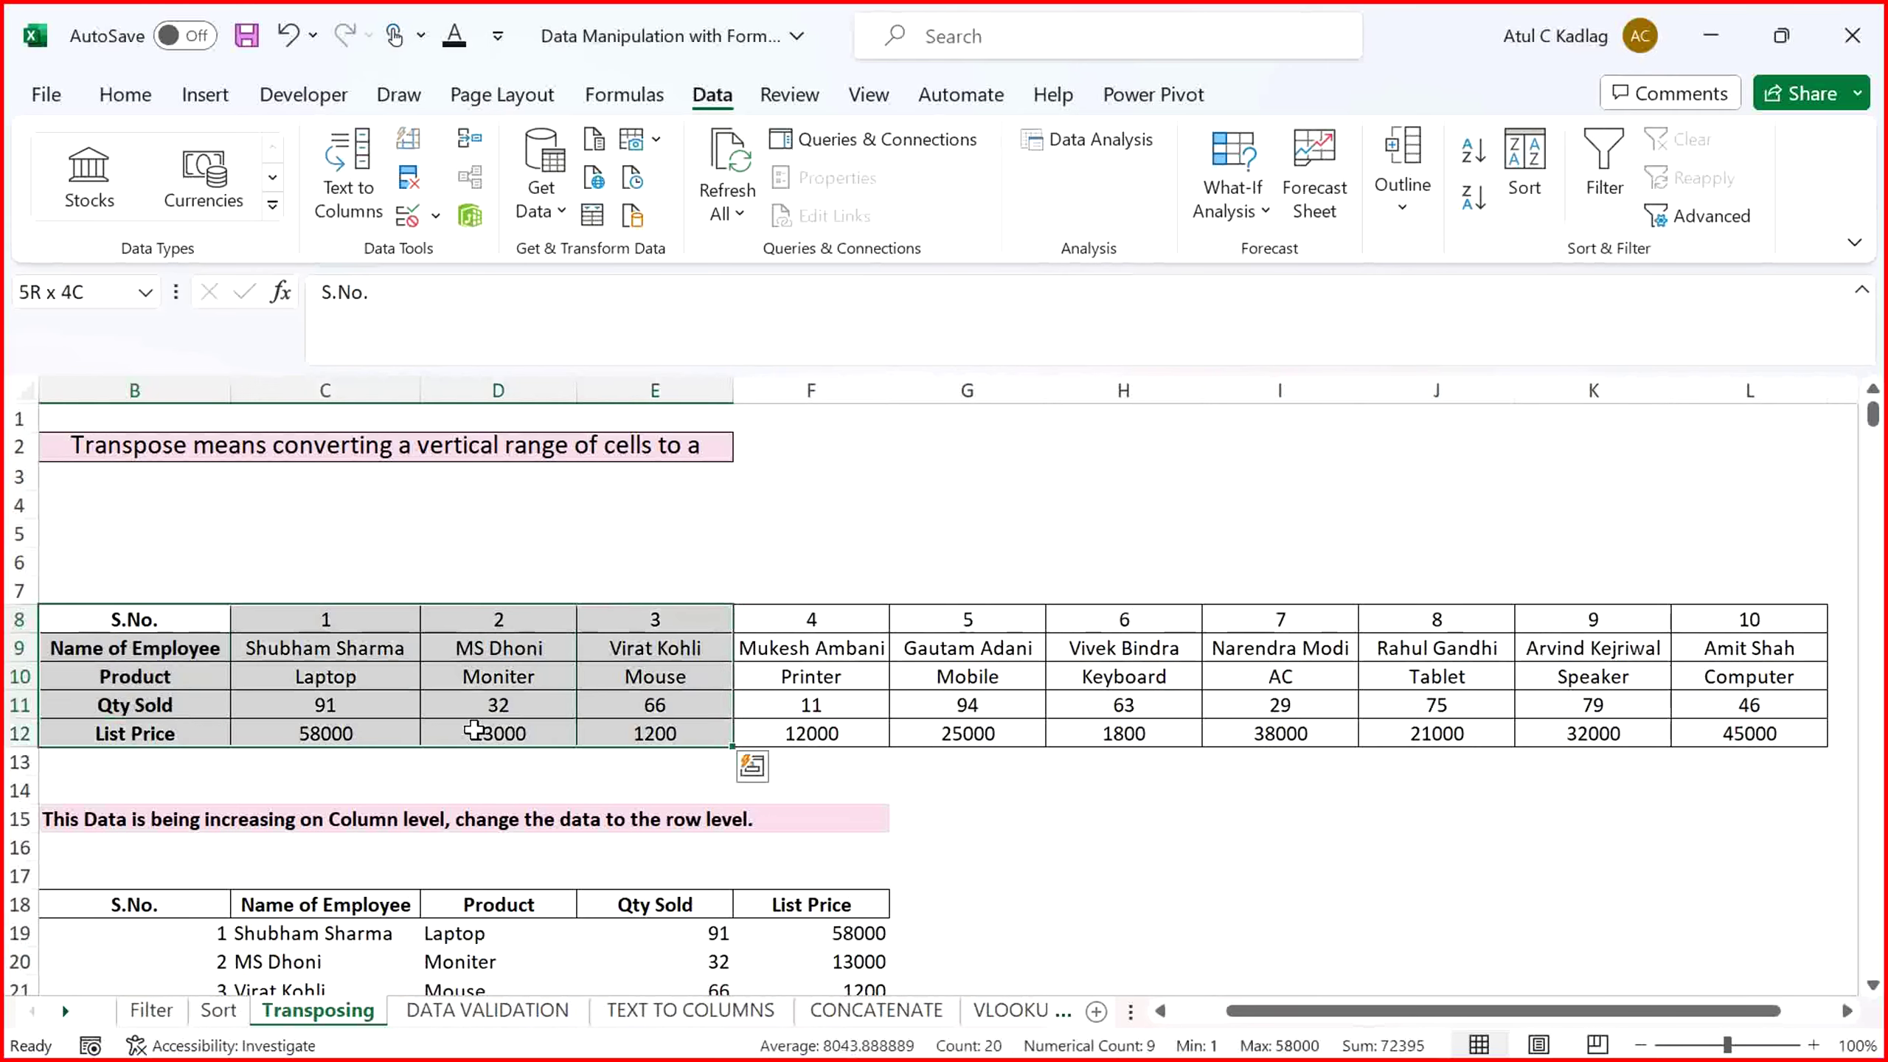
# Examine the transposed vertical table in B18:F28, from the header row through the tenth employee record
pyautogui.press('Left')
pyautogui.press('Down')
pyautogui.press('Down')
pyautogui.press('Down')
pyautogui.press('Down')
pyautogui.press('Down')
pyautogui.press('Down')
pyautogui.press('Down')
pyautogui.press('Down')
pyautogui.press('Down')
pyautogui.press('Down')
pyautogui.press('Down')
pyautogui.press('Down')
pyautogui.press('Down')
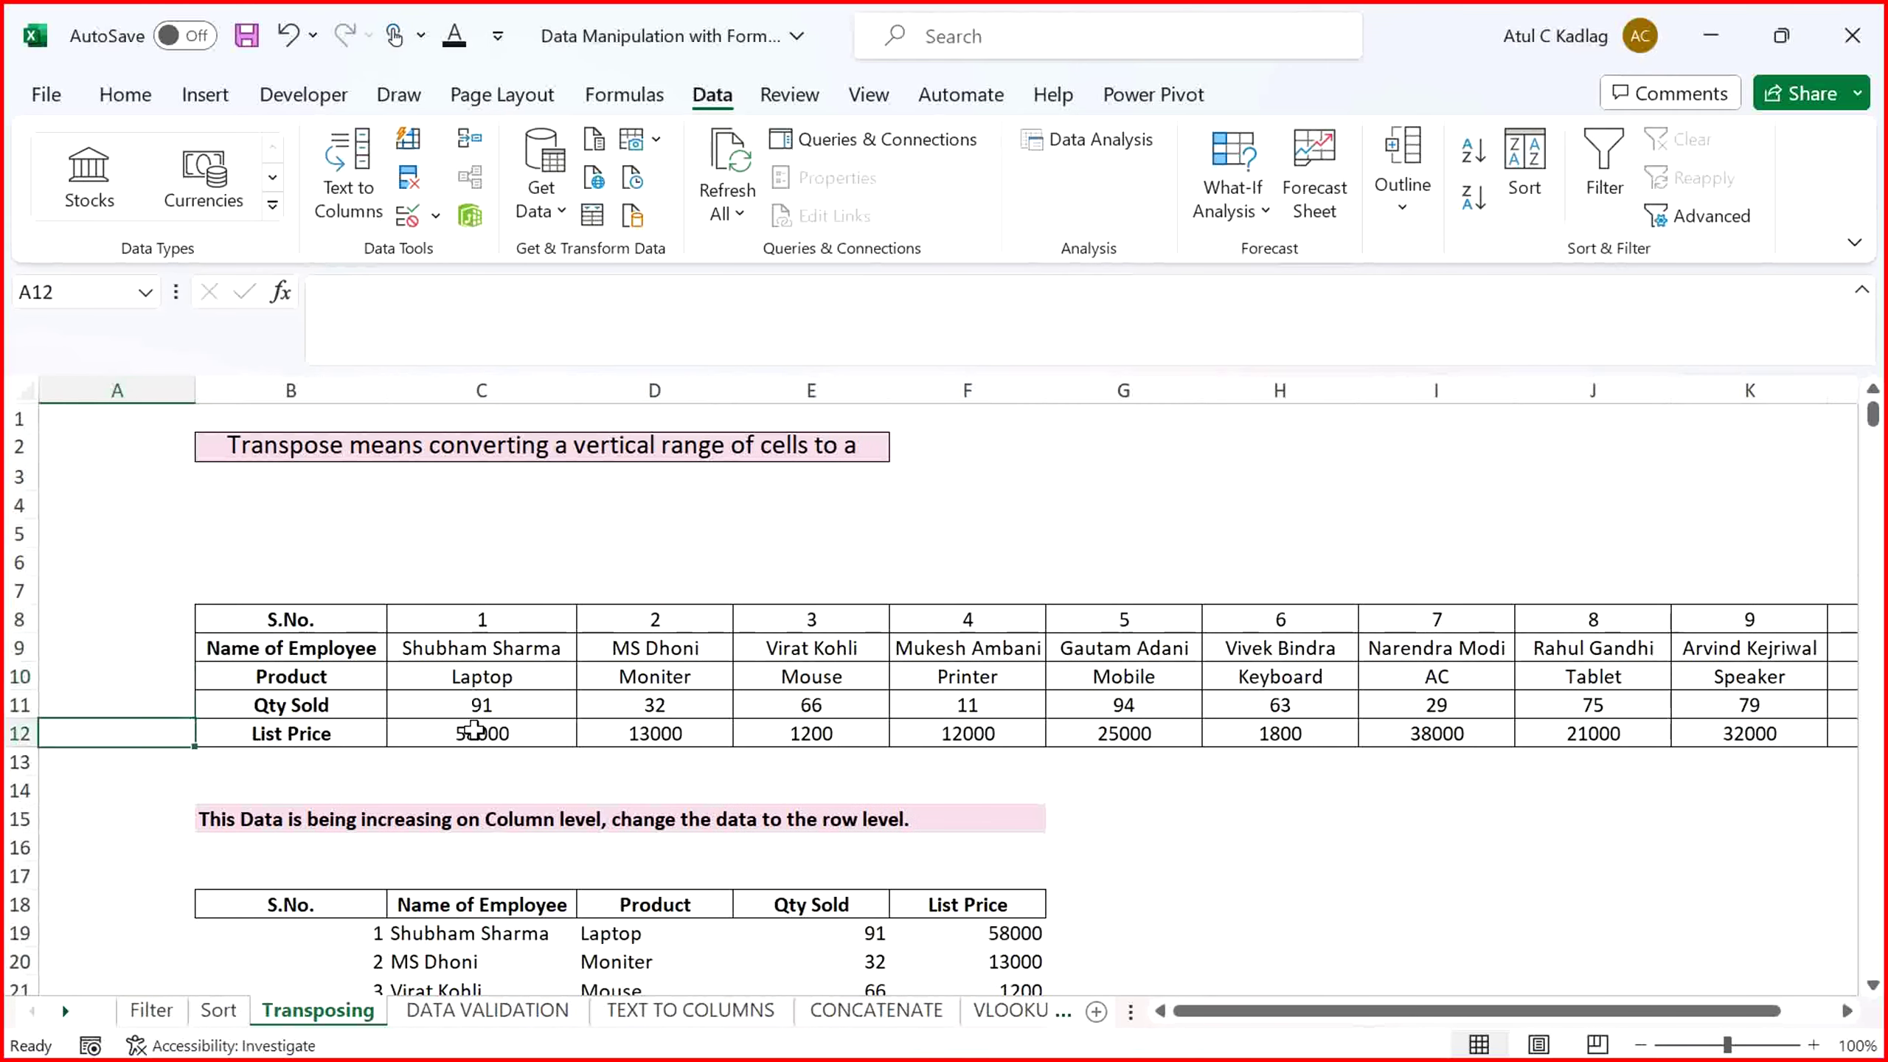
pyautogui.press('Right')
pyautogui.press('Up')
pyautogui.press('Up')
pyautogui.press('Up')
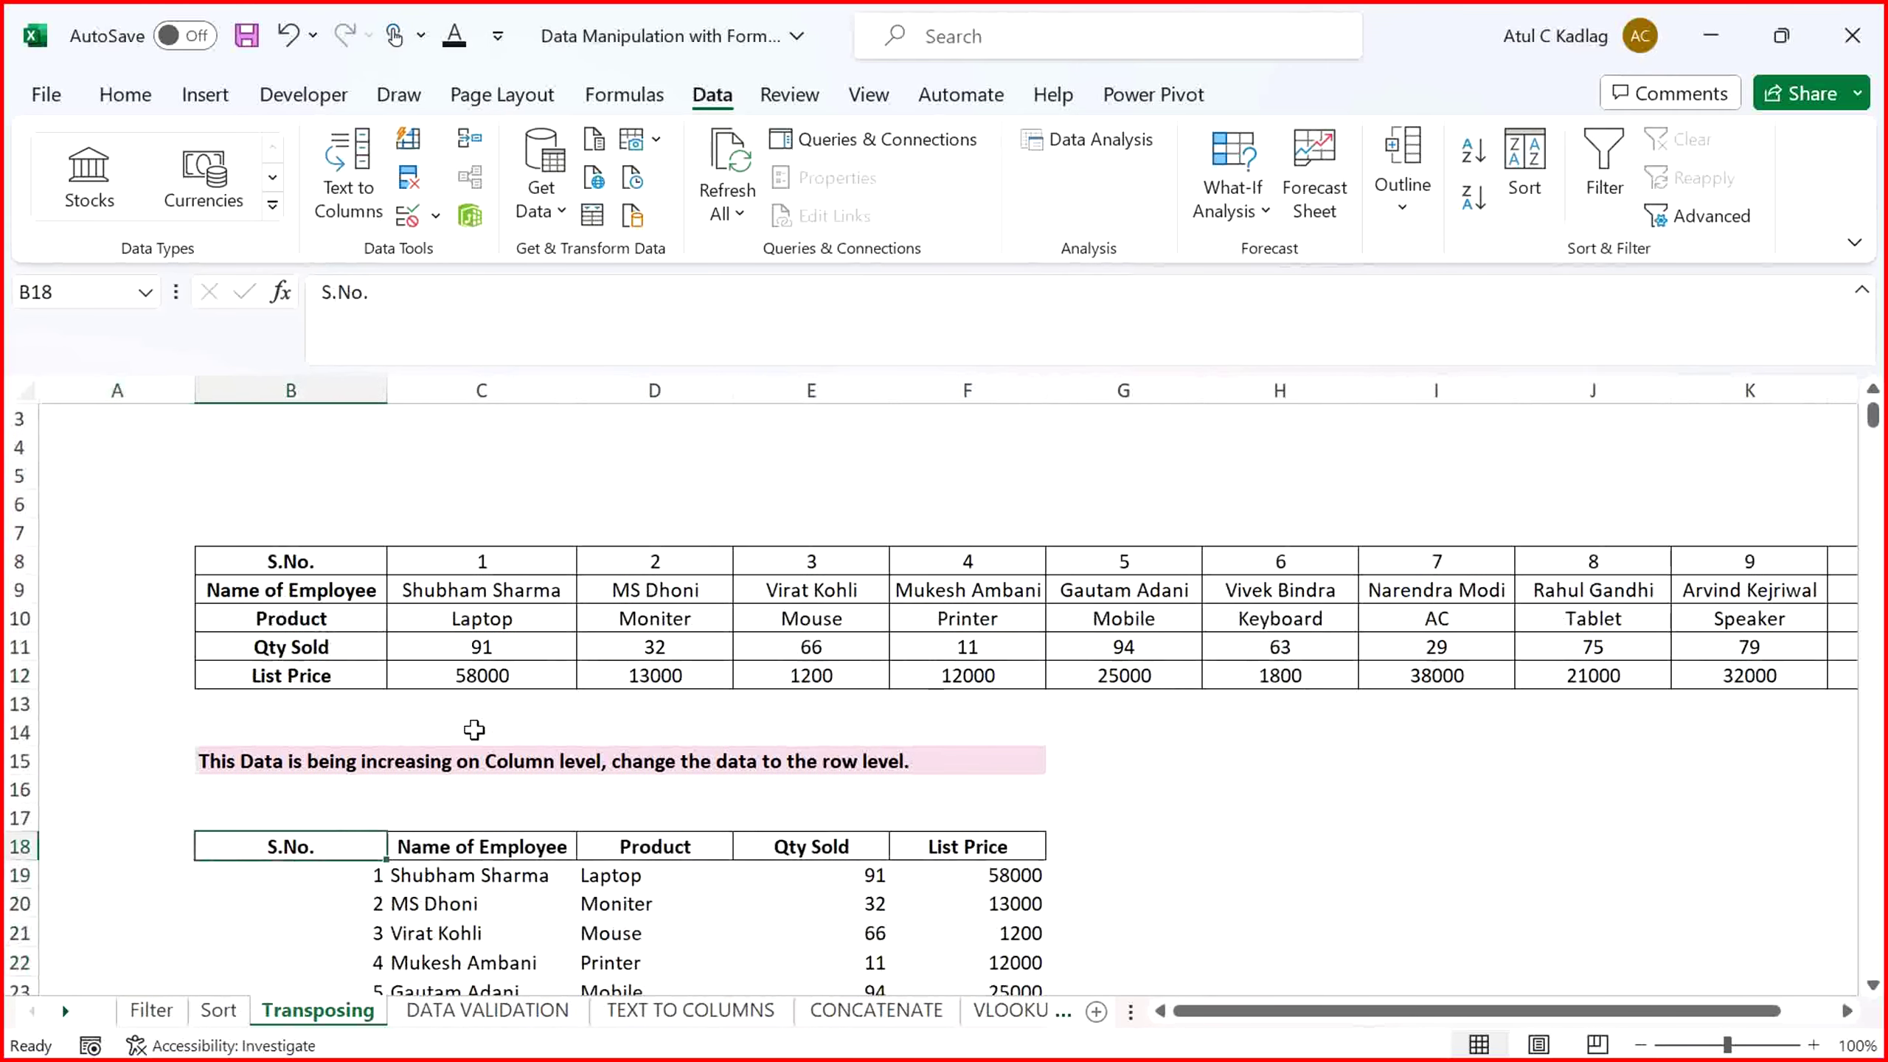
pyautogui.hotkey('shift', 'Down')
pyautogui.hotkey('shift', 'Down')
pyautogui.hotkey('shift', 'Right')
pyautogui.hotkey('shift', 'Down')
pyautogui.hotkey('shift', 'Down')
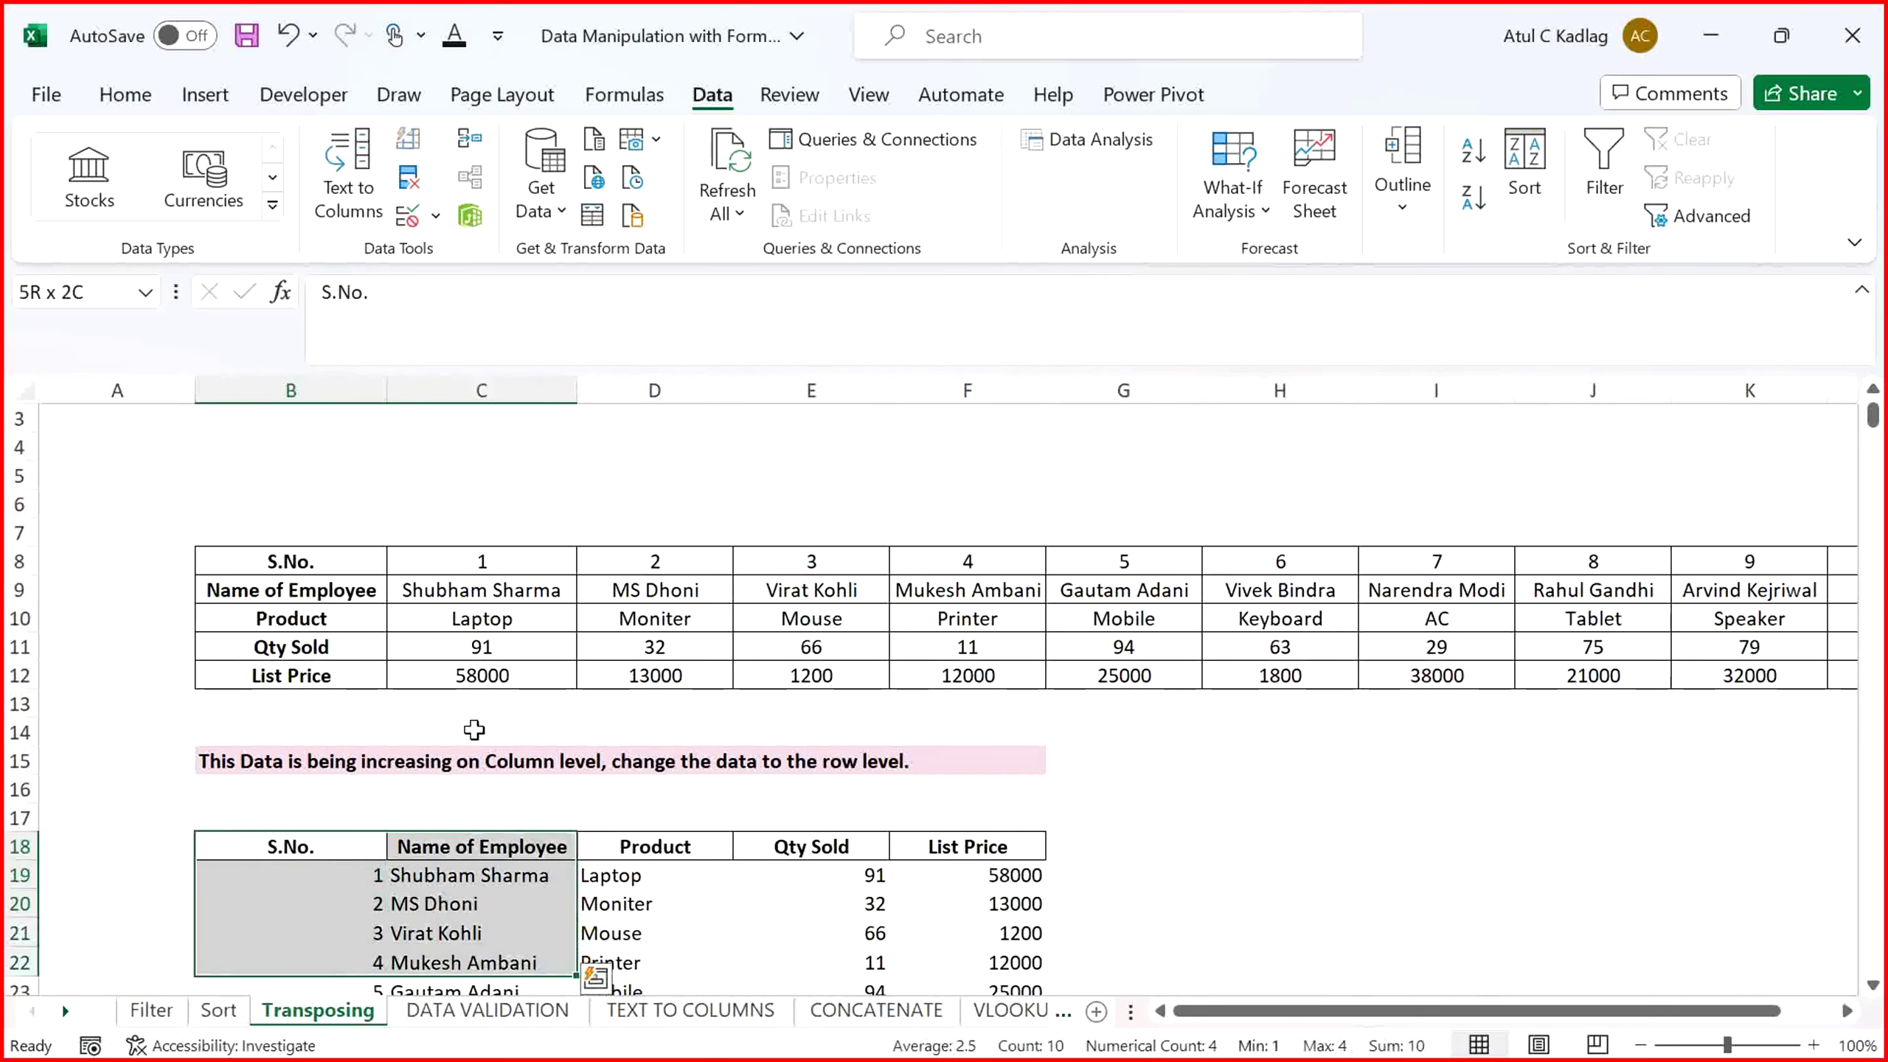
pyautogui.hotkey('shift', 'Right')
pyautogui.hotkey('shift', 'Down')
pyautogui.hotkey('shift', 'Right')
pyautogui.hotkey('shift', 'Right')
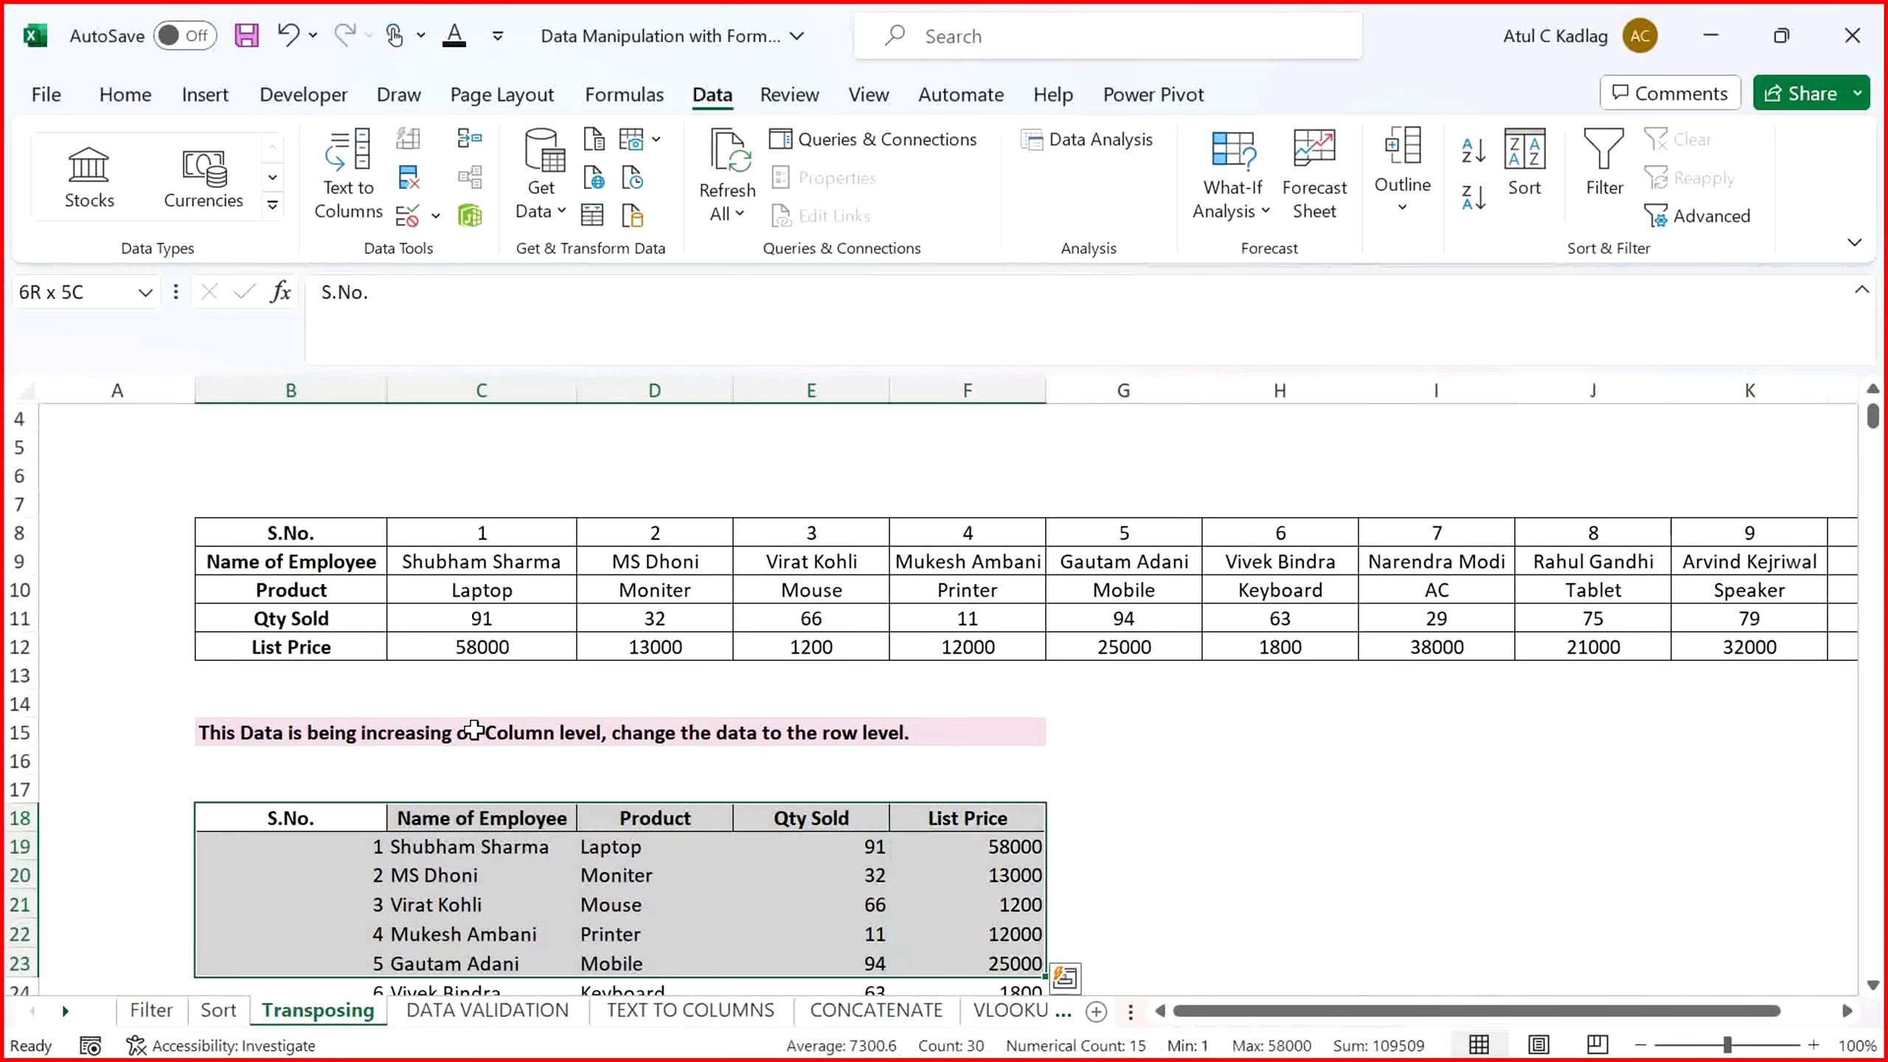
pyautogui.hotkey('shift', 'Down')
pyautogui.hotkey('shift', 'Down')
pyautogui.hotkey('shift', 'Down')
pyautogui.hotkey('shift', 'Down')
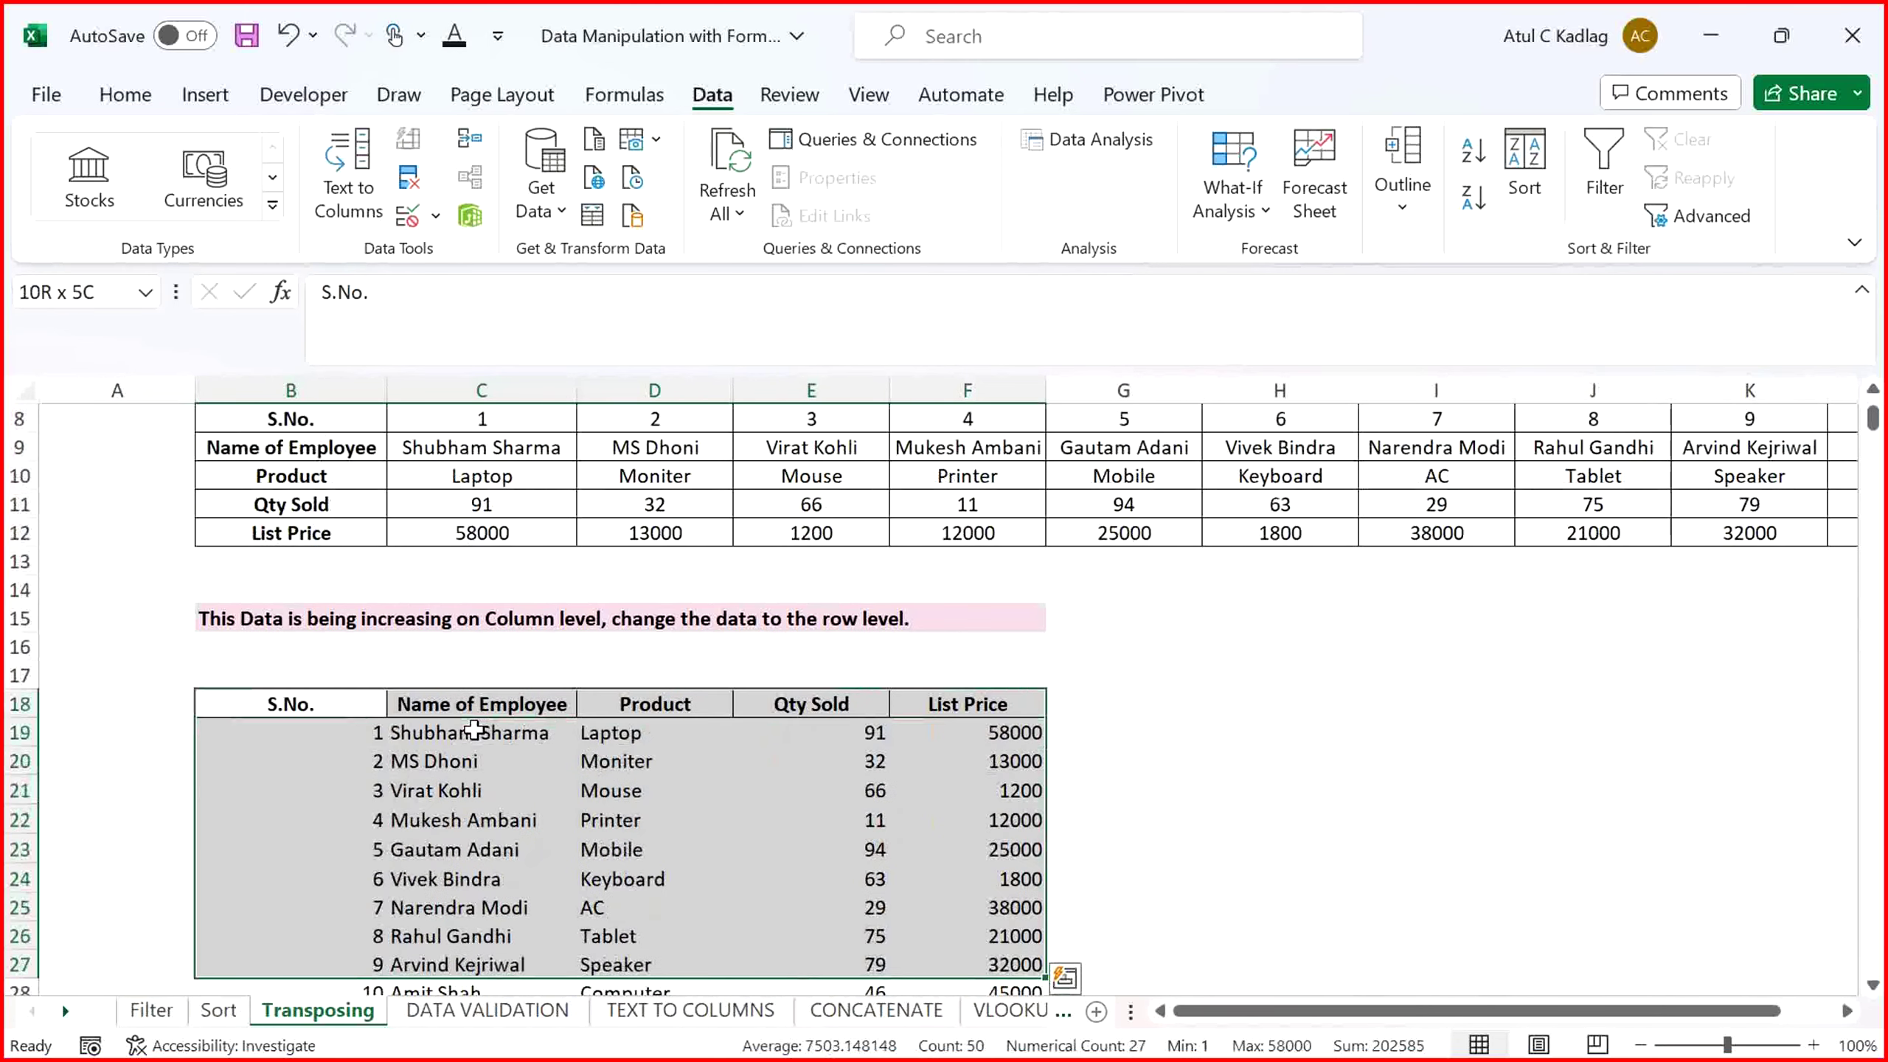
pyautogui.hotkey('shift', 'Down')
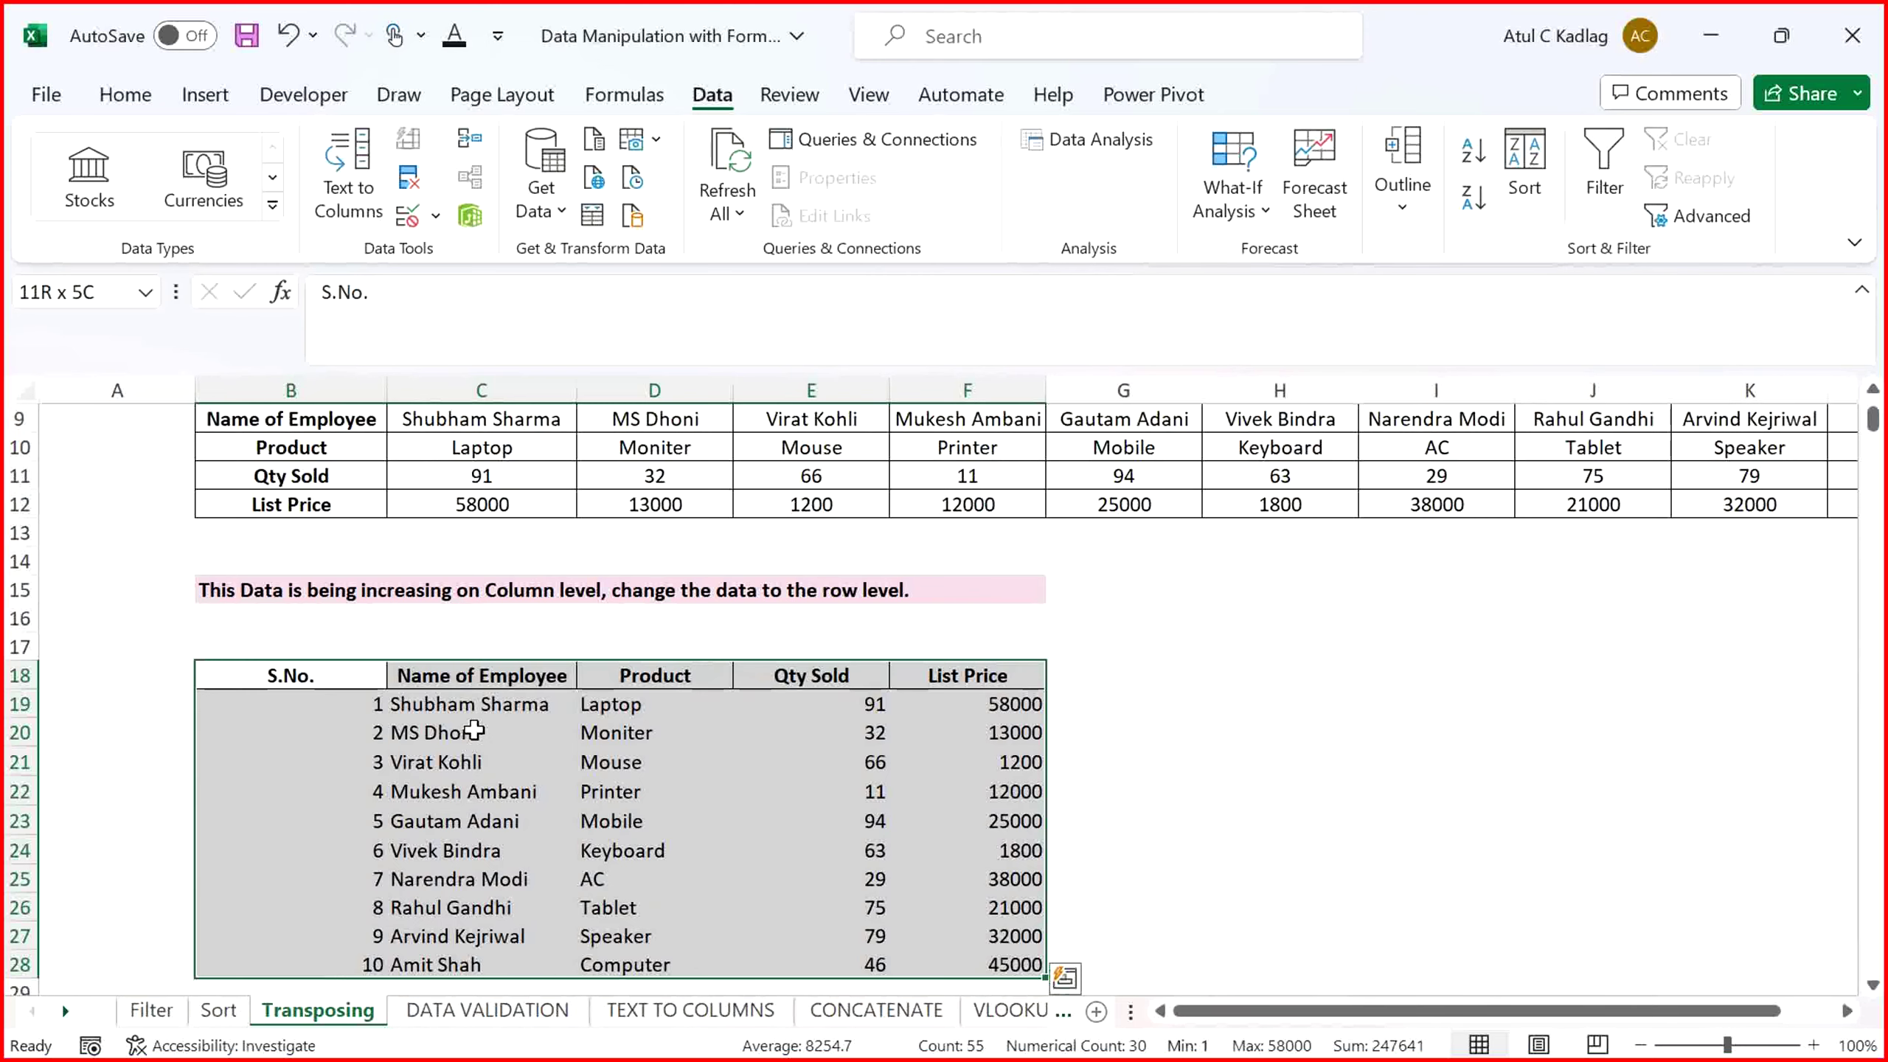
pyautogui.press('Down')
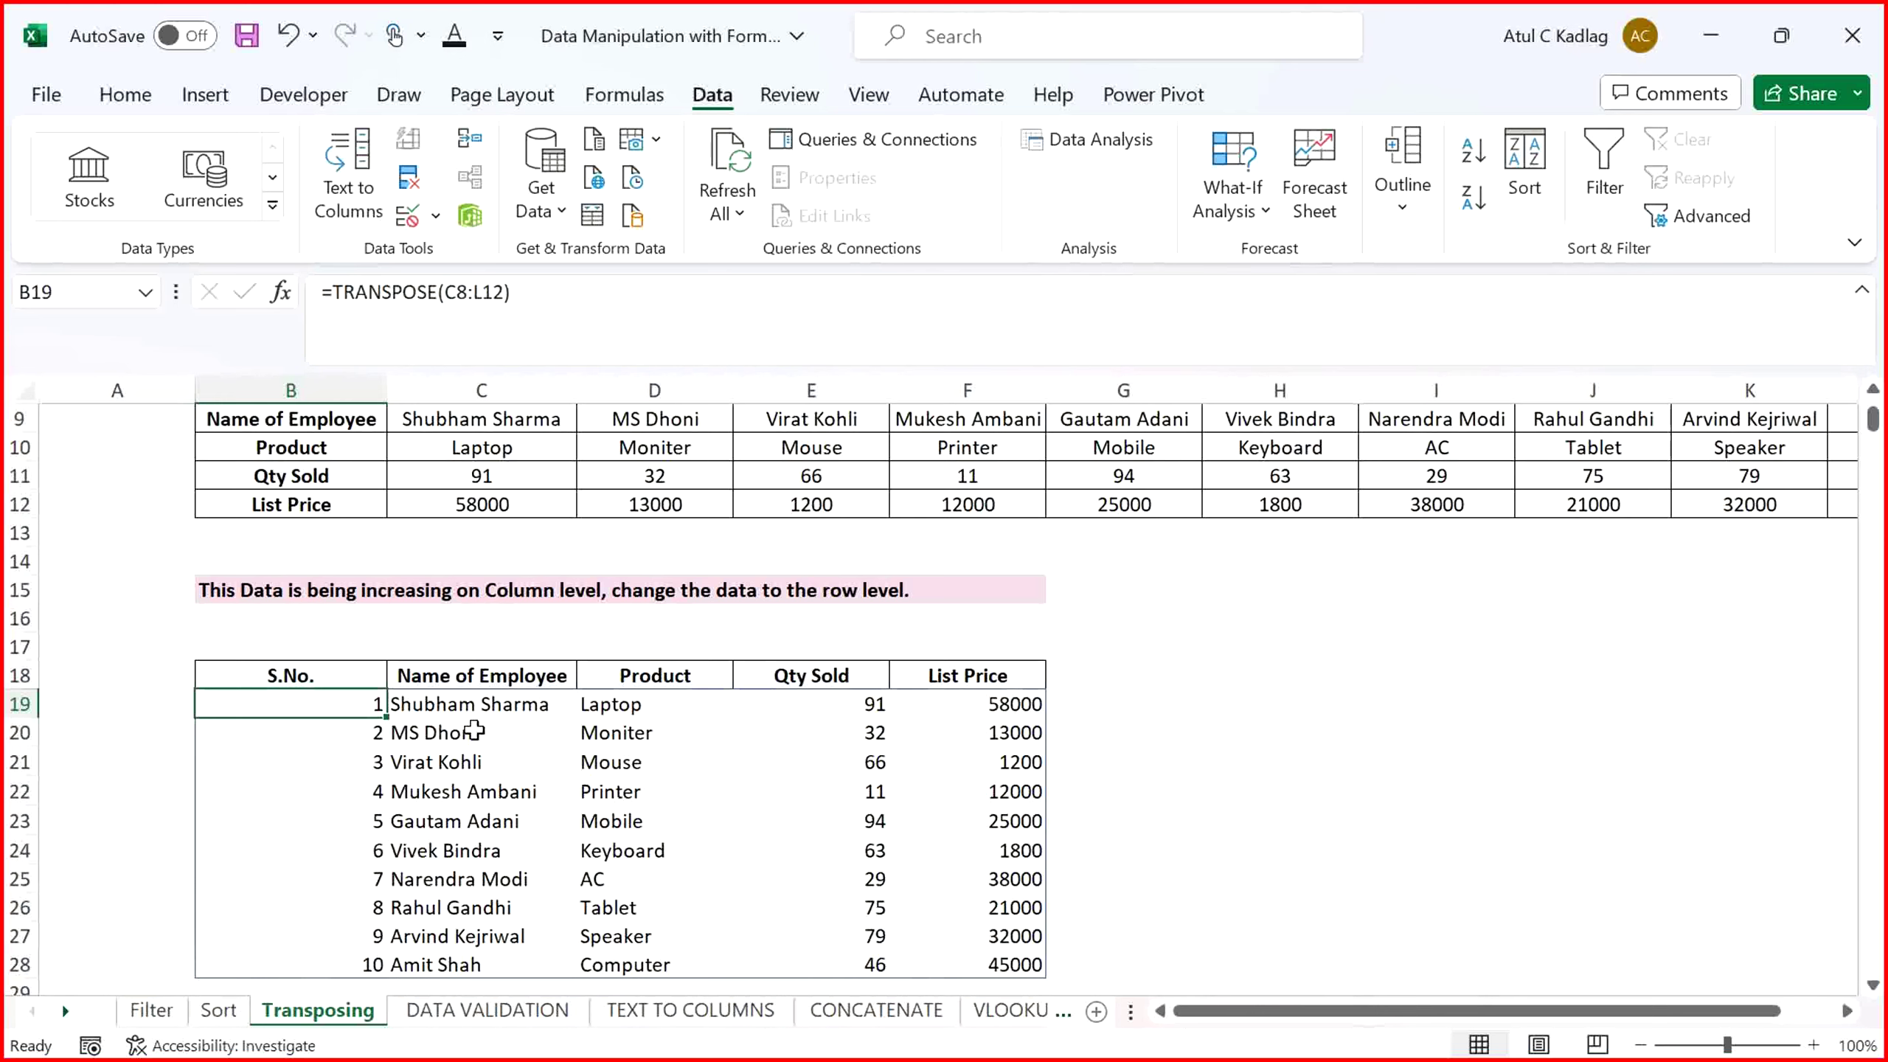
# Compare the S.No. to List Price row labels of the horizontal table with the transposed table's column headers
pyautogui.click(344, 681)
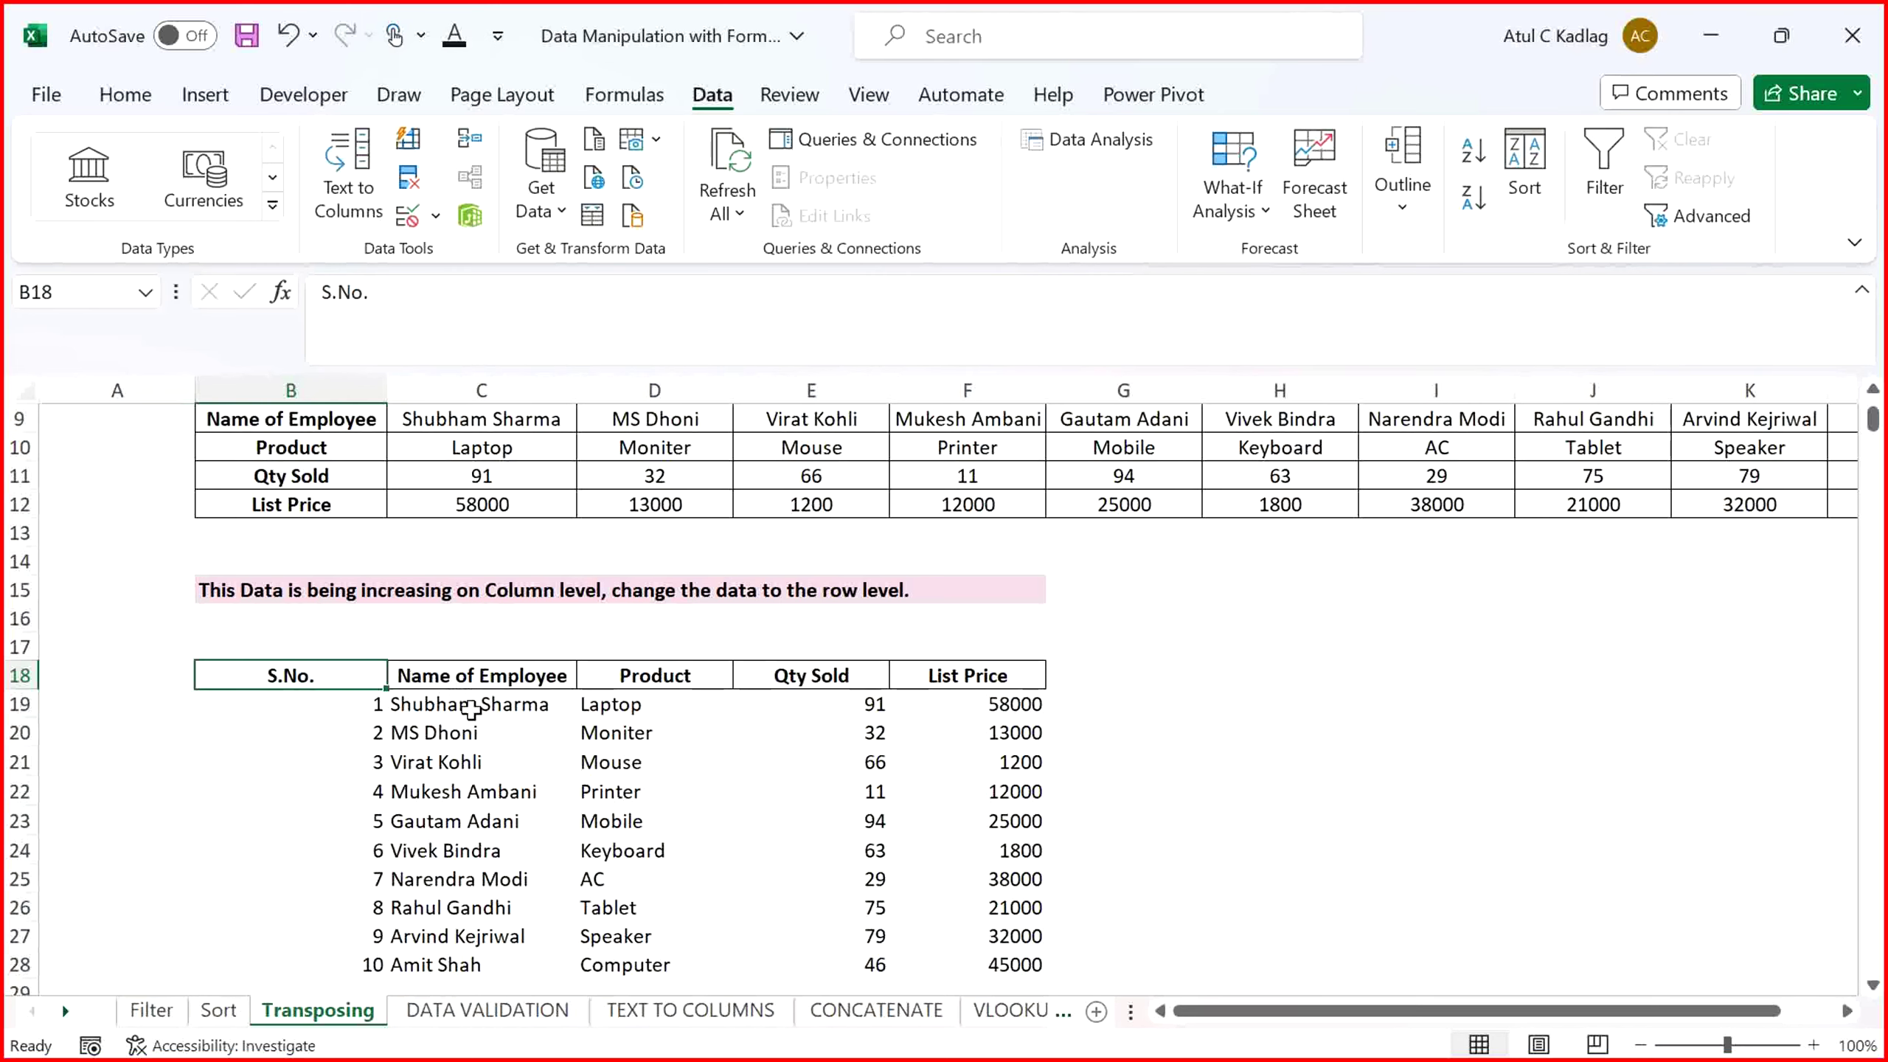
pyautogui.click(513, 480)
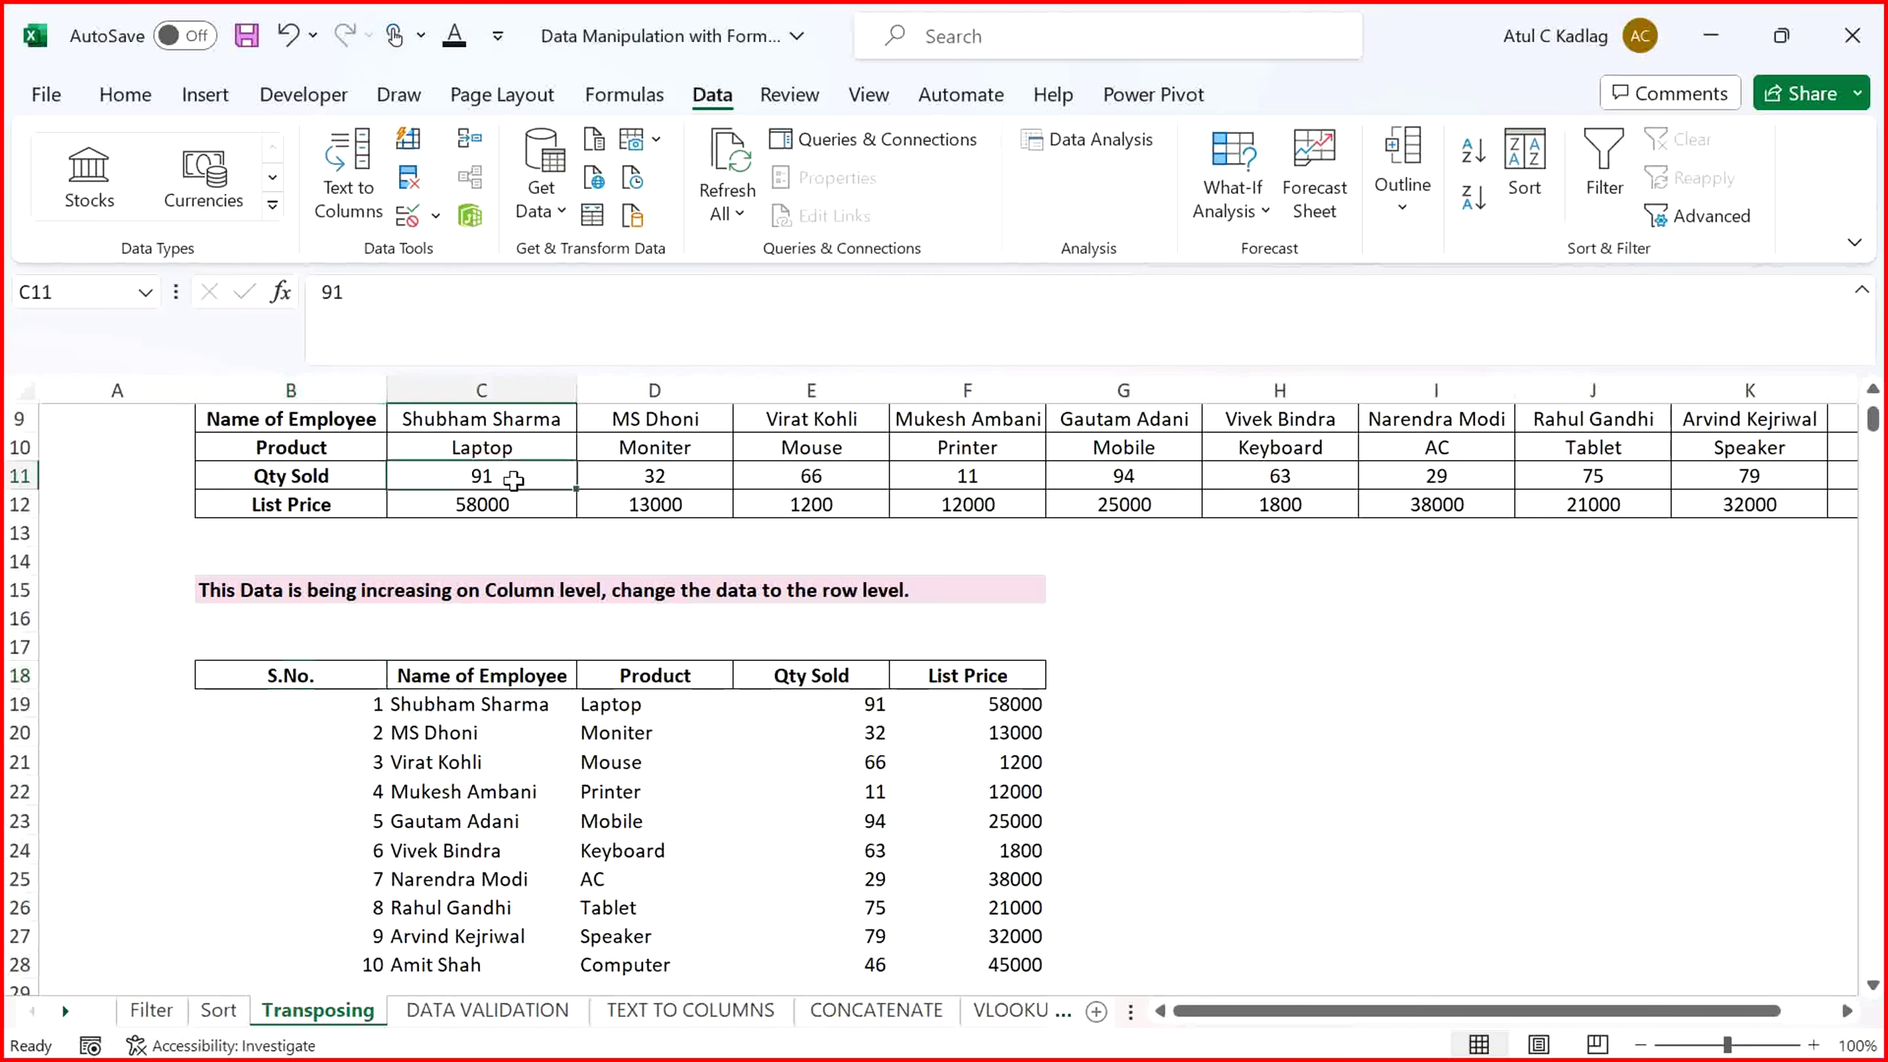
pyautogui.press('Up')
pyautogui.press('Up')
pyautogui.press('Up')
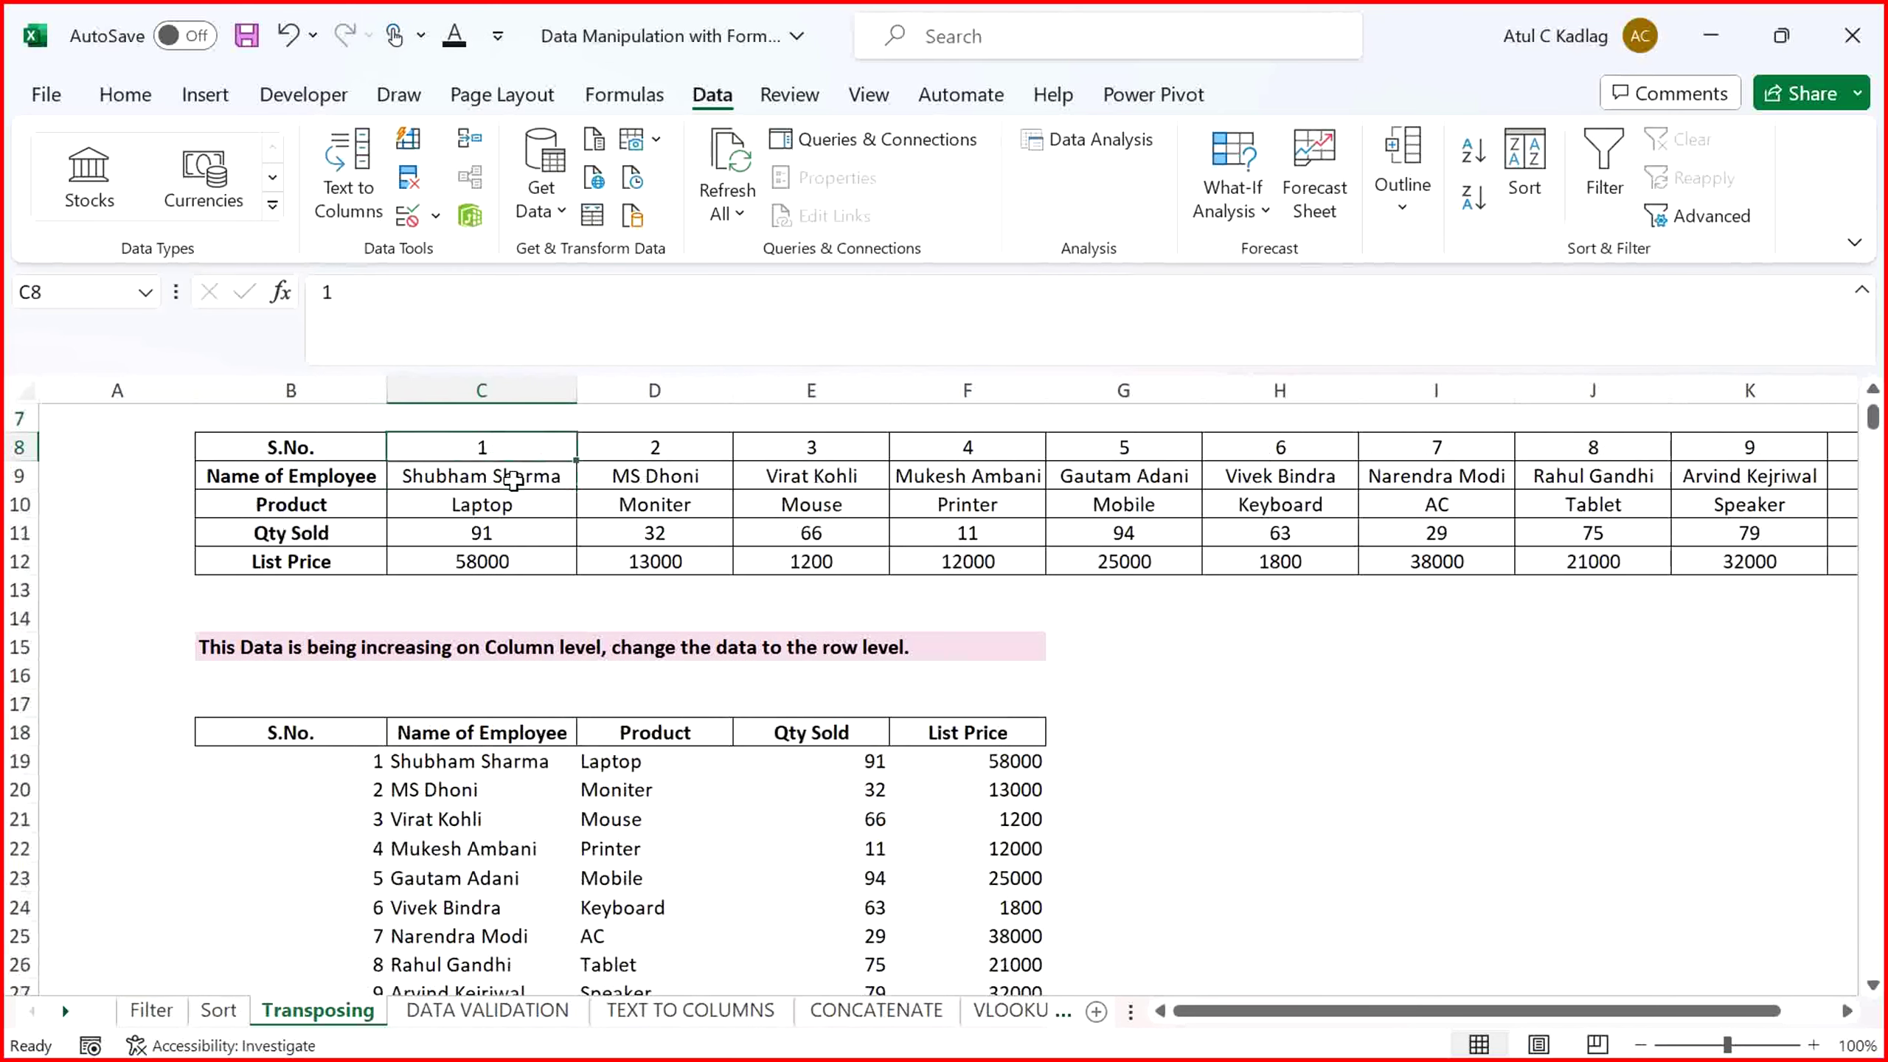
pyautogui.press('Left')
pyautogui.hotkey('shift', 'Down')
pyautogui.hotkey('shift', 'Down')
pyautogui.hotkey('shift', 'Down')
pyautogui.hotkey('shift', 'Down')
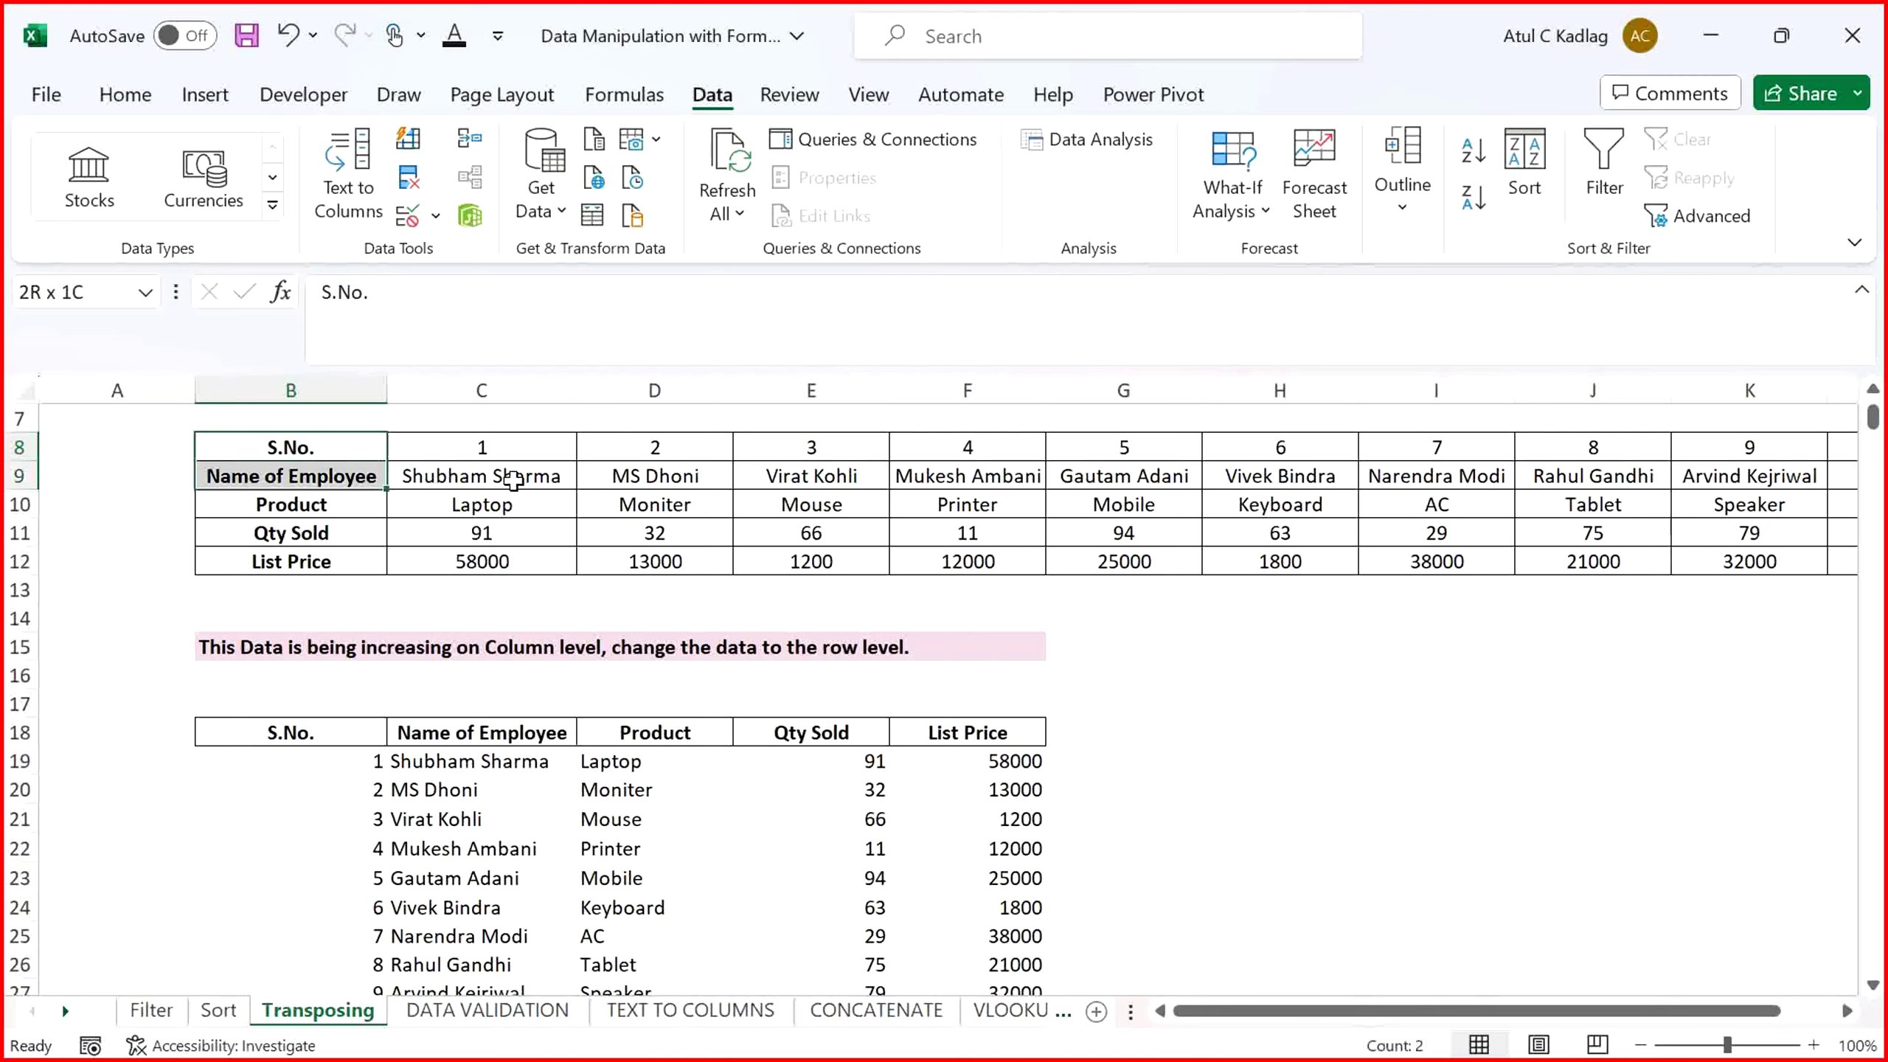
pyautogui.click(509, 802)
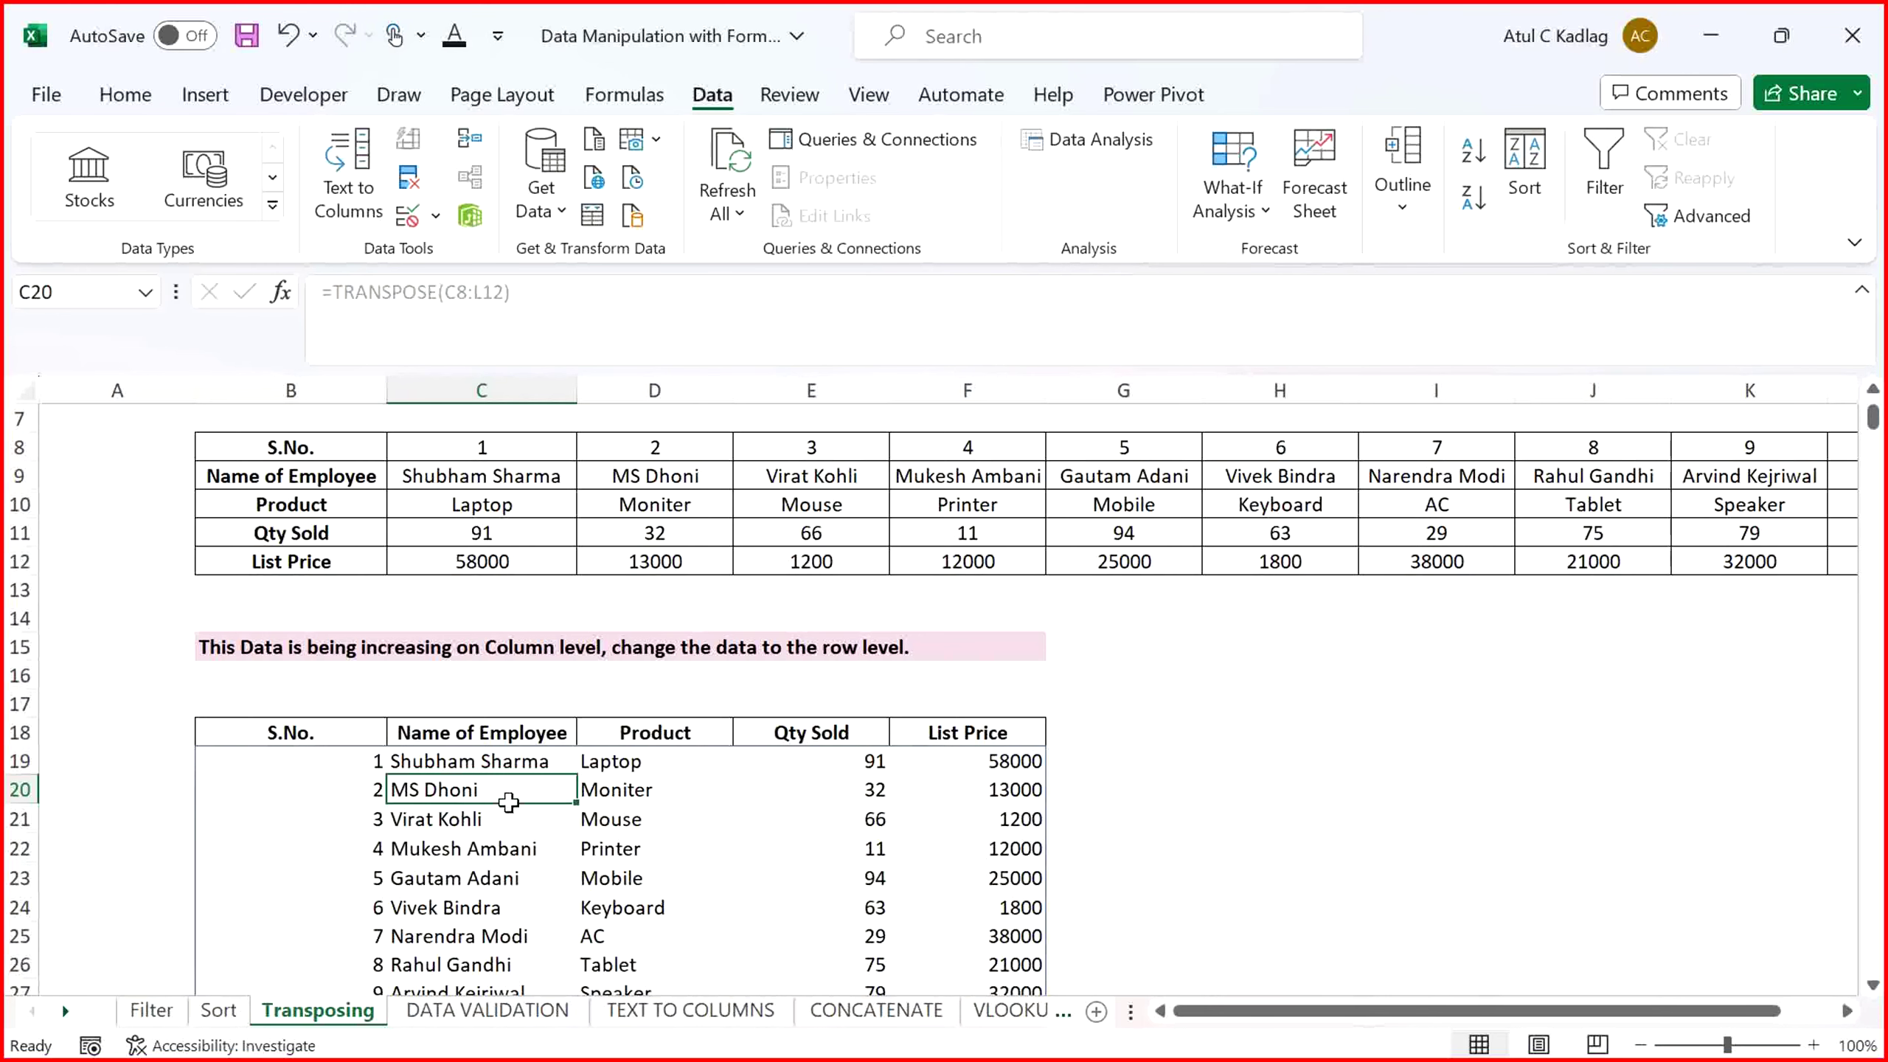
# Switch to the Microsoft Teams meeting to check on the participants, and return to the Excel workbook
pyautogui.hotkey('alt', 'Tab')
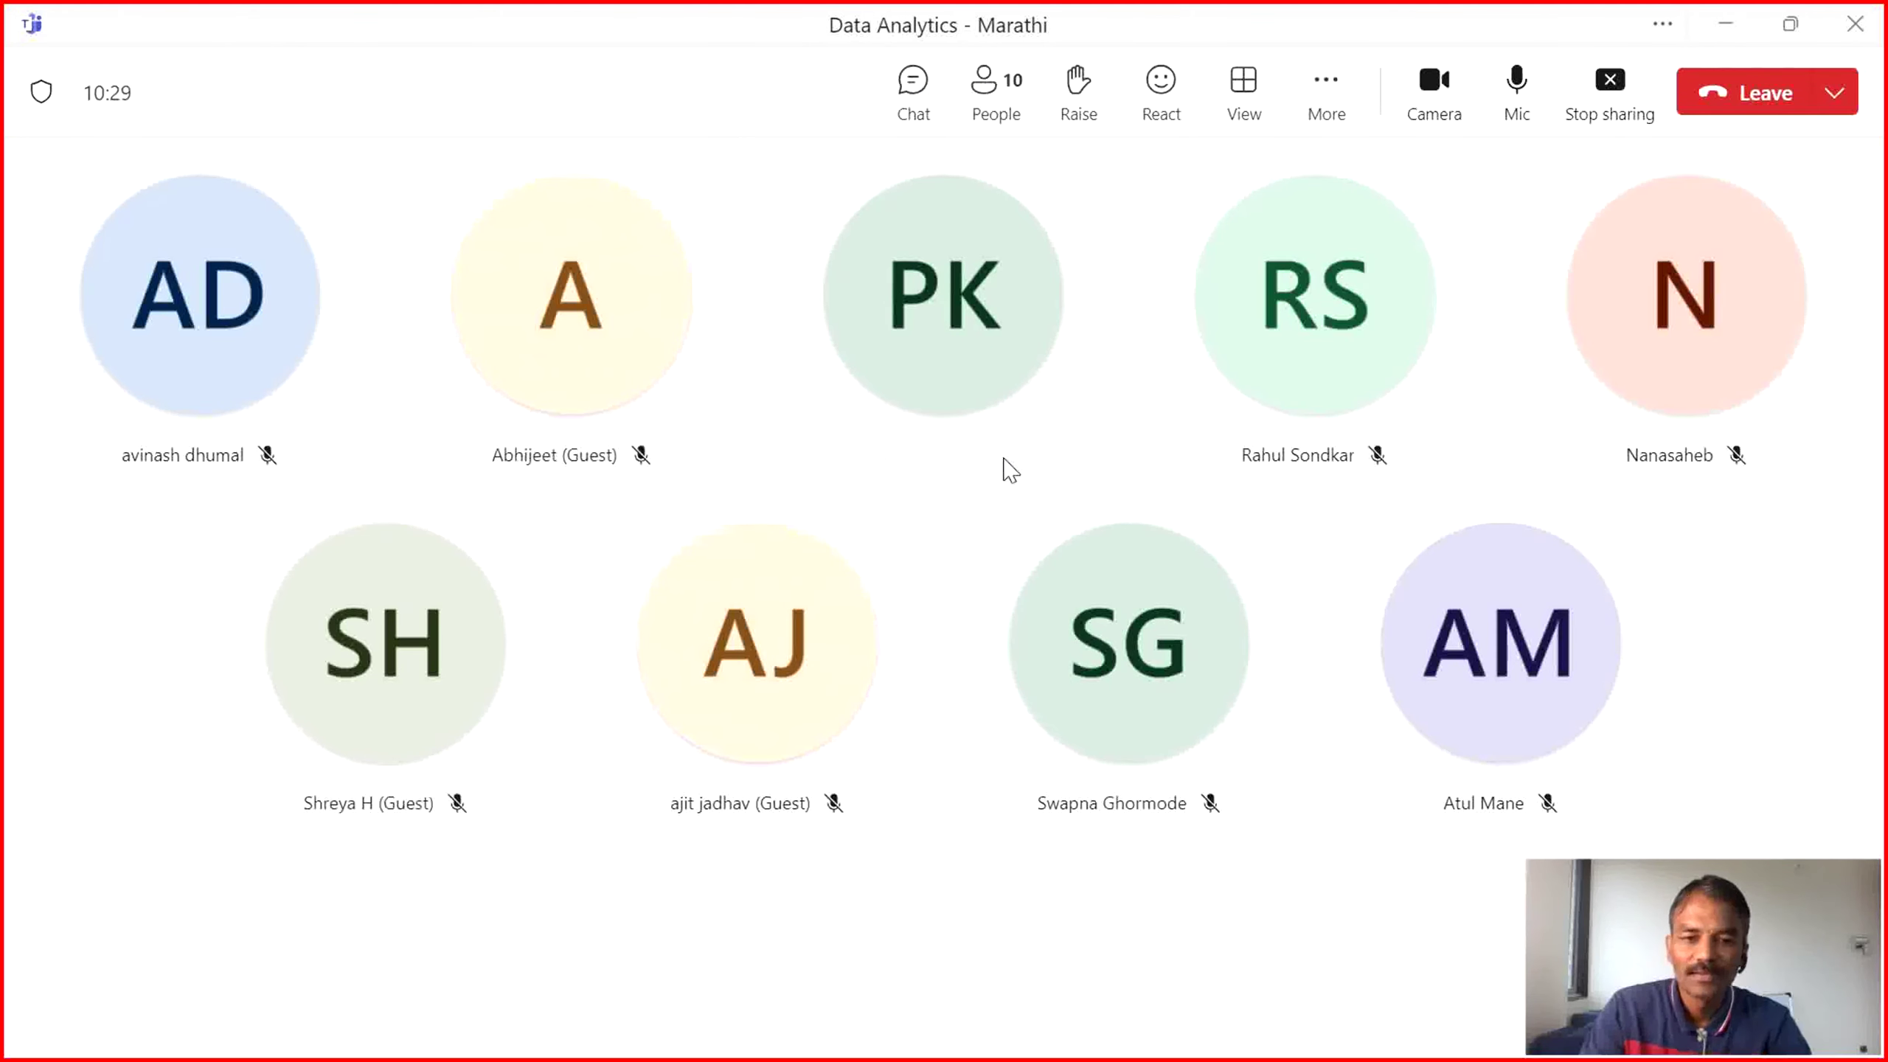
pyautogui.hotkey('alt', 'Tab')
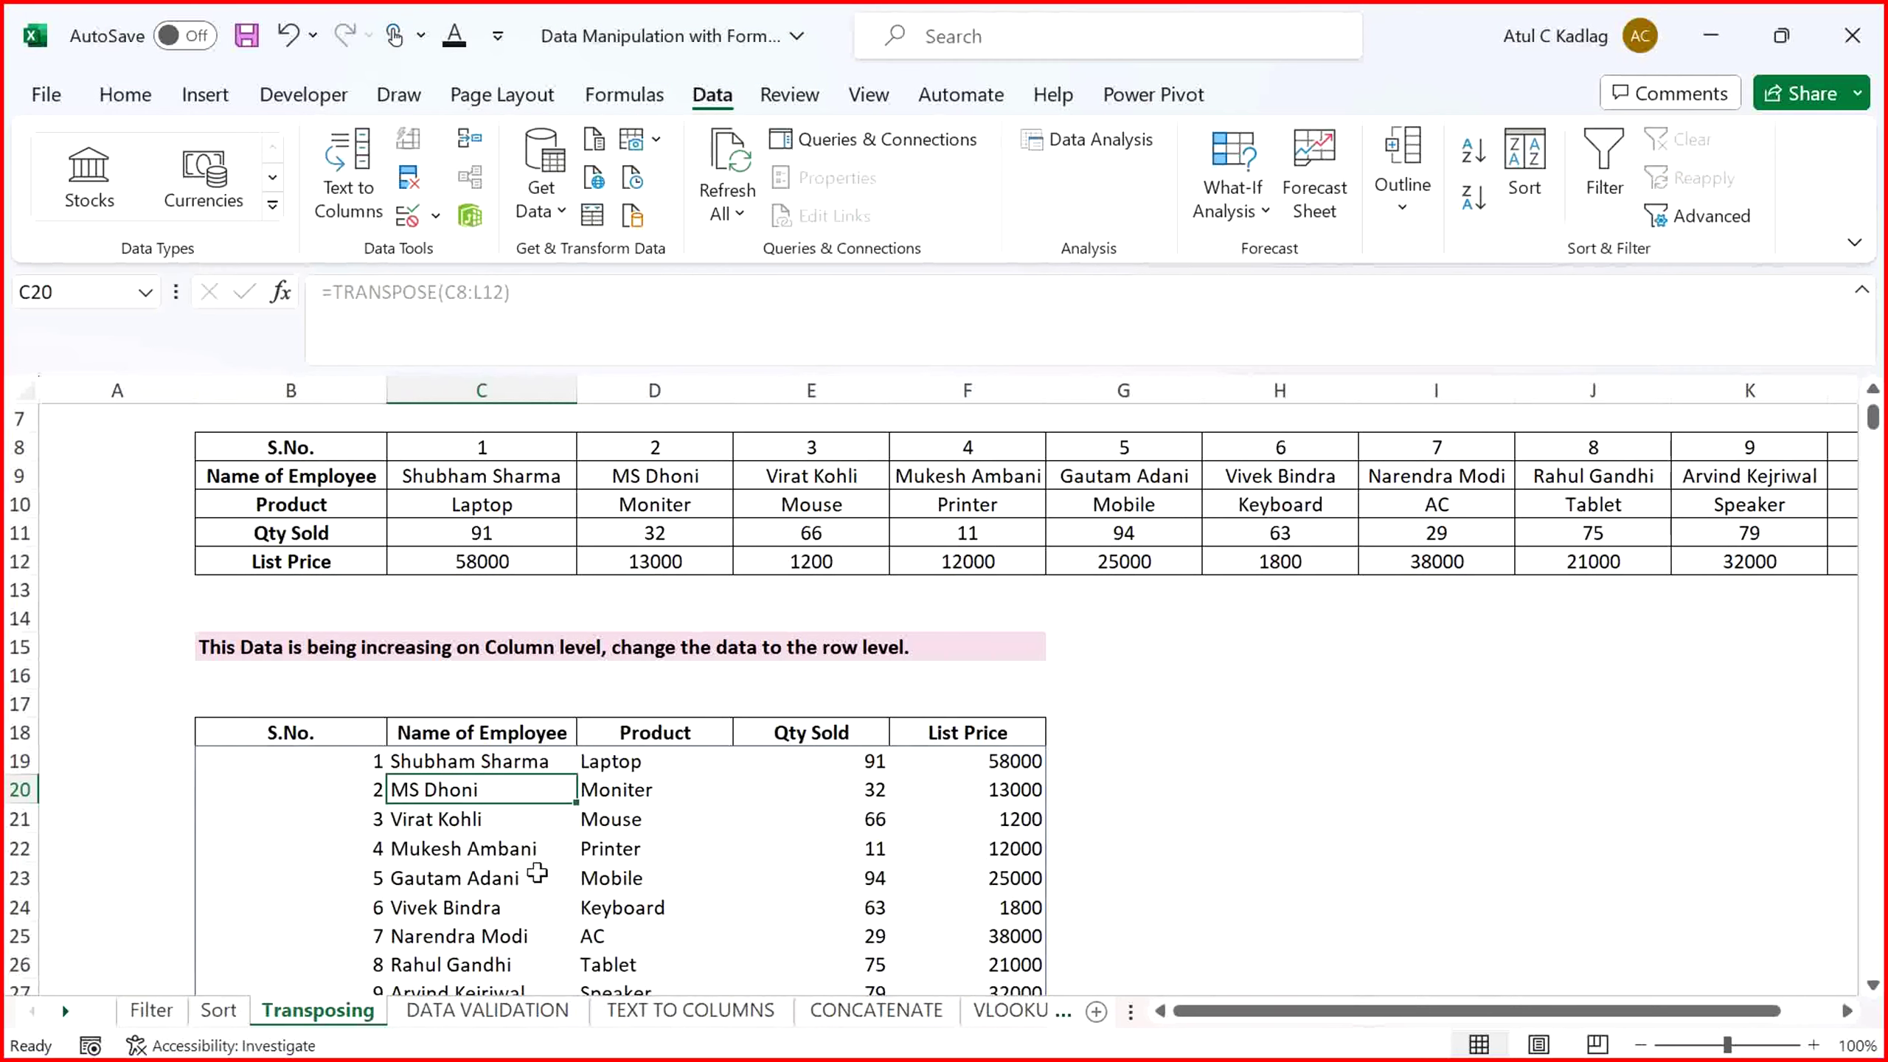
# Open the DATA VALIDATION sheet and review the Fill the Form area down to the name entry in E11
pyautogui.click(492, 1011)
pyautogui.click(506, 811)
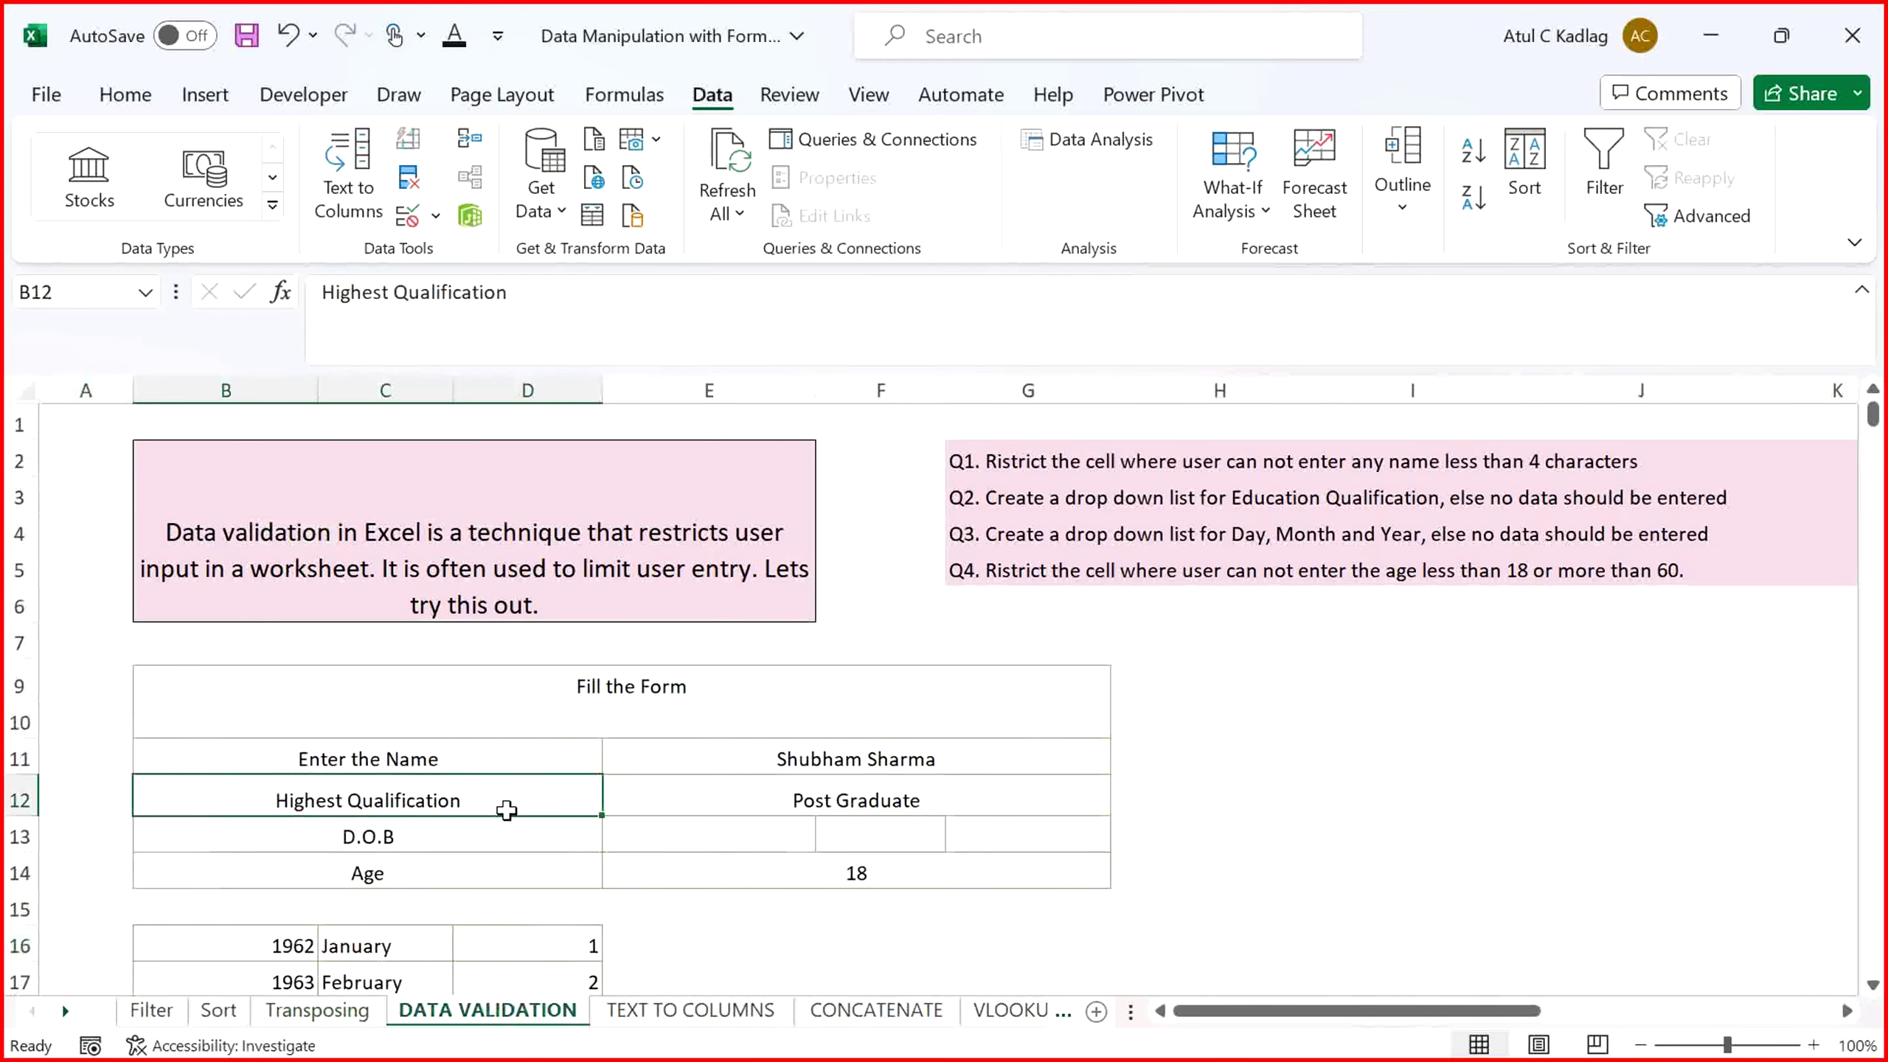
pyautogui.press('Up')
pyautogui.press('Up')
pyautogui.press('Up')
pyautogui.press('Up')
pyautogui.press('Up')
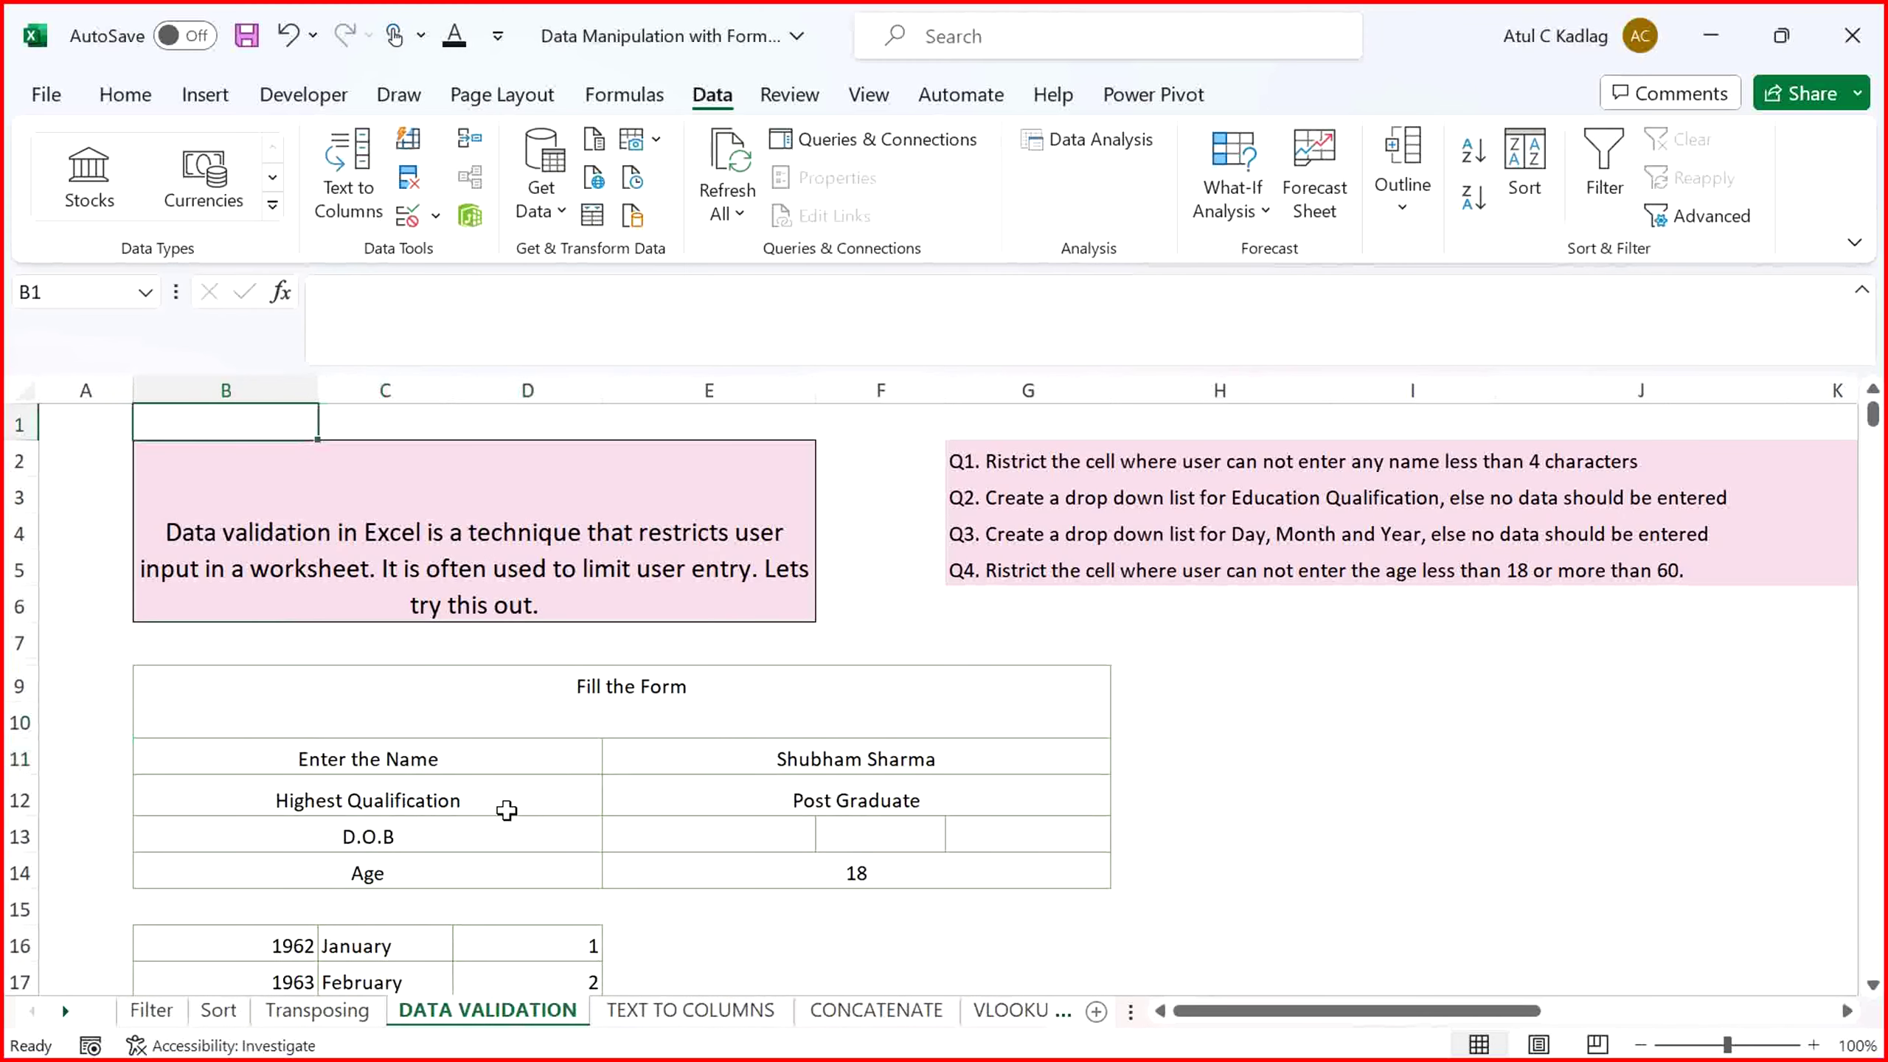
pyautogui.press('Down')
pyautogui.press('Down')
pyautogui.press('Down')
pyautogui.press('Down')
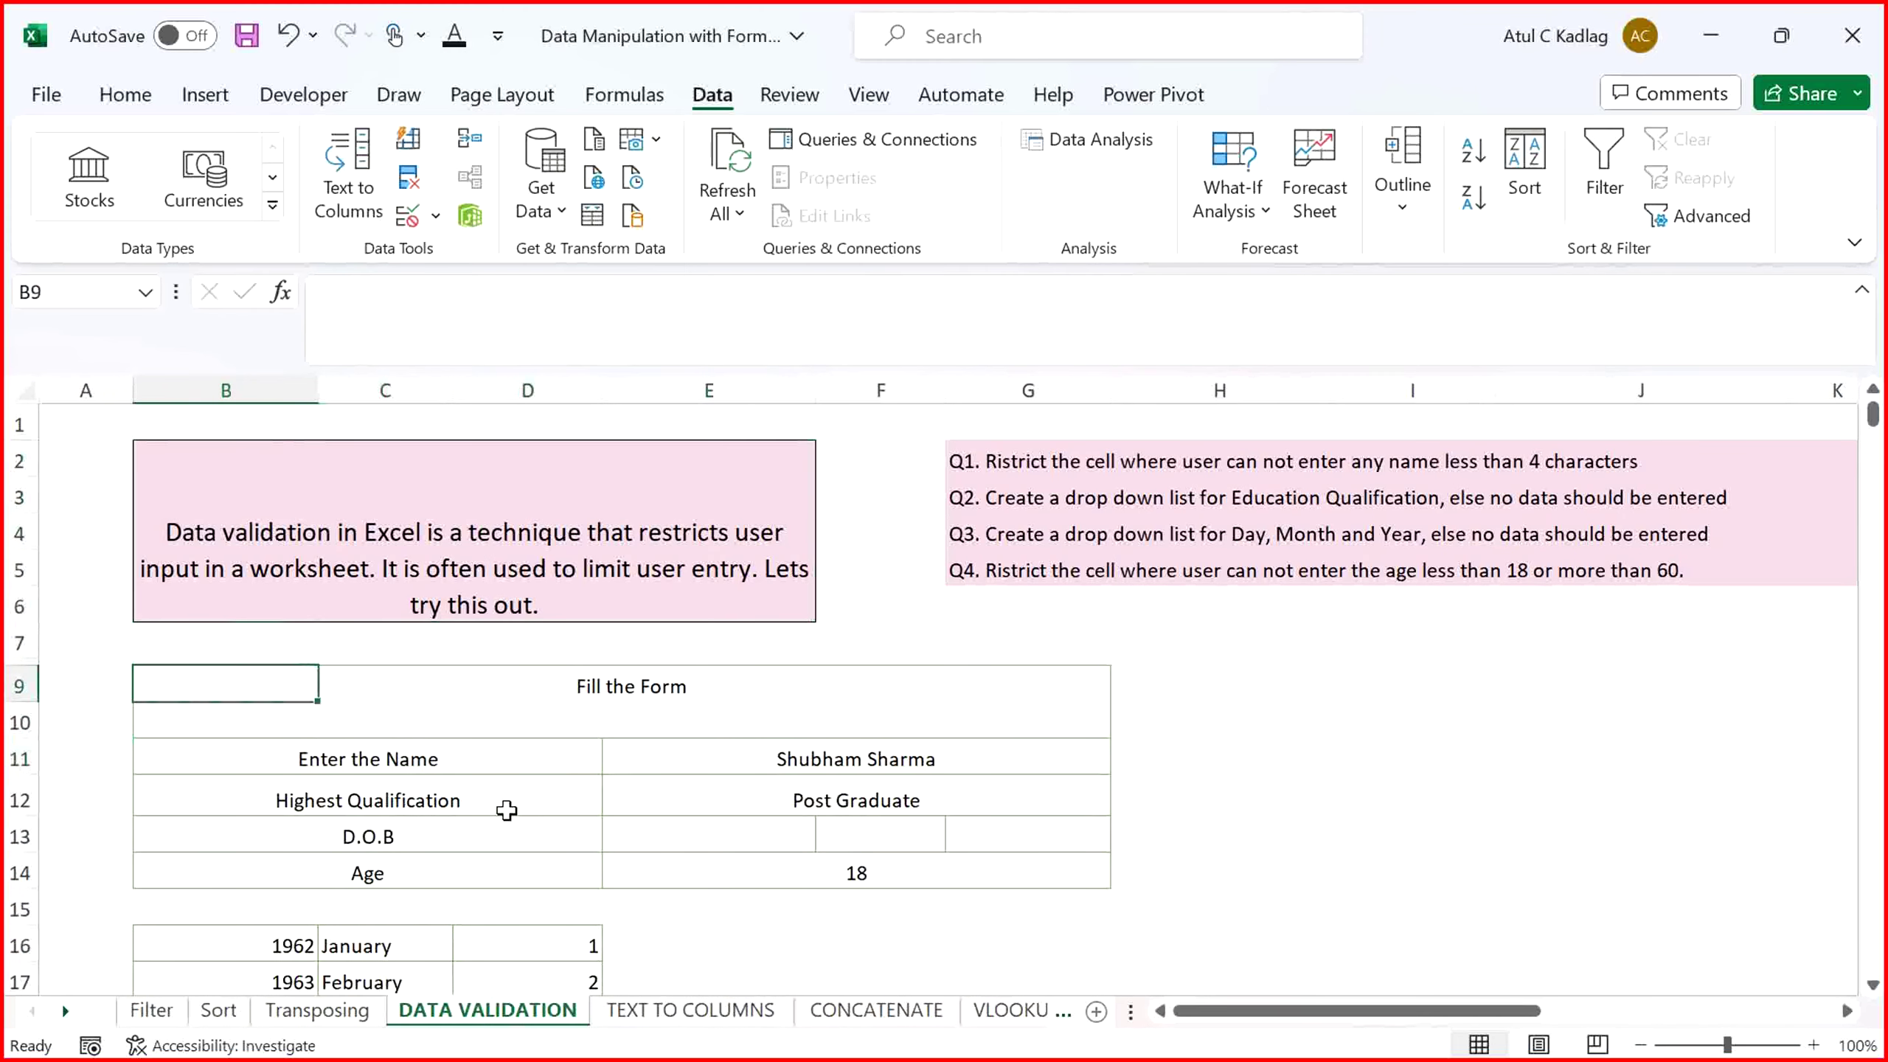
pyautogui.press('Right')
pyautogui.press('Right')
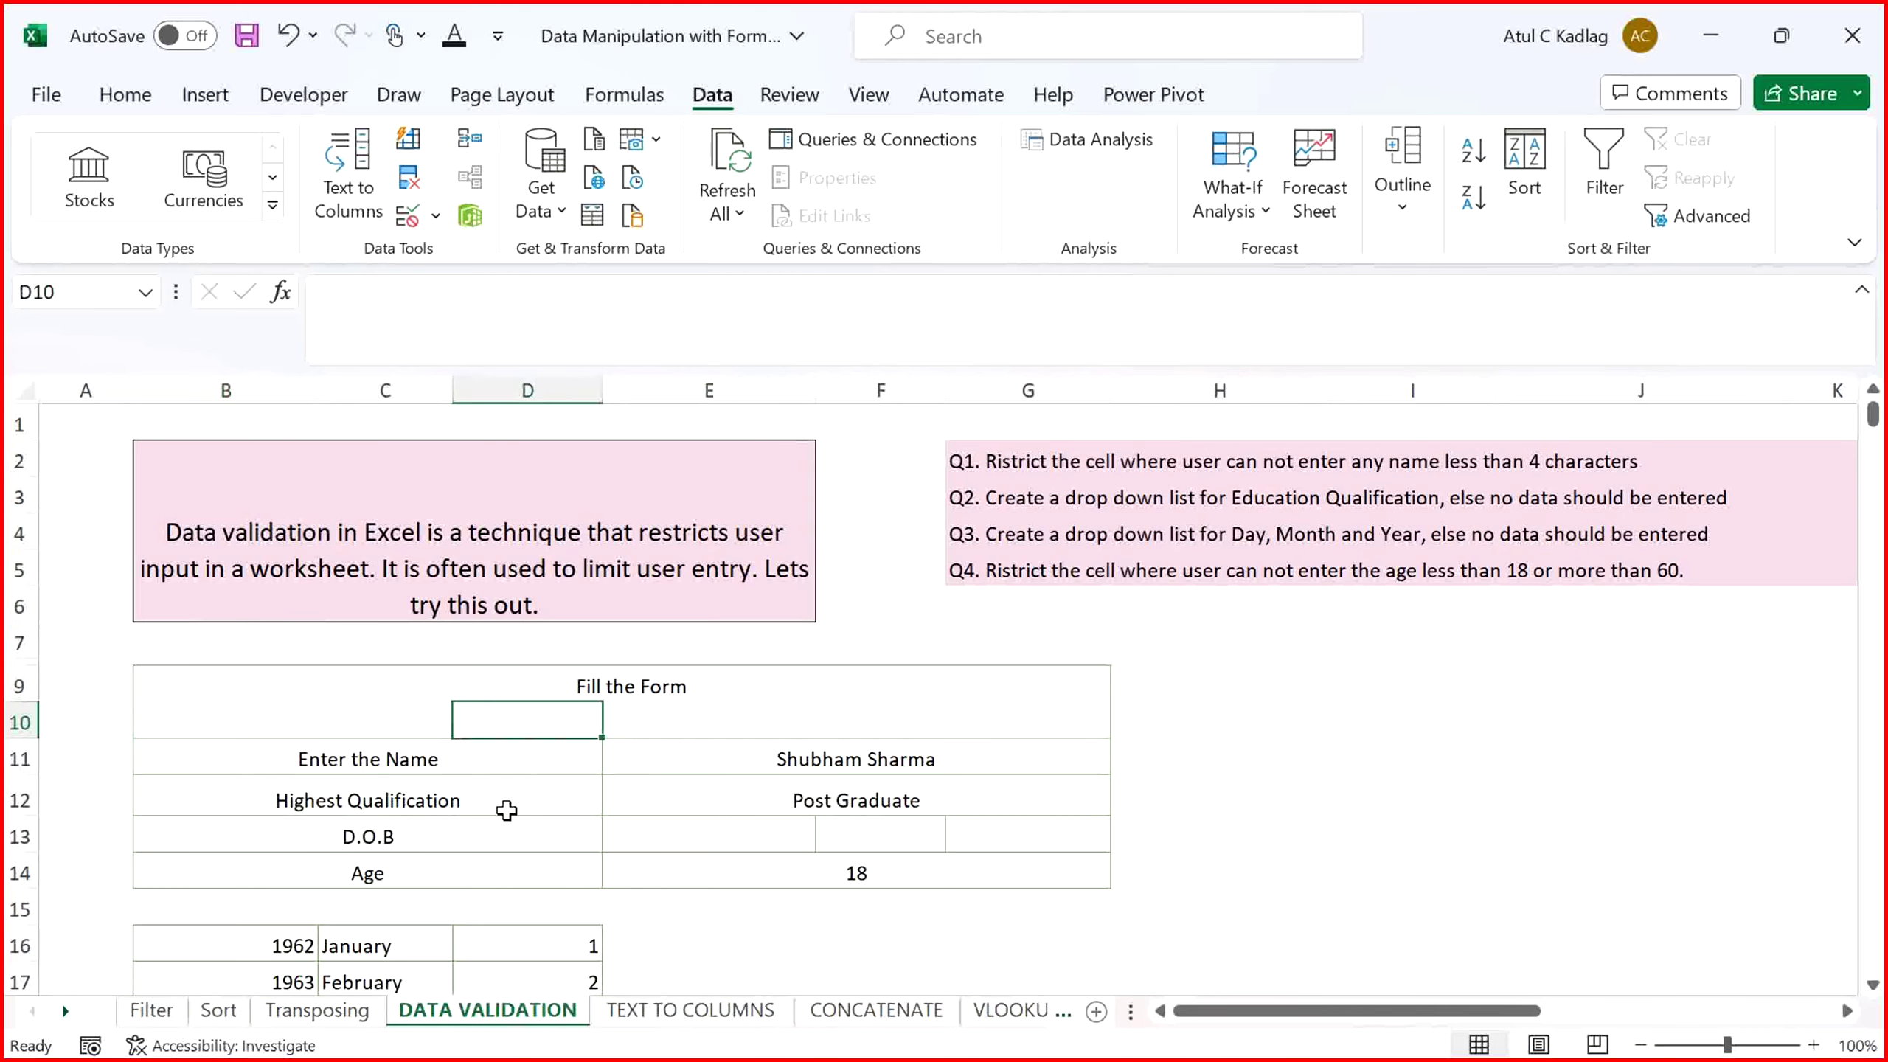
pyautogui.press('Right')
pyautogui.press('Down')
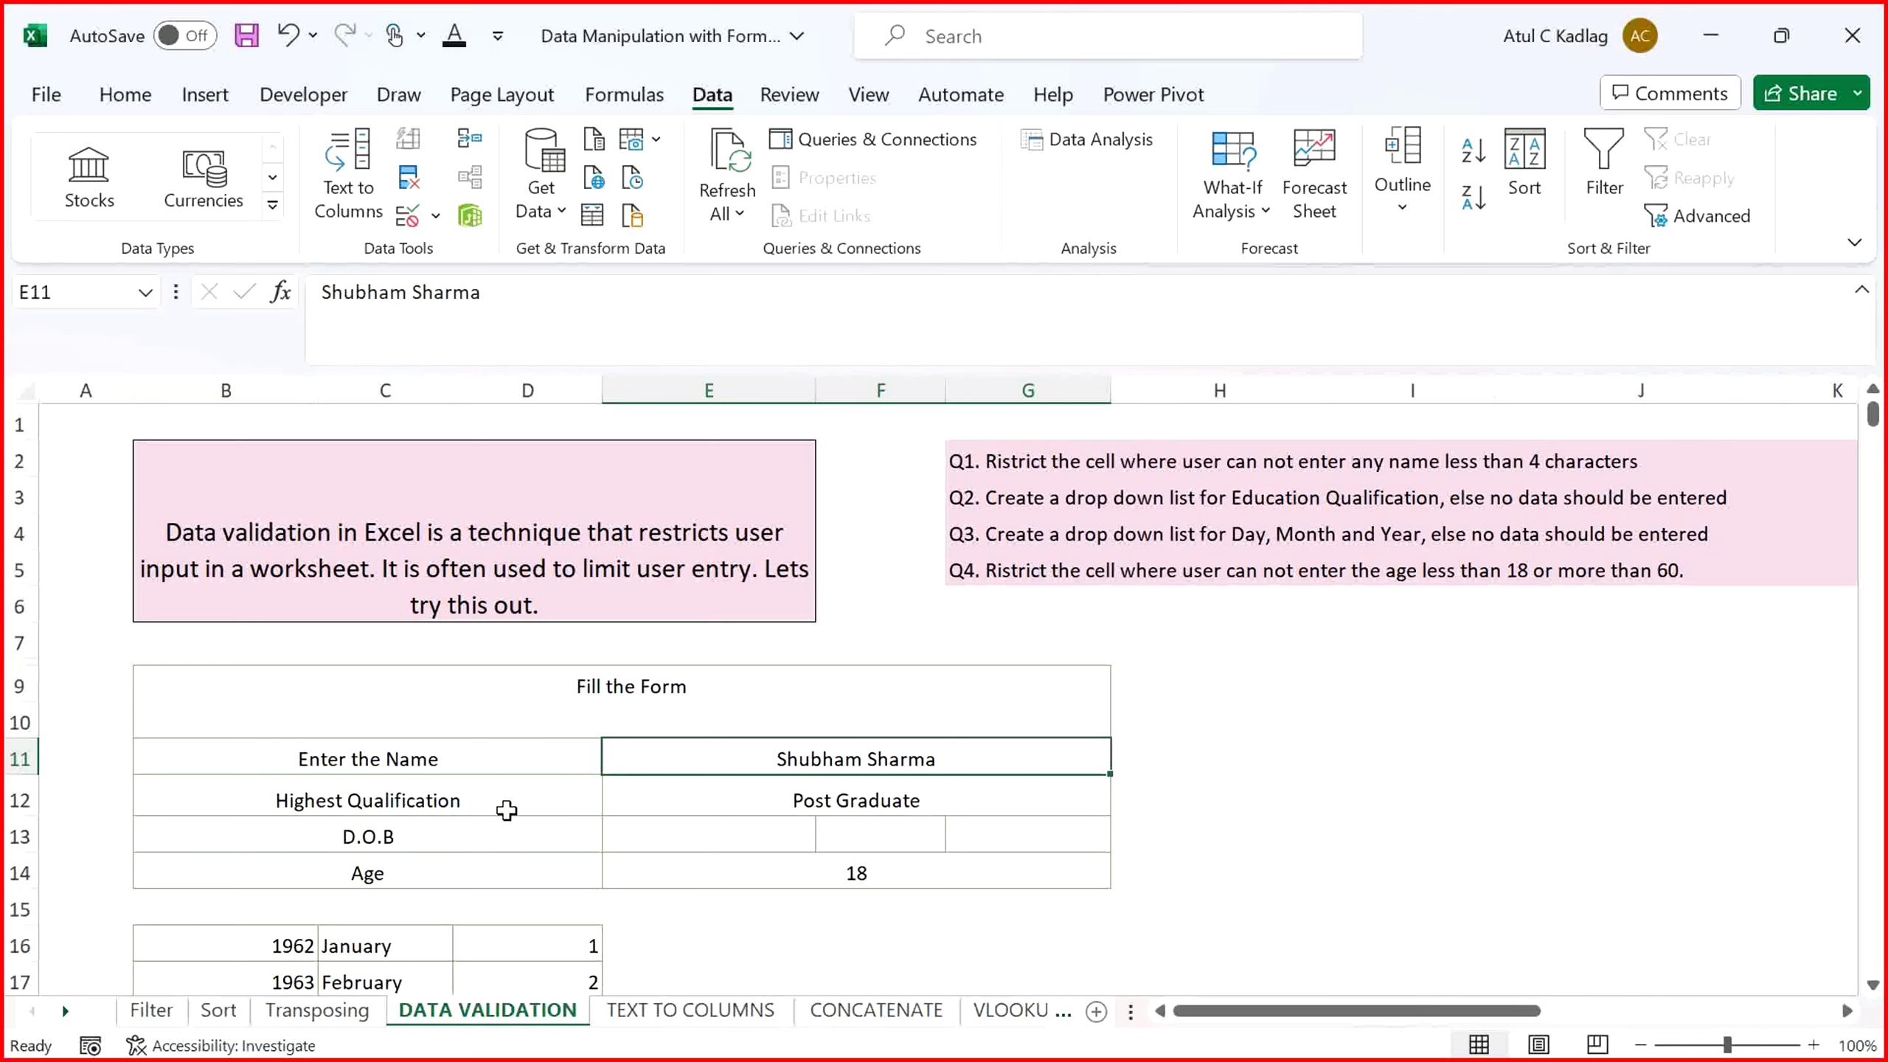
# Review the form's Highest Qualification and Age entries and the three D.O.B cells E13:G13
pyautogui.press('Down')
pyautogui.press('Down')
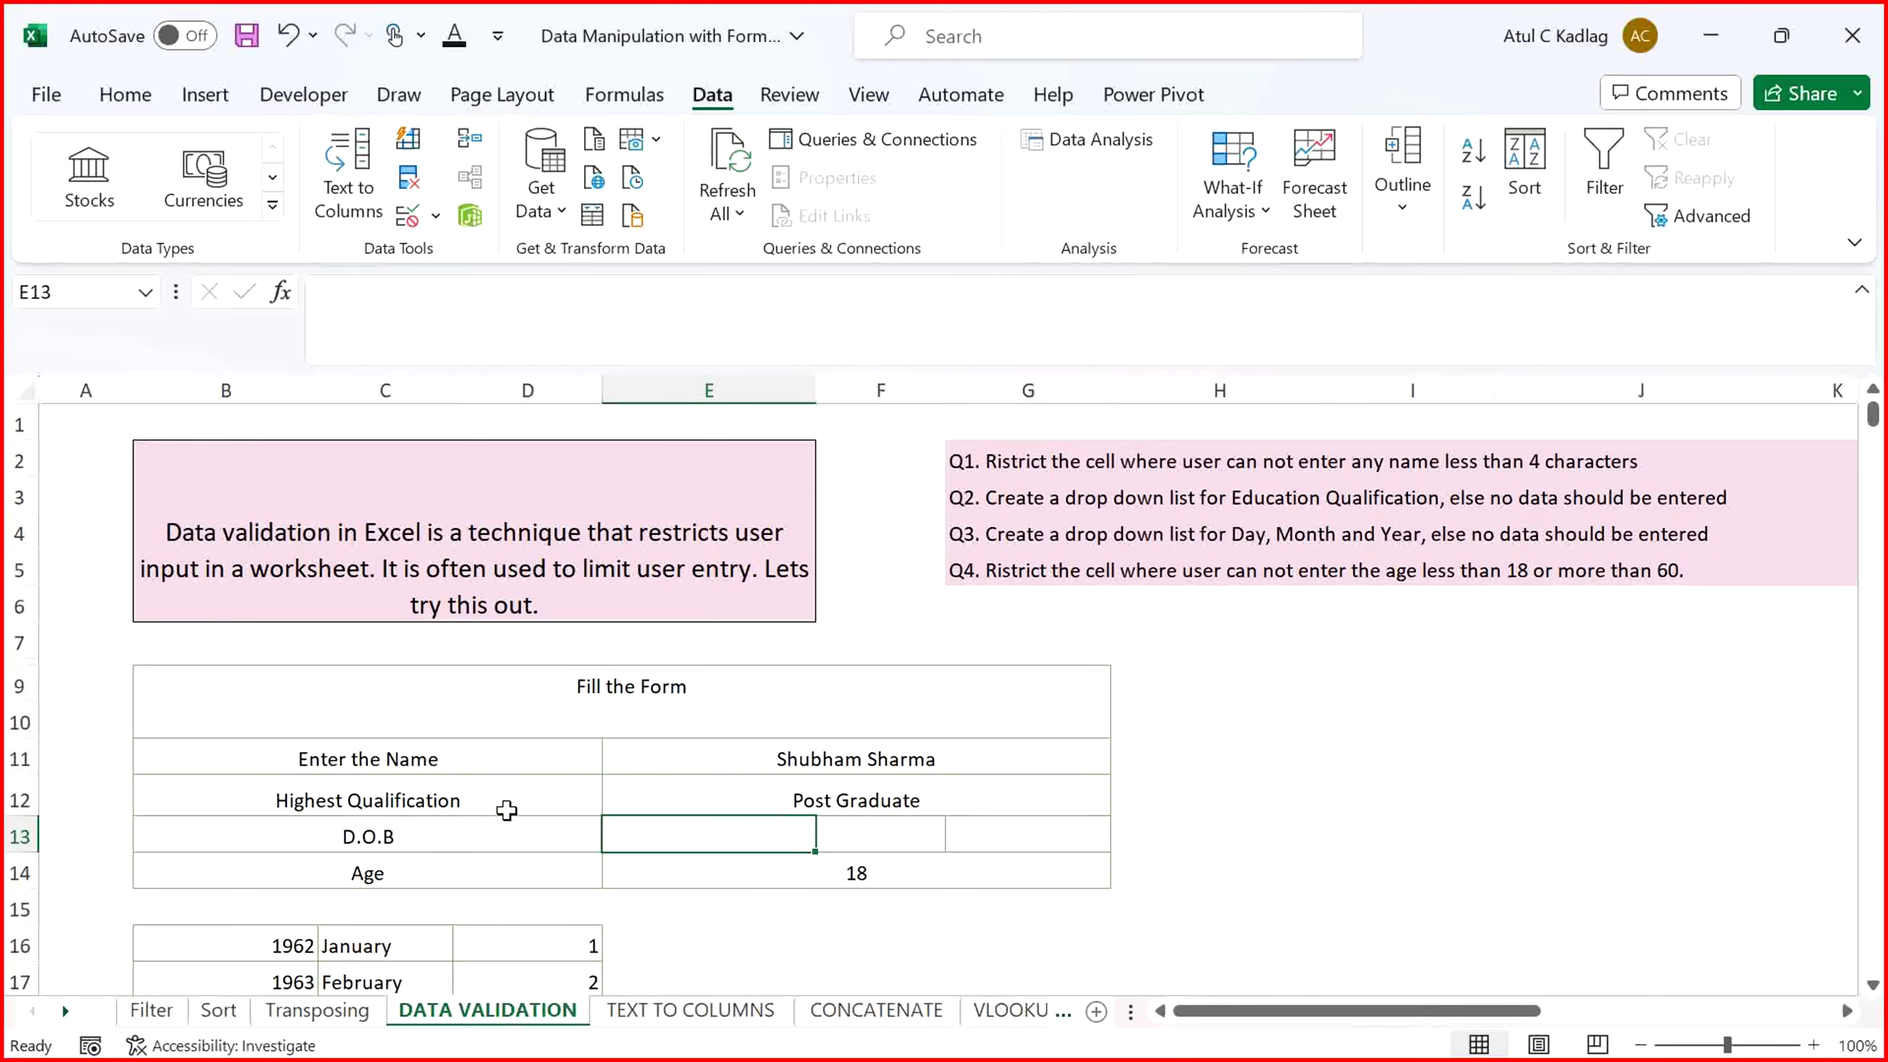
pyautogui.press('Down')
pyautogui.press('Up')
pyautogui.press('Right')
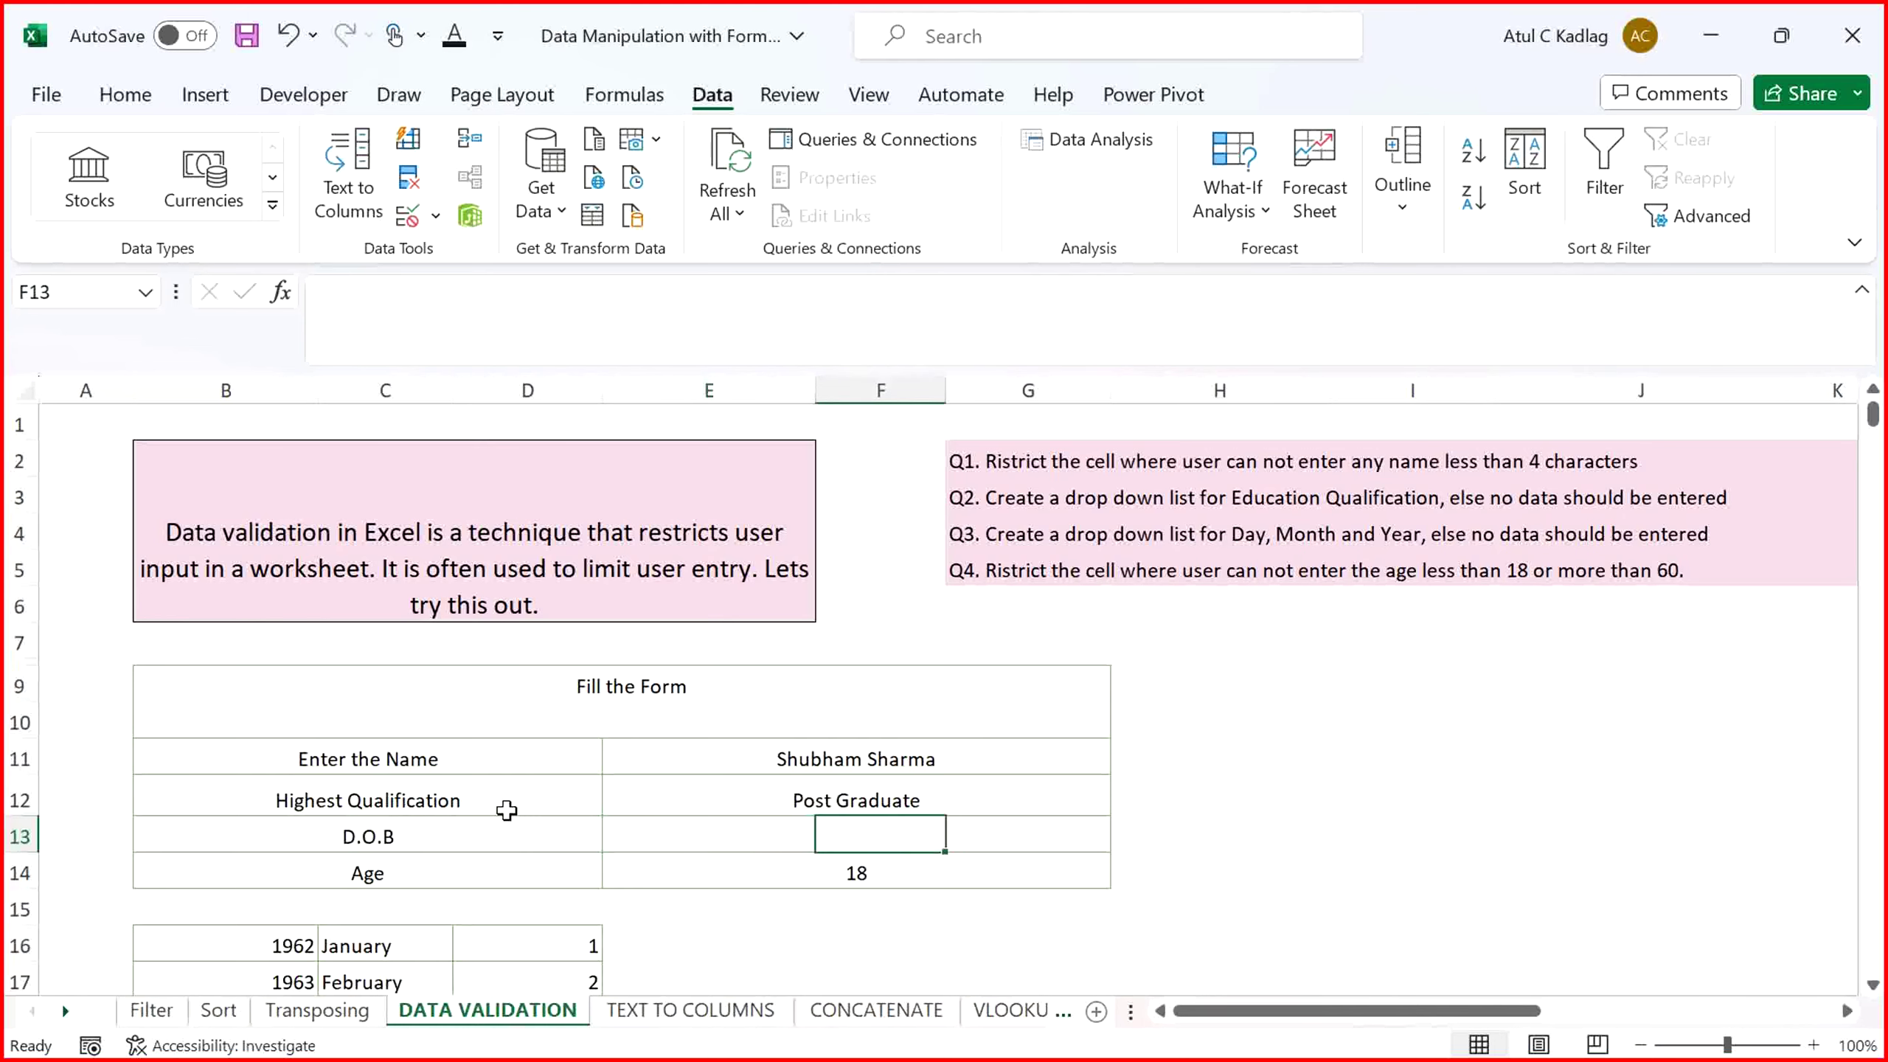
pyautogui.press('Right')
pyautogui.press('Left')
pyautogui.press('Right')
pyautogui.press('Left')
pyautogui.press('Left')
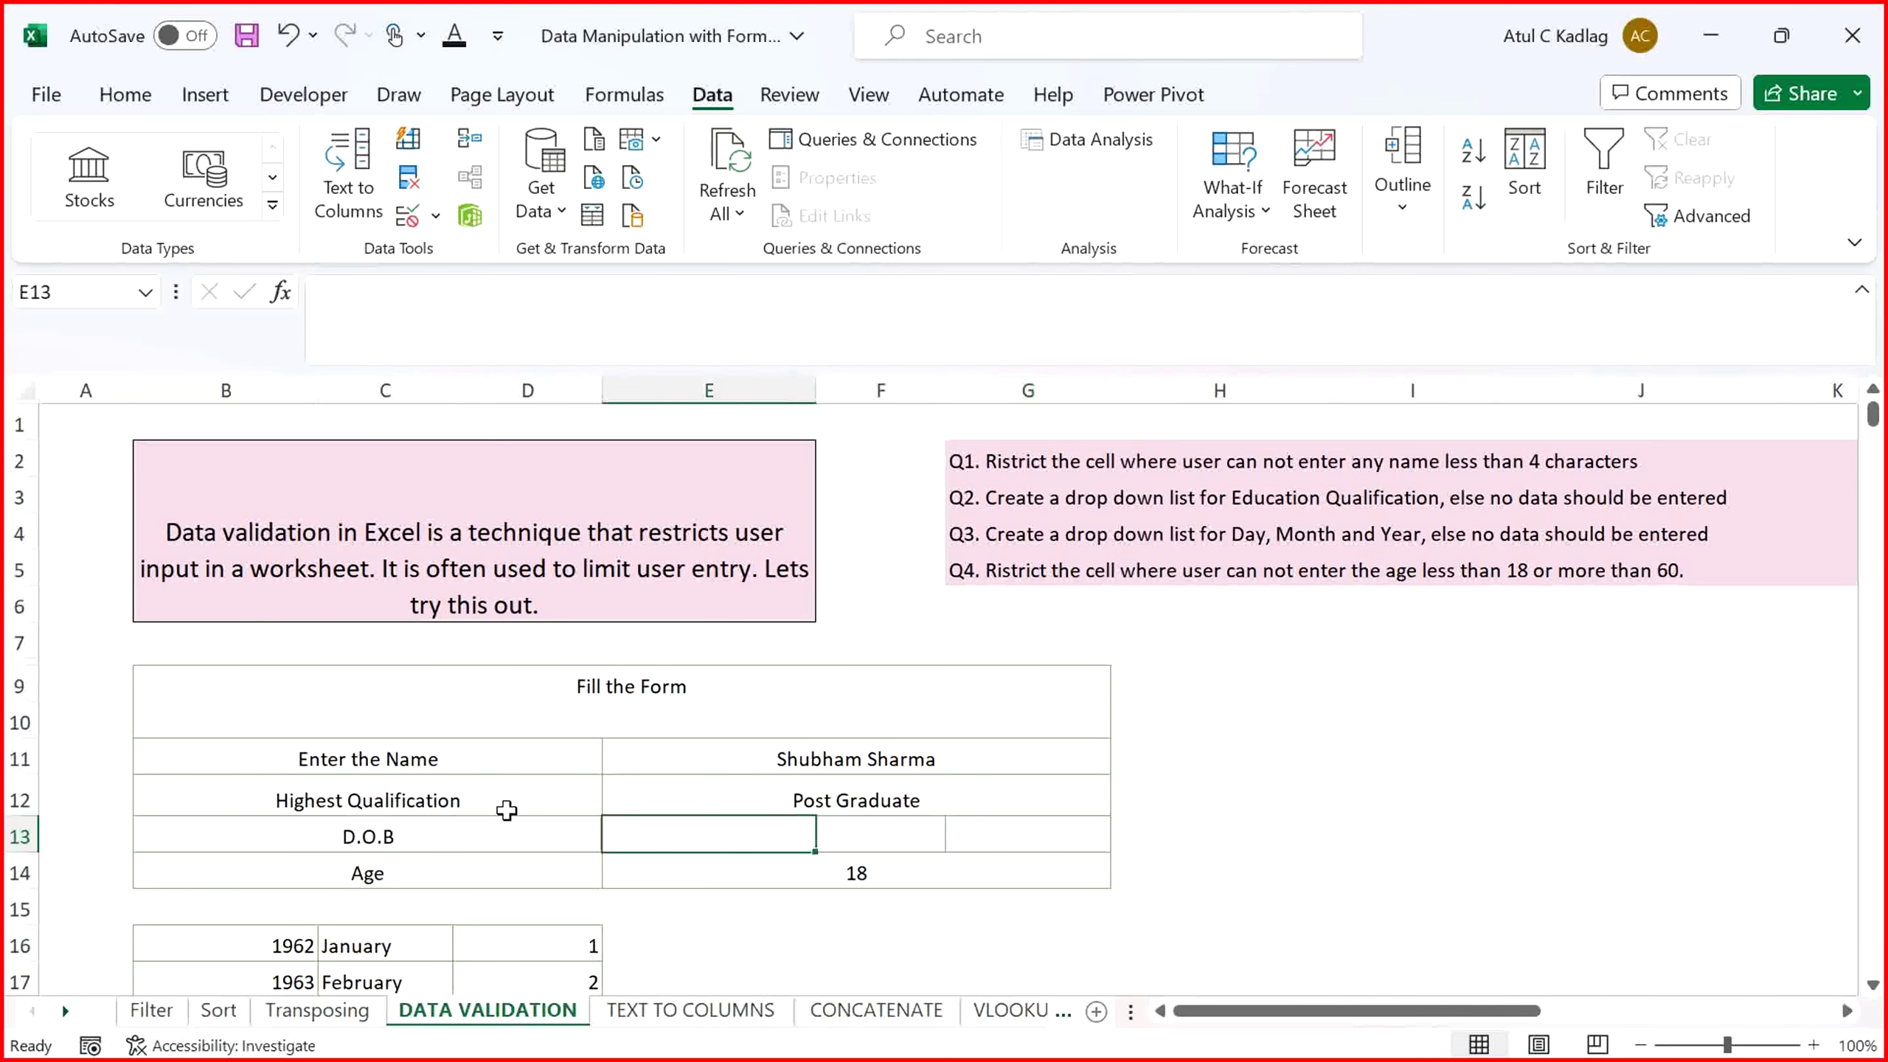
# Compare the D.O.B cells E13:G13 with the year, month and day lists starting in row 16
pyautogui.press('Down')
pyautogui.press('Down')
pyautogui.press('Down')
pyautogui.press('Down')
pyautogui.press('Up')
pyautogui.press('Up')
pyautogui.press('Up')
pyautogui.press('Up')
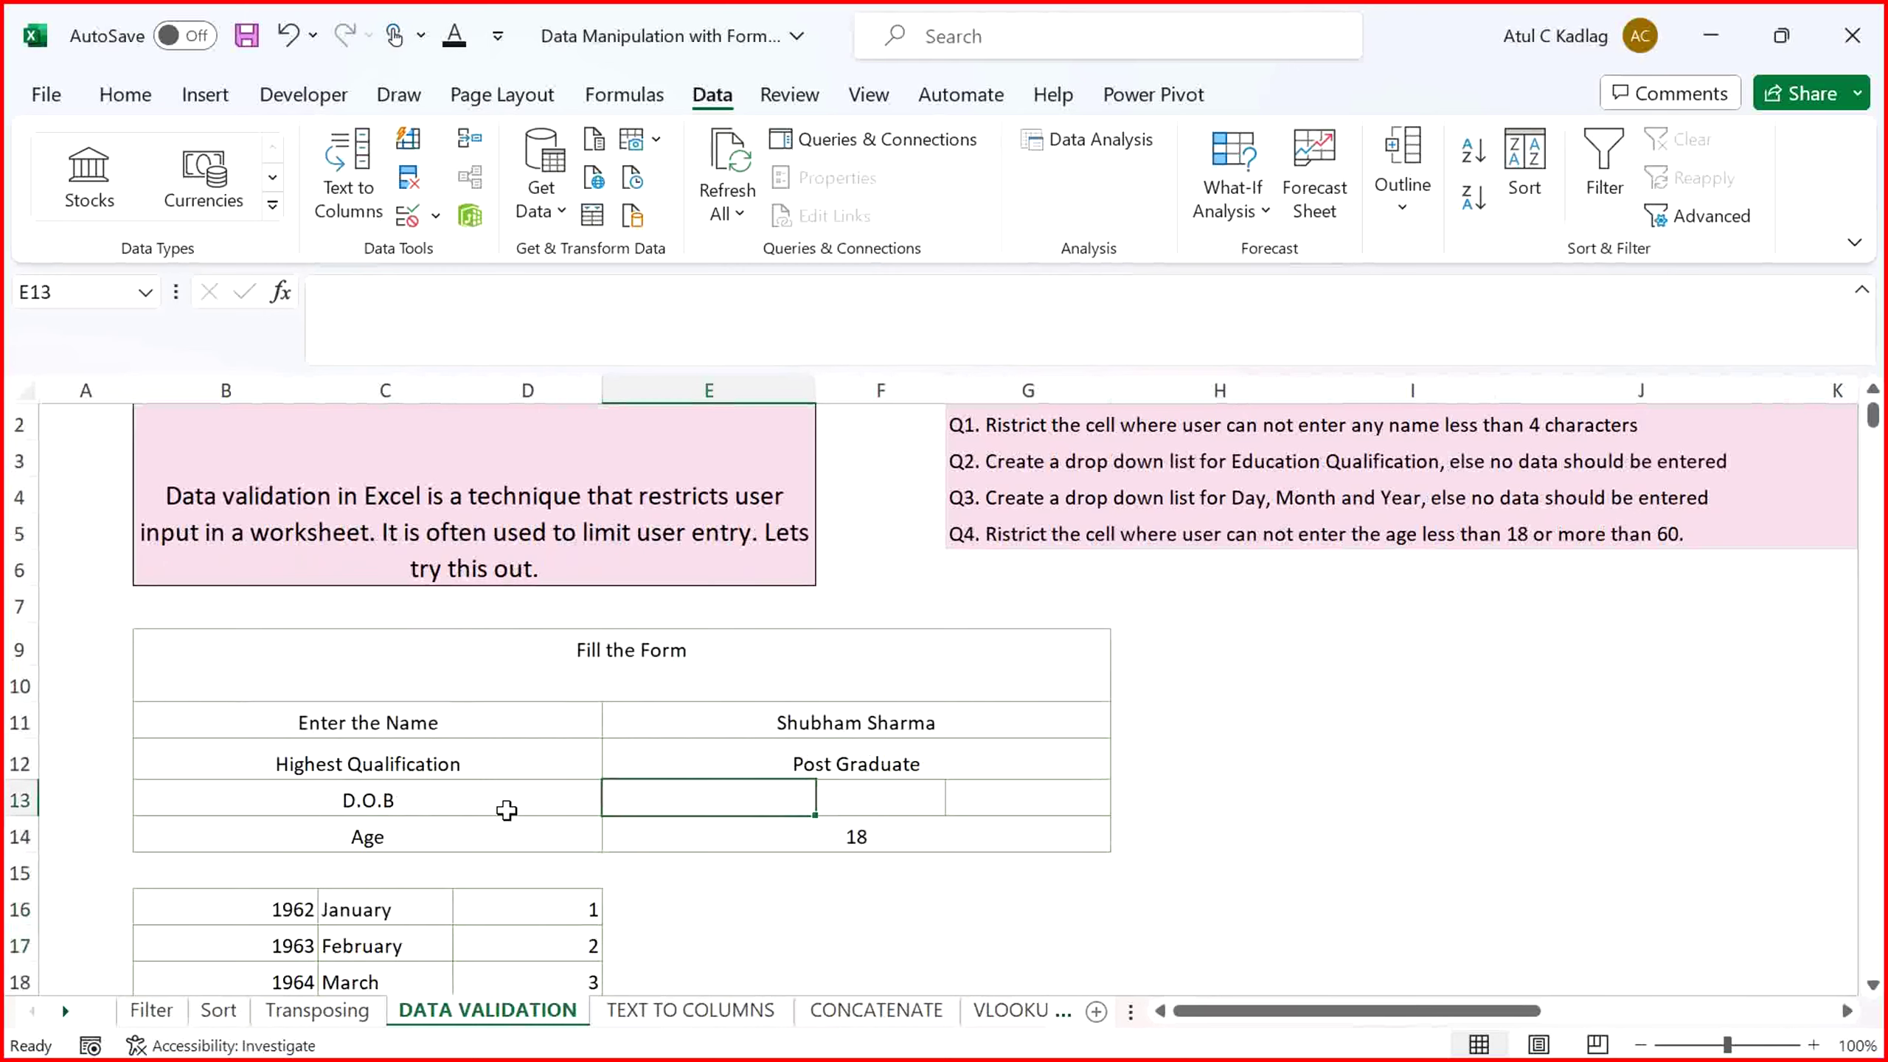
pyautogui.hotkey('shift', 'Right')
pyautogui.hotkey('shift', 'Right')
pyautogui.press('Down')
pyautogui.press('Down')
pyautogui.press('Down')
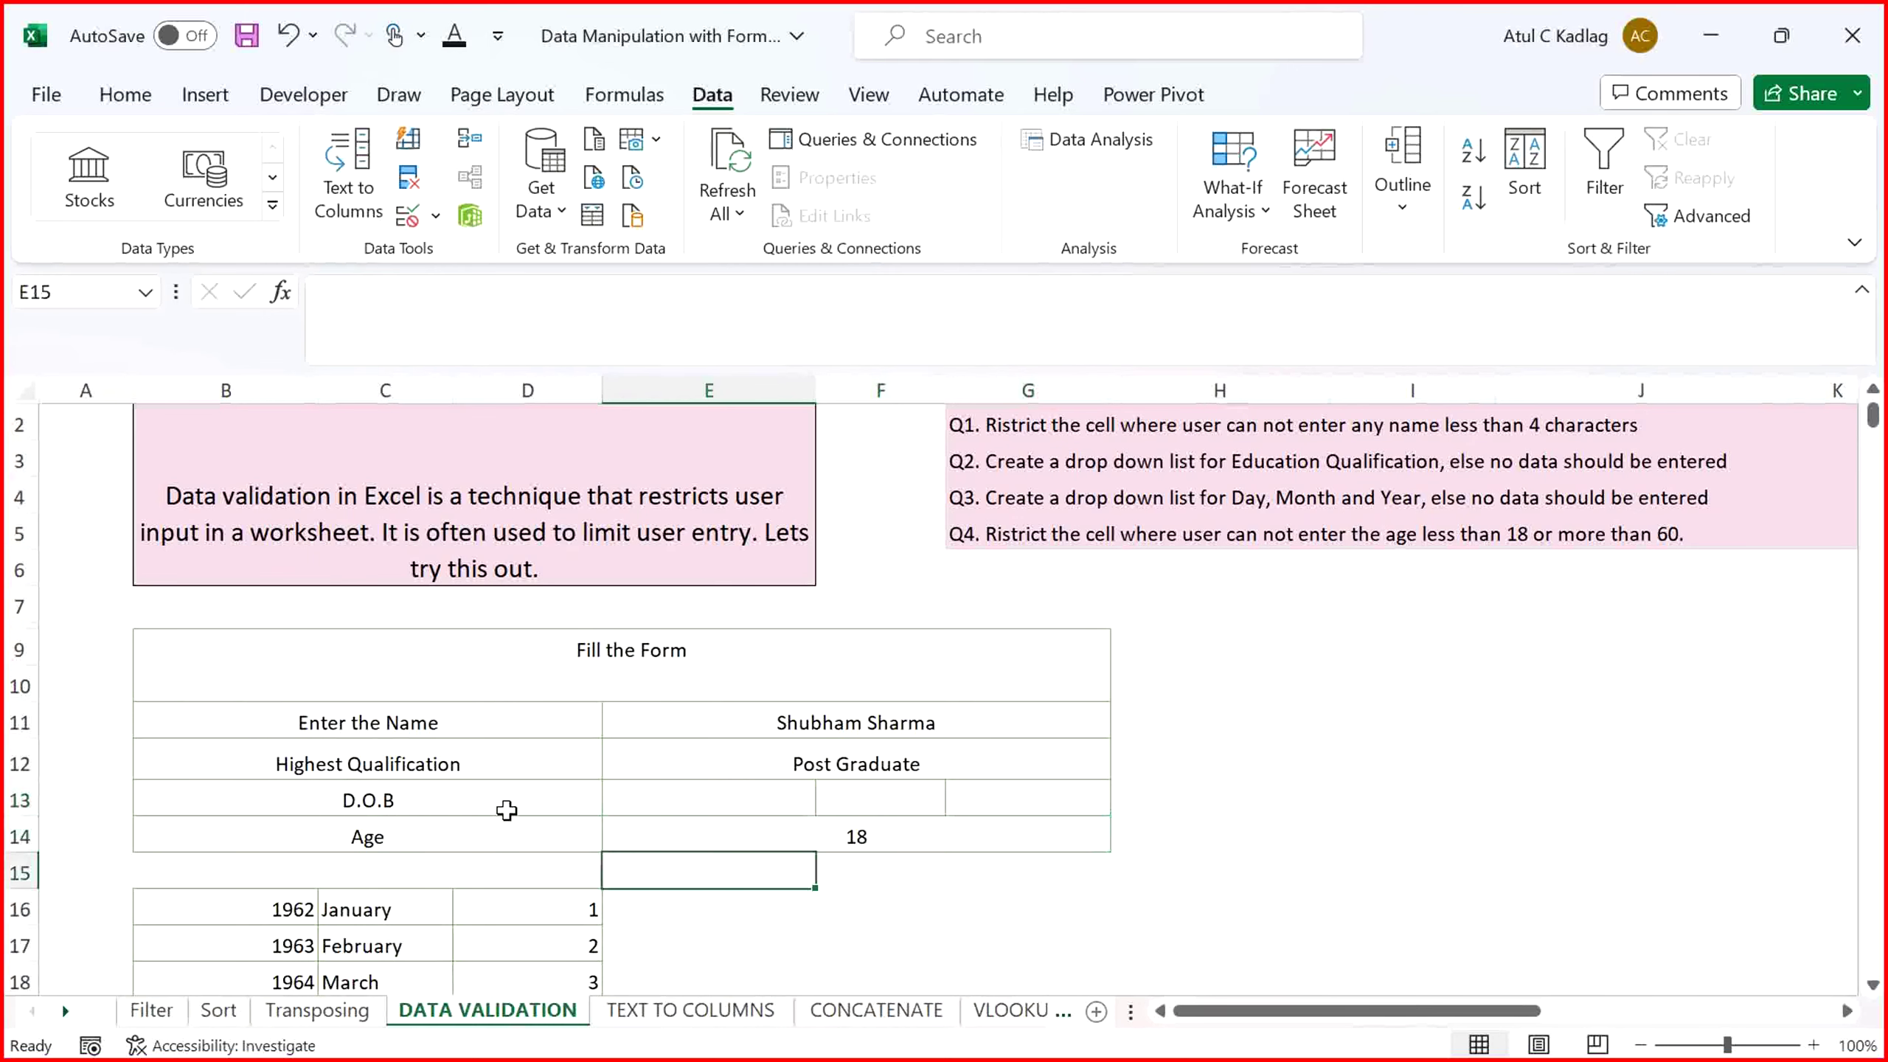
pyautogui.press('Down')
pyautogui.press('Down')
pyautogui.press('Up')
pyautogui.press('Up')
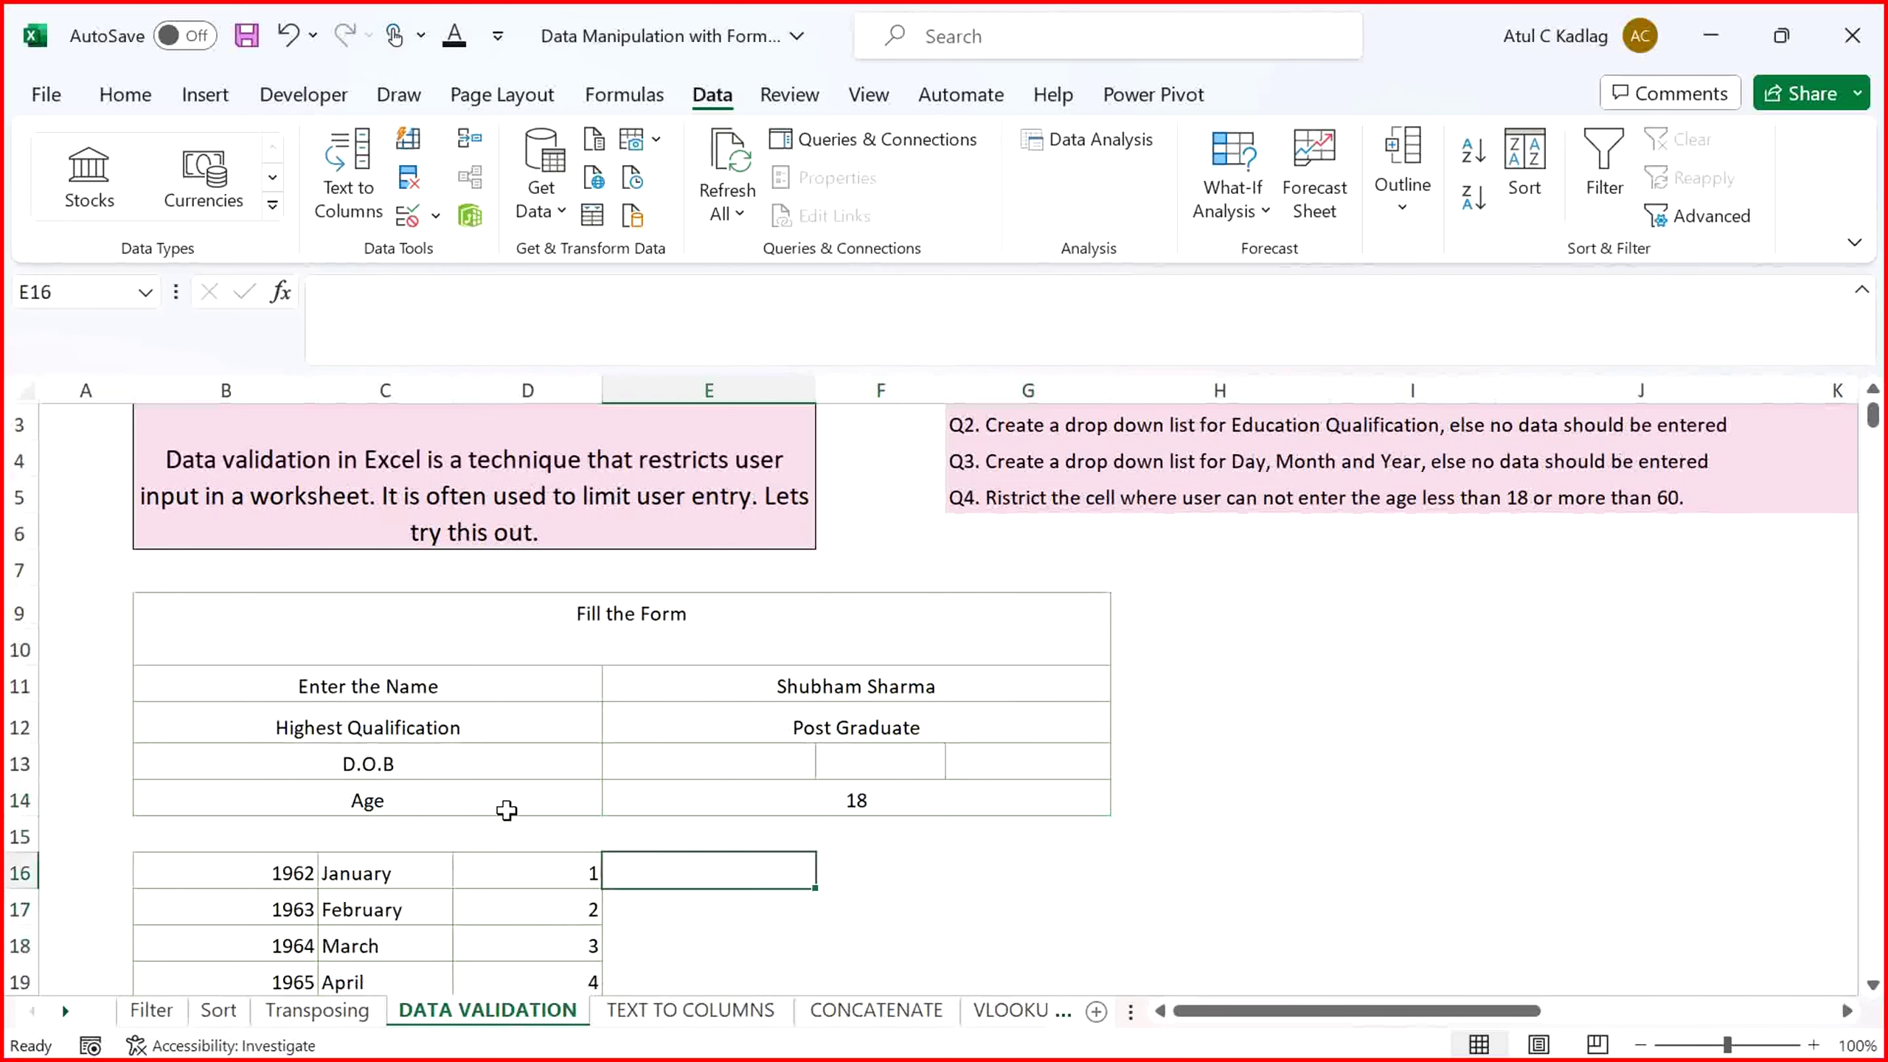
pyautogui.press('Right')
pyautogui.press('Down')
pyautogui.press('Up')
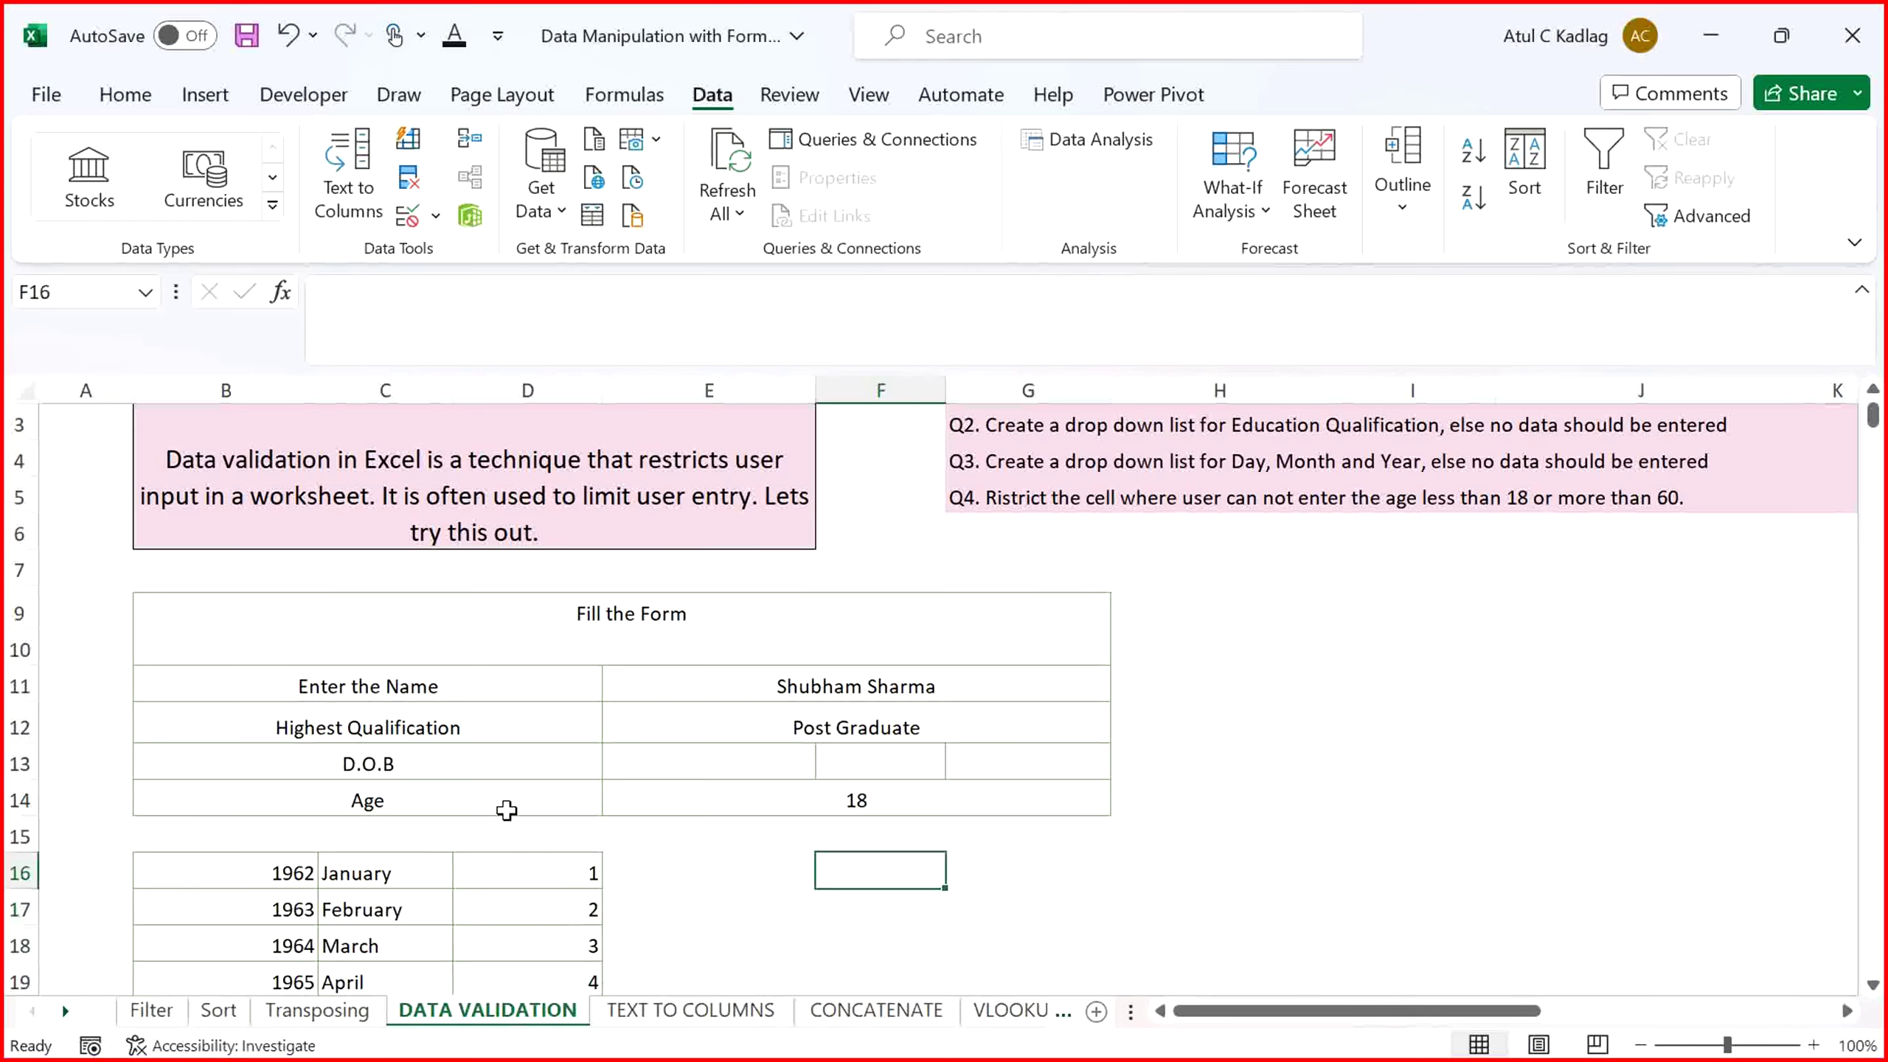
# Read questions Q1 to Q4 on the name length, qualification, date and age restrictions
pyautogui.click(1079, 455)
pyautogui.press('Up')
pyautogui.press('Up')
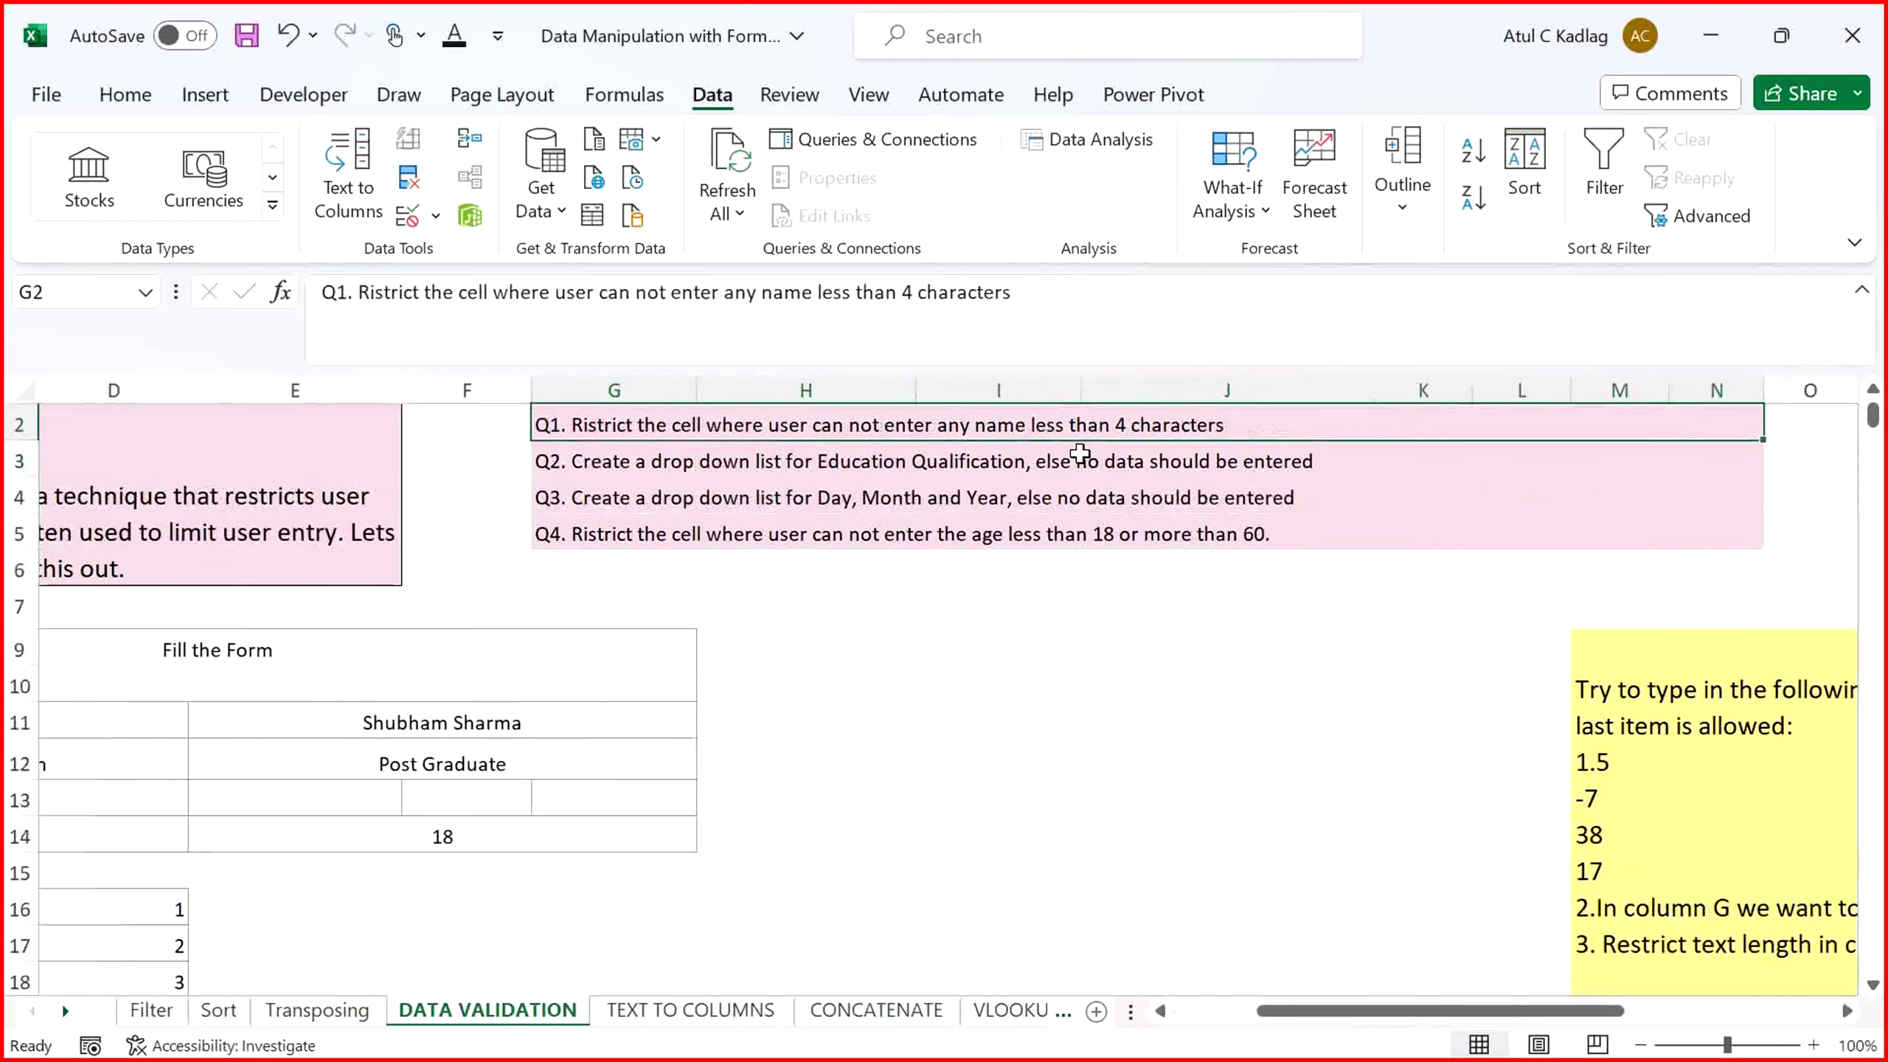
pyautogui.press('Up')
pyautogui.press('Down')
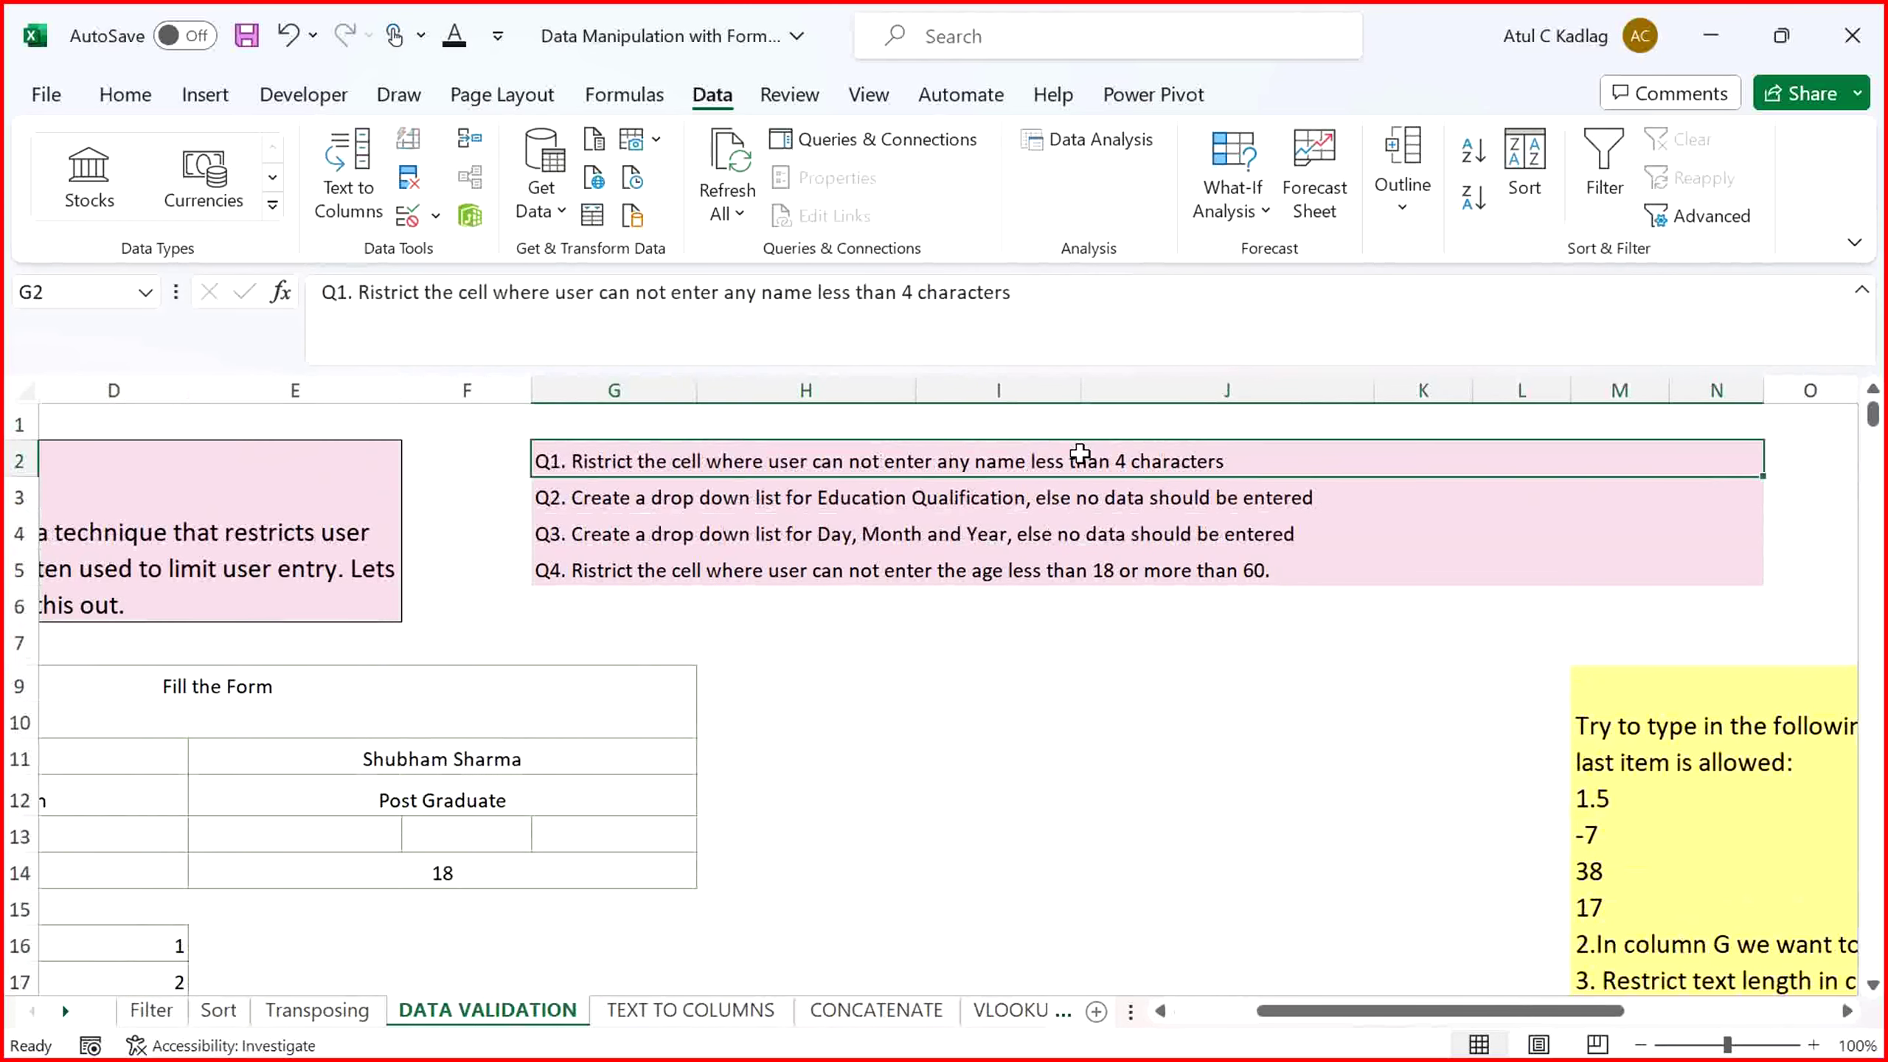
pyautogui.press('Down')
pyautogui.press('Up')
pyautogui.press('Down')
pyautogui.press('Down')
pyautogui.press('Down')
pyautogui.press('Down')
pyautogui.press('Down')
pyautogui.press('Down')
pyautogui.press('Down')
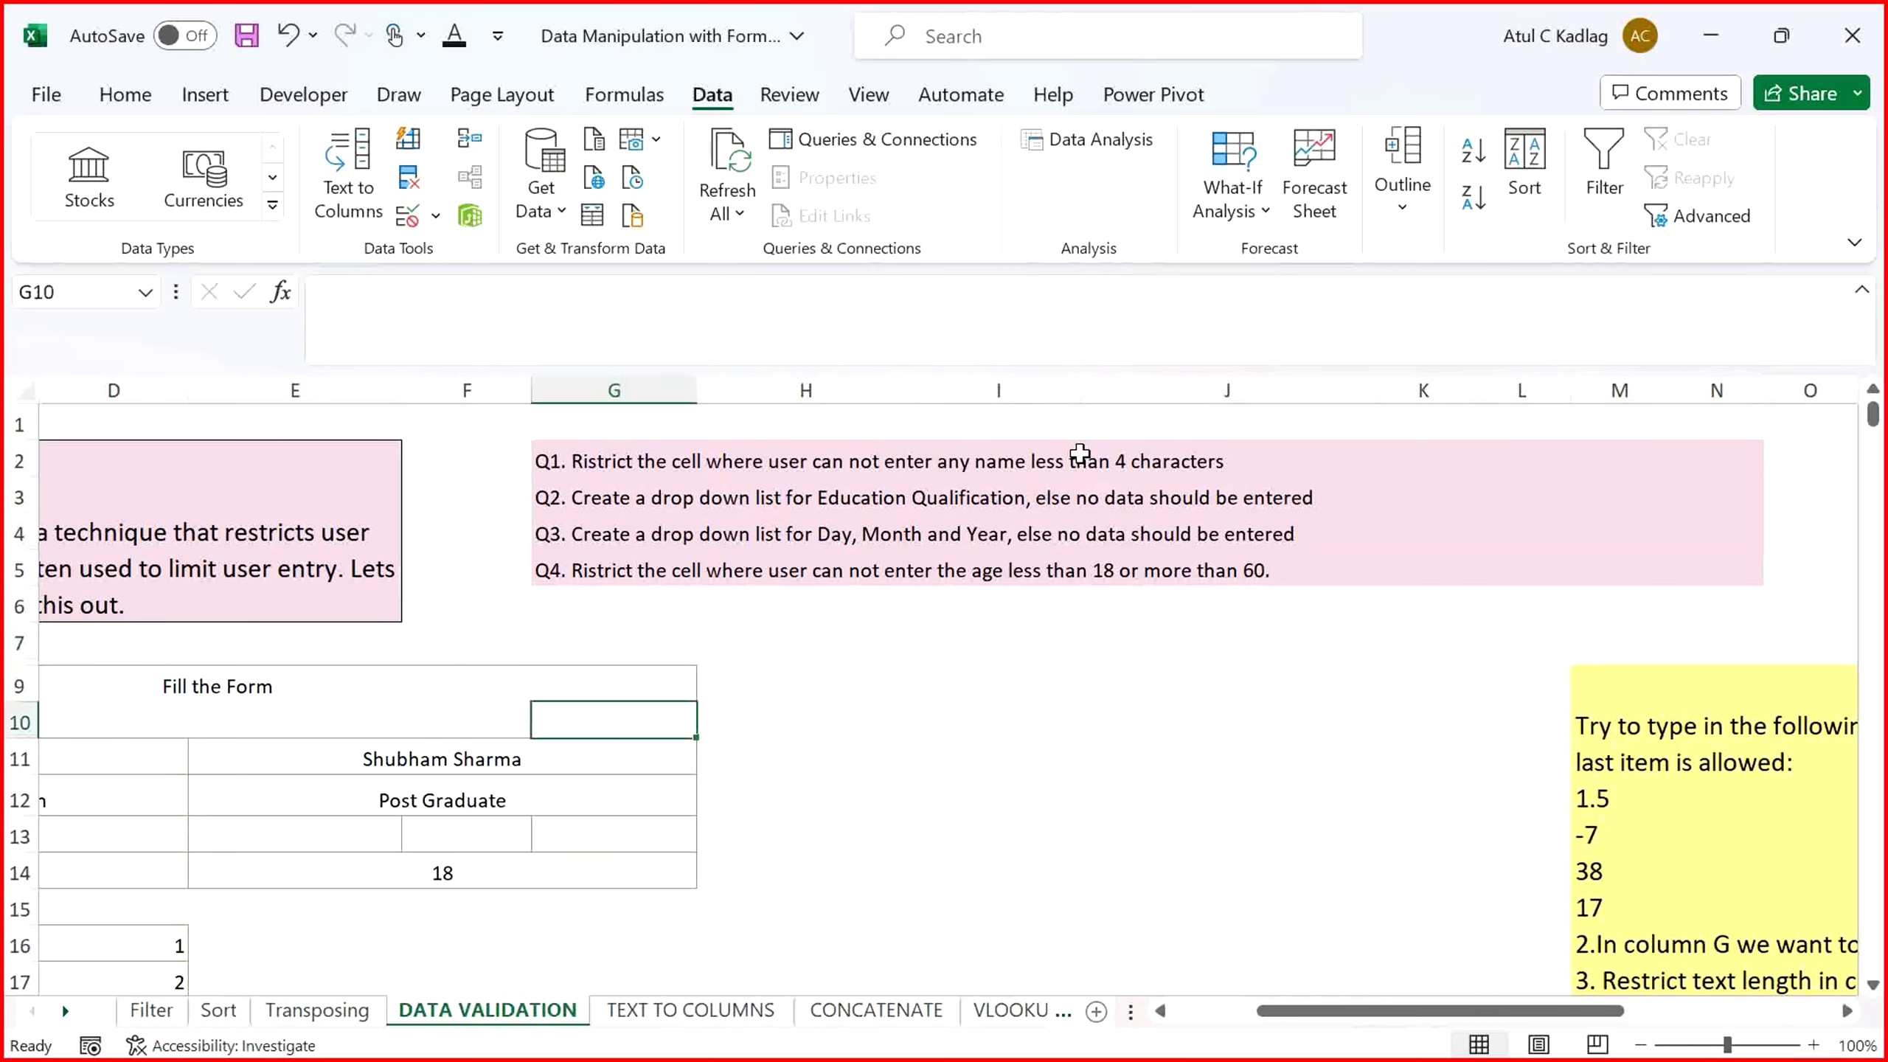
# Check the form's Age row and the day list starting in D16 beneath the form
pyautogui.press('Left')
pyautogui.press('Down')
pyautogui.press('Down')
pyautogui.press('Down')
pyautogui.press('Down')
pyautogui.press('Left')
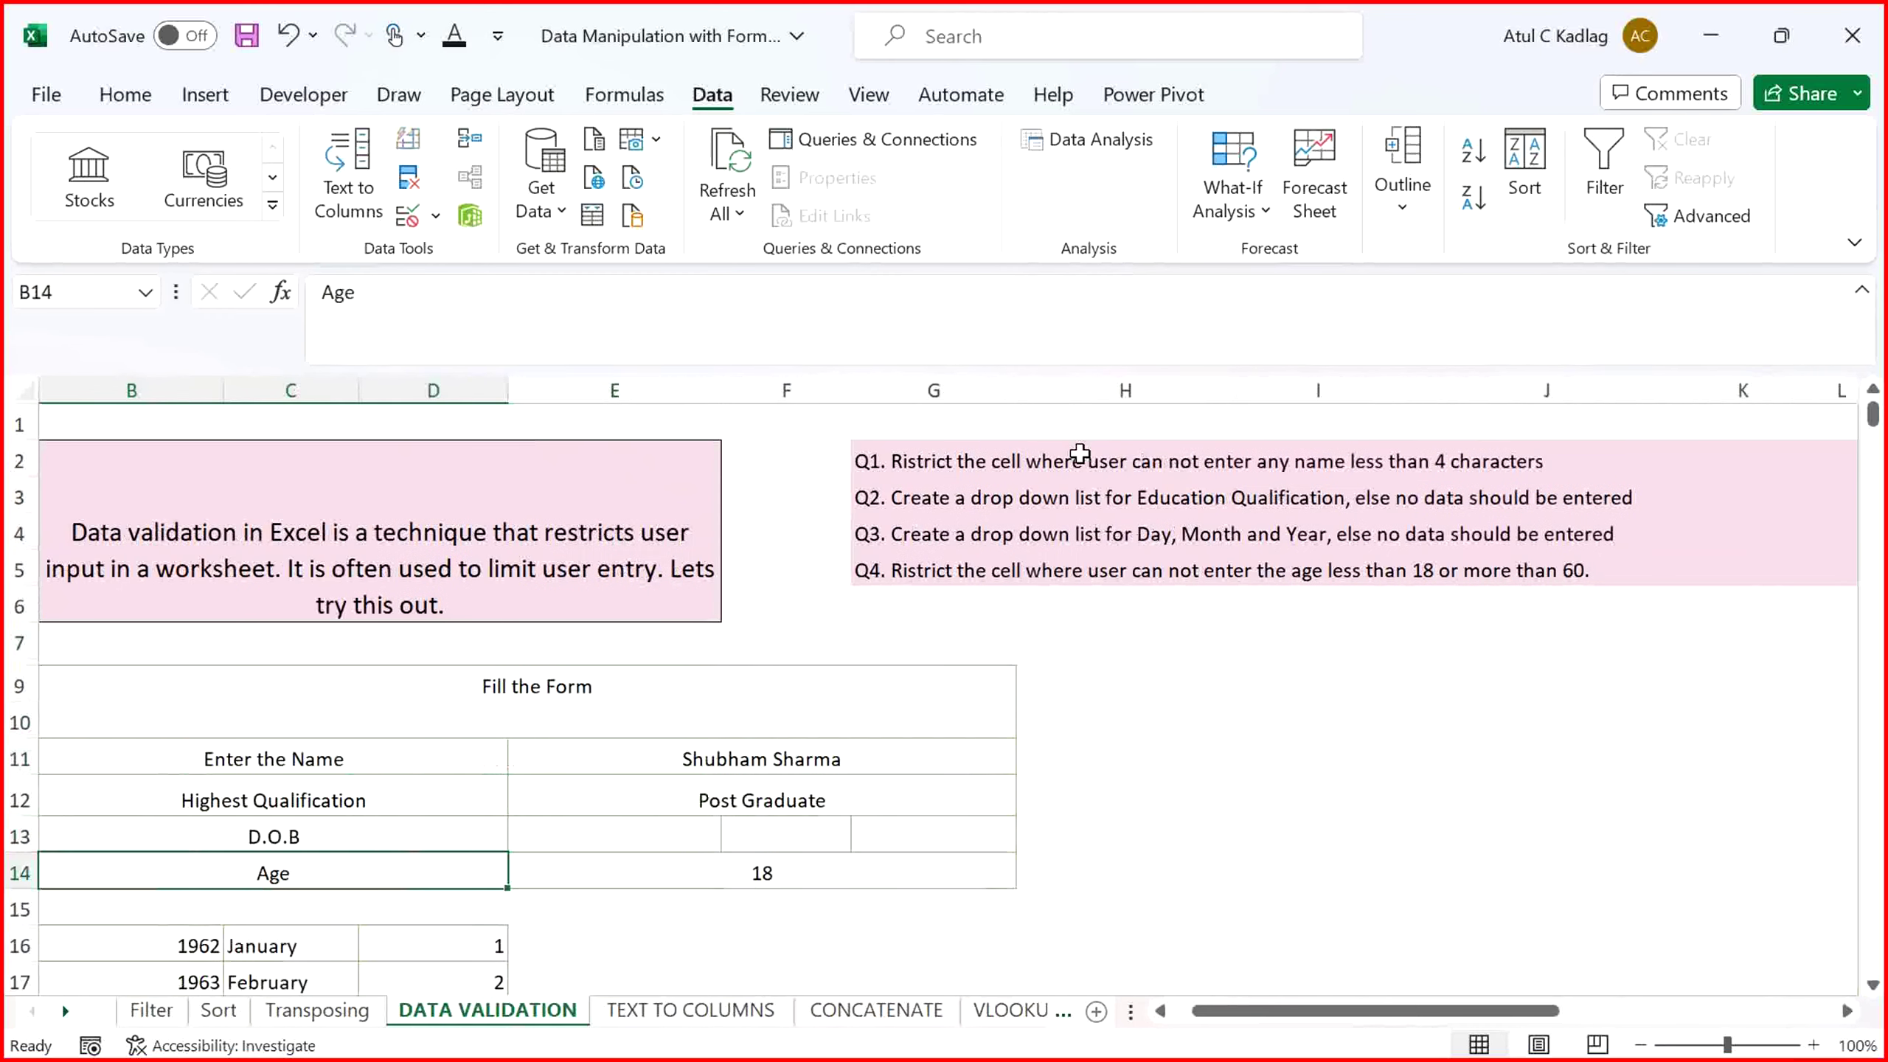
pyautogui.press('Down')
pyautogui.press('Down')
pyautogui.press('Right')
pyautogui.press('Right')
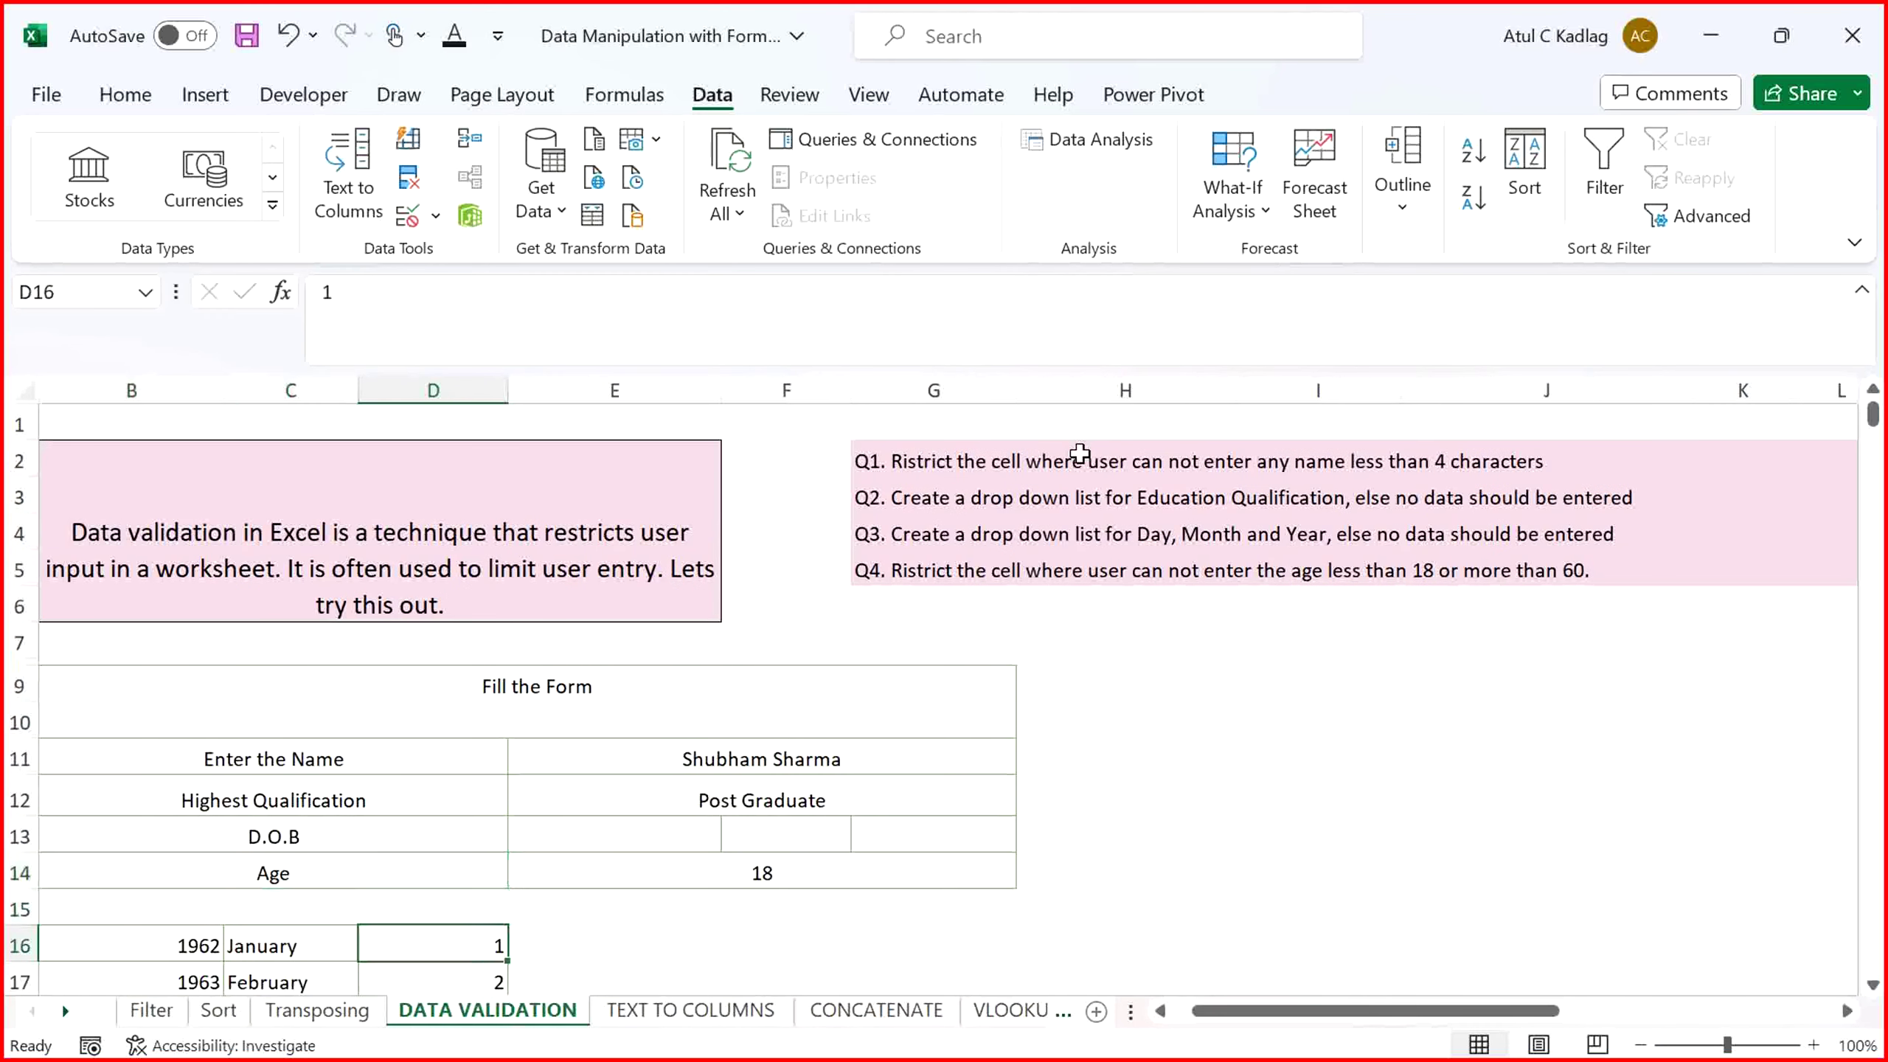
pyautogui.press('Down')
pyautogui.press('Down')
pyautogui.press('Up')
pyautogui.press('Up')
# Select the middle D.O.B cell F13 in the form
pyautogui.press('Up')
pyautogui.press('Up')
pyautogui.press('Up')
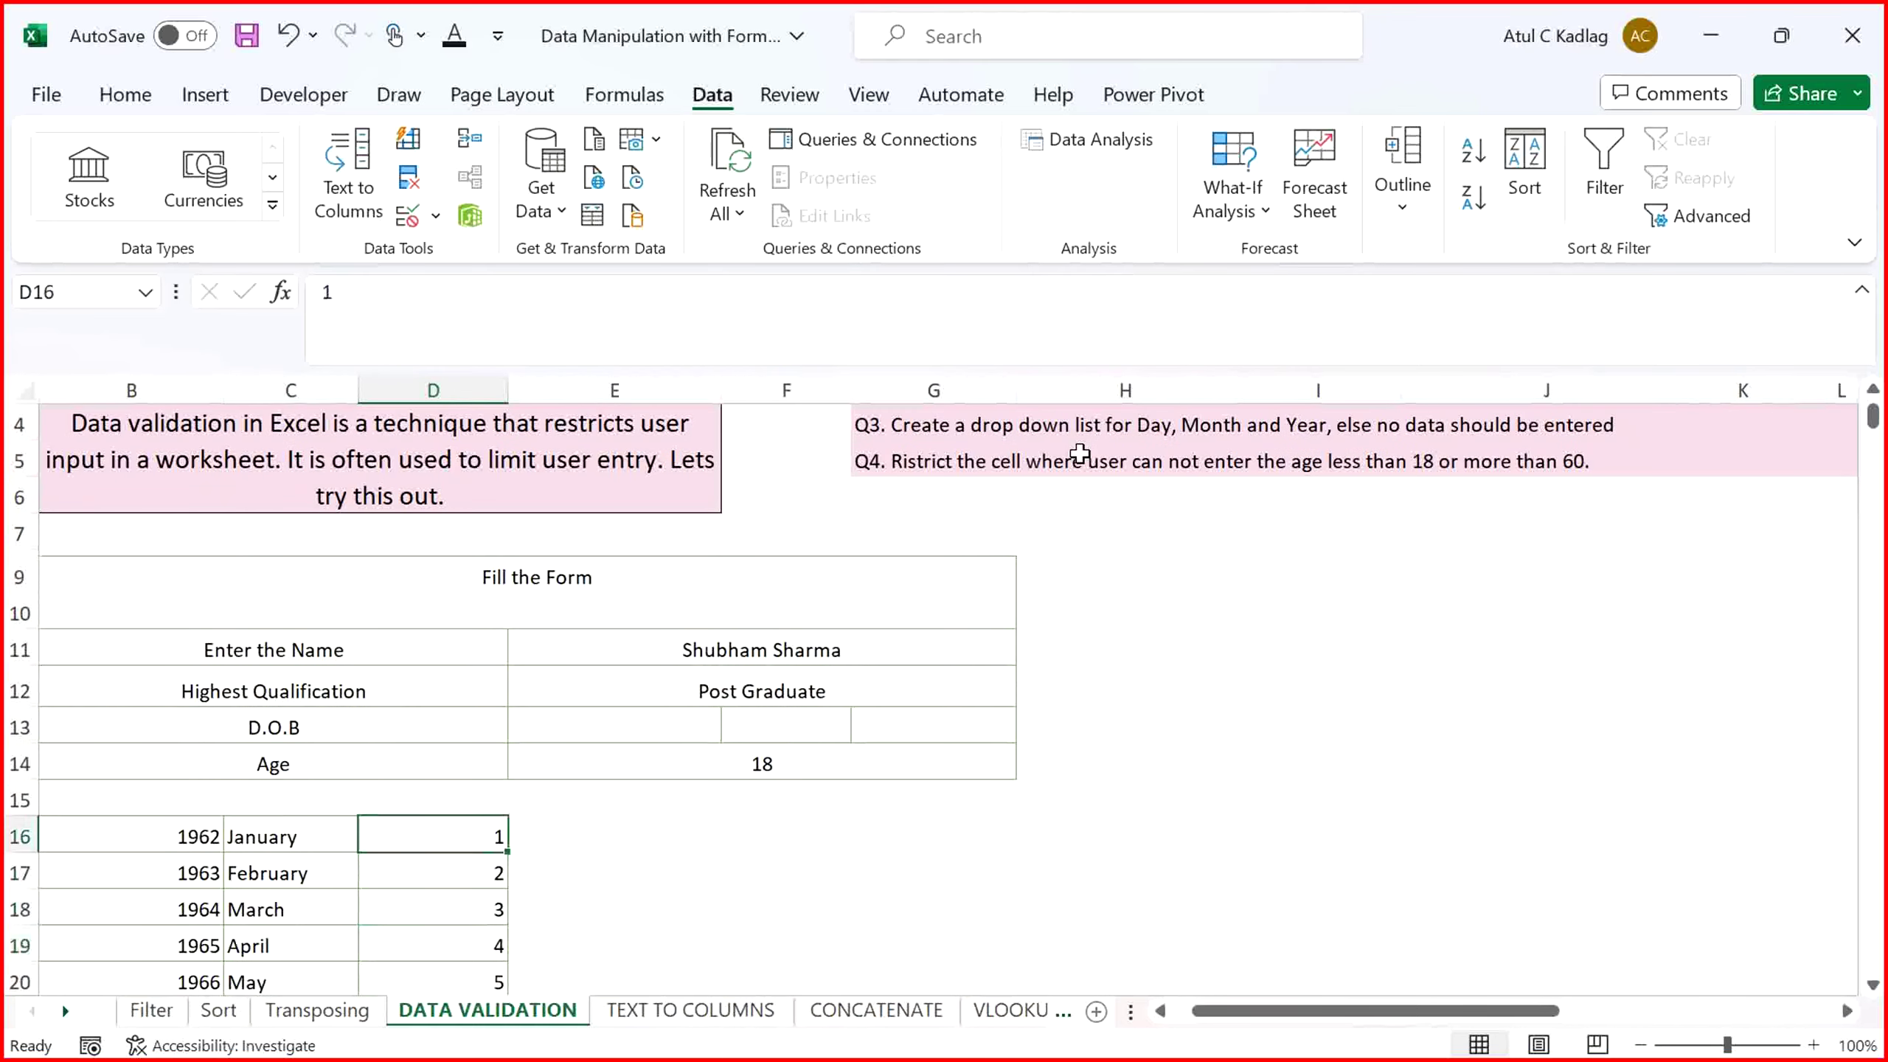
pyautogui.press('Right')
pyautogui.press('Right')
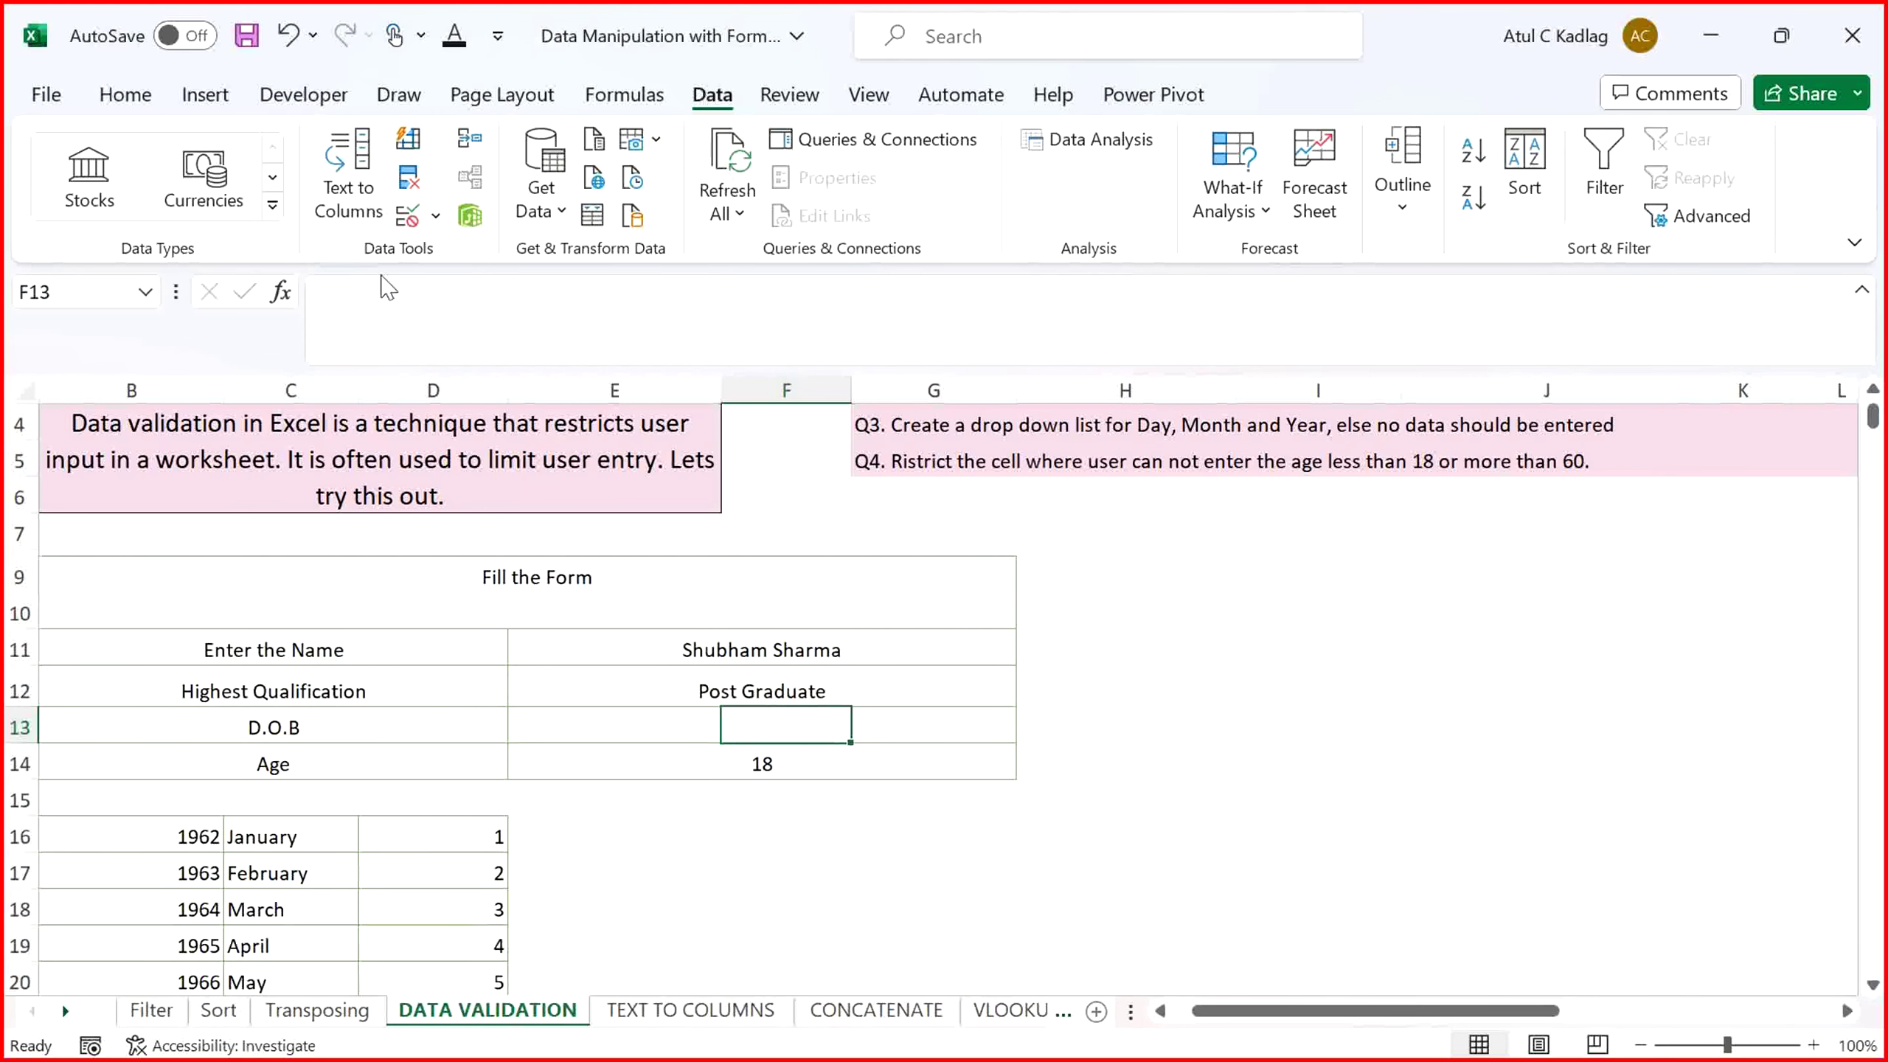
pyautogui.rightClick(464, 240)
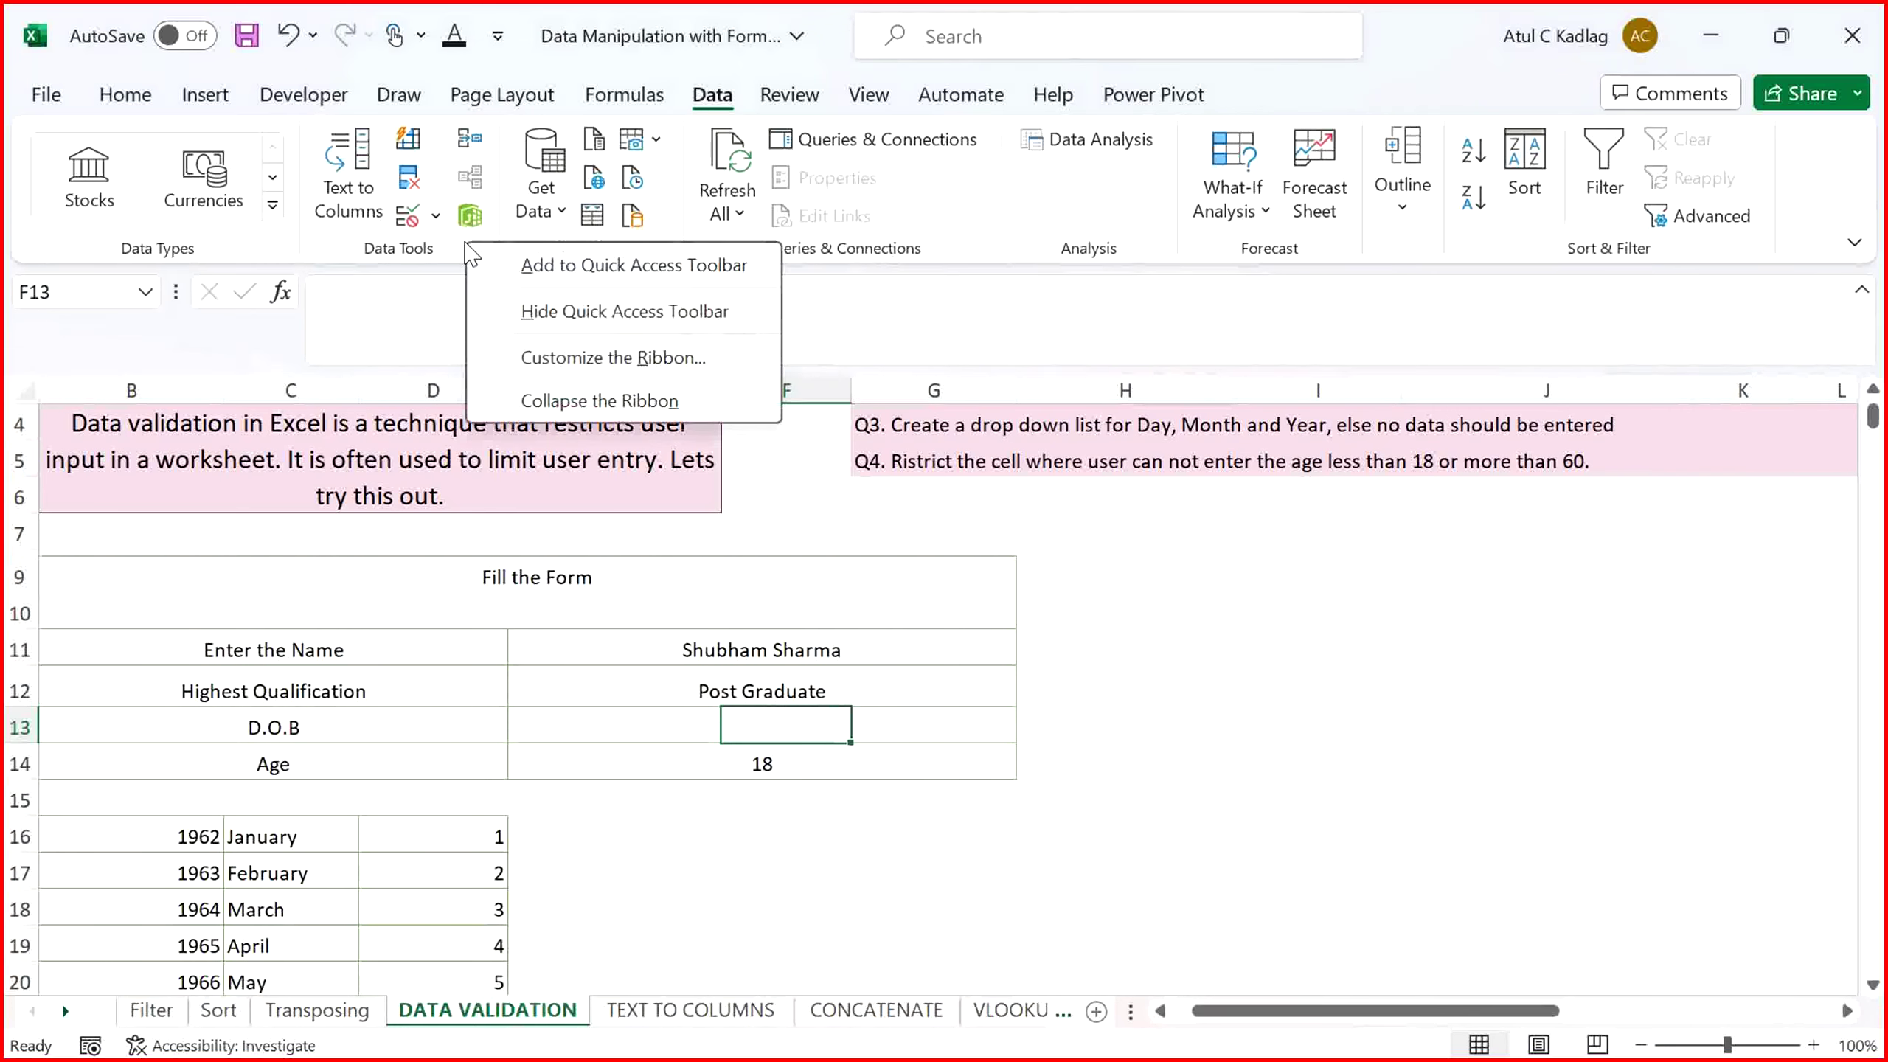
pyautogui.click(566, 358)
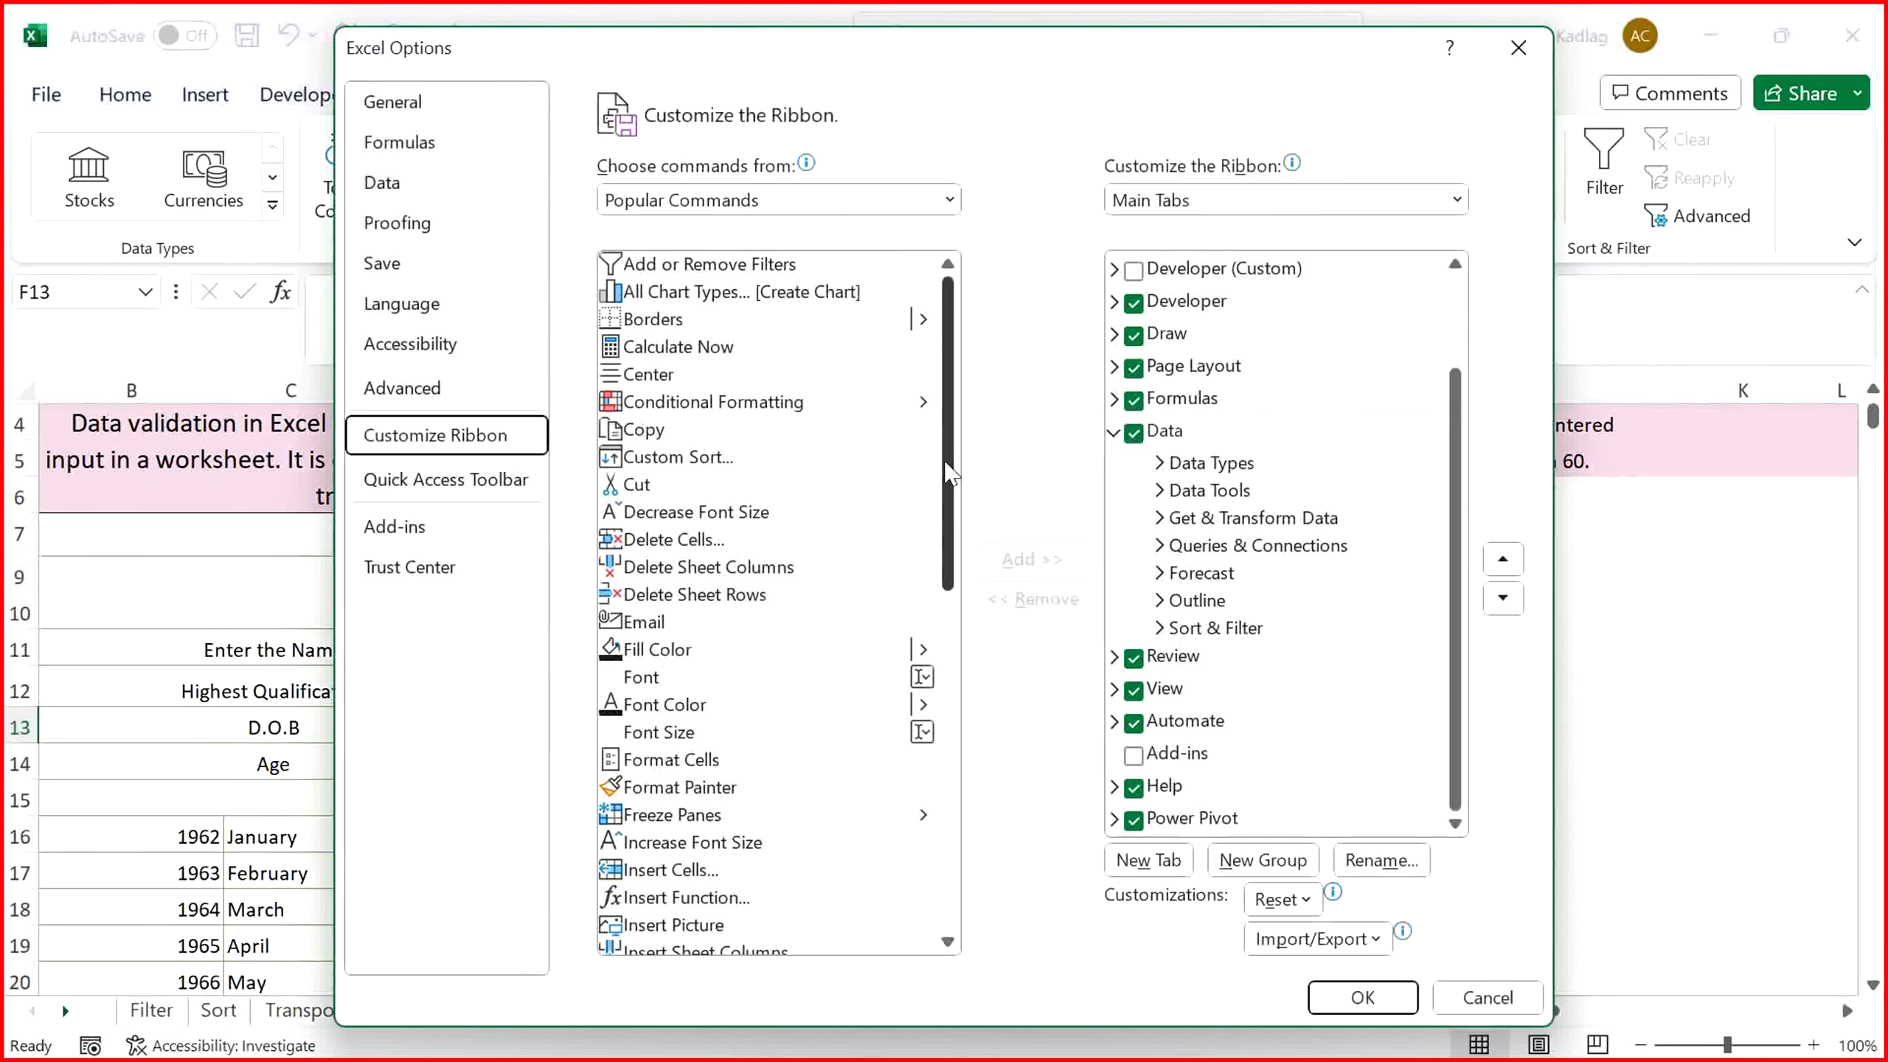
pyautogui.moveTo(946, 467); pyautogui.dragTo(942, 699)
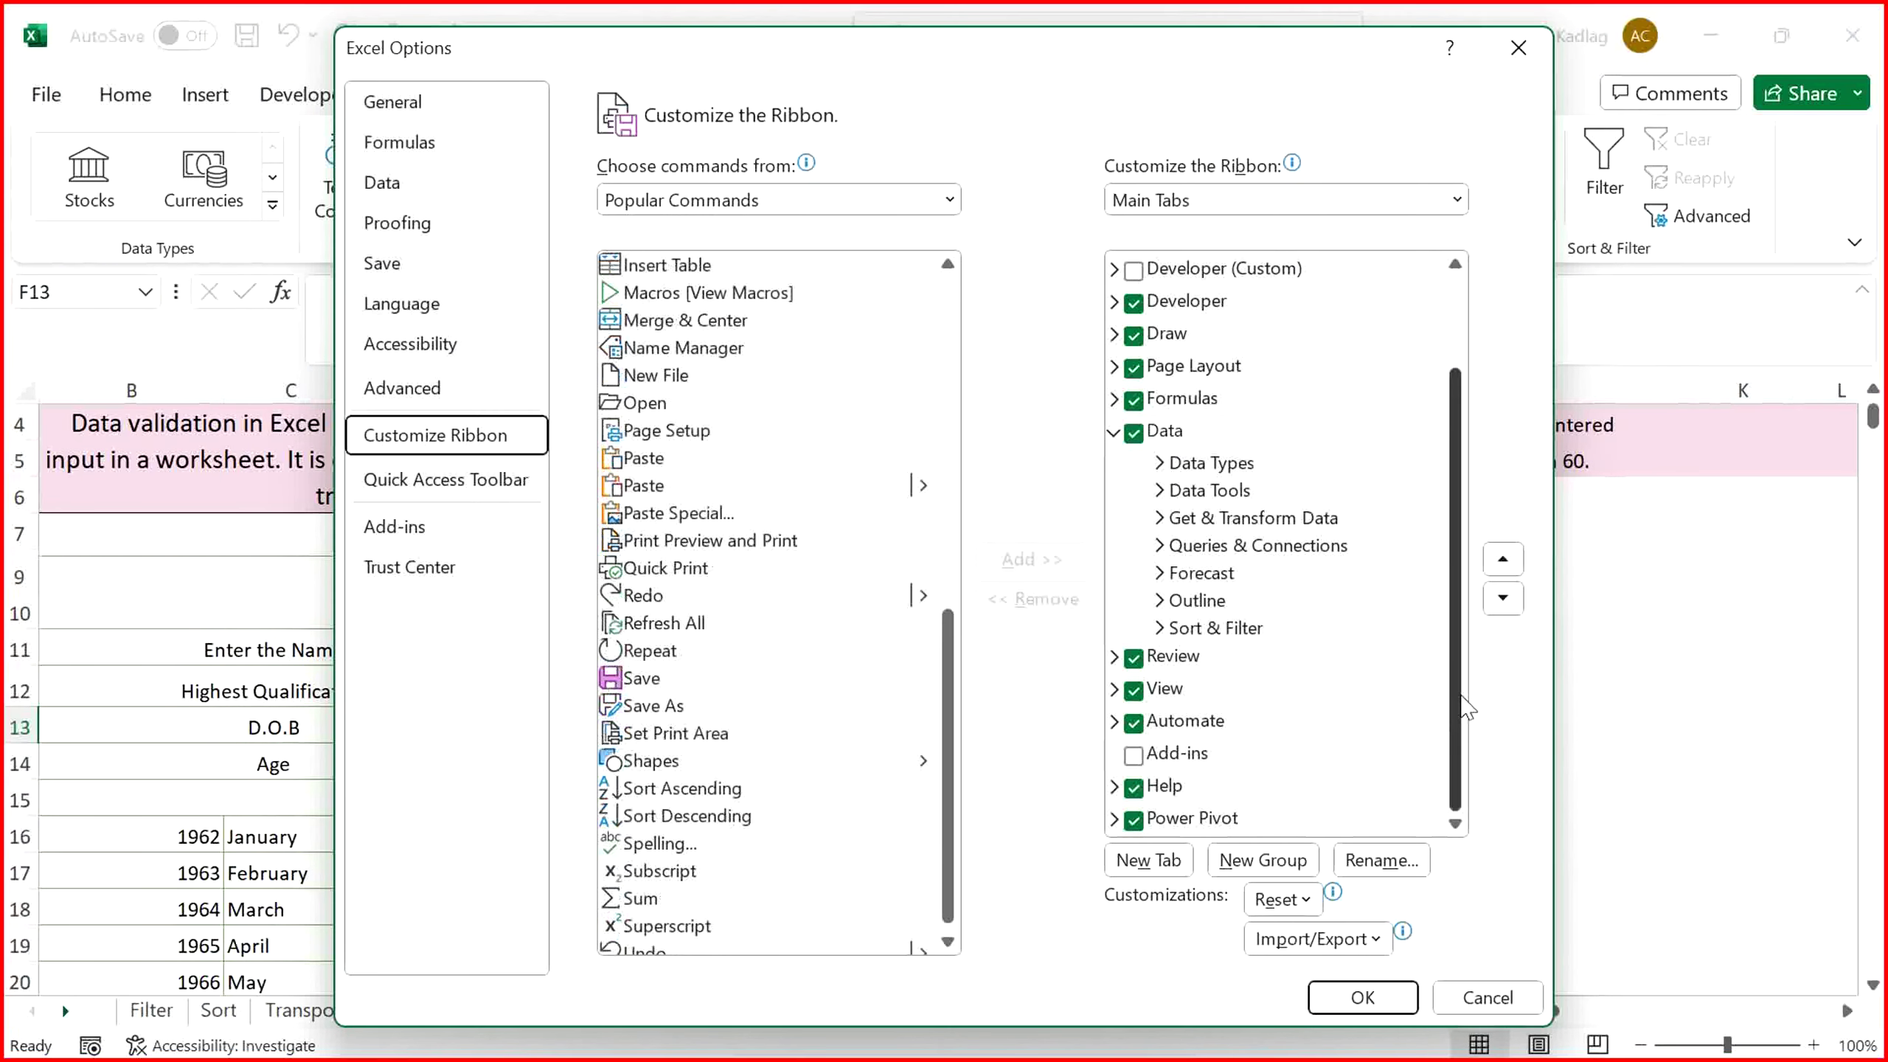
pyautogui.moveTo(1469, 673); pyautogui.dragTo(1471, 559)
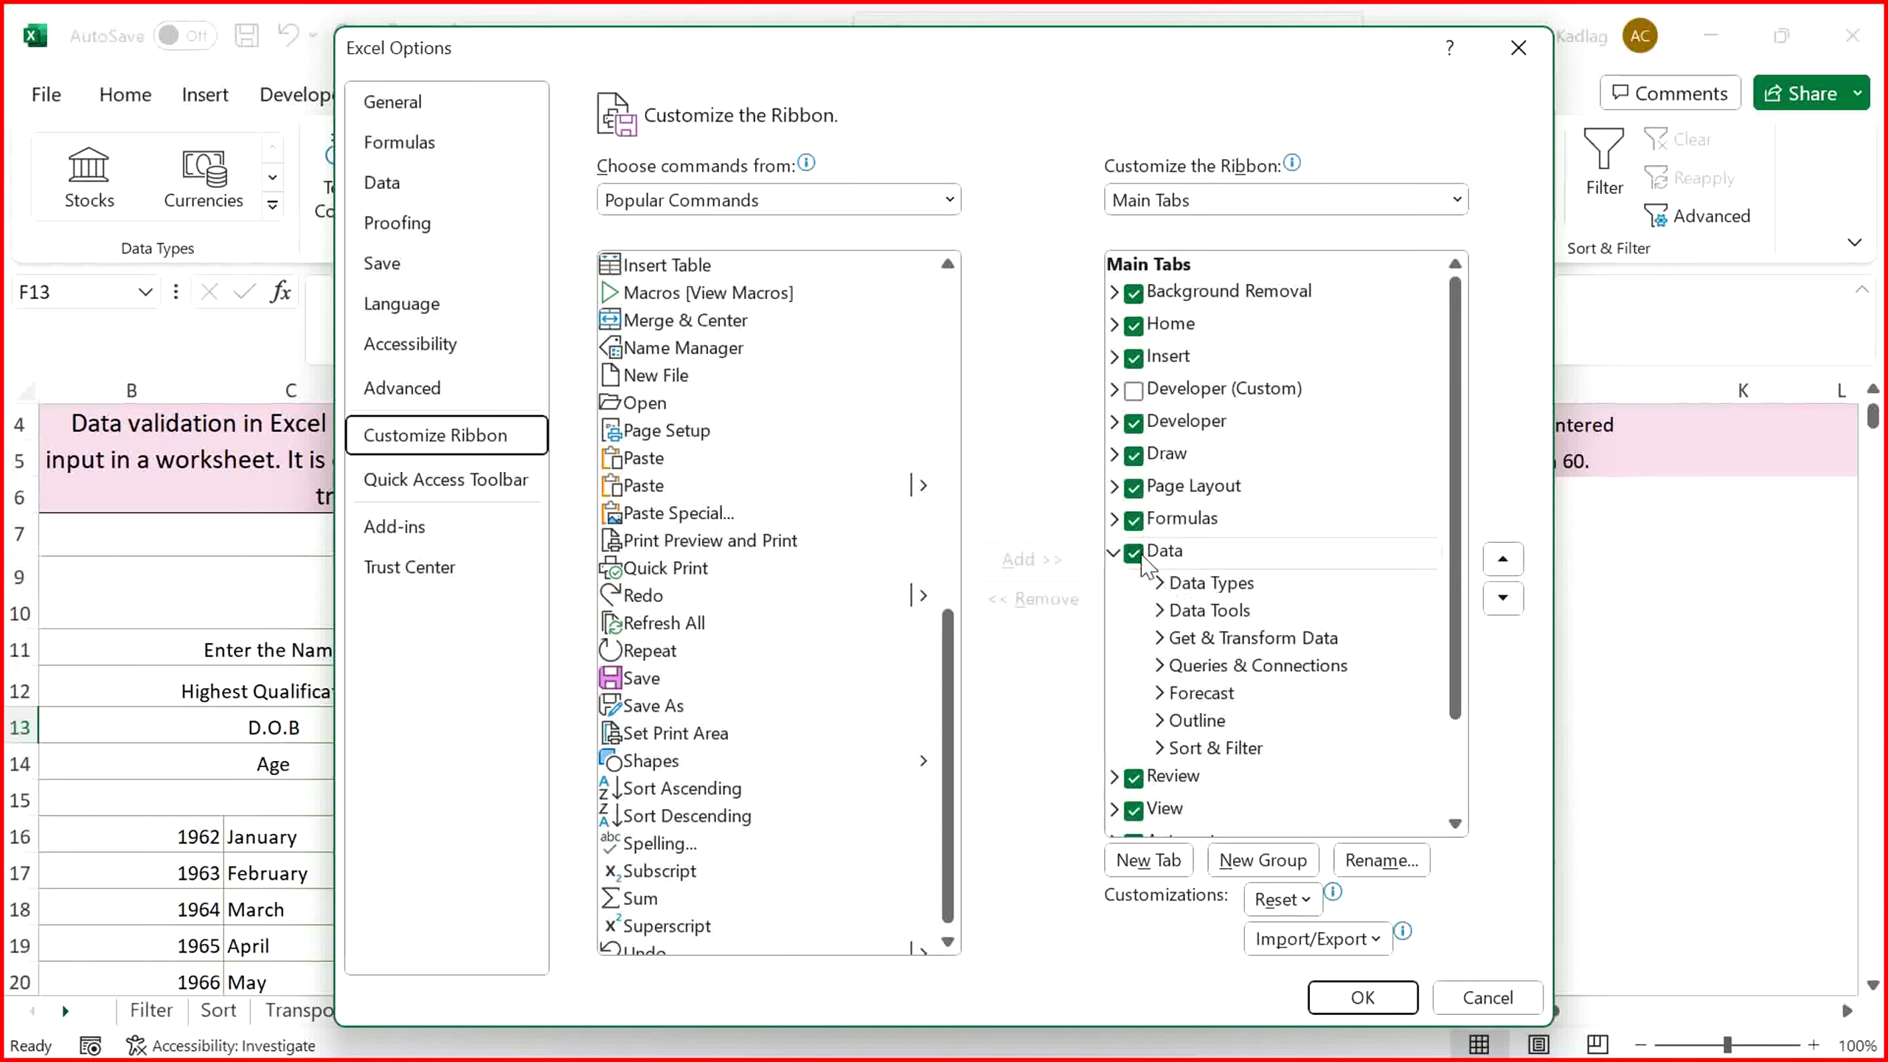
pyautogui.click(1491, 1005)
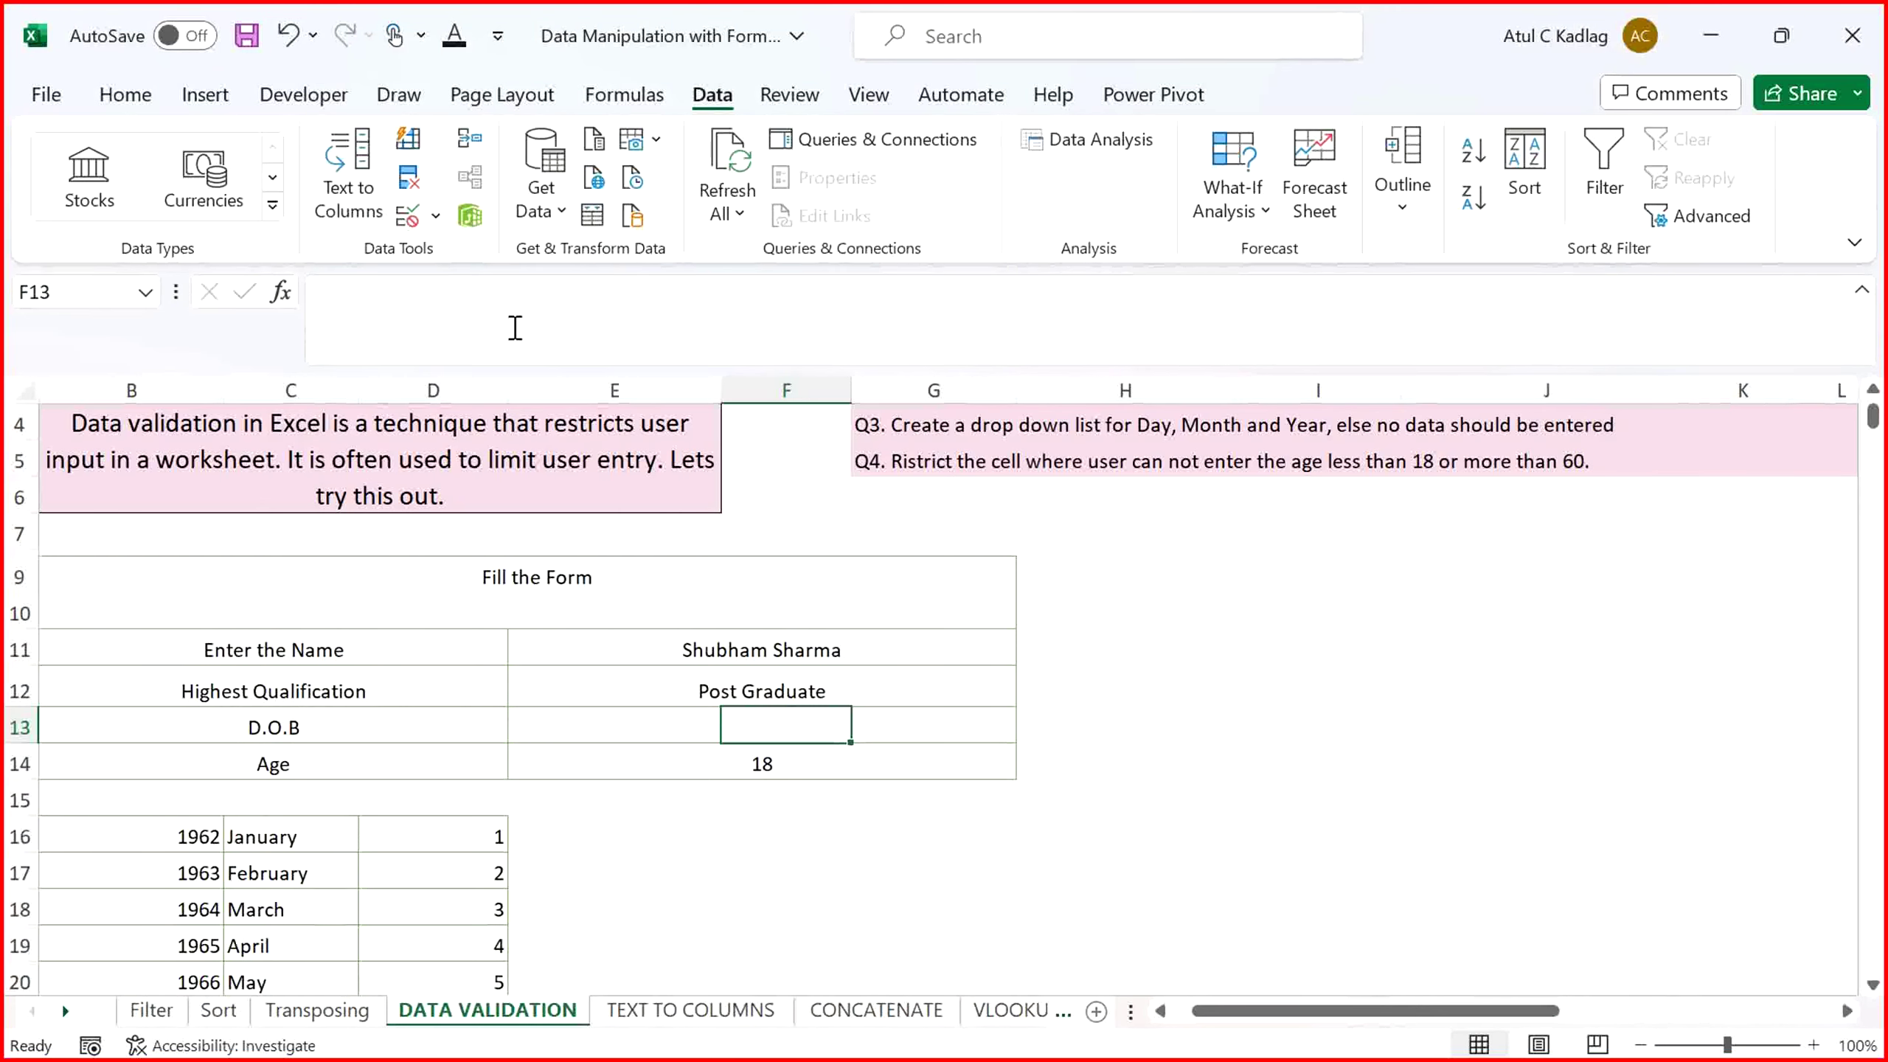
# Open Data Validation for cell F13 and allow only values from a List
pyautogui.click(435, 216)
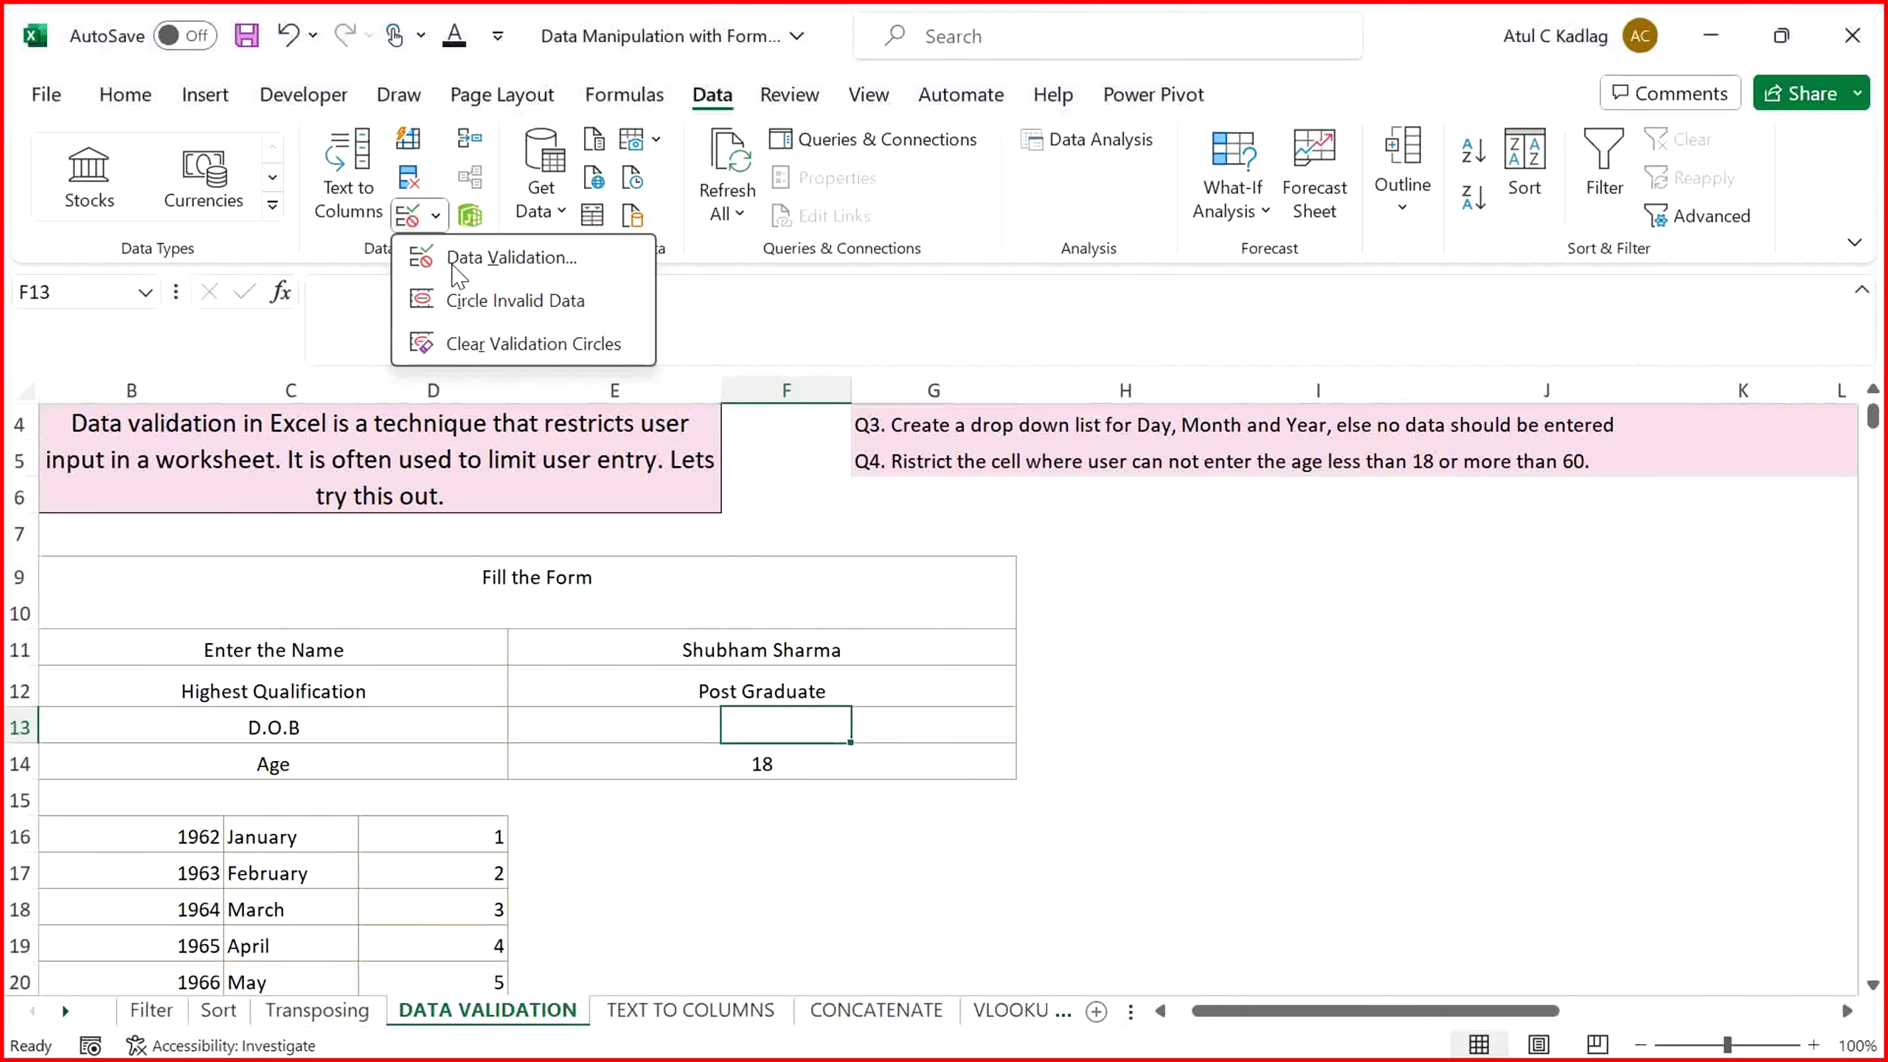
pyautogui.click(476, 258)
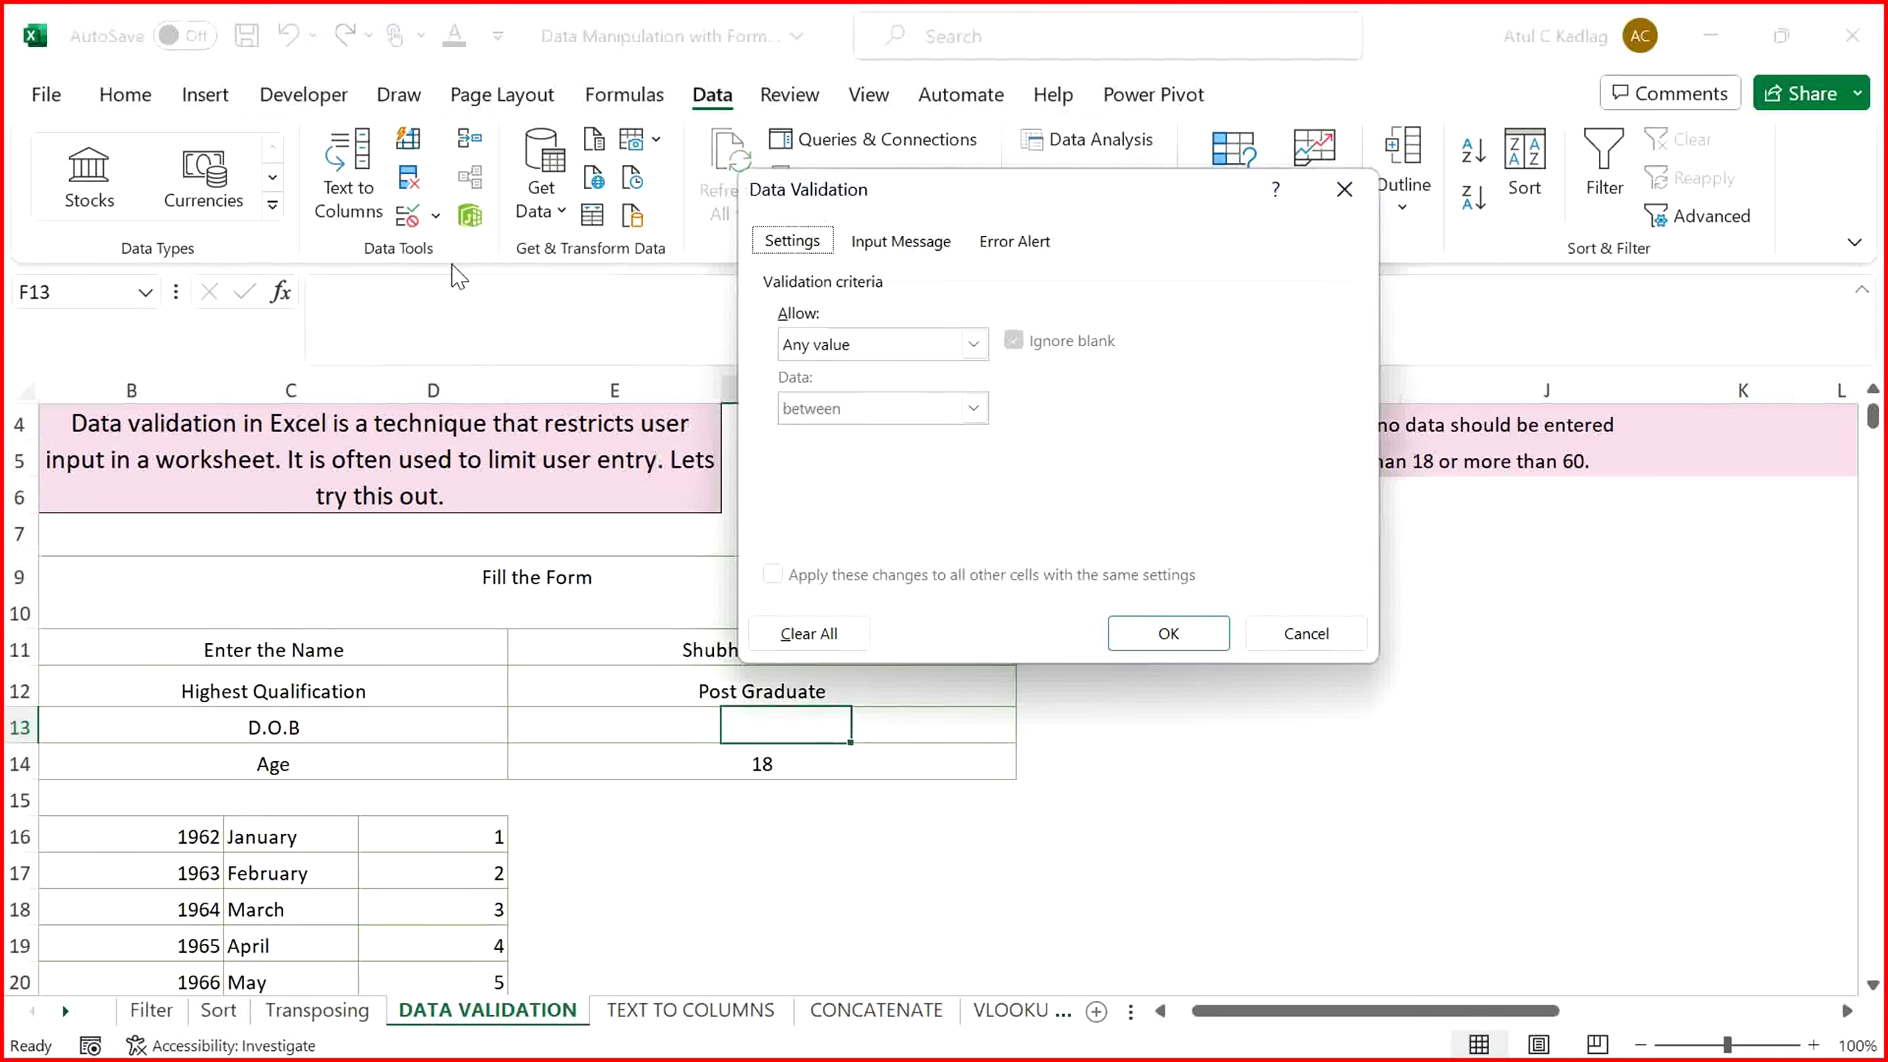
pyautogui.moveTo(1026, 184); pyautogui.dragTo(1448, 327)
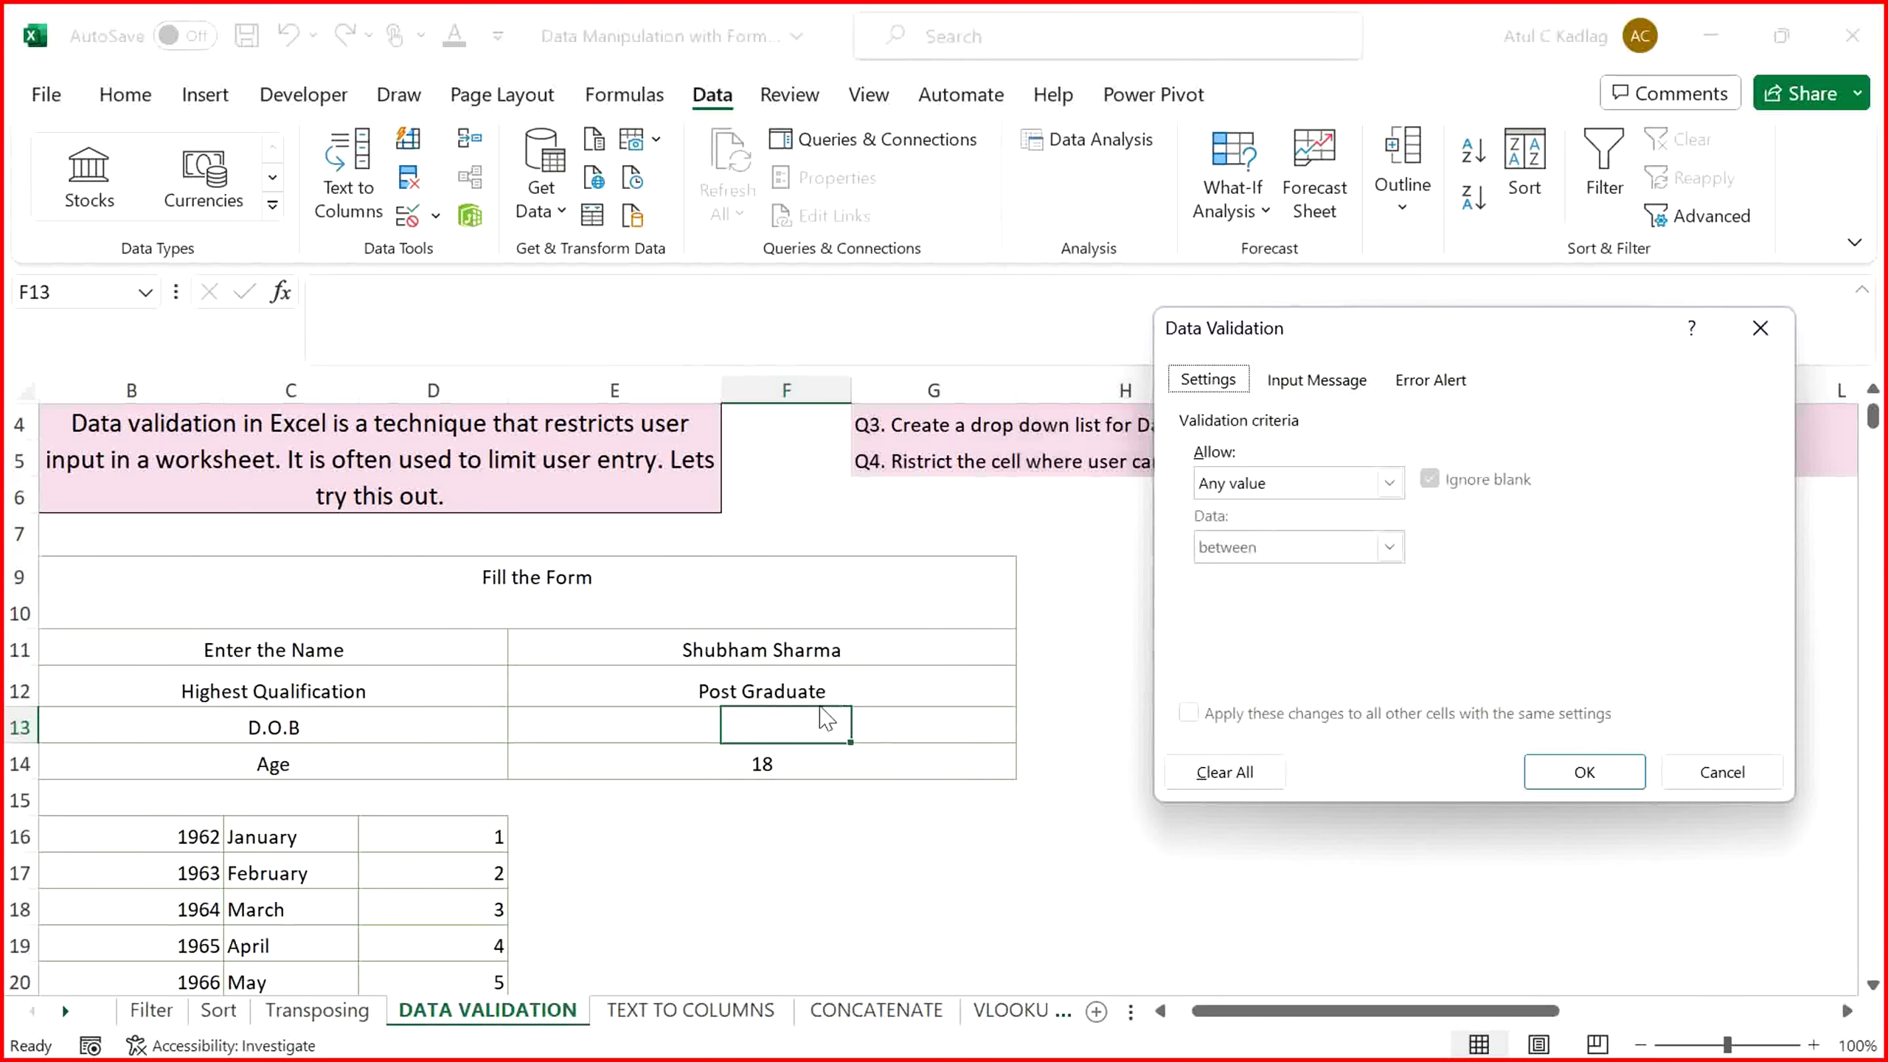
pyautogui.click(1388, 483)
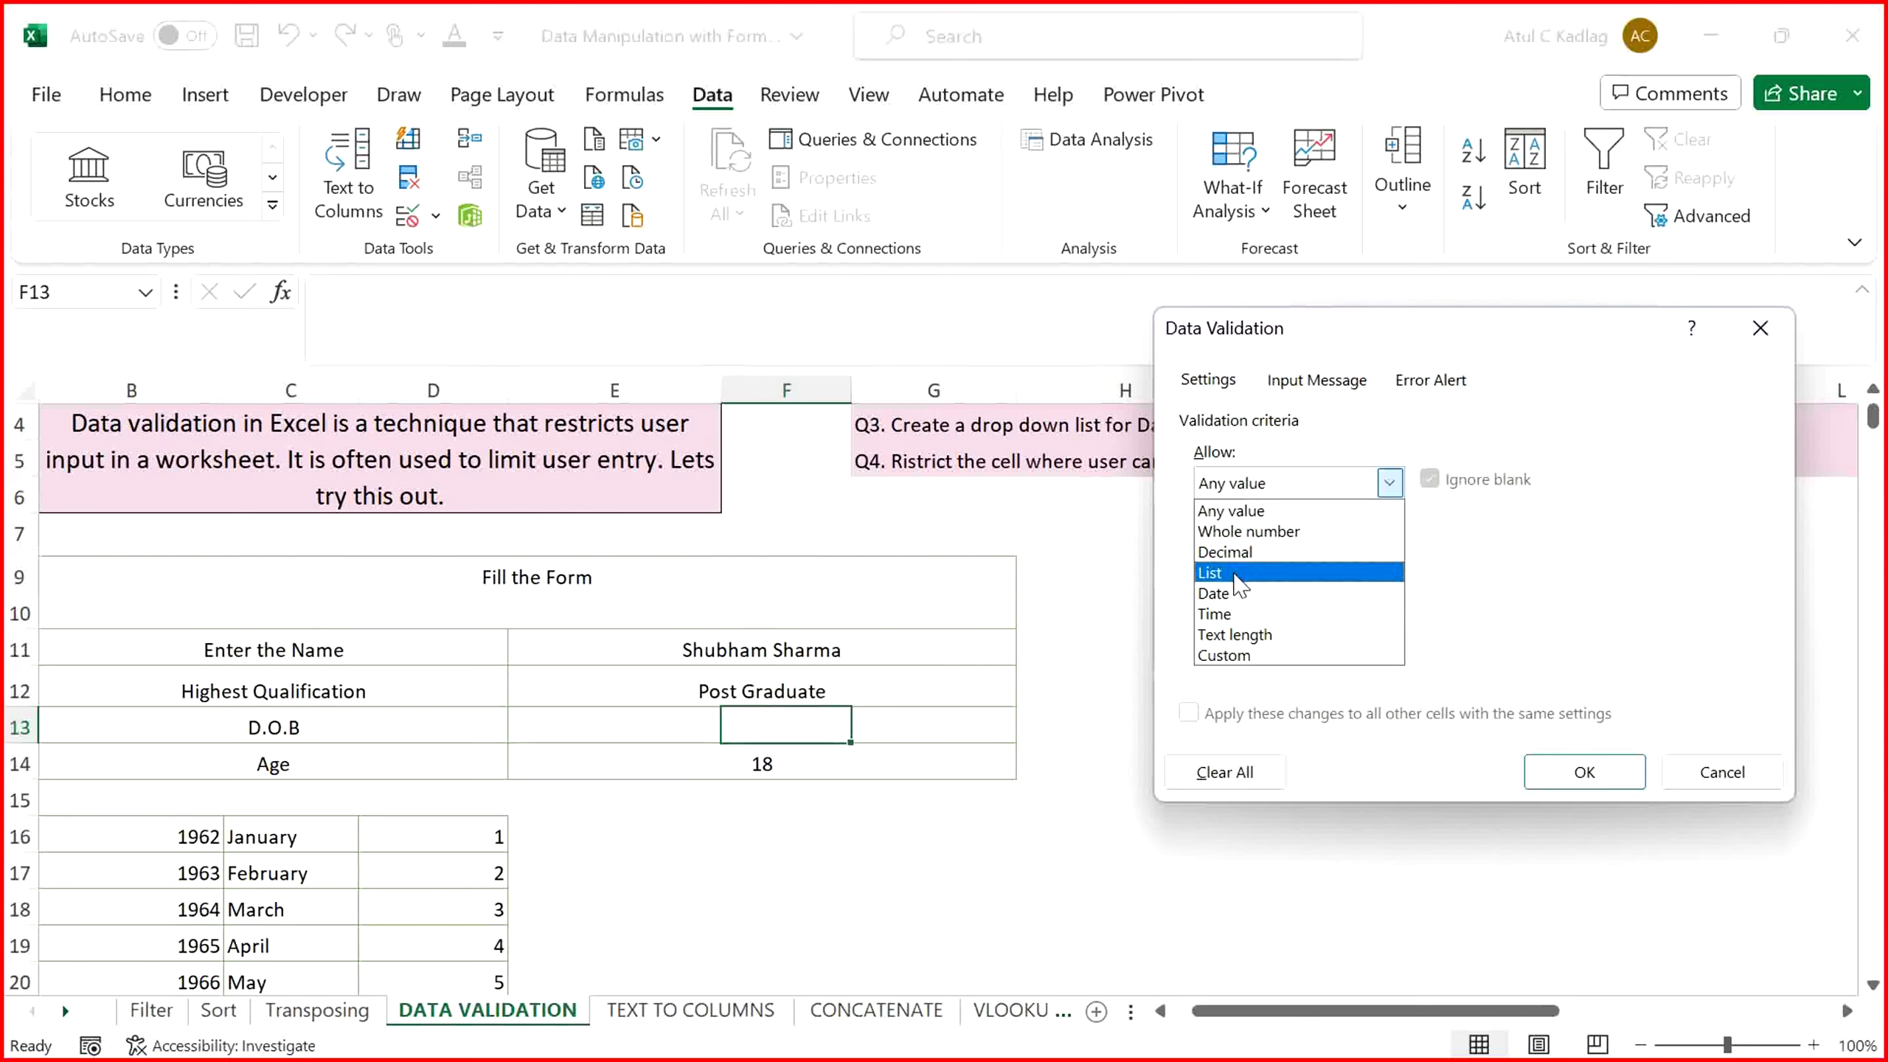
pyautogui.click(1211, 572)
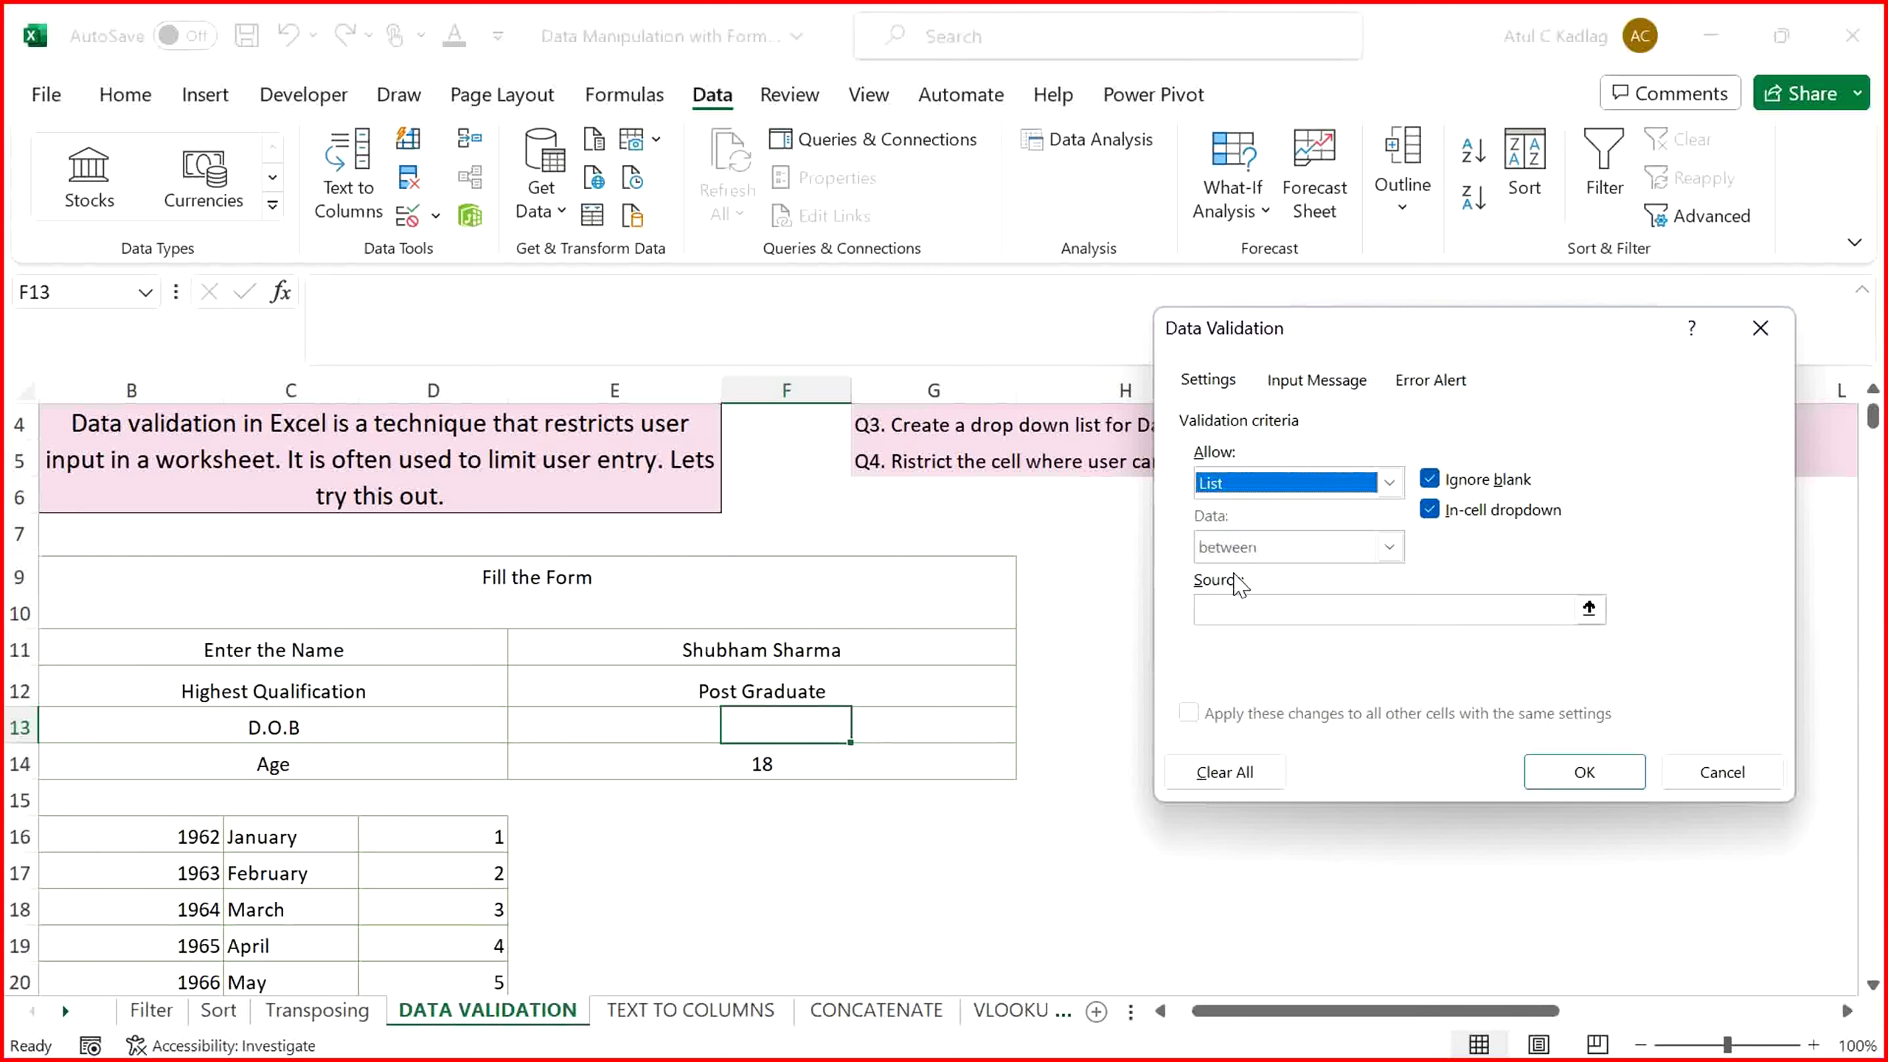
# Use the month names in C16:C27 as the source of F13's validation list and apply the rule
pyautogui.click(1589, 612)
pyautogui.click(289, 838)
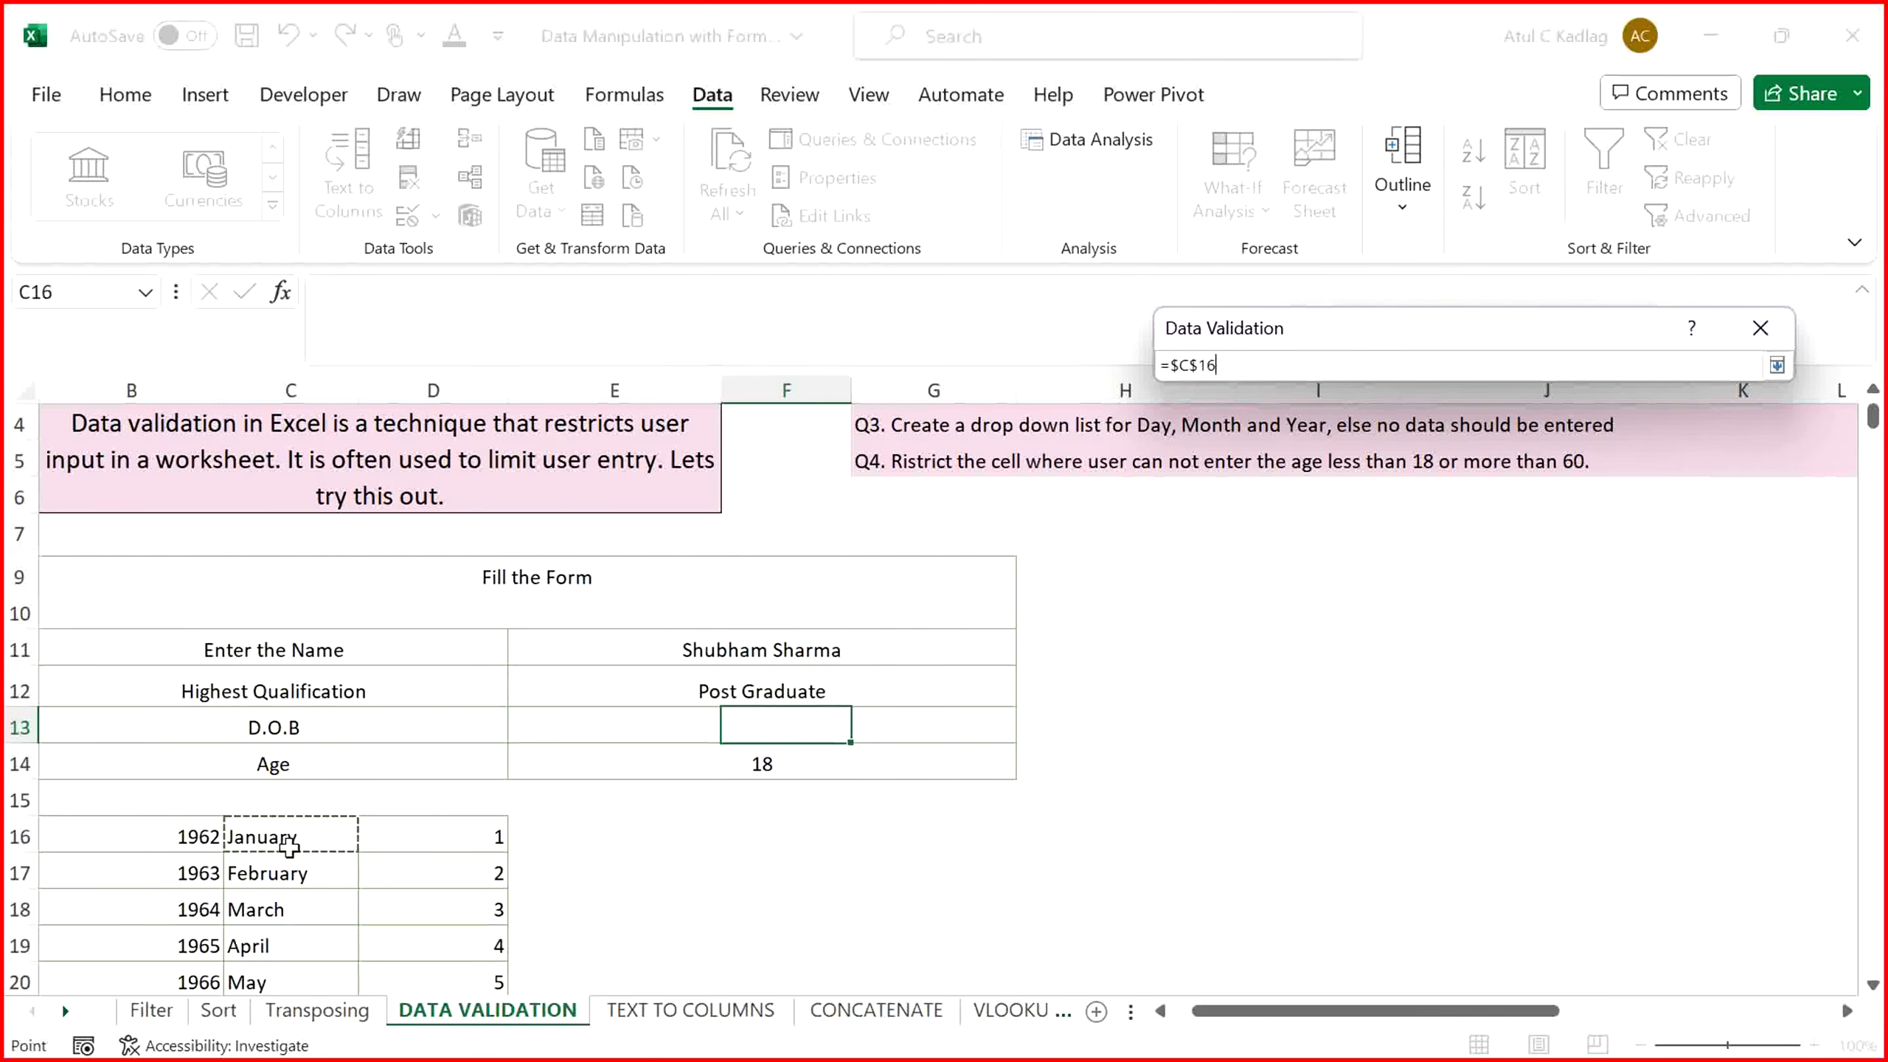
pyautogui.moveTo(289, 847); pyautogui.dragTo(289, 848)
pyautogui.scroll(-2, 293, 845)
pyautogui.scroll(-1, 289, 847)
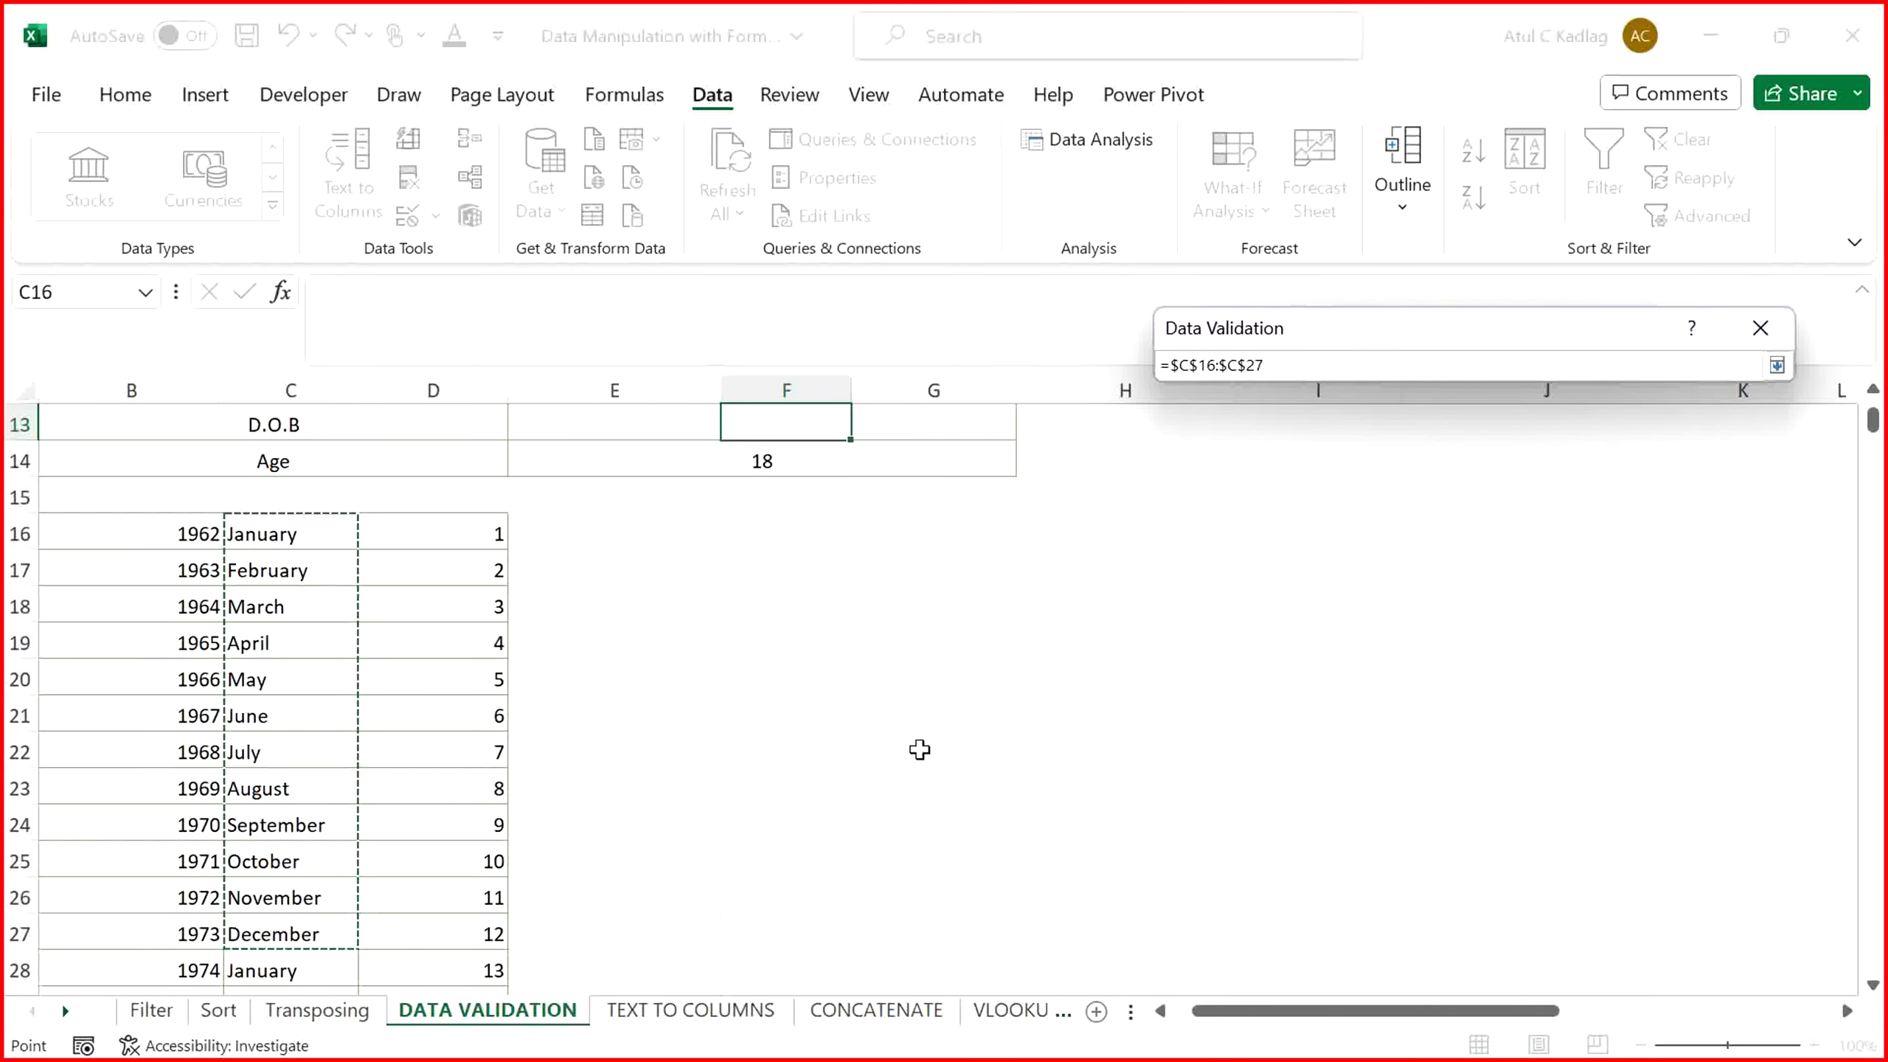
pyautogui.click(1777, 365)
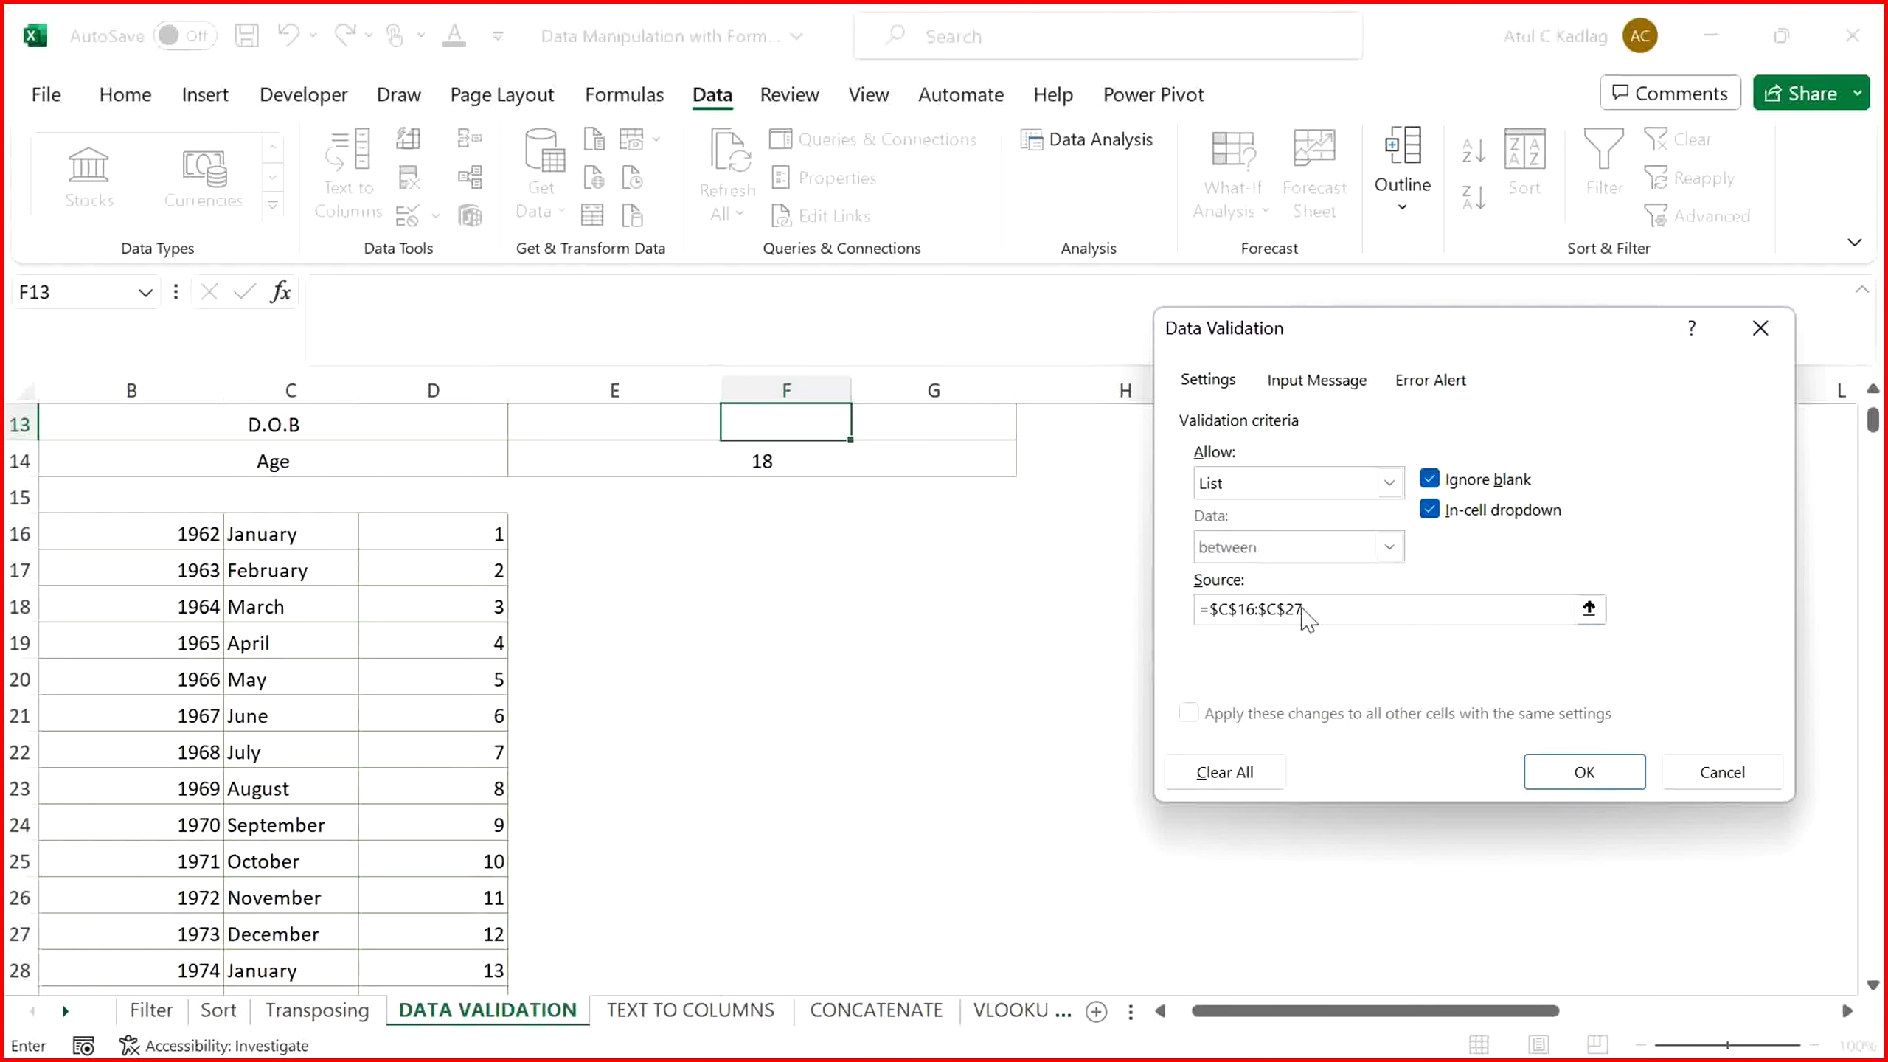
pyautogui.click(1582, 775)
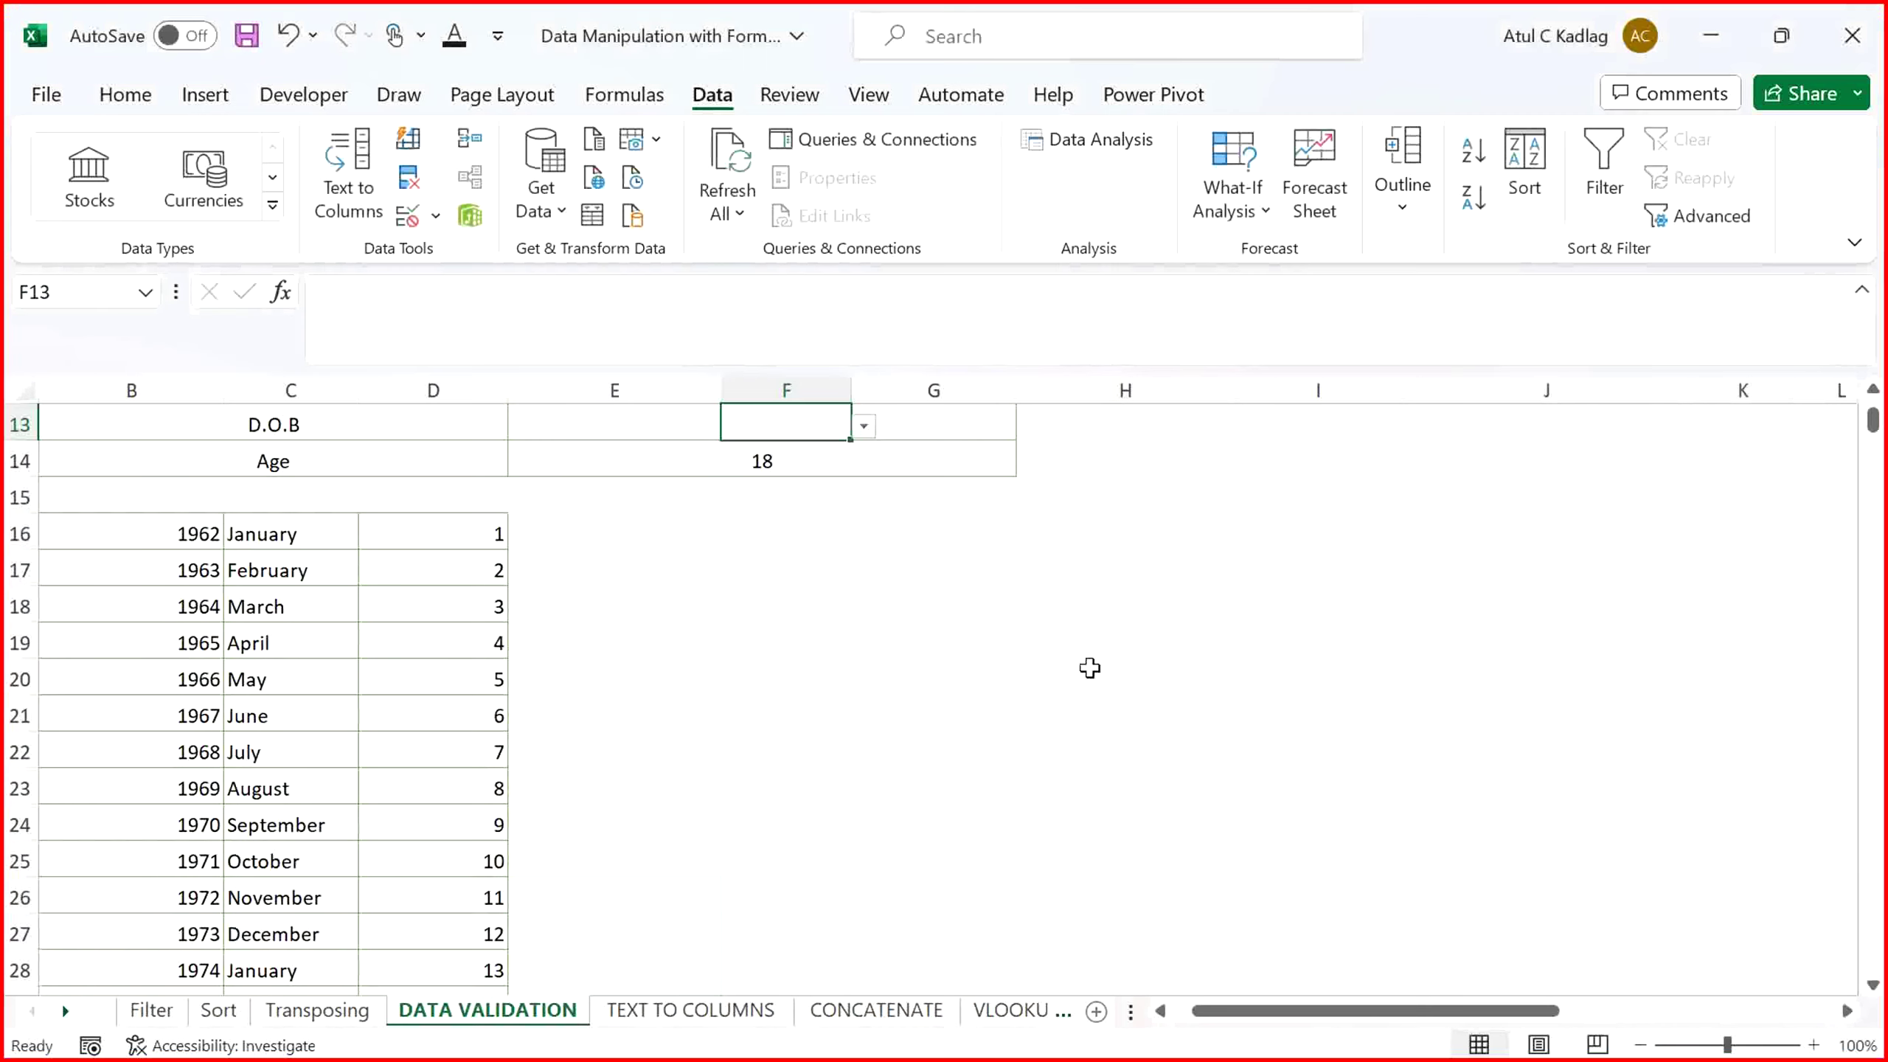
# Try out the month drop-down in F13 by choosing March and replacing it with July
pyautogui.press('Up')
pyautogui.press('Up')
pyautogui.press('Up')
pyautogui.press('Up')
pyautogui.press('Down')
pyautogui.press('Down')
pyautogui.press('Down')
pyautogui.press('Down')
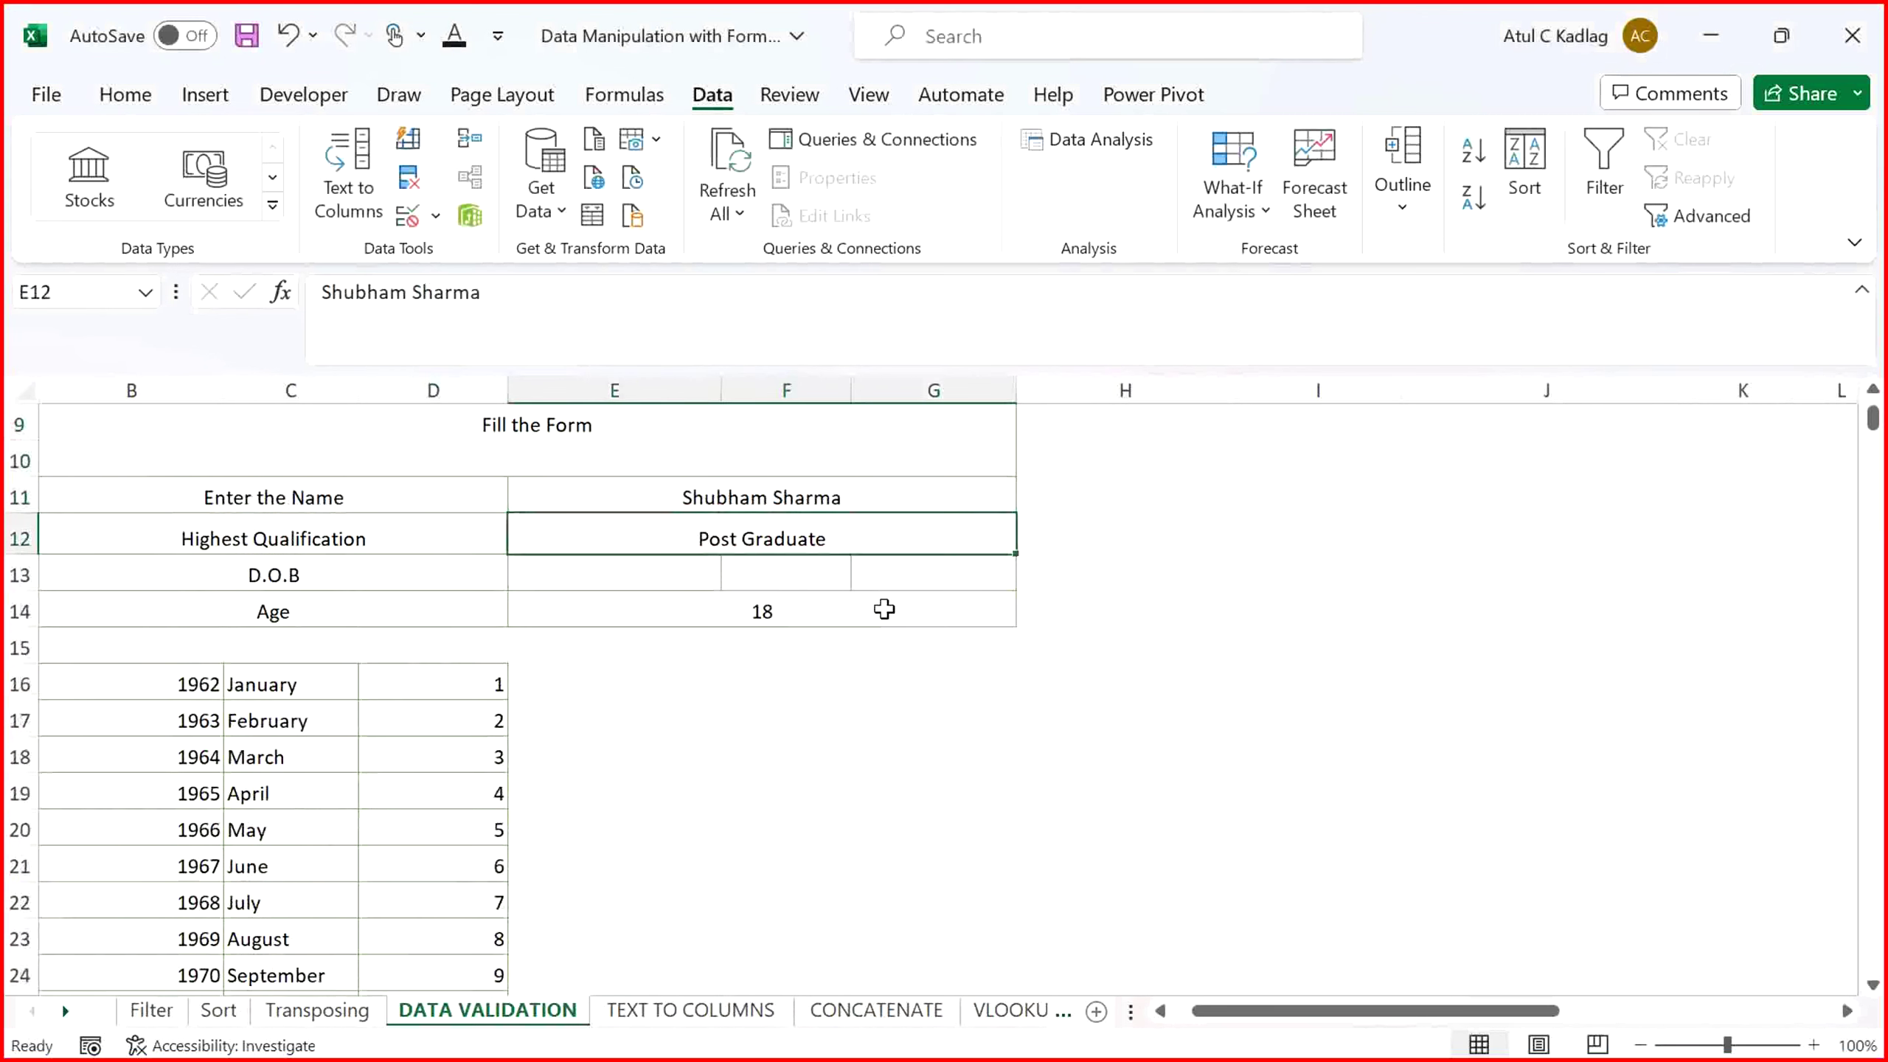
pyautogui.click(862, 582)
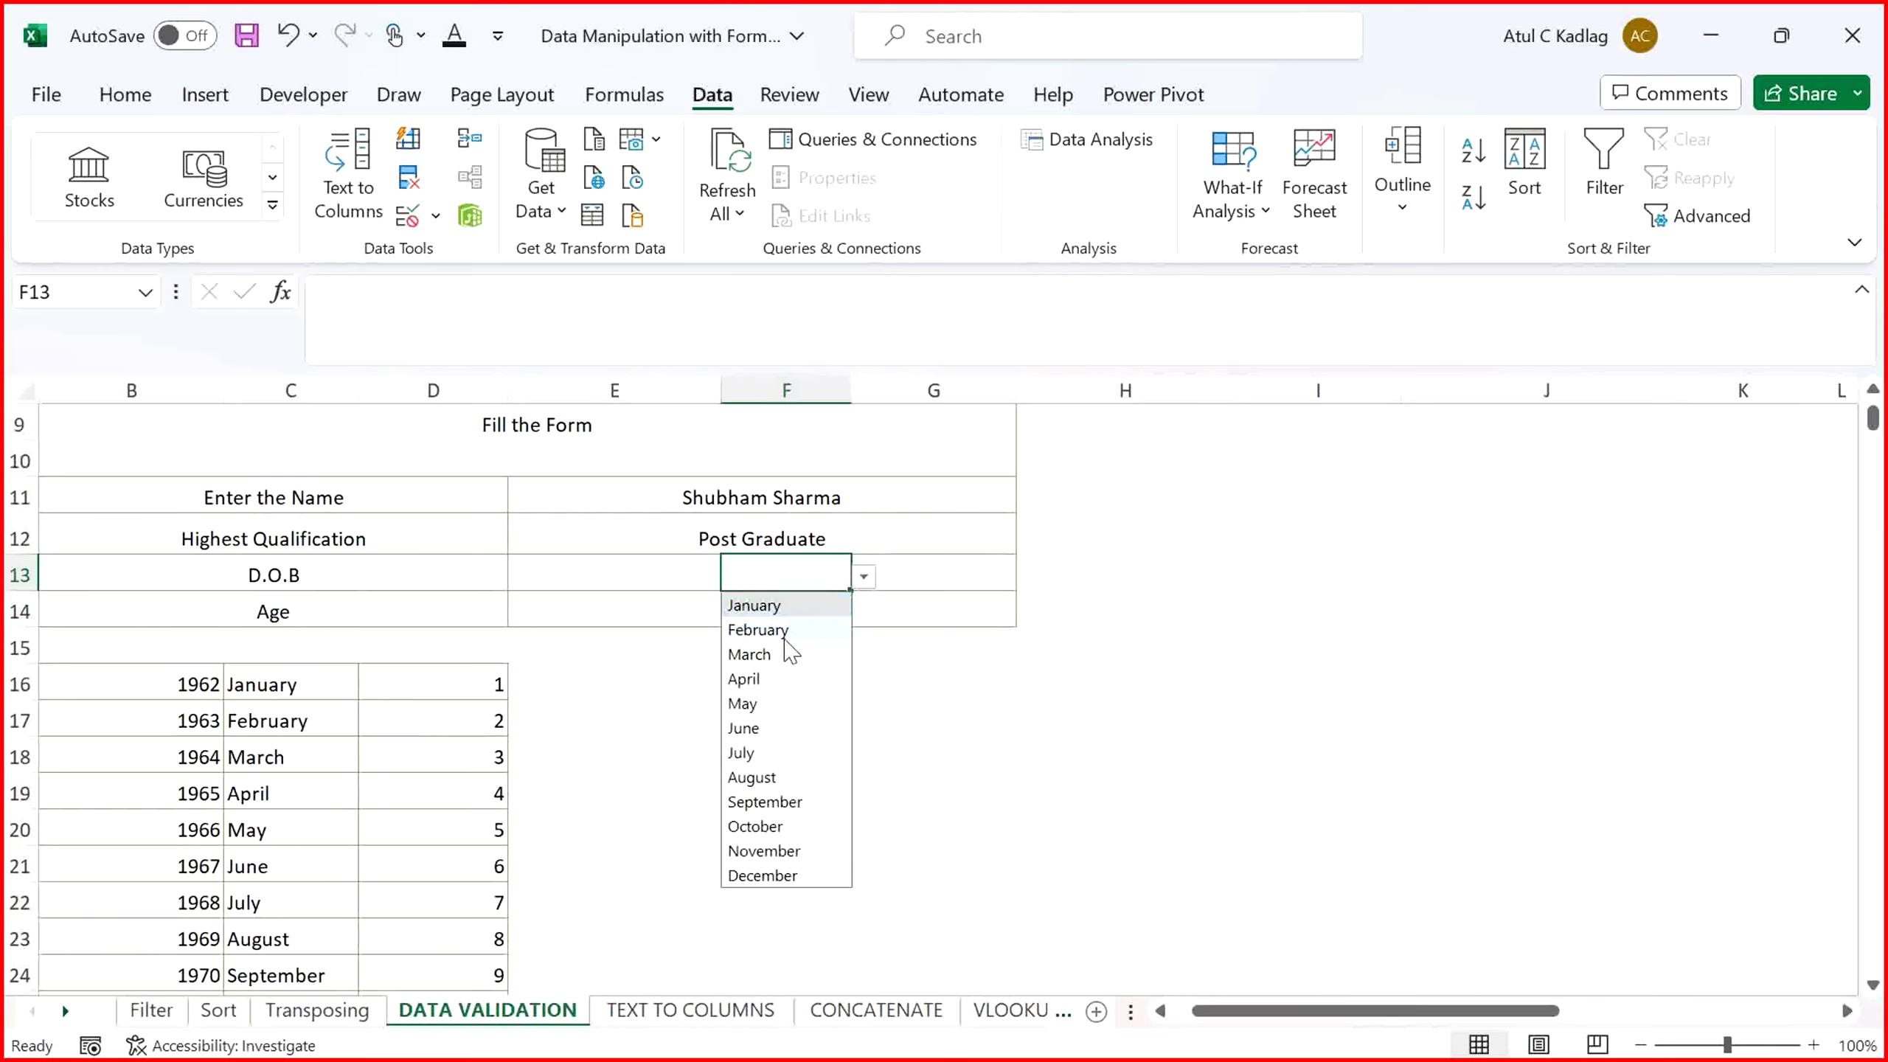
pyautogui.click(773, 655)
pyautogui.click(866, 579)
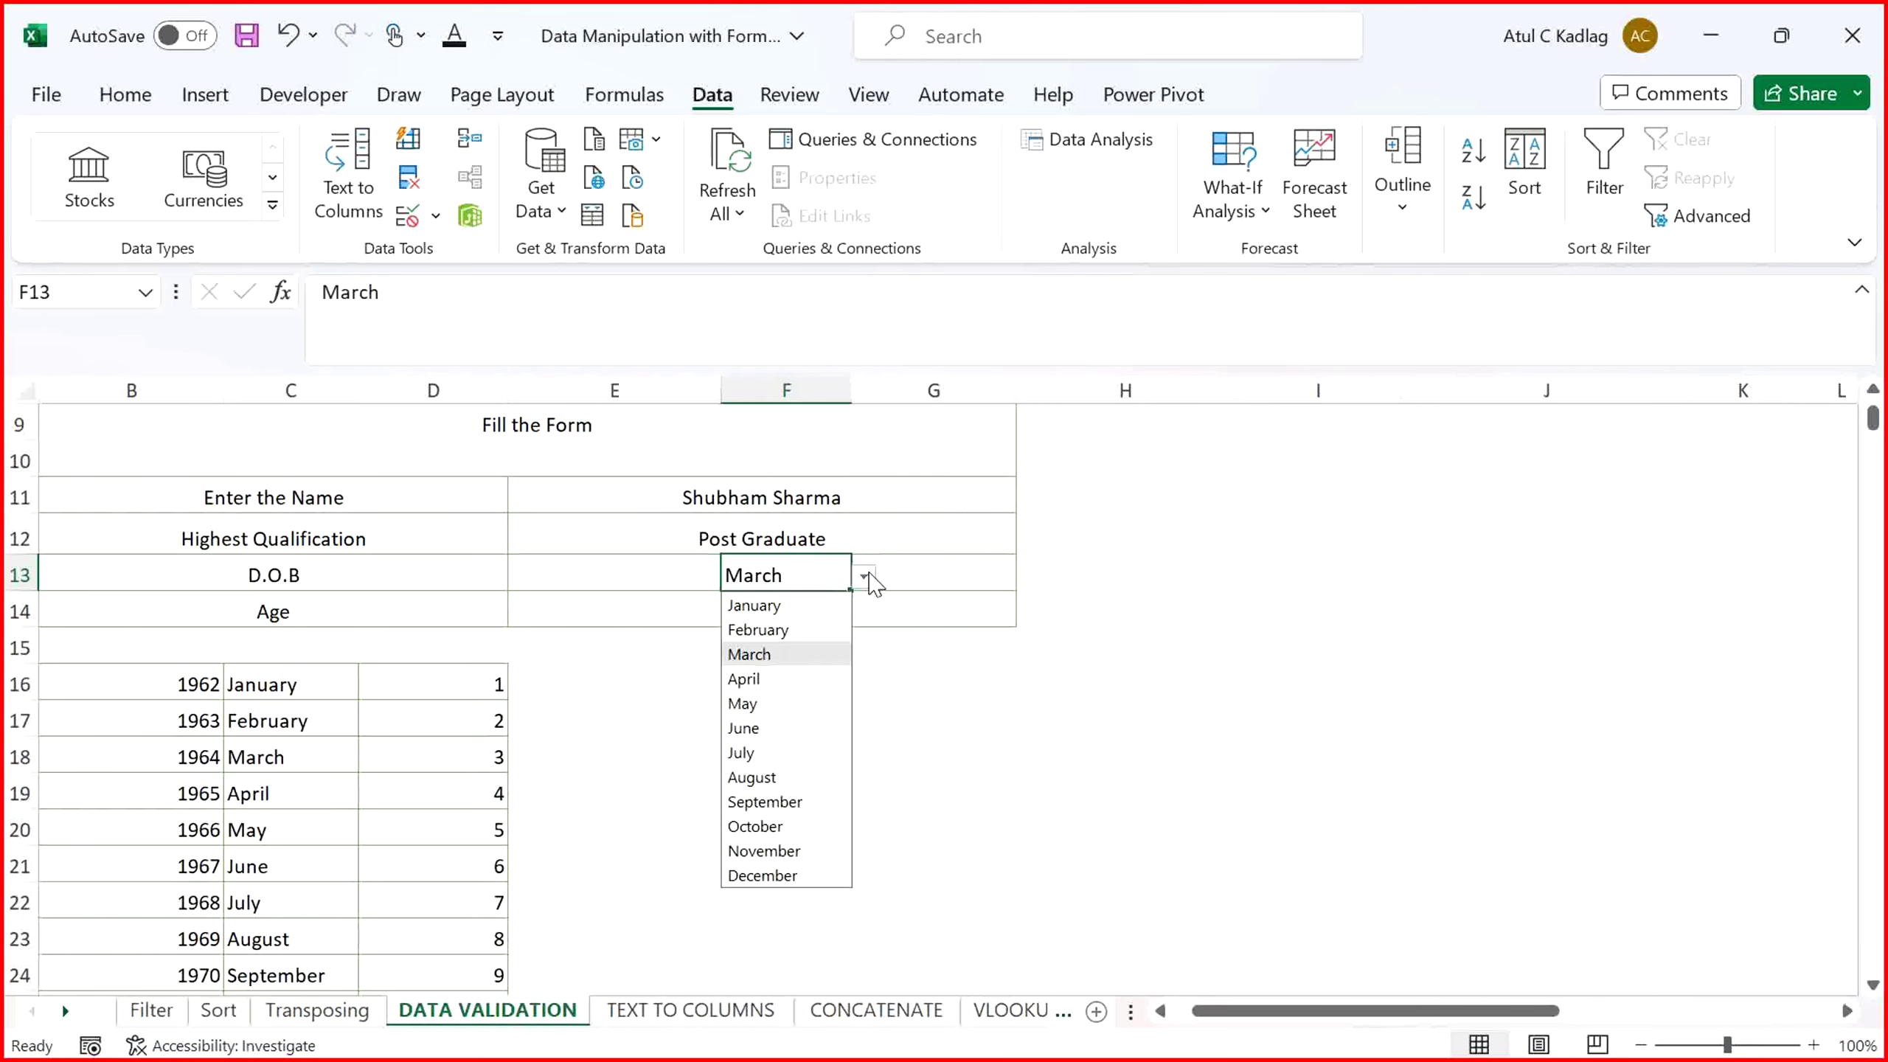
pyautogui.click(803, 753)
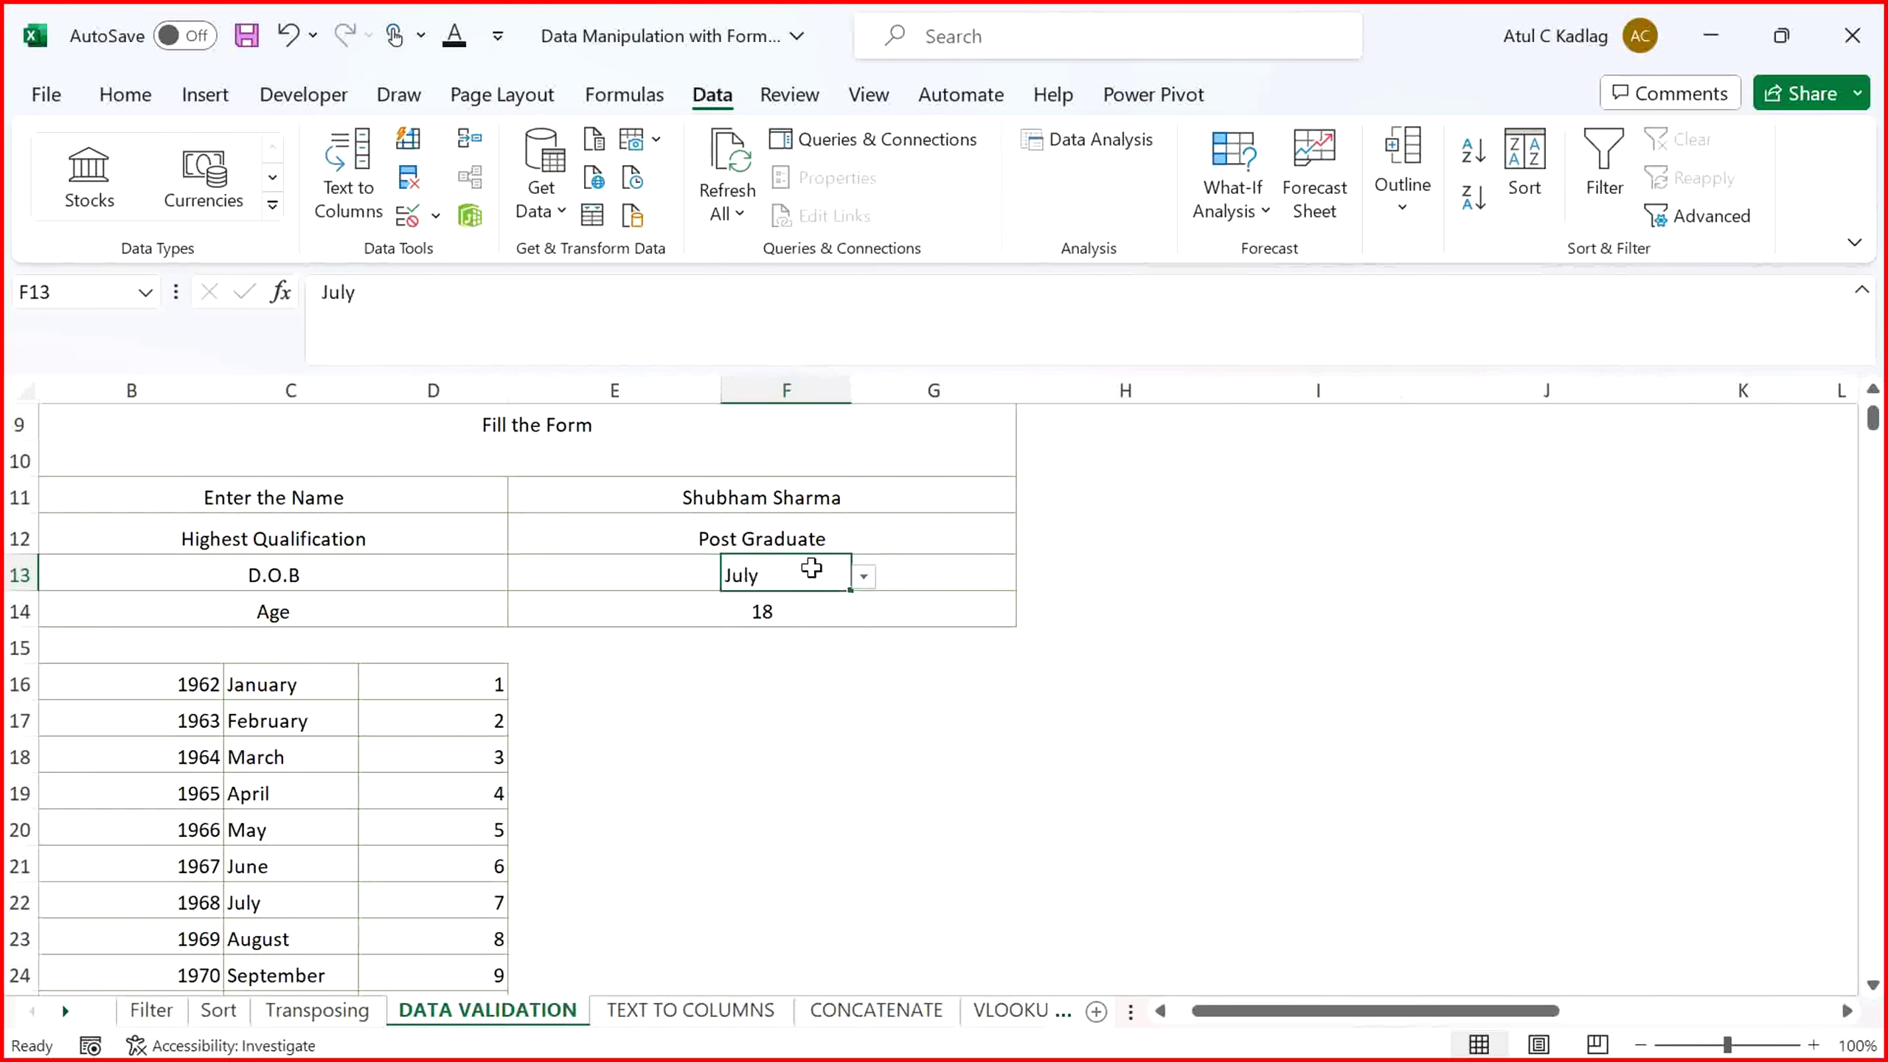
# Test F13's month validation by entering the invalid values dse and 76
pyautogui.write('dse')
pyautogui.press('Return')
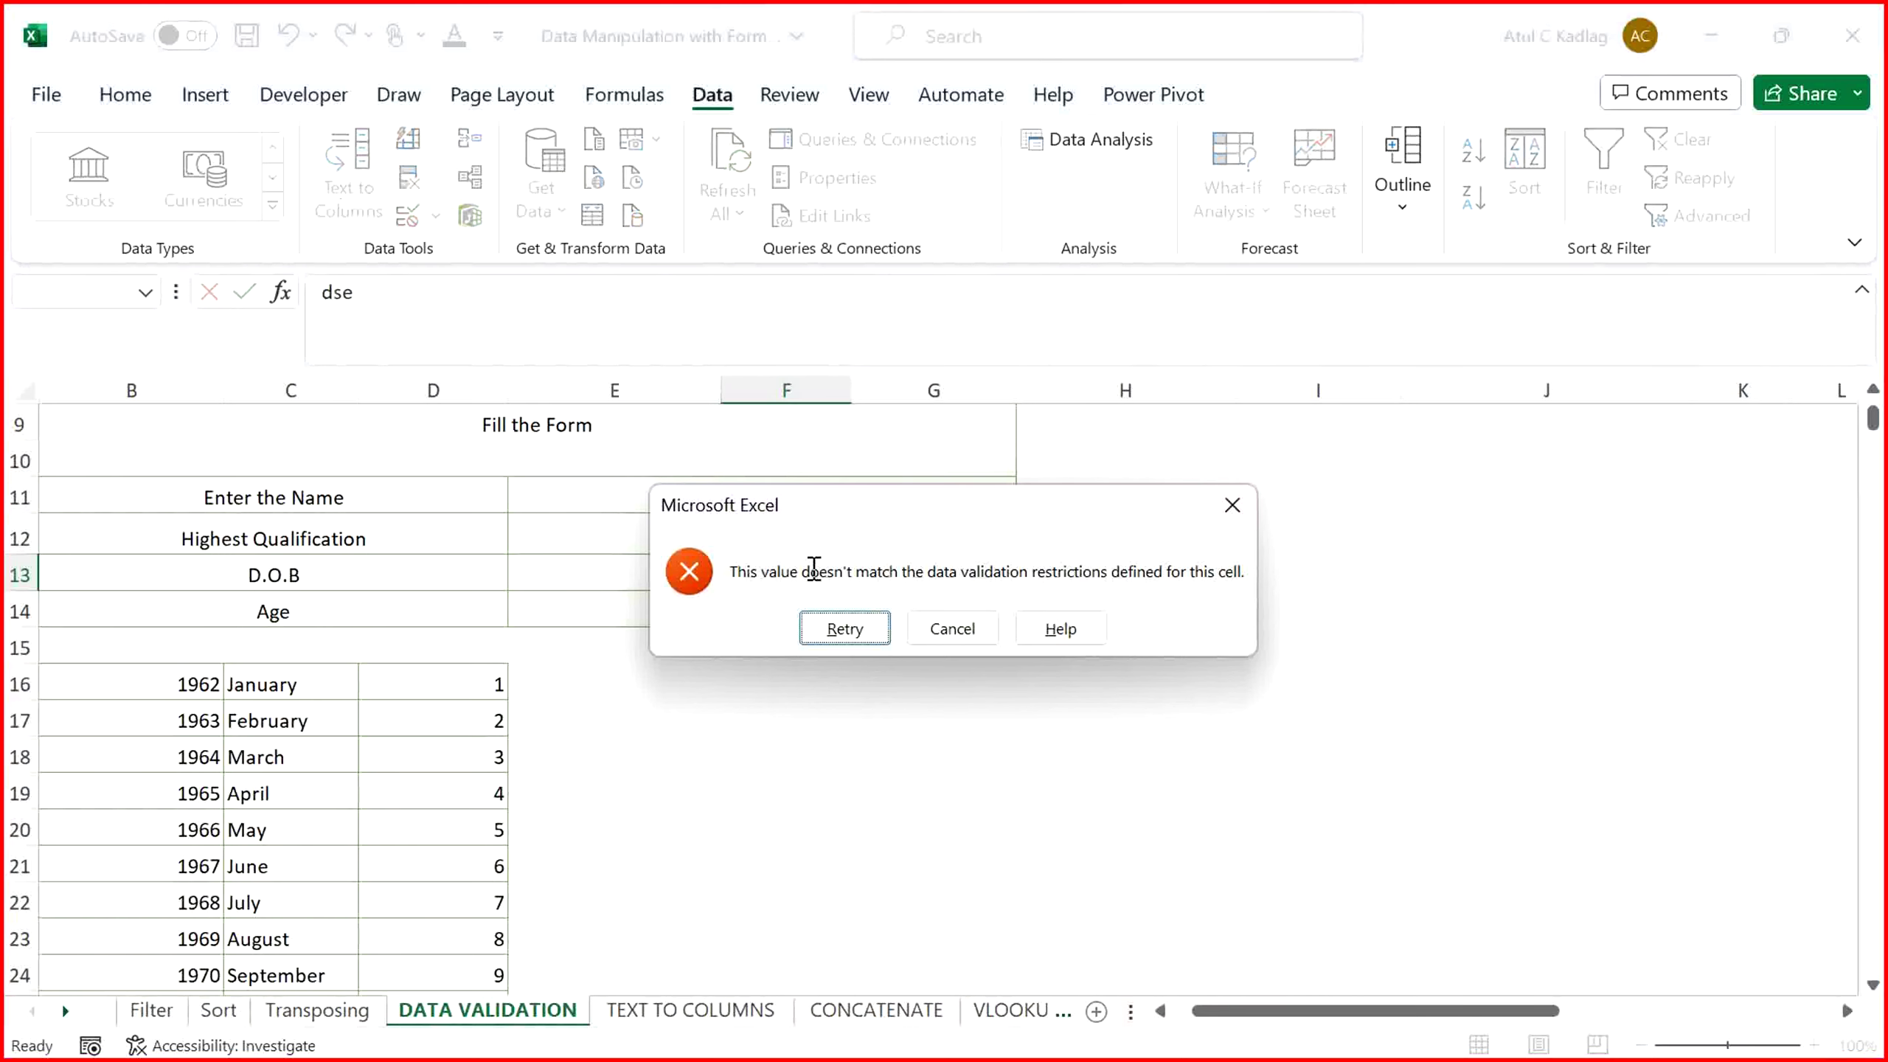
pyautogui.press('Escape')
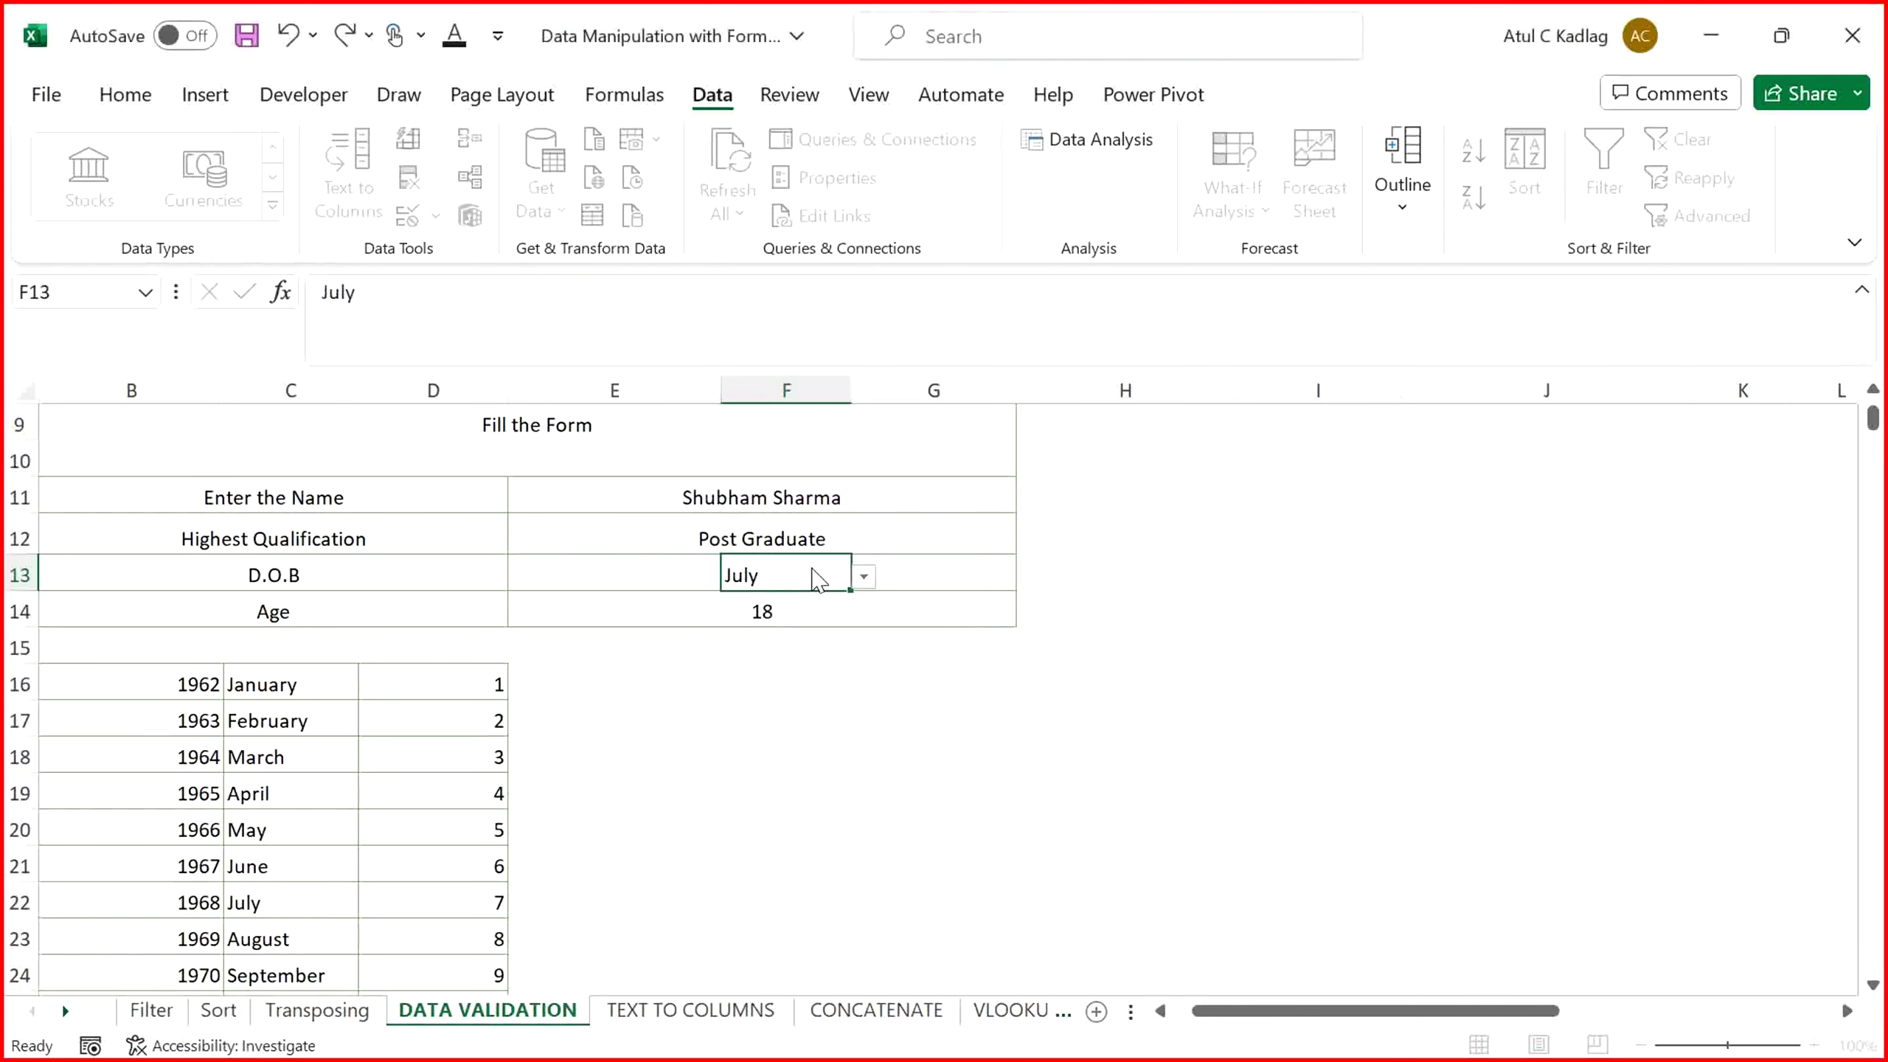
pyautogui.moveTo(818, 580); pyautogui.dragTo(811, 569)
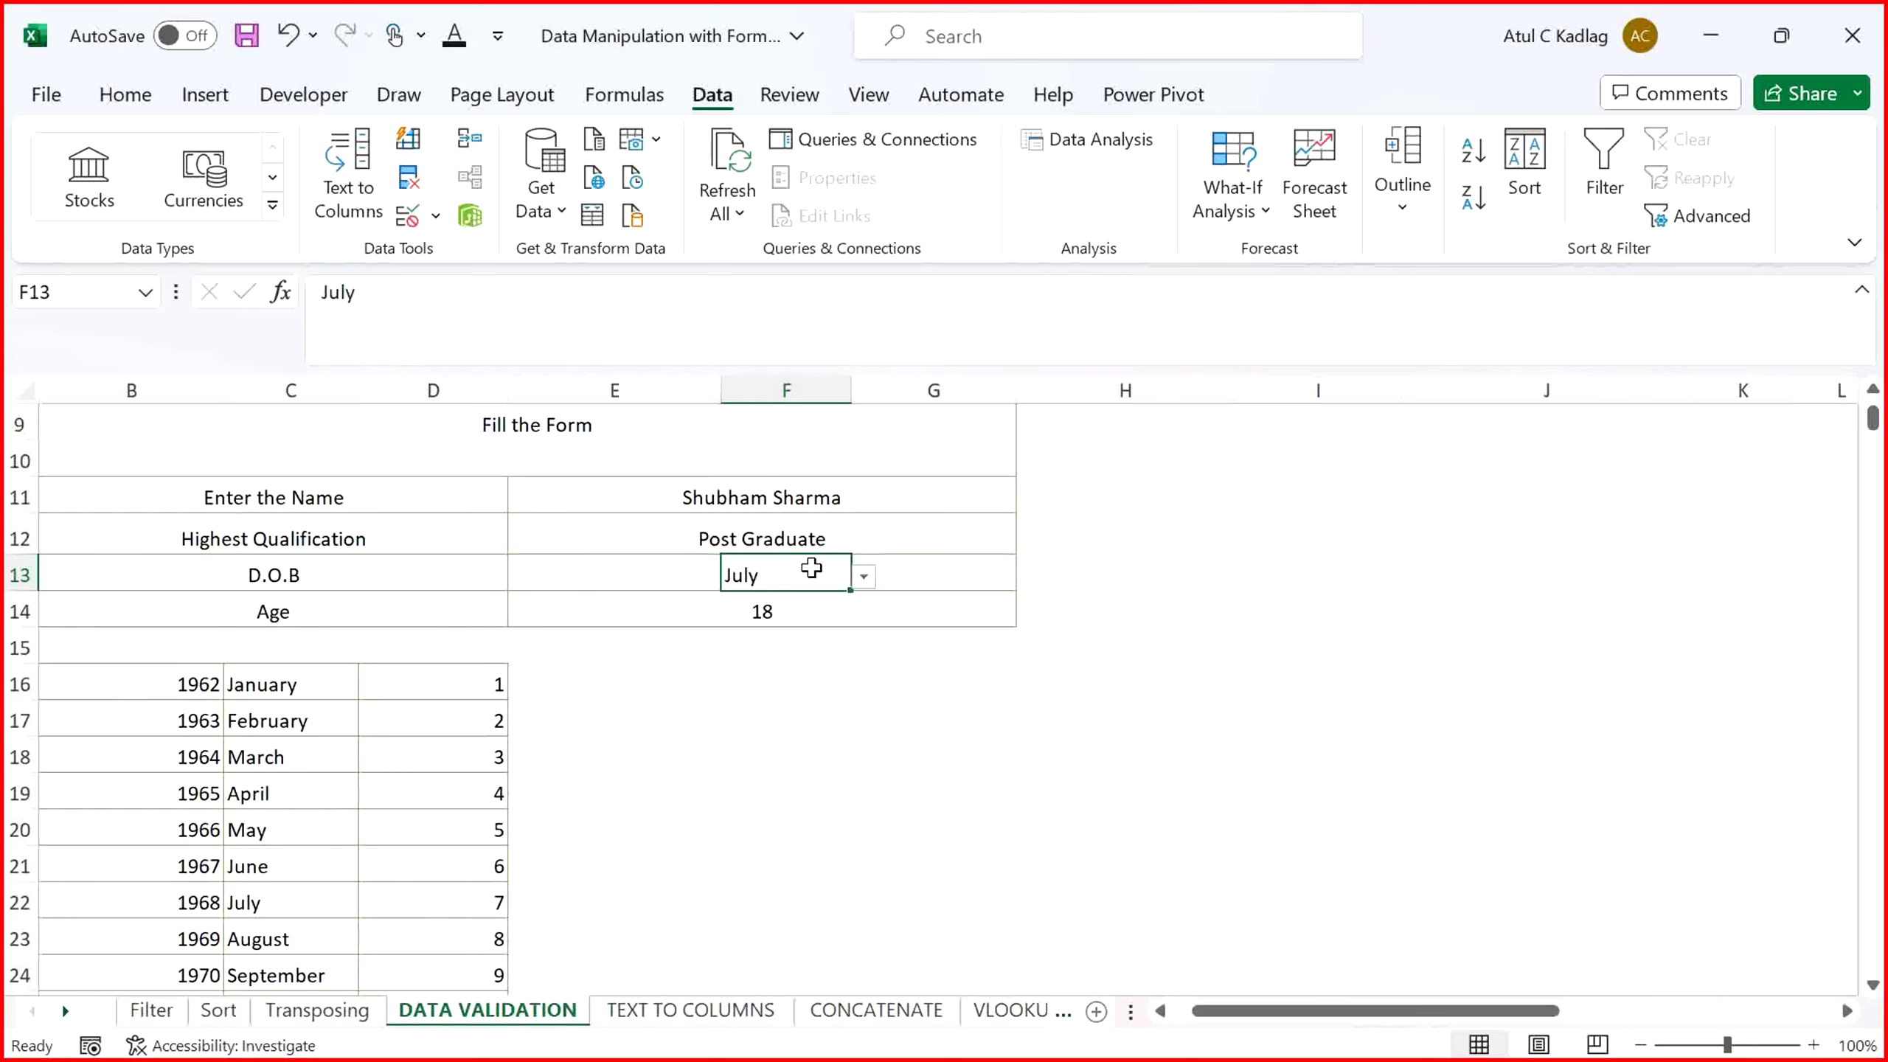
pyautogui.write('76')
pyautogui.press('Return')
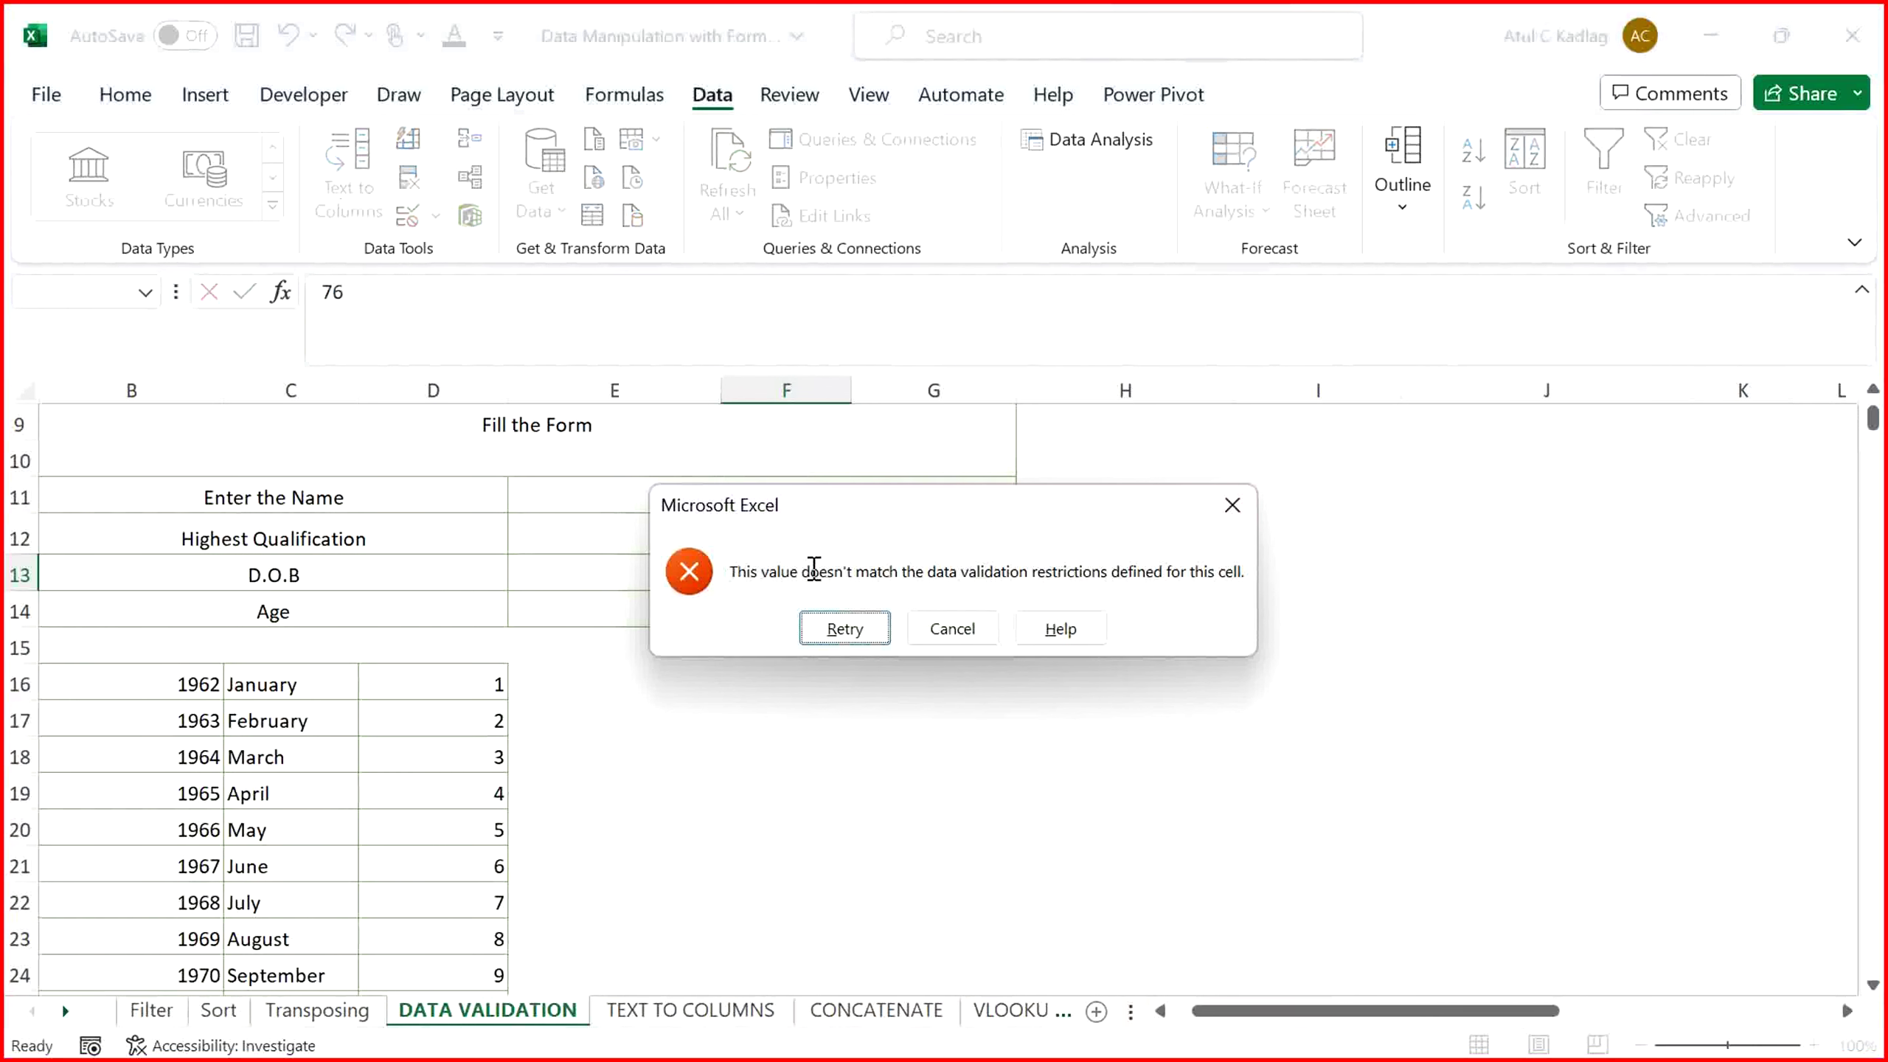
# Clear the typed entry in F13 and choose January from its month list instead
pyautogui.press('Return')
pyautogui.press('BackSpace')
pyautogui.hotkey('alt', 'Down')
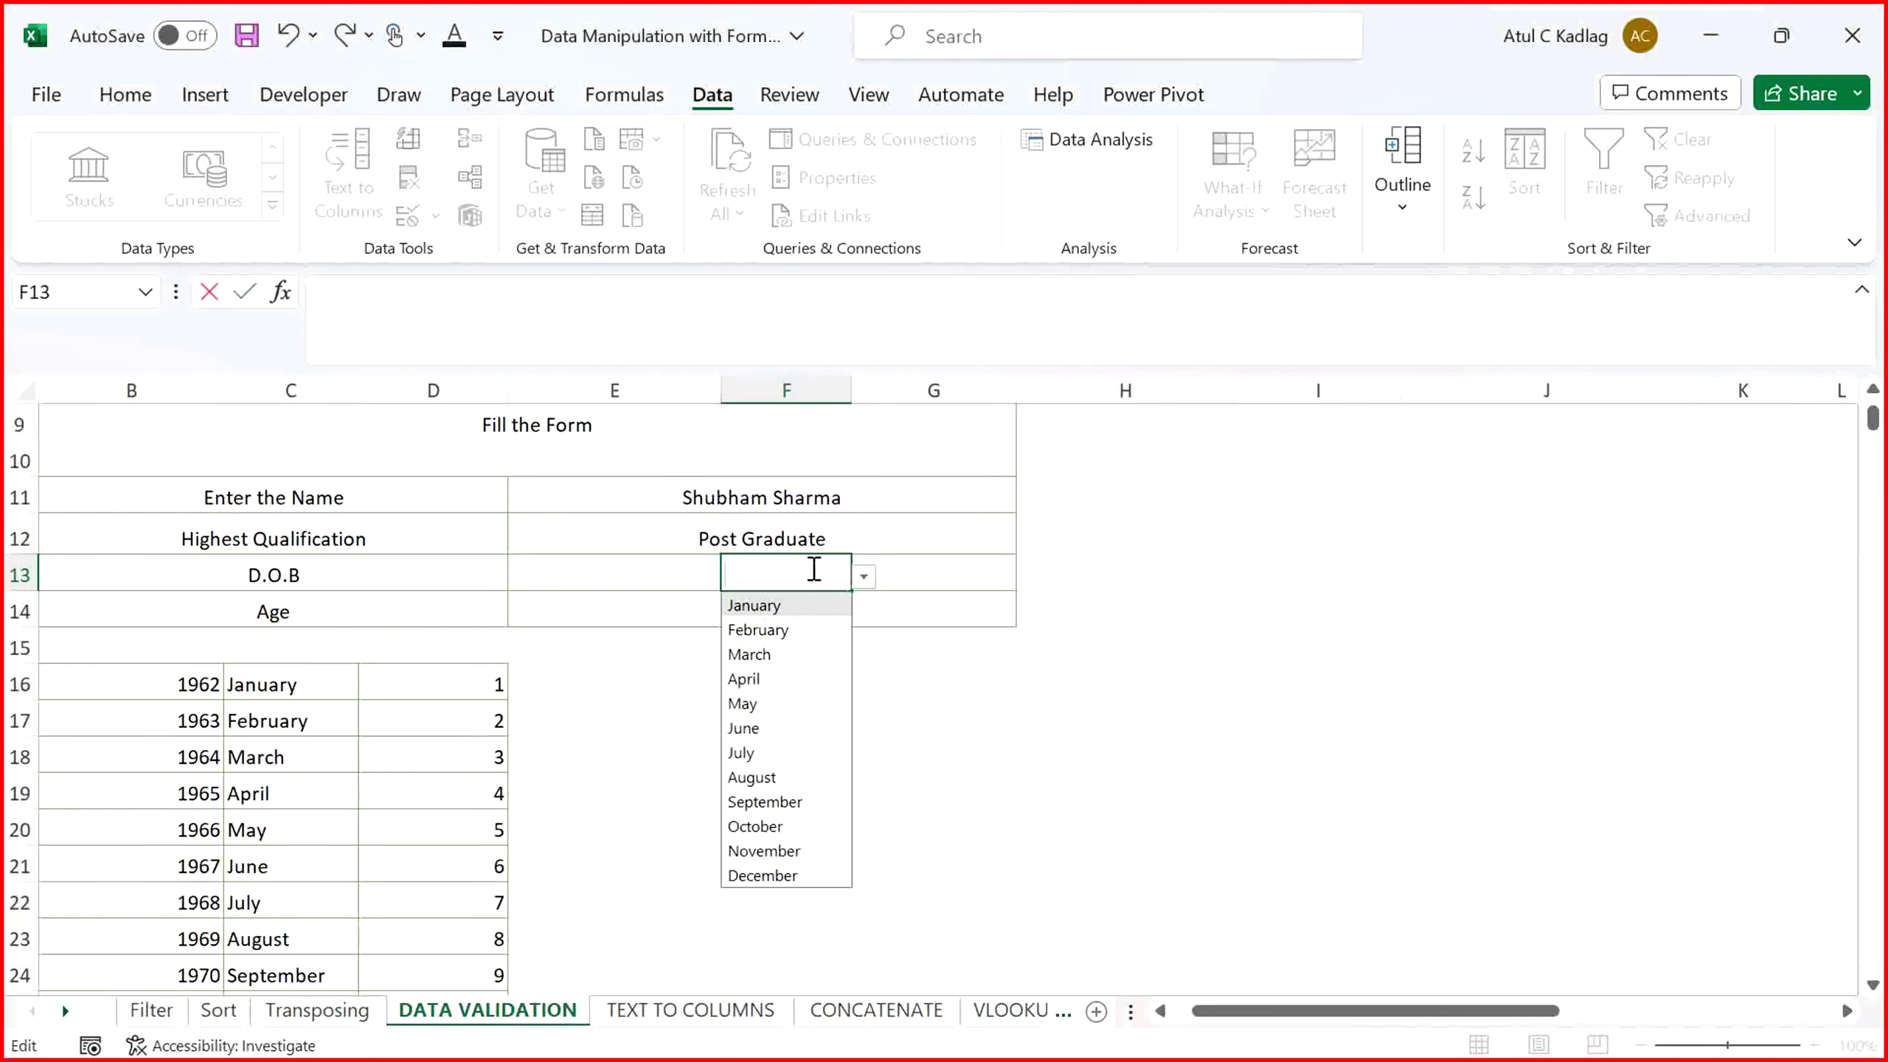
pyautogui.press('Return')
pyautogui.click(893, 681)
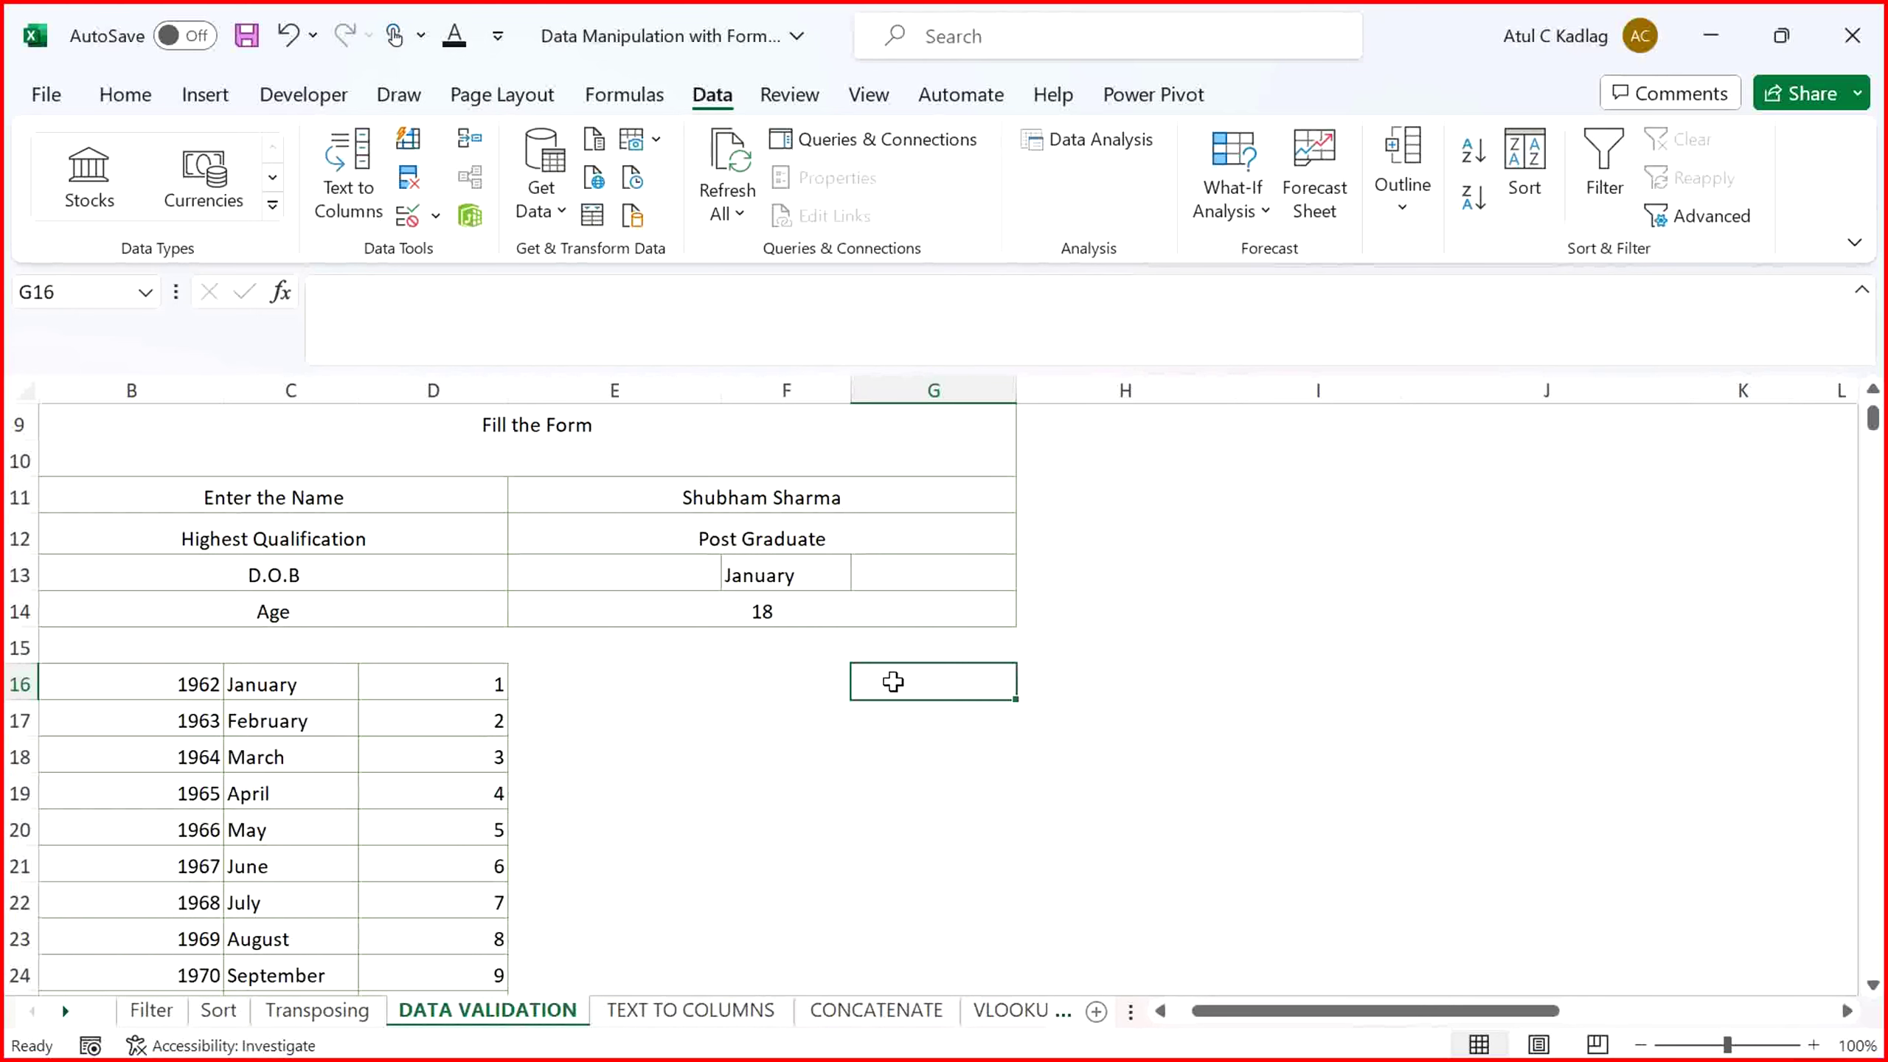
# Check the questions above the form on the qualification list, date drop-downs and age limits
pyautogui.press('Up')
pyautogui.press('Up')
pyautogui.press('Up')
pyautogui.press('Up')
pyautogui.press('Up')
pyautogui.press('Up')
pyautogui.press('Up')
pyautogui.press('Up')
pyautogui.press('Up')
pyautogui.press('Up')
pyautogui.press('Up')
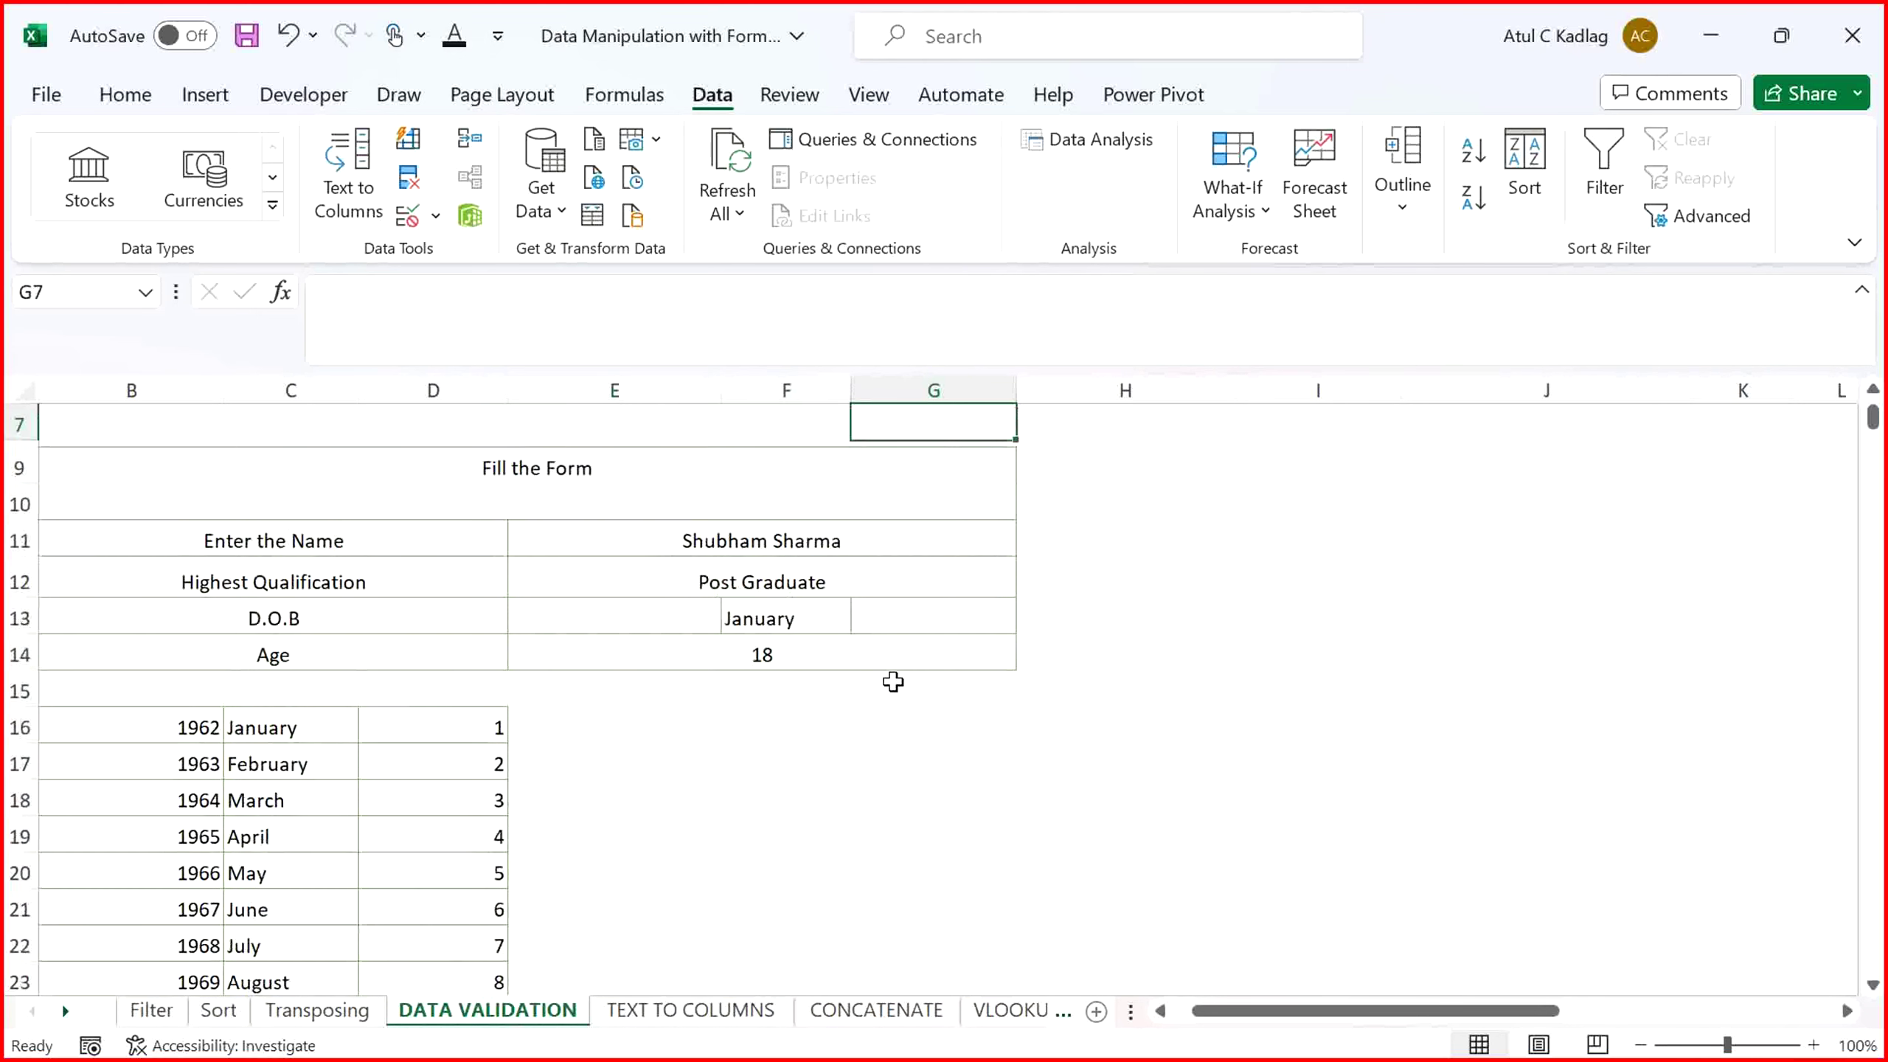
pyautogui.press('Up')
pyautogui.press('Down')
pyautogui.press('Down')
pyautogui.press('Down')
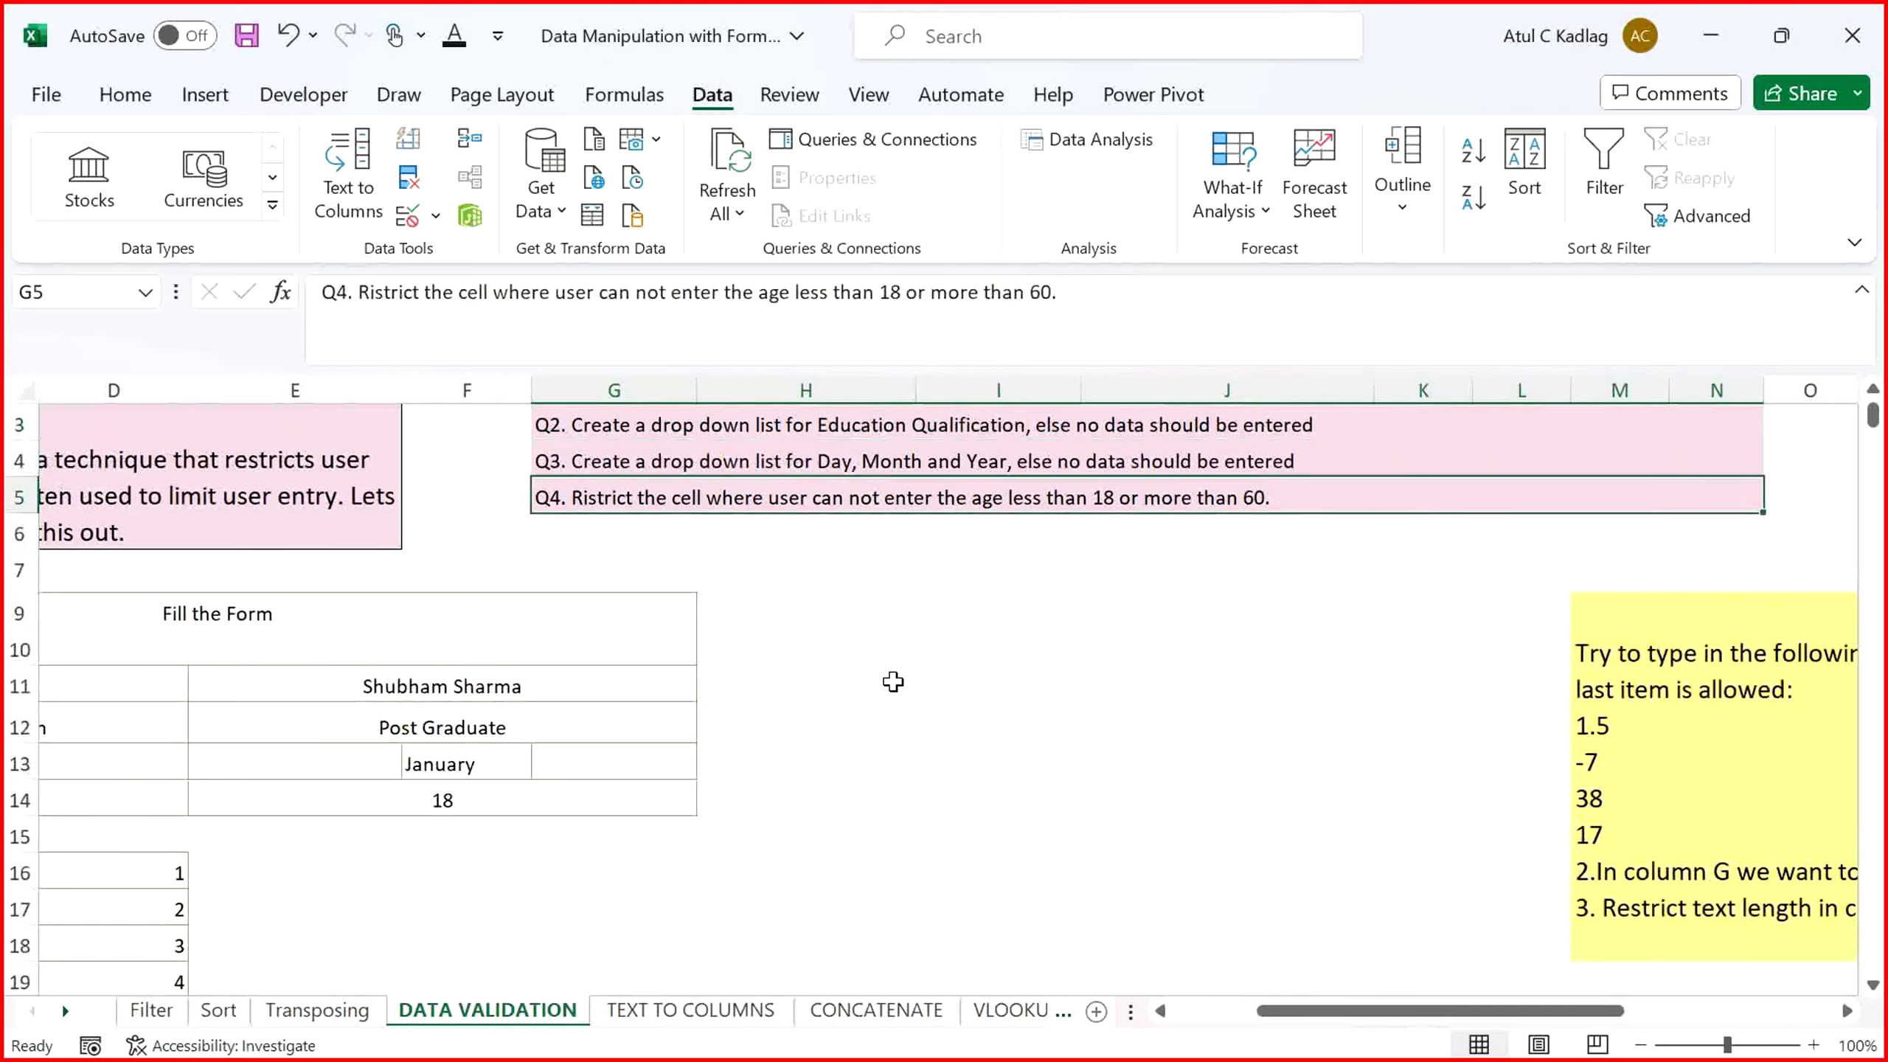
# Open Data Validation for the last D.O.B cell G13 and allow by Text length
pyautogui.press('Down')
pyautogui.press('Down')
pyautogui.press('Down')
pyautogui.press('Down')
pyautogui.press('Down')
pyautogui.press('Down')
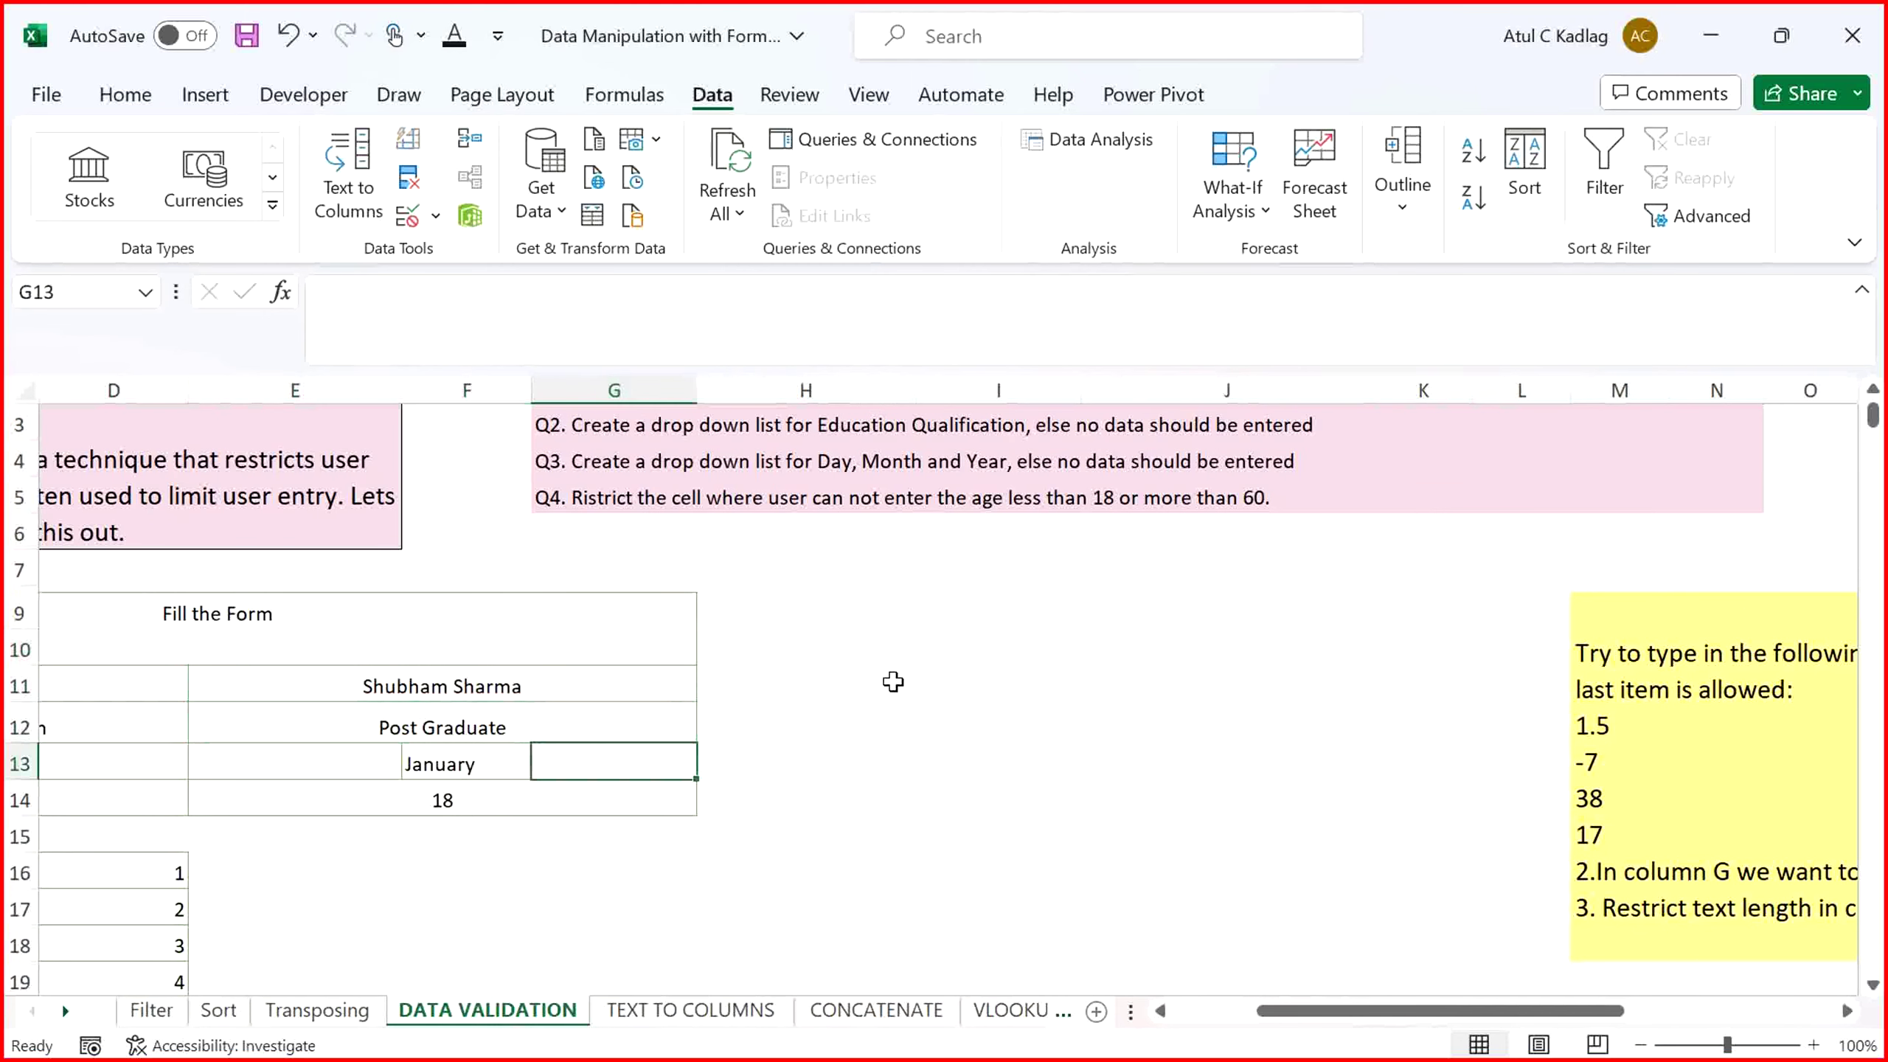
pyautogui.press('Left')
pyautogui.press('Right')
pyautogui.click(436, 215)
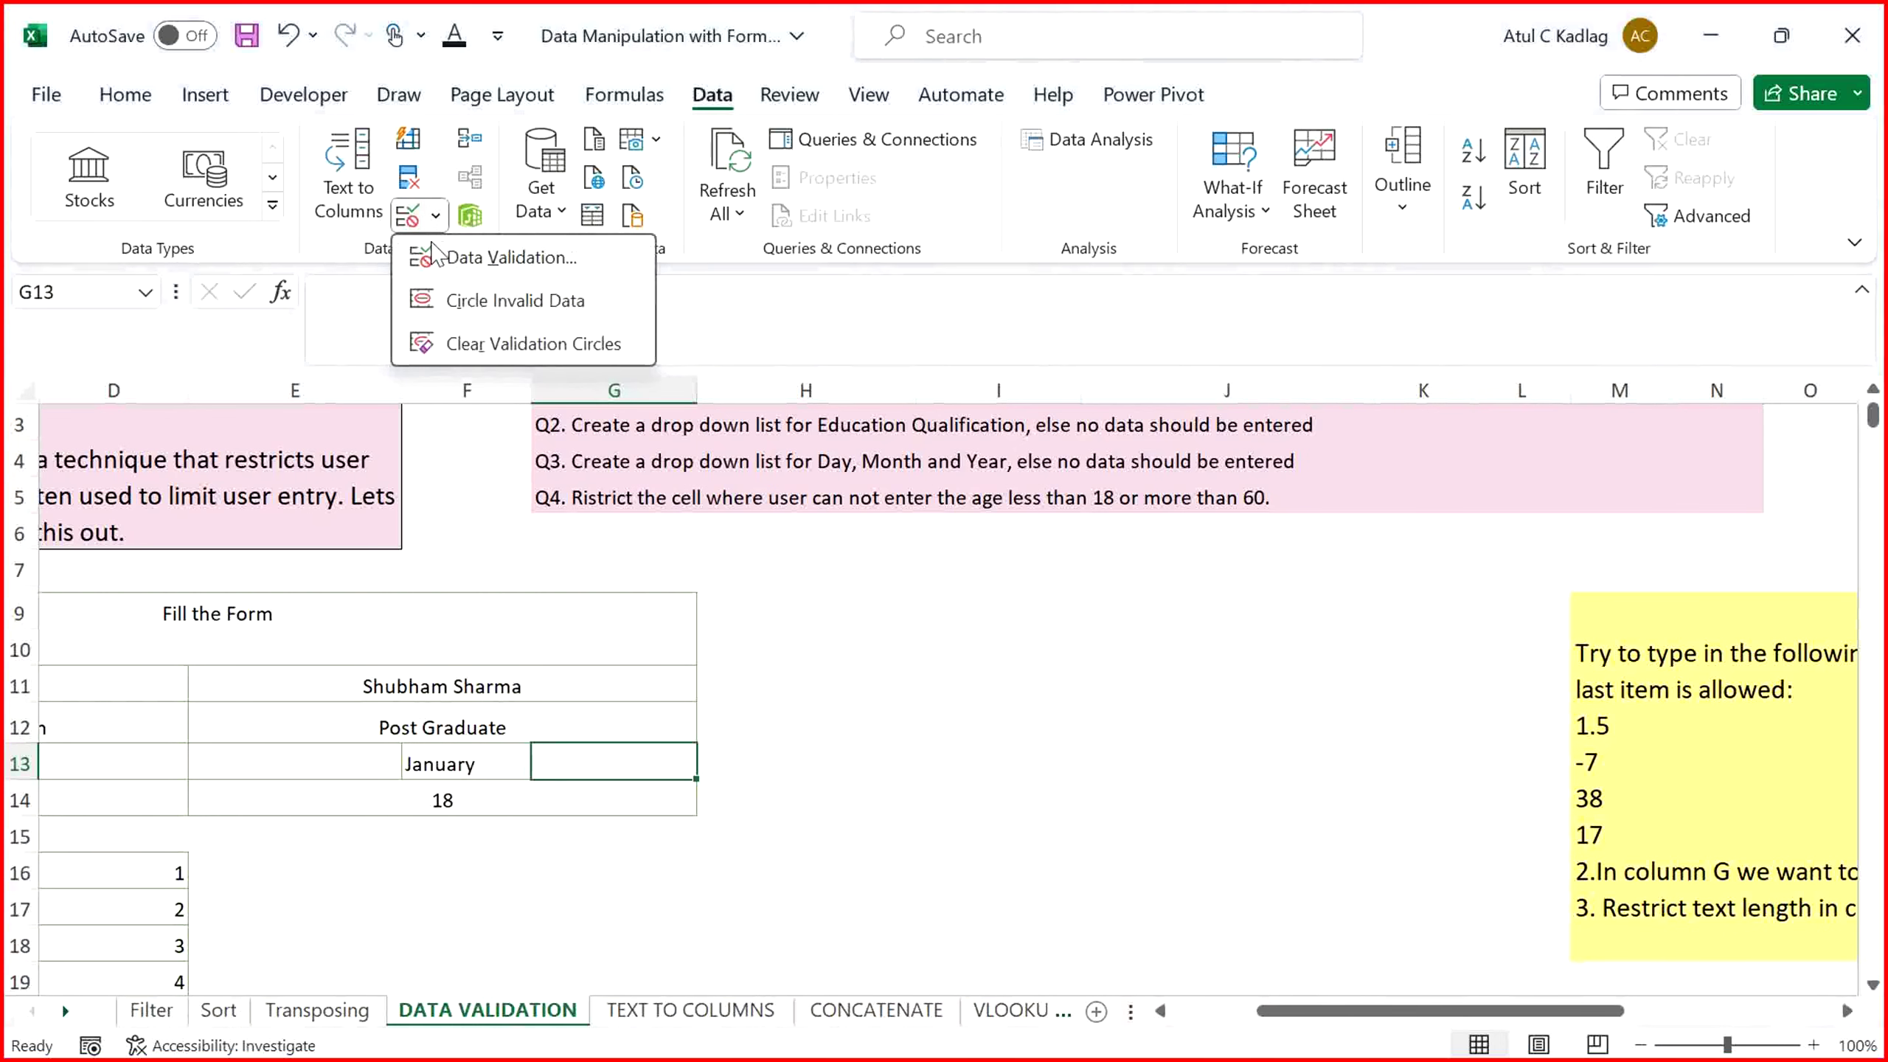
pyautogui.click(498, 266)
pyautogui.click(1297, 493)
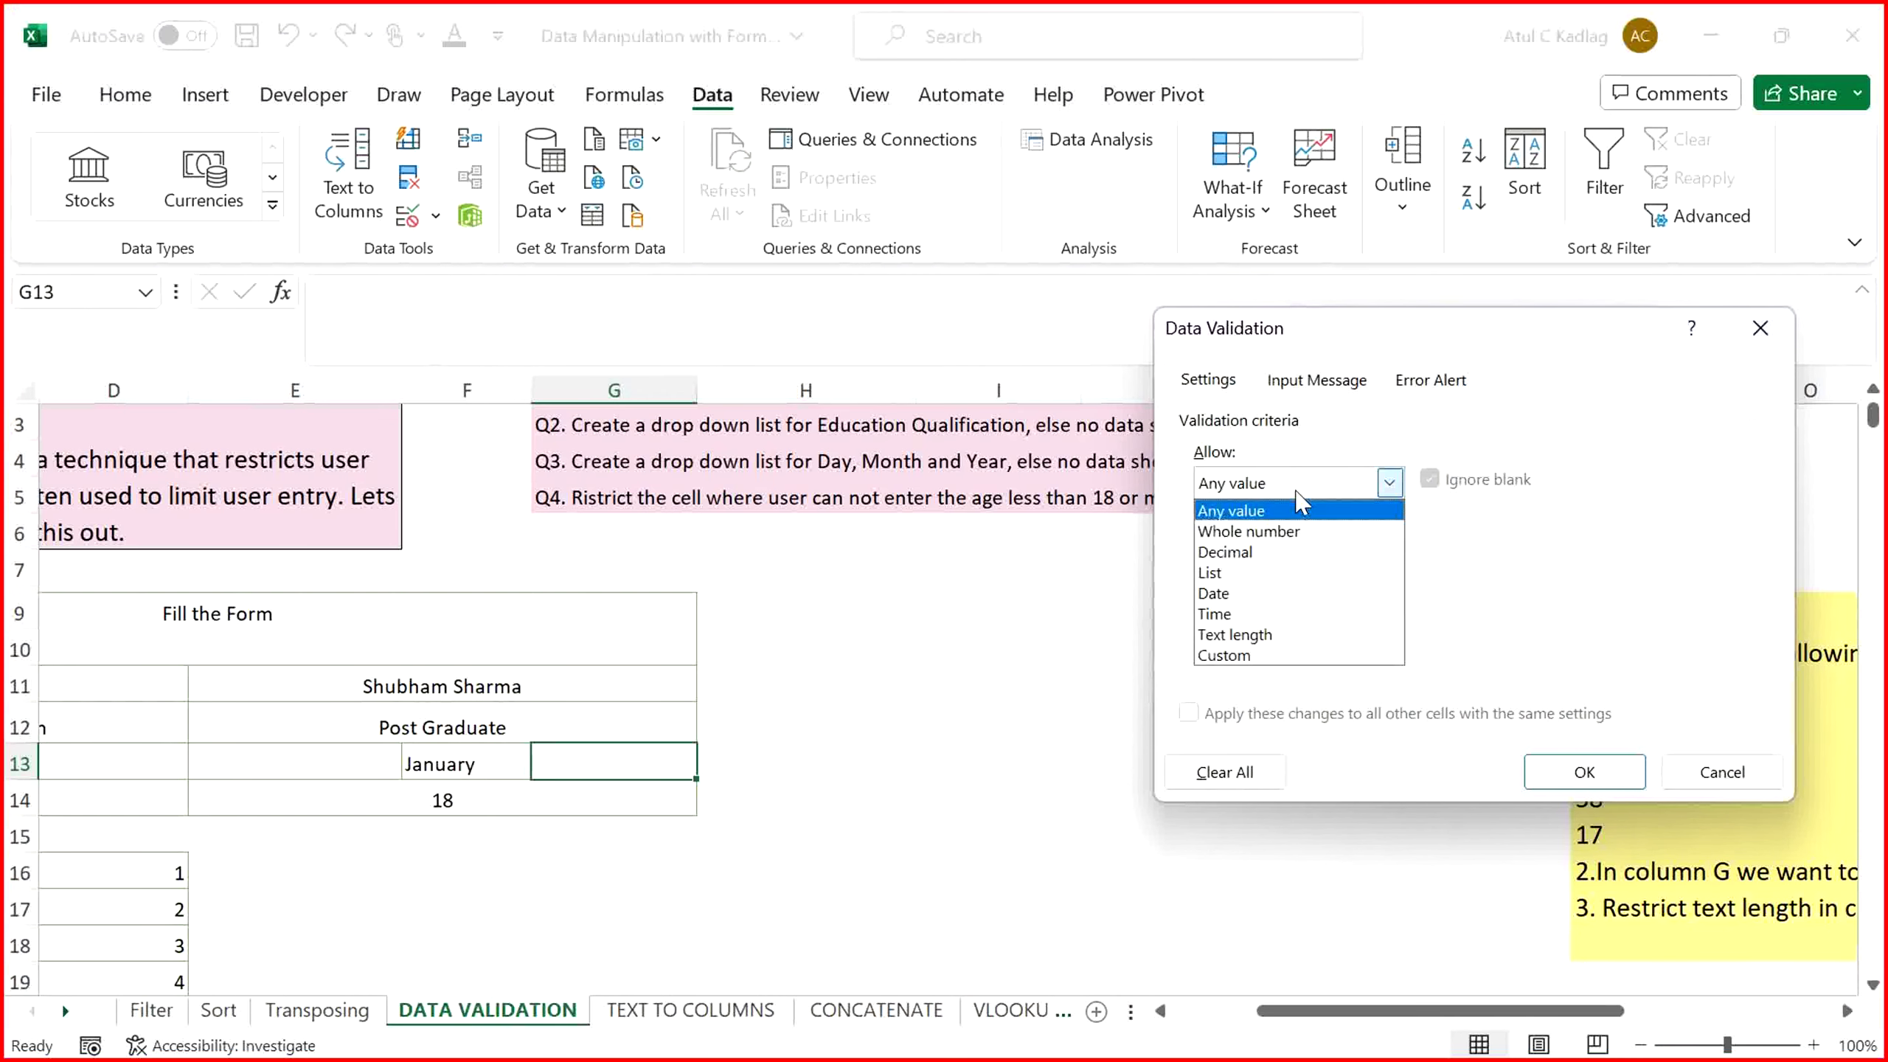
pyautogui.click(1284, 639)
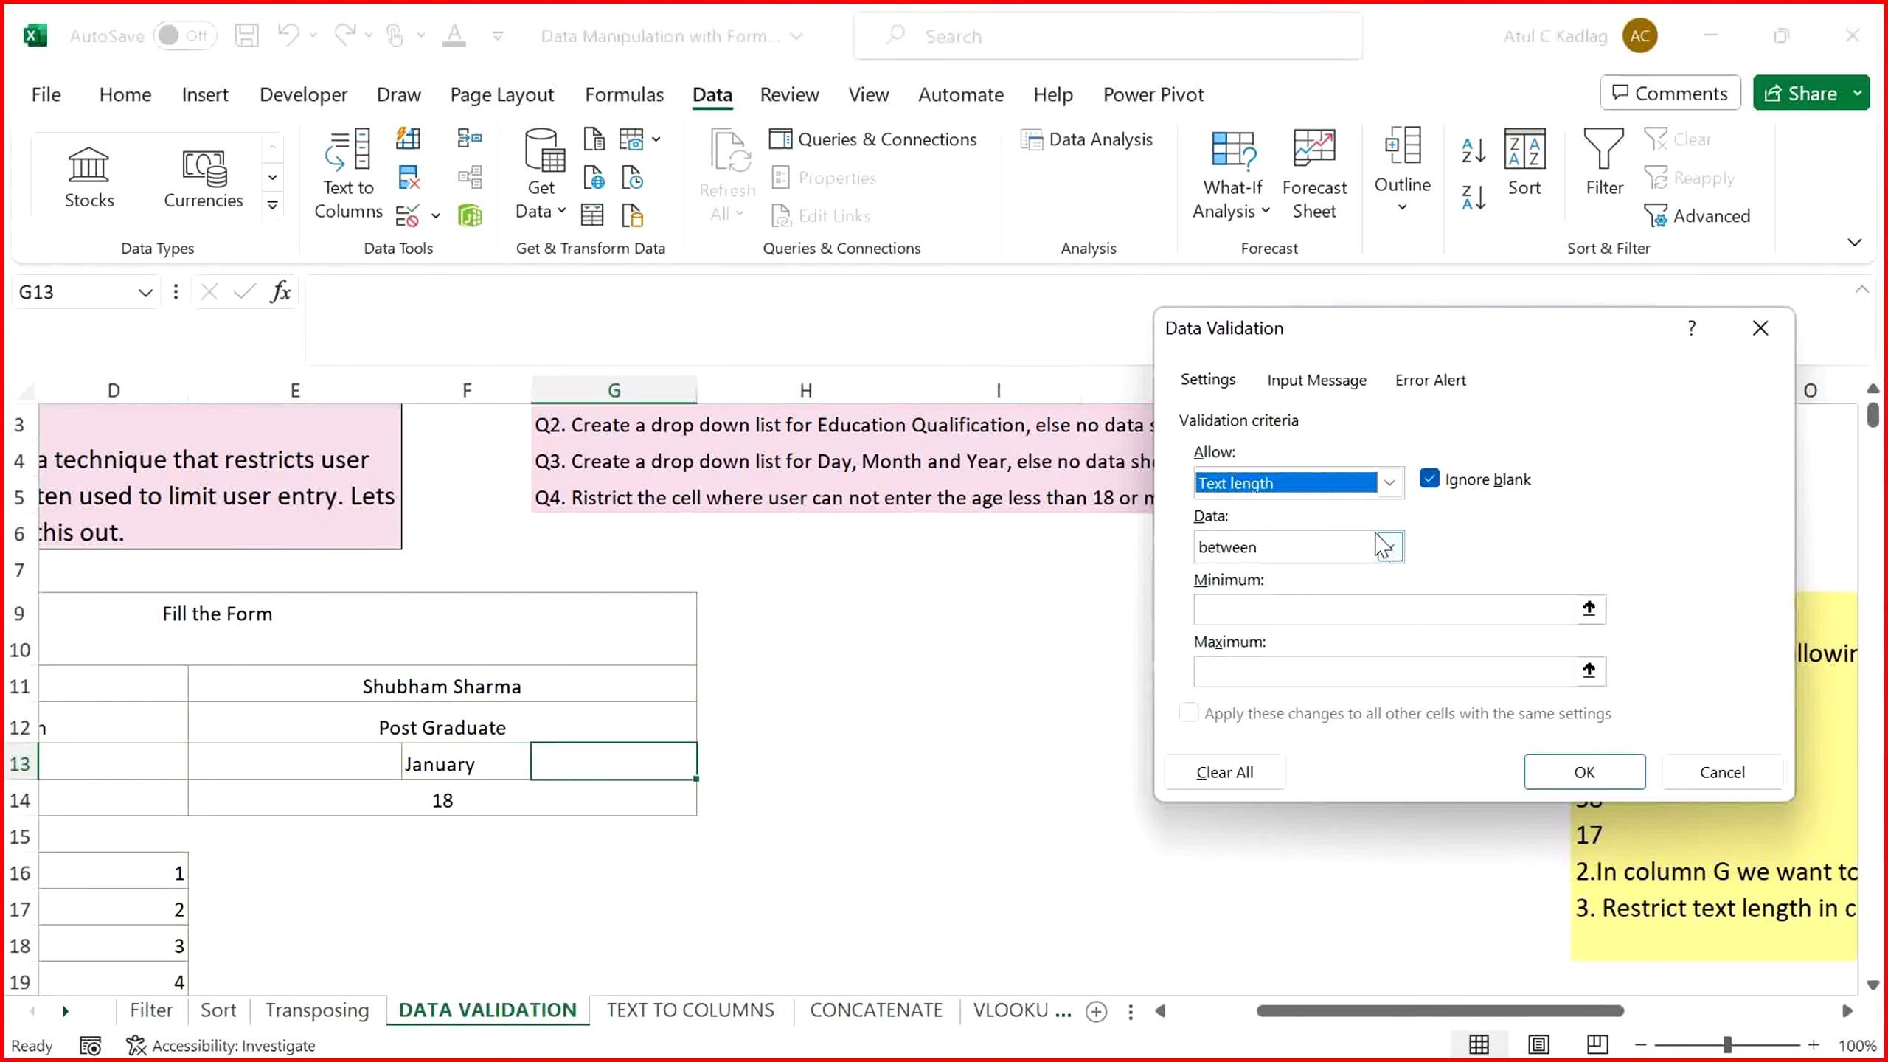
# Restrict G13's text length to less than or equal to a maximum of 4 and apply the validation
pyautogui.click(1390, 551)
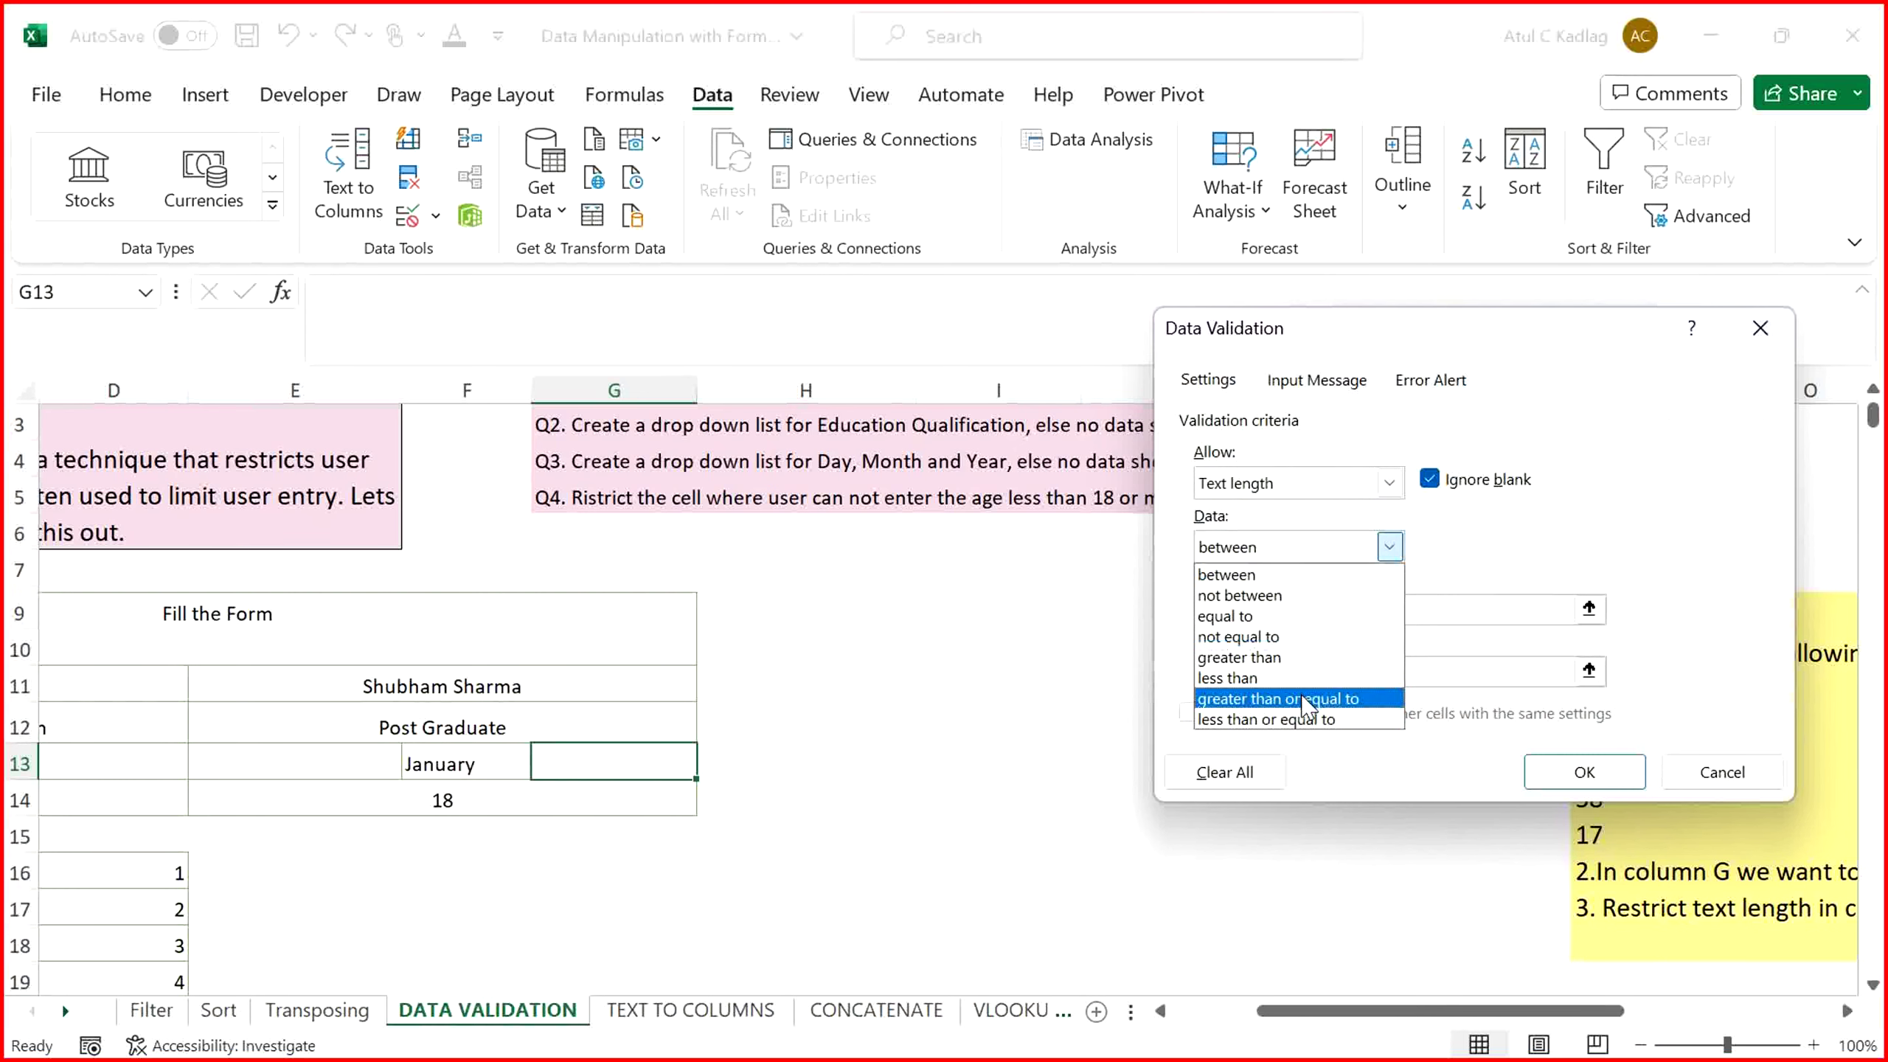
pyautogui.click(1280, 719)
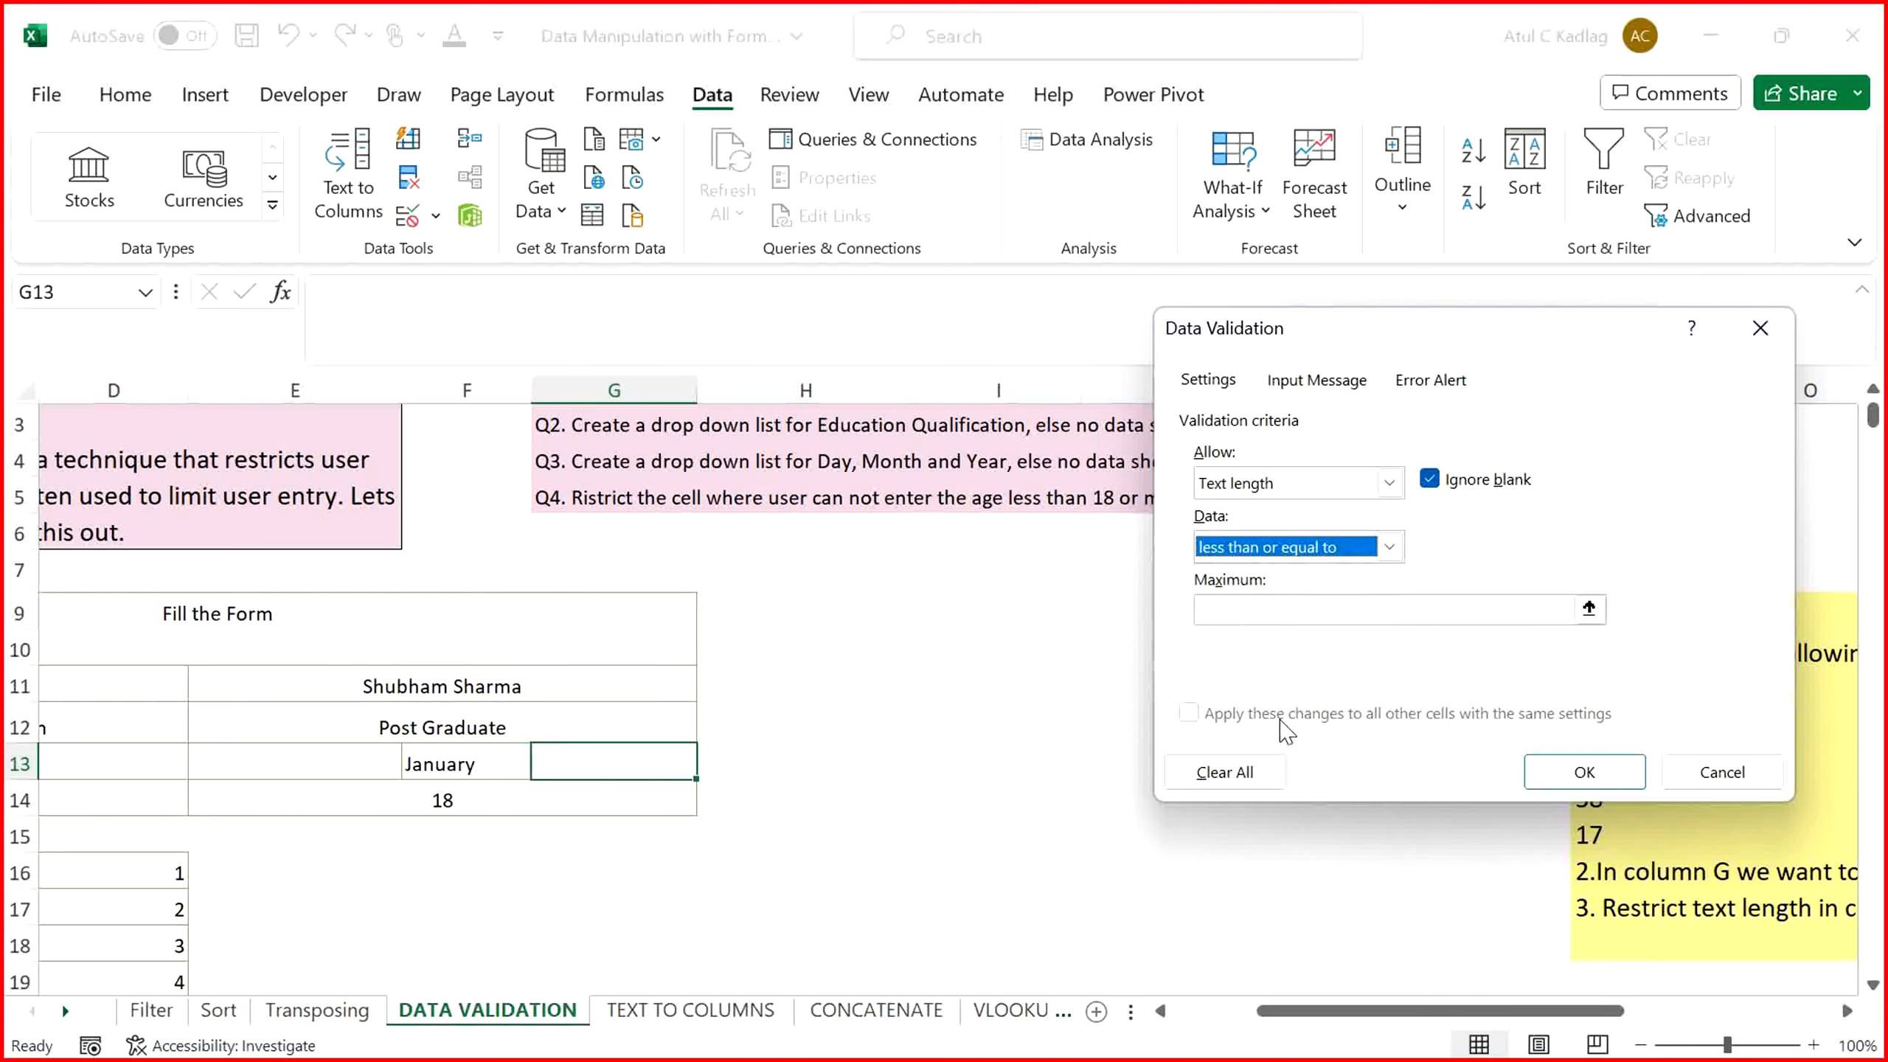
pyautogui.click(1255, 611)
pyautogui.write('4')
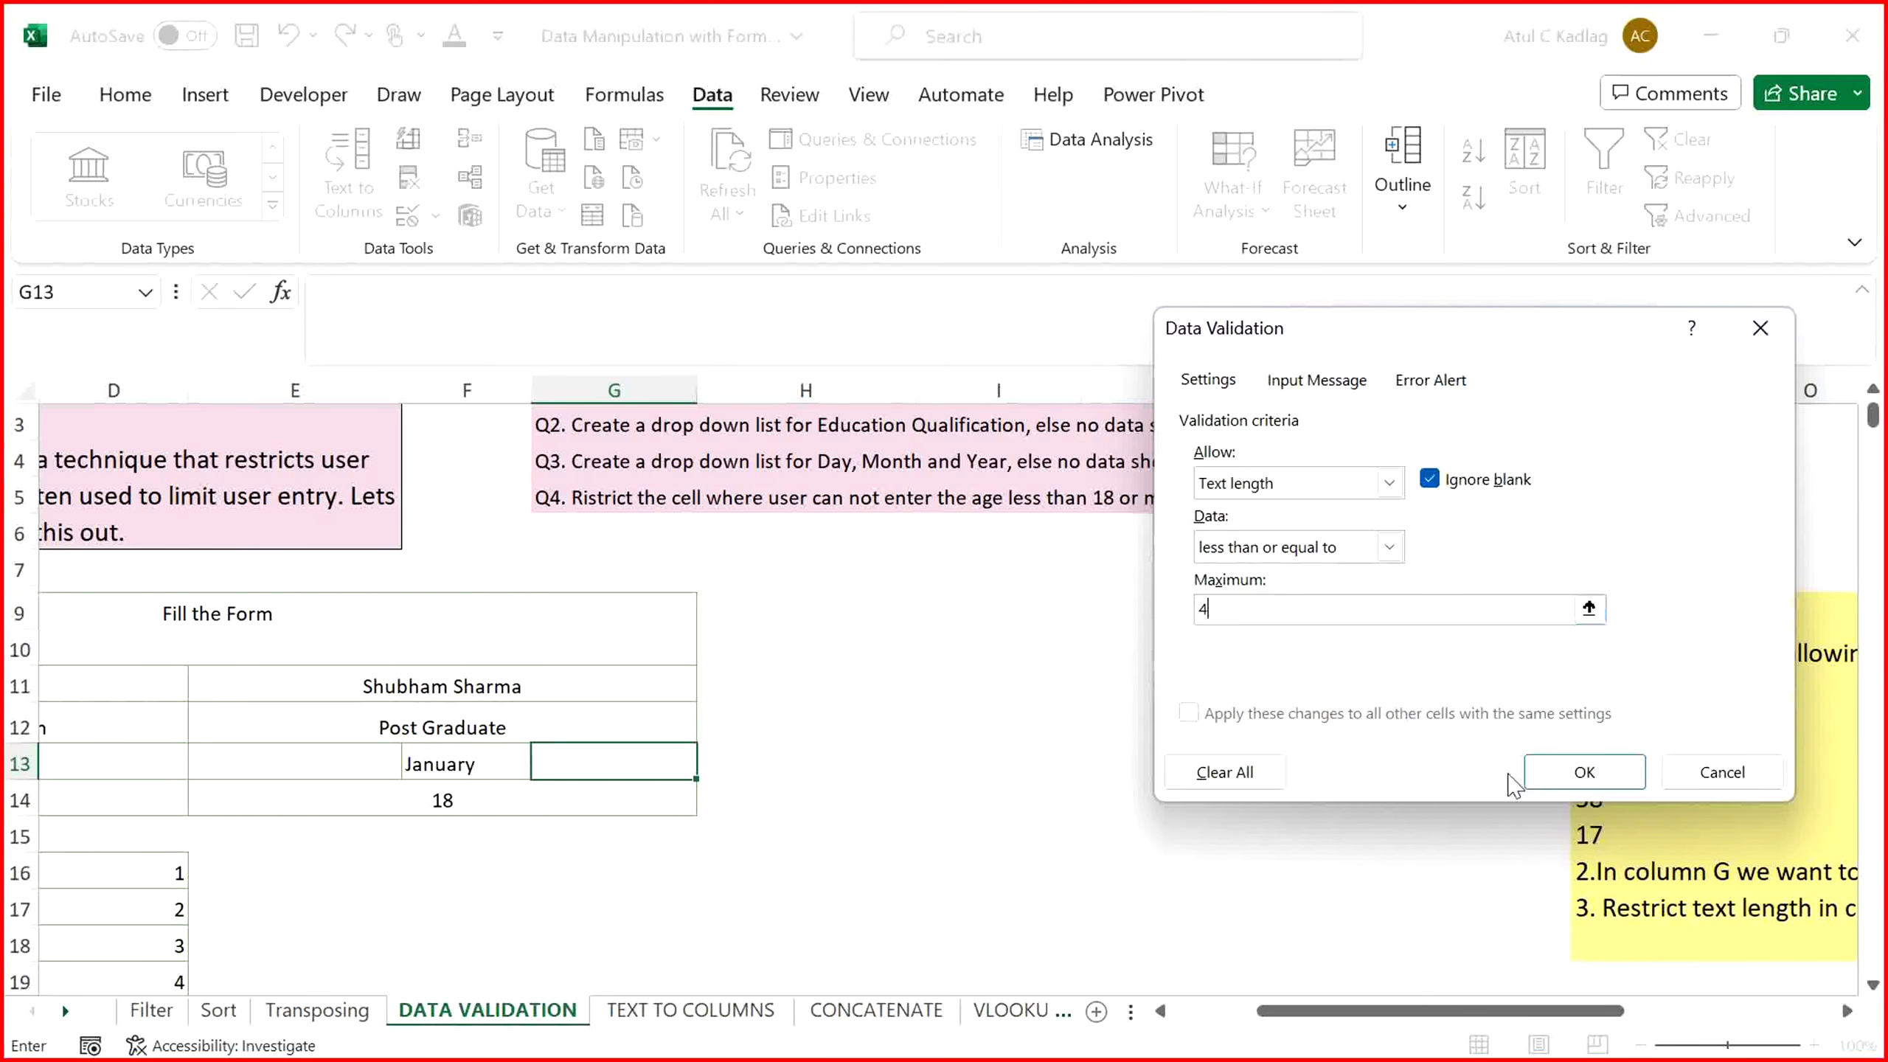
pyautogui.click(1546, 778)
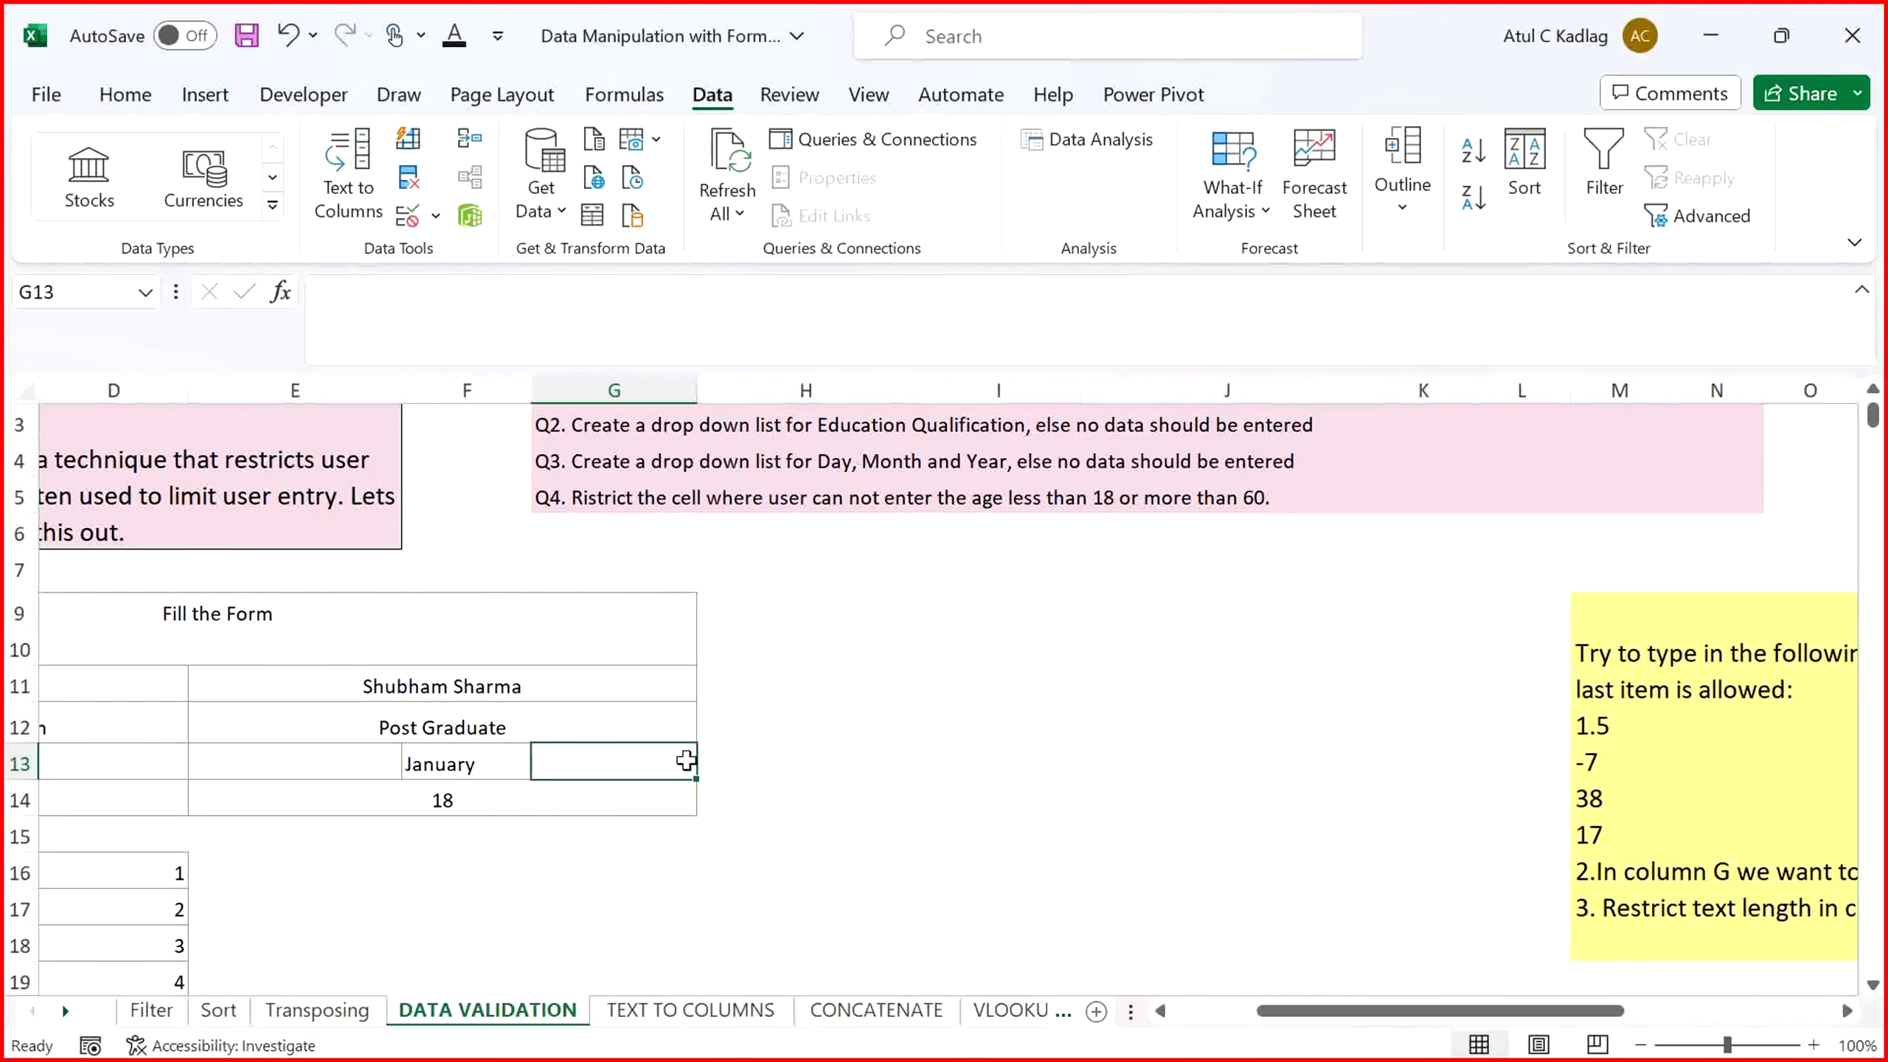
# Test G13's text length validation by entering the four-digit values 1234 and 1904
pyautogui.write('1234')
pyautogui.press('Return')
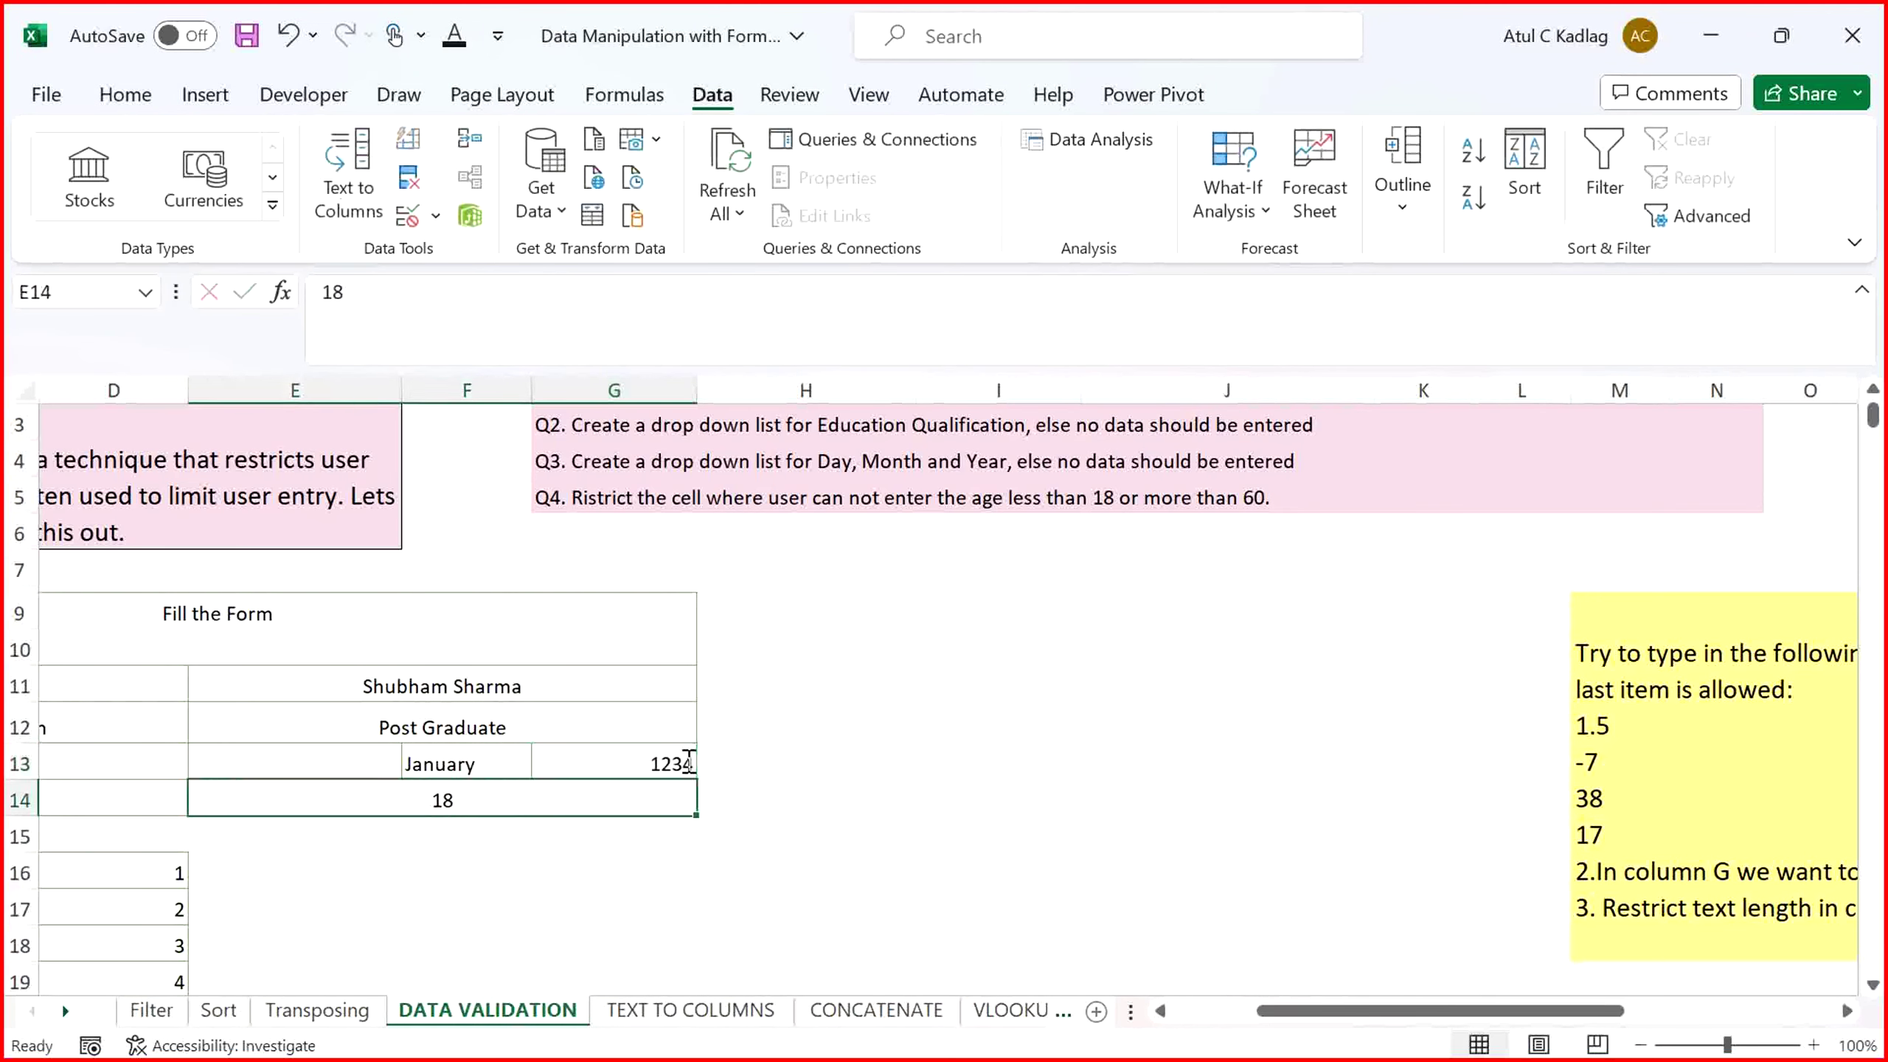
pyautogui.click(685, 759)
pyautogui.write('1904')
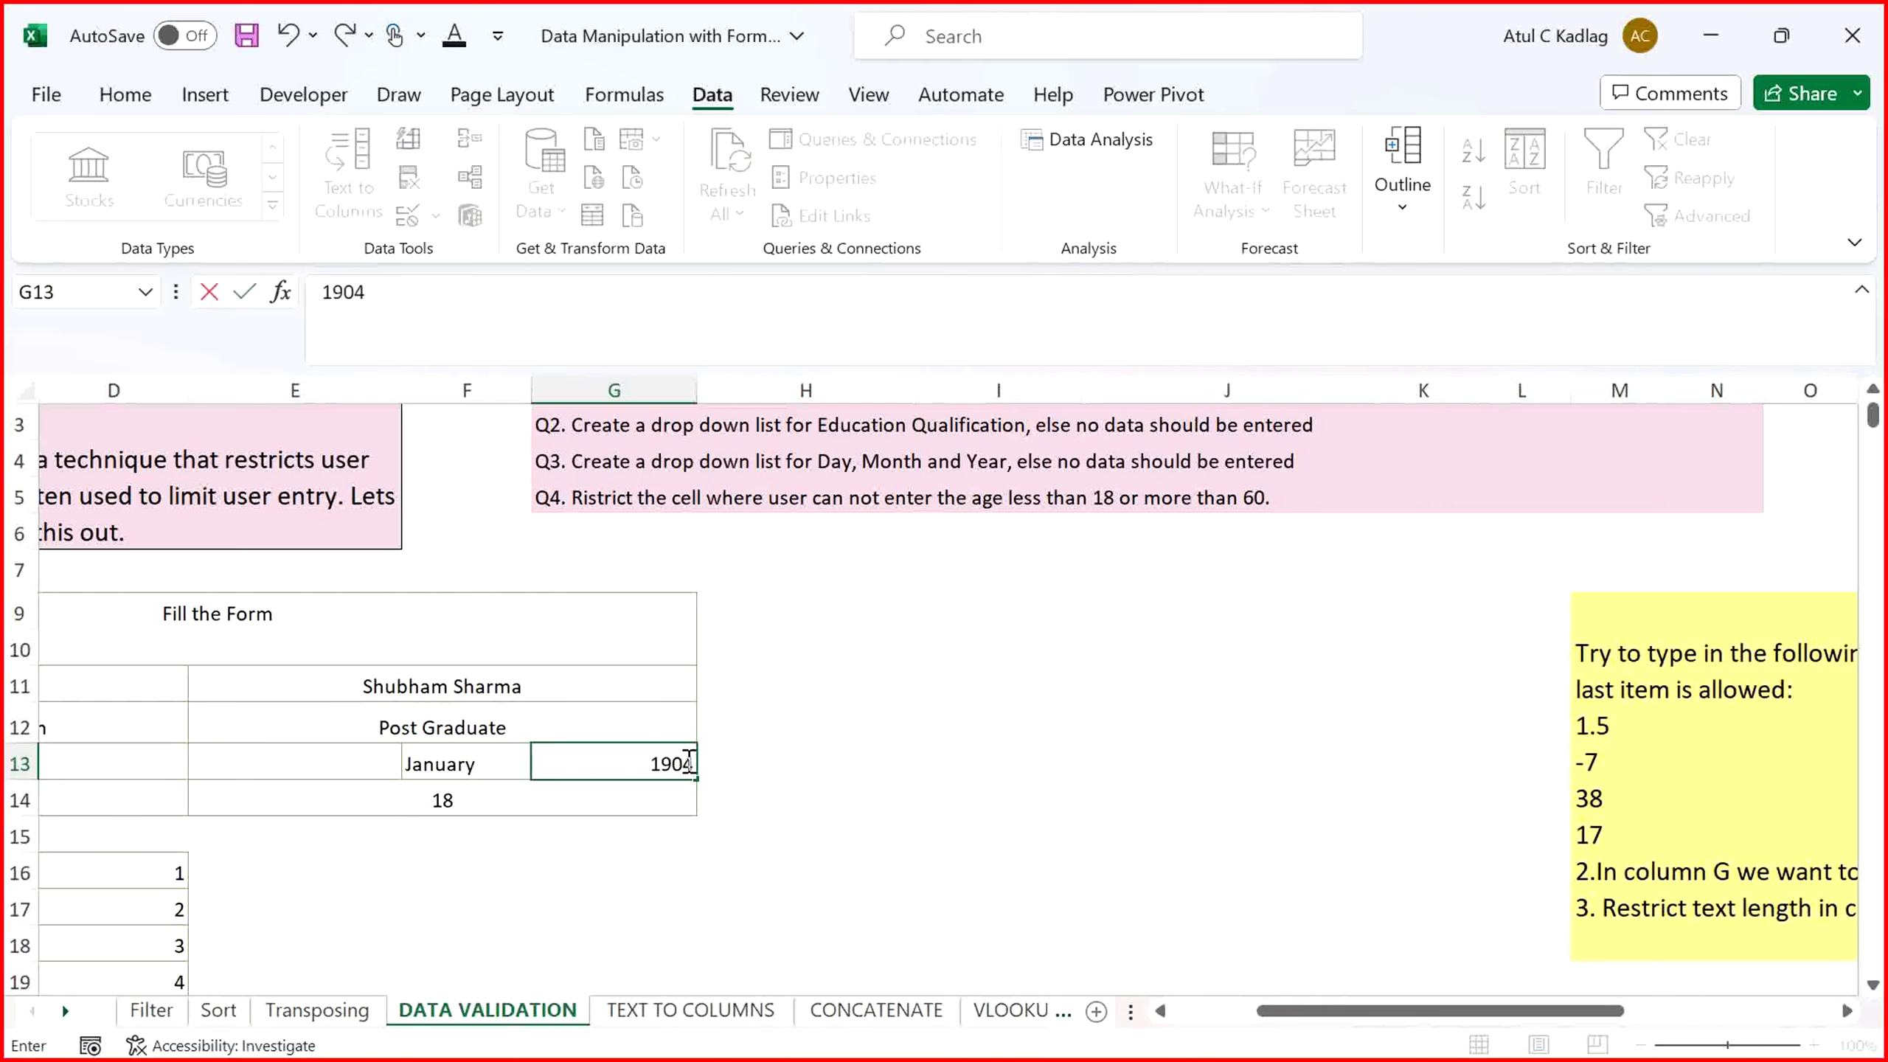
pyautogui.press('Return')
# Try the five-digit value 19043 in G13, discard it and clear the cell
pyautogui.click(685, 760)
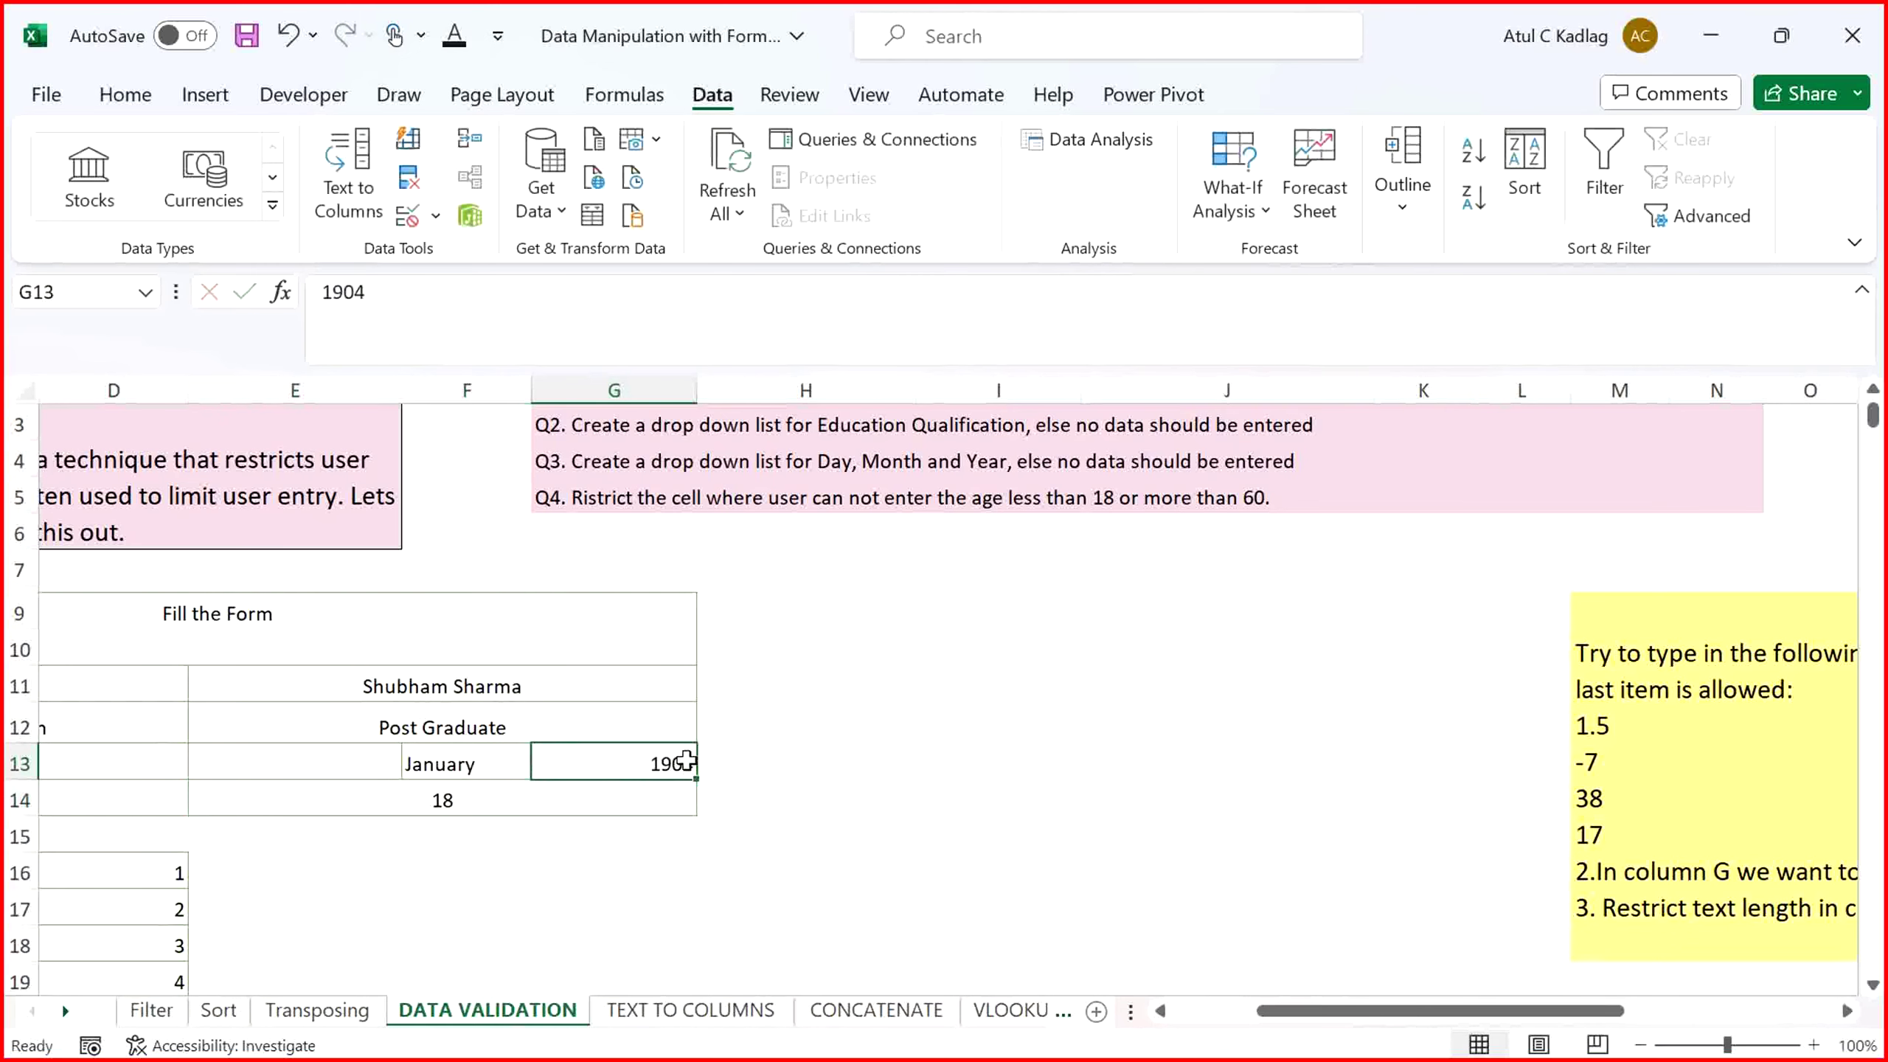
pyautogui.write('19043')
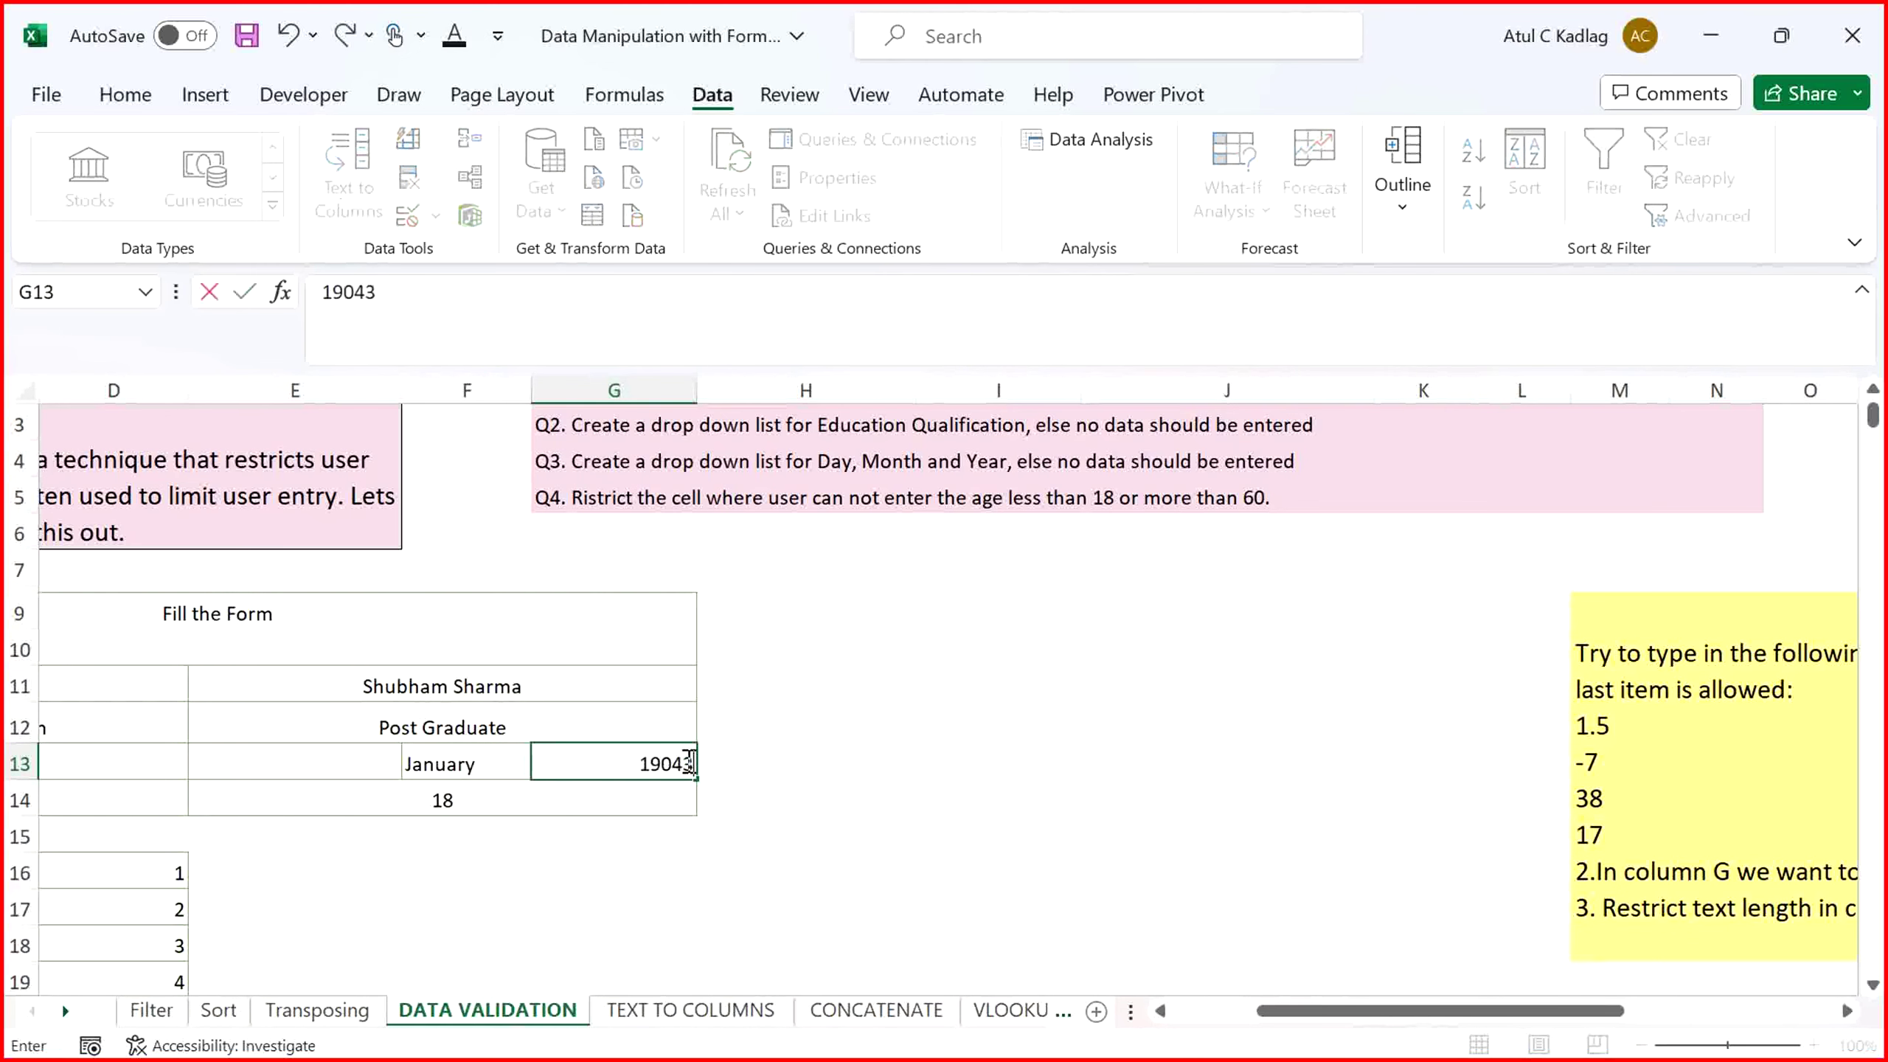
pyautogui.press('Return')
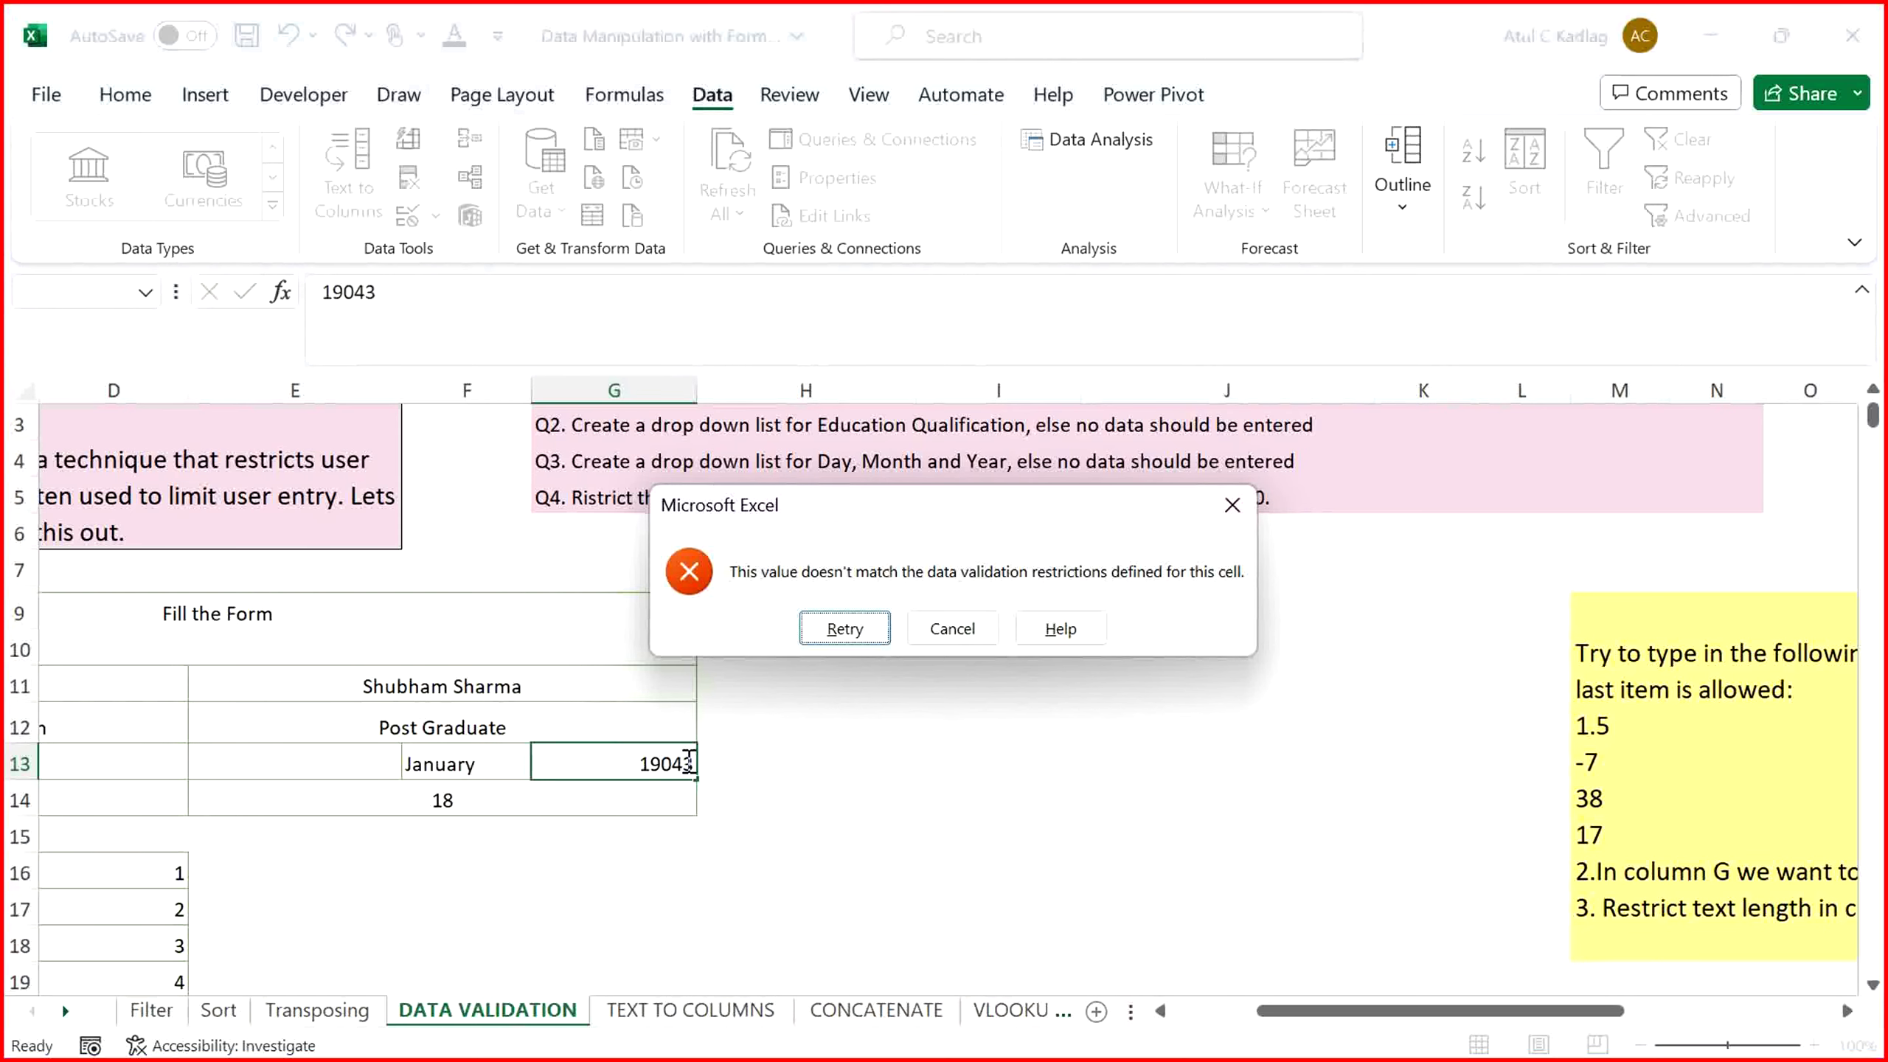
pyautogui.press('Escape')
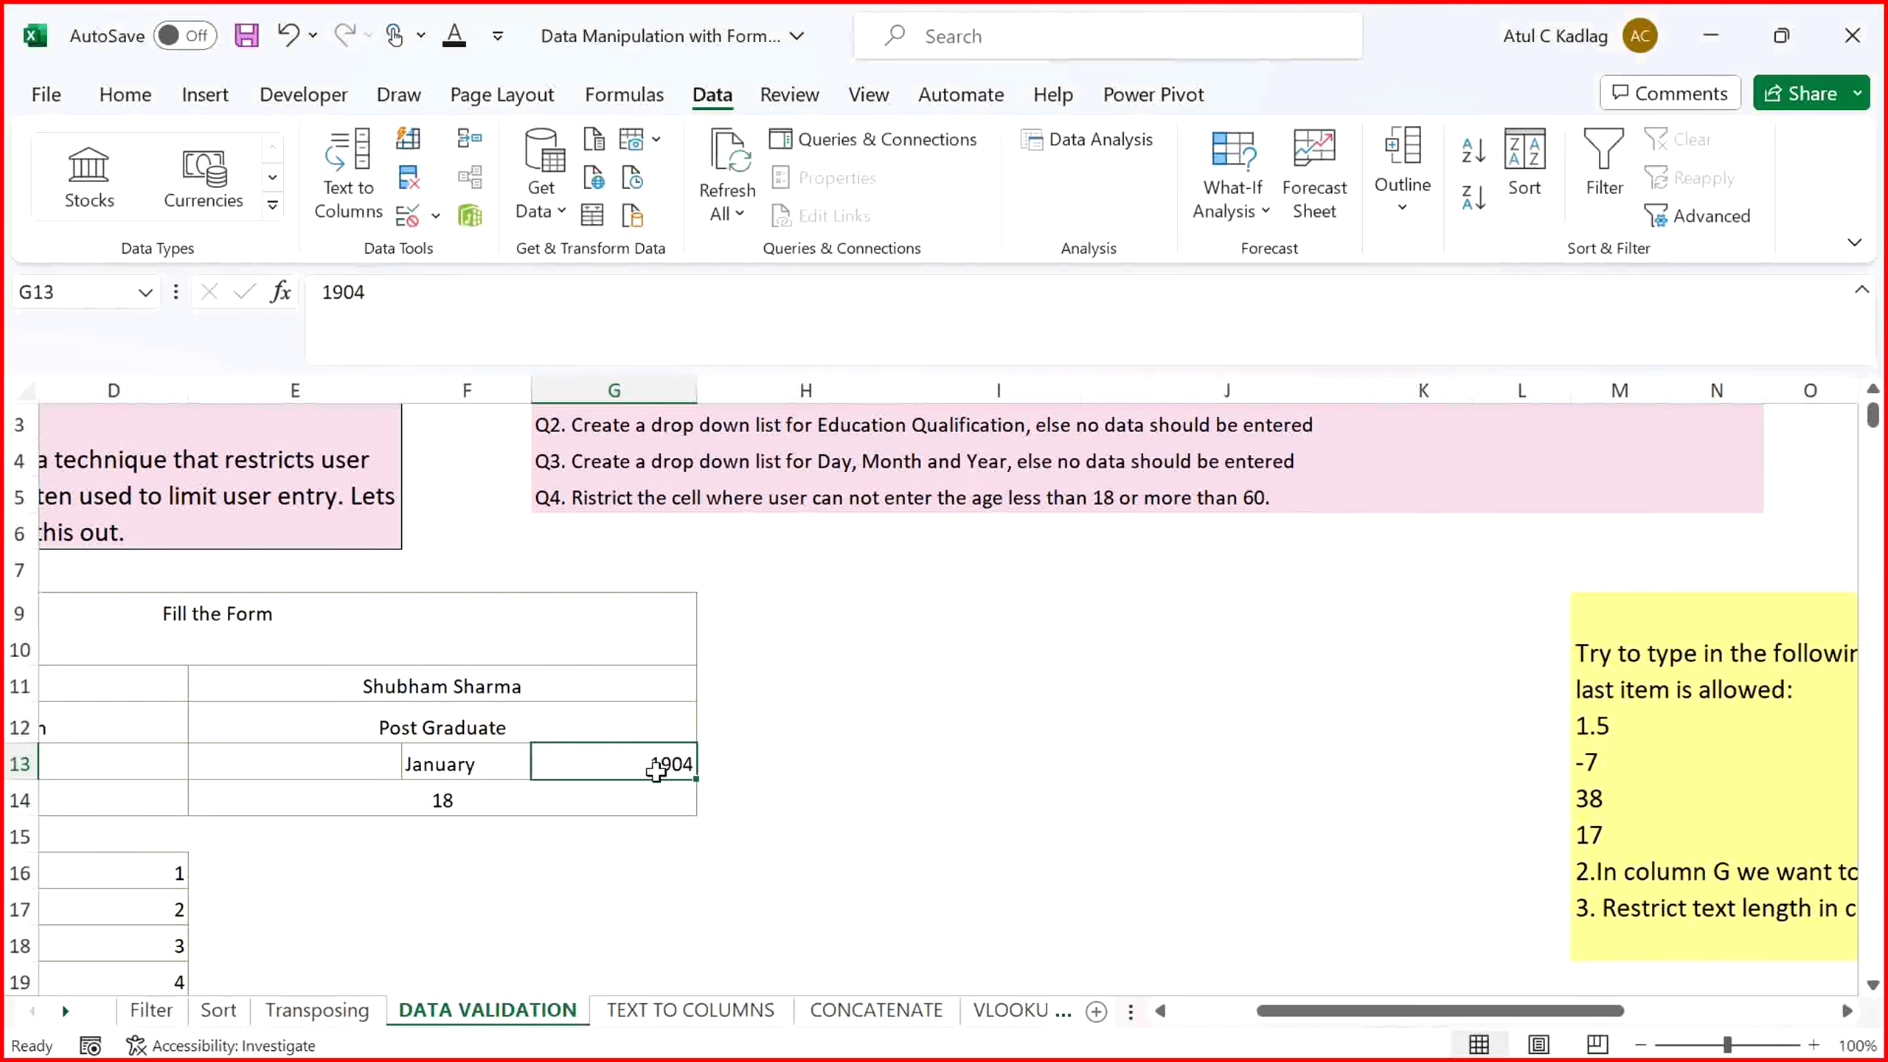
pyautogui.press('Delete')
pyautogui.press('Left')
pyautogui.press('Left')
pyautogui.press('Left')
pyautogui.press('Left')
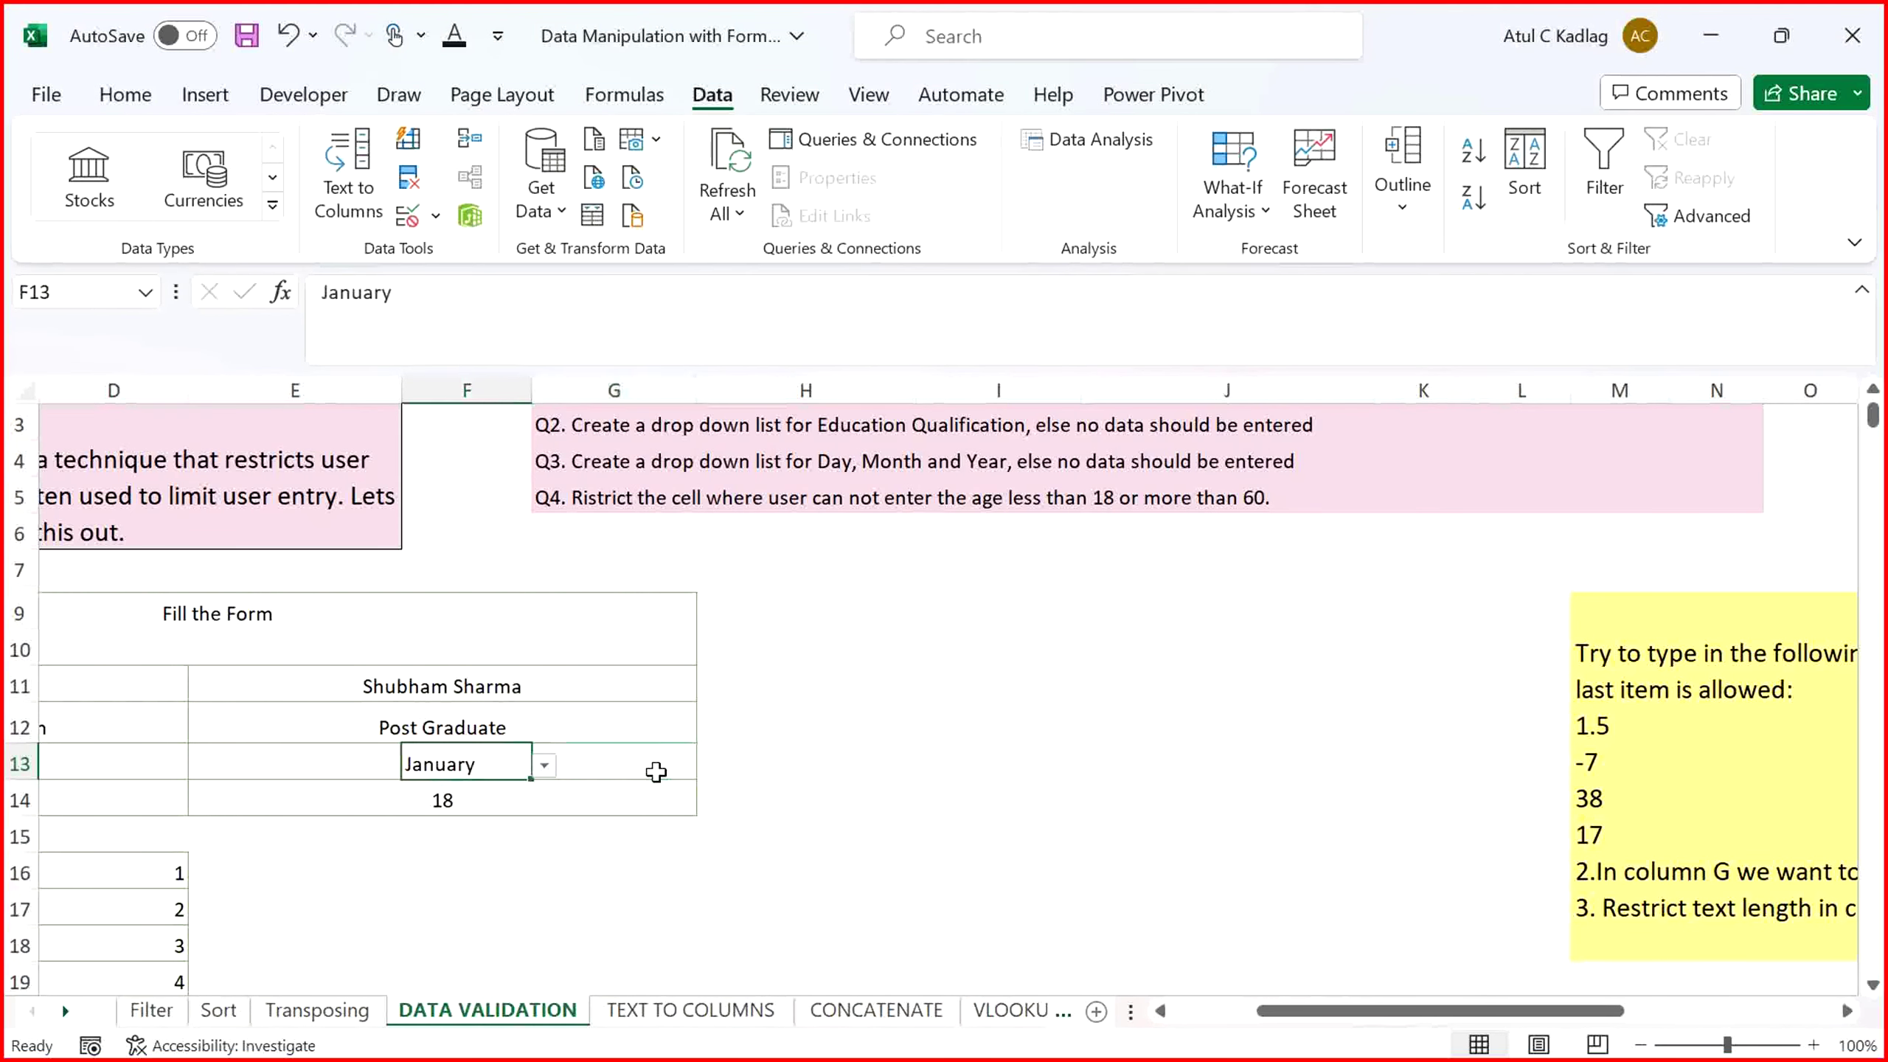
pyautogui.press('Right')
pyautogui.press('Right')
pyautogui.press('Right')
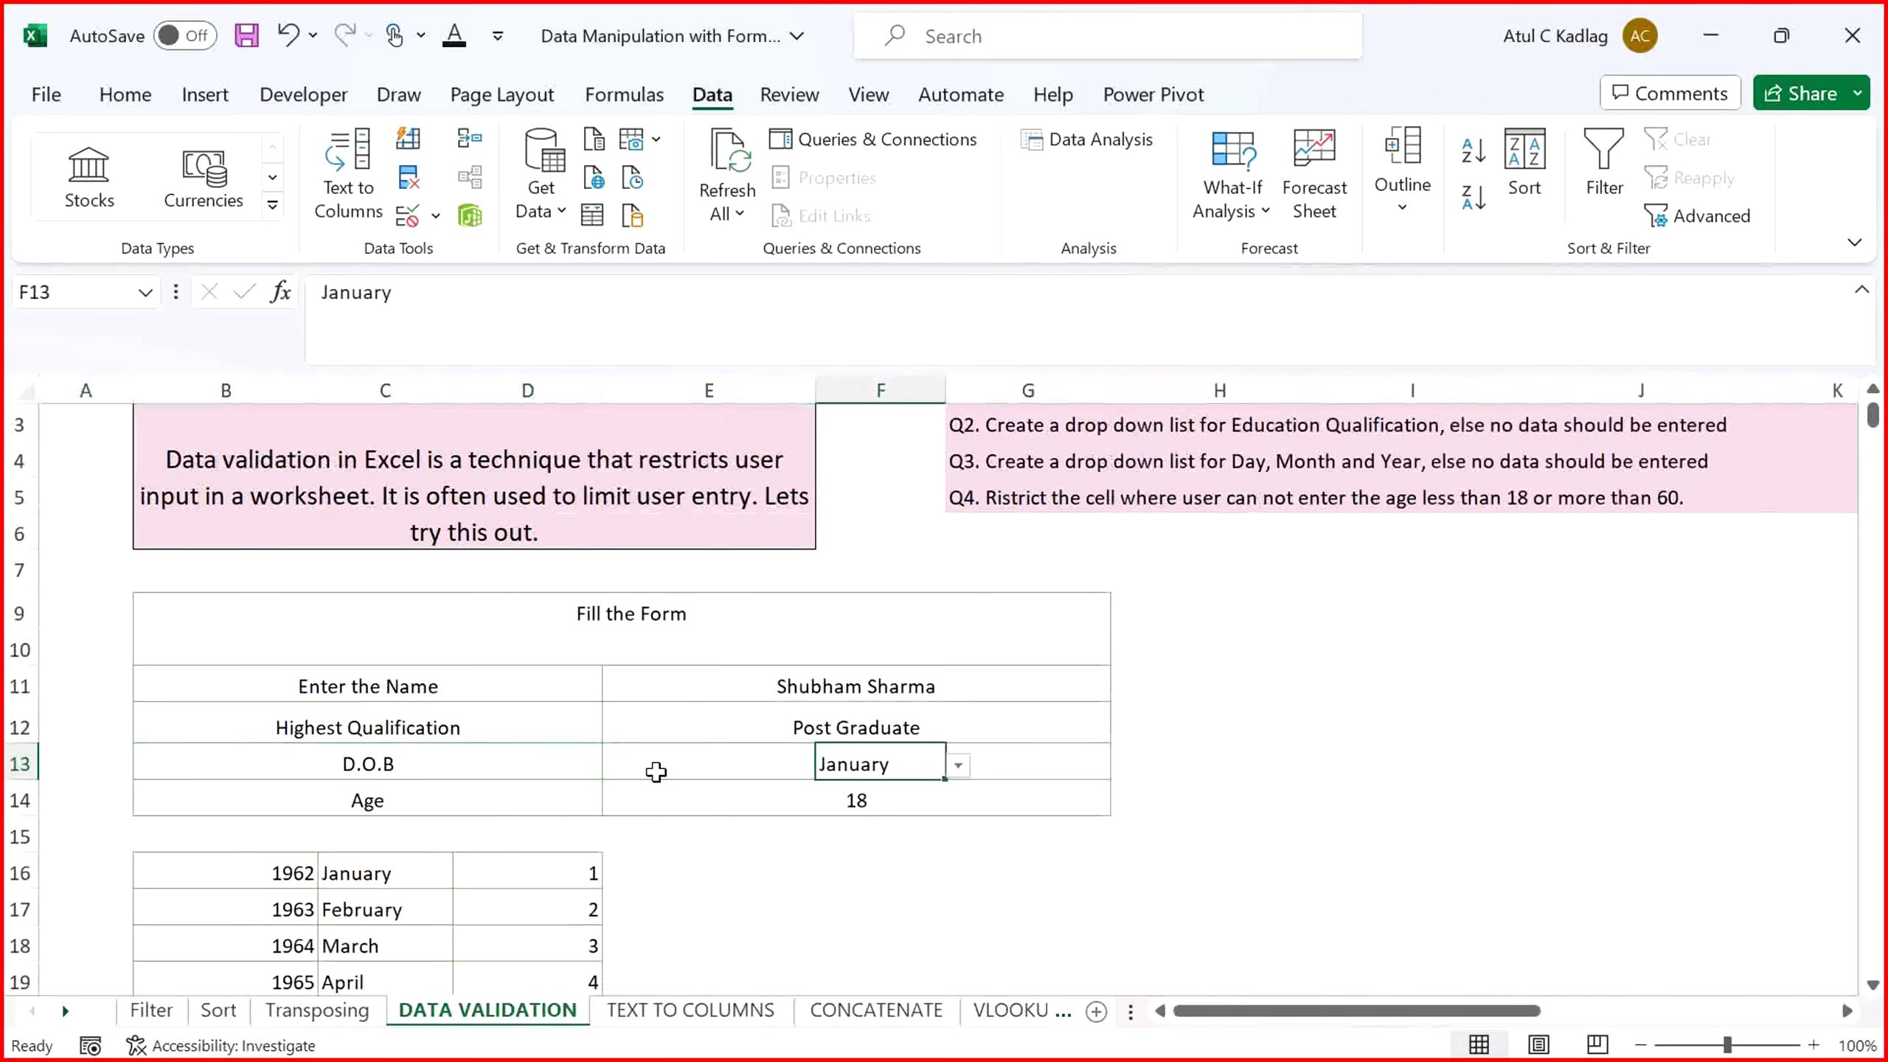
pyautogui.press('Left')
pyautogui.press('Up')
pyautogui.press('Right')
pyautogui.press('Left')
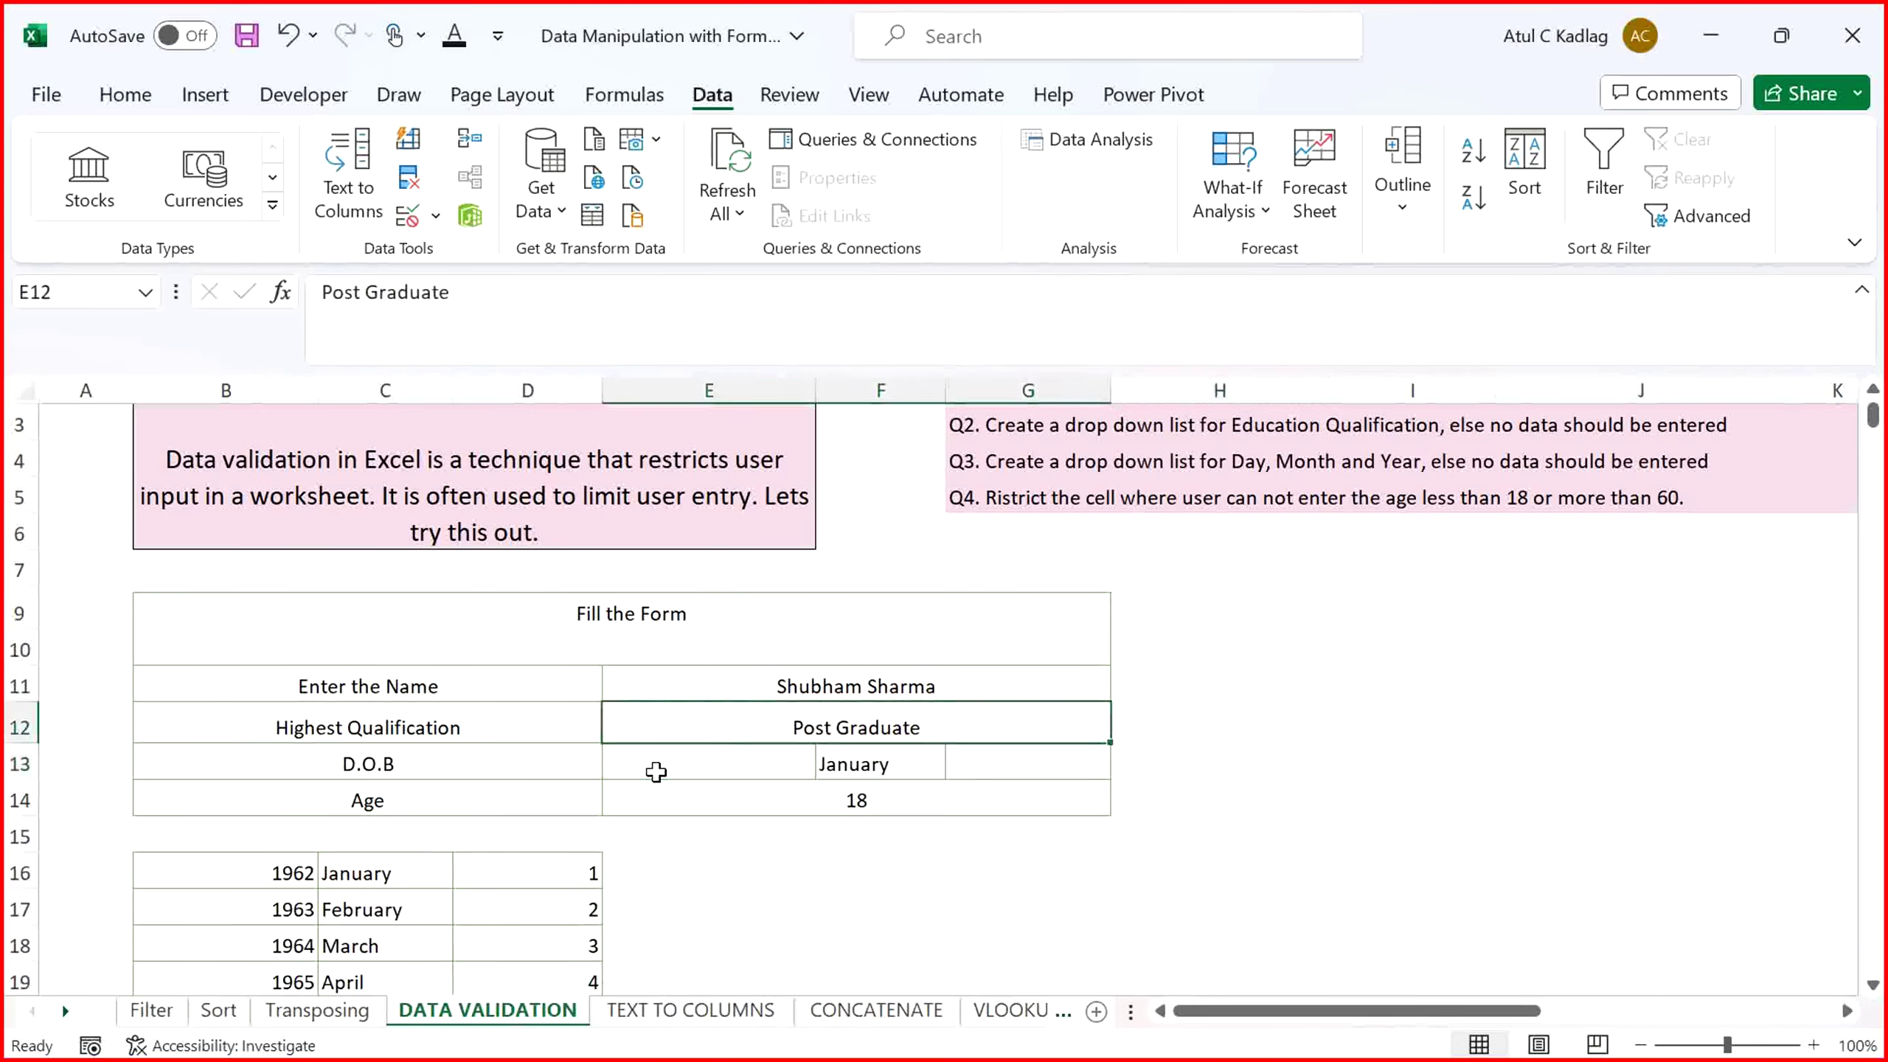
pyautogui.press('Left')
pyautogui.press('Right')
# Check the formula setting of the Custom validation option for the qualification cell E12 without applying it
pyautogui.click(418, 223)
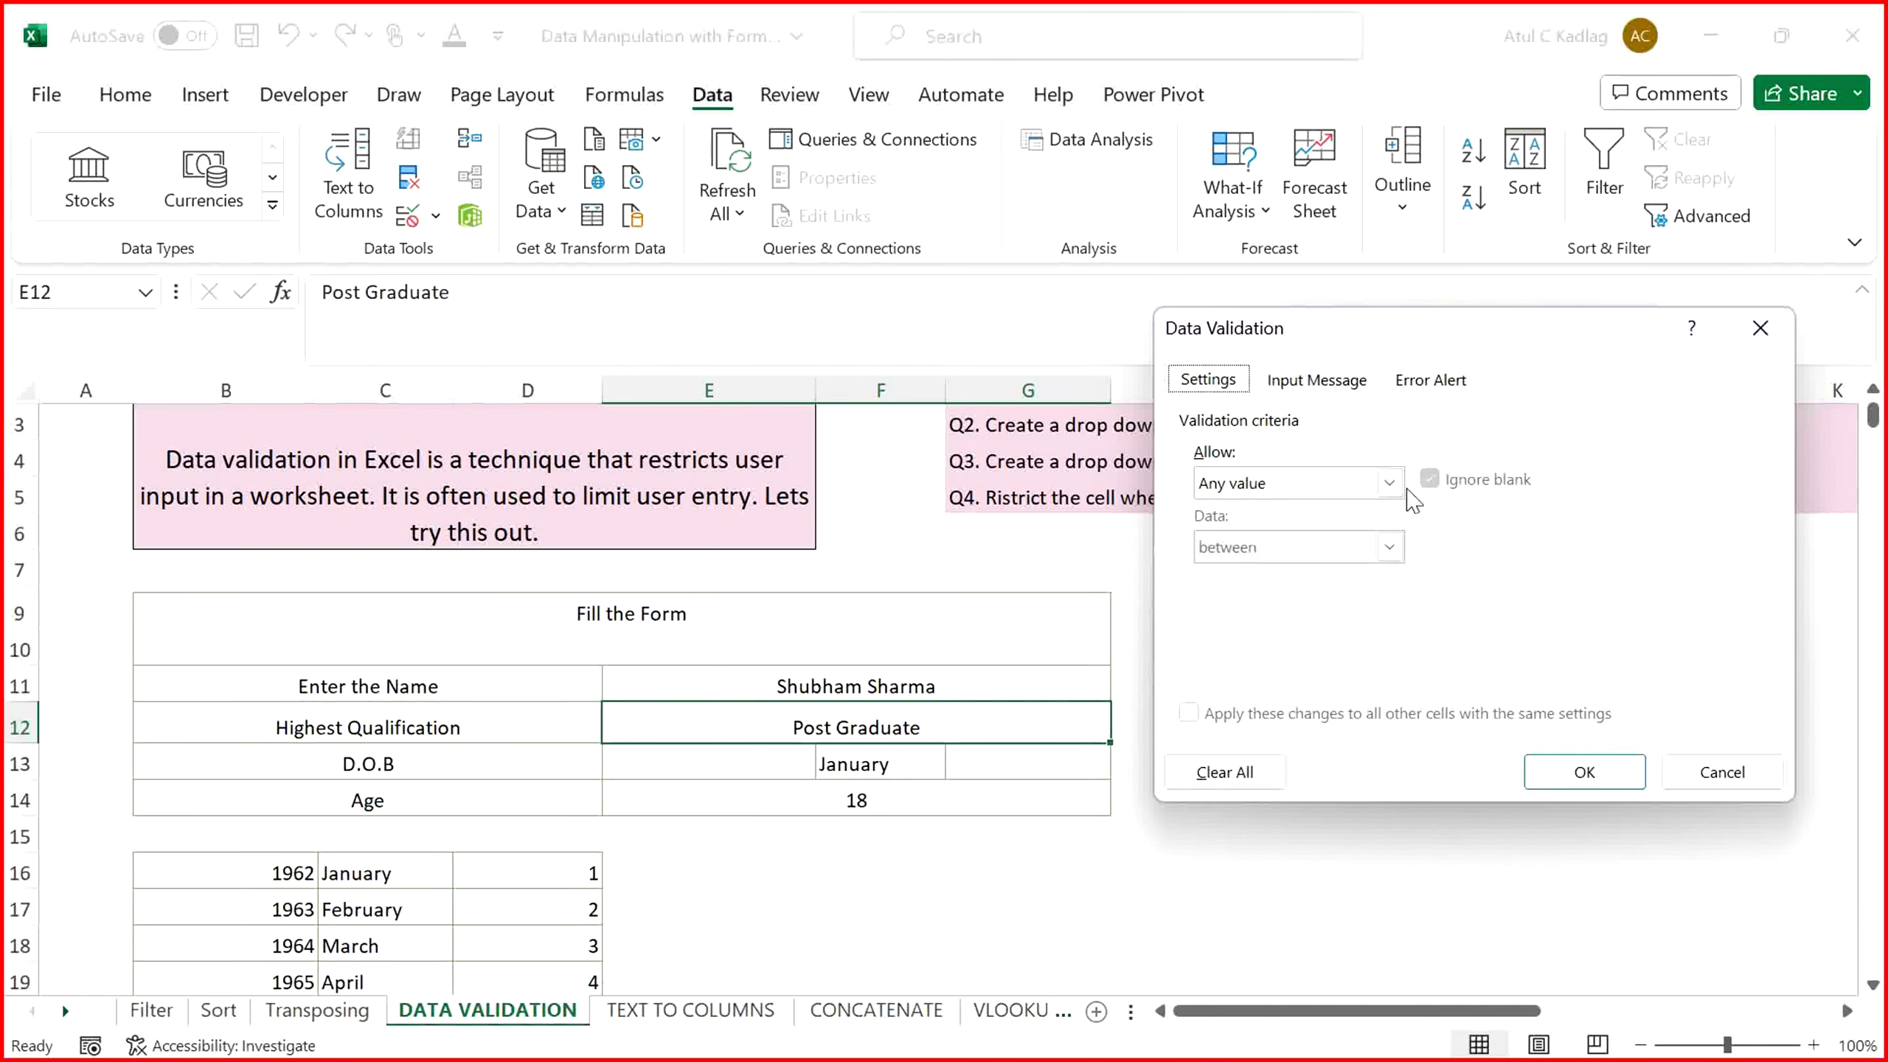
pyautogui.click(1390, 483)
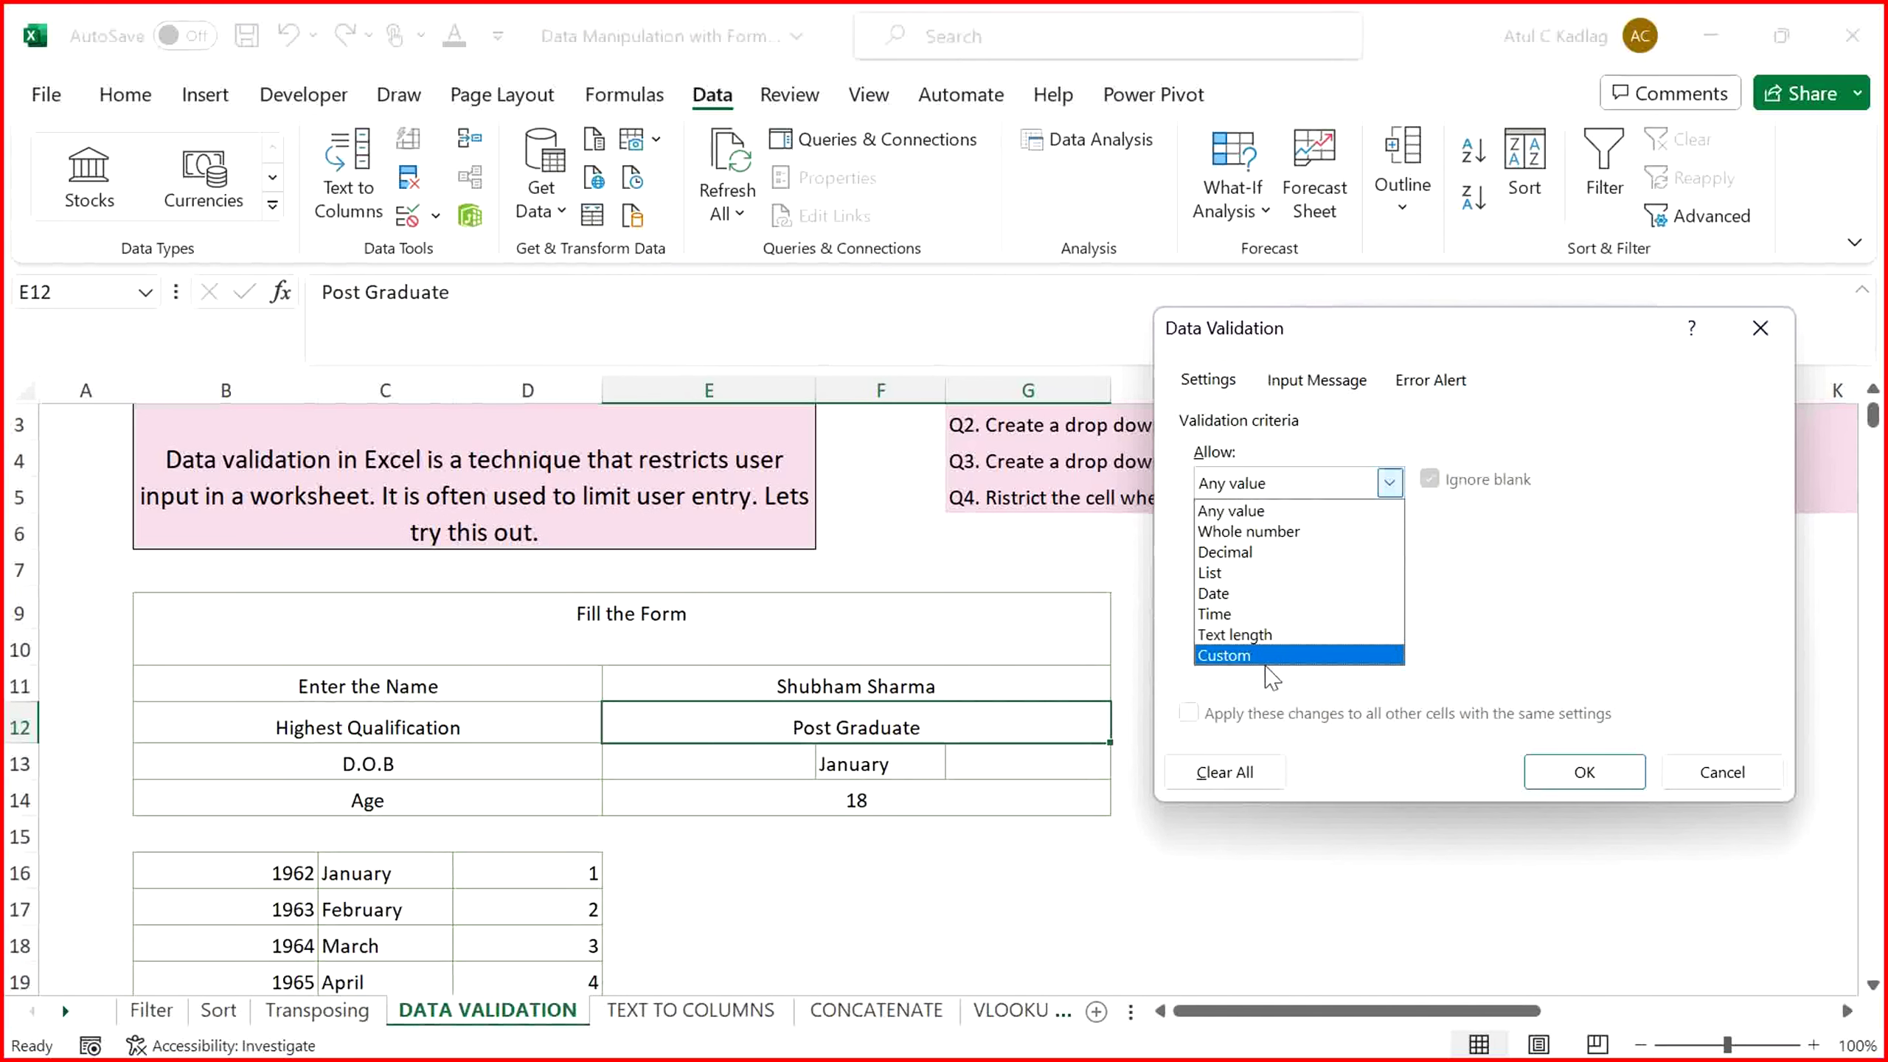
pyautogui.click(1266, 658)
pyautogui.click(1263, 609)
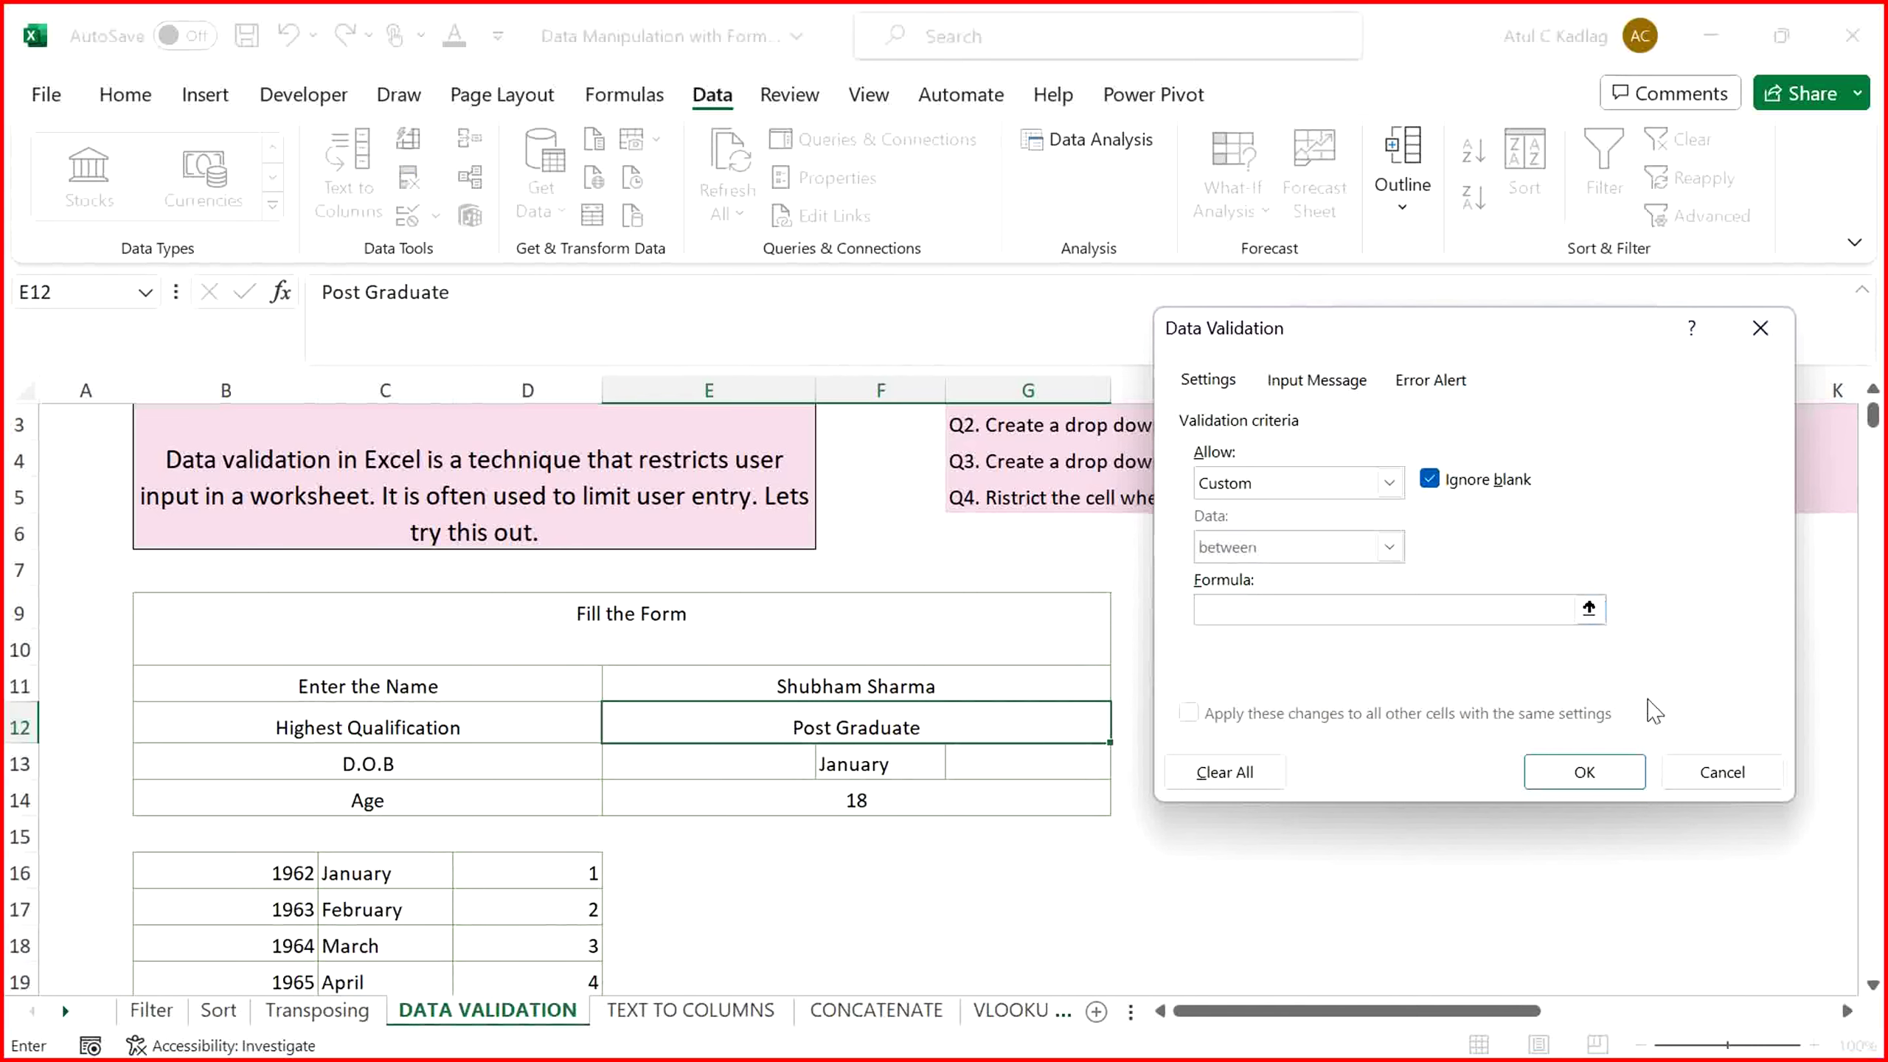
pyautogui.click(1726, 774)
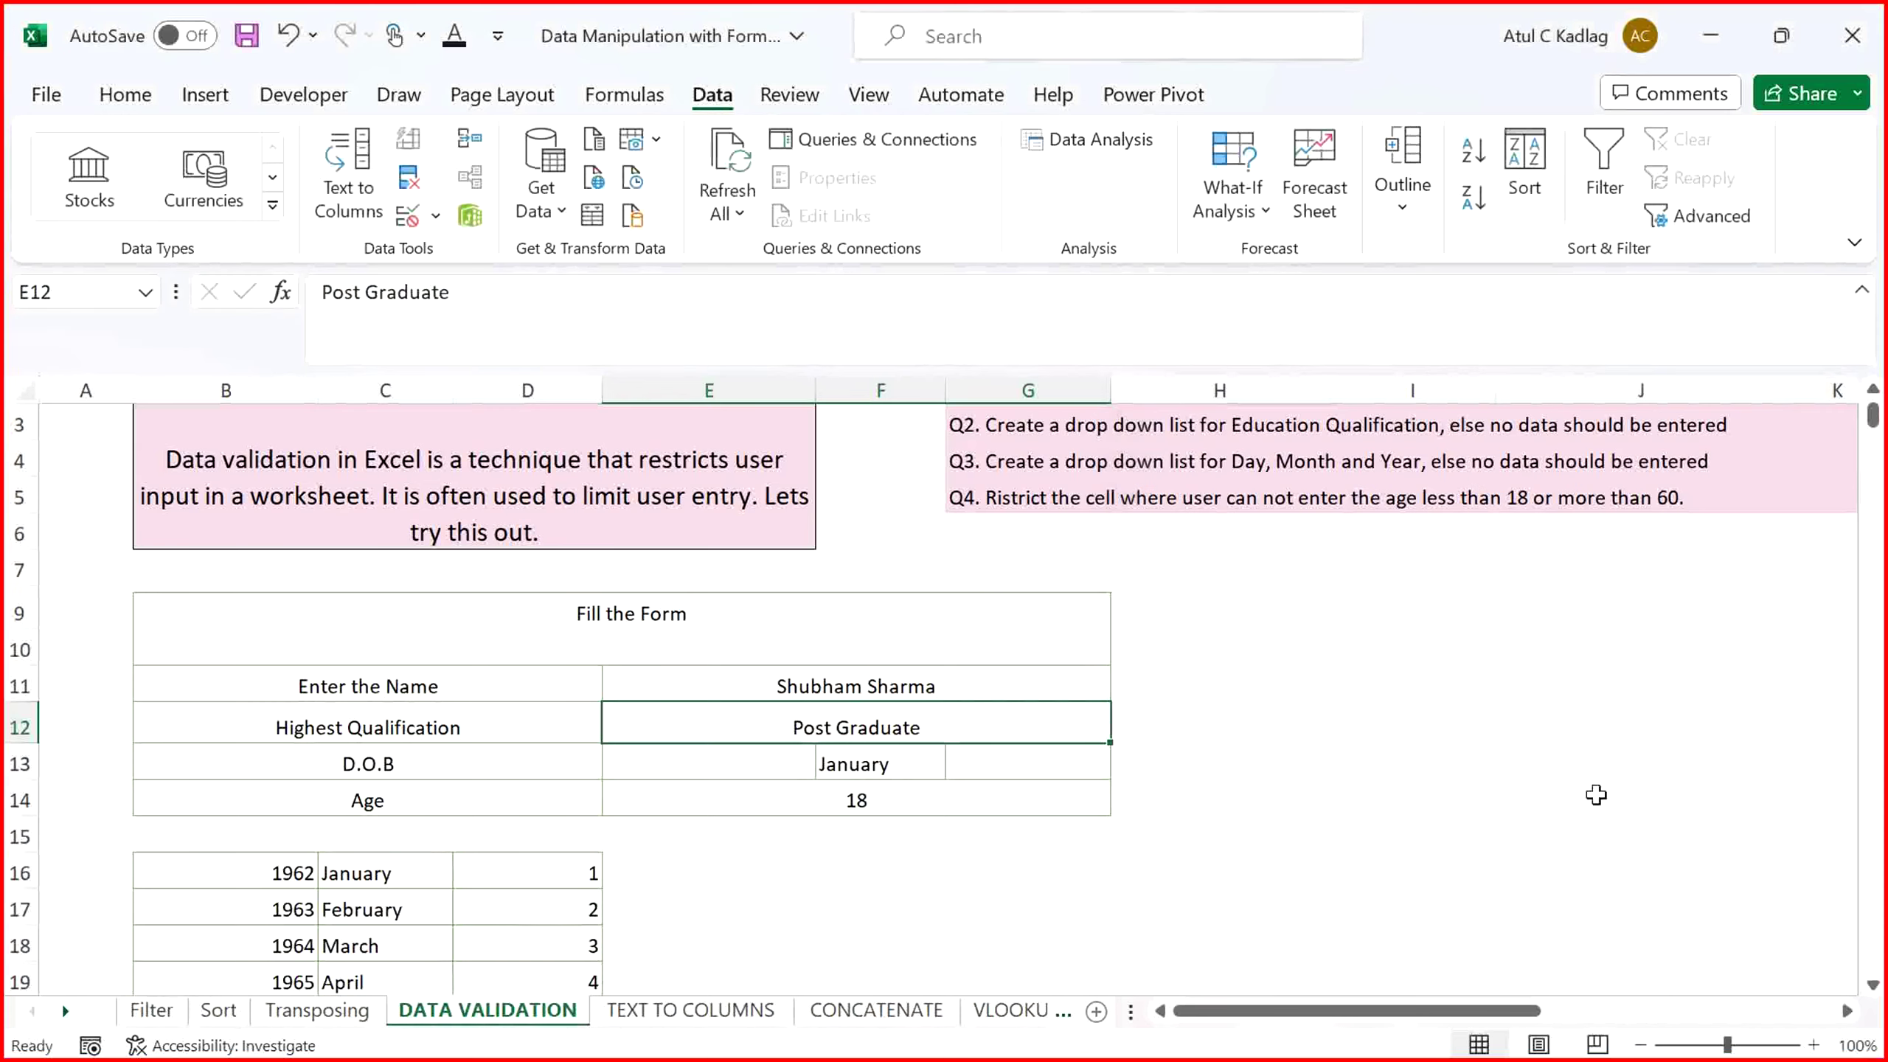
# Examine the year, month and day lists below the form
pyautogui.click(855, 912)
pyautogui.press('Left')
pyautogui.press('Left')
pyautogui.press('Left')
pyautogui.press('Left')
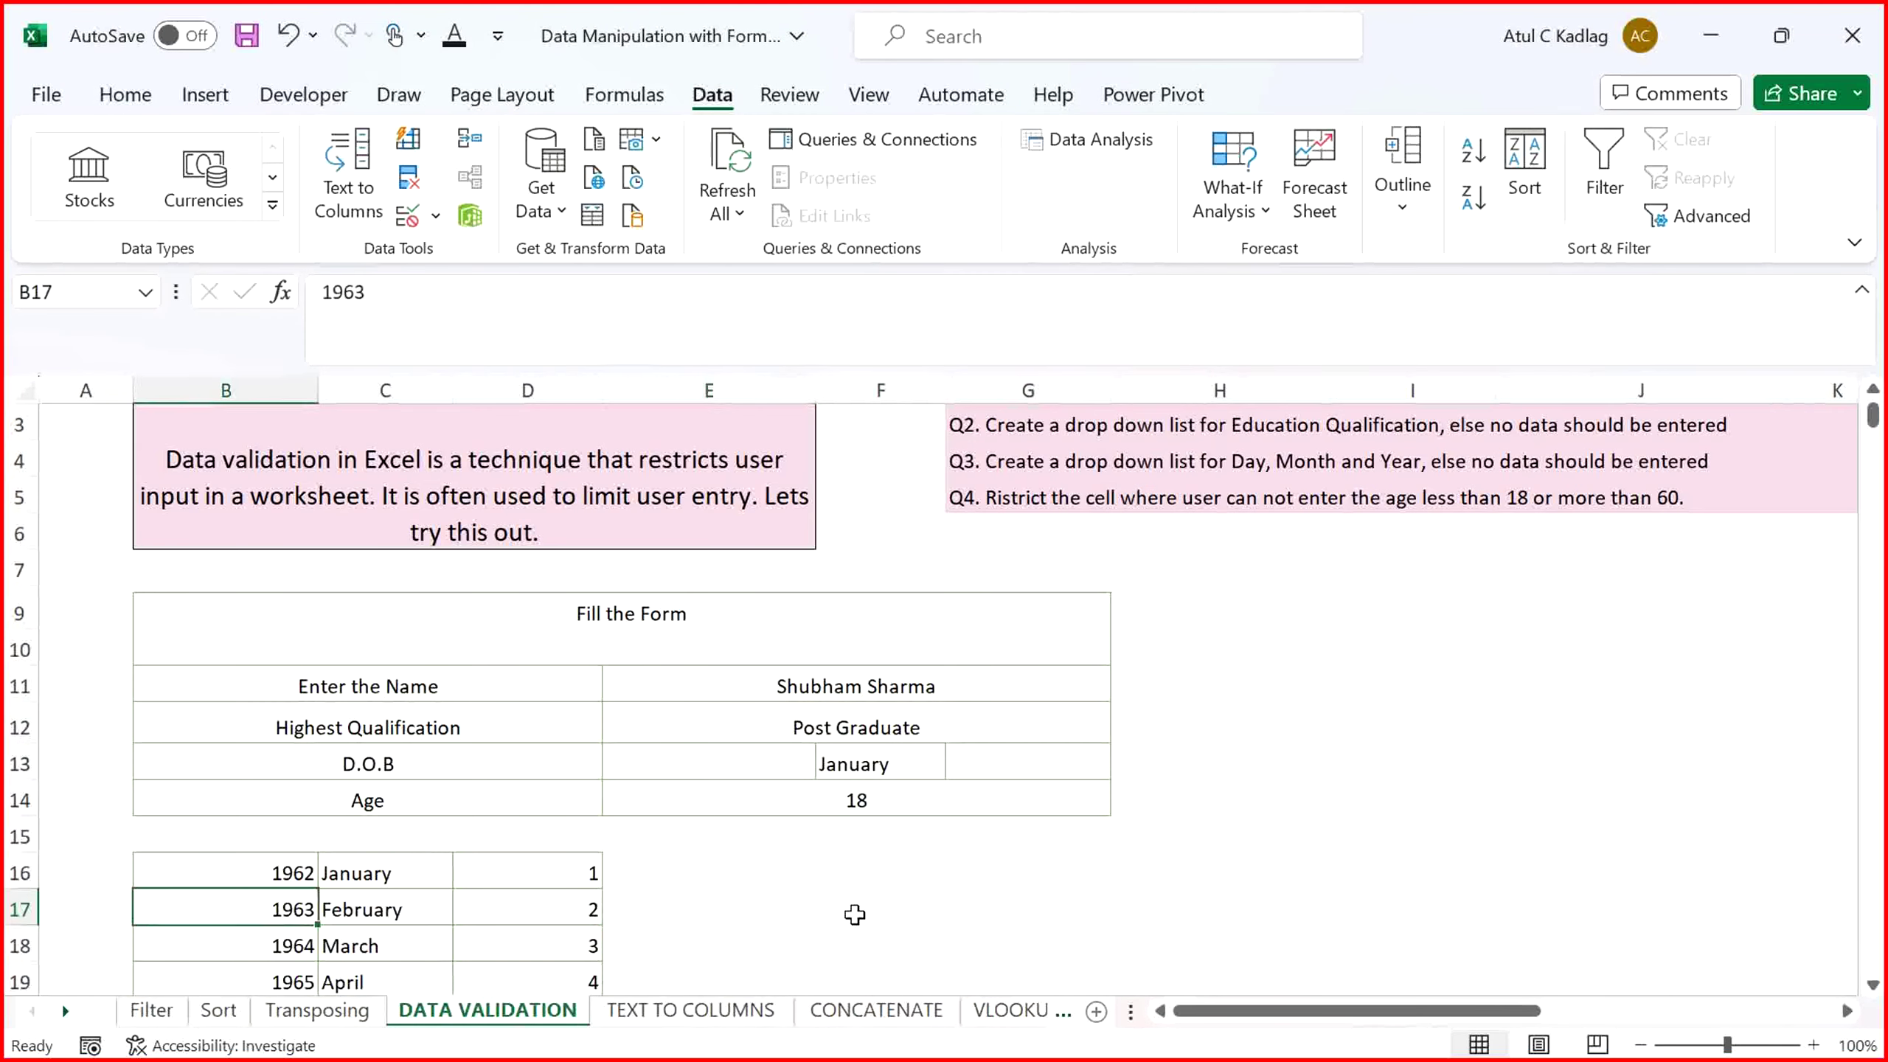
pyautogui.press('pagedown')
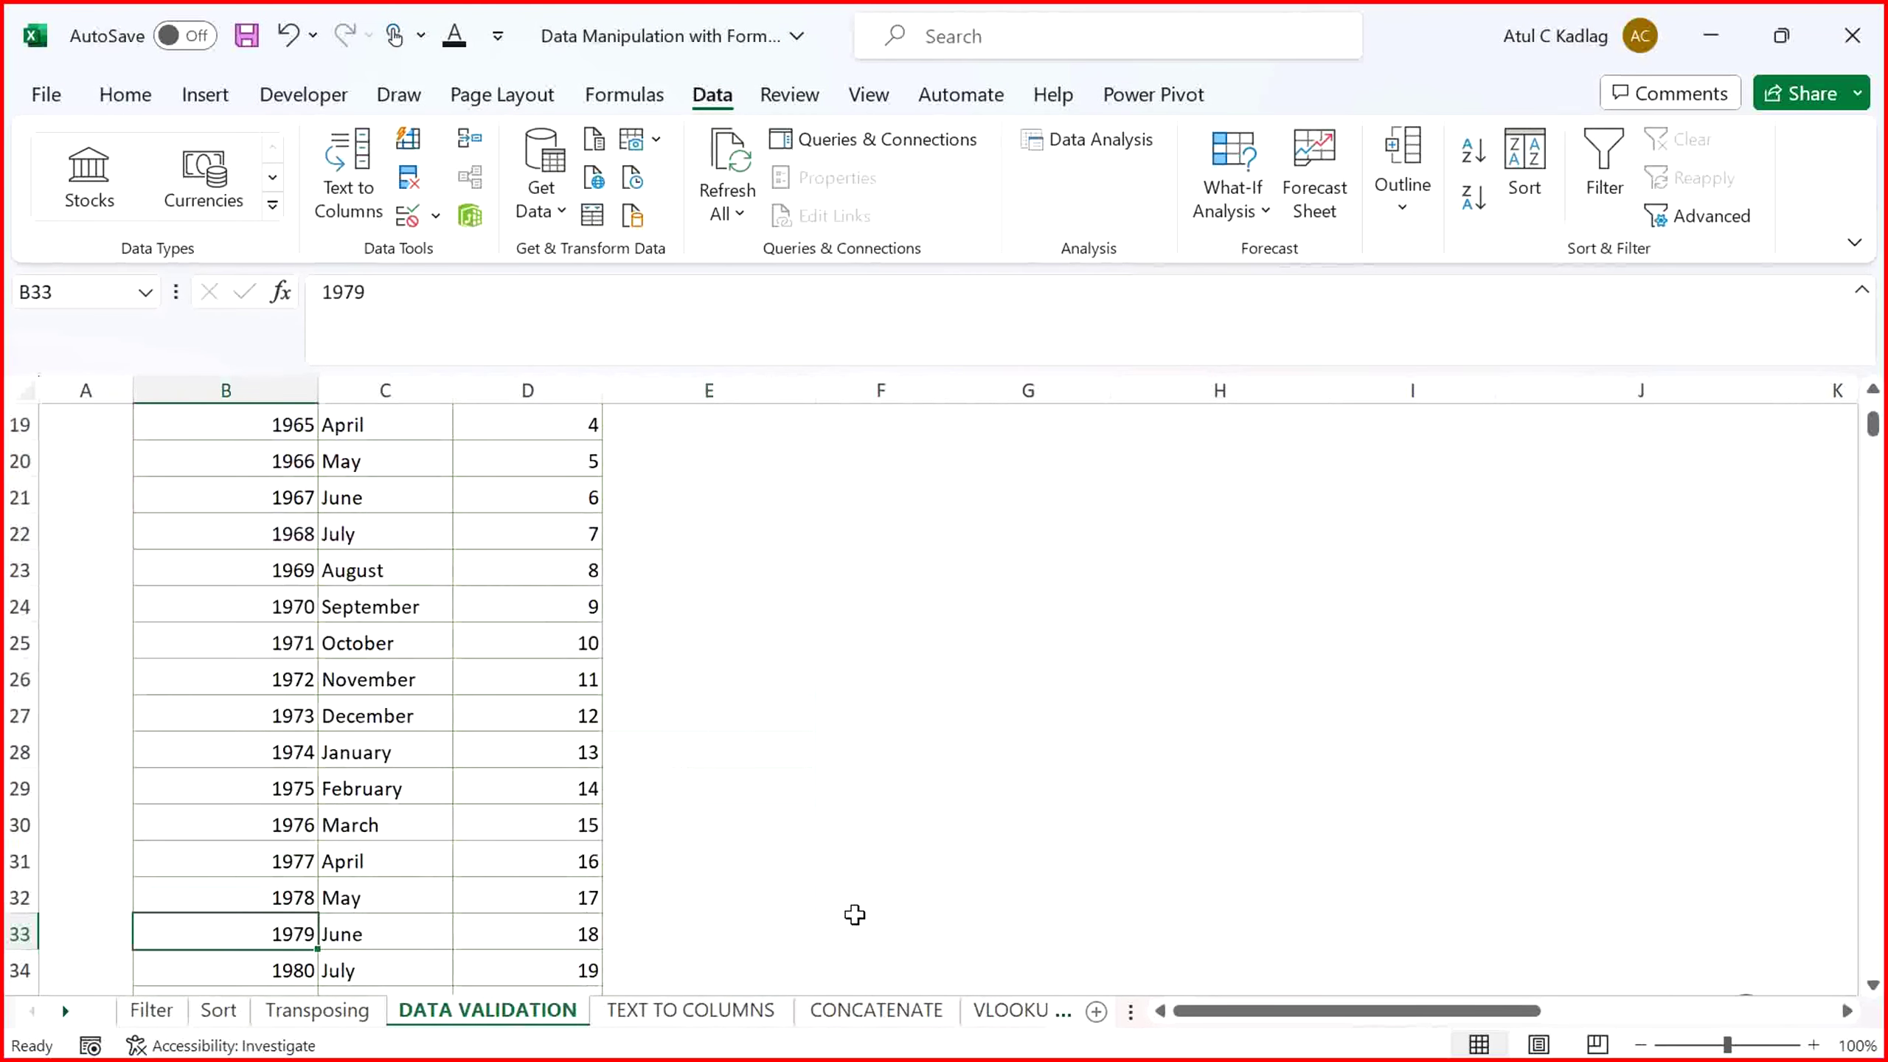
pyautogui.press('pageup')
pyautogui.press('Up')
pyautogui.press('Up')
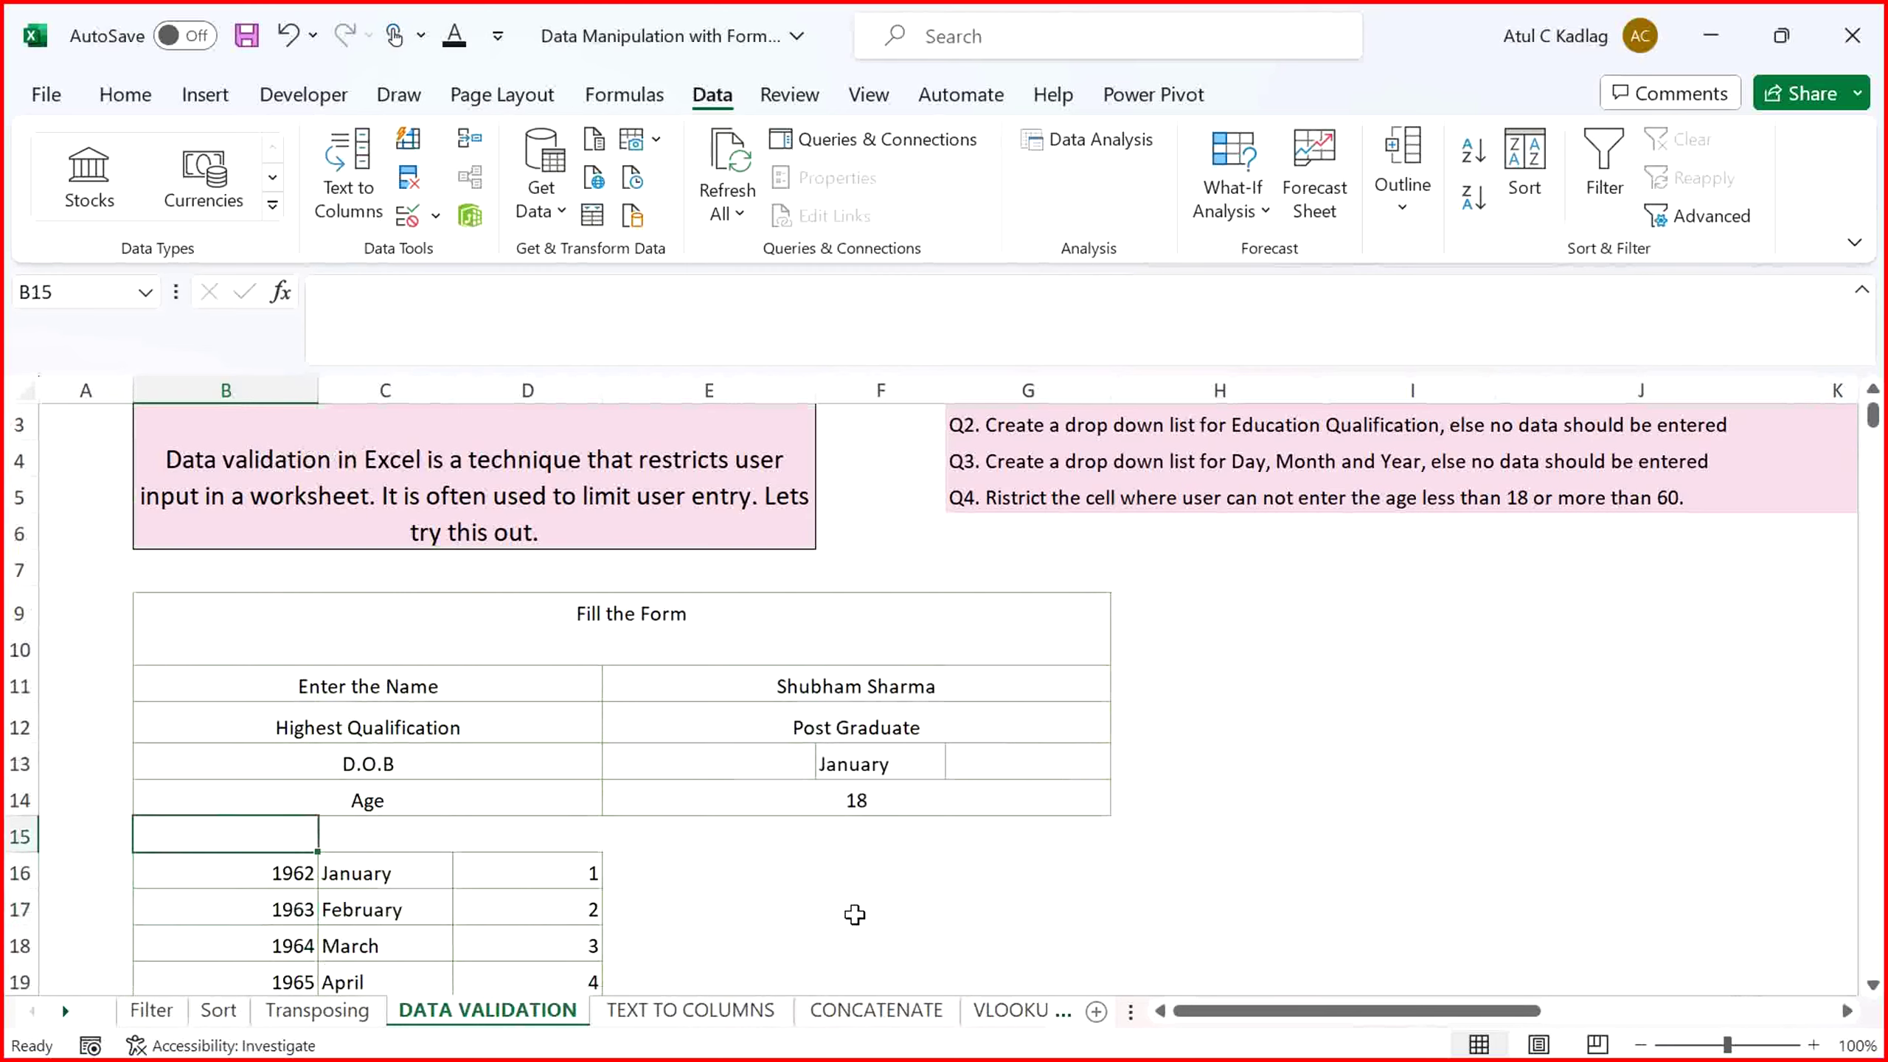
# Review questions Q1 to Q4 on the name length, qualification list, date drop-downs and age limits
pyautogui.click(1225, 488)
pyautogui.press('Up')
pyautogui.press('Up')
pyautogui.press('Up')
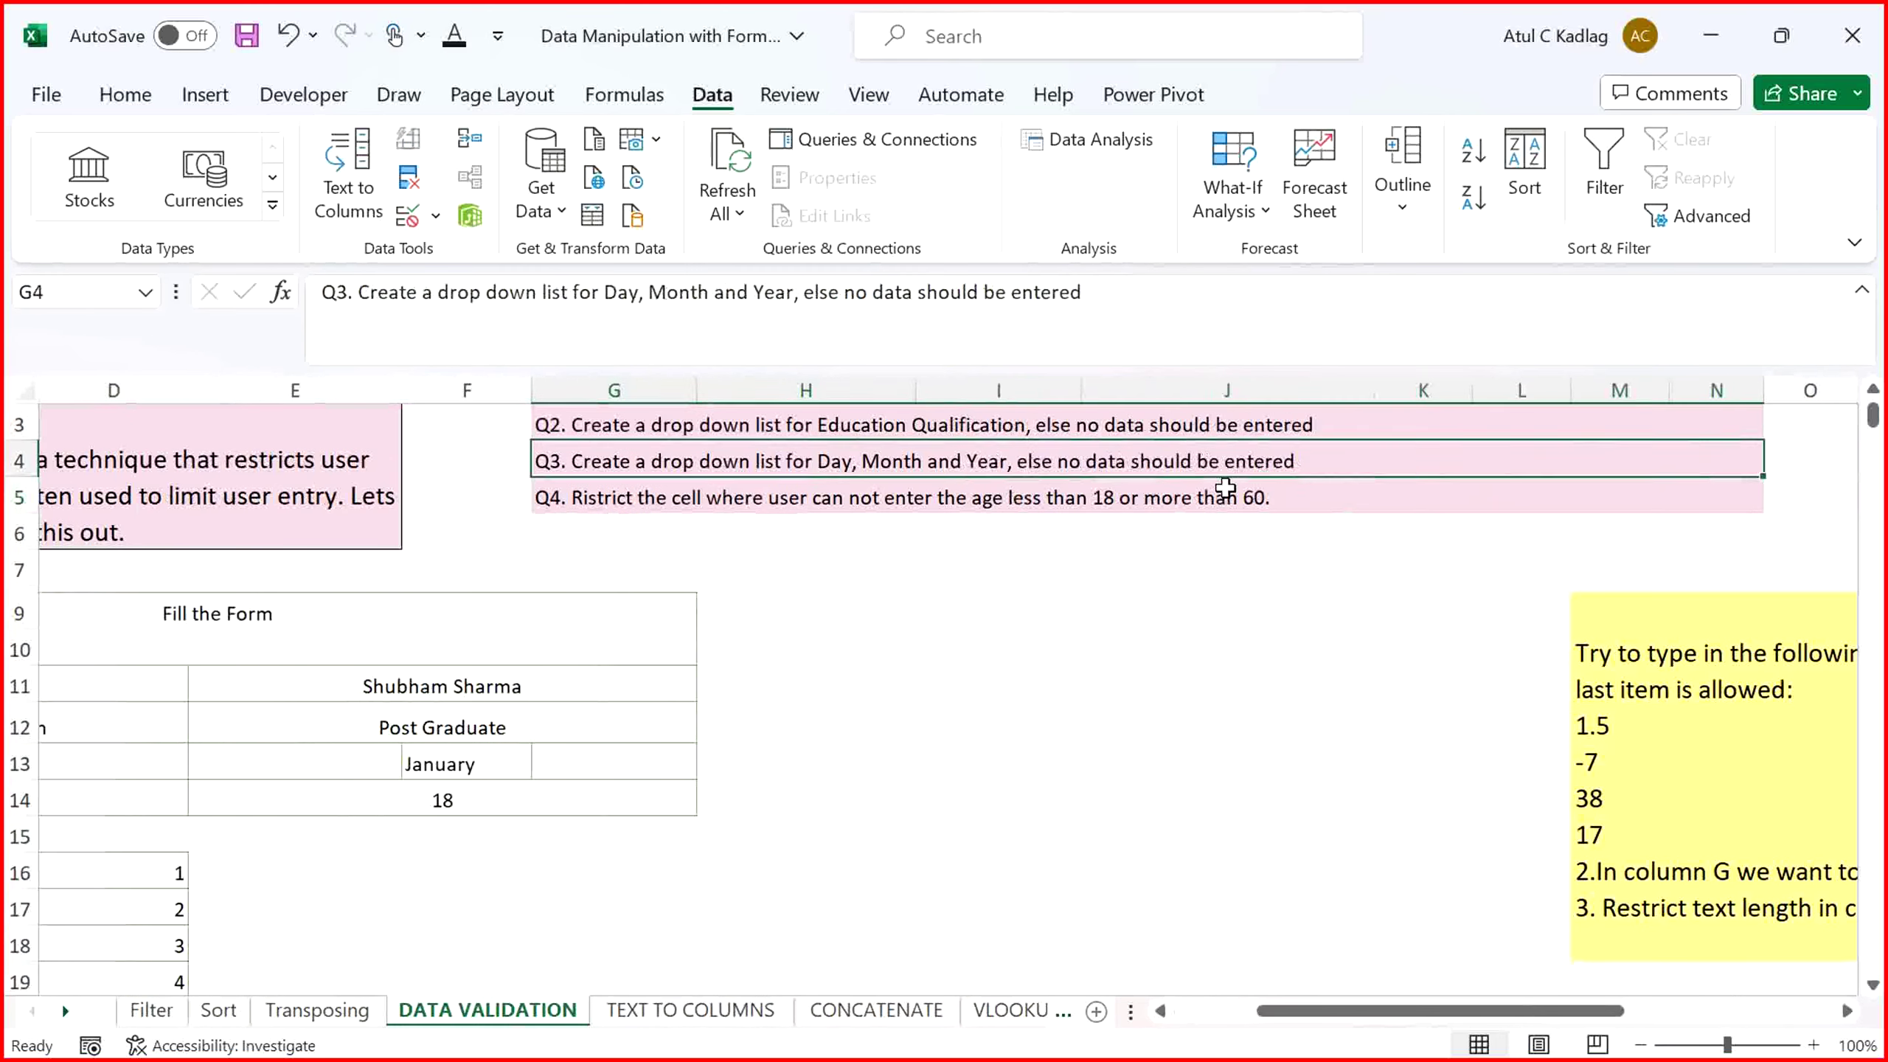
pyautogui.press('Left')
pyautogui.press('Up')
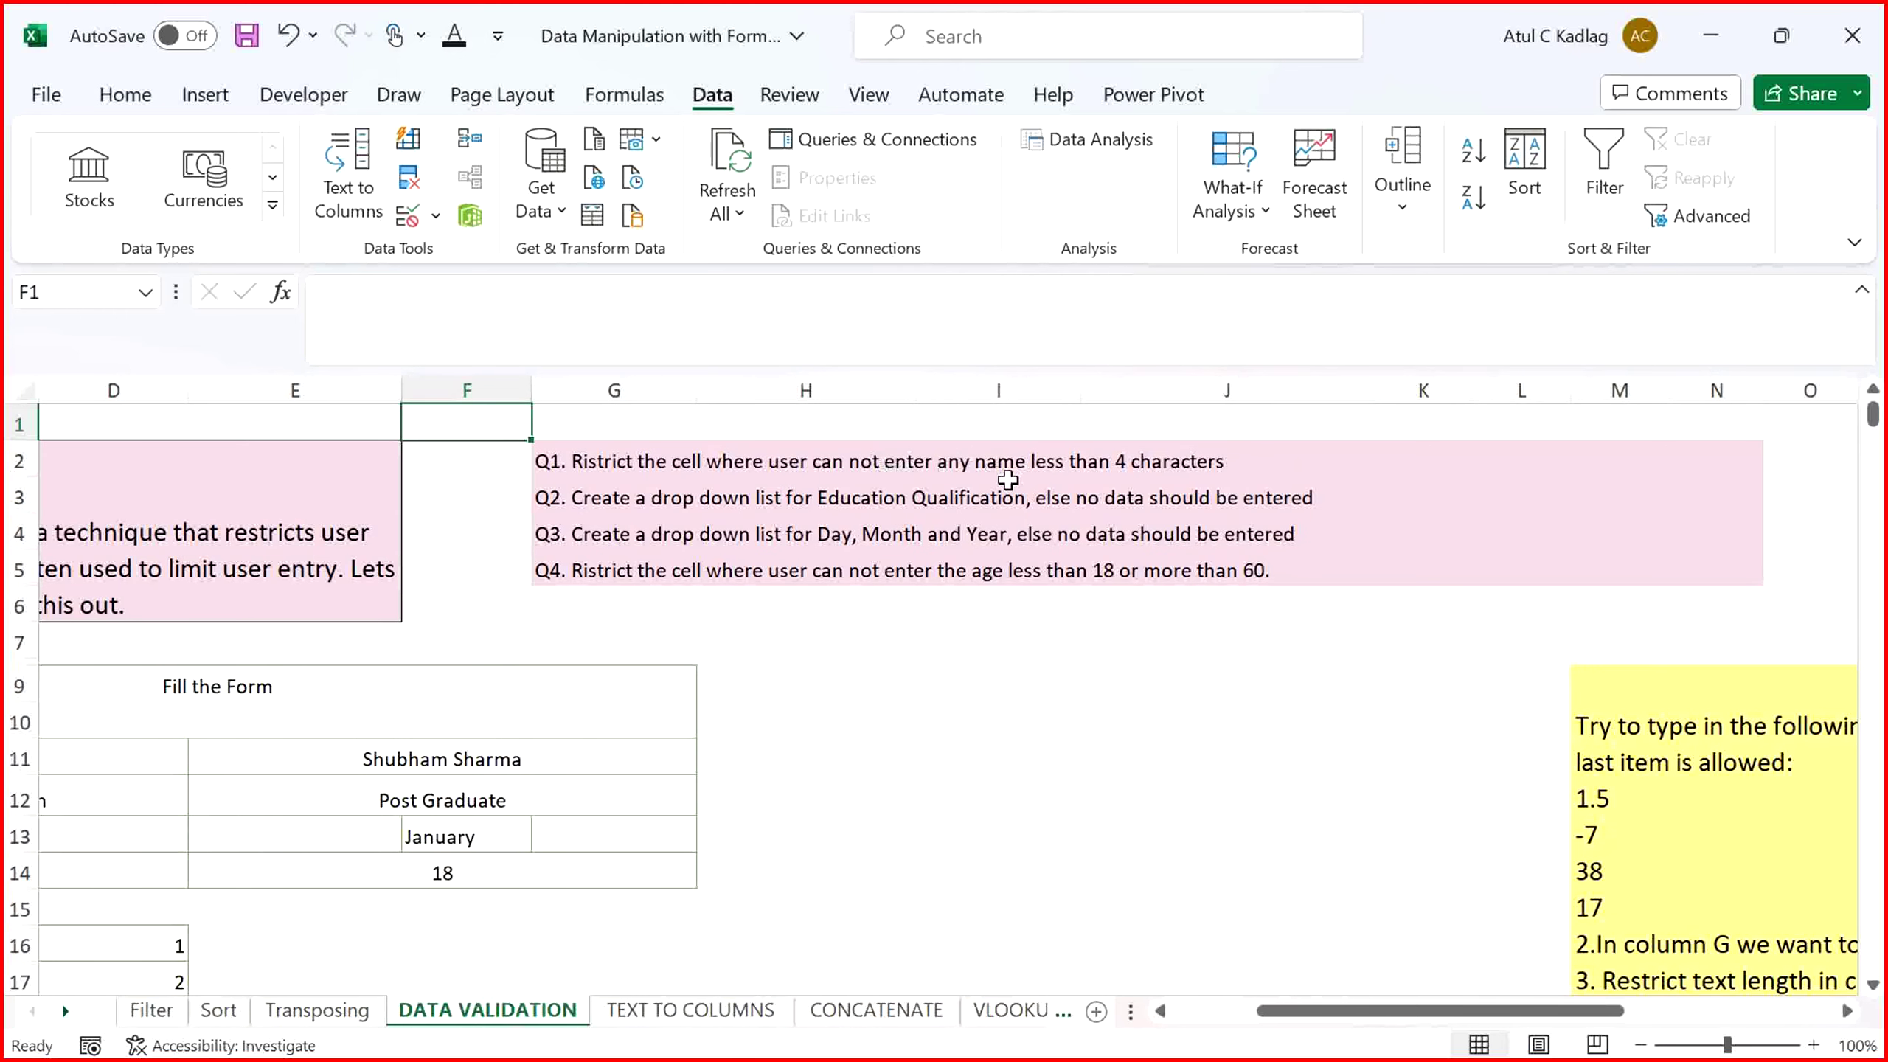
pyautogui.click(671, 506)
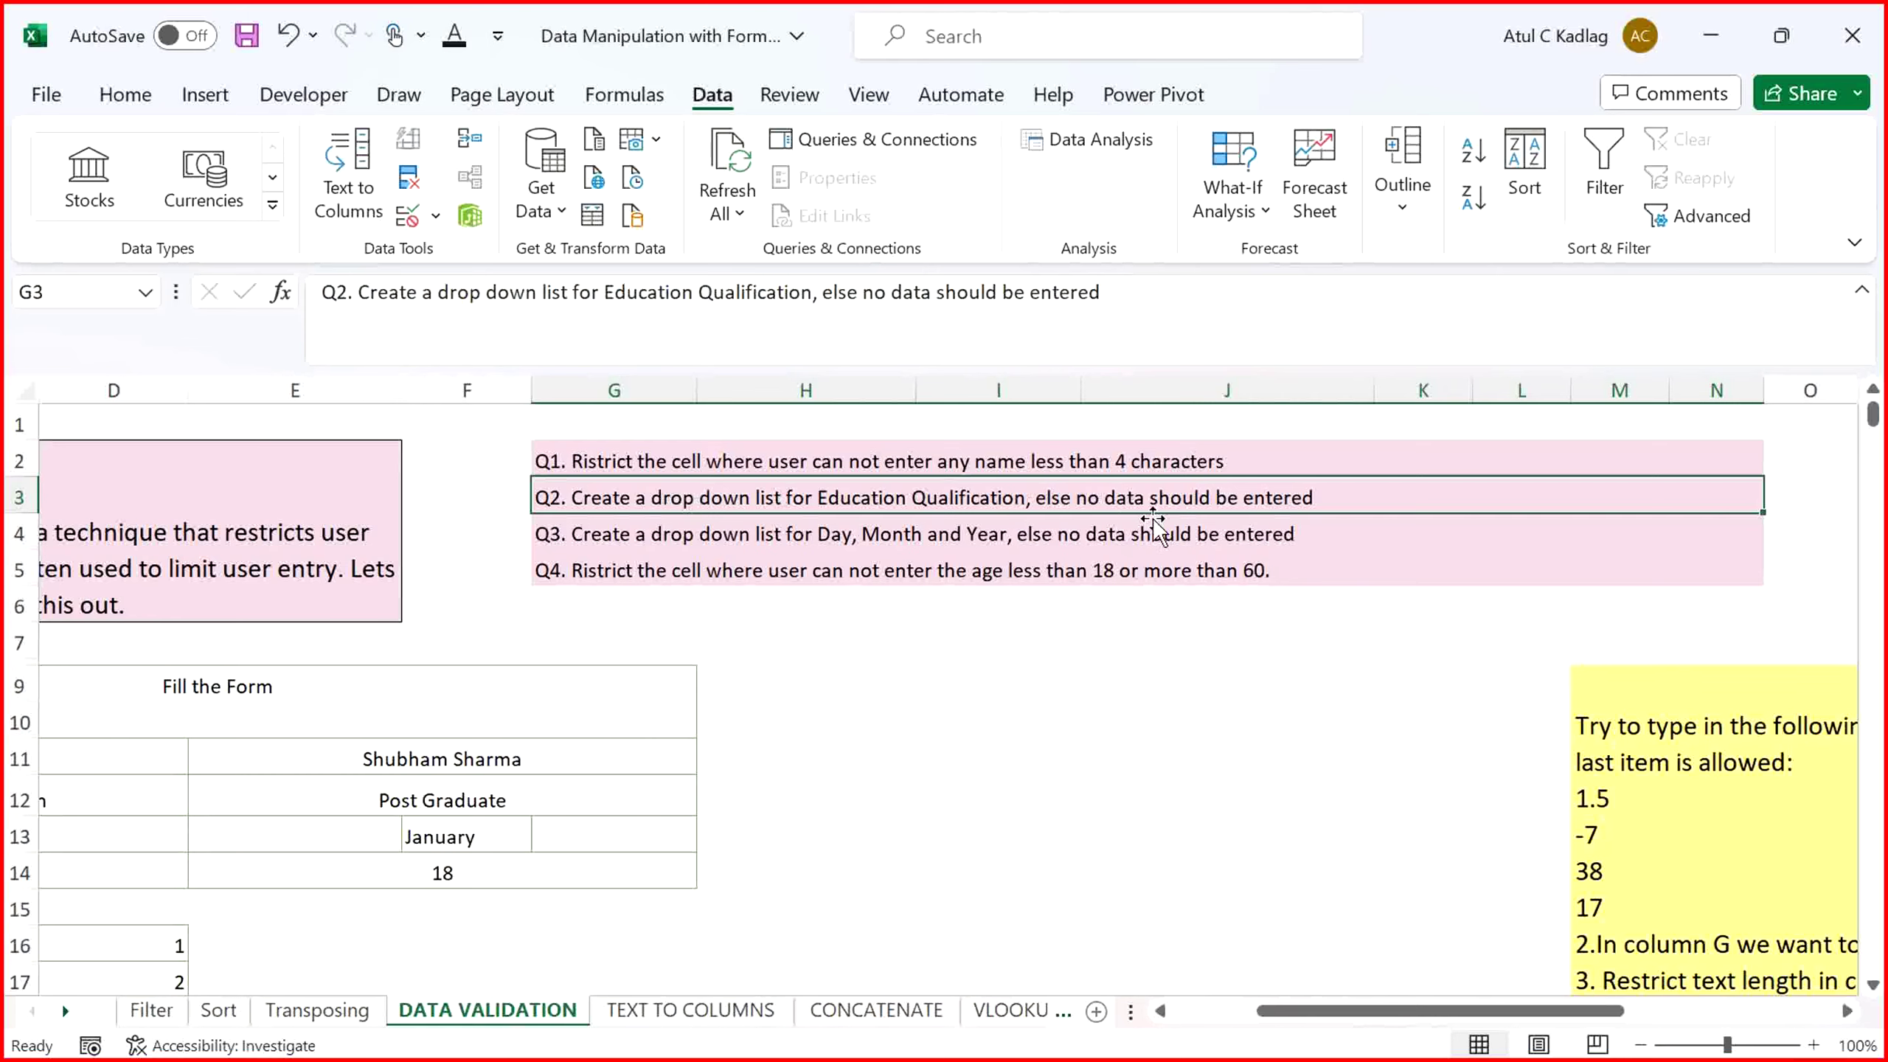
pyautogui.click(702, 534)
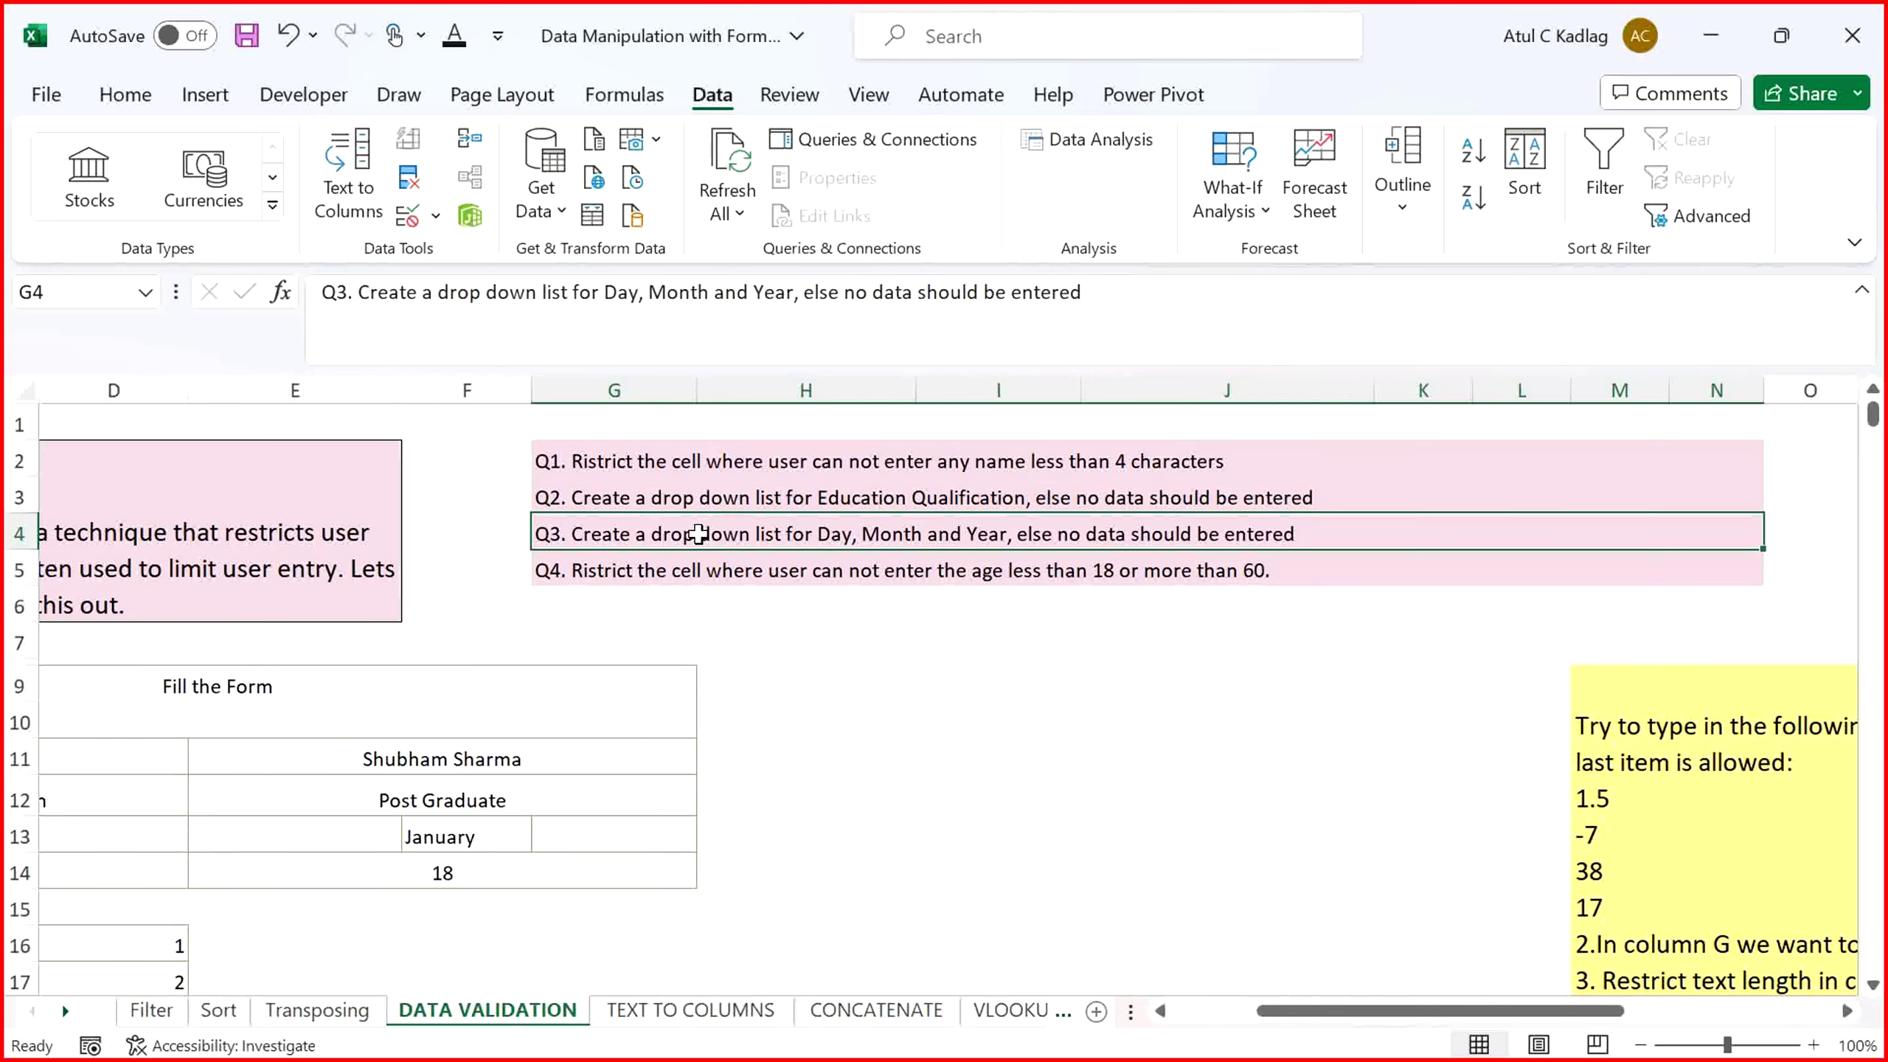
pyautogui.click(462, 825)
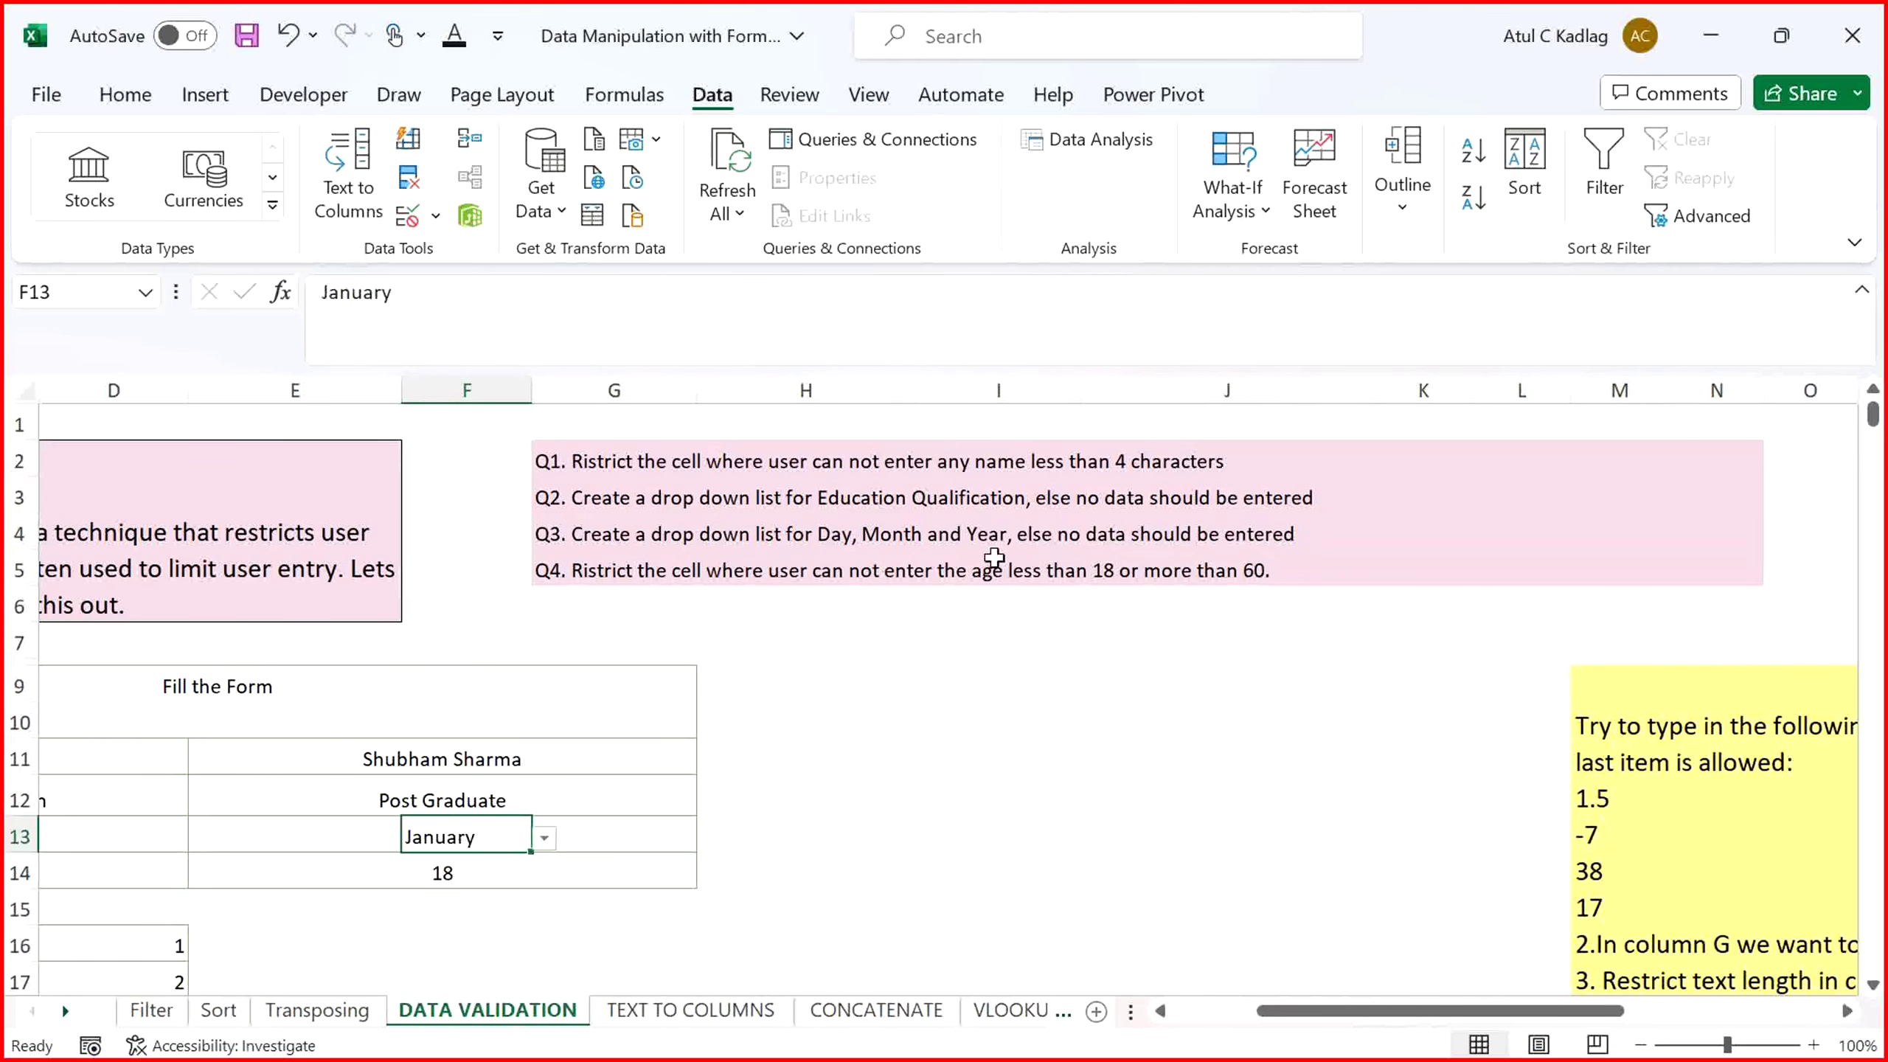
pyautogui.click(623, 596)
pyautogui.click(629, 574)
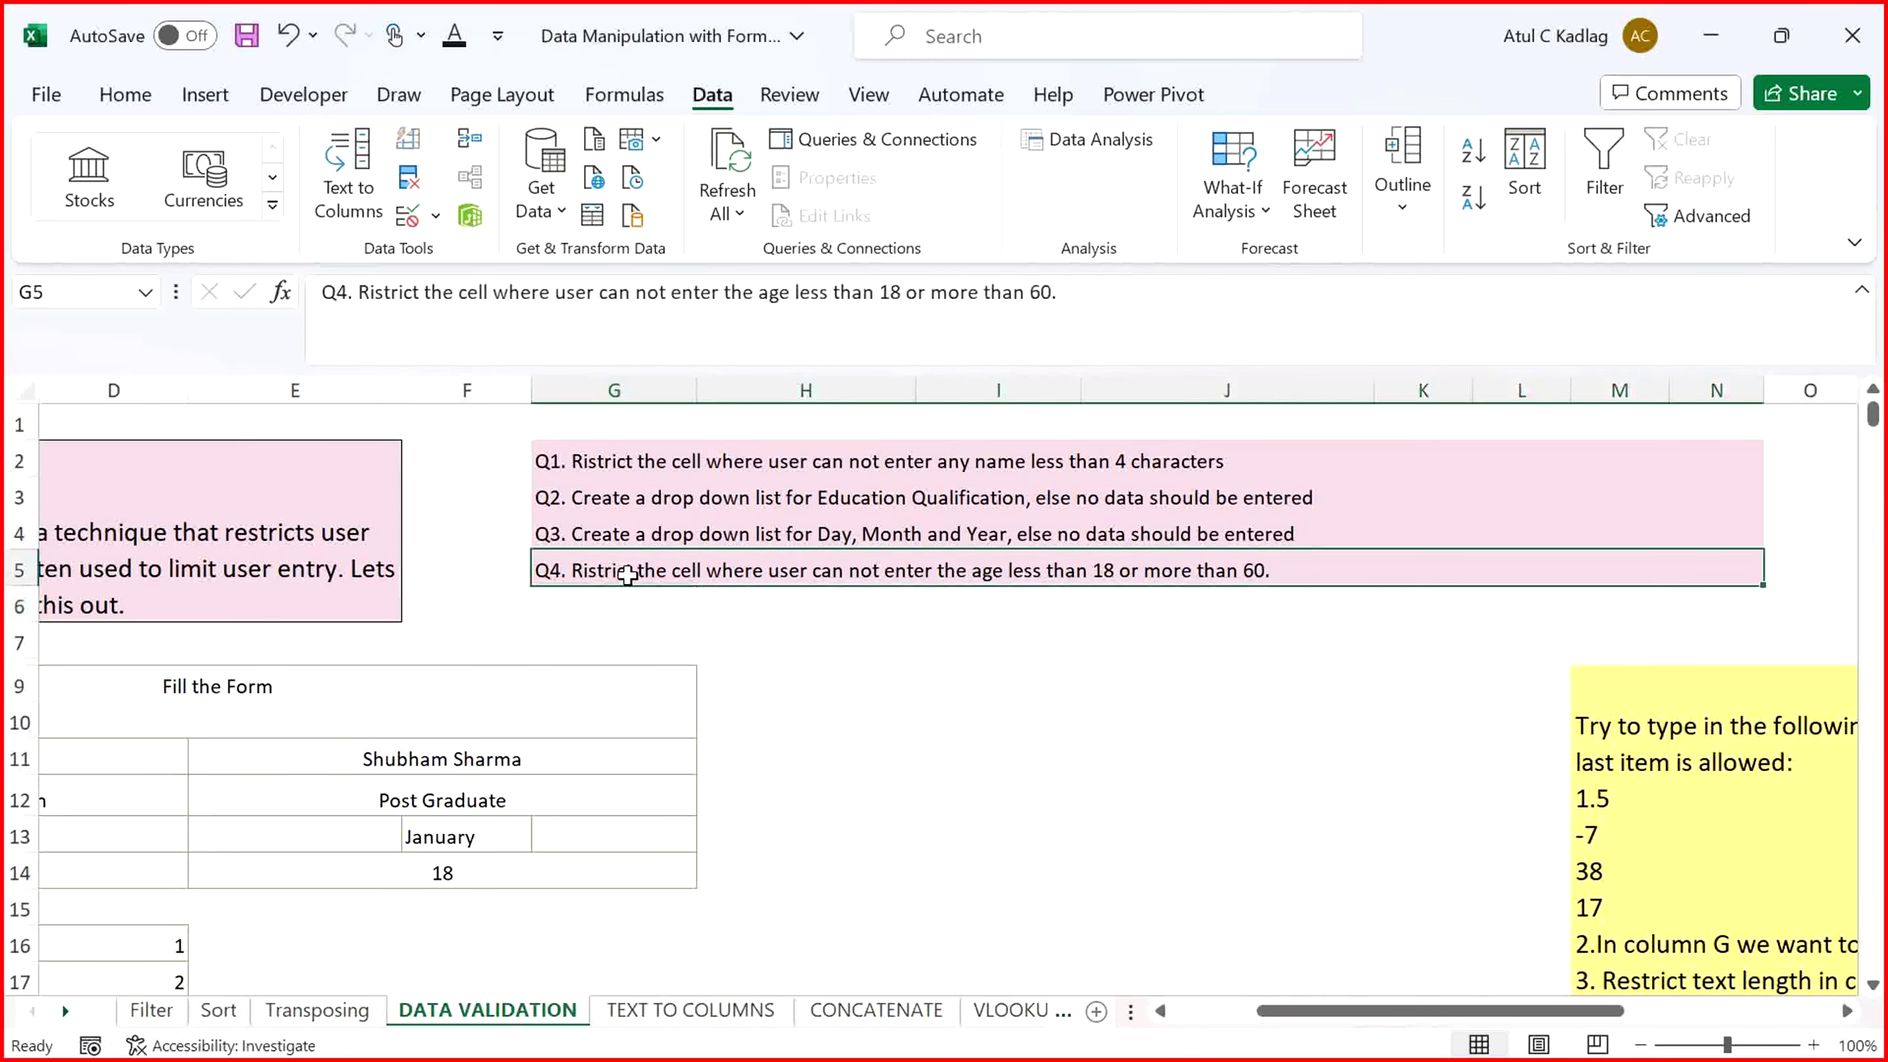
pyautogui.click(337, 861)
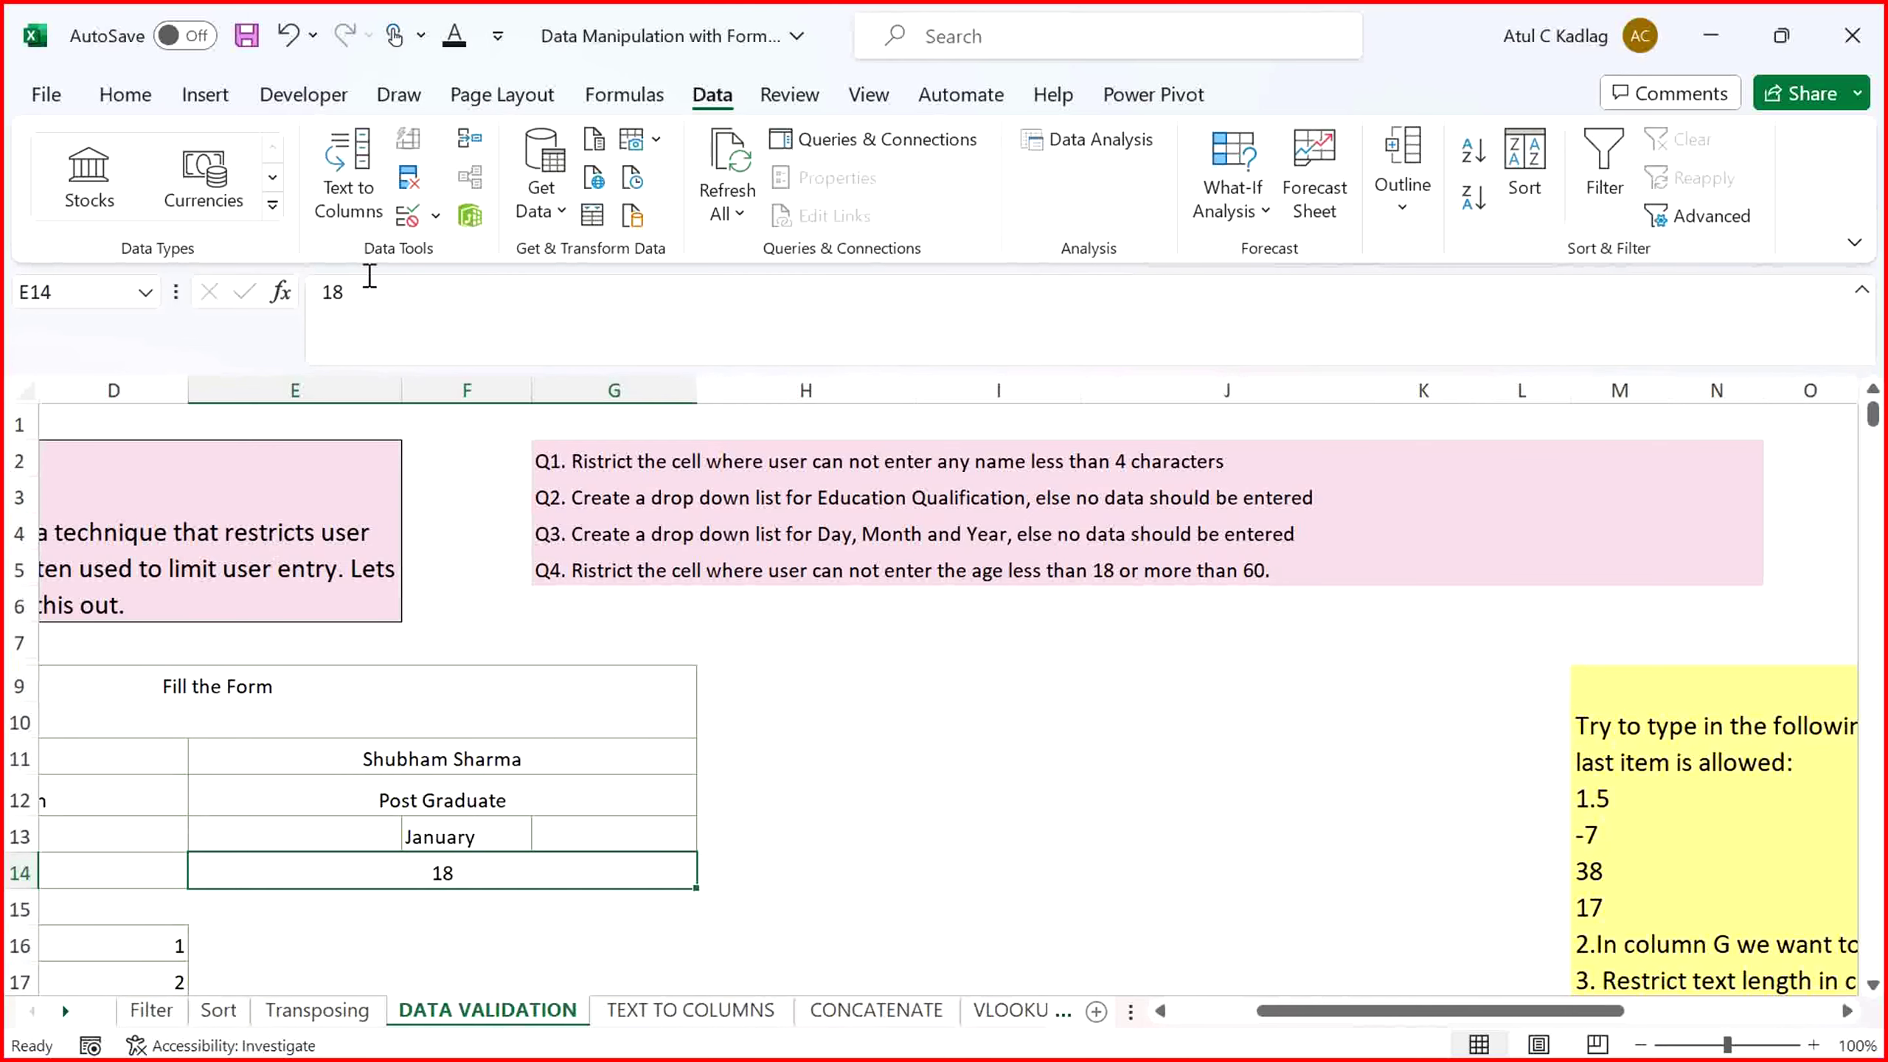
pyautogui.click(407, 215)
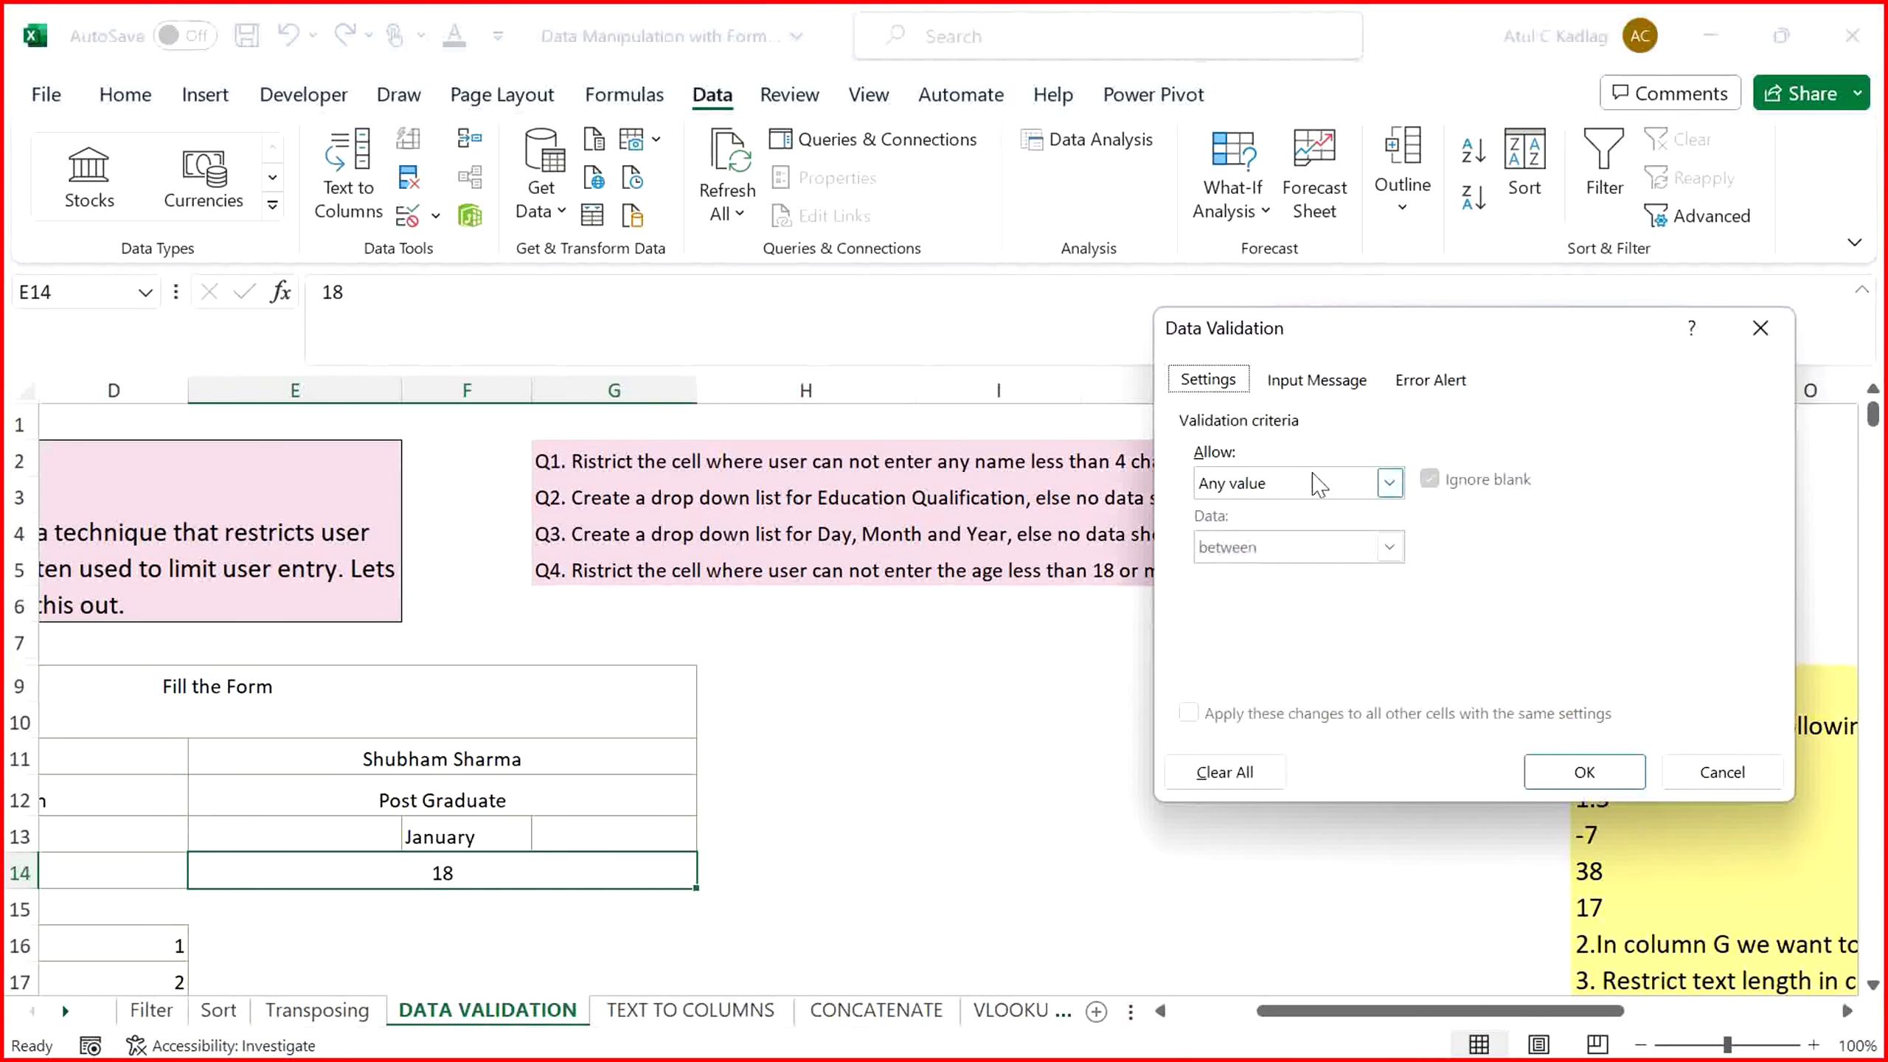
pyautogui.click(1388, 483)
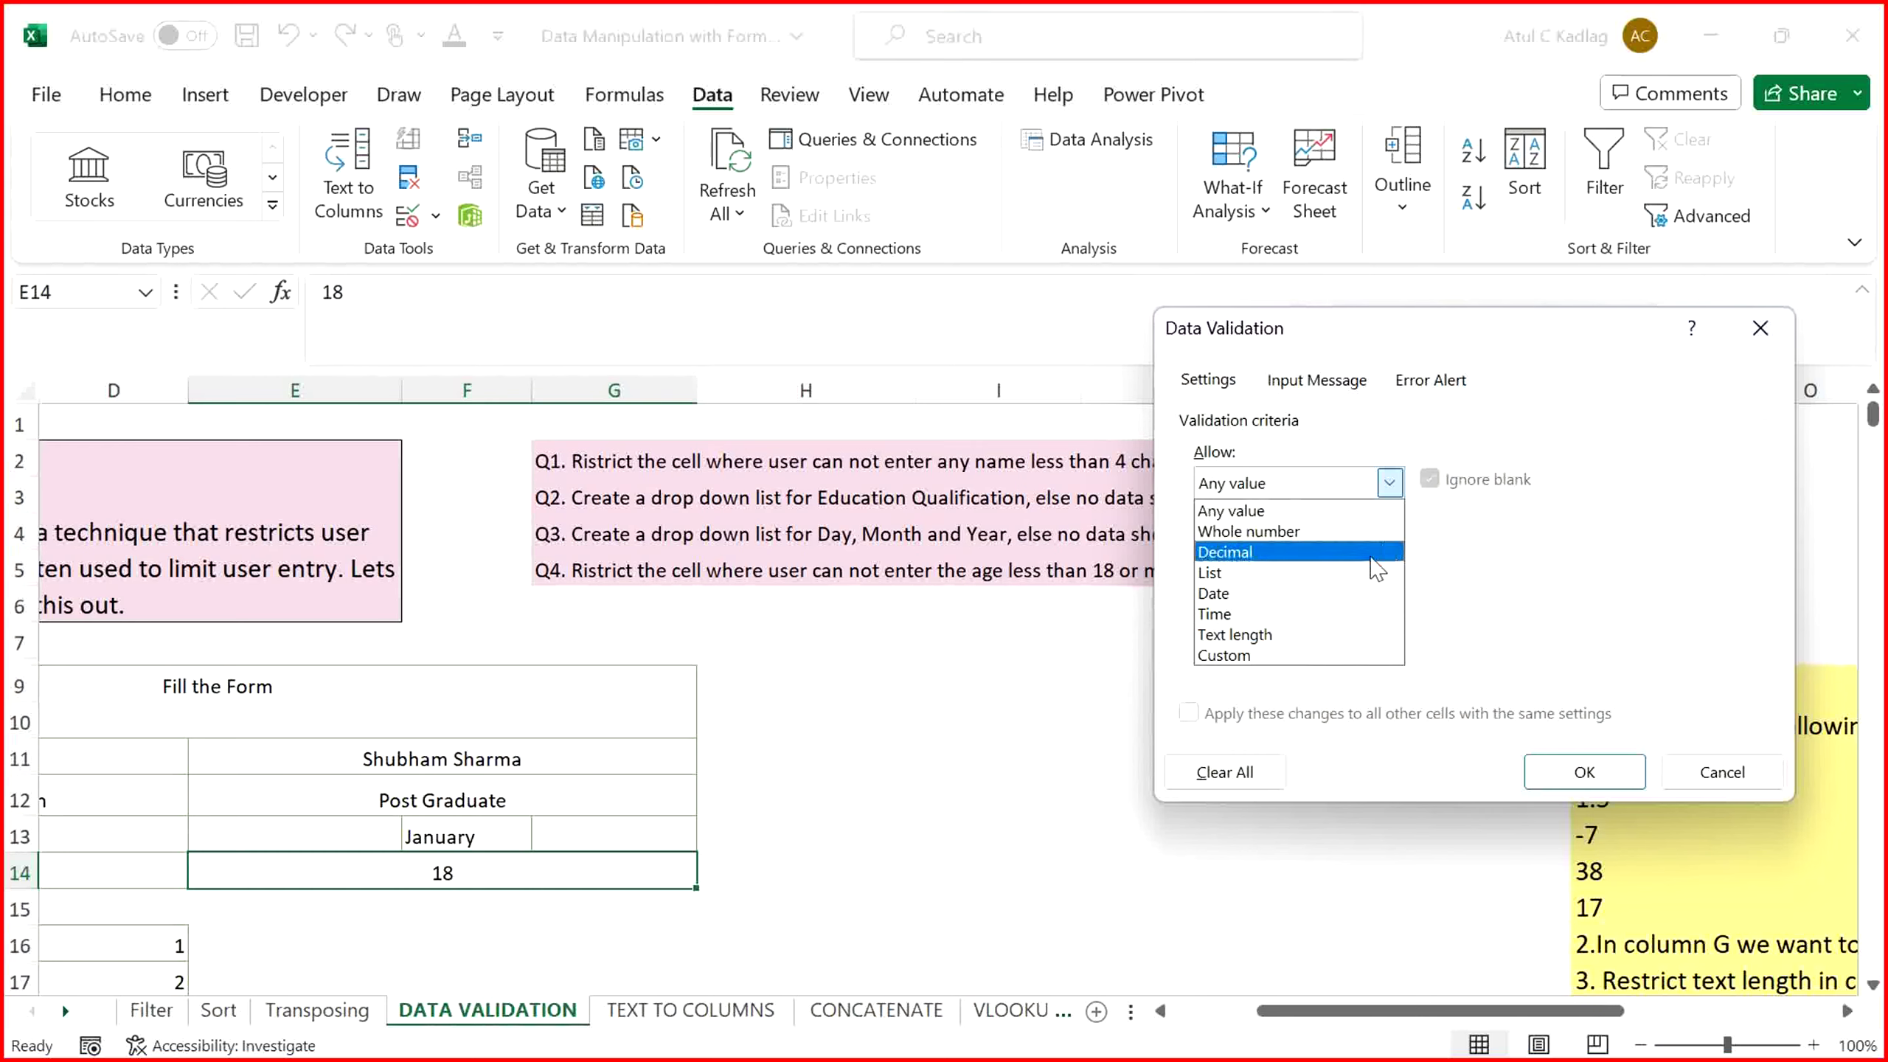
pyautogui.click(1312, 635)
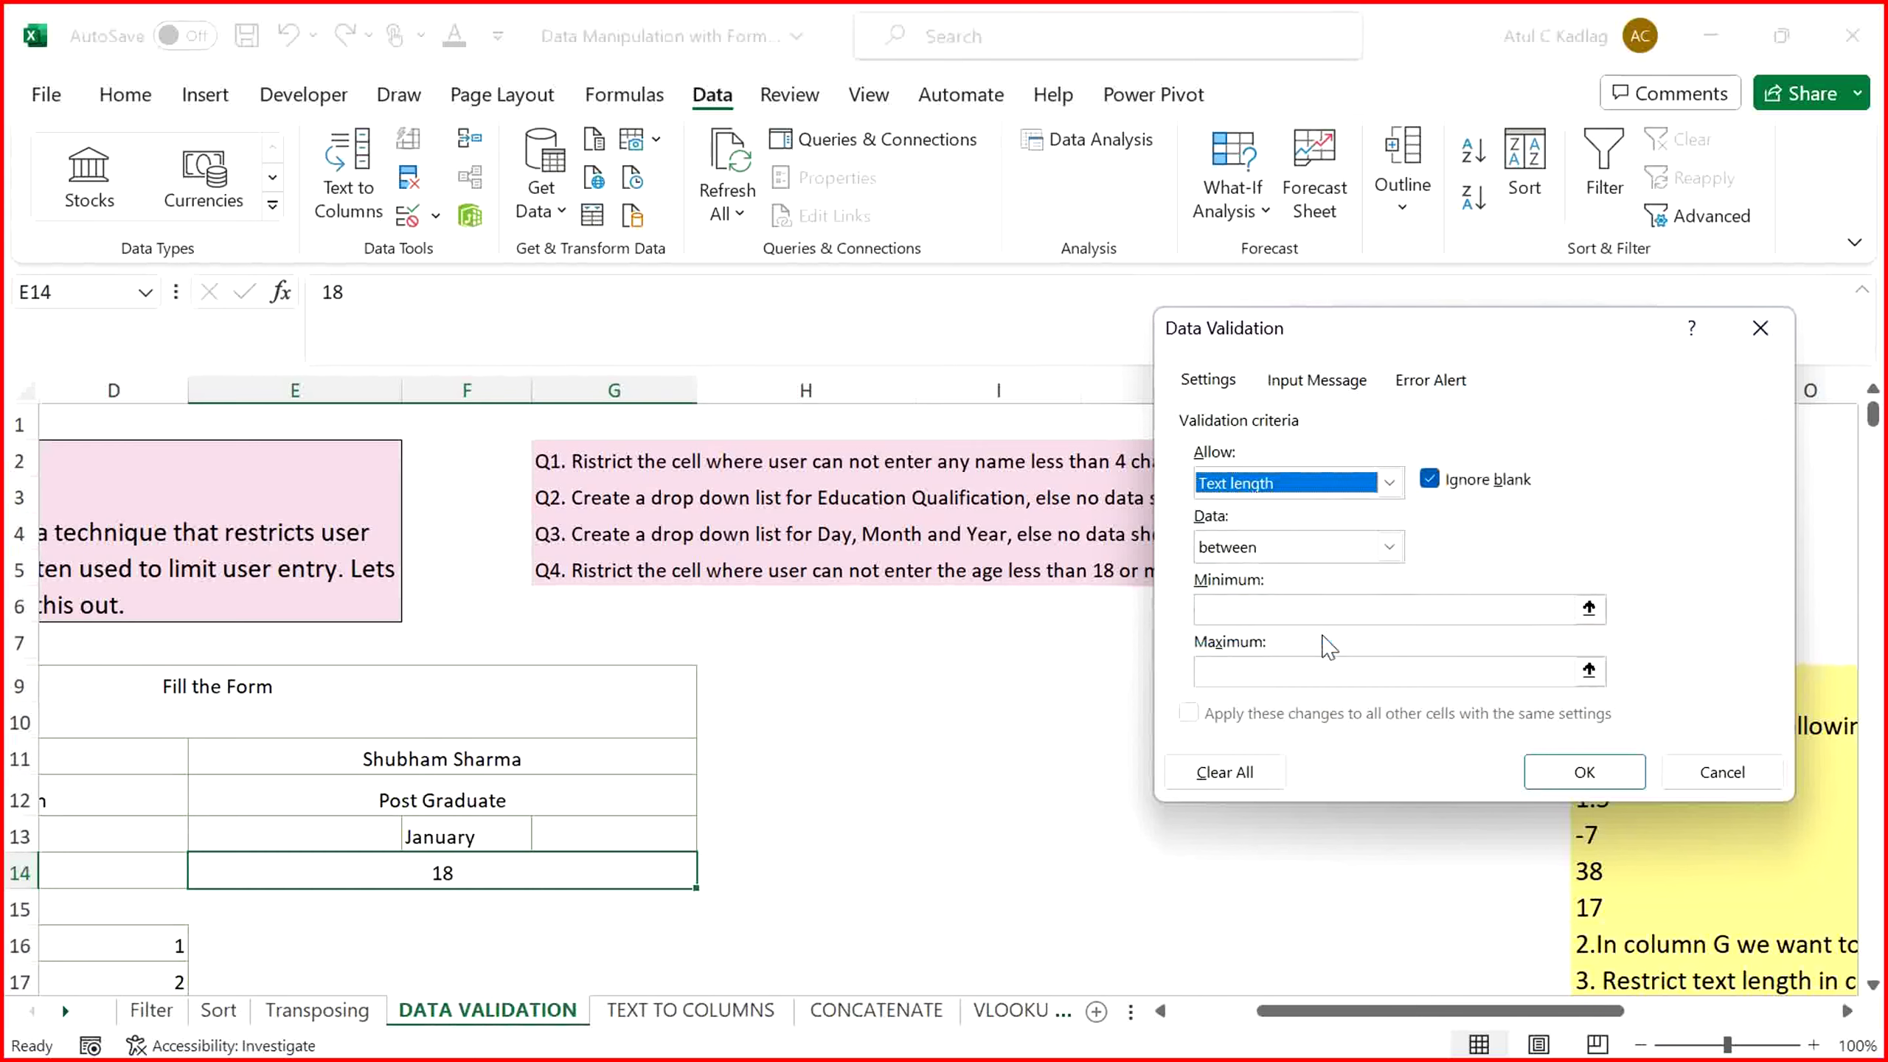
pyautogui.click(1387, 546)
pyautogui.click(1372, 571)
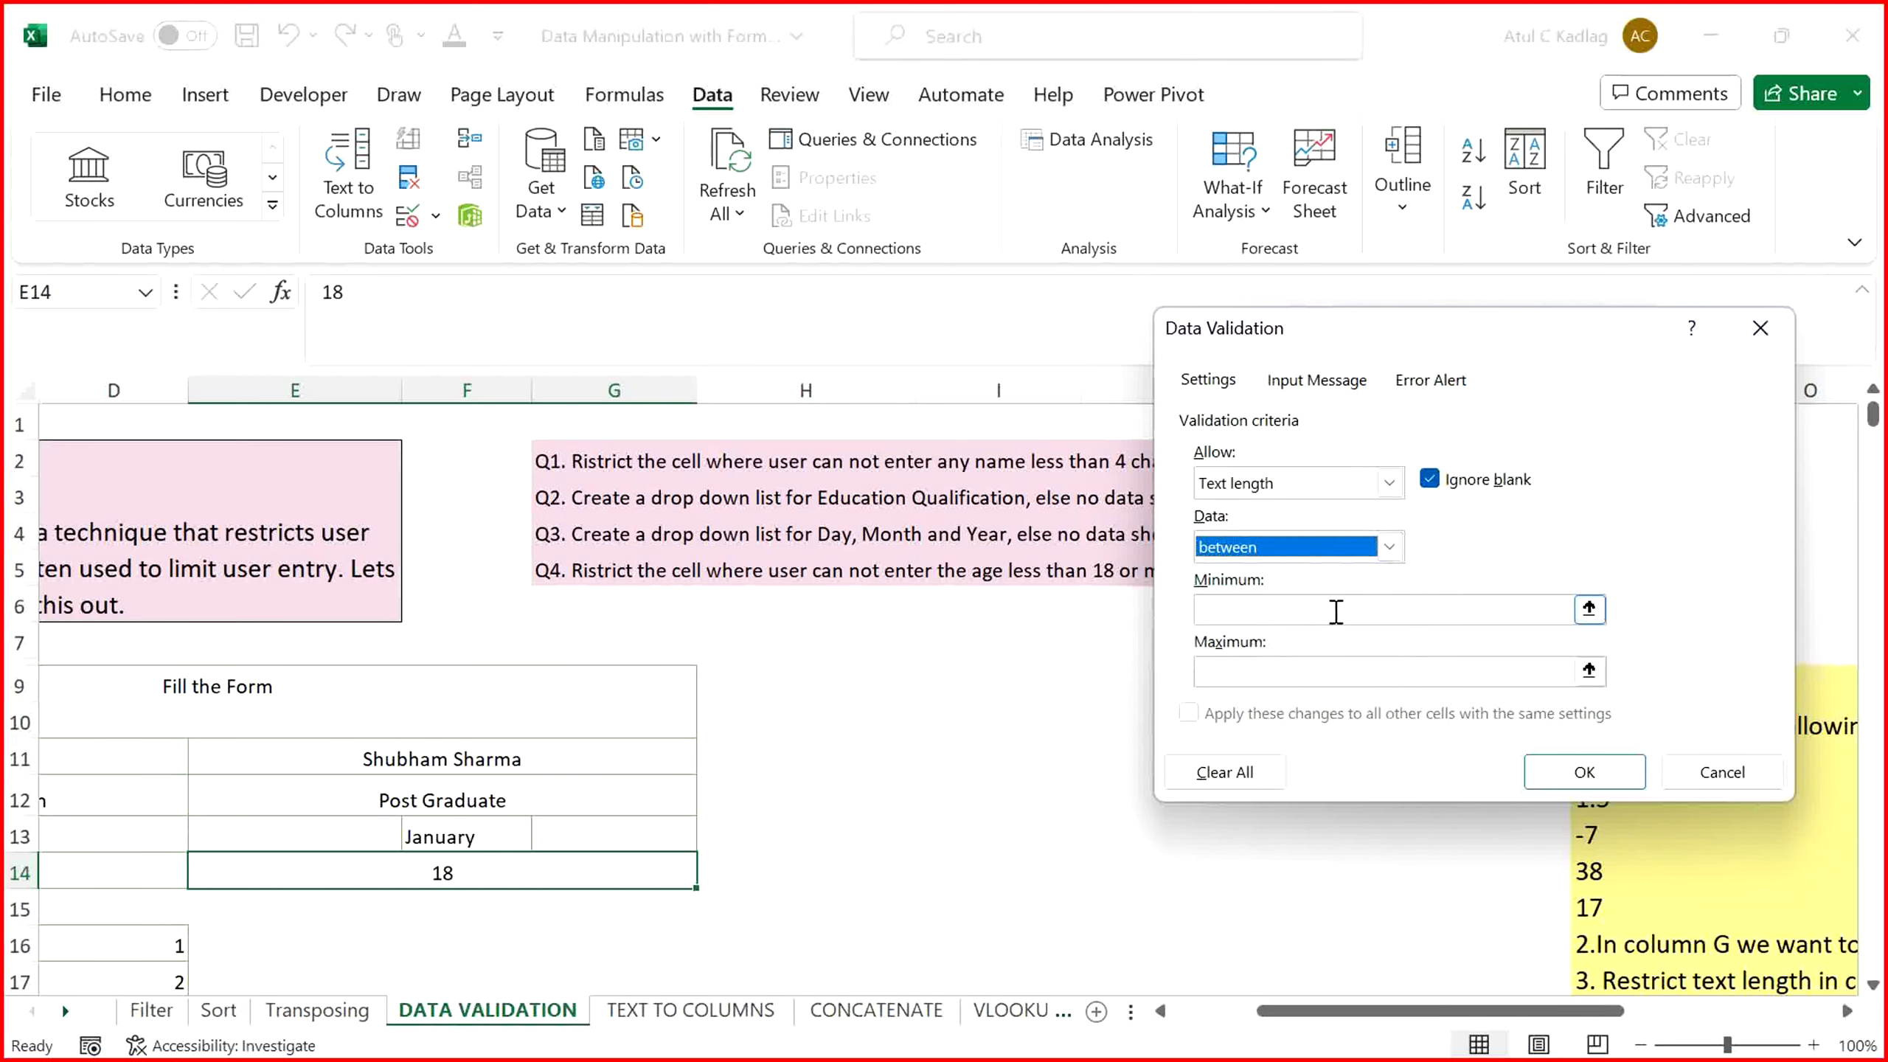
pyautogui.click(1722, 772)
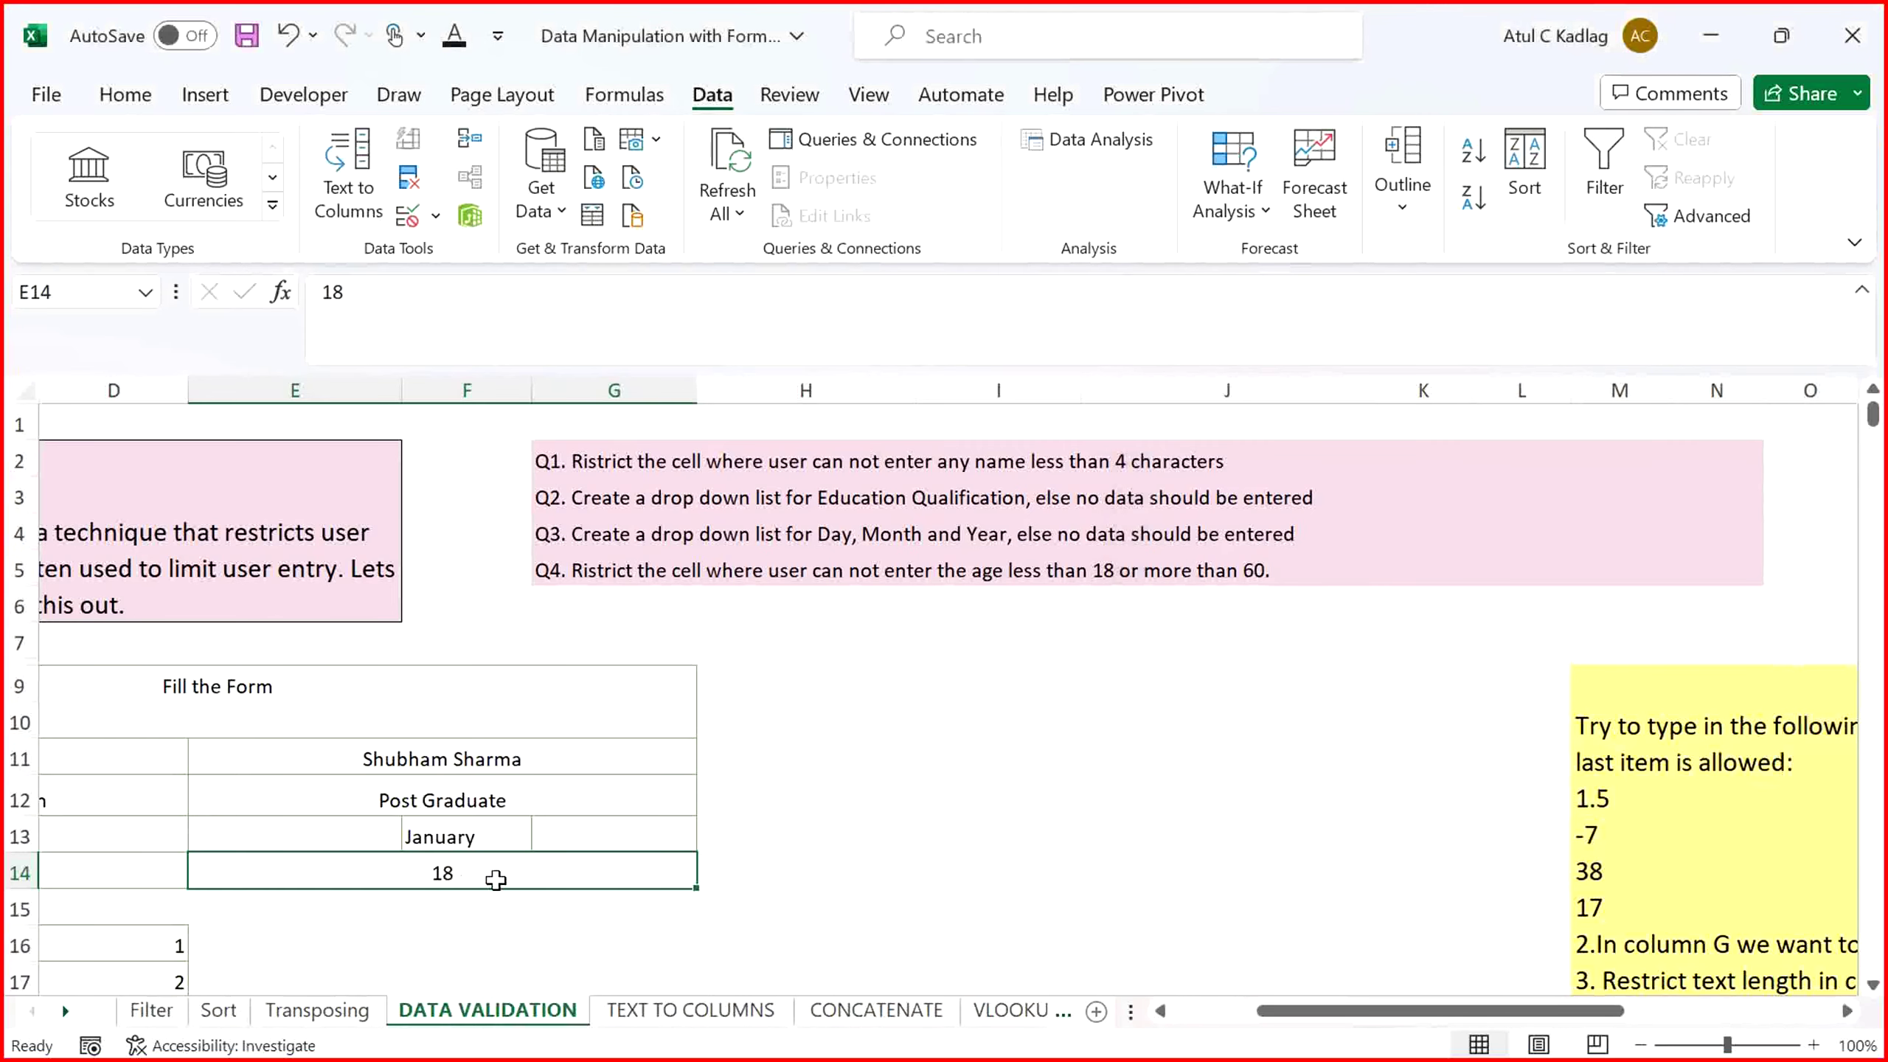
# Look over the form together with the year, month and day lists beneath it
pyautogui.press('Left')
pyautogui.press('Left')
pyautogui.press('Down')
pyautogui.press('Down')
pyautogui.press('Down')
pyautogui.press('Down')
pyautogui.press('Down')
pyautogui.press('Down')
pyautogui.press('Down')
pyautogui.press('Down')
pyautogui.press('Down')
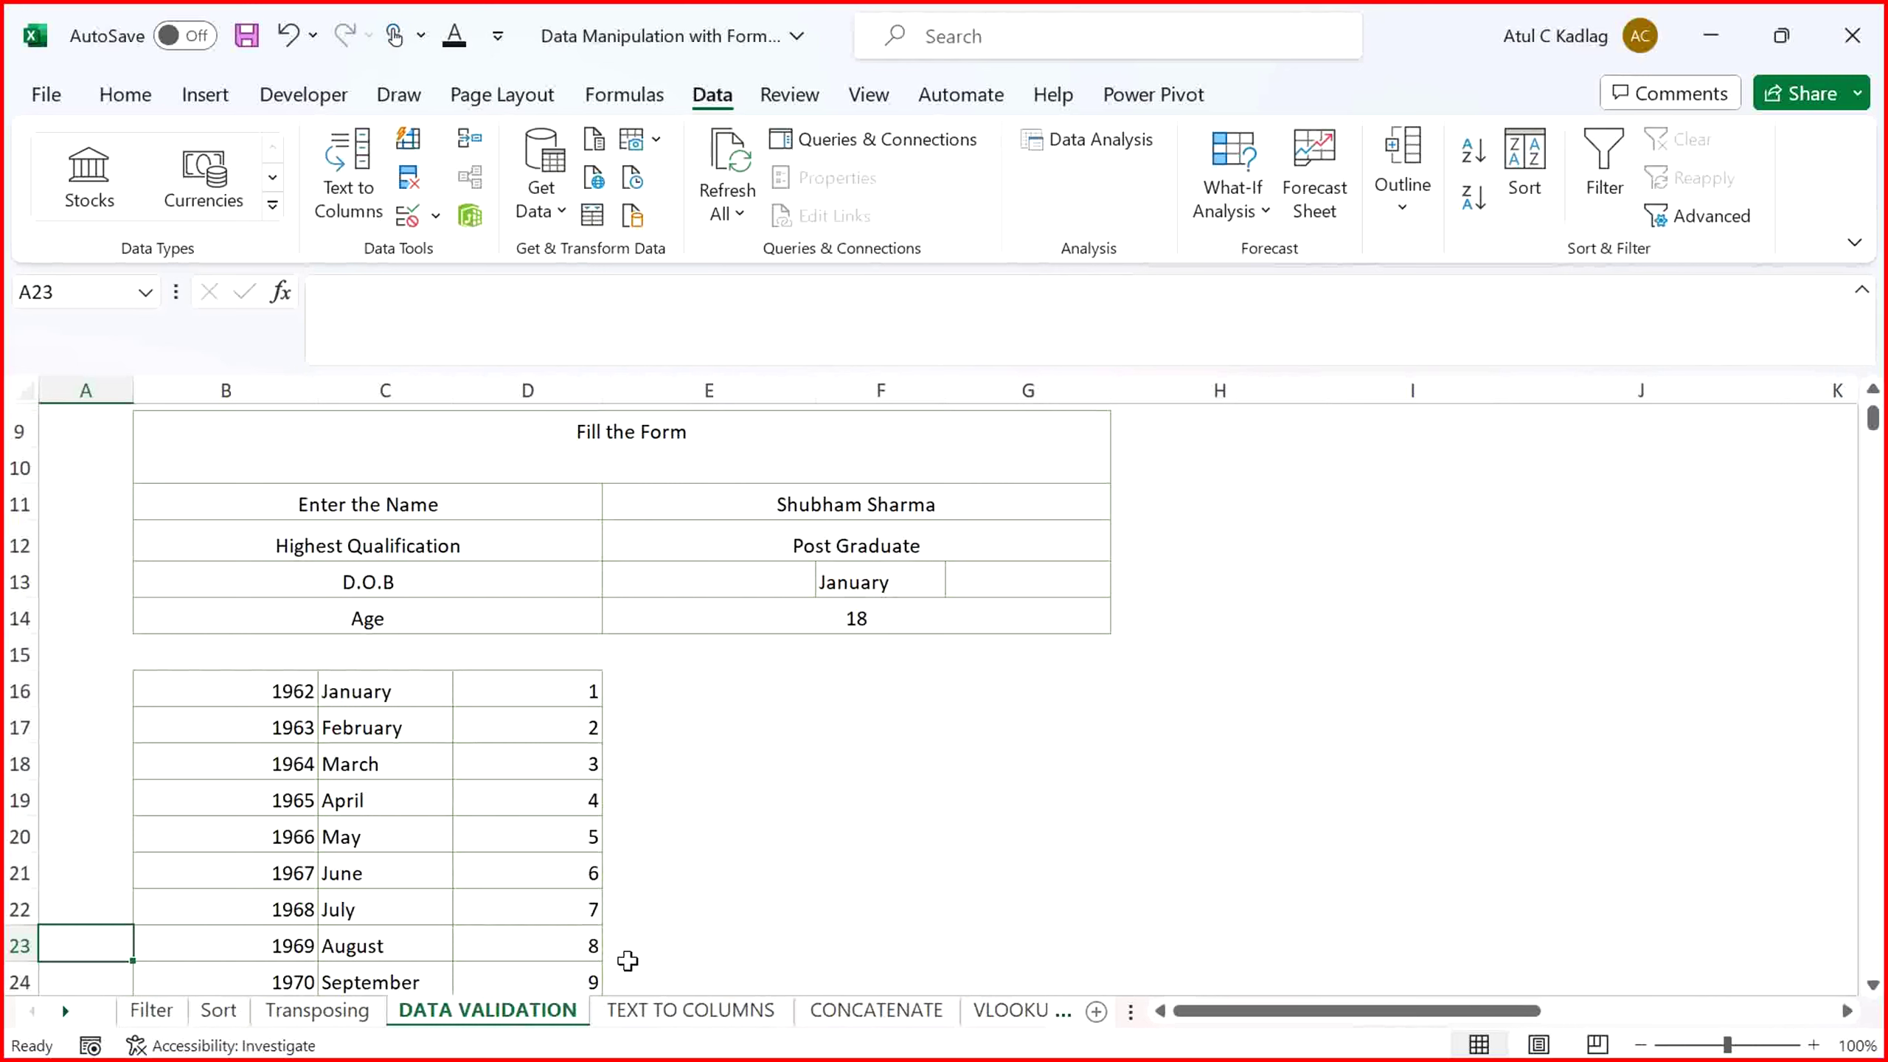
# Switch to the TEXT TO COLUMNS sheet and view the exercise's instructions and employee data
pyautogui.click(678, 1013)
pyautogui.click(379, 784)
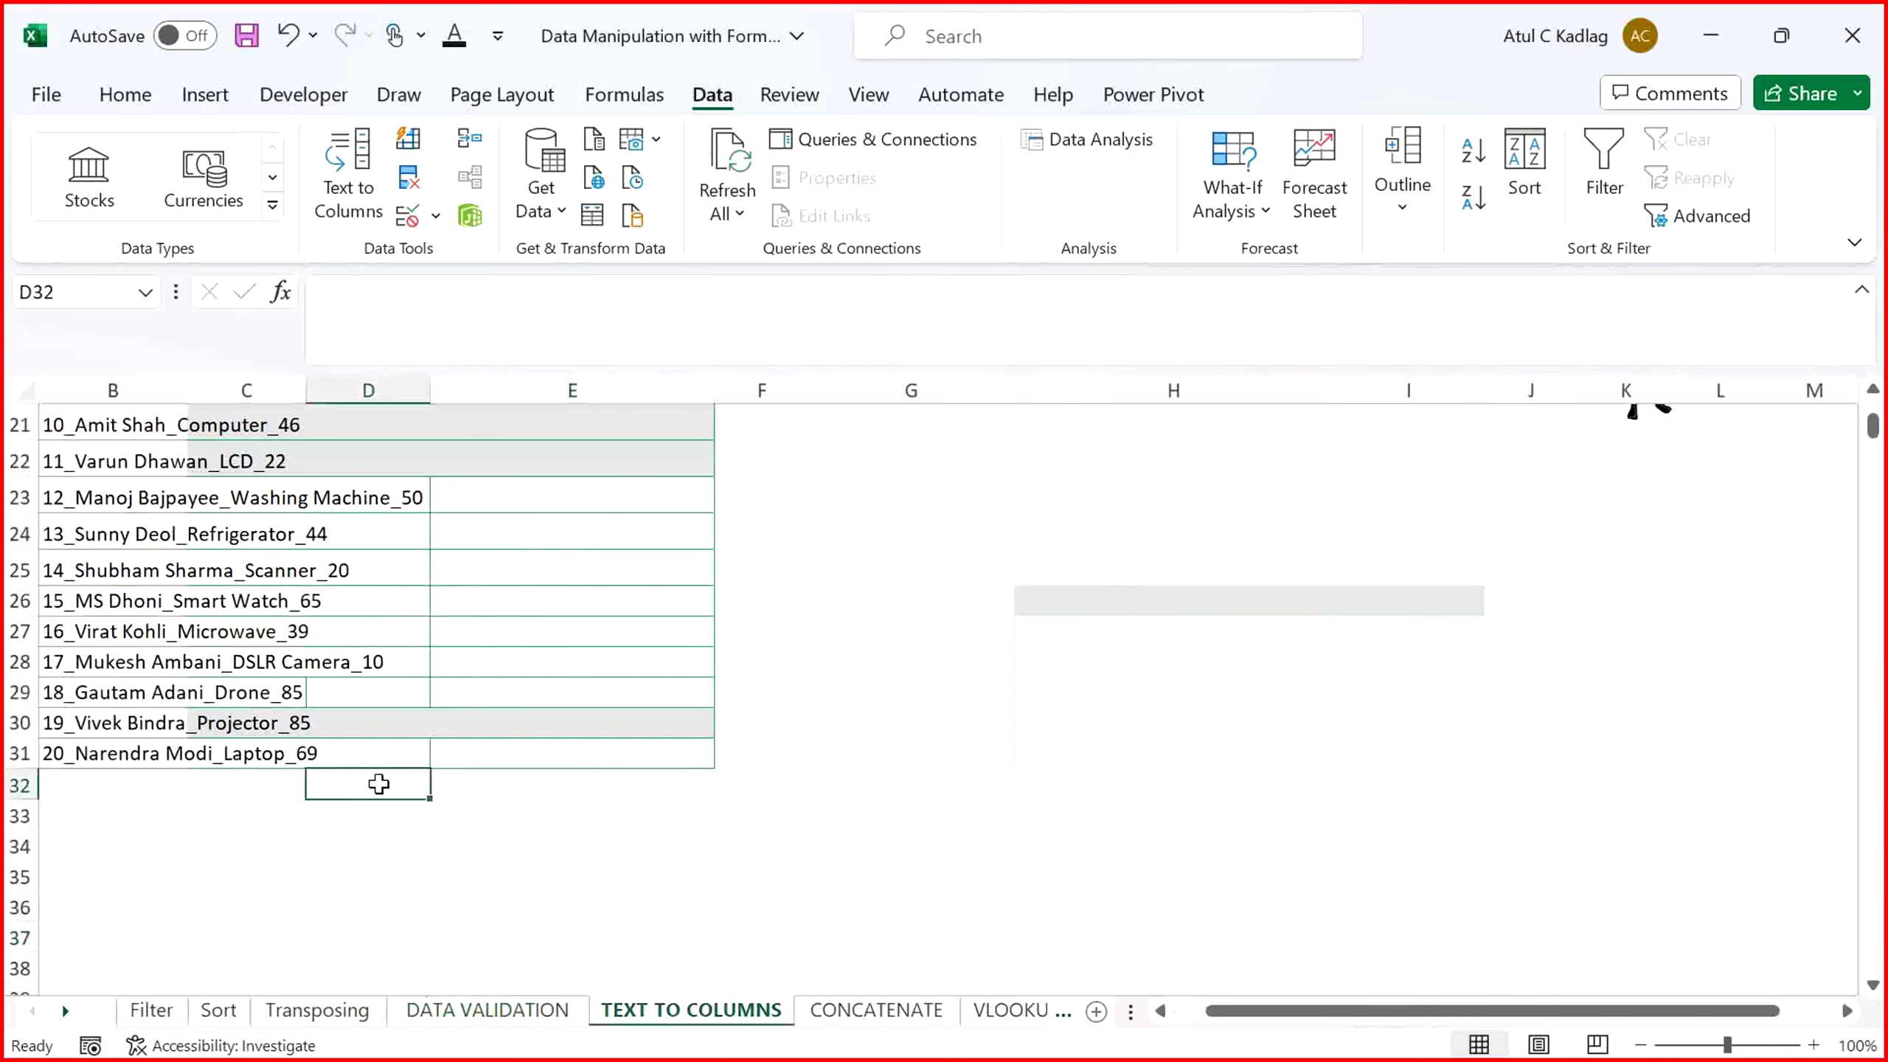
pyautogui.press('Left')
pyautogui.press('Left')
pyautogui.press('Left')
pyautogui.press('pageup')
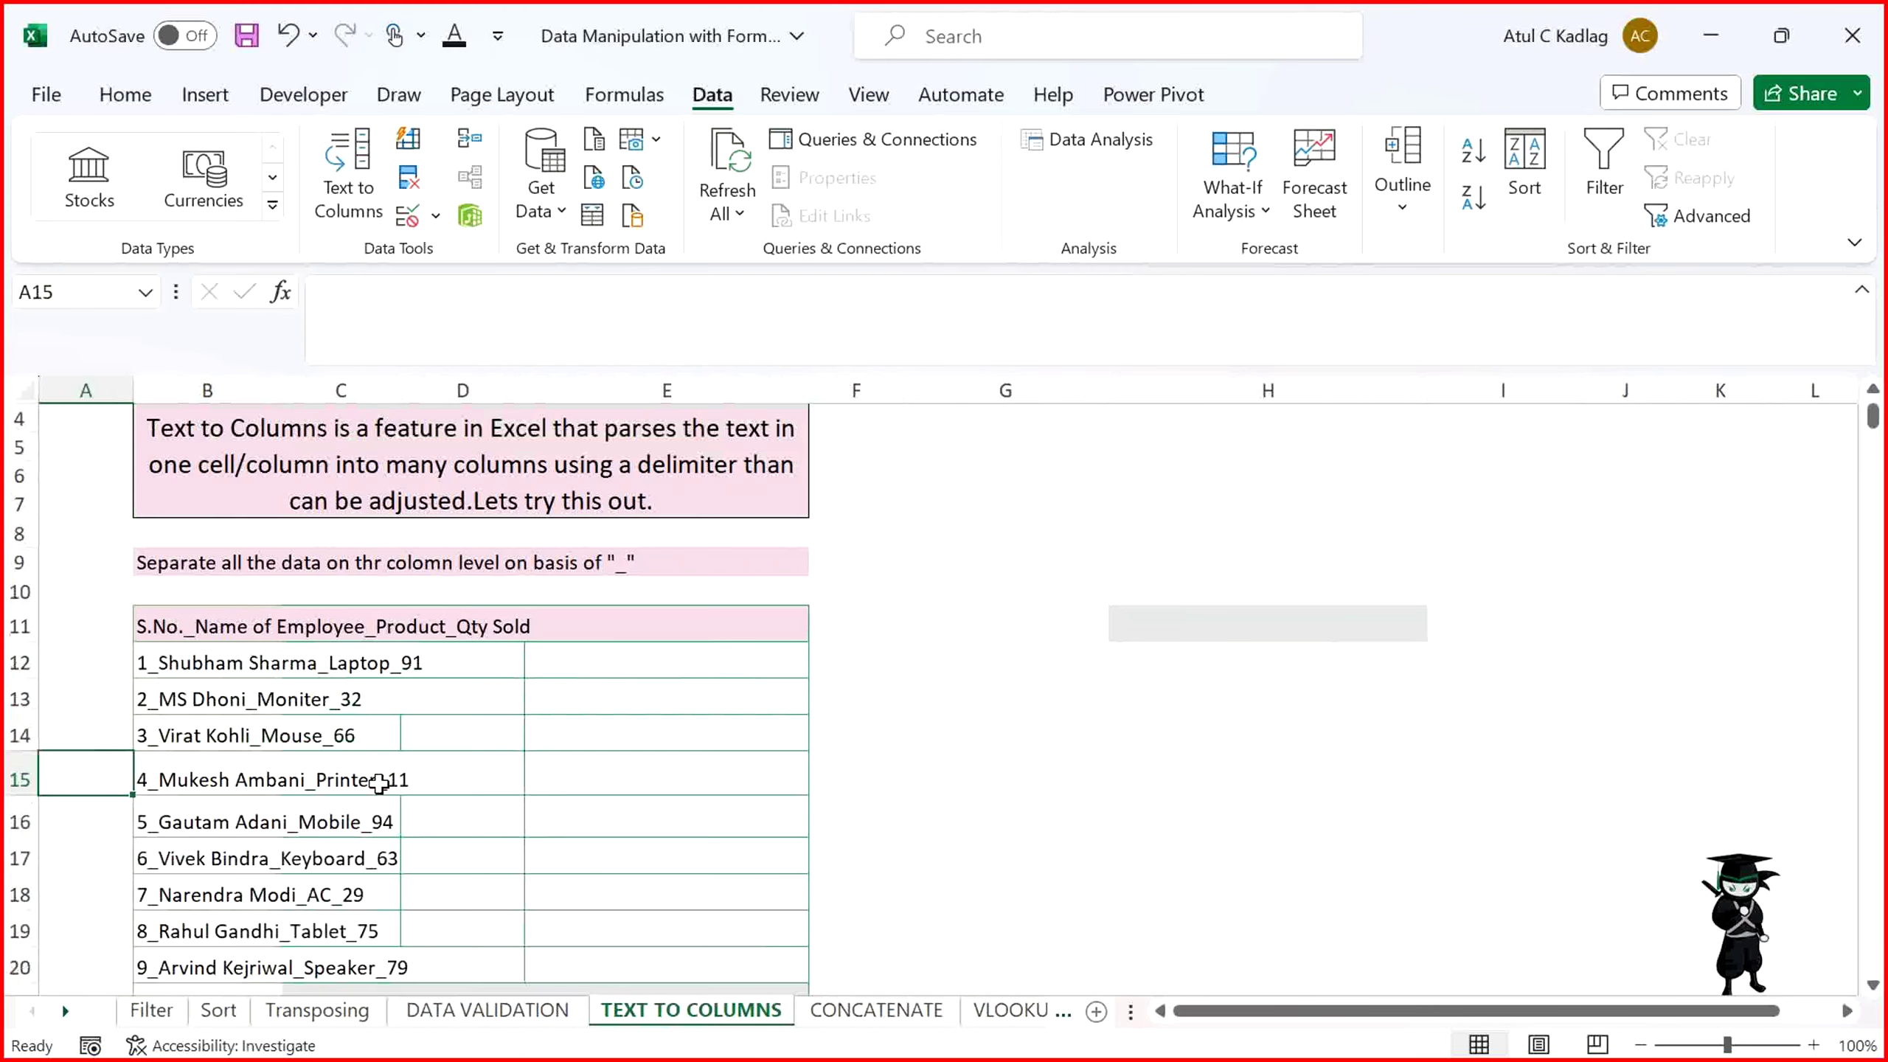
# Examine how underscores separate the serial number, employee name, product and quantity in the first record in B12
pyautogui.press('Up')
pyautogui.press('Up')
pyautogui.press('Up')
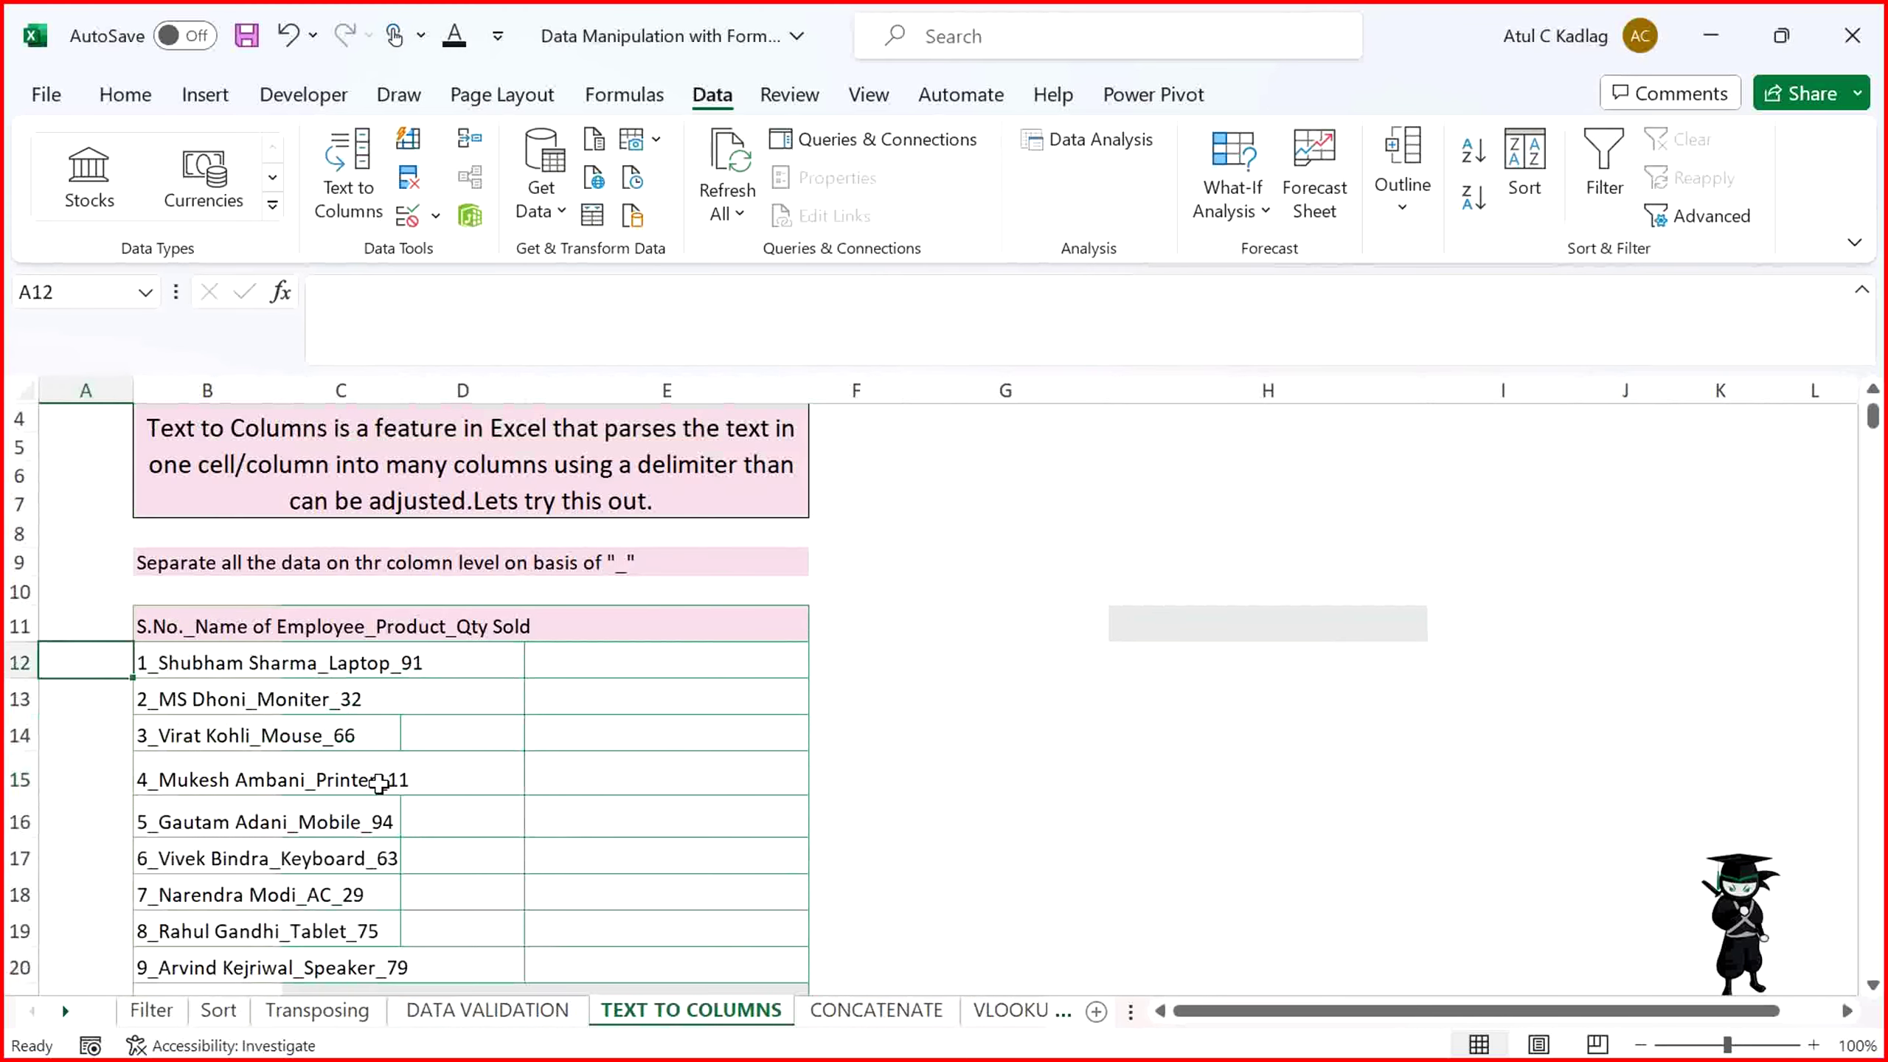
pyautogui.press('Right')
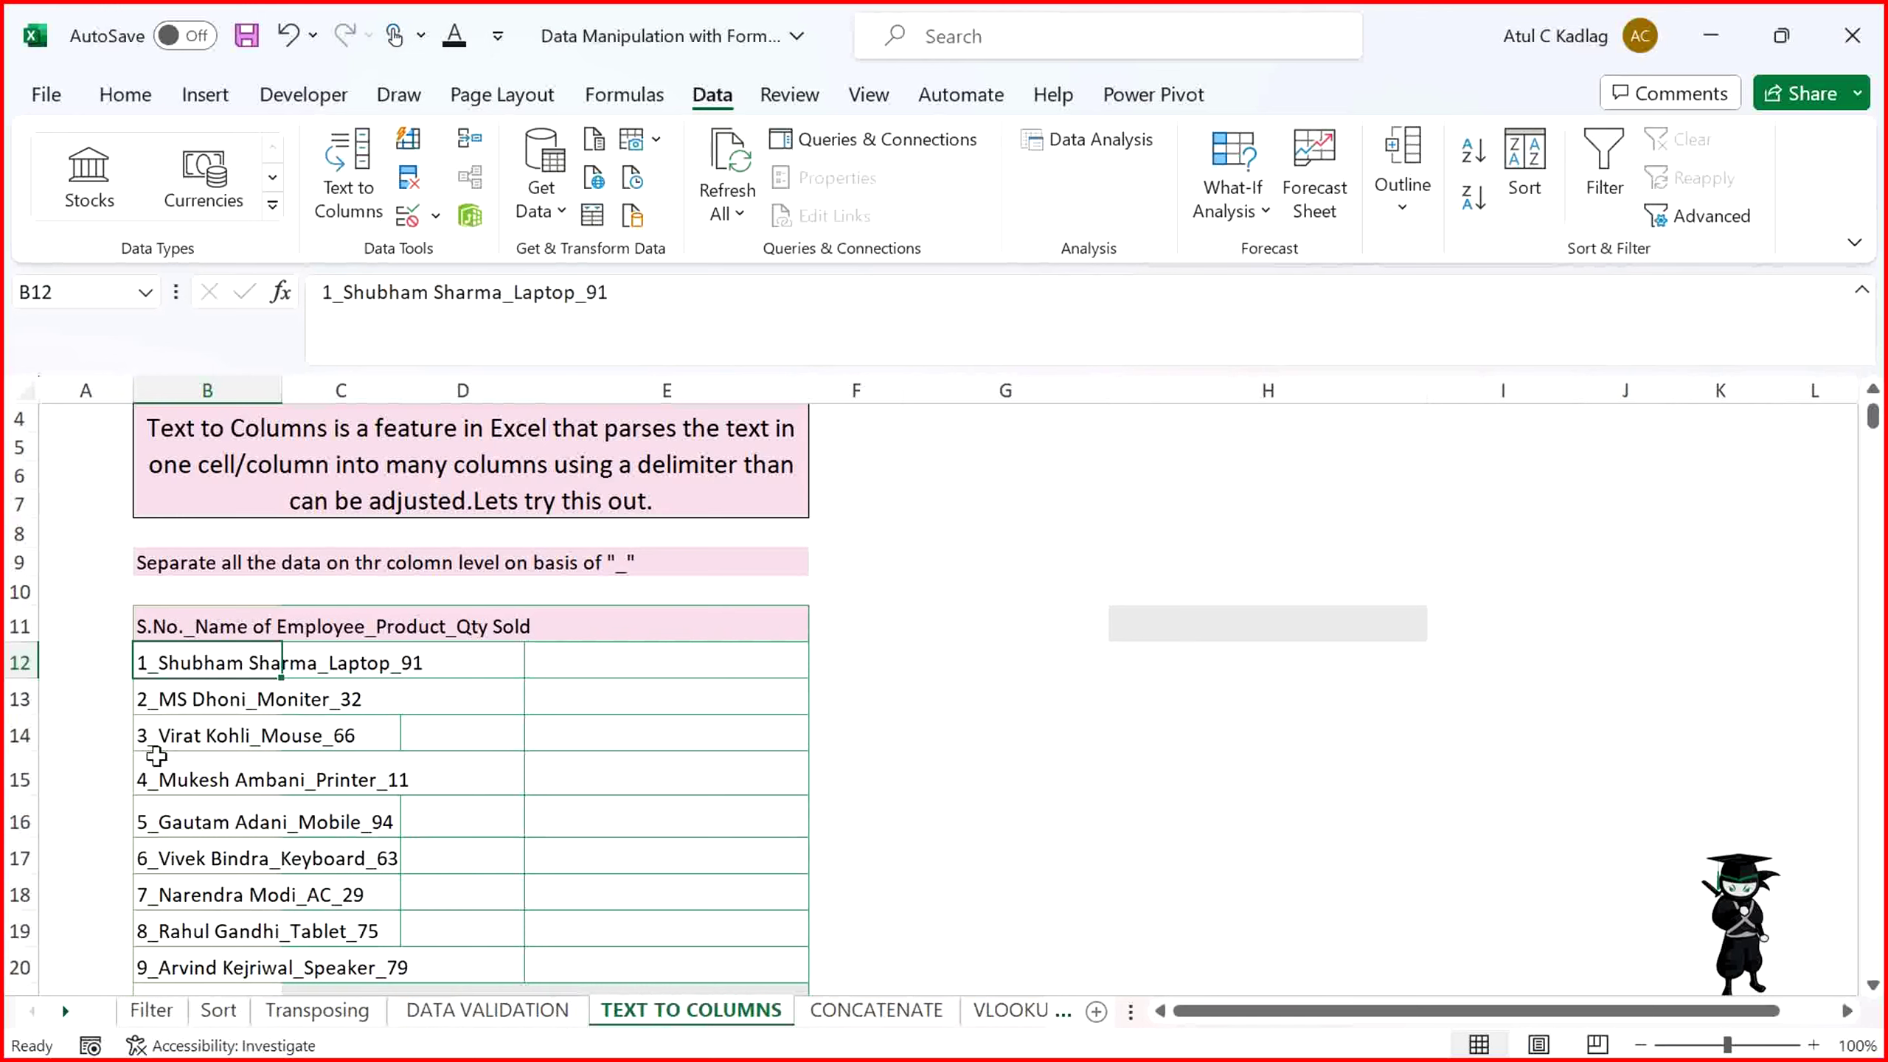
pyautogui.click(355, 292)
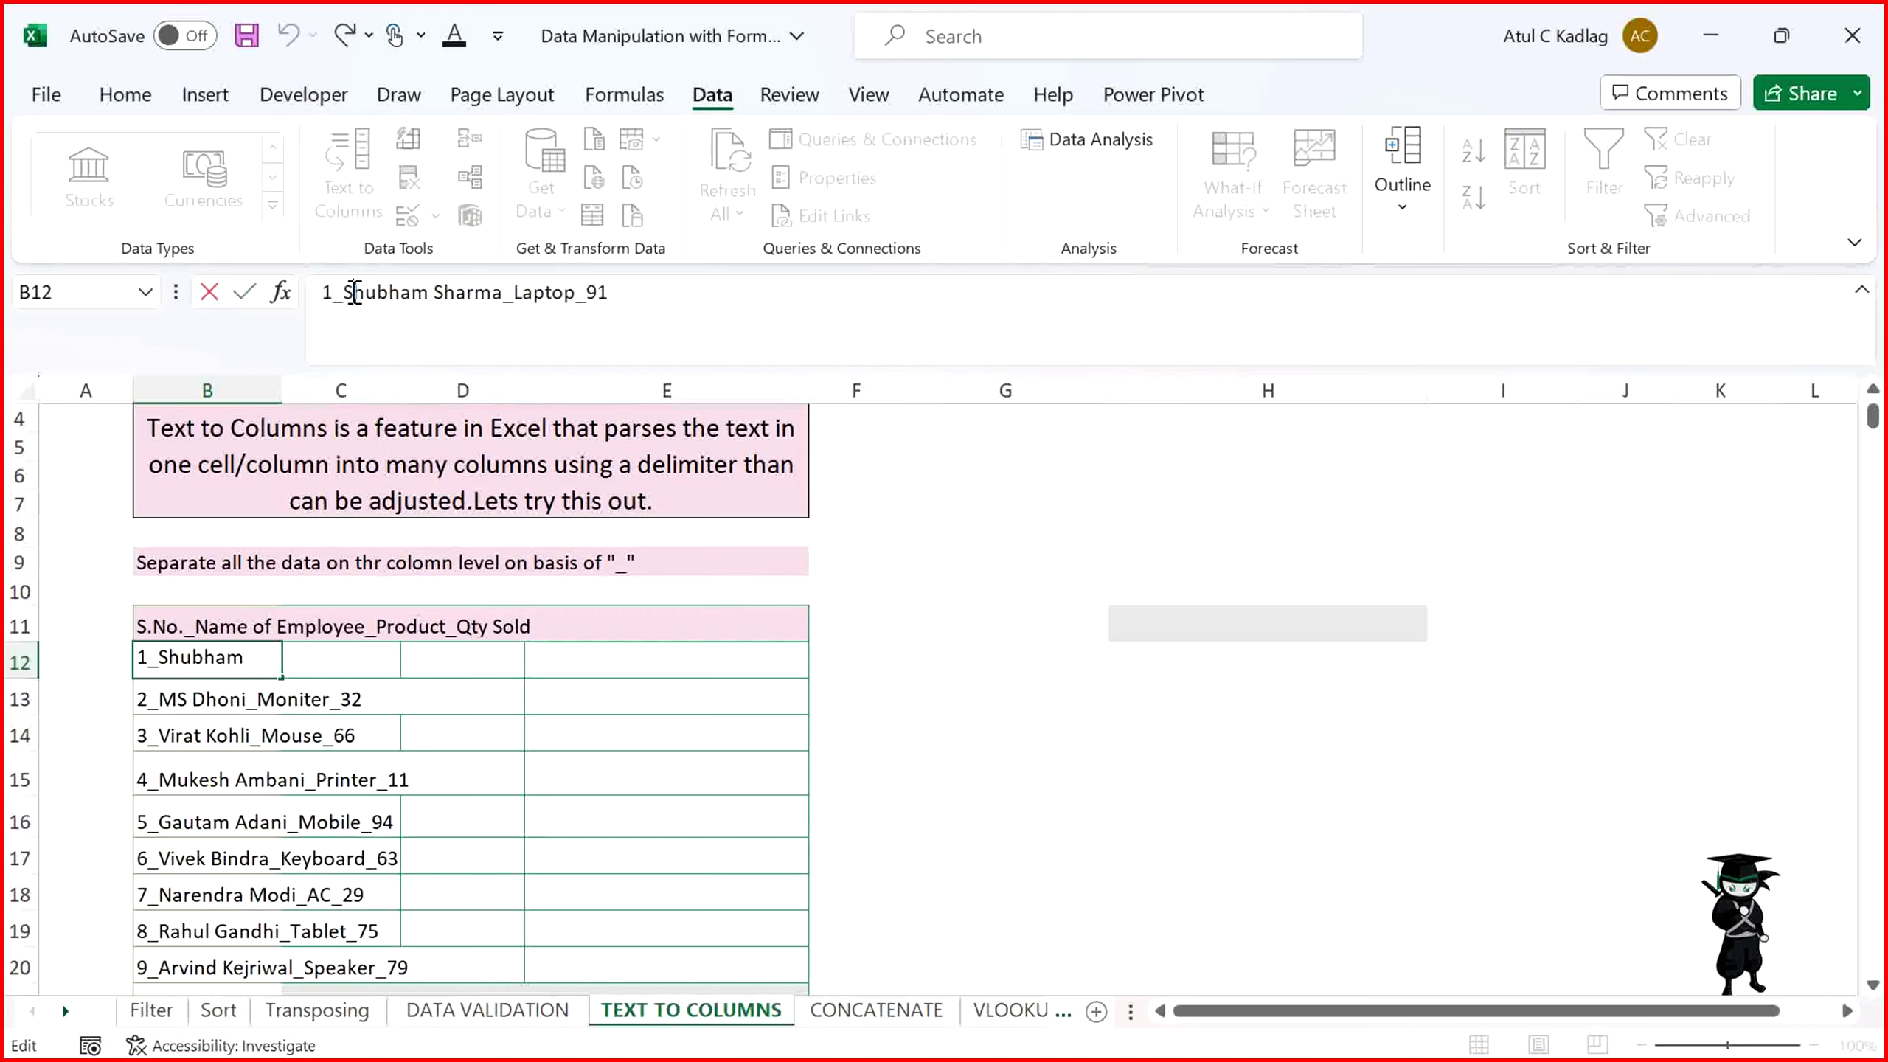
pyautogui.press('Right')
pyautogui.press('Right')
pyautogui.press('Right')
pyautogui.press('Right')
pyautogui.press('Right')
pyautogui.press('Right')
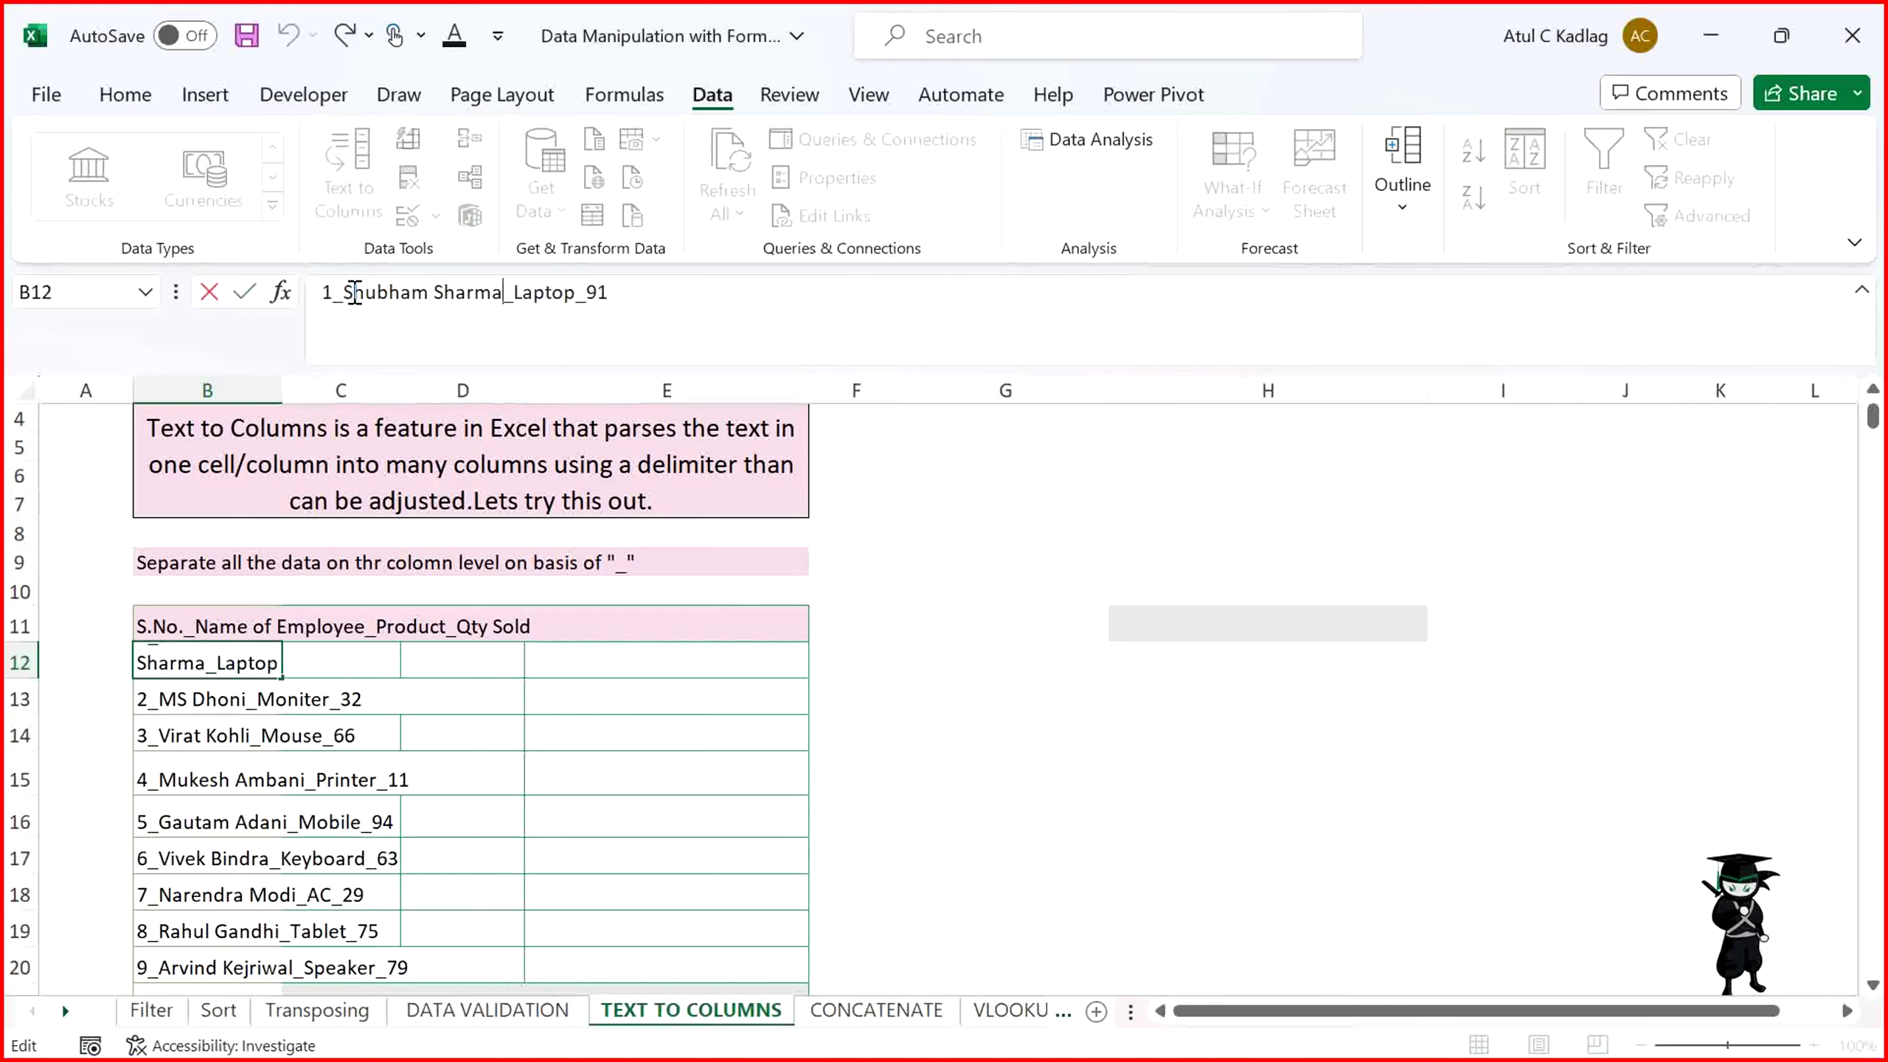
pyautogui.press('Right')
pyautogui.press('Right')
pyautogui.hotkey('shift', 'Right')
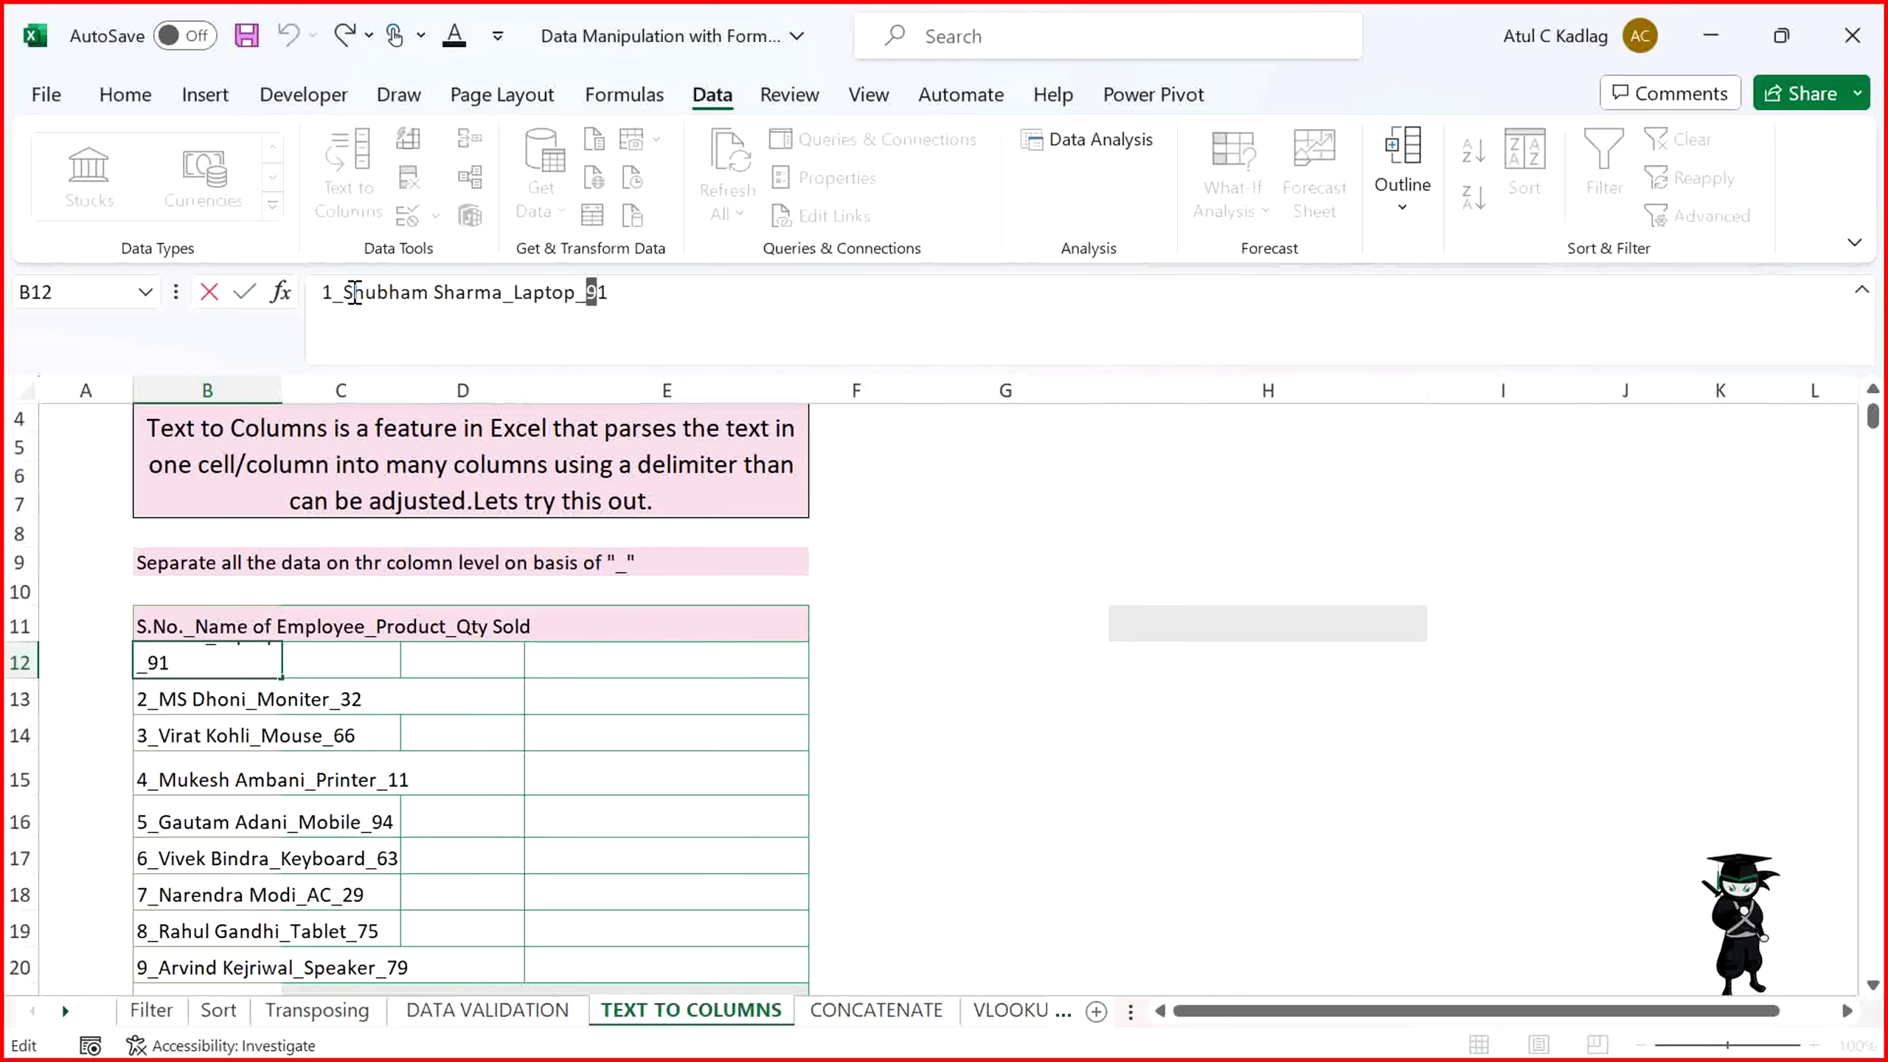
pyautogui.hotkey('shift', 'Right')
pyautogui.click(646, 307)
pyautogui.click(455, 696)
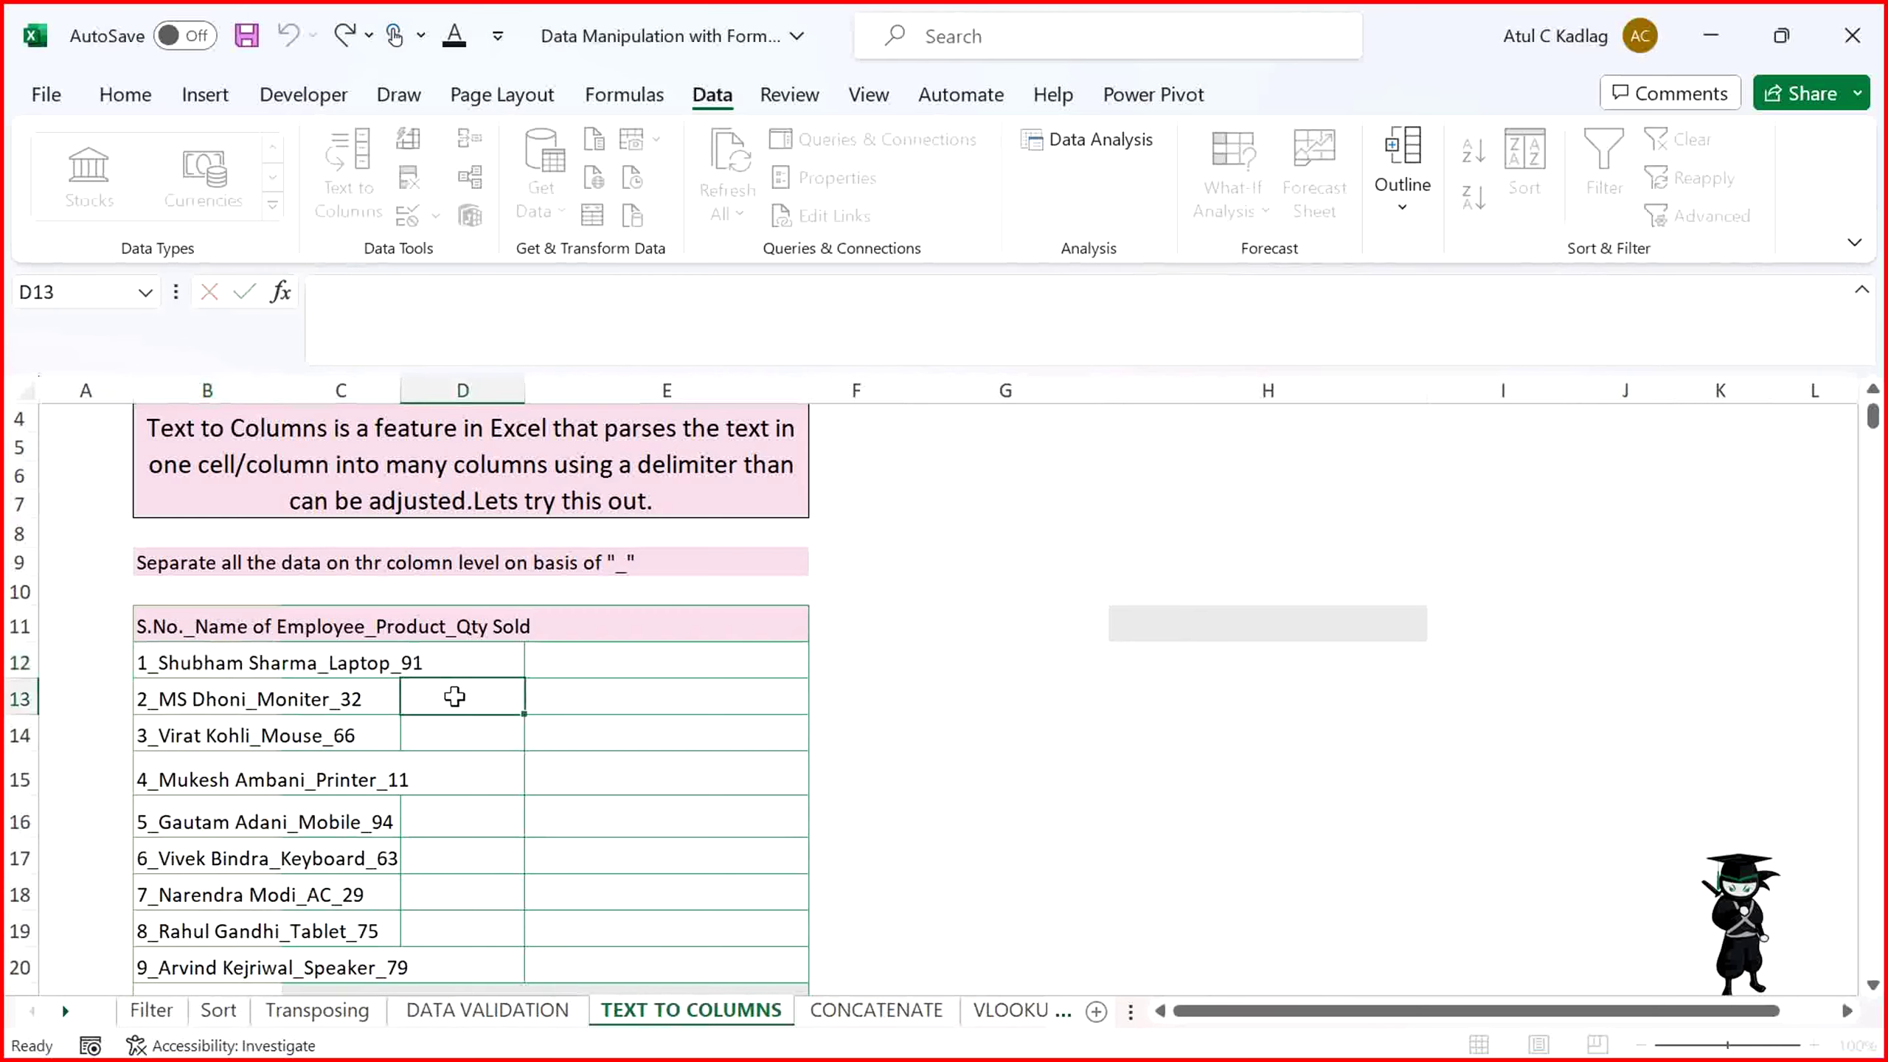
# Start Text to Columns on the employee records in B12:B31 and choose Delimited as the original data type
pyautogui.press('Left')
pyautogui.press('Up')
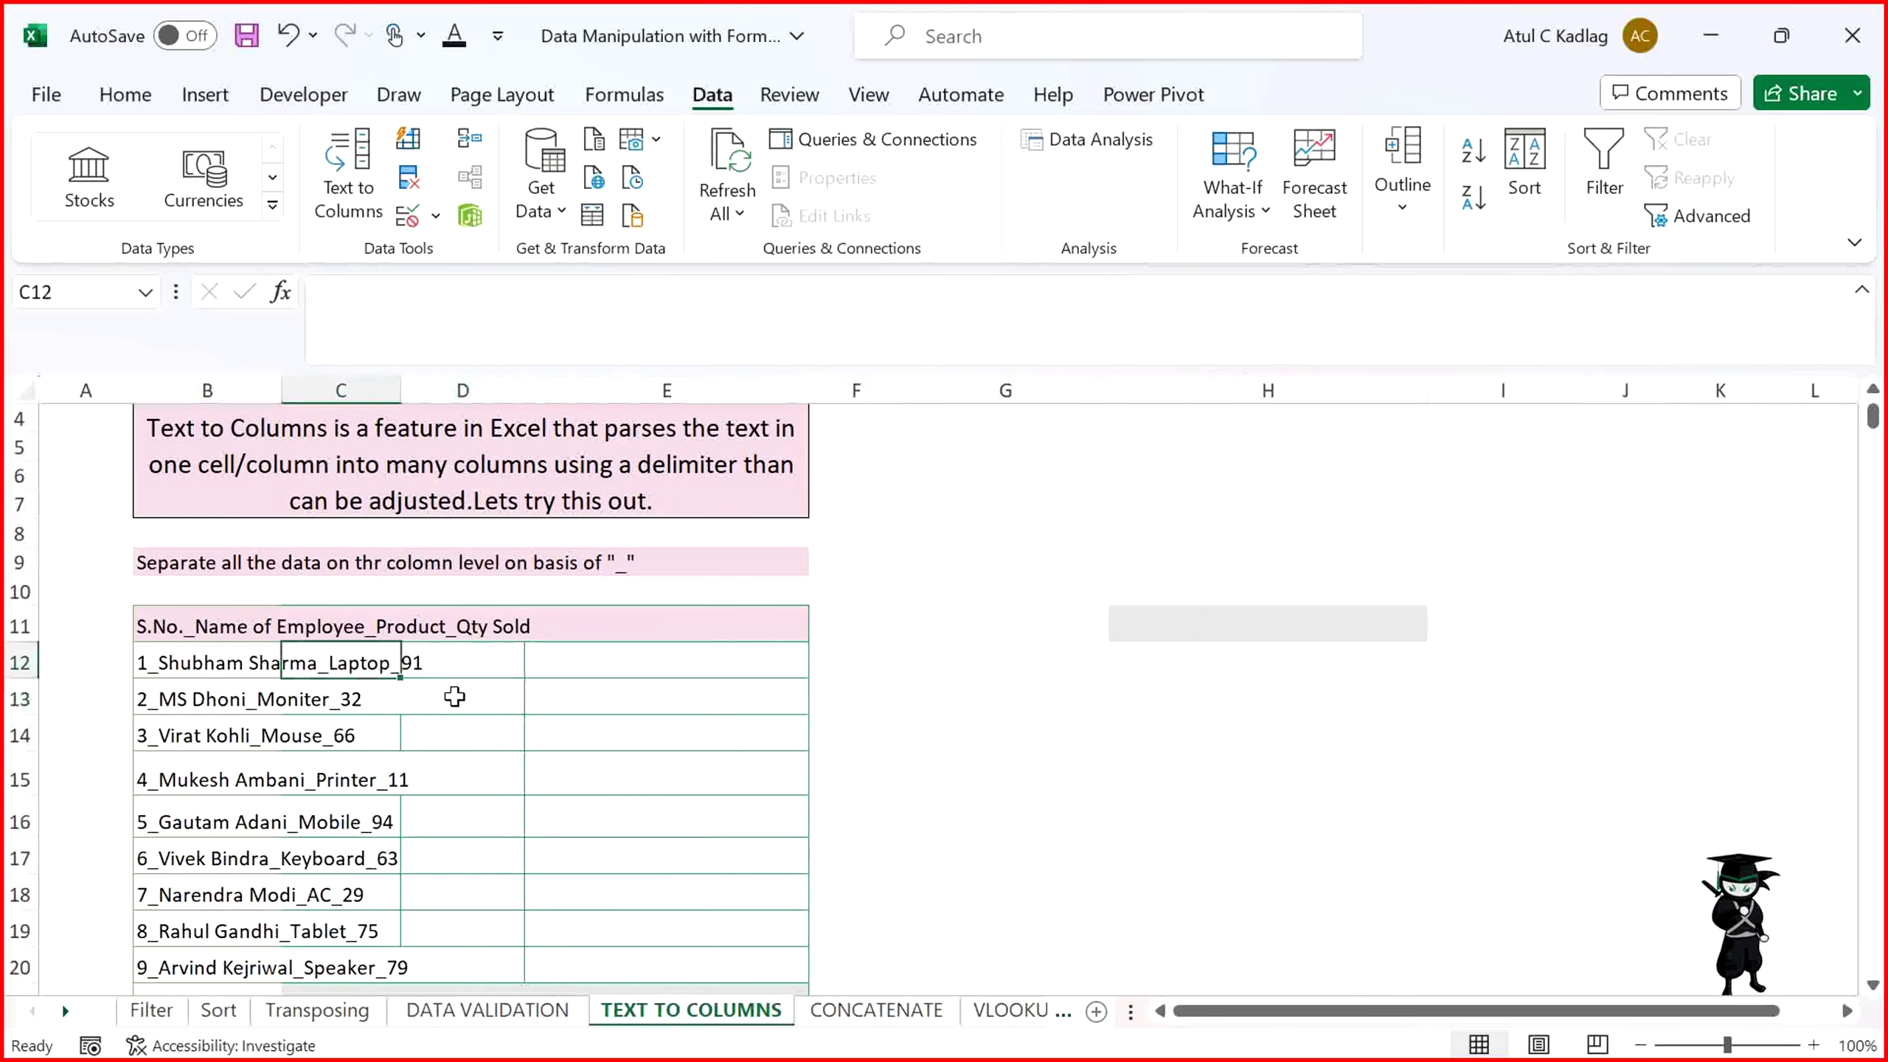
pyautogui.press('Left')
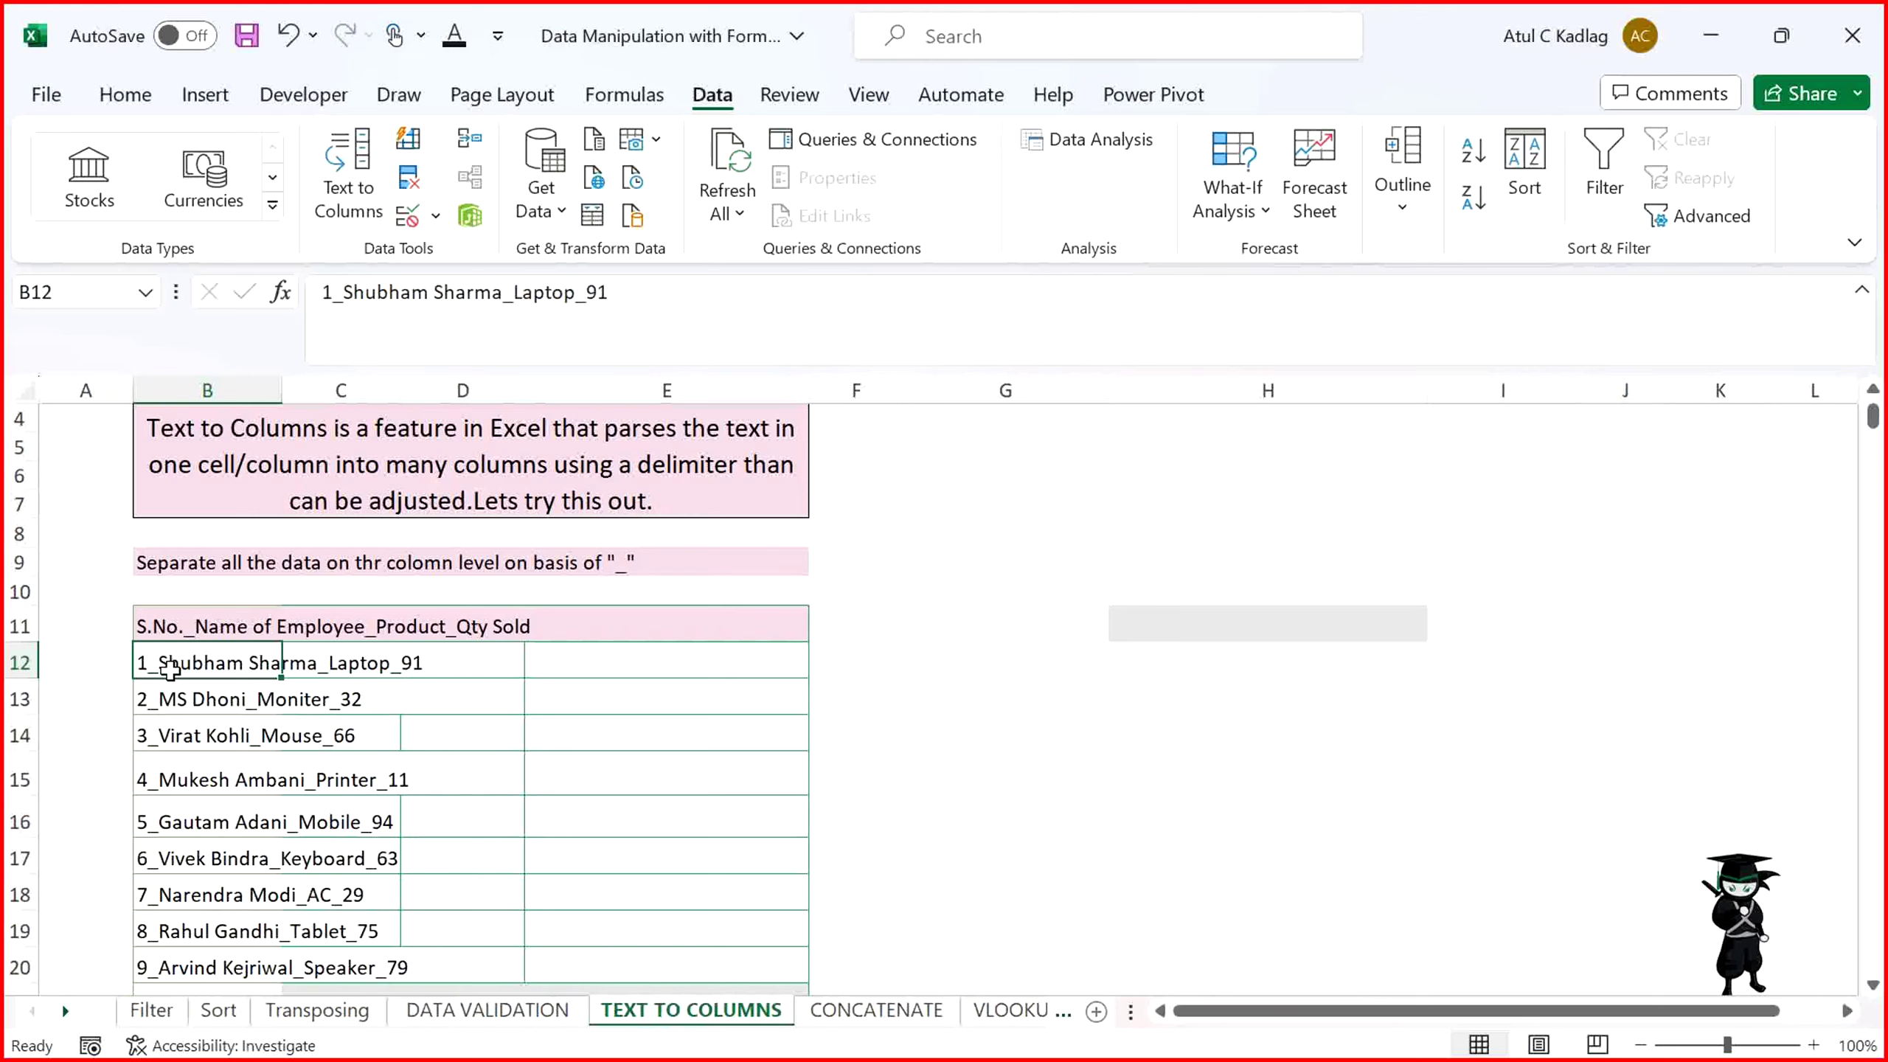
pyautogui.hotkey('shift', 'Down')
pyautogui.hotkey('ctrl', 'shift', 'Down')
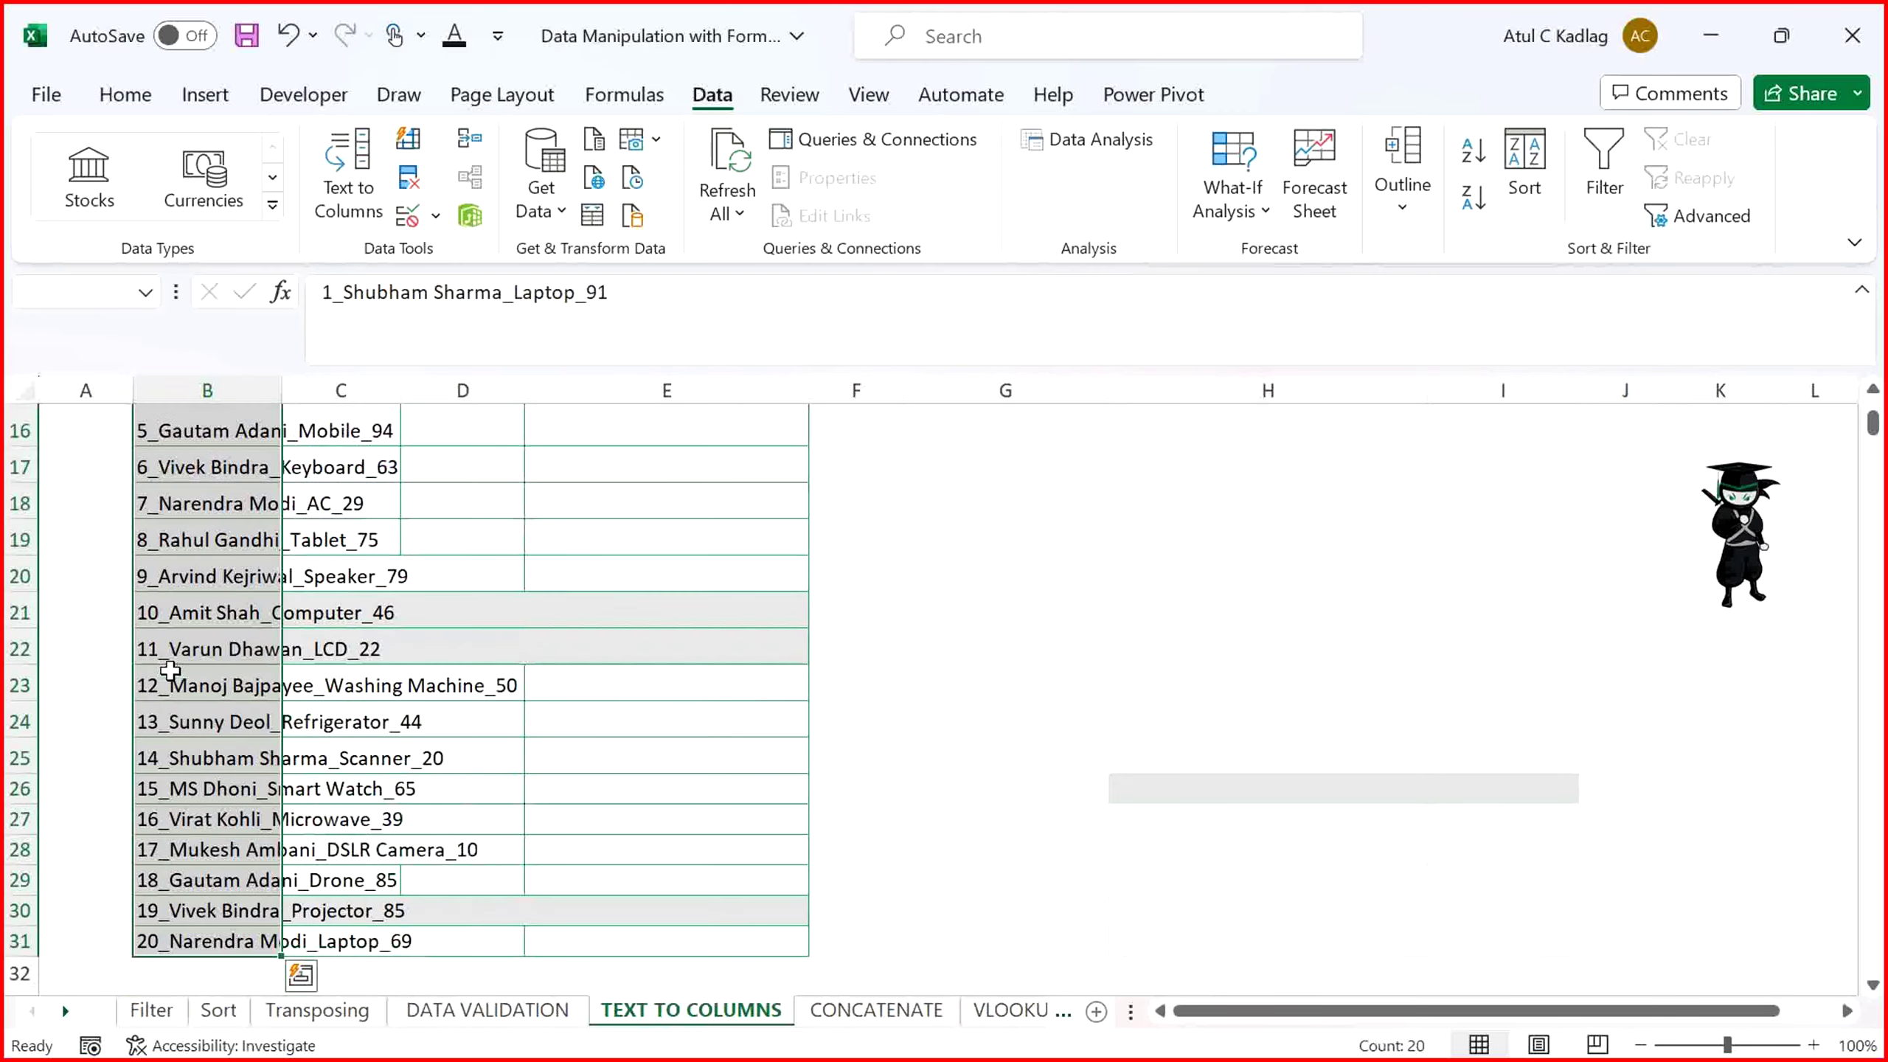
pyautogui.click(1872, 391)
pyautogui.scroll(5, 1873, 391)
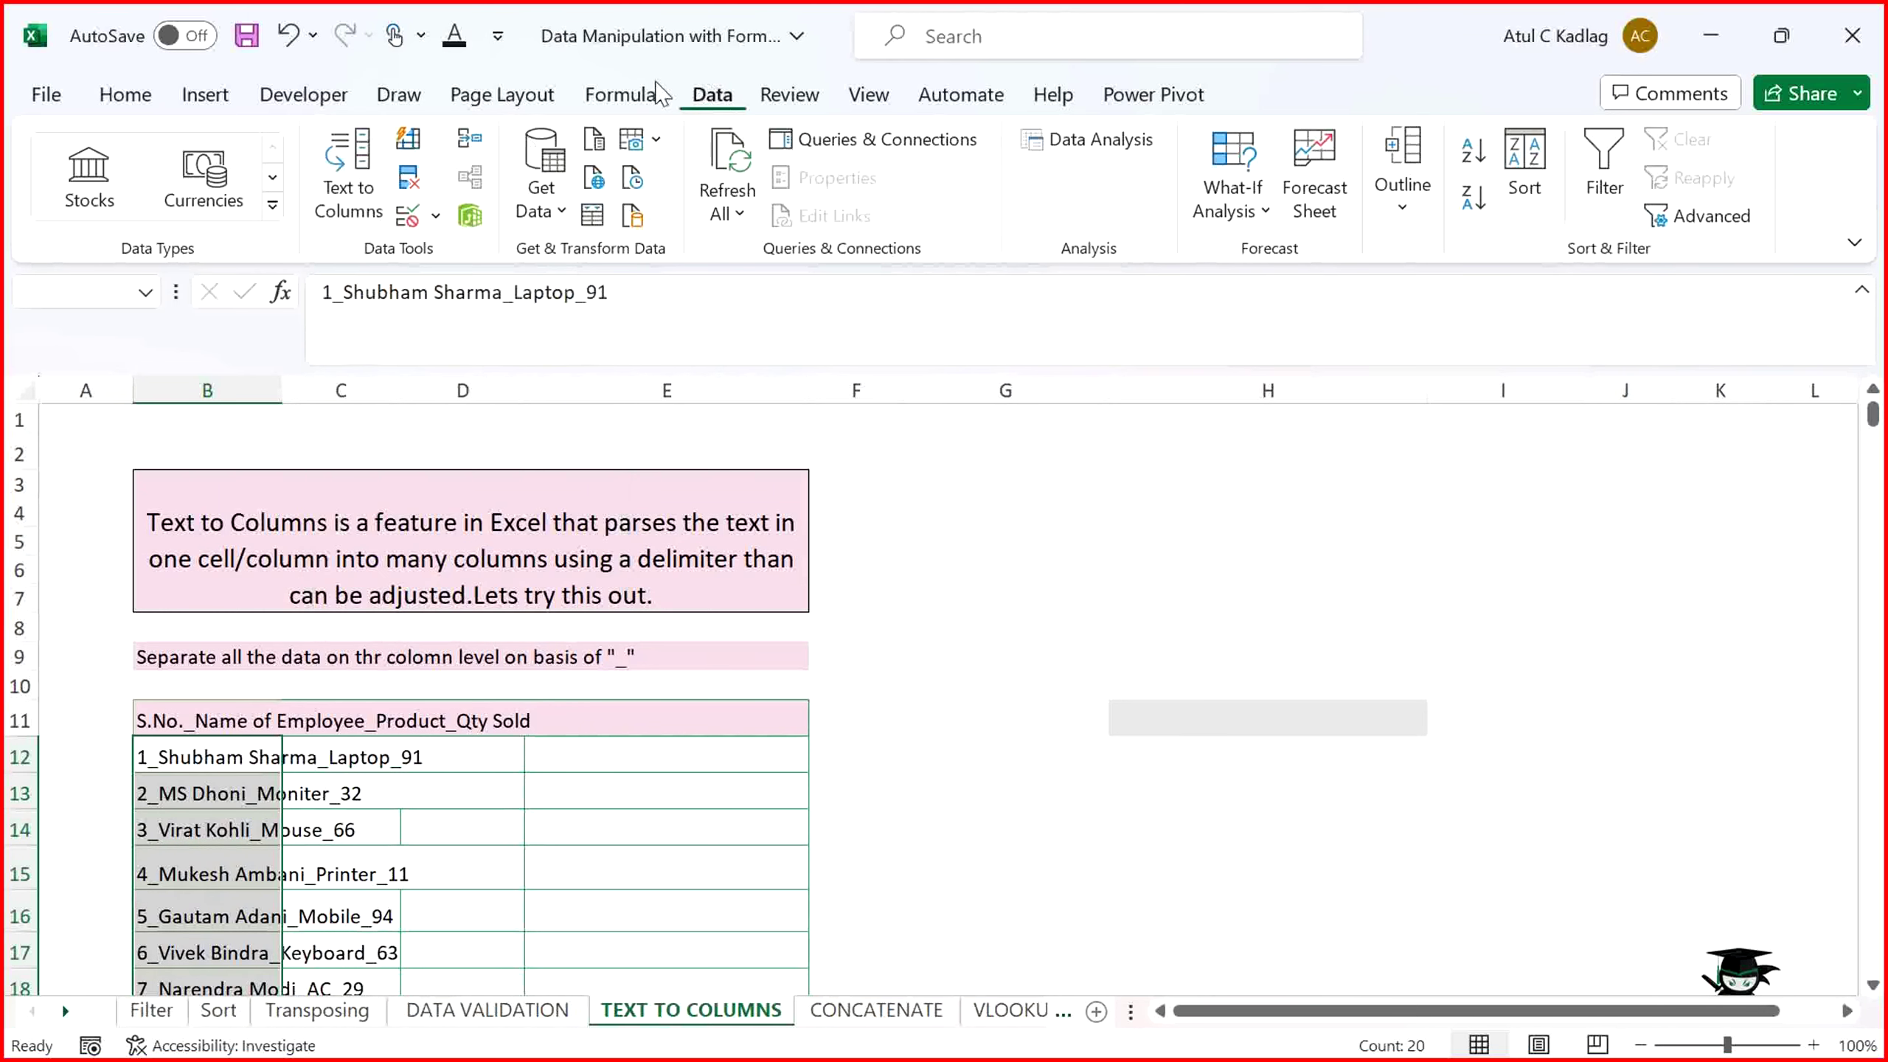
pyautogui.click(368, 190)
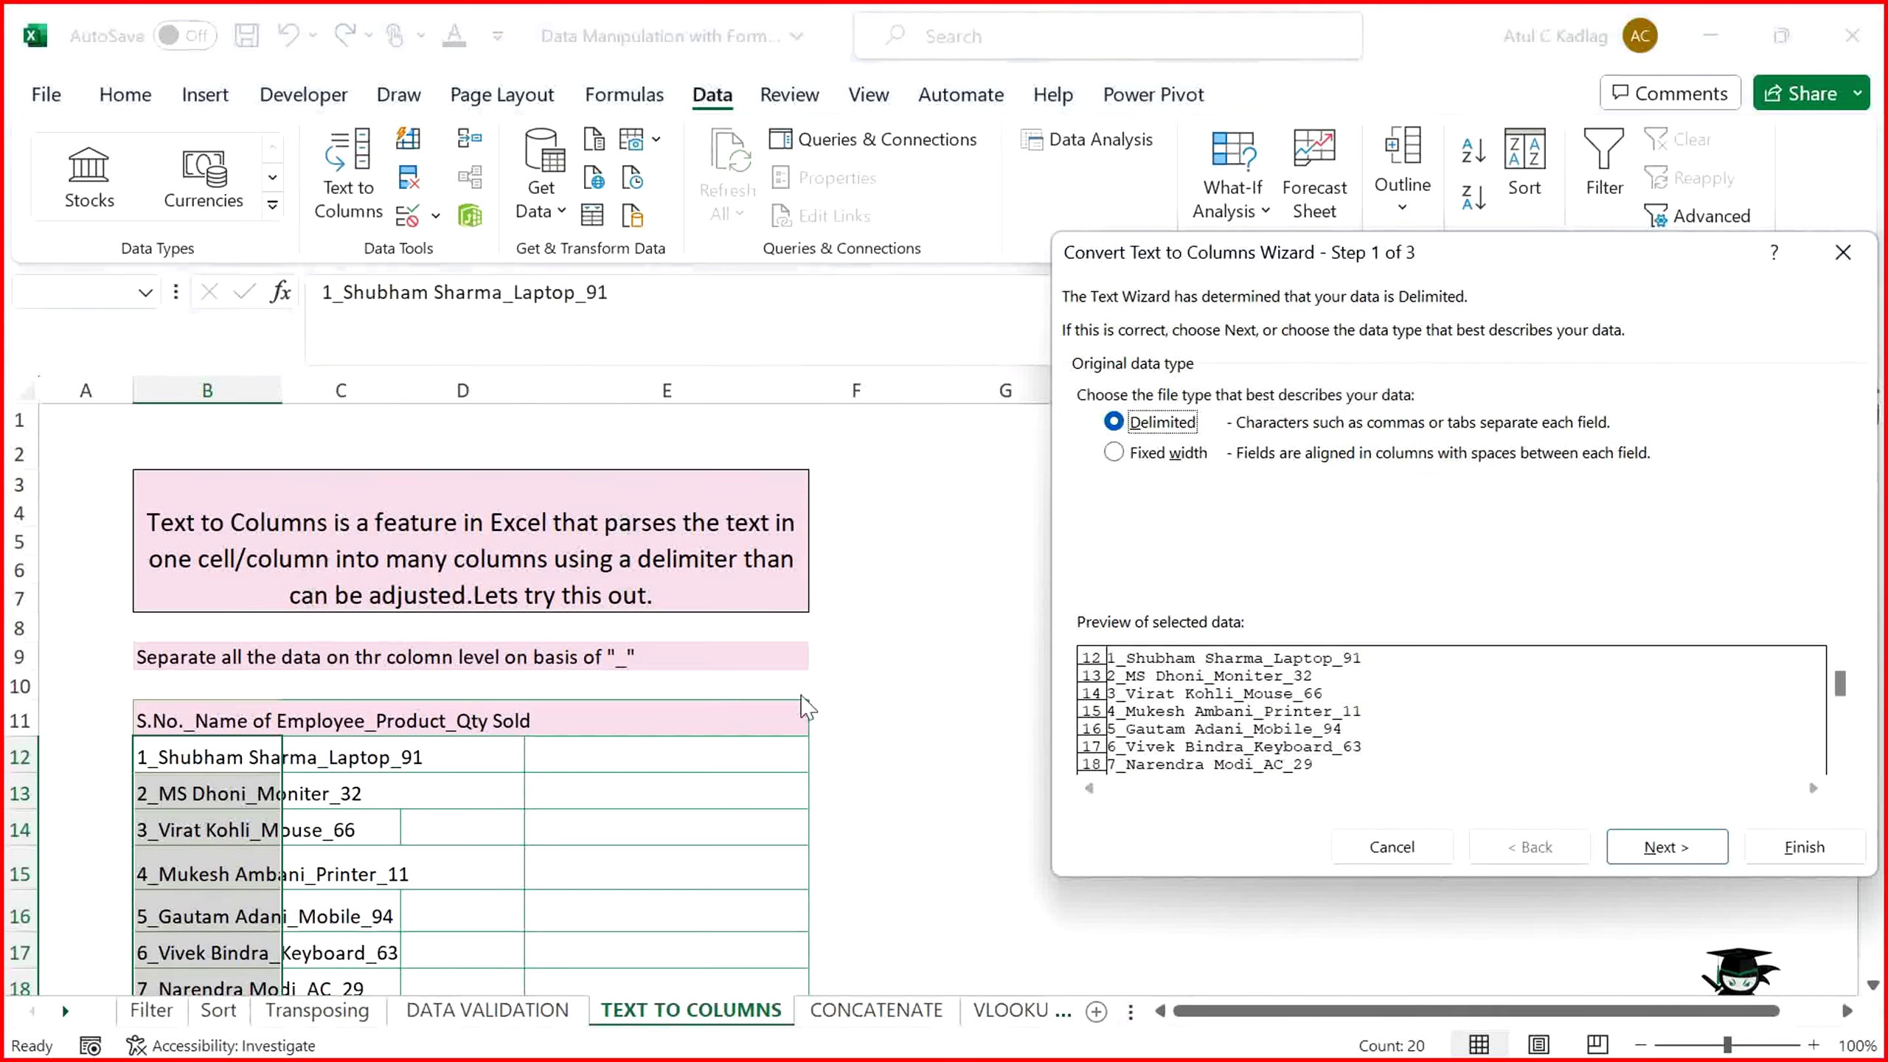
pyautogui.moveTo(1363, 260); pyautogui.dragTo(757, 323)
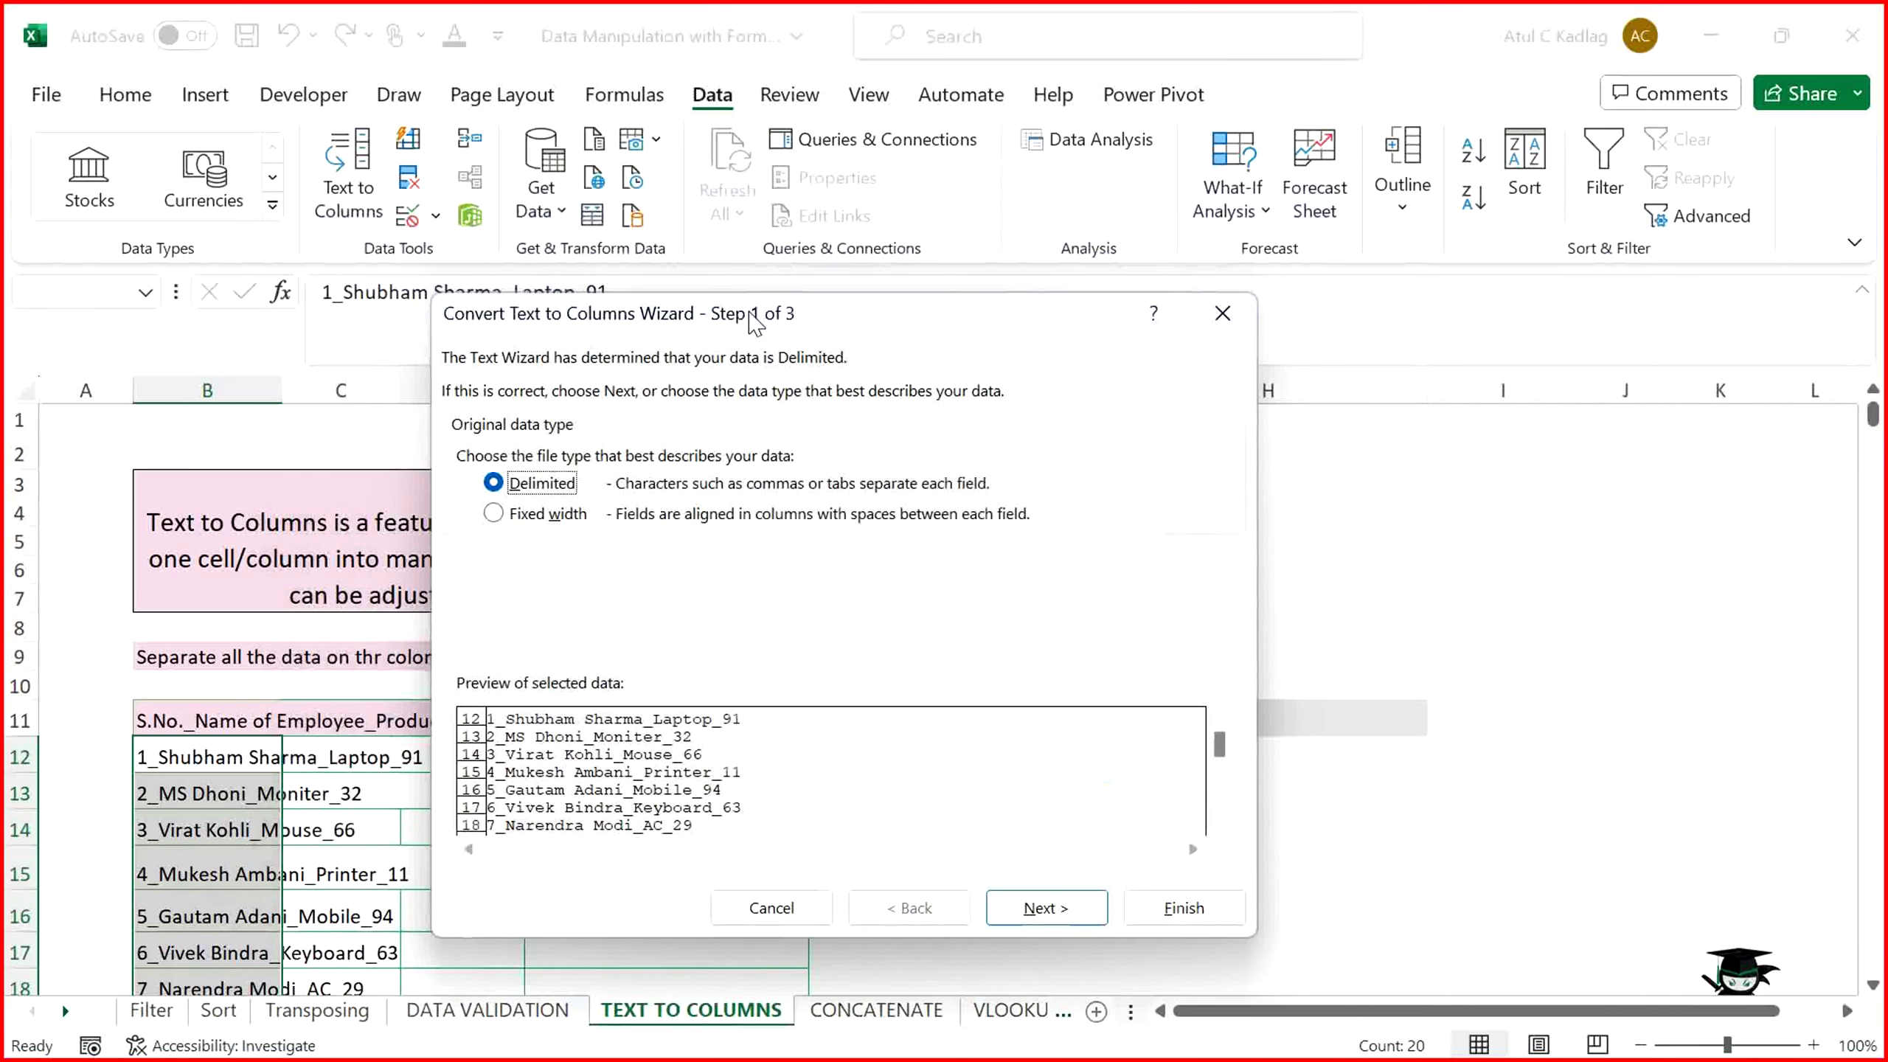
pyautogui.click(543, 515)
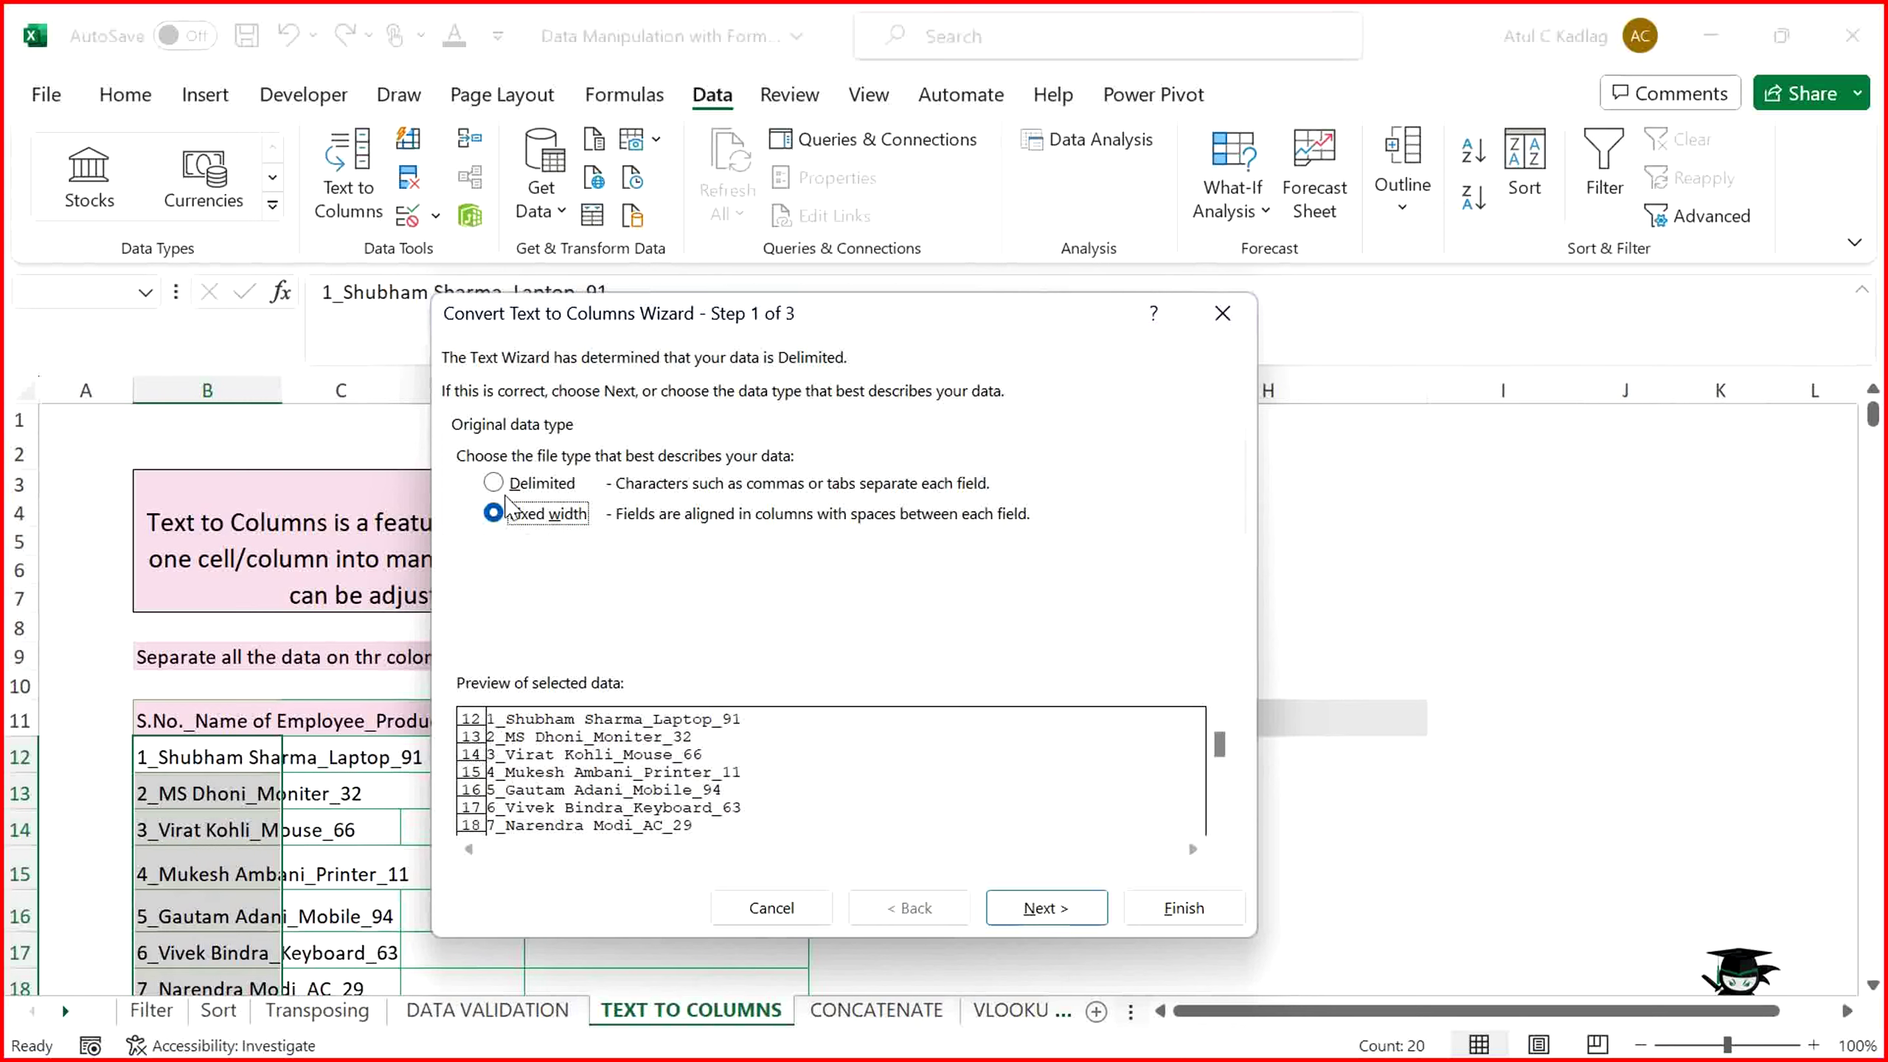
pyautogui.click(502, 484)
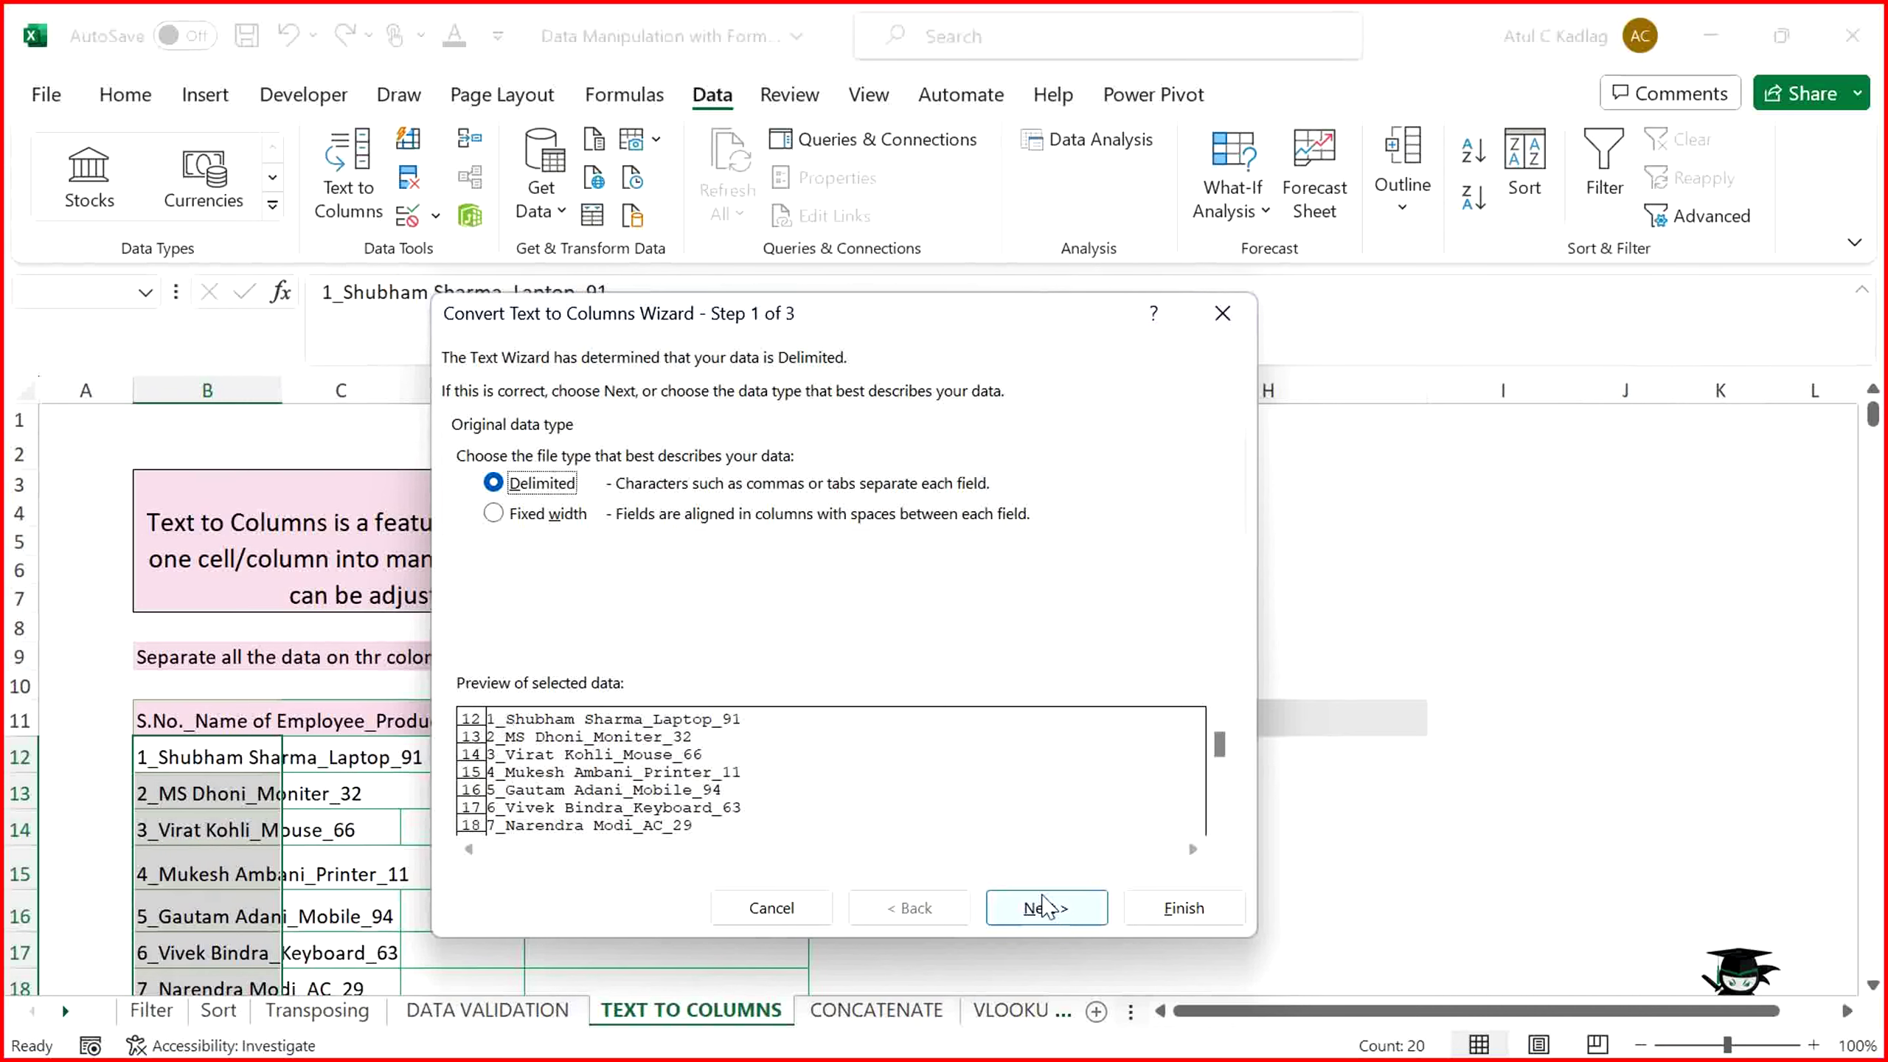
pyautogui.click(1044, 905)
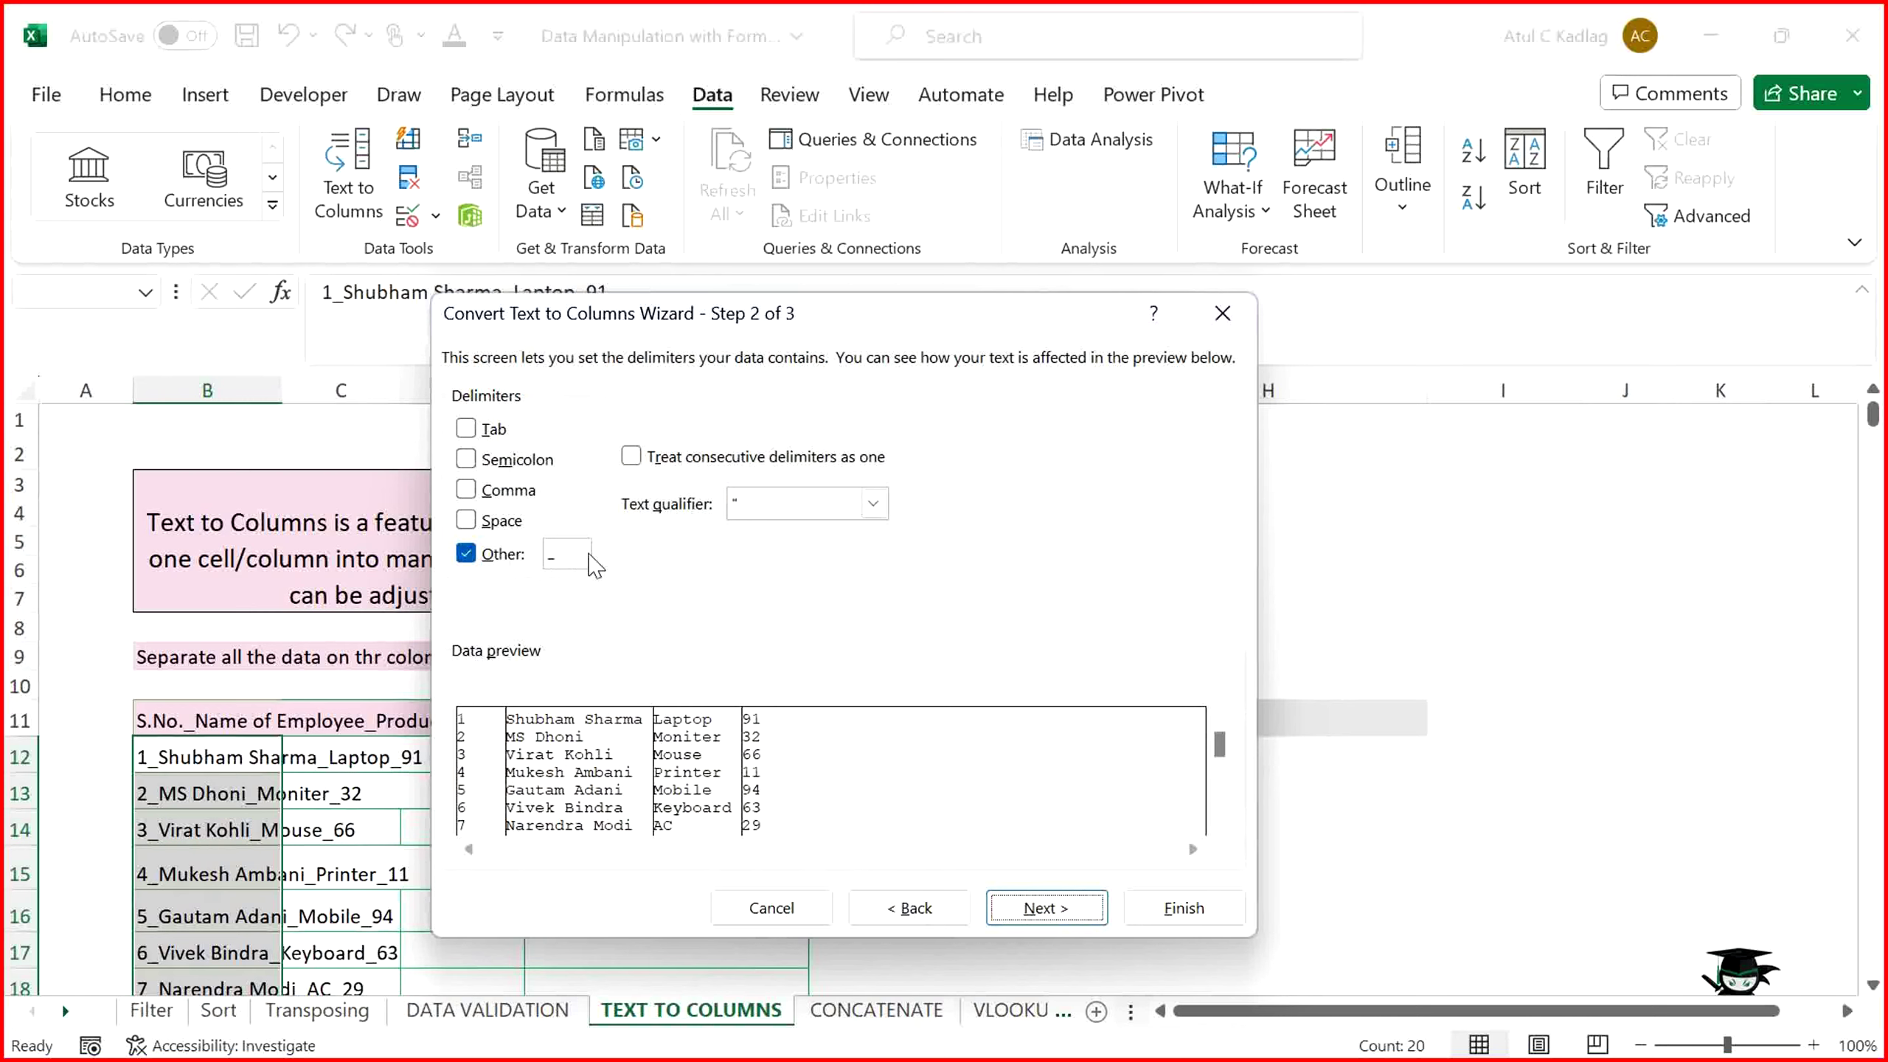
# Set the Other delimiter to an underscore (_) for splitting the records
pyautogui.doubleClick(567, 554)
pyautogui.click(571, 554)
pyautogui.press('BackSpace')
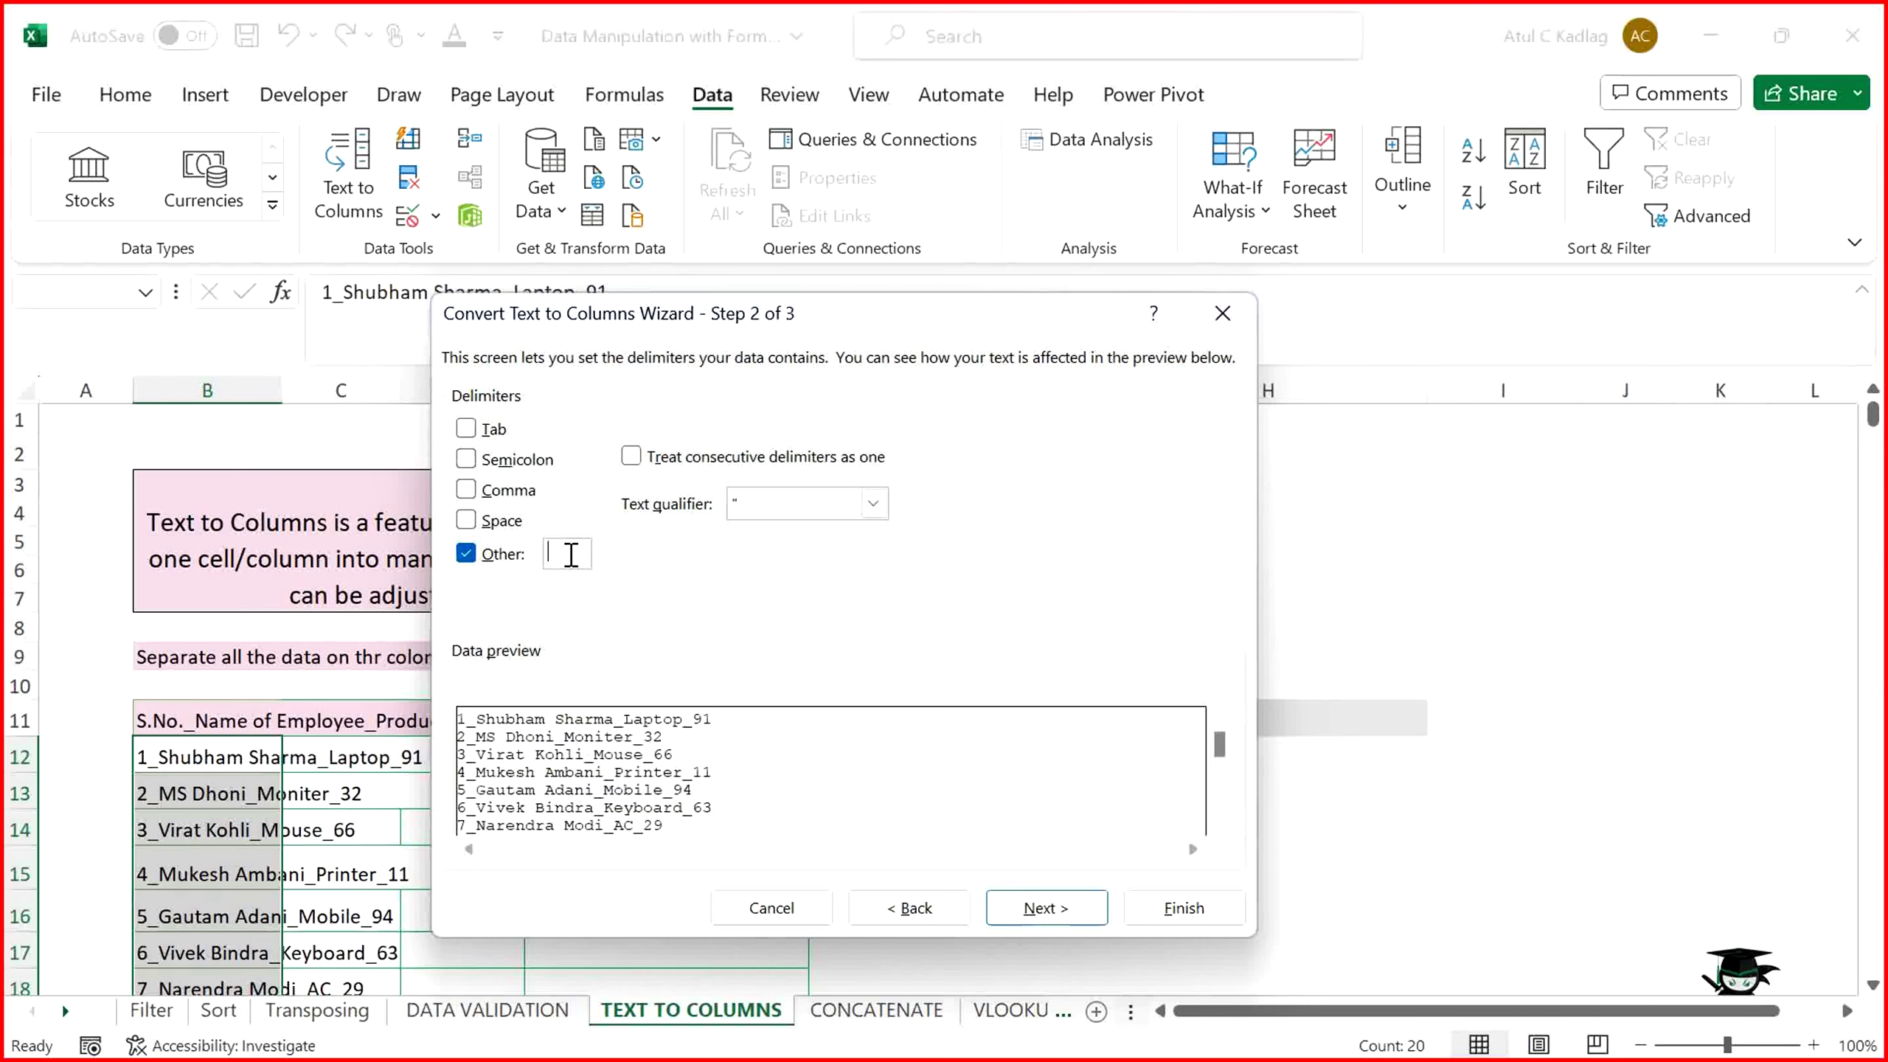
pyautogui.write('_')
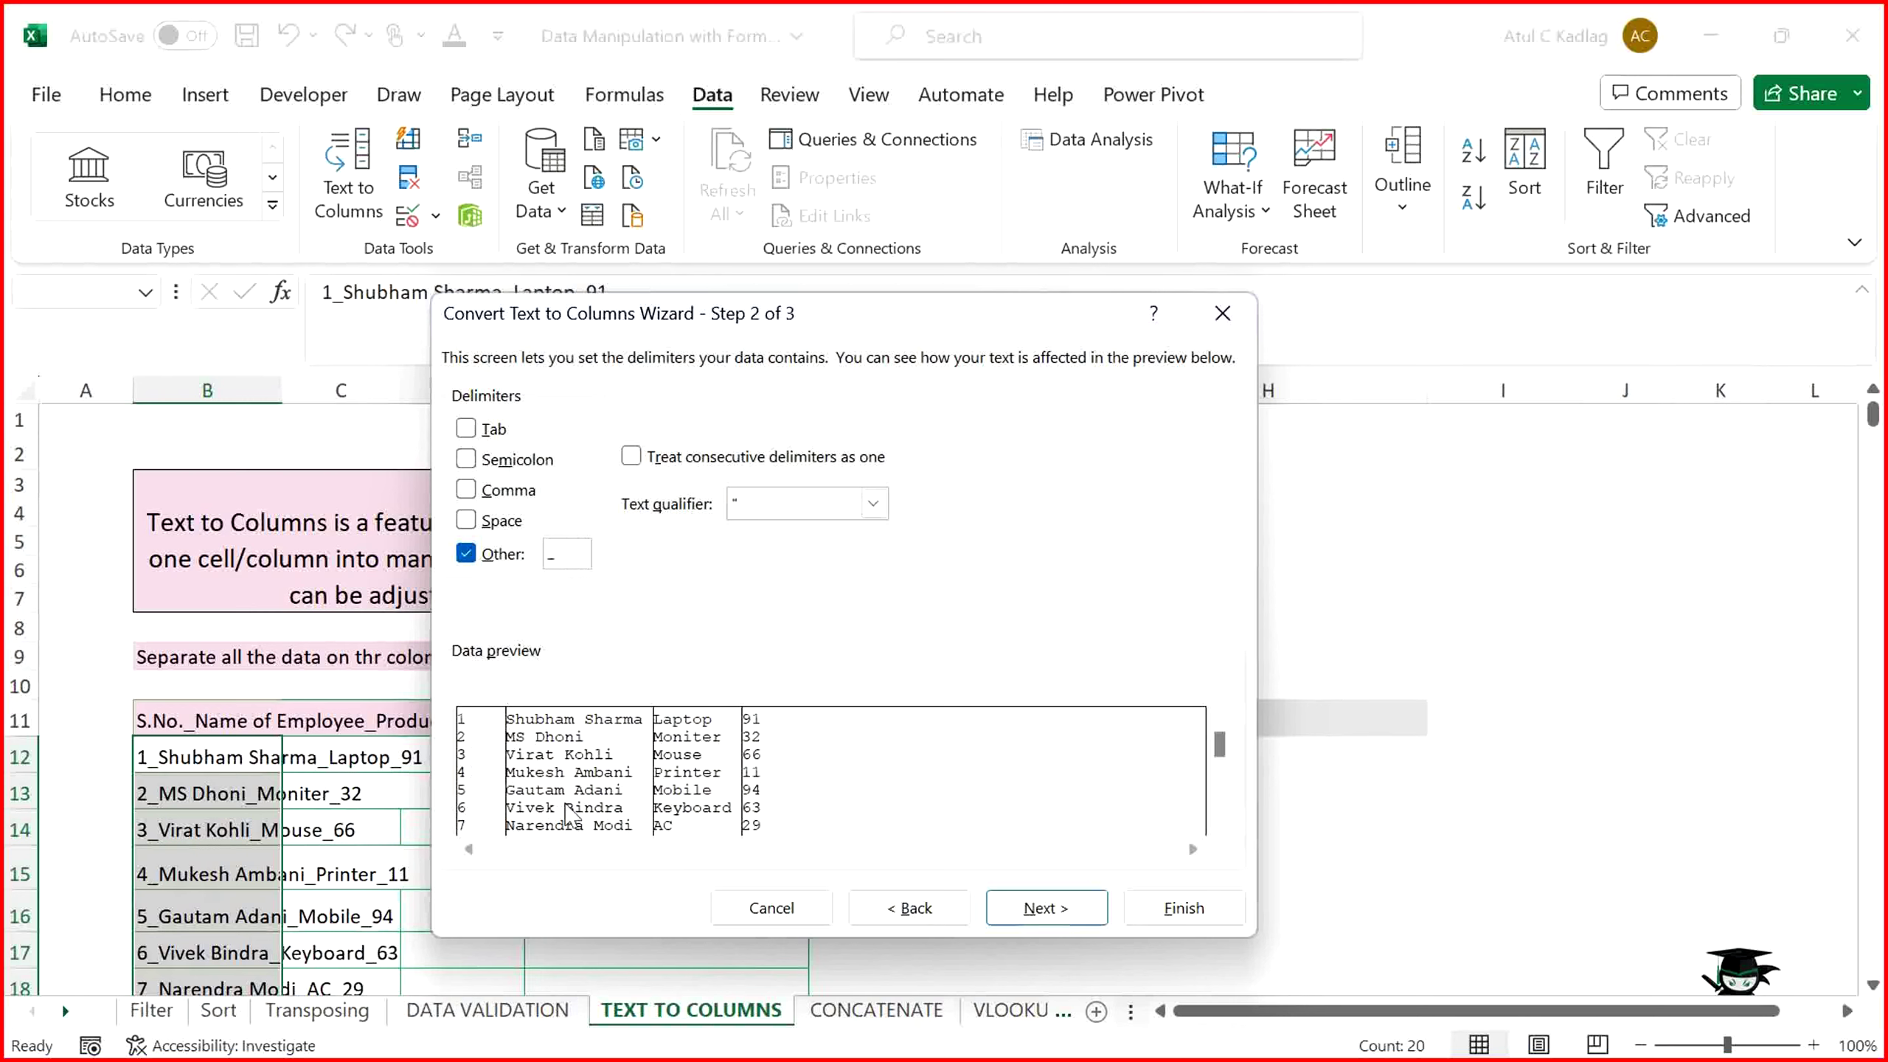
# Try a double quotation mark as the Other delimiter, and restore the underscore
pyautogui.click(874, 504)
pyautogui.click(874, 504)
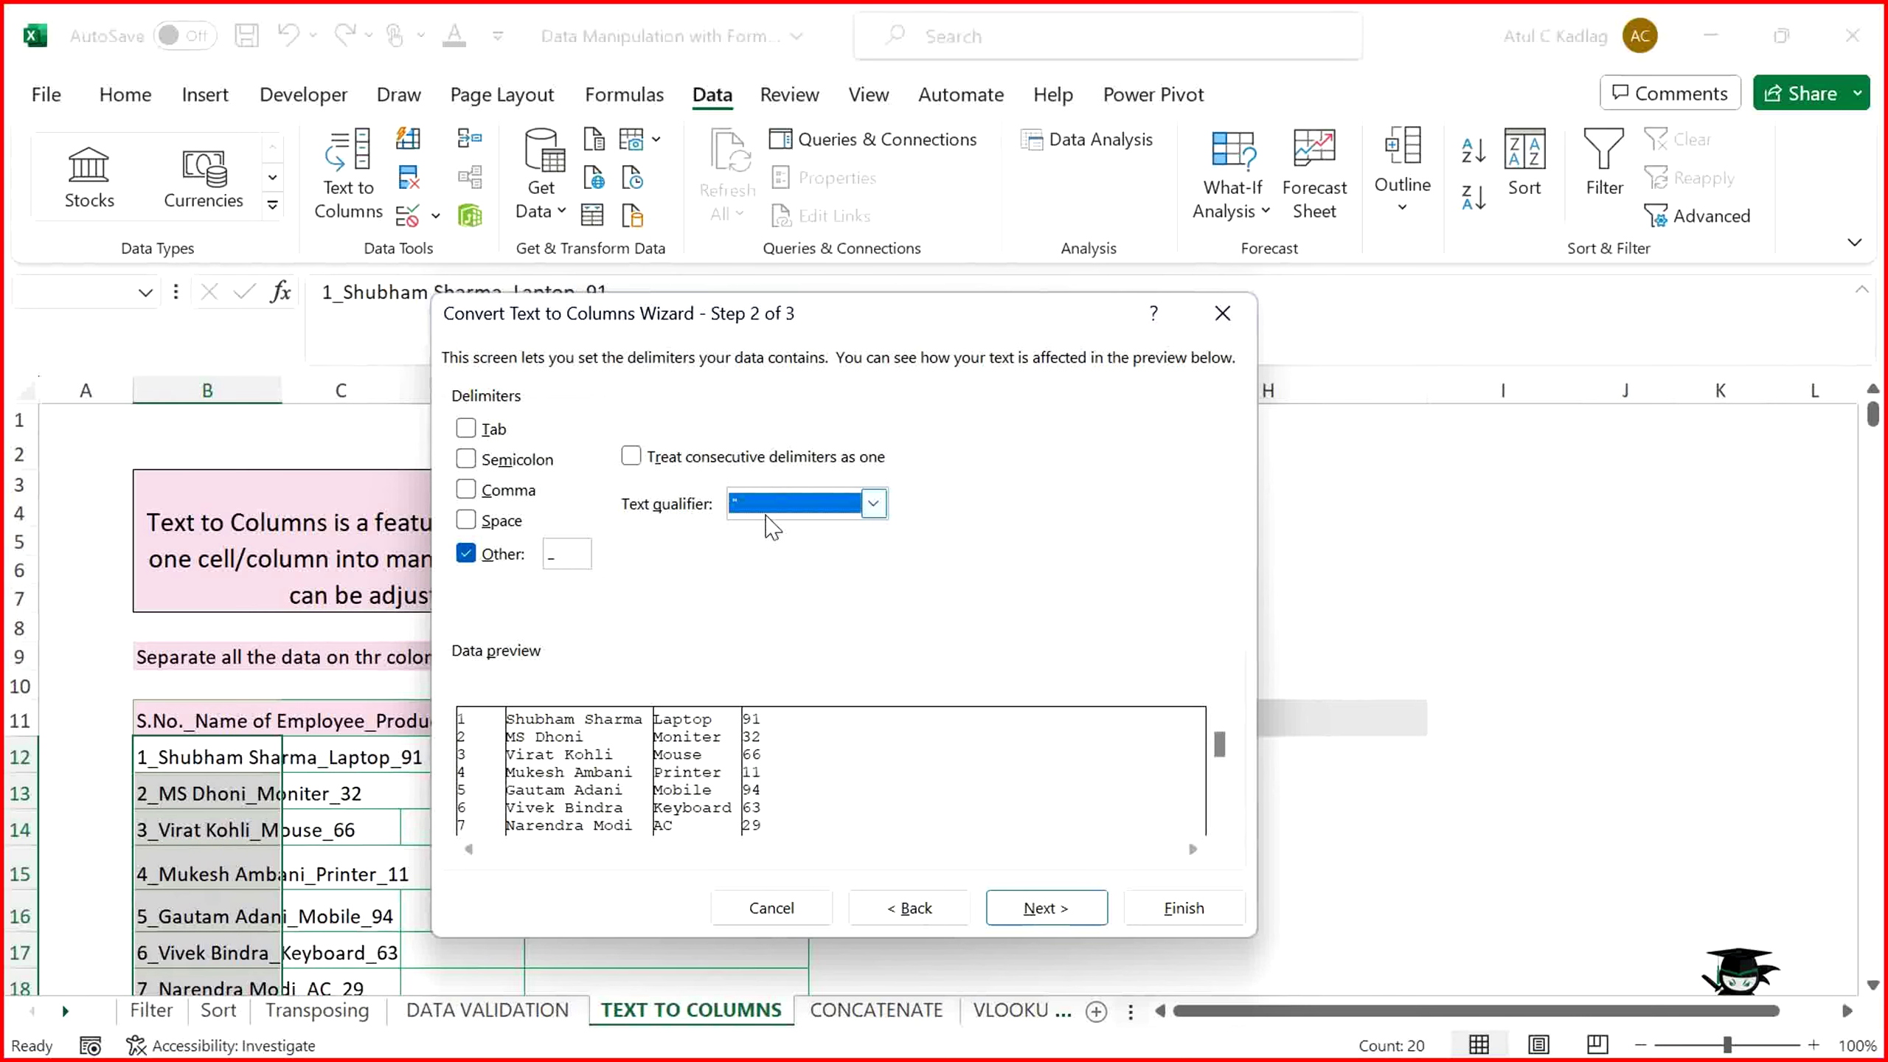
pyautogui.doubleClick(565, 553)
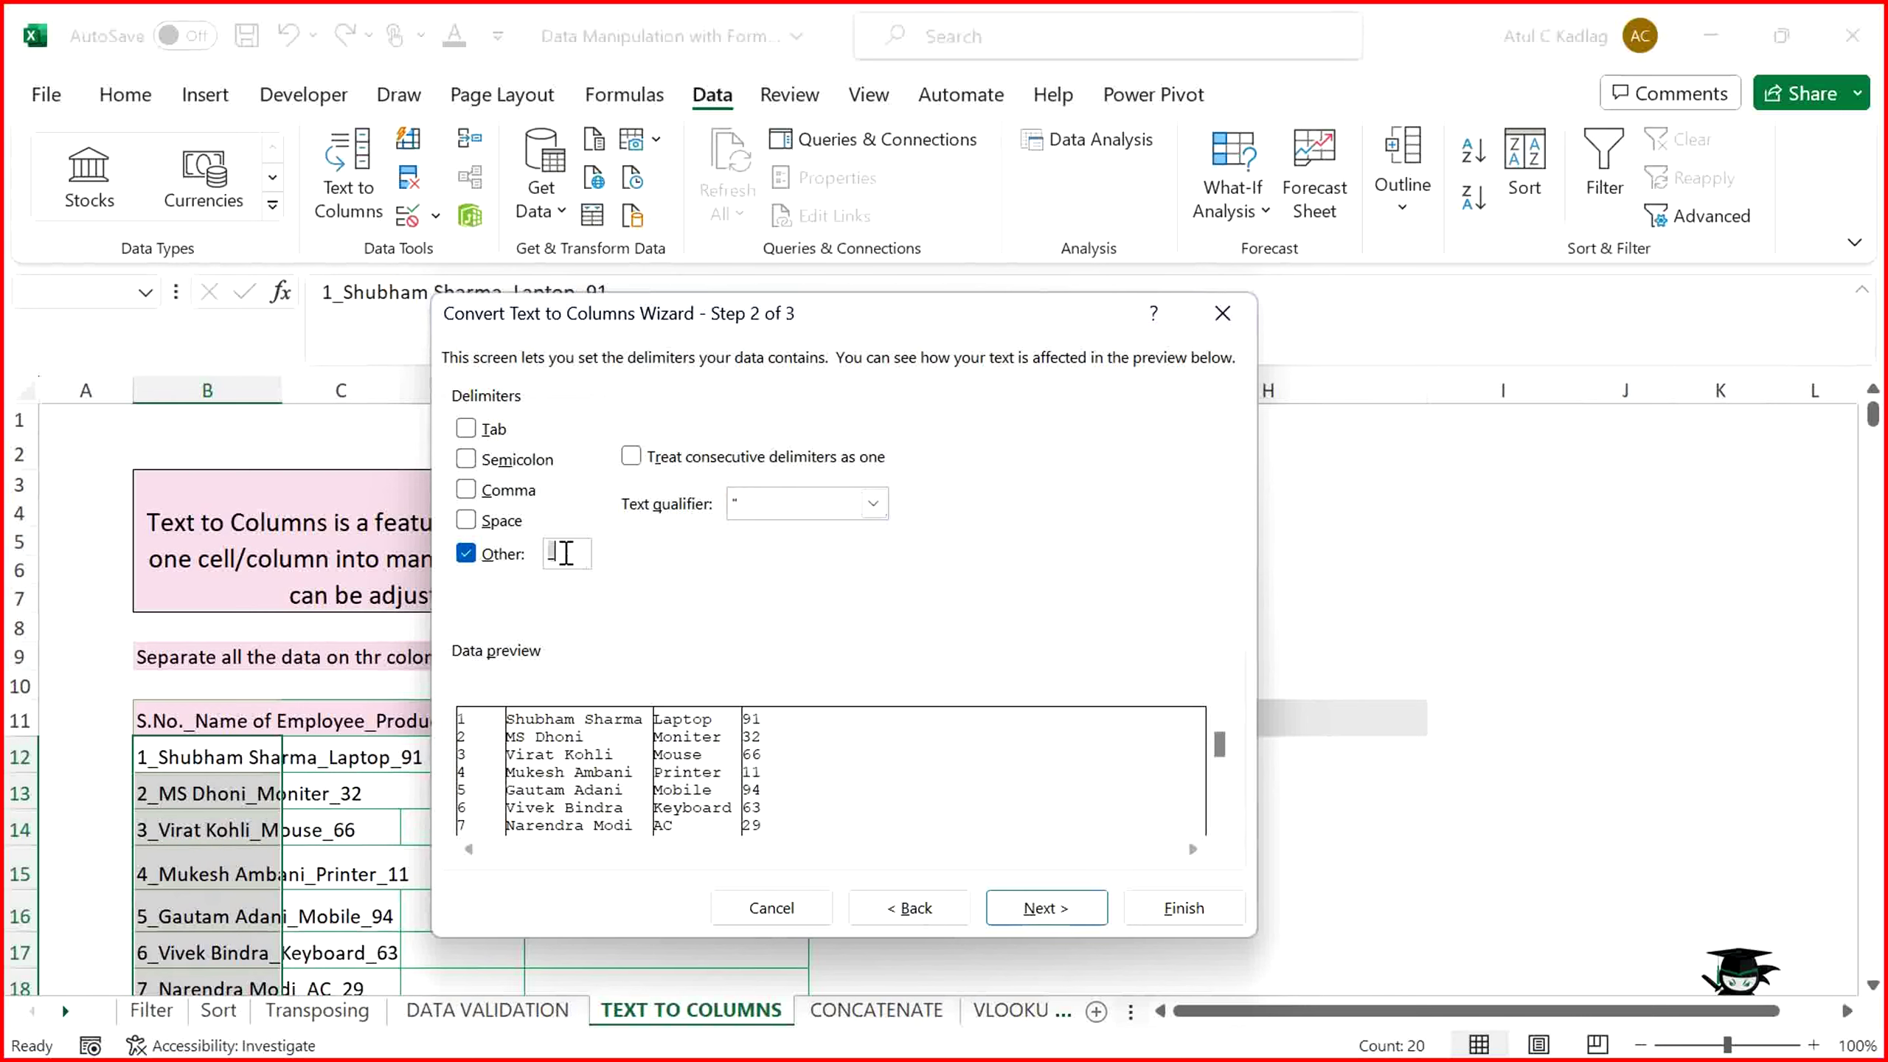
pyautogui.write('_')
pyautogui.press('BackSpace')
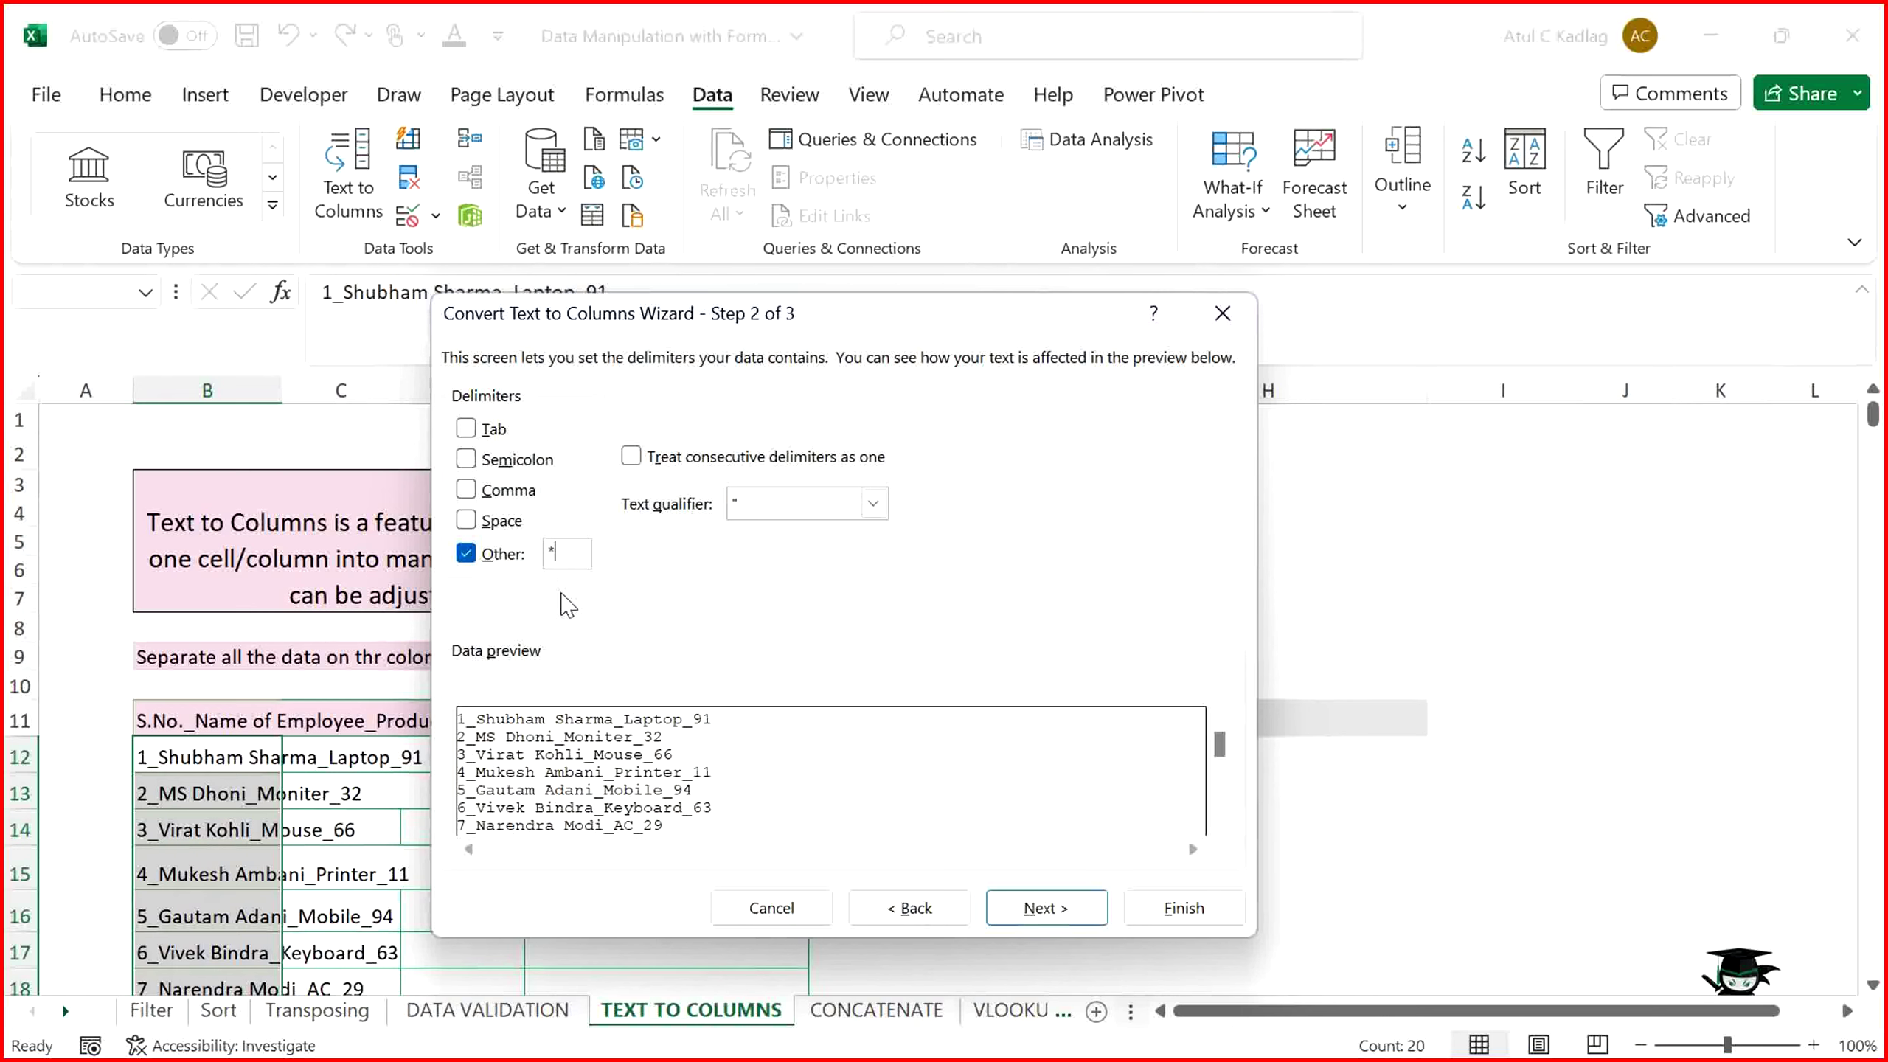
pyautogui.press('BackSpace')
pyautogui.write('_')
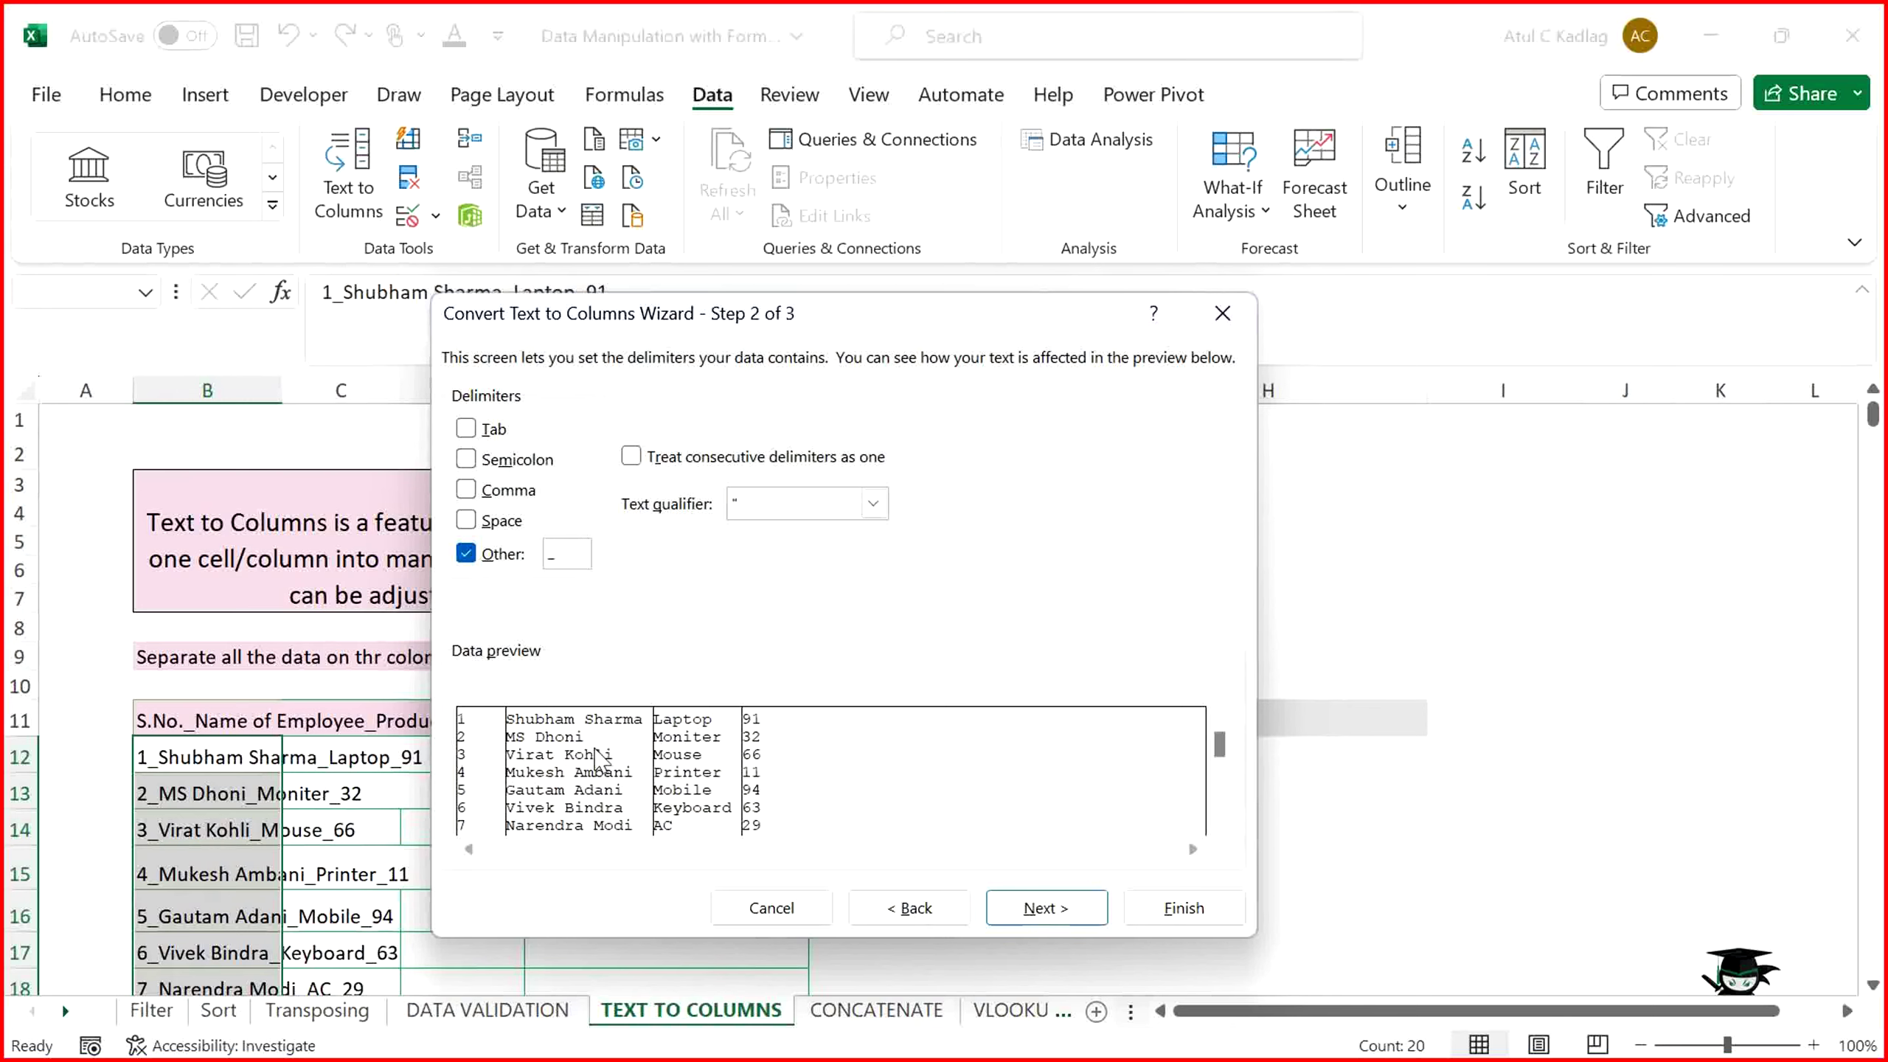
# Set the column data format of the employee name and product columns to Text, keeping the quantity column as General
pyautogui.click(1033, 920)
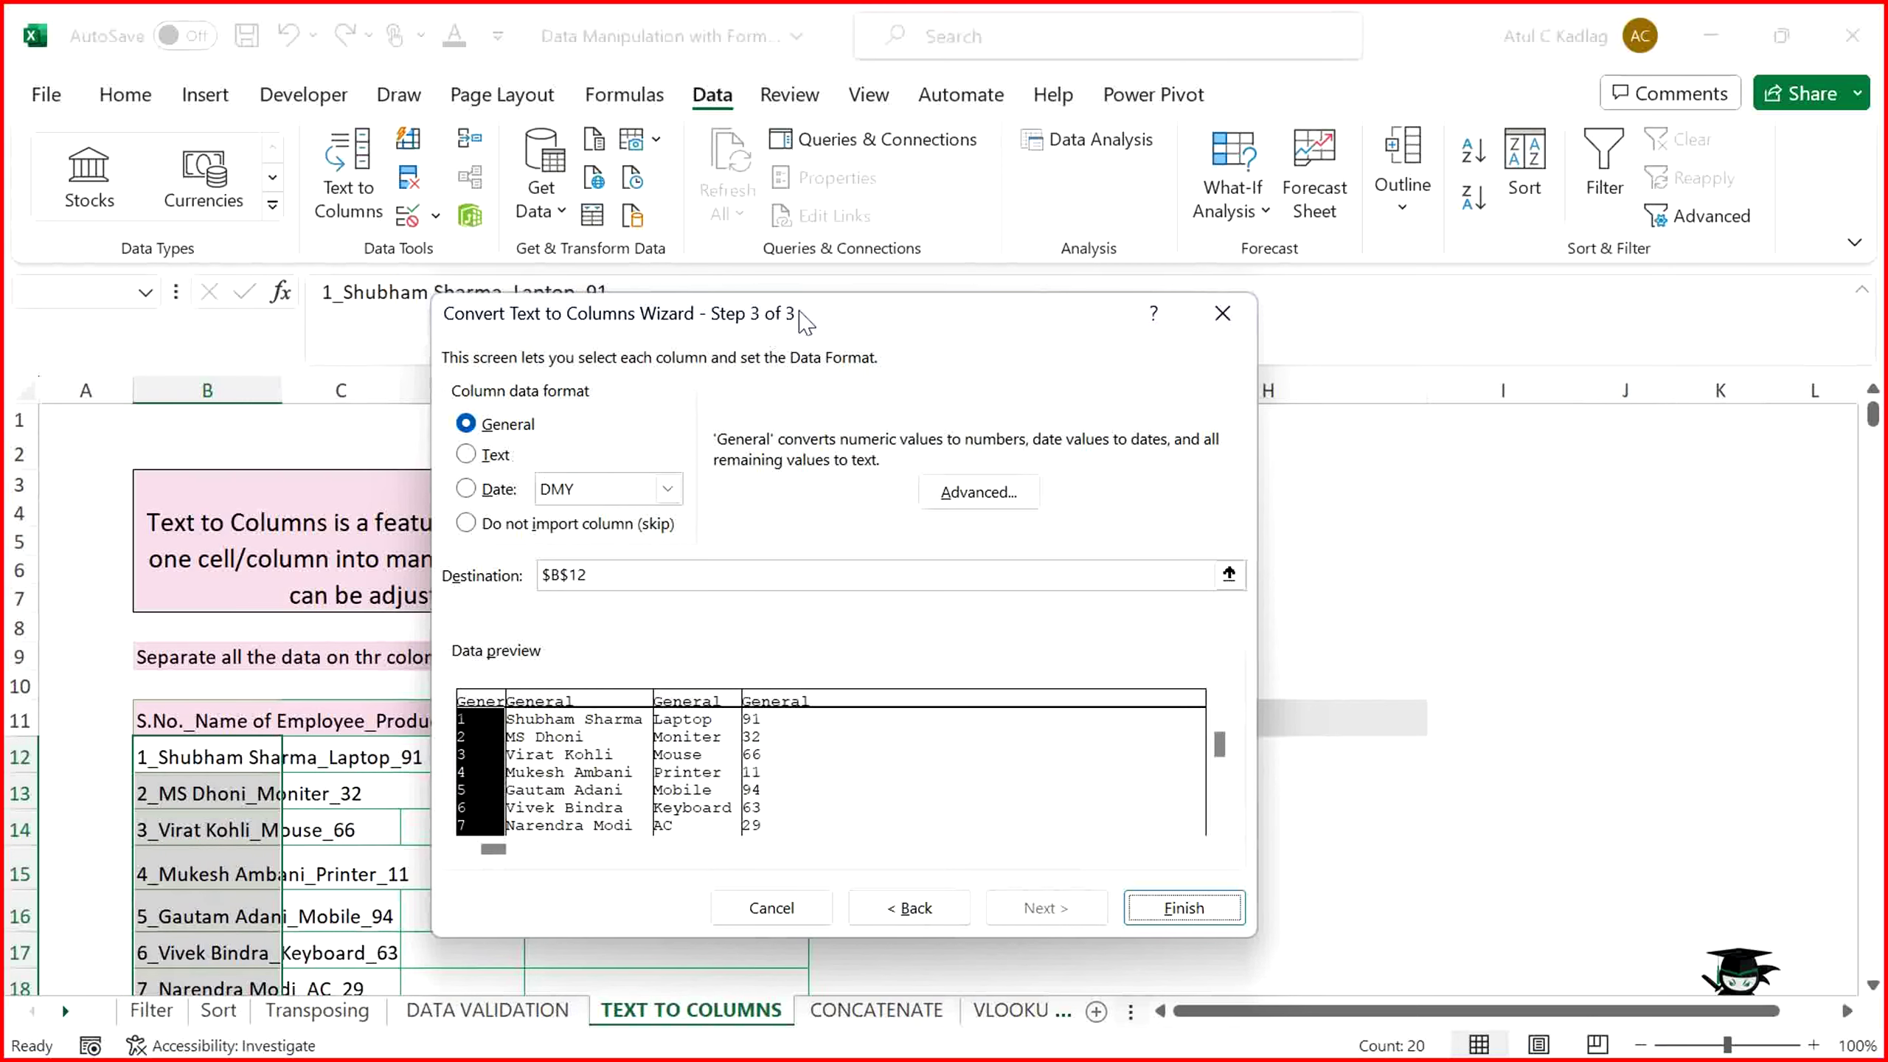
pyautogui.moveTo(806, 323); pyautogui.dragTo(658, 342)
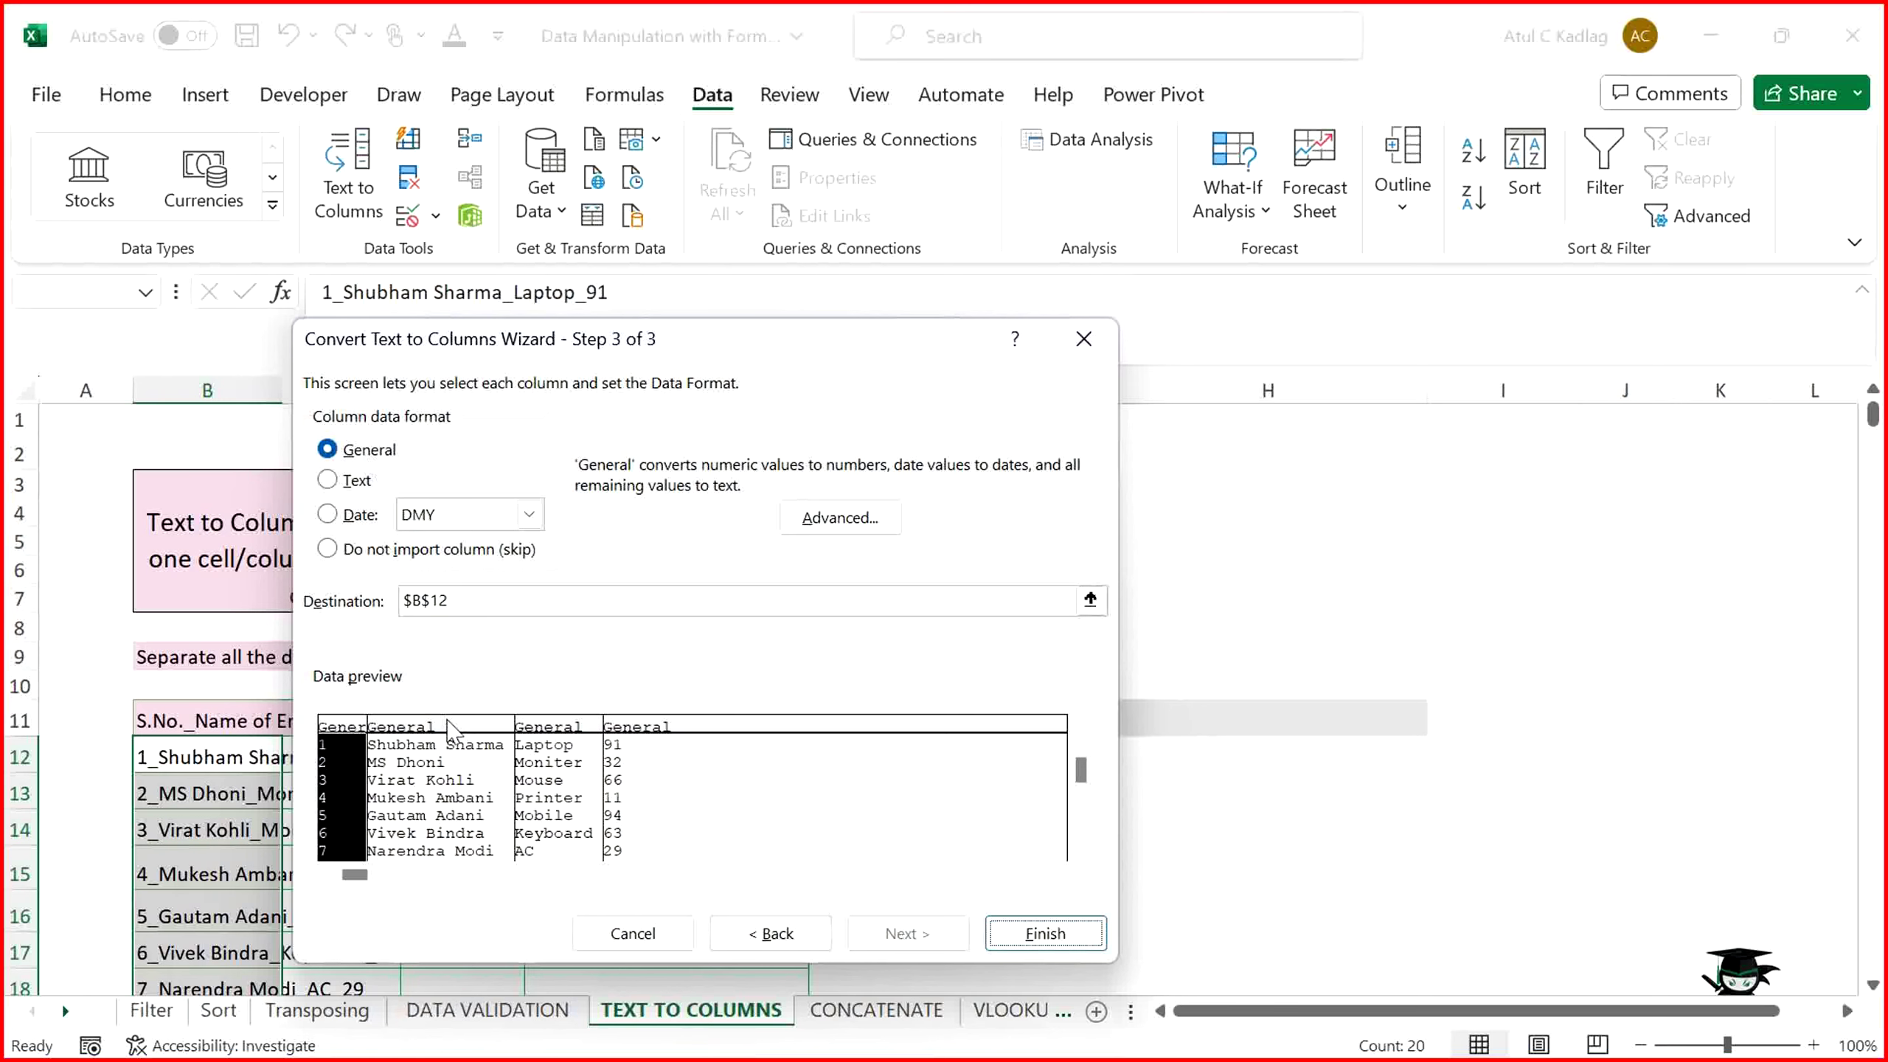
pyautogui.click(426, 730)
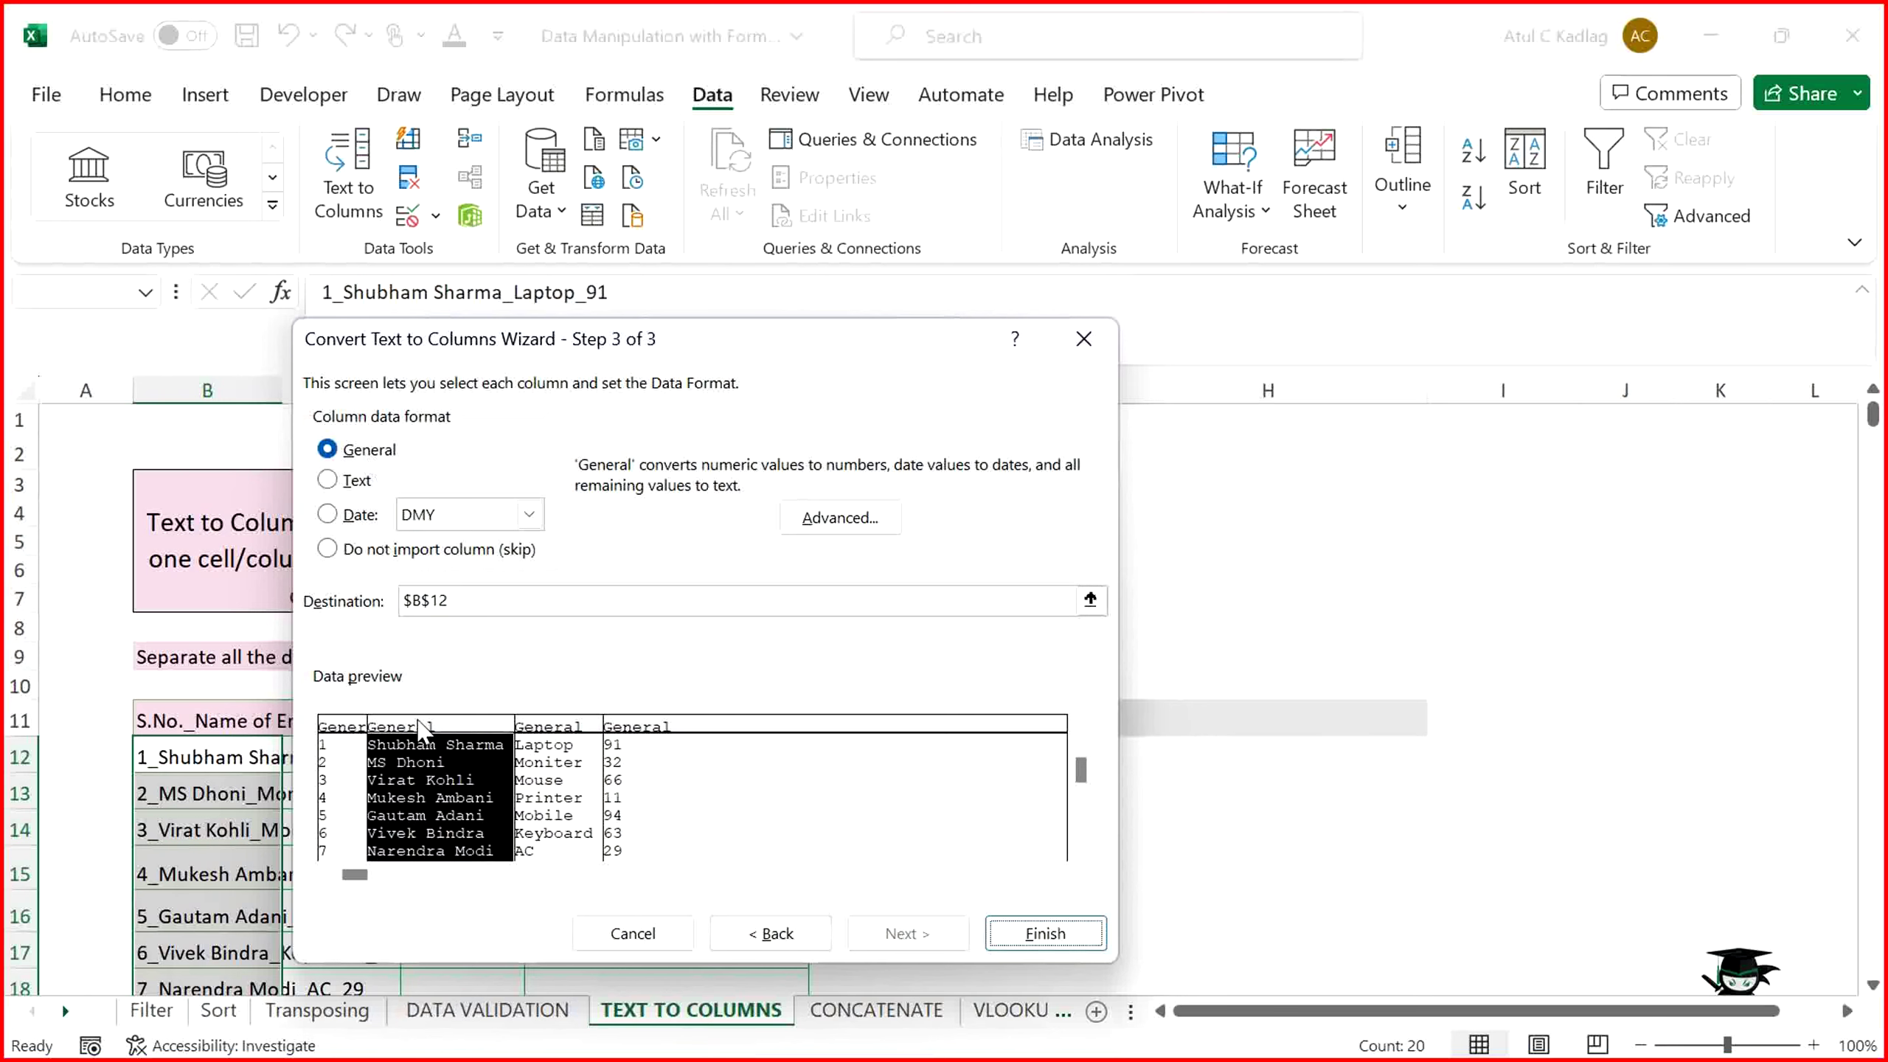
pyautogui.click(356, 483)
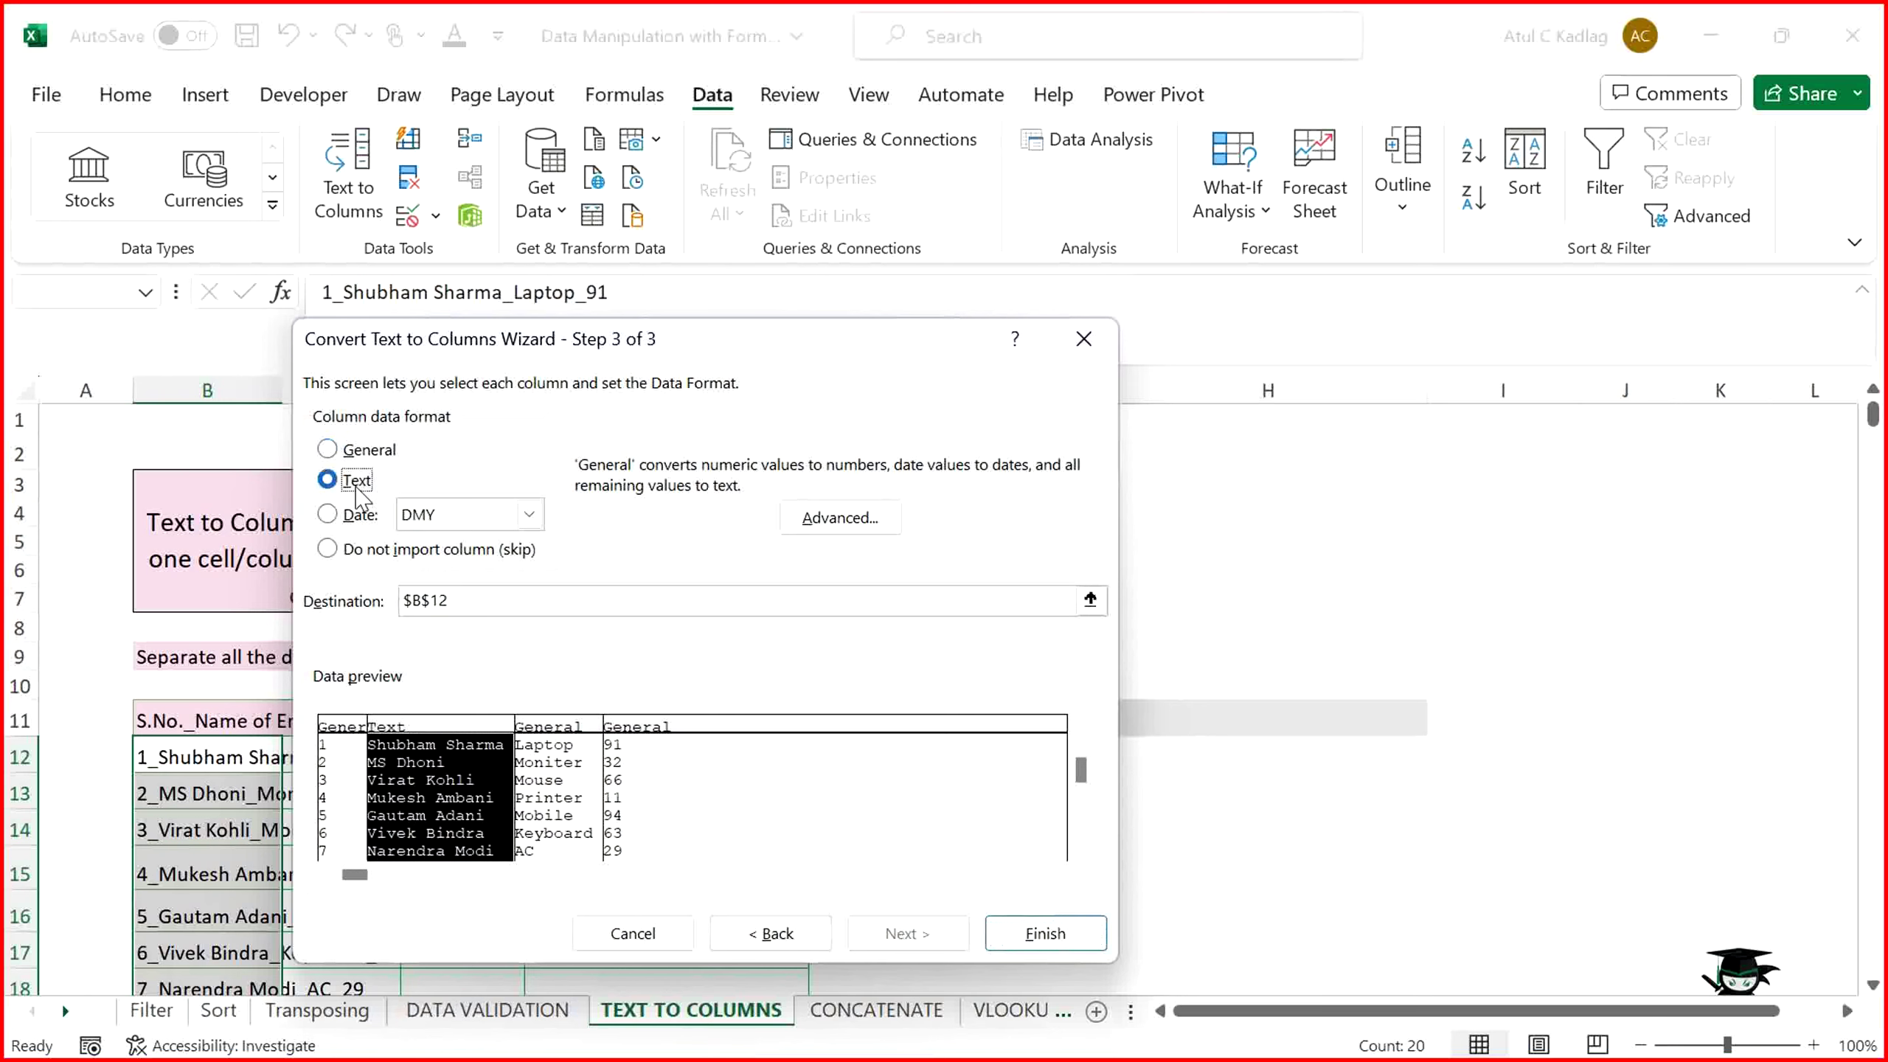
pyautogui.click(572, 732)
pyautogui.click(341, 483)
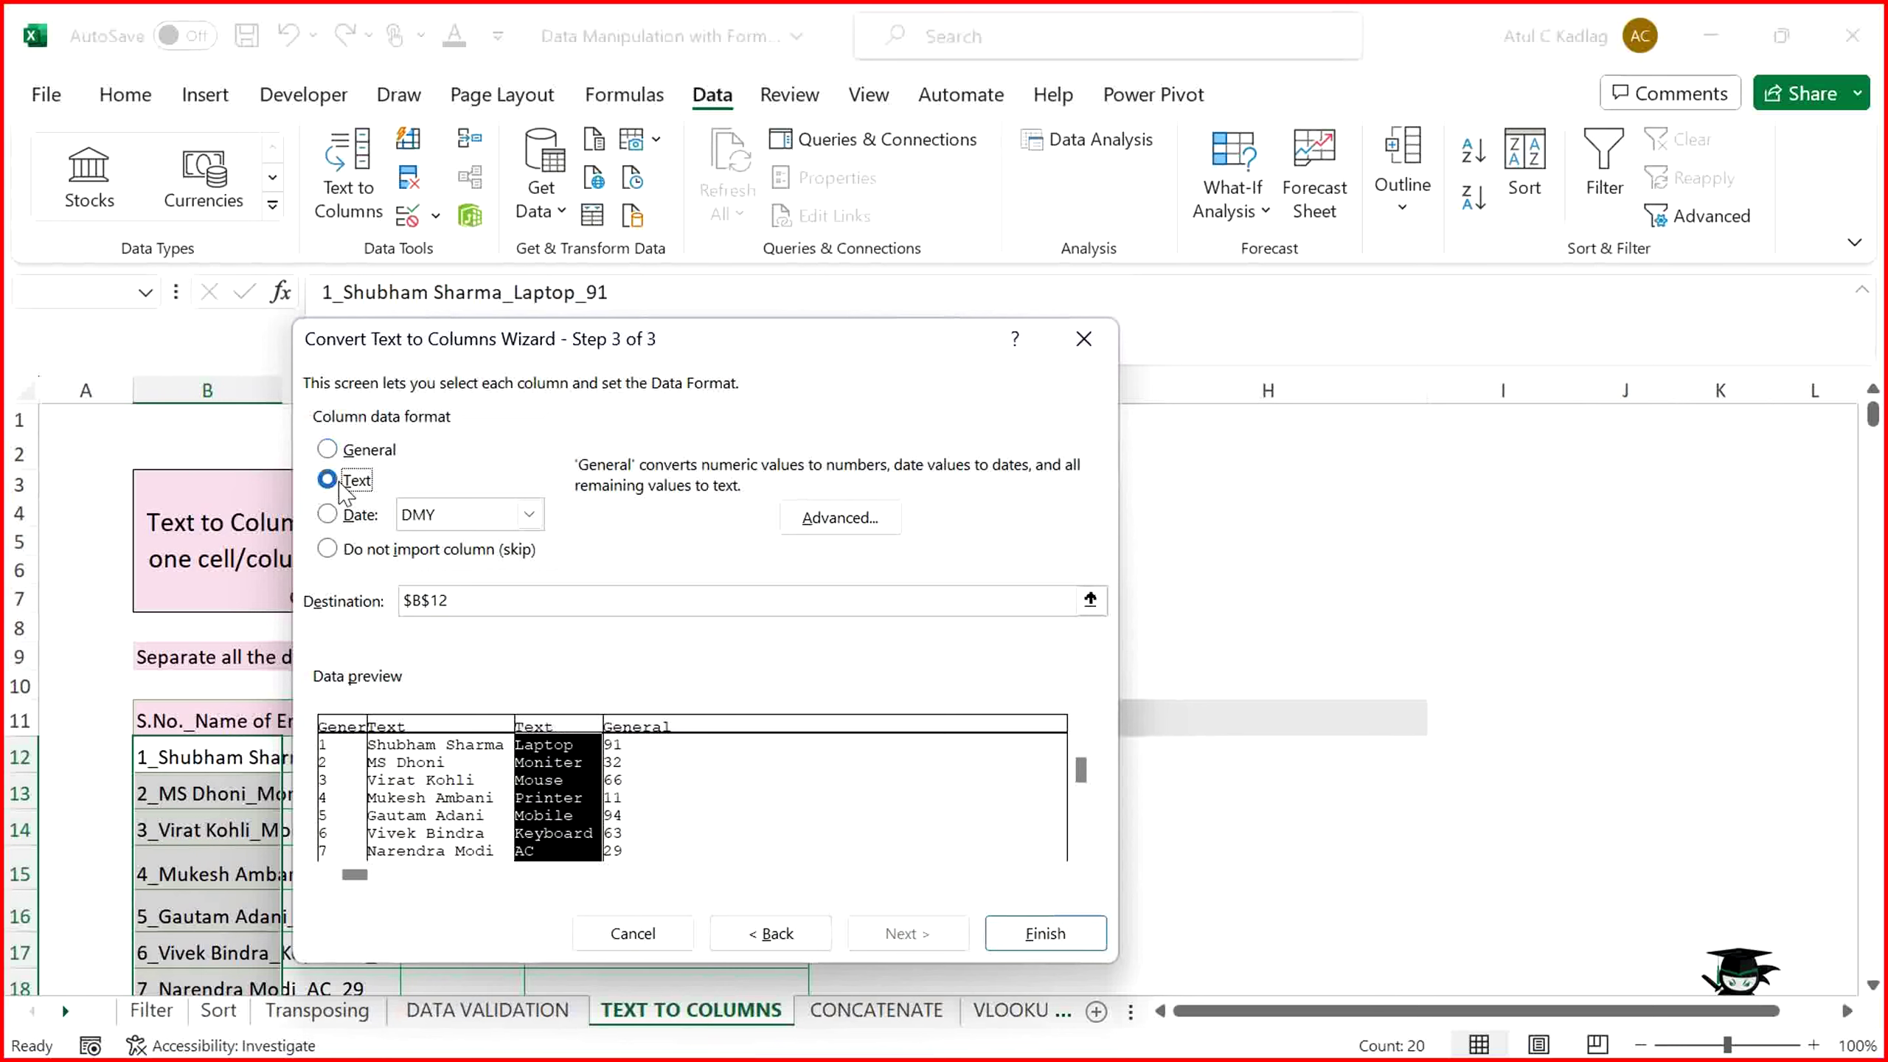
pyautogui.click(691, 744)
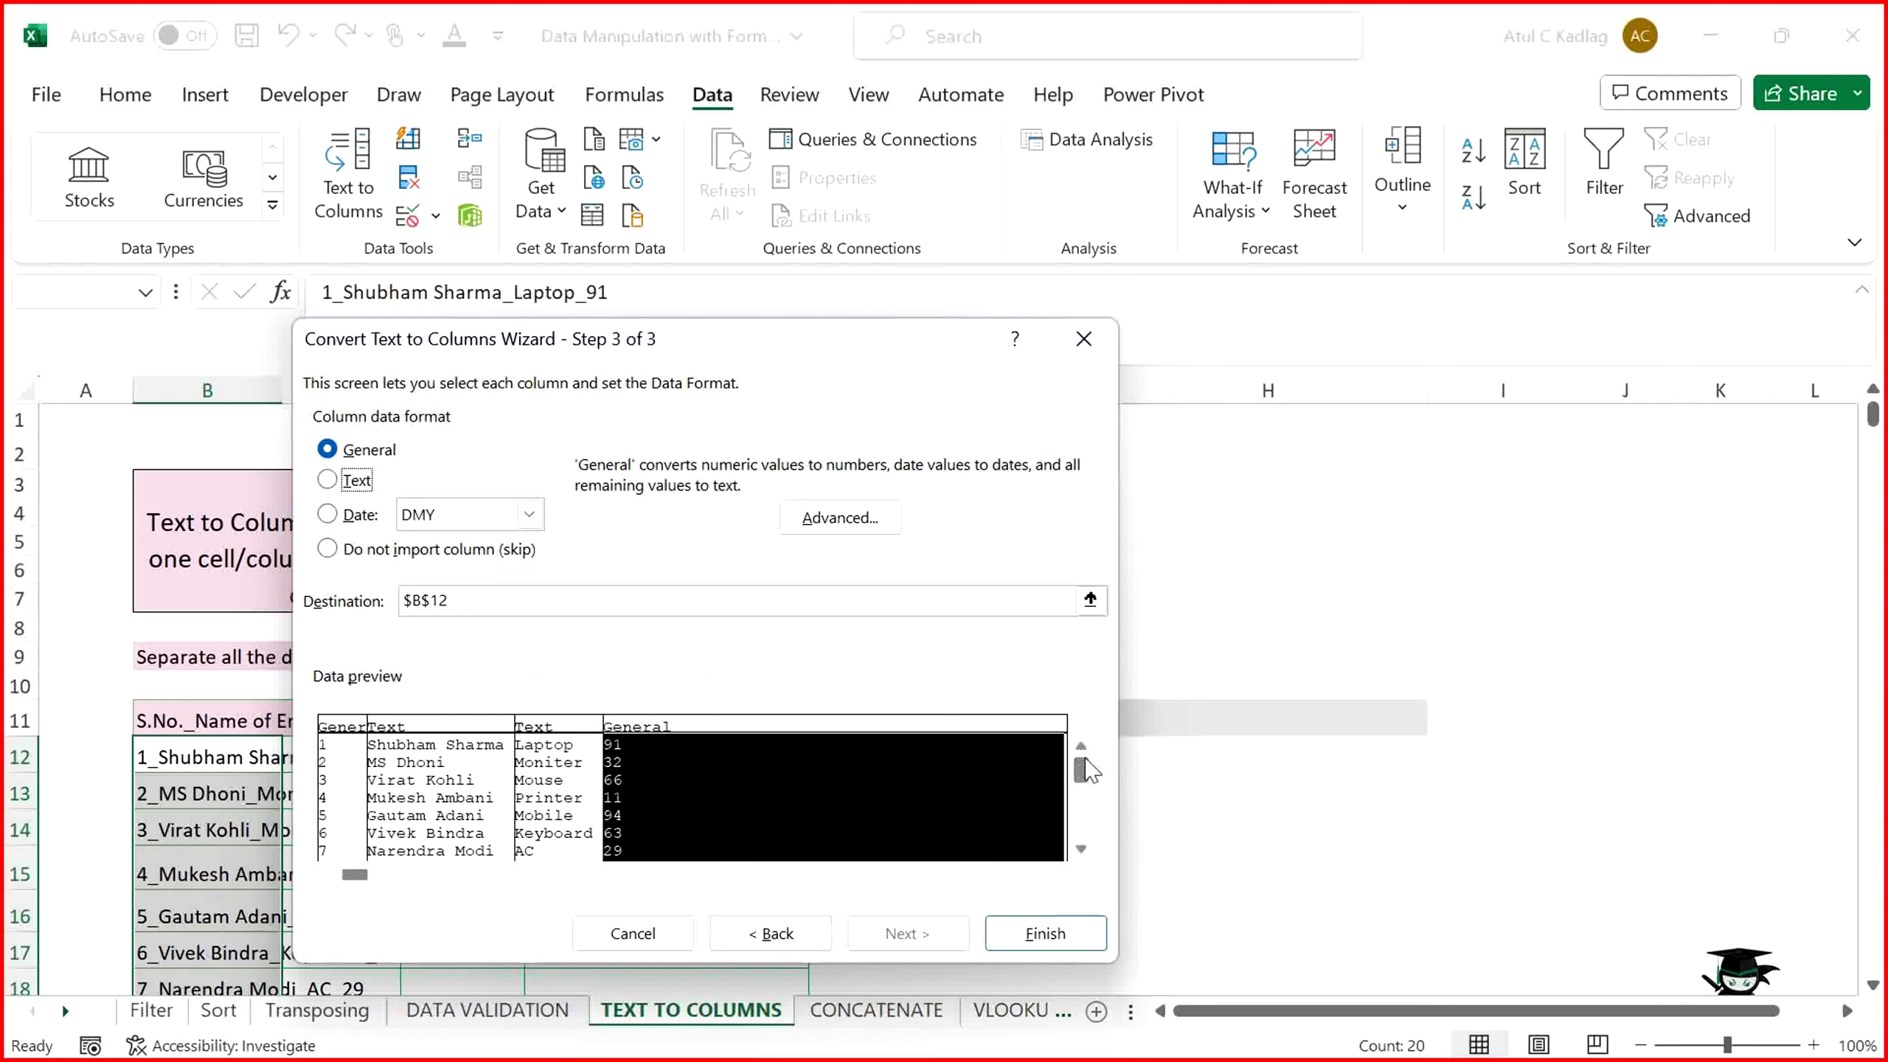
pyautogui.moveTo(1087, 770)
pyautogui.mouseDown()
pyautogui.moveTo(1081, 831)
pyautogui.moveTo(1085, 742)
pyautogui.mouseUp()
# Try to pick cell I4 as the destination for the split data
pyautogui.click(875, 599)
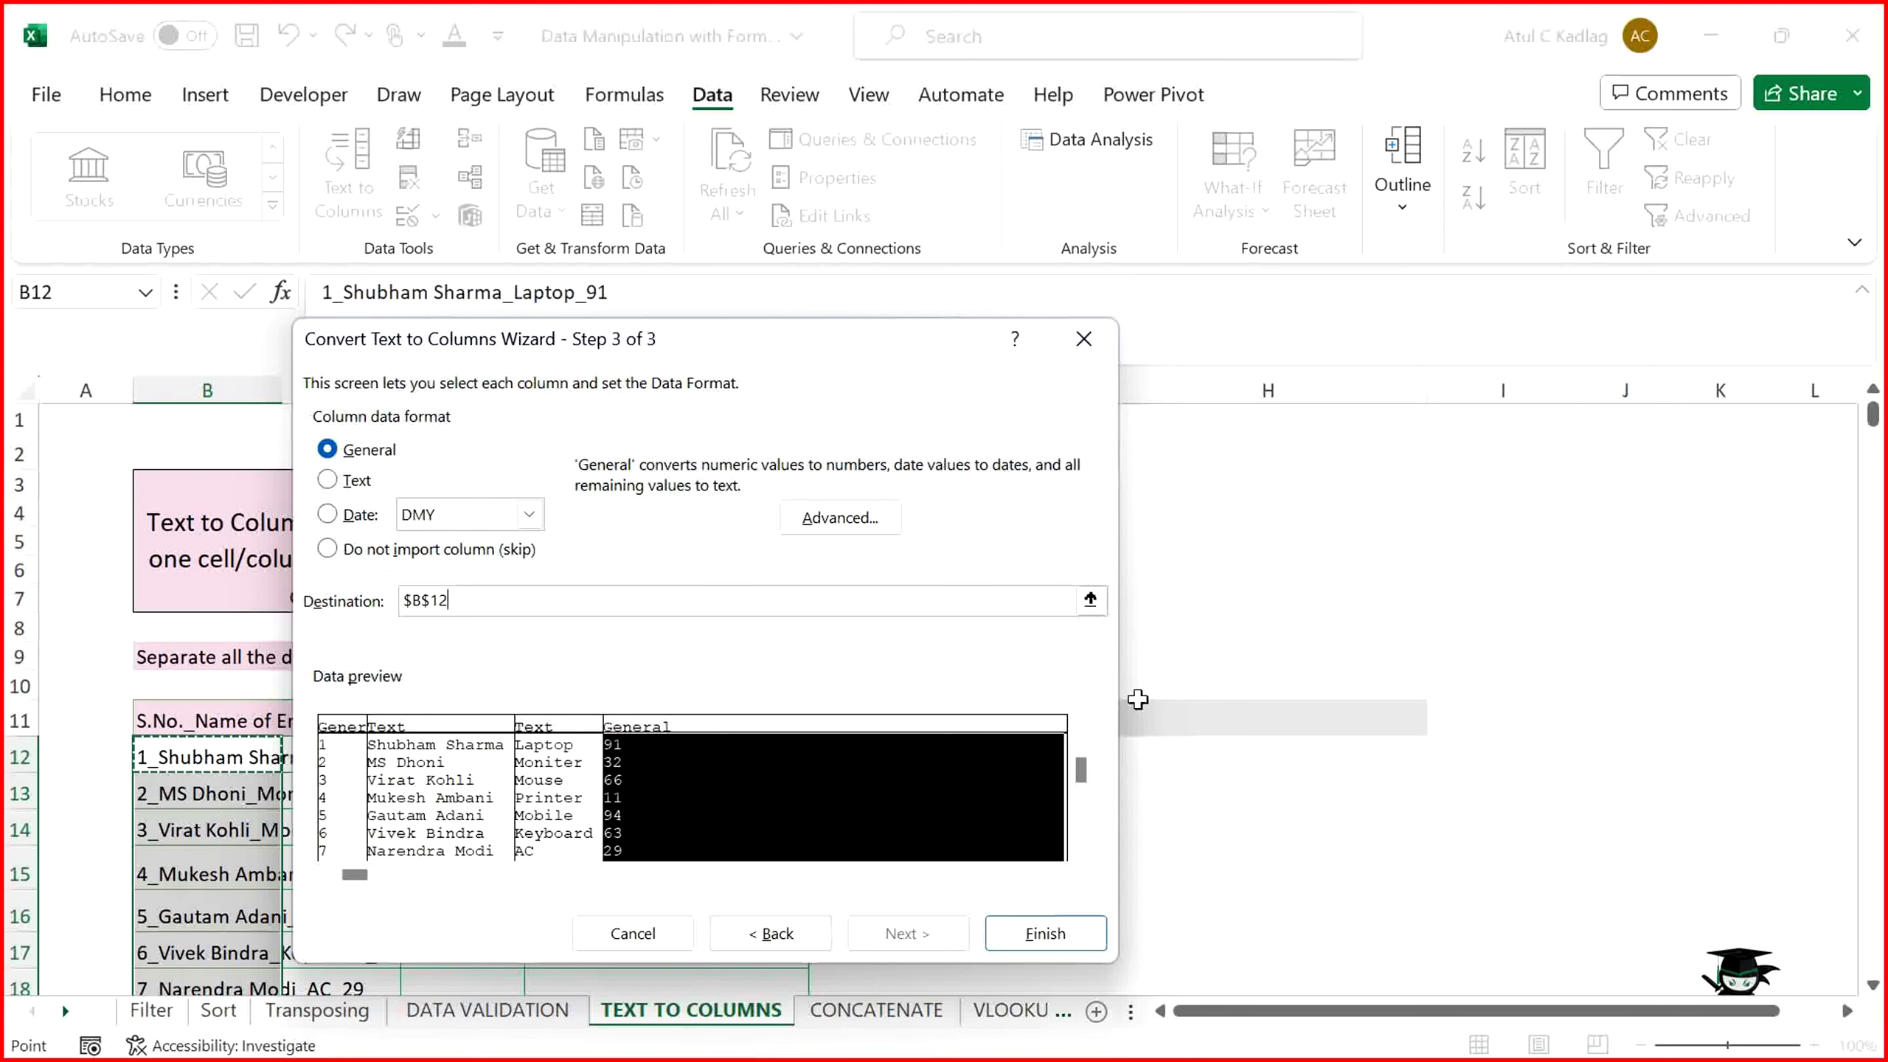
pyautogui.click(1089, 600)
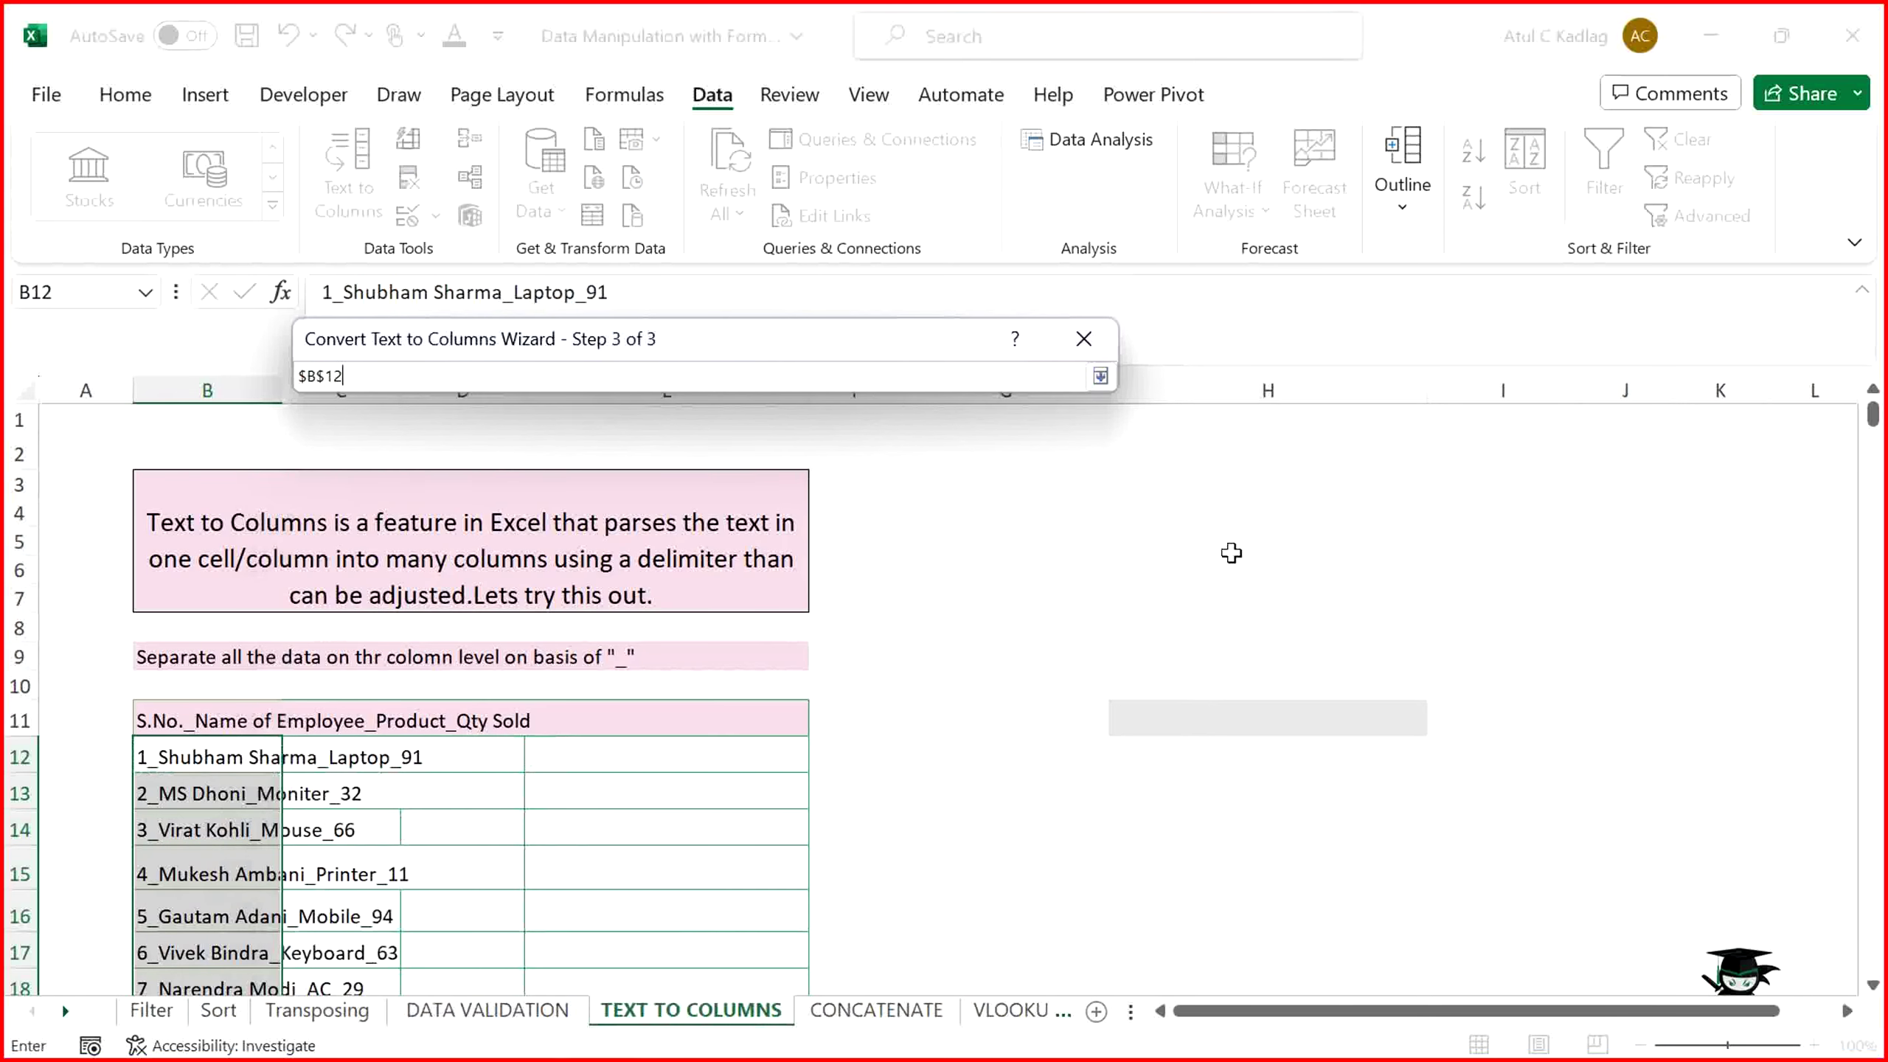
pyautogui.click(1498, 521)
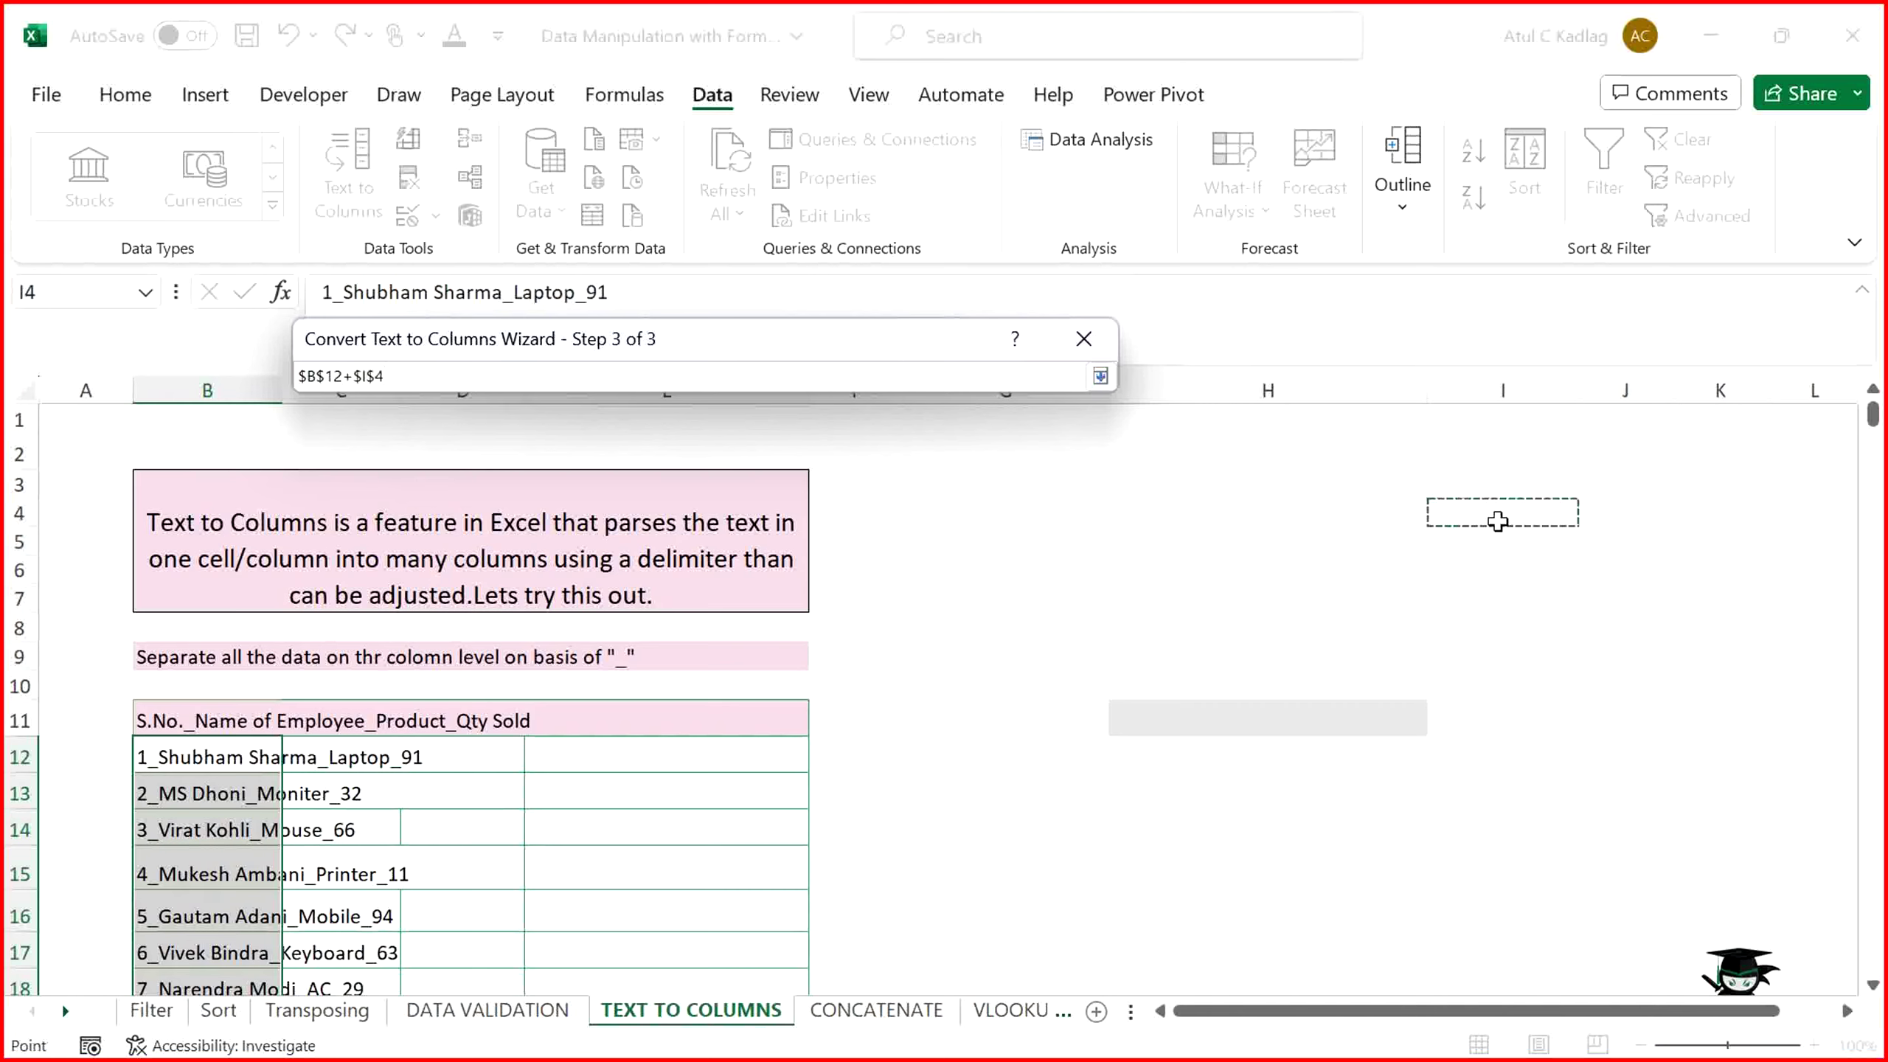
pyautogui.click(1101, 376)
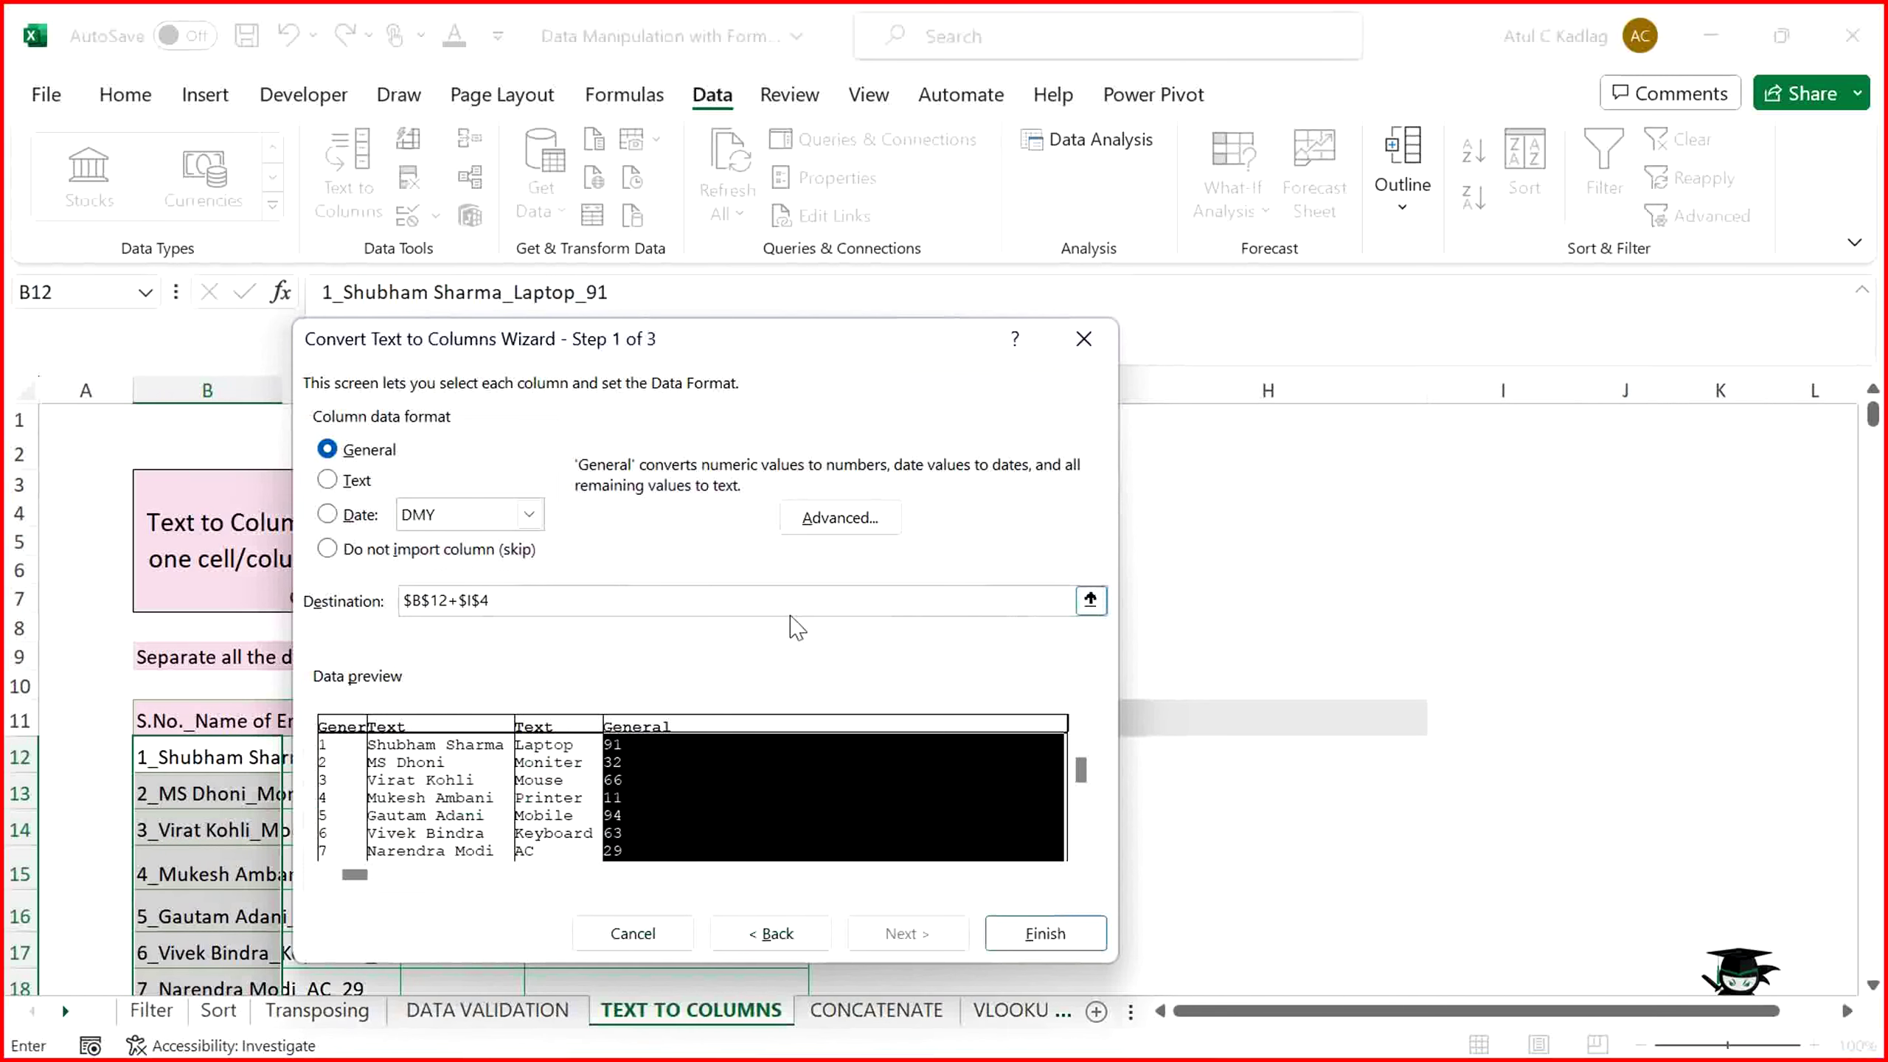
# Replace the destination reference with cell $I$4 and finish splitting the employee records into separate columns
pyautogui.press('BackSpace')
pyautogui.press('BackSpace')
pyautogui.press('BackSpace')
pyautogui.press('BackSpace')
pyautogui.press('BackSpace')
pyautogui.press('BackSpace')
pyautogui.press('BackSpace')
pyautogui.press('BackSpace')
pyautogui.press('BackSpace')
pyautogui.click(1091, 599)
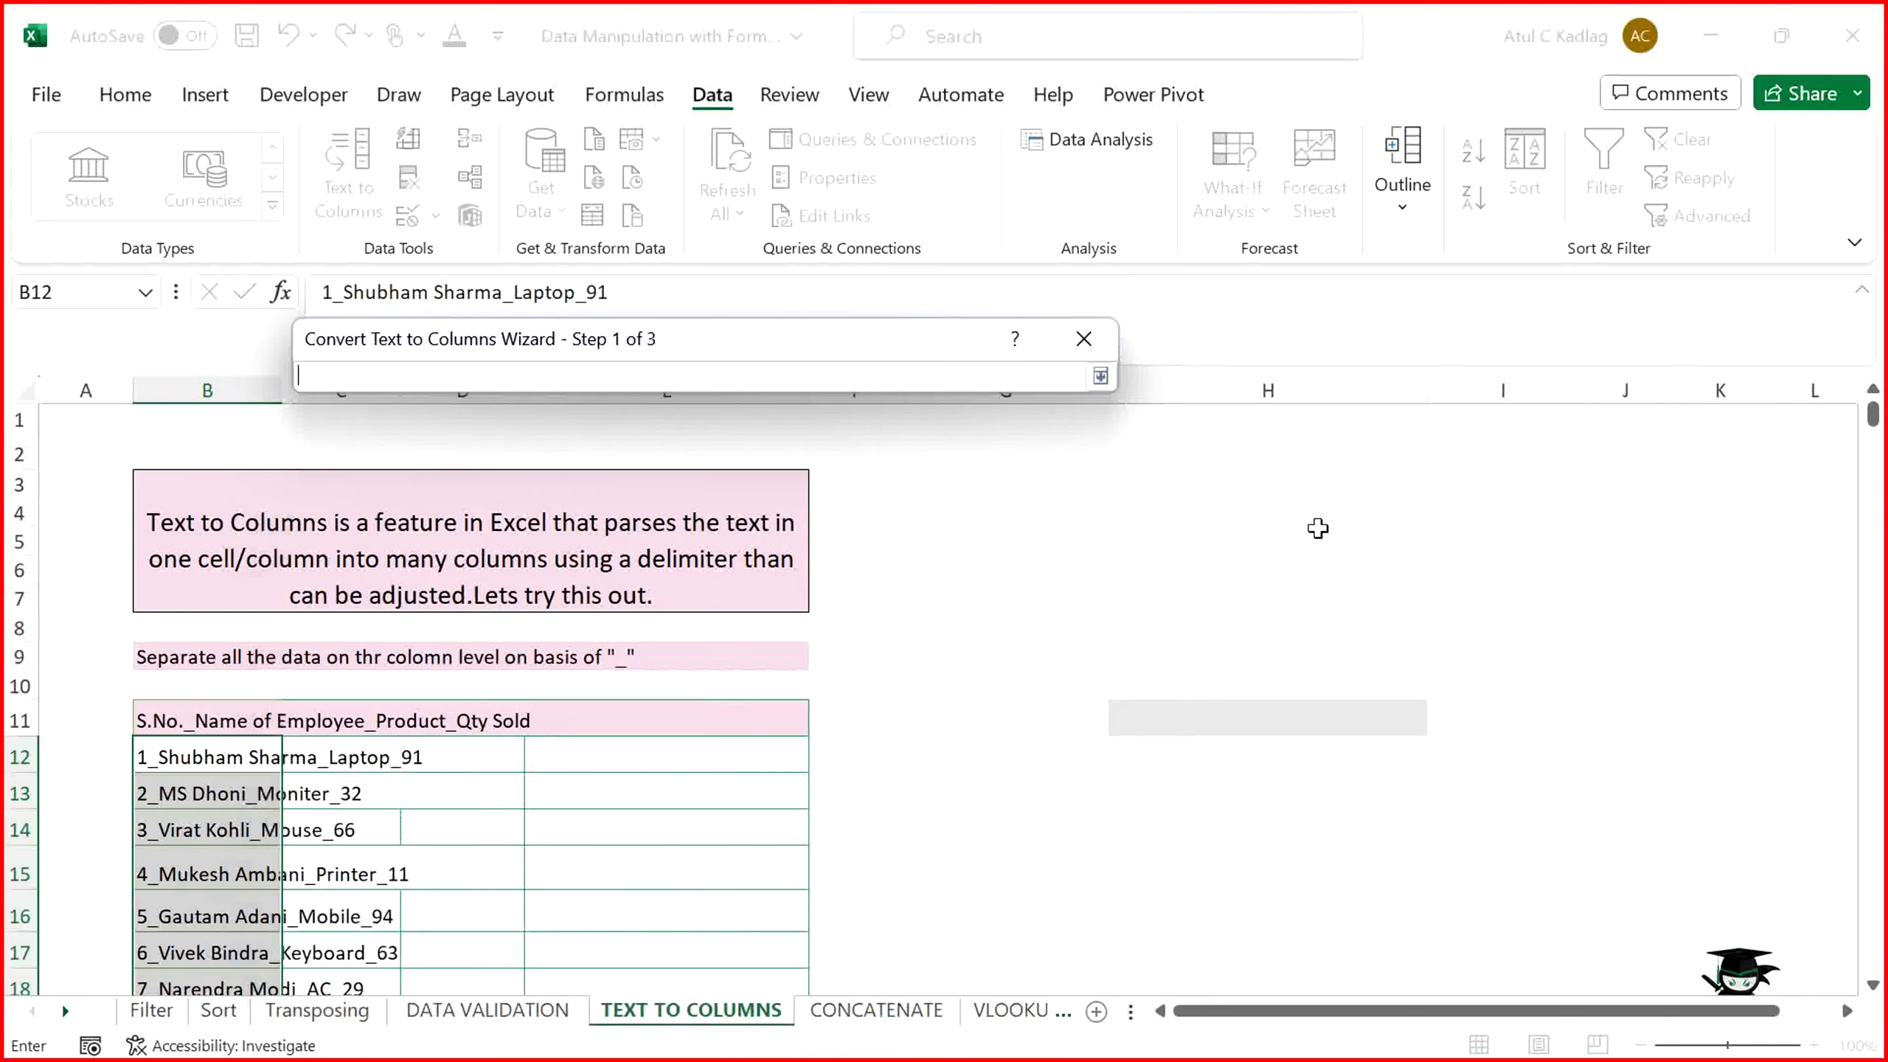
pyautogui.click(1497, 512)
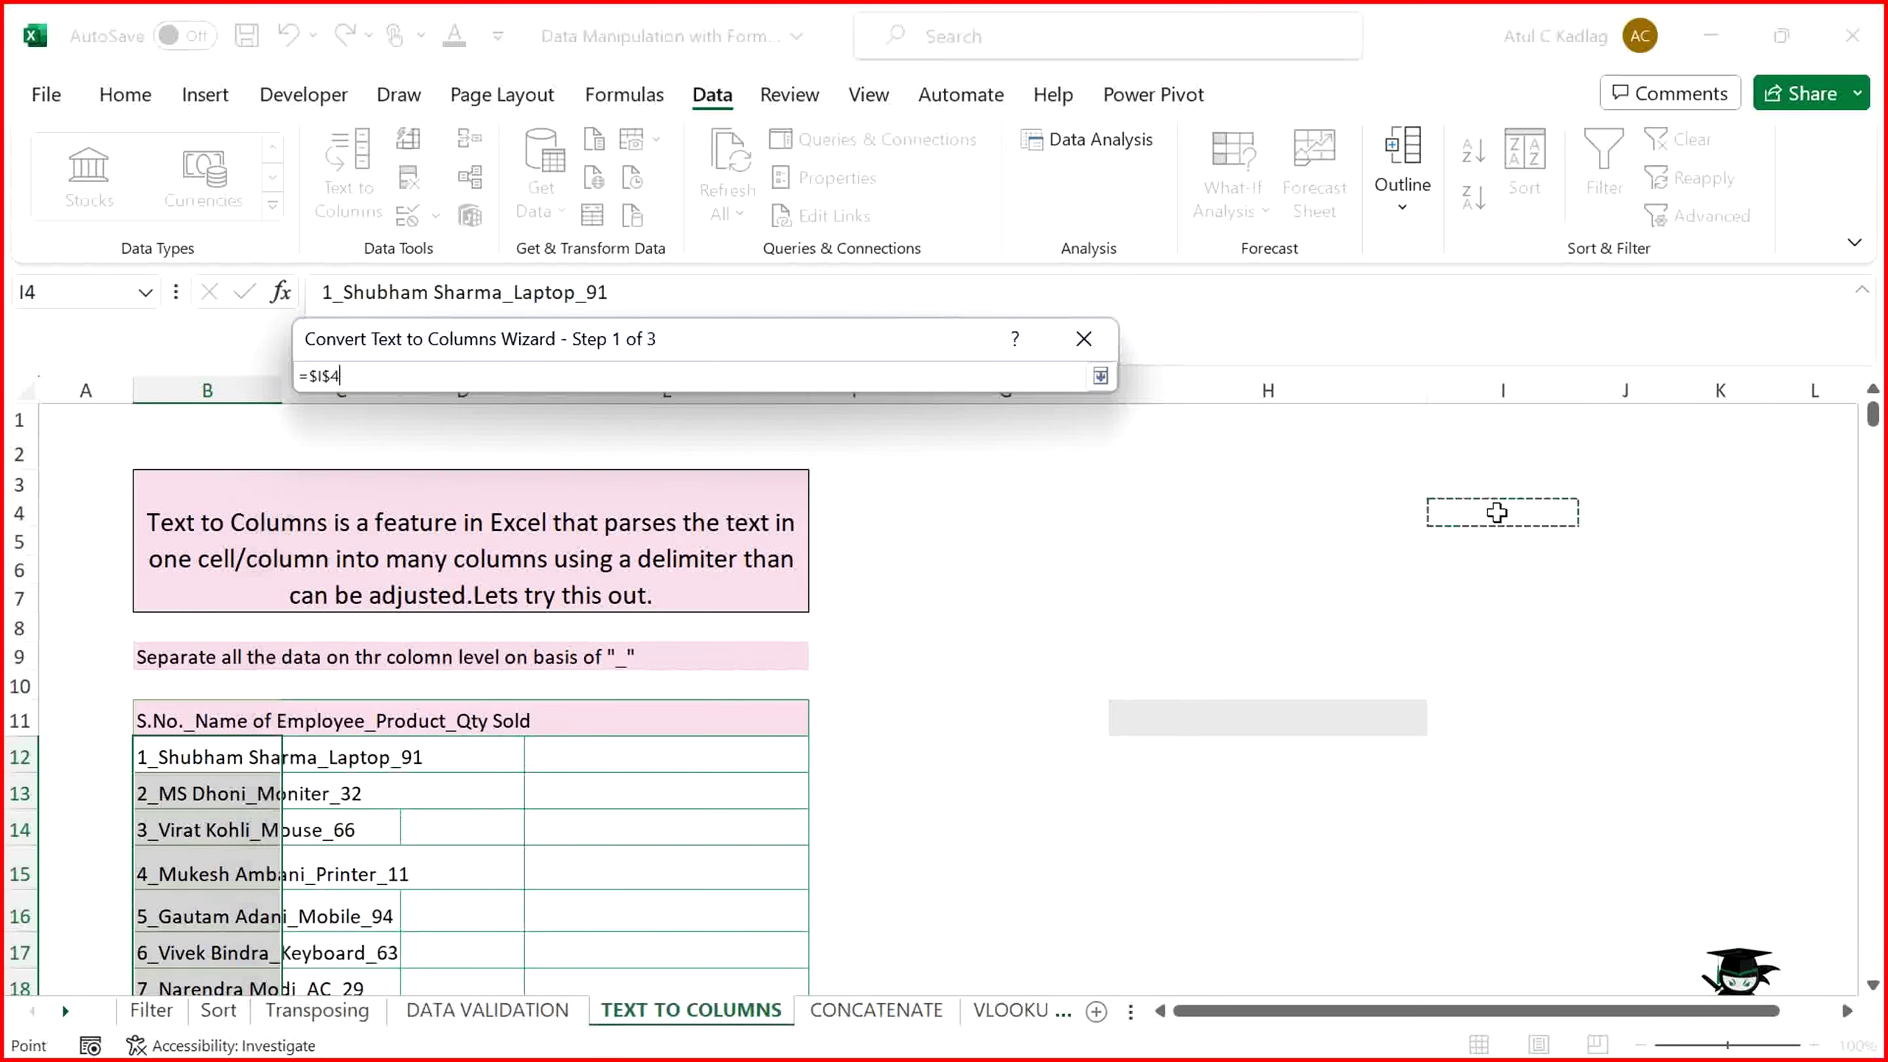
pyautogui.click(1100, 375)
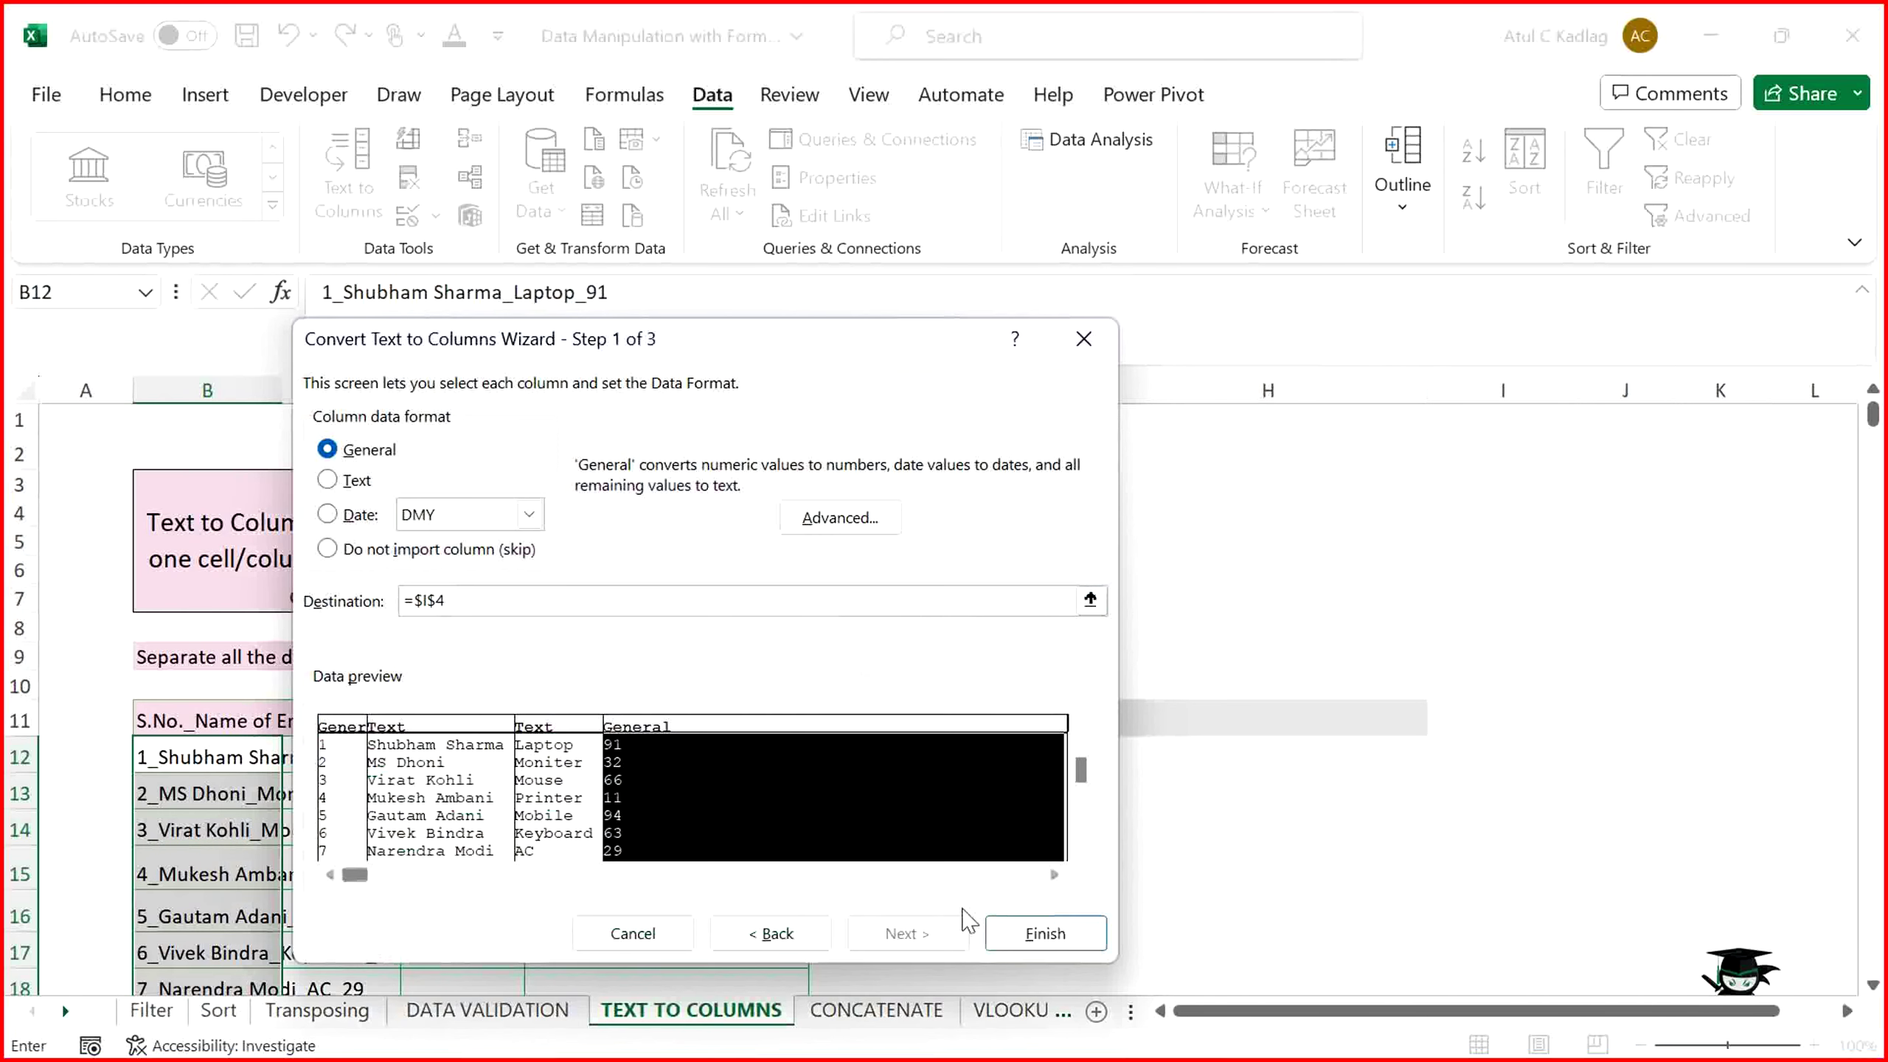
pyautogui.click(1037, 935)
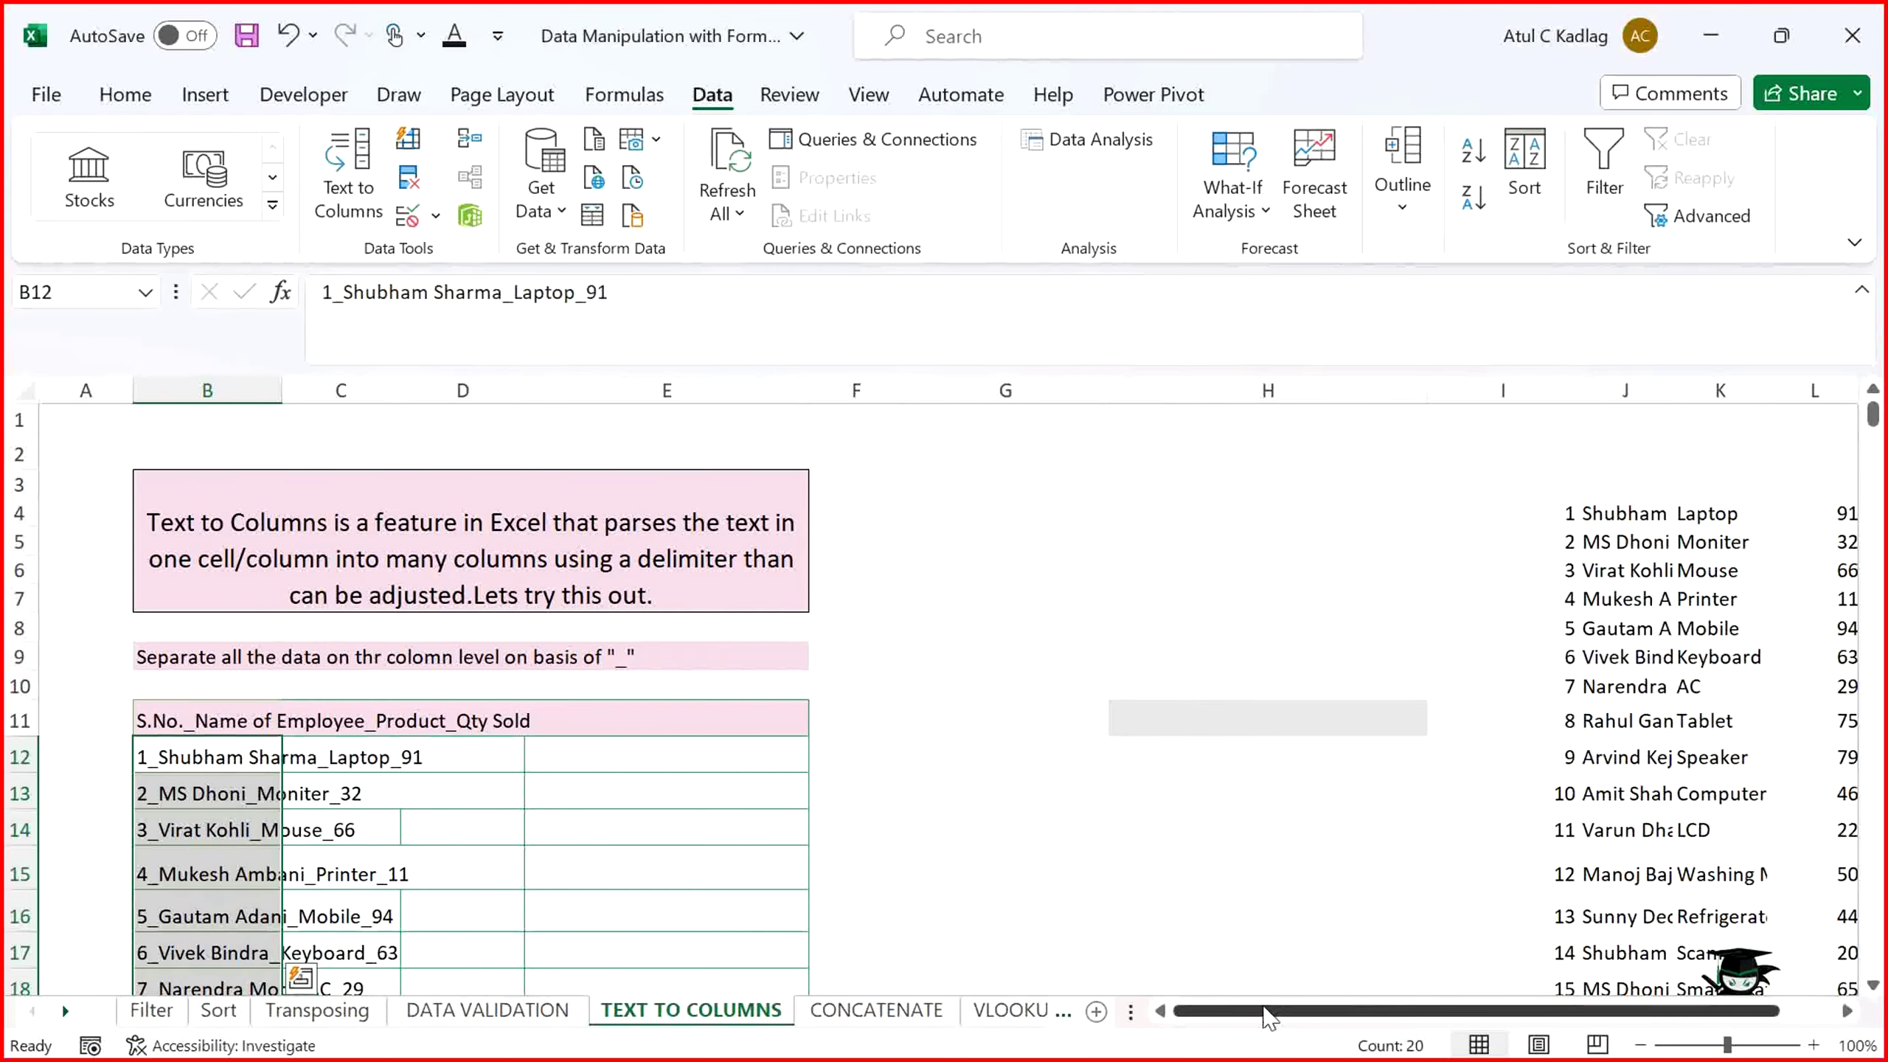
# Apply all borders to the split employee data in cells I4:L23
pyautogui.moveTo(1264, 1011); pyautogui.dragTo(1427, 1031)
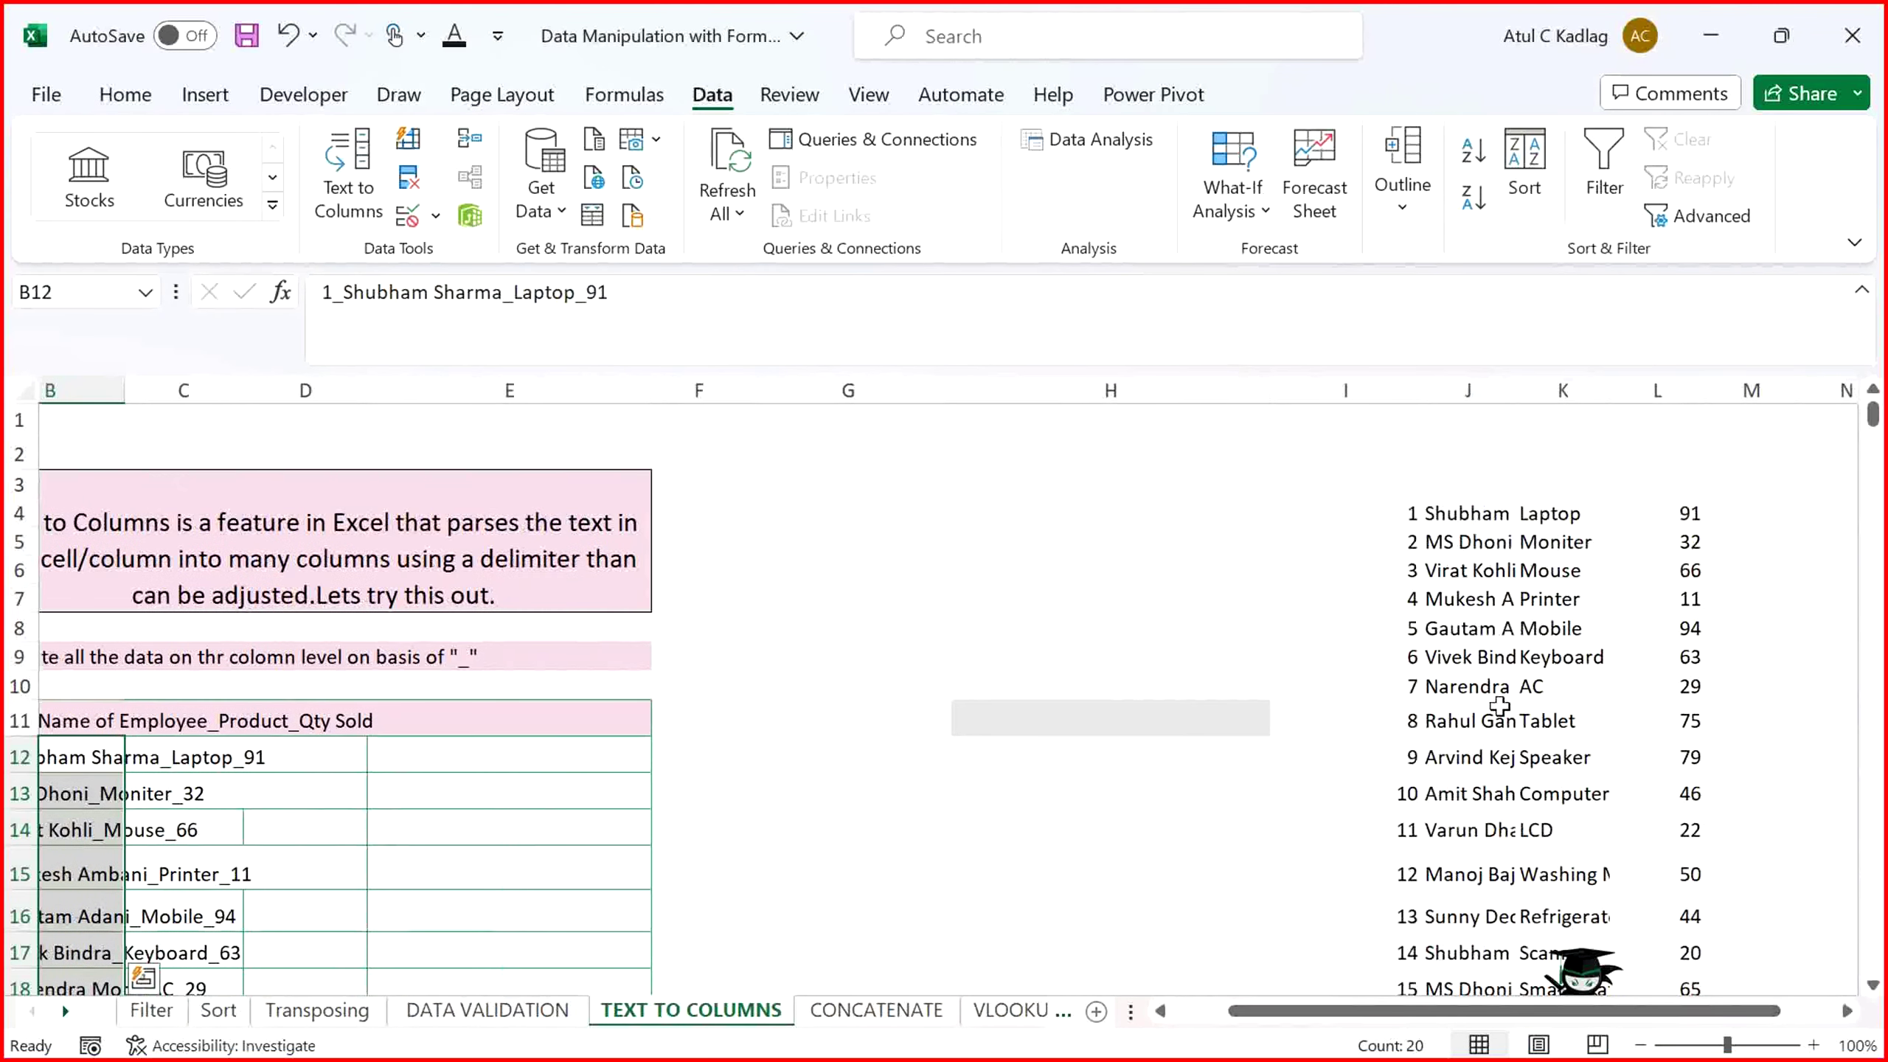
pyautogui.click(1476, 539)
pyautogui.press('Left')
pyautogui.press('Up')
pyautogui.hotkey('shift', 'Right')
pyautogui.hotkey('shift', 'Right')
pyautogui.hotkey('shift', 'Right')
pyautogui.hotkey('shift', 'Right')
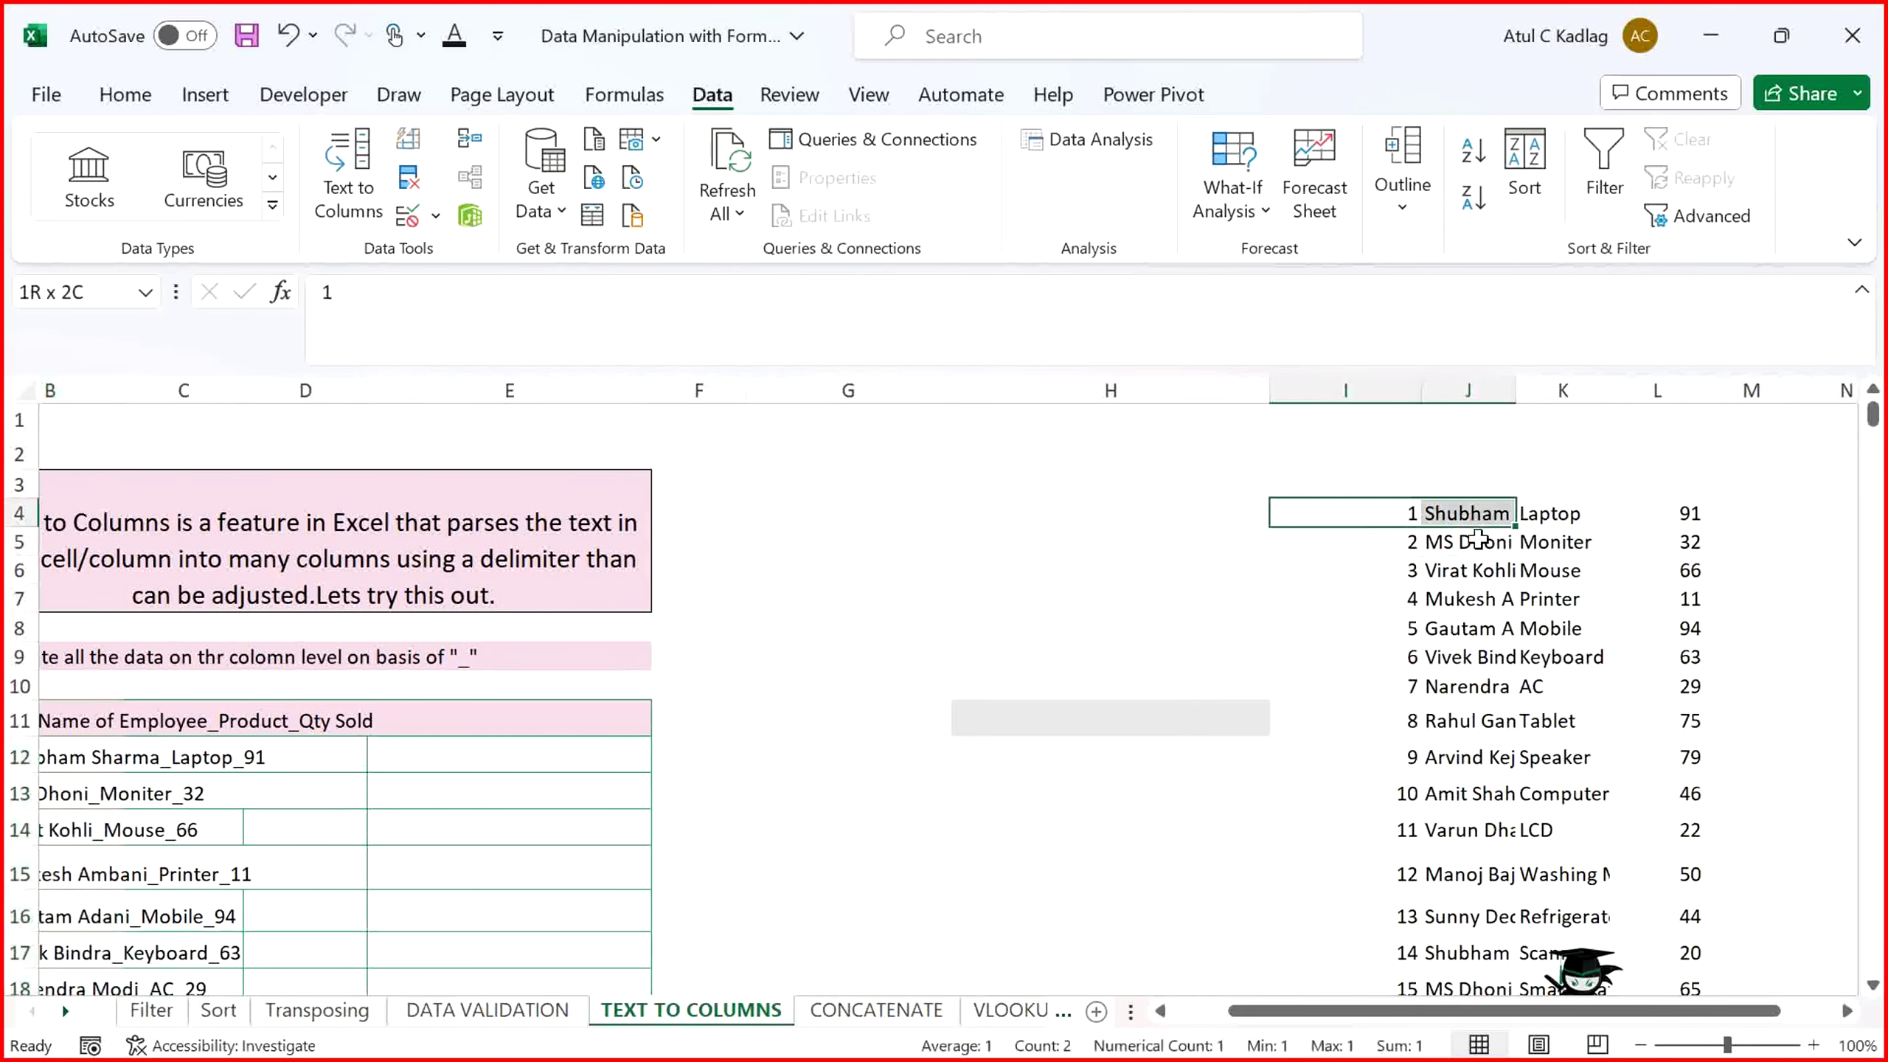
pyautogui.hotkey('shift', 'Left')
pyautogui.hotkey('shift', 'Down')
pyautogui.hotkey('shift', 'Down')
pyautogui.hotkey('shift', 'Down')
pyautogui.hotkey('shift', 'Down')
pyautogui.hotkey('shift', 'Down')
pyautogui.hotkey('shift', 'Down')
pyautogui.hotkey('shift', 'Down')
pyautogui.hotkey('shift', 'Down')
pyautogui.hotkey('shift', 'Down')
pyautogui.hotkey('shift', 'Down')
pyautogui.hotkey('shift', 'Down')
pyautogui.hotkey('shift', 'Down')
pyautogui.hotkey('shift', 'Down')
pyautogui.hotkey('shift', 'Down')
pyautogui.hotkey('shift', 'Down')
pyautogui.hotkey('shift', 'Down')
pyautogui.hotkey('shift', 'Down')
pyautogui.hotkey('shift', 'Down')
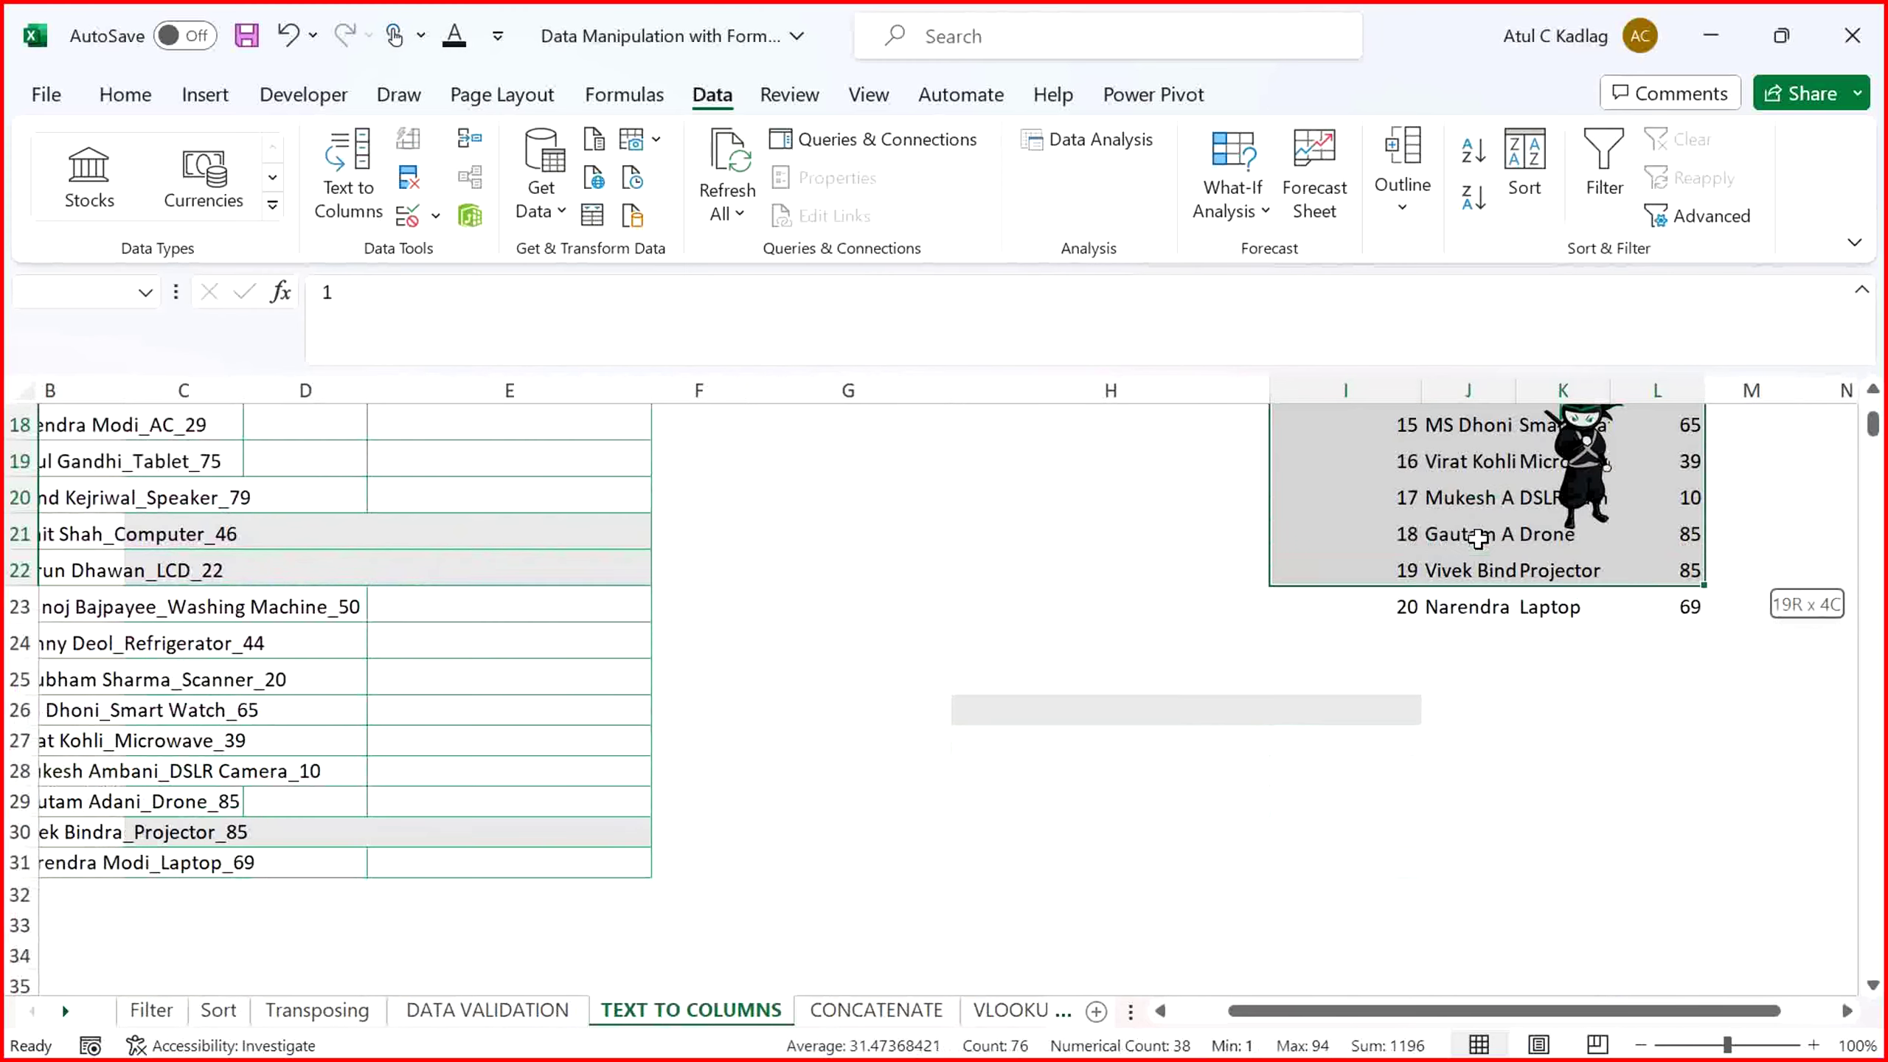
pyautogui.hotkey('shift', 'Down')
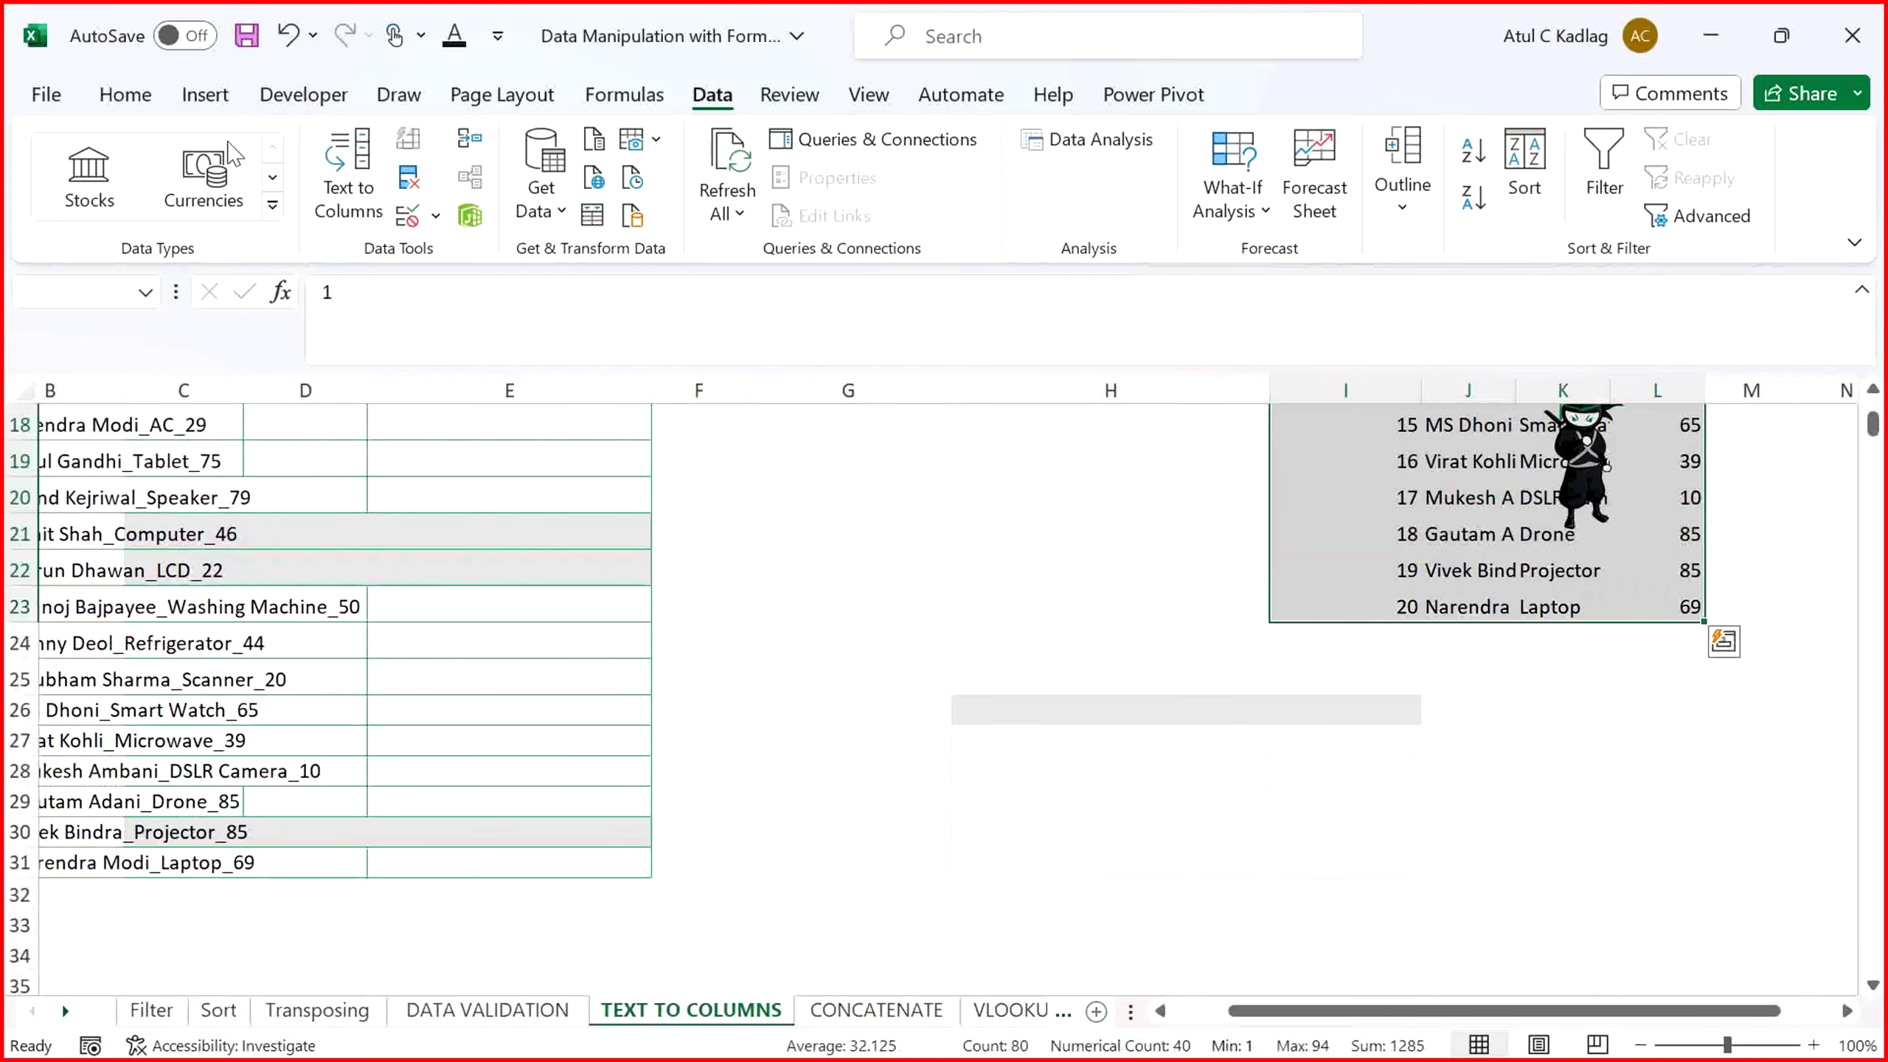
pyautogui.click(126, 95)
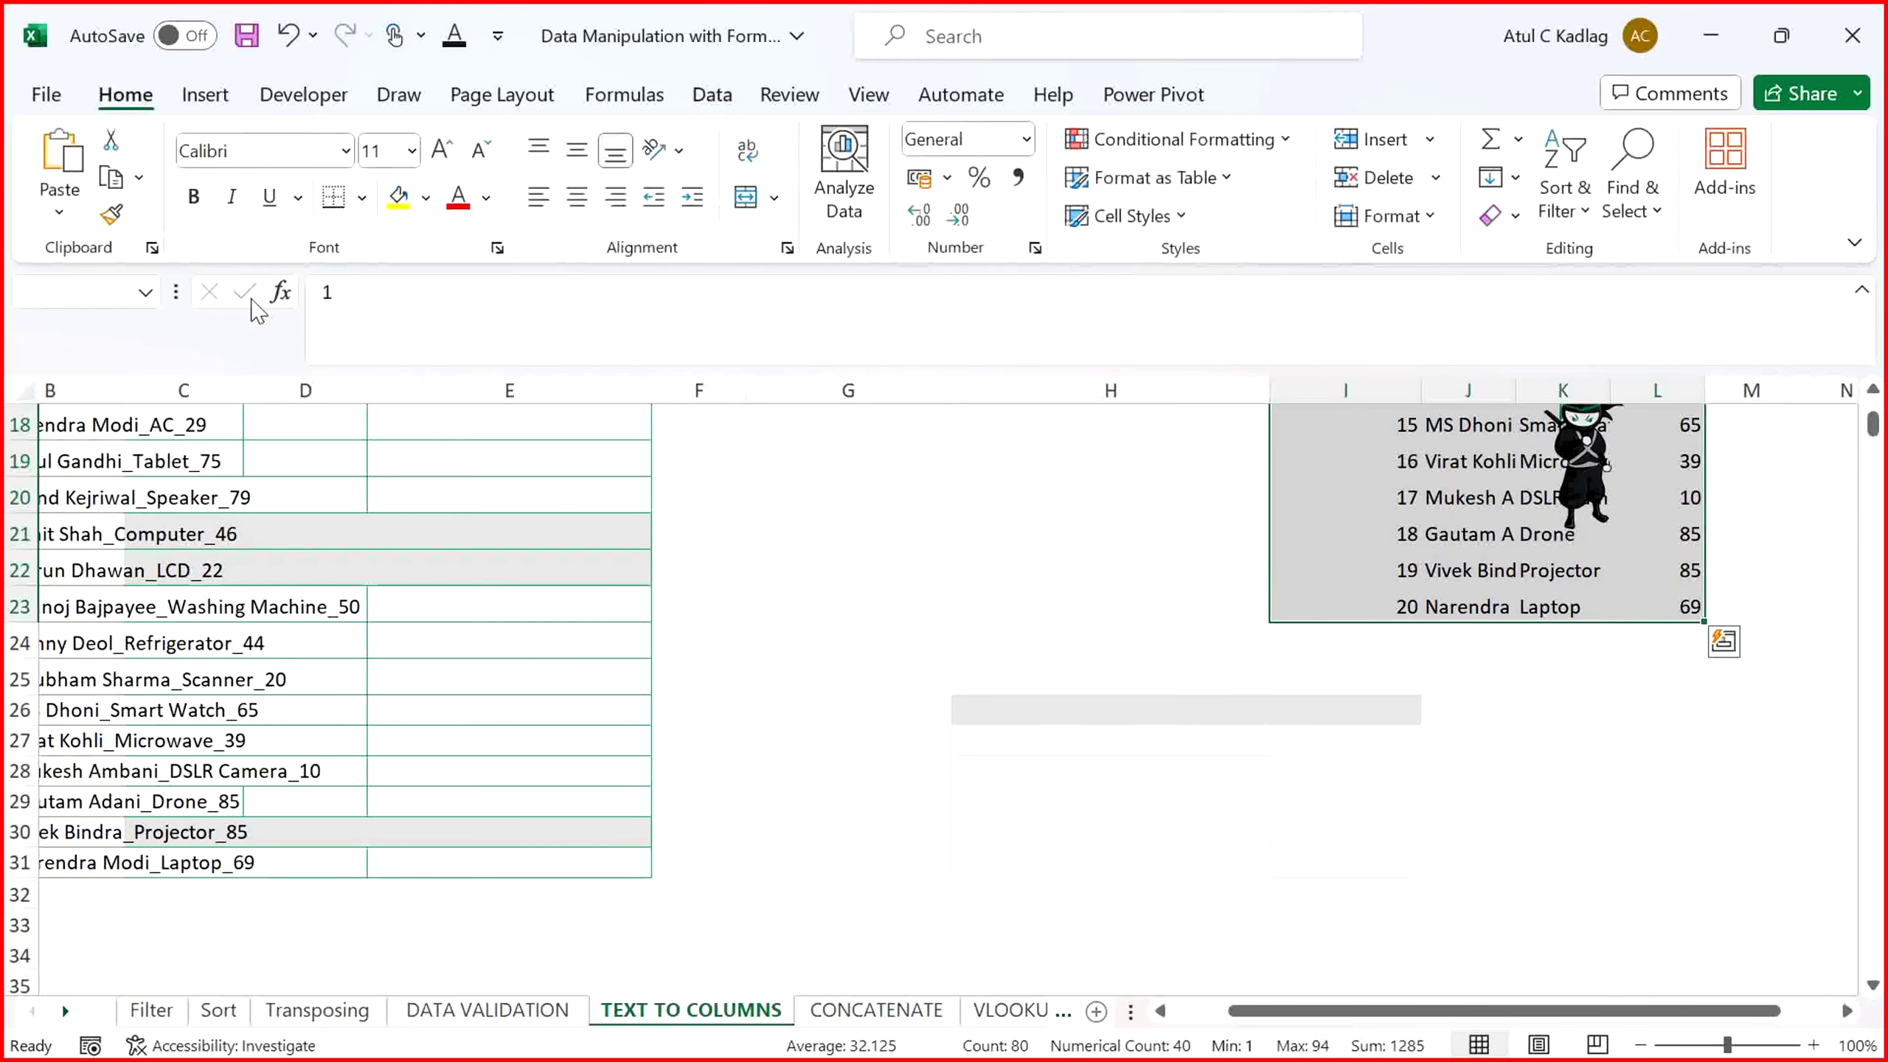
pyautogui.click(362, 197)
pyautogui.click(387, 505)
pyautogui.scroll(6, 1016, 515)
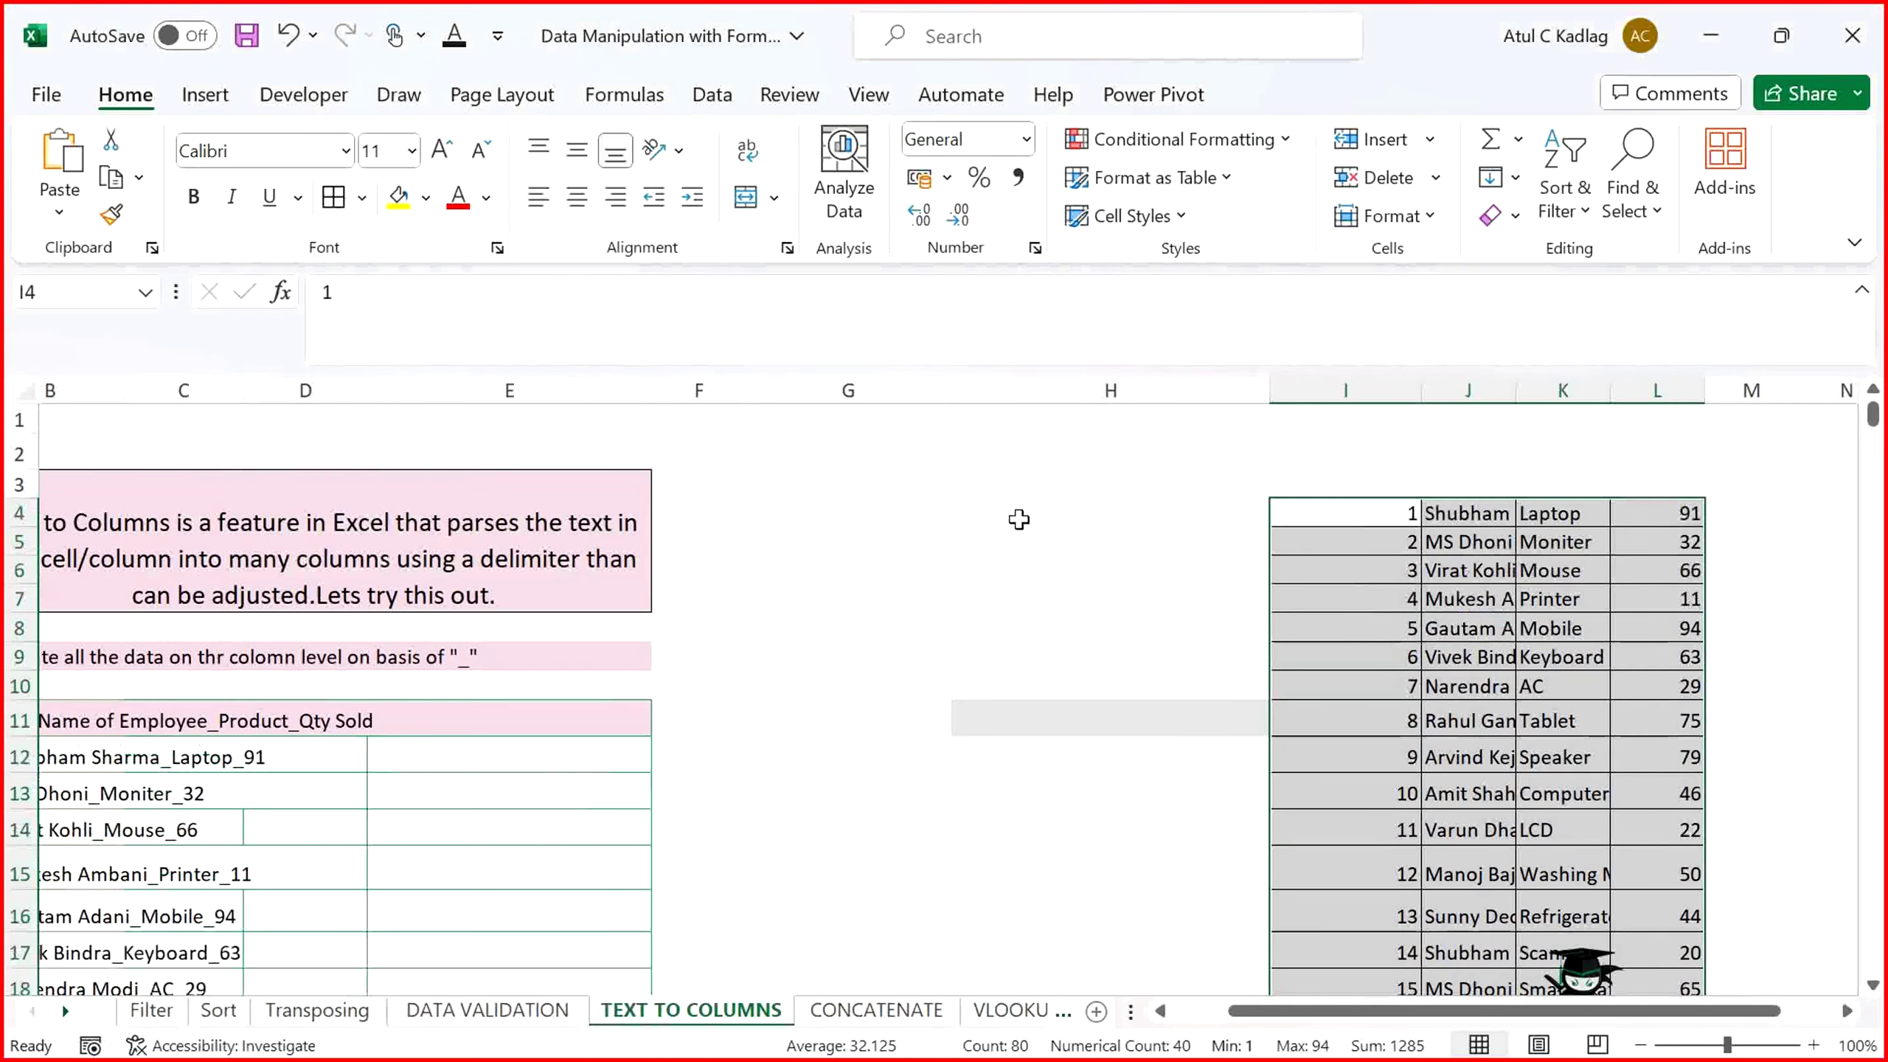
# Compare the original underscore-separated records with the bordered split table beside them
pyautogui.click(1436, 568)
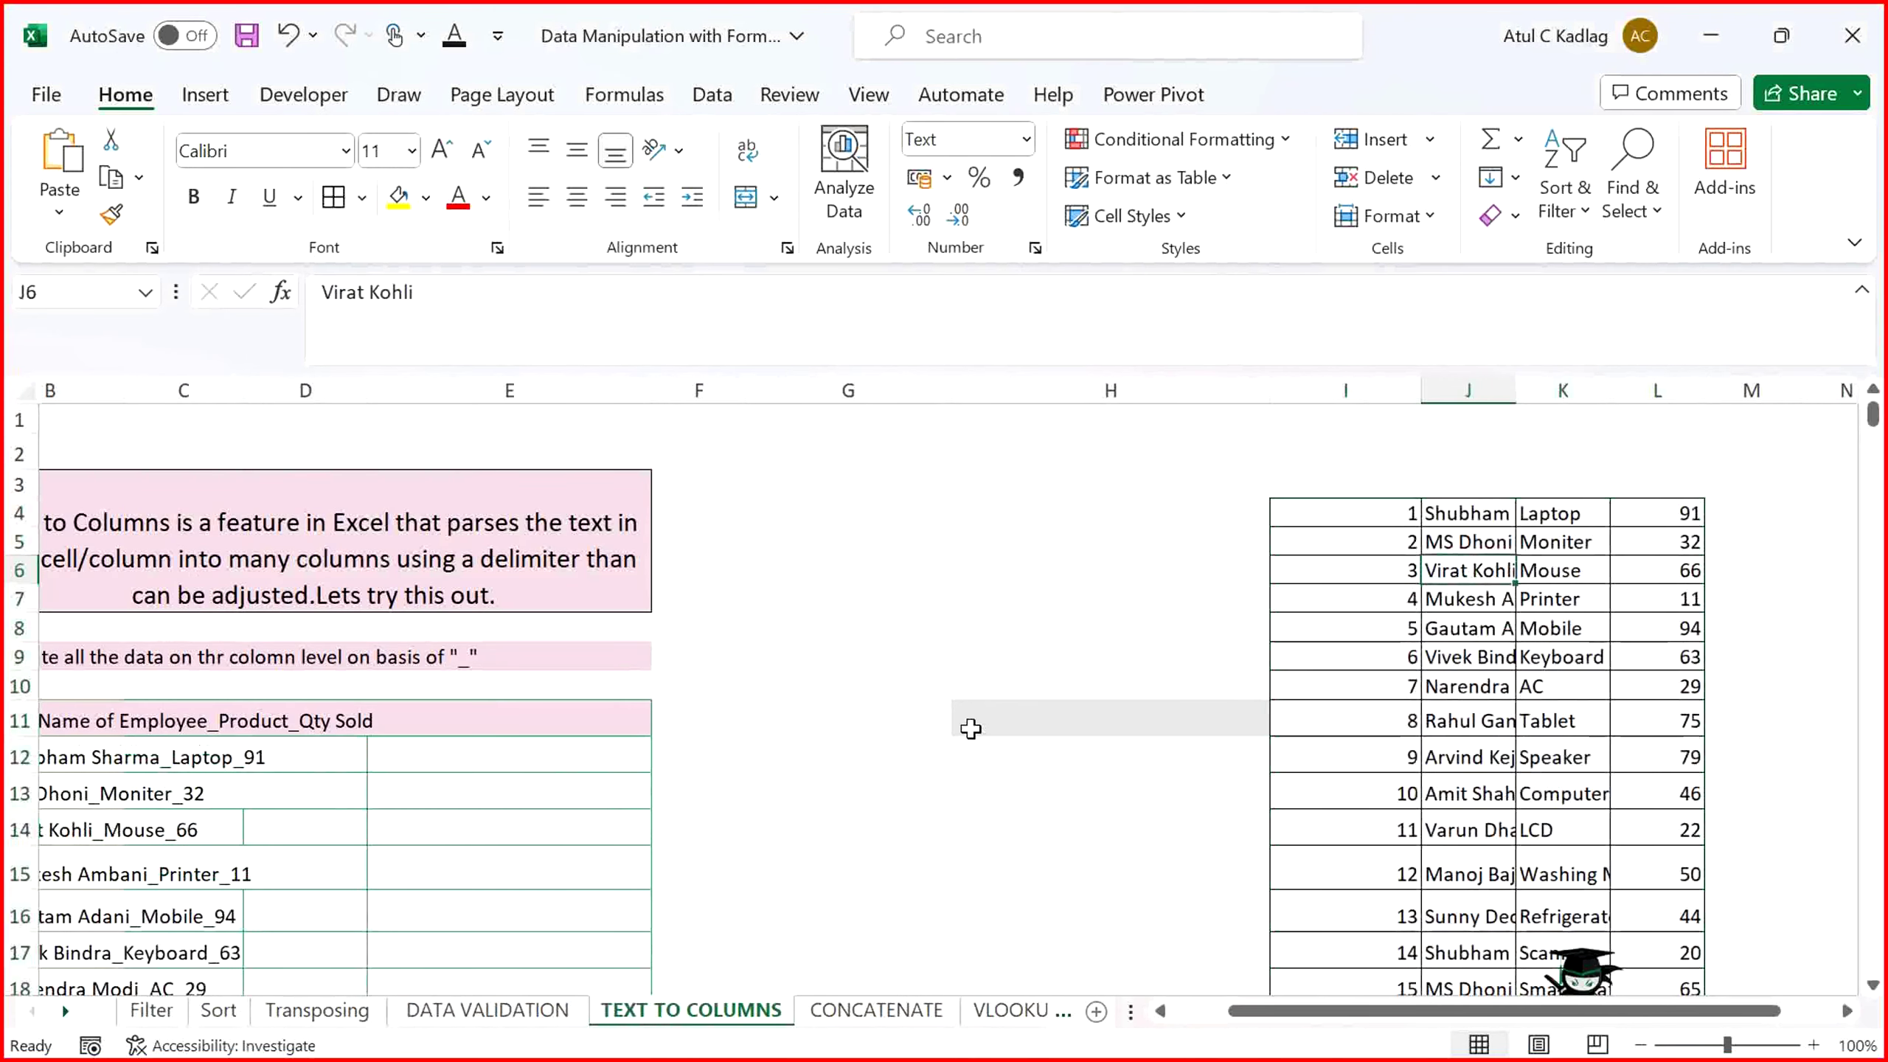
pyautogui.press('Up')
pyautogui.press('Left')
pyautogui.press('Left')
pyautogui.press('Left')
pyautogui.press('Left')
pyautogui.press('Left')
pyautogui.press('Left')
pyautogui.press('Left')
pyautogui.press('Left')
pyautogui.press('Left')
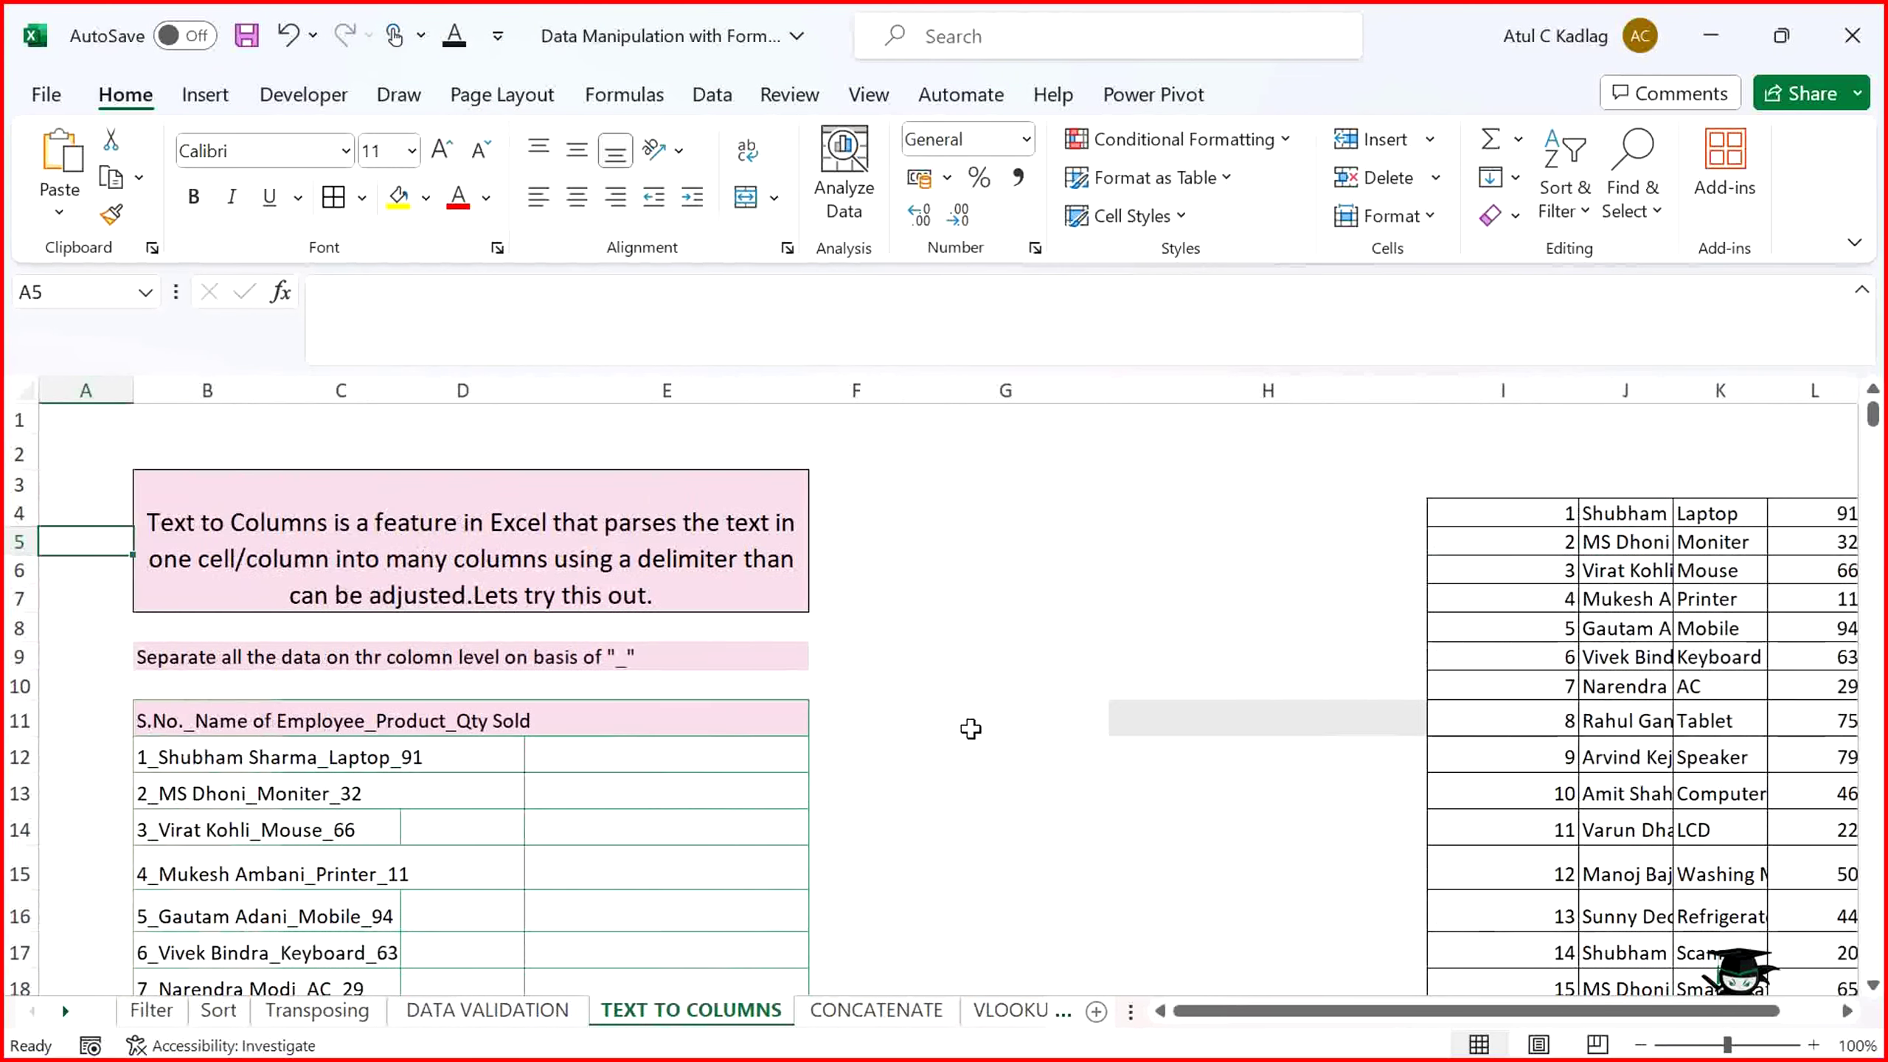
pyautogui.press('pagedown')
pyautogui.press('pagedown')
pyautogui.press('pageup')
pyautogui.press('pageup')
pyautogui.press('Right')
pyautogui.press('Right')
pyautogui.press('Right')
pyautogui.press('Right')
pyautogui.press('Right')
pyautogui.press('Right')
pyautogui.press('Right')
pyautogui.press('Right')
pyautogui.press('Right')
pyautogui.press('Right')
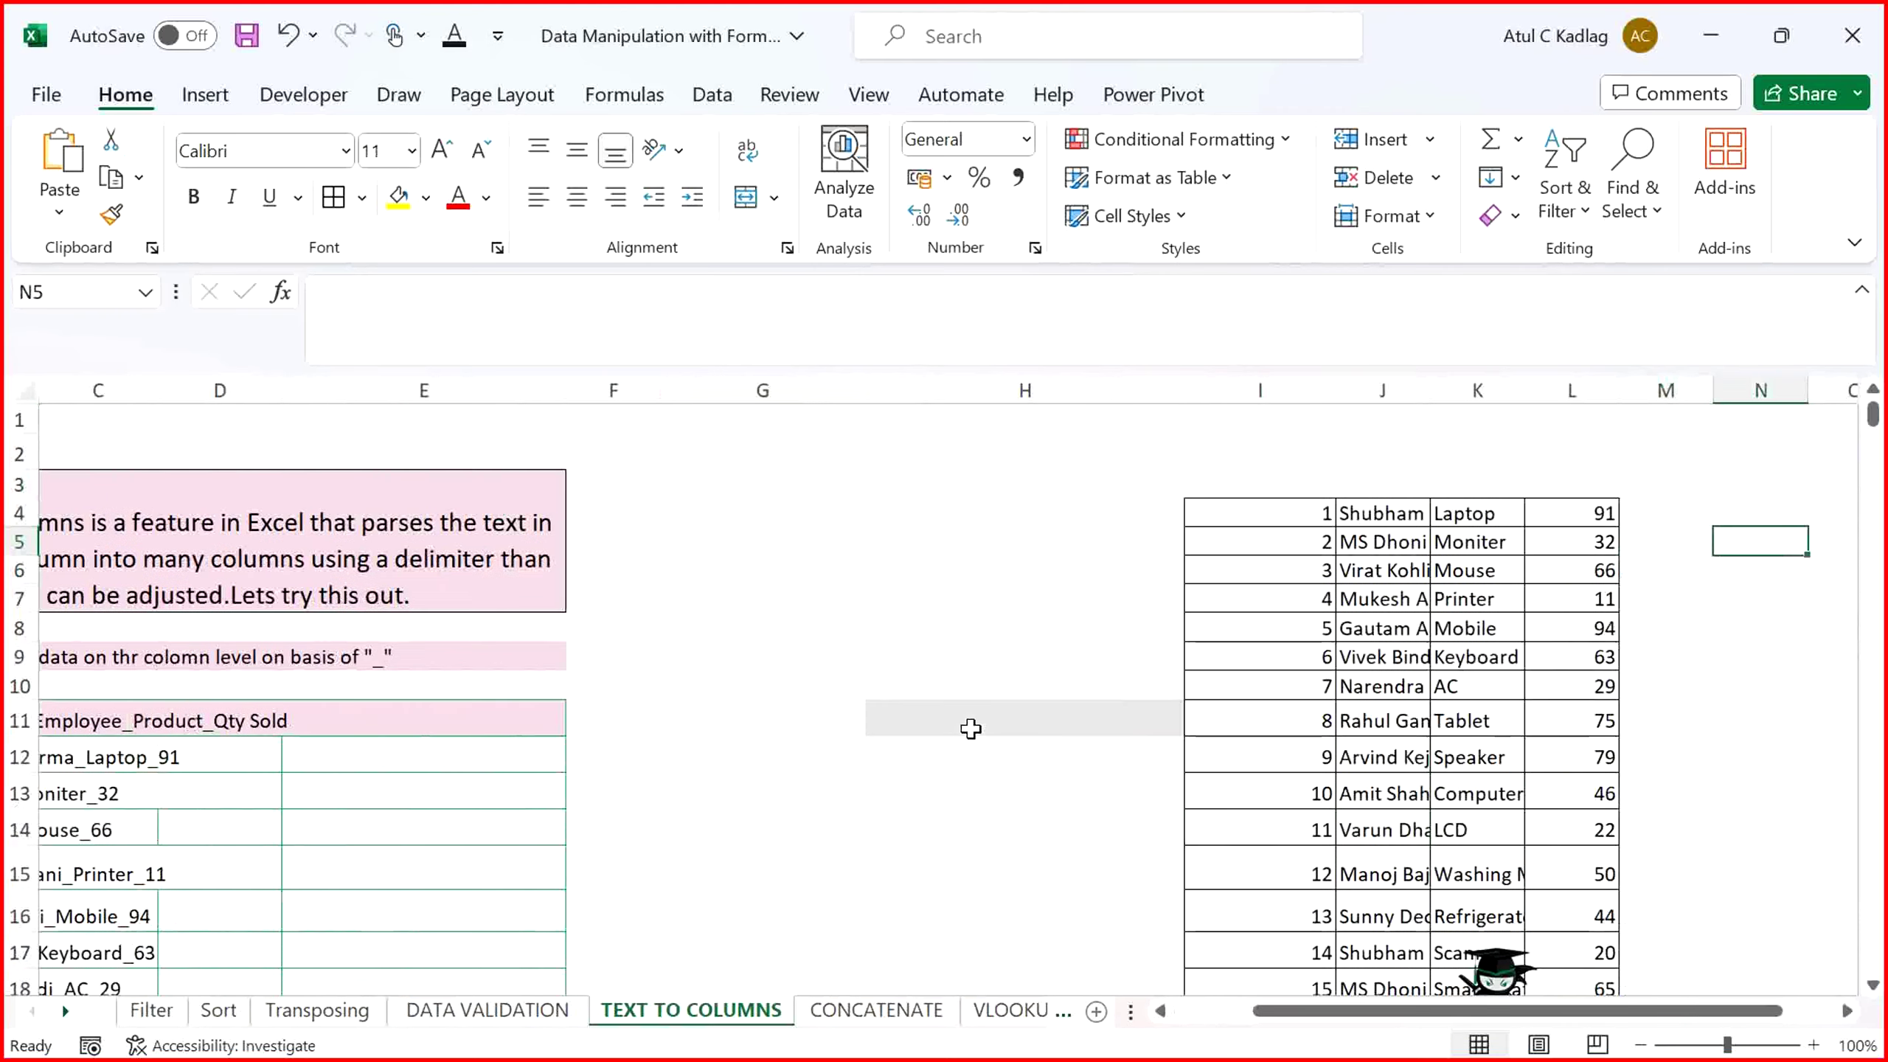
# Autofit column J so the full employee names fit in the split table
pyautogui.press('Left')
pyautogui.press('Left')
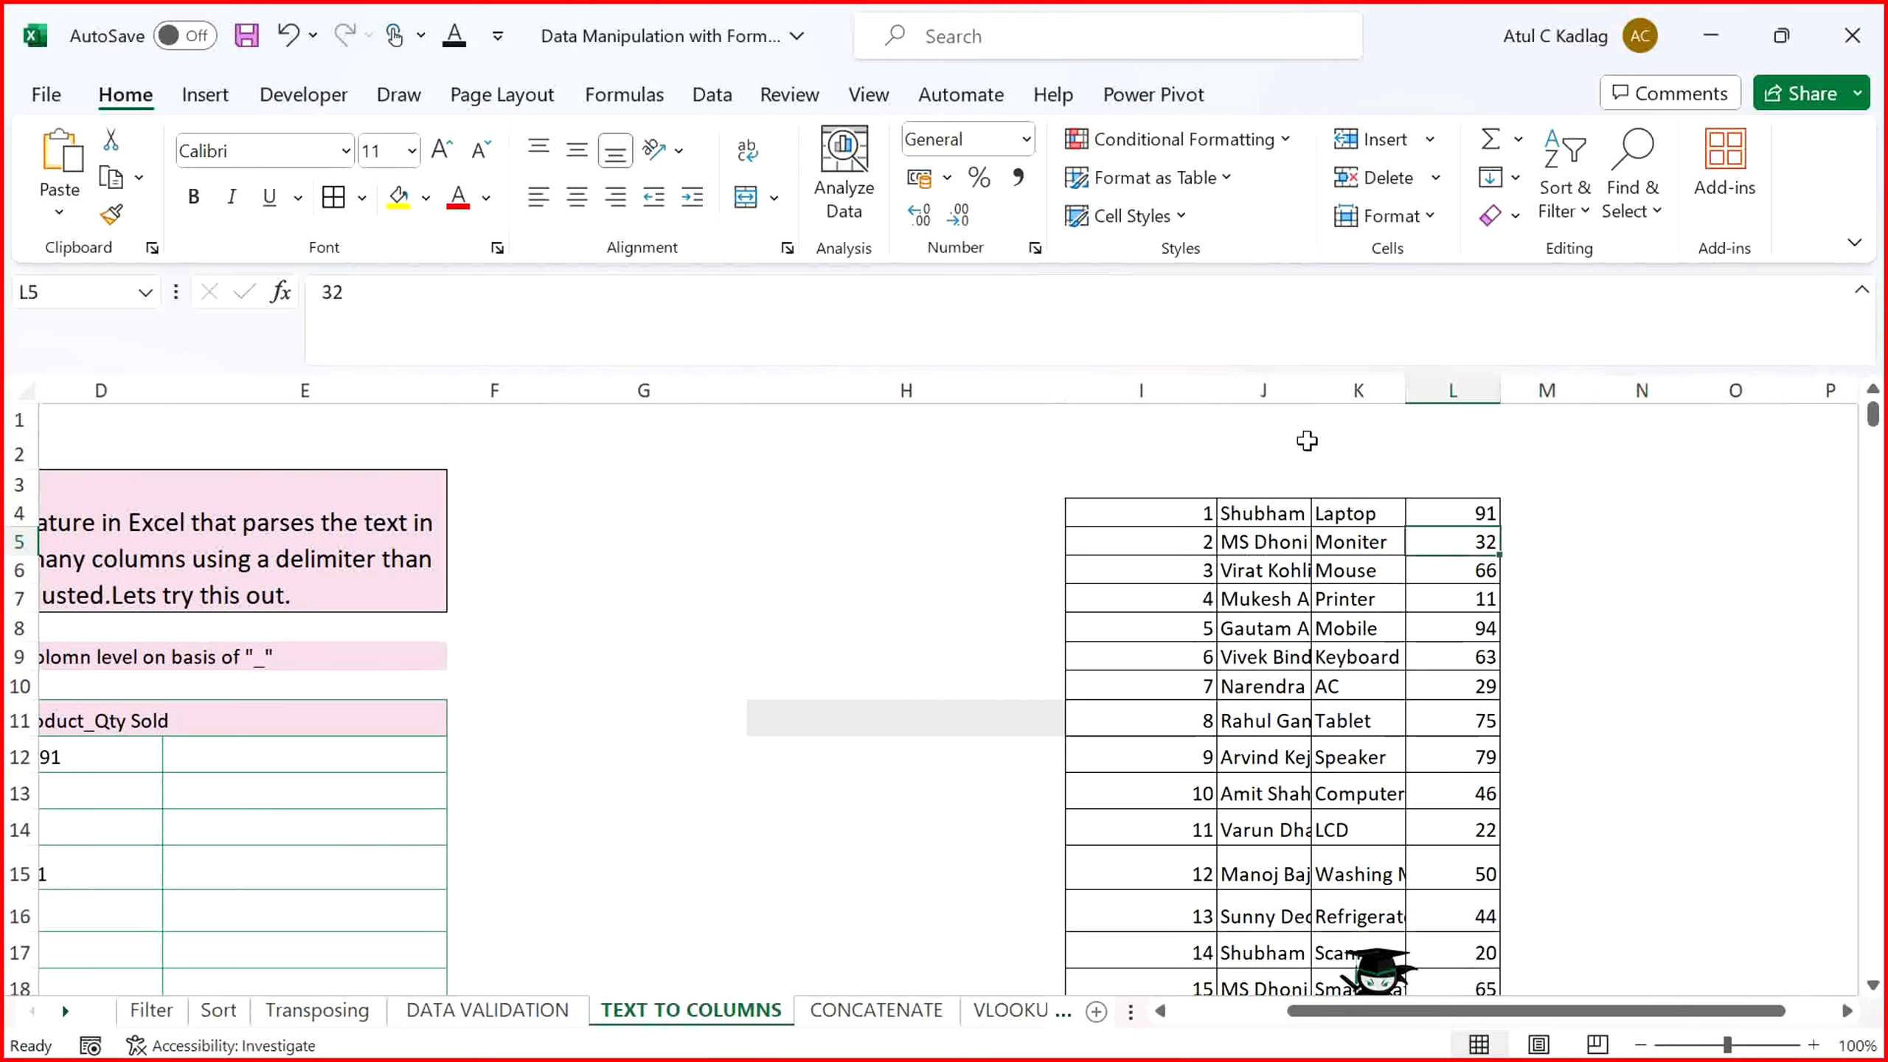
pyautogui.doubleClick(1311, 390)
pyautogui.click(1299, 569)
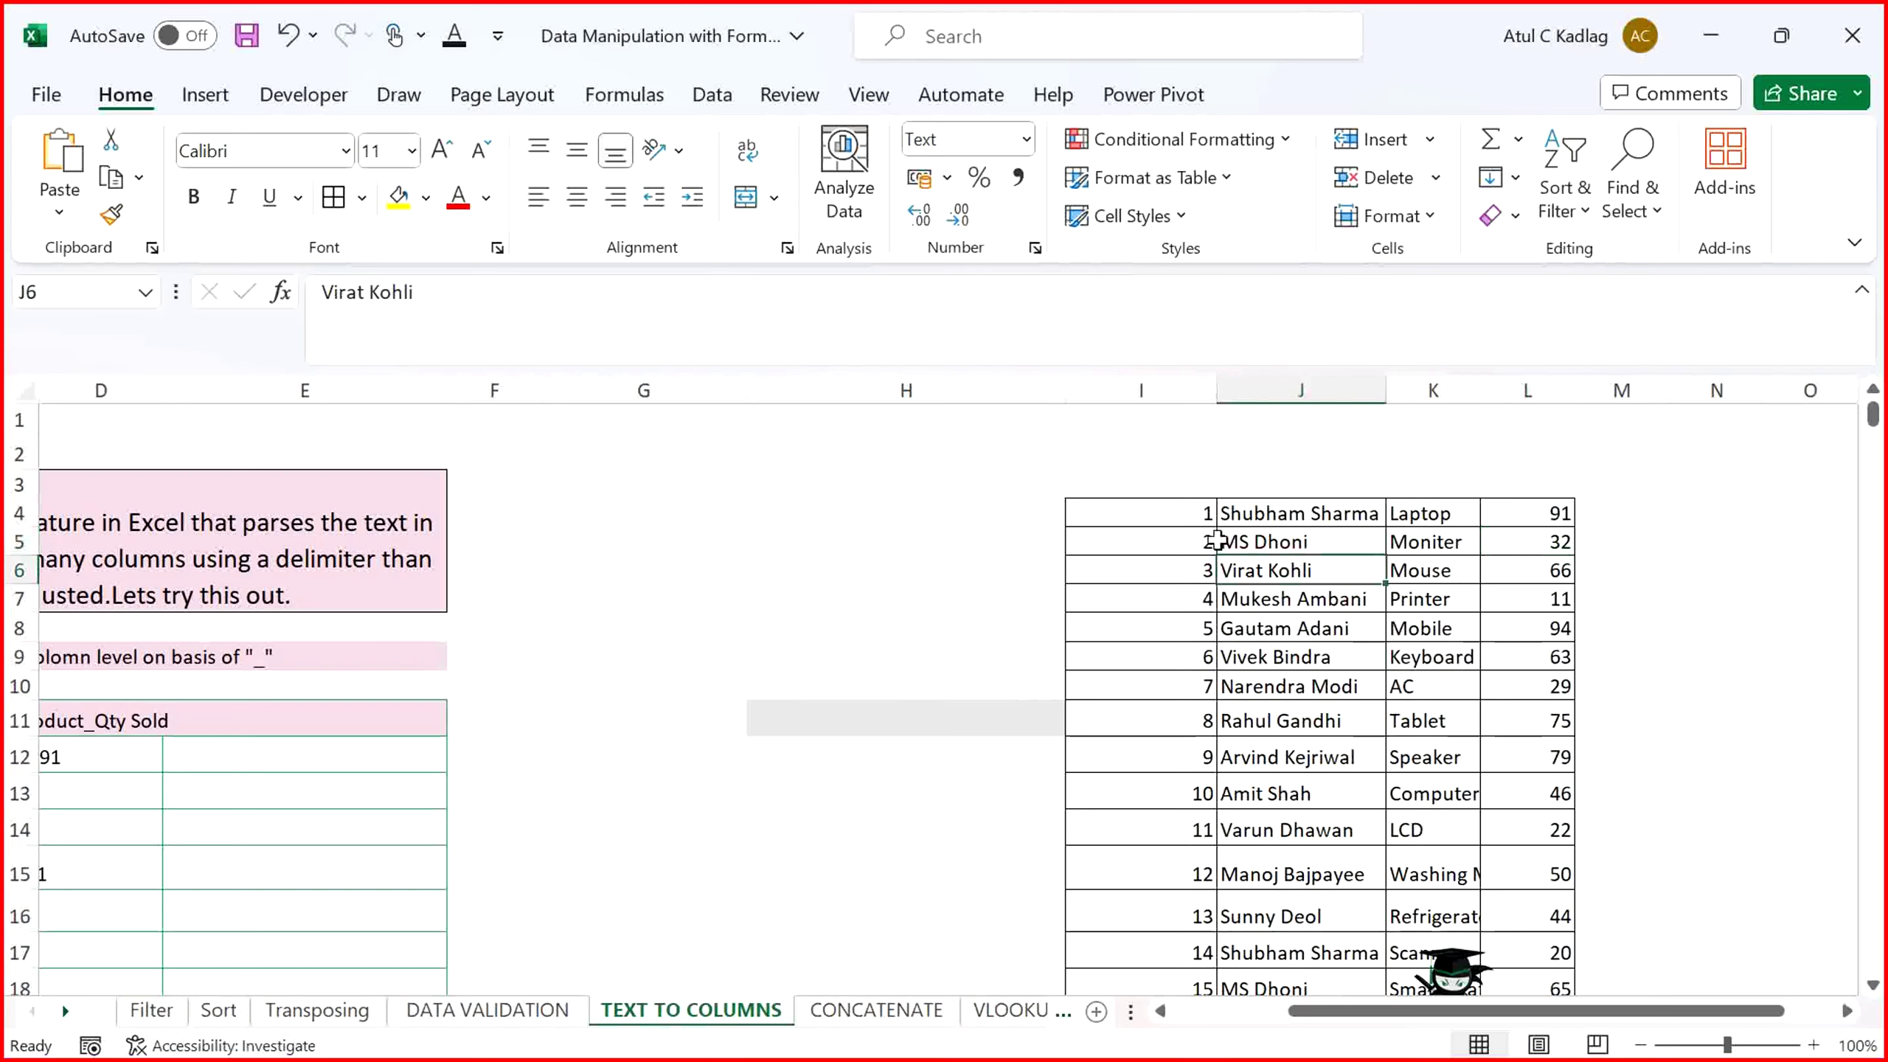
# Review the split data in I4:L23, and examine the original records starting at cell B12
pyautogui.moveTo(1216, 541); pyautogui.dragTo(1338, 661)
pyautogui.click(1231, 729)
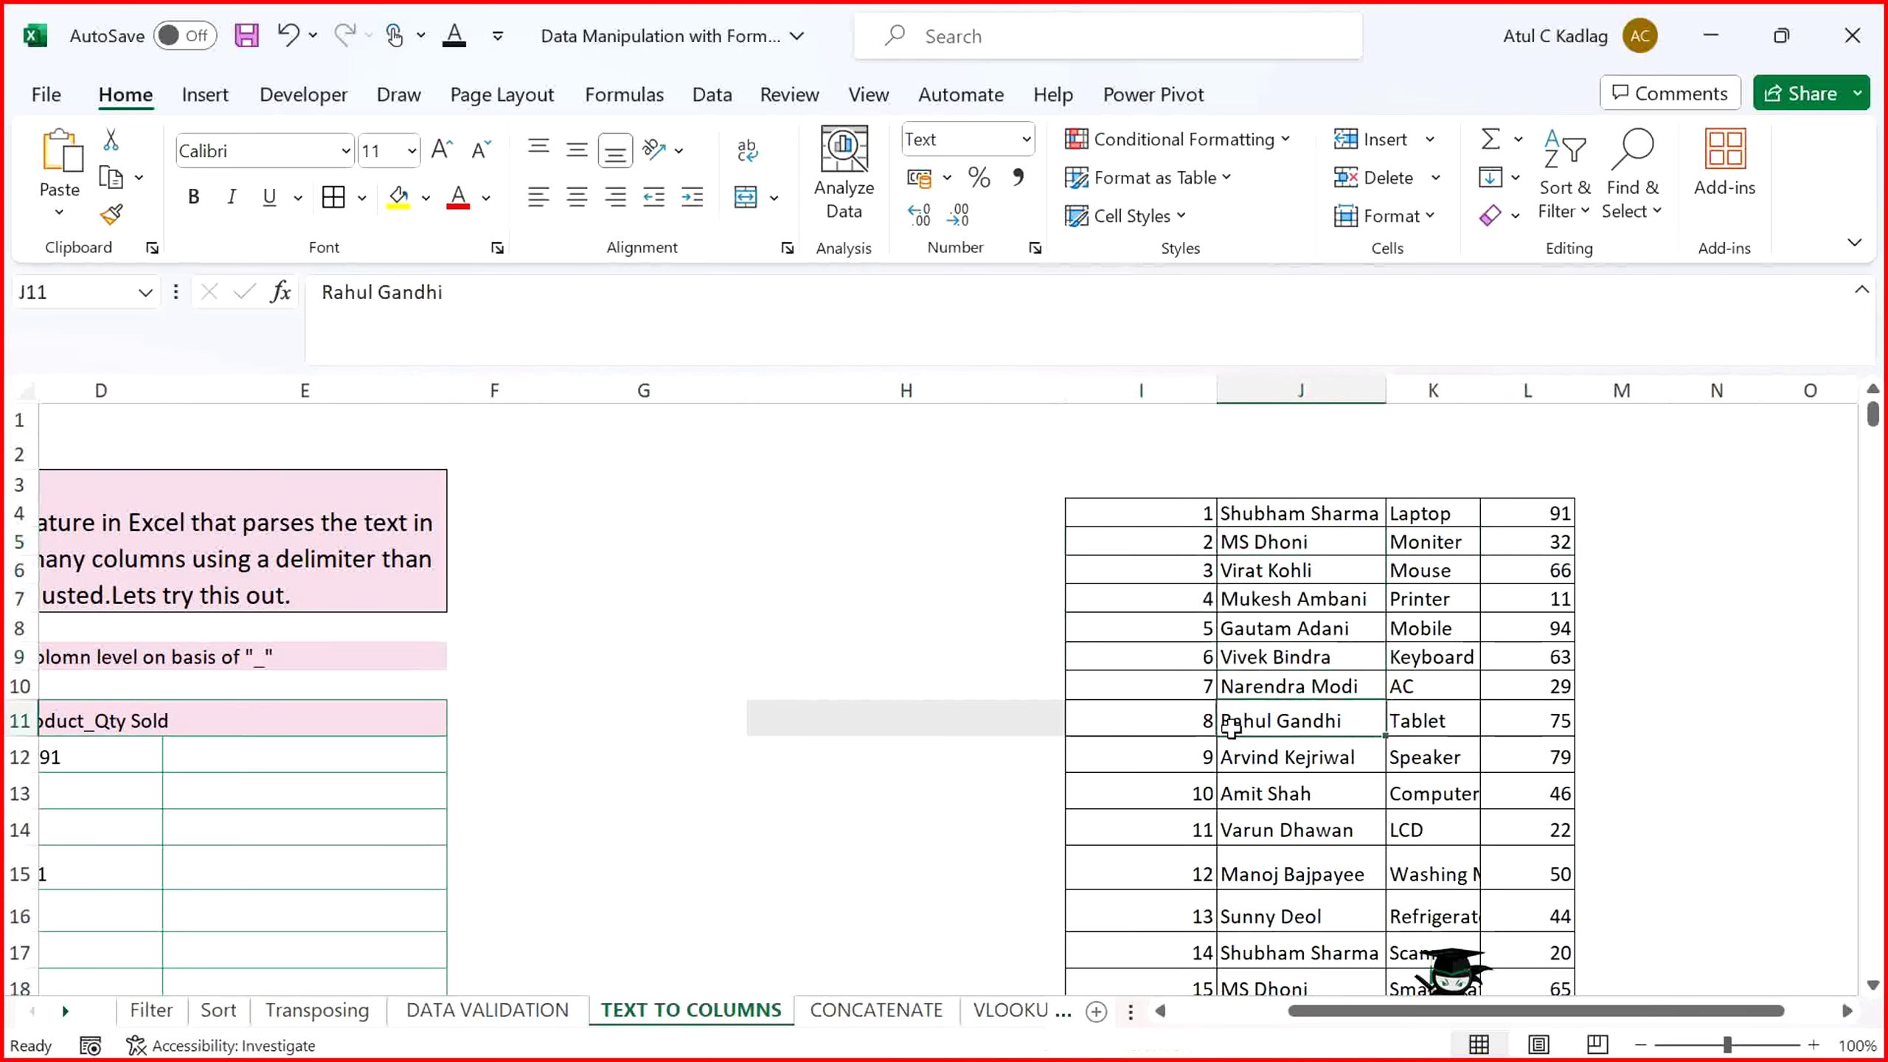
pyautogui.moveTo(1189, 524); pyautogui.dragTo(1501, 952)
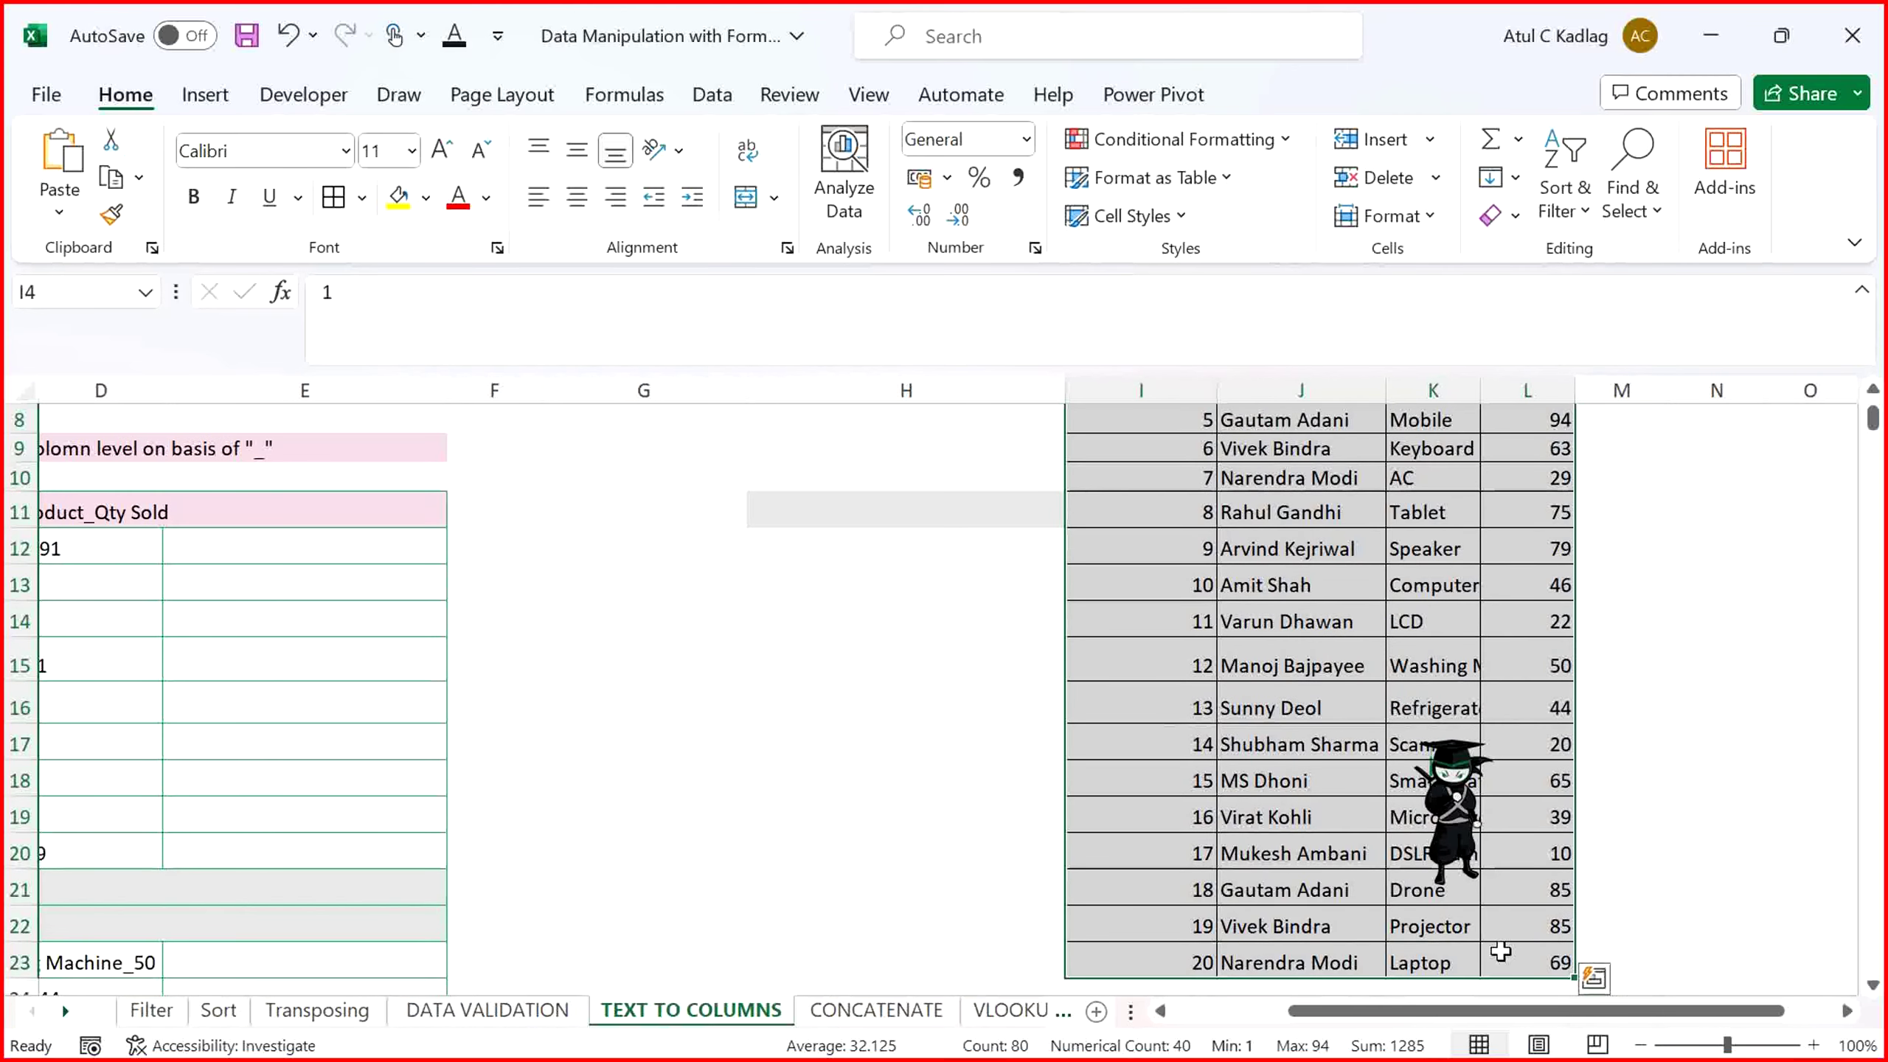
pyautogui.click(1005, 773)
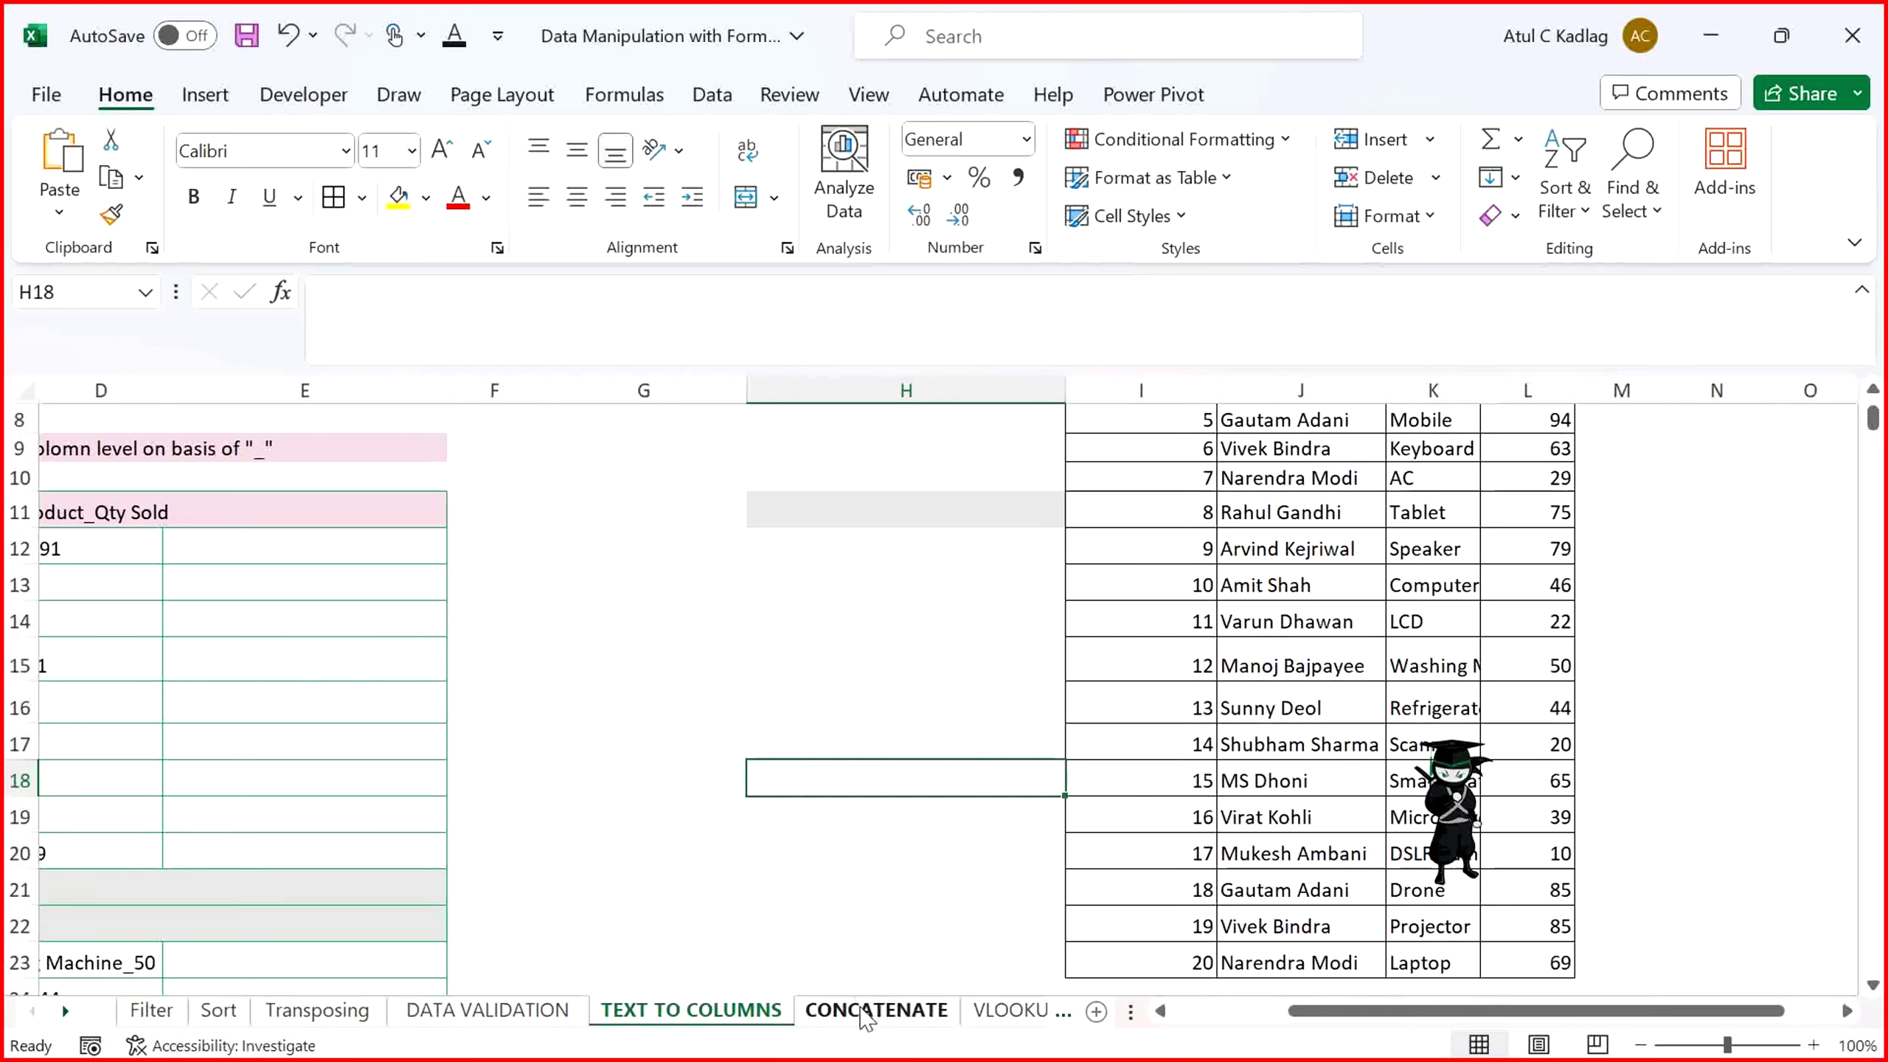
pyautogui.click(712, 748)
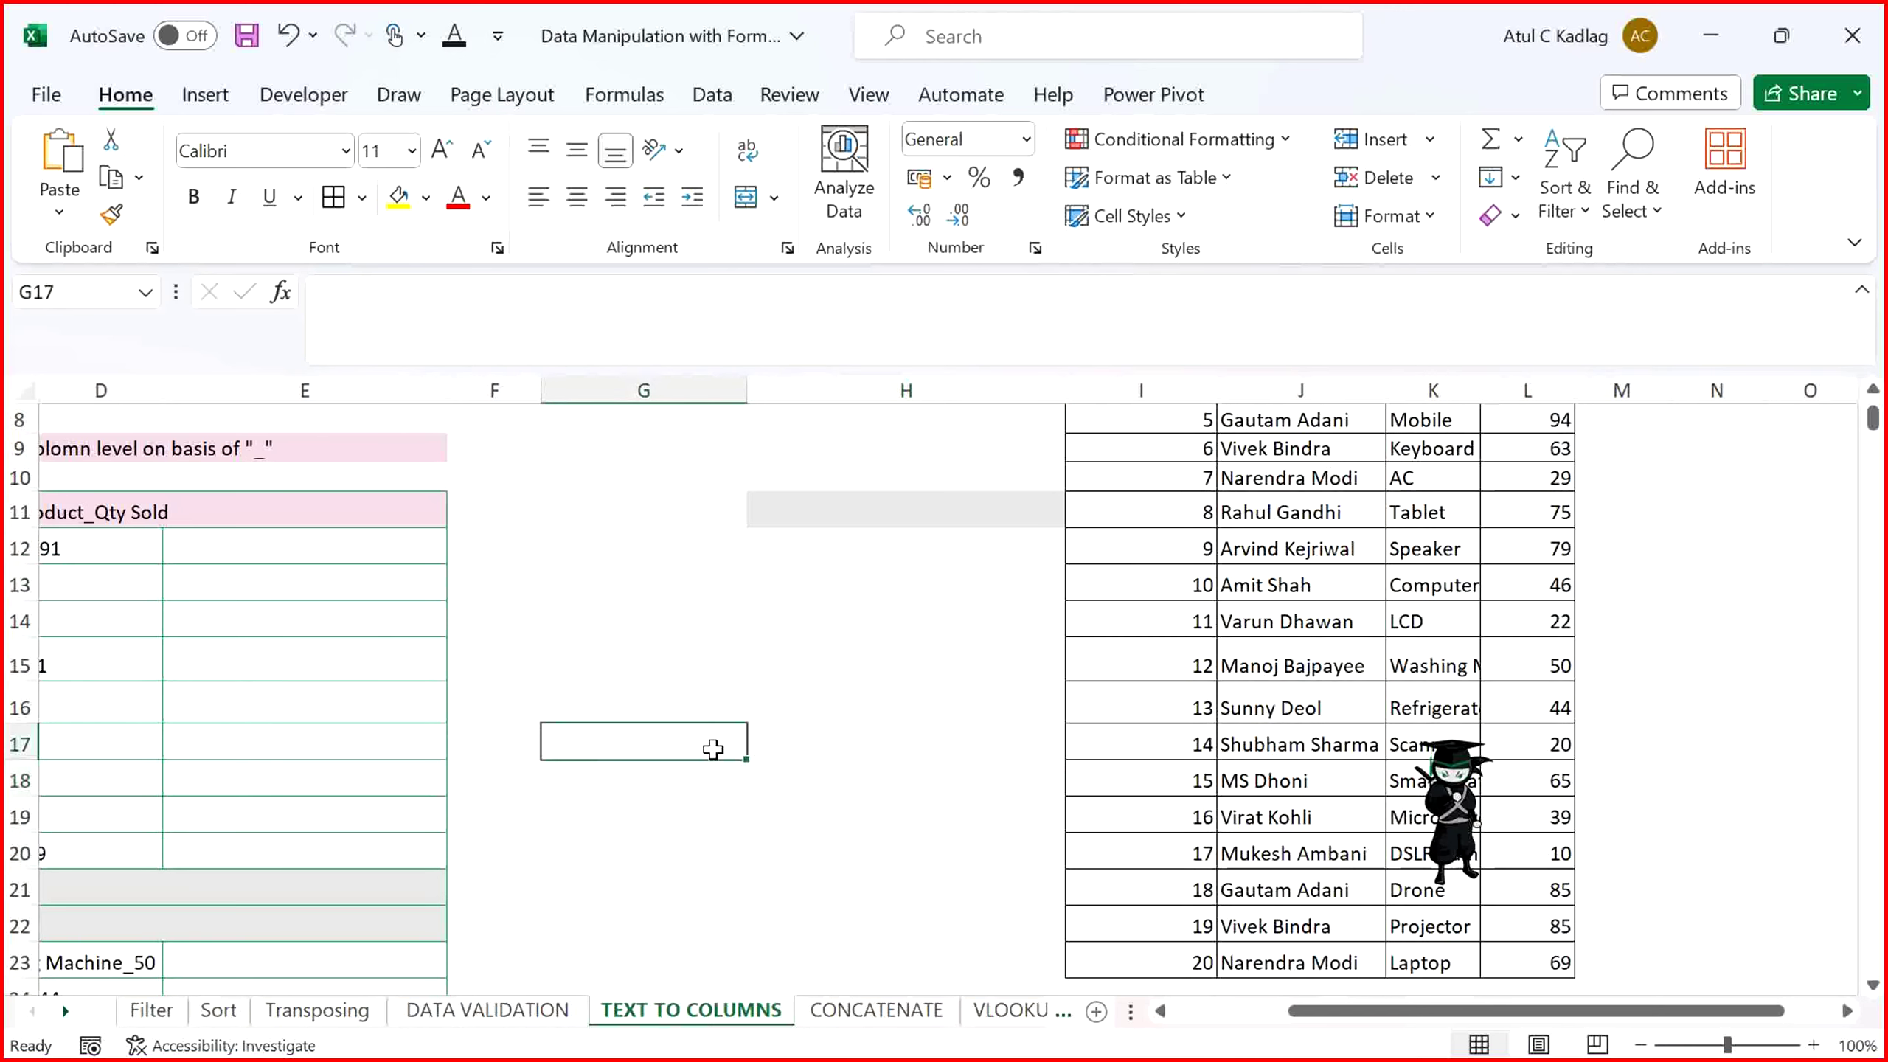
pyautogui.press('Left')
pyautogui.press('Left')
pyautogui.press('Left')
pyautogui.press('Left')
pyautogui.press('Left')
pyautogui.press('Left')
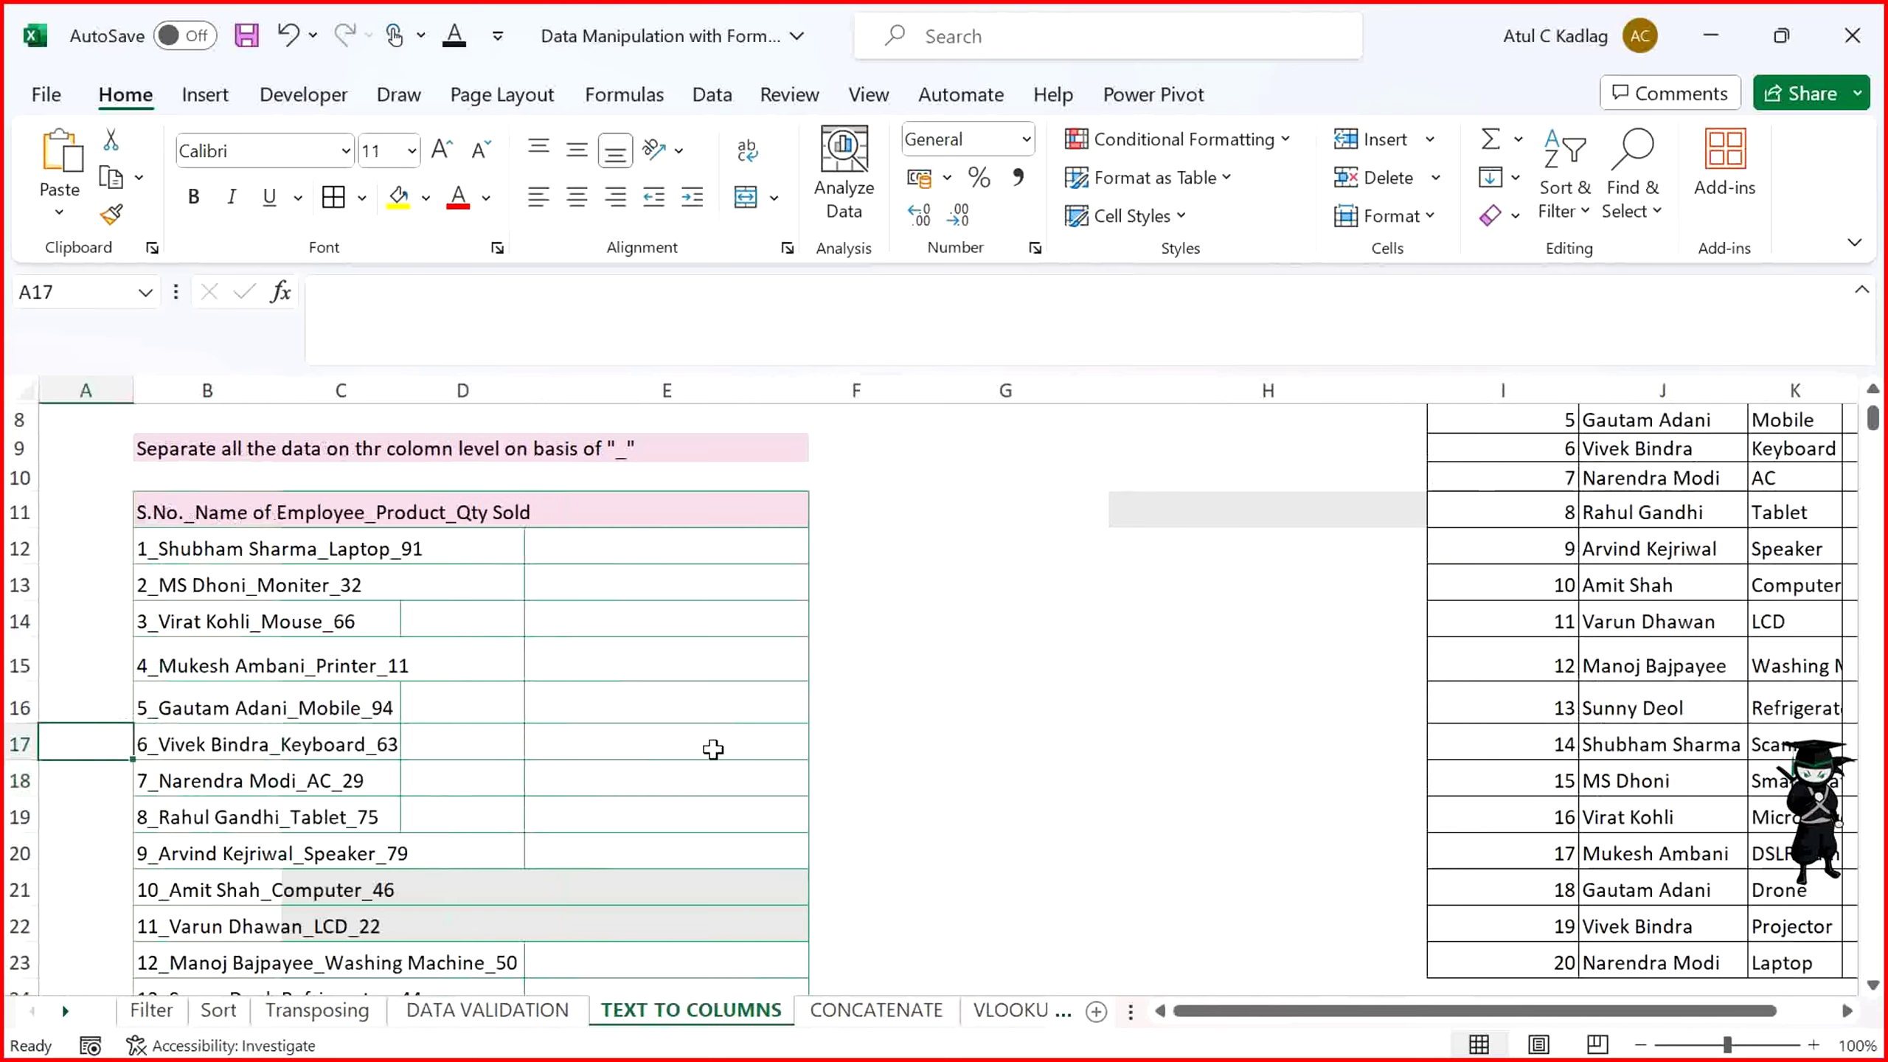
pyautogui.press('Up')
pyautogui.press('Up')
pyautogui.press('Up')
pyautogui.press('Up')
pyautogui.press('Up')
pyautogui.press('Up')
pyautogui.press('Up')
pyautogui.press('Down')
pyautogui.press('Down')
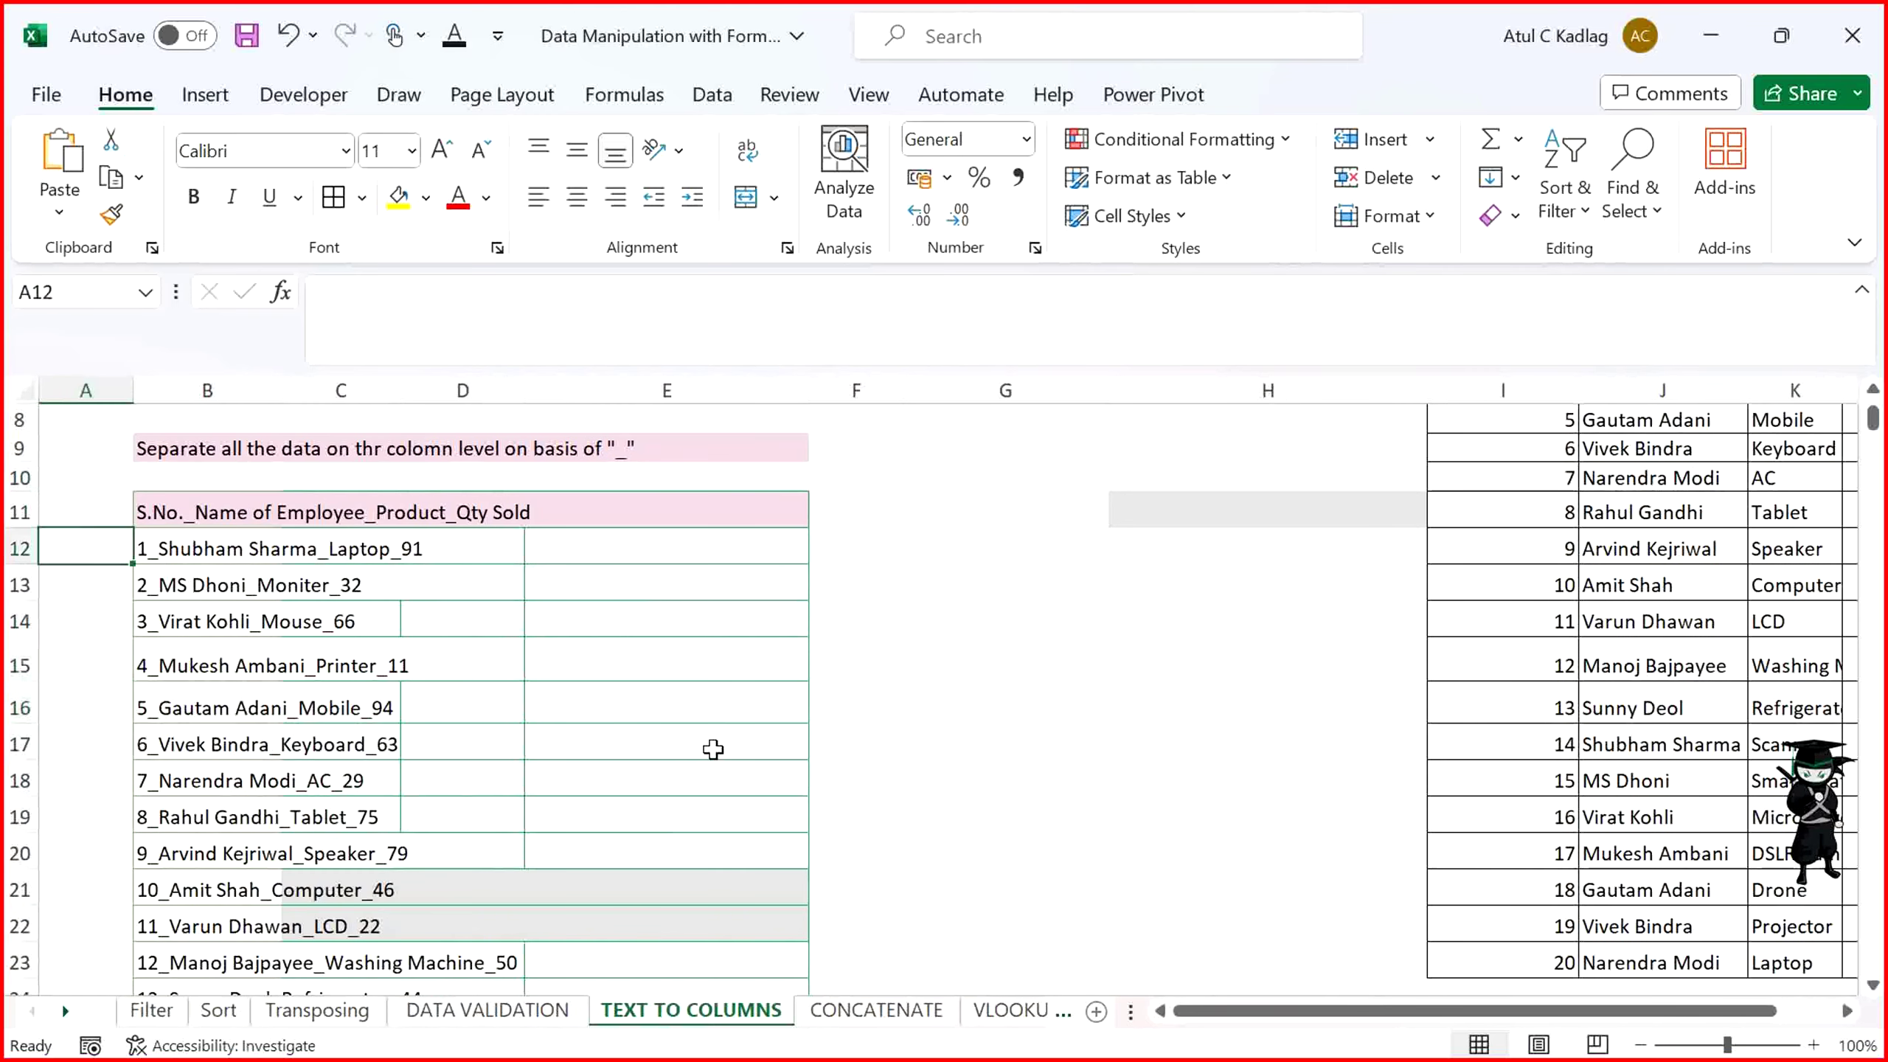
pyautogui.press('Right')
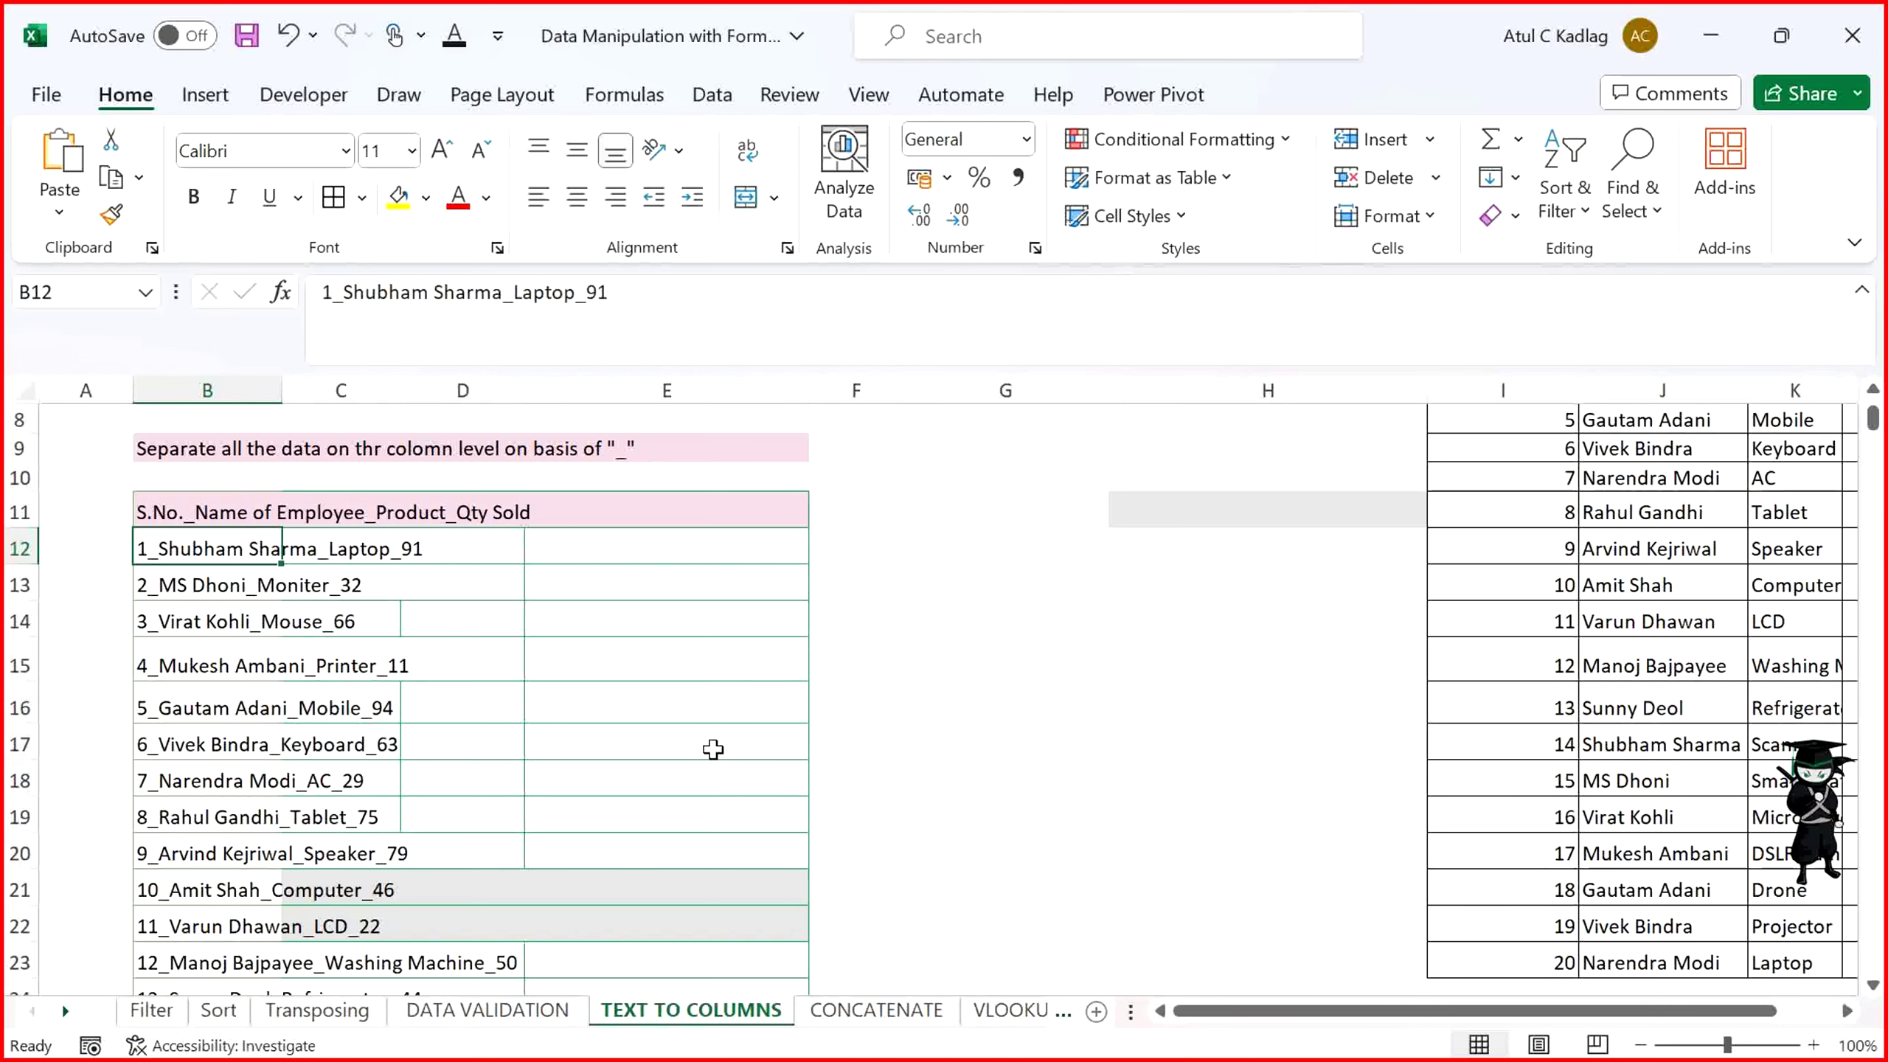
# Switch to the CONCATENATE sheet for the exercise on joining genre and year
pyautogui.click(855, 1009)
pyautogui.click(640, 771)
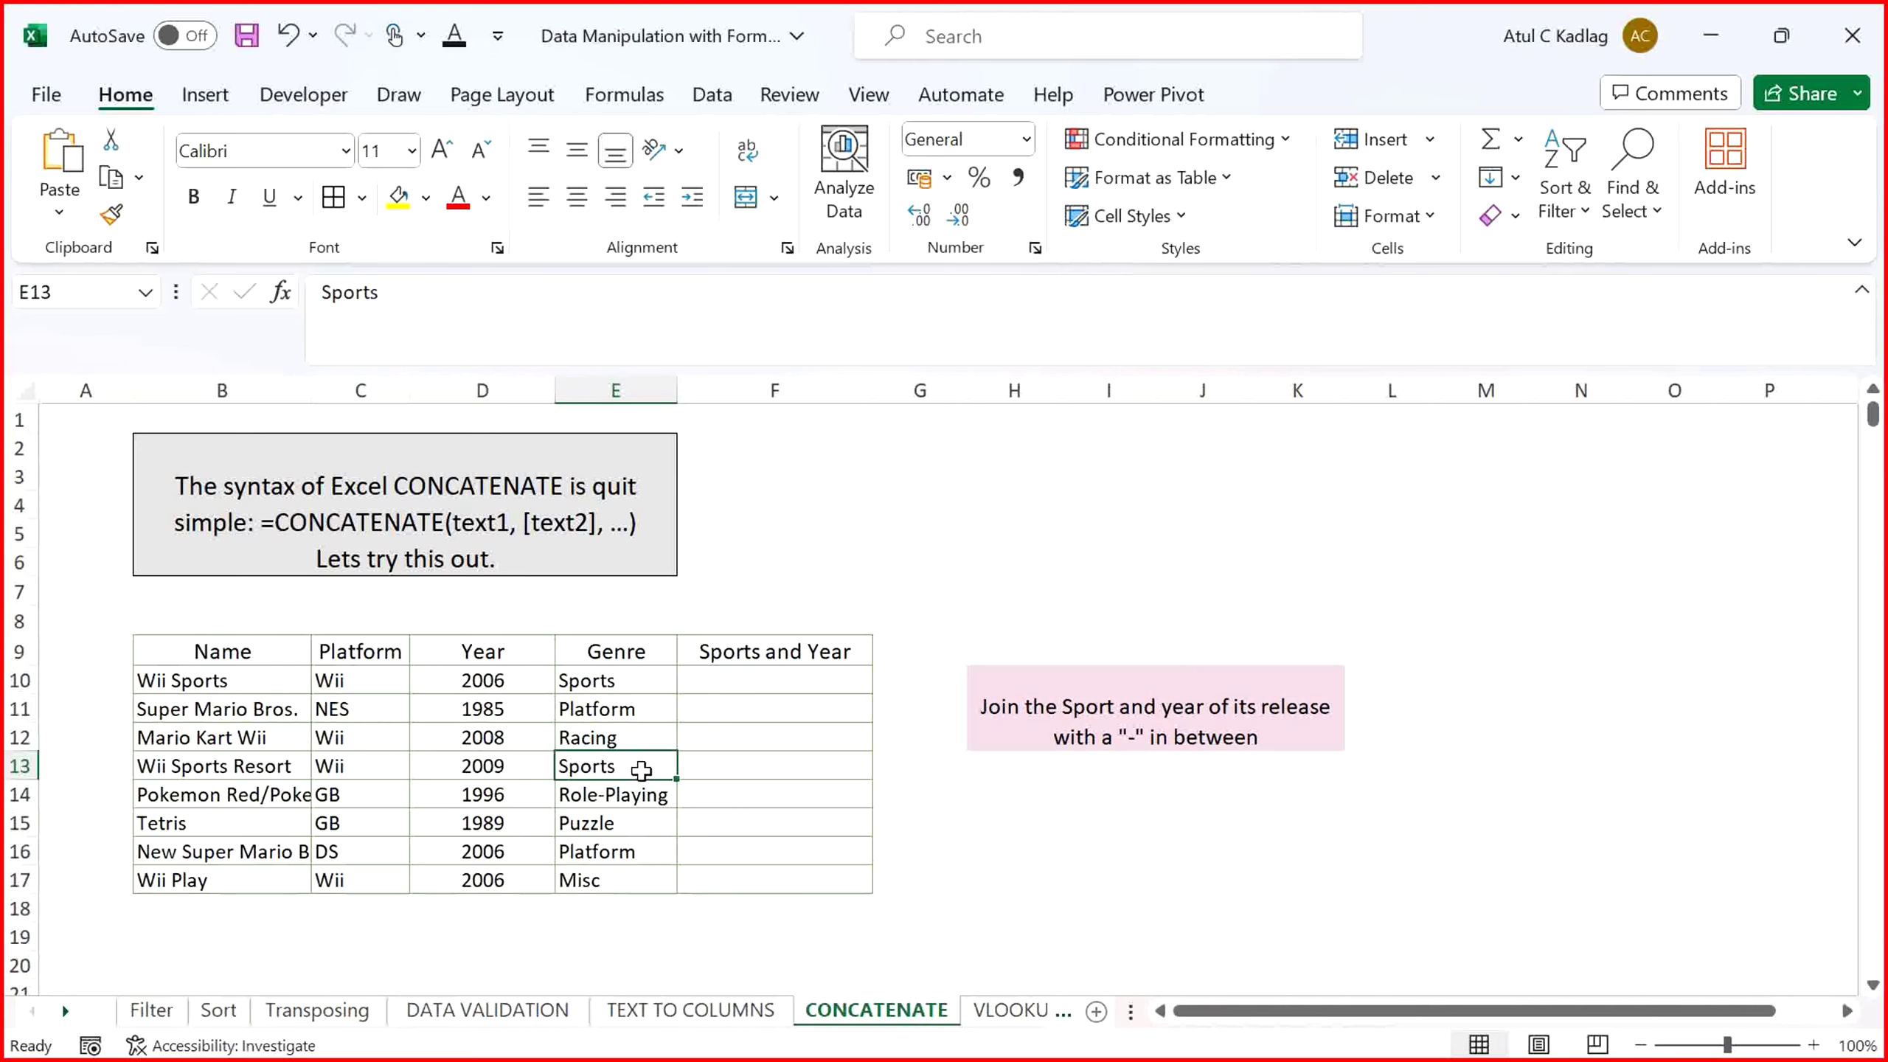
# Enter a CONCAT formula in F10 that joins the genre in E10 with a "-" separator
pyautogui.click(809, 678)
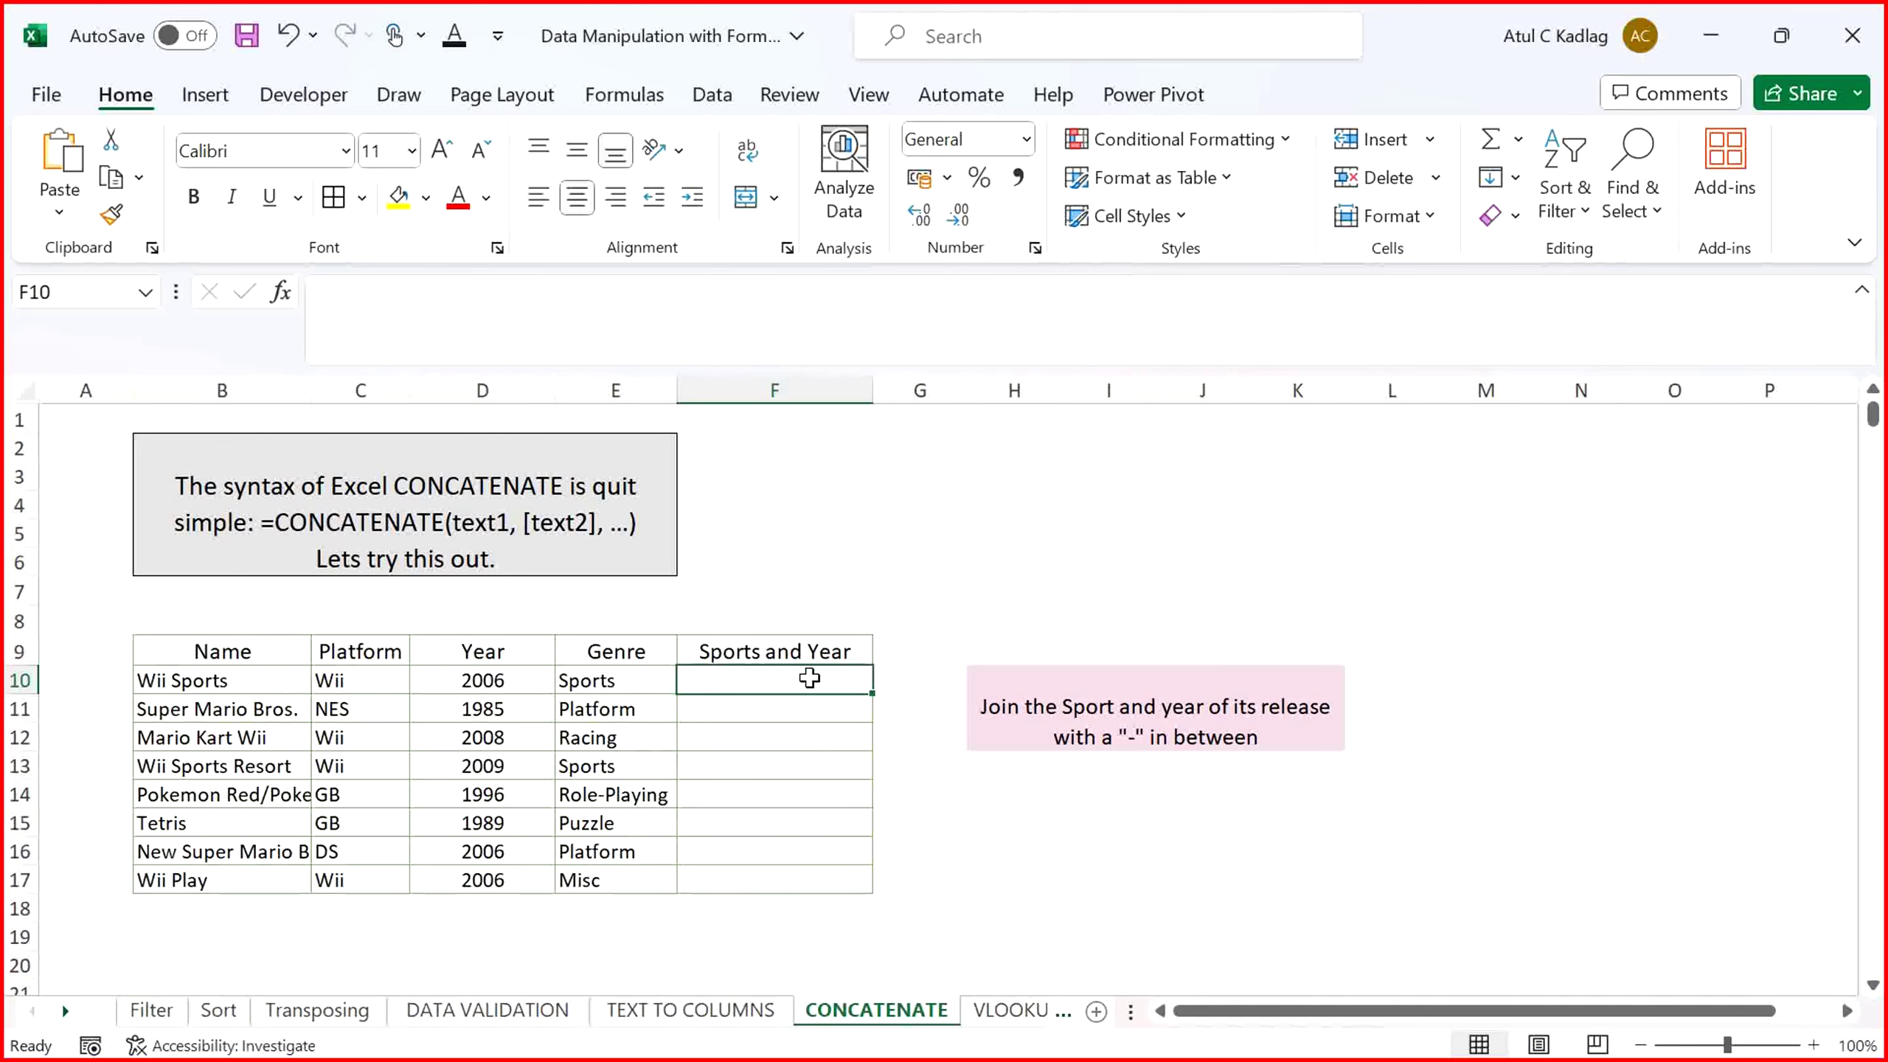
pyautogui.write('=CONC')
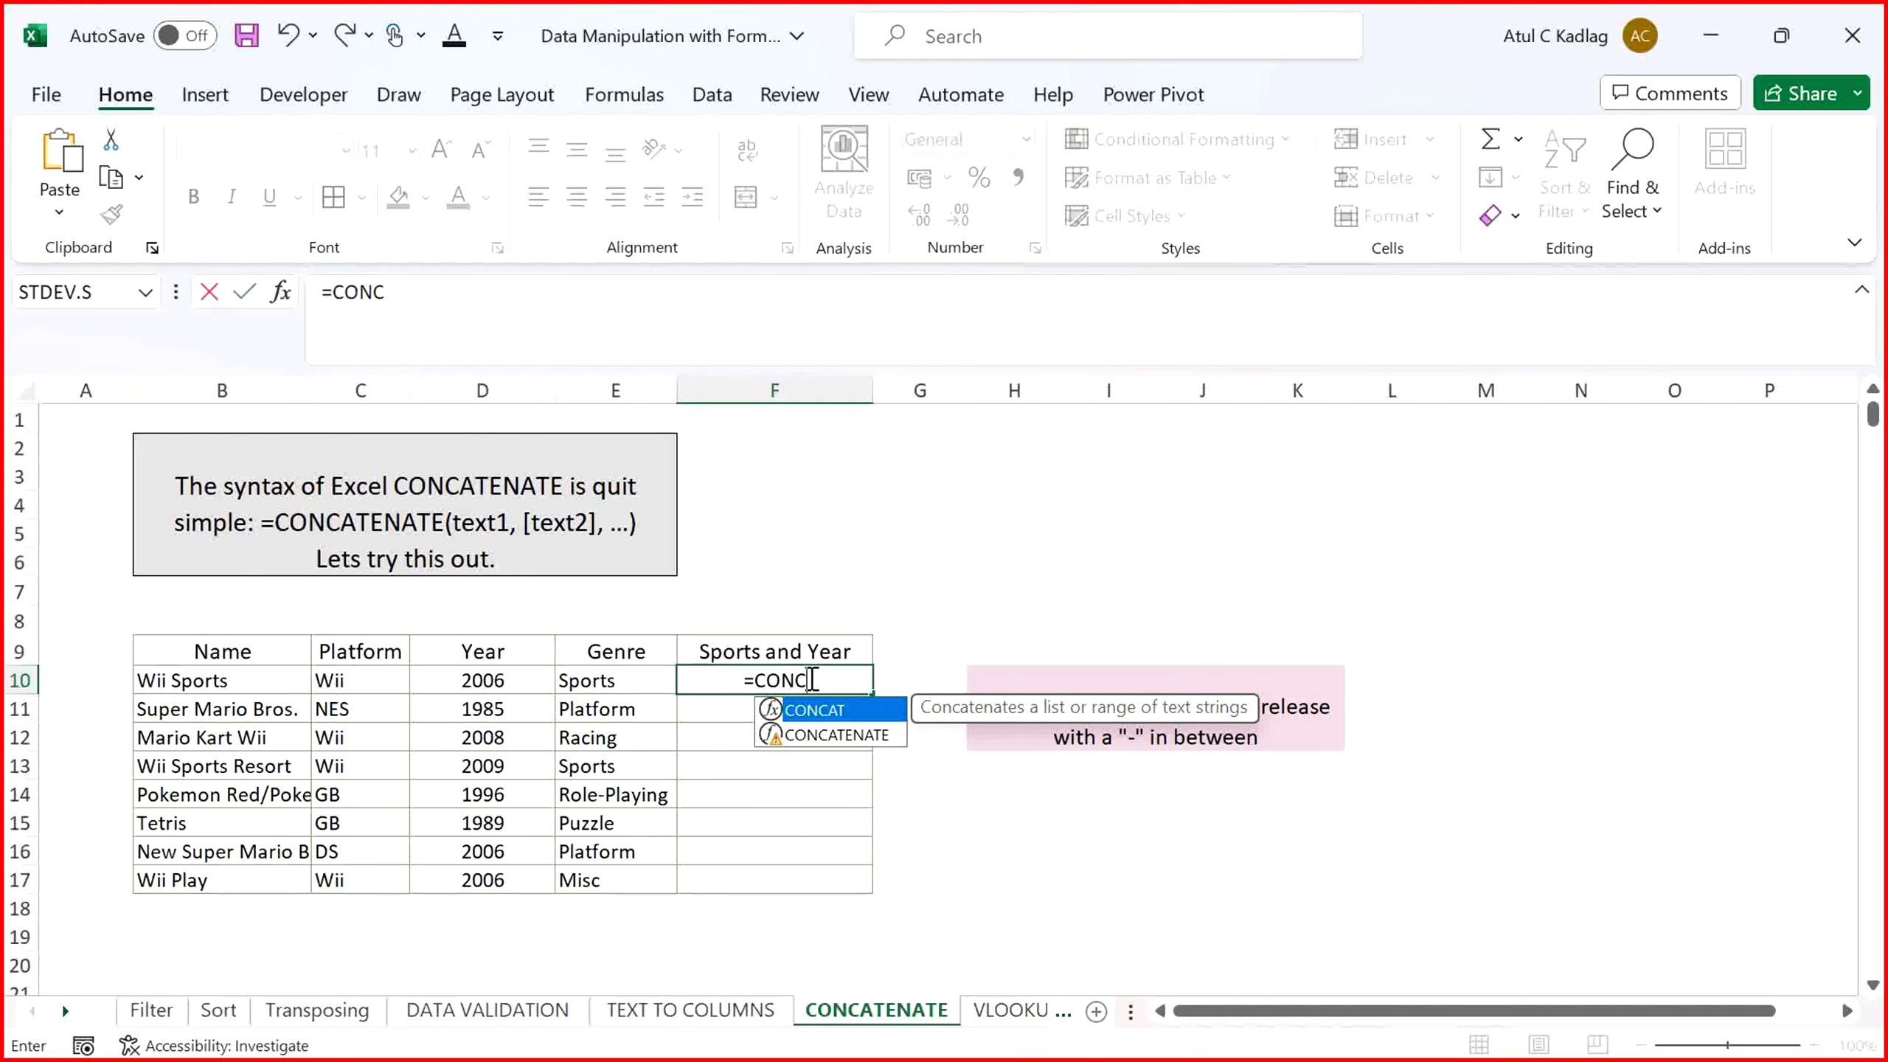
pyautogui.press('Down')
pyautogui.press('Up')
pyautogui.press('Tab')
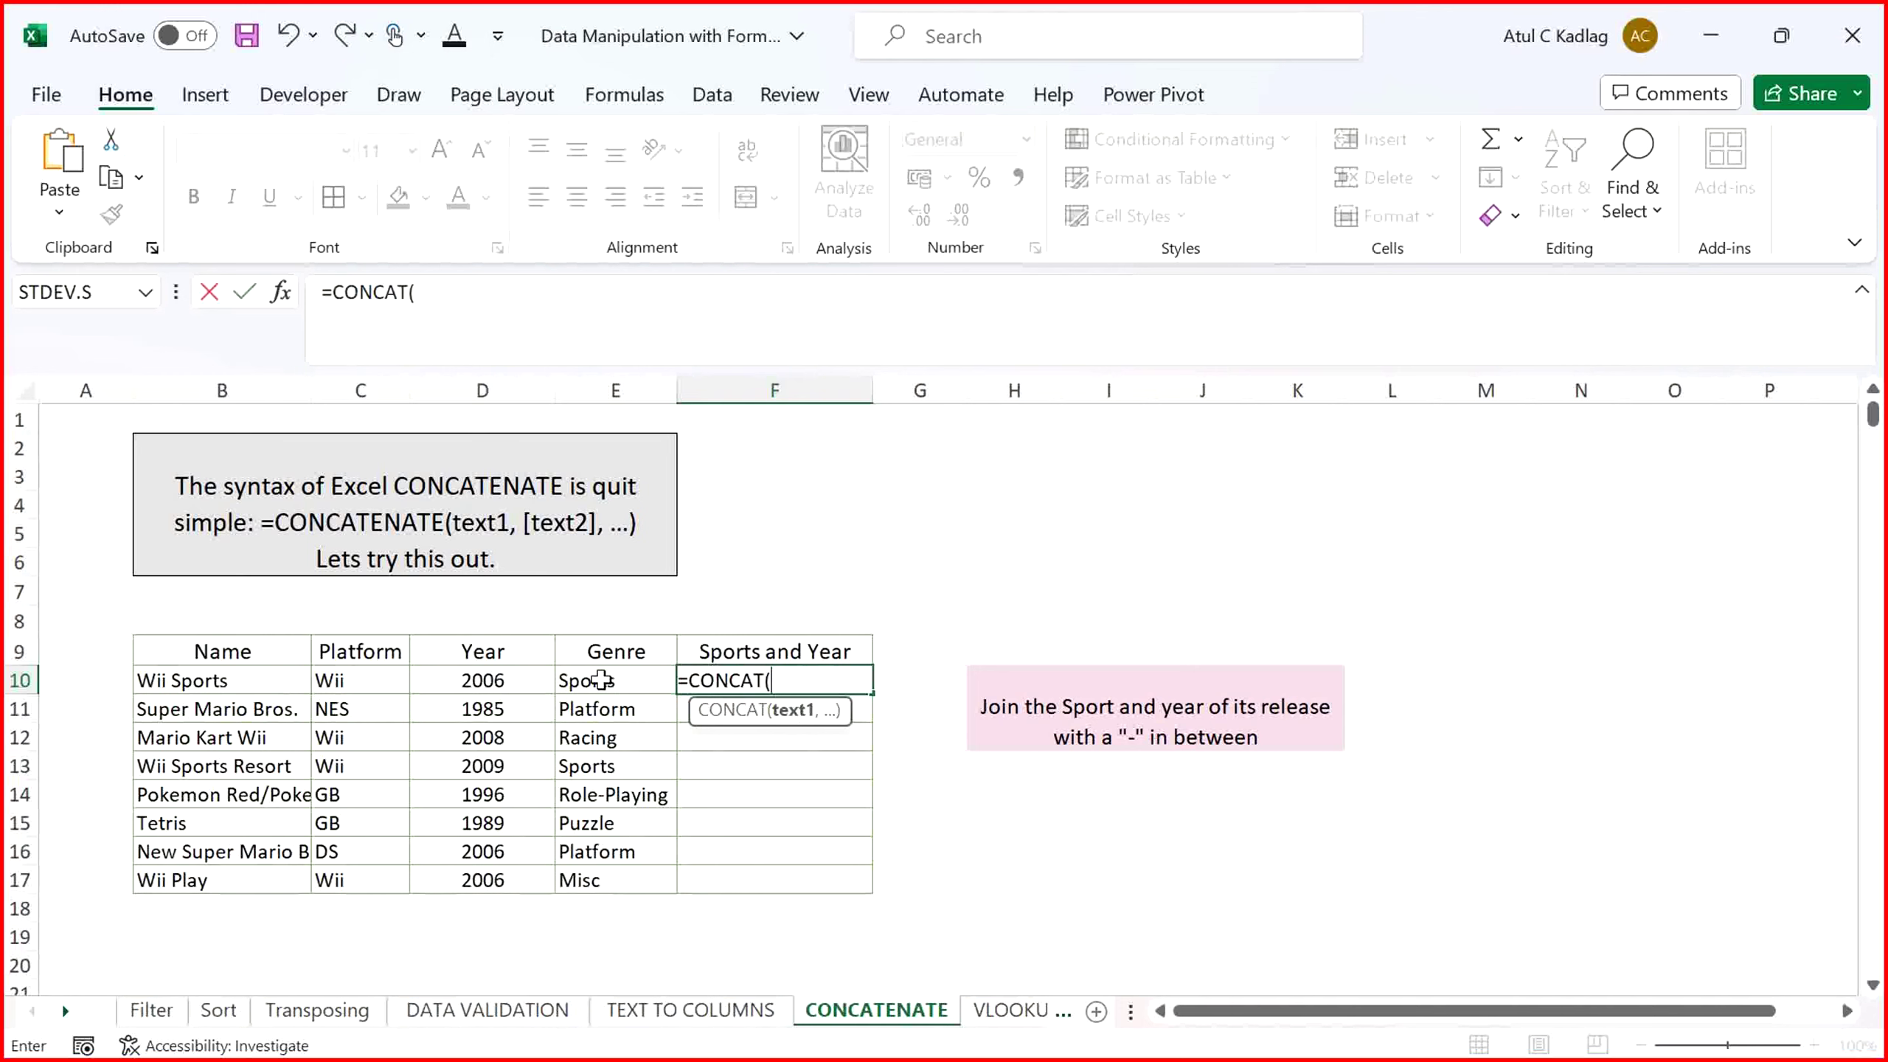
pyautogui.click(601, 679)
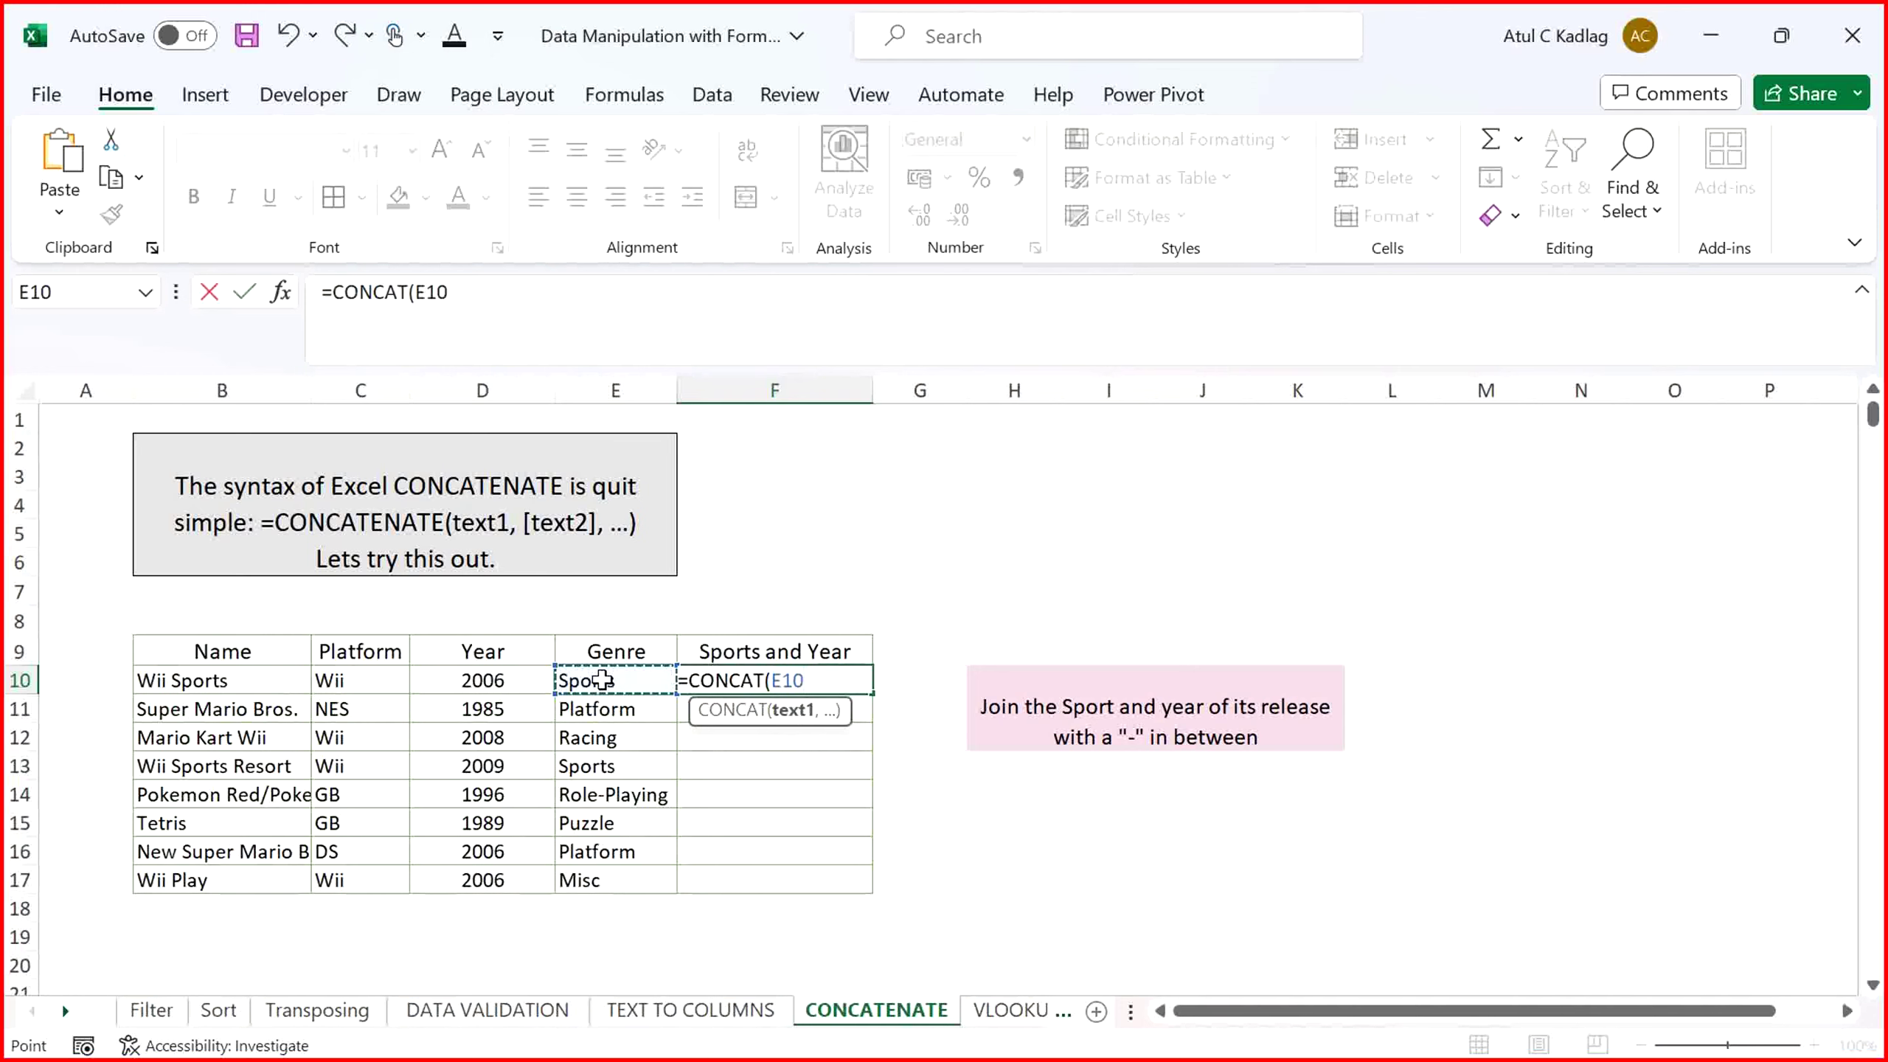
pyautogui.write(',"-')
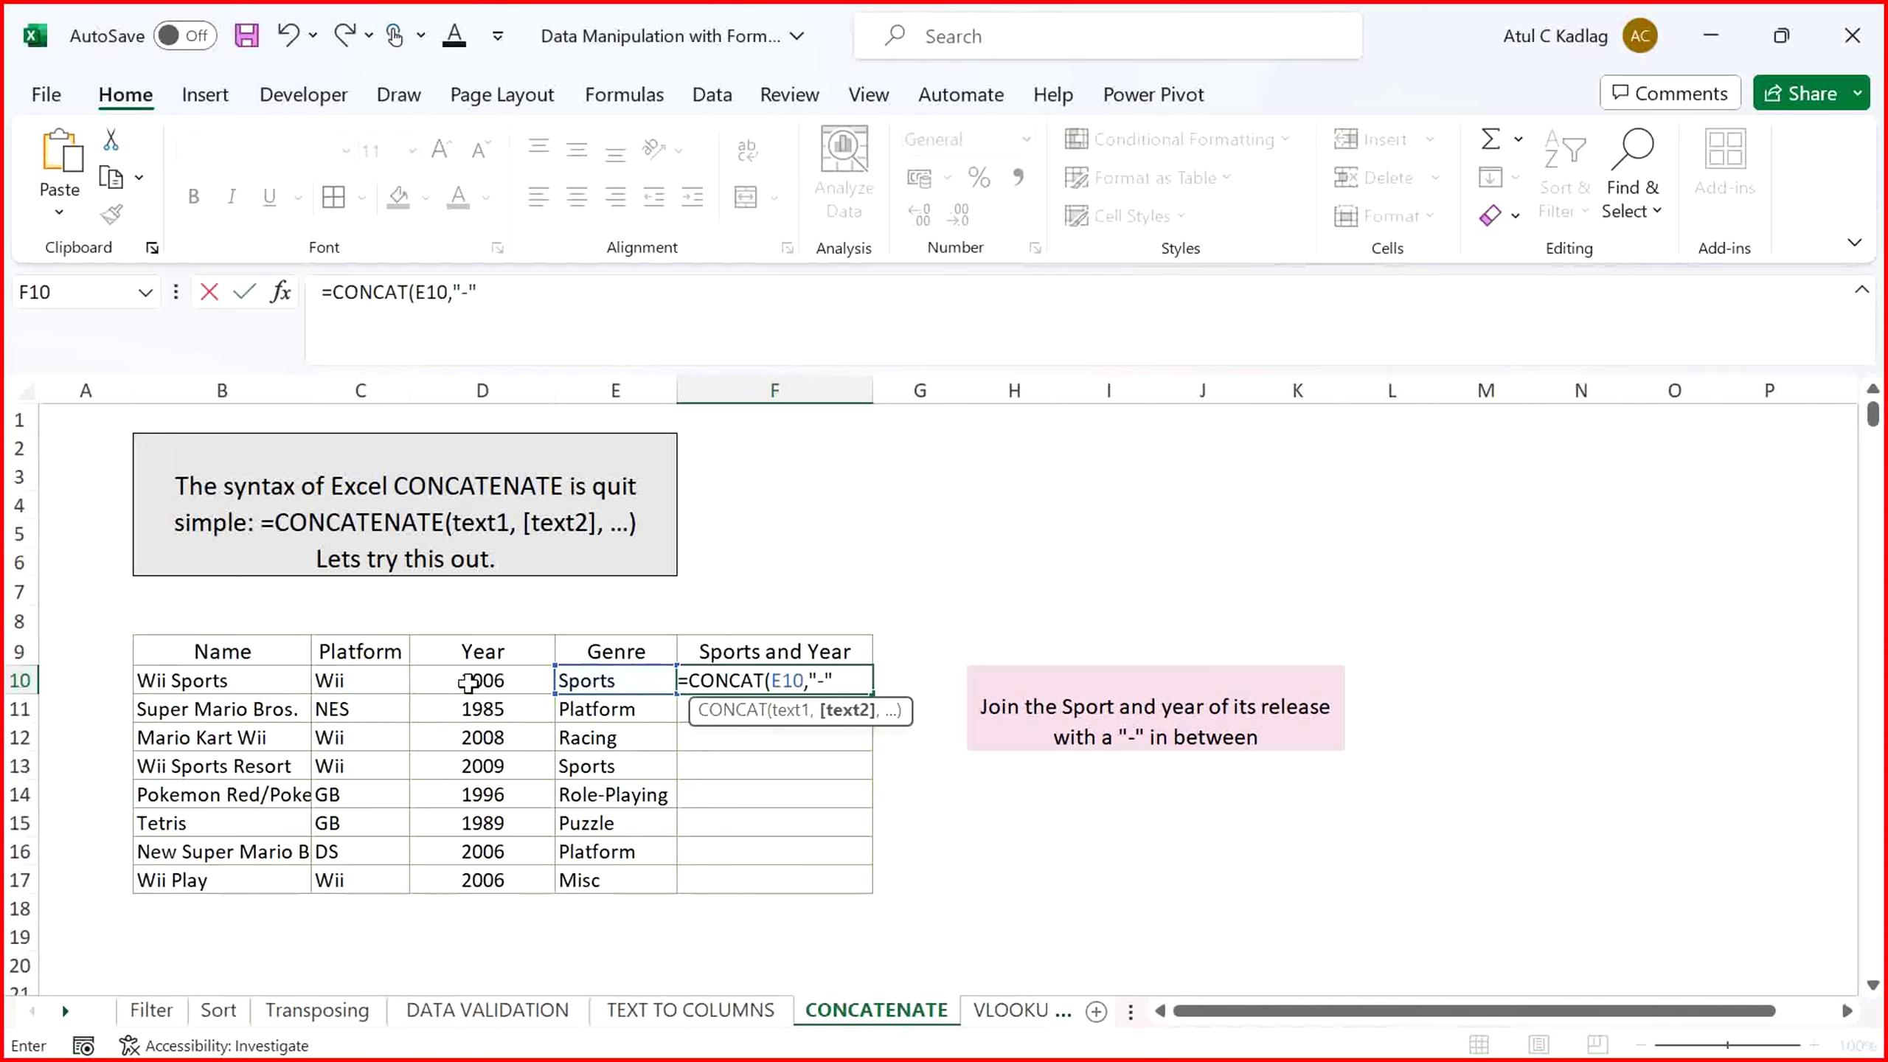
pyautogui.click(467, 682)
pyautogui.click(743, 683)
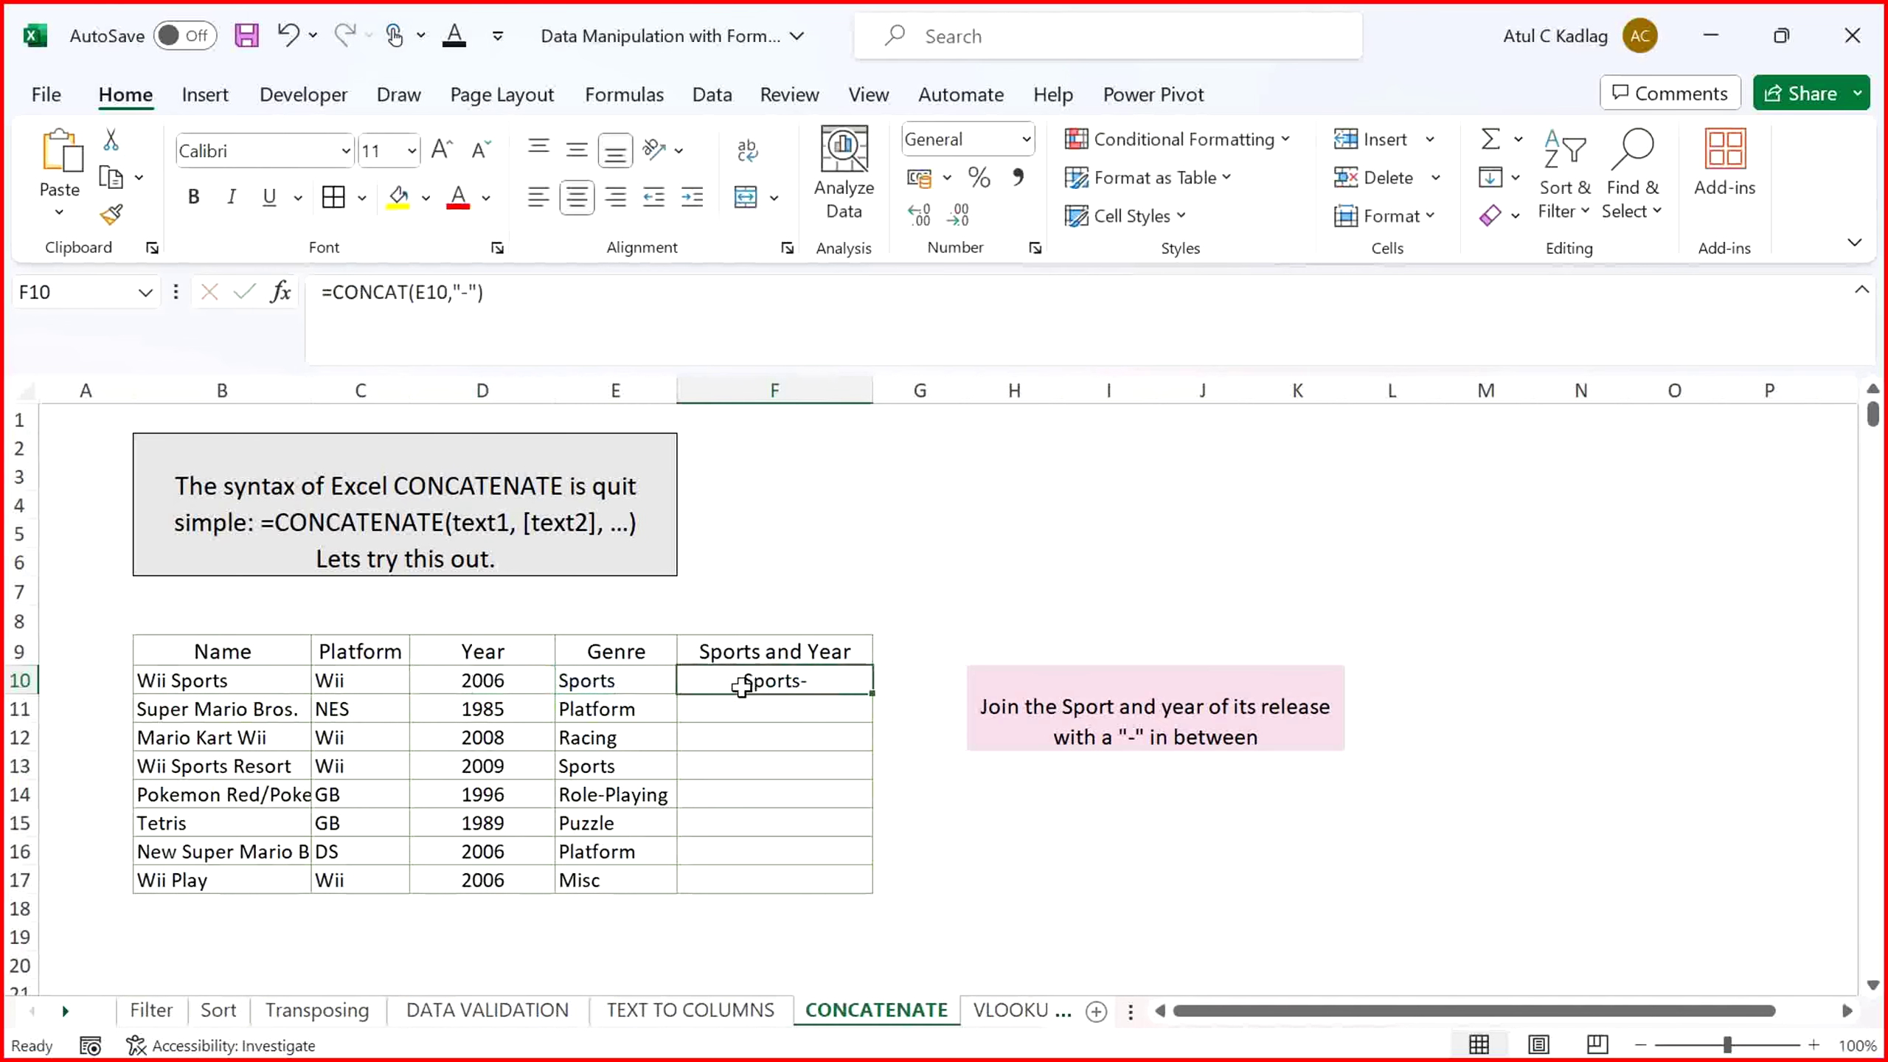
# Add the year cell D10 to the F10 formula, making it =CONCAT(E10,"-",D10)
pyautogui.doubleClick(744, 688)
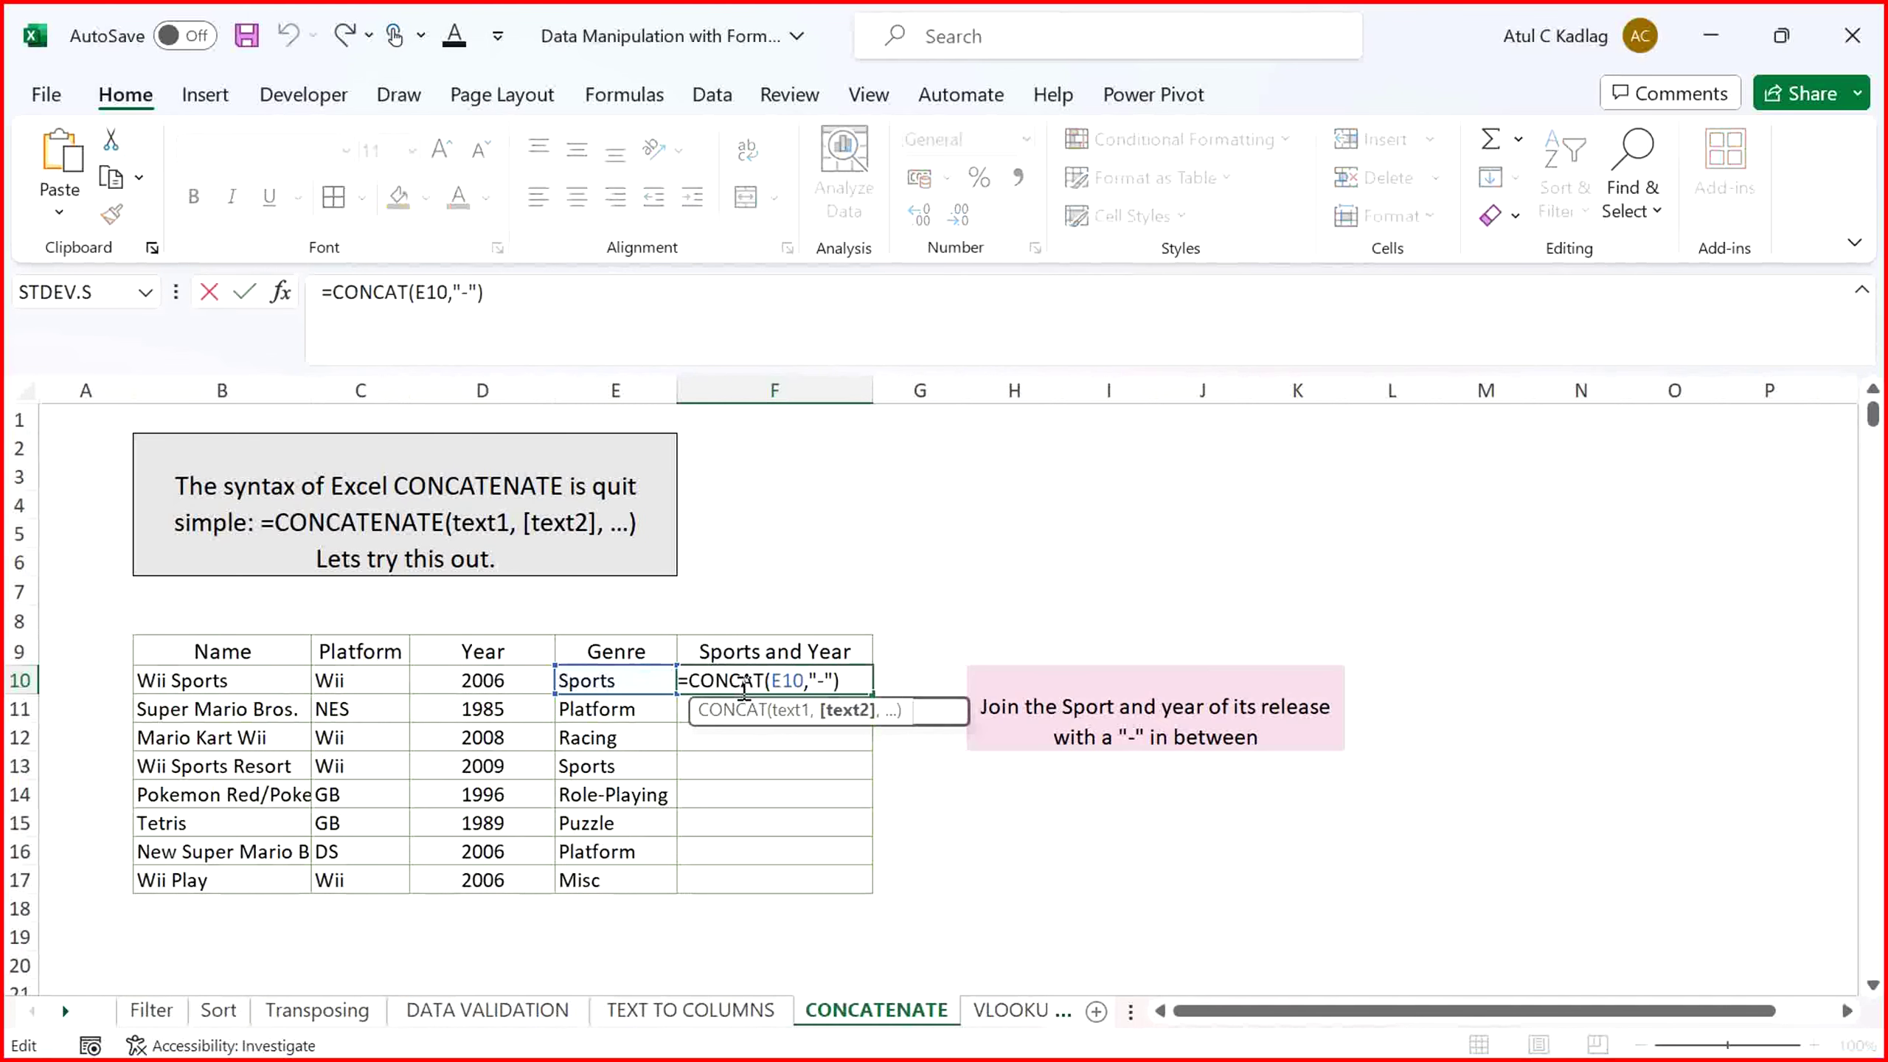
pyautogui.write(',')
pyautogui.click(470, 674)
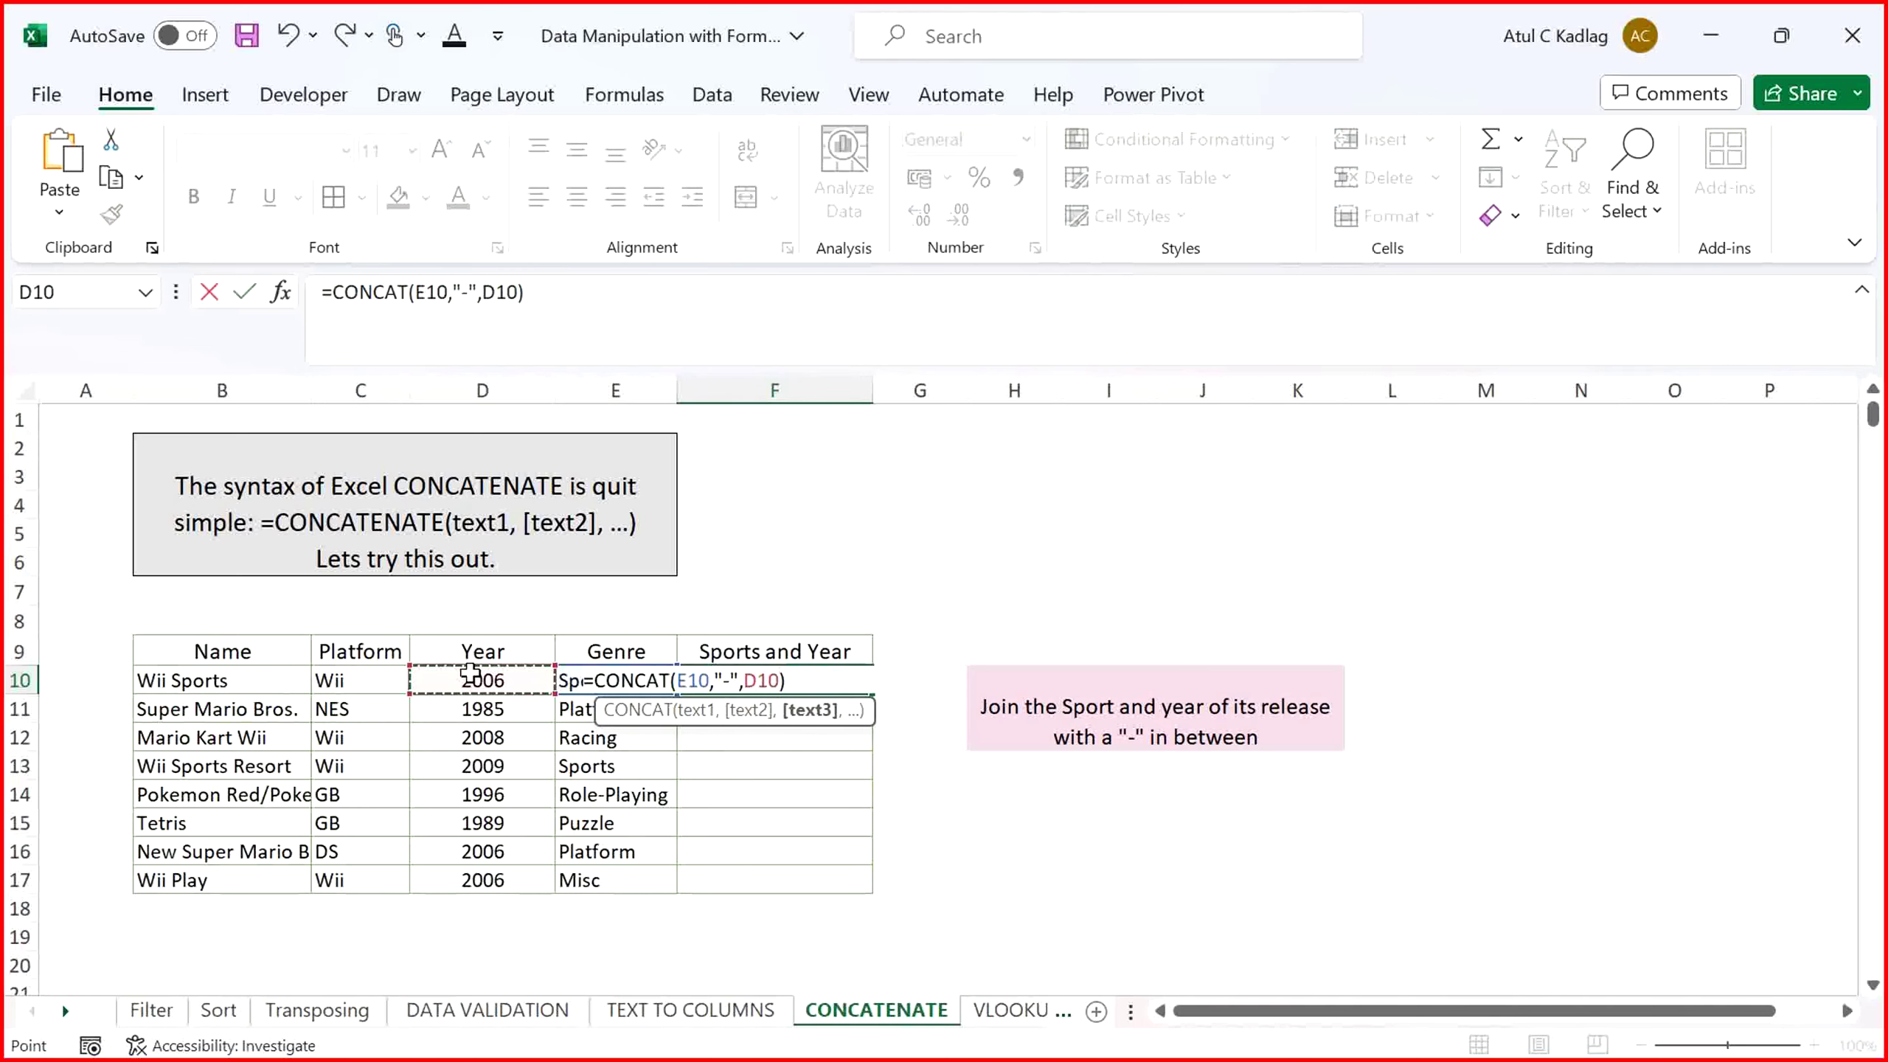
pyautogui.press('Return')
pyautogui.press('Up')
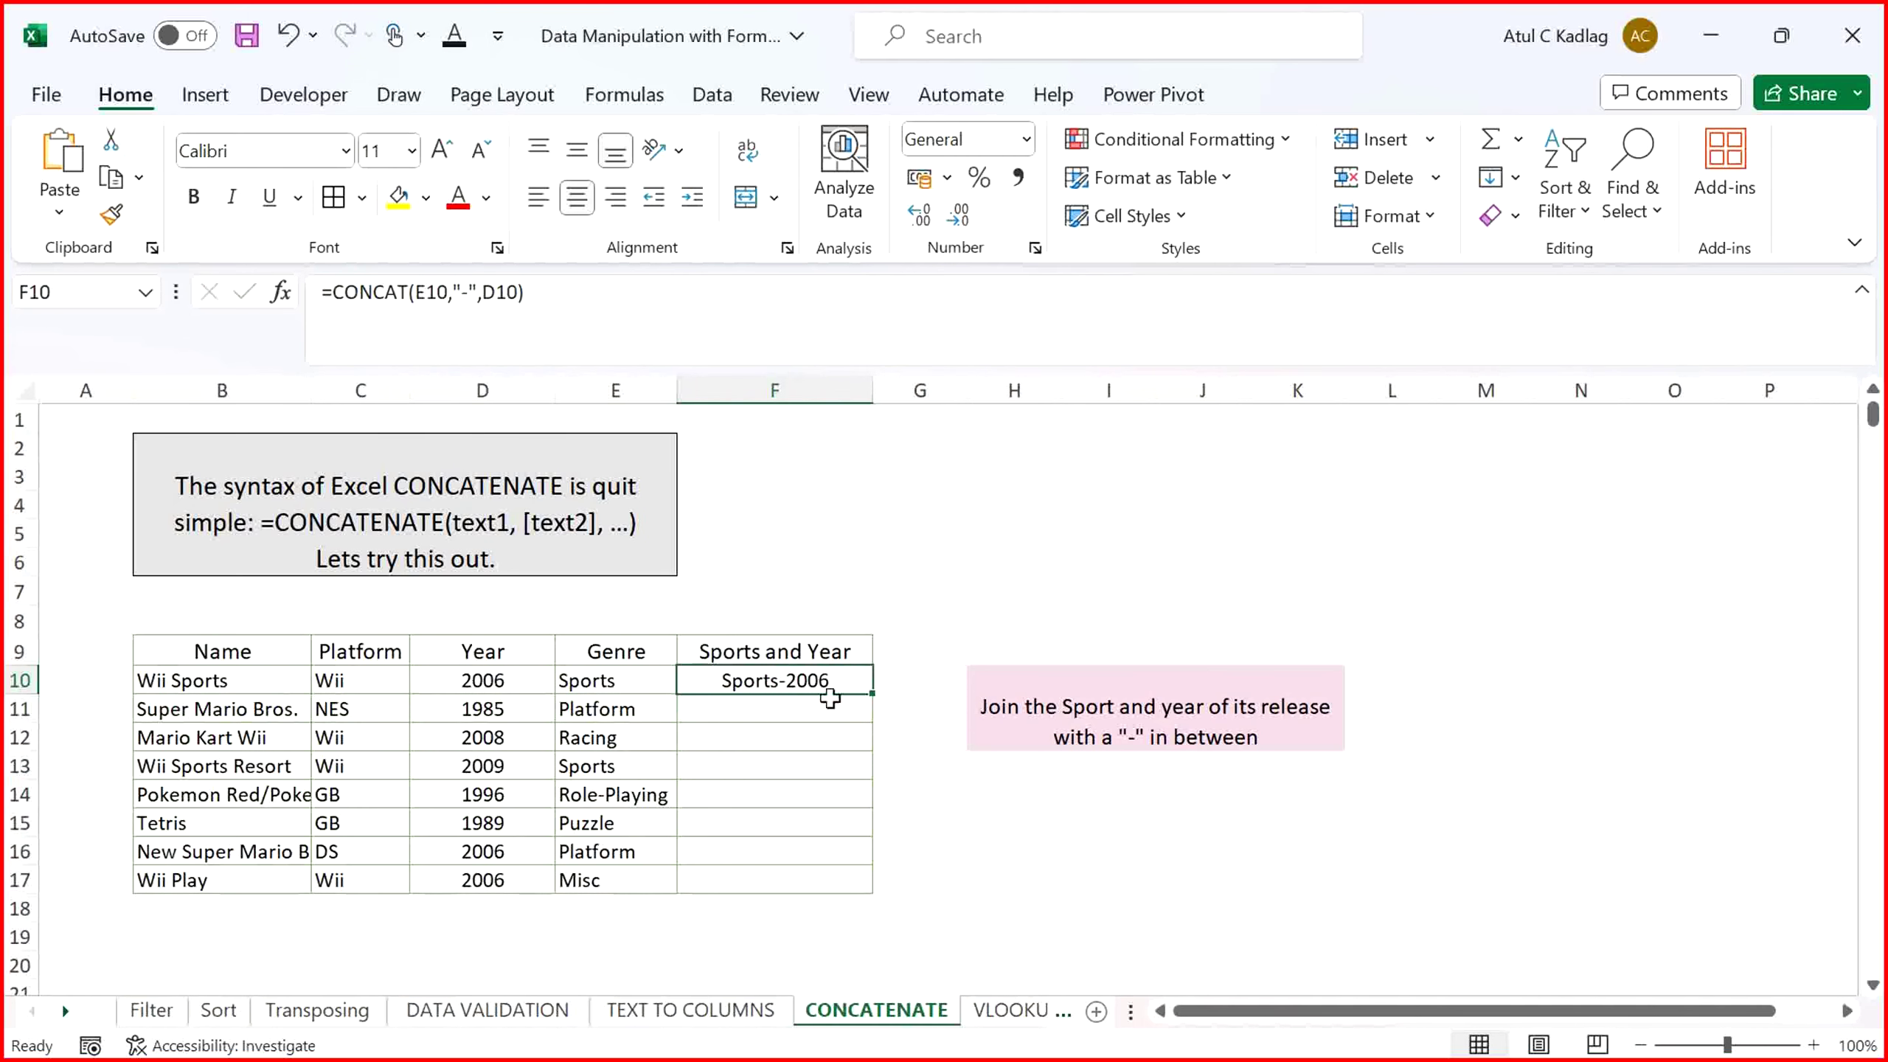
# Fill the CONCAT formula down through F17 and check it against the genre and year cells
pyautogui.moveTo(866, 694); pyautogui.dragTo(860, 895)
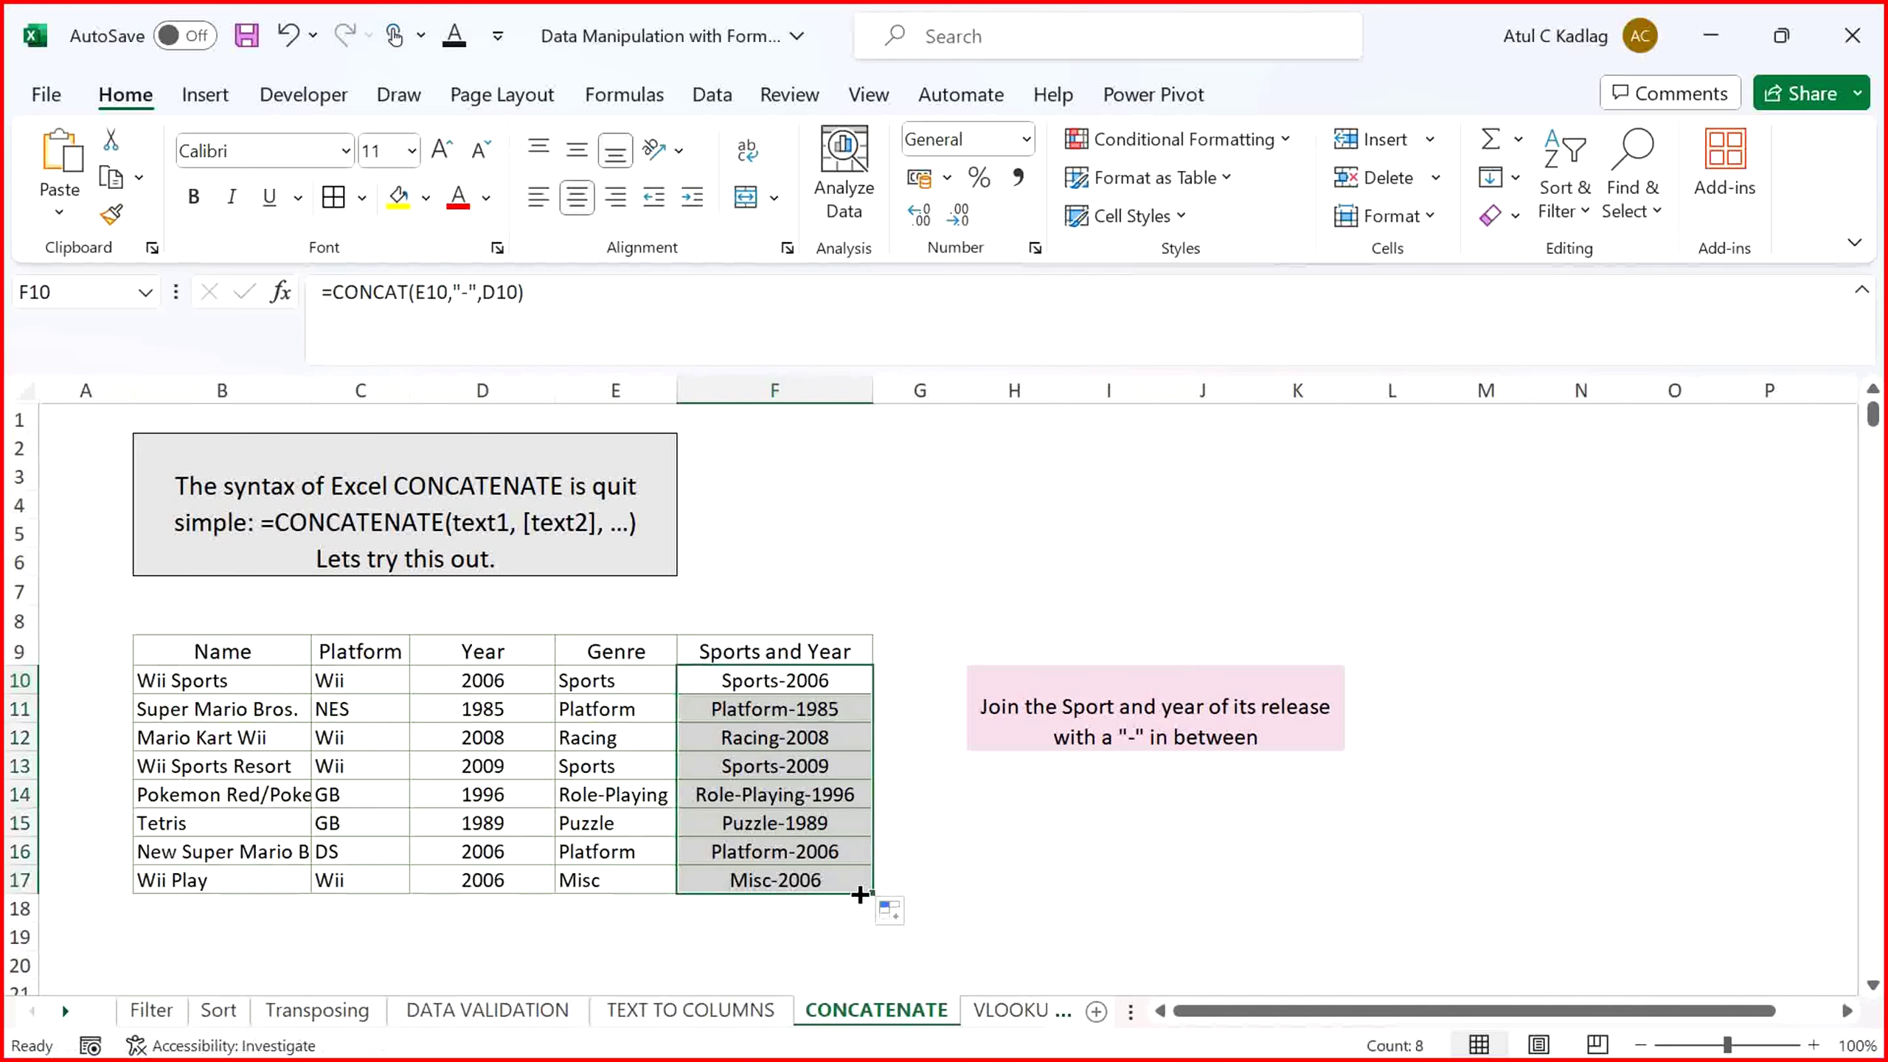
pyautogui.click(980, 795)
pyautogui.click(637, 714)
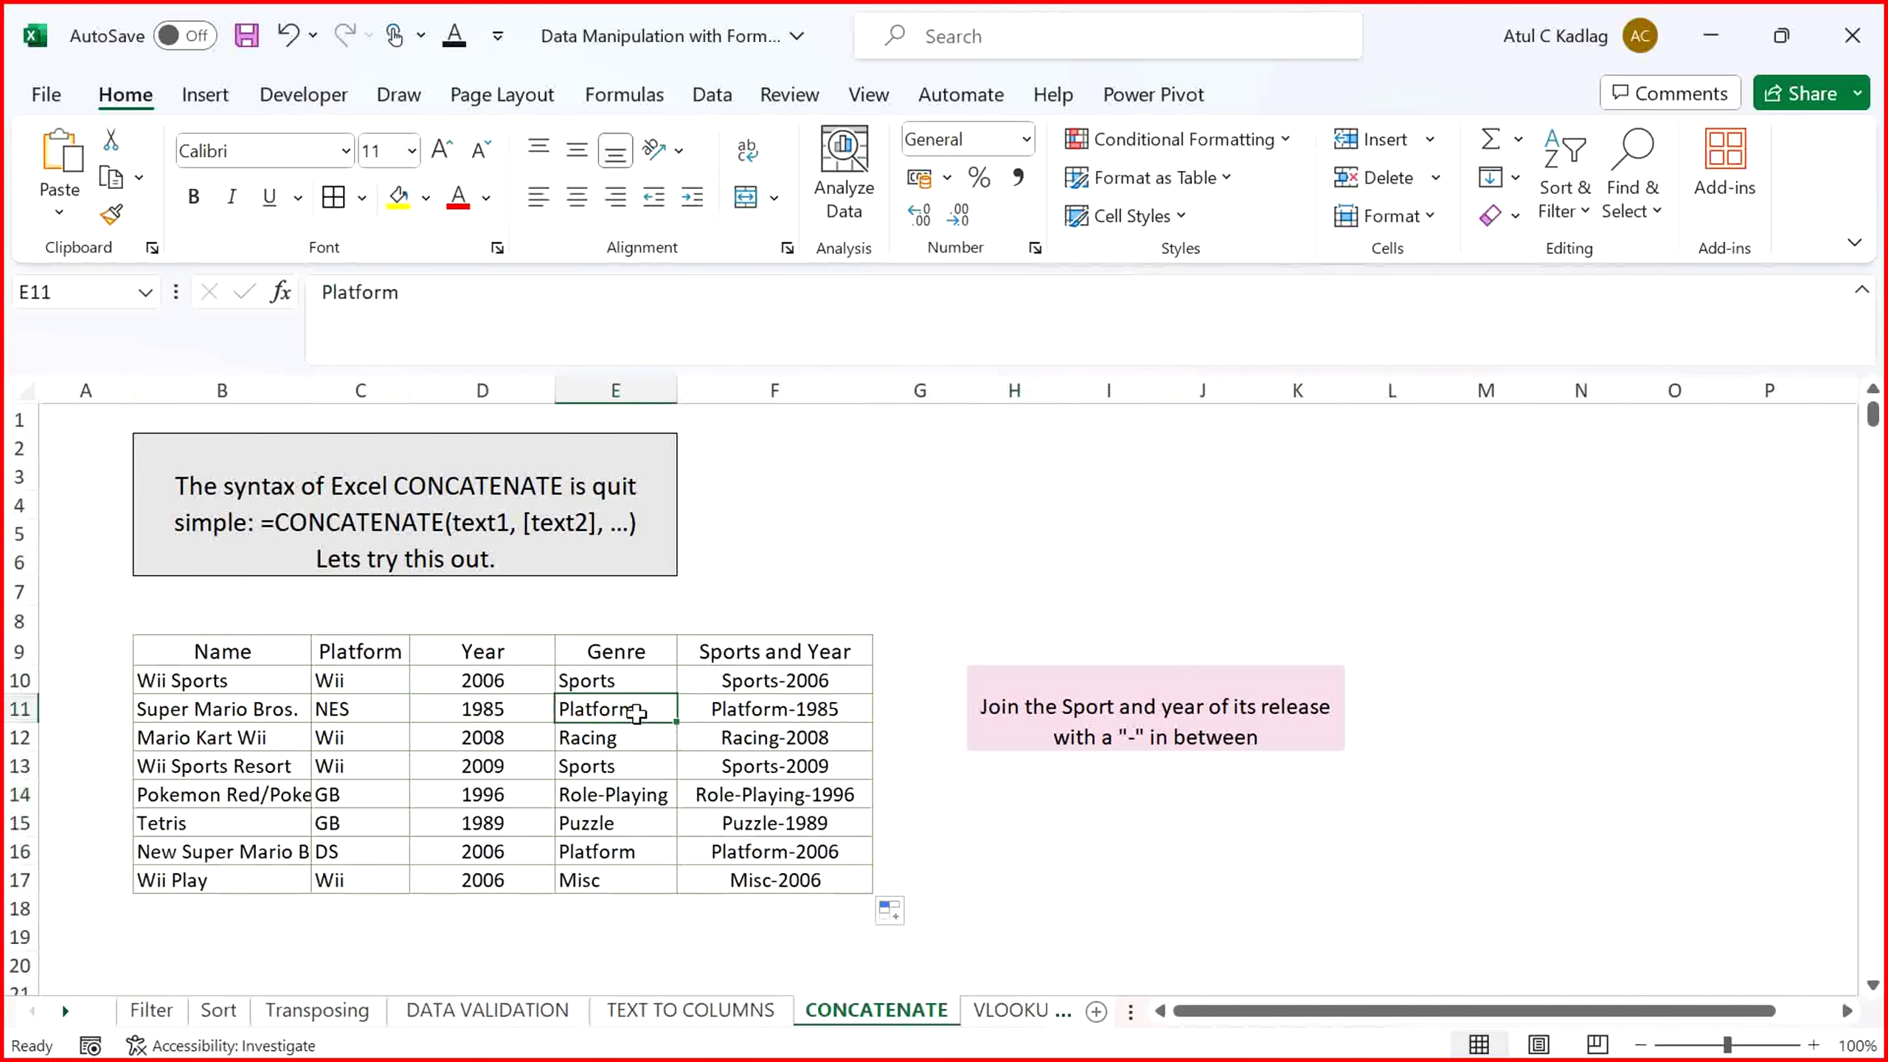
pyautogui.click(513, 715)
pyautogui.click(749, 683)
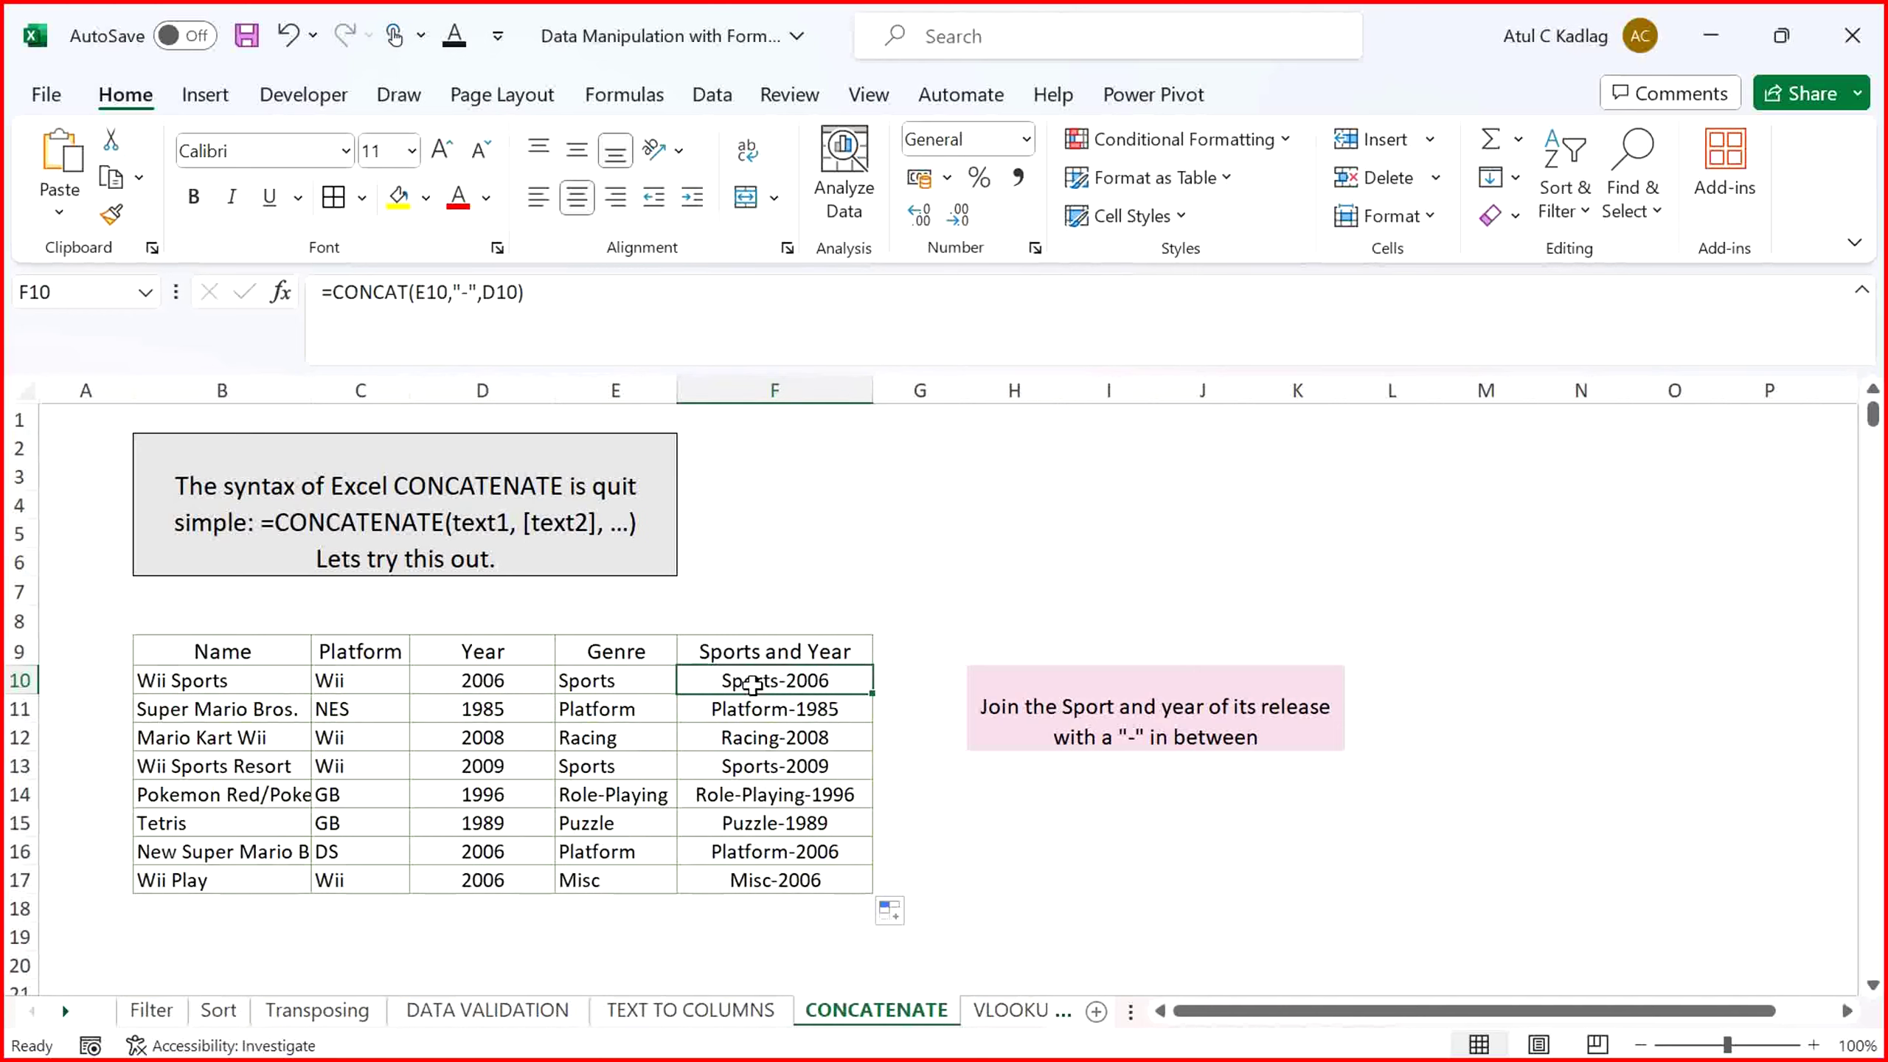
# Clear the CONCAT formulas from the Sports and Year cells F10:F17
pyautogui.hotkey('shift', 'Down')
pyautogui.hotkey('shift', 'Down')
pyautogui.hotkey('shift', 'Down')
pyautogui.hotkey('shift', 'Down')
pyautogui.hotkey('shift', 'Down')
pyautogui.hotkey('shift', 'Down')
pyautogui.hotkey('shift', 'Down')
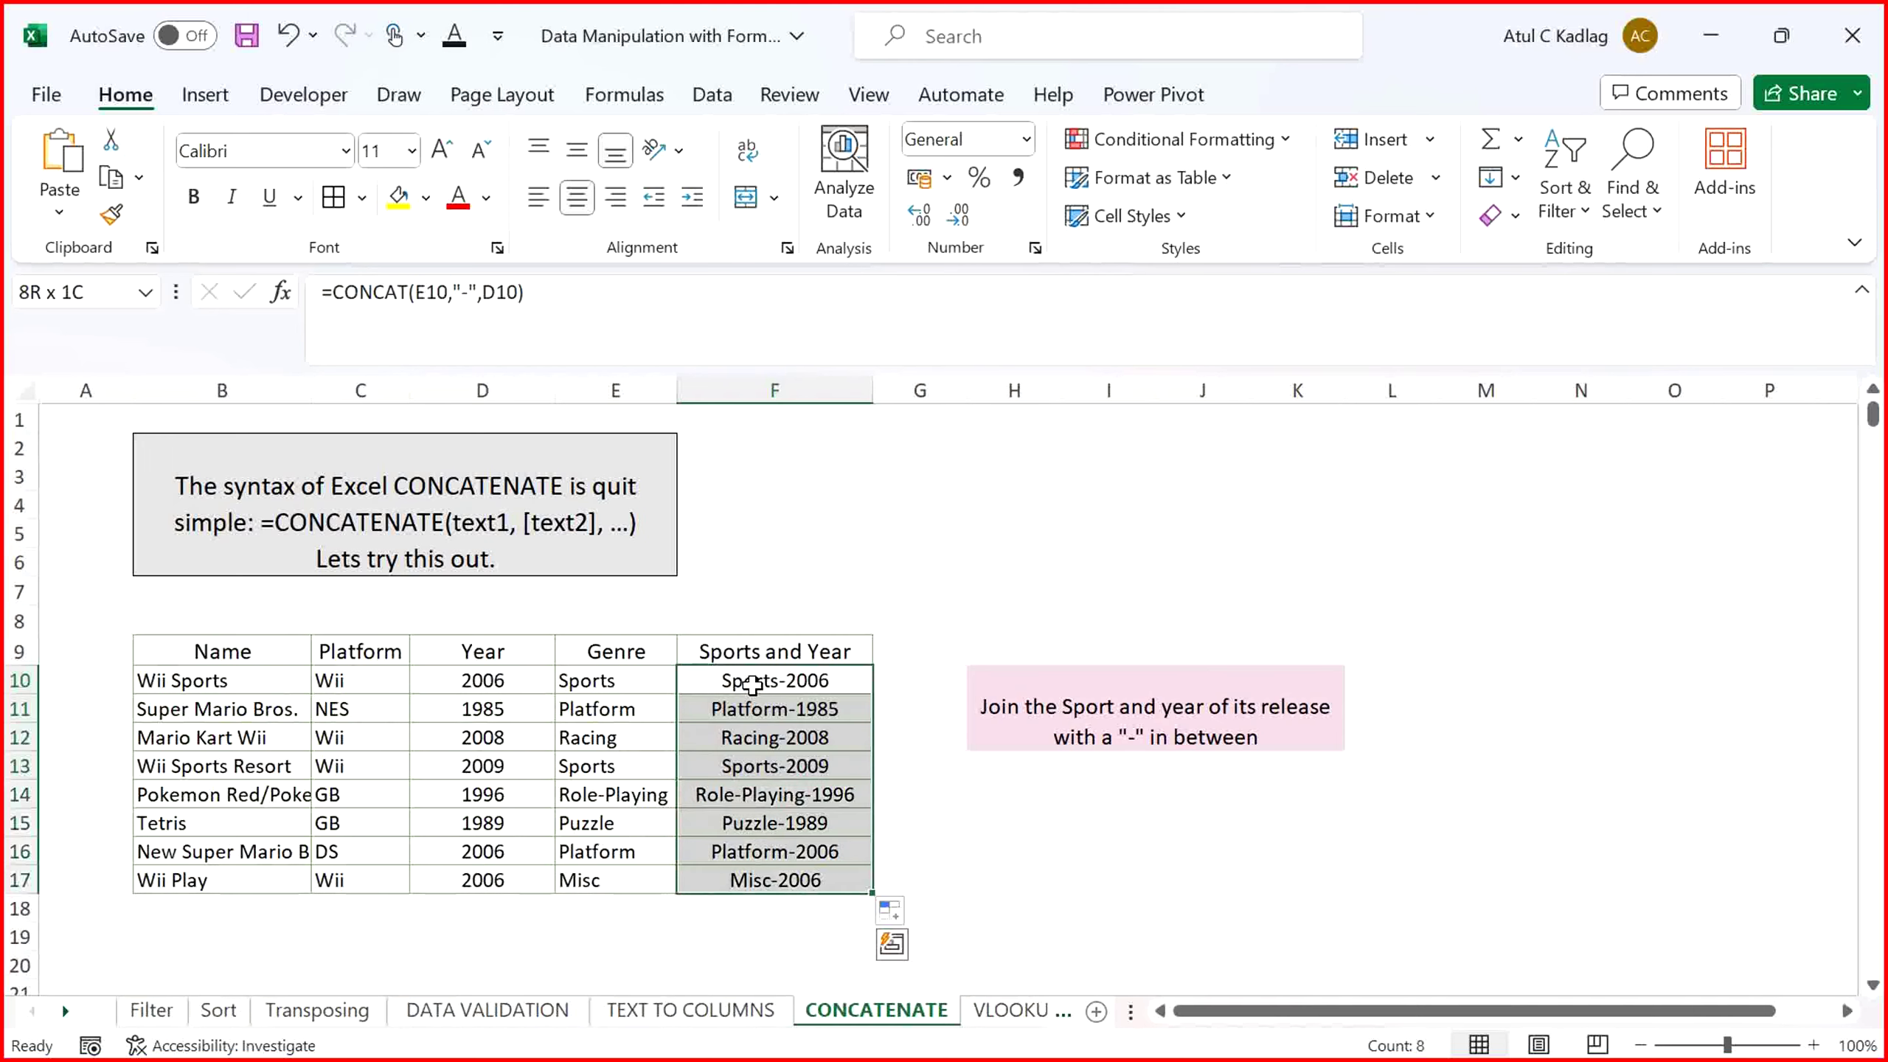
pyautogui.press('Delete')
# Enter the formula =E10+"-"+D10 in F10 to try joining genre and year with plus operators
pyautogui.click(593, 683)
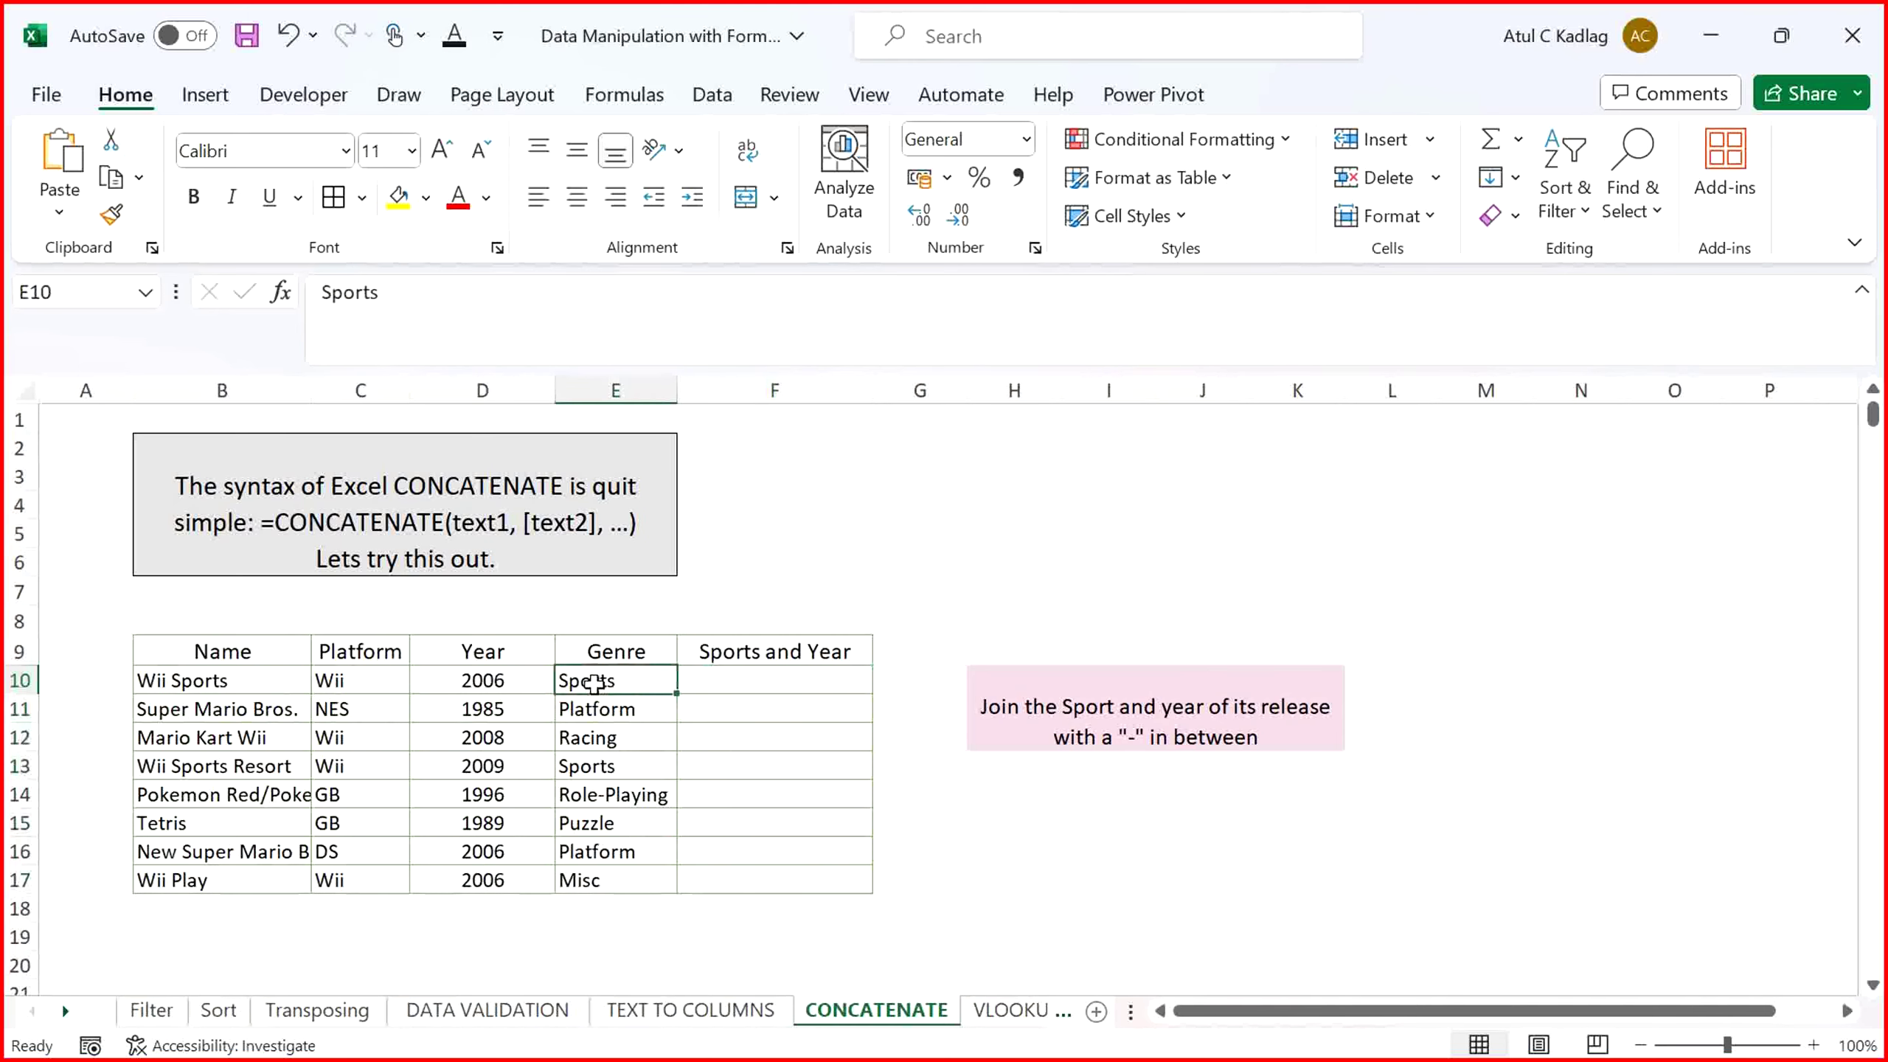
pyautogui.click(697, 680)
pyautogui.write('=')
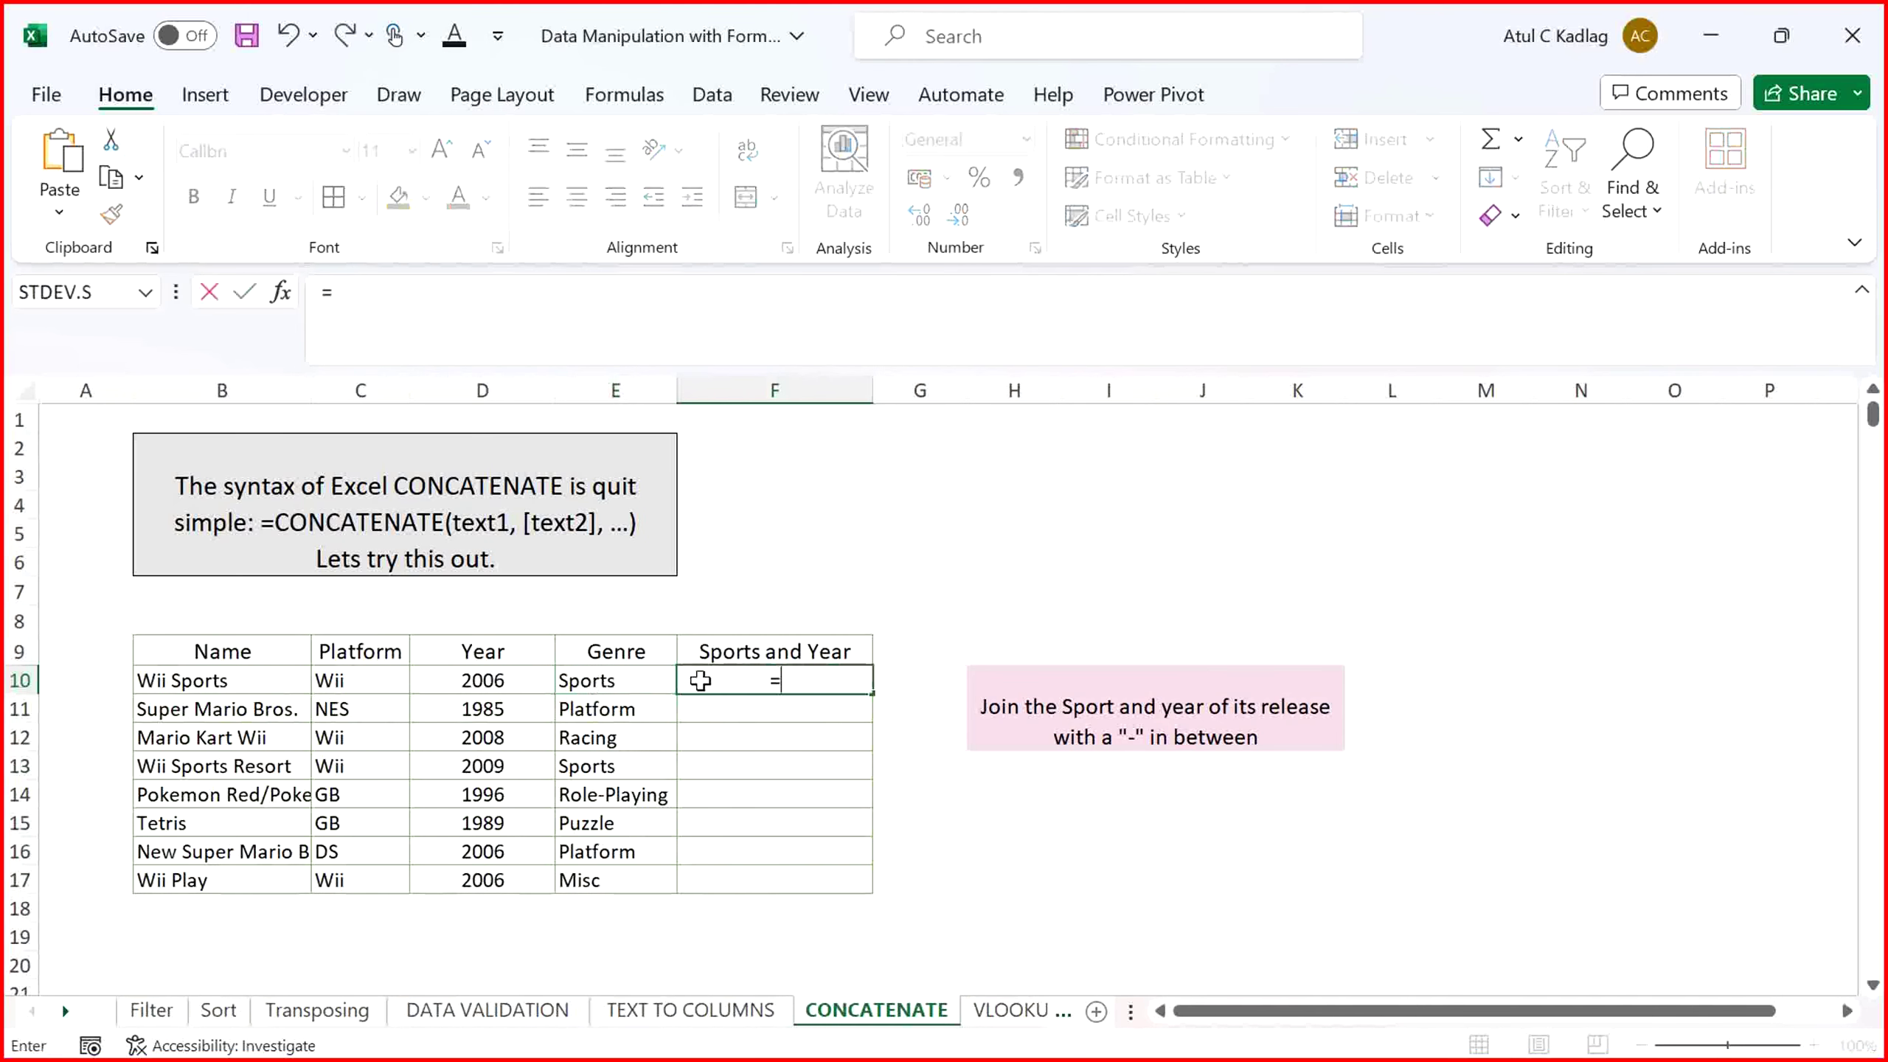
pyautogui.click(615, 677)
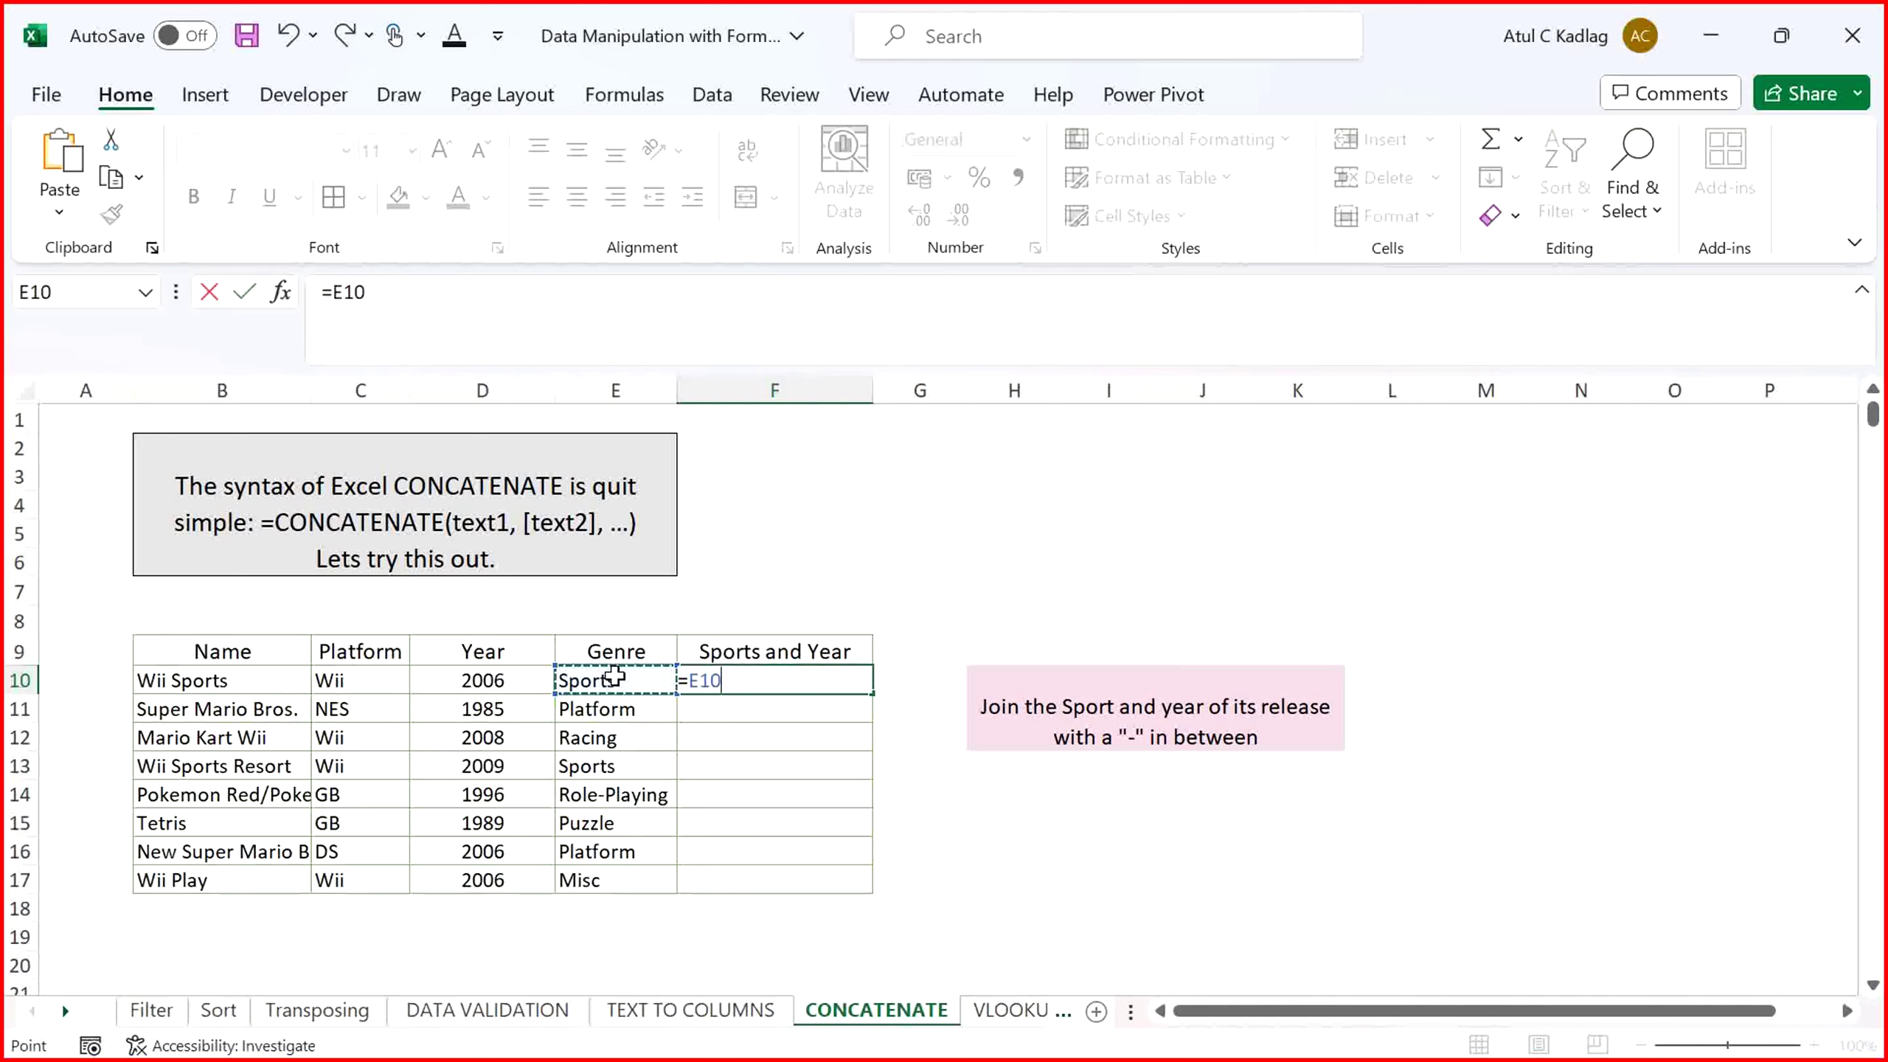
pyautogui.write('+"-"')
pyautogui.click(492, 677)
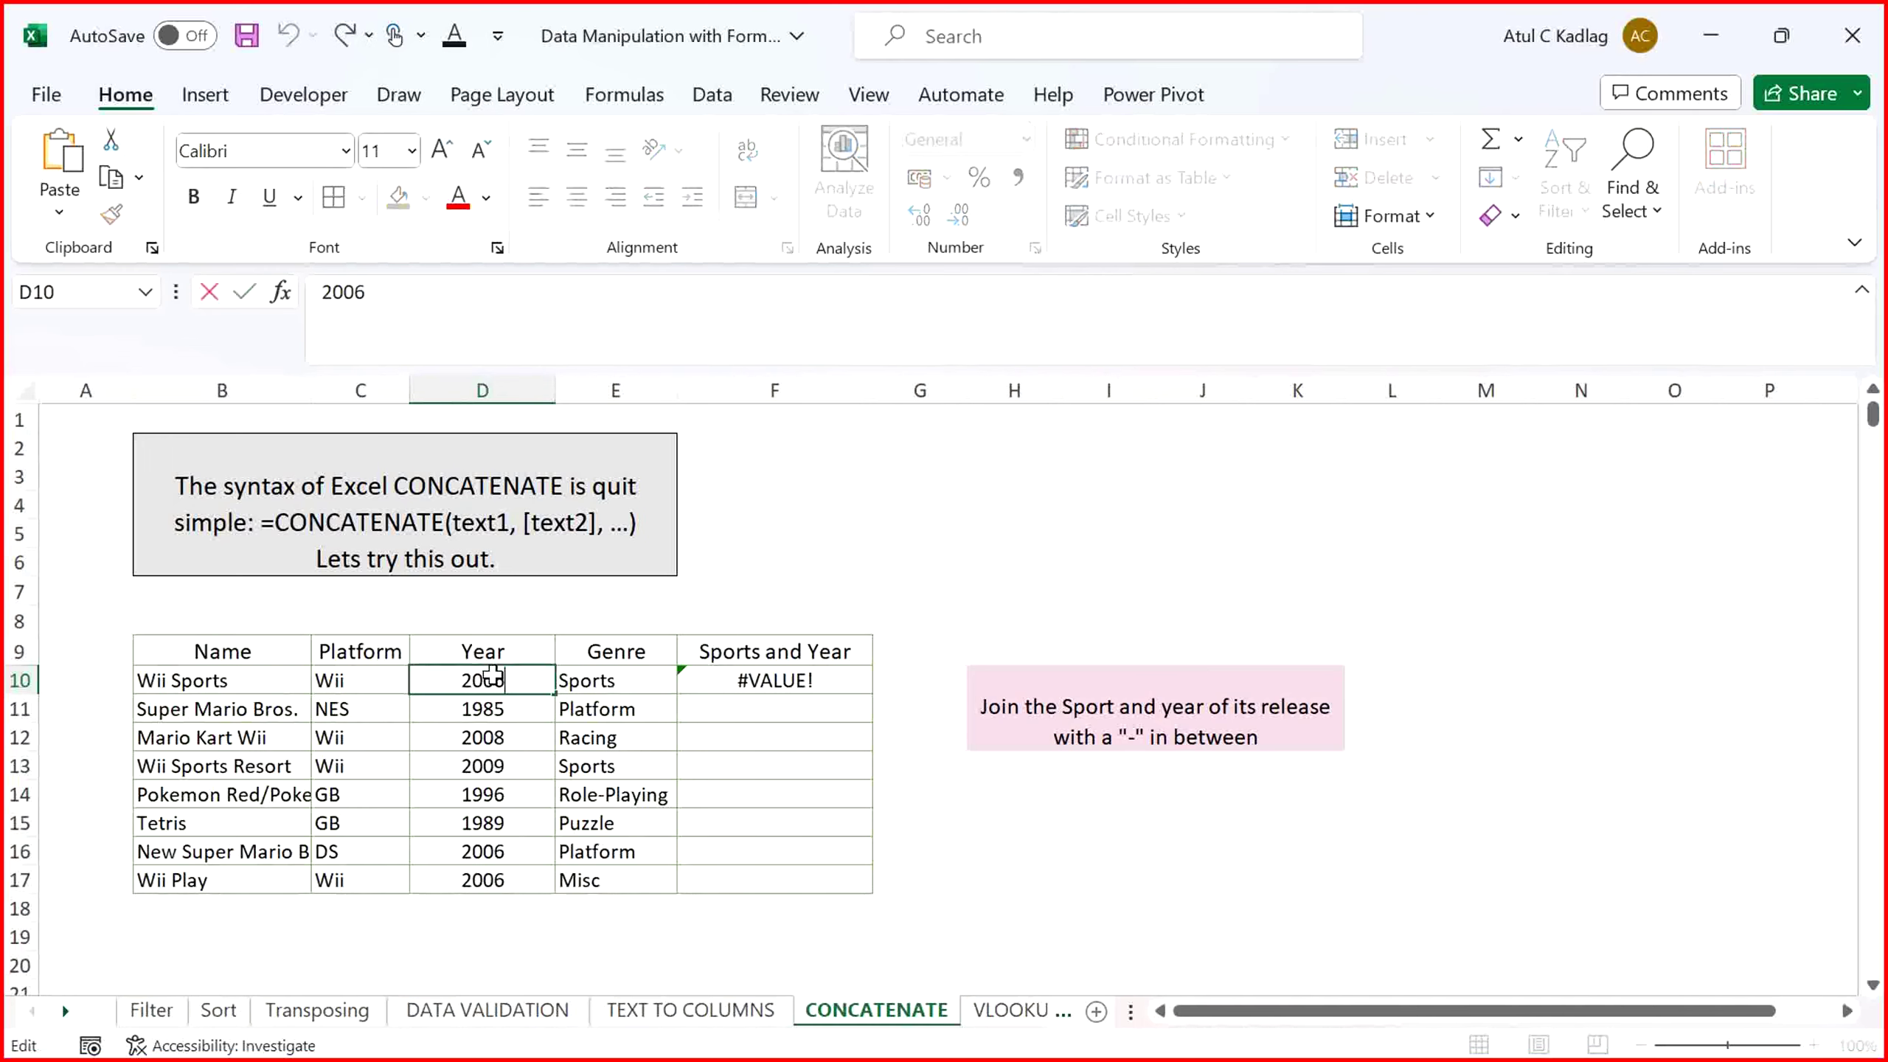
pyautogui.press('Right')
pyautogui.press('Right')
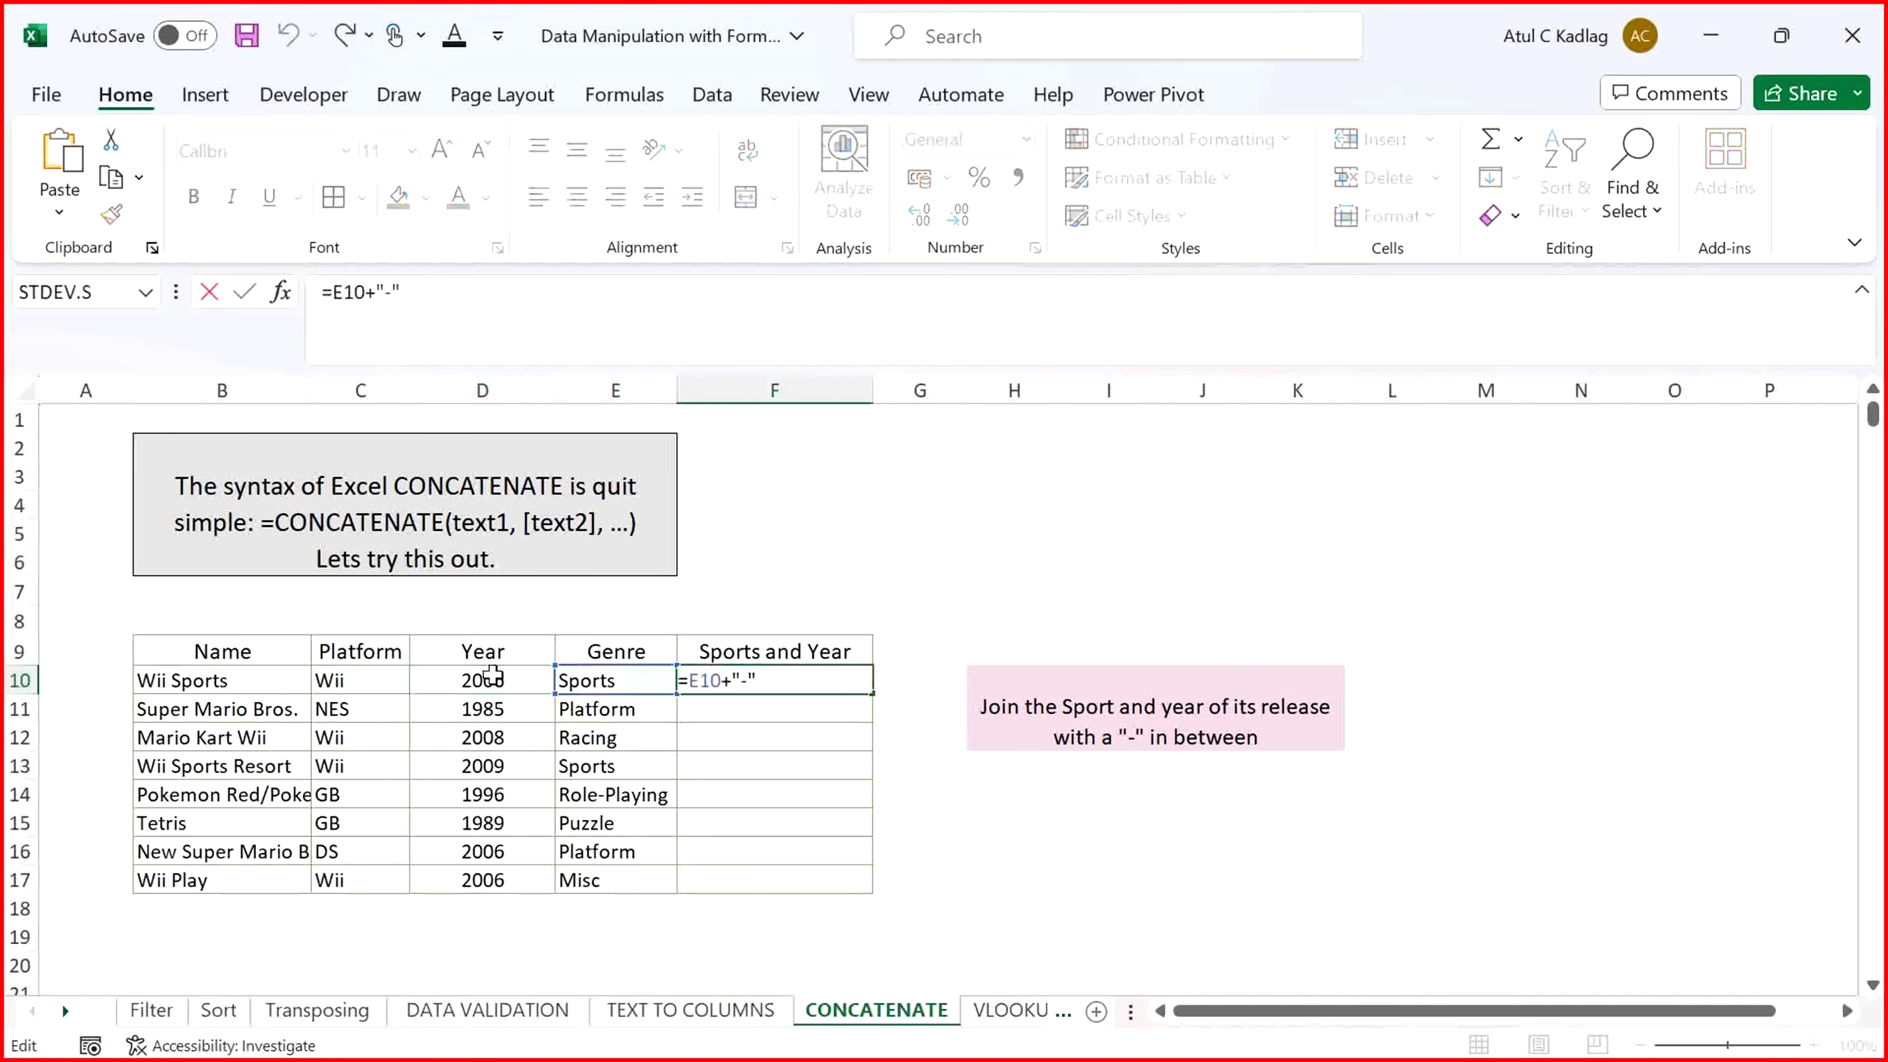
pyautogui.write('+')
pyautogui.click(475, 677)
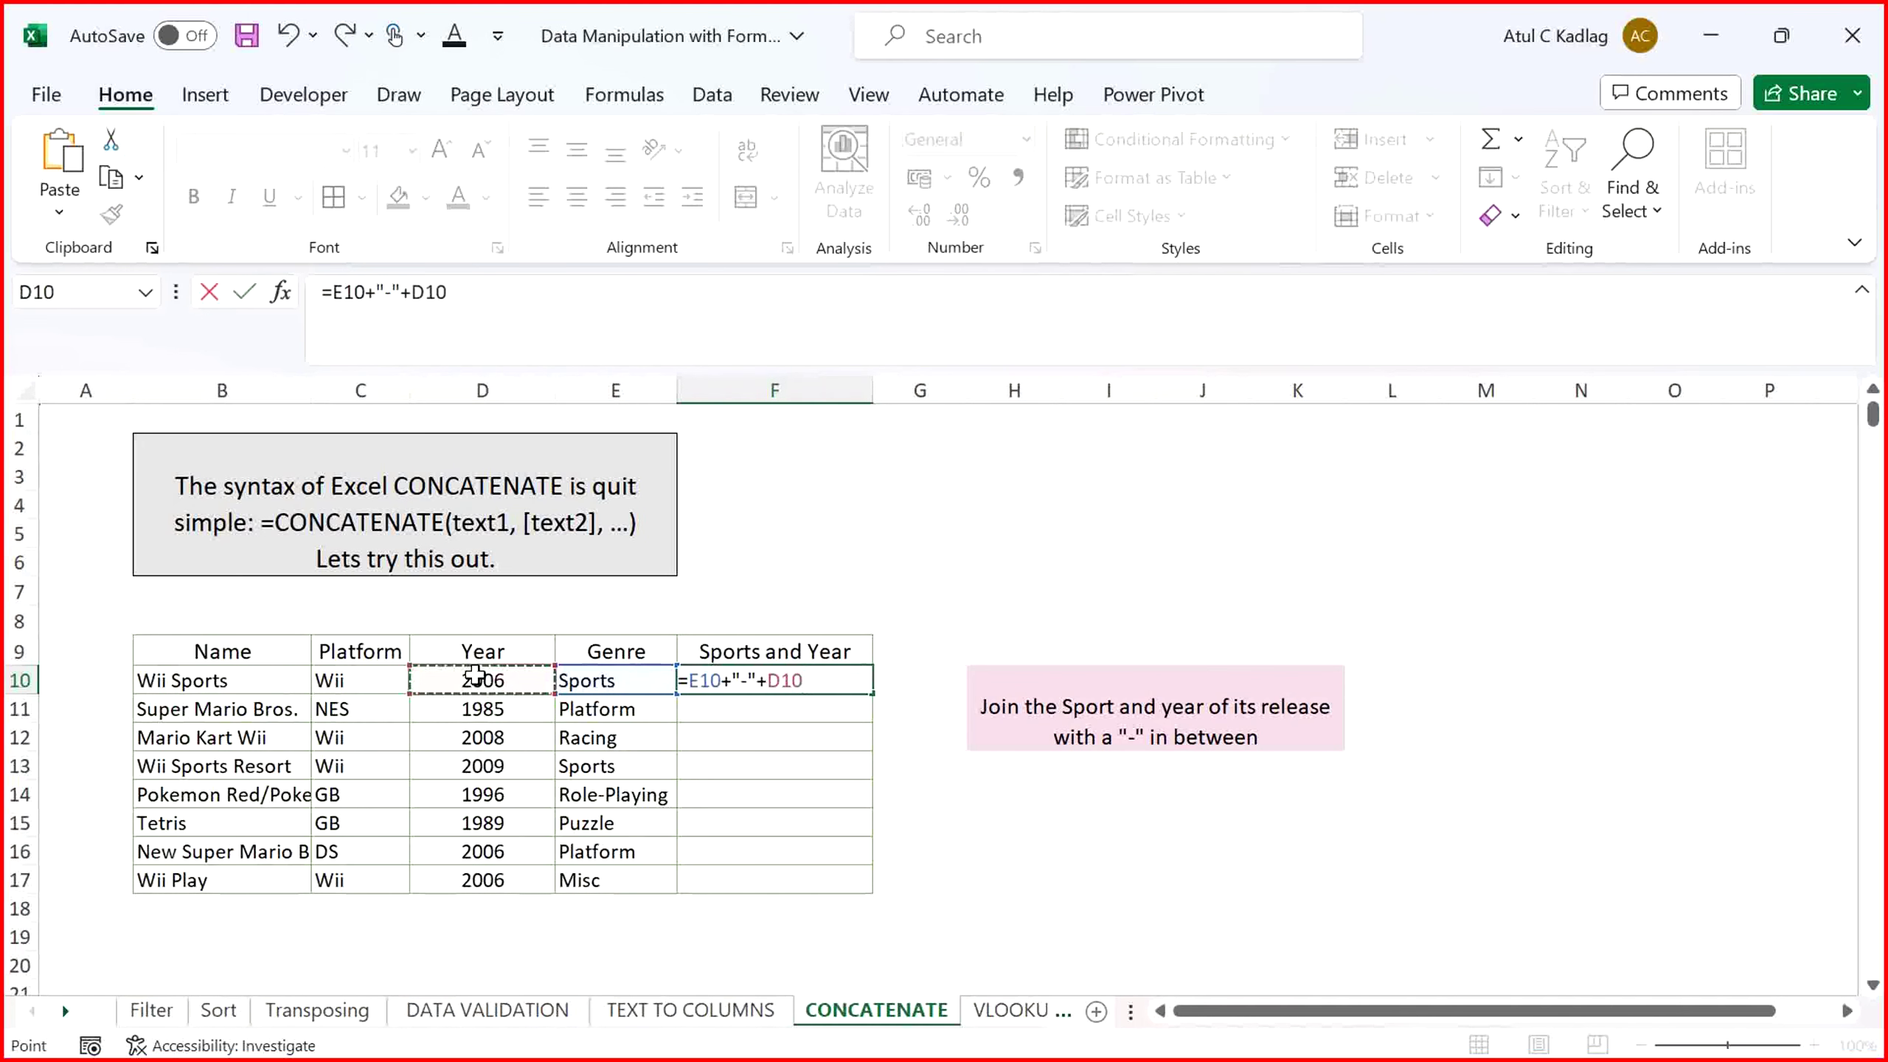
pyautogui.press('Return')
pyautogui.press('Up')
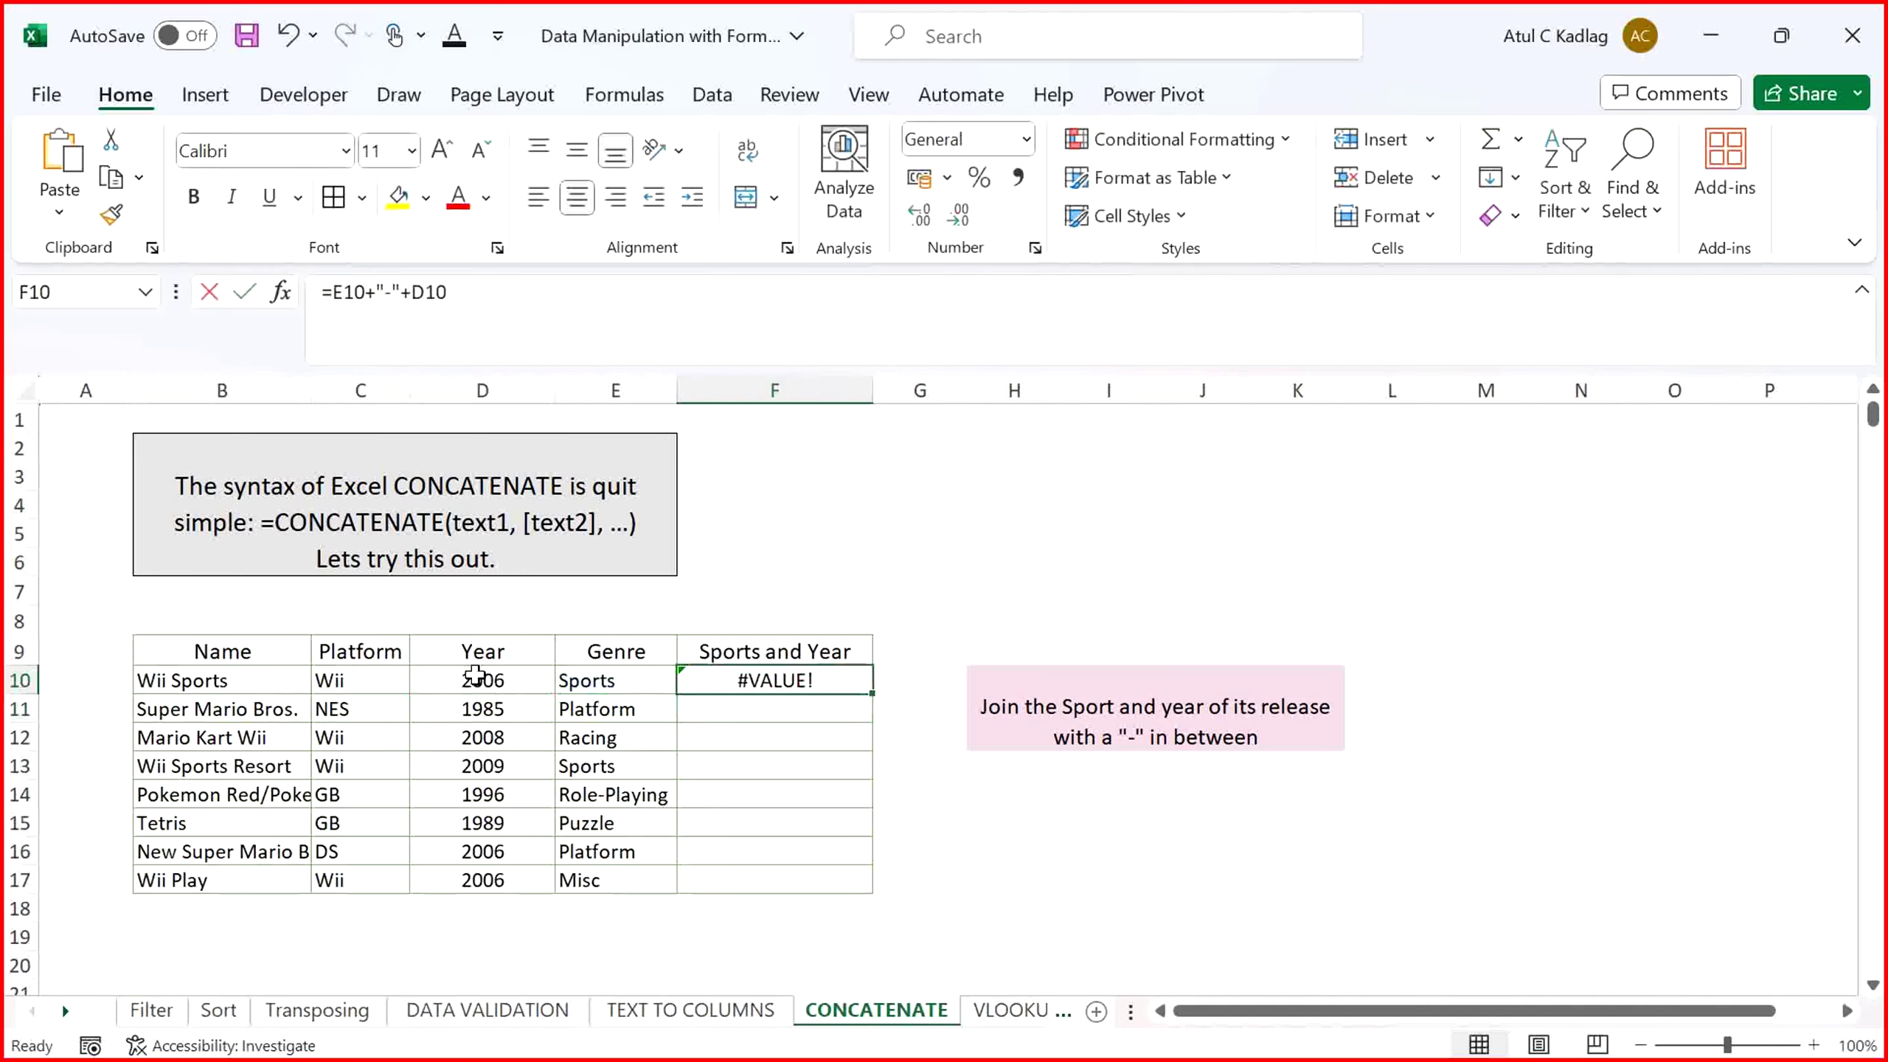
# Replace both plus signs in the F10 formula with ampersands, making it =E10&"-"&D10
pyautogui.press('F2')
pyautogui.hotkey('shift', 'Right')
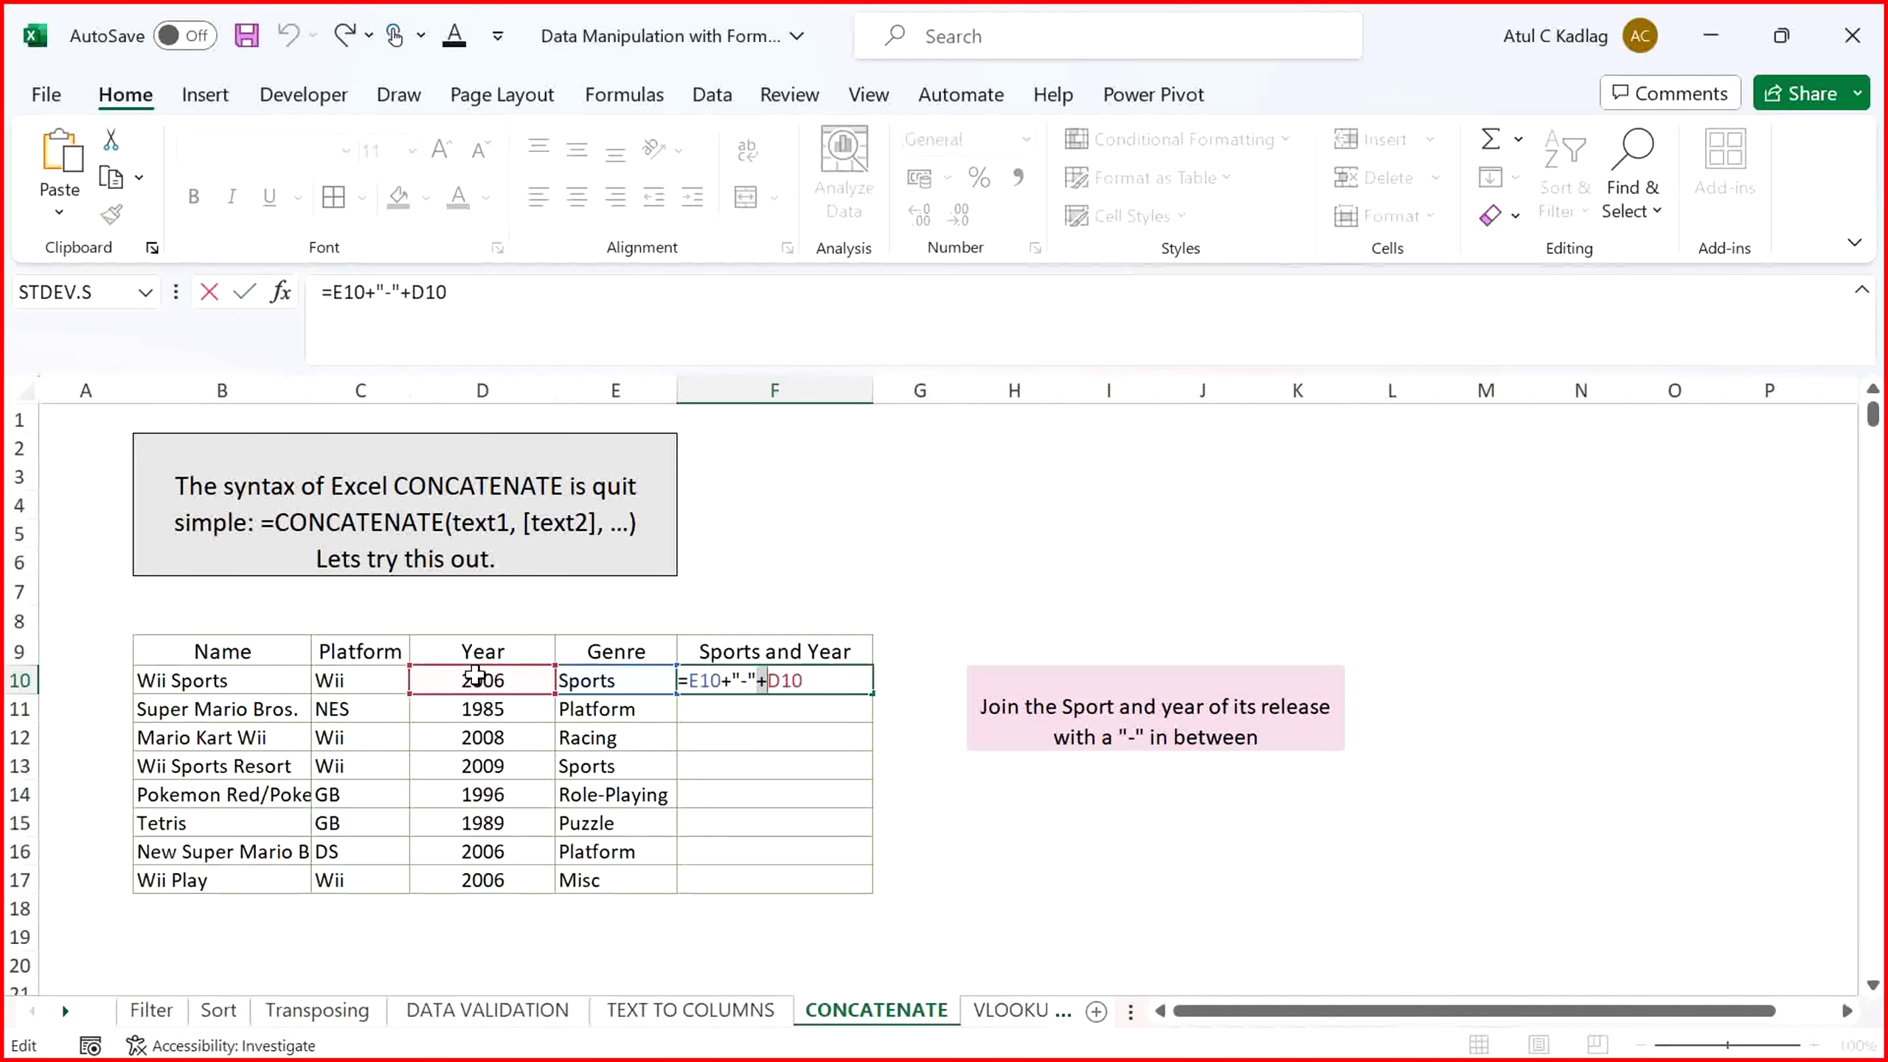
pyautogui.write('&')
pyautogui.hotkey('shift', 'Left')
pyautogui.write('&')
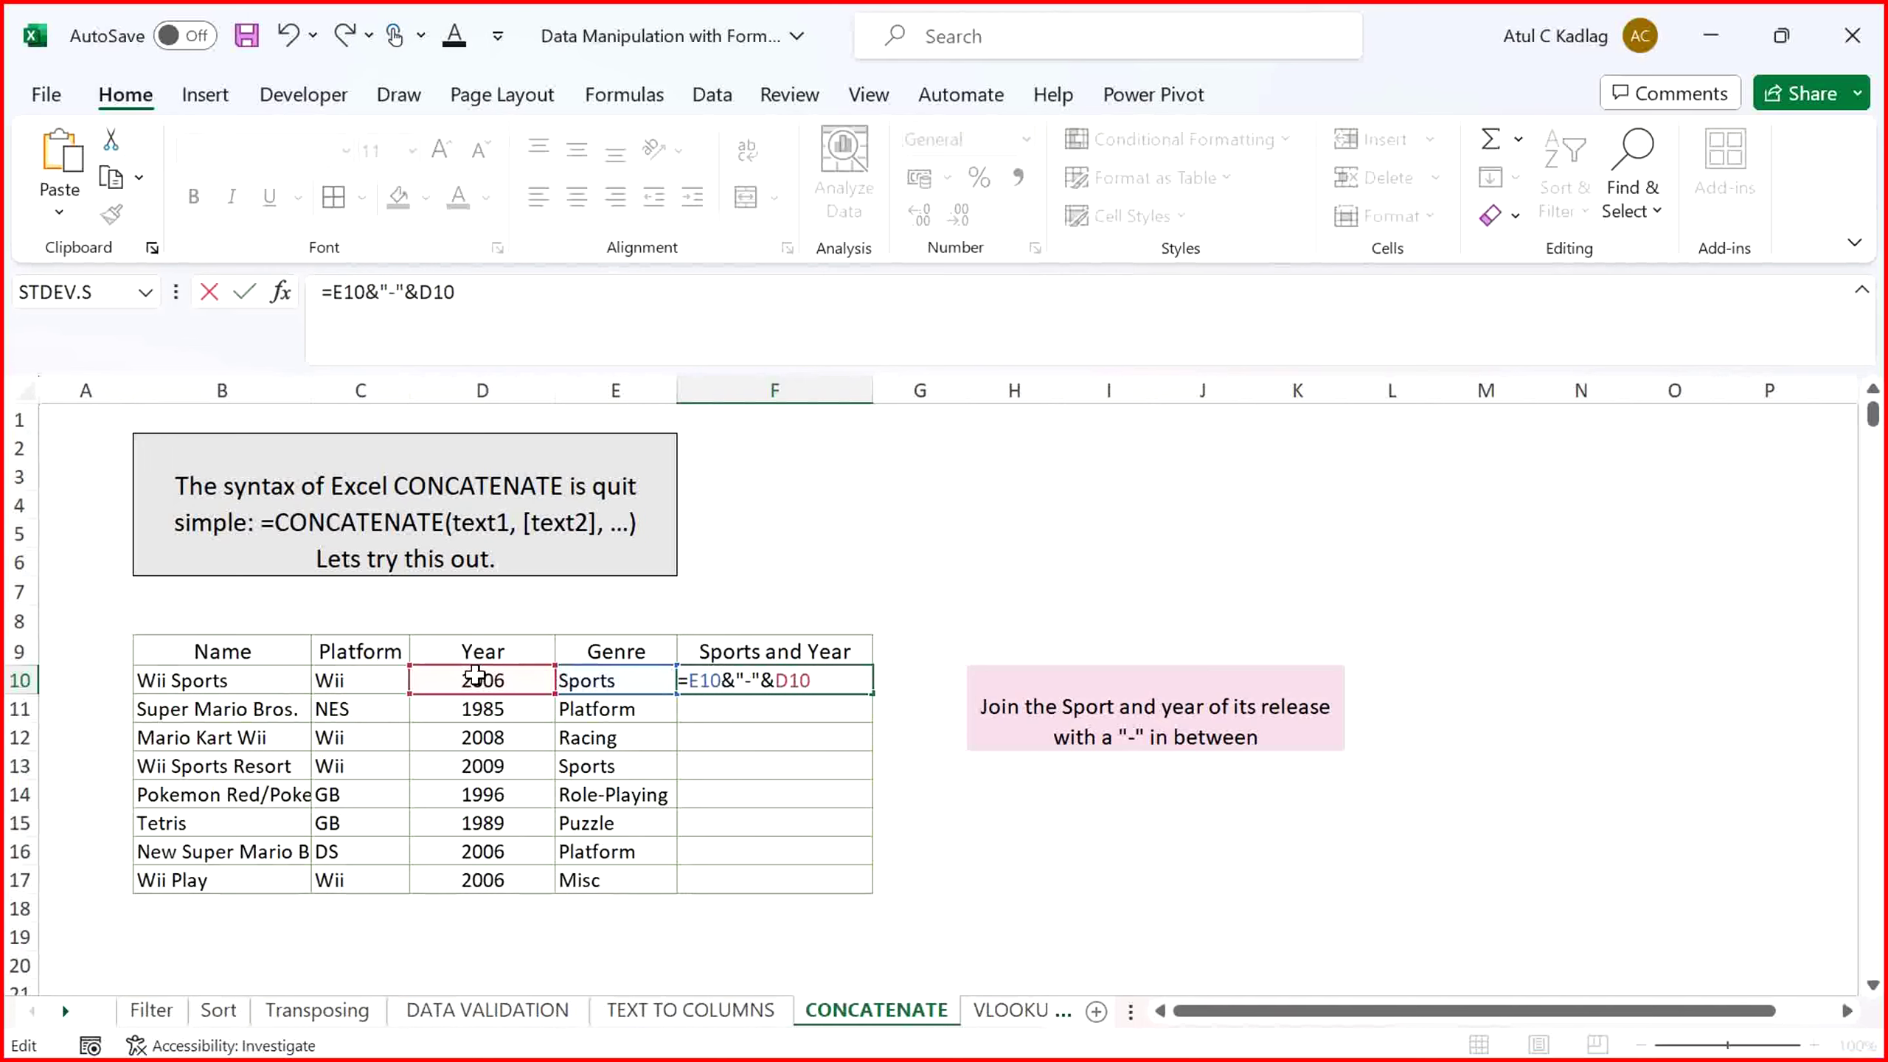
pyautogui.press('Return')
pyautogui.press('Up')
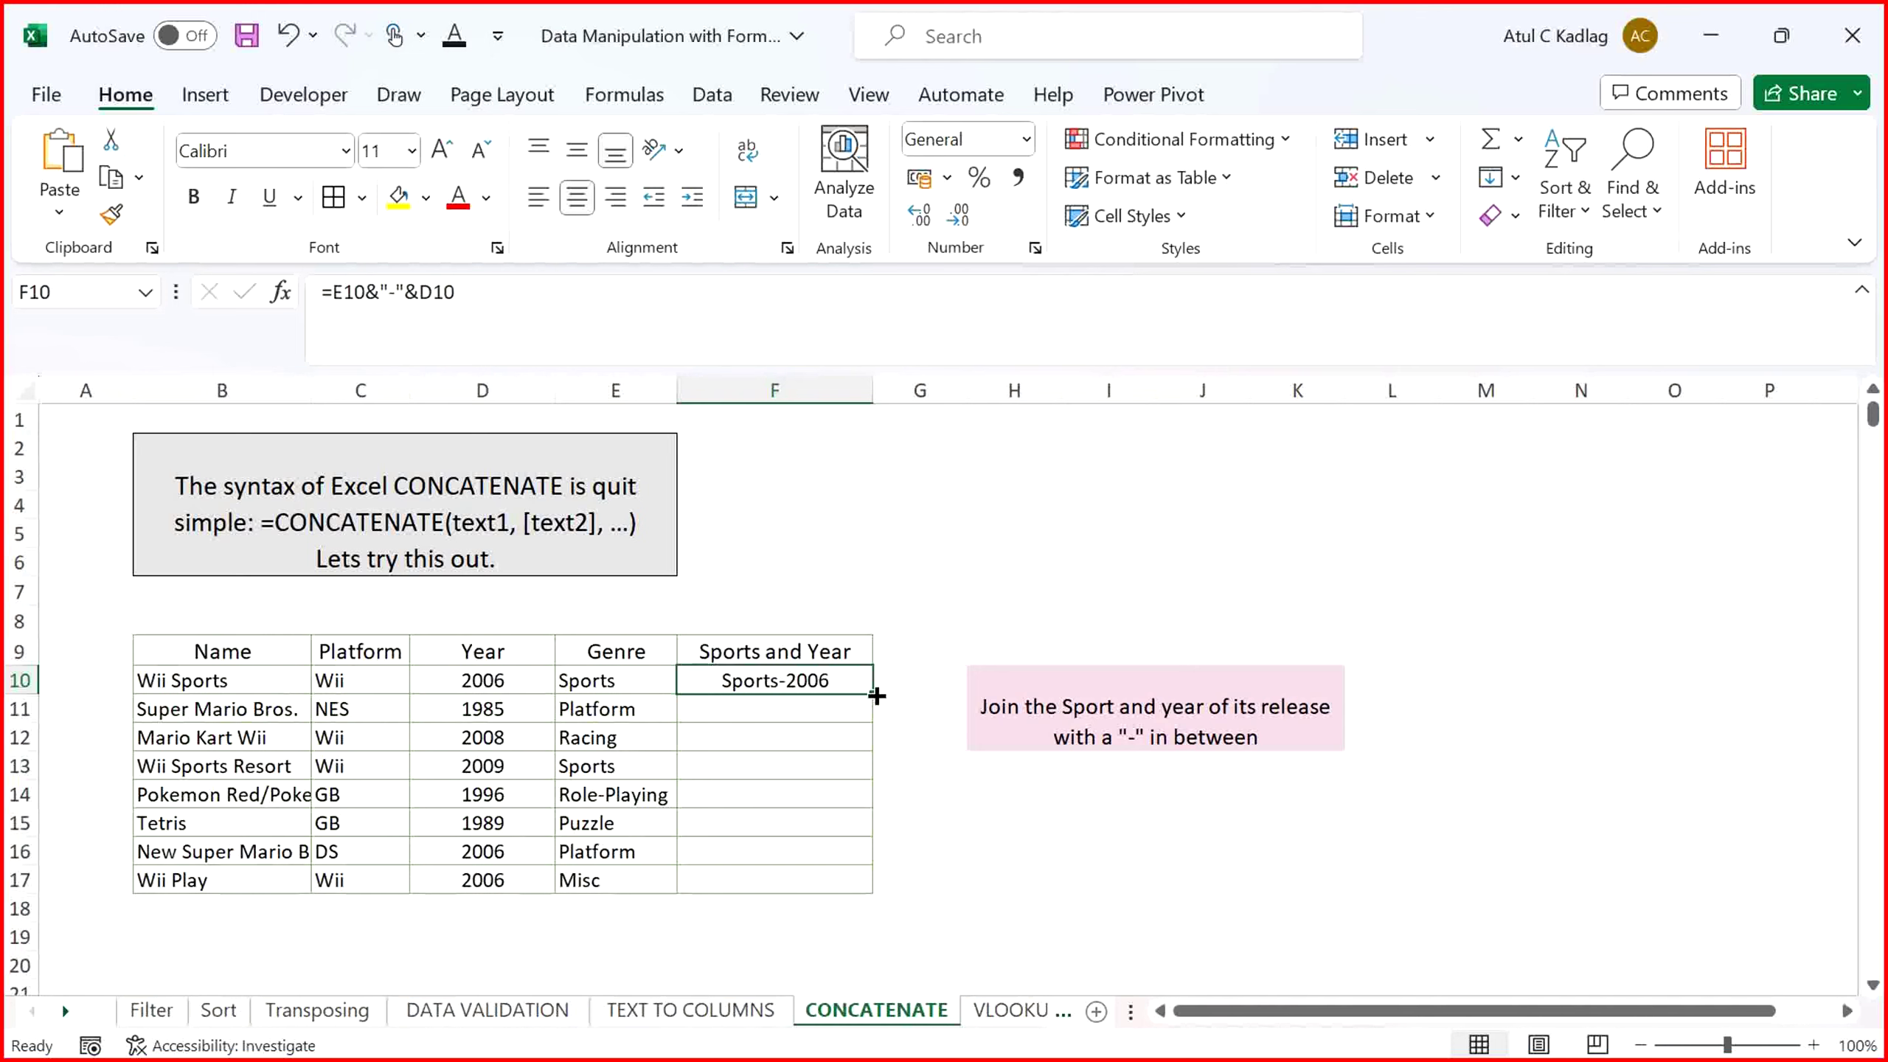
# Fill the ampersand formula from F10 down through F17 and check the joined cells
pyautogui.moveTo(877, 695); pyautogui.dragTo(862, 889)
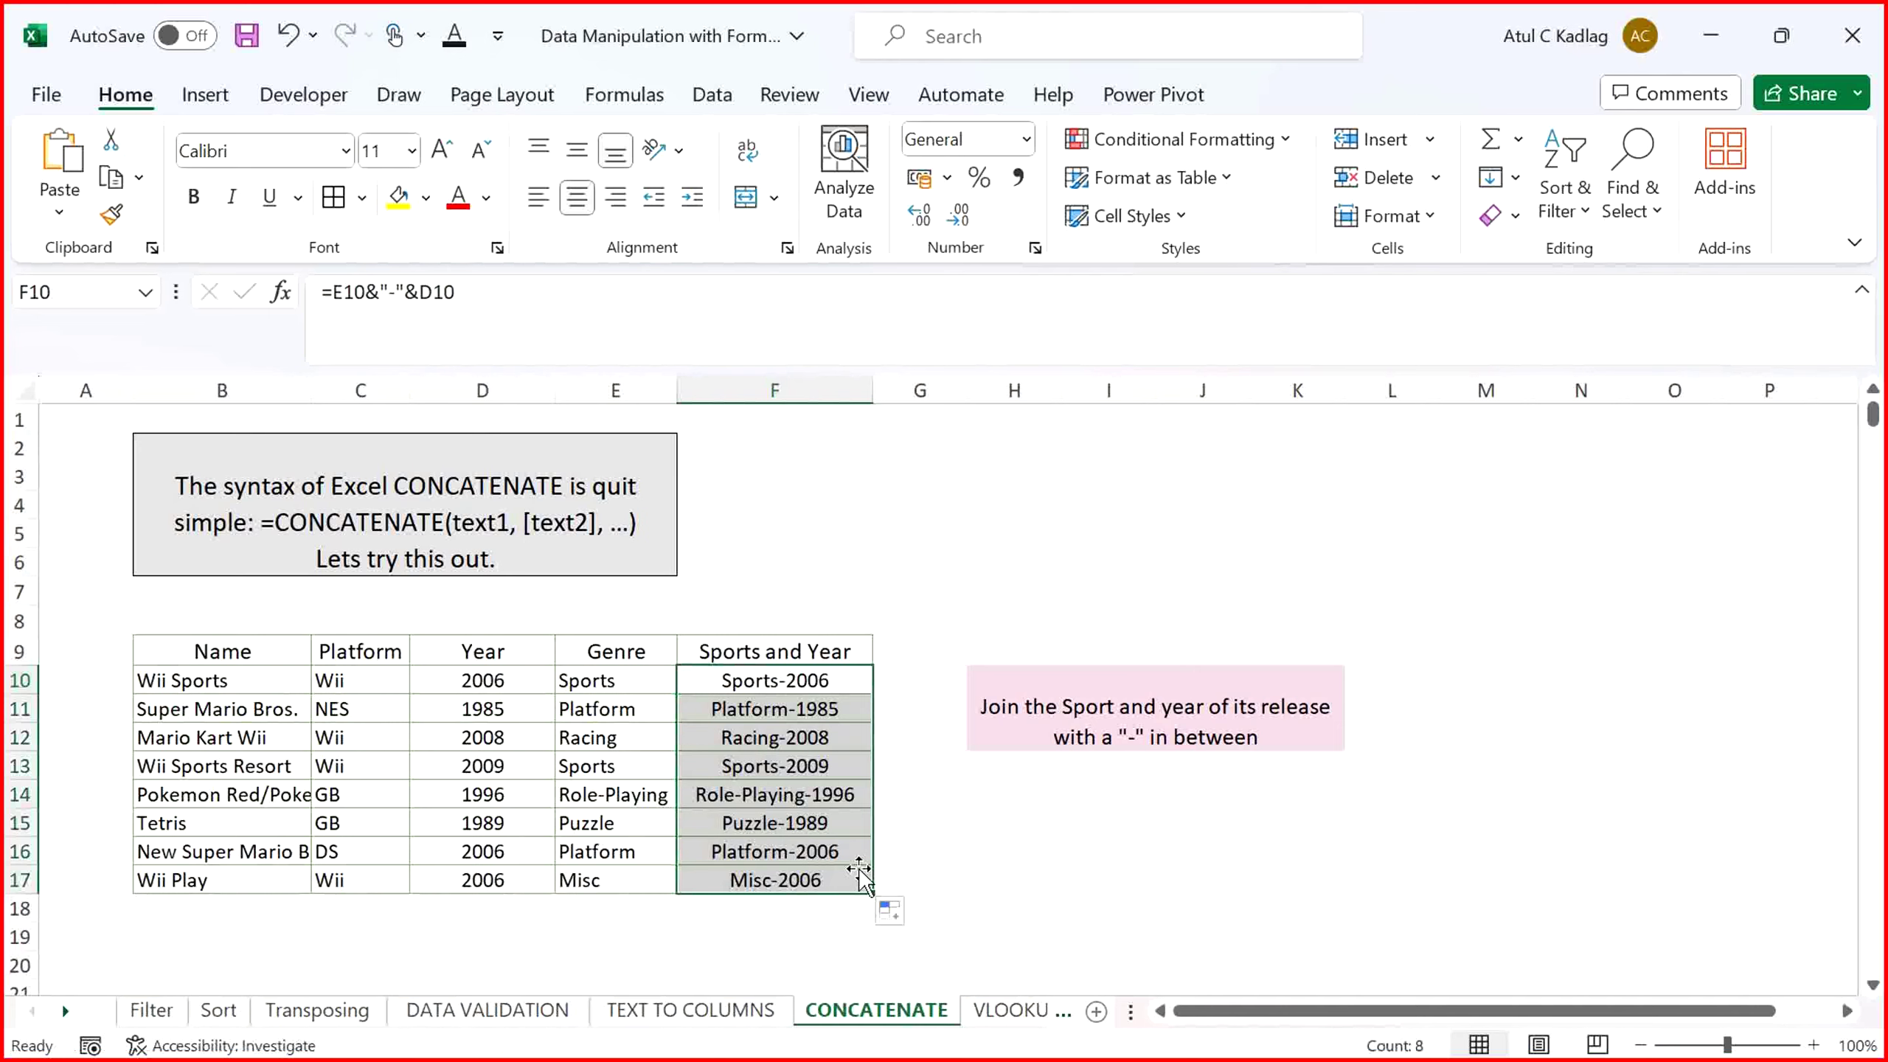
pyautogui.click(854, 812)
pyautogui.click(816, 683)
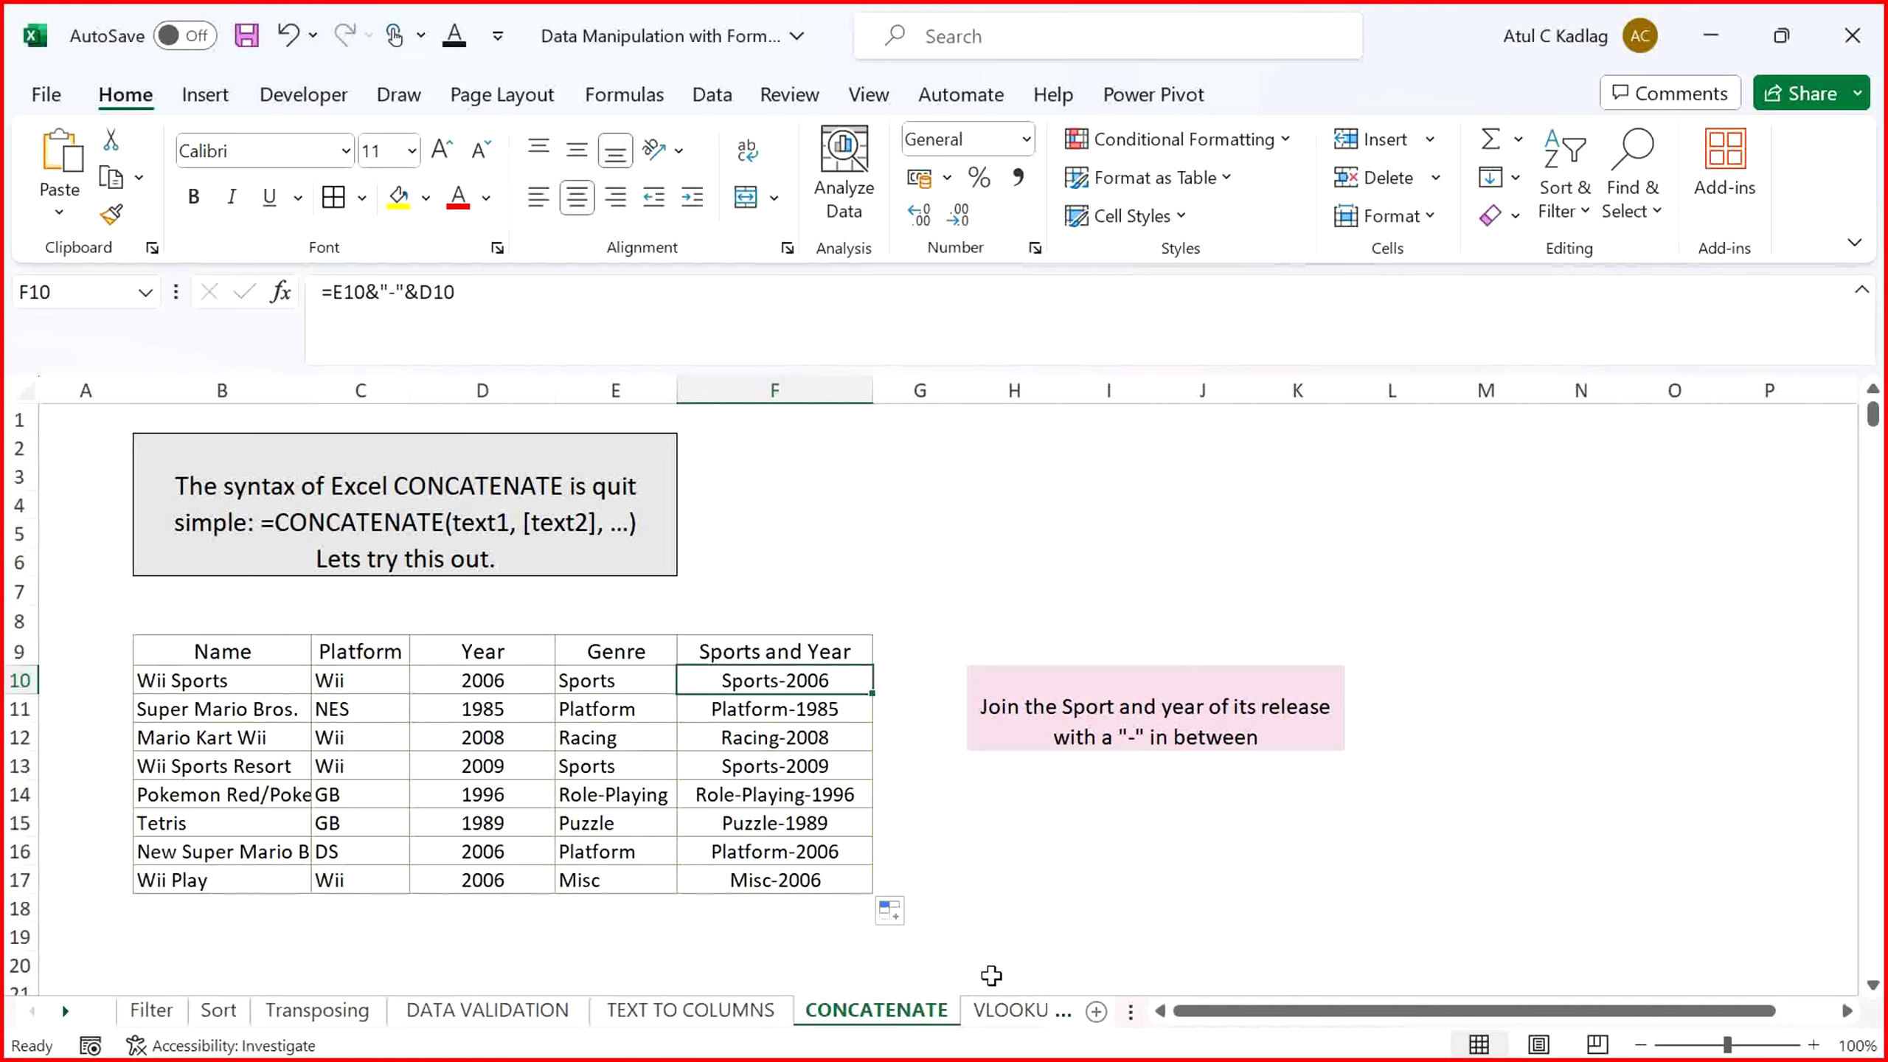
# Open the VLOOKUP sheet at its empty ID.No. lookup table
pyautogui.click(996, 1010)
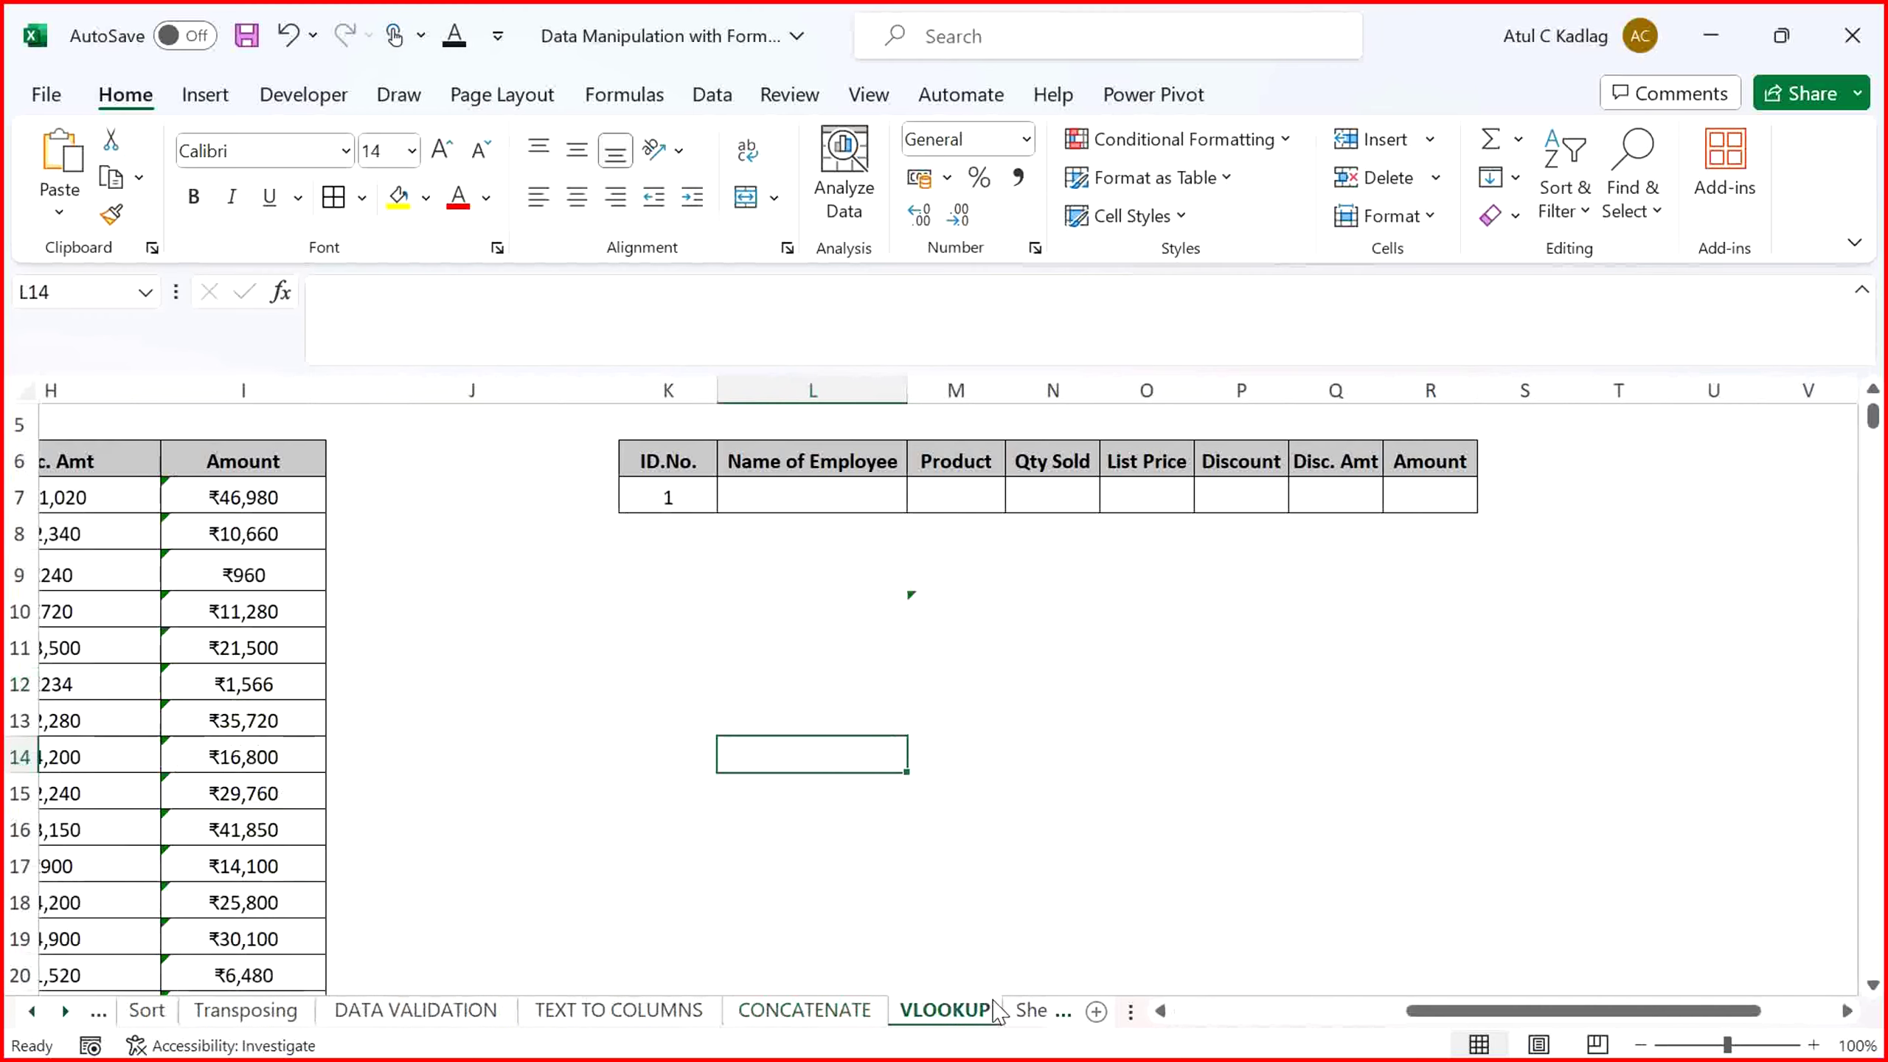
pyautogui.click(757, 853)
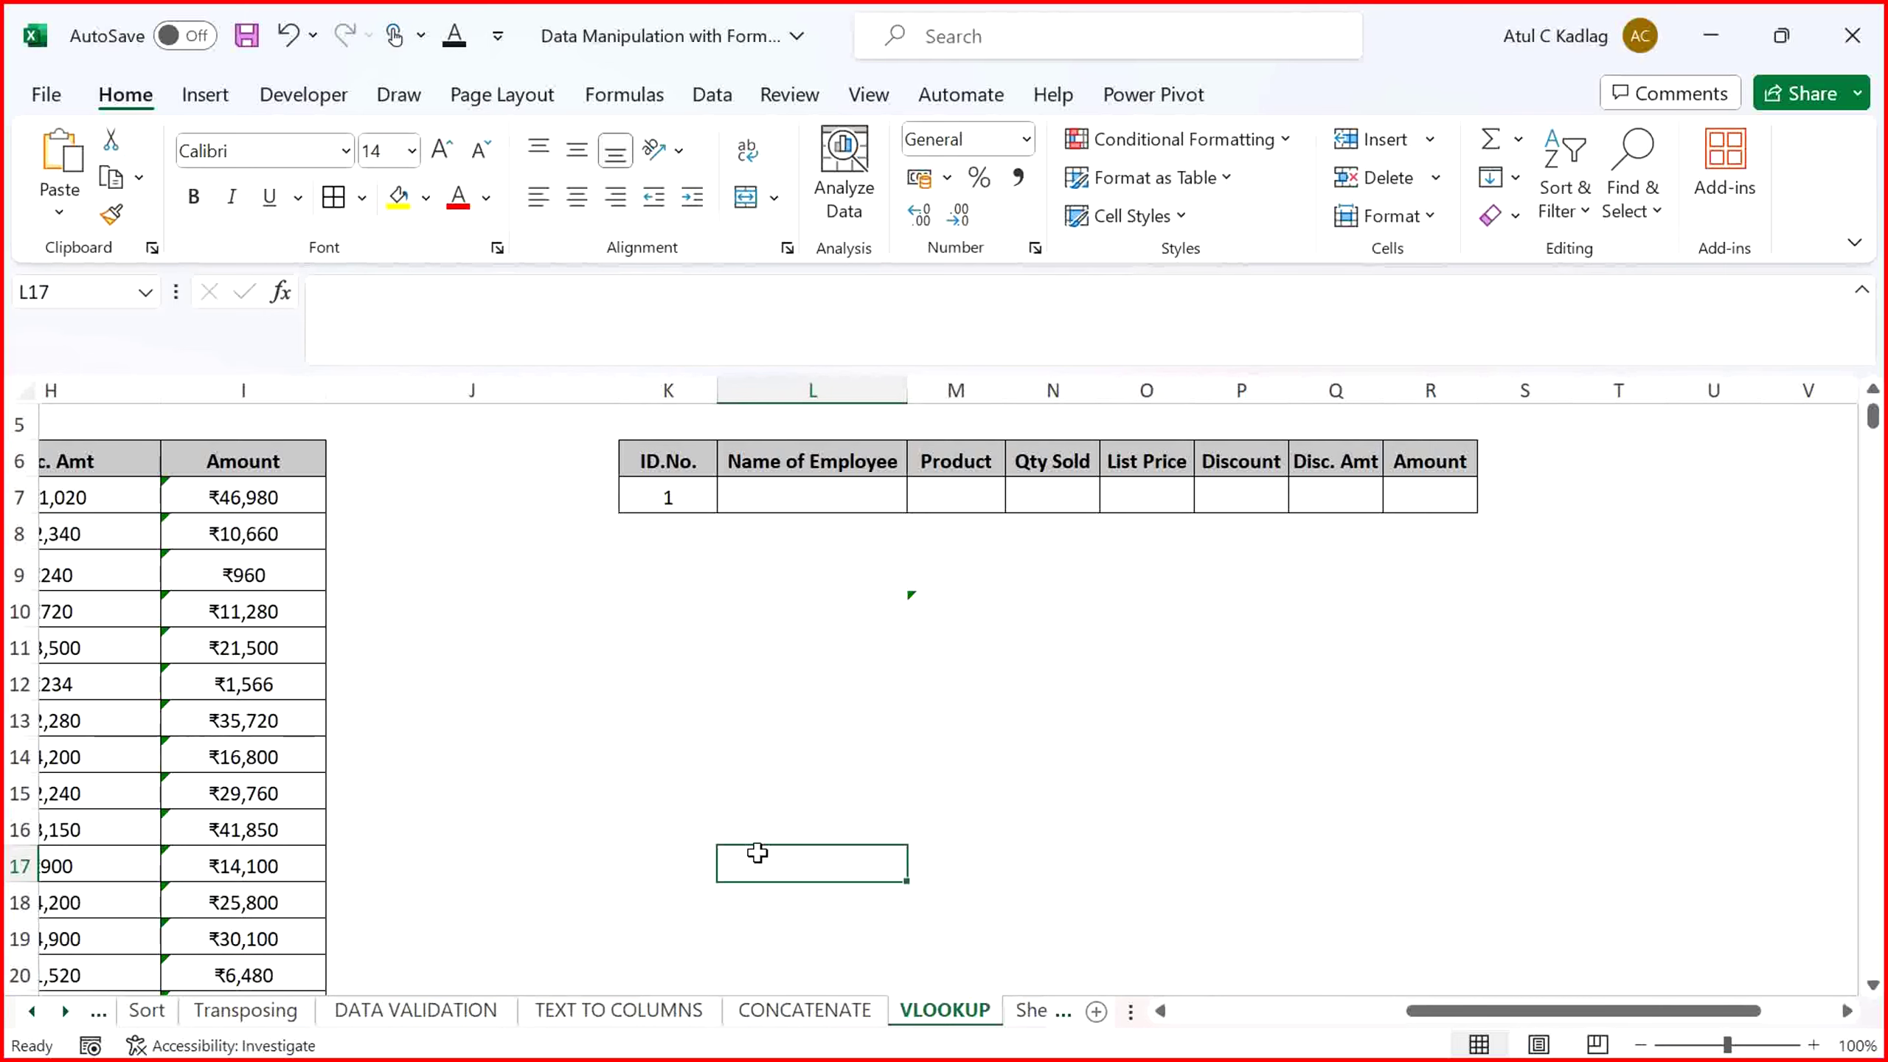
# Switch to the Teams meeting, review the participants list for raised hands and close the list
pyautogui.hotkey('alt', 'Tab')
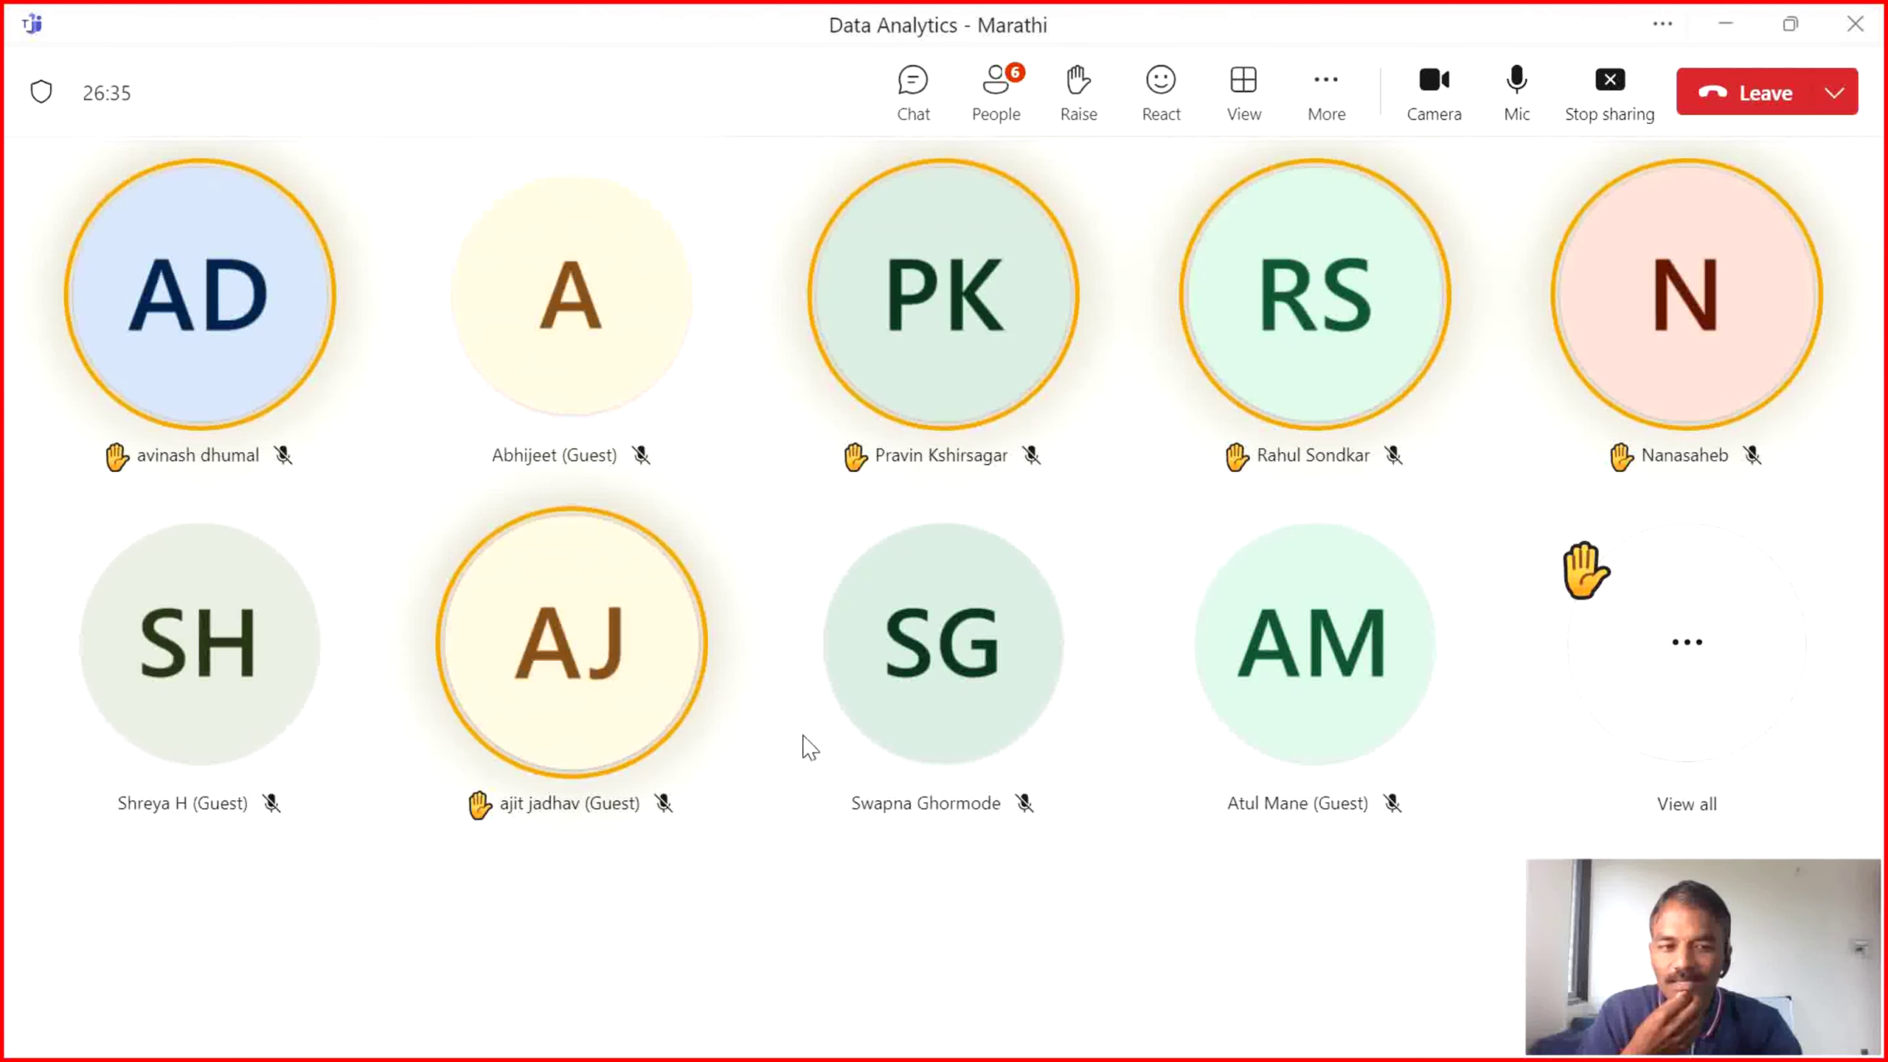
pyautogui.click(1637, 690)
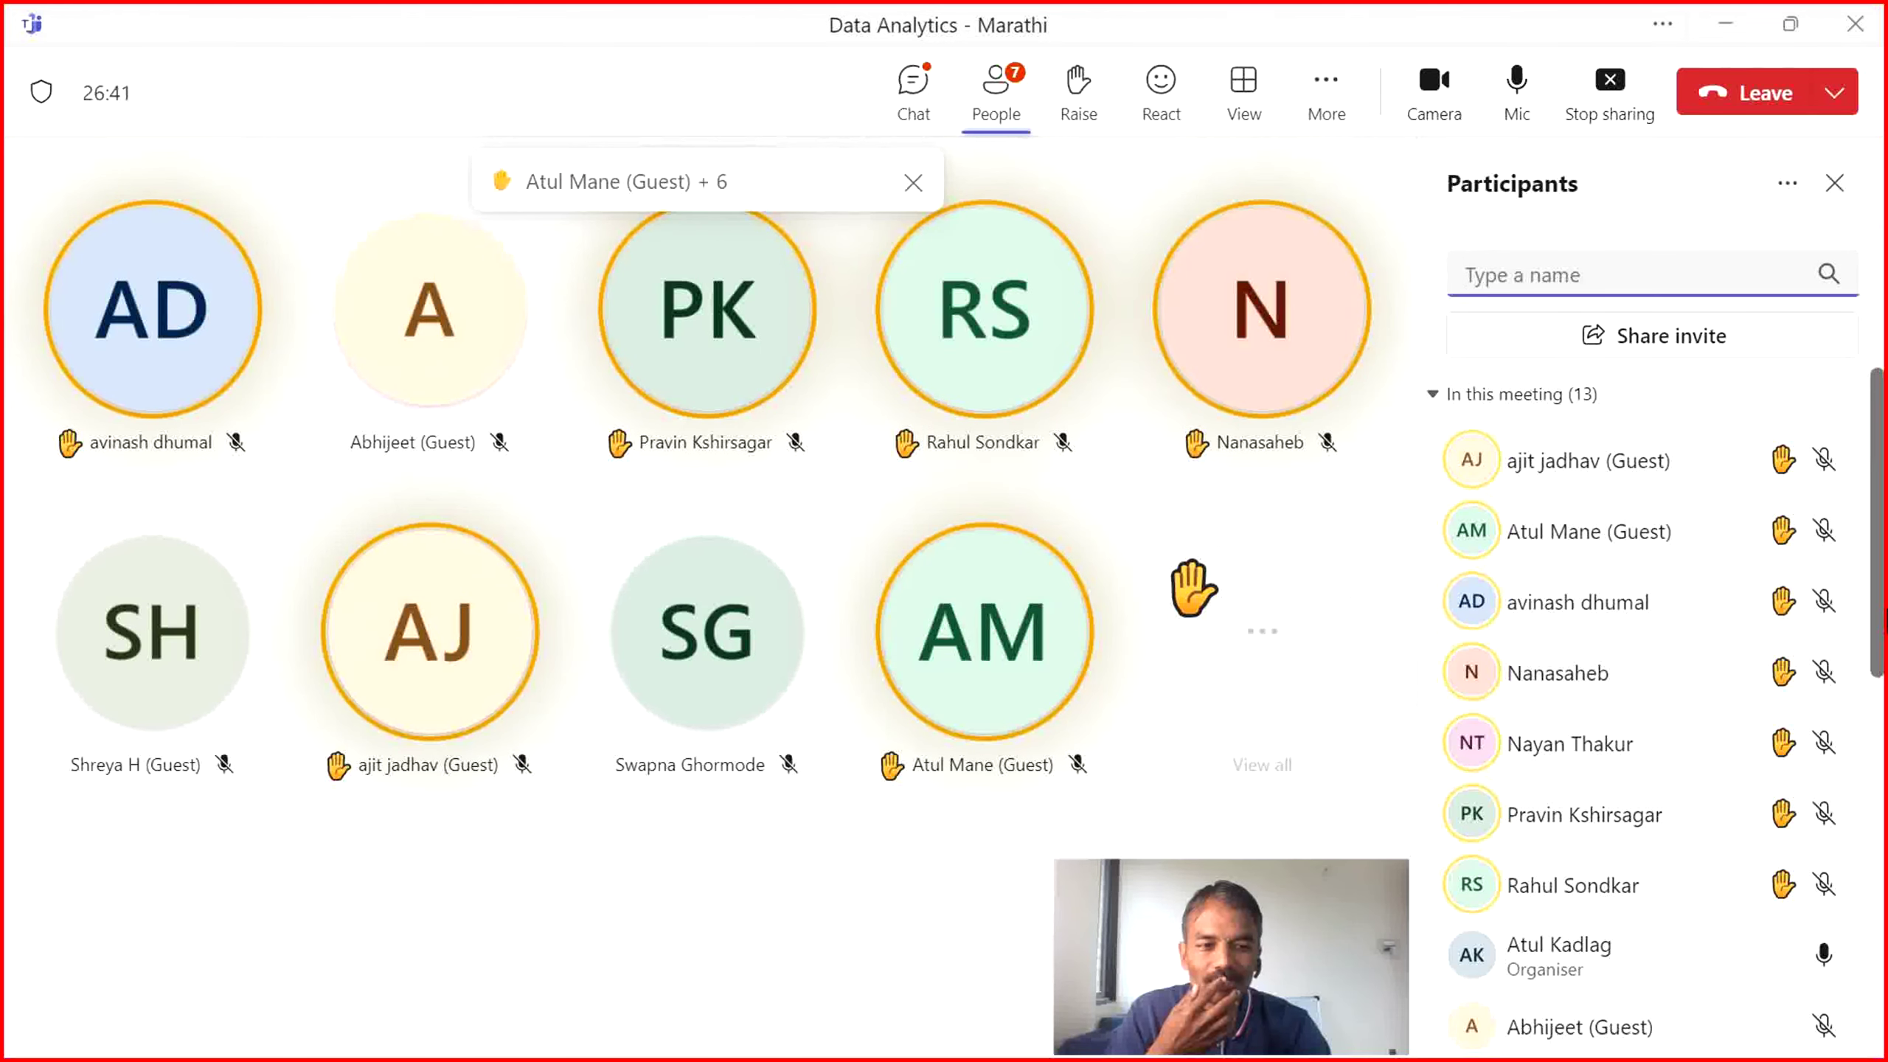
pyautogui.moveTo(1884, 634)
pyautogui.mouseDown()
pyautogui.moveTo(1884, 717)
pyautogui.moveTo(1883, 636)
pyautogui.mouseUp()
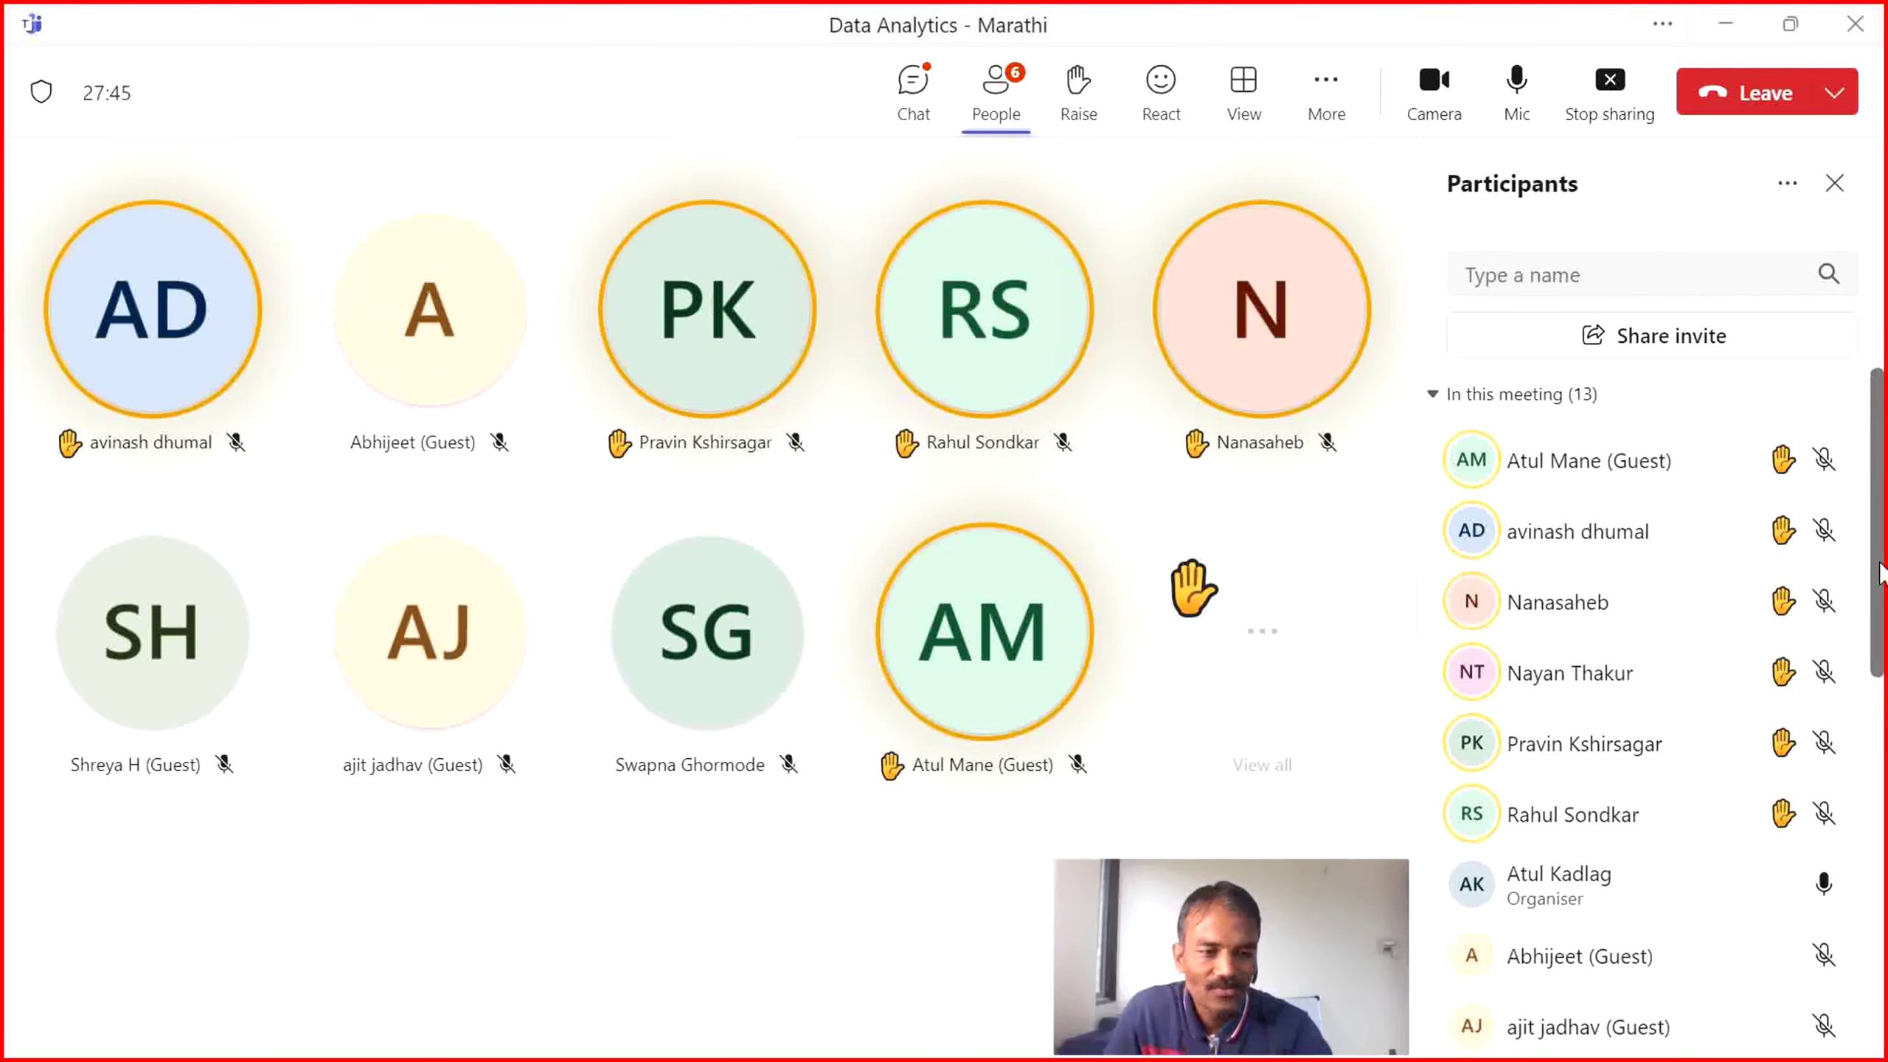
pyautogui.moveTo(1873, 618); pyautogui.dragTo(1854, 772)
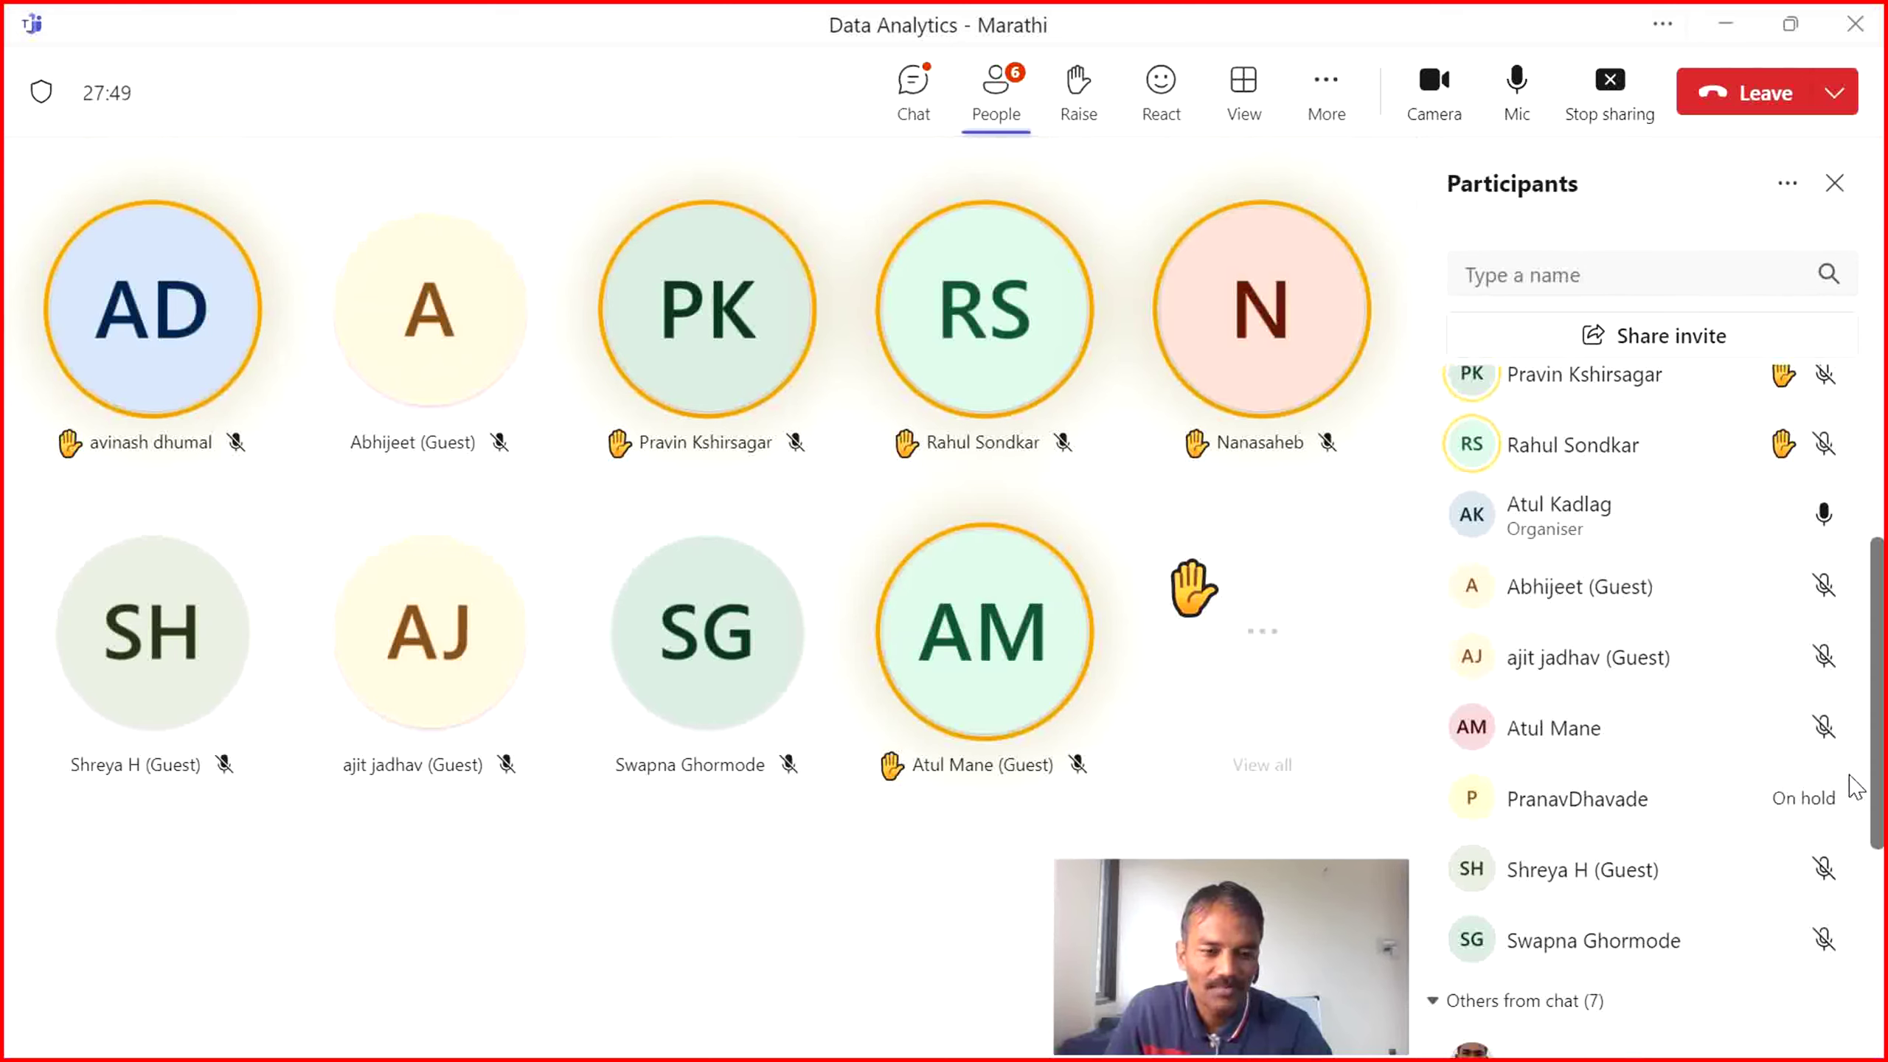
pyautogui.scroll(5, 1851, 736)
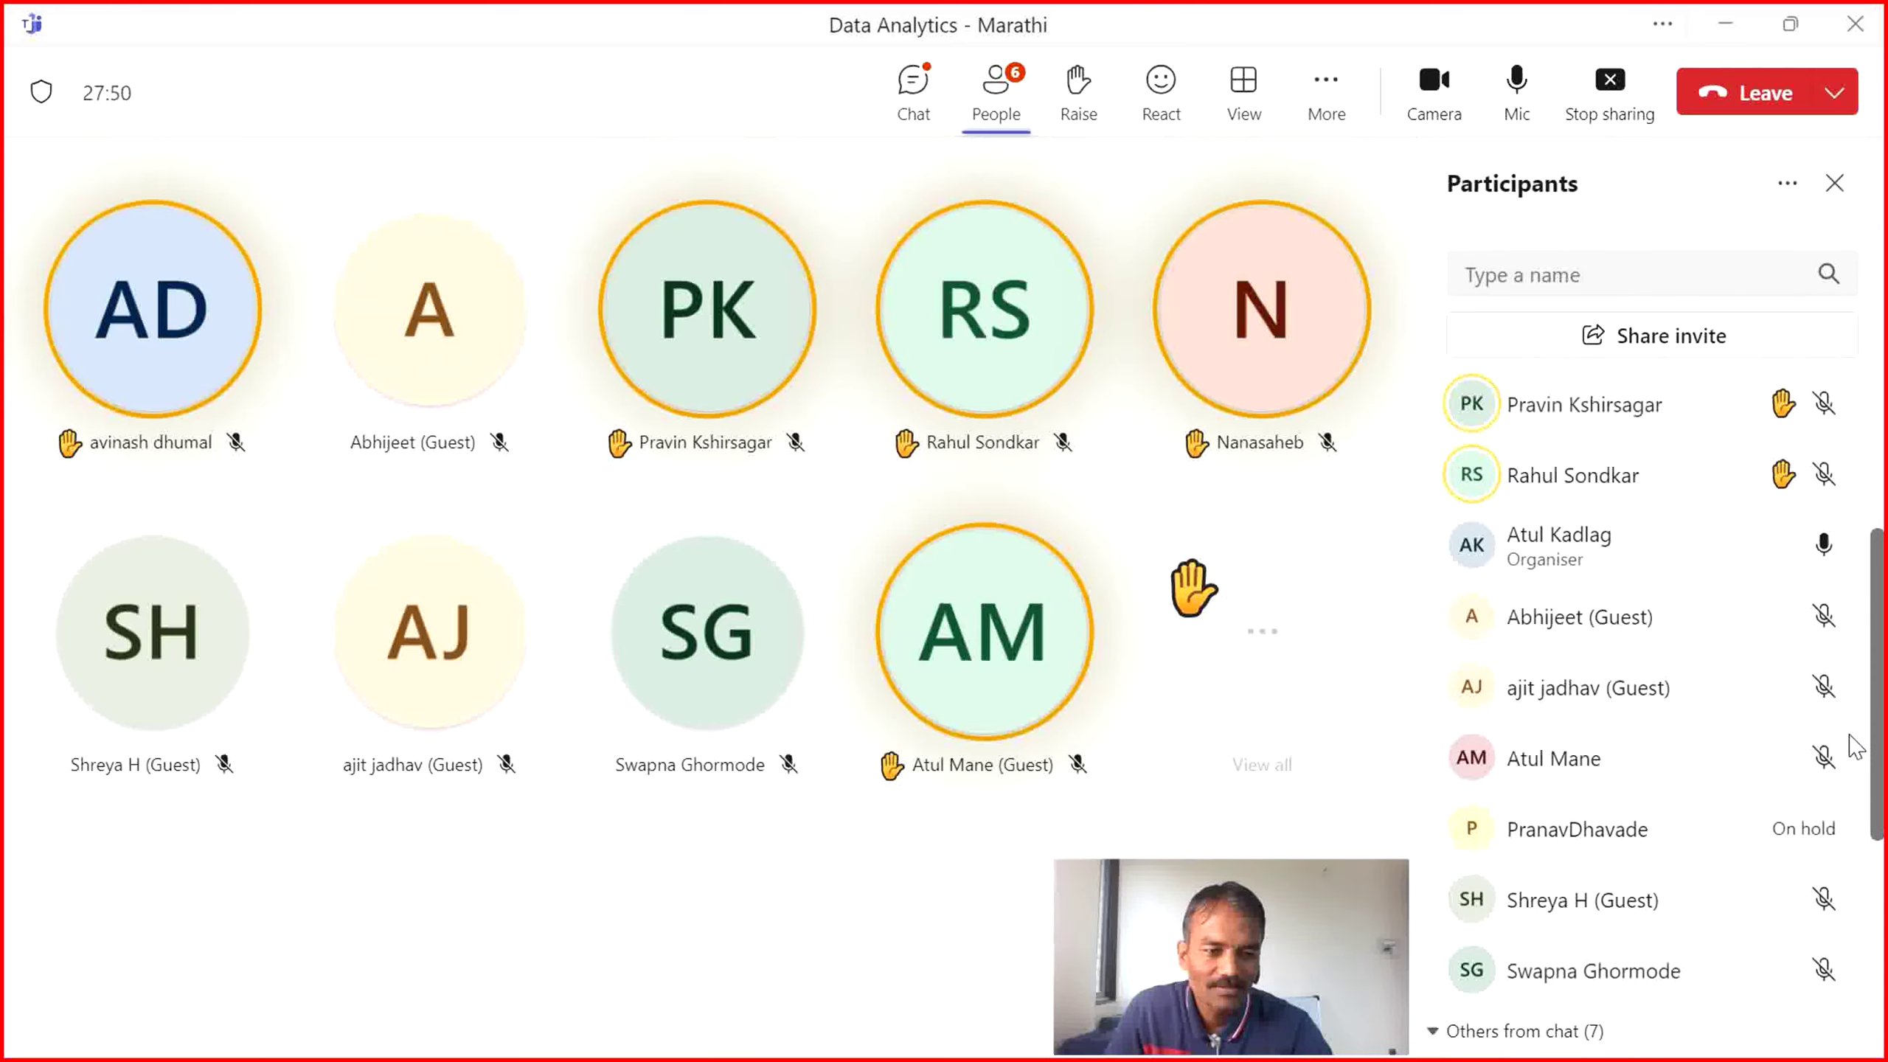
pyautogui.click(1836, 186)
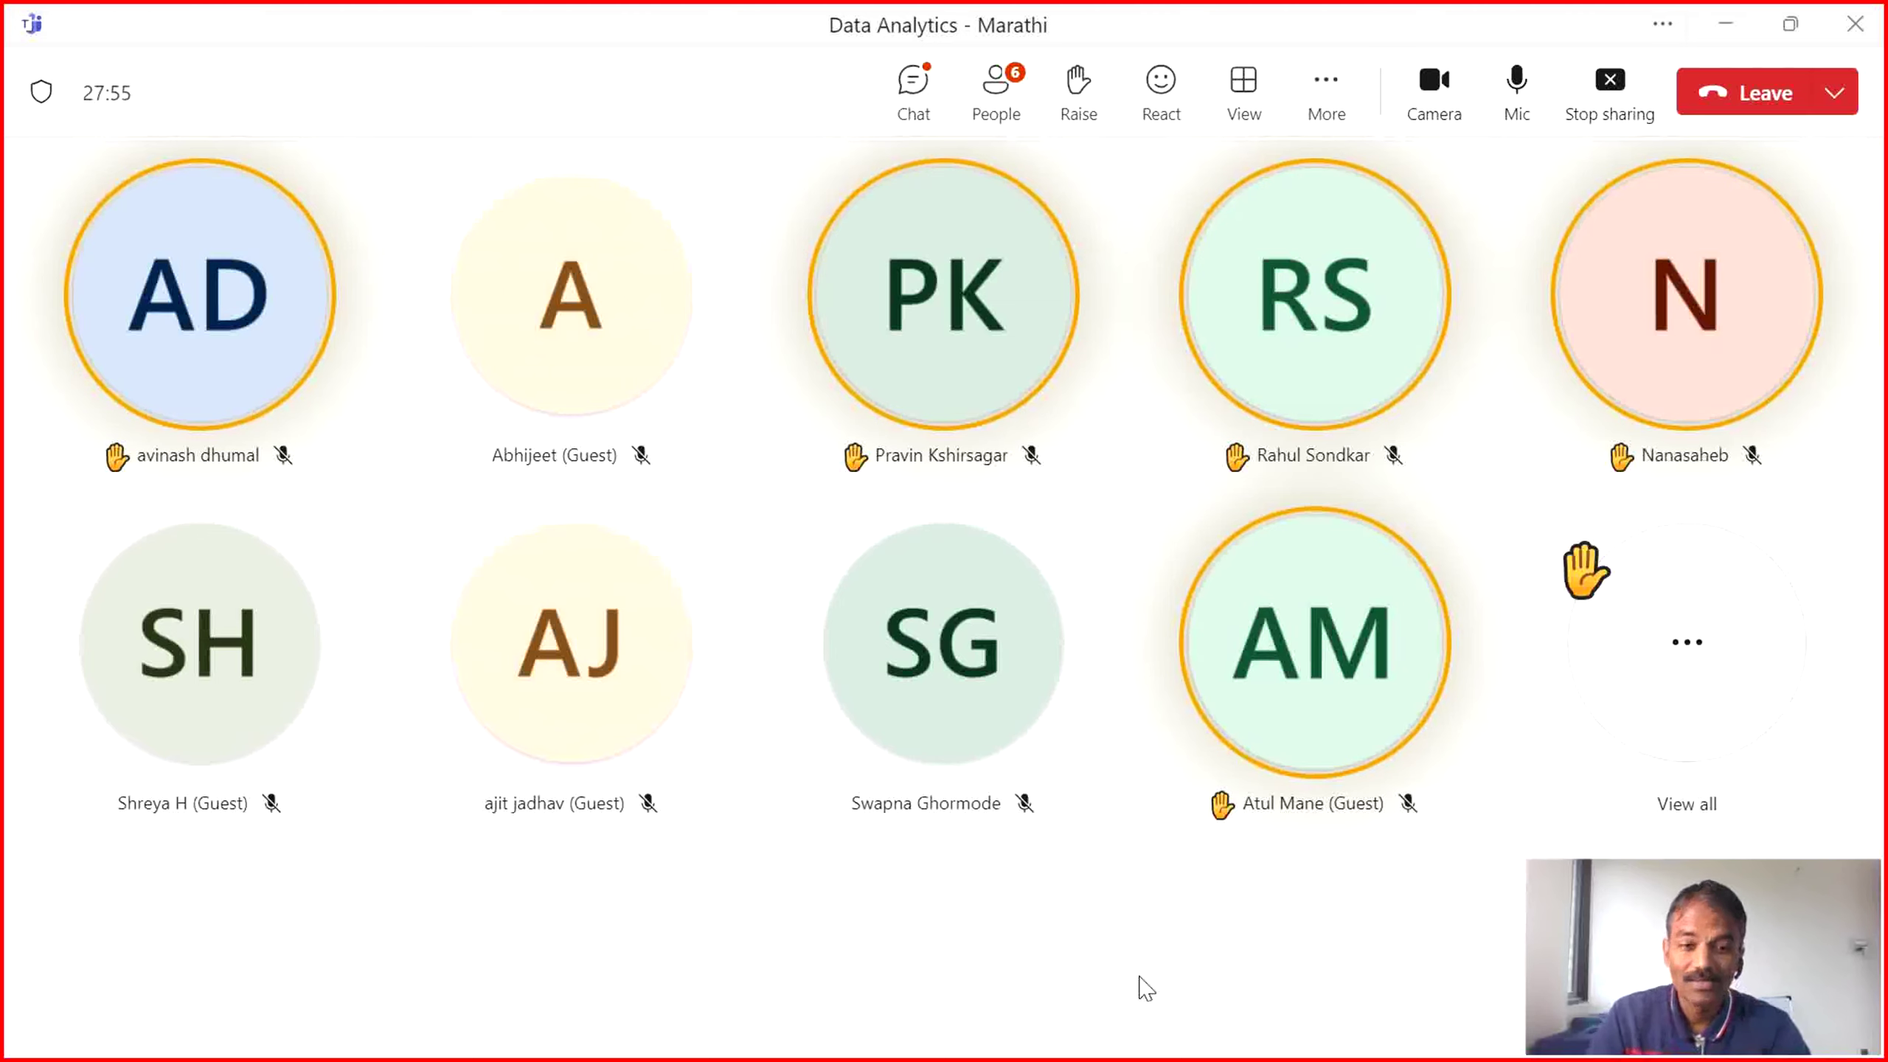
# Switch back to the Excel workbook and examine the VLOOKUP sheet's sales table columns and syntax note
pyautogui.hotkey('alt', 'Tab')
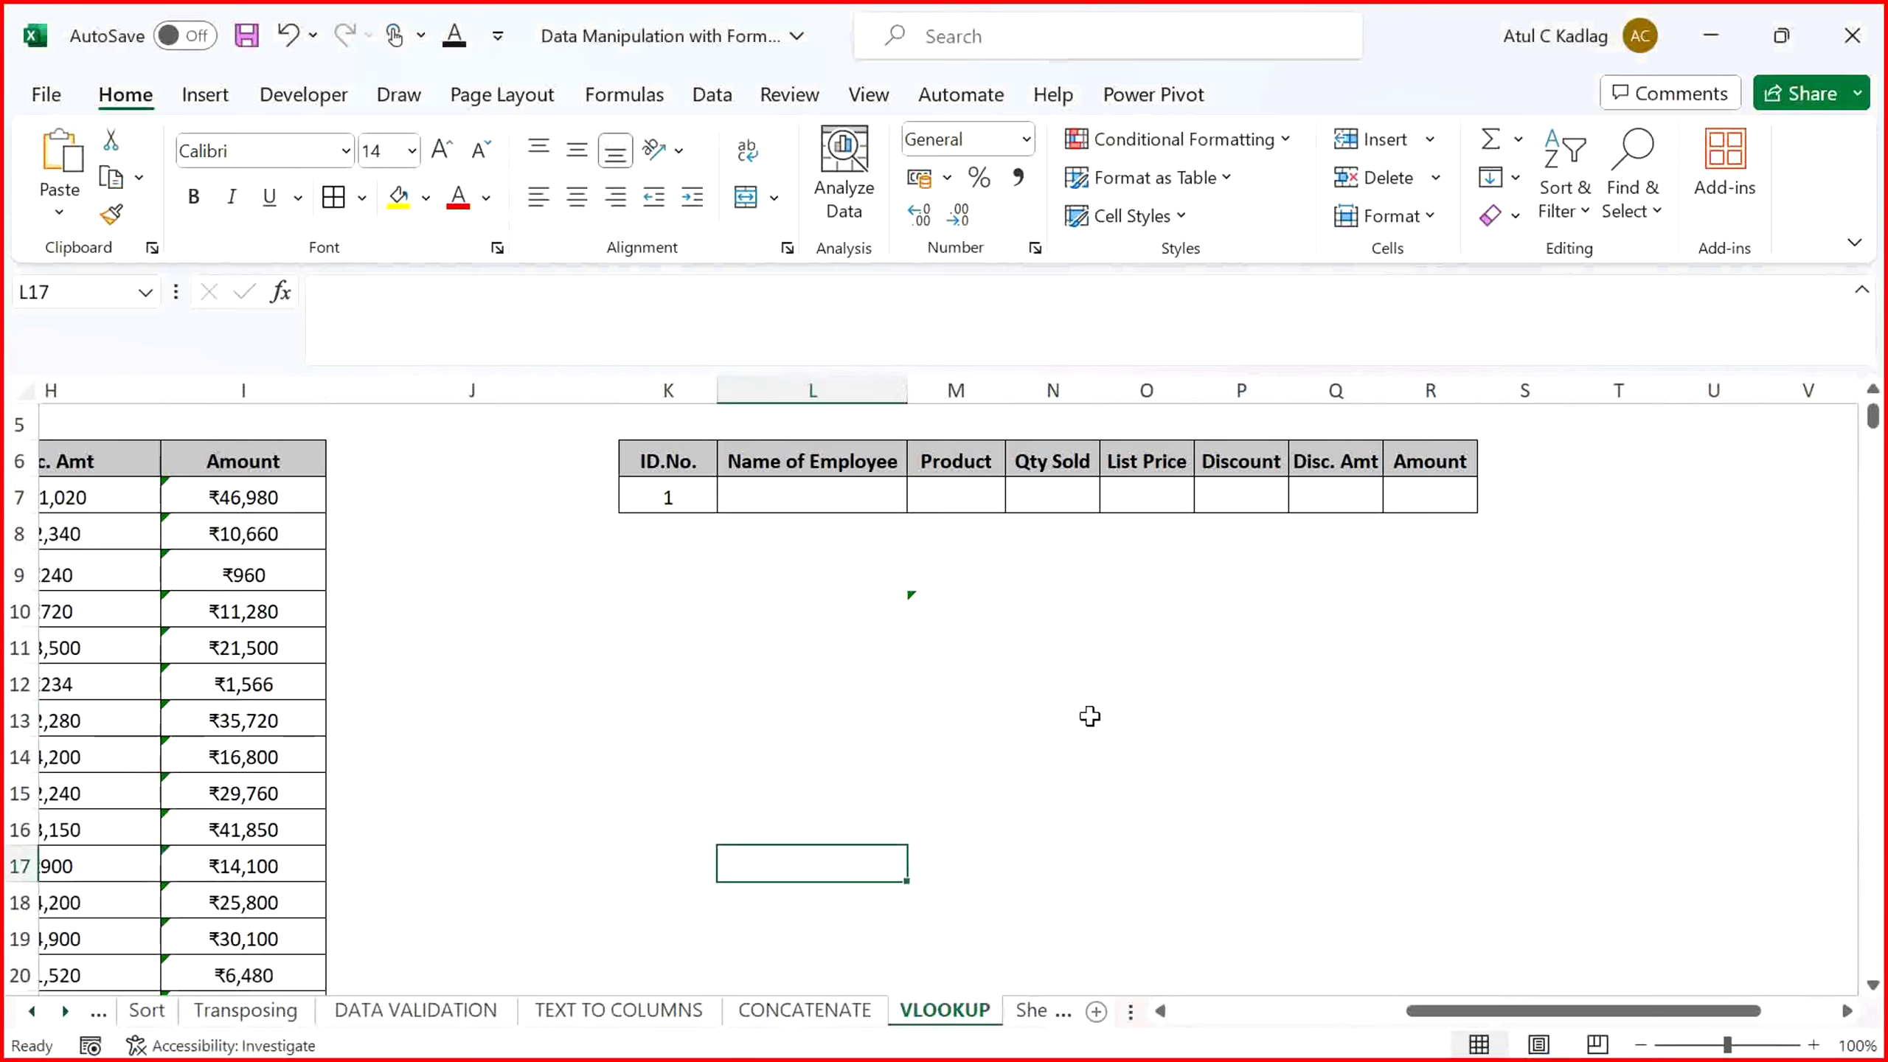
pyautogui.click(1090, 716)
pyautogui.press('Left')
pyautogui.press('Left')
pyautogui.press('Left')
pyautogui.press('Left')
pyautogui.press('Left')
pyautogui.press('Left')
pyautogui.press('Left')
pyautogui.press('Left')
pyautogui.press('Left')
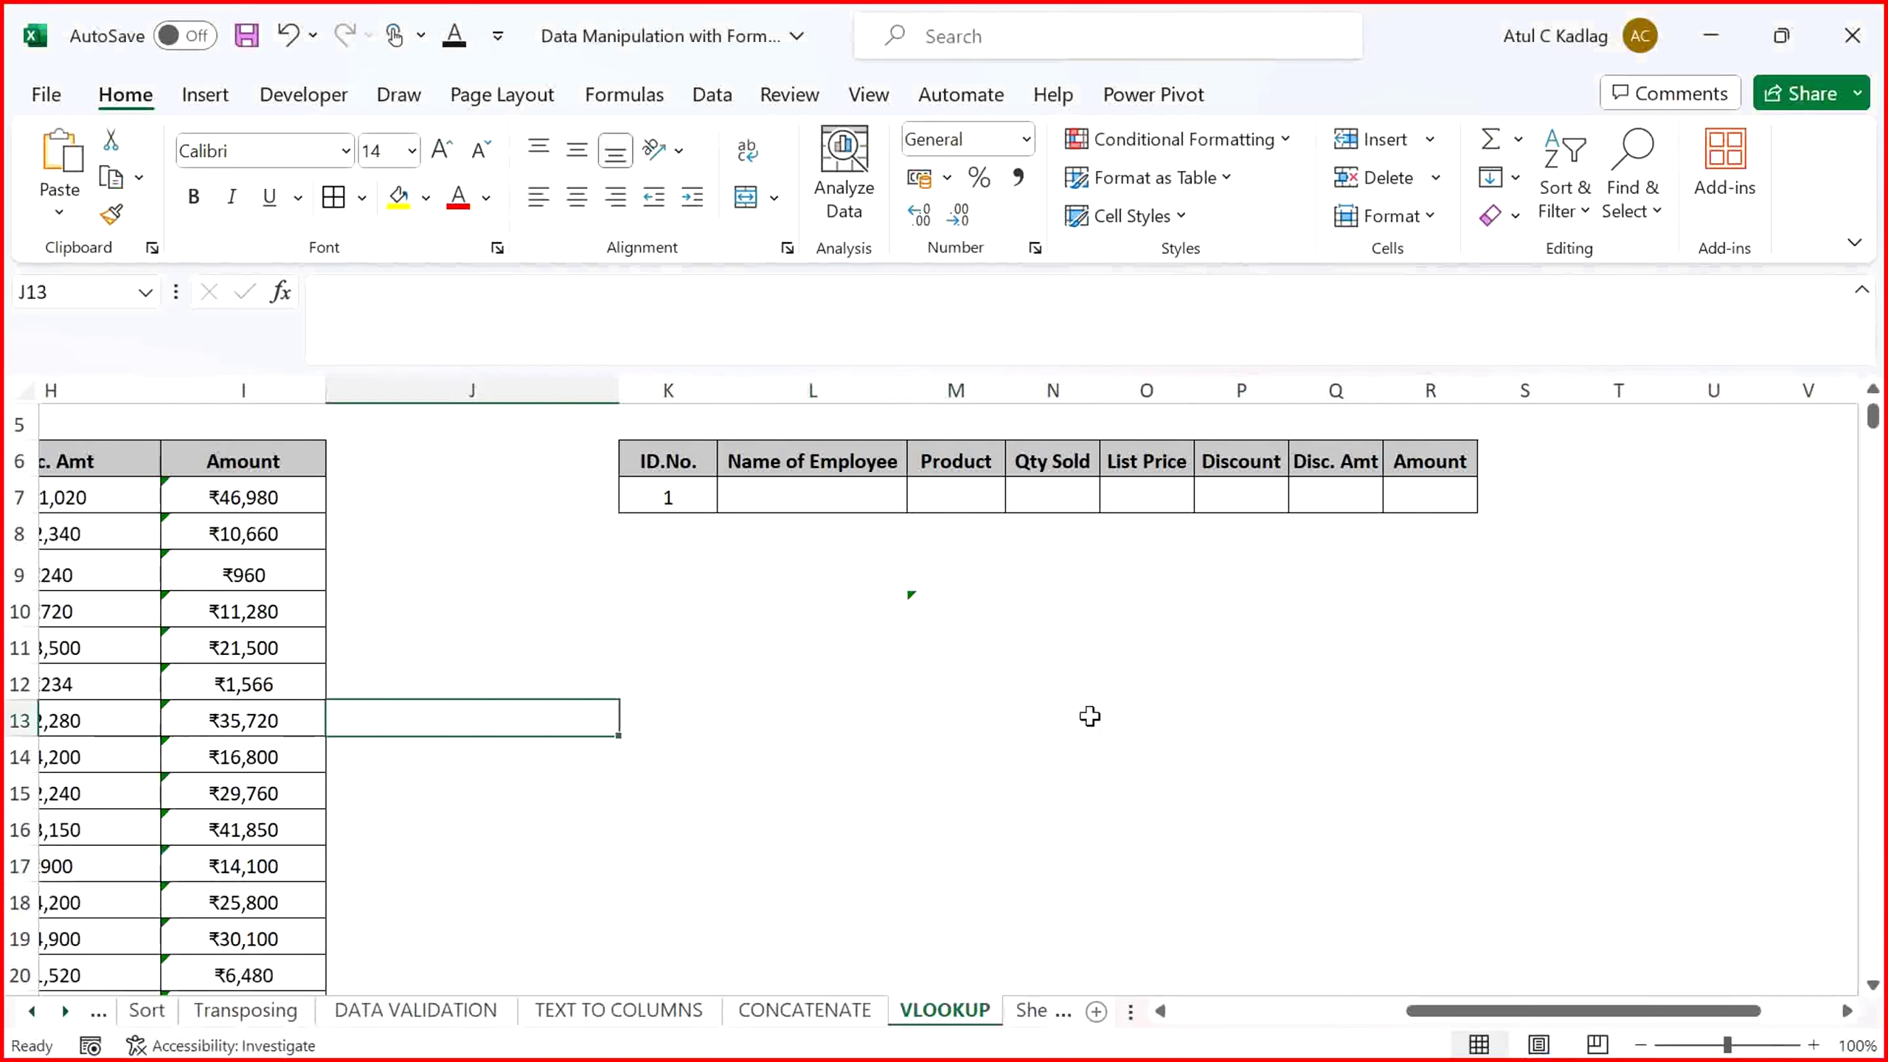
pyautogui.press('Right')
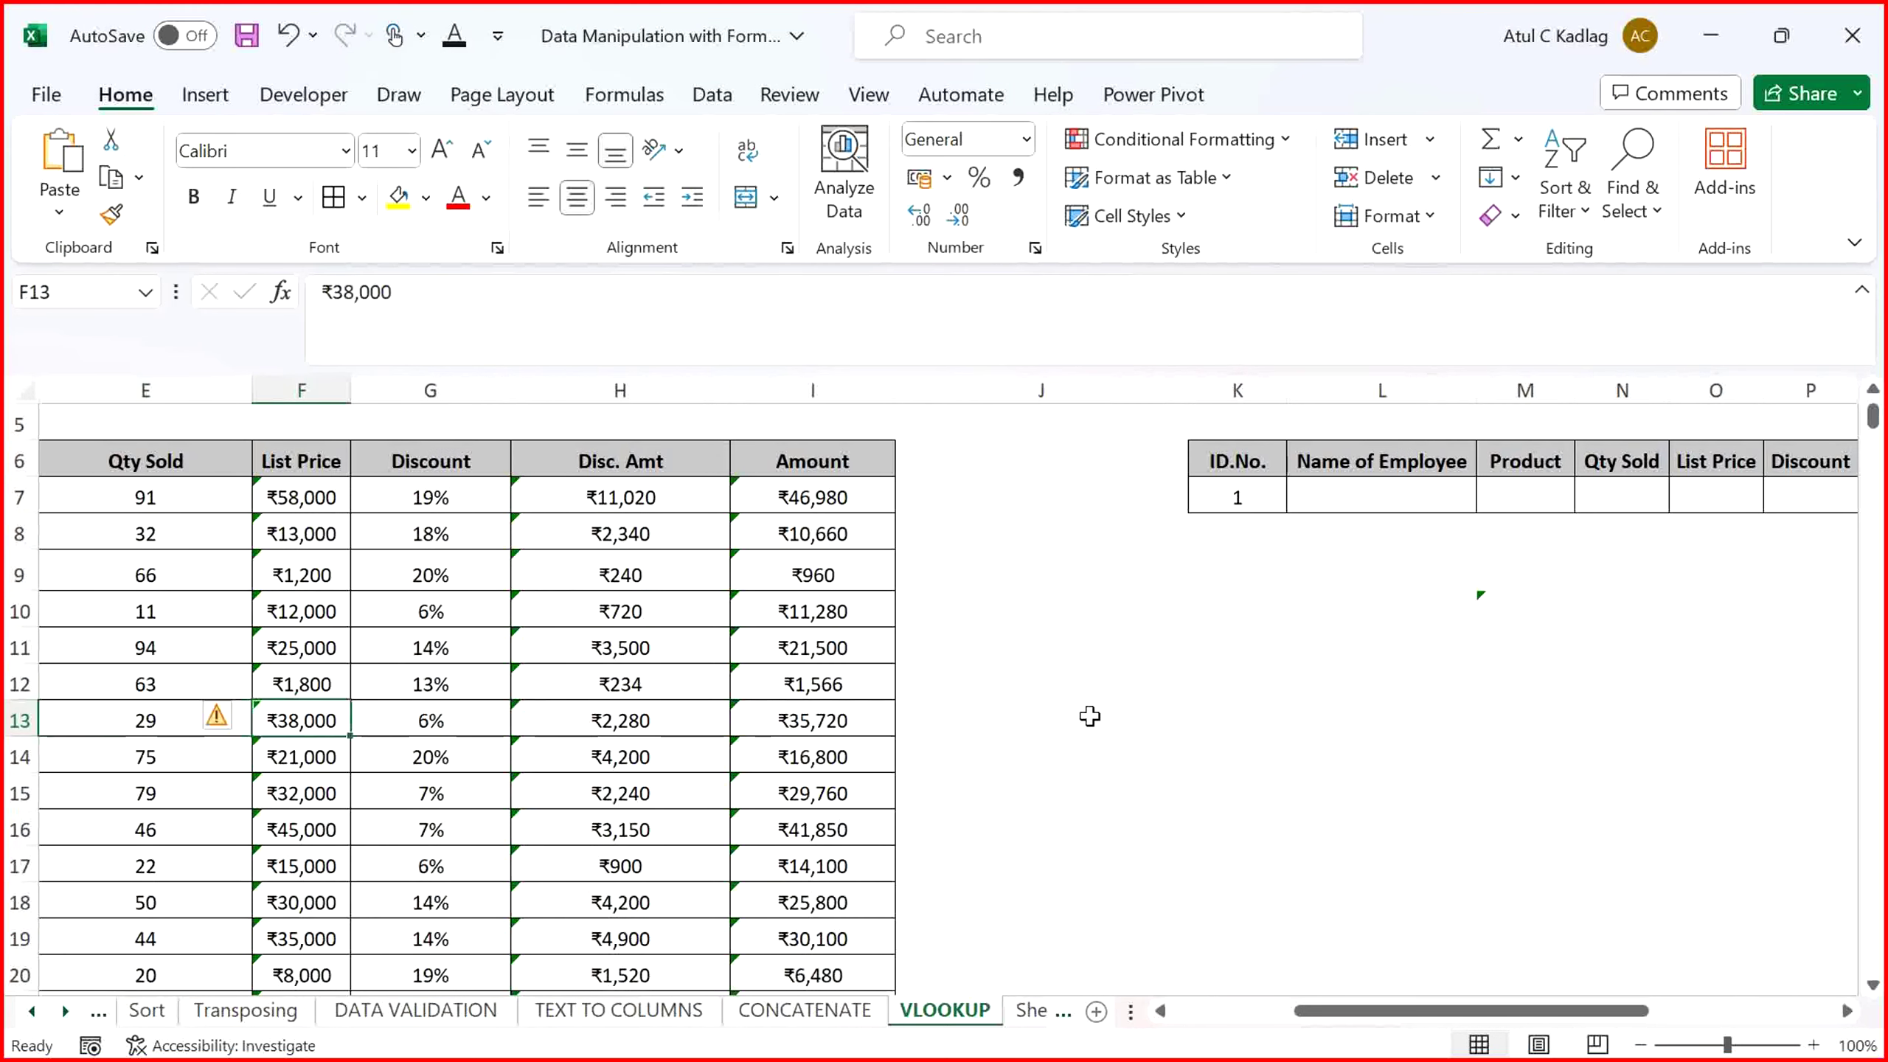
pyautogui.press('Up')
pyautogui.press('Up')
pyautogui.press('Up')
pyautogui.press('Up')
pyautogui.press('Up')
pyautogui.press('Up')
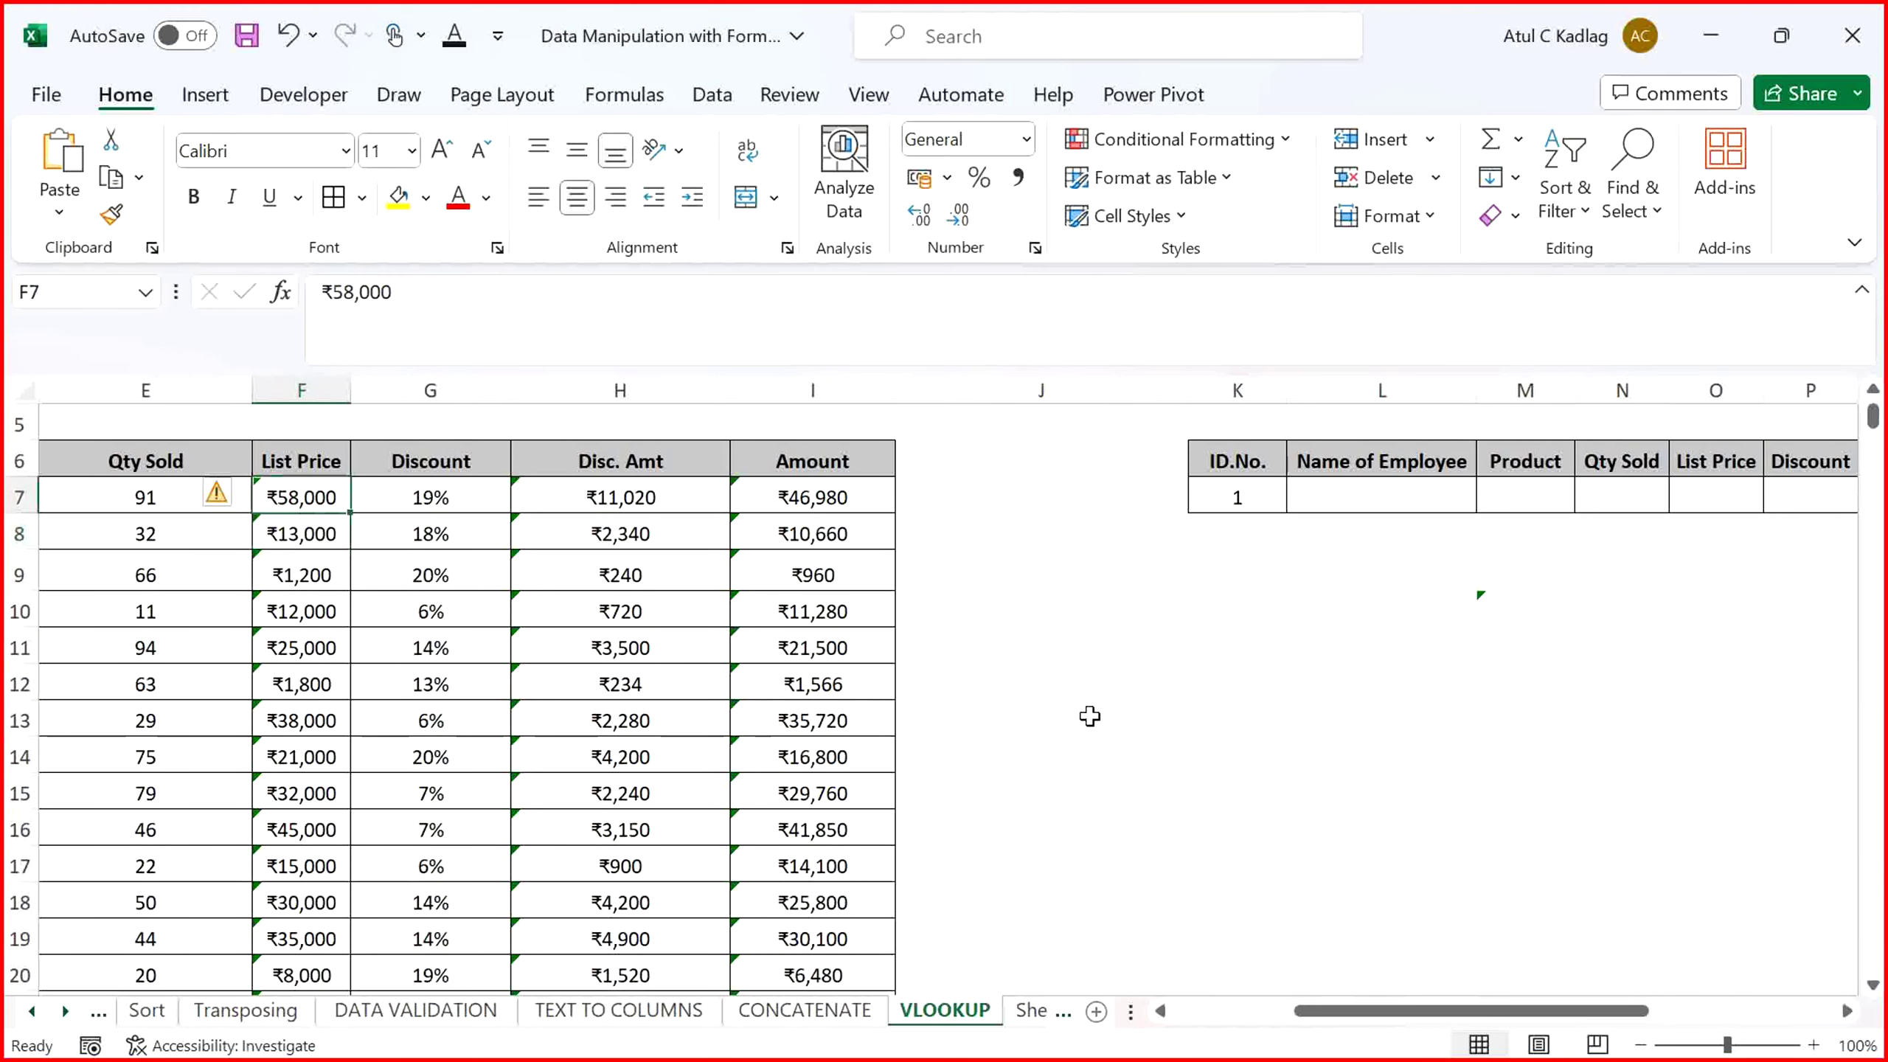
pyautogui.press('Left')
pyautogui.press('Left')
pyautogui.press('Left')
pyautogui.press('Left')
pyautogui.press('Left')
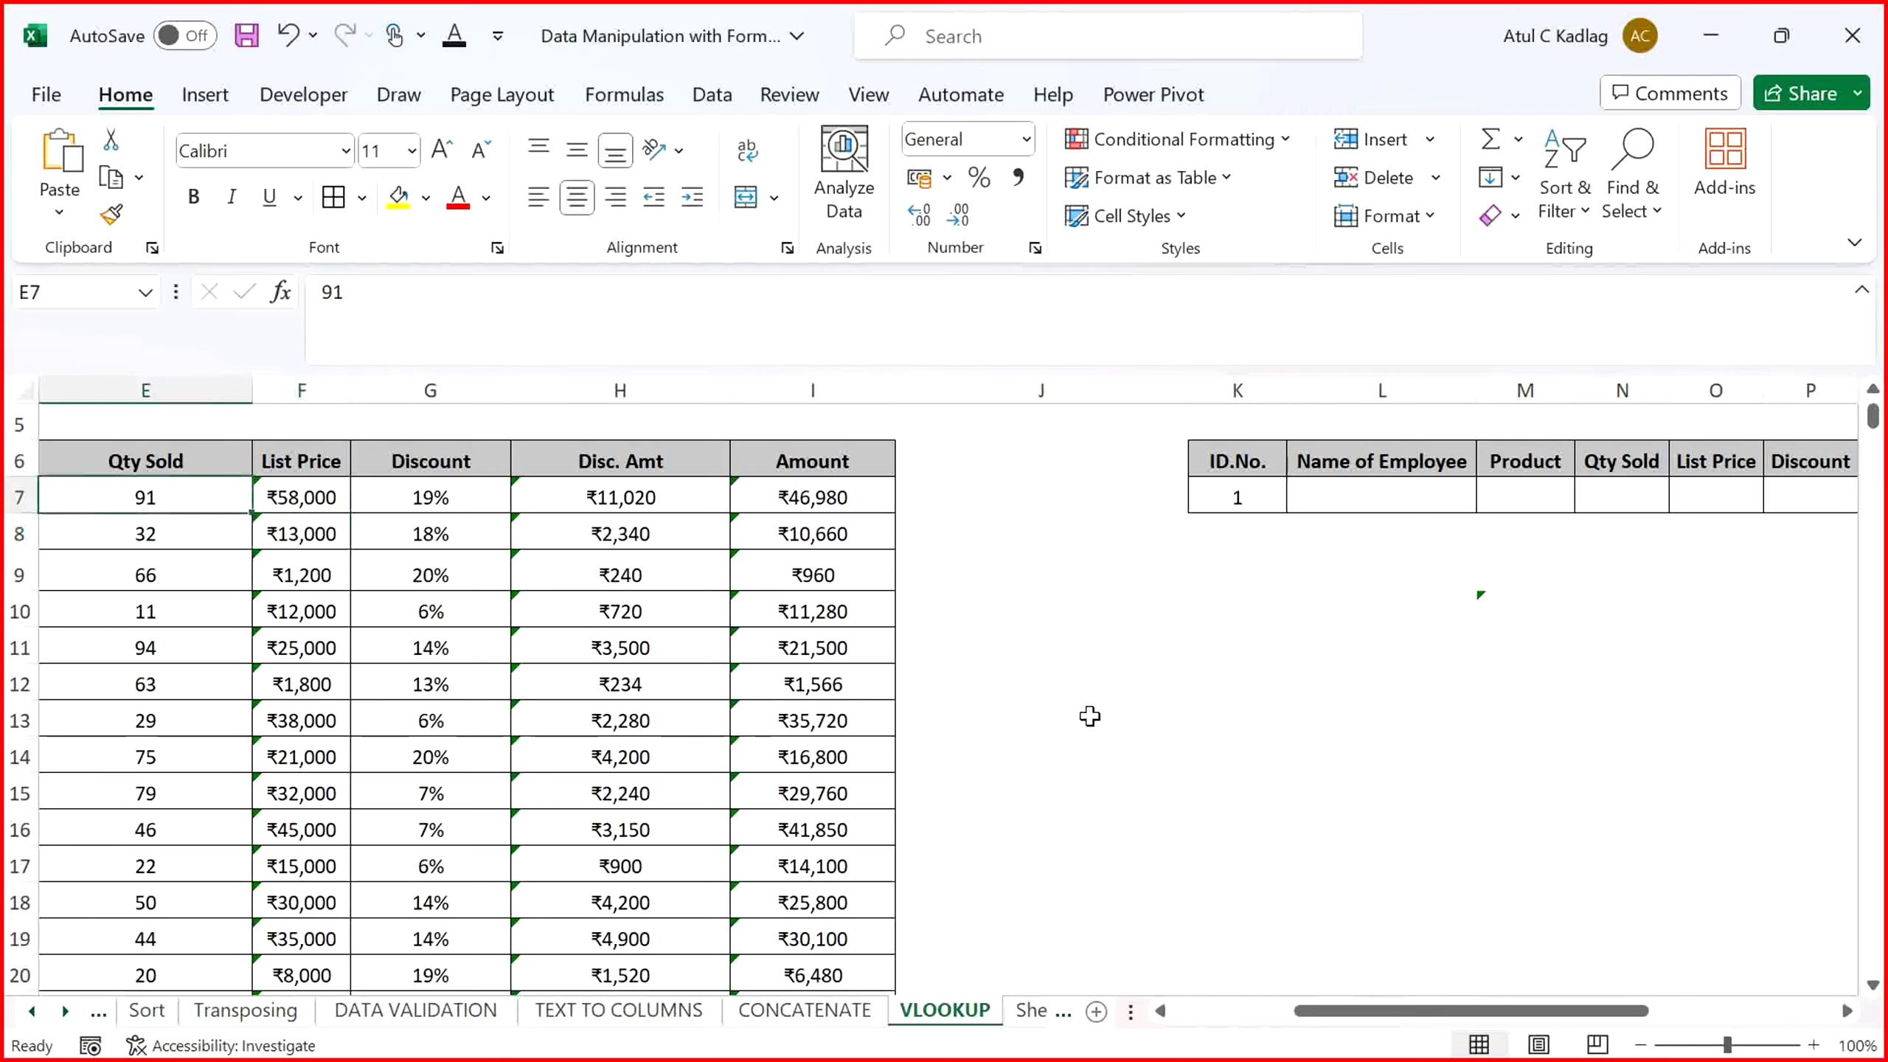
pyautogui.press('Up')
pyautogui.scroll(2, 1090, 716)
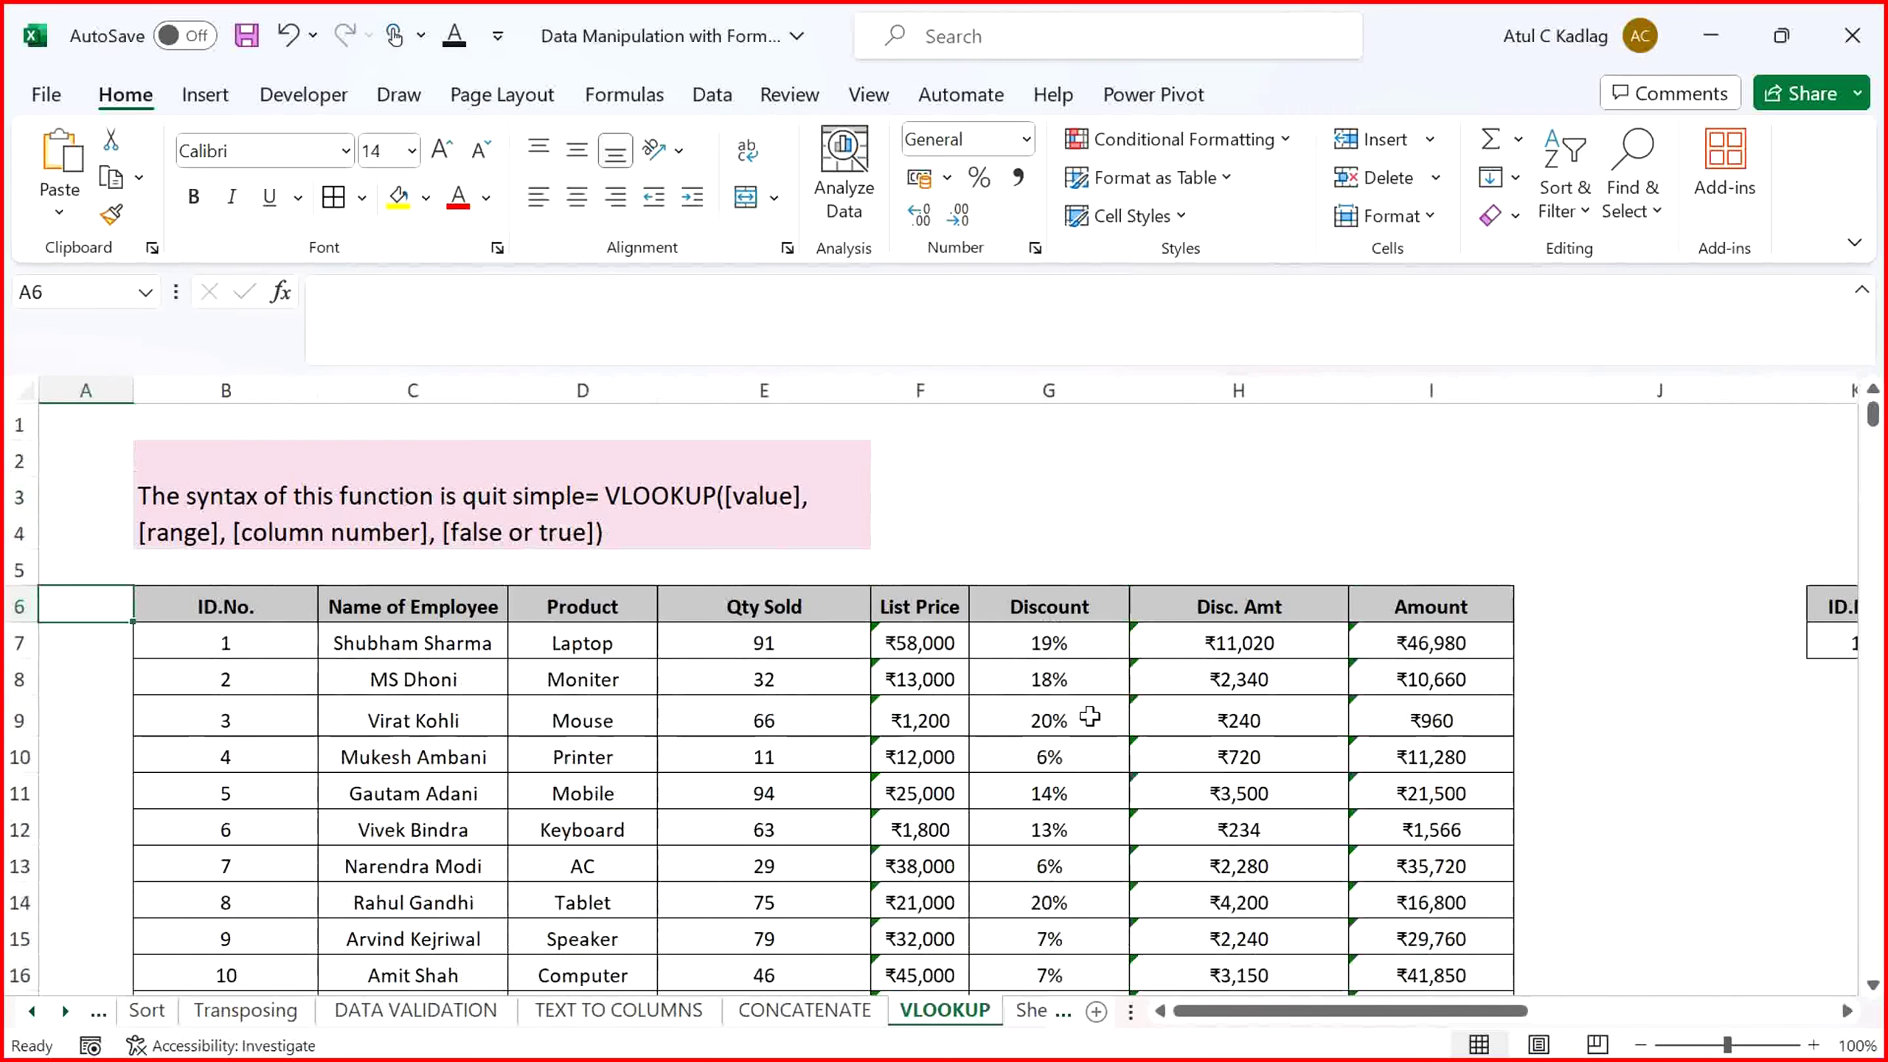
# Examine the ID.No. column of the sales table, selecting its ID numbers B7:B21
pyautogui.press('Down')
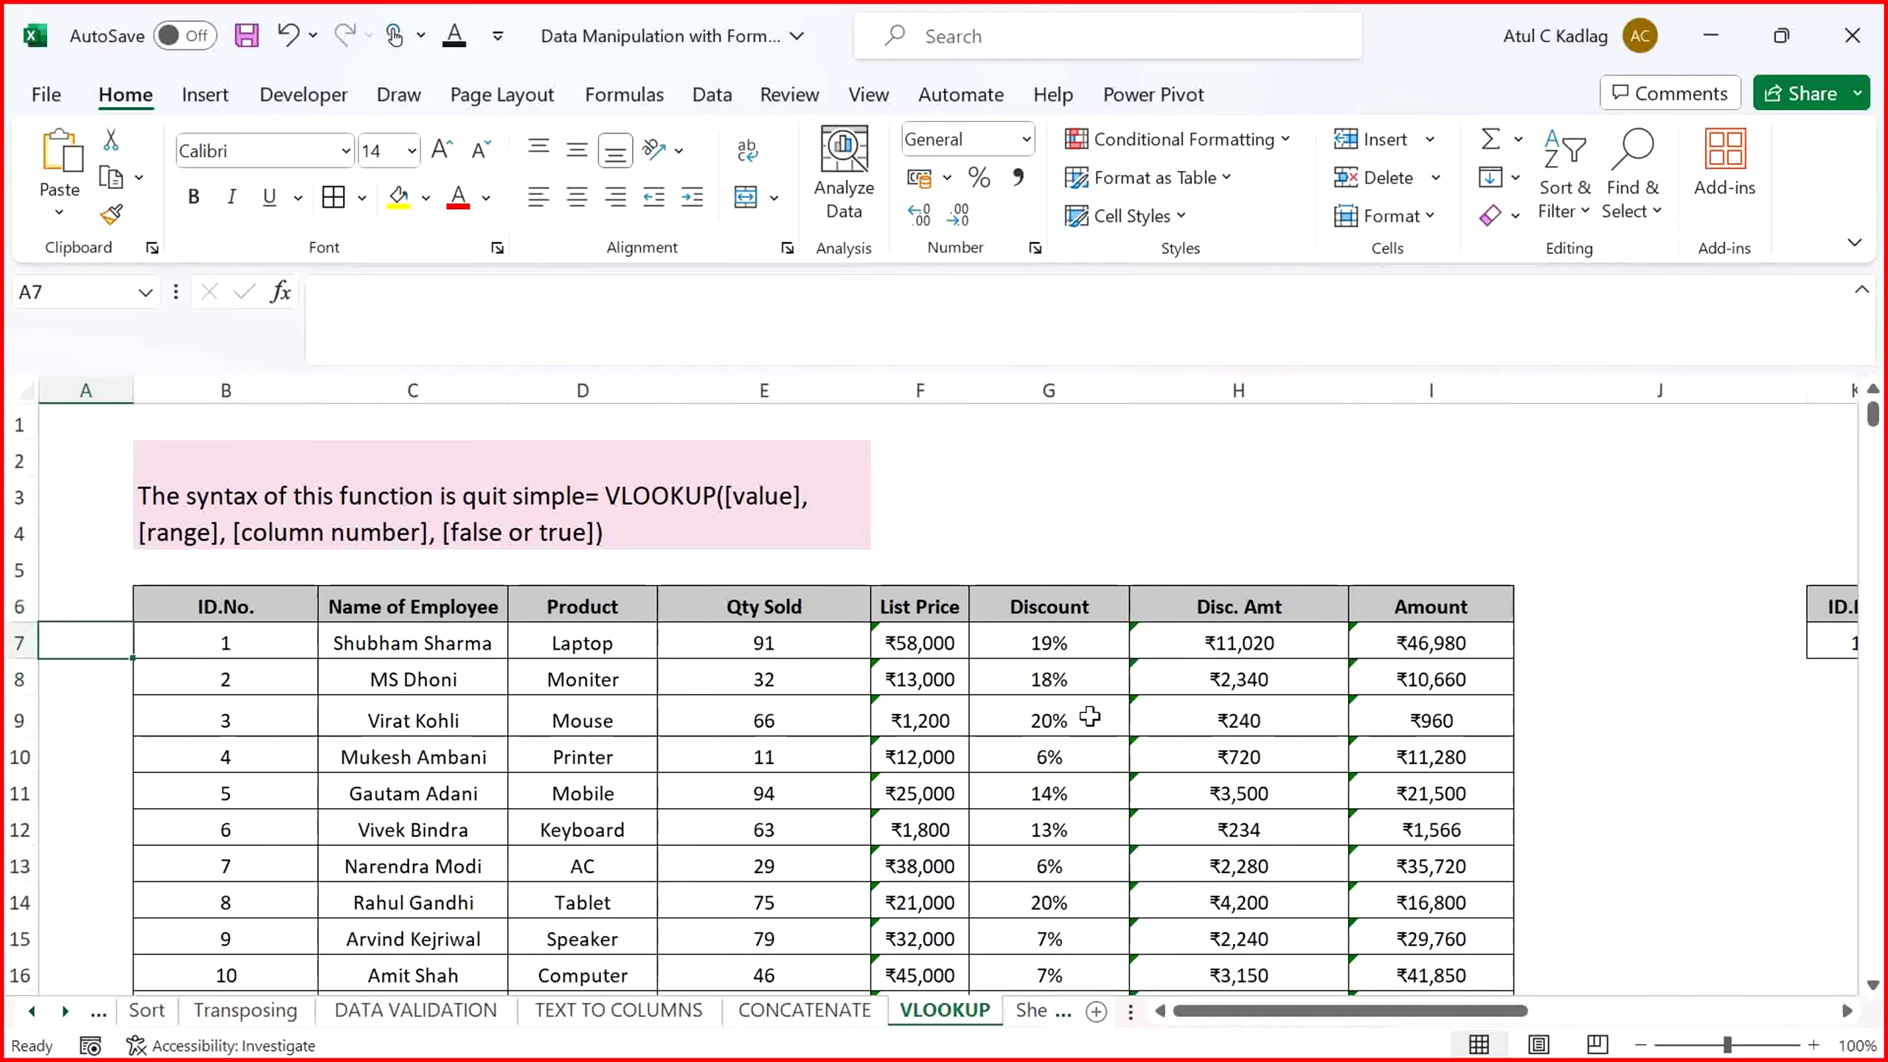
pyautogui.press('Up')
pyautogui.press('Right')
pyautogui.press('Down')
pyautogui.hotkey('shift', 'Right')
pyautogui.hotkey('shift', 'Right')
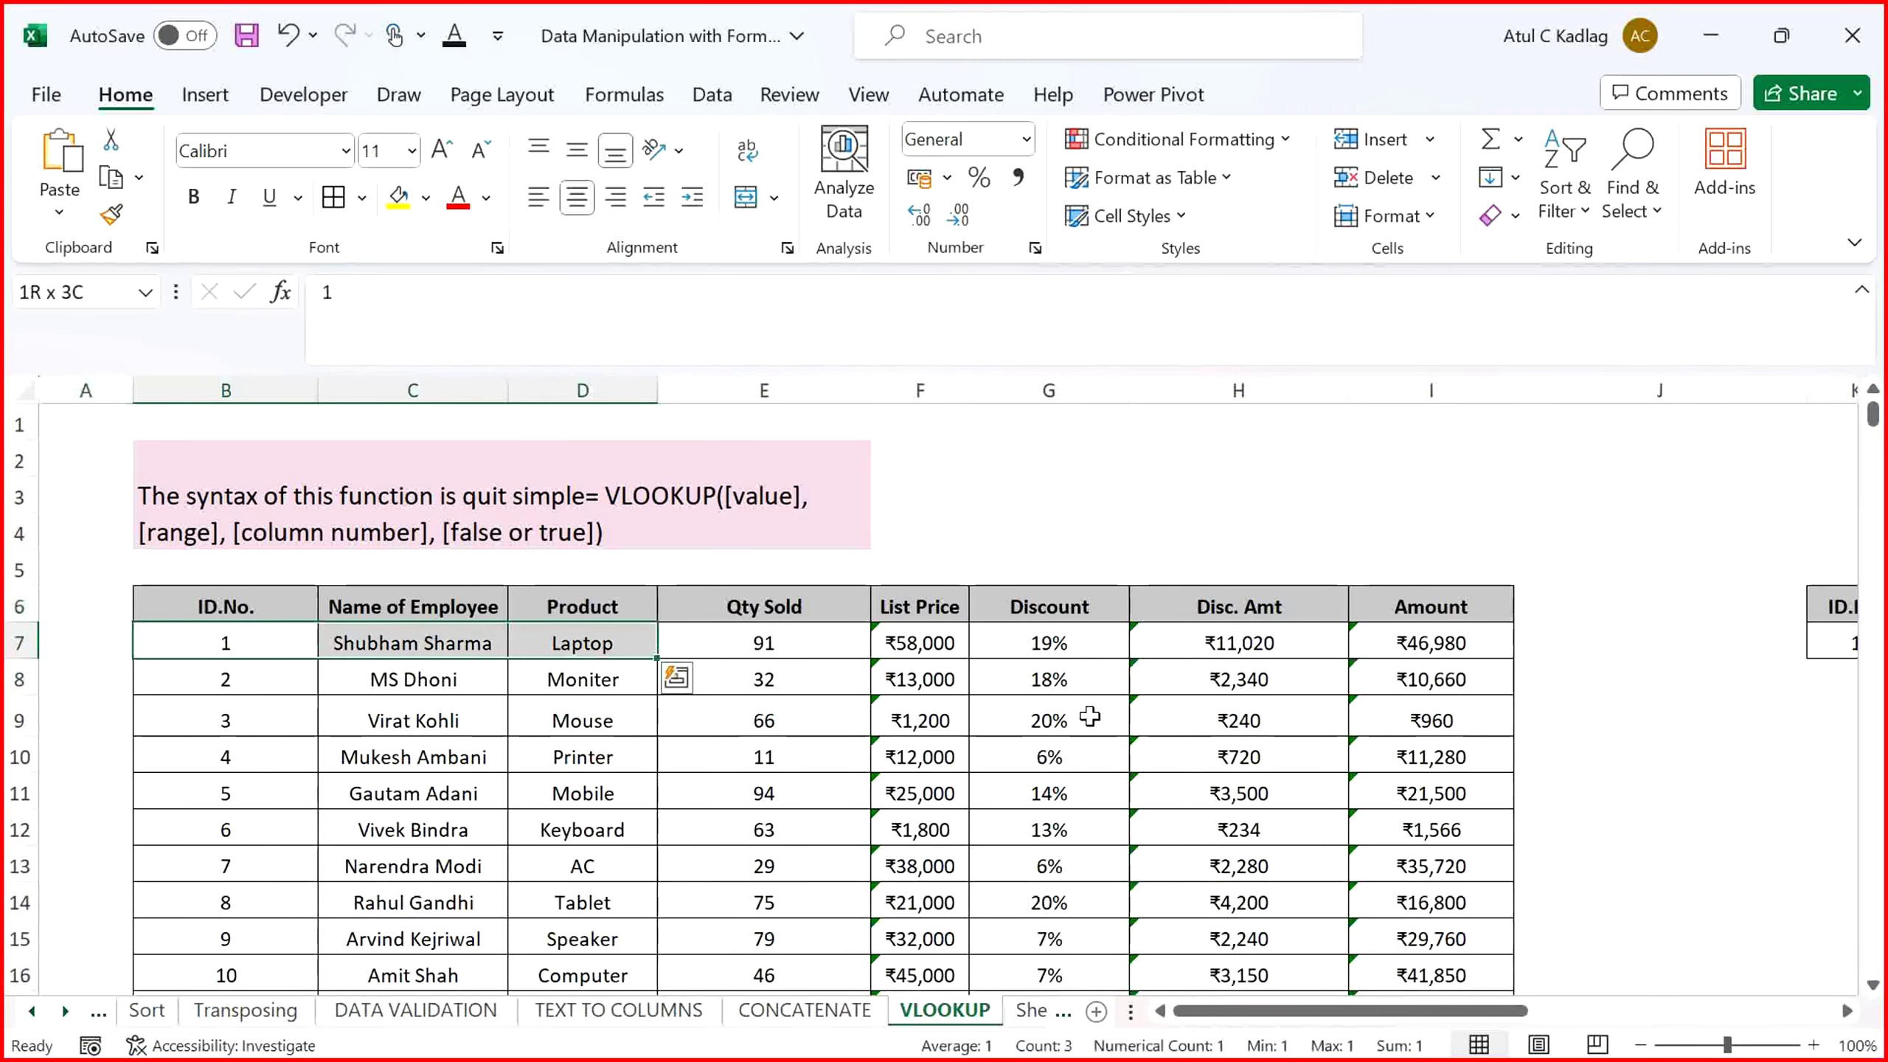
pyautogui.press('Left')
pyautogui.press('Right')
pyautogui.hotkey('ctrl', 'shift', 'Down')
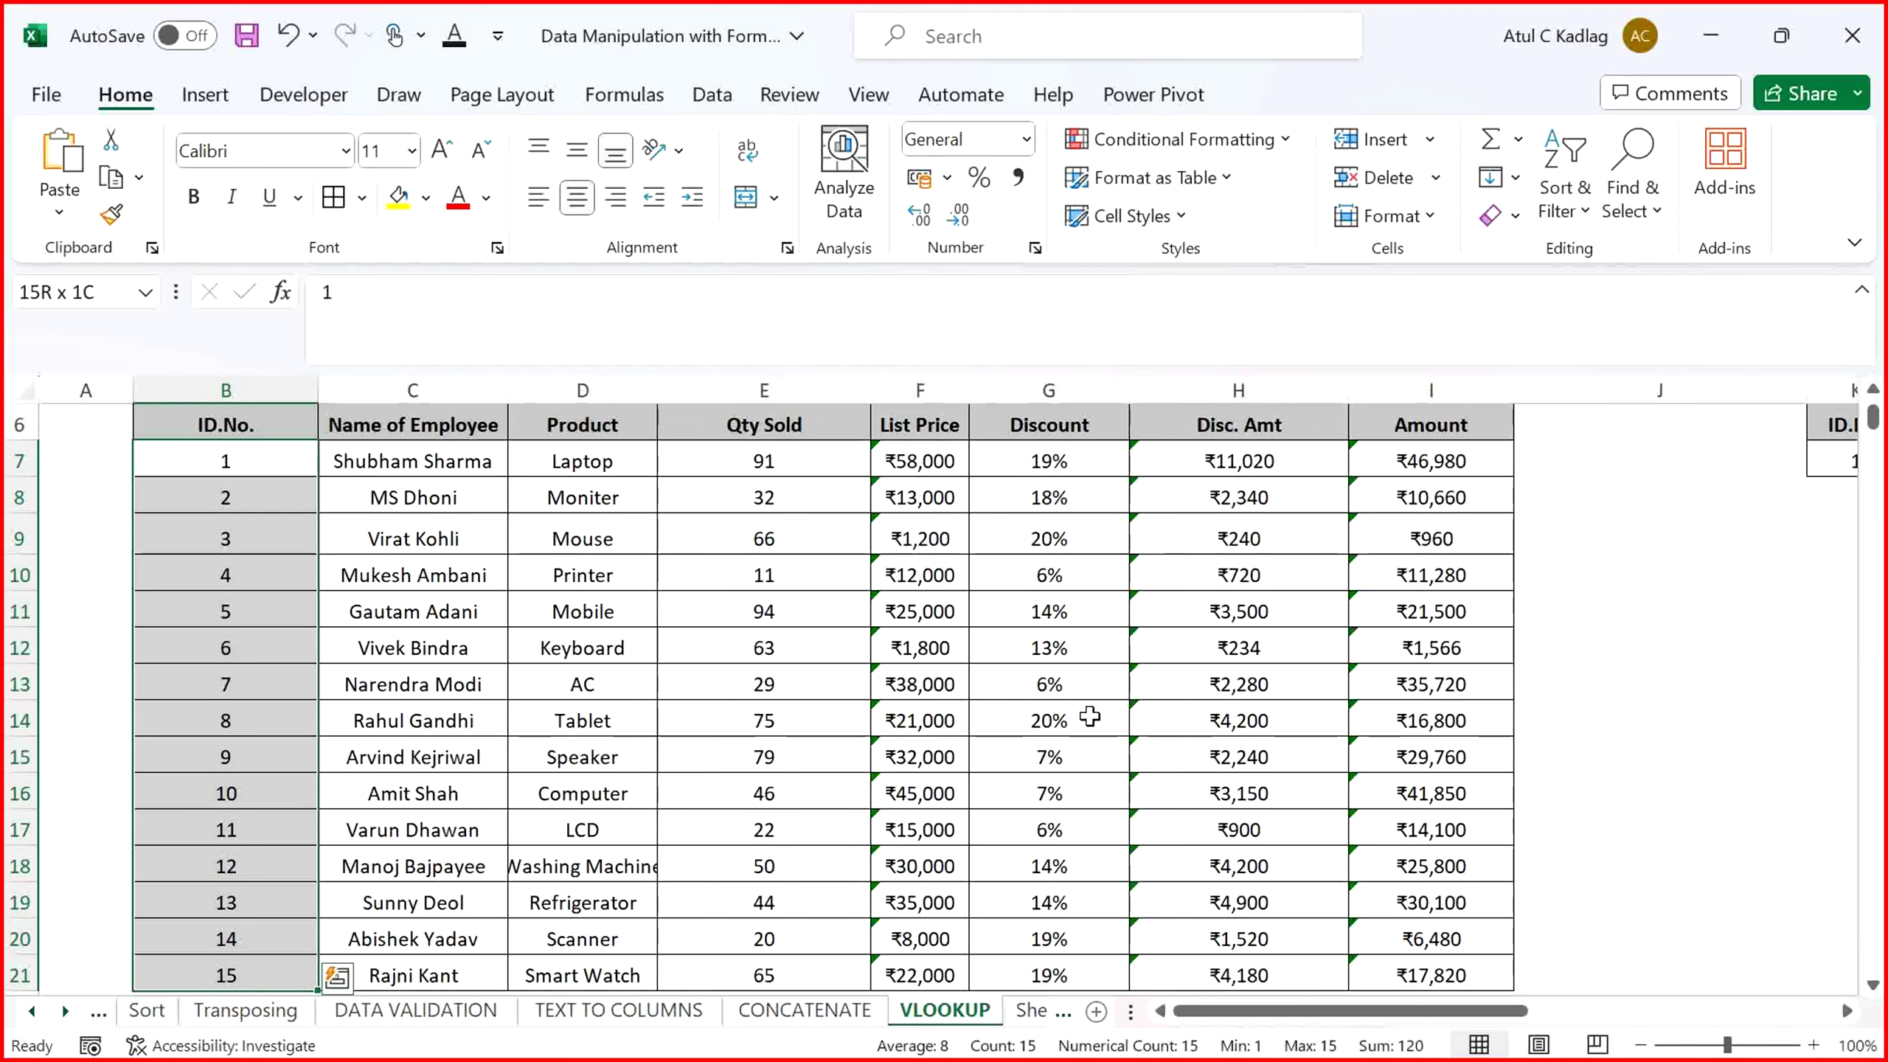
pyautogui.press('Down')
pyautogui.press('Down')
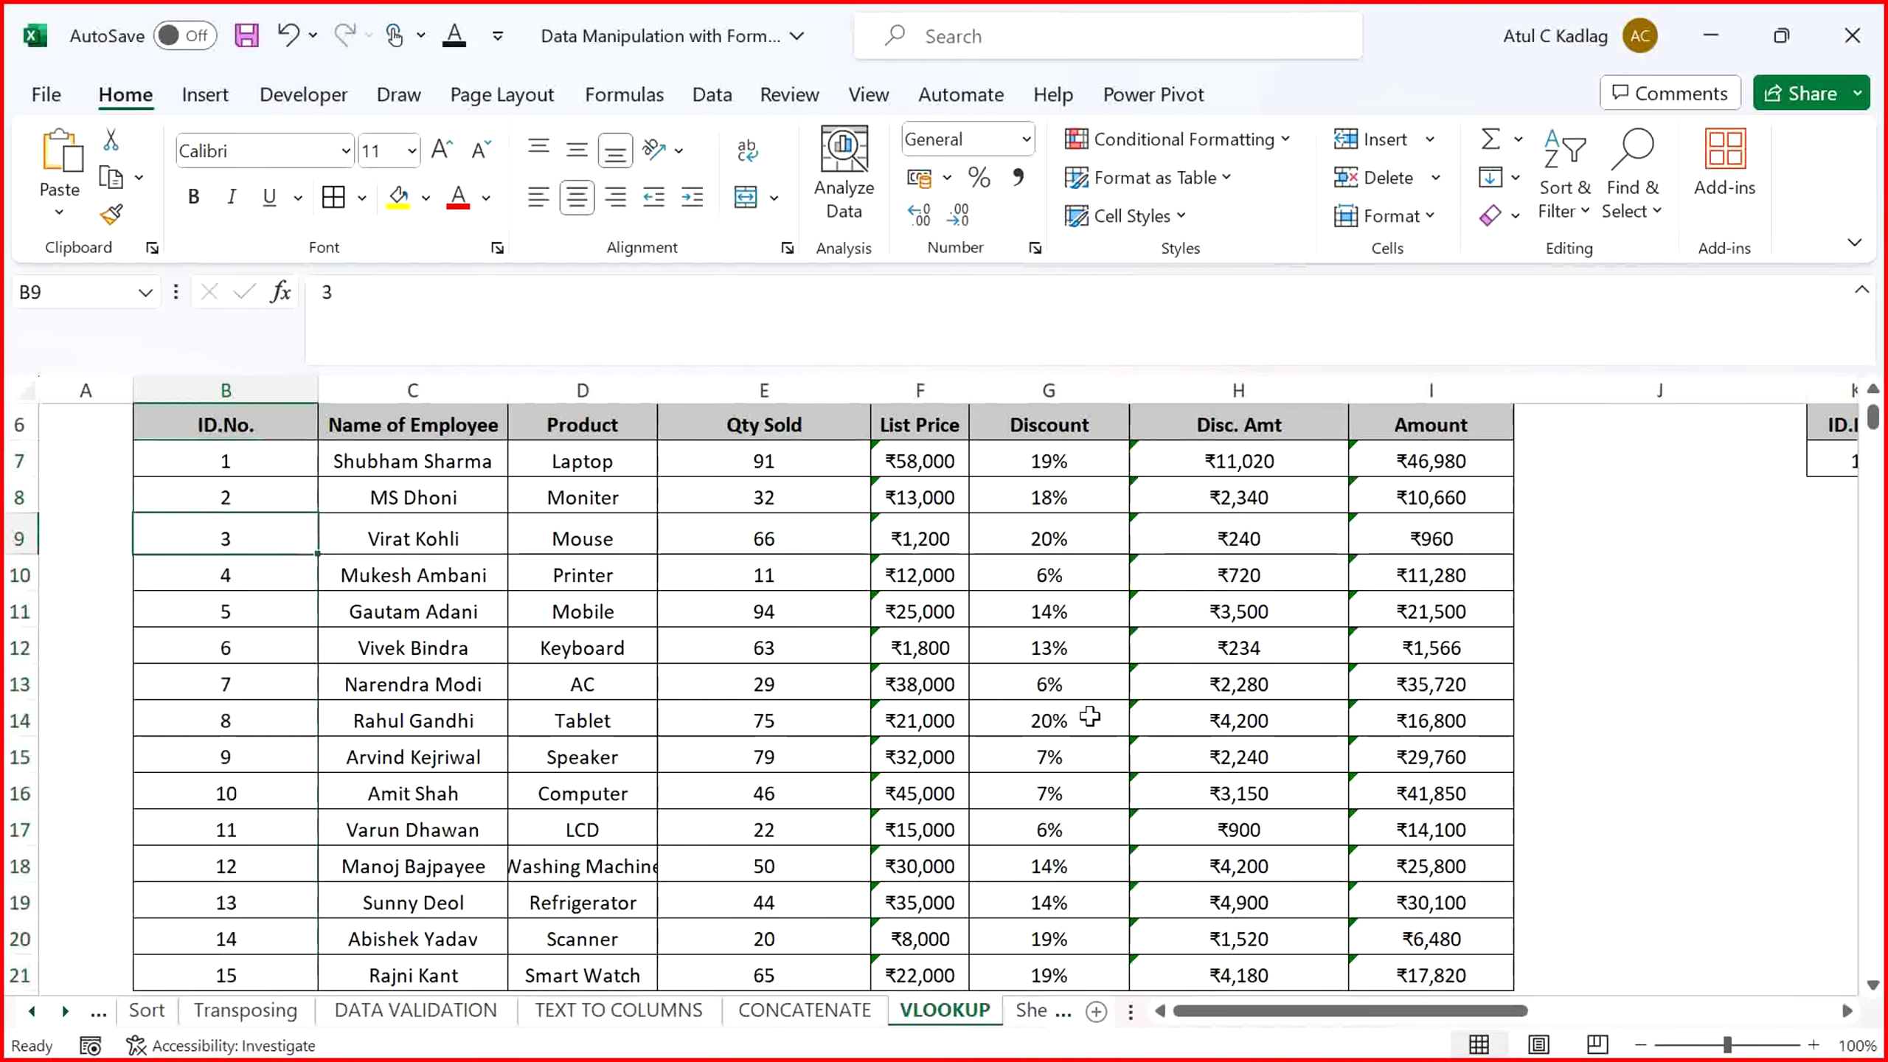
pyautogui.press('pagedown')
pyautogui.press('pageup')
pyautogui.scroll(2, 1090, 716)
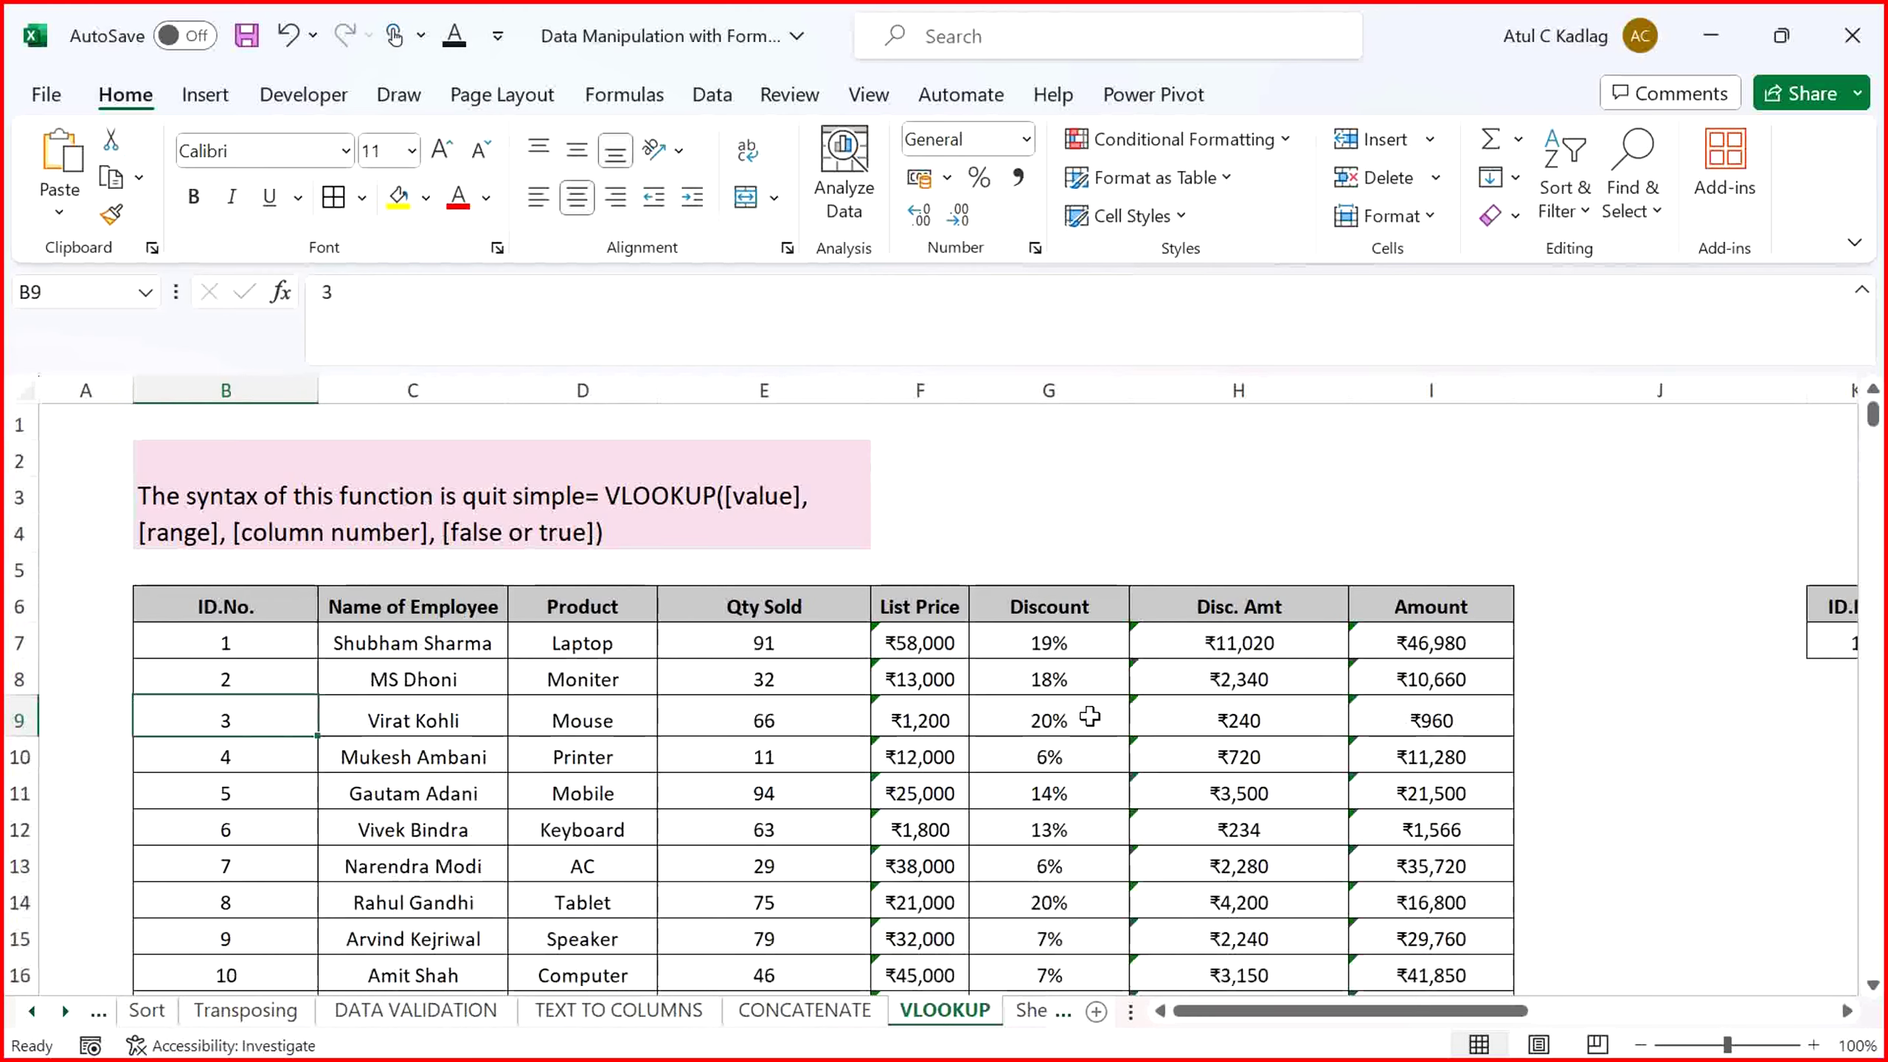
# Examine the Name of Employee entries from row 7 to row 19 alongside their ID numbers
pyautogui.press('Up')
pyautogui.press('Up')
pyautogui.press('Right')
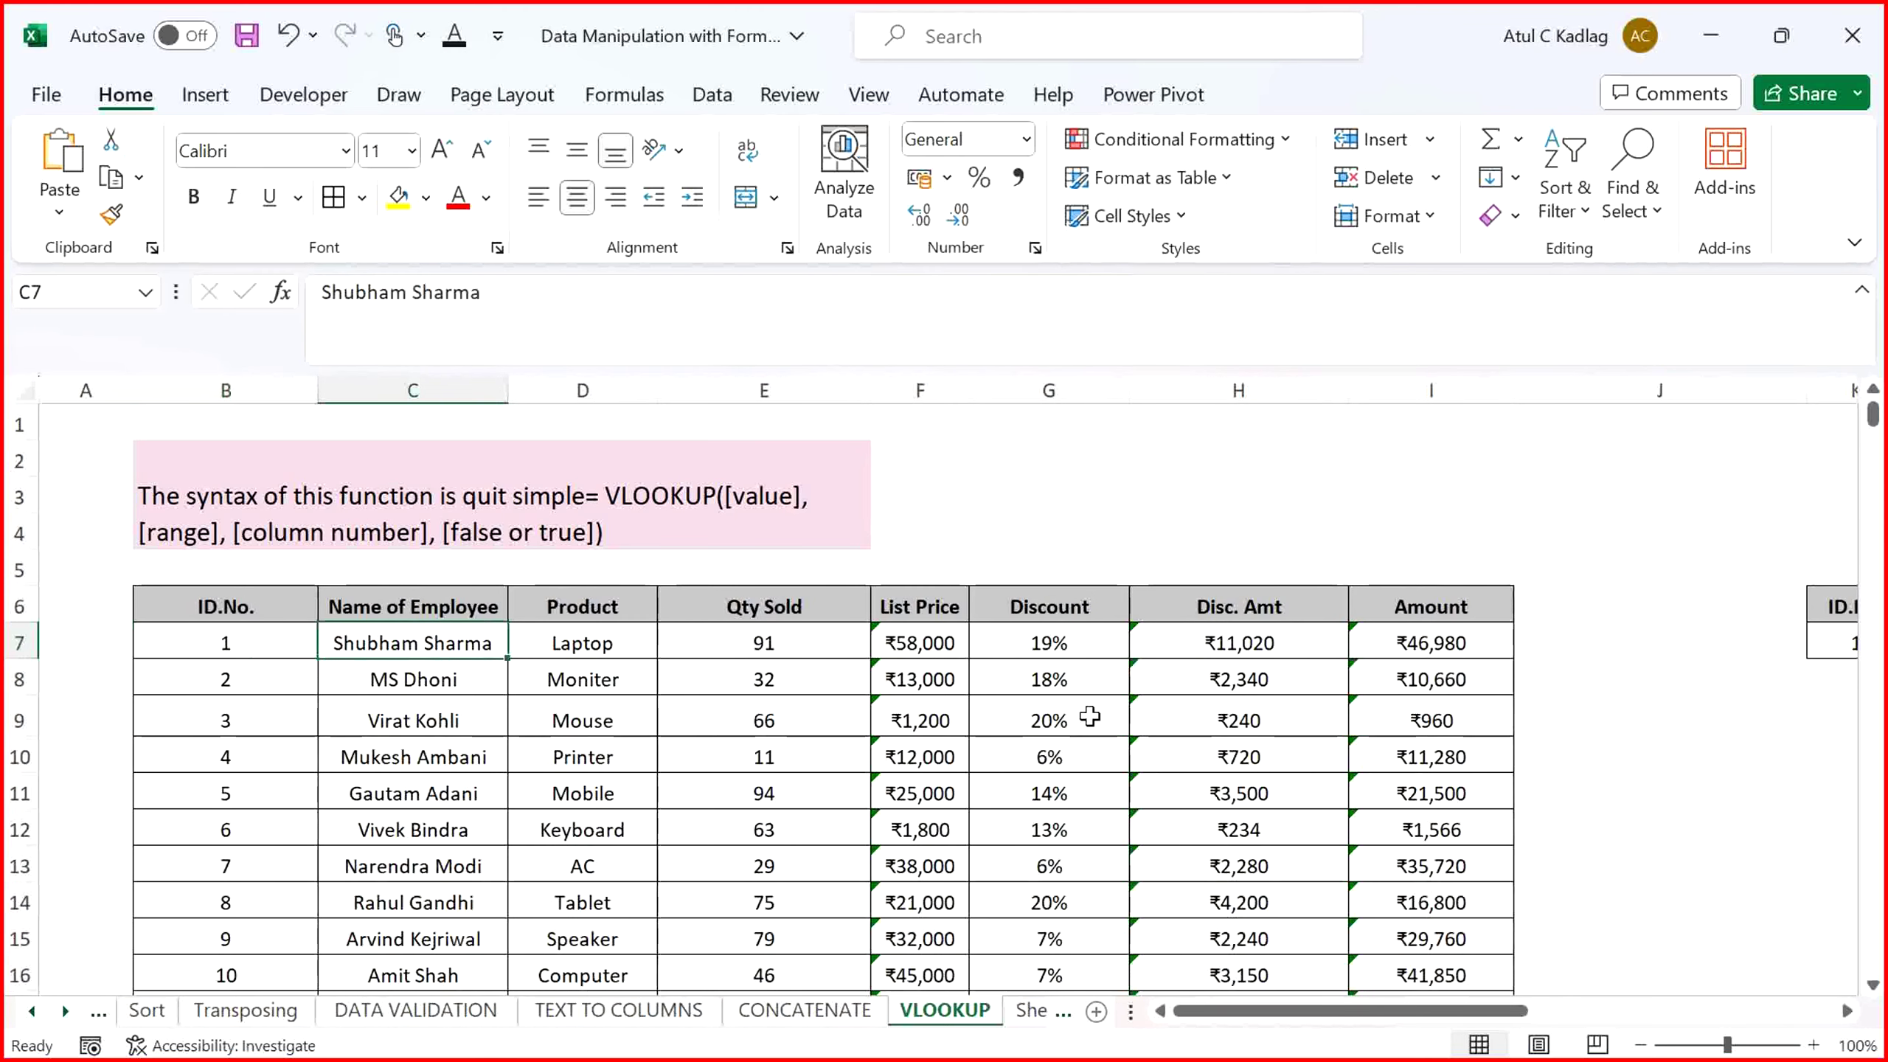
pyautogui.press('Down')
pyautogui.press('Down')
pyautogui.press('Down')
pyautogui.press('Down')
pyautogui.press('Down')
pyautogui.press('Down')
pyautogui.press('Down')
pyautogui.press('Down')
pyautogui.press('Down')
pyautogui.press('Down')
pyautogui.press('Down')
pyautogui.press('Down')
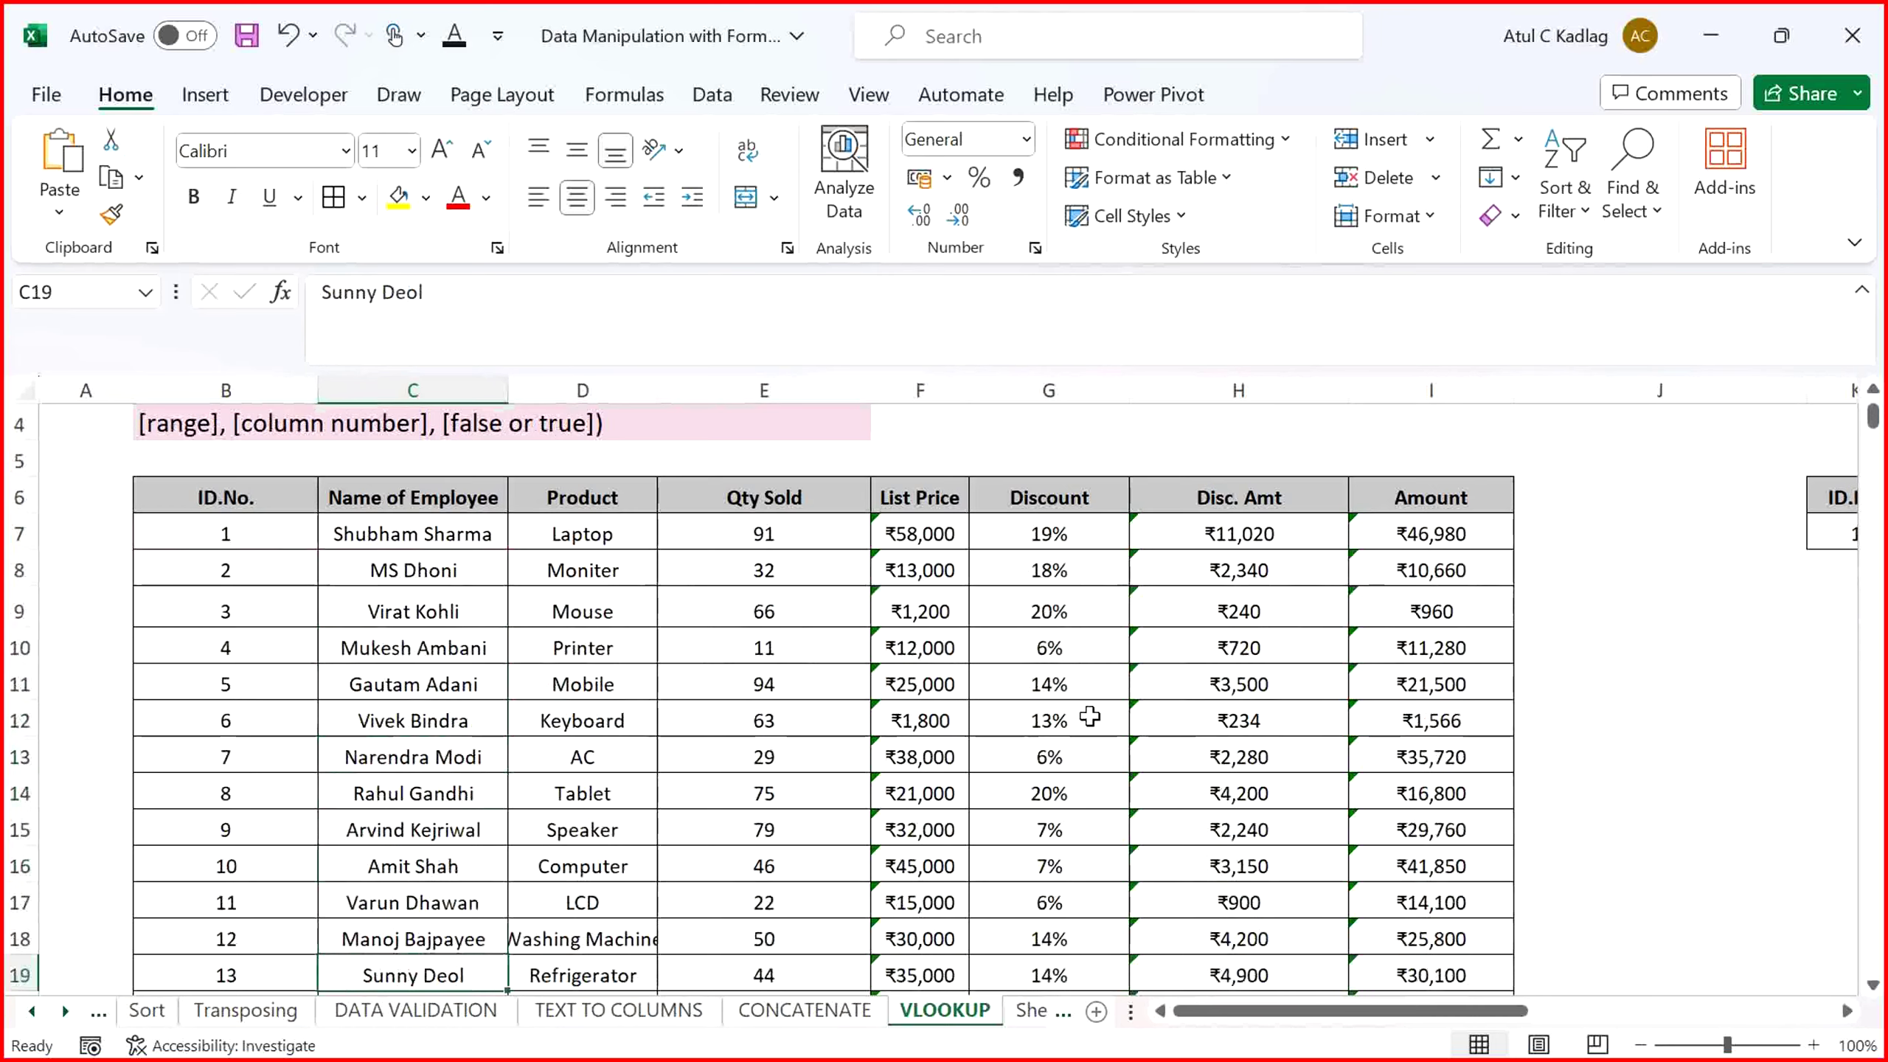
pyautogui.press('Up')
pyautogui.press('Up')
pyautogui.press('Up')
pyautogui.press('Up')
pyautogui.press('Up')
pyautogui.press('Up')
pyautogui.press('Up')
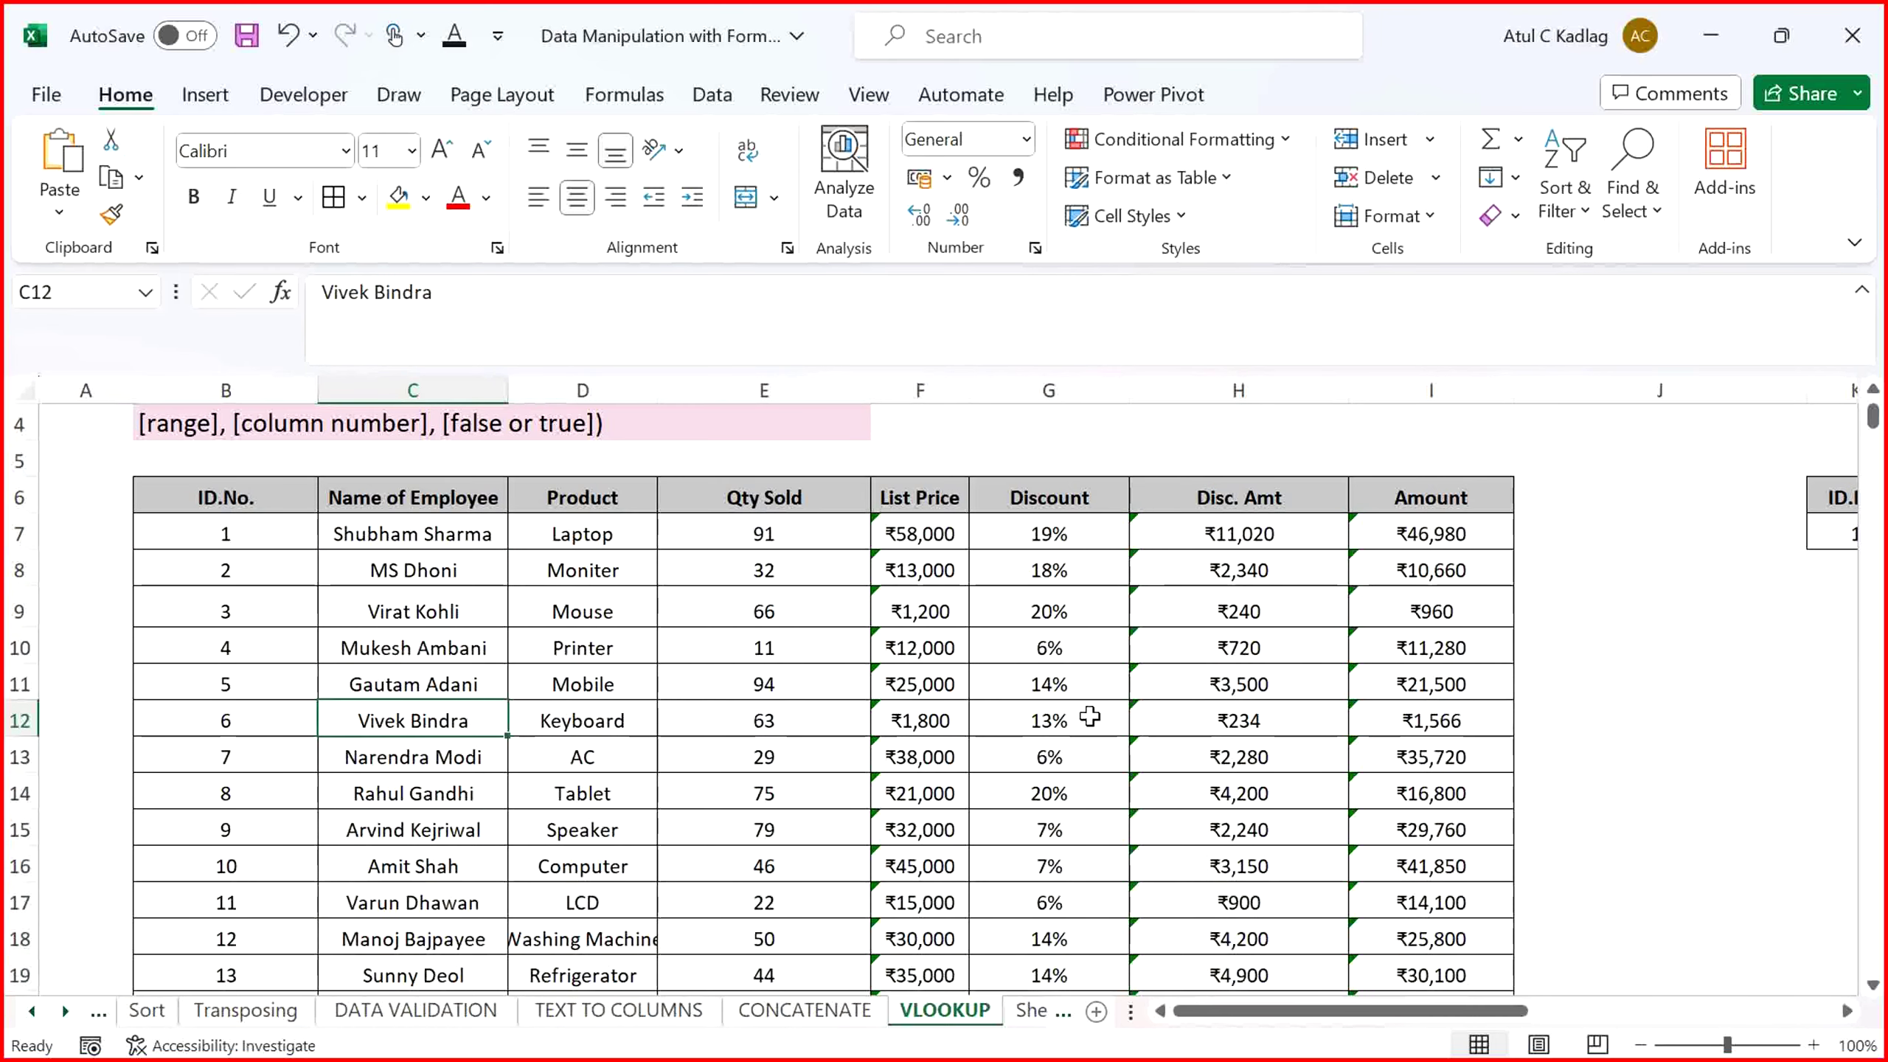
pyautogui.press('Down')
pyautogui.press('Left')
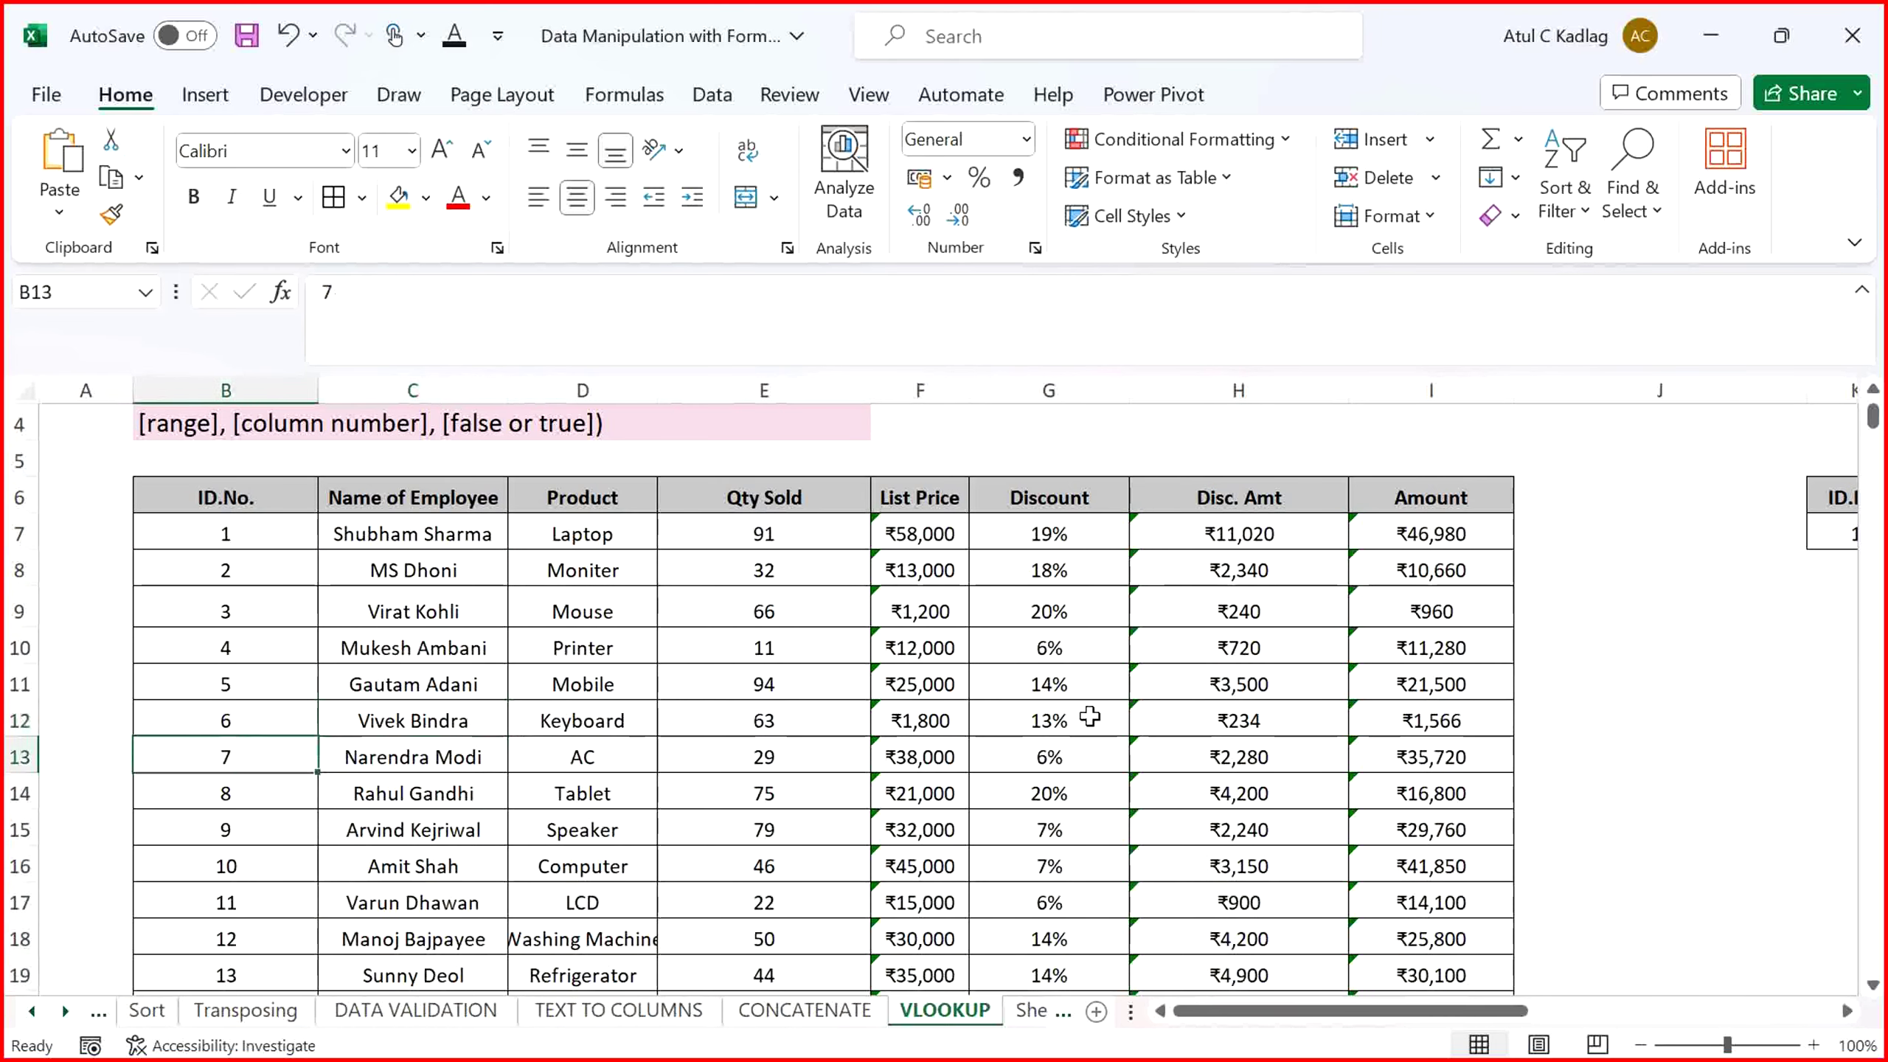
# Examine the sales records for IDs 7 to 9, following the ID 9 row across to its Disc. Amt column
pyautogui.press('Down')
pyautogui.press('Down')
pyautogui.press('Up')
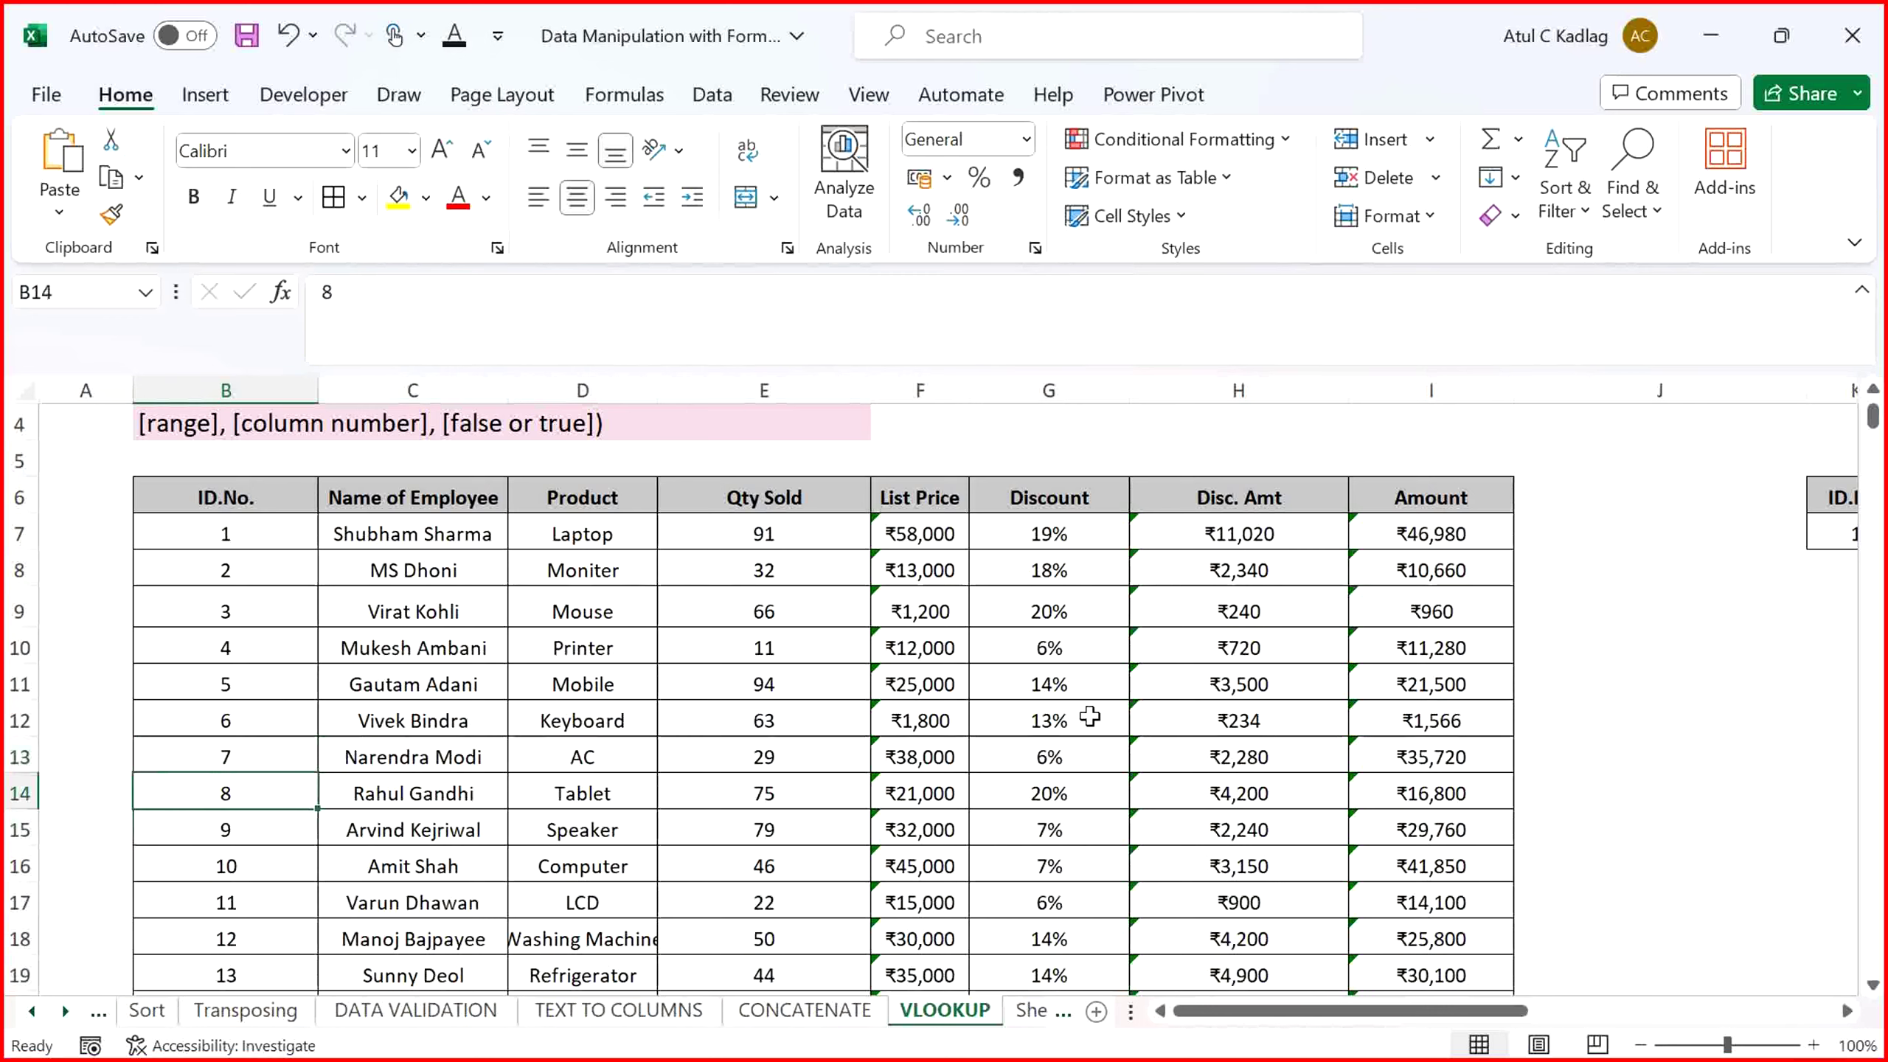
pyautogui.press('Down')
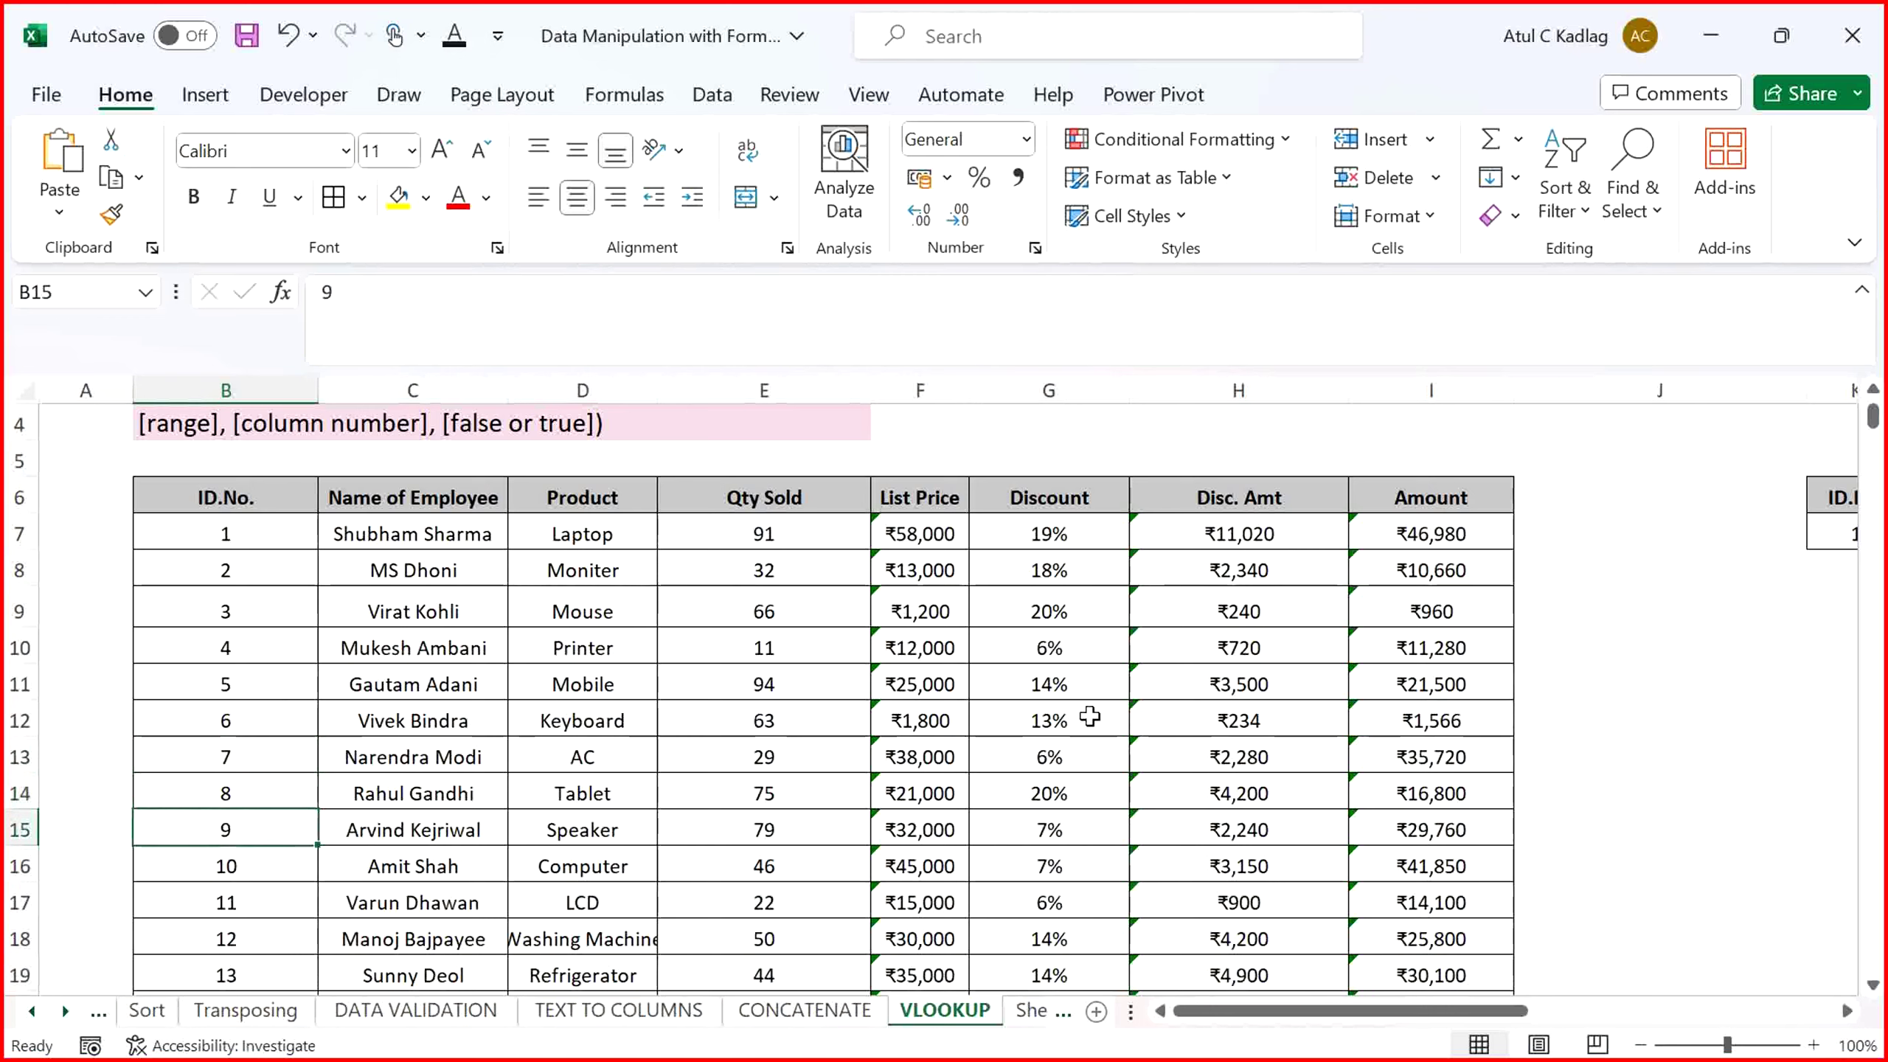
pyautogui.hotkey('shift', 'Right')
pyautogui.hotkey('shift', 'Right')
pyautogui.hotkey('shift', 'Right')
pyautogui.hotkey('shift', 'Right')
pyautogui.hotkey('shift', 'Right')
pyautogui.hotkey('shift', 'Right')
pyautogui.hotkey('shift', 'Right')
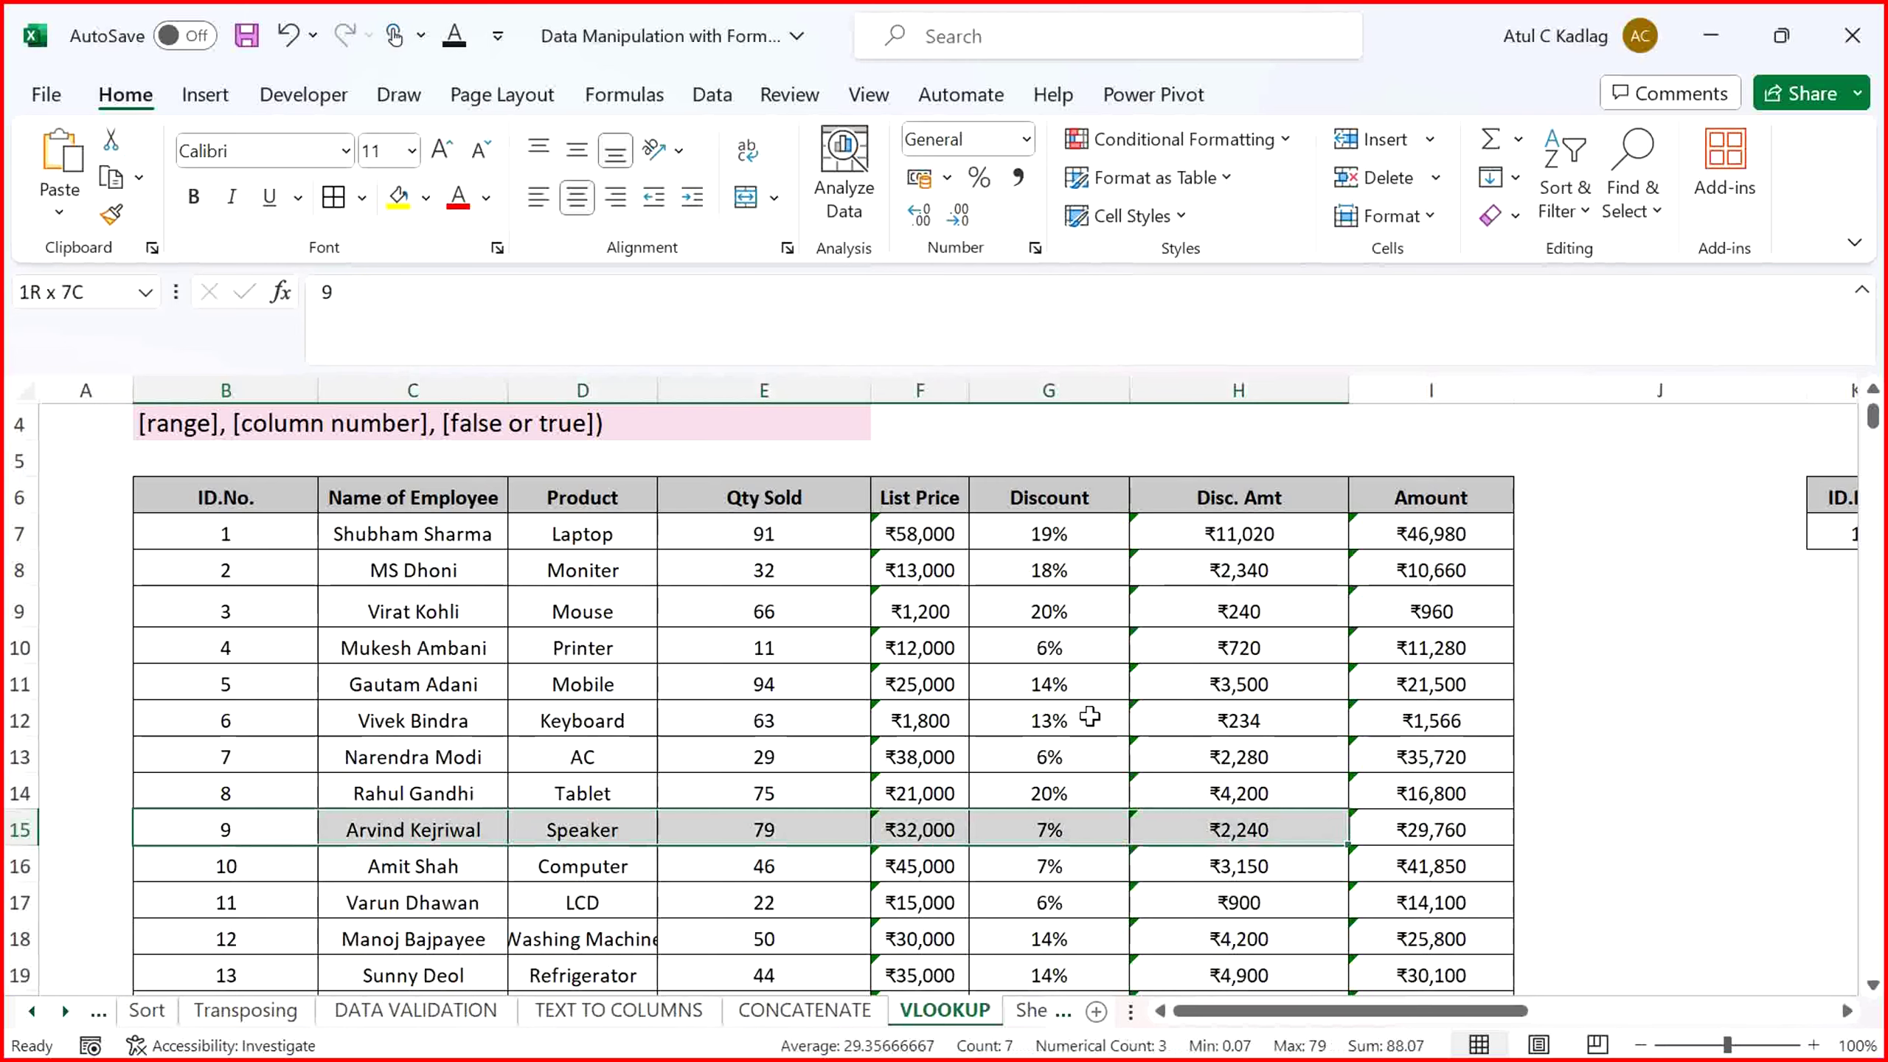
pyautogui.press('Left')
pyautogui.press('Right')
pyautogui.press('Right')
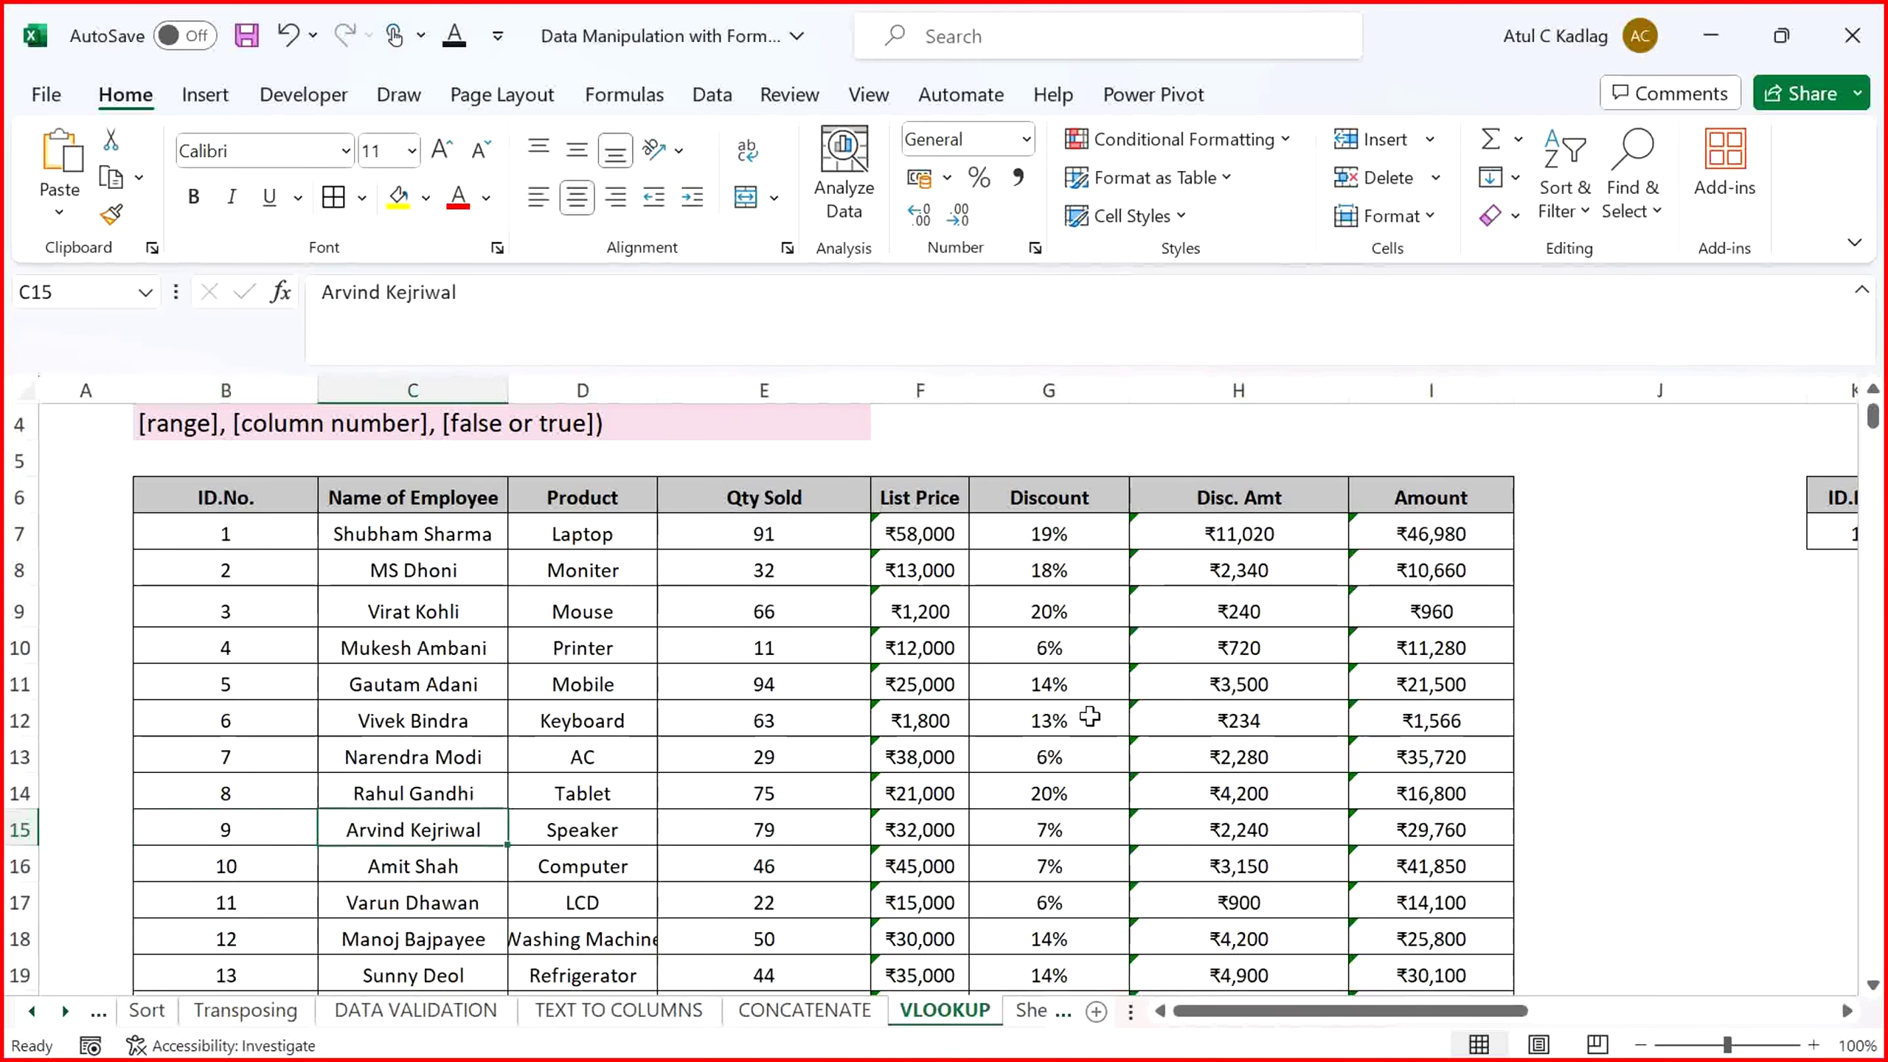
# Examine row 15 across the sales table to the separate lookup area, and review the VLOOKUP syntax note
pyautogui.press('Right')
pyautogui.press('Right')
pyautogui.press('Right')
pyautogui.press('Right')
pyautogui.press('Right')
pyautogui.press('Right')
pyautogui.press('Right')
pyautogui.press('Right')
pyautogui.press('Right')
pyautogui.press('Left')
pyautogui.press('Left')
pyautogui.press('Left')
pyautogui.press('Left')
pyautogui.press('Left')
pyautogui.press('Left')
pyautogui.press('Left')
pyautogui.press('Left')
pyautogui.press('Left')
pyautogui.press('Left')
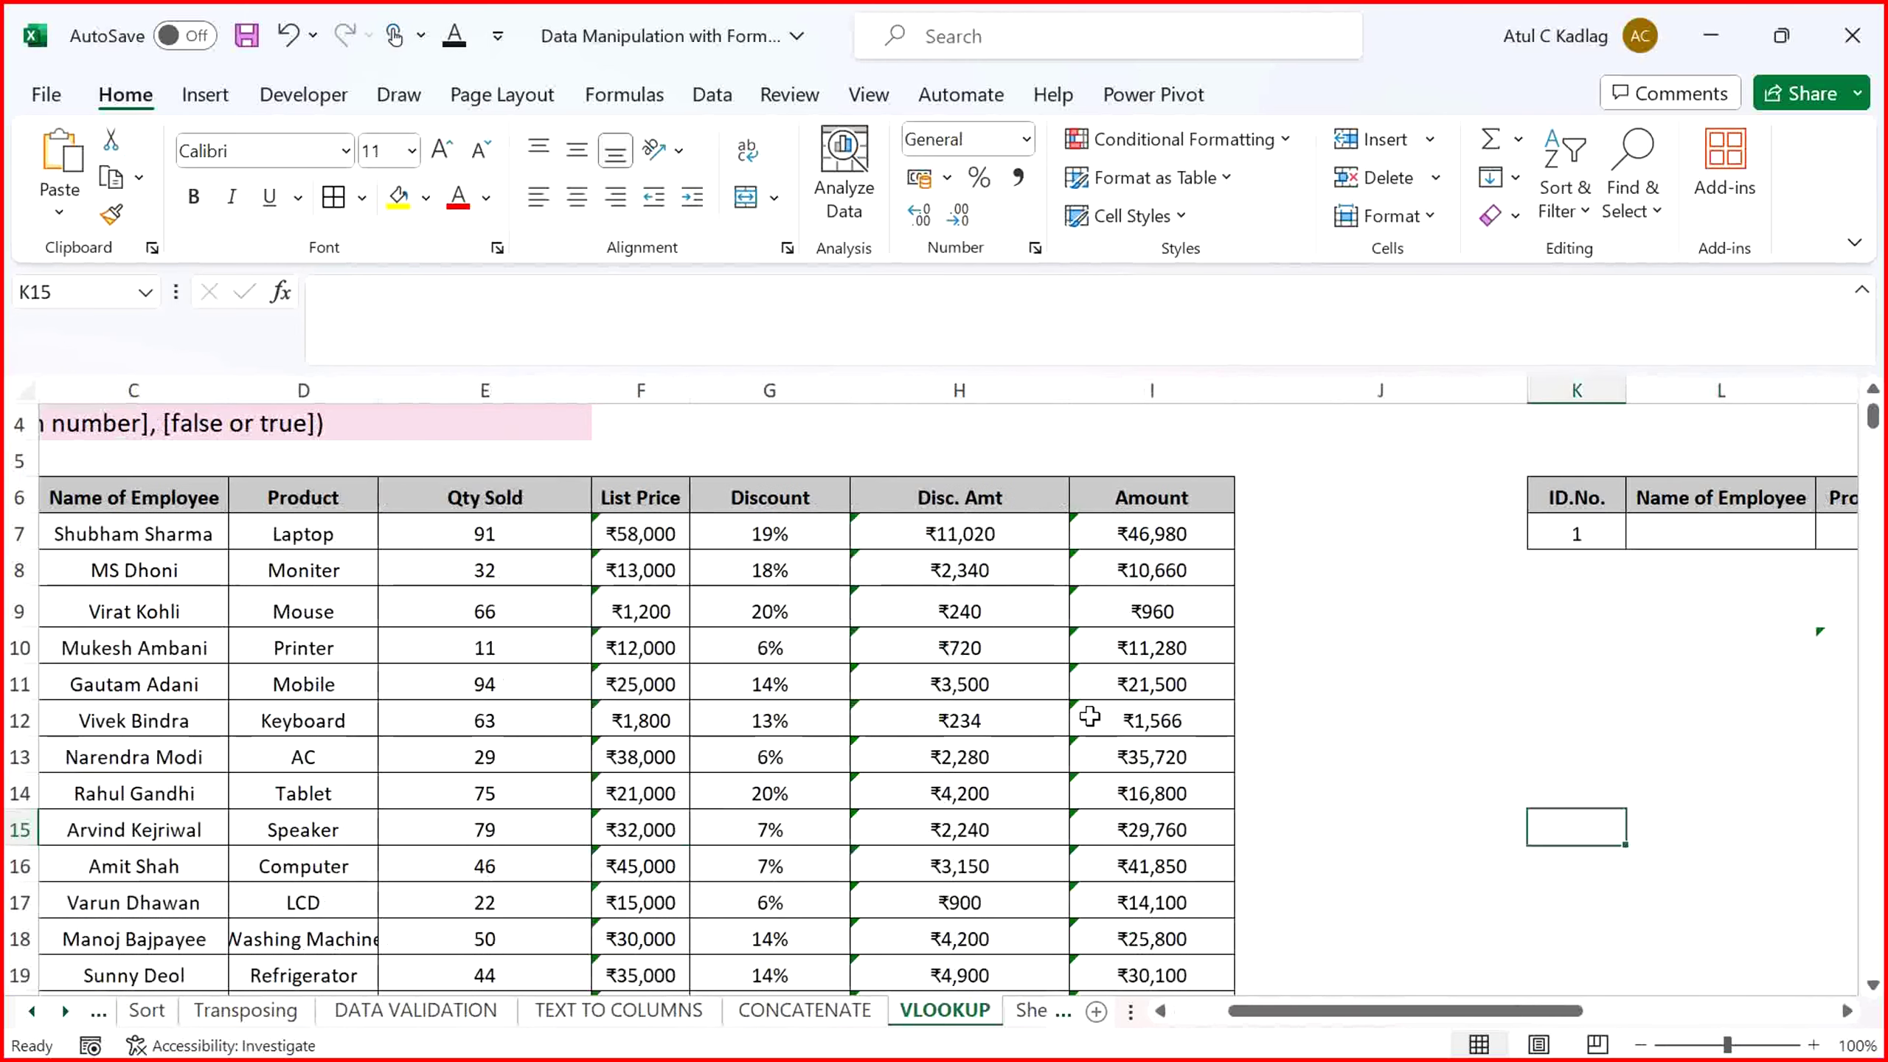
pyautogui.scroll(1, 1089, 716)
pyautogui.press('Right')
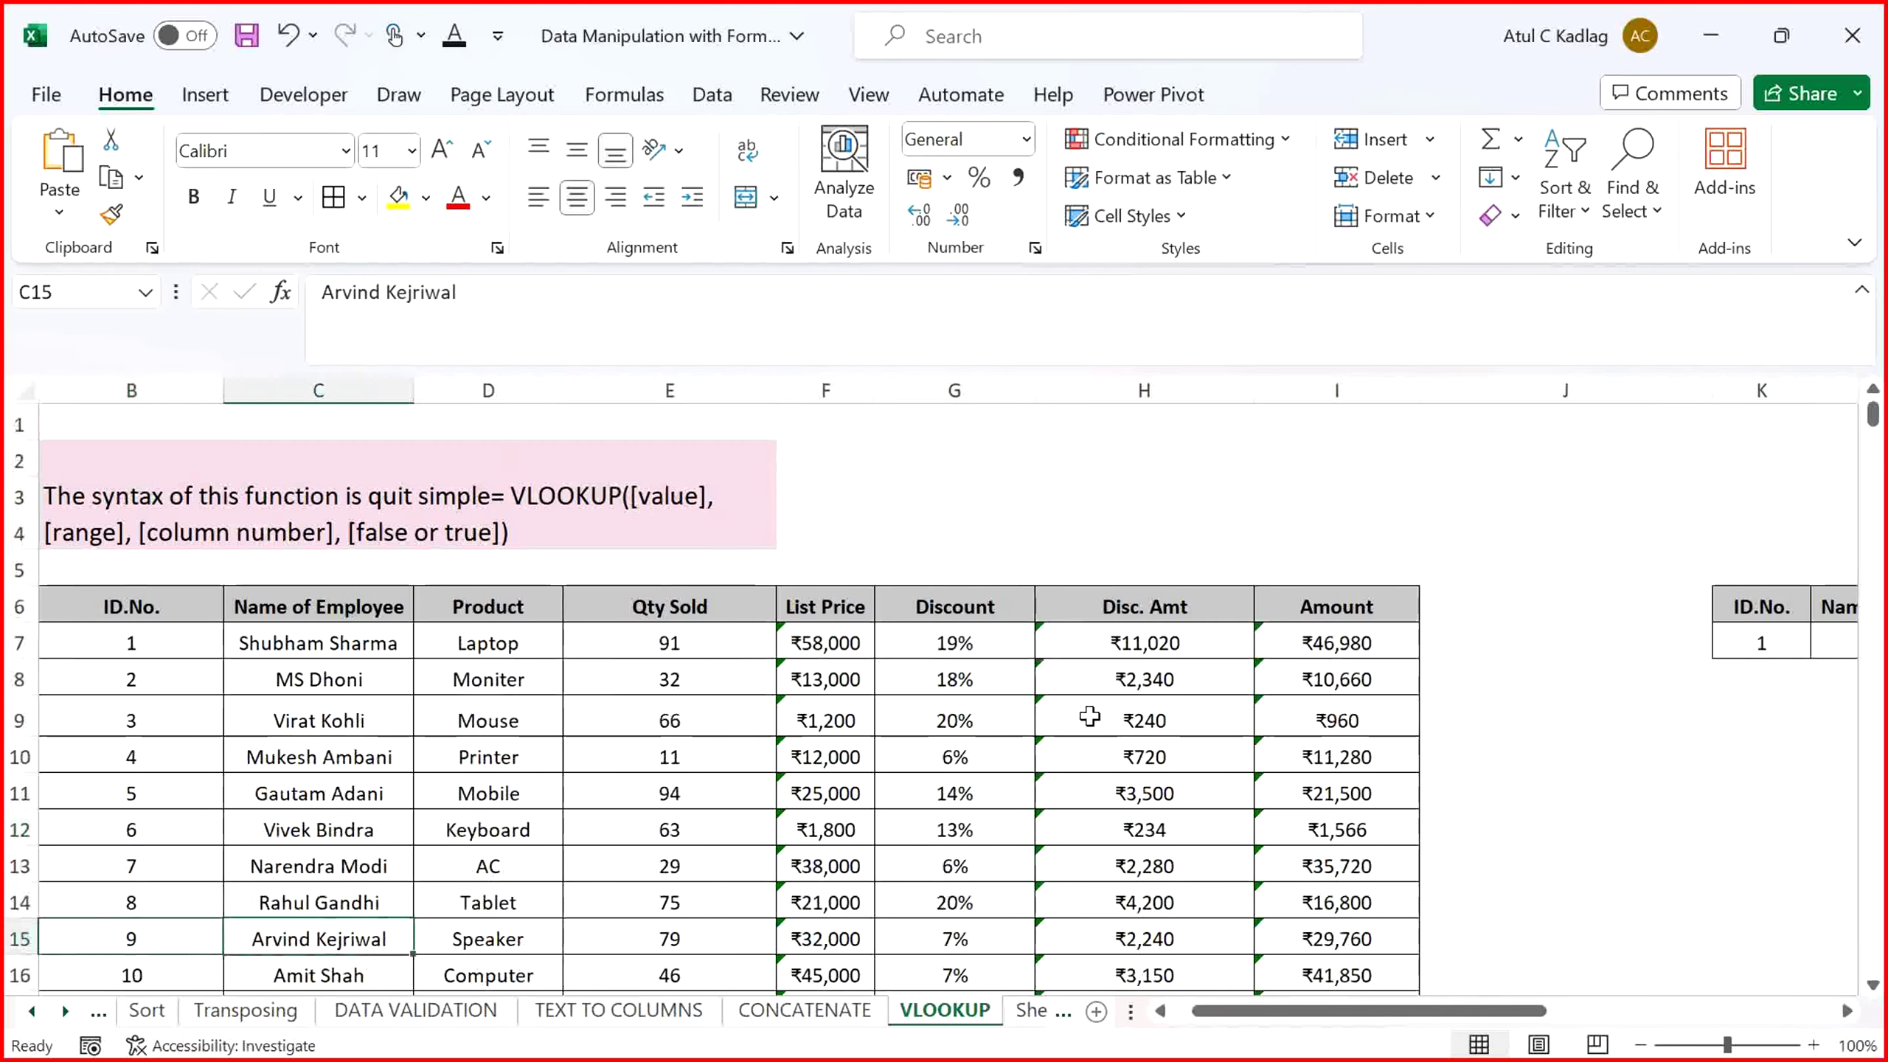
# Examine the lookup table's headings from ID.No. onward and the lookup ID cell K7
pyautogui.hotkey('ctrl', 'Right')
pyautogui.press('Right')
pyautogui.press('Up')
pyautogui.press('Up')
pyautogui.press('Up')
pyautogui.press('Up')
pyautogui.press('Up')
pyautogui.press('Up')
pyautogui.press('Up')
pyautogui.press('Up')
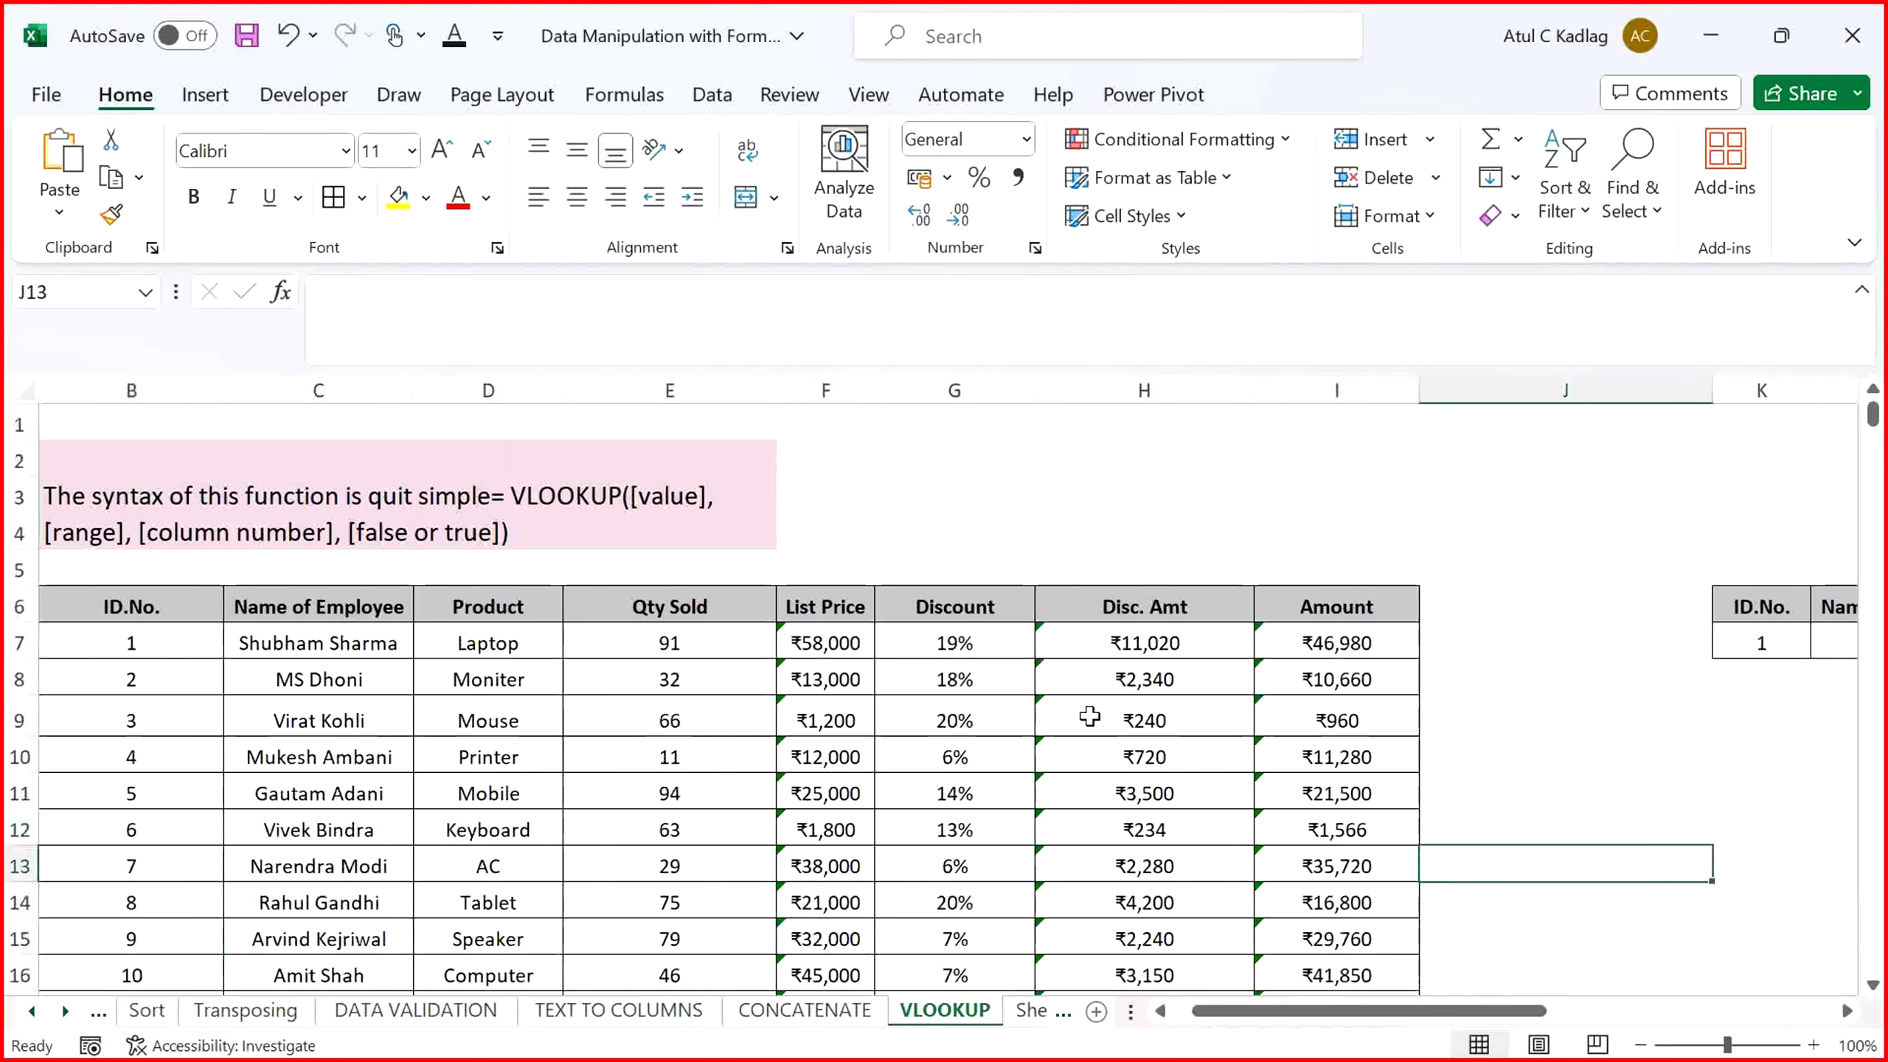
pyautogui.press('Right')
pyautogui.press('Right')
pyautogui.press('Right')
pyautogui.press('Right')
pyautogui.press('Right')
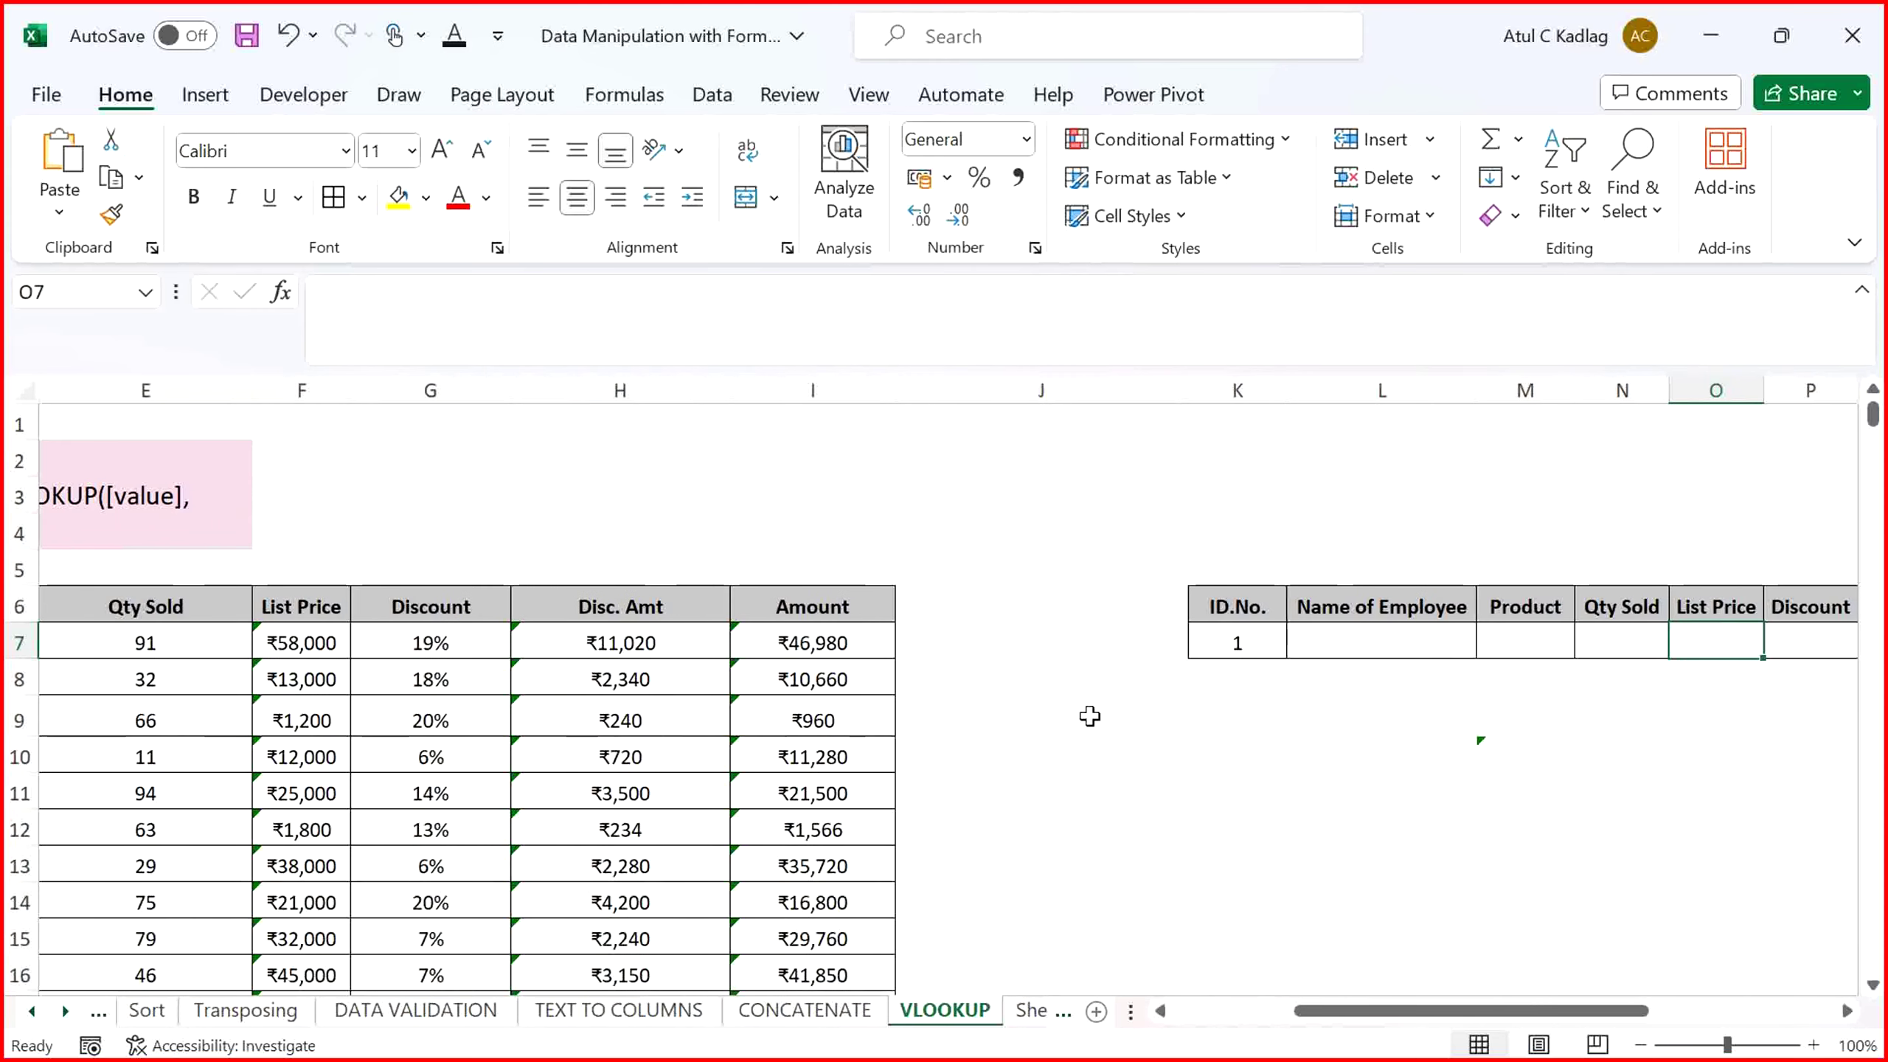
pyautogui.press('Left')
pyautogui.press('Left')
pyautogui.press('Left')
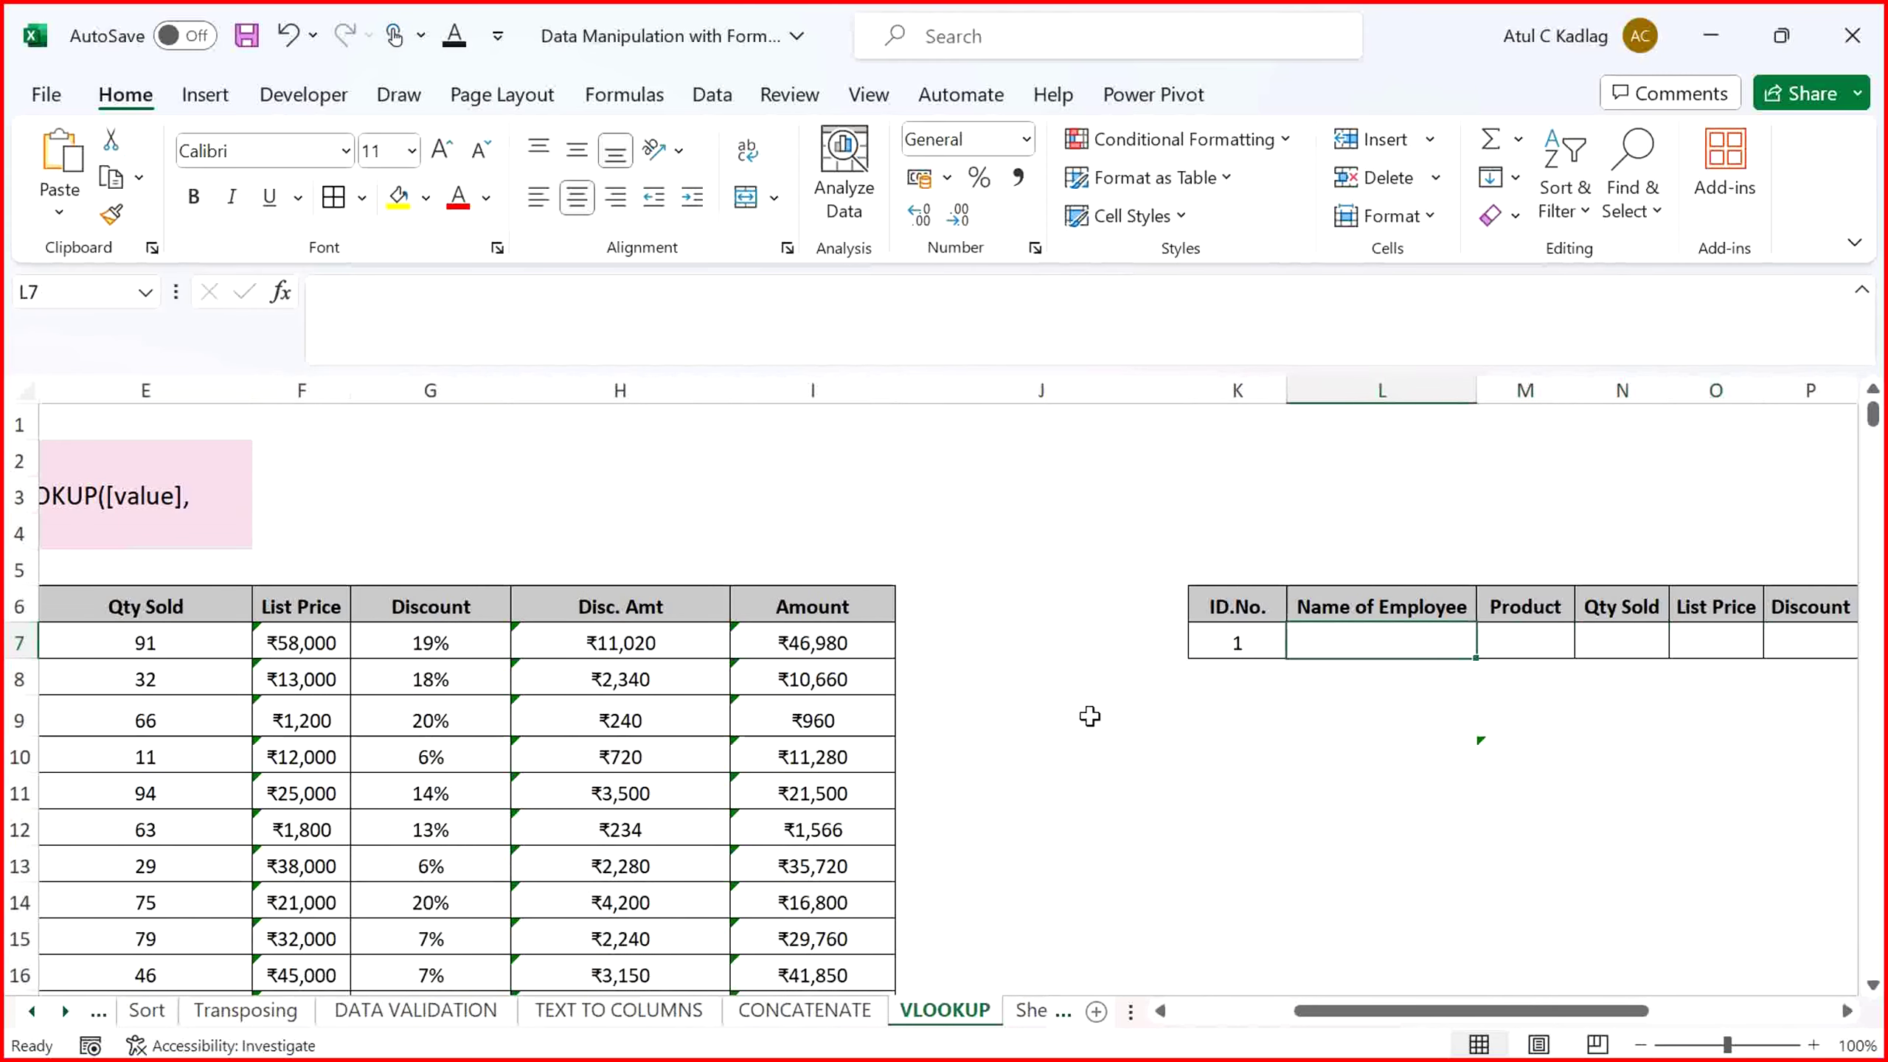
pyautogui.press('Left')
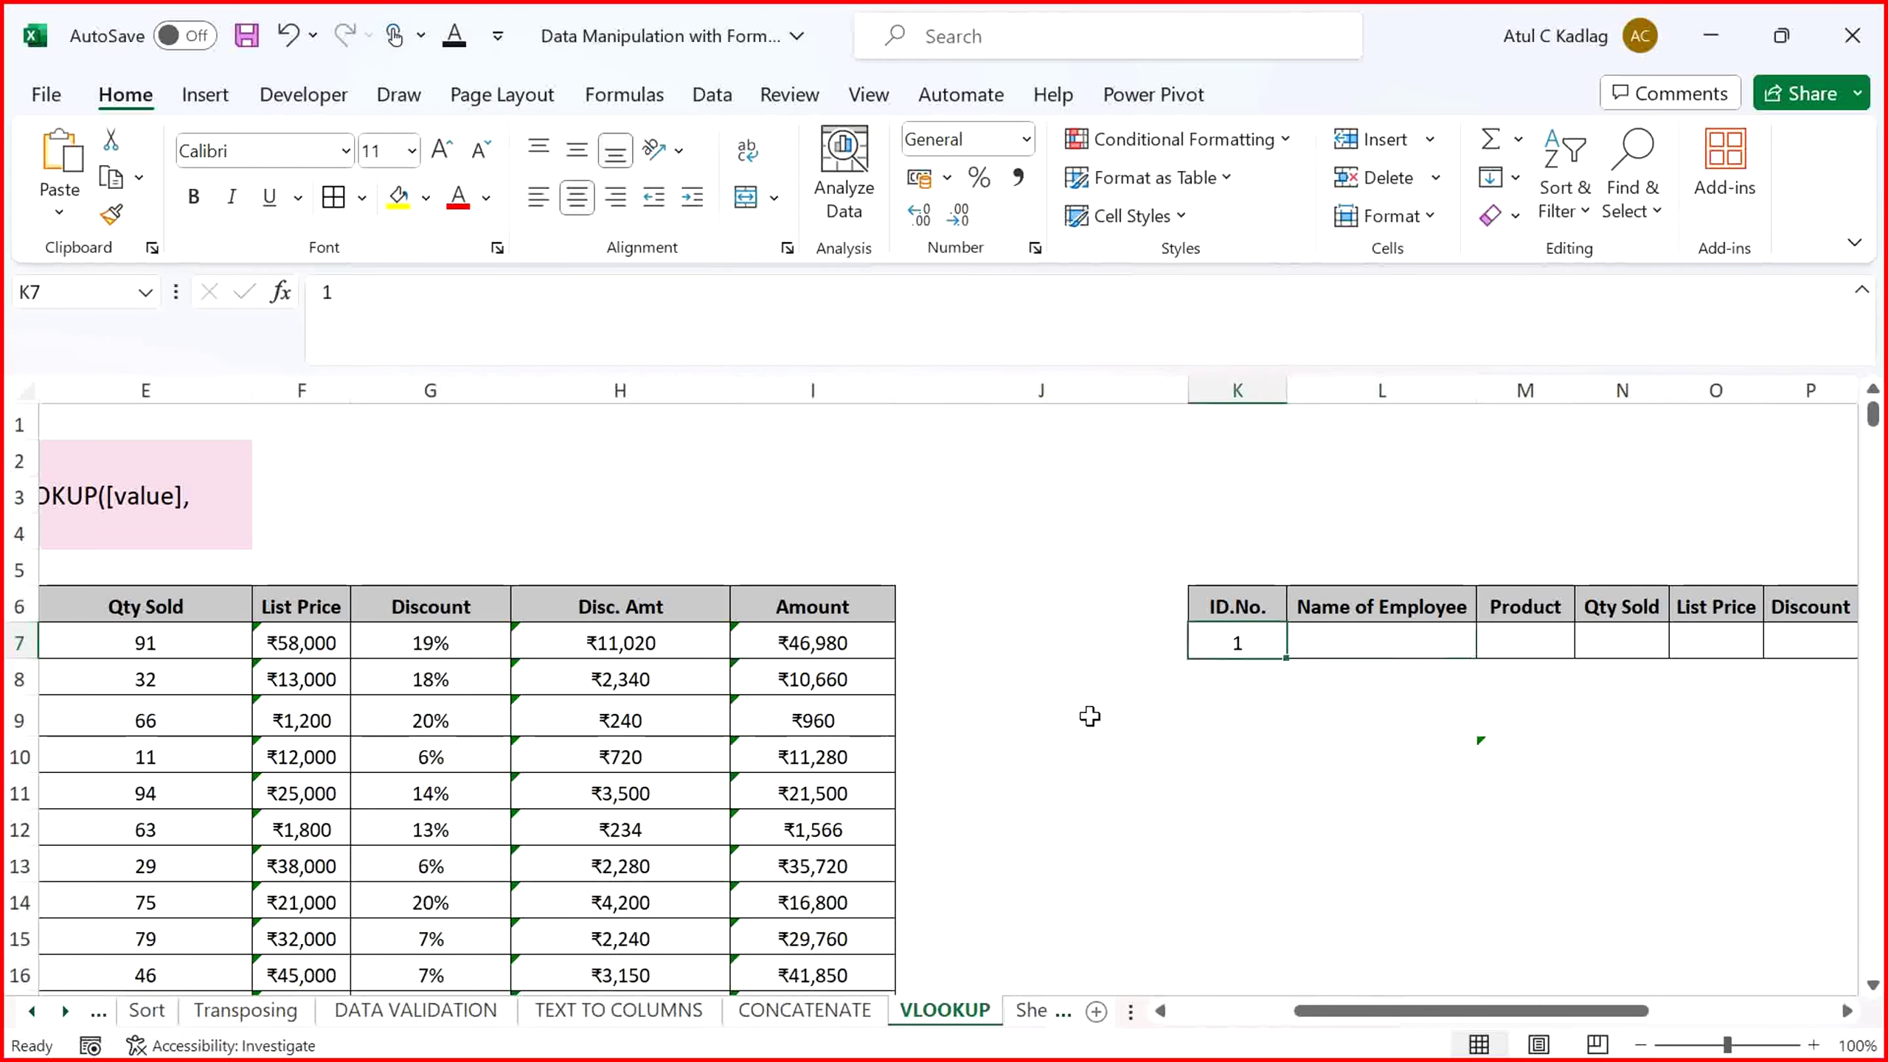
# Examine the first sales record, selecting its details from Name of Employee to Amount in C7:I7
pyautogui.press('Left')
pyautogui.press('Left')
pyautogui.press('Left')
pyautogui.press('Left')
pyautogui.press('Left')
pyautogui.press('Left')
pyautogui.press('Left')
pyautogui.press('Left')
pyautogui.press('Left')
pyautogui.press('Left')
pyautogui.press('Right')
pyautogui.press('Right')
pyautogui.hotkey('shift', 'Right')
pyautogui.hotkey('shift', 'Right')
pyautogui.hotkey('shift', 'Right')
pyautogui.hotkey('shift', 'Right')
pyautogui.hotkey('shift', 'Right')
pyautogui.hotkey('shift', 'Right')
pyautogui.hotkey('shift', 'Right')
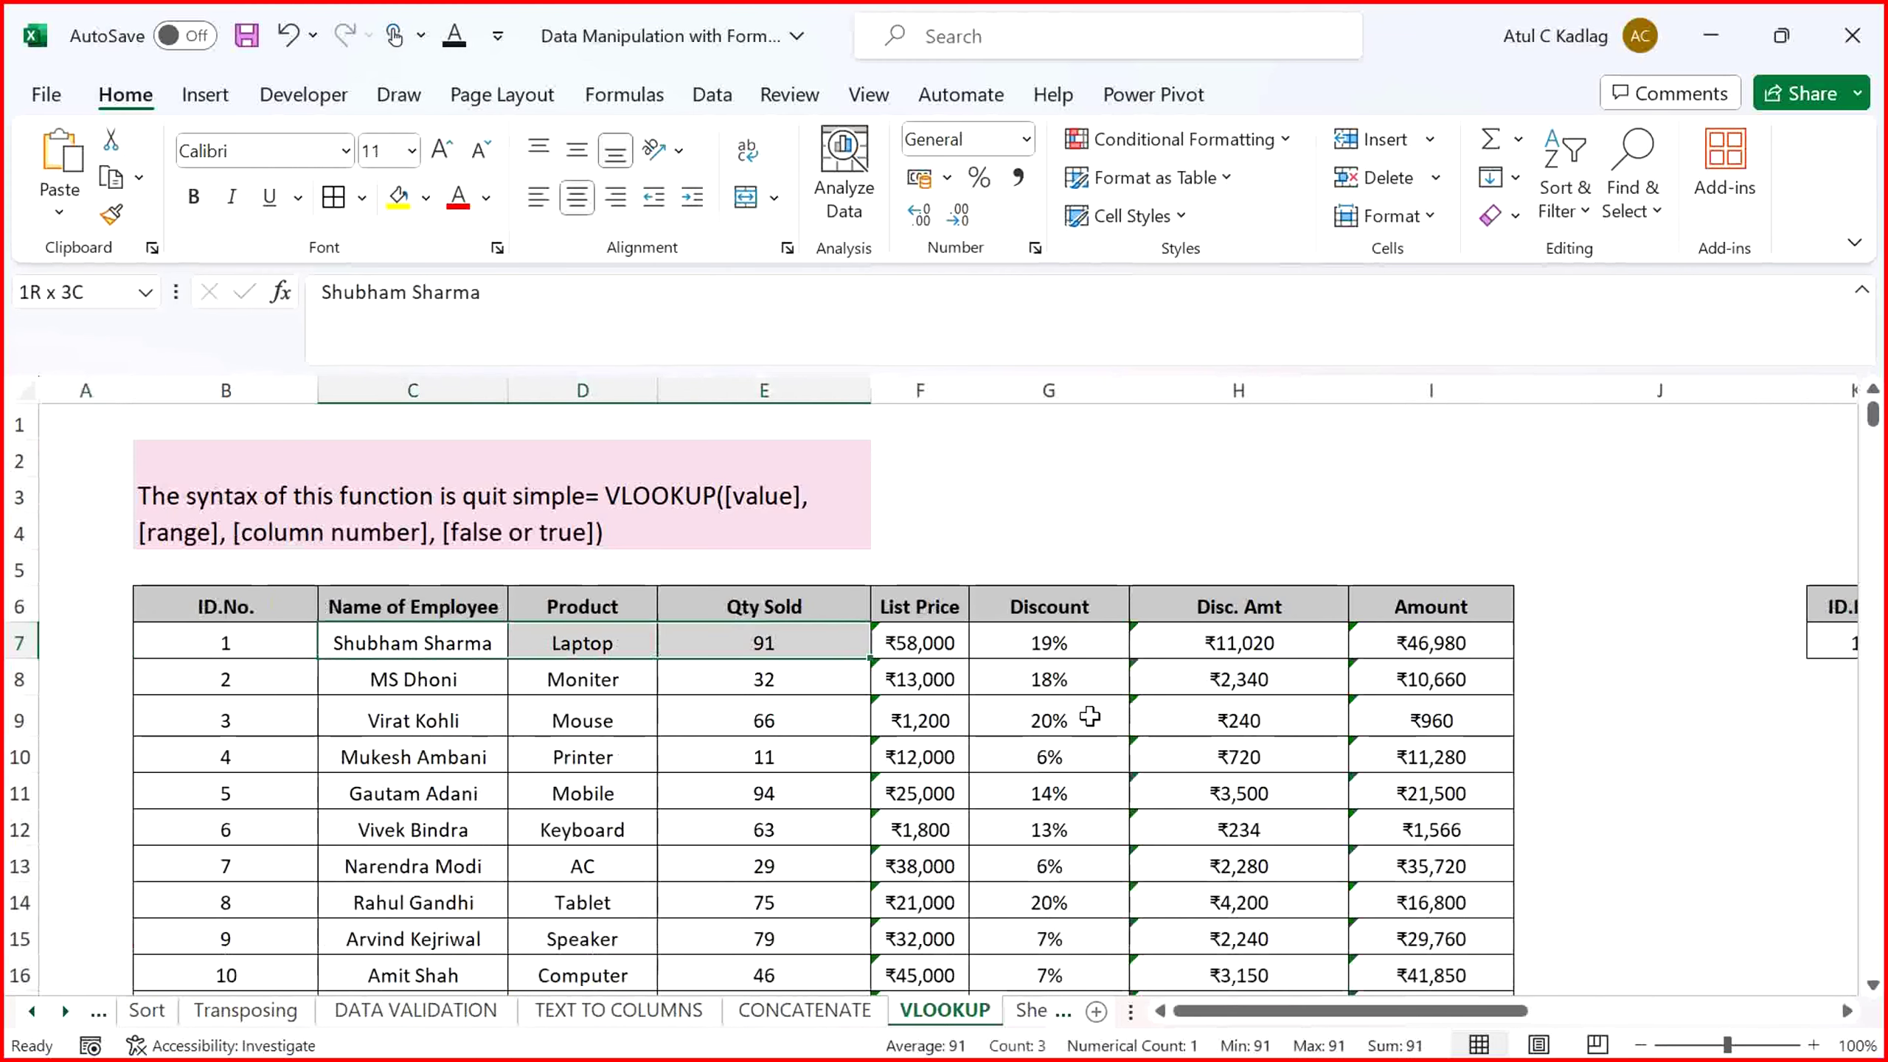
pyautogui.hotkey('shift', 'Left')
pyautogui.hotkey('shift', 'Left')
pyautogui.hotkey('shift', 'Right')
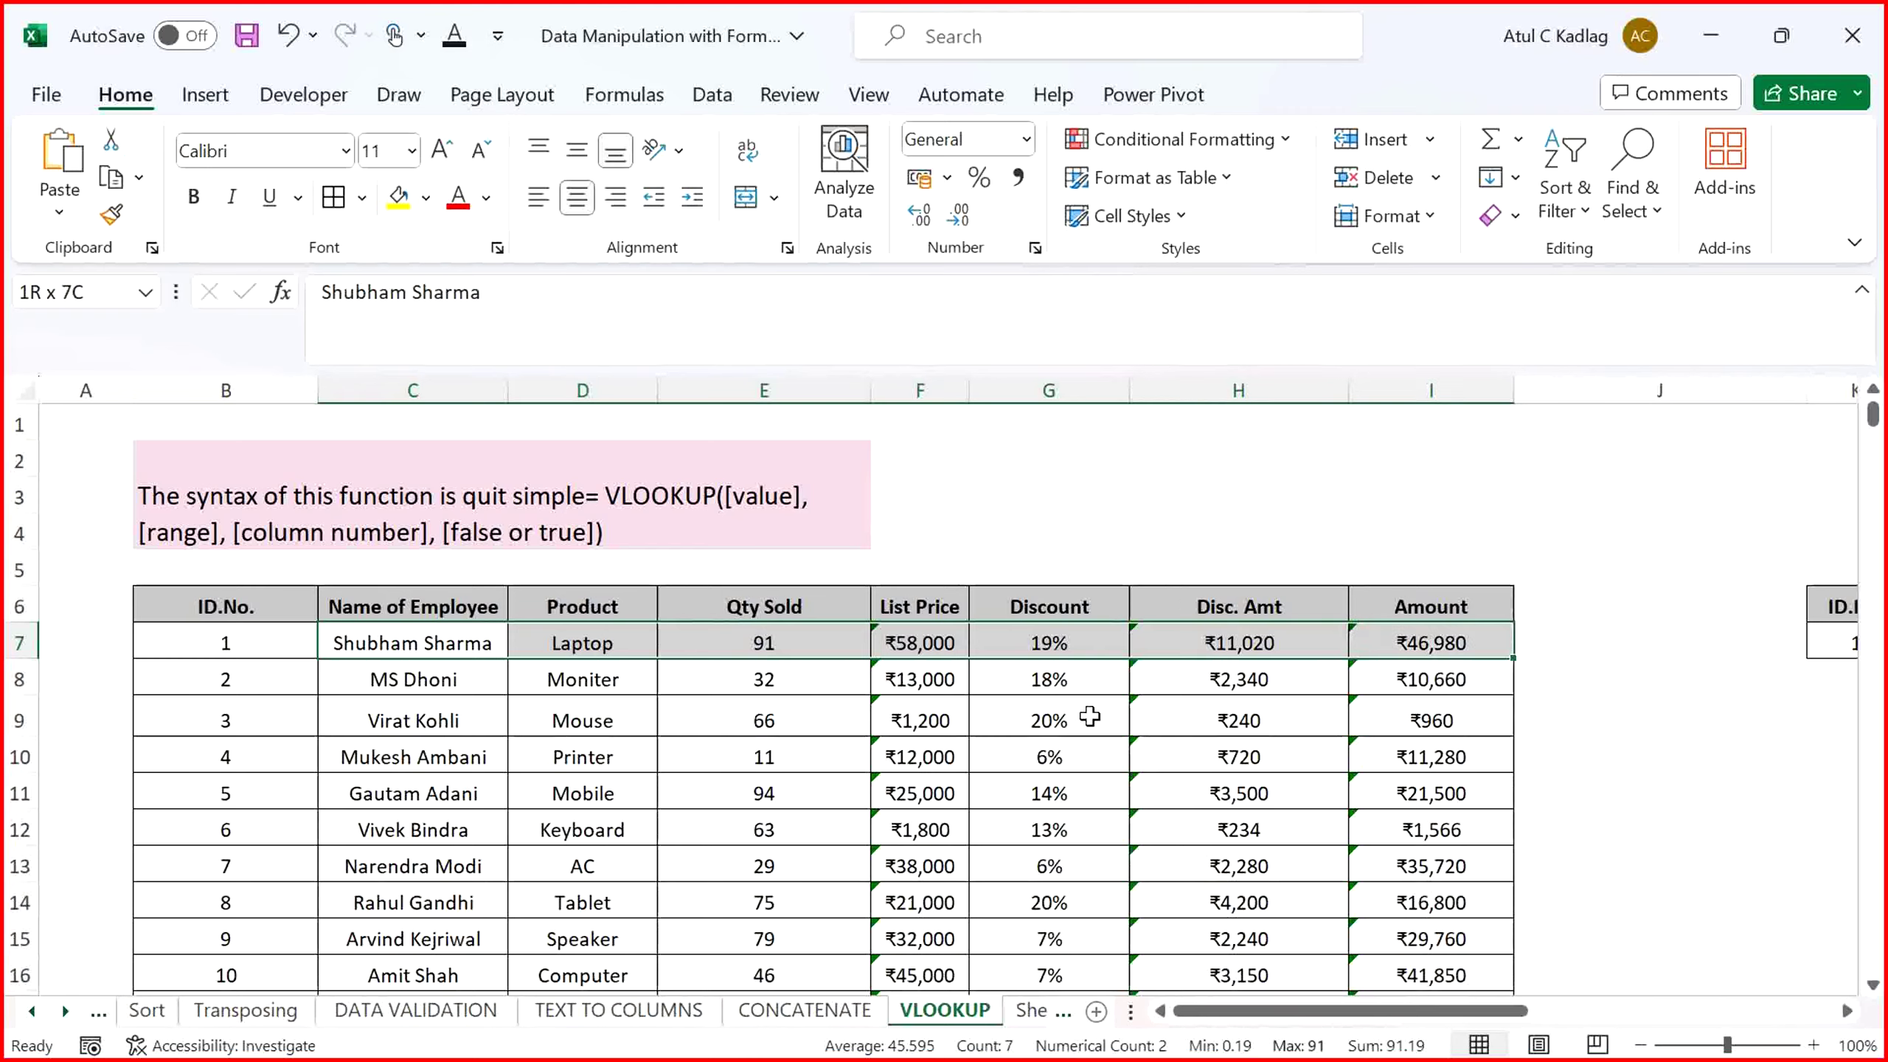
# Examine the empty result cells beside ID 1 in the lookup table, from Name of Employee to Amount
pyautogui.hotkey('ctrl', 'Right')
pyautogui.press('Right')
pyautogui.press('Right')
pyautogui.press('Right')
pyautogui.press('Right')
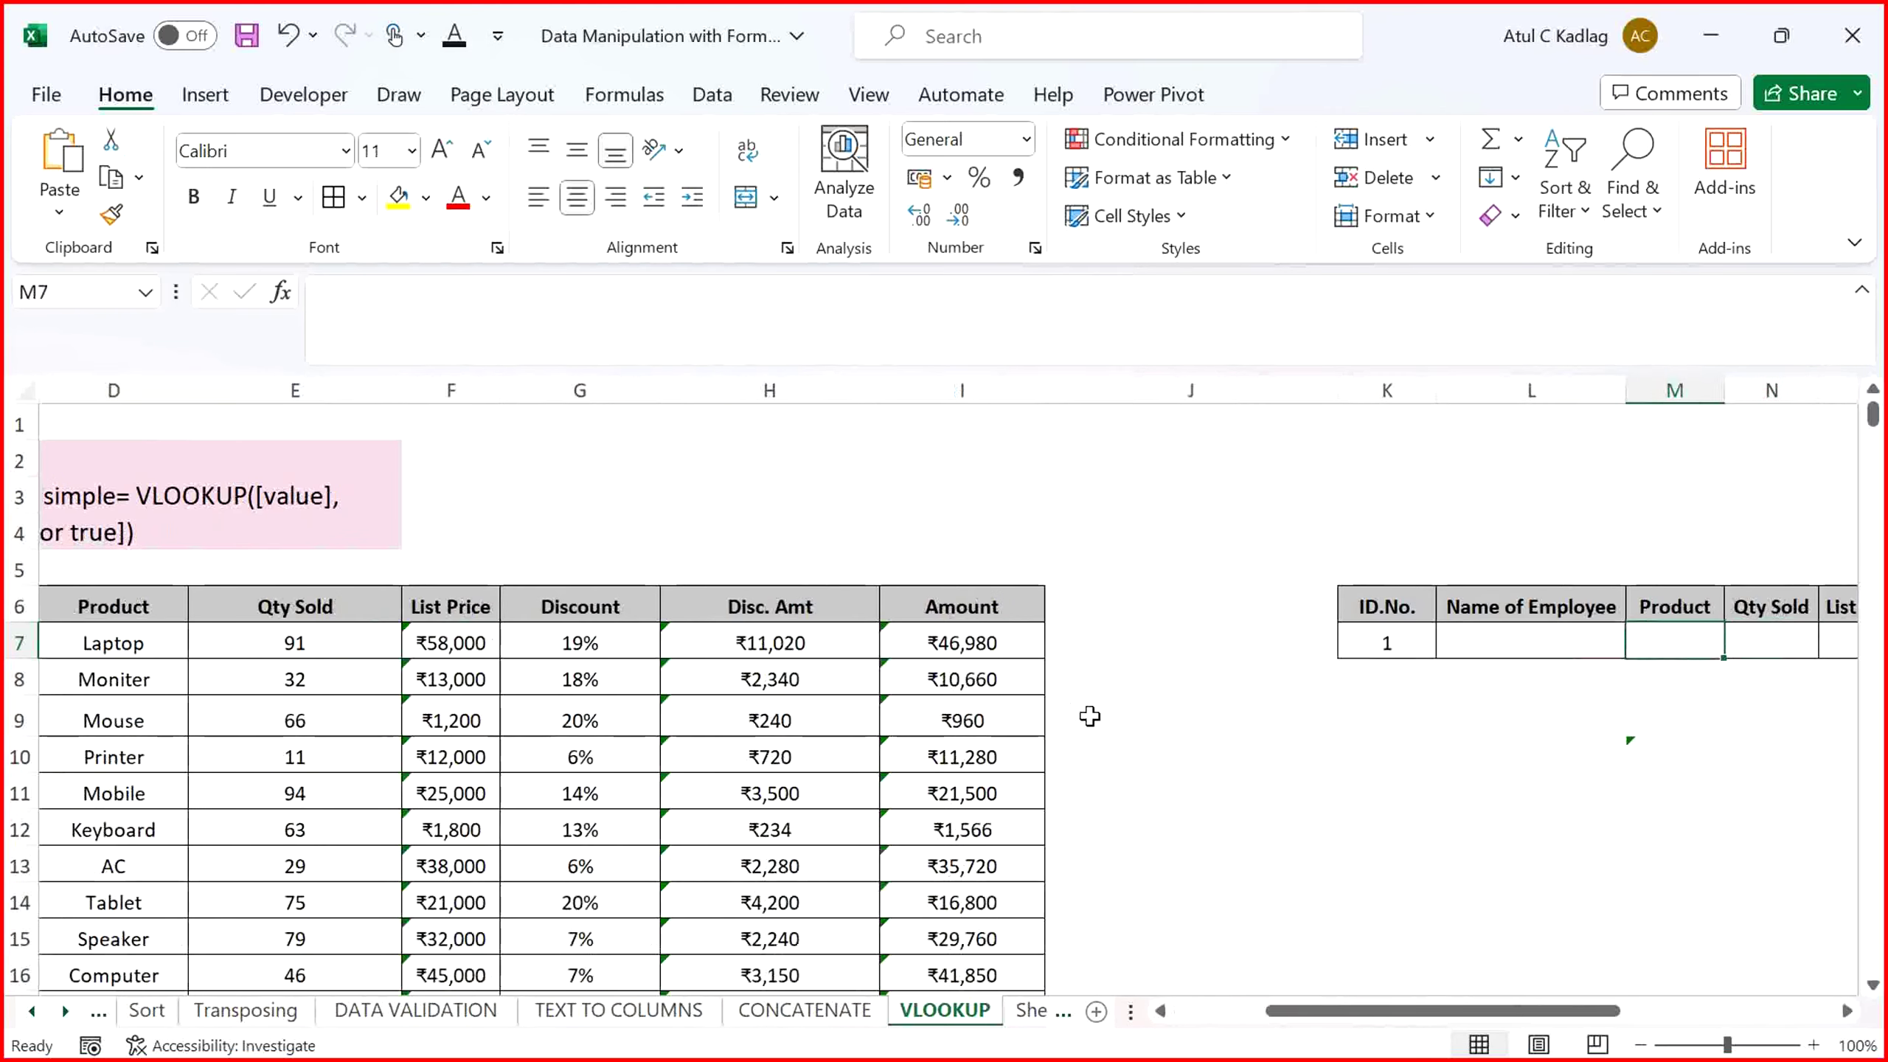
pyautogui.hotkey('shift', 'Right')
pyautogui.press('Left')
pyautogui.press('Left')
pyautogui.hotkey('shift', 'Right')
pyautogui.press('Right')
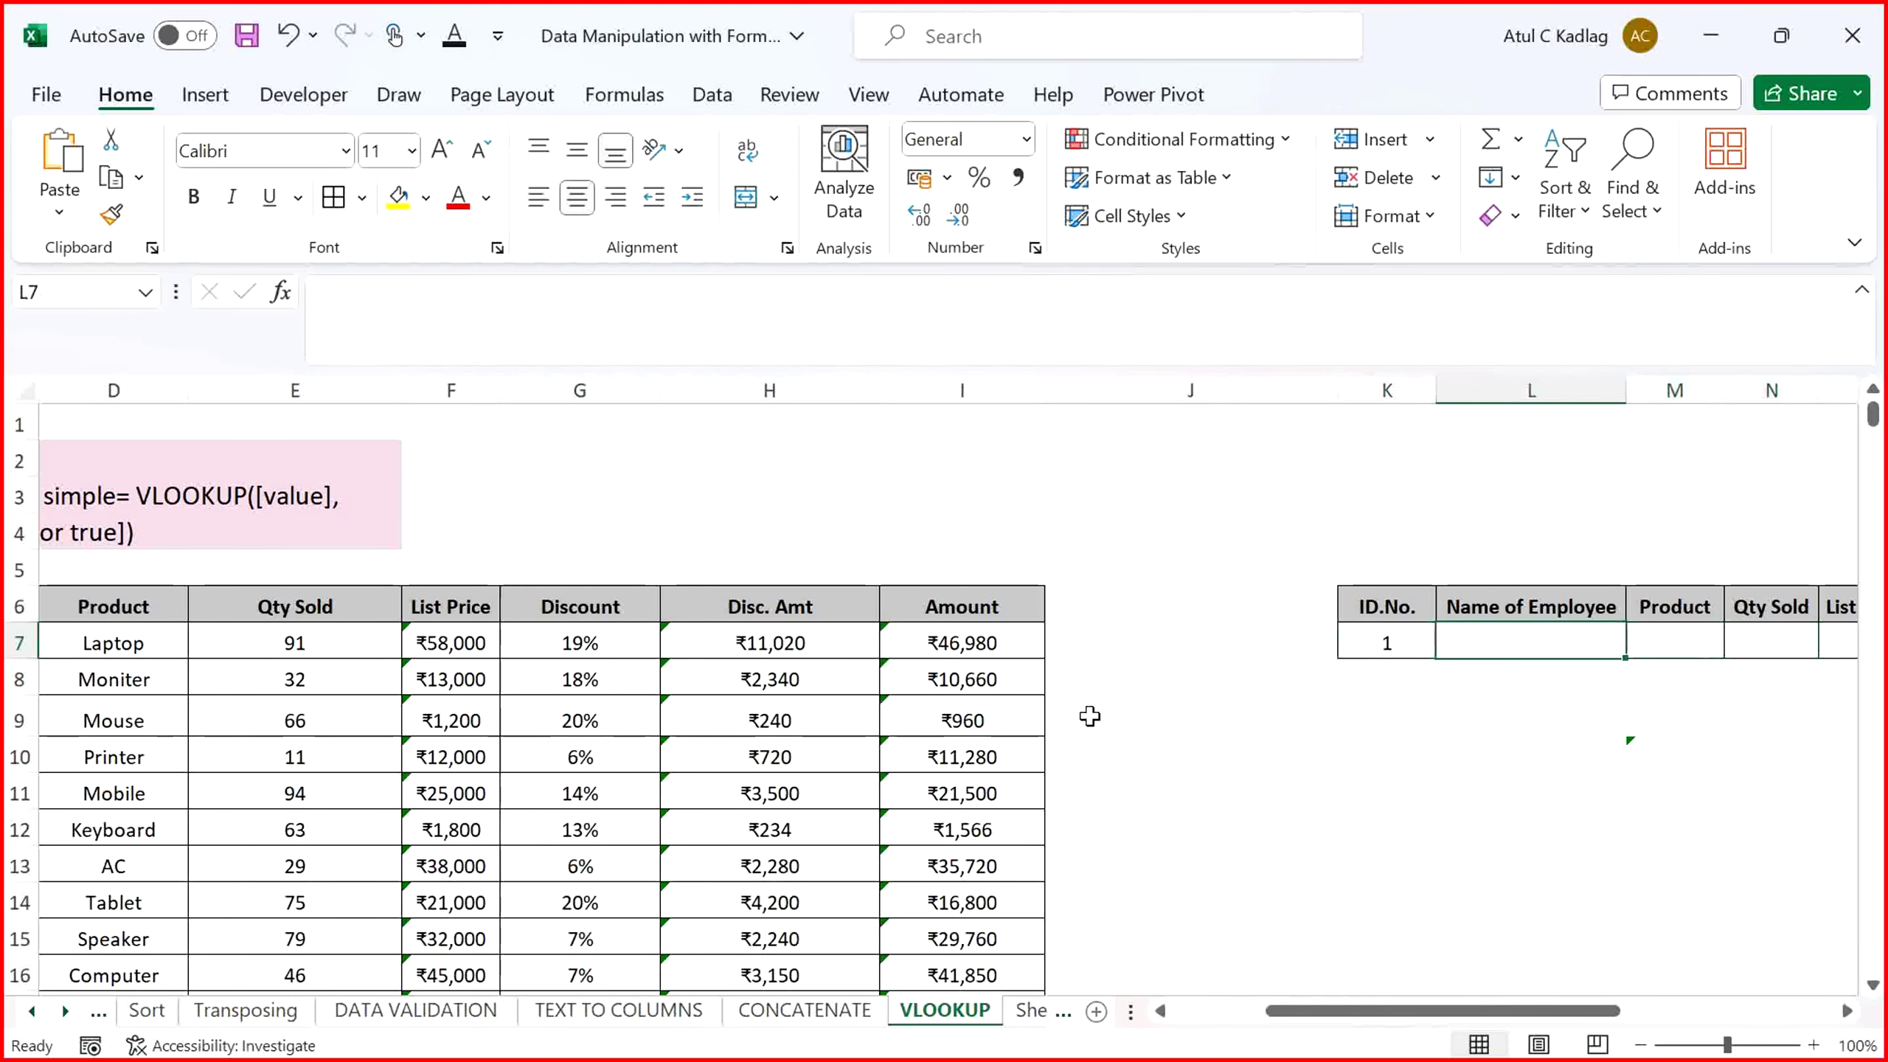
pyautogui.hotkey('shift', 'Right')
pyautogui.hotkey('shift', 'Right')
pyautogui.hotkey('shift', 'Right')
pyautogui.hotkey('shift', 'Right')
pyautogui.hotkey('shift', 'Right')
pyautogui.hotkey('shift', 'Right')
pyautogui.press('Left')
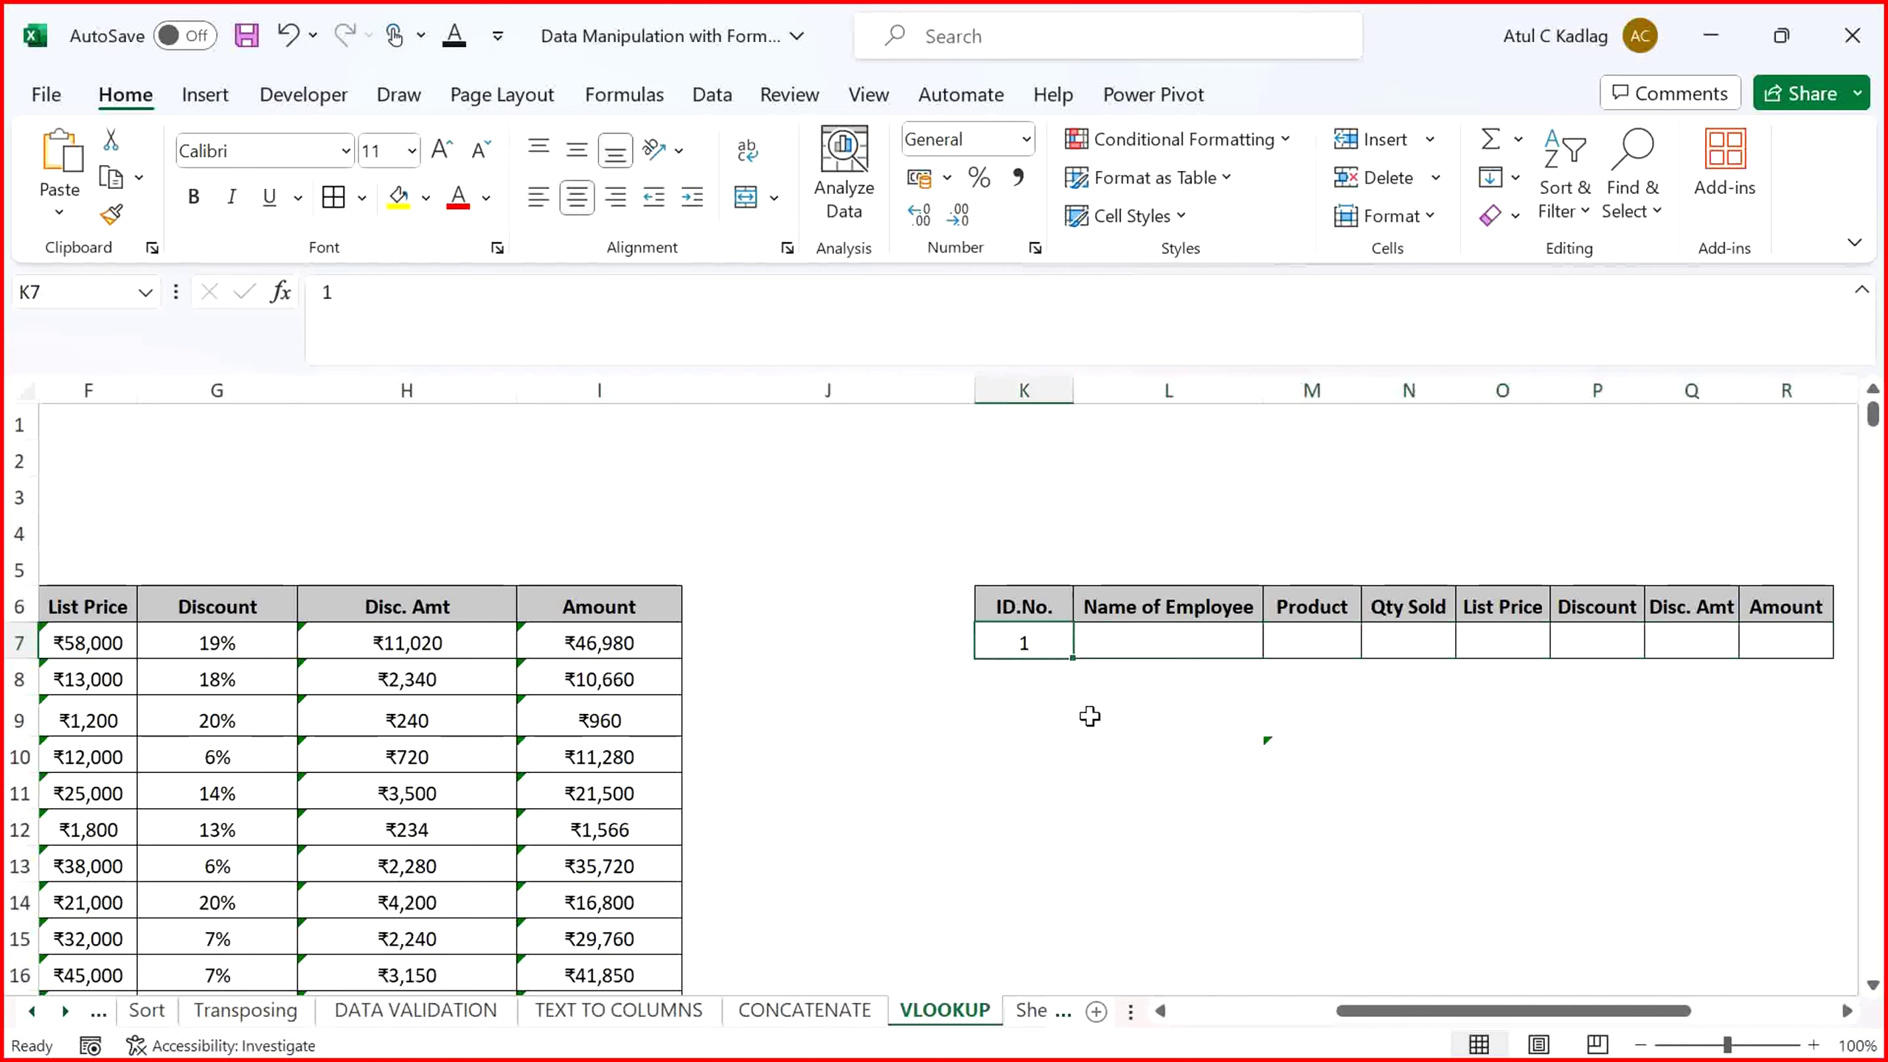
# Begin a VLOOKUP formula in the Name of Employee cell L7 with K7 as the lookup value
pyautogui.press('Right')
pyautogui.write('=')
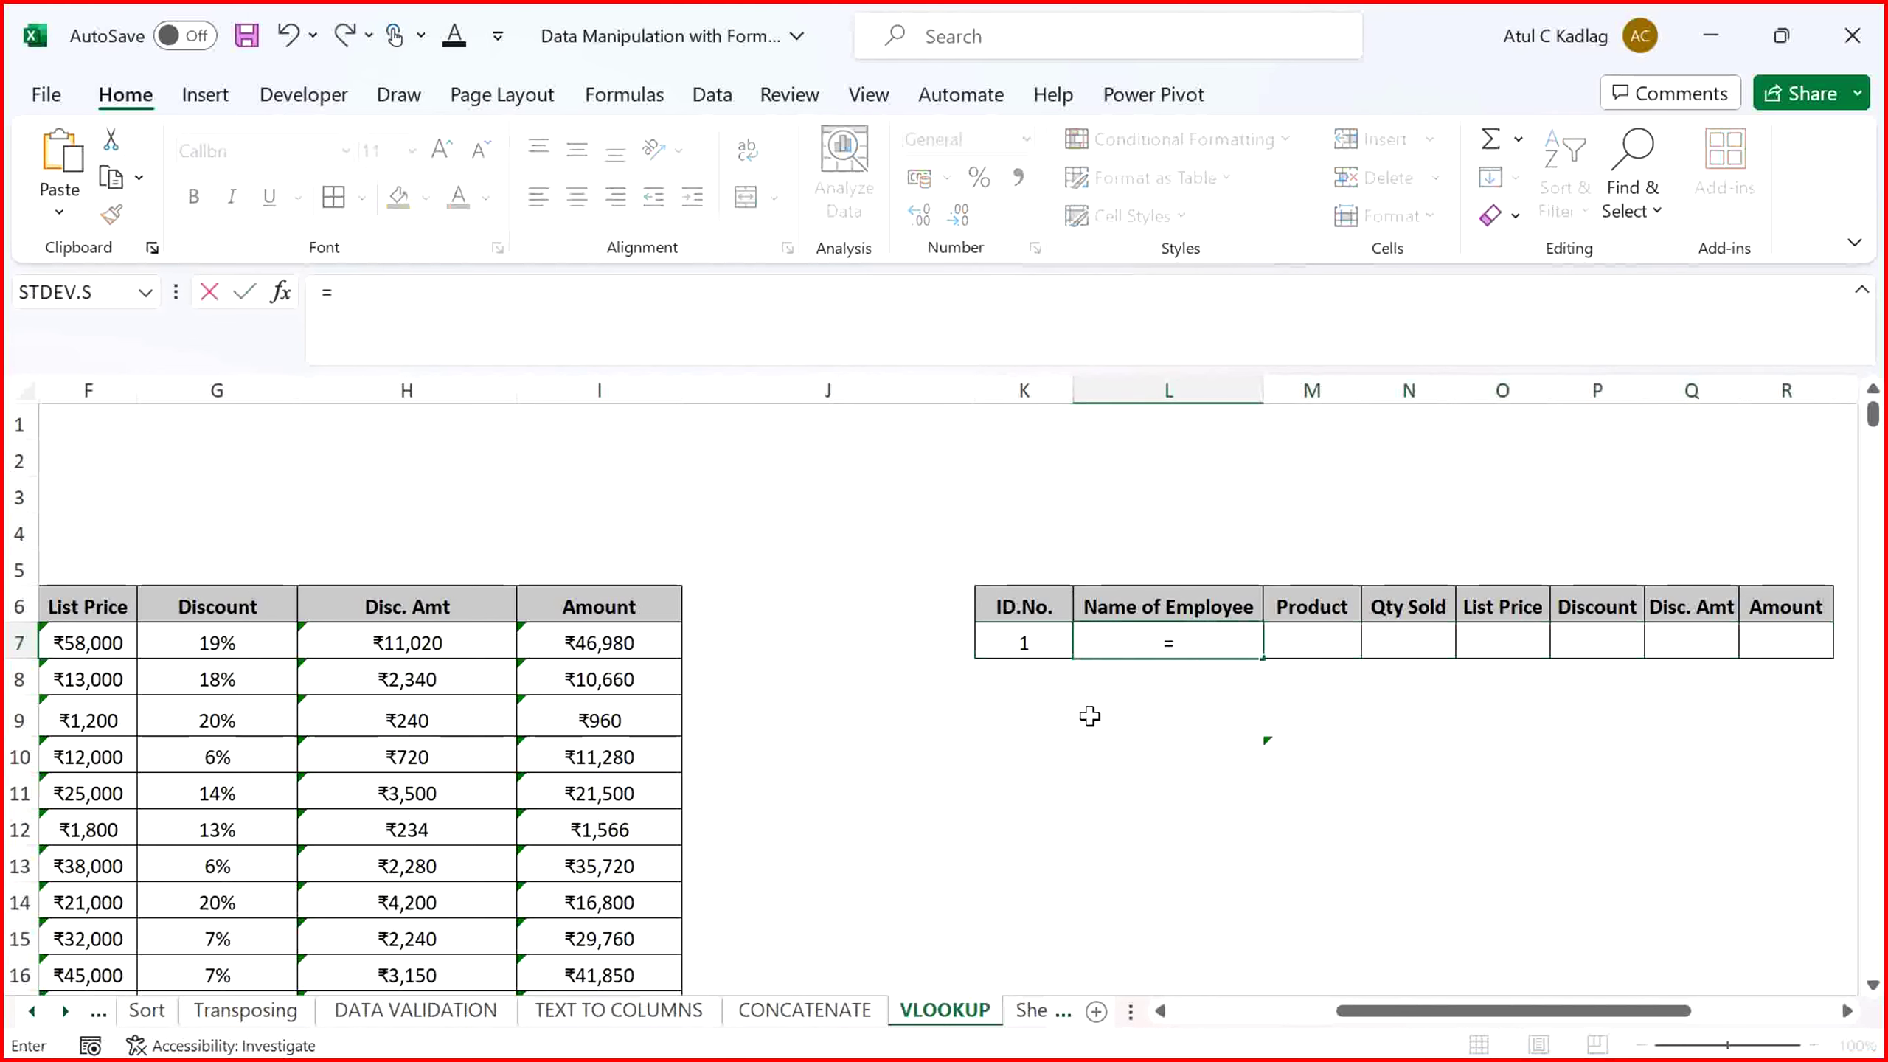
pyautogui.write('VLL')
pyautogui.press('BackSpace')
pyautogui.press('Tab')
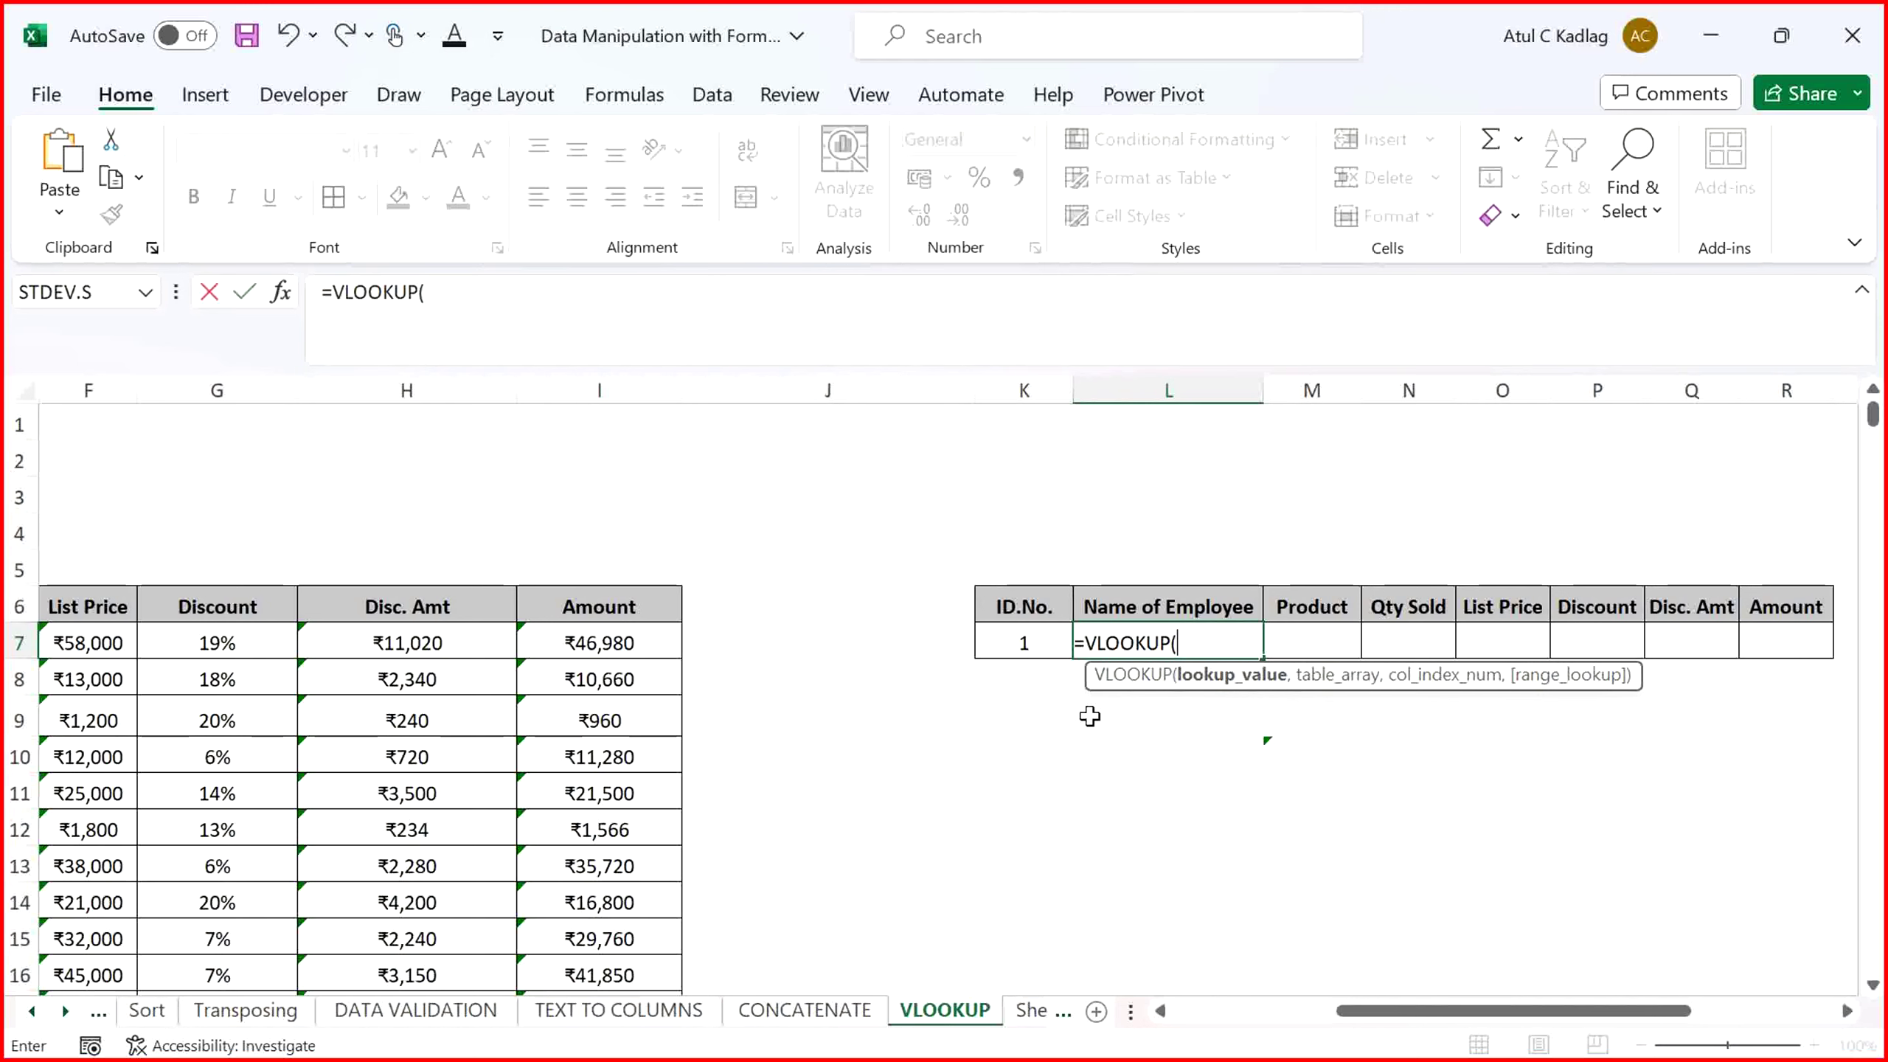
pyautogui.click(1013, 640)
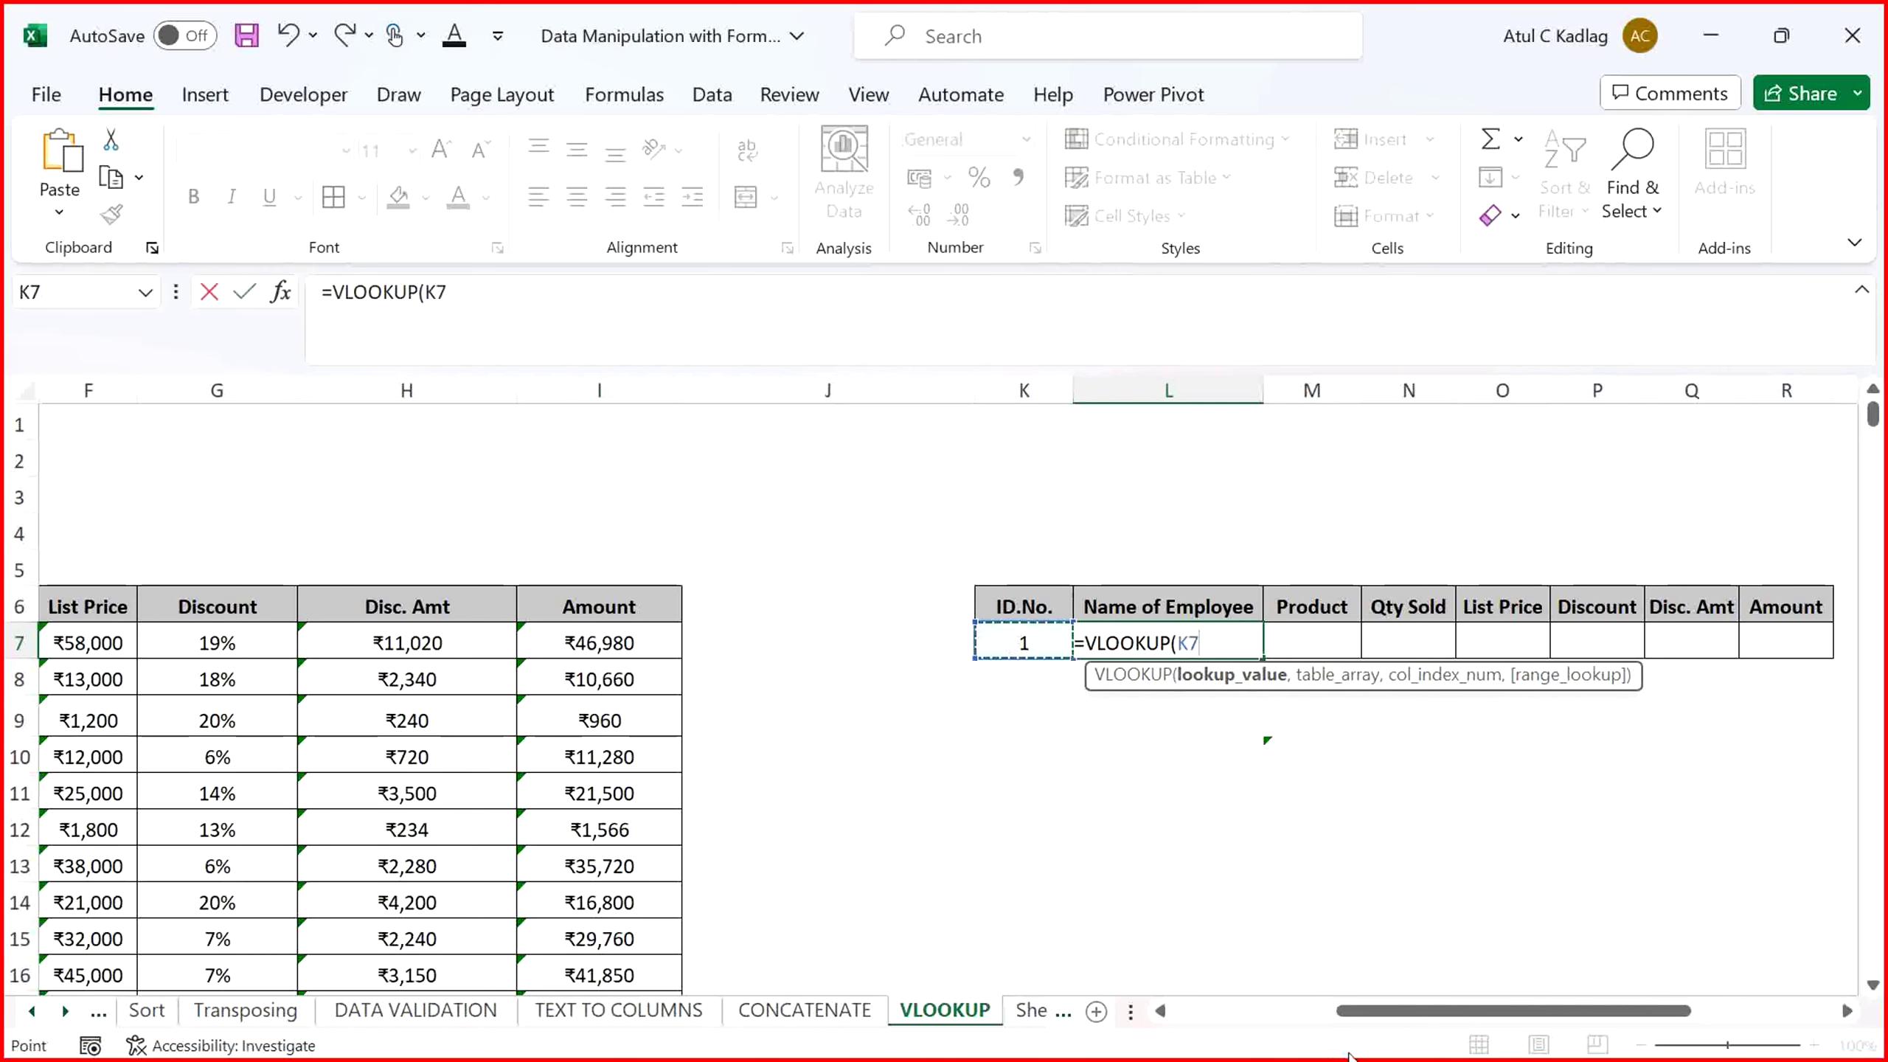
pyautogui.moveTo(1442, 1011); pyautogui.dragTo(1270, 1036)
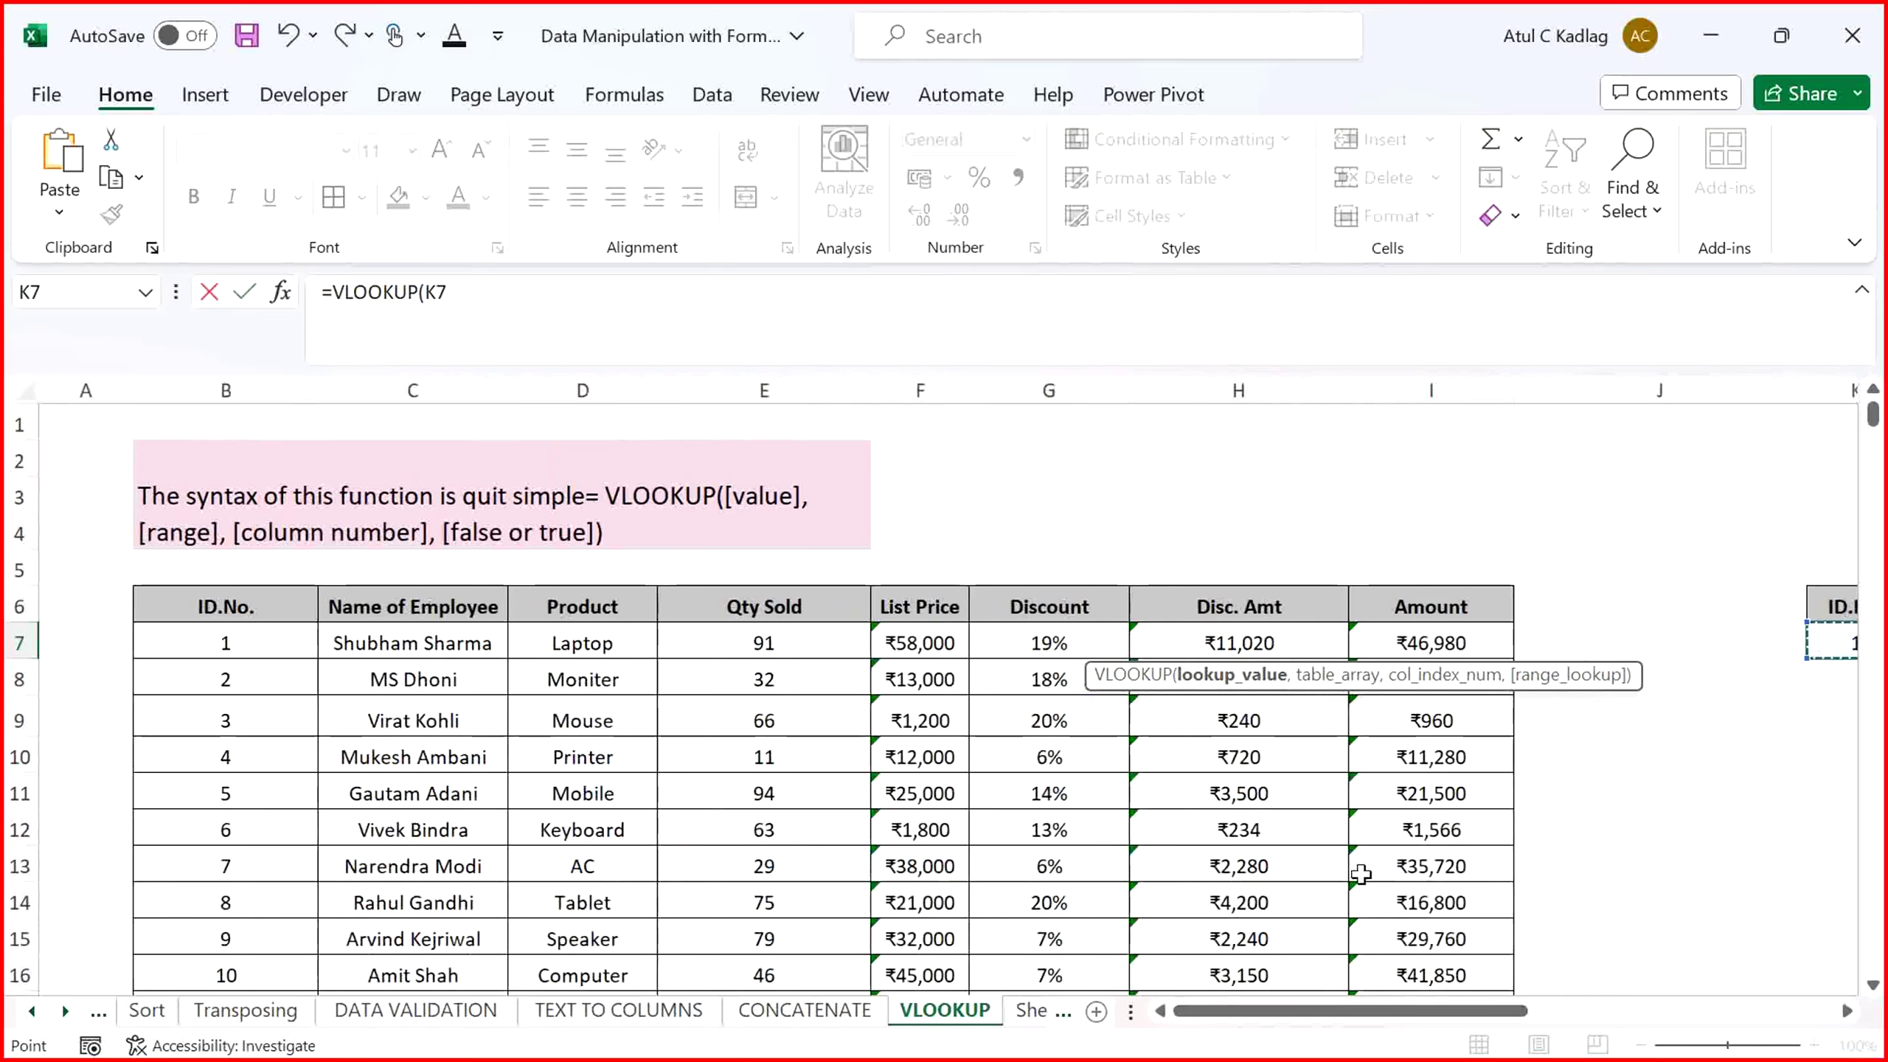
pyautogui.moveTo(1354, 1012); pyautogui.dragTo(1444, 1013)
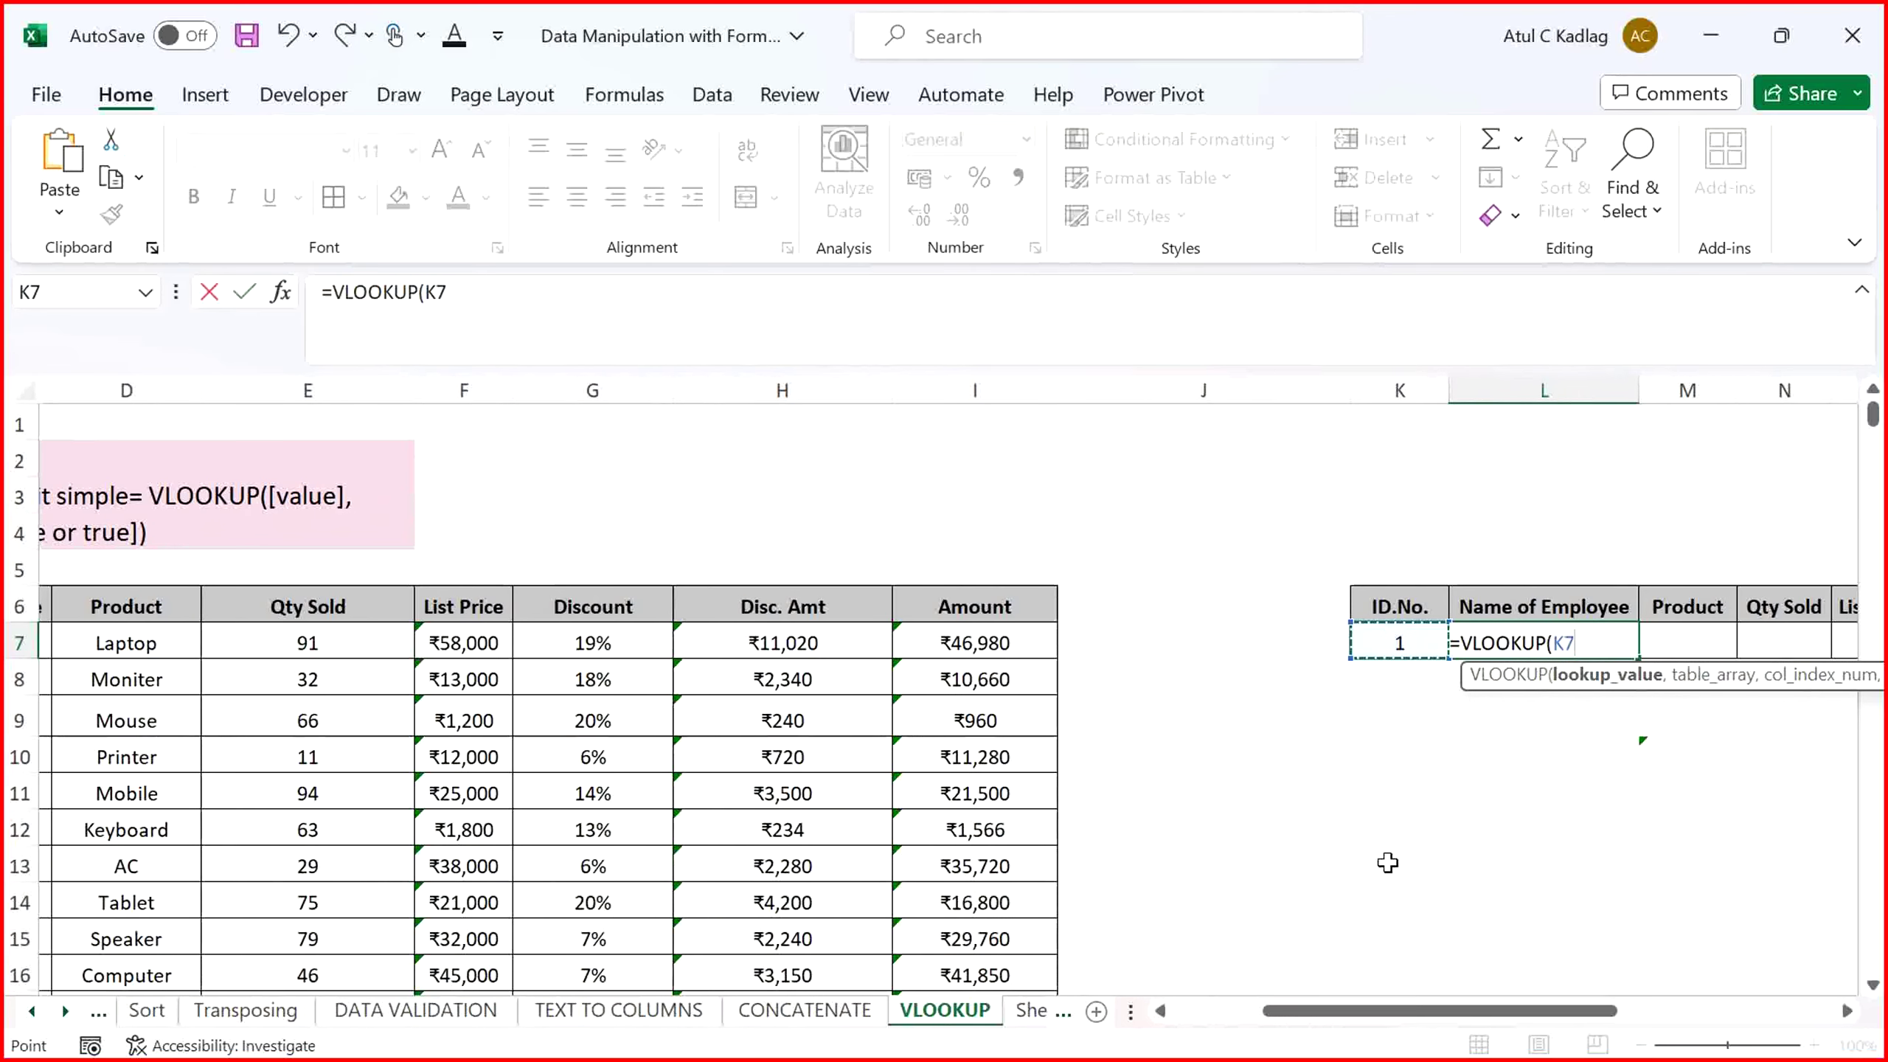
pyautogui.write(',')
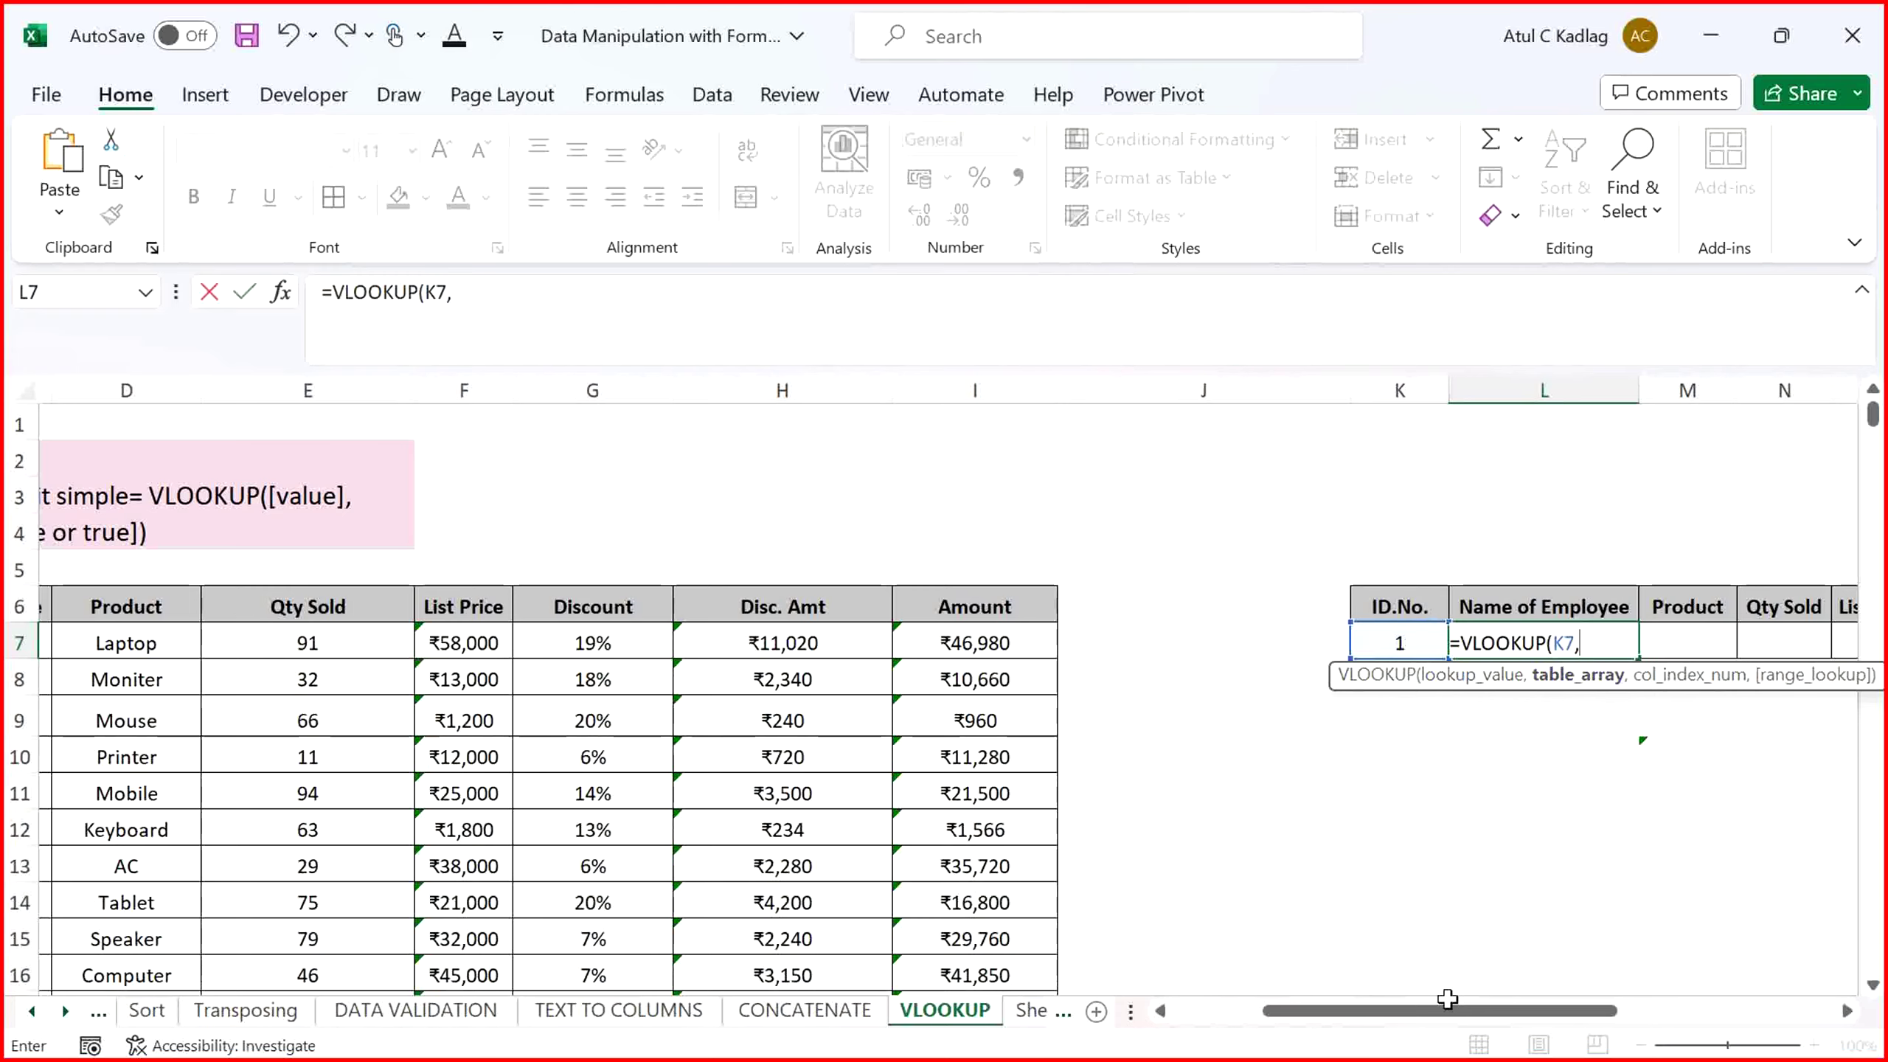
# Supply the sales table data B7:I21 as the VLOOKUP formula's table array
pyautogui.moveTo(1448, 1010); pyautogui.dragTo(1359, 1009)
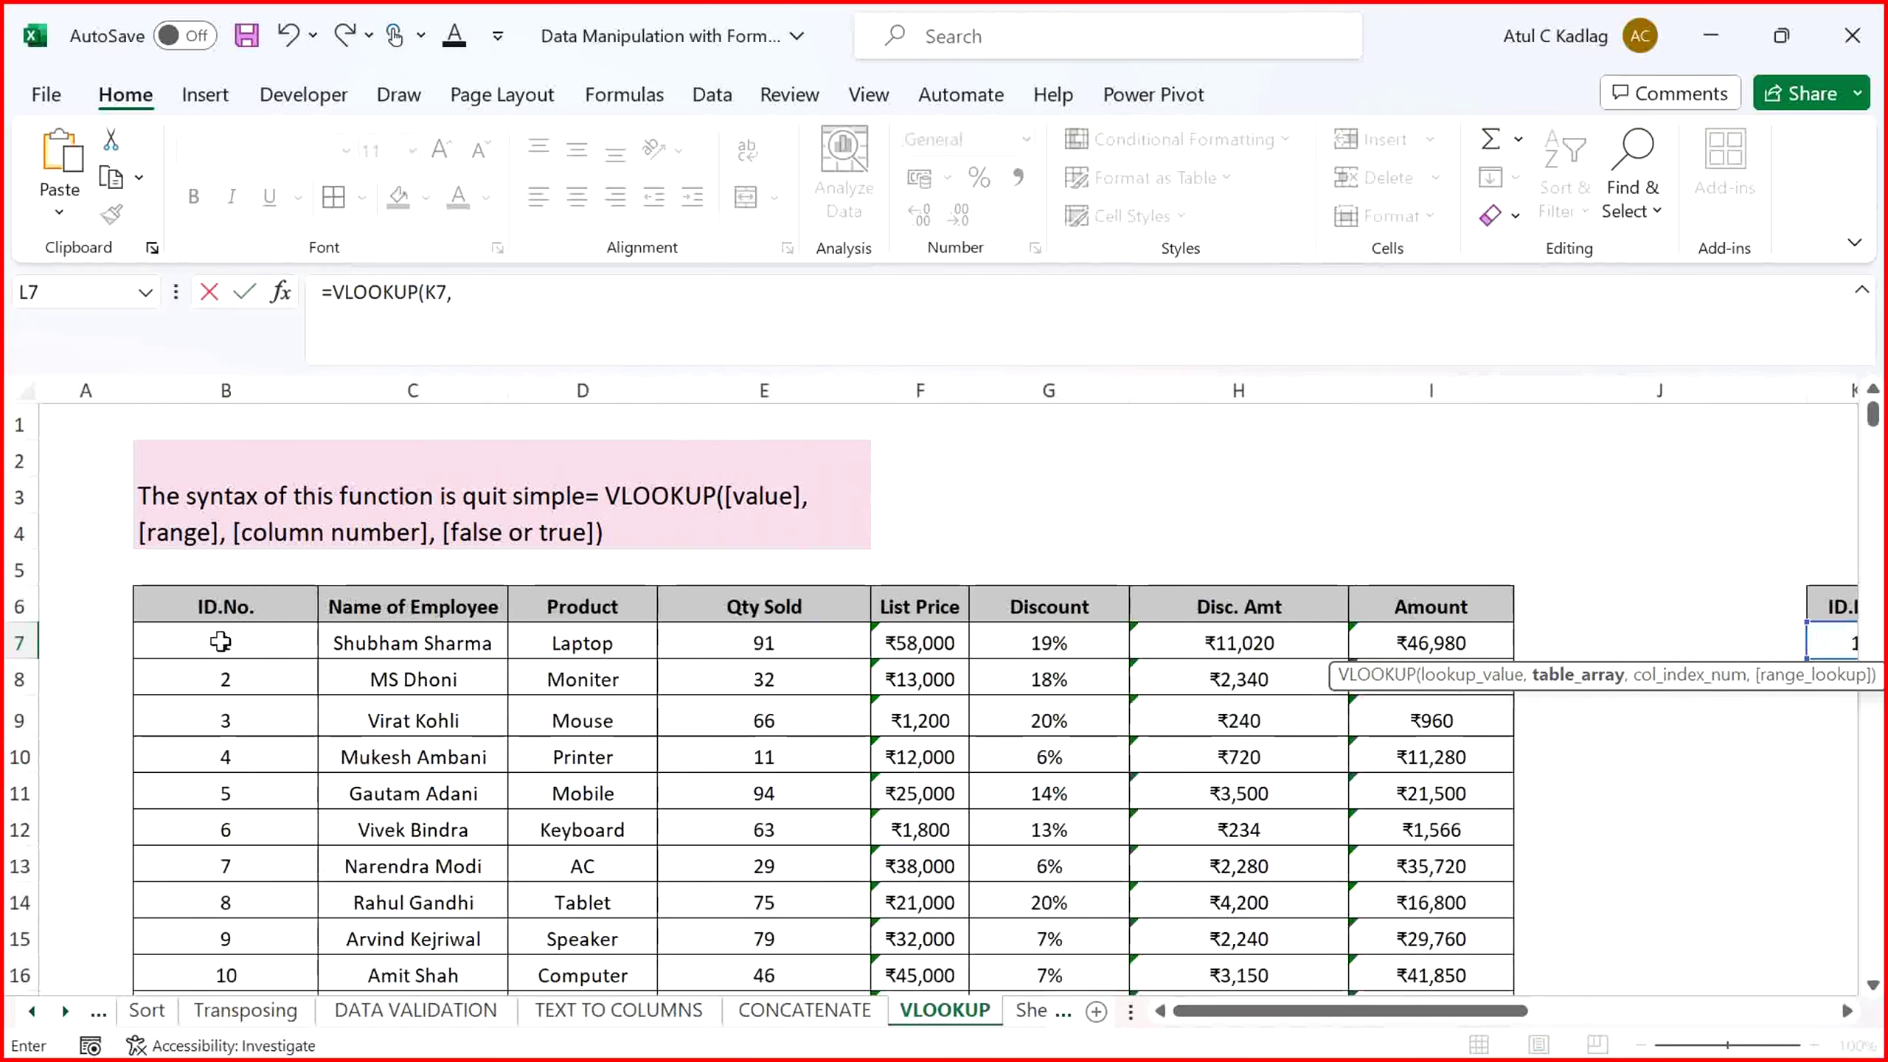
pyautogui.moveTo(223, 642); pyautogui.dragTo(1431, 867)
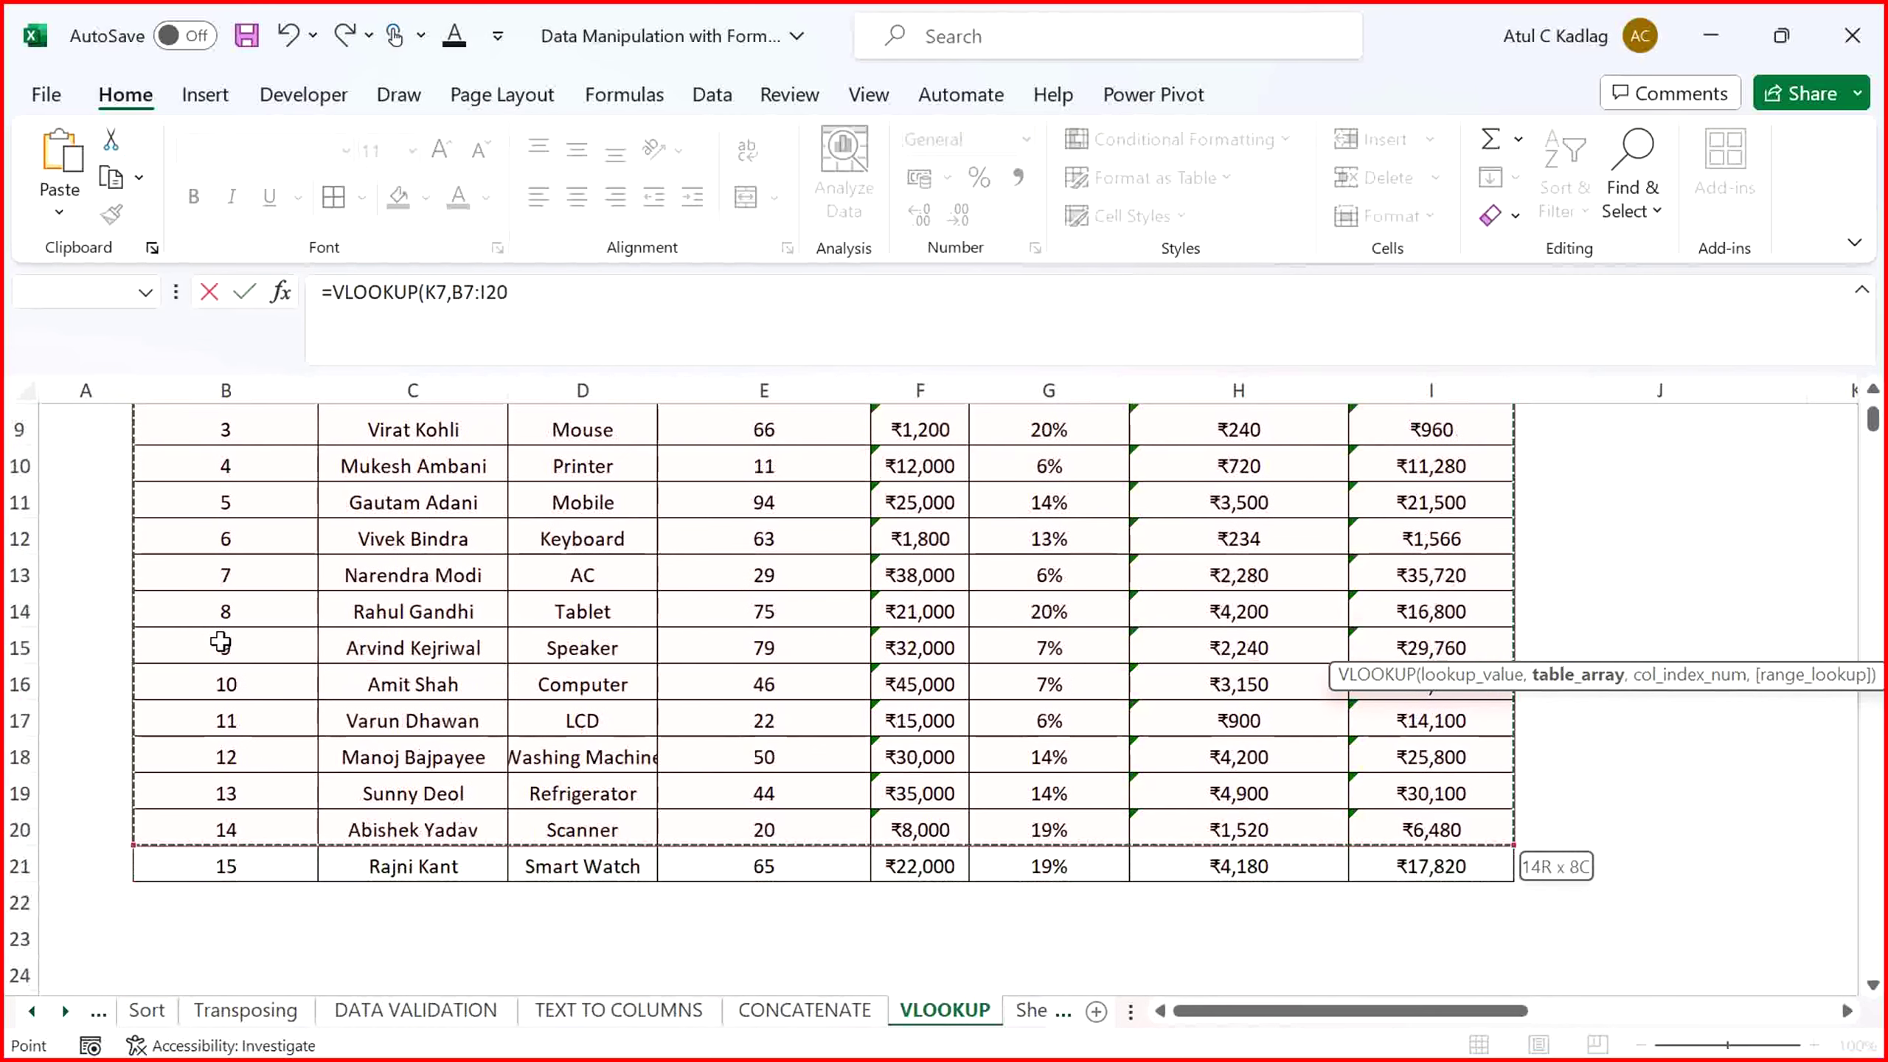
pyautogui.write(',')
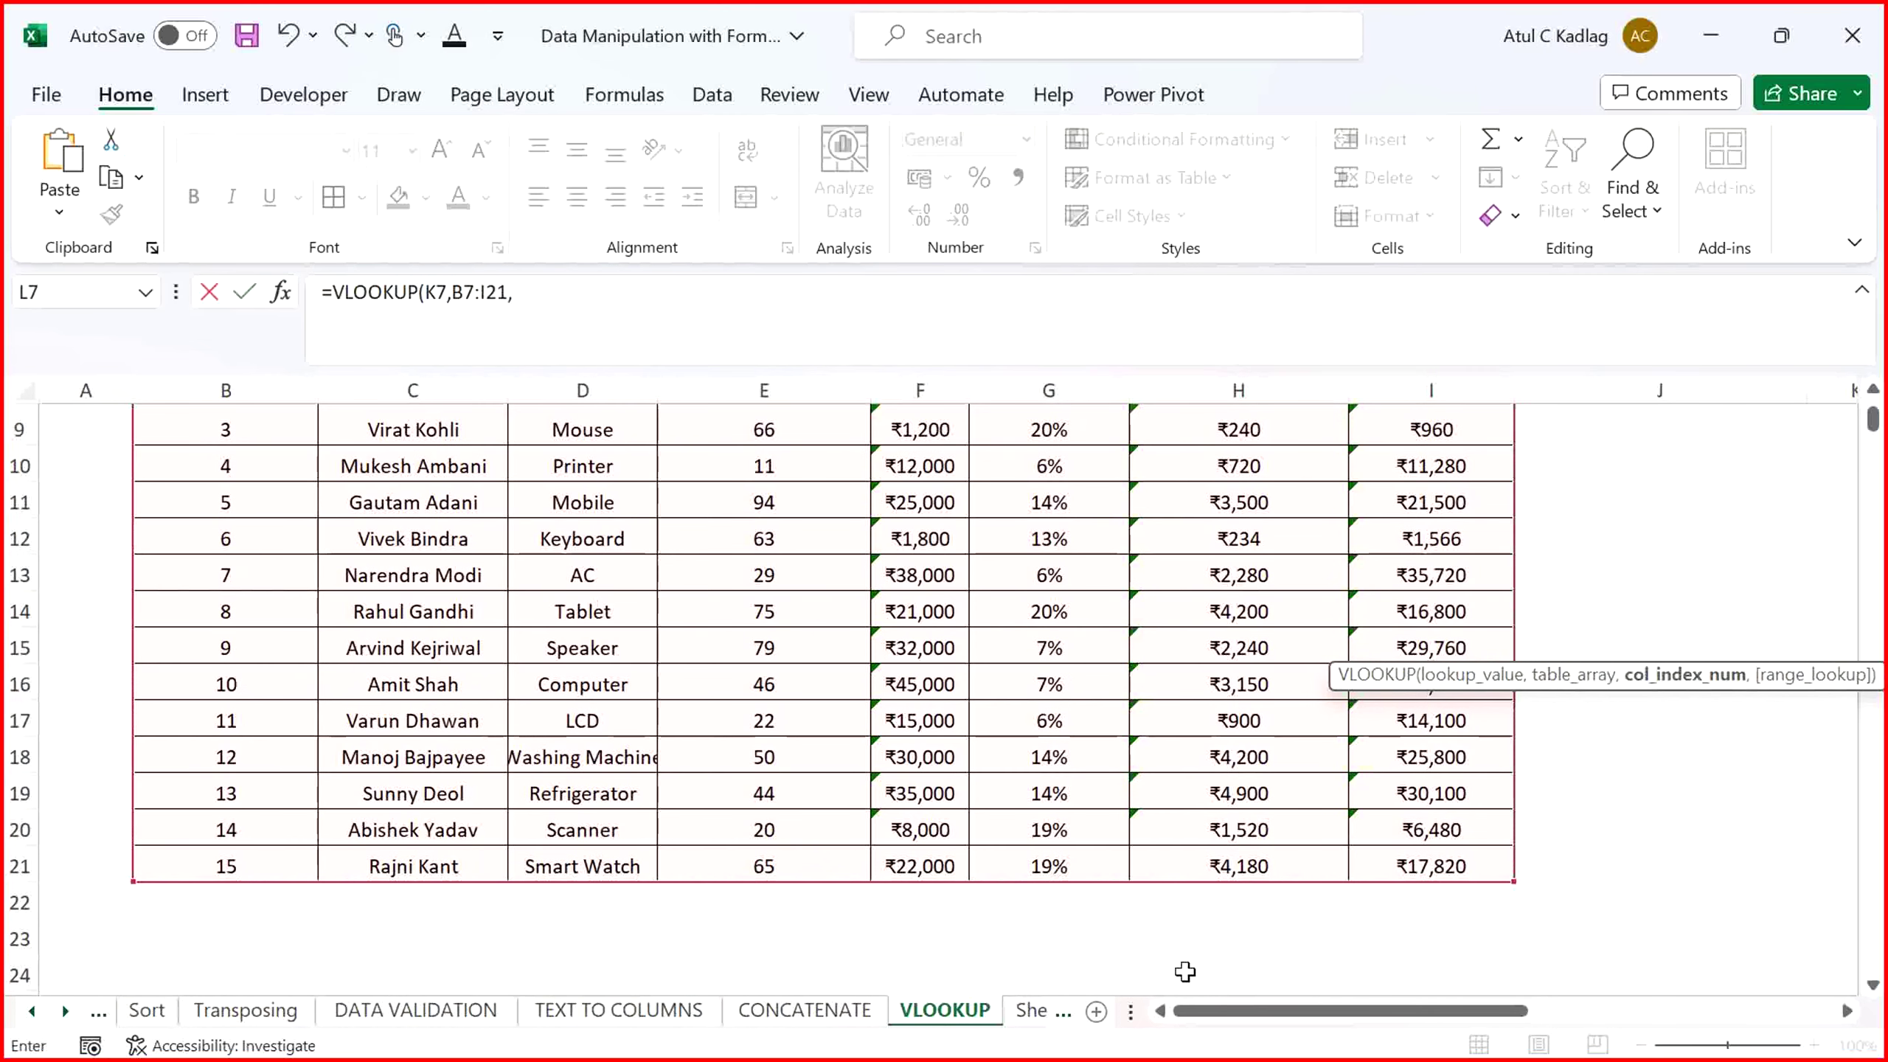
# Complete the L7 formula as =VLOOKUP(K7,B7:I21,2,FALSE), using column index 2 and an exact match
pyautogui.moveTo(1235, 1027); pyautogui.dragTo(1334, 1025)
pyautogui.scroll(3, 1878, 408)
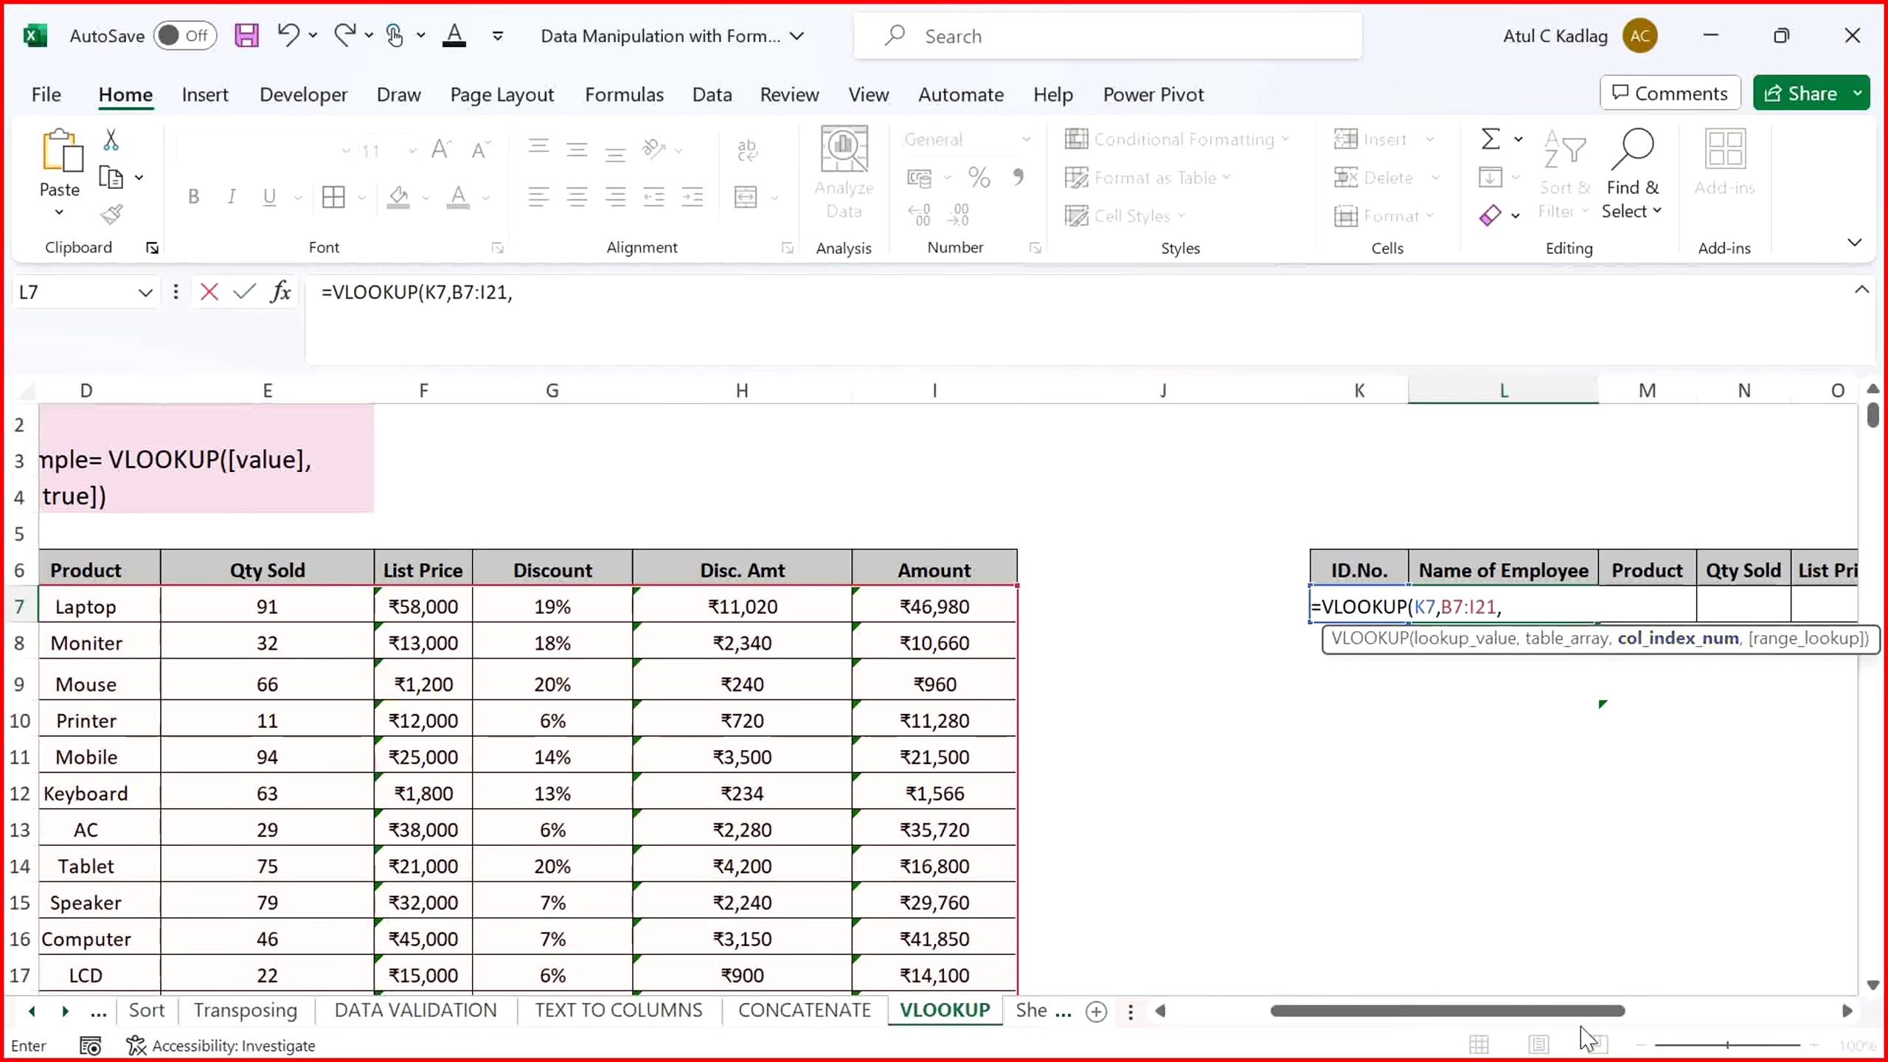
pyautogui.moveTo(1599, 1017); pyautogui.dragTo(1518, 1034)
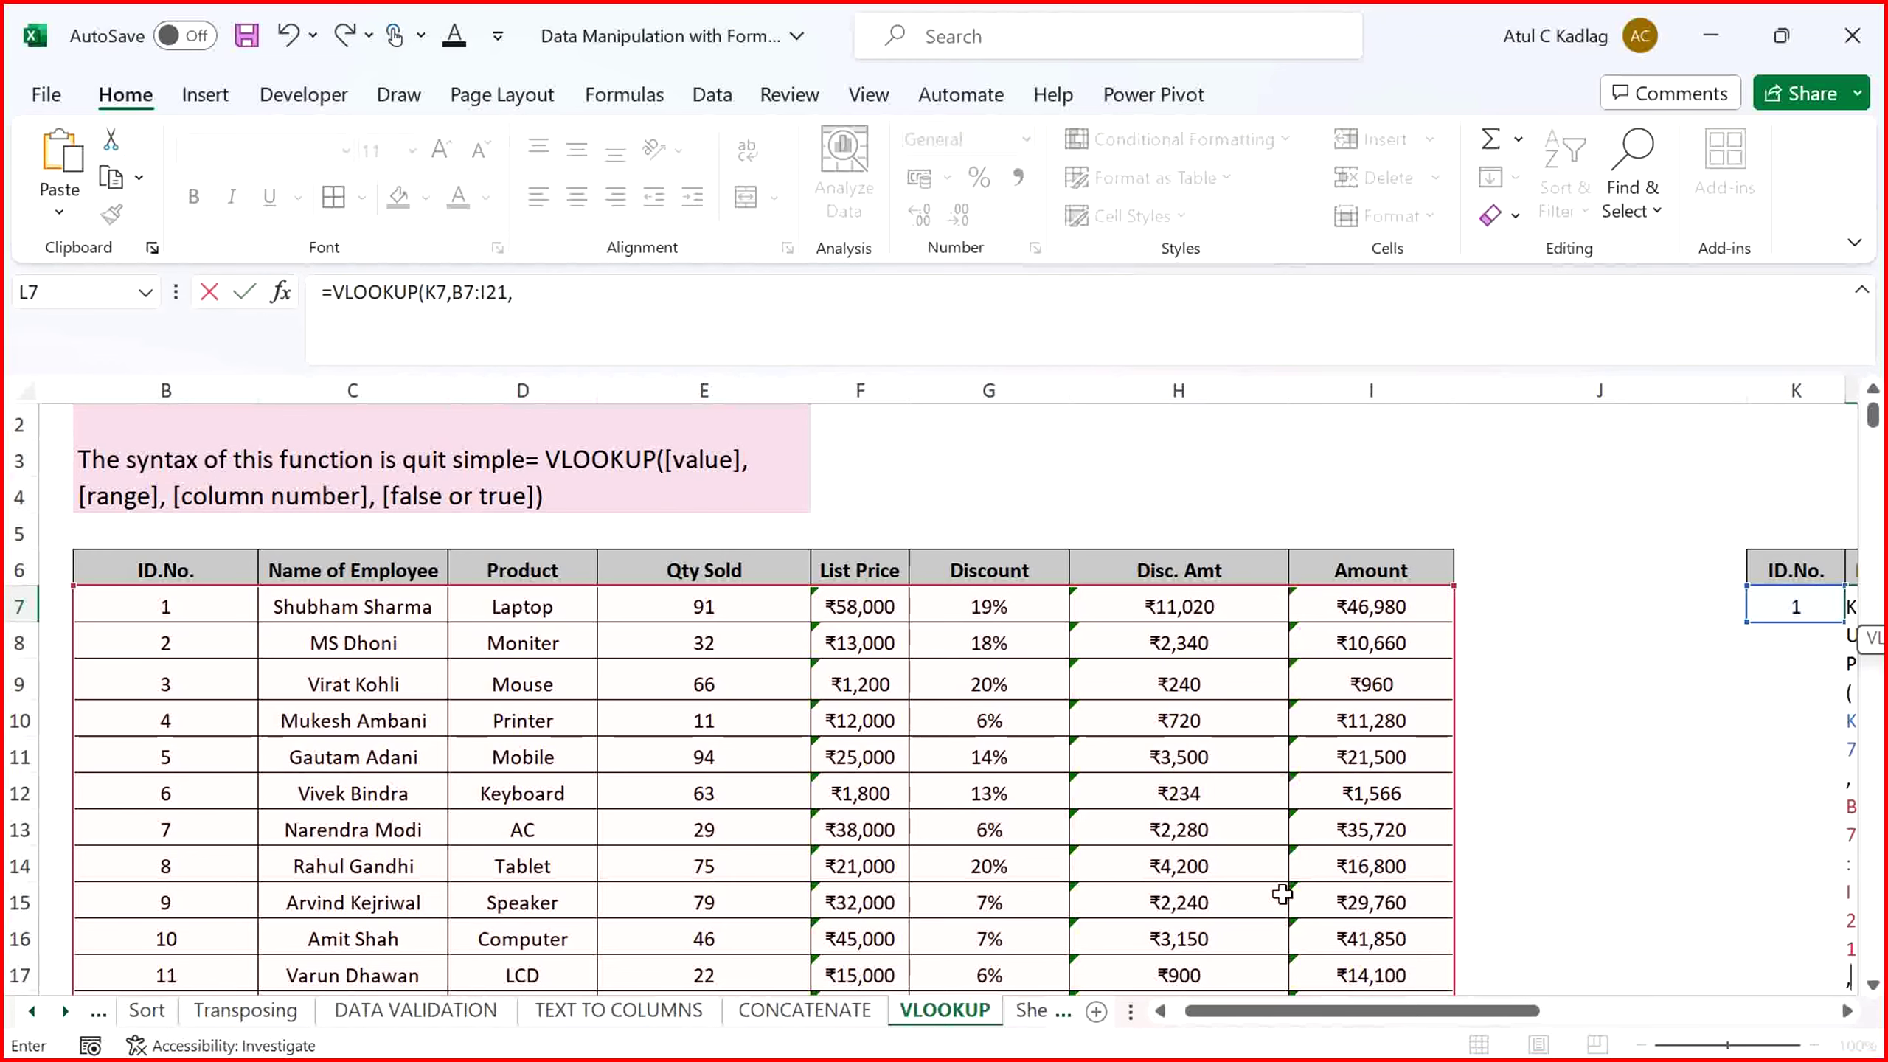
pyautogui.moveTo(1276, 1011); pyautogui.dragTo(1346, 1026)
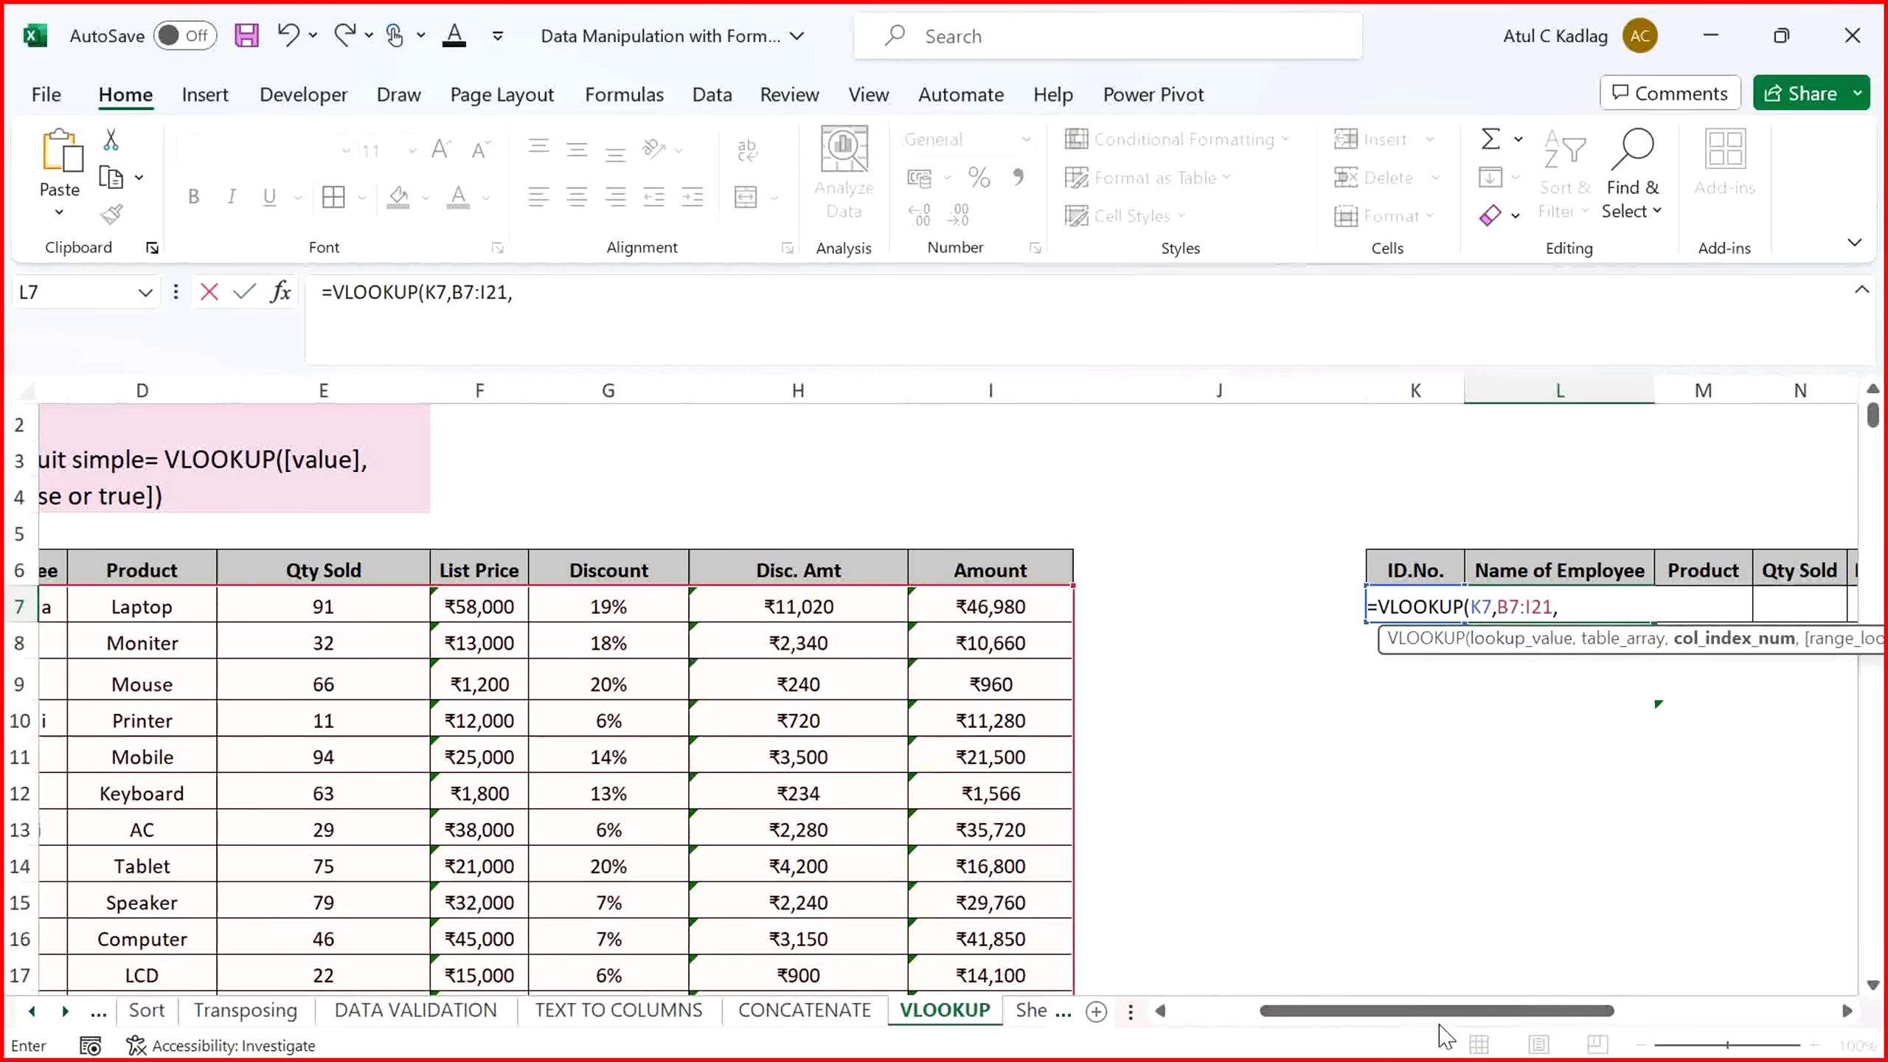
pyautogui.moveTo(1481, 1011); pyautogui.dragTo(1427, 1013)
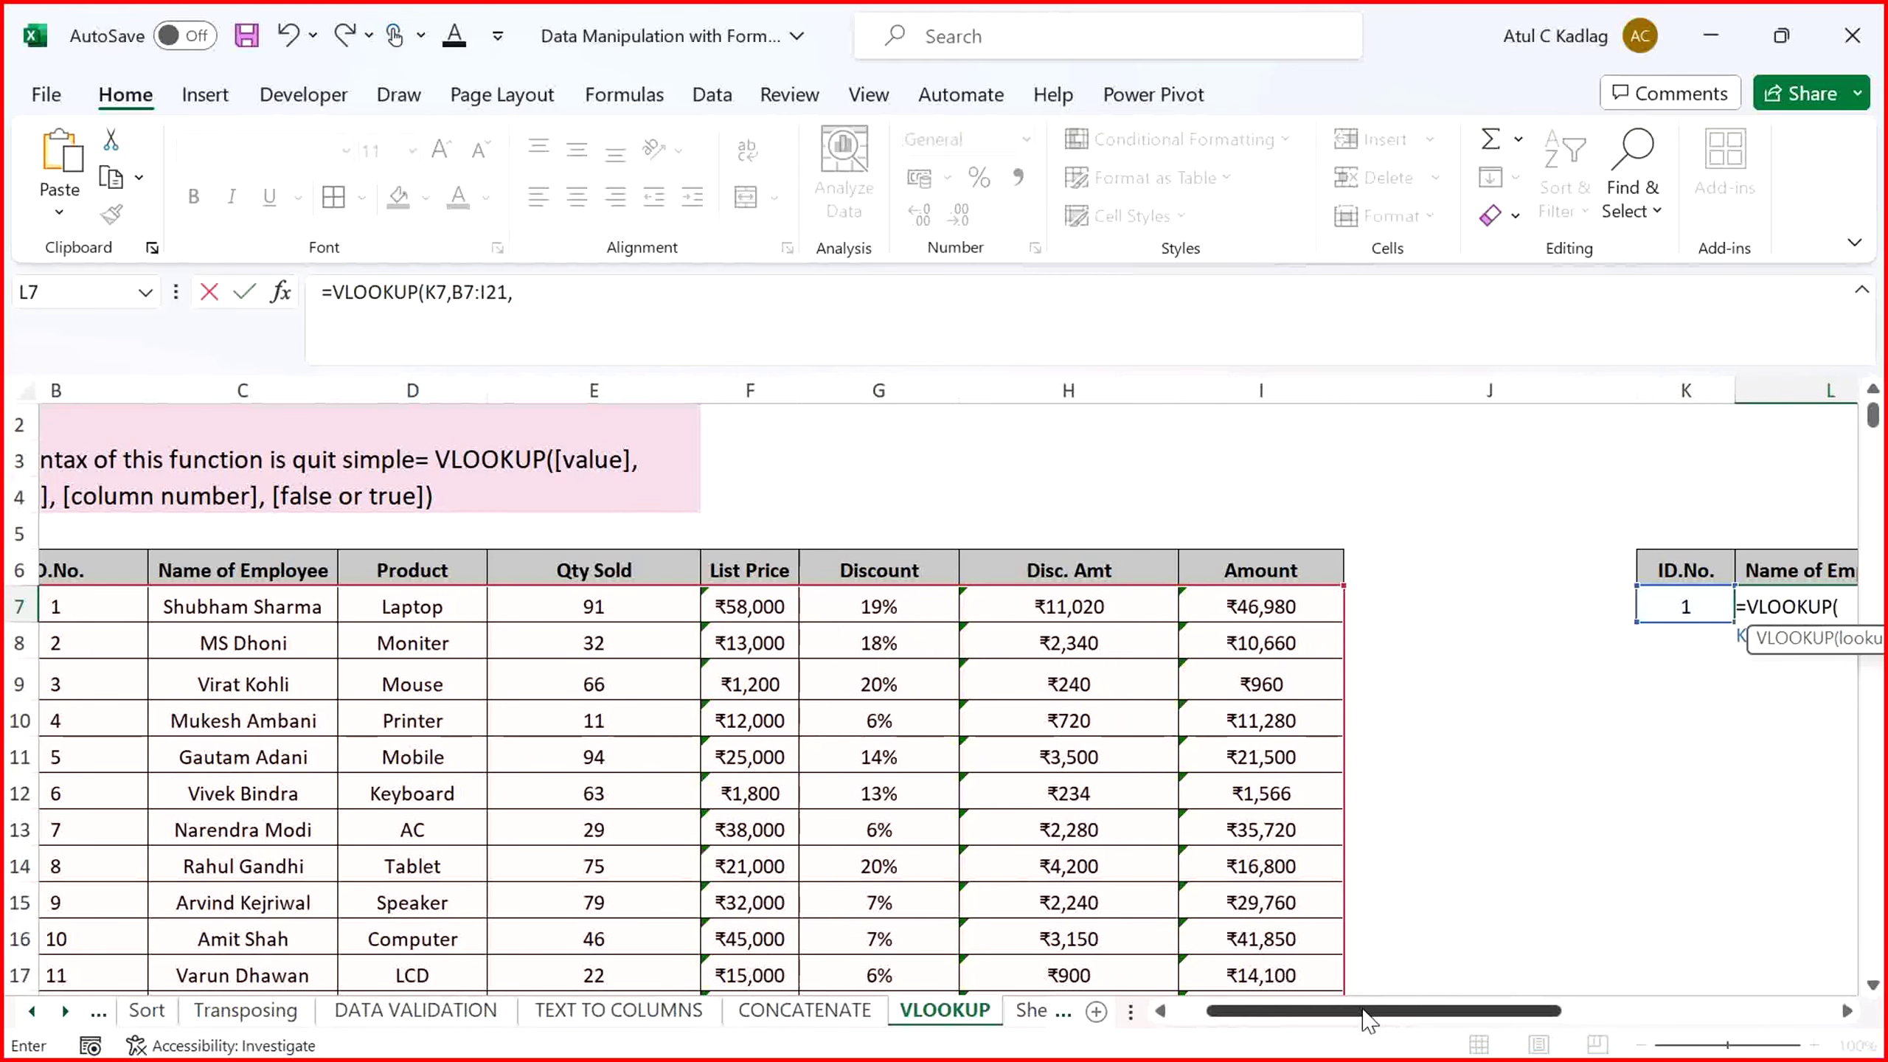
pyautogui.moveTo(1365, 1014); pyautogui.dragTo(1470, 1026)
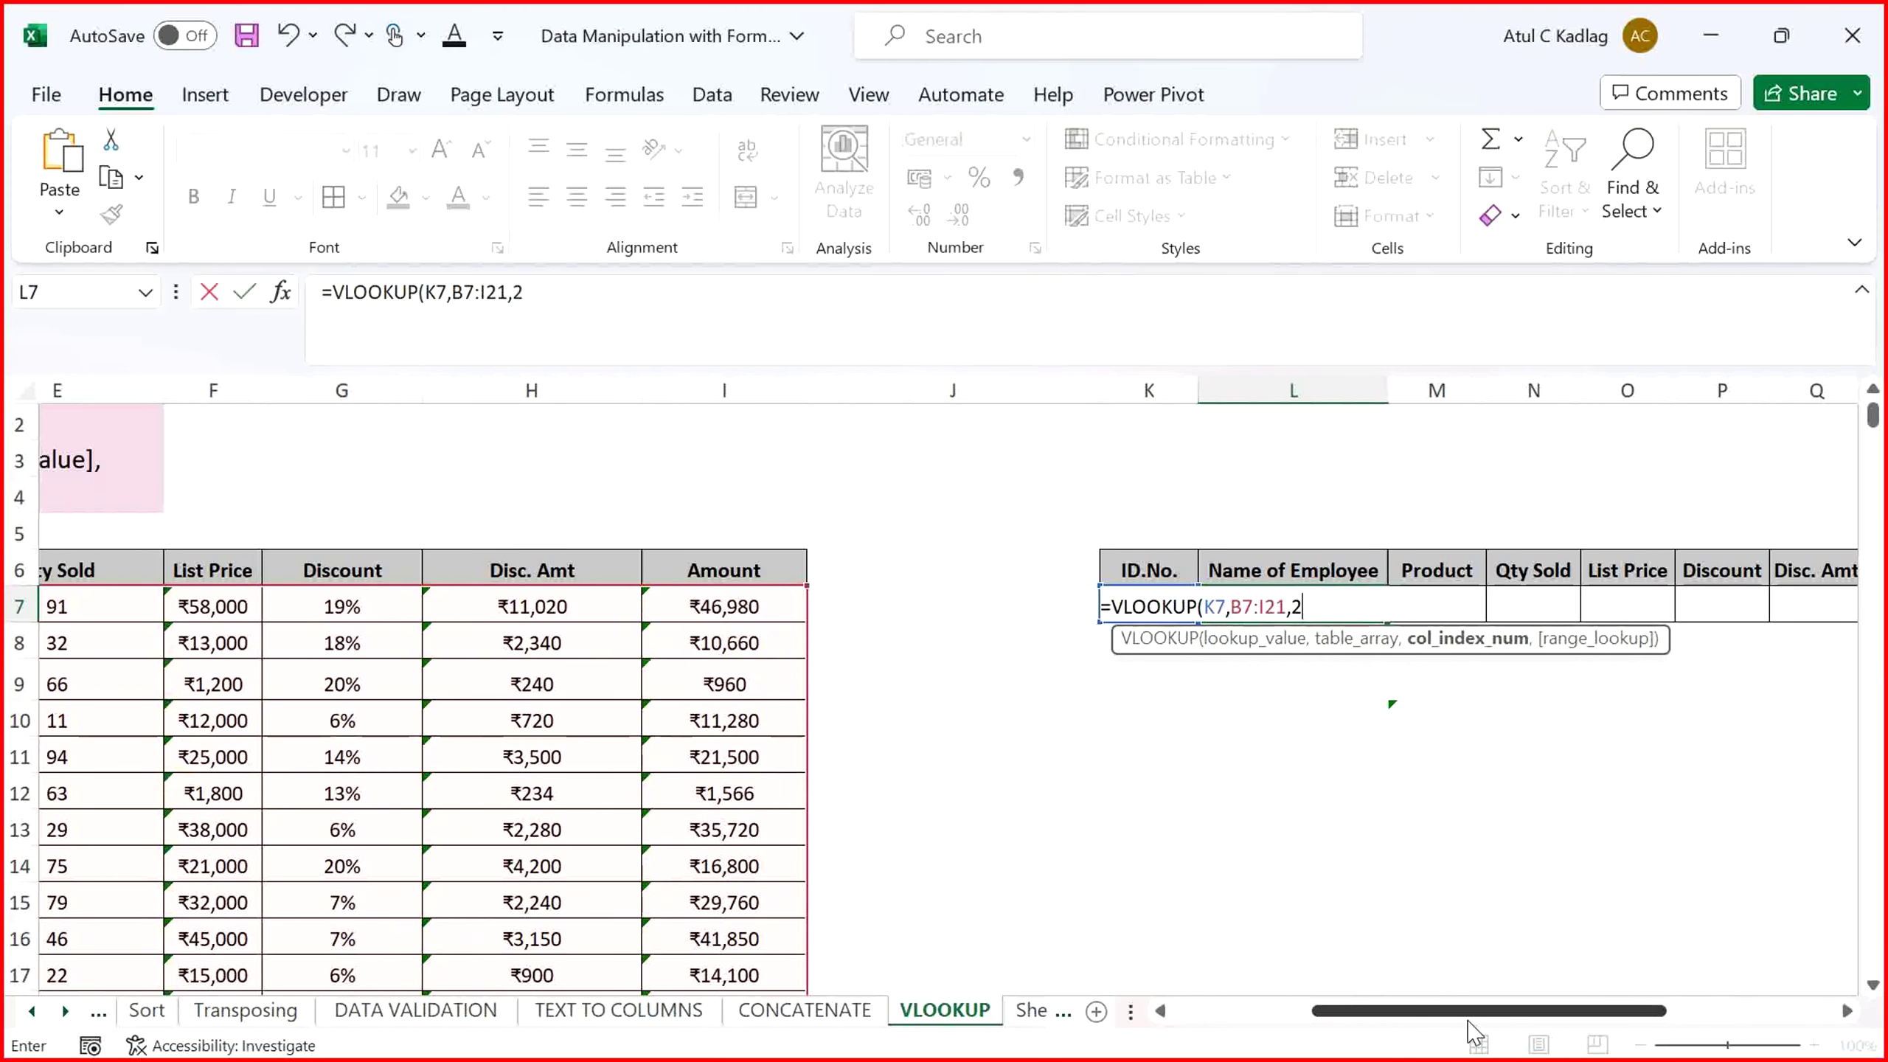
pyautogui.write(',')
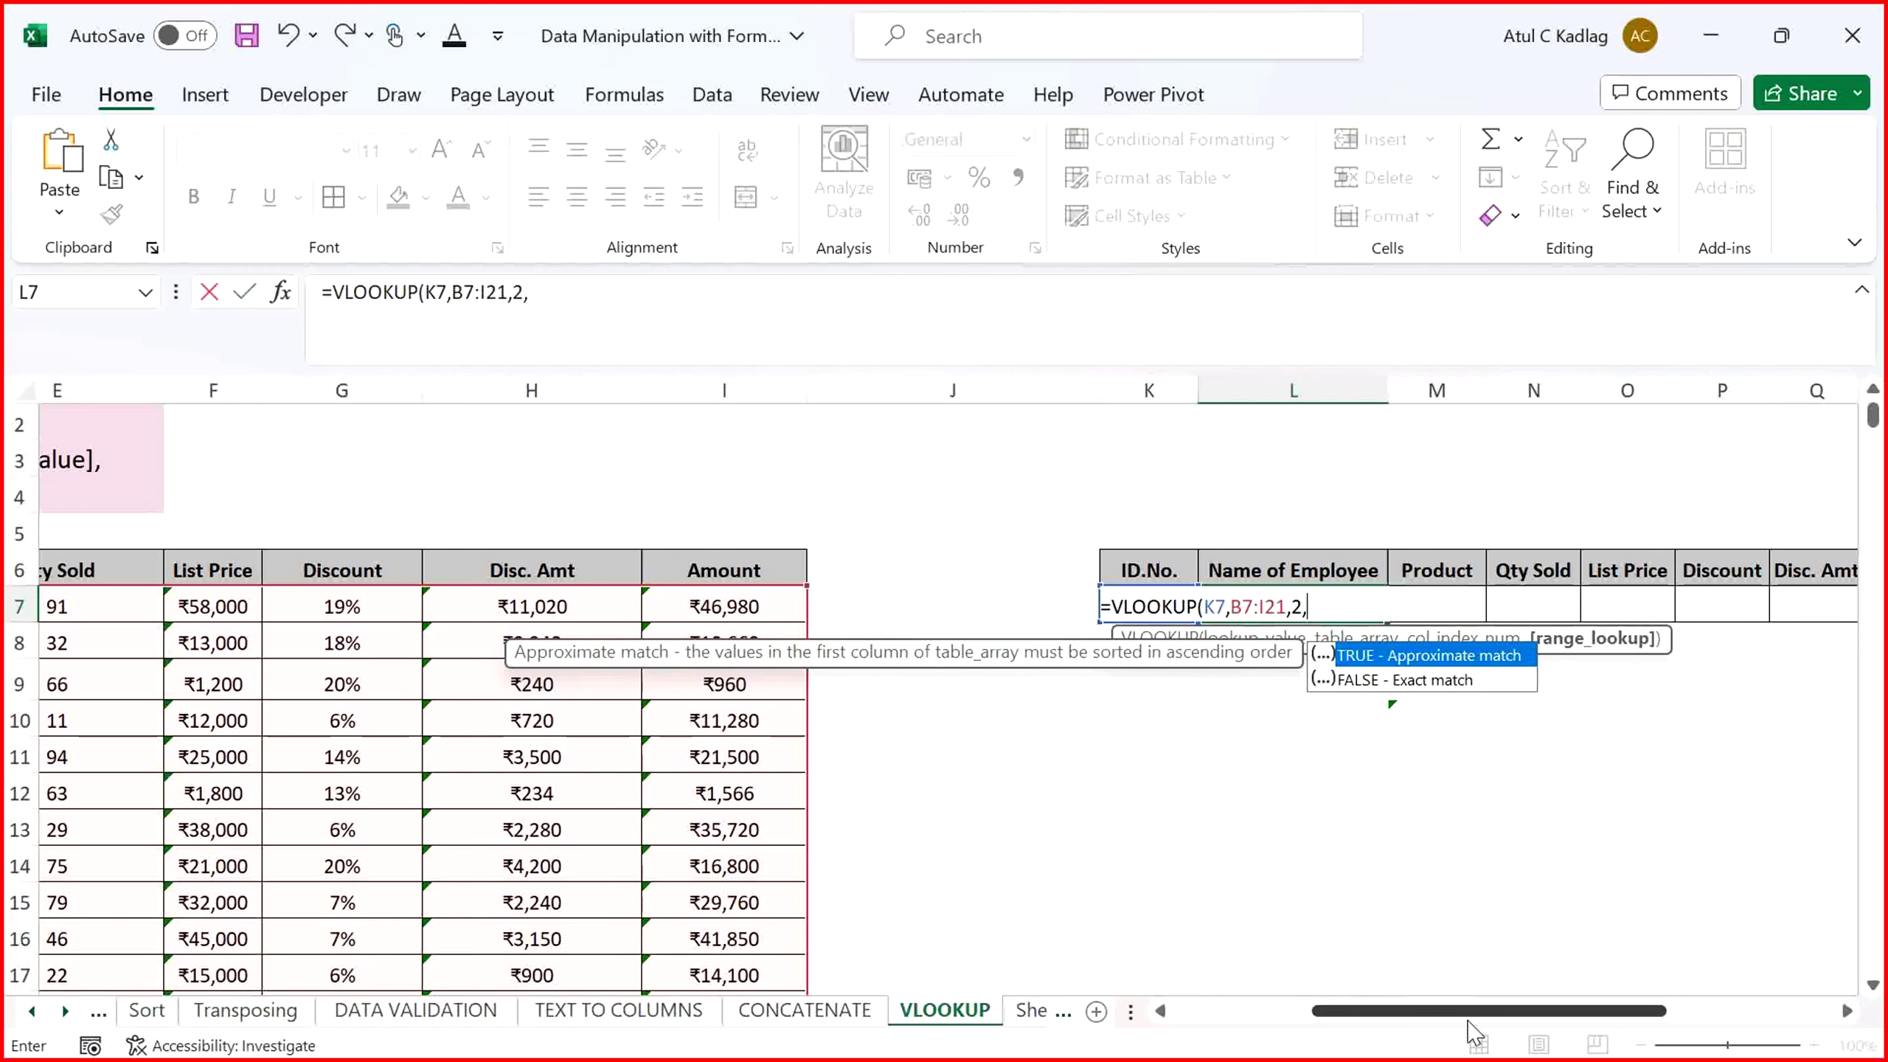
pyautogui.write('FALSE)')
pyautogui.press('Return')
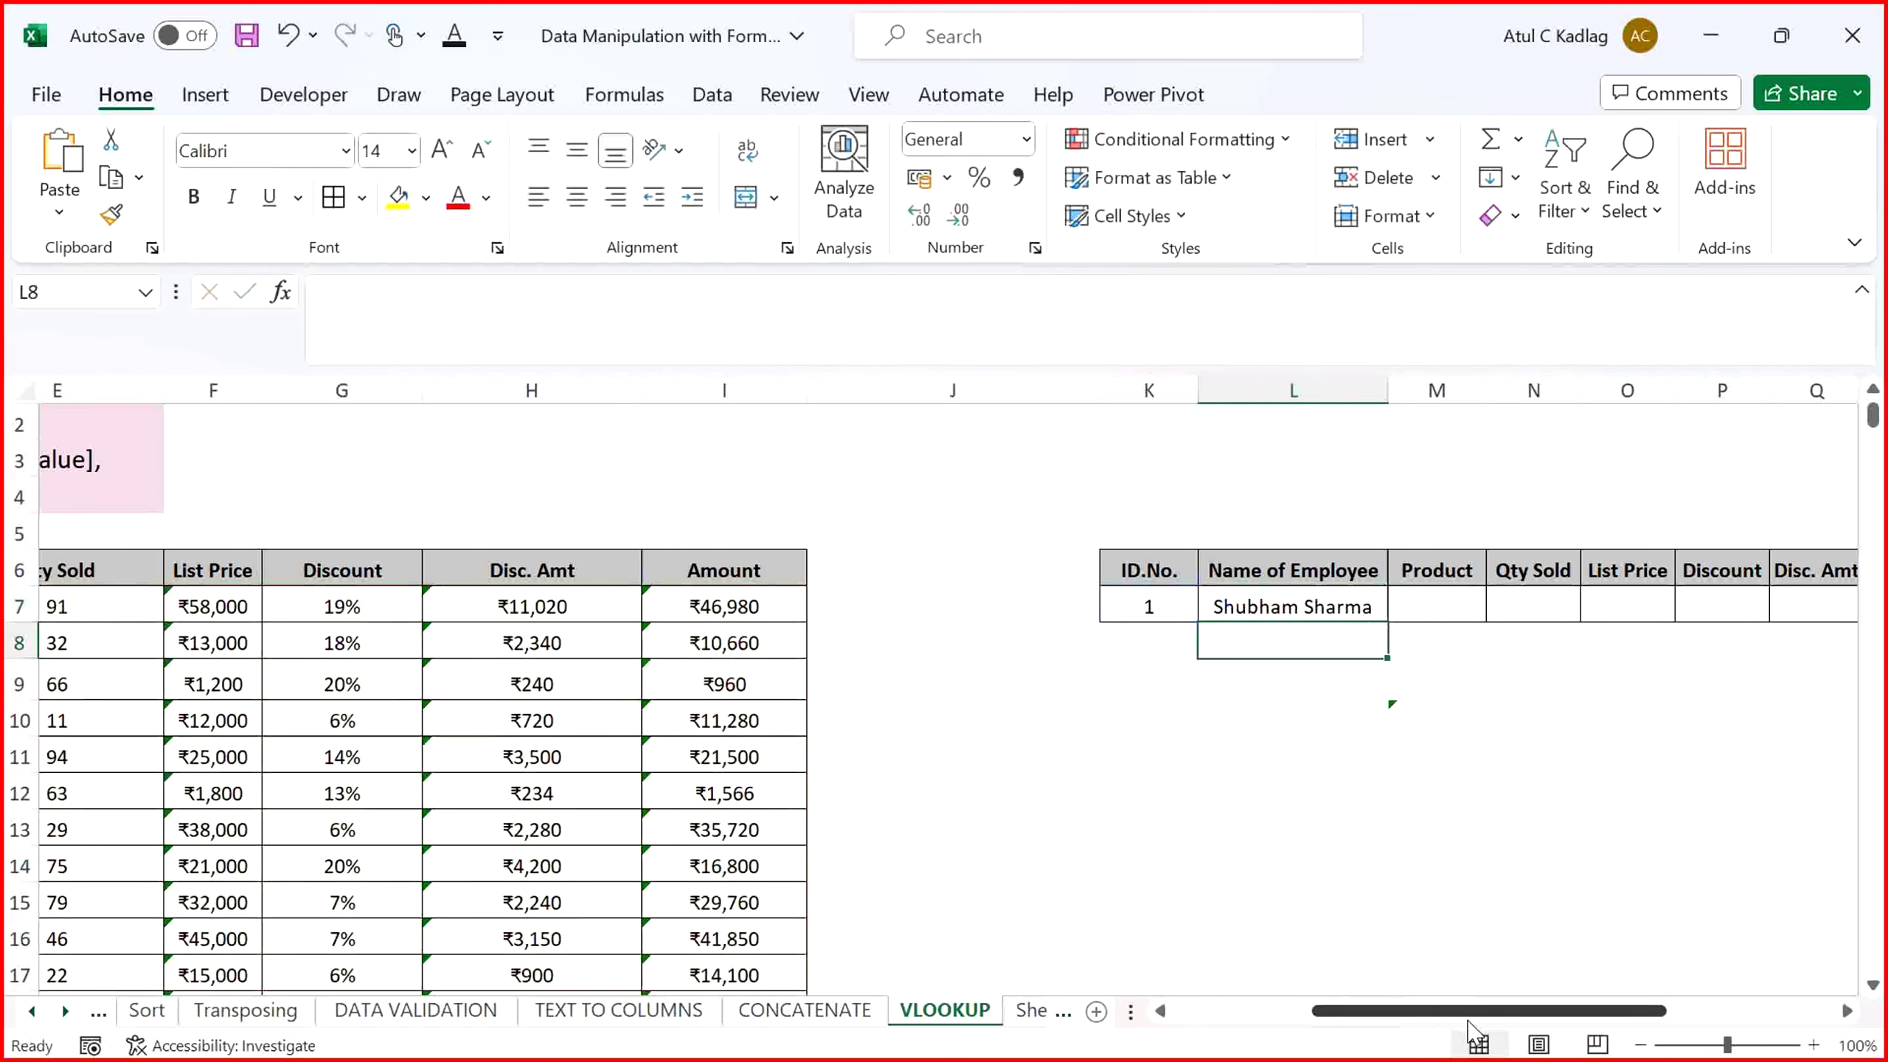
# Review the VLOOKUP formula in L7 and the lookup ID in K7 that it references
pyautogui.press('Up')
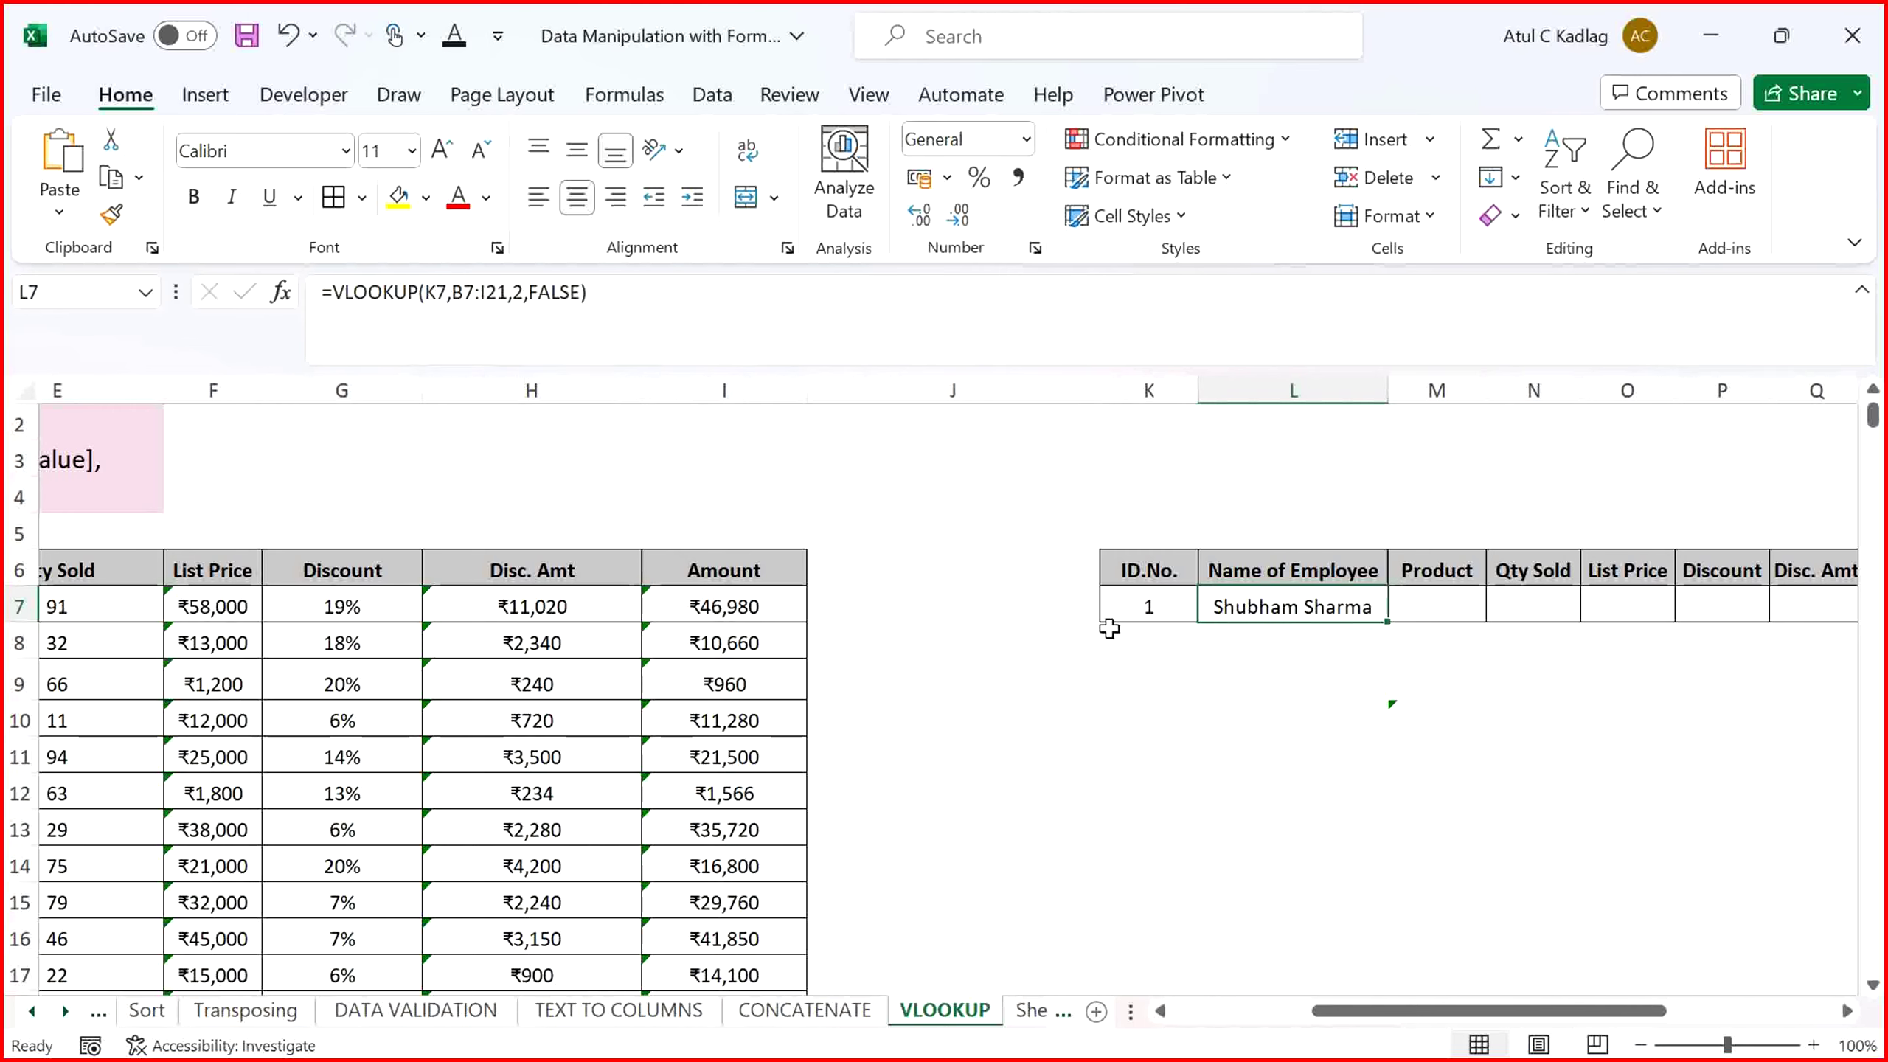
pyautogui.press('F2')
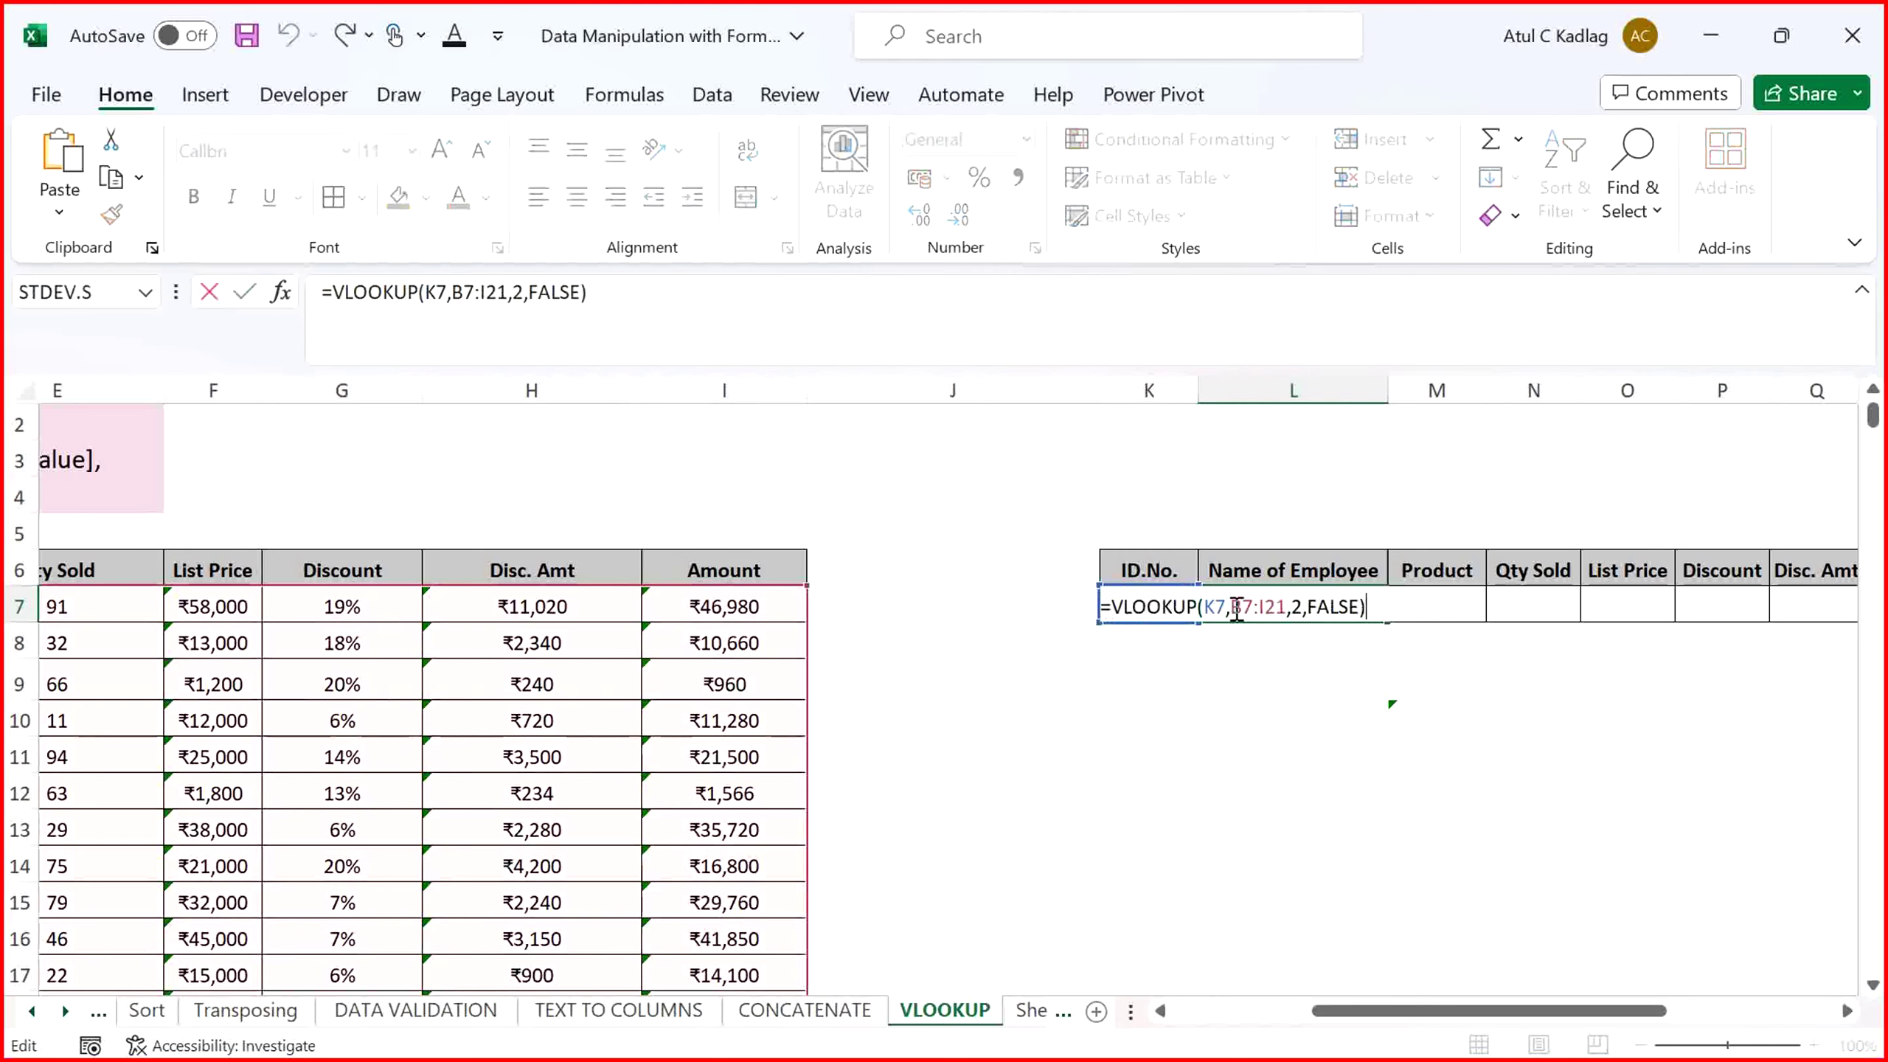
pyautogui.press('Return')
pyautogui.click(1173, 606)
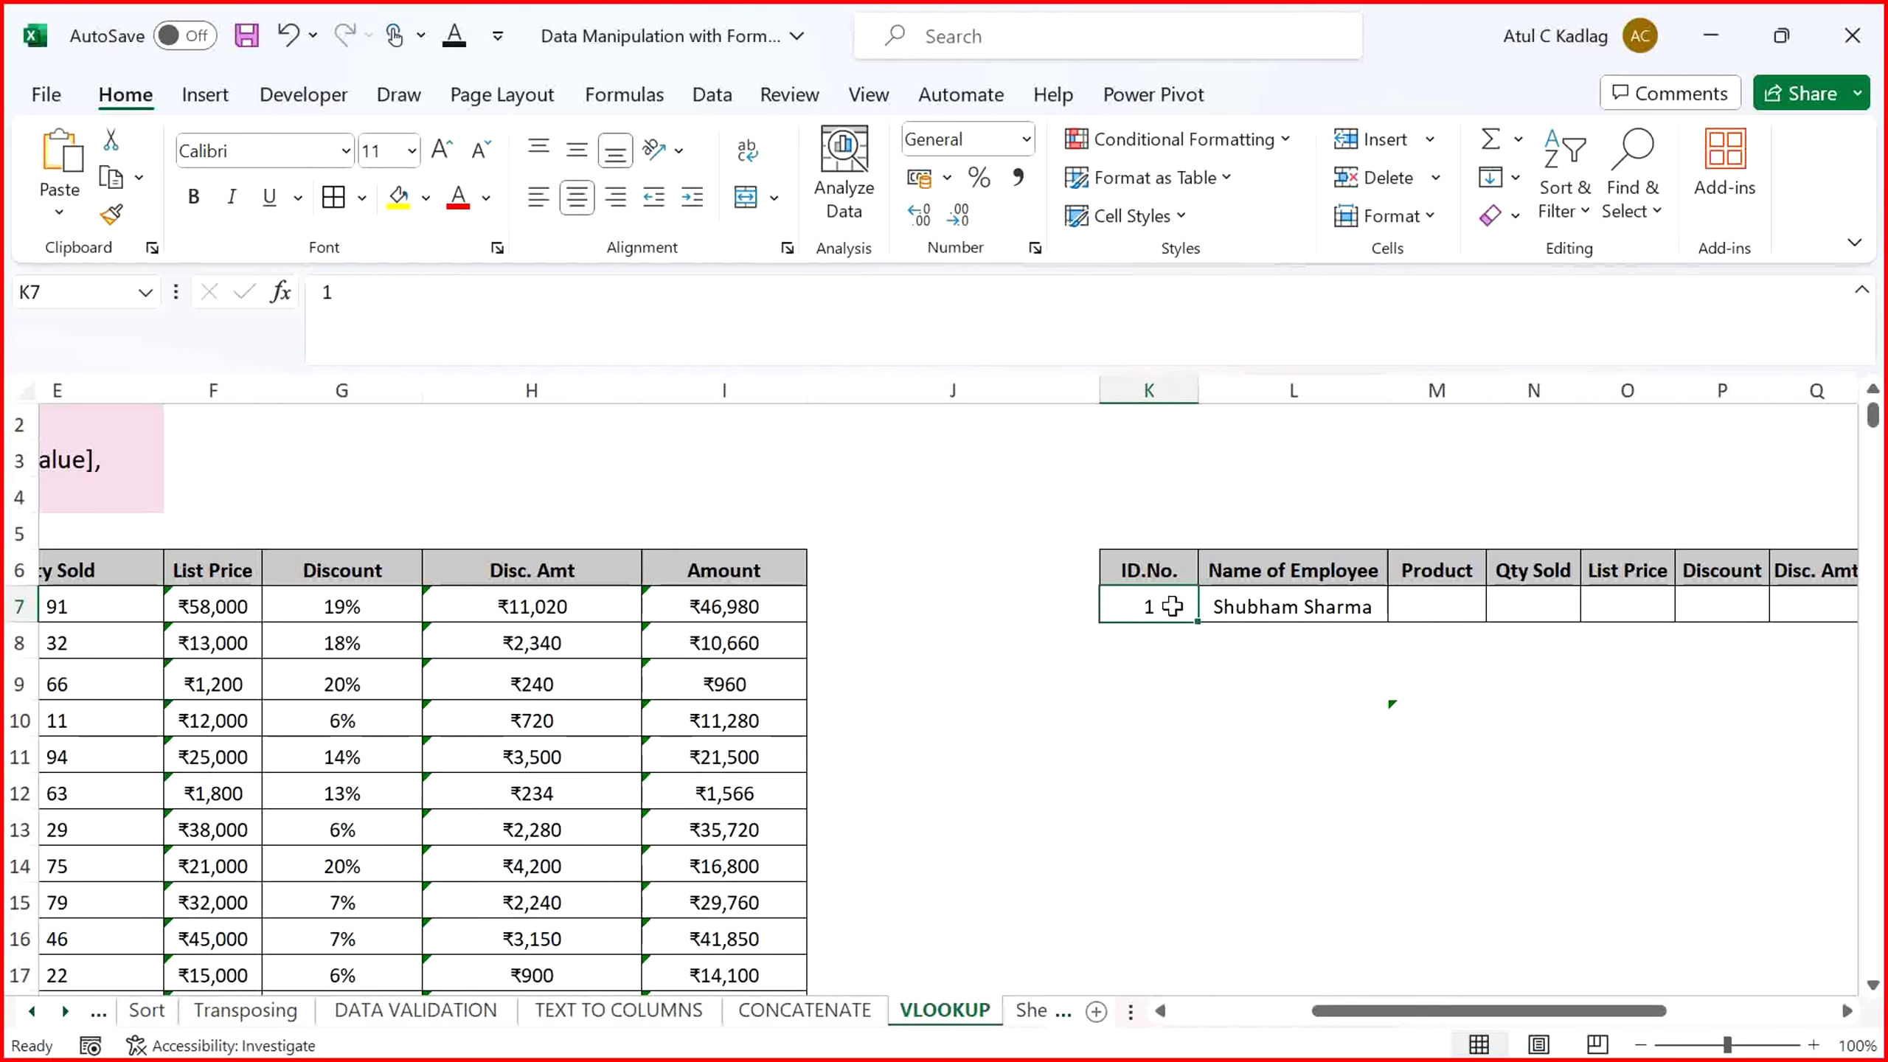
pyautogui.click(1238, 607)
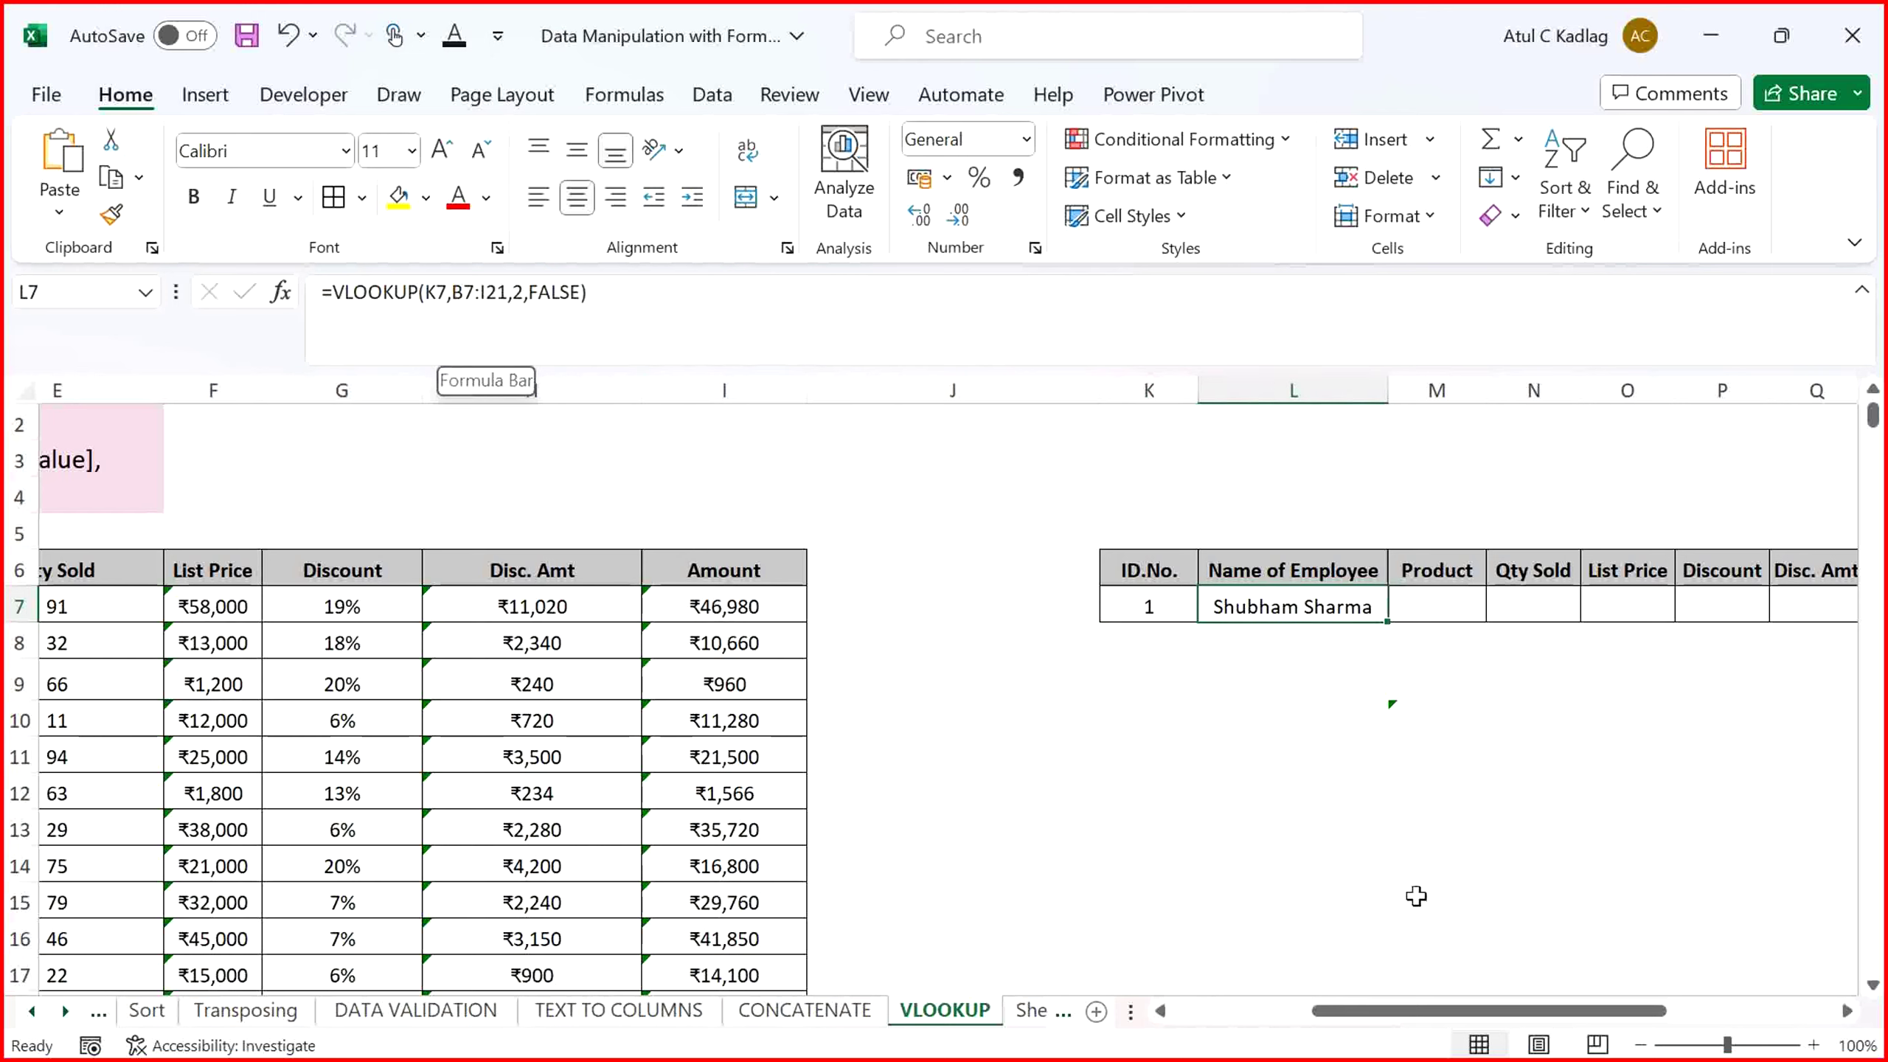
# Examine the sales table range B7:I21 that serves as the VLOOKUP table array
pyautogui.moveTo(1438, 1011); pyautogui.dragTo(1297, 1011)
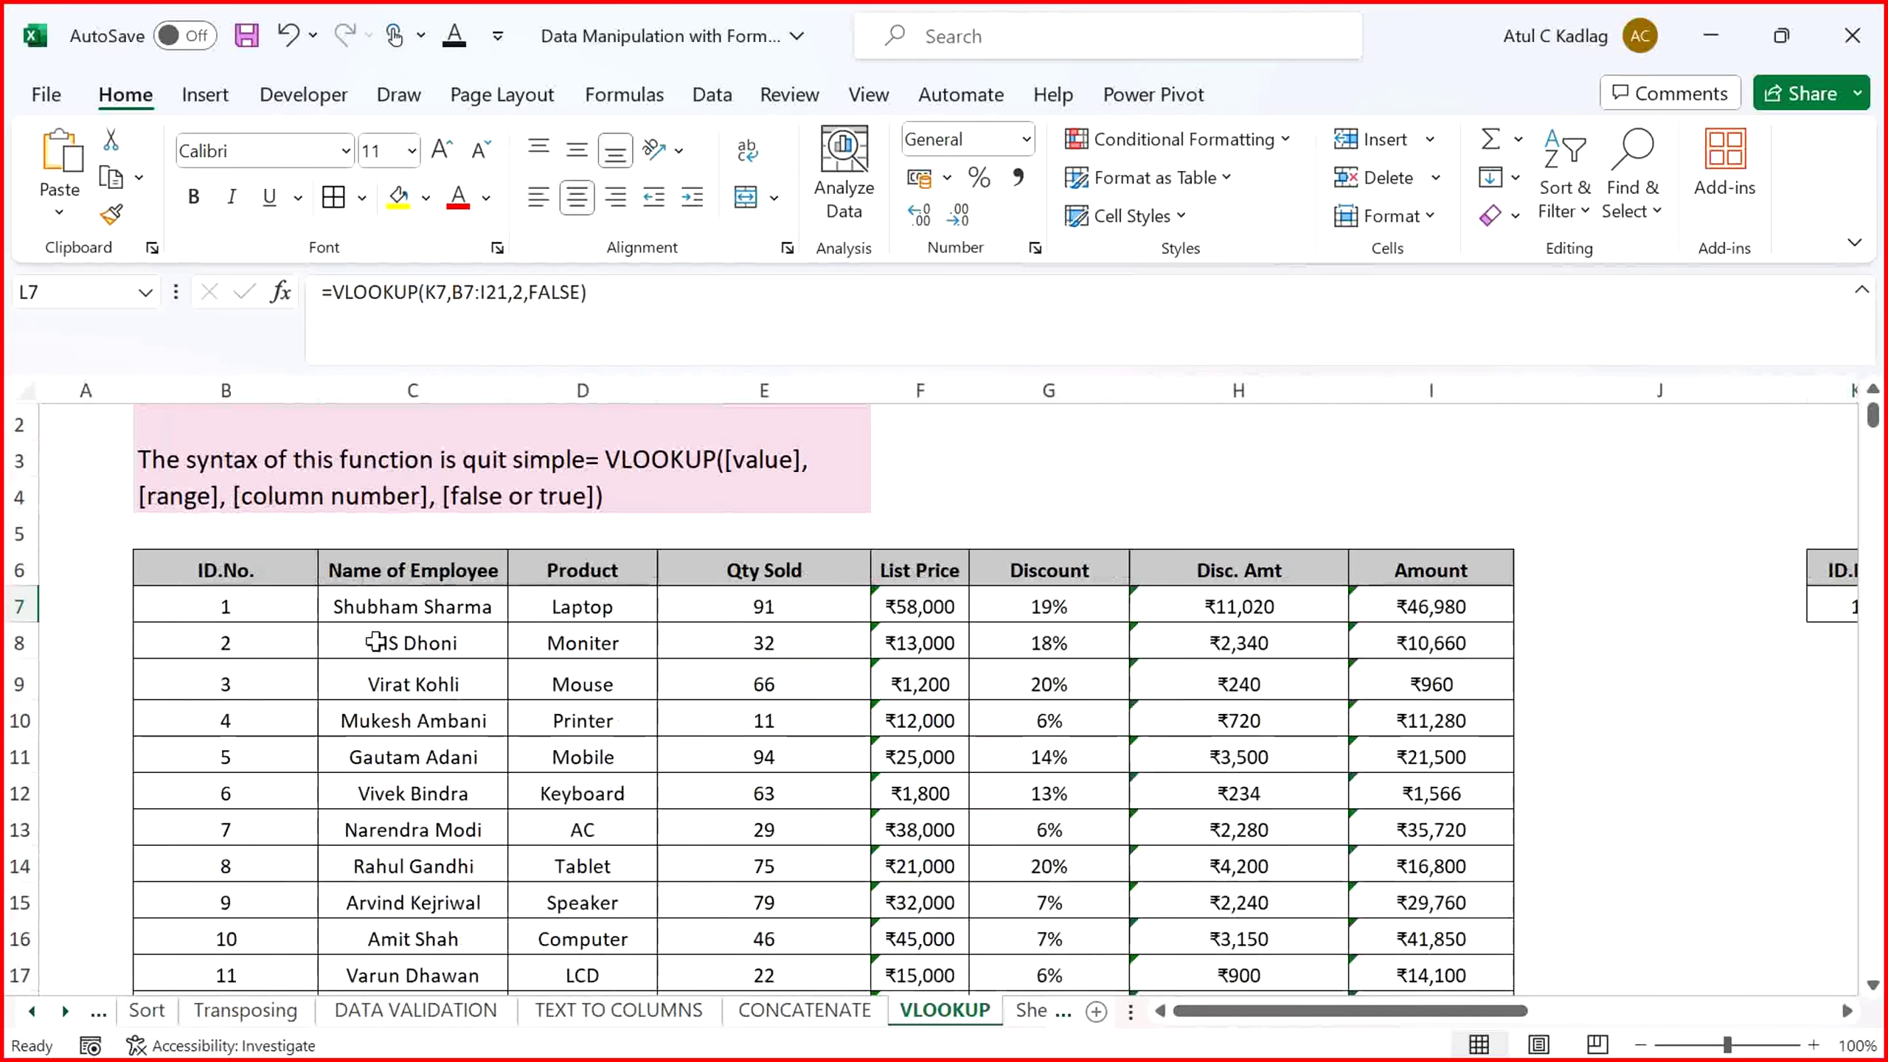
pyautogui.click(273, 619)
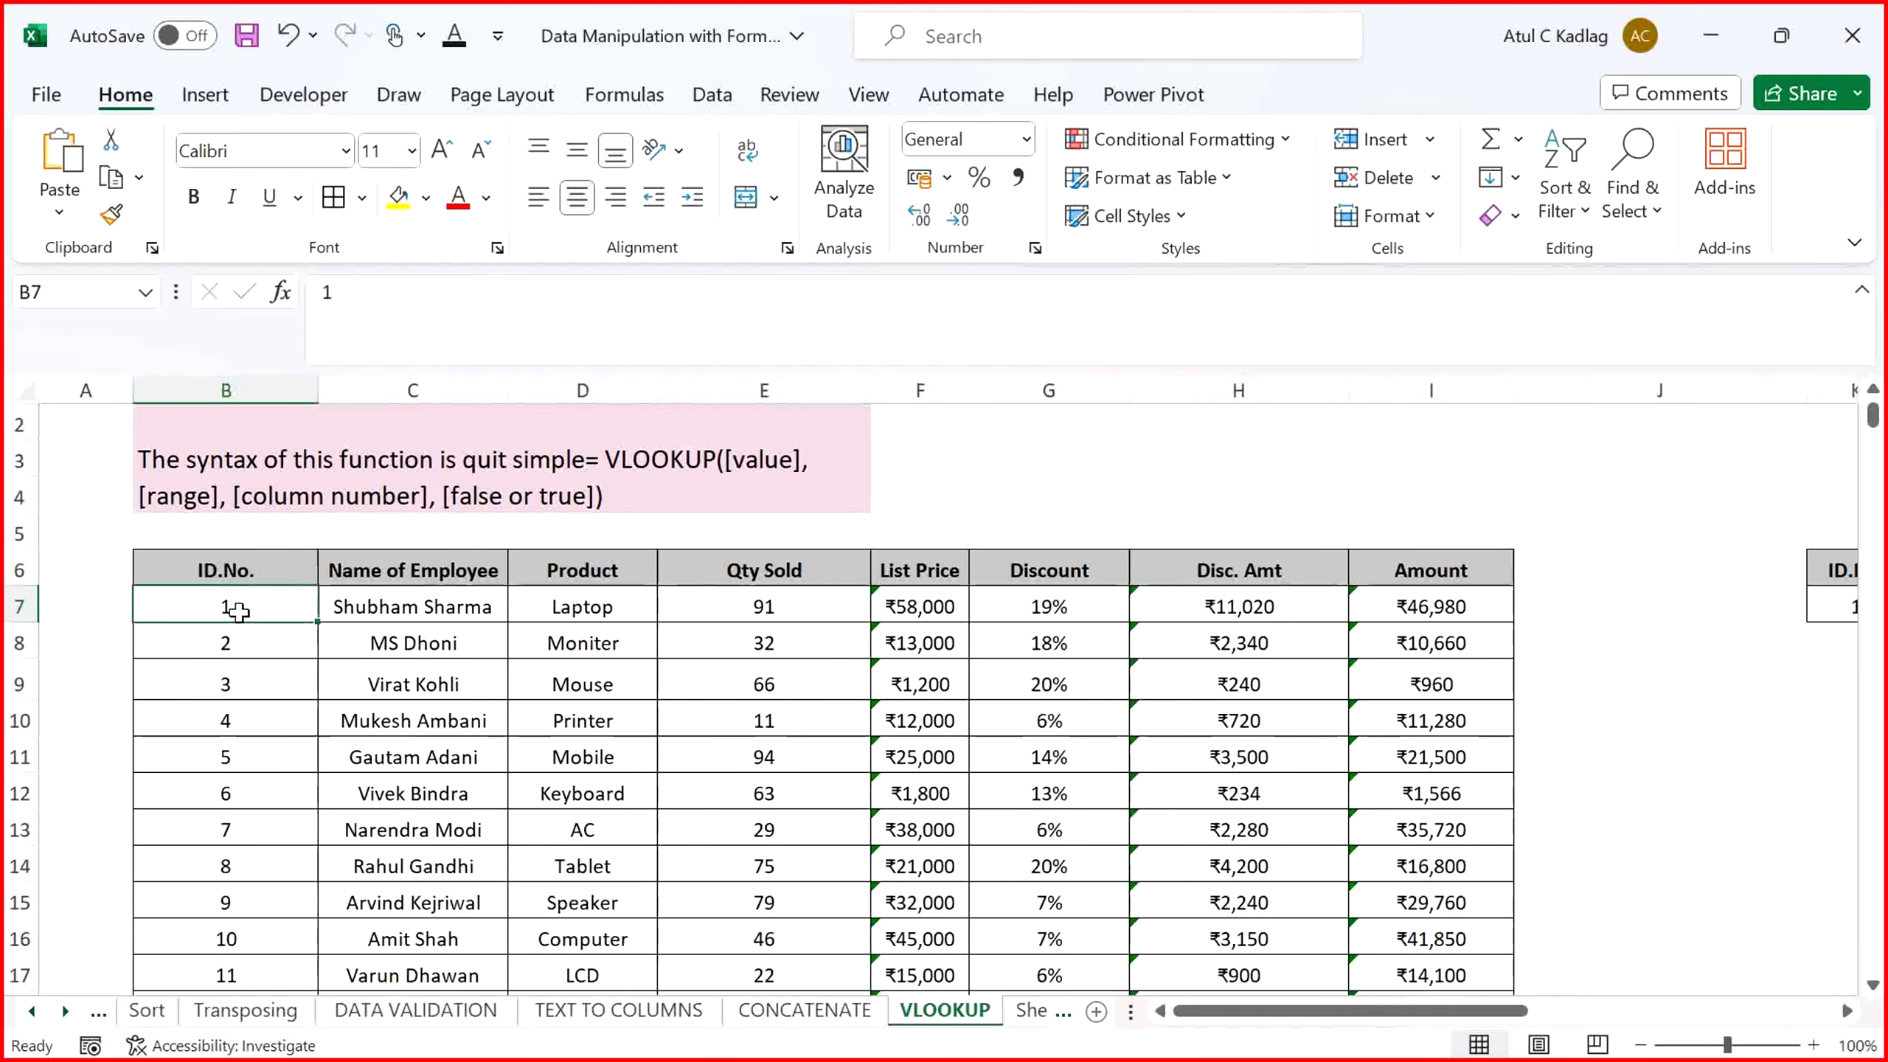
pyautogui.hotkey('shift', 'Right')
pyautogui.hotkey('shift', 'Right')
pyautogui.hotkey('shift', 'Right')
pyautogui.hotkey('shift', 'Right')
pyautogui.hotkey('shift', 'Right')
pyautogui.hotkey('shift', 'Right')
pyautogui.hotkey('shift', 'Right')
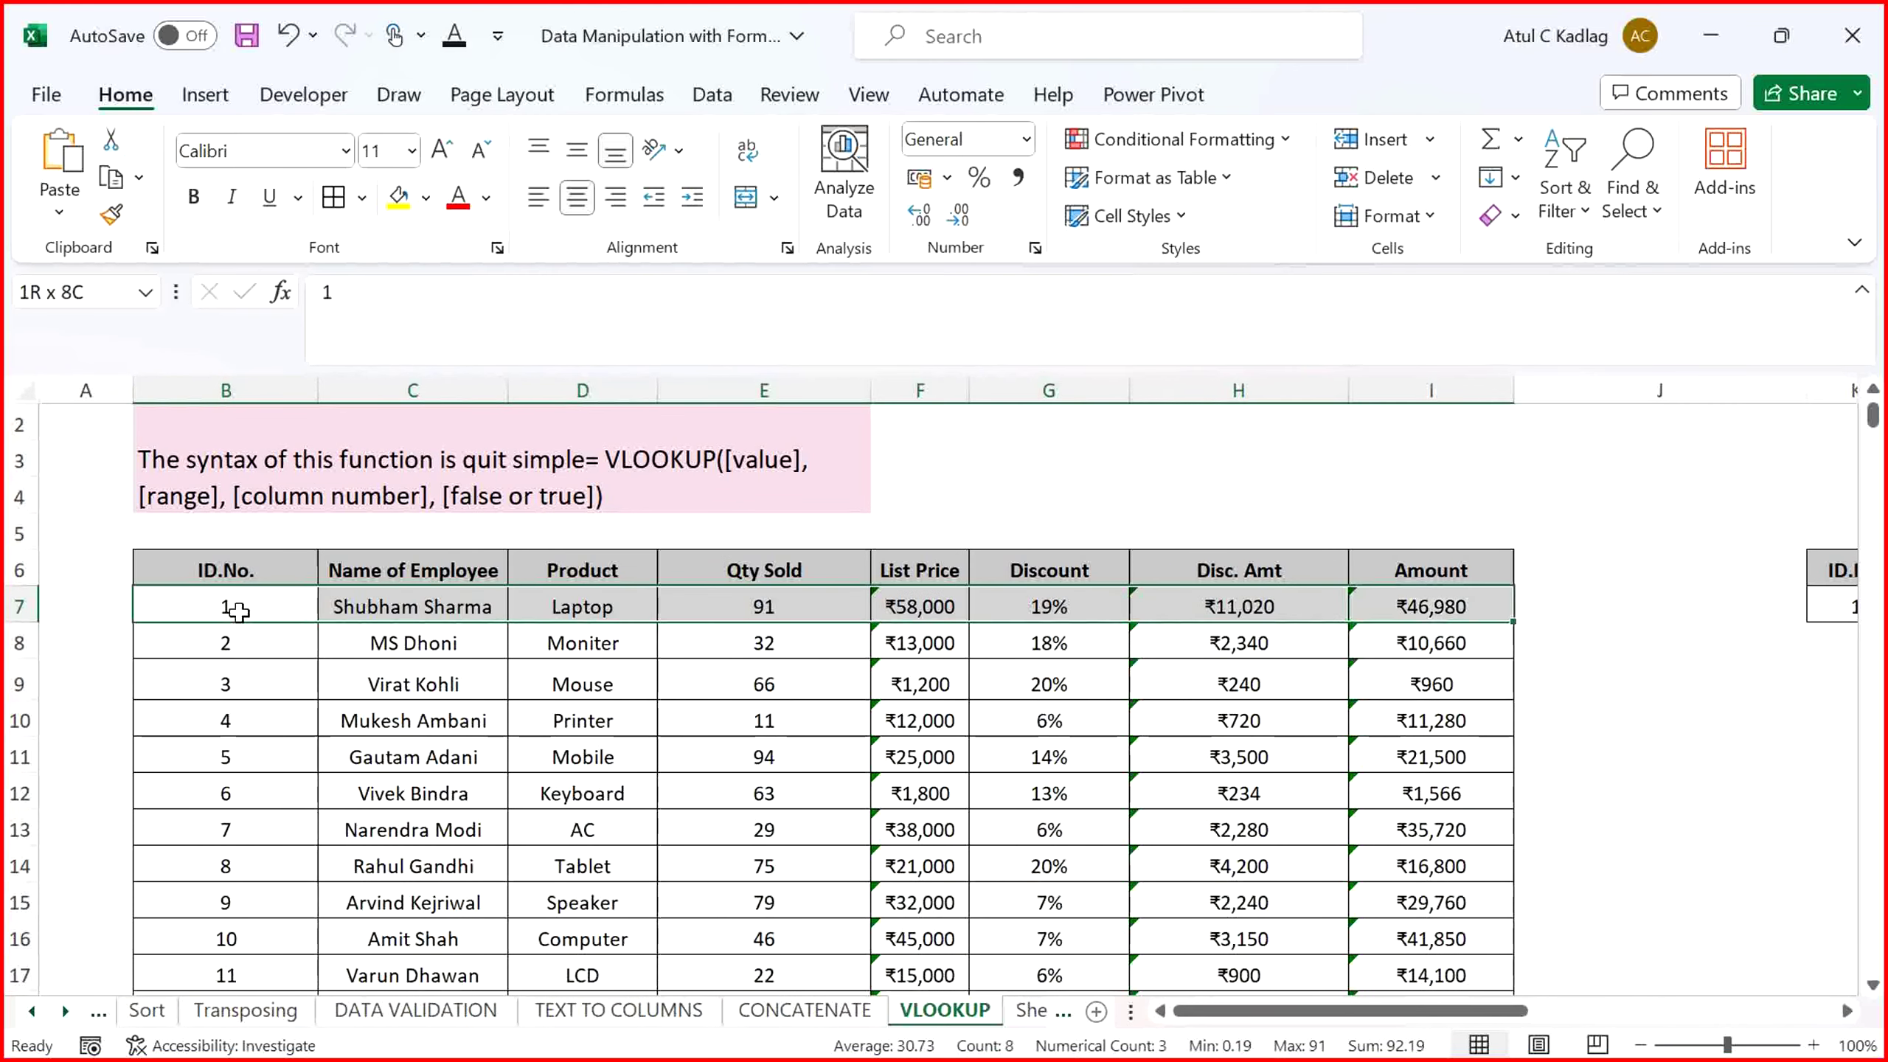
pyautogui.hotkey('shift', 'Down')
pyautogui.hotkey('shift', 'Down')
pyautogui.hotkey('shift', 'Down')
pyautogui.hotkey('shift', 'Down')
pyautogui.hotkey('shift', 'Down')
pyautogui.hotkey('shift', 'Down')
pyautogui.hotkey('shift', 'Down')
pyautogui.hotkey('shift', 'Down')
pyautogui.hotkey('shift', 'Down')
pyautogui.hotkey('shift', 'Down')
pyautogui.hotkey('shift', 'Down')
pyautogui.hotkey('shift', 'Down')
pyautogui.hotkey('shift', 'Down')
pyautogui.hotkey('shift', 'Down')
pyautogui.hotkey('shift', 'Down')
pyautogui.hotkey('shift', 'Down')
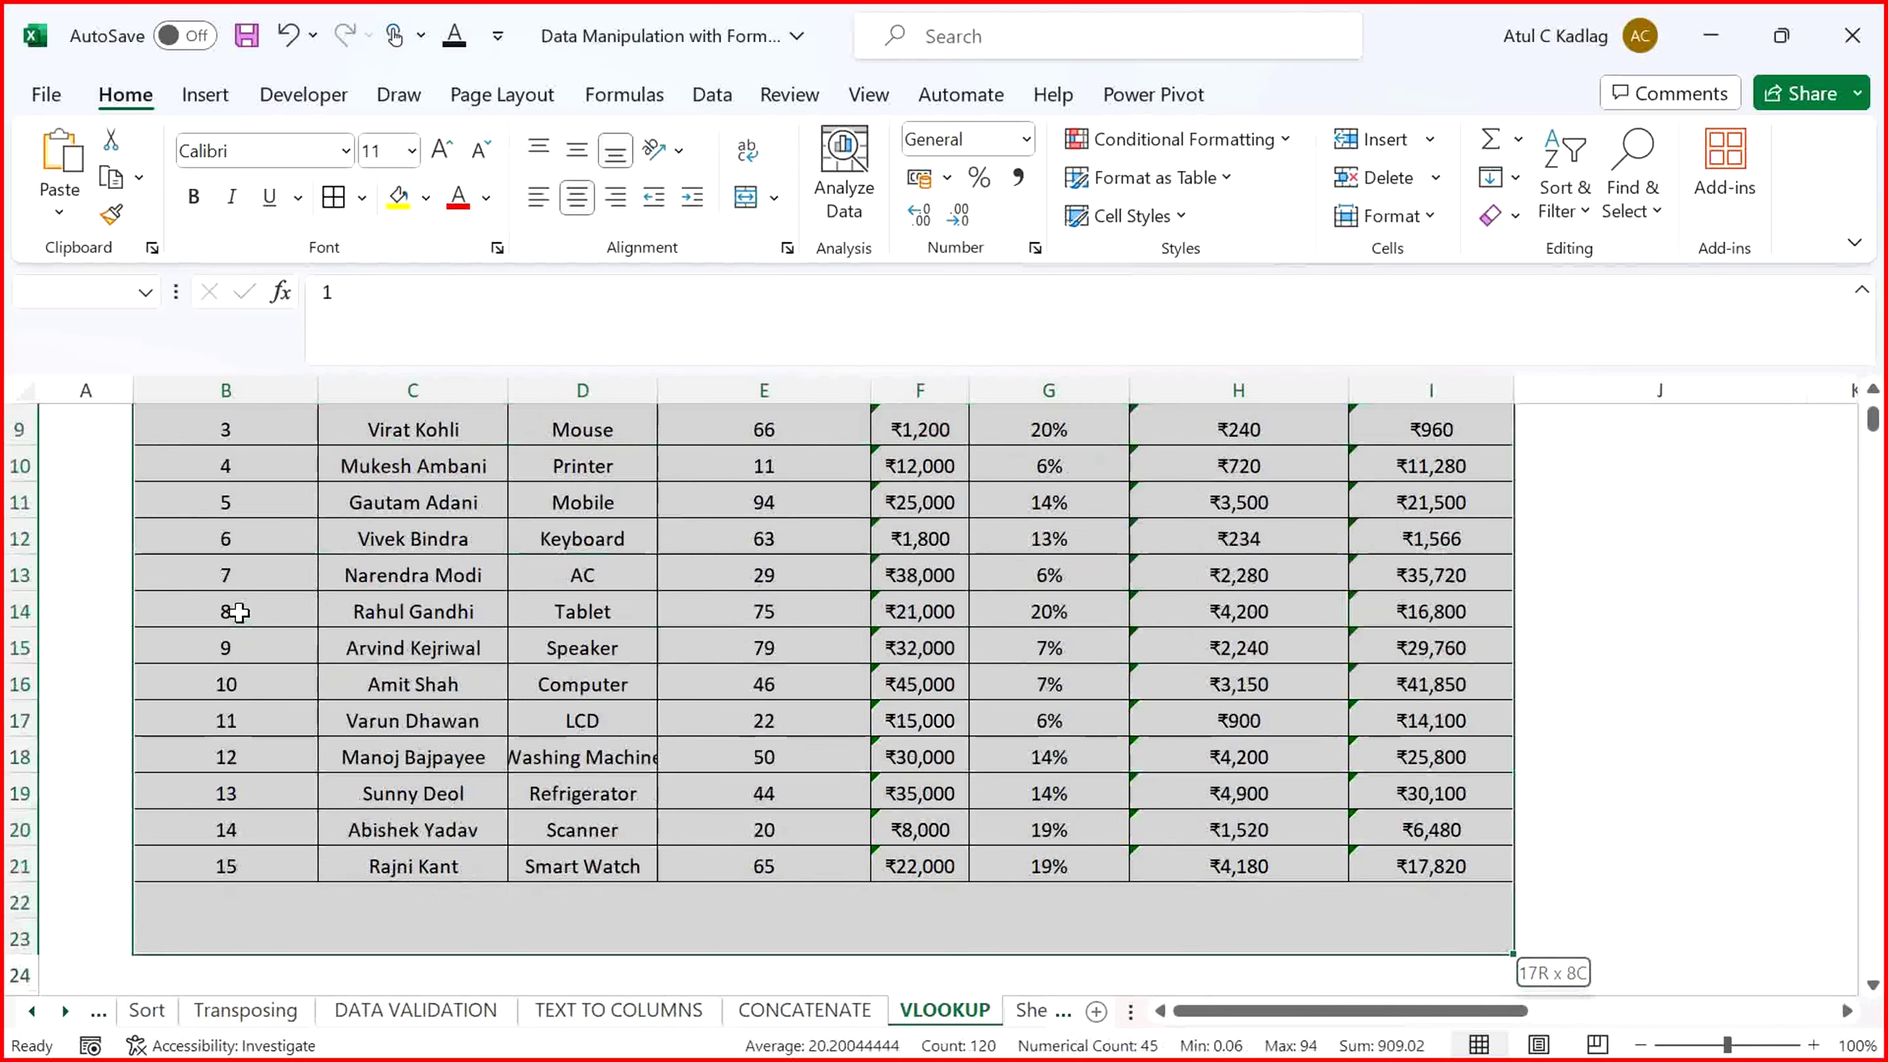
pyautogui.hotkey('shift', 'Up')
pyautogui.hotkey('shift', 'Up')
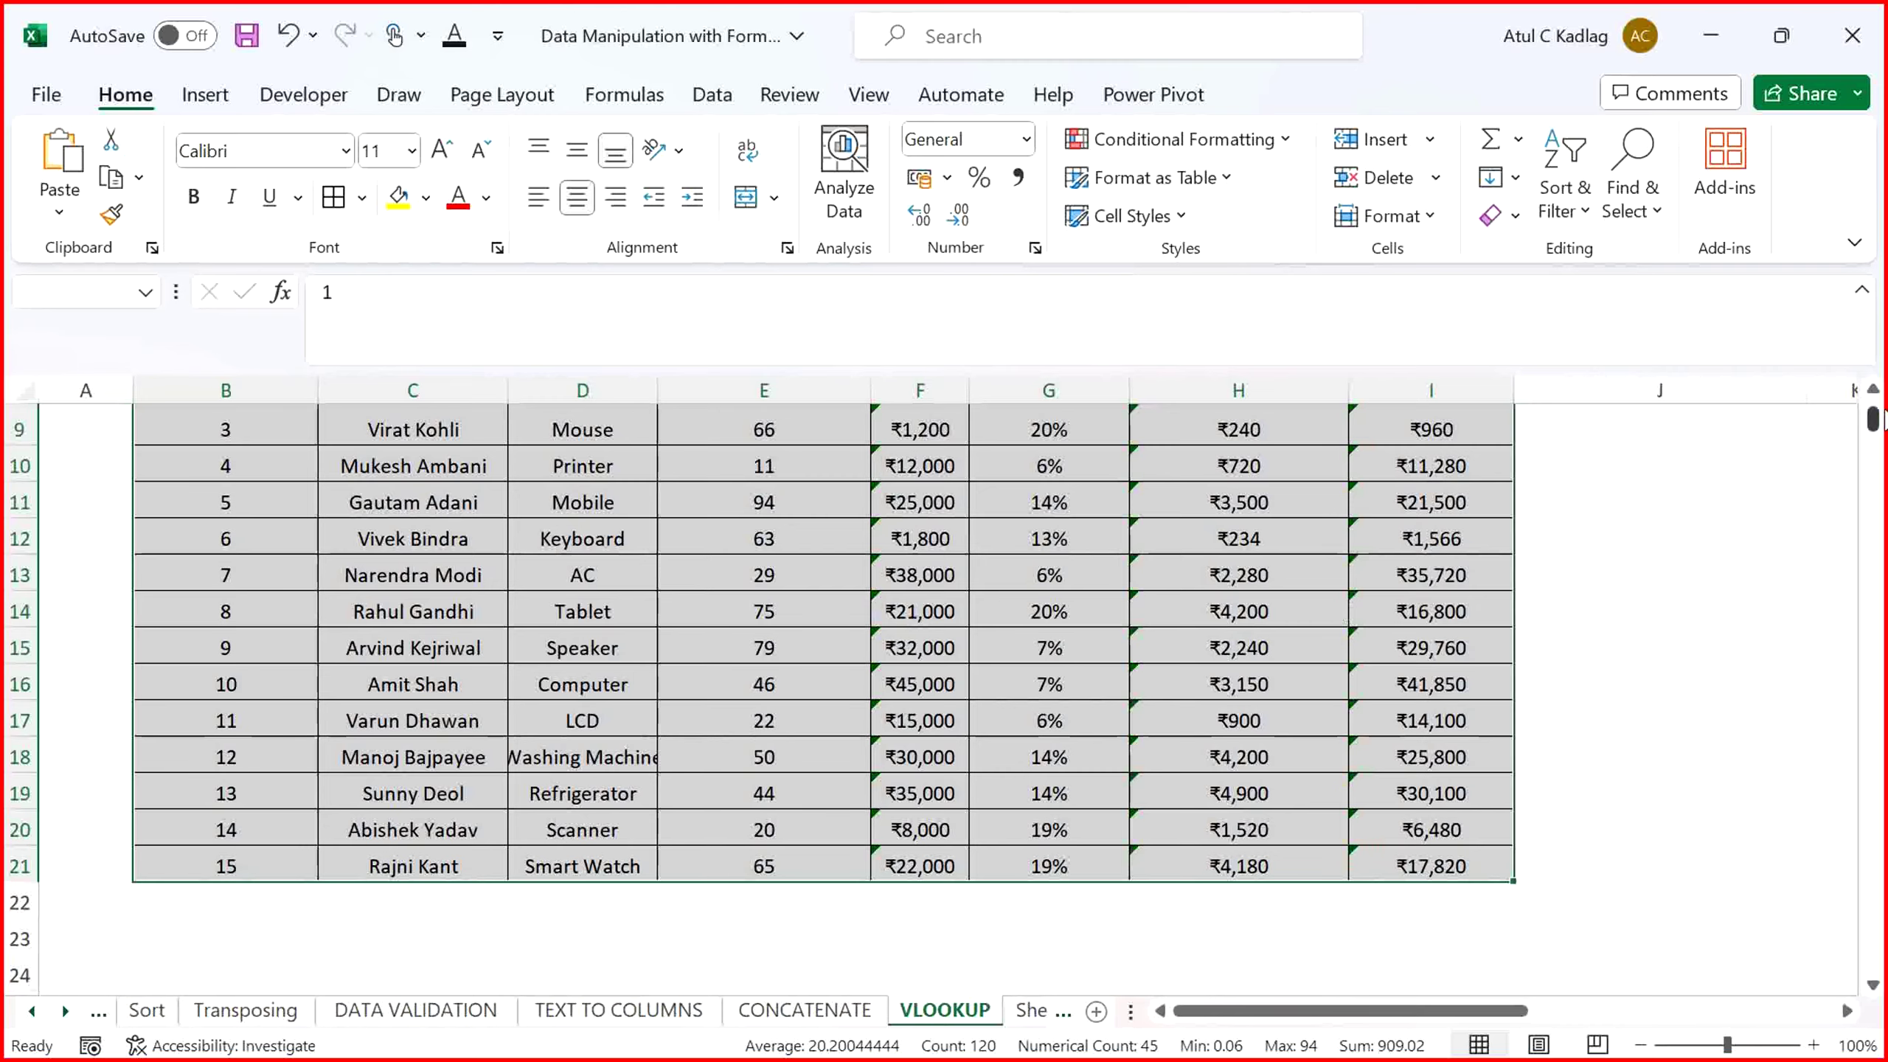
pyautogui.moveTo(1874, 422); pyautogui.dragTo(1873, 403)
pyautogui.click(1729, 614)
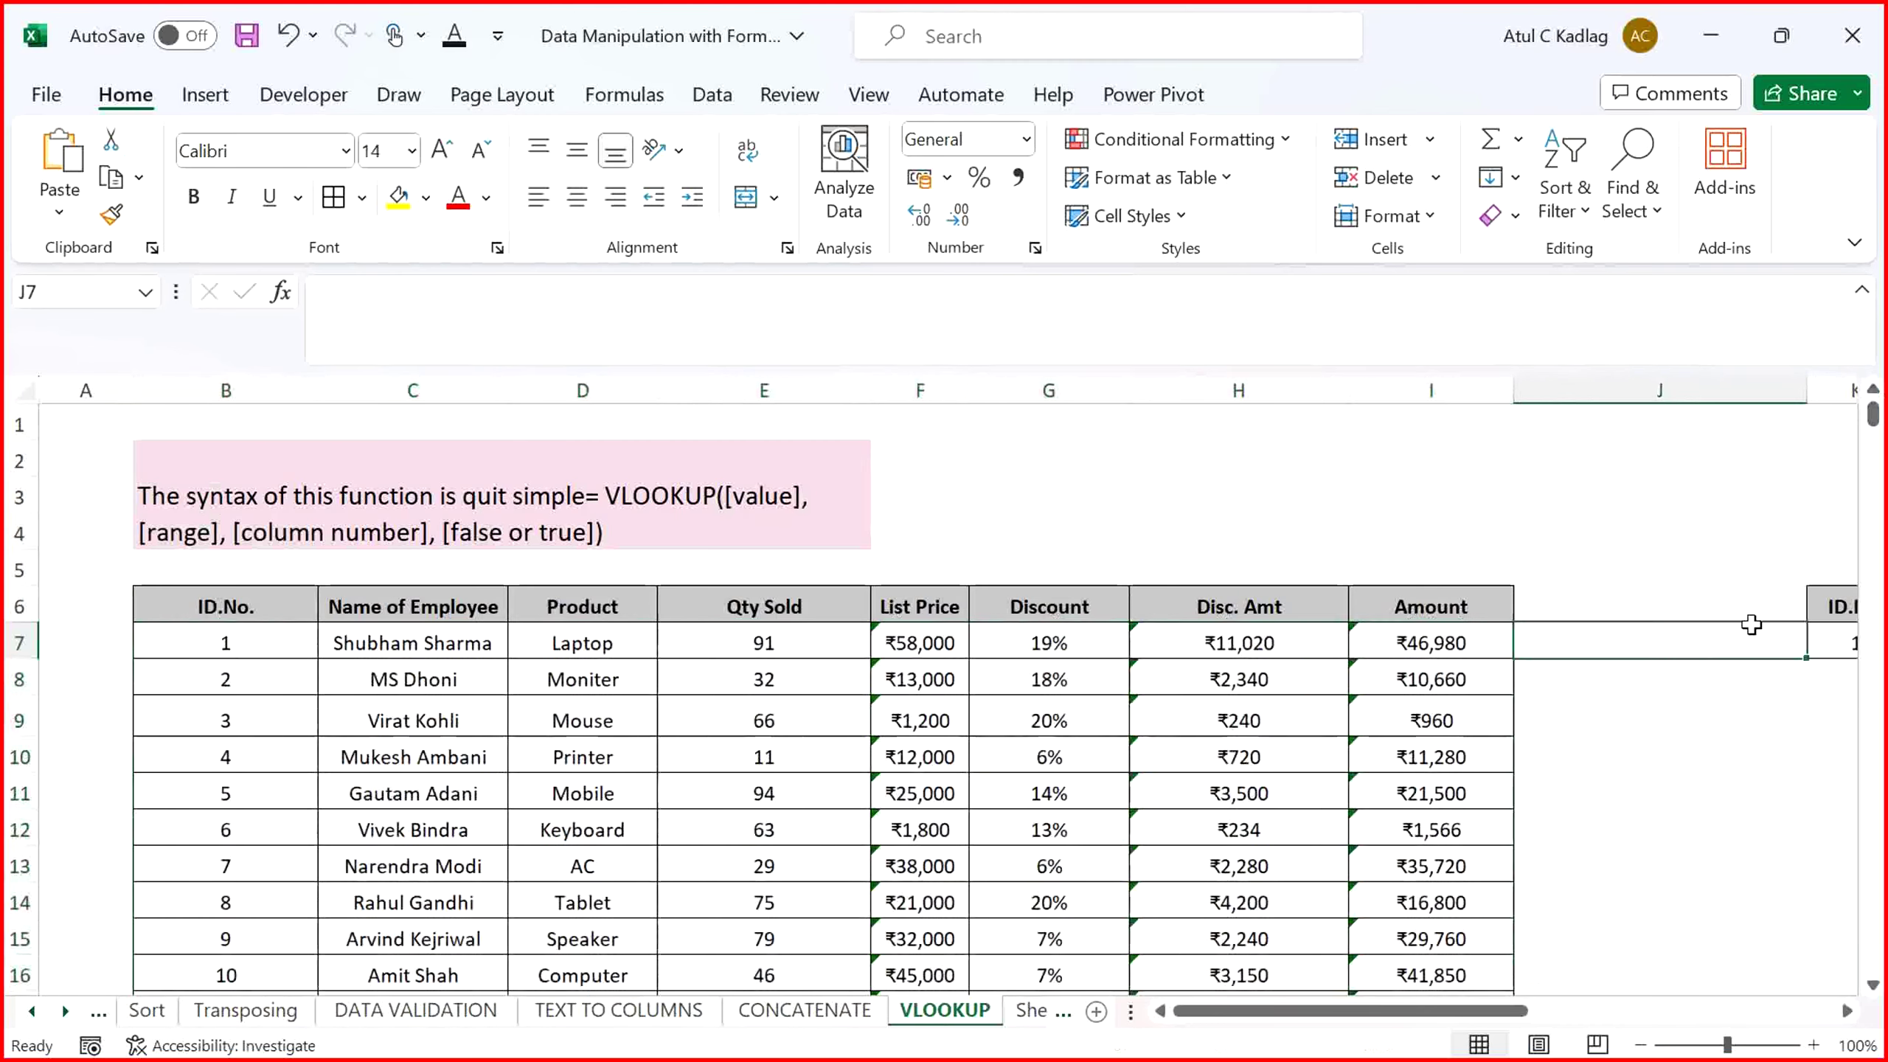
# Check the VLOOKUP formula in L7 and fill it across the lookup row through R7
pyautogui.hscroll(2, 1739, 632)
pyautogui.click(1762, 639)
pyautogui.doubleClick(1753, 628)
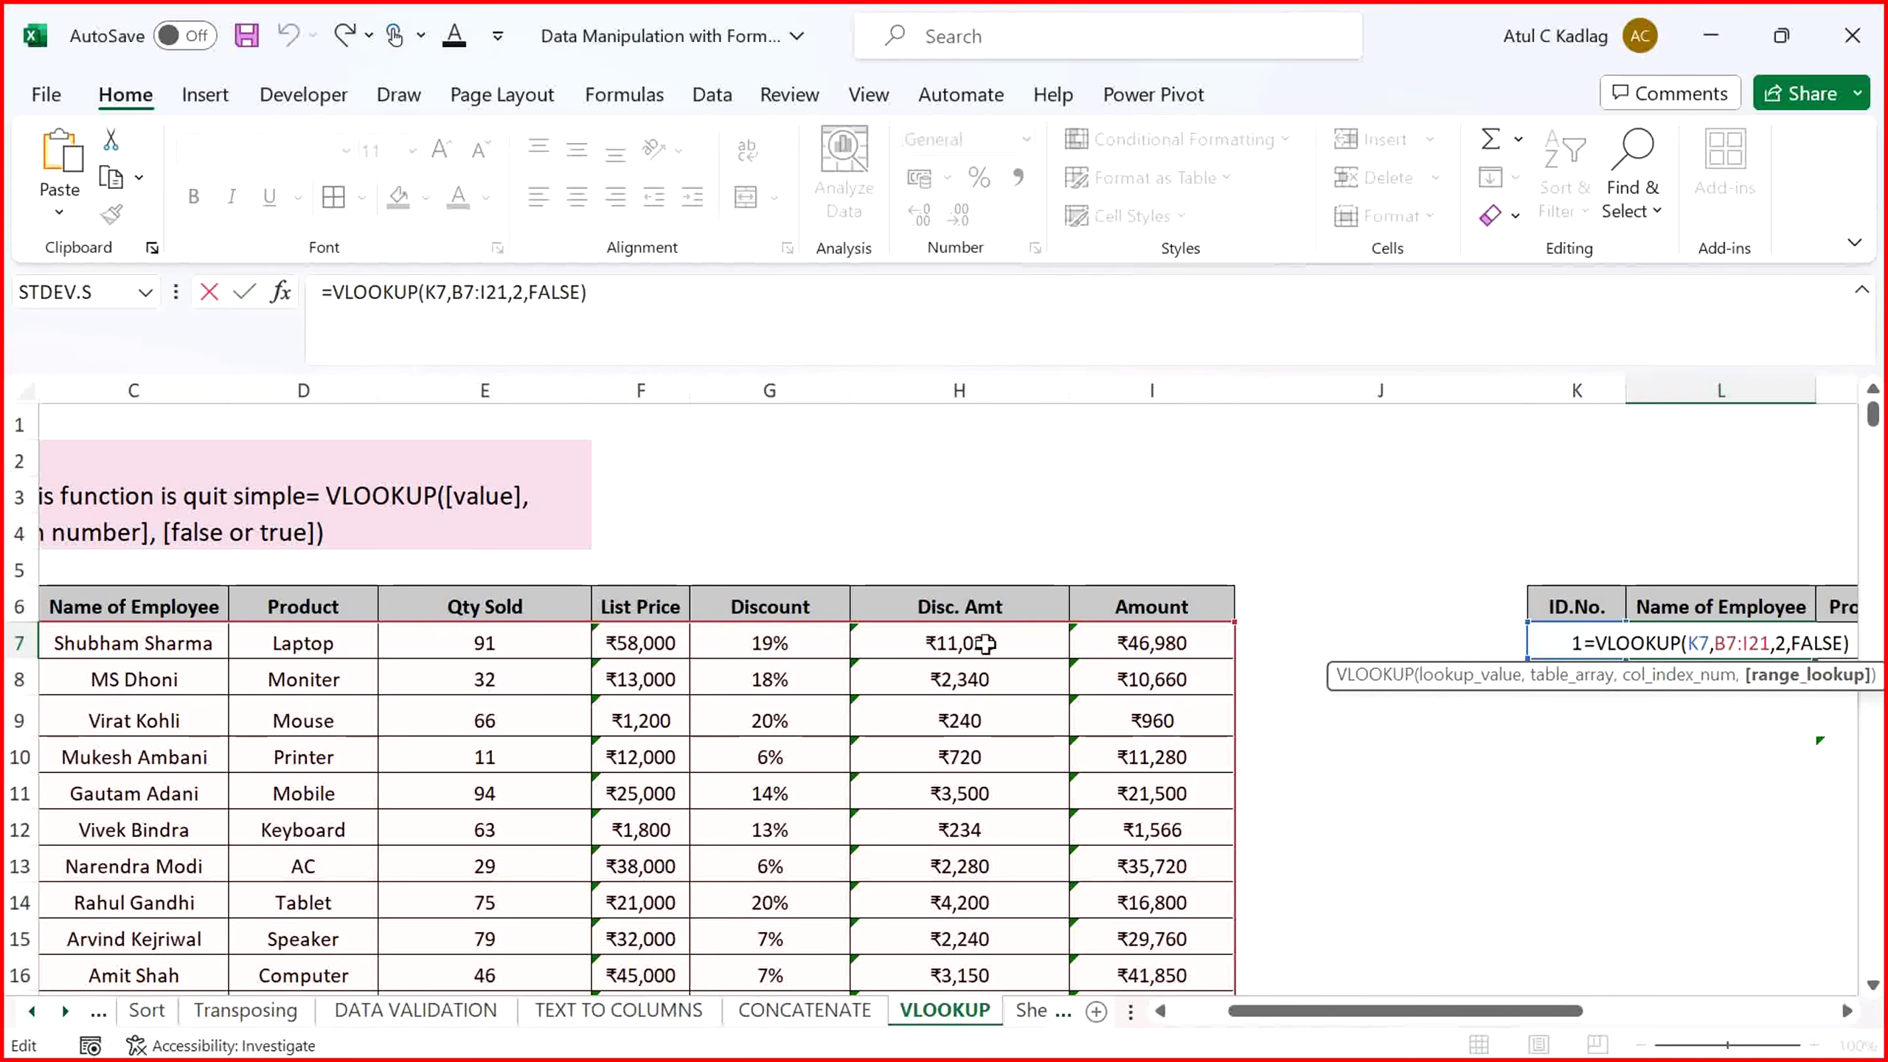
pyautogui.hotkey('ctrl', 'Return')
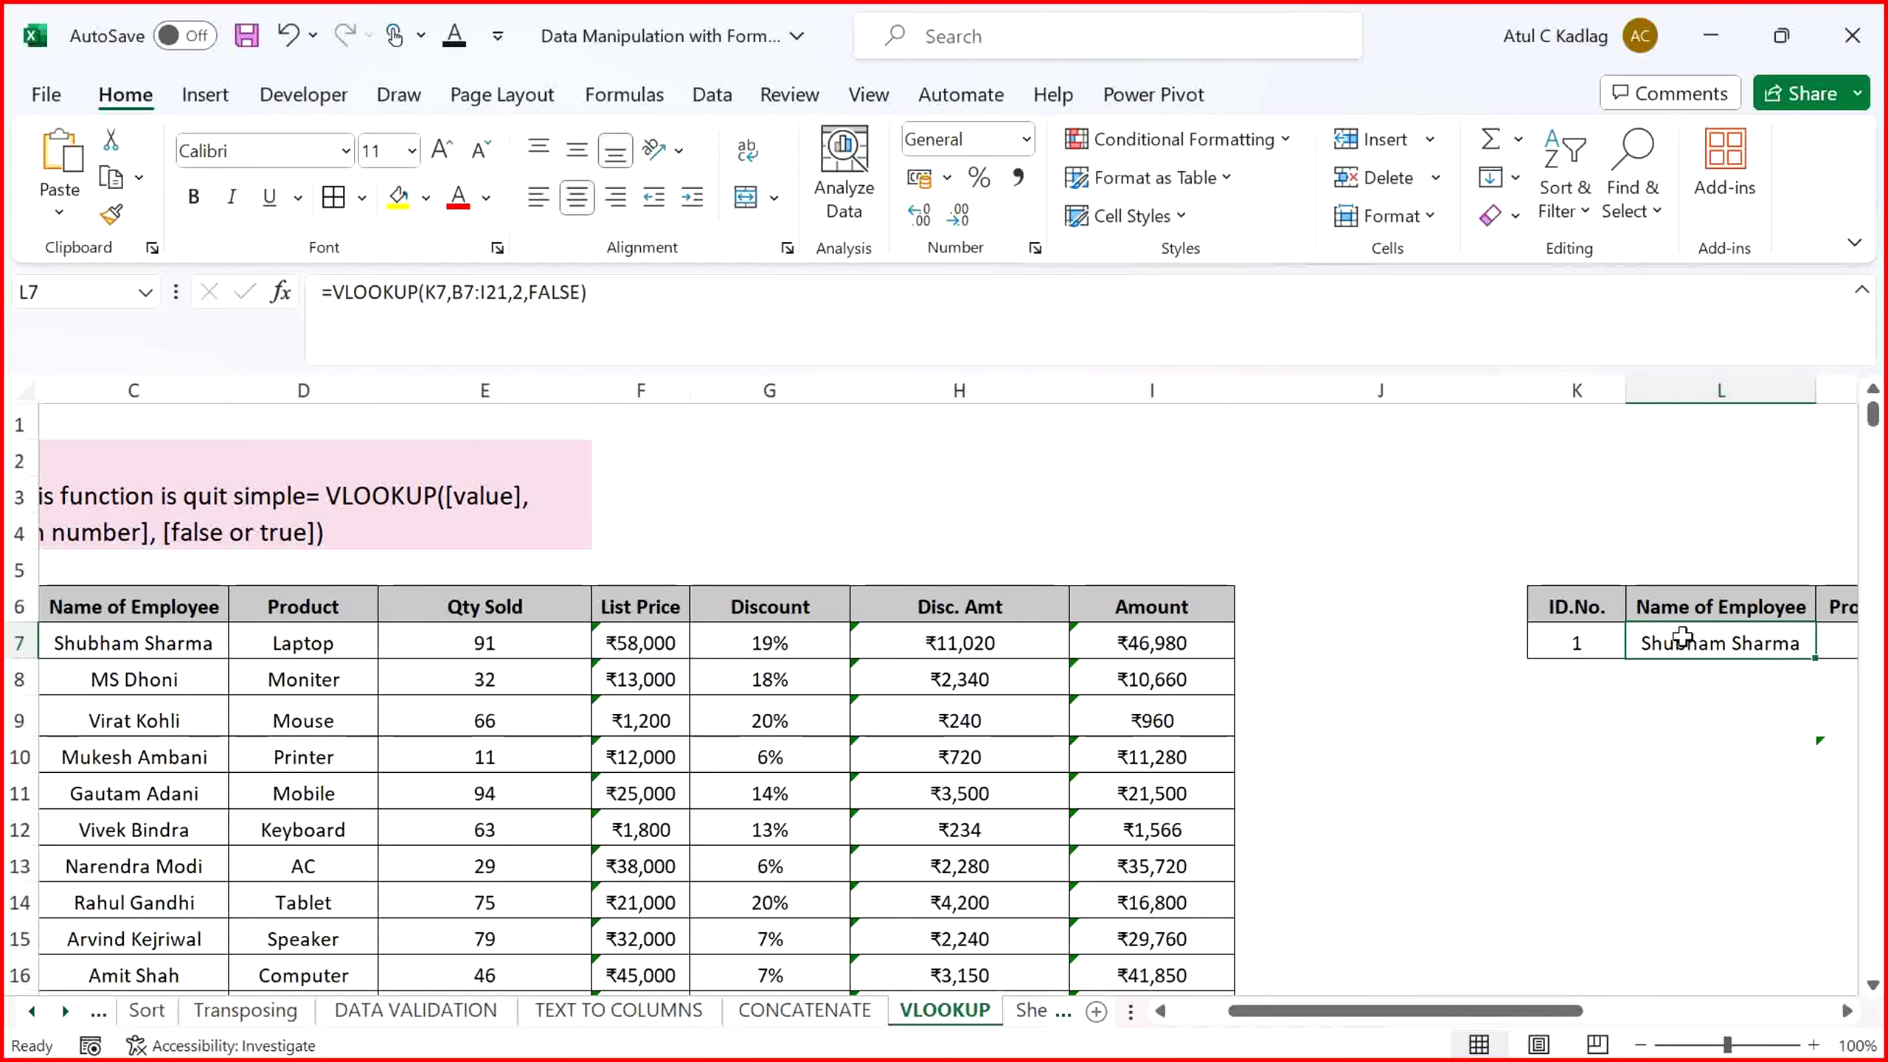
pyautogui.hscroll(1, 1682, 637)
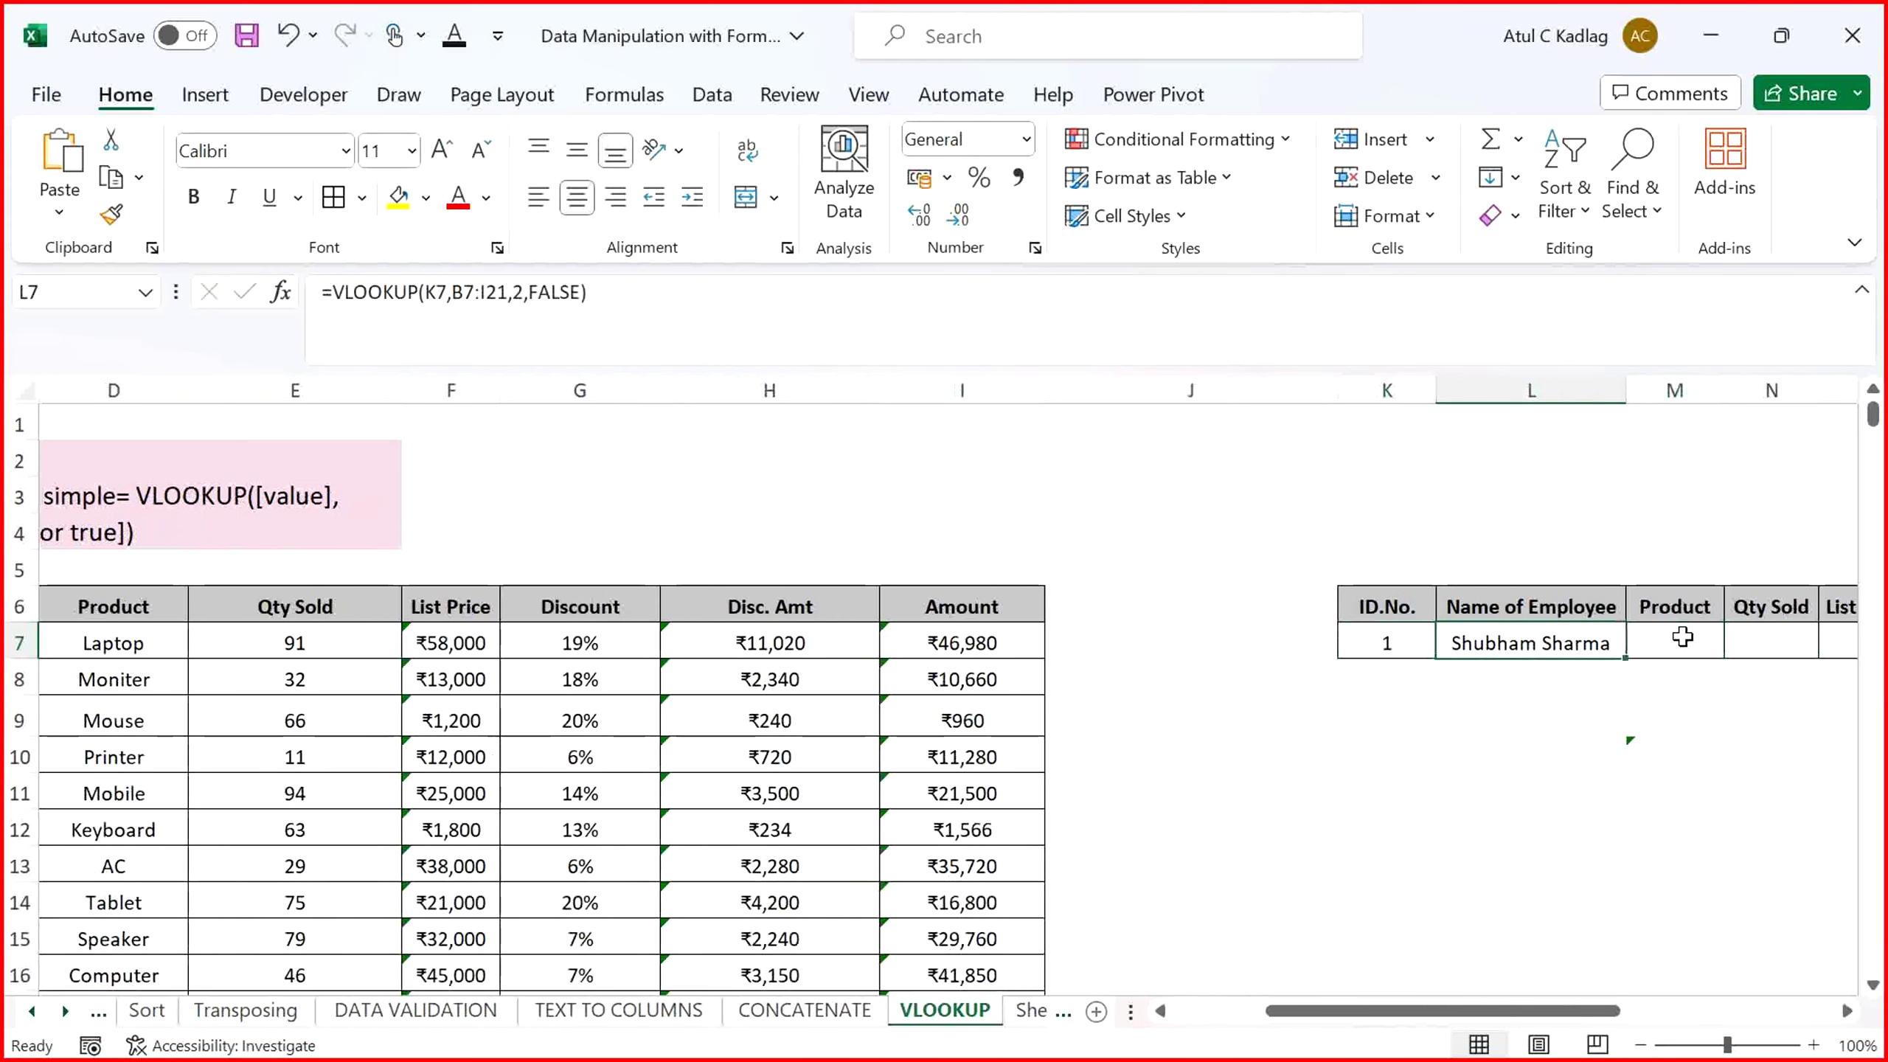
pyautogui.moveTo(1484, 1010); pyautogui.dragTo(1600, 1032)
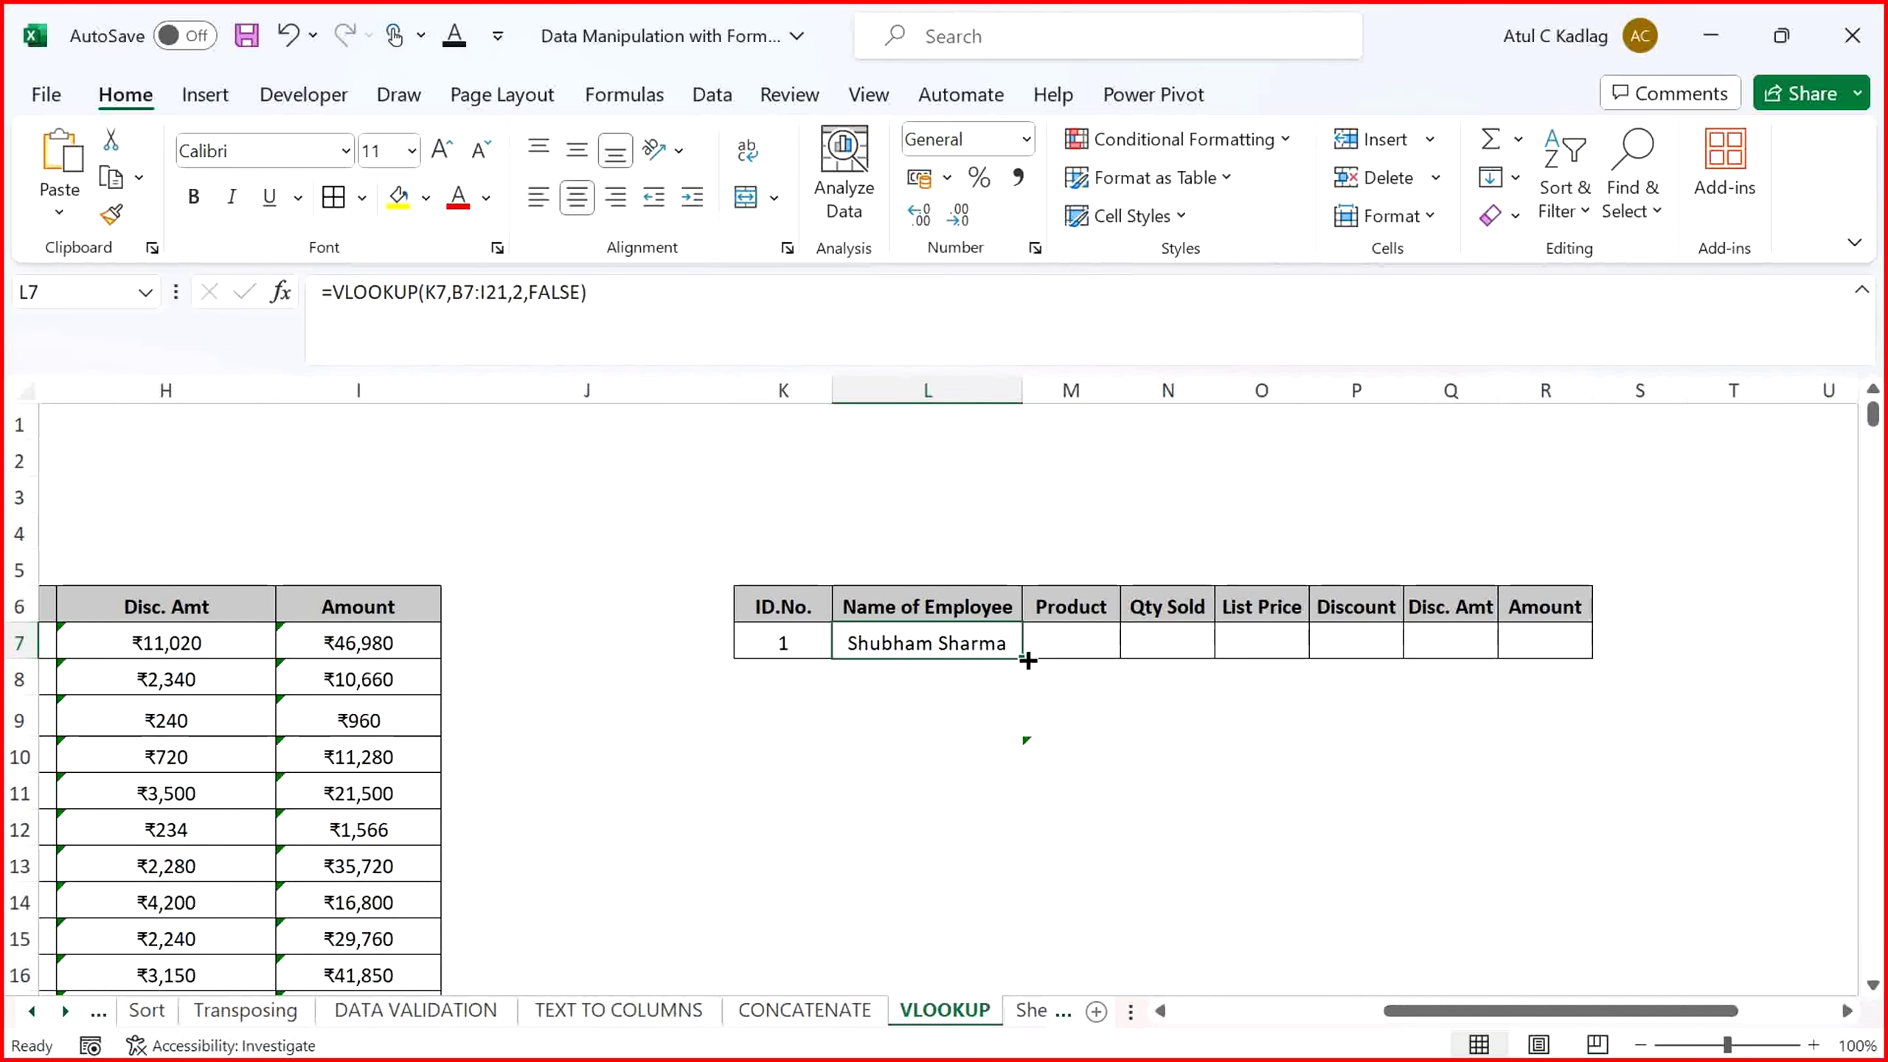
pyautogui.moveTo(1021, 657); pyautogui.dragTo(1591, 652)
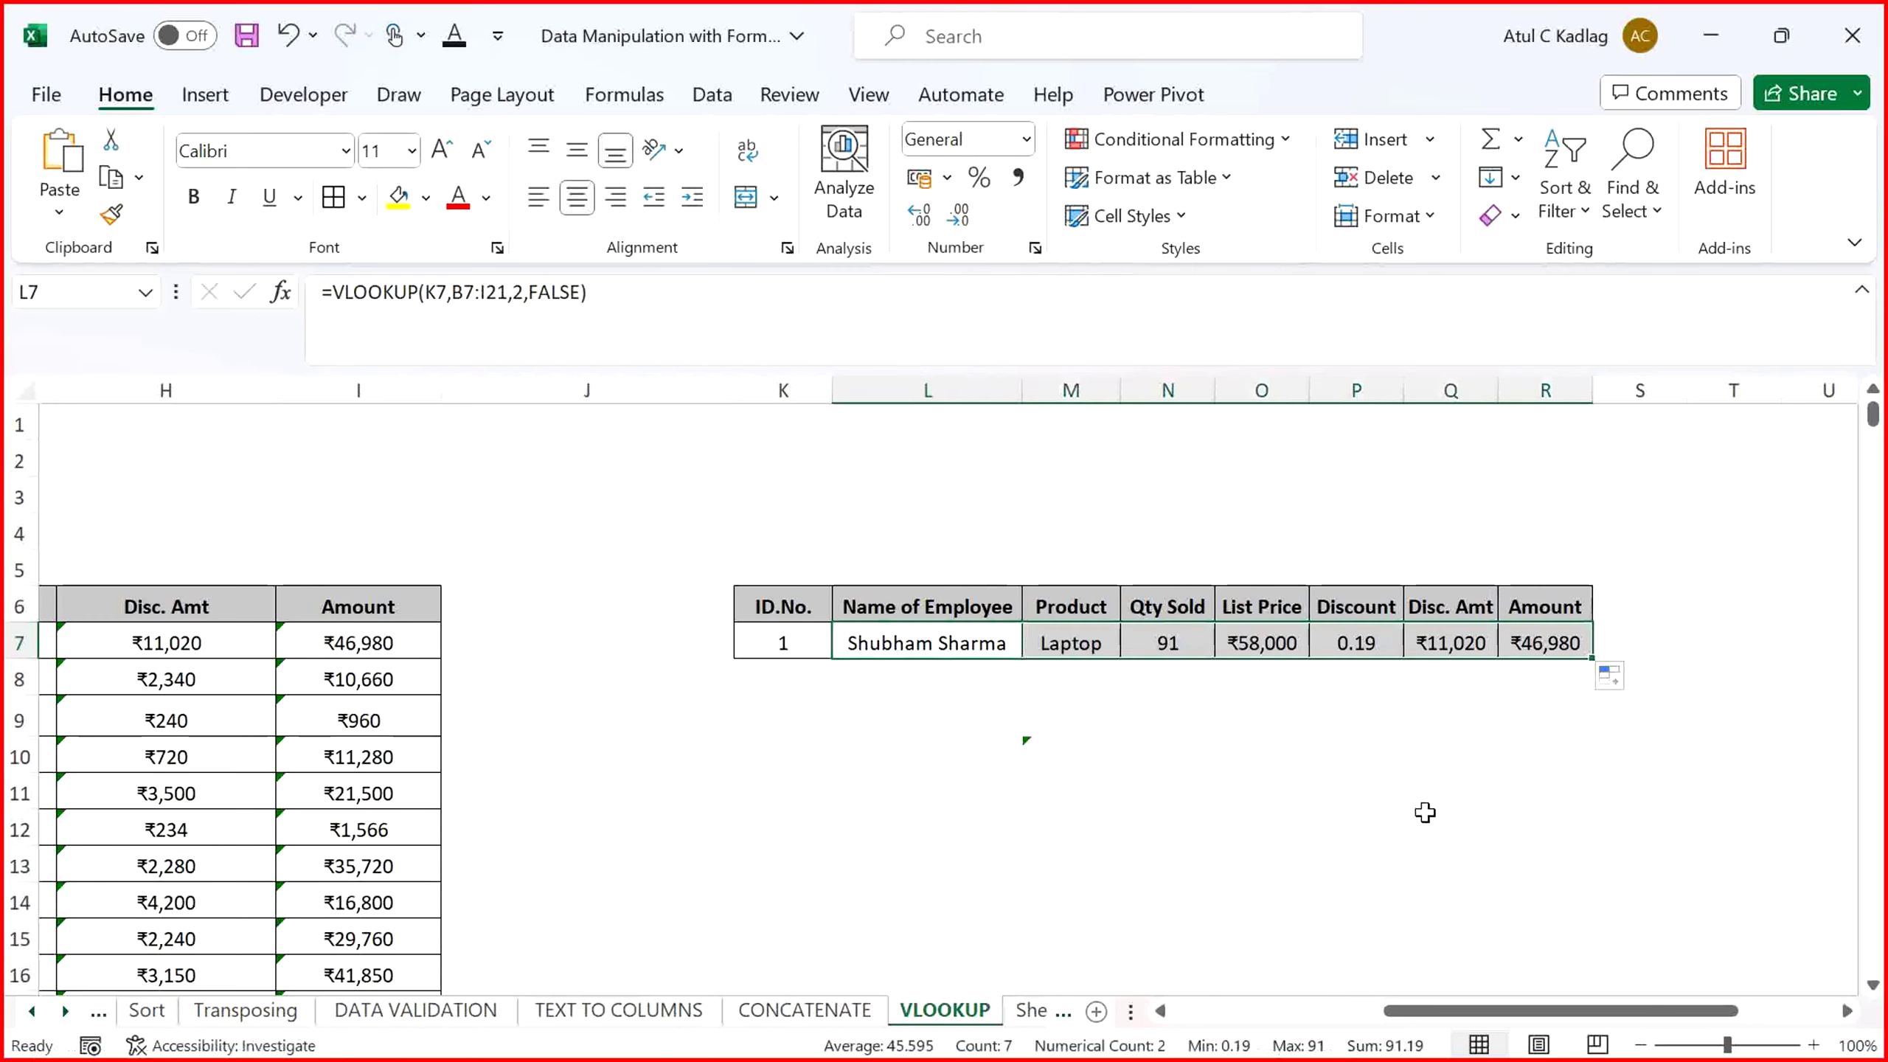
# Set the lookup ID in K7 to 6 and compare the returned details with row 12 of the sales table
pyautogui.moveTo(1484, 1011); pyautogui.dragTo(1175, 705)
pyautogui.click(1081, 643)
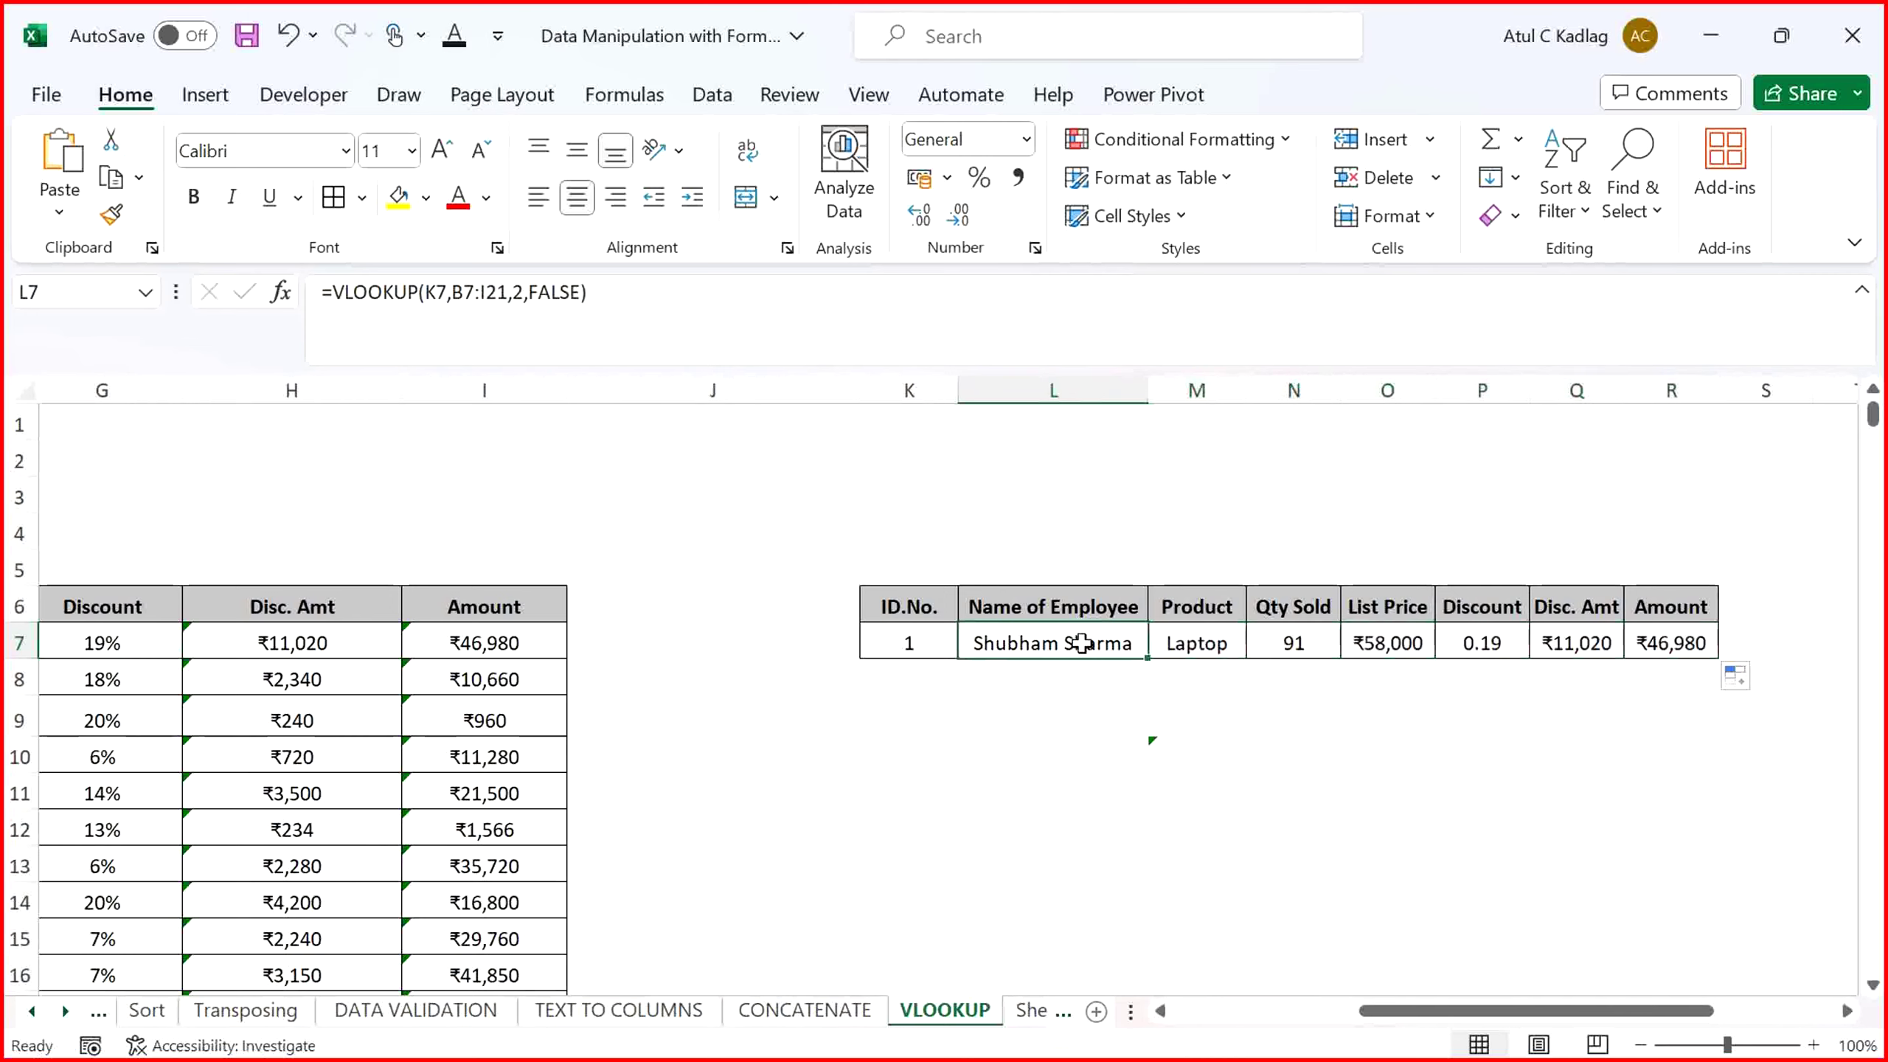
pyautogui.press('Left')
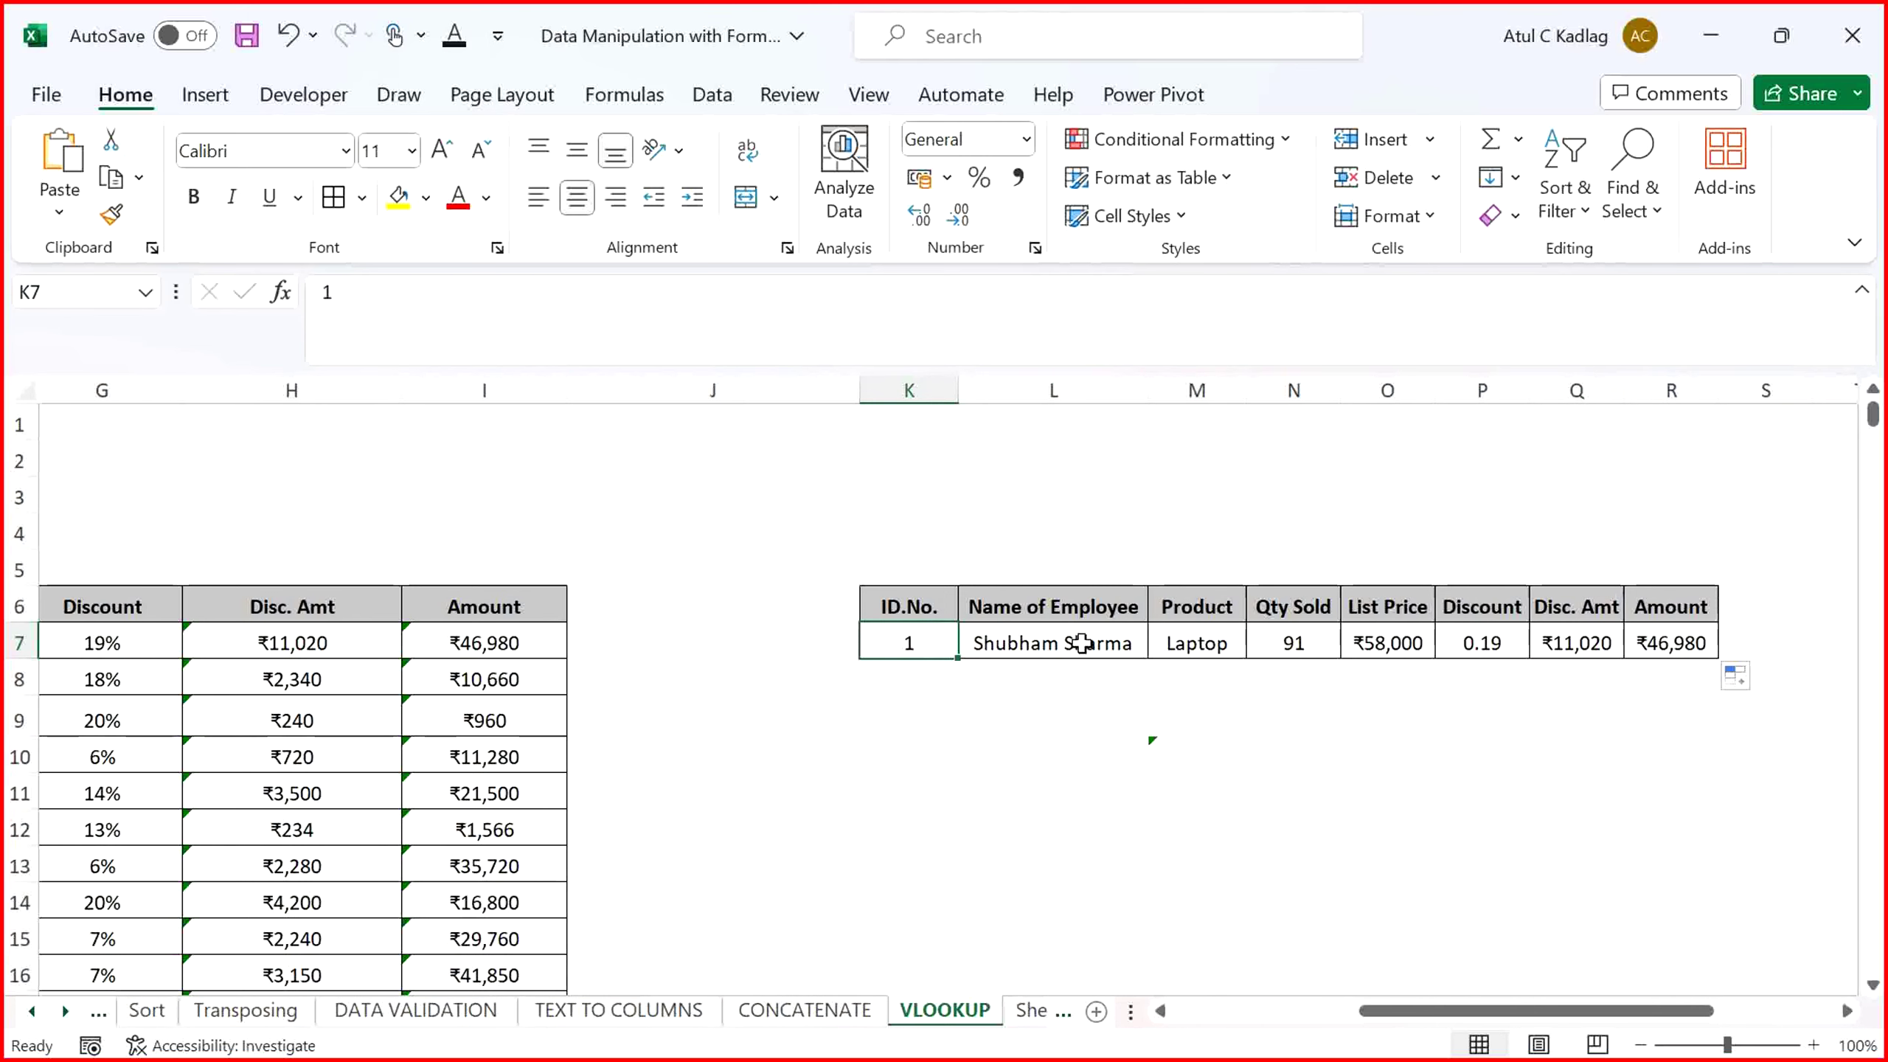
pyautogui.write('6')
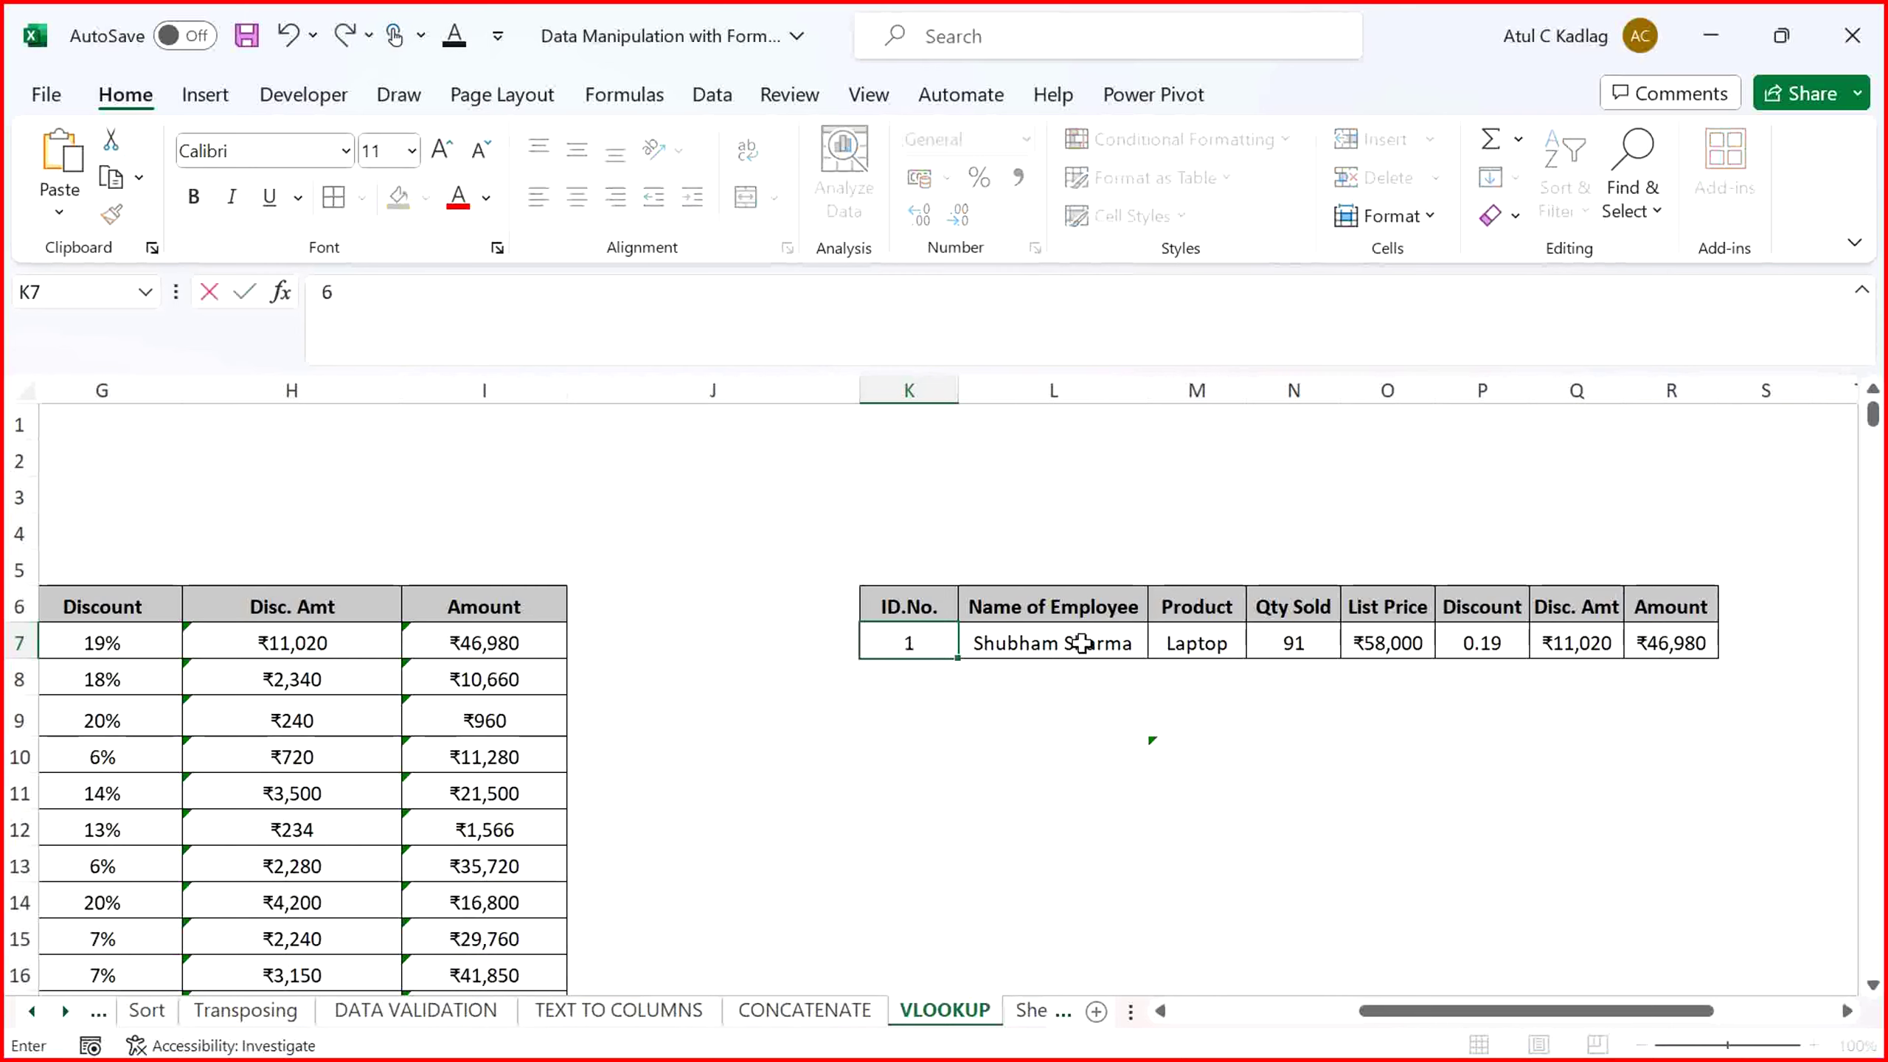
pyautogui.press('Return')
pyautogui.press('Up')
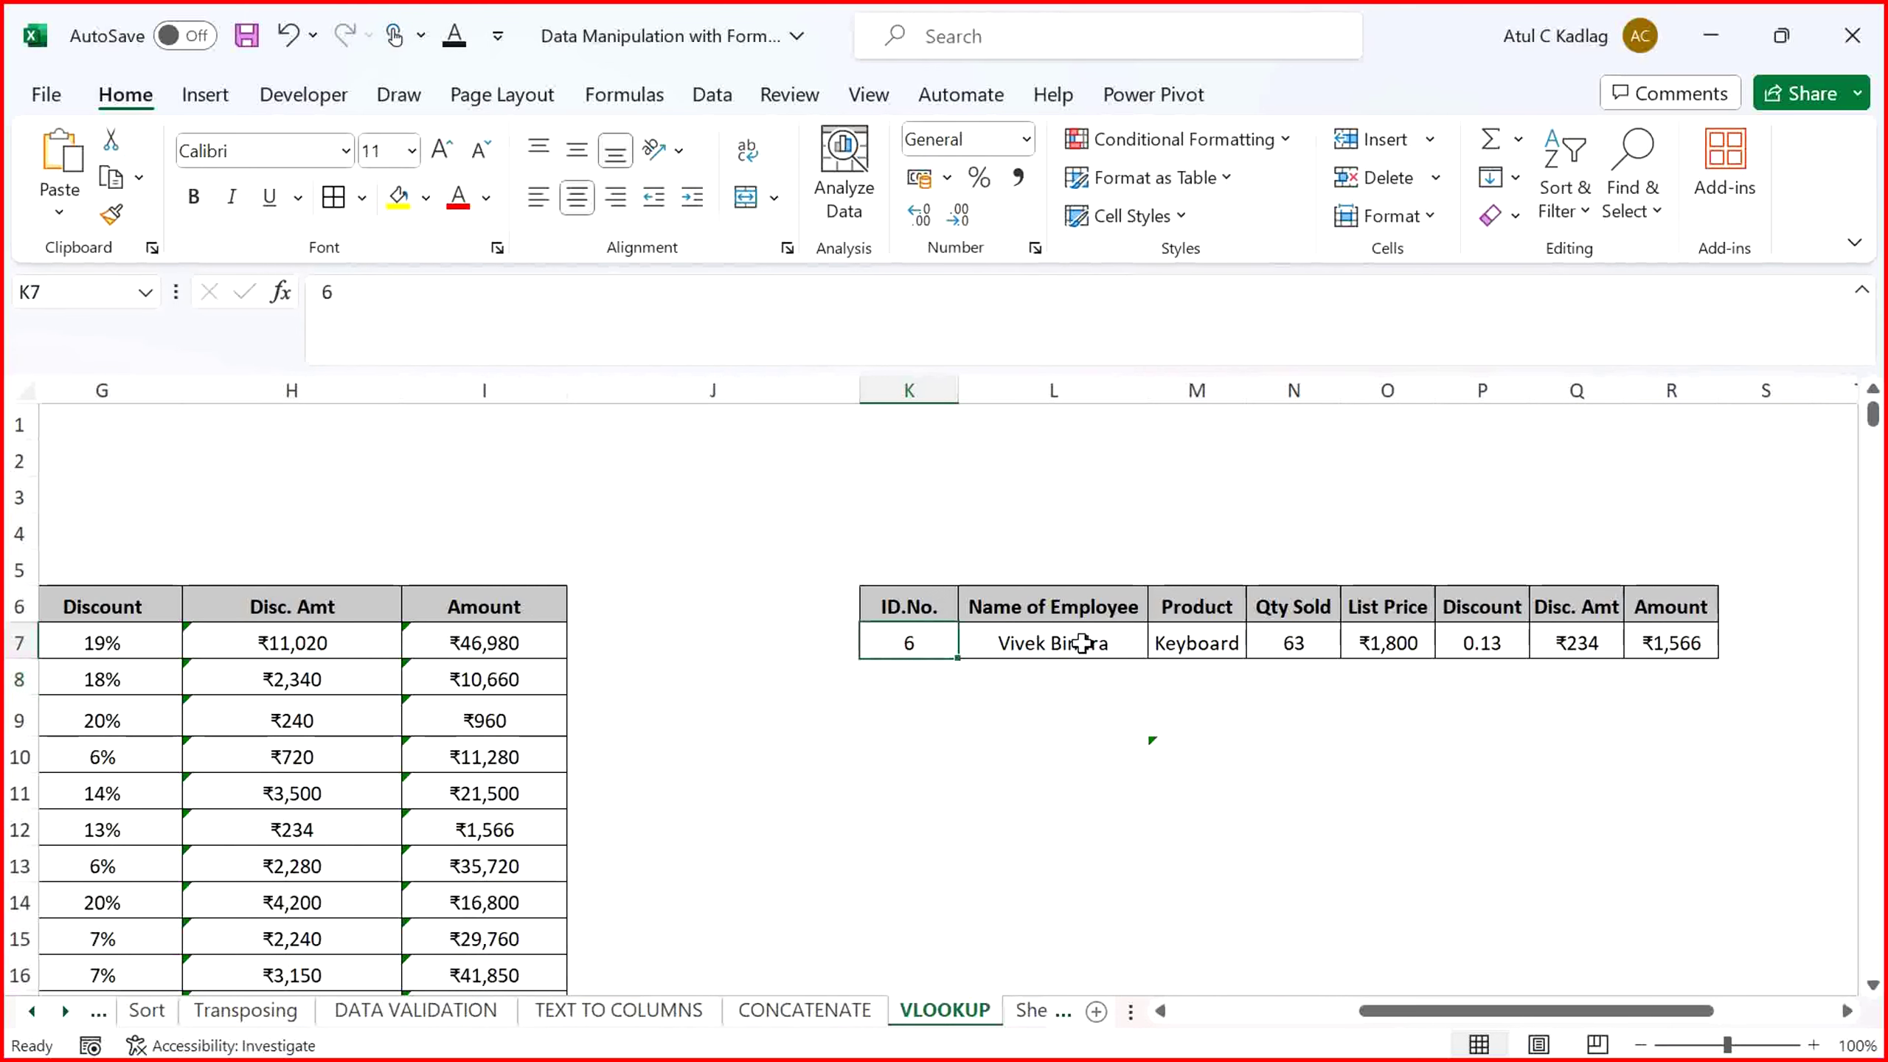
pyautogui.moveTo(1515, 1013); pyautogui.dragTo(1353, 1034)
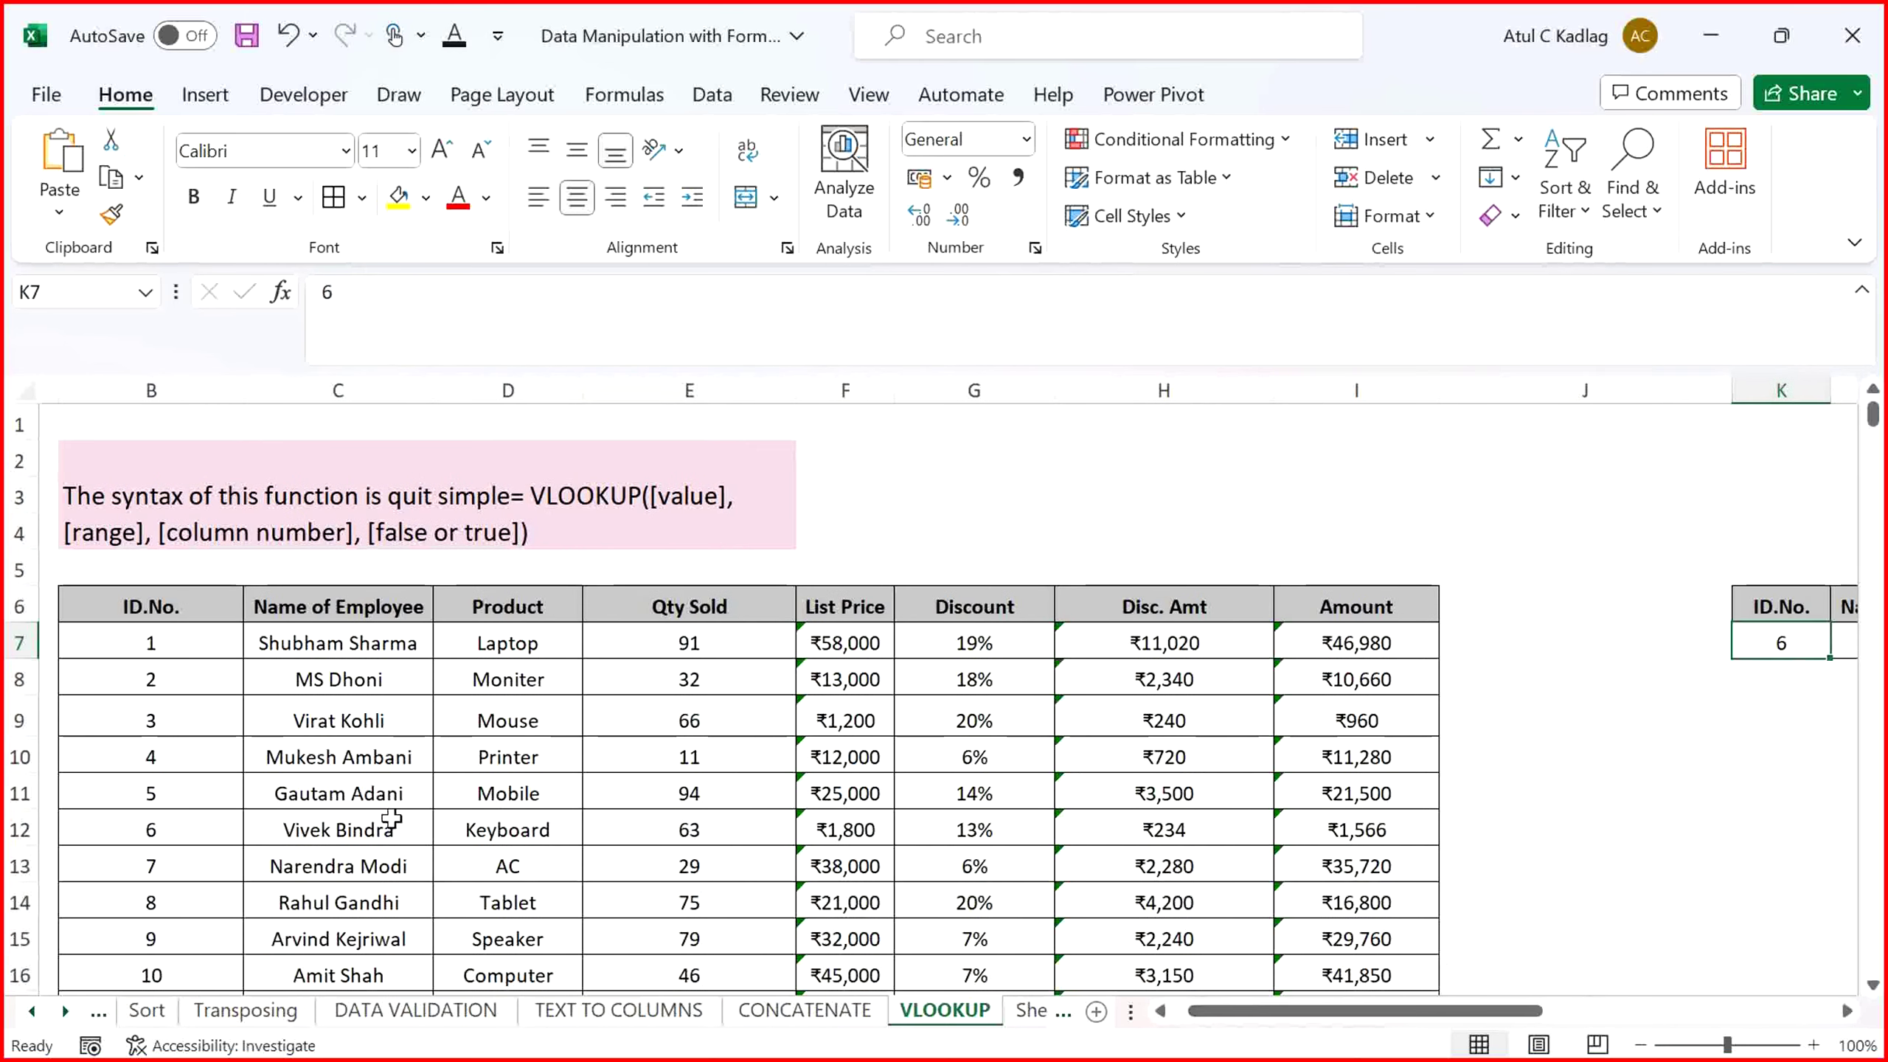
pyautogui.moveTo(391, 822); pyautogui.dragTo(1360, 829)
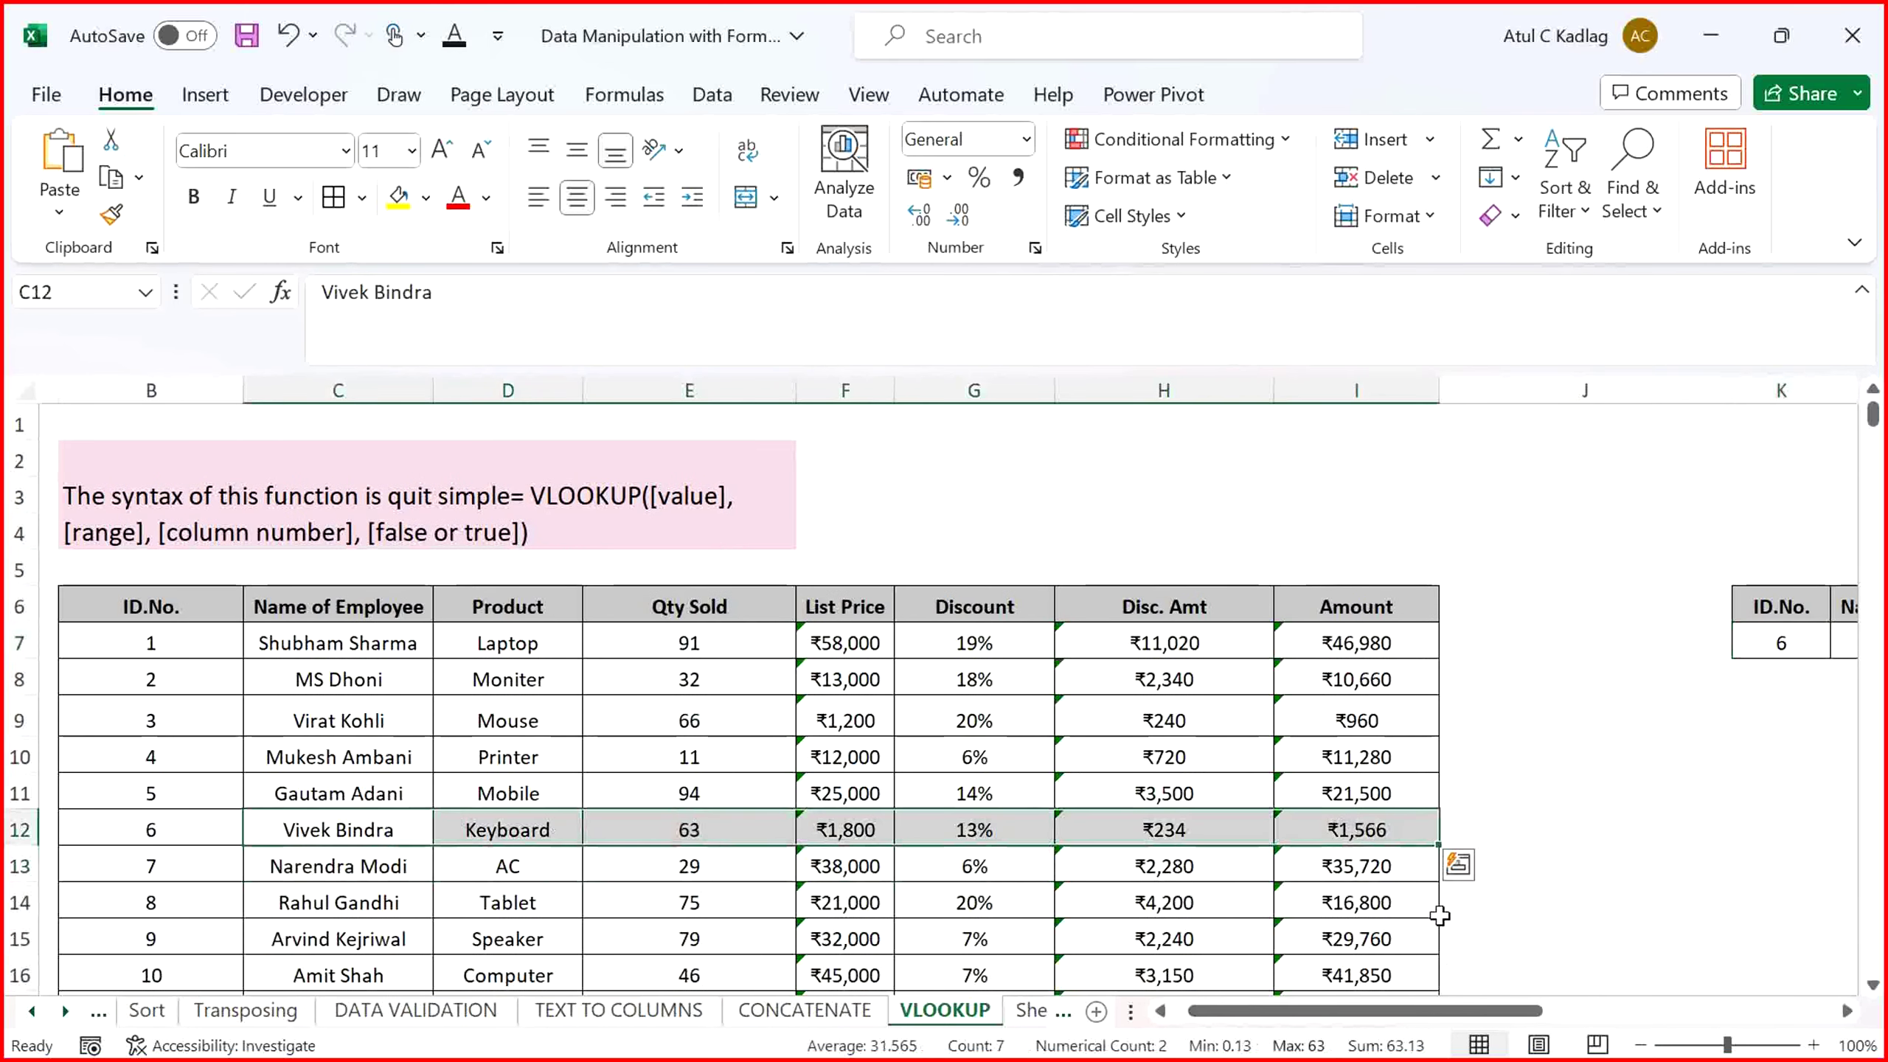
pyautogui.moveTo(1516, 1011); pyautogui.dragTo(1708, 987)
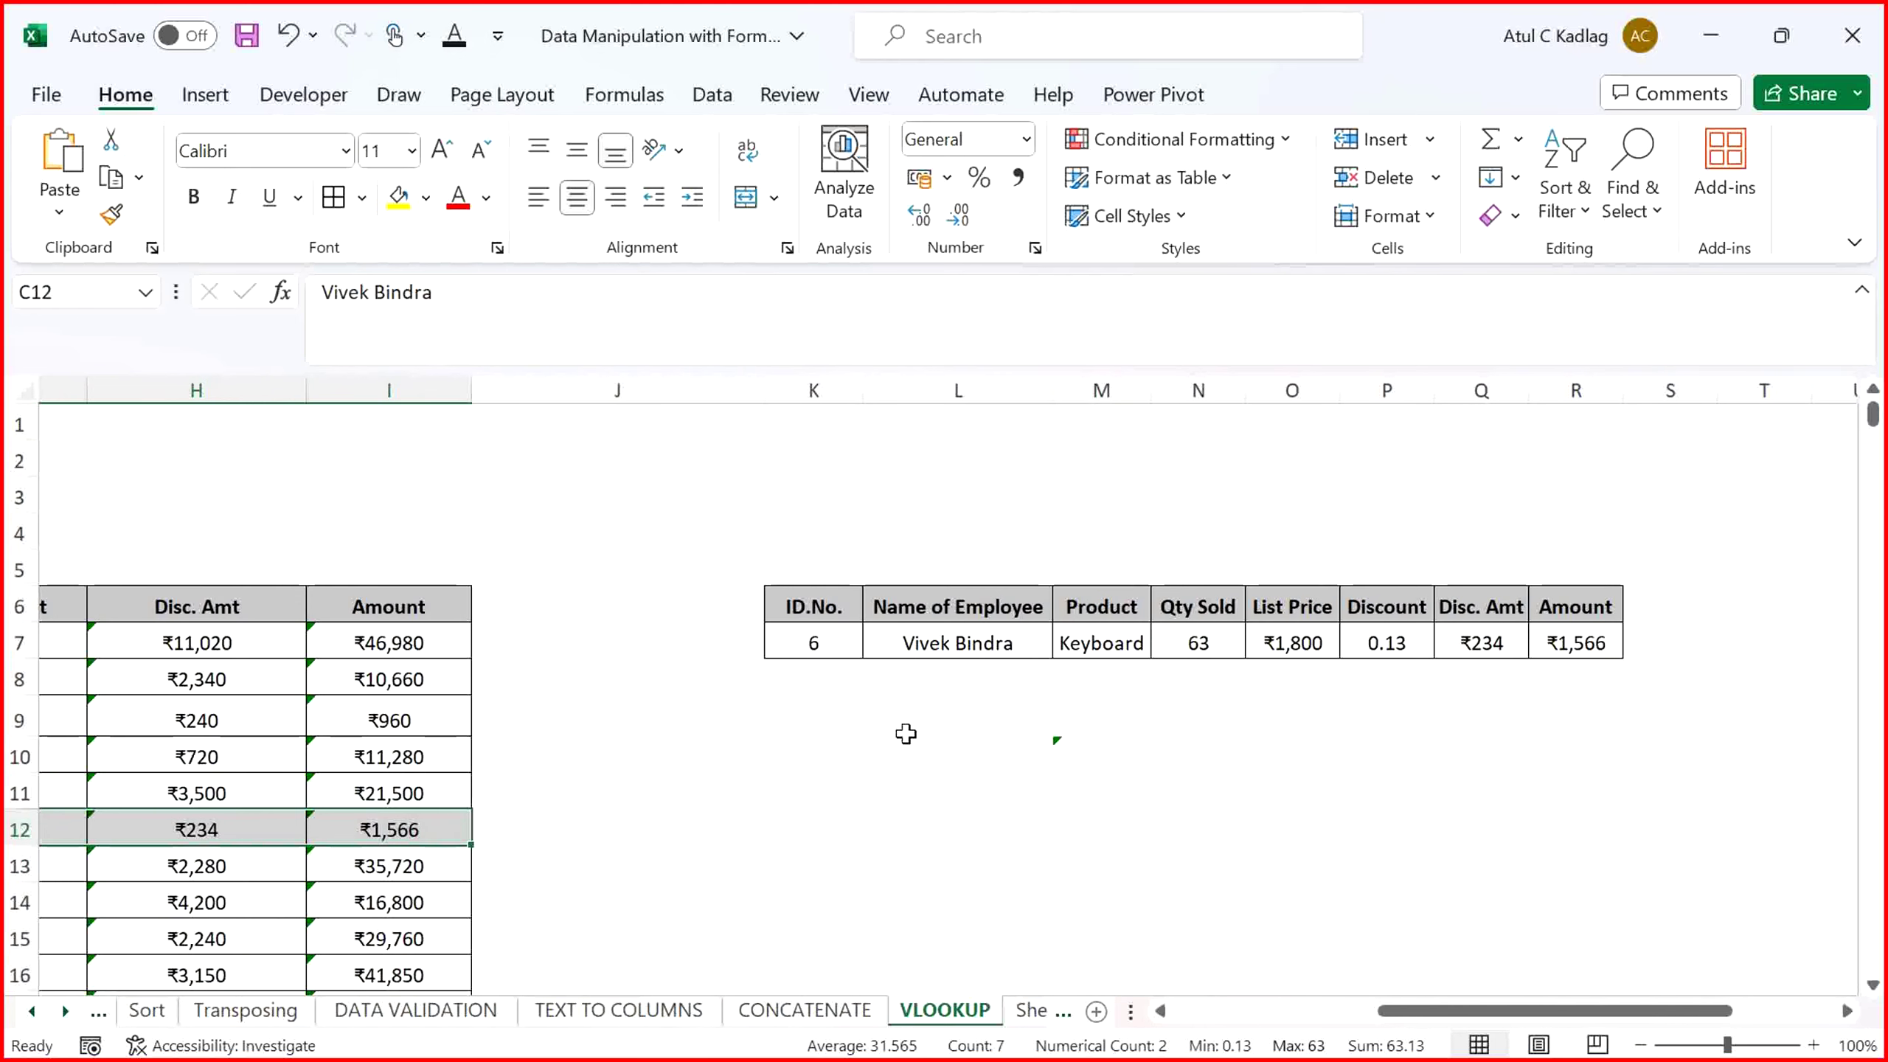
# Set the lookup ID number in K7 to 7
pyautogui.click(832, 645)
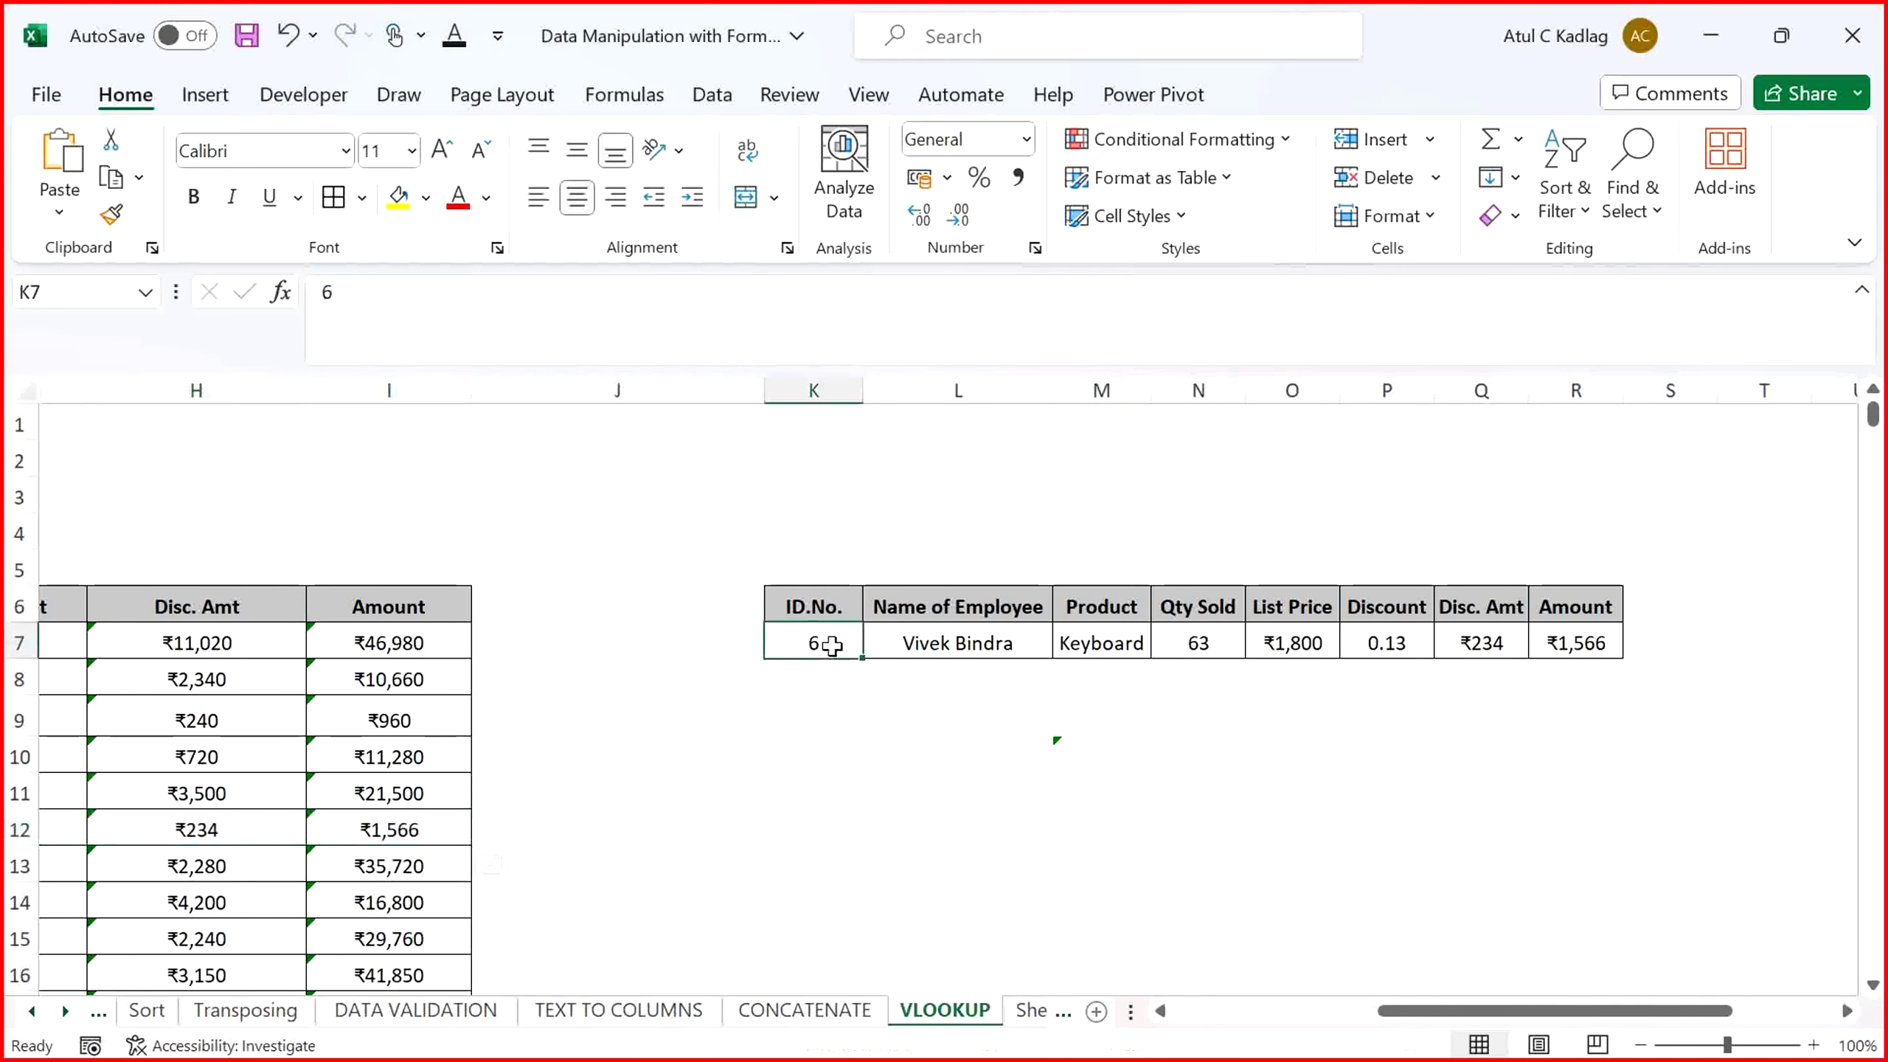
pyautogui.write('7')
pyautogui.press('Return')
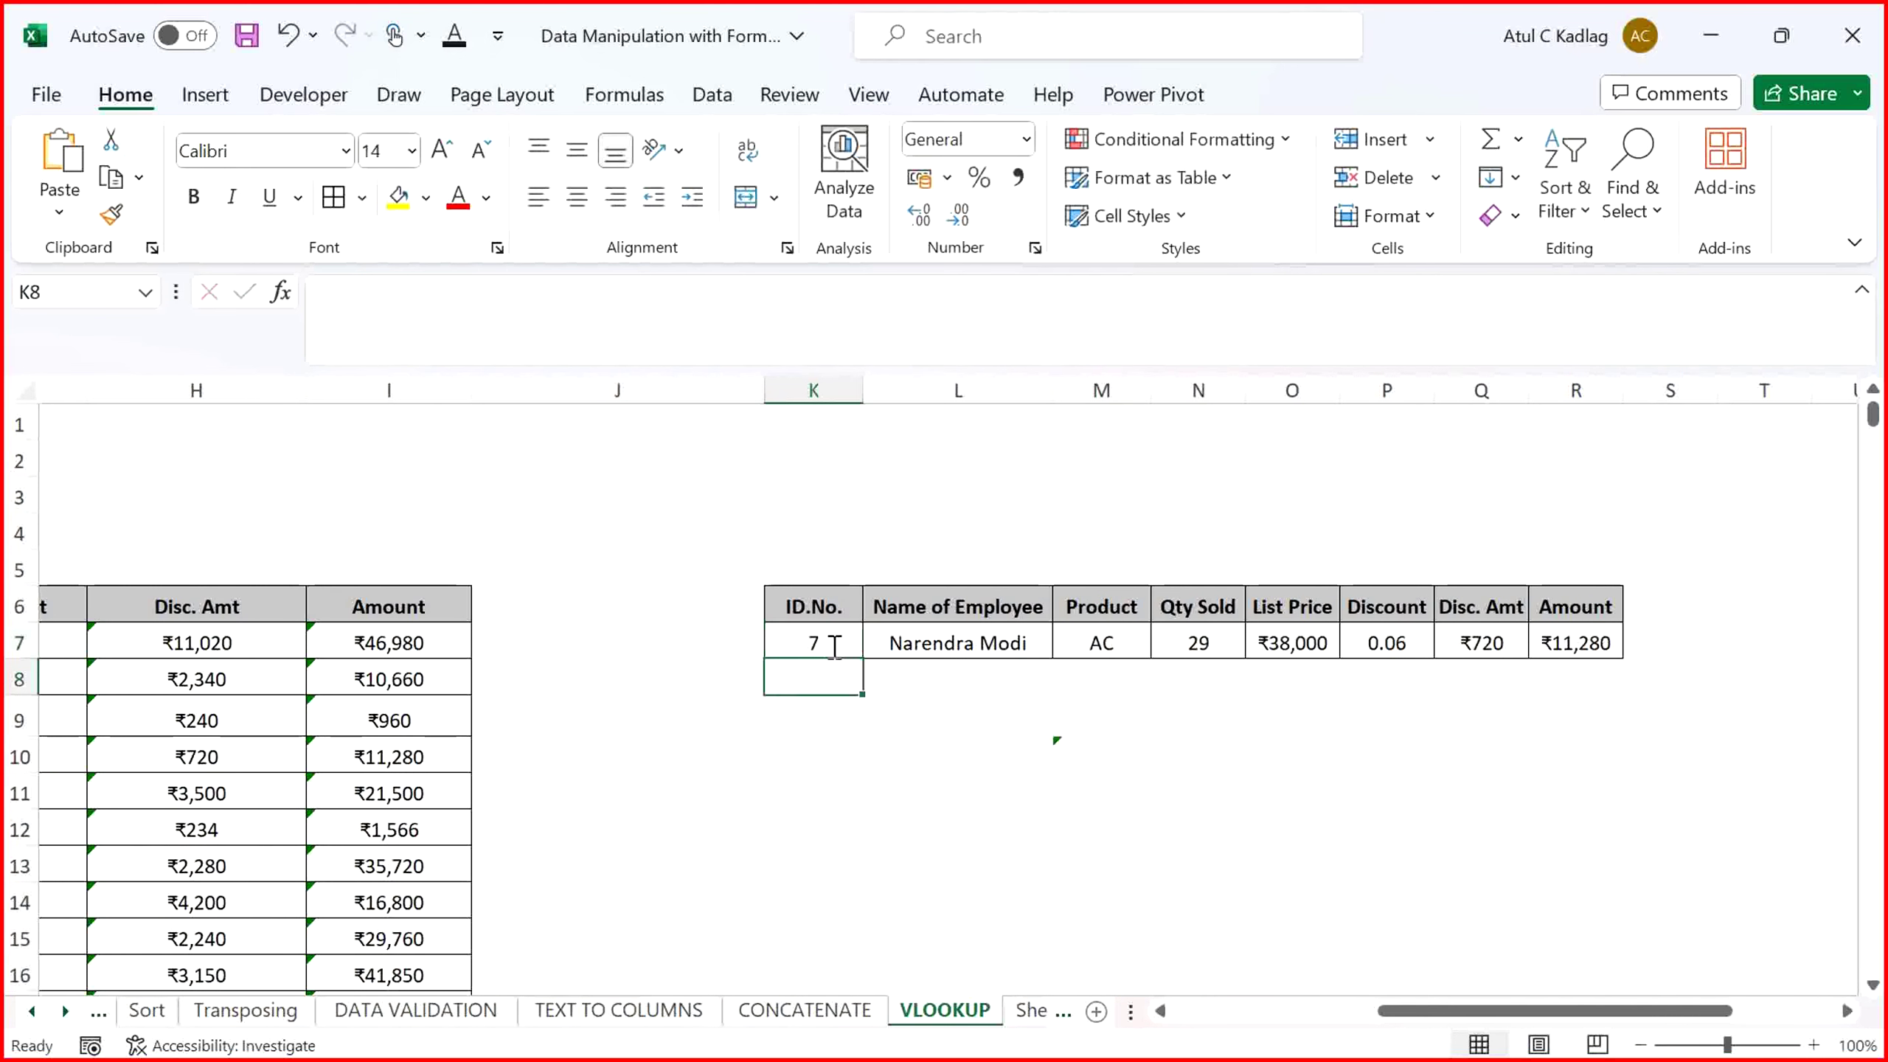
# Review each argument of the L7 VLOOKUP formula: lookup value, table array, column index and range lookup
pyautogui.click(832, 645)
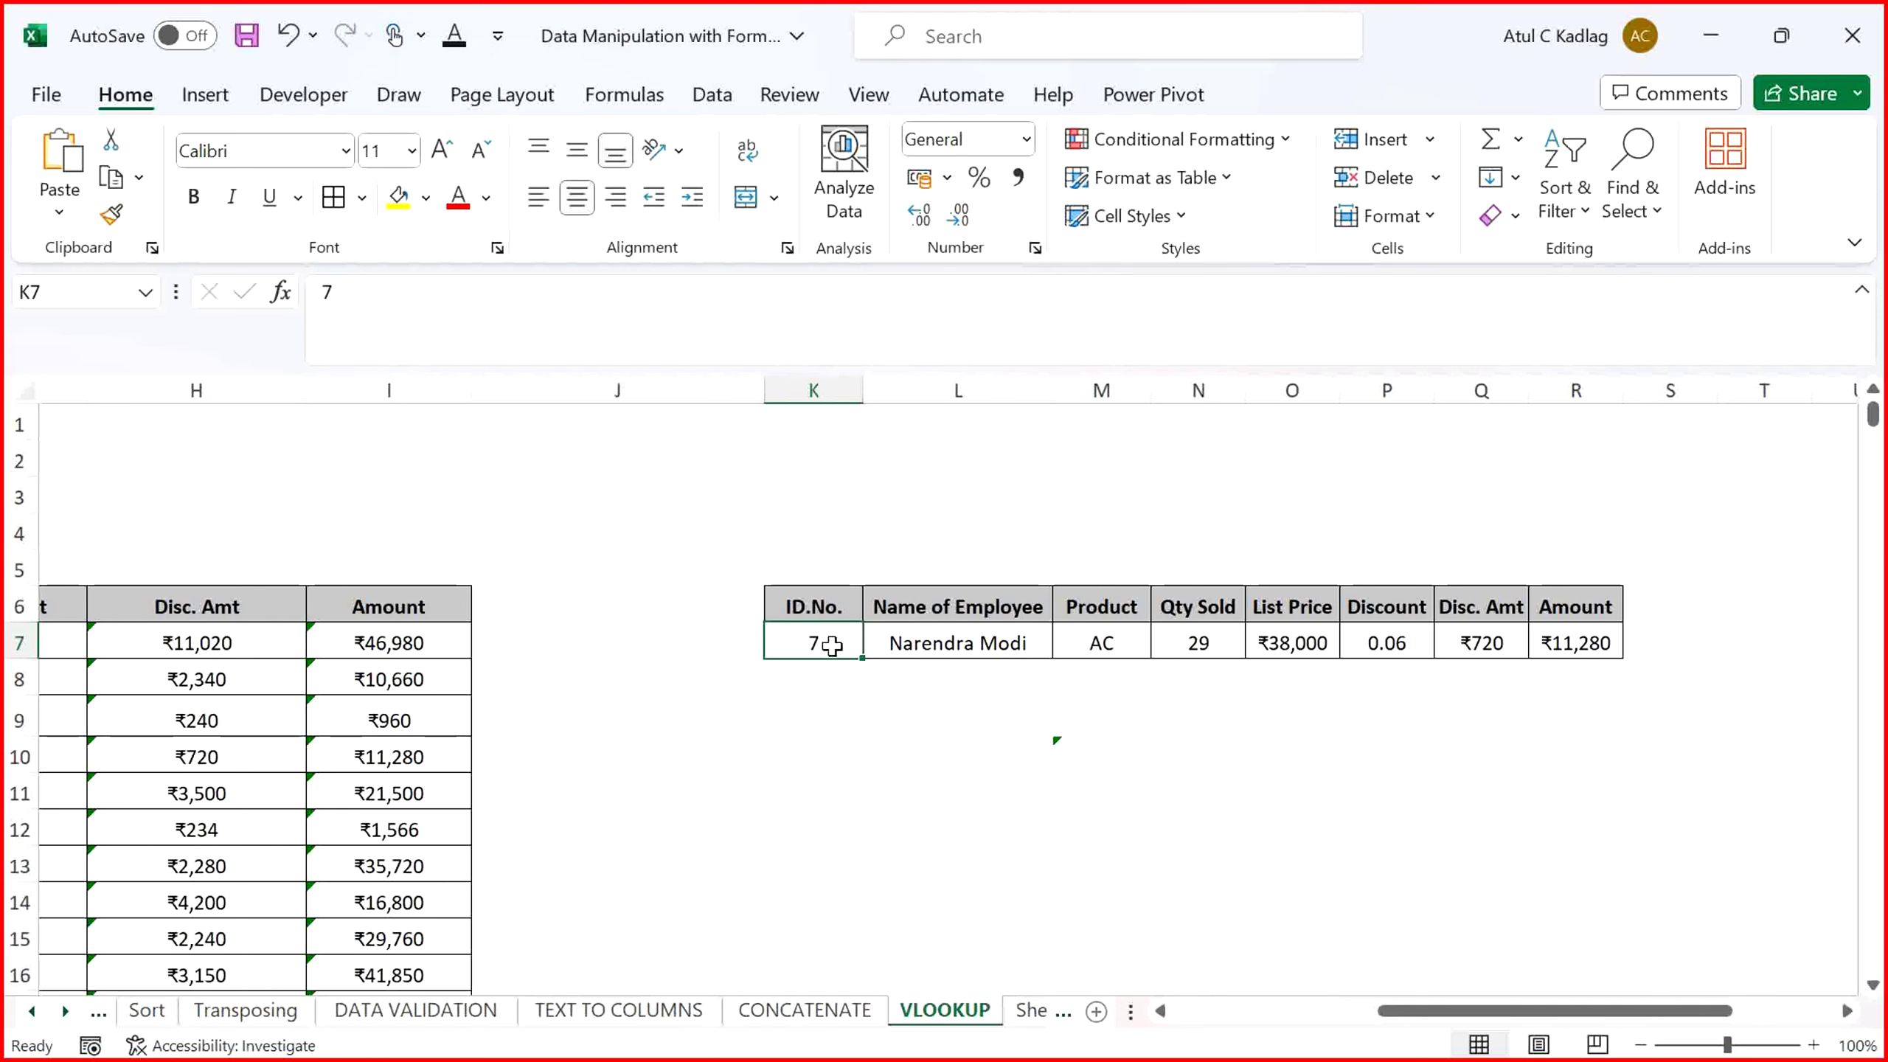
pyautogui.press('Right')
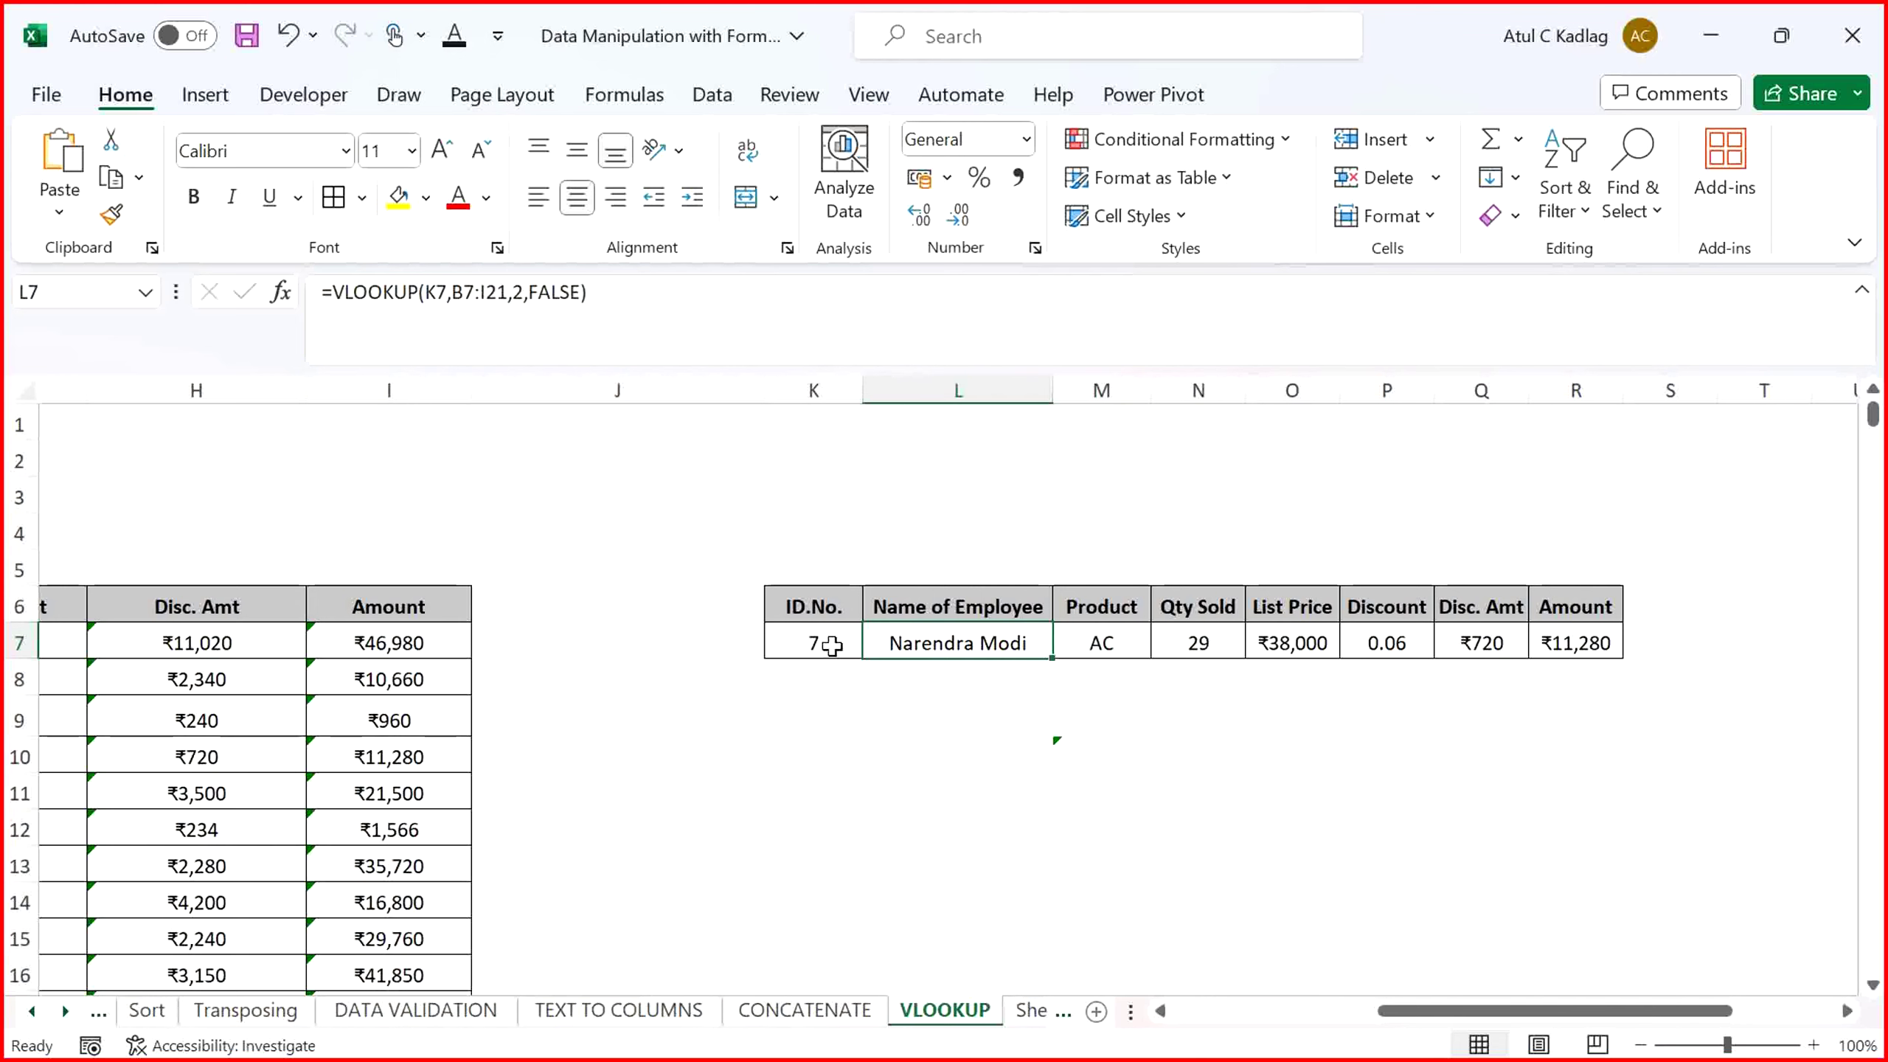
pyautogui.press('F2')
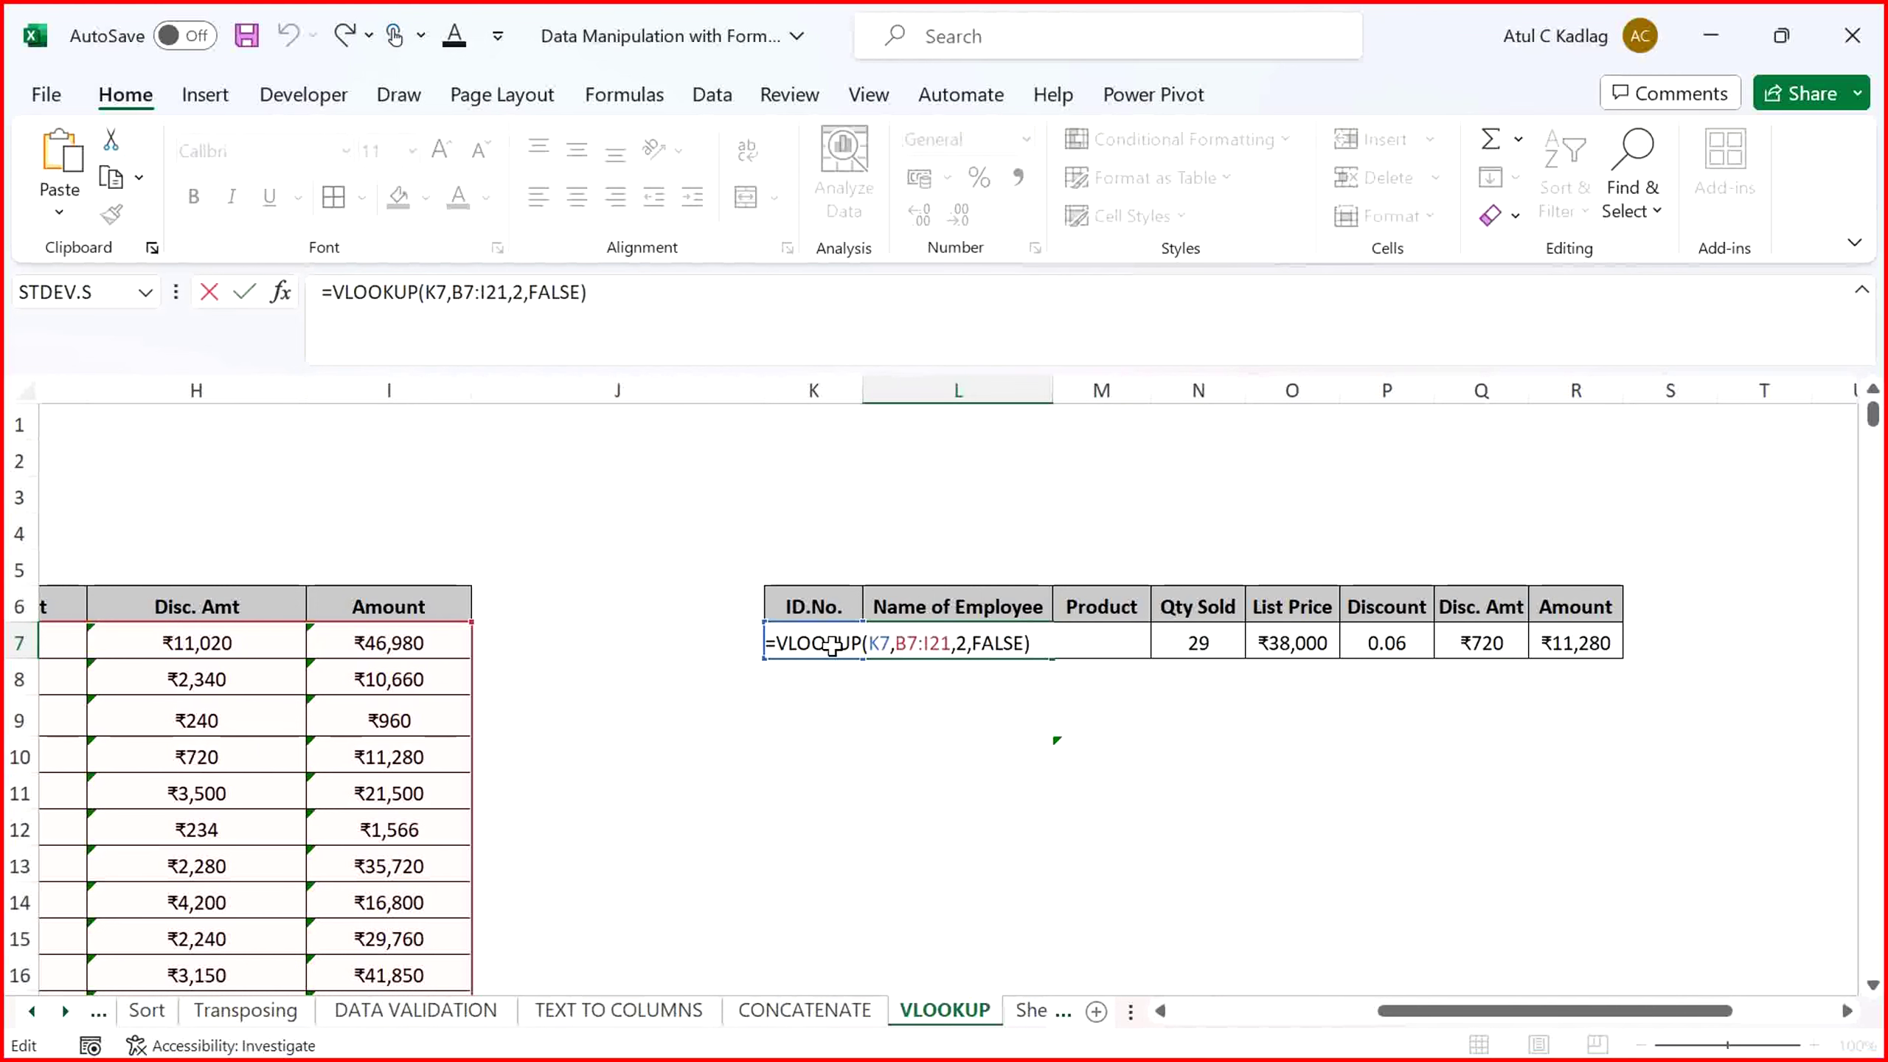
pyautogui.press('Left')
pyautogui.hotkey('shift', 'Left')
pyautogui.hotkey('shift', 'Left')
pyautogui.hotkey('shift', 'Left')
pyautogui.hotkey('shift', 'Left')
pyautogui.hotkey('shift', 'Left')
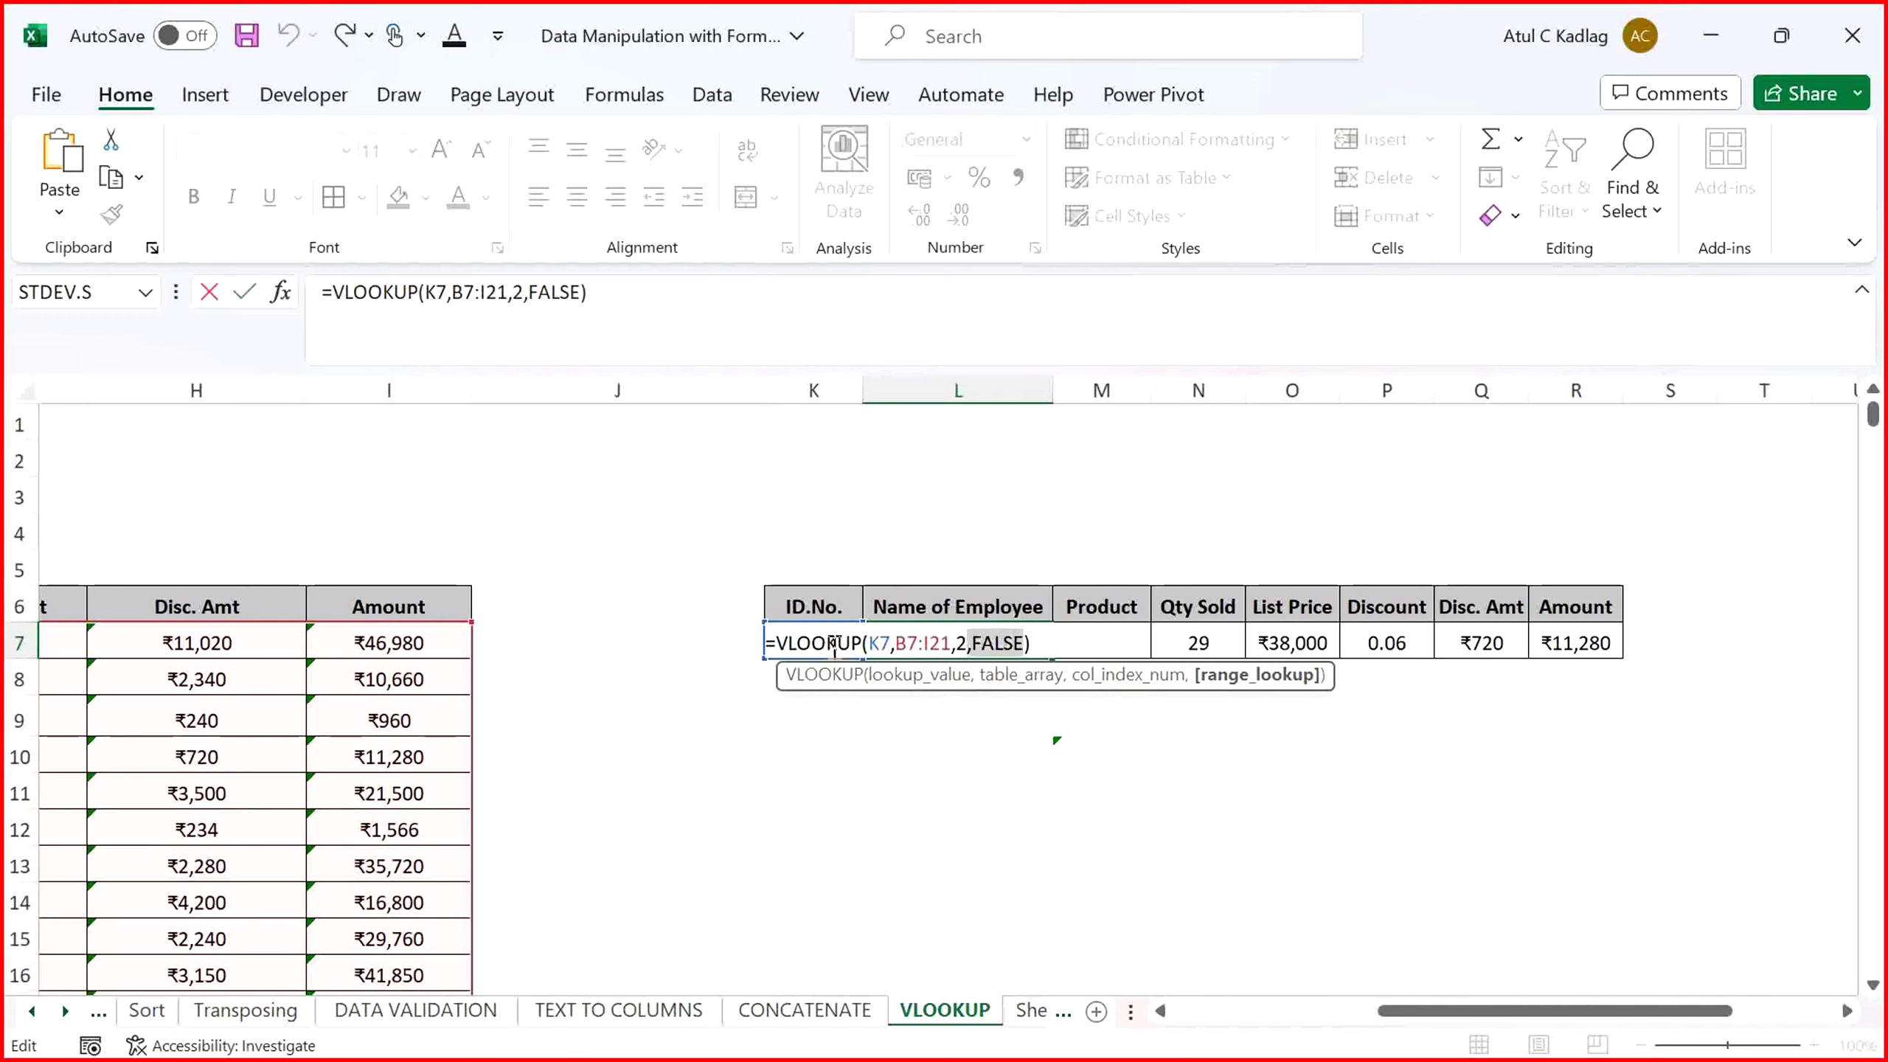
pyautogui.hotkey('shift', 'Left')
pyautogui.hotkey('shift', 'Left')
pyautogui.hotkey('shift', 'Left')
pyautogui.hotkey('shift', 'Left')
pyautogui.hotkey('shift', 'Left')
pyautogui.hotkey('shift', 'Left')
pyautogui.hotkey('shift', 'Left')
pyautogui.hotkey('shift', 'Left')
pyautogui.hotkey('shift', 'Left')
pyautogui.hotkey('shift', 'Left')
pyautogui.hotkey('shift', 'Left')
pyautogui.hotkey('shift', 'Left')
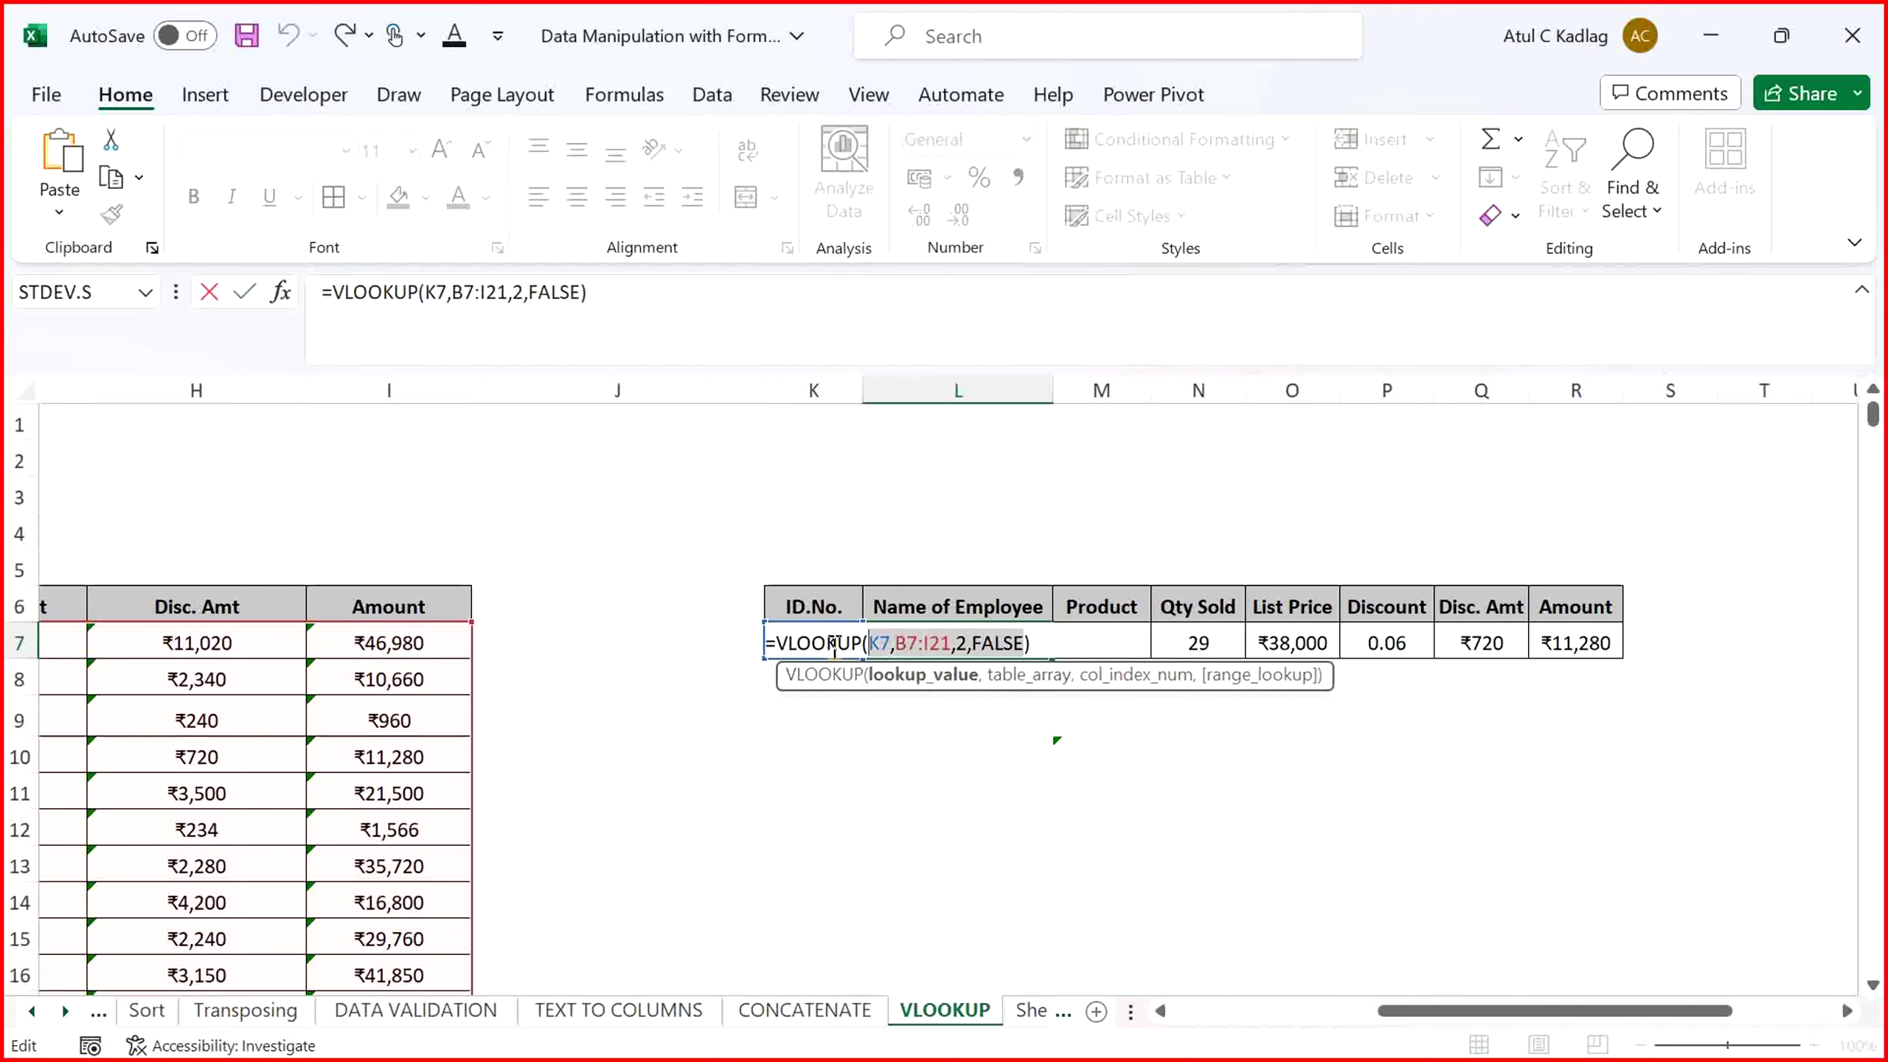
pyautogui.press('Left')
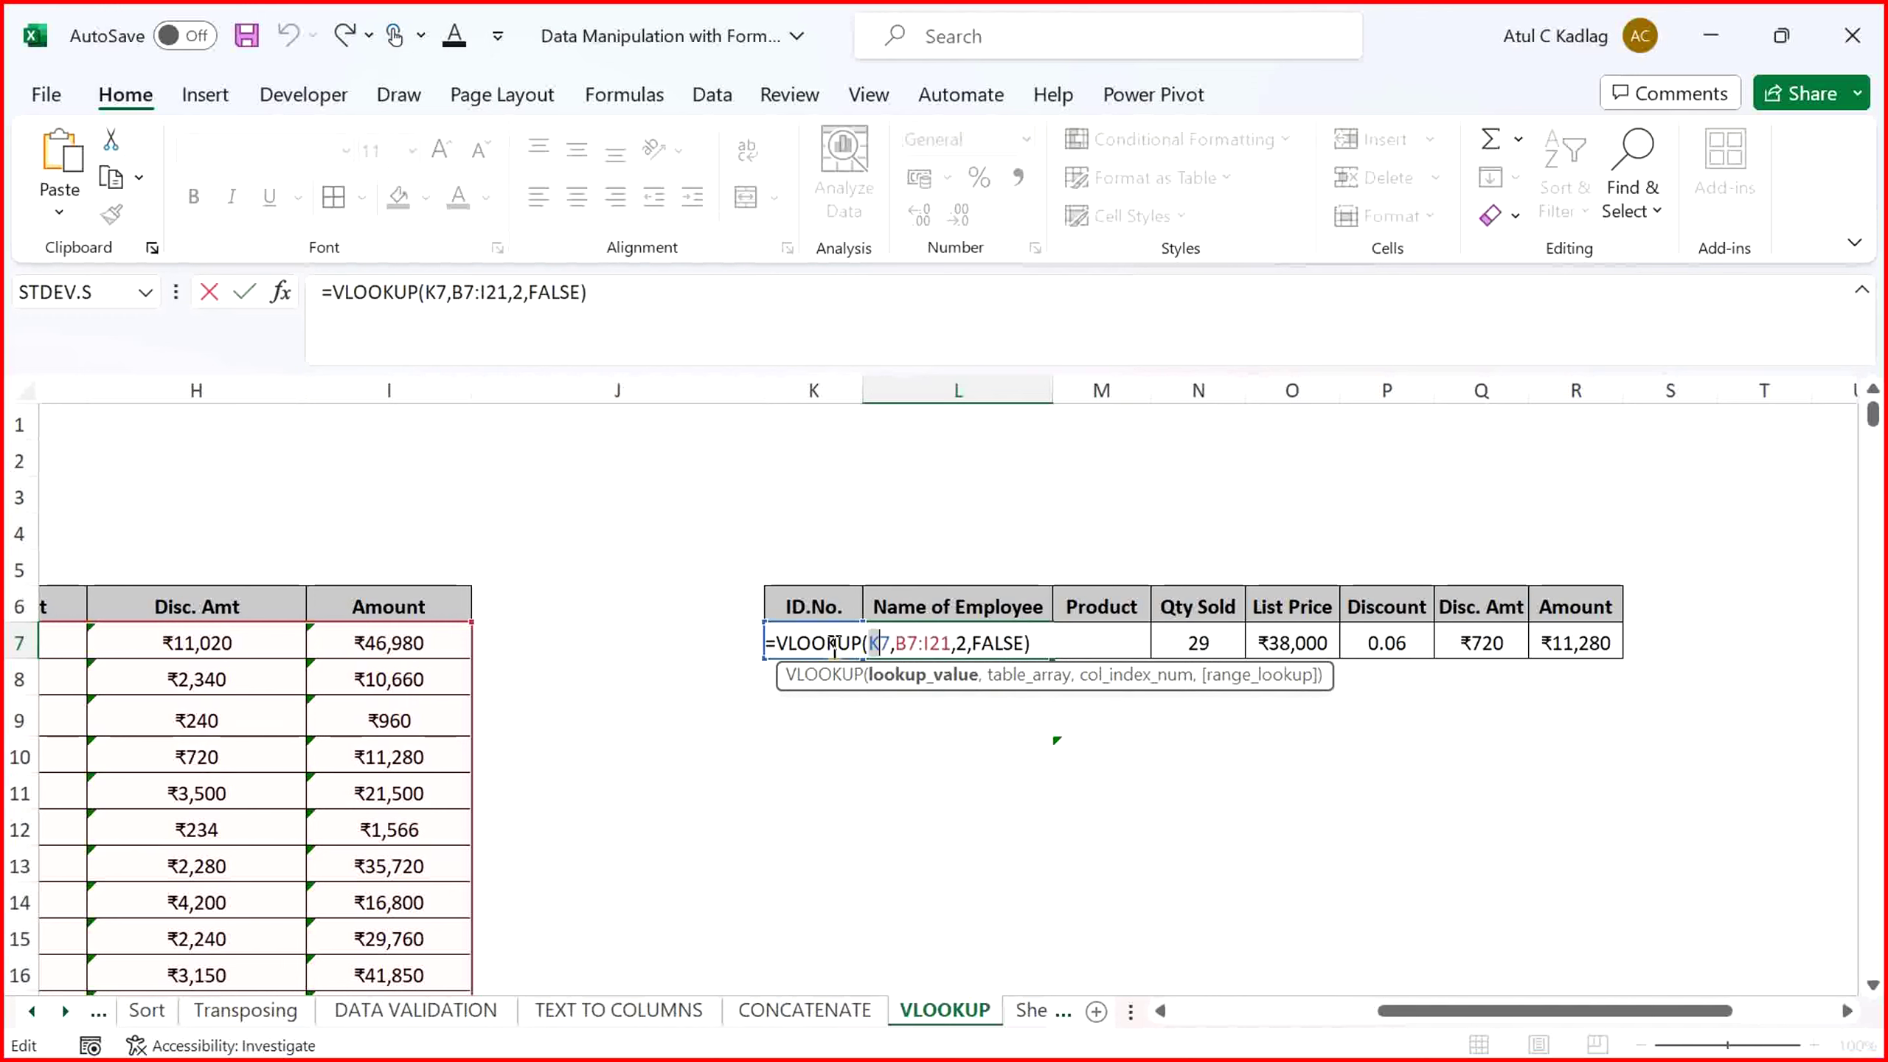
pyautogui.press('Right')
pyautogui.press('Right')
pyautogui.press('Right')
pyautogui.press('Right')
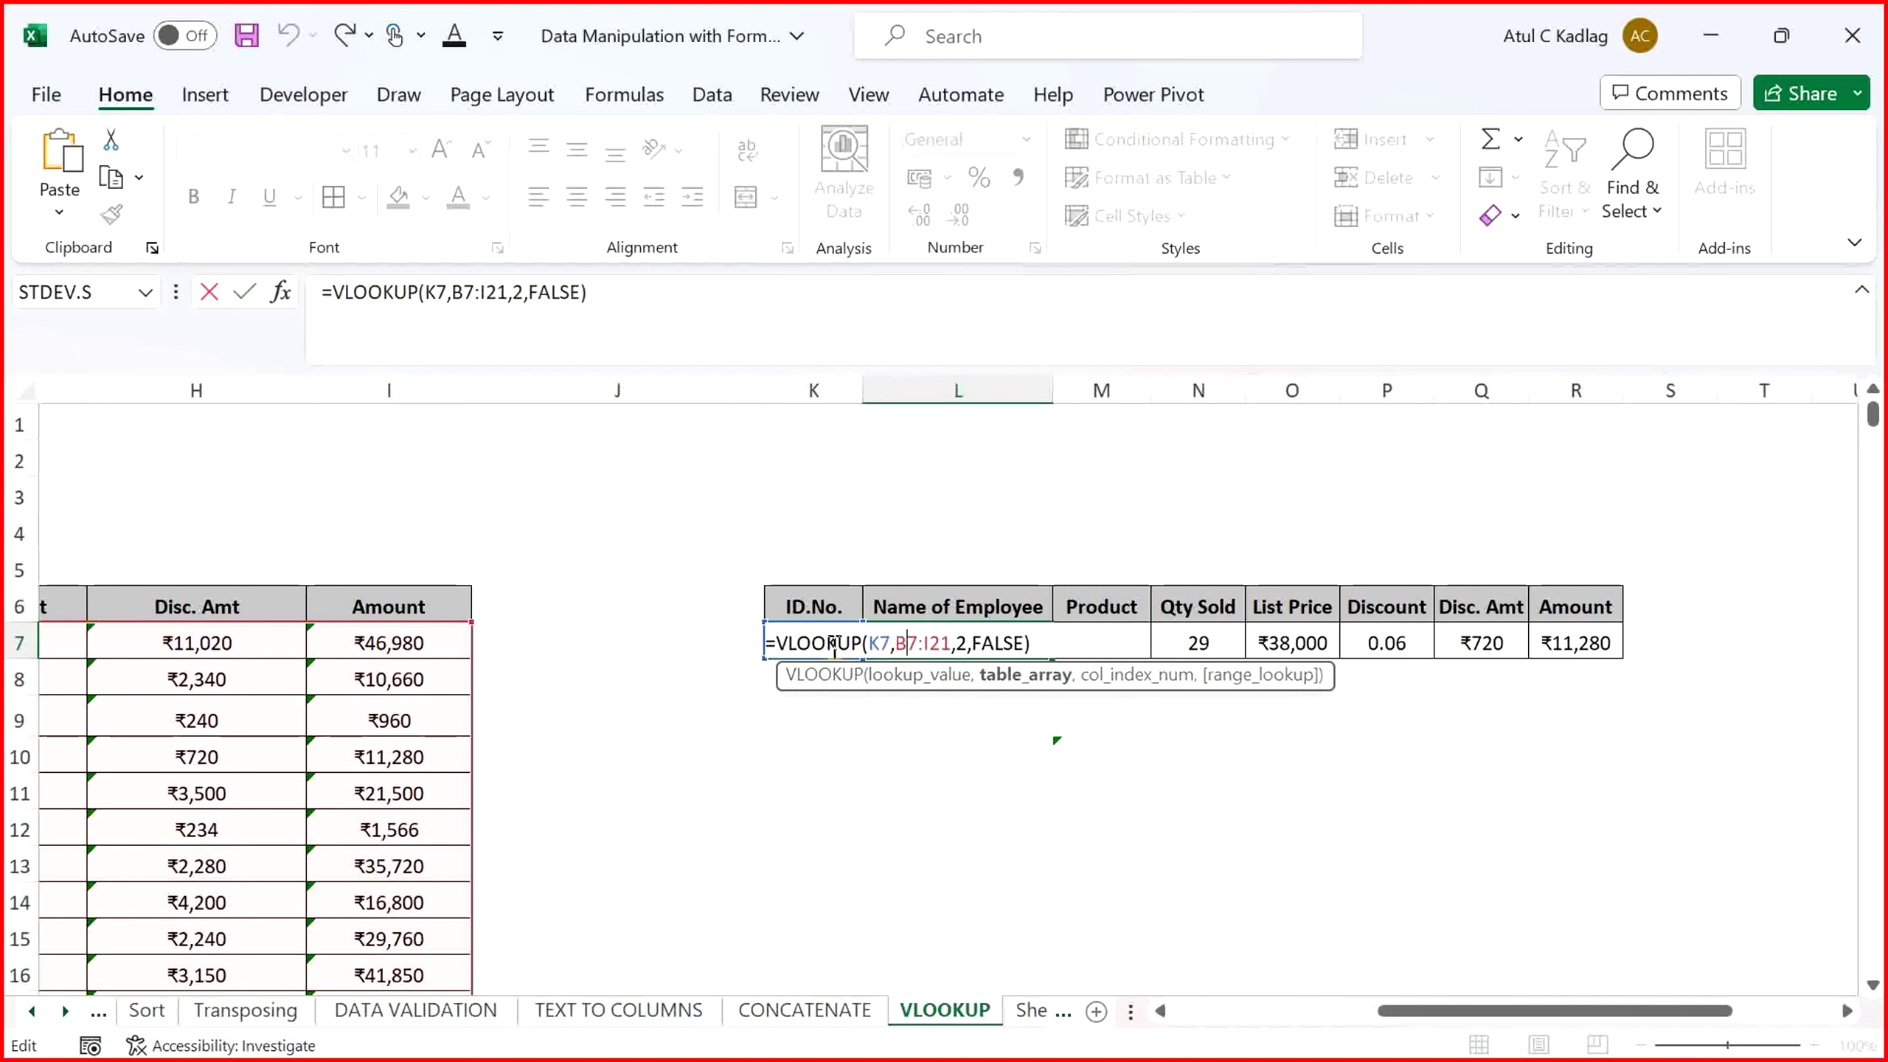
pyautogui.press('Right')
pyautogui.press('Right')
pyautogui.press('Right')
pyautogui.press('Right')
pyautogui.press('Right')
pyautogui.press('Right')
pyautogui.press('Right')
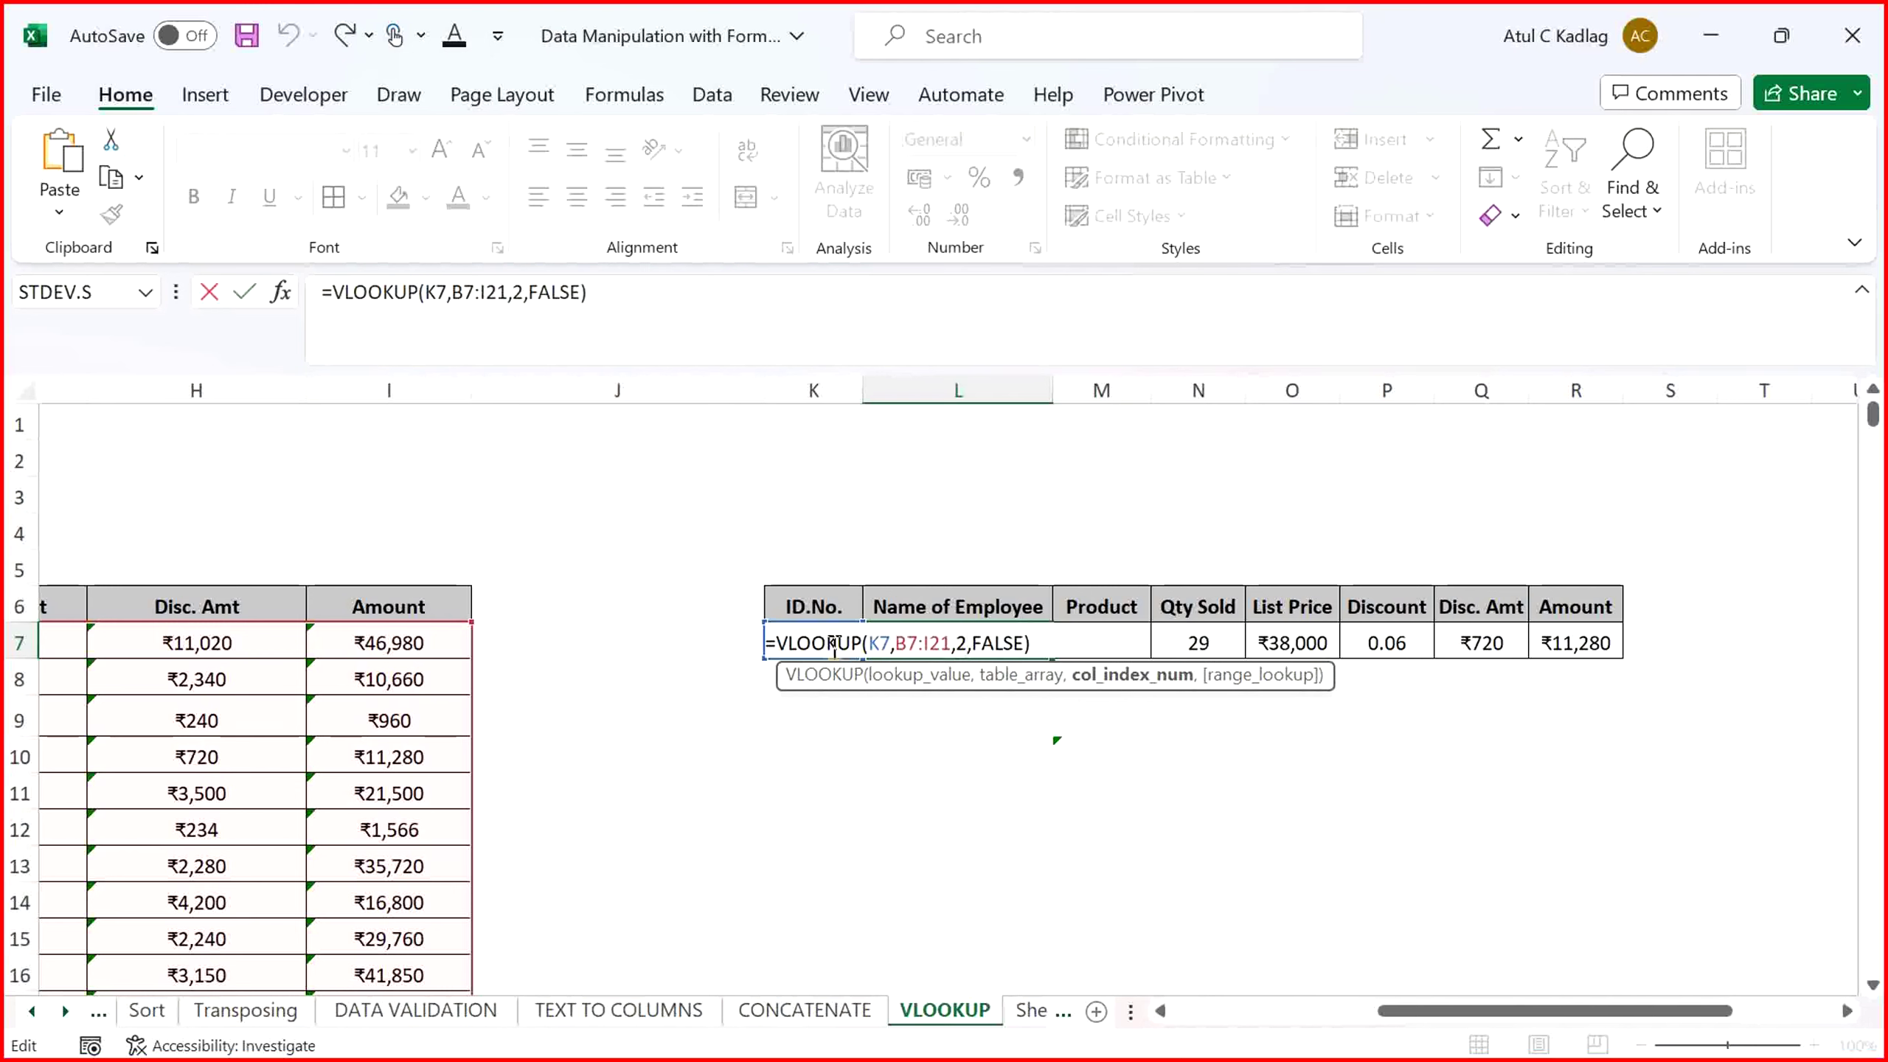
pyautogui.press('Right')
pyautogui.hotkey('shift', 'Right')
pyautogui.hotkey('shift', 'Right')
pyautogui.hotkey('shift', 'Right')
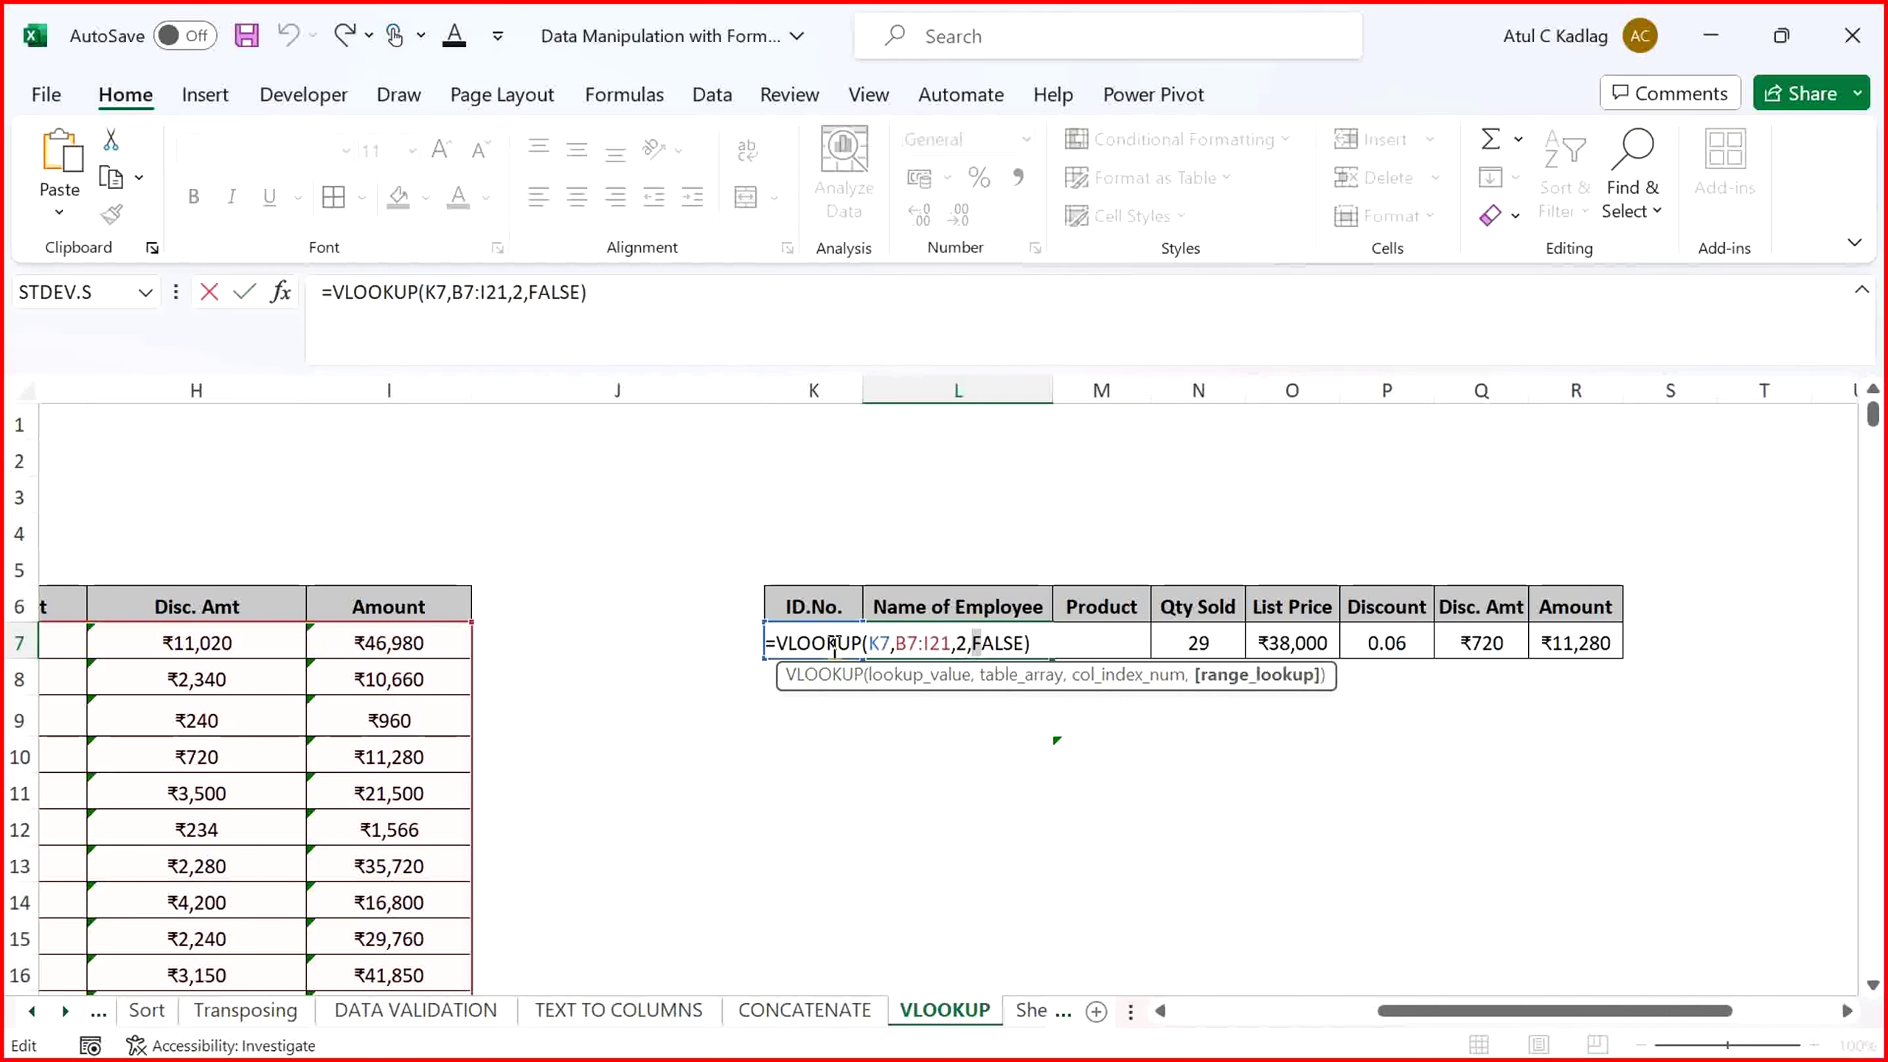
pyautogui.hotkey('shift', 'Right')
pyautogui.hotkey('ctrl', 'Return')
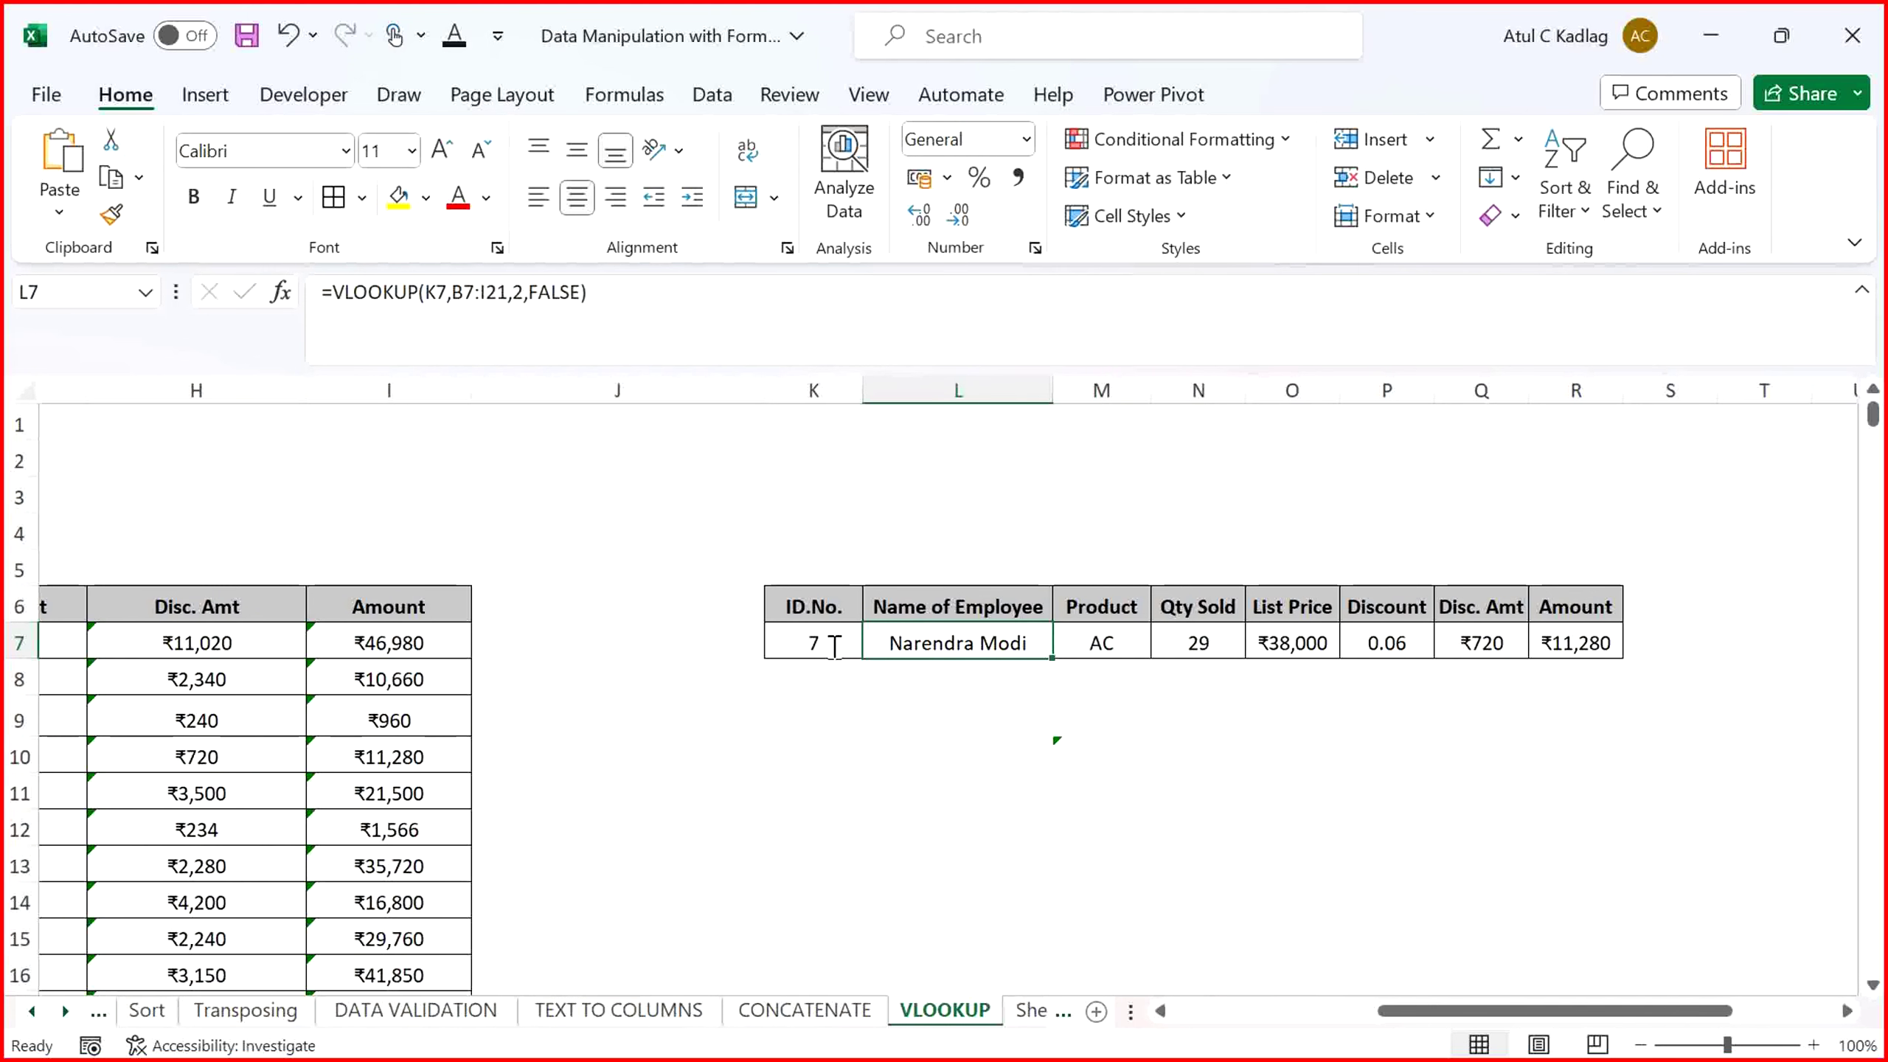
# Go back to the source sales table and look over its ID, Discount and Disc. Amt columns
pyautogui.click(566, 731)
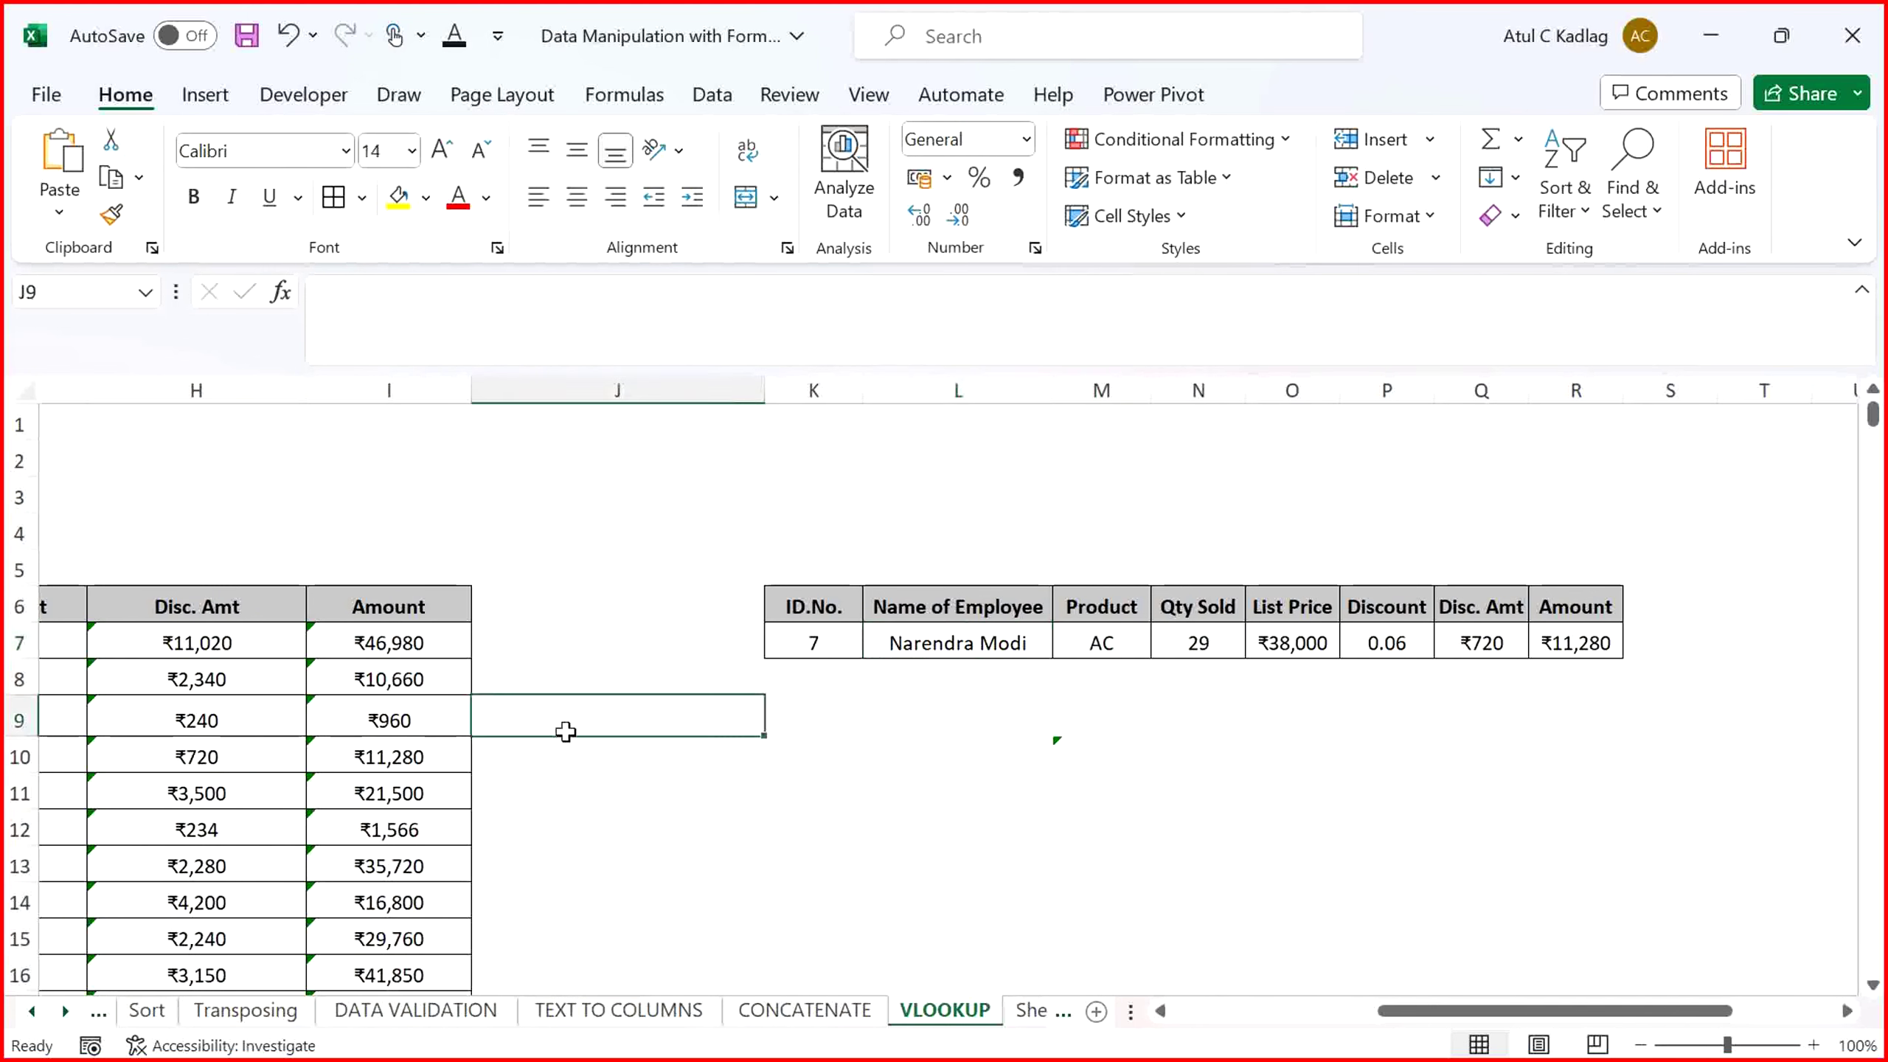
pyautogui.press('Left')
pyautogui.press('Left')
pyautogui.press('Left')
pyautogui.press('Left')
pyautogui.press('Left')
pyautogui.press('Left')
pyautogui.press('Left')
pyautogui.press('Left')
pyautogui.press('Left')
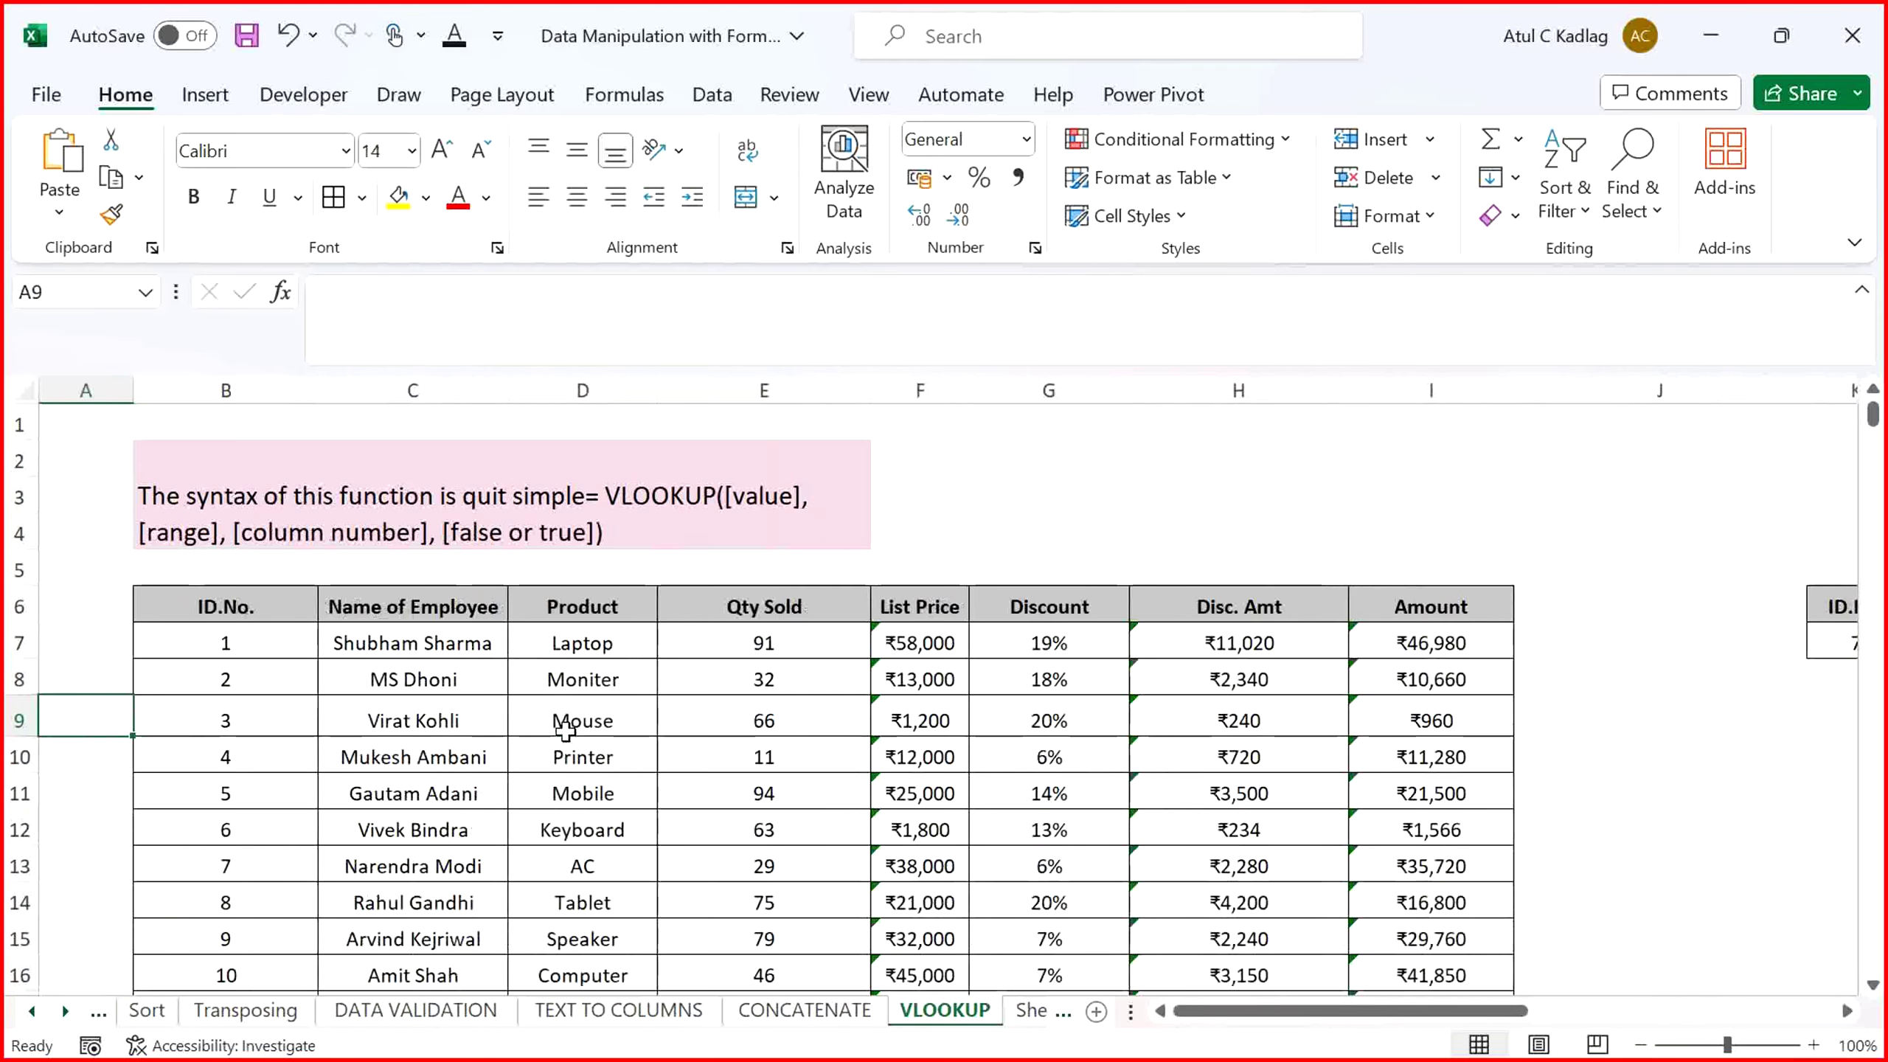
pyautogui.press('Right')
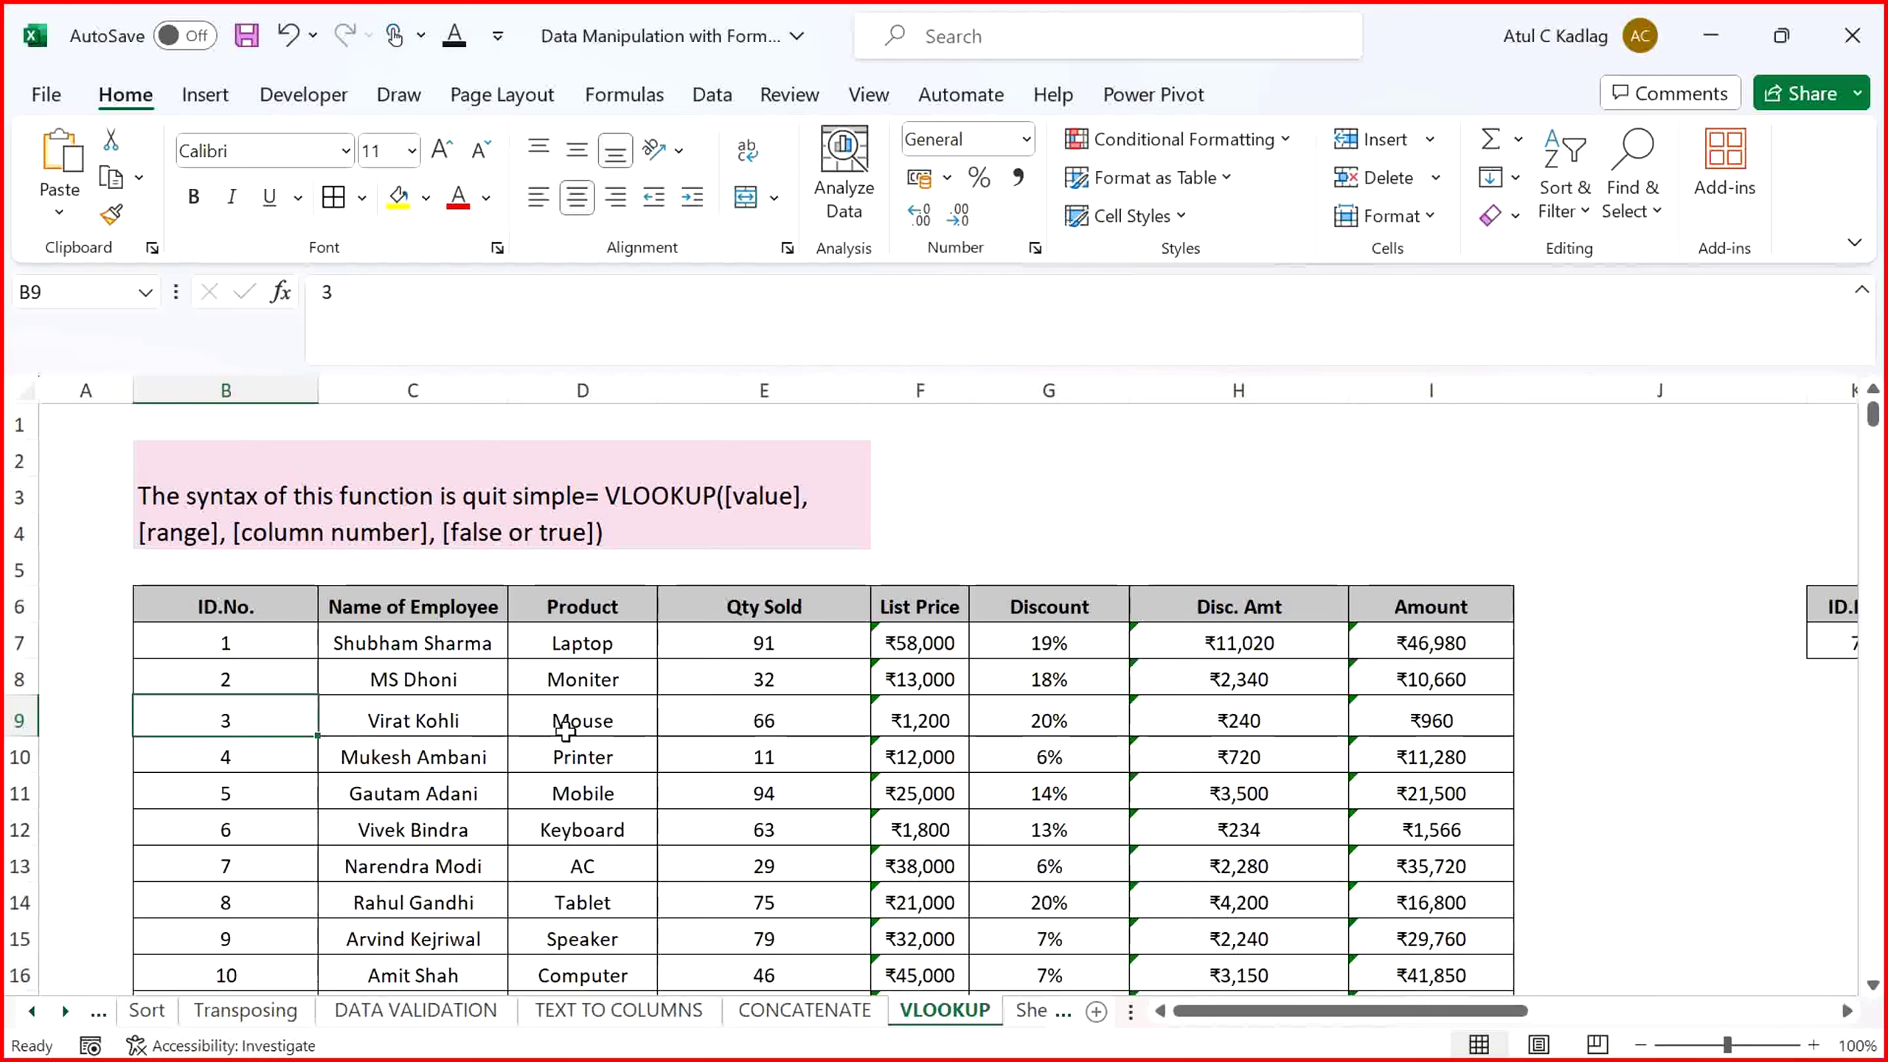
pyautogui.click(1046, 756)
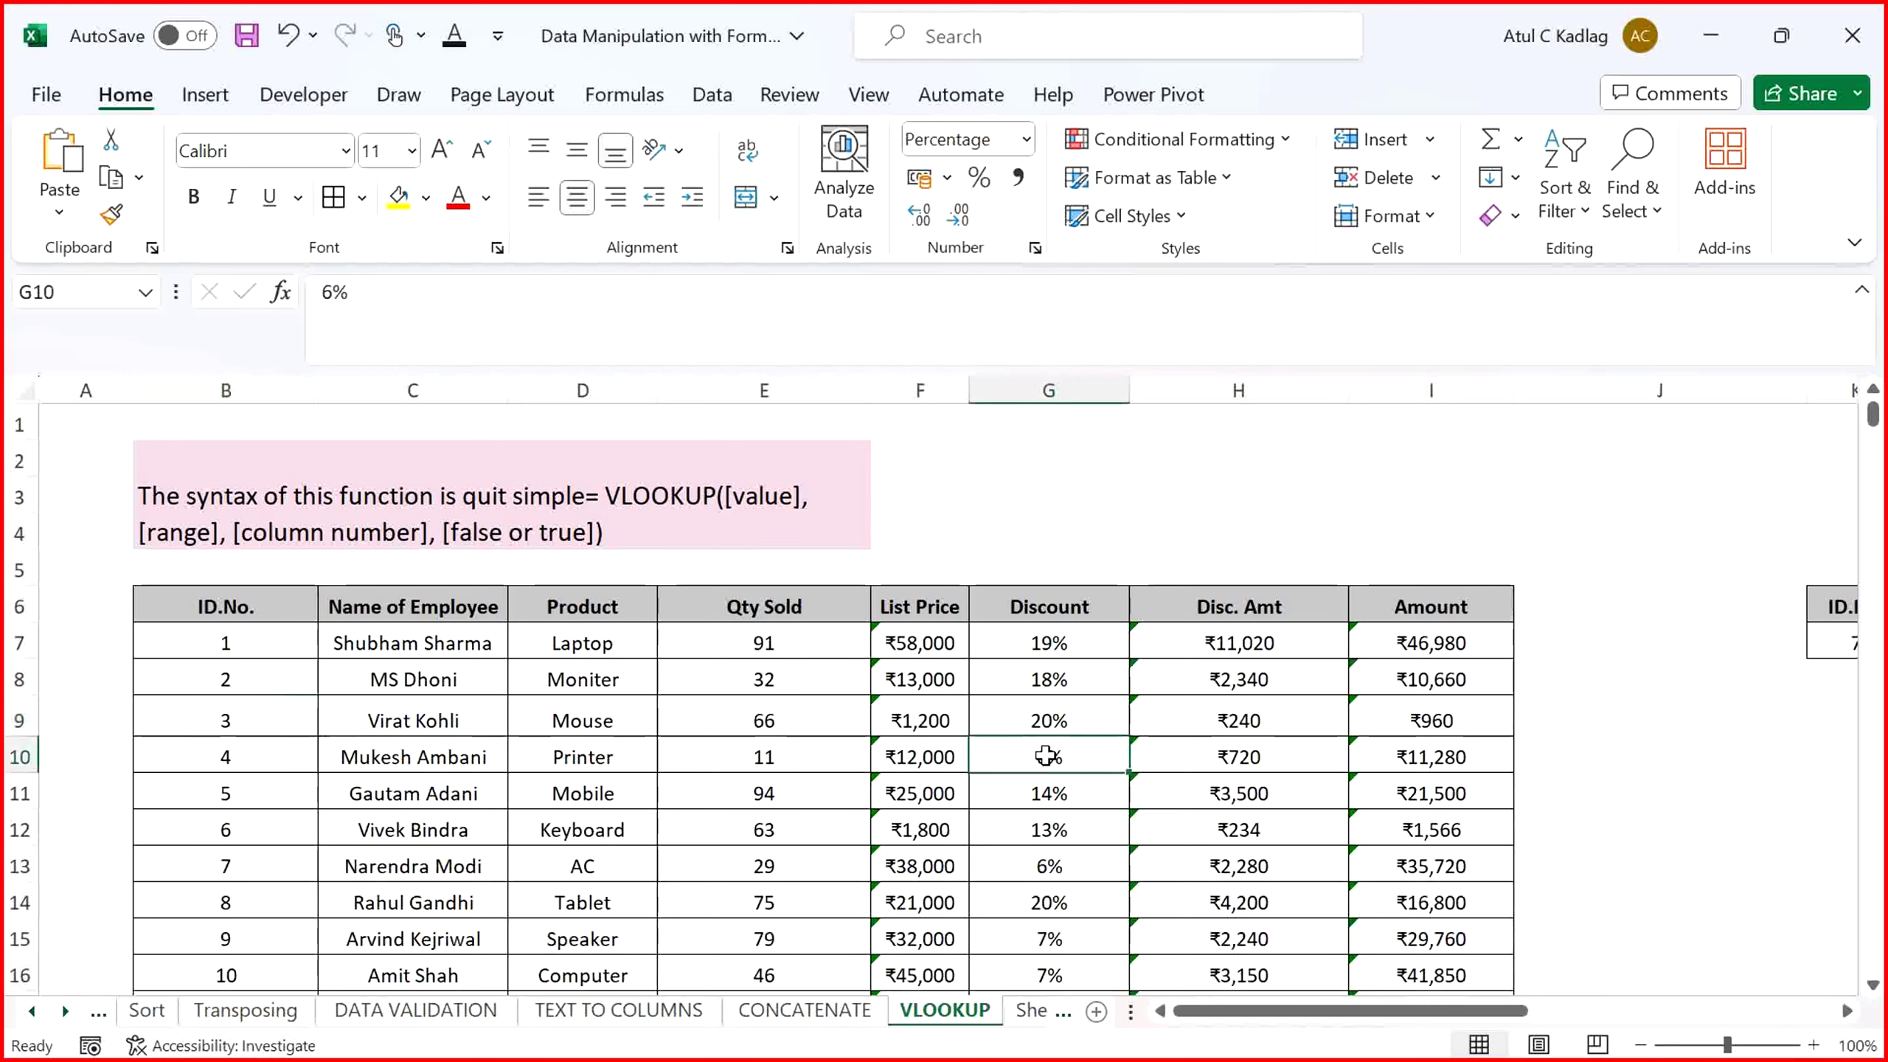
pyautogui.click(1256, 862)
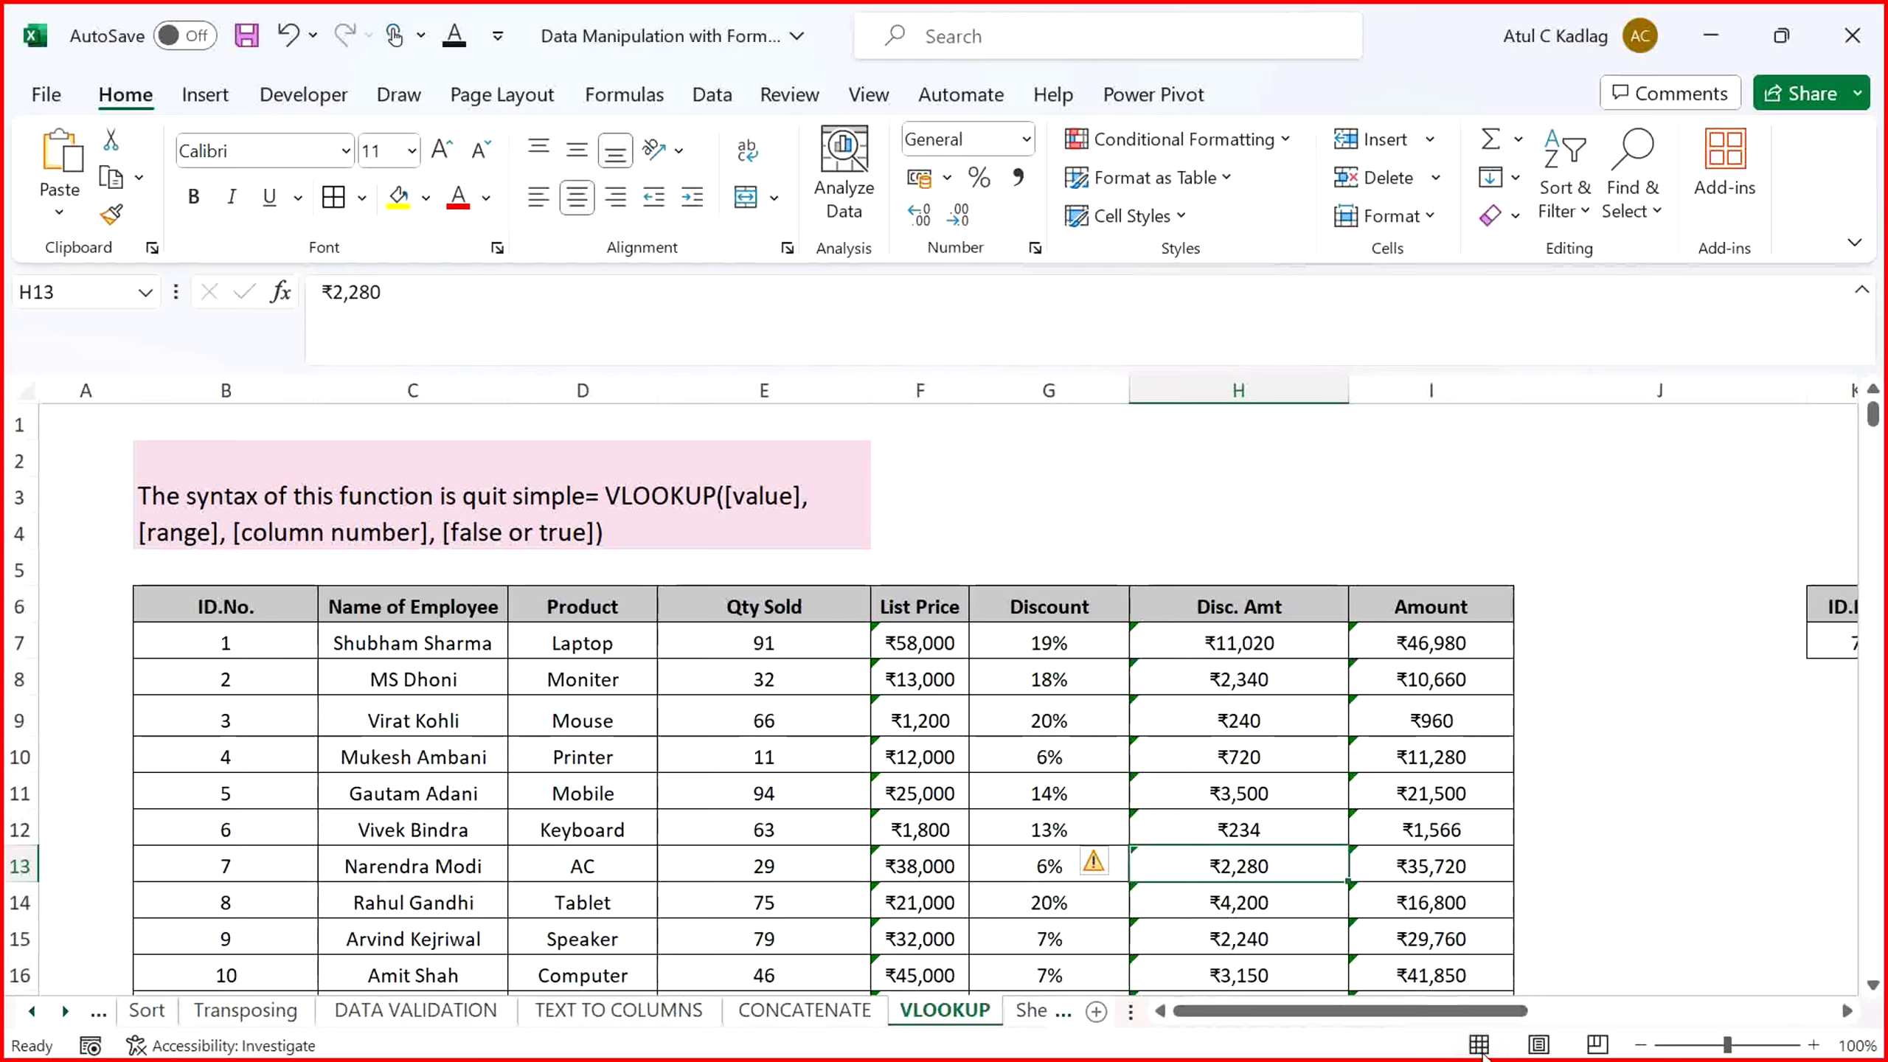
pyautogui.click(1247, 680)
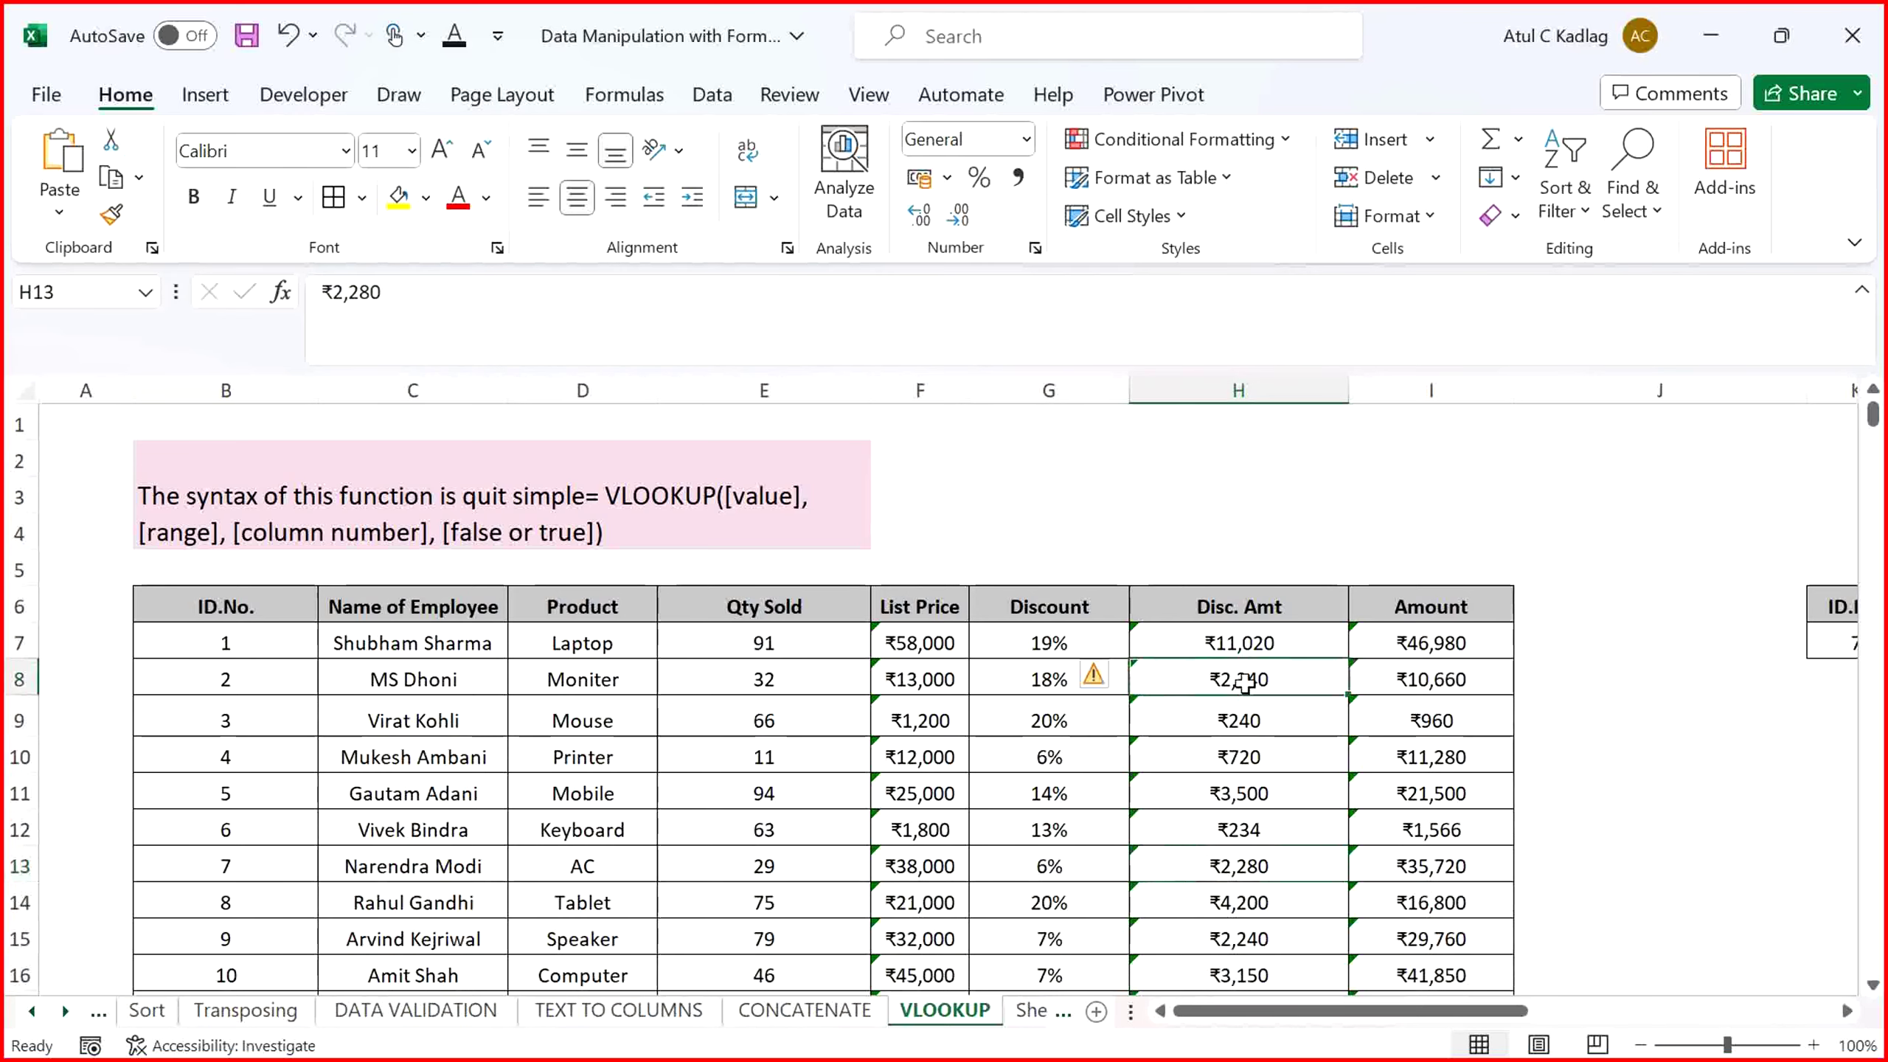
pyautogui.hotkey('alt', 'Tab')
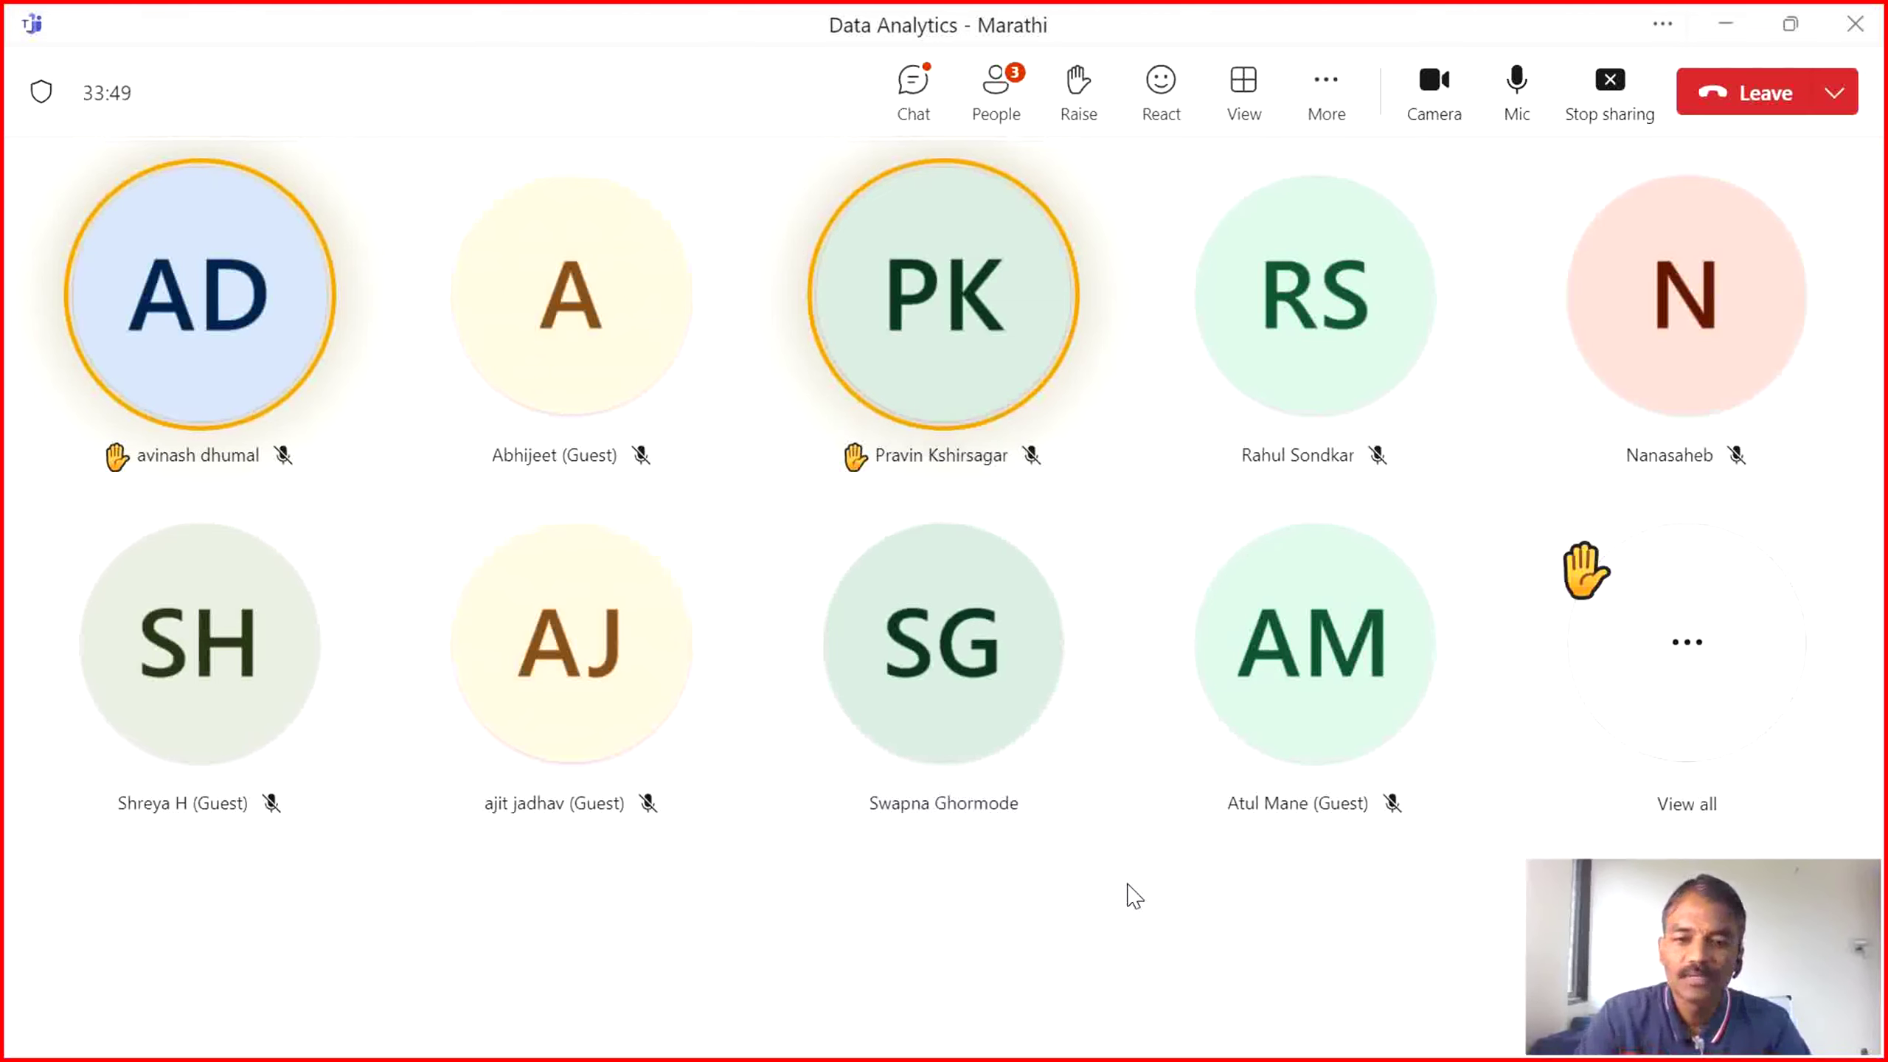
pyautogui.hotkey('alt', 'Tab')
pyautogui.click(654, 863)
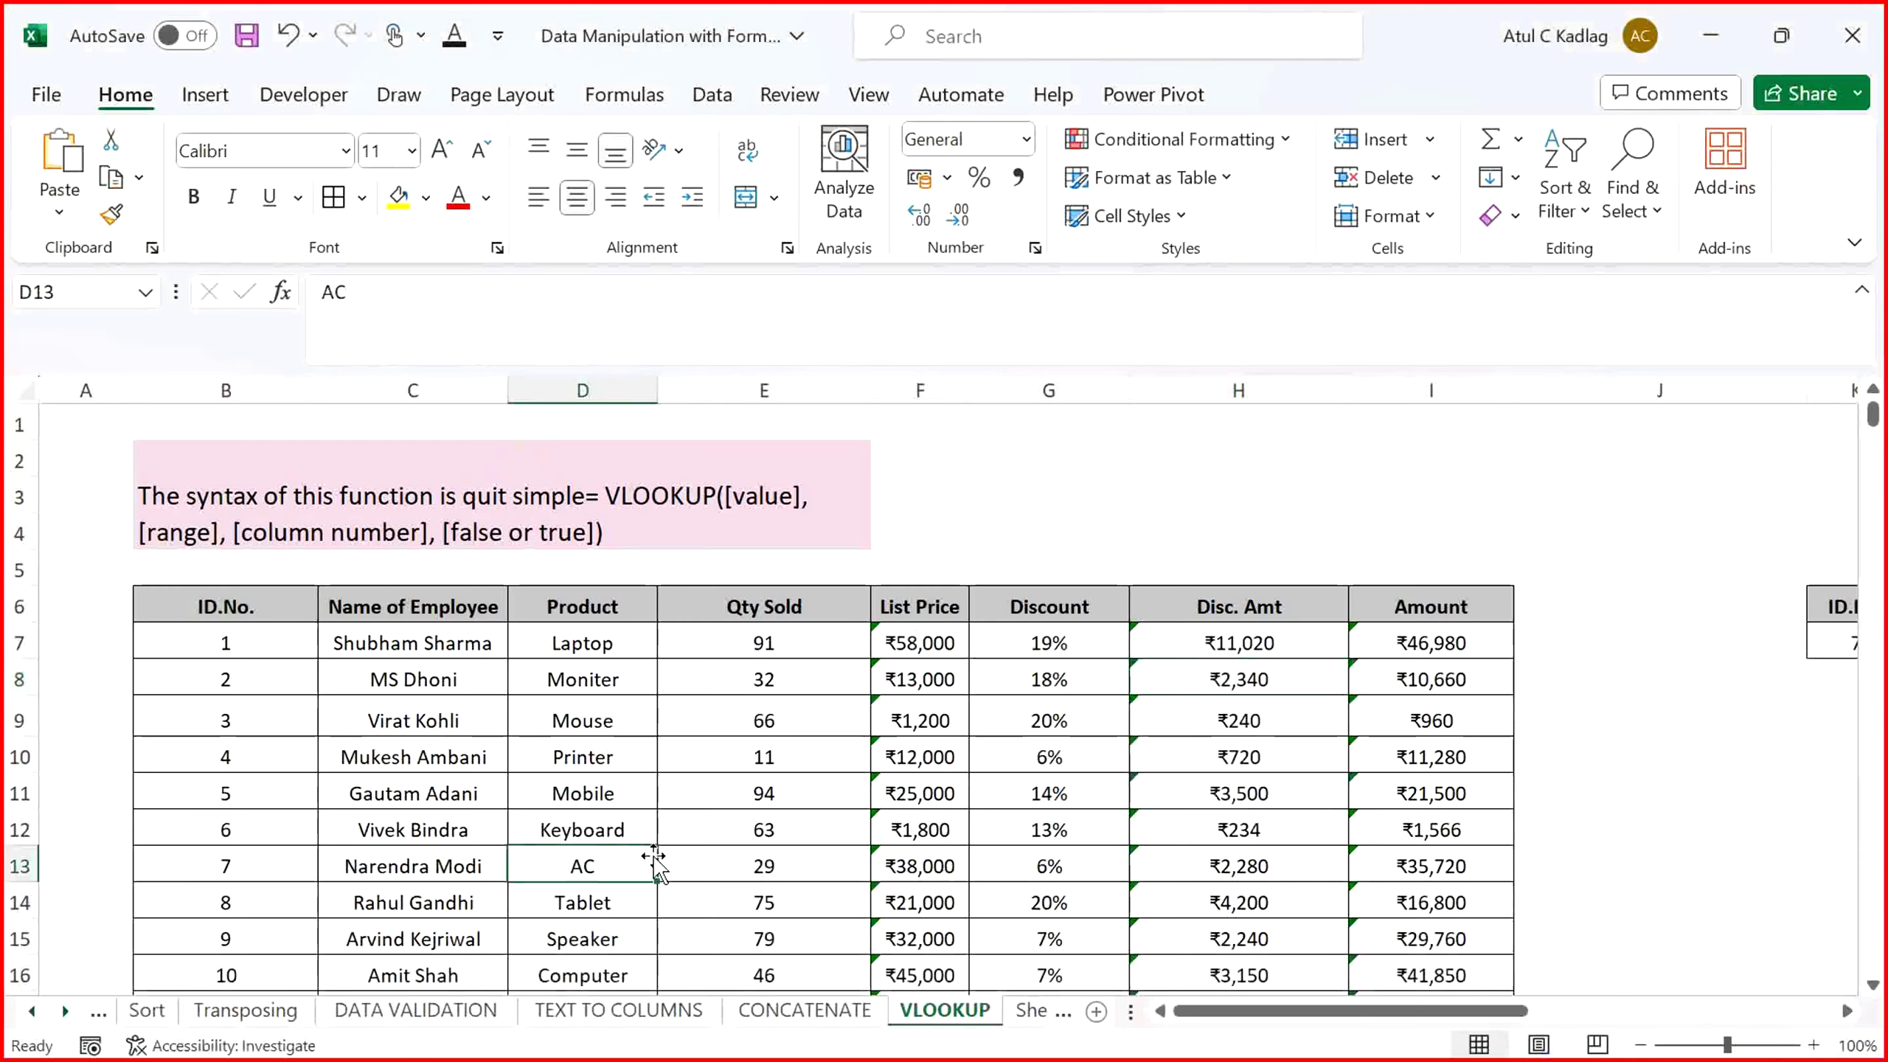
pyautogui.press('Left')
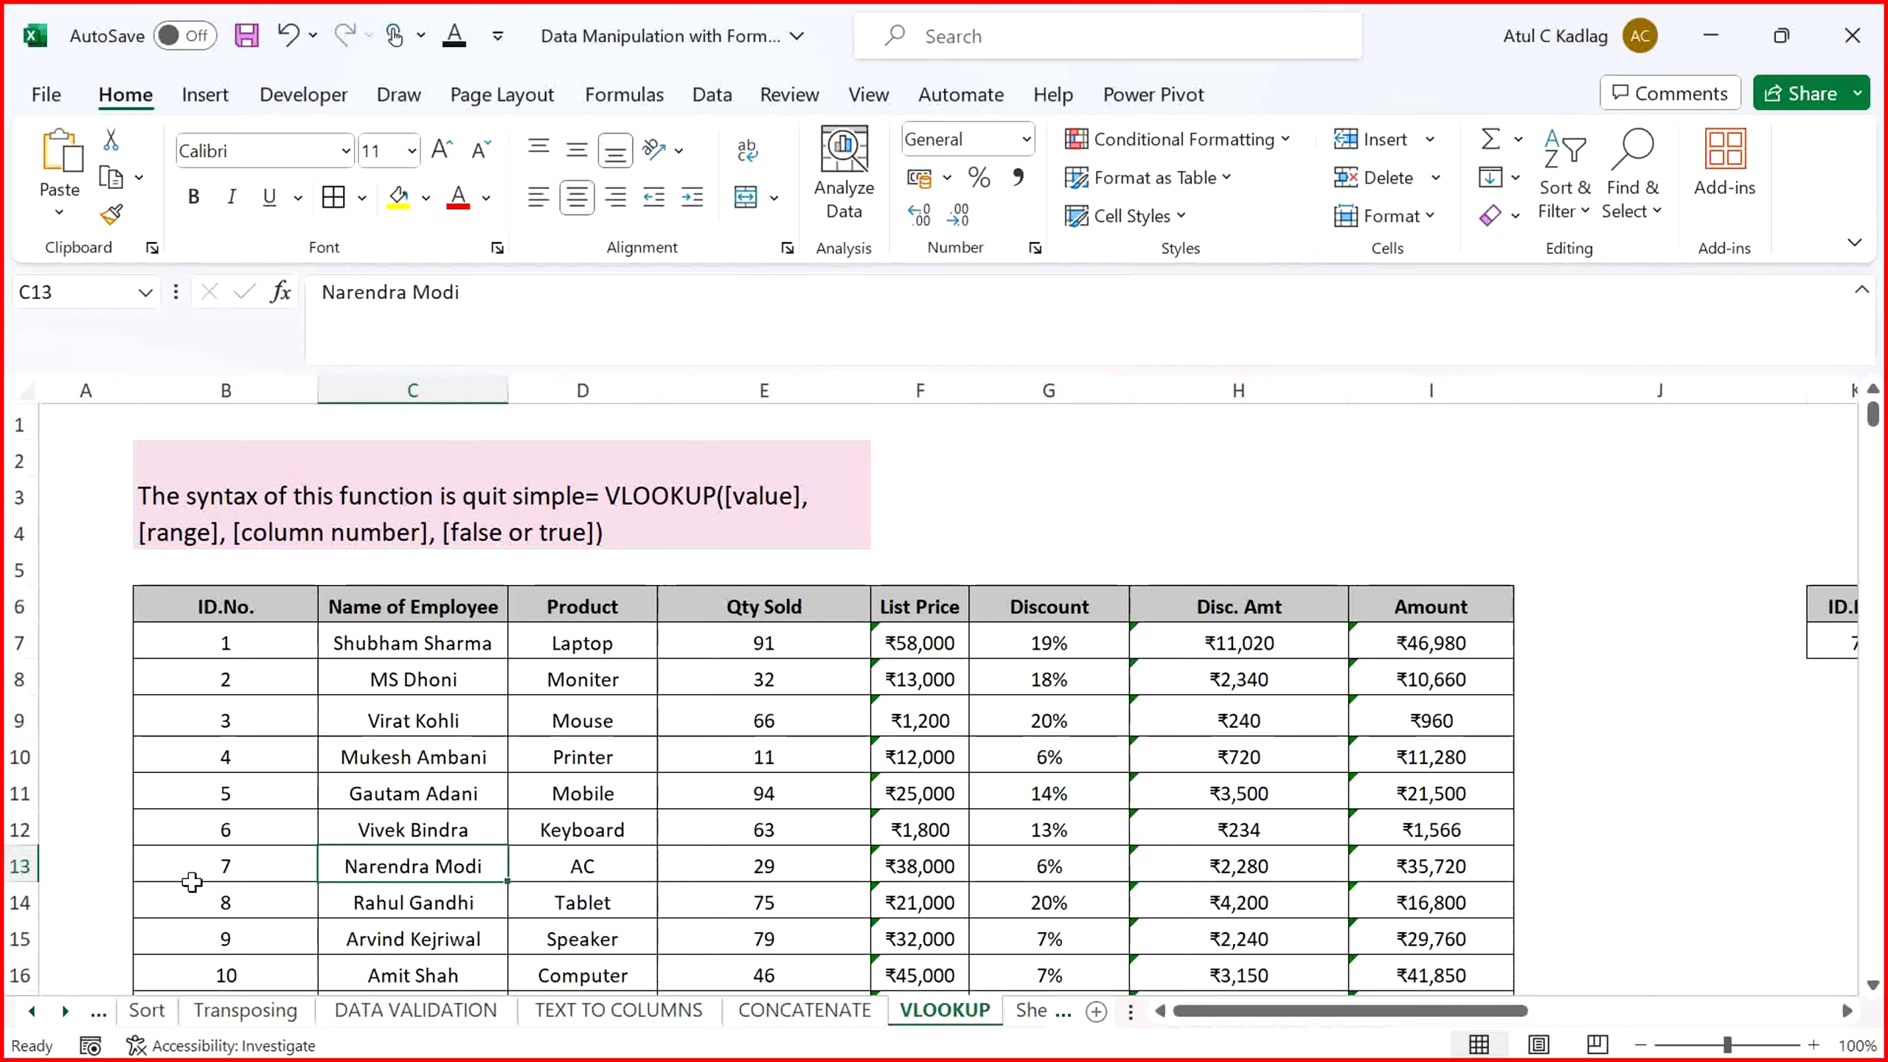
# Insert a blank row above the ID 6 record in row 12 of the sales table
pyautogui.click(9, 830)
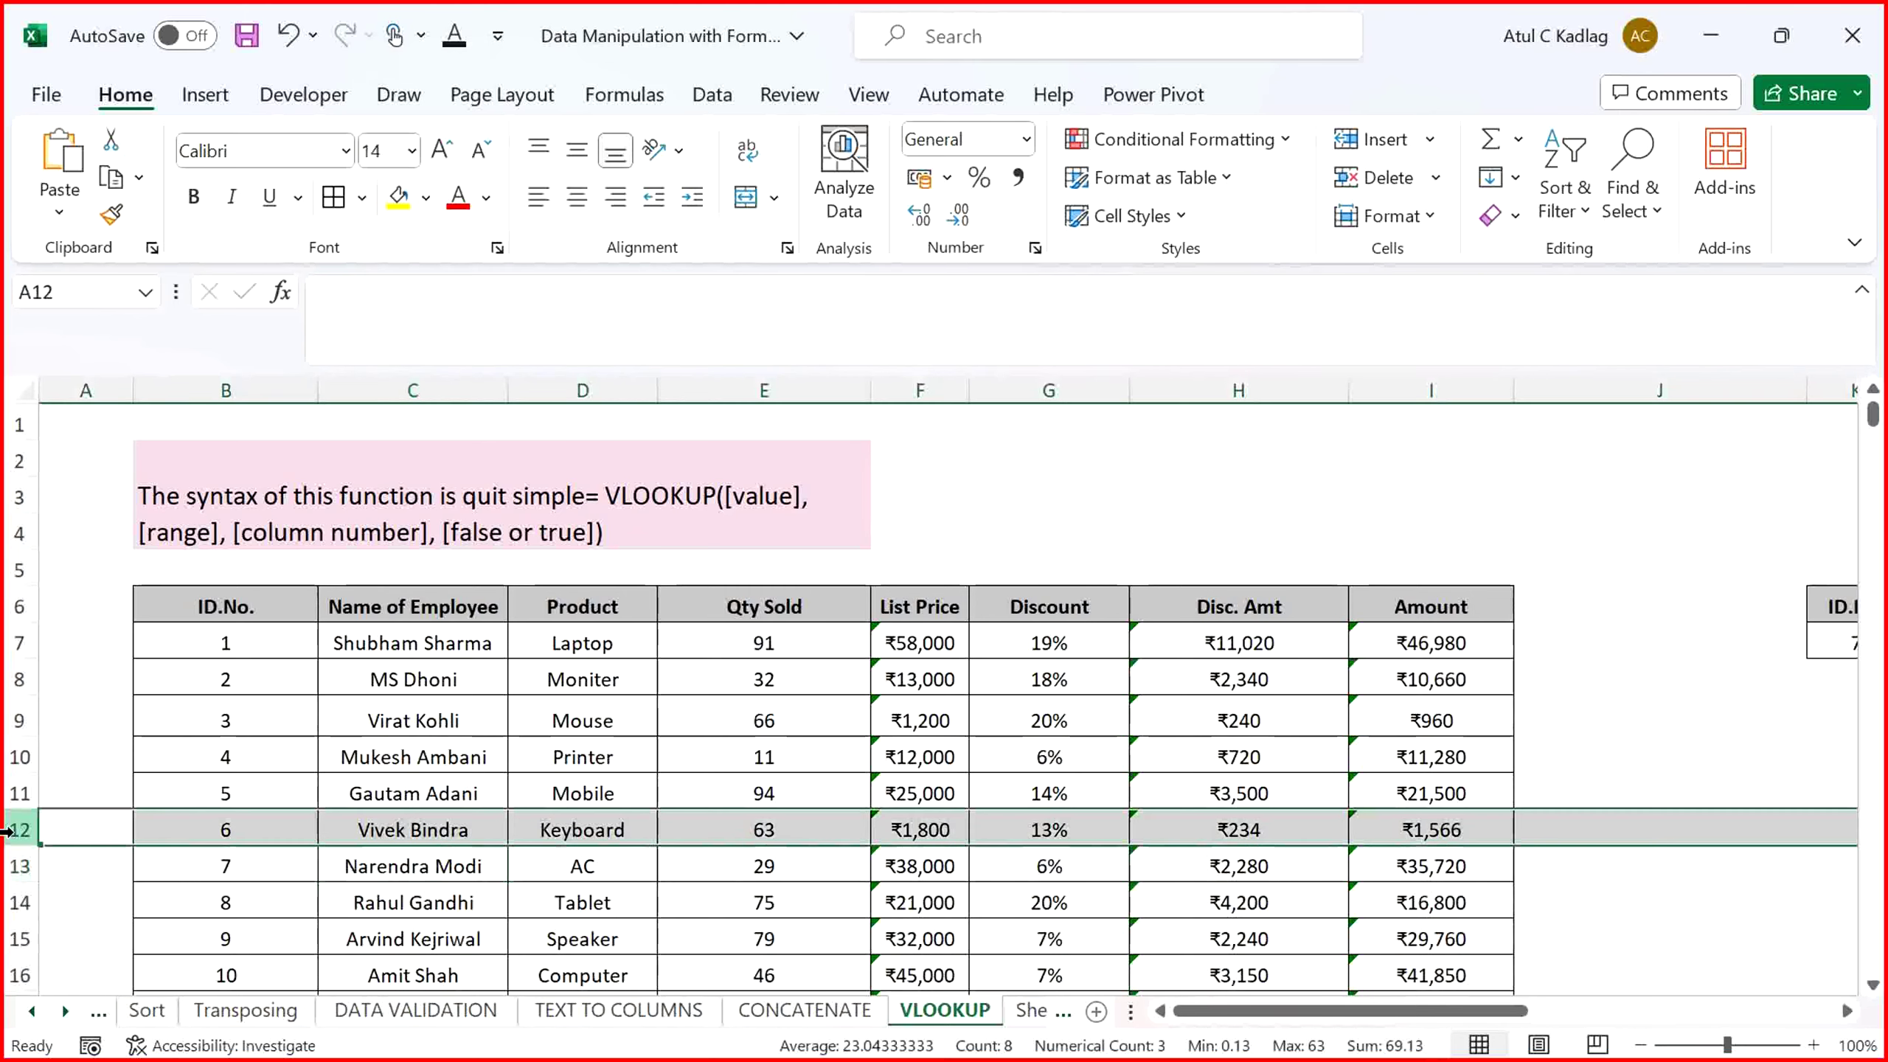
pyautogui.rightClick(5, 830)
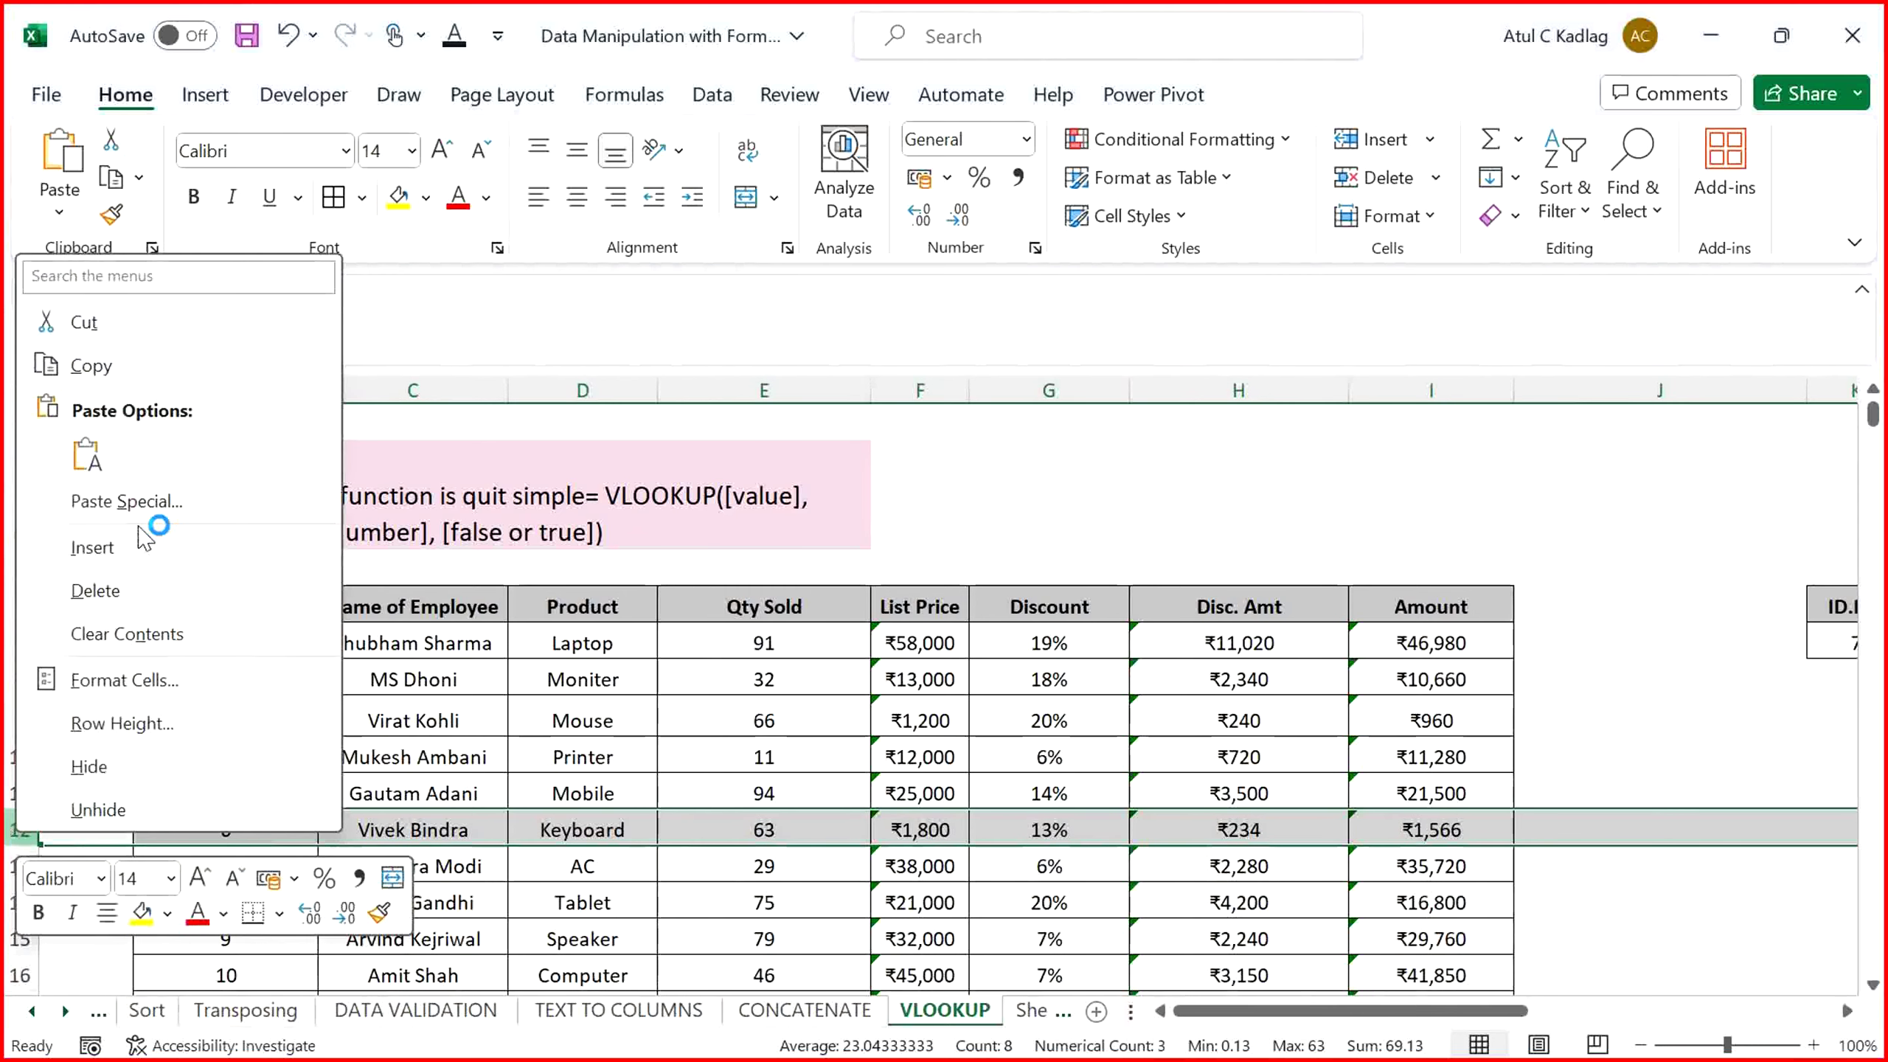
pyautogui.click(145, 535)
# Enter ID 23, the employee's first name, product Mobile and quantity 94 in row 12, columns B to E
pyautogui.click(231, 816)
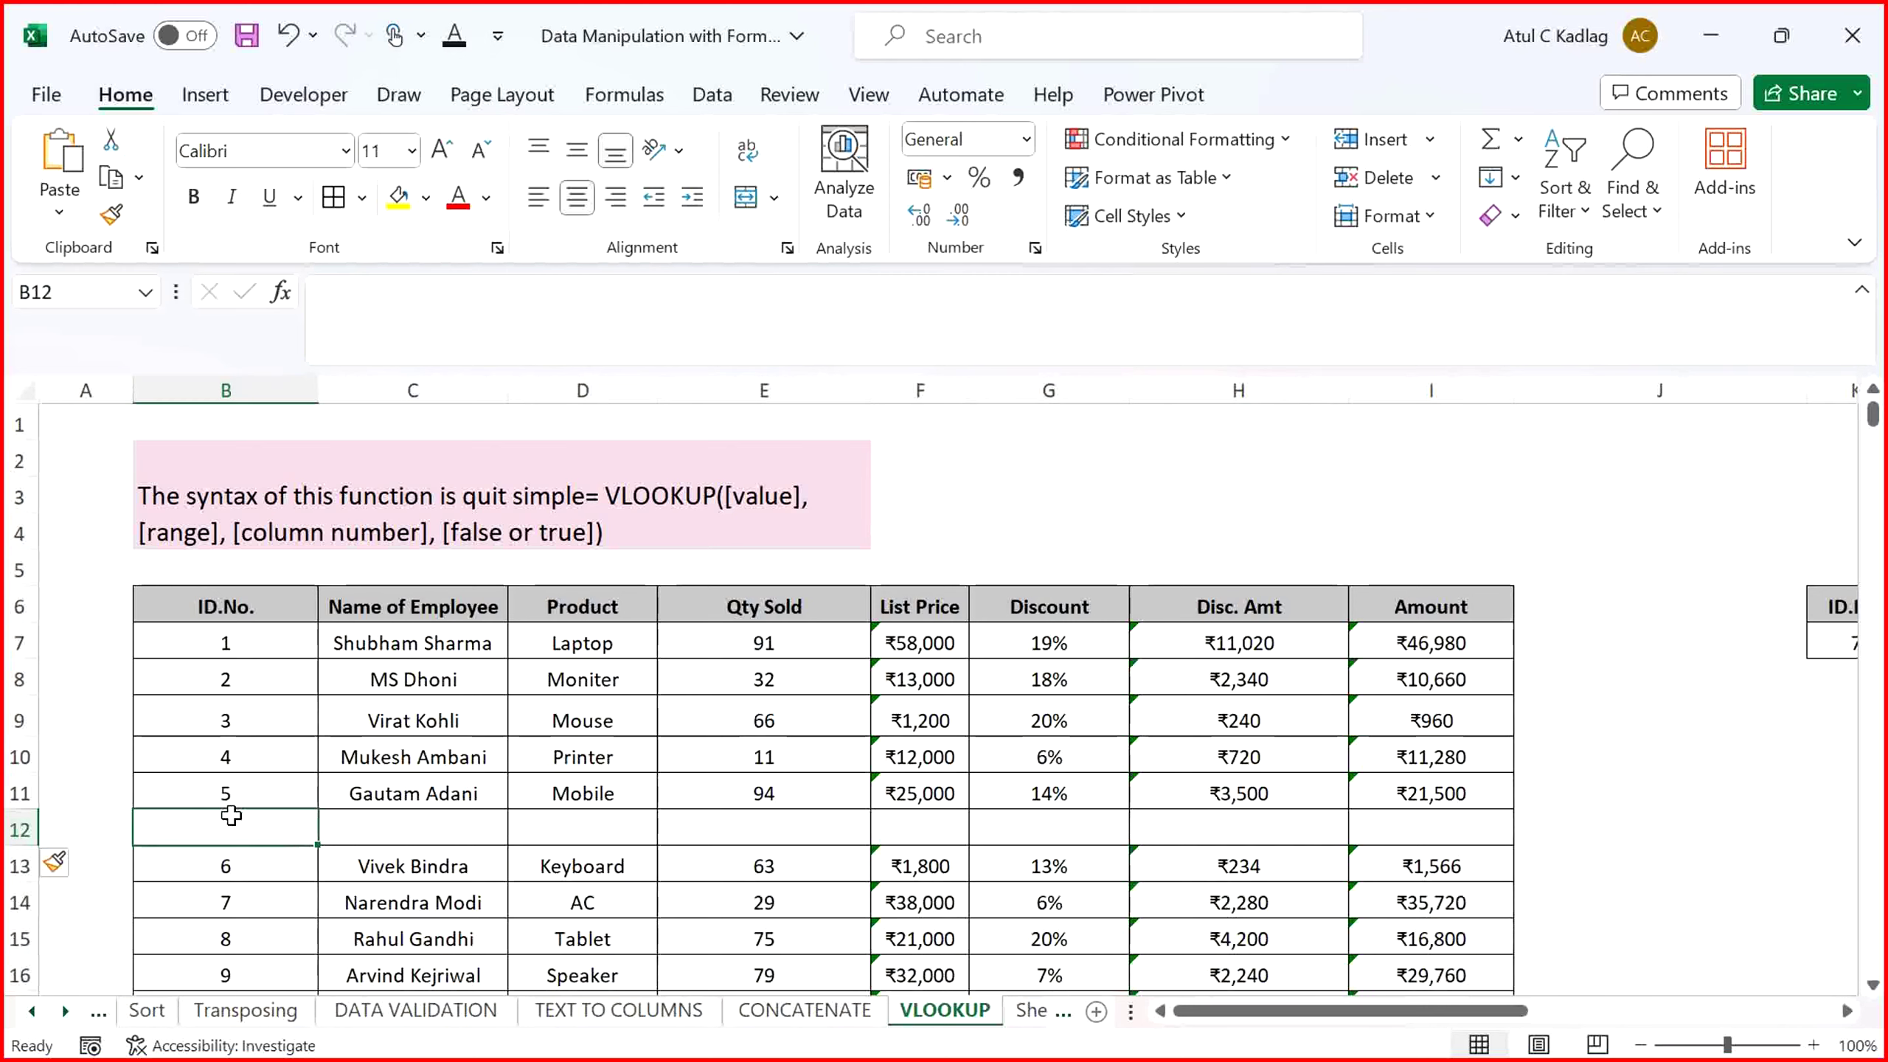
pyautogui.write('23')
pyautogui.press('Tab')
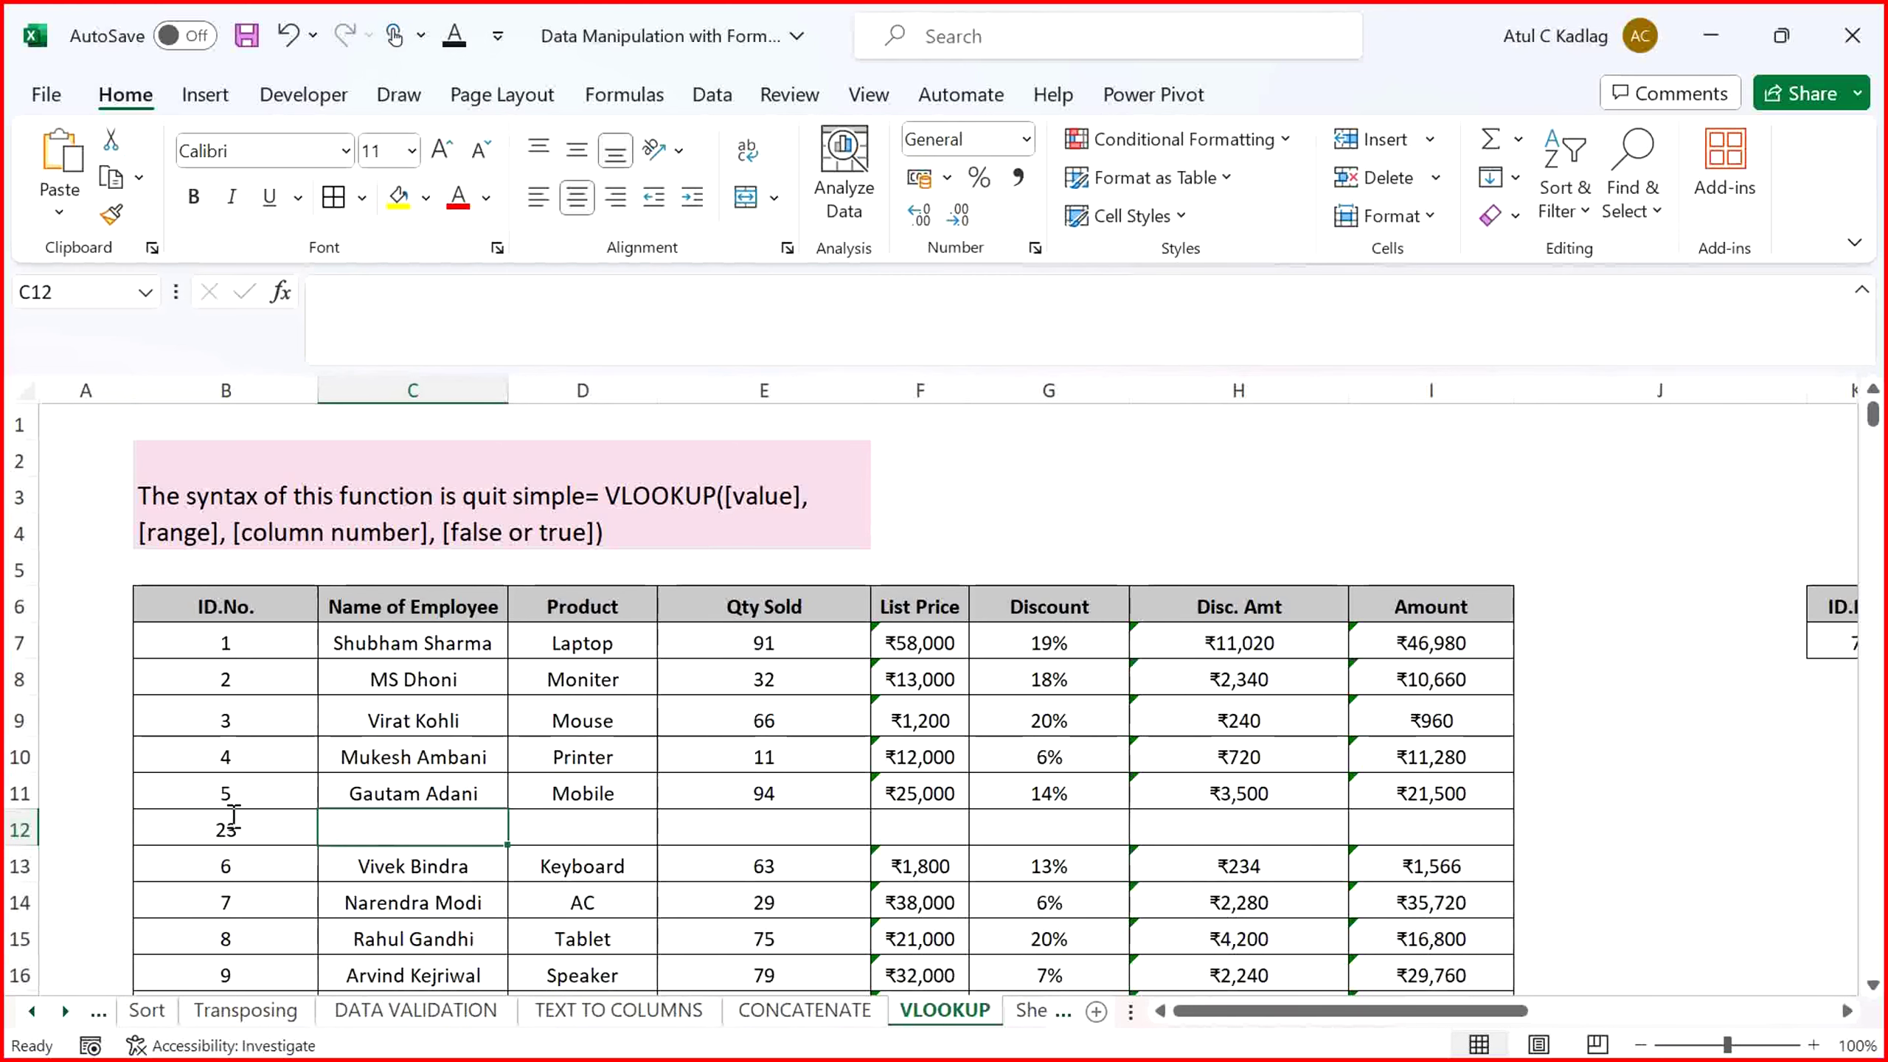
pyautogui.write('Atul')
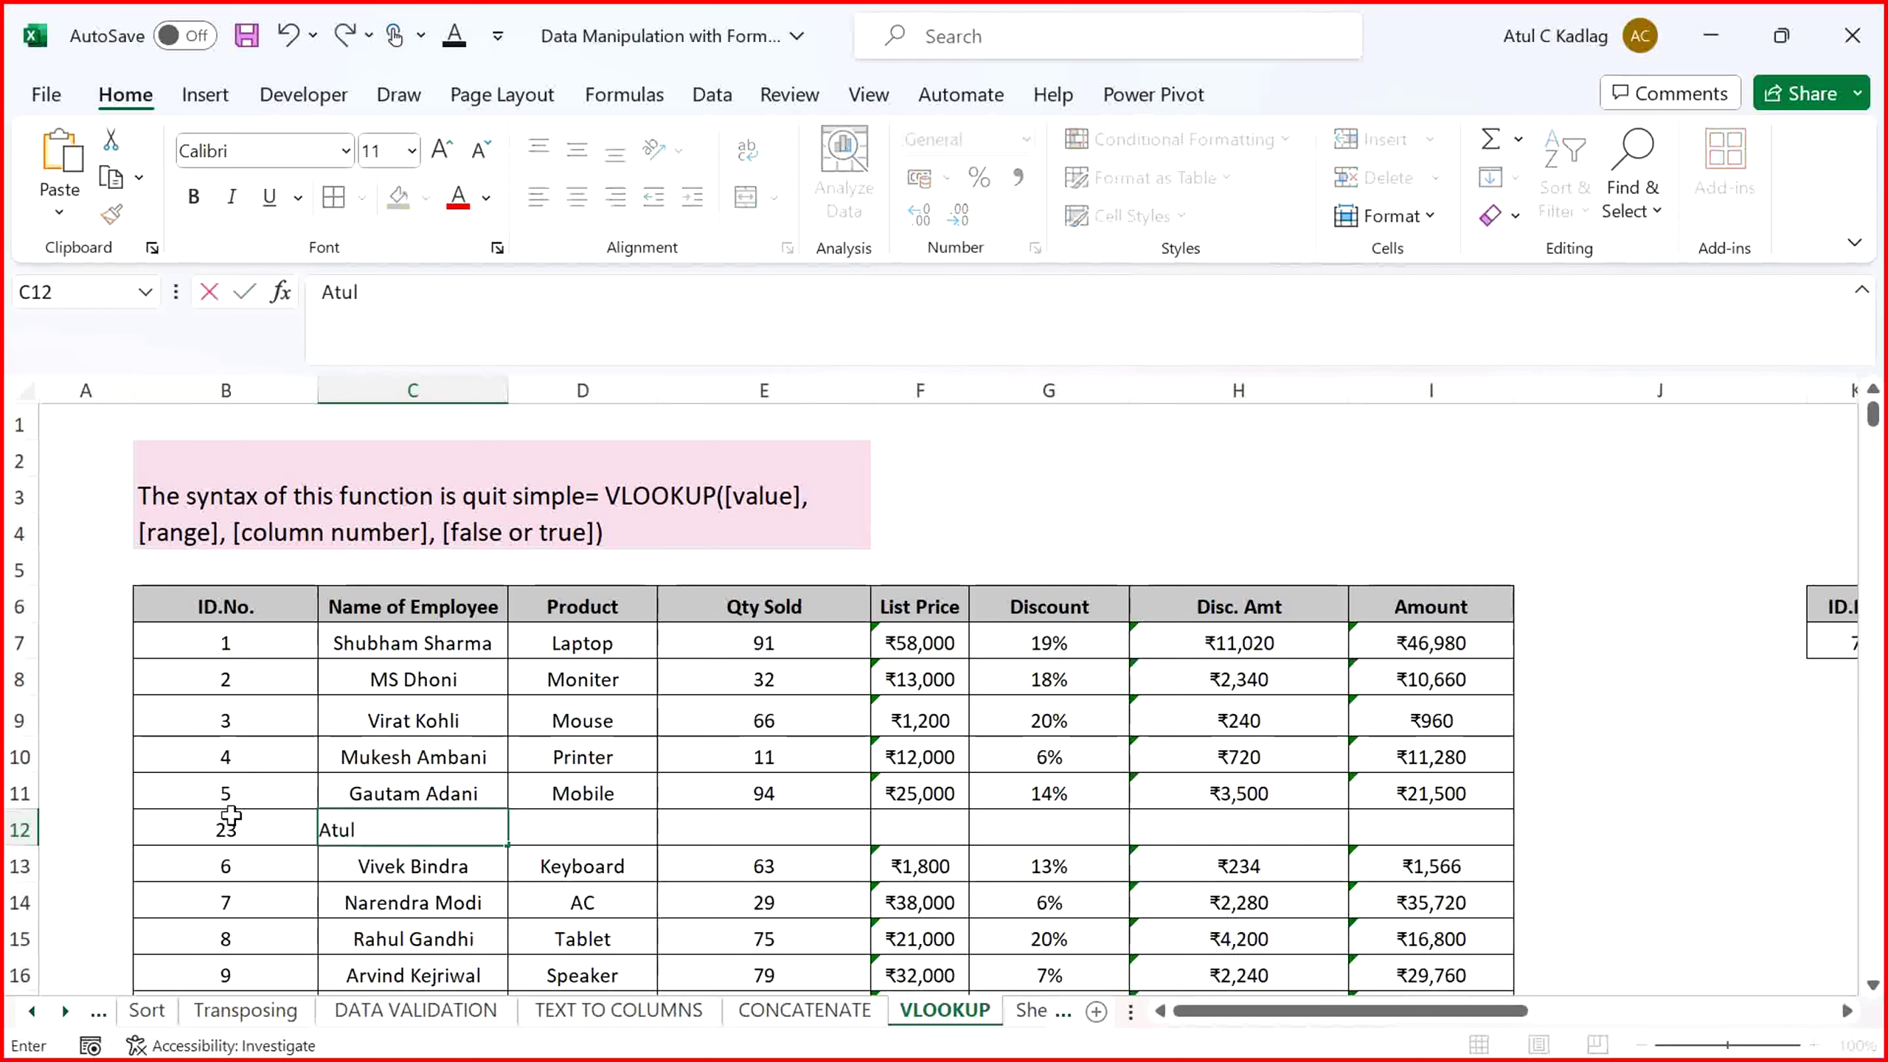
pyautogui.press('Tab')
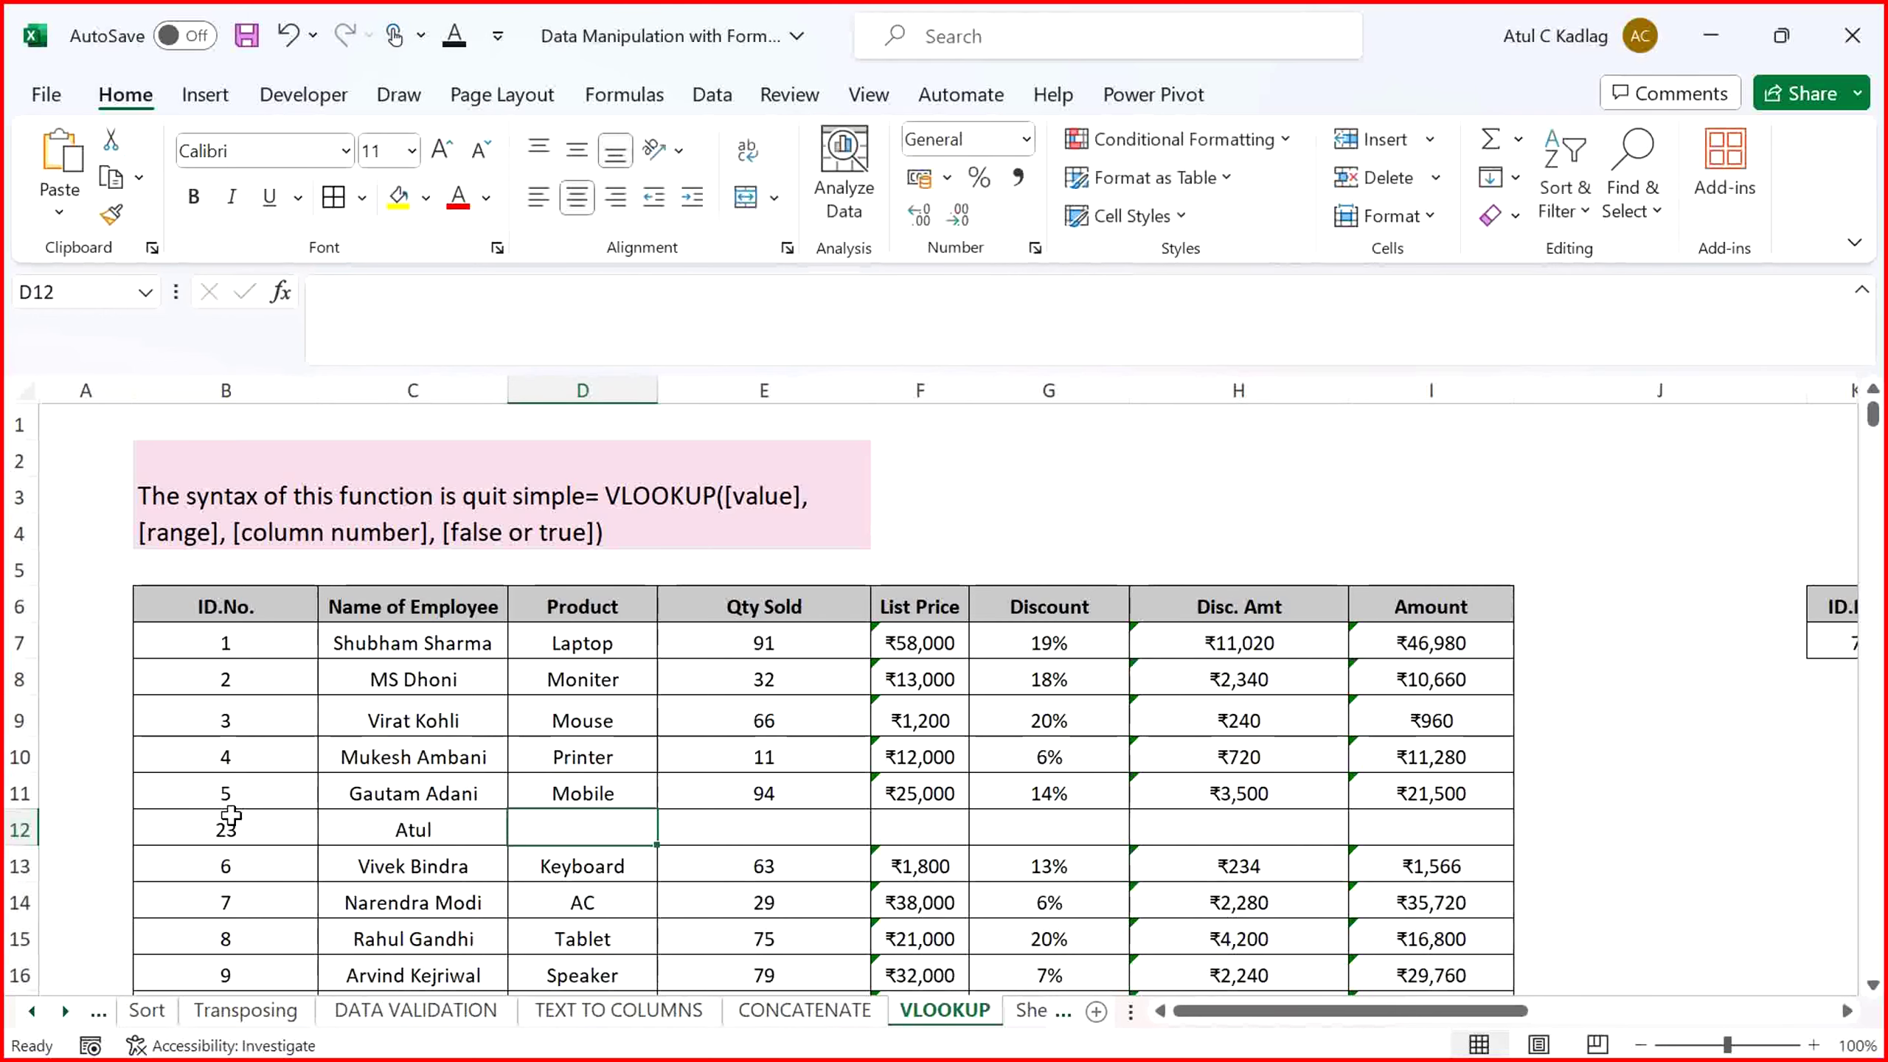
pyautogui.write('Mobile')
pyautogui.press('Tab')
pyautogui.write('94')
pyautogui.press('Tab')
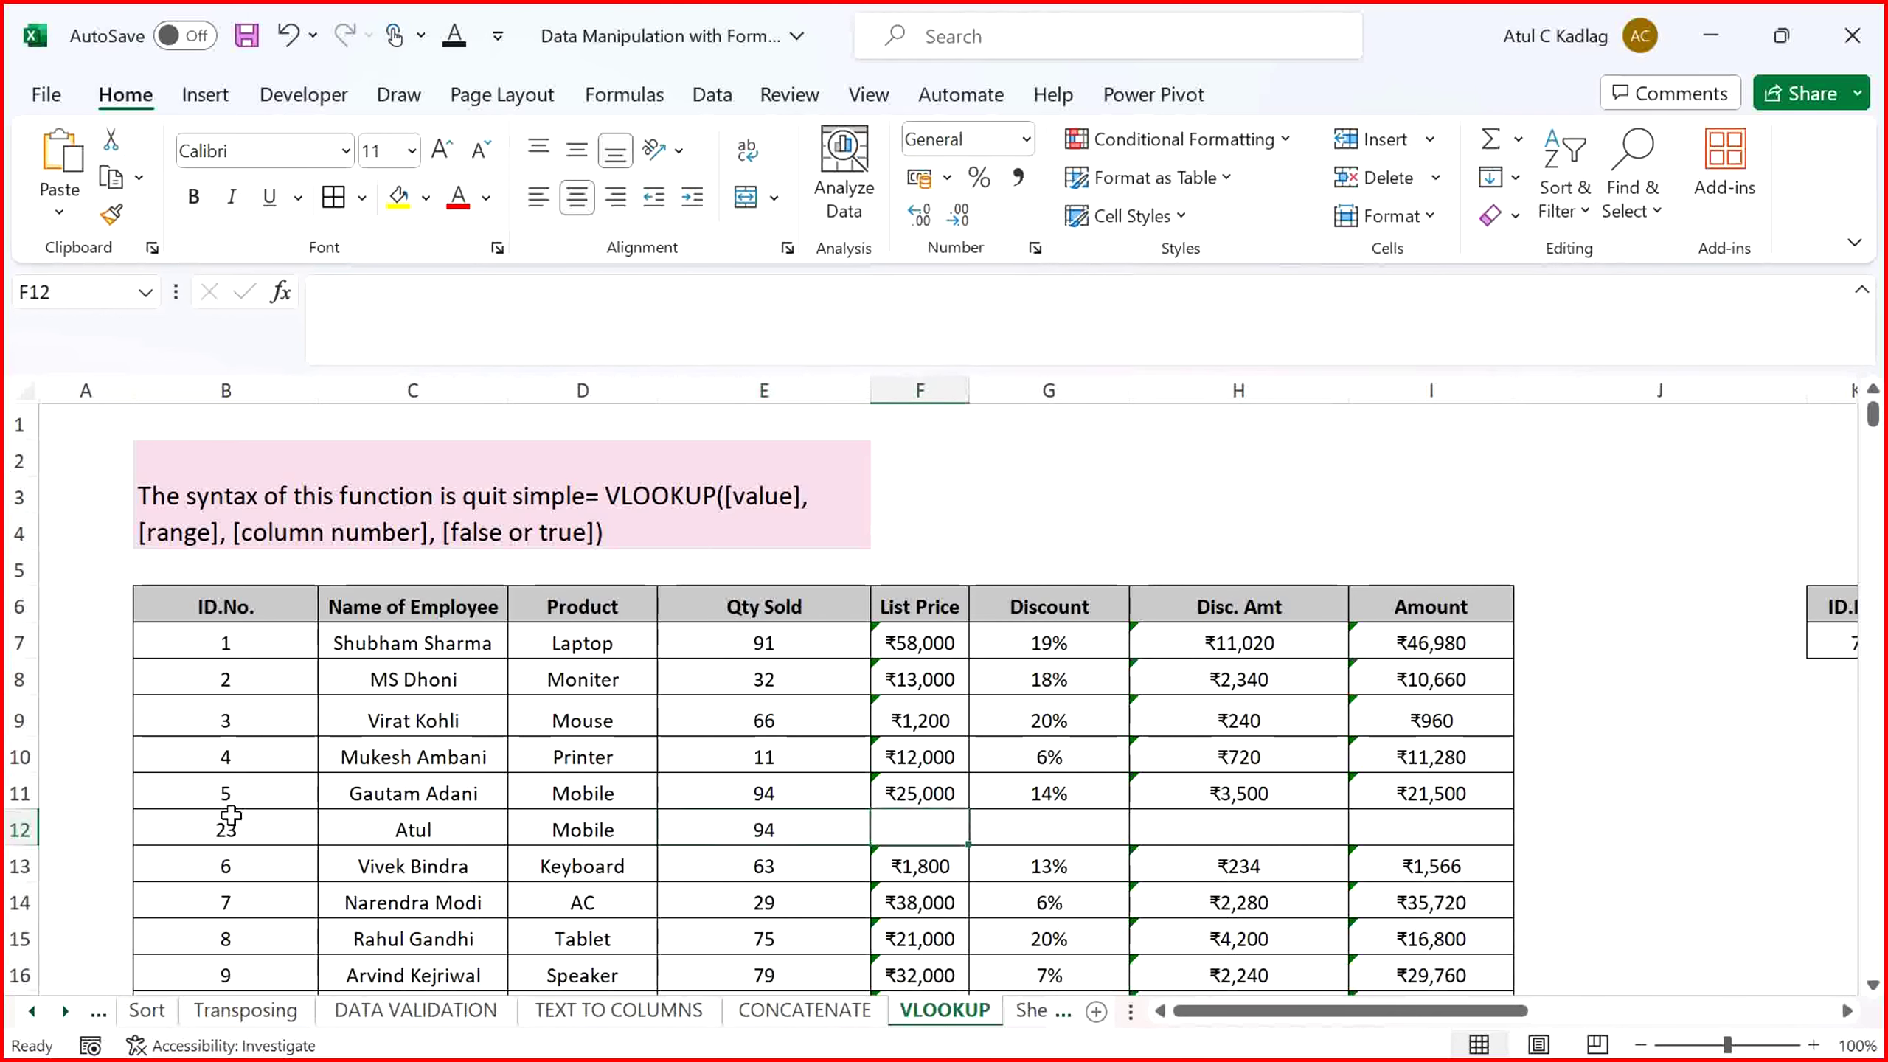
# Copy the List Price ₹25,000, Discount 14%, Disc. Amt ₹3,500 and Amount ₹21,500 from row 11 into row 12
pyautogui.hotkey('ctrl', 'shift', "'")
pyautogui.press('Tab')
pyautogui.hotkey('ctrl', 'shift', "'")
pyautogui.press('Tab')
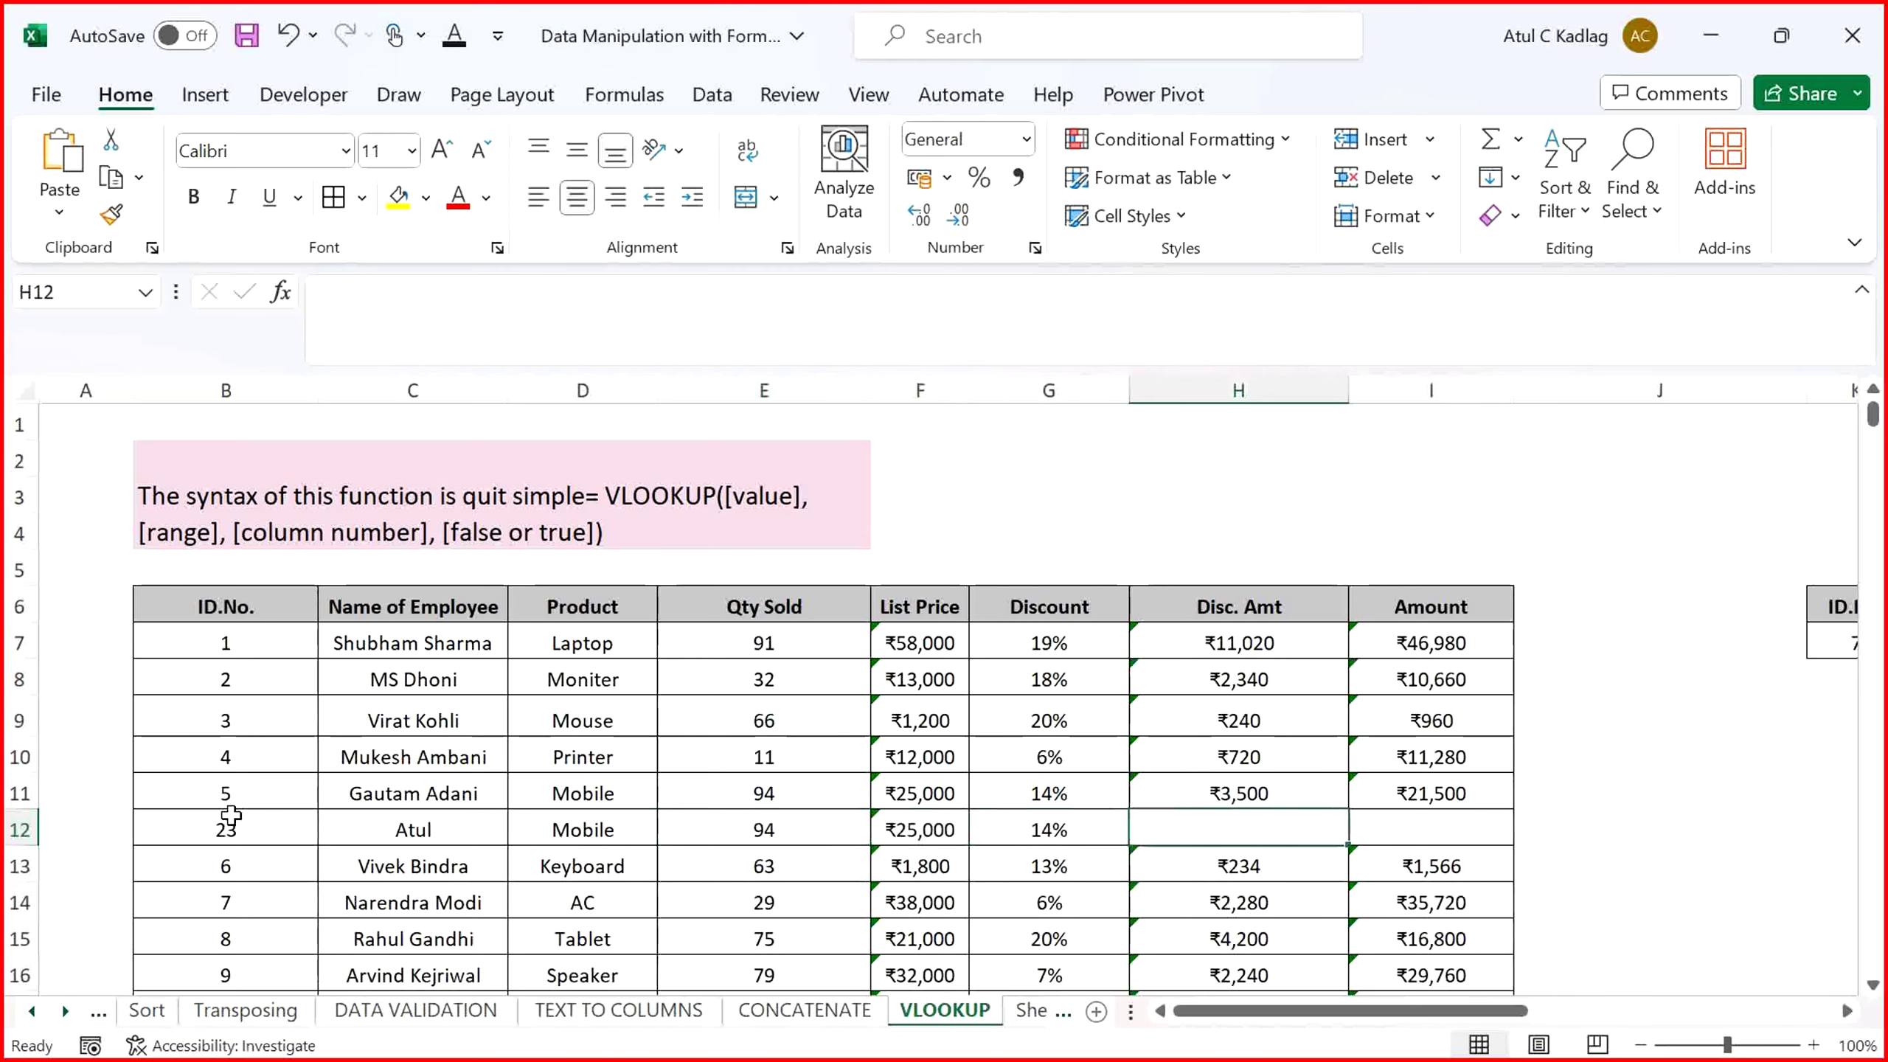
pyautogui.hotkey('ctrl', 'shift', "'")
pyautogui.press('Tab')
pyautogui.hotkey('ctrl', 'shift', "'")
pyautogui.press('Left')
pyautogui.press('Left')
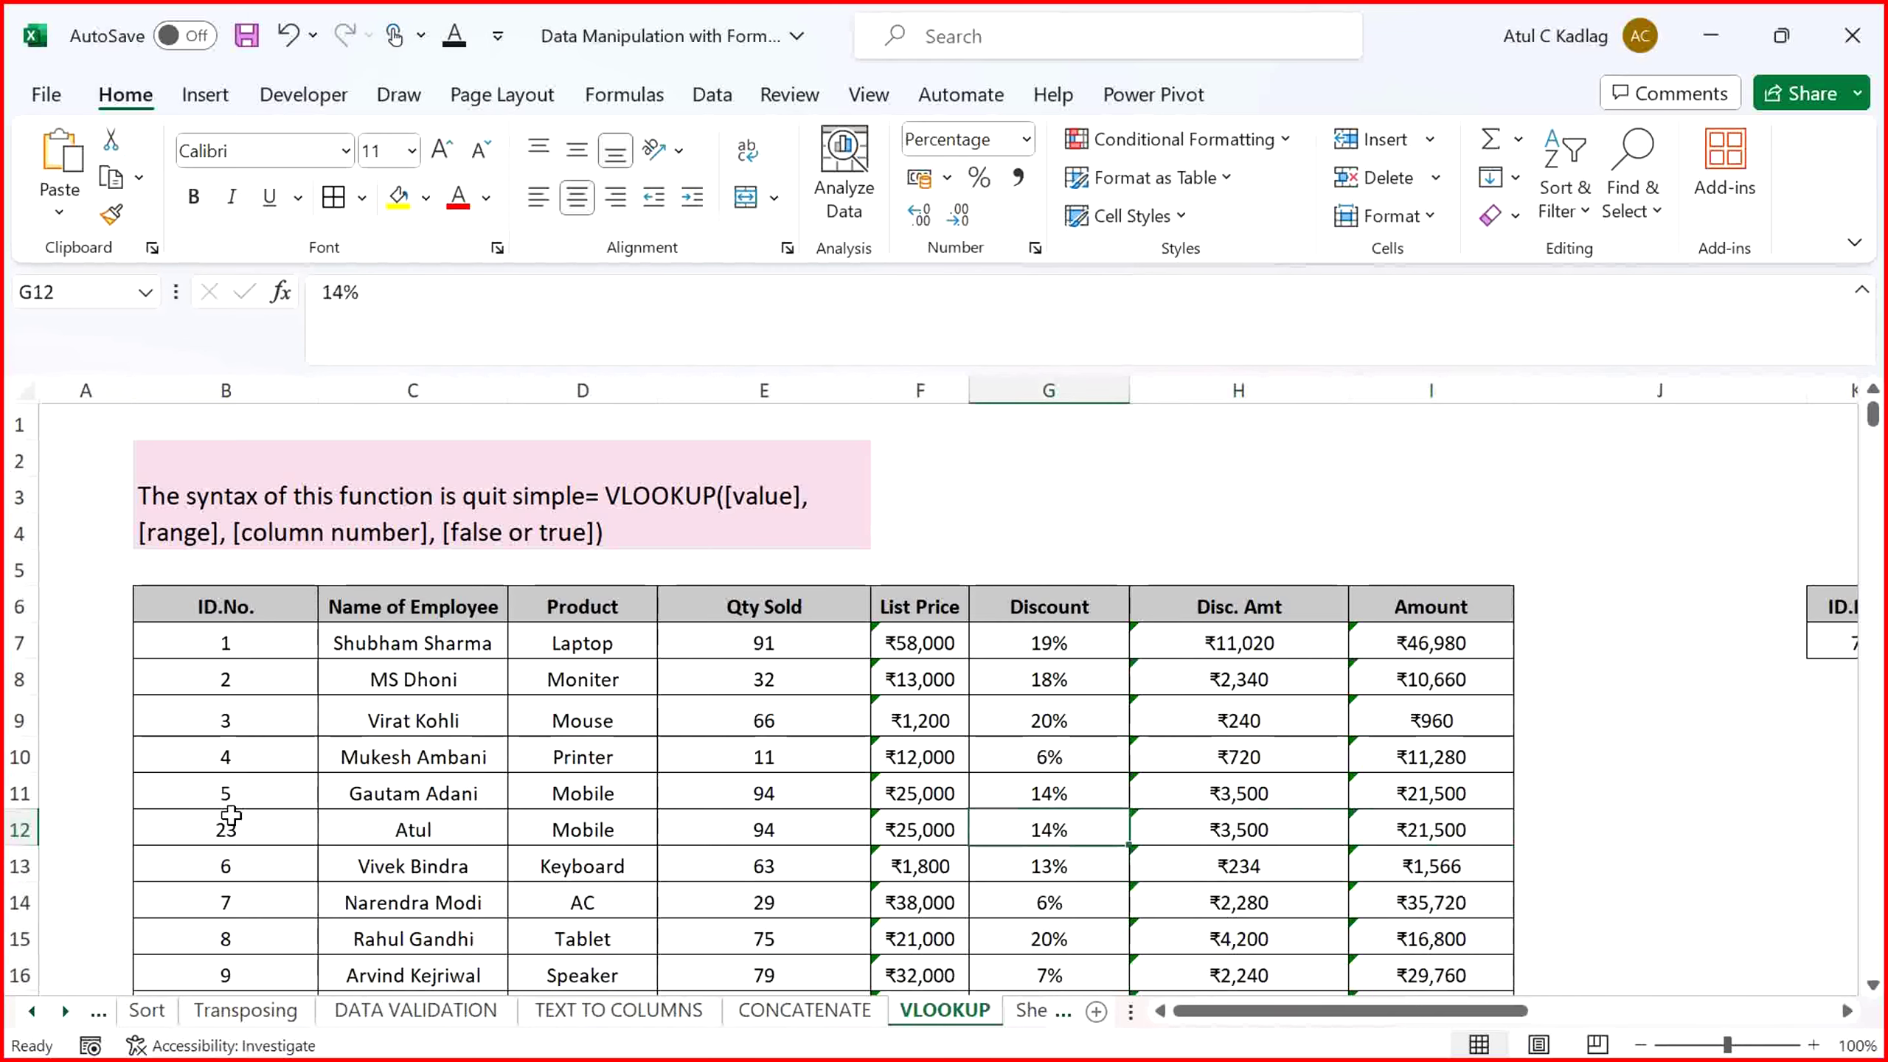
# Set the lookup ID in K7 to 23 and check the details returned for the inserted record
pyautogui.press('Left')
pyautogui.press('Left')
pyautogui.press('Left')
pyautogui.press('Left')
pyautogui.press('Left')
pyautogui.press('Left')
pyautogui.press('Right')
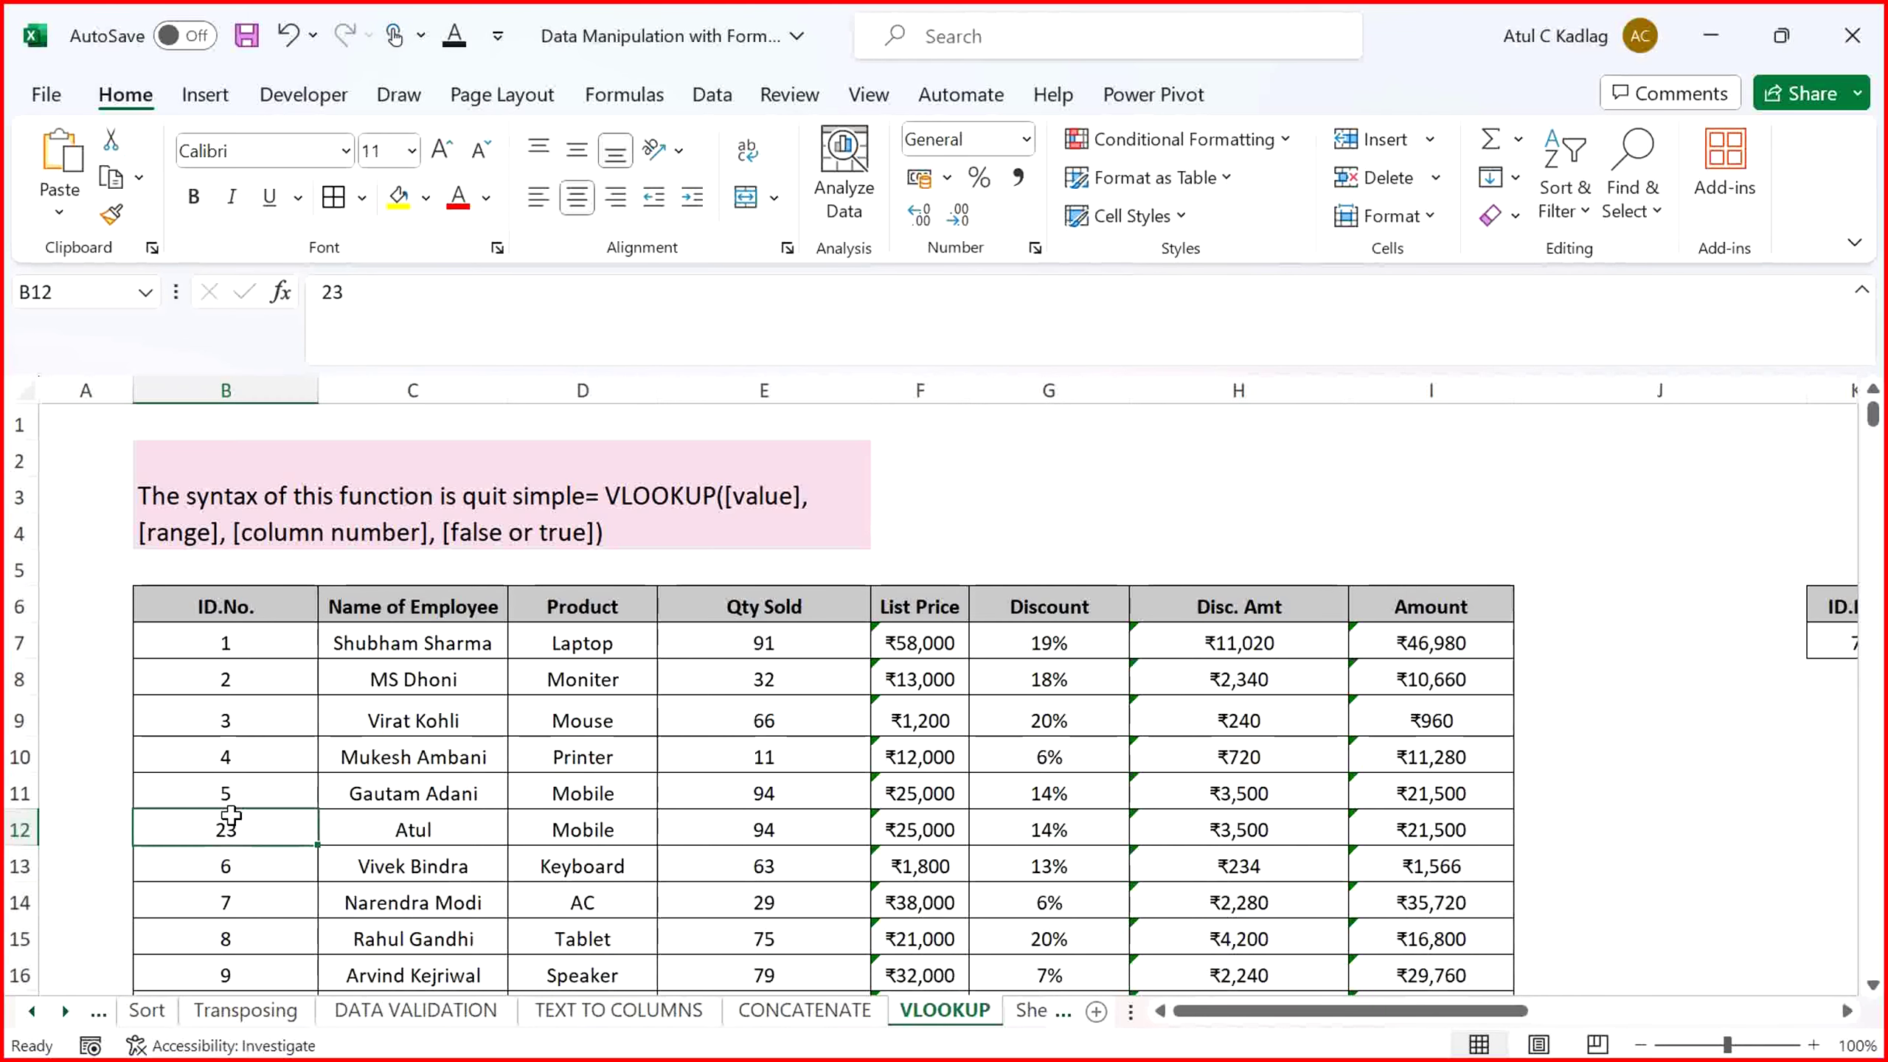
pyautogui.press('Right')
pyautogui.press('Right')
pyautogui.press('Right')
pyautogui.press('Right')
pyautogui.press('Right')
pyautogui.press('Right')
pyautogui.press('Right')
pyautogui.press('Right')
pyautogui.press('Right')
pyautogui.press('Right')
pyautogui.press('Right')
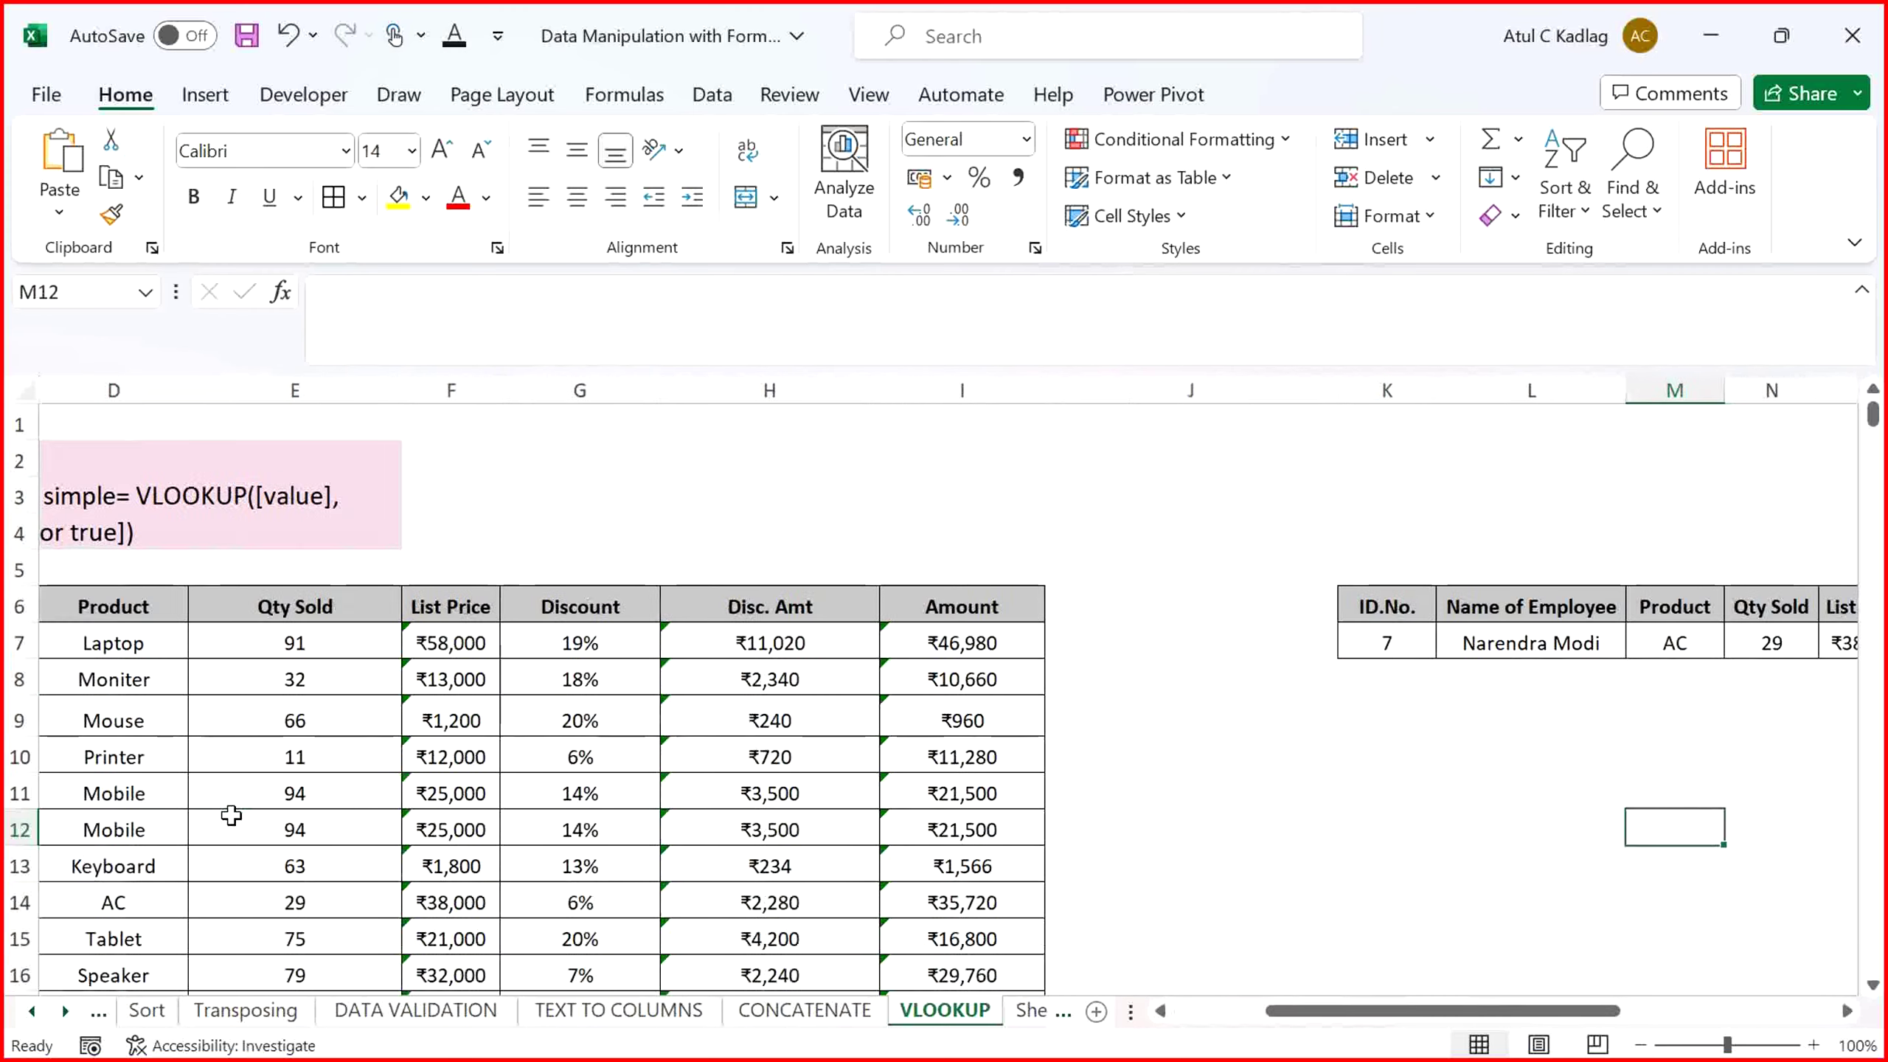
pyautogui.press('Up')
pyautogui.press('Up')
pyautogui.press('Up')
pyautogui.press('Up')
pyautogui.press('Up')
pyautogui.press('Left')
pyautogui.press('Left')
pyautogui.press('Left')
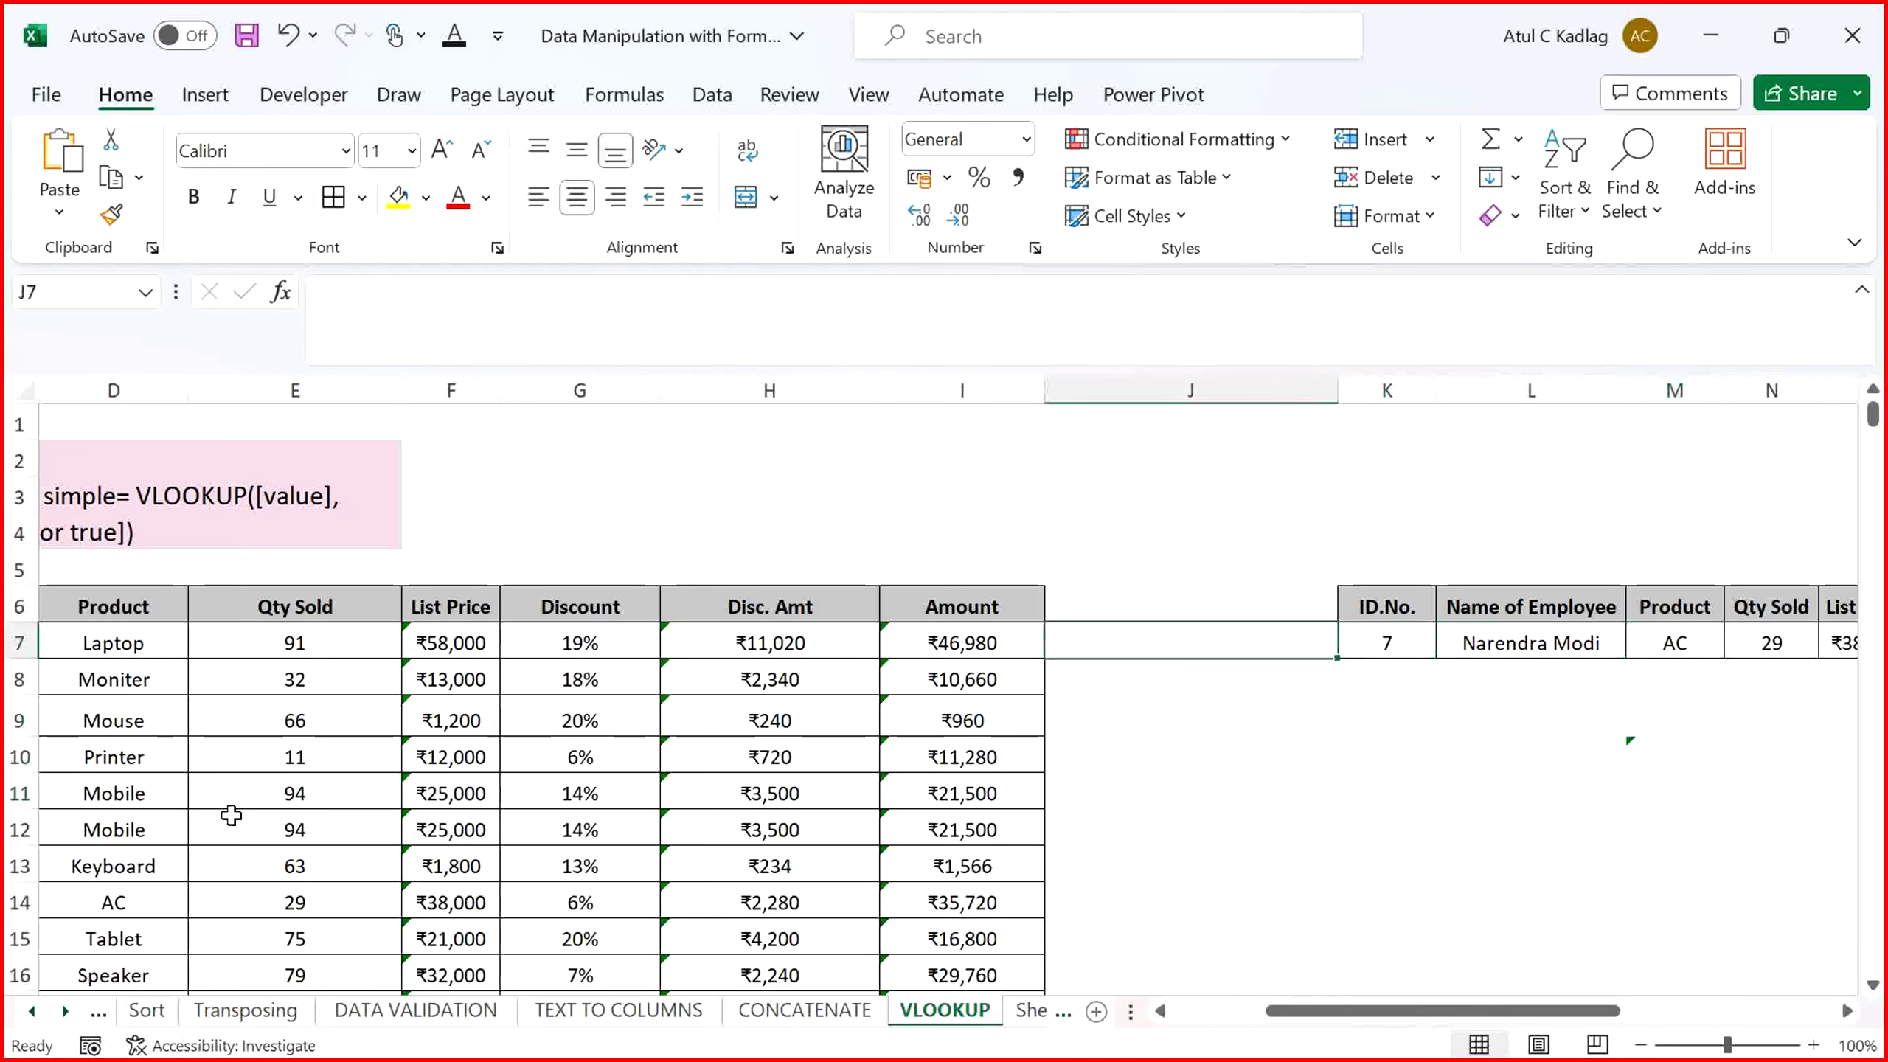
pyautogui.press('Right')
pyautogui.write('23')
pyautogui.press('Return')
pyautogui.press('Up')
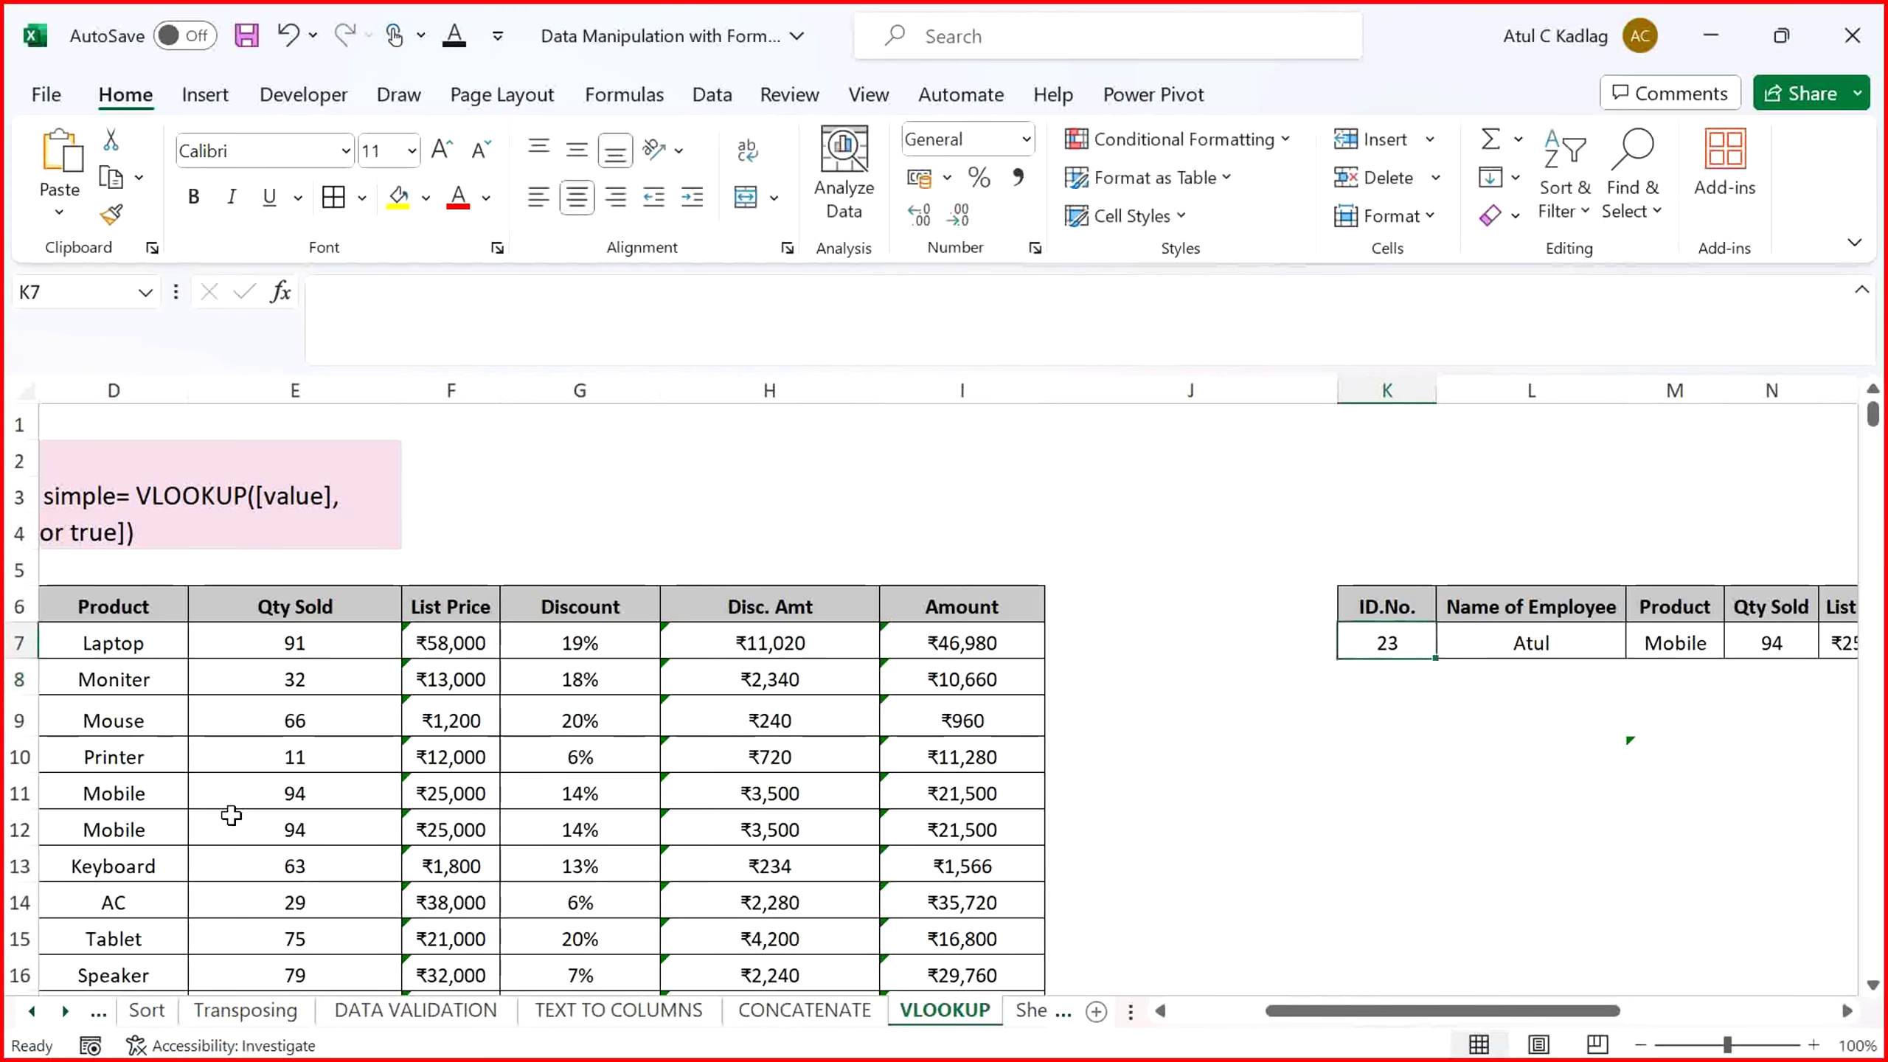
pyautogui.press('Right')
pyautogui.press('Right')
pyautogui.press('Right')
pyautogui.press('Left')
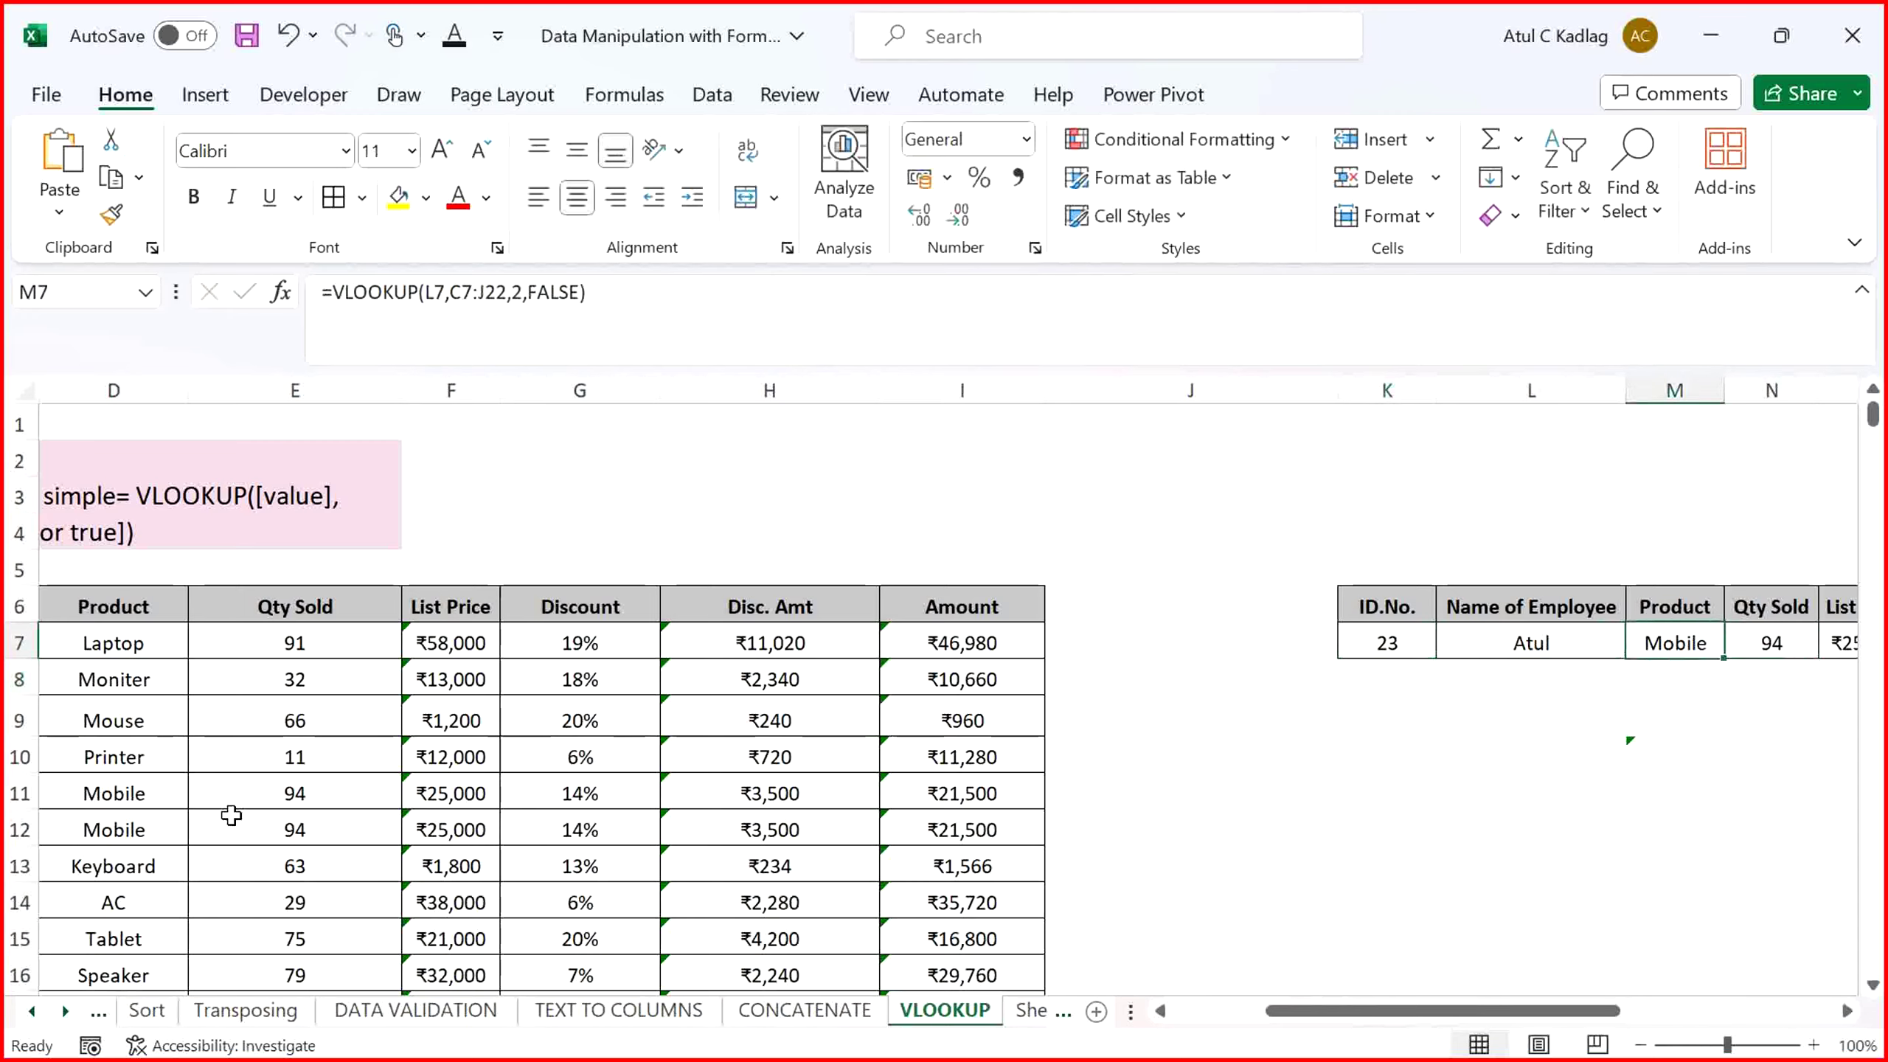
# Start a new record below the table's last row with ID 16 in B23 and the employee name copied from row 22
pyautogui.press('Left')
pyautogui.press('Left')
pyautogui.press('Left')
pyautogui.press('Left')
pyautogui.press('Left')
pyautogui.press('Left')
pyautogui.press('Left')
pyautogui.press('Left')
pyautogui.press('Left')
pyautogui.press('Left')
pyautogui.press('Left')
pyautogui.press('Left')
pyautogui.press('Down')
pyautogui.press('Down')
pyautogui.press('Down')
pyautogui.press('Down')
pyautogui.press('Down')
pyautogui.press('Down')
pyautogui.press('Down')
pyautogui.press('Down')
pyautogui.press('Down')
pyautogui.press('Down')
pyautogui.press('Down')
pyautogui.press('Down')
pyautogui.press('Down')
pyautogui.press('Down')
pyautogui.press('Down')
pyautogui.press('Down')
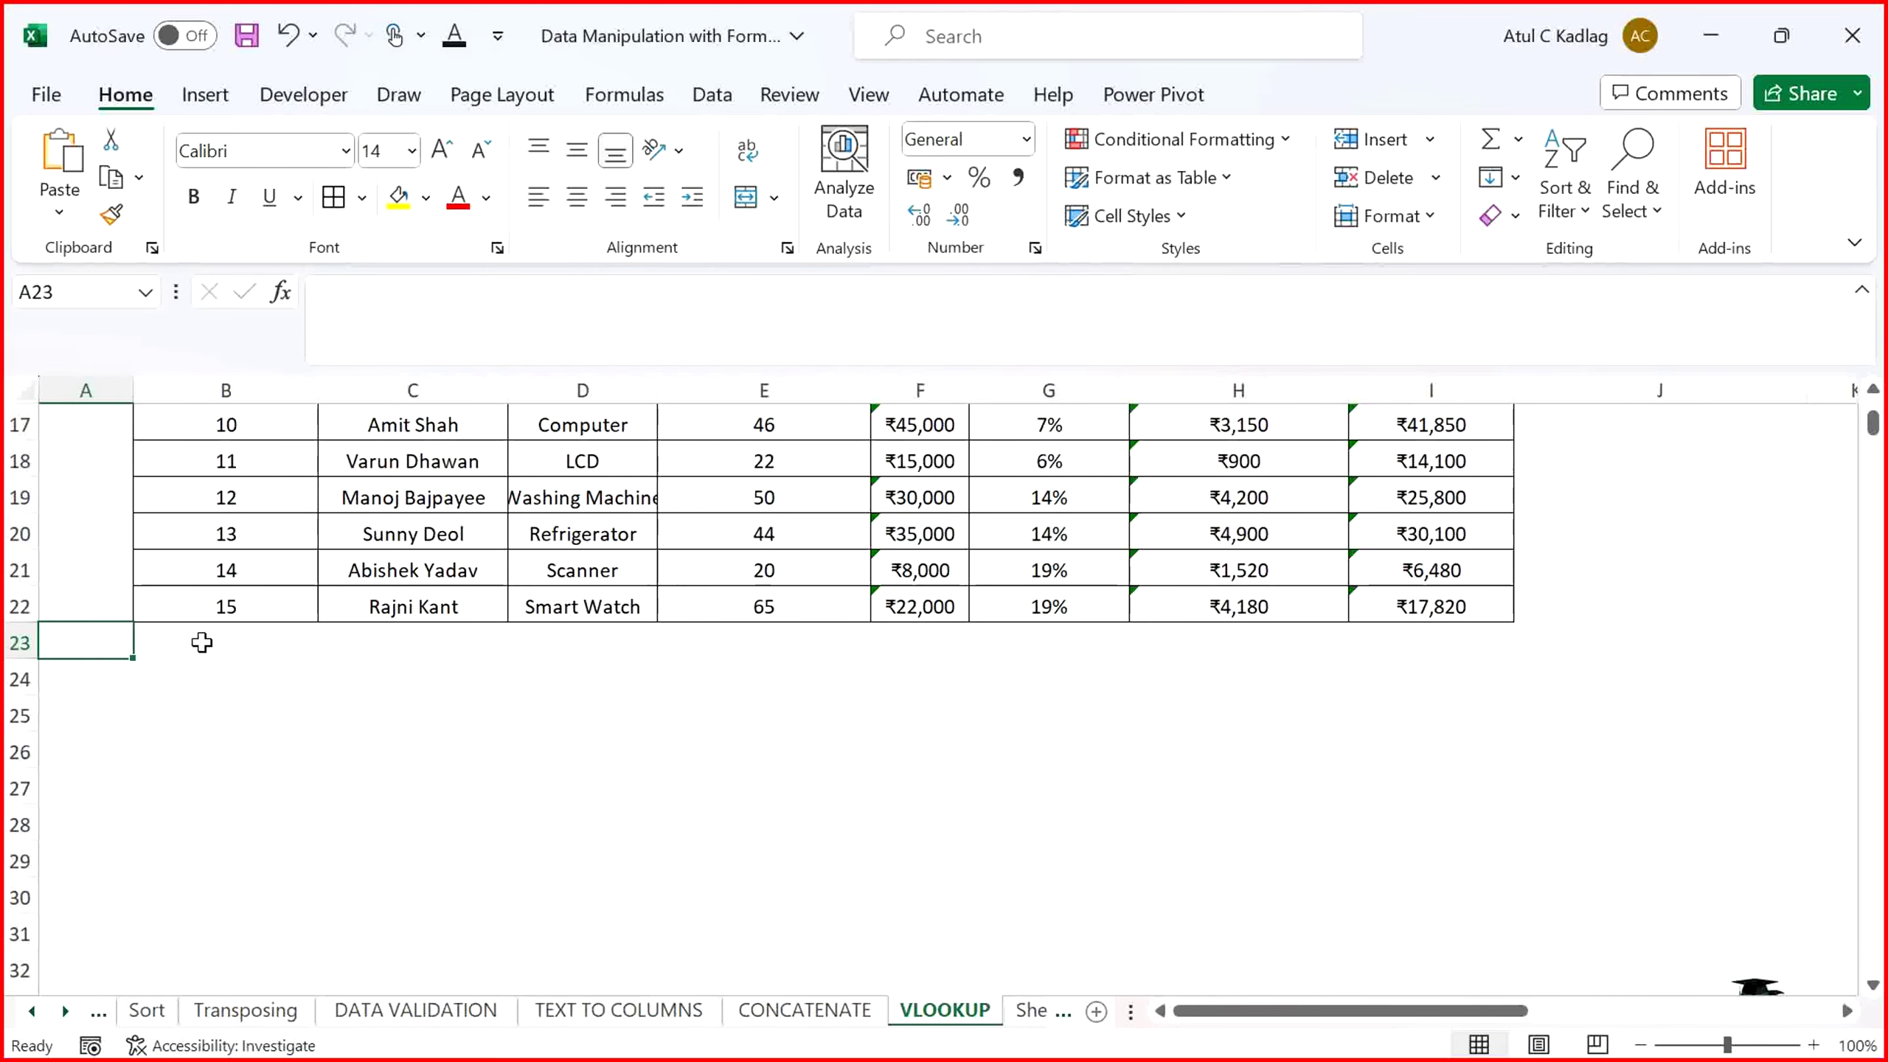
pyautogui.click(286, 607)
pyautogui.press('Tab')
pyautogui.press('Return')
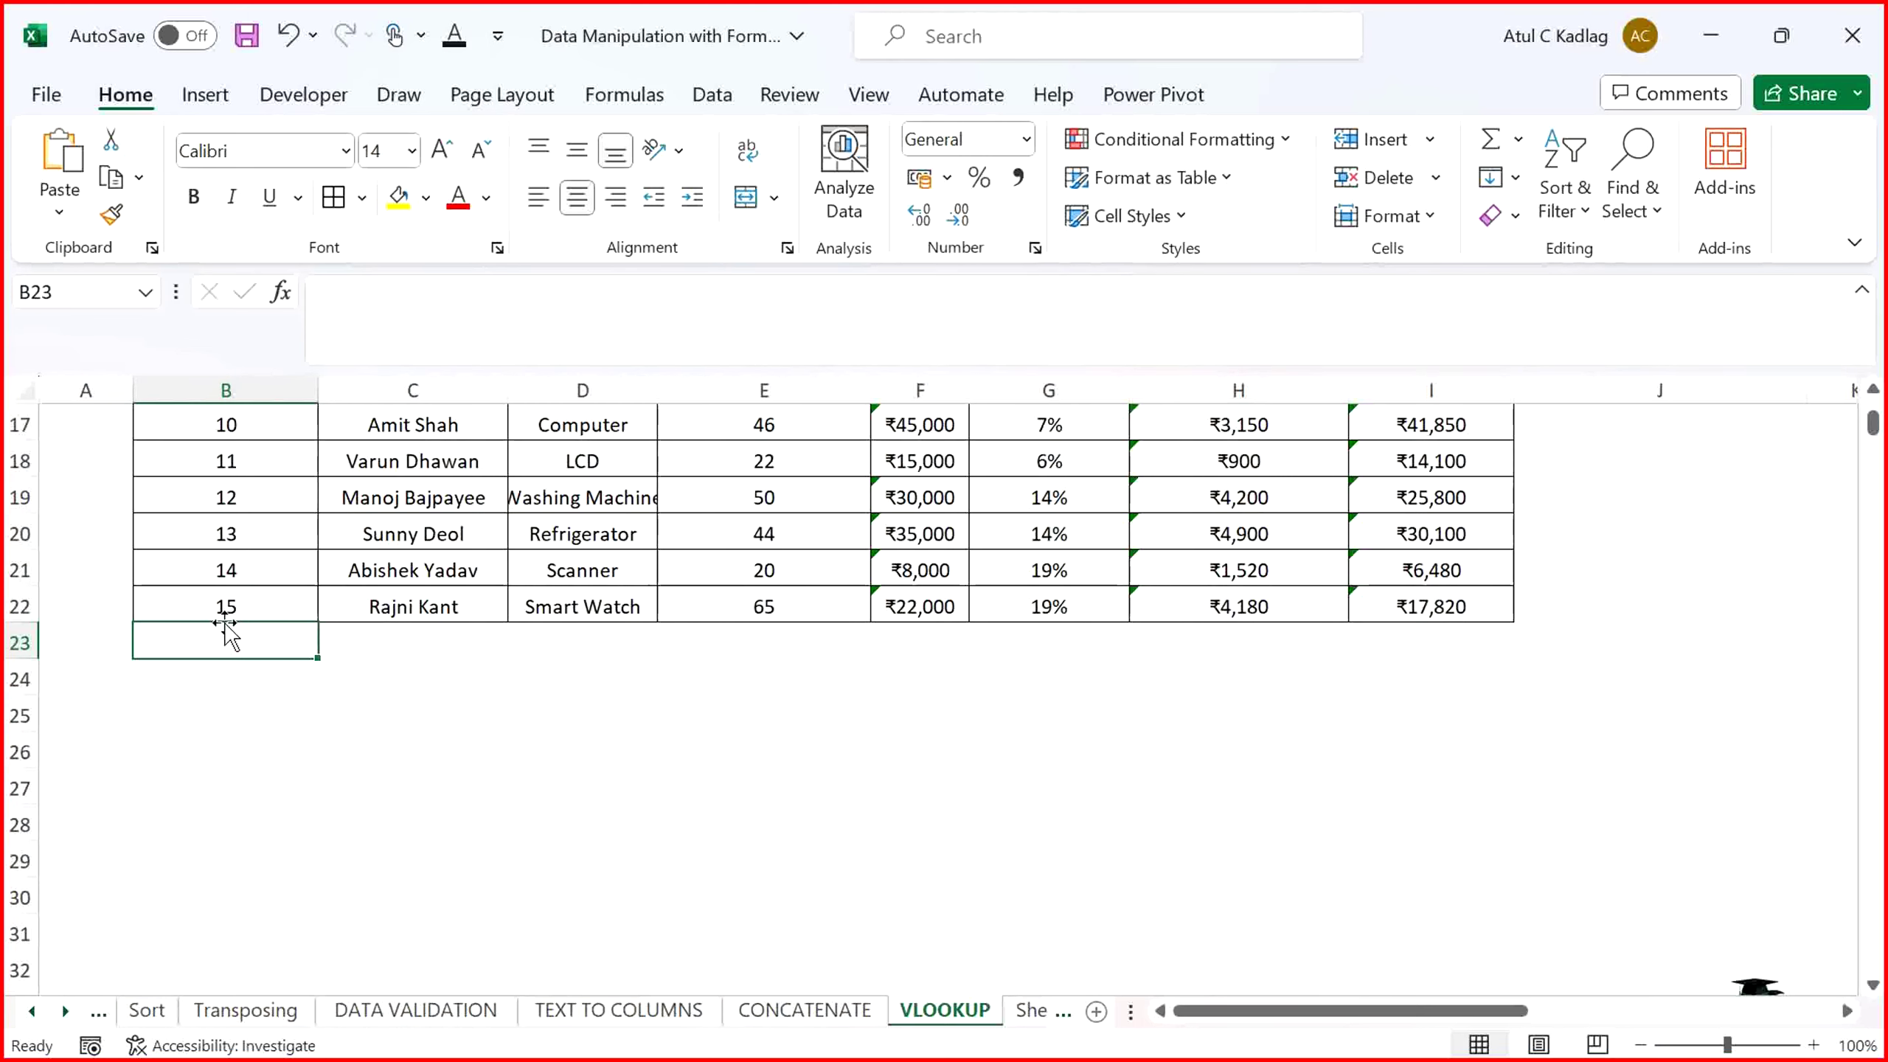
pyautogui.write('16')
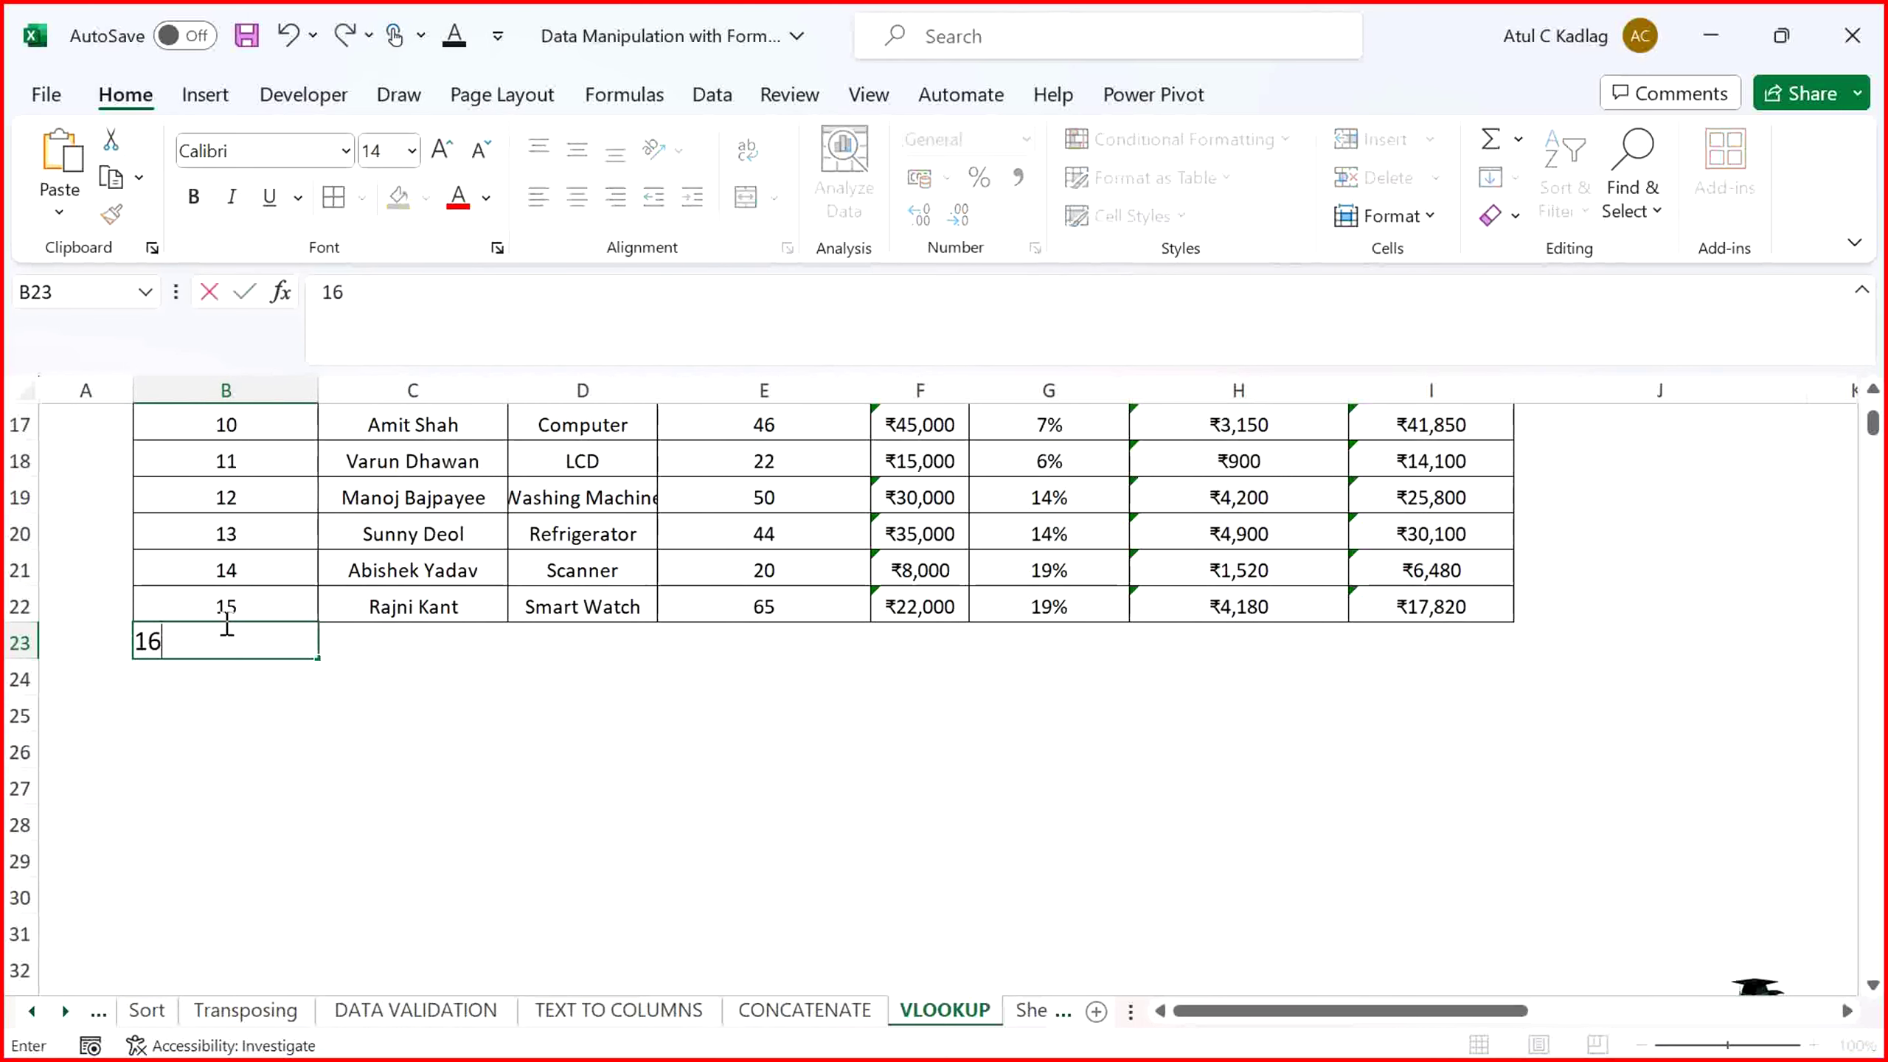
pyautogui.press('Tab')
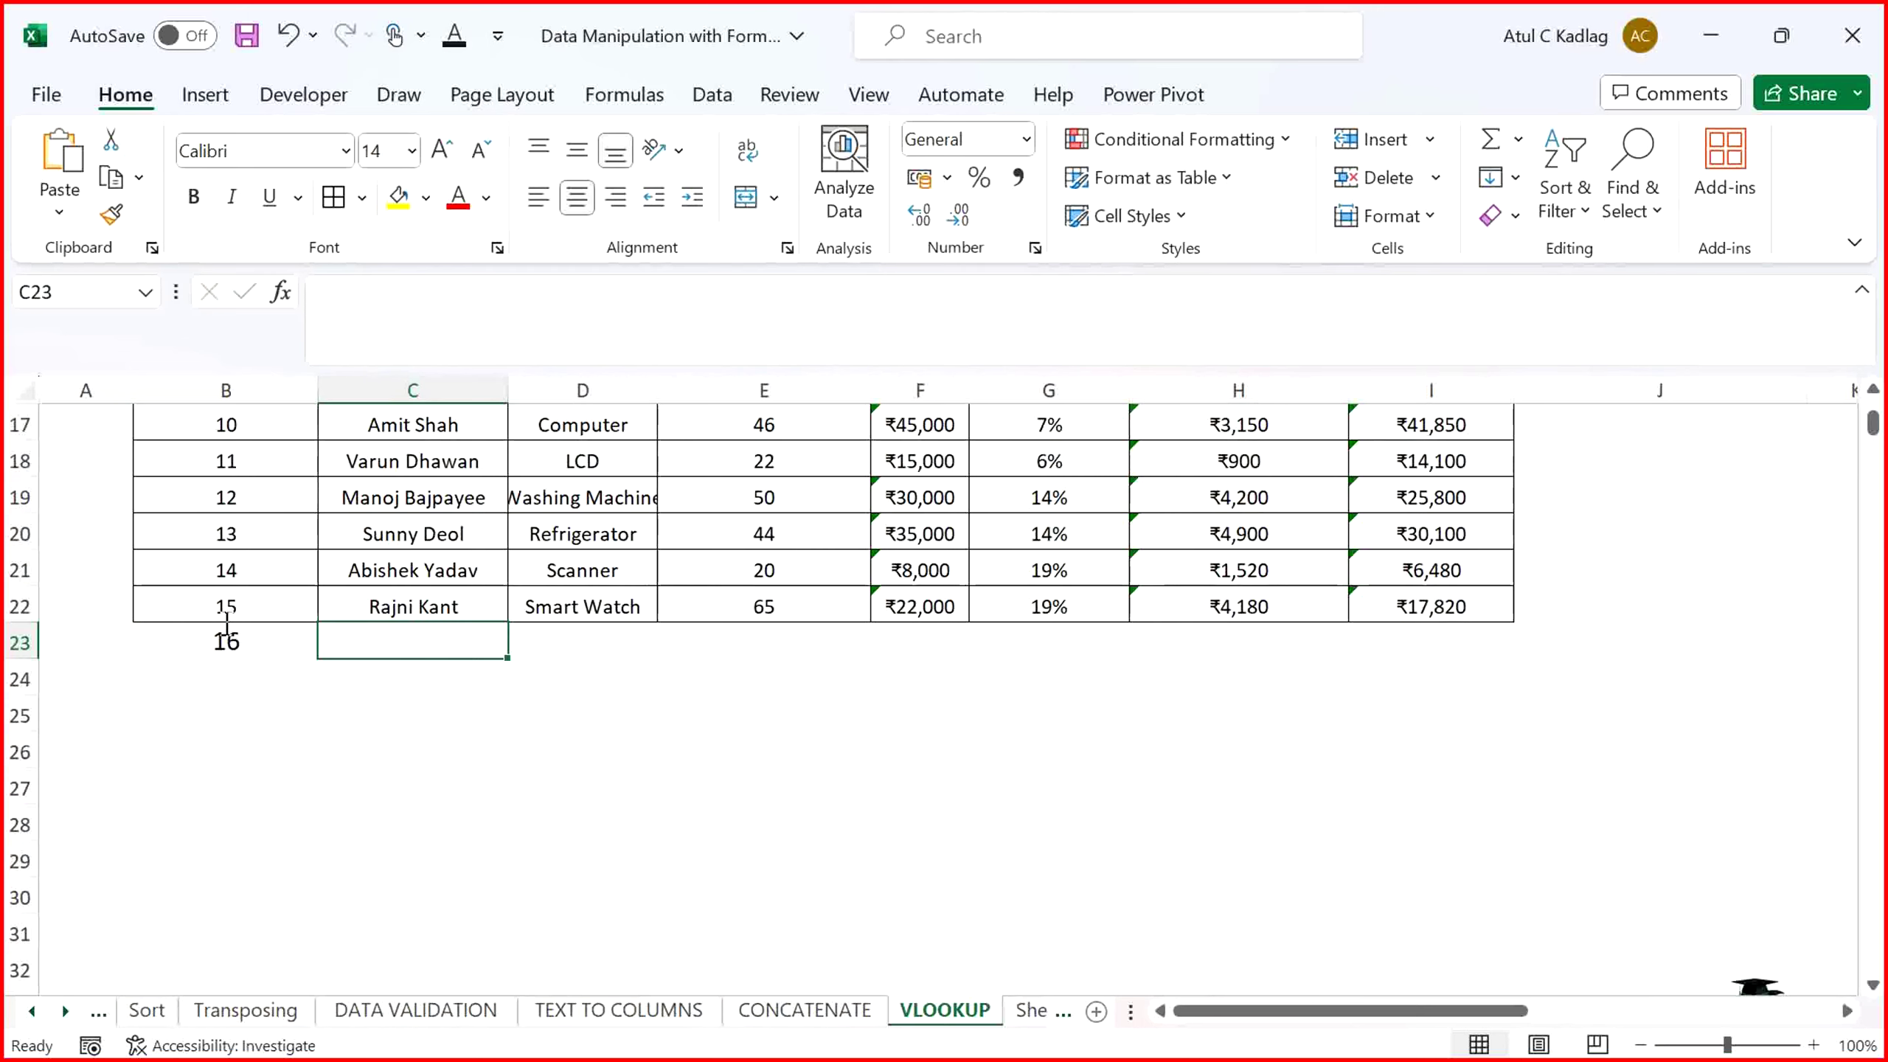
pyautogui.hotkey('ctrl', 'd')
pyautogui.press('Tab')
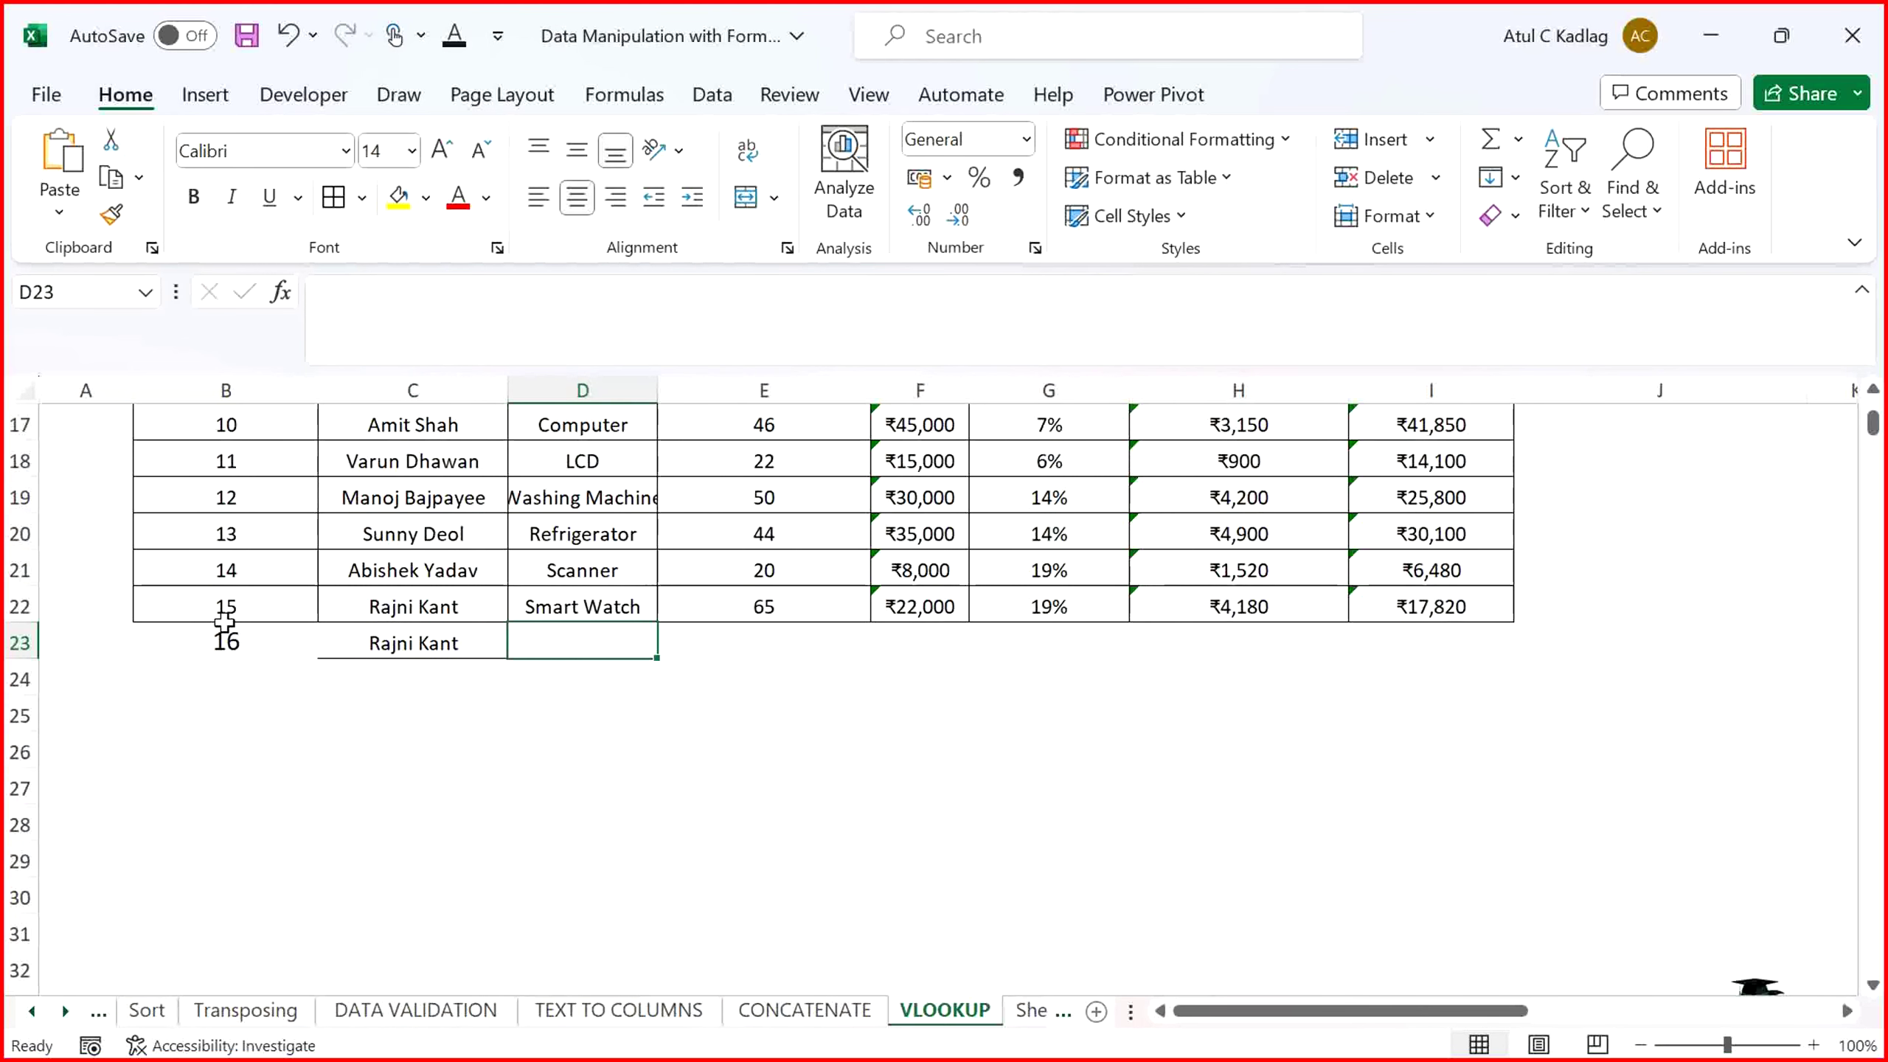
# Enter fdhjfh as the product in D23 and fill Qty Sold, List Price, Discount, Disc. Amt and Amount down from row 22
pyautogui.write('fdhjfh')
pyautogui.press('Tab')
pyautogui.hotkey('ctrl', 'd')
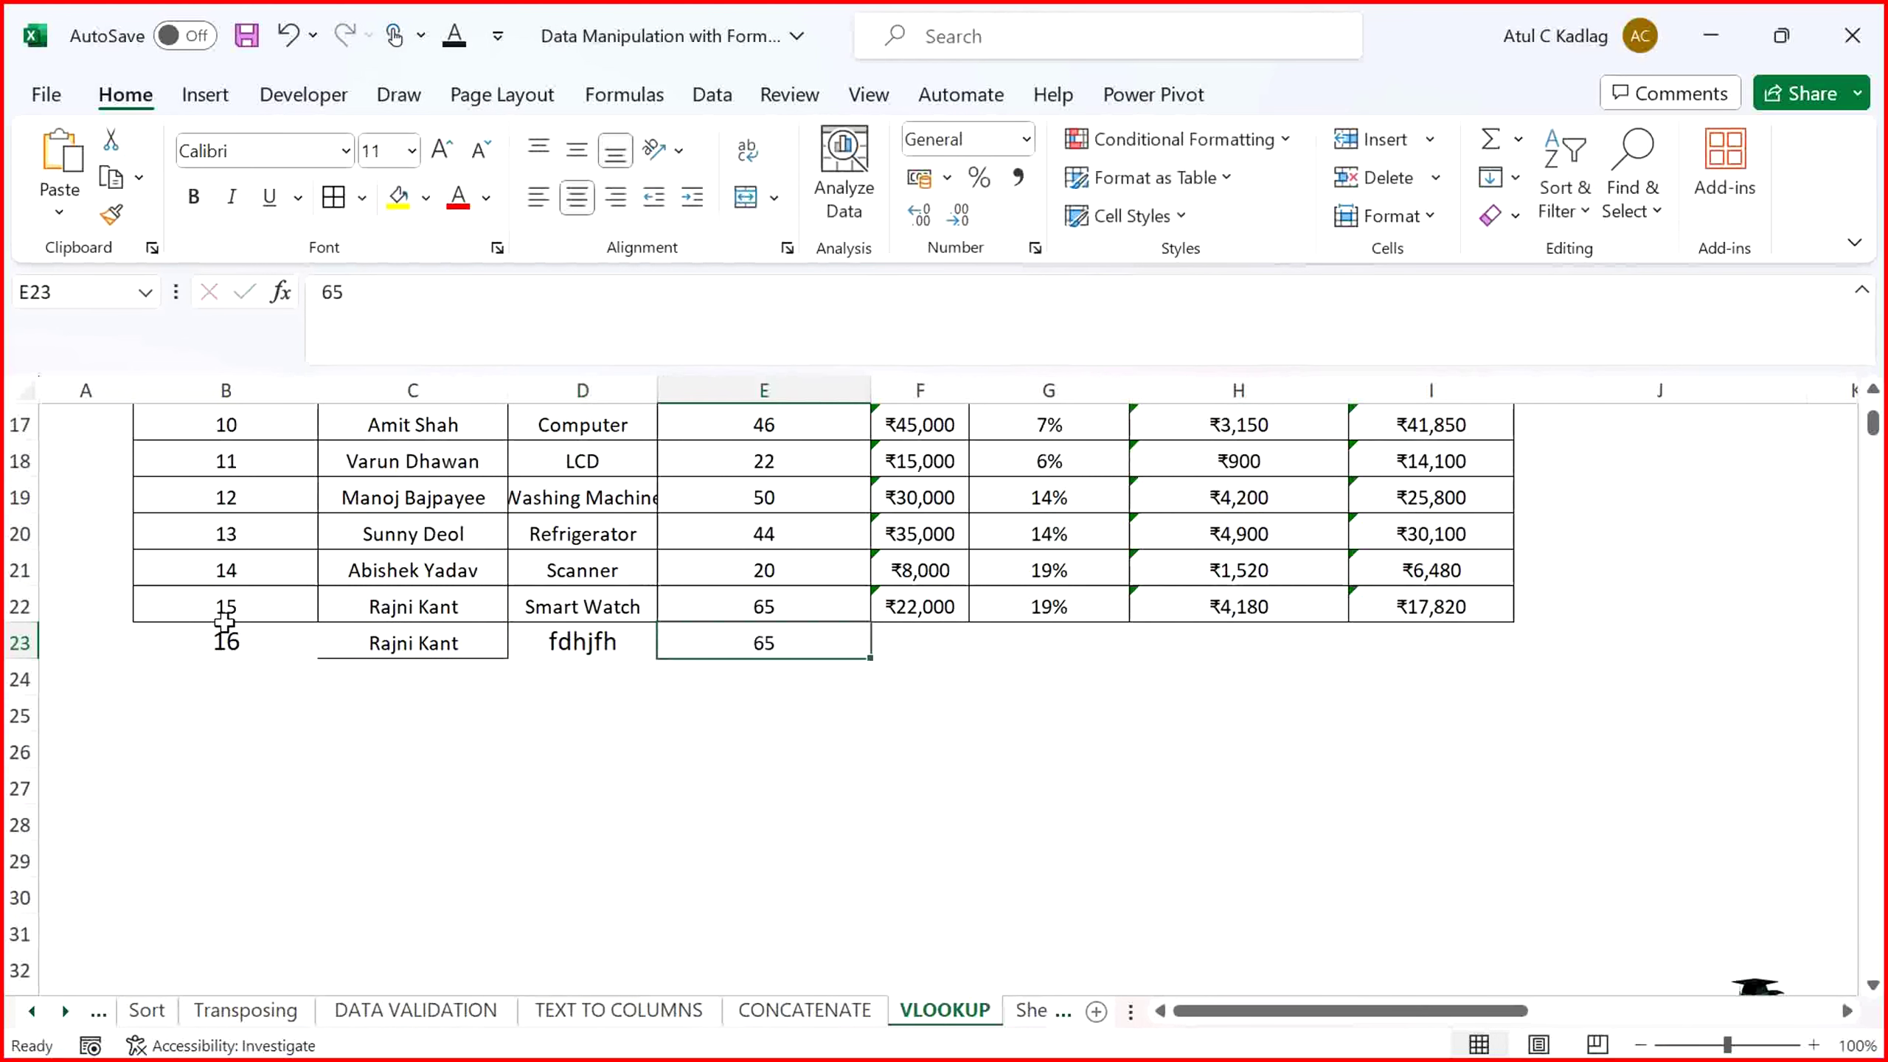
pyautogui.press('Tab')
pyautogui.hotkey('shift', 'Right')
pyautogui.hotkey('shift', 'Right')
pyautogui.hotkey('shift', 'Right')
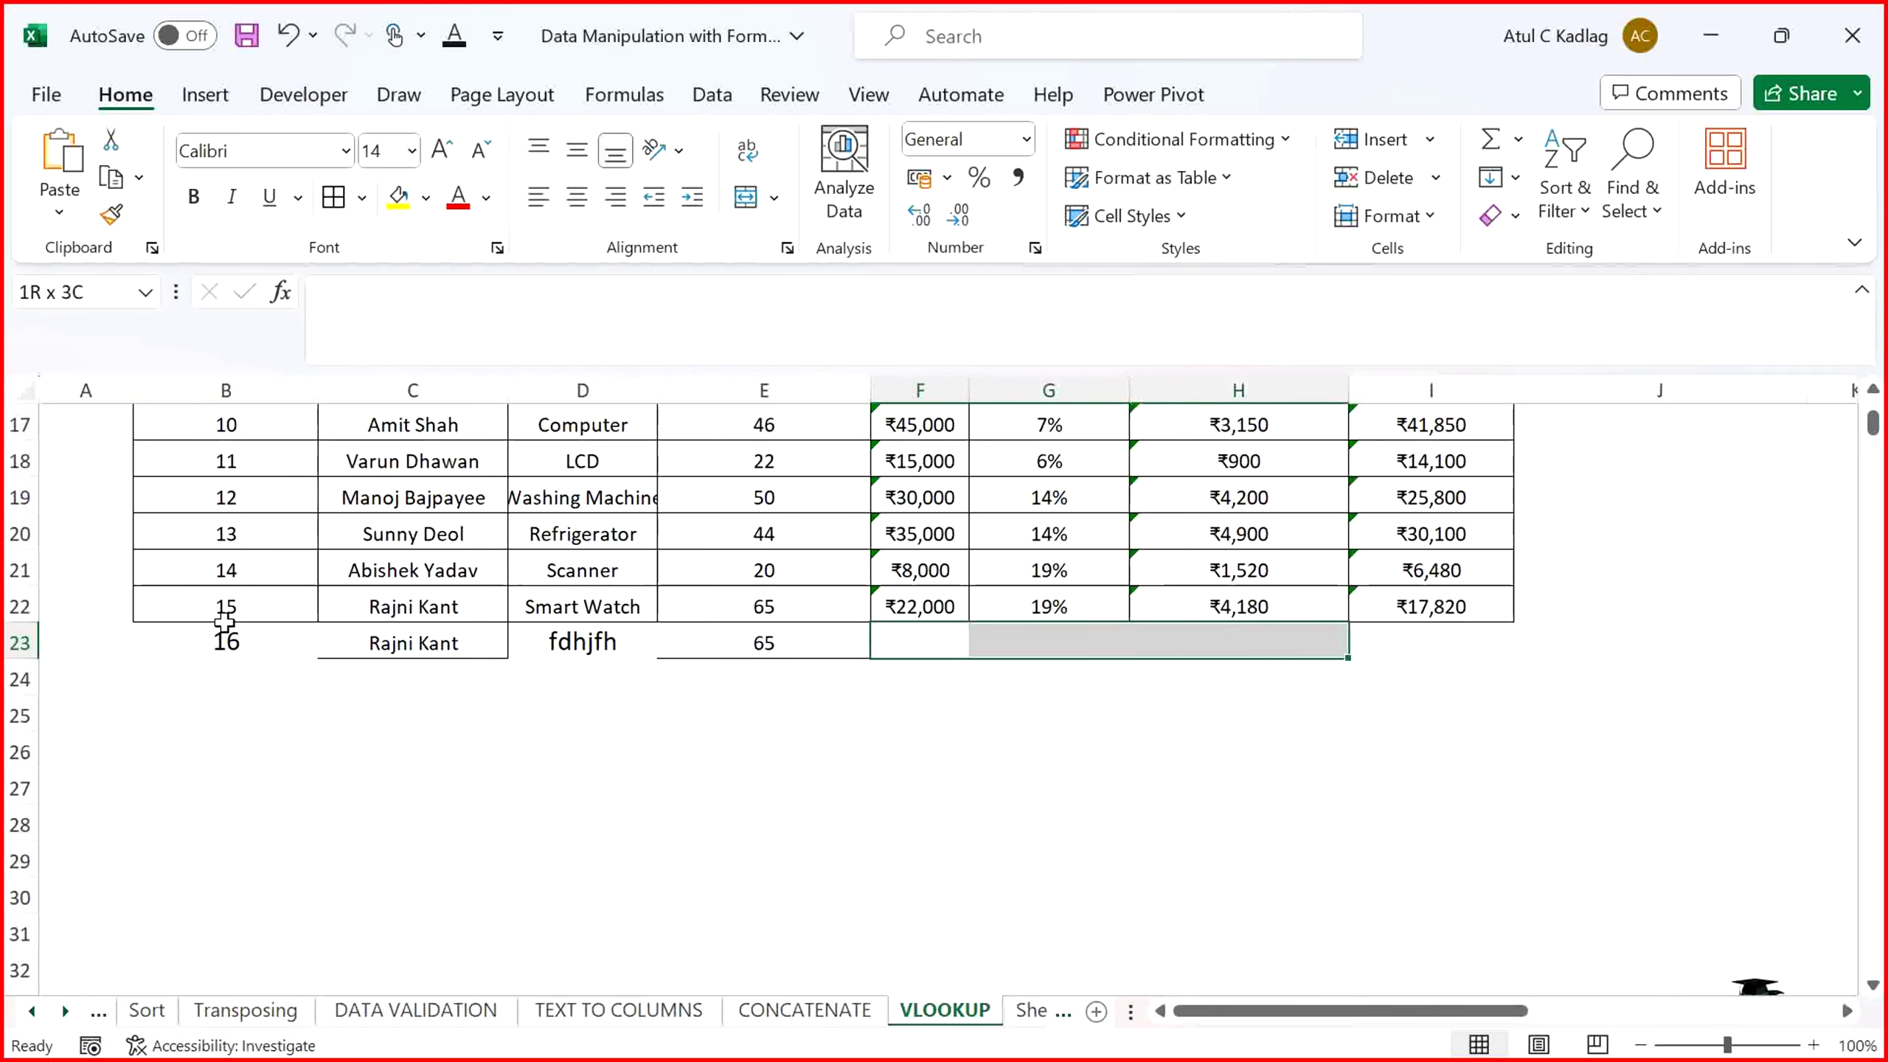
pyautogui.hotkey('ctrl', 'd')
pyautogui.press('Left')
pyautogui.press('Left')
pyautogui.press('Left')
pyautogui.press('Left')
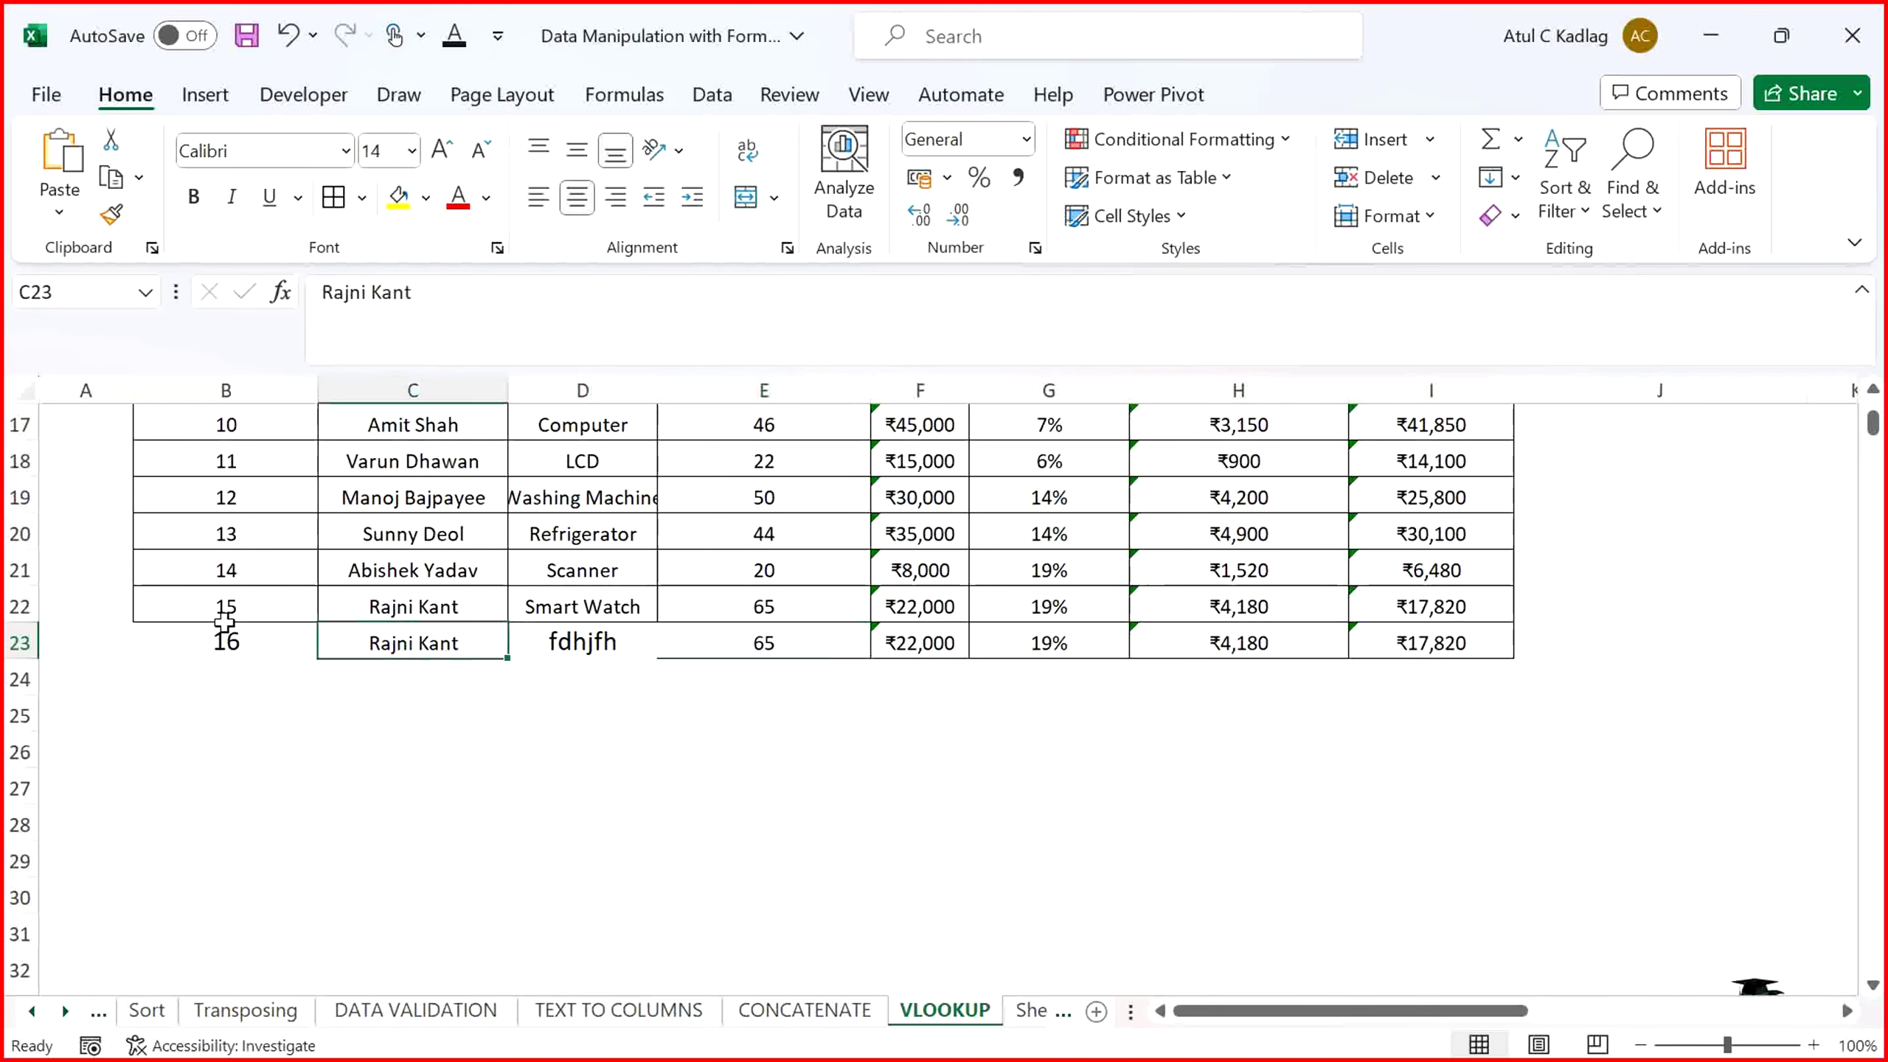
# Set the lookup ID in K7 to 16 and check the details returned for the record added below the table
pyautogui.scroll(6, 225, 623)
pyautogui.click(227, 632)
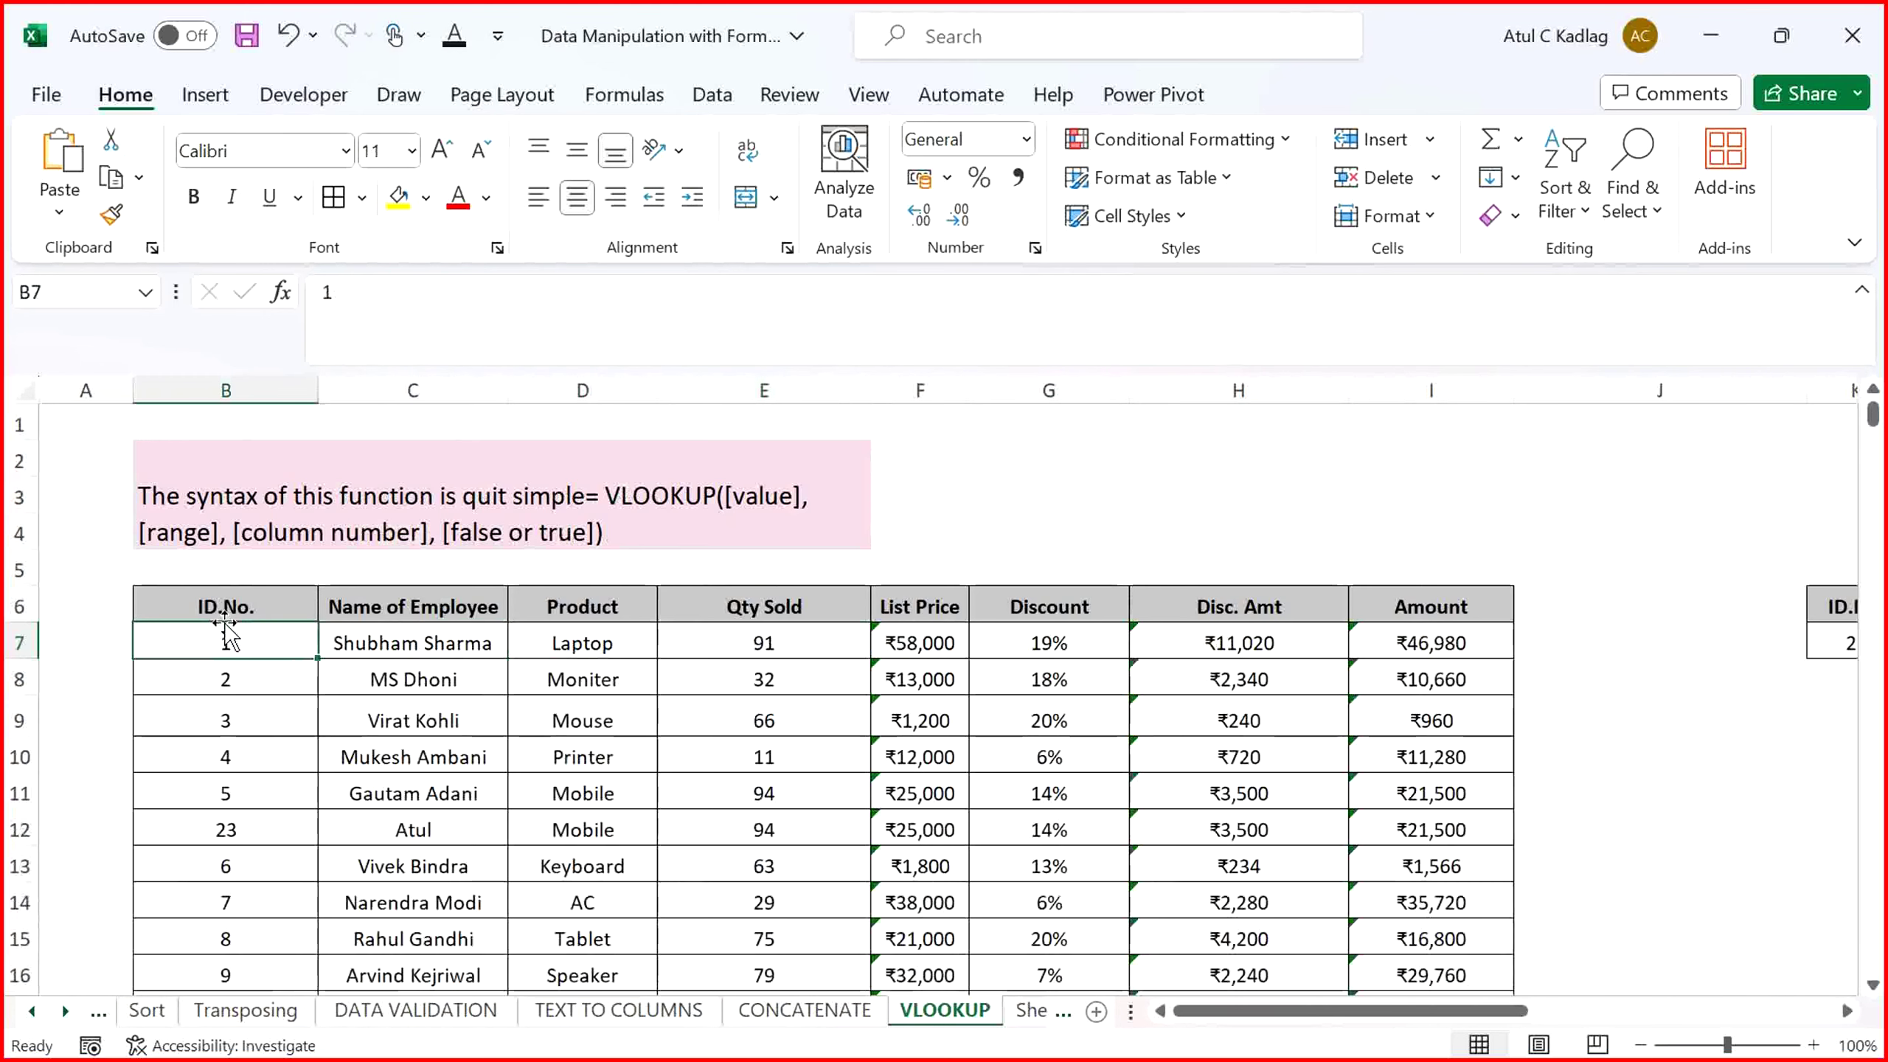
pyautogui.press('Right')
pyautogui.press('Up')
pyautogui.press('Down')
pyautogui.press('Right')
pyautogui.press('Right')
pyautogui.press('Right')
pyautogui.press('Right')
pyautogui.press('Right')
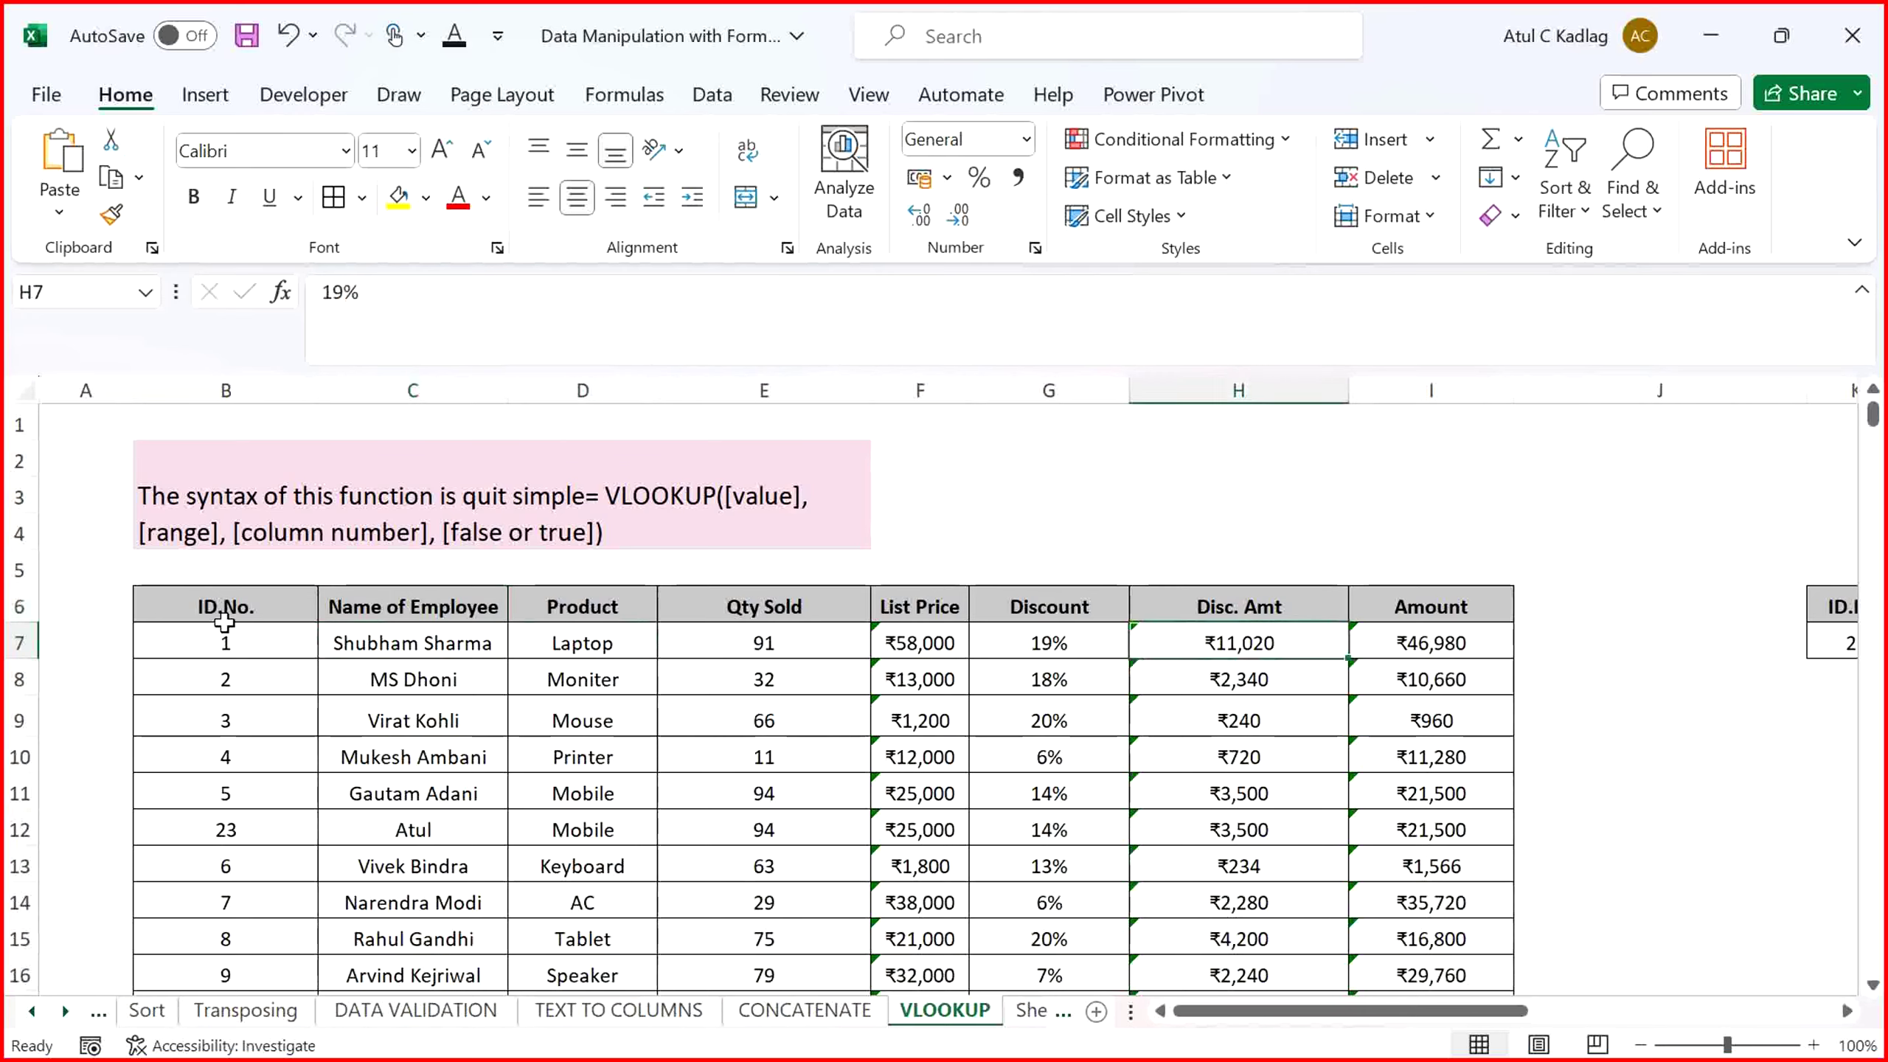
pyautogui.press('Right')
pyautogui.press('Right')
pyautogui.press('Right')
pyautogui.write('1')
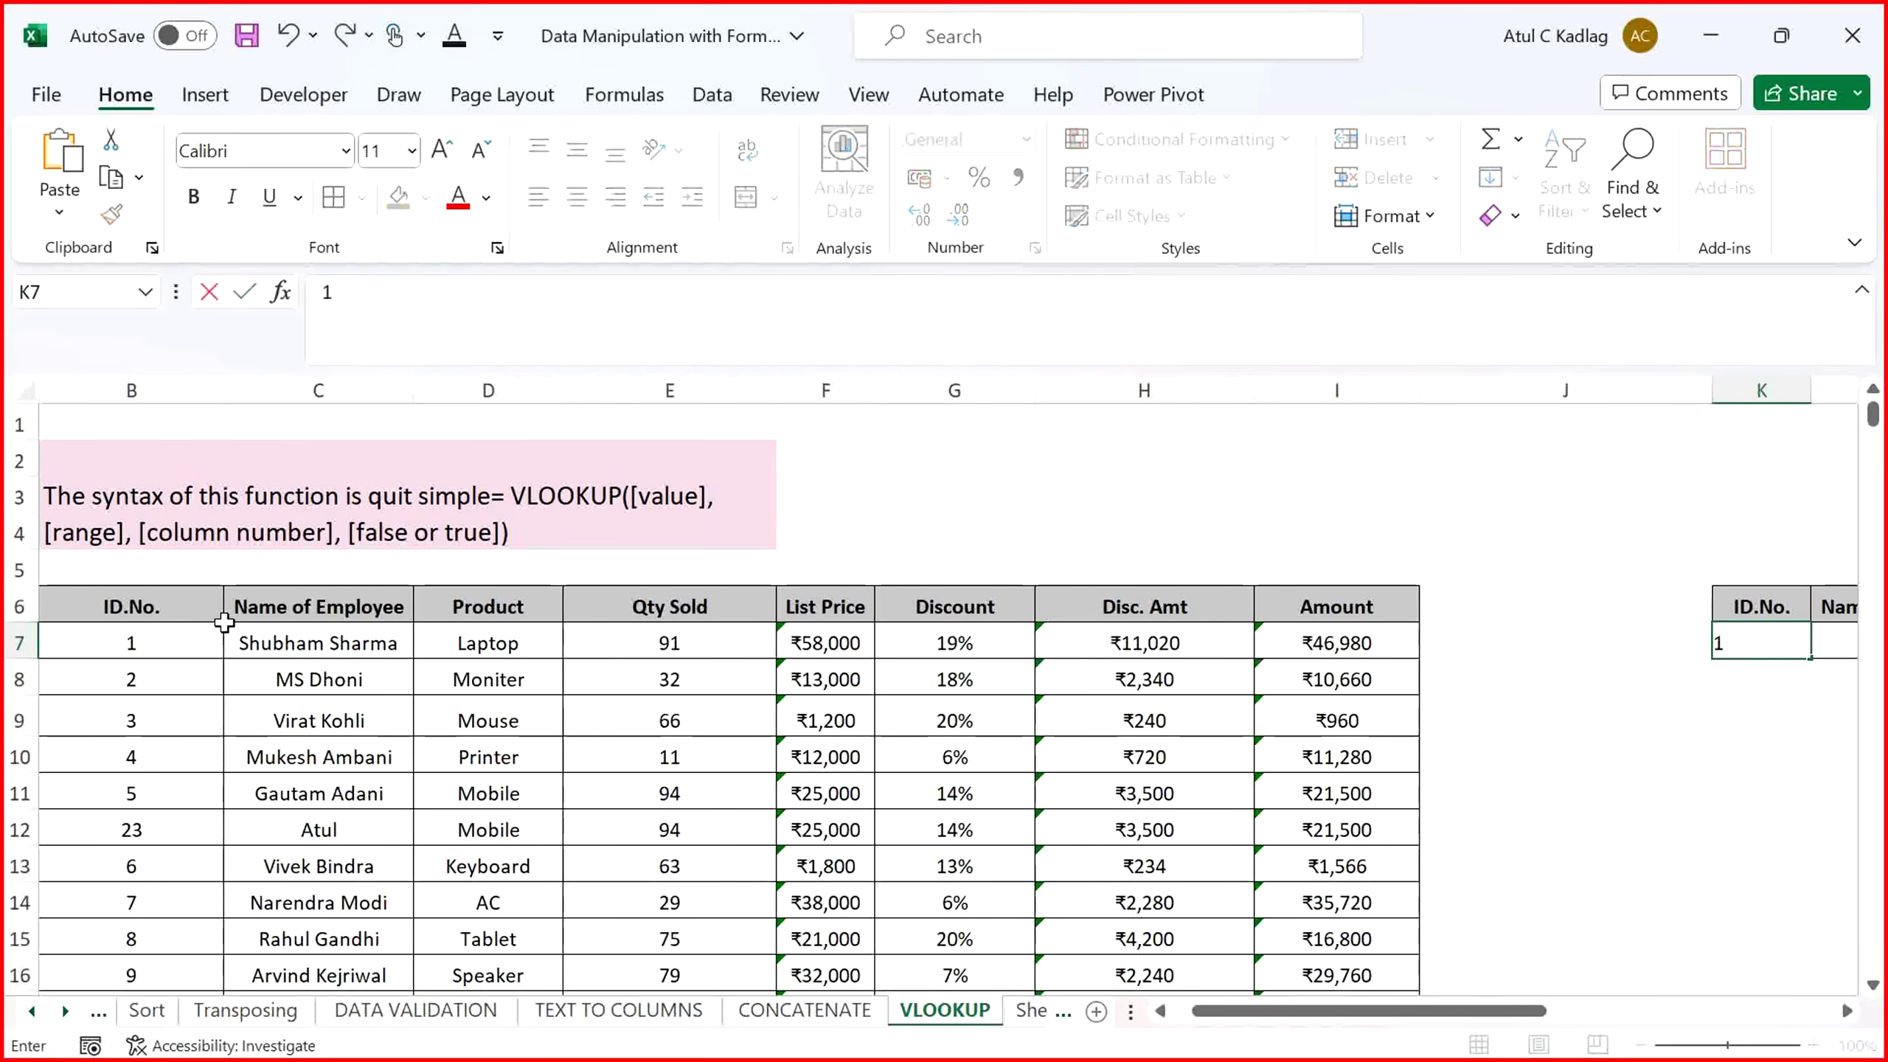
pyautogui.write('6')
pyautogui.press('Right')
pyautogui.press('Right')
pyautogui.press('Right')
pyautogui.press('Right')
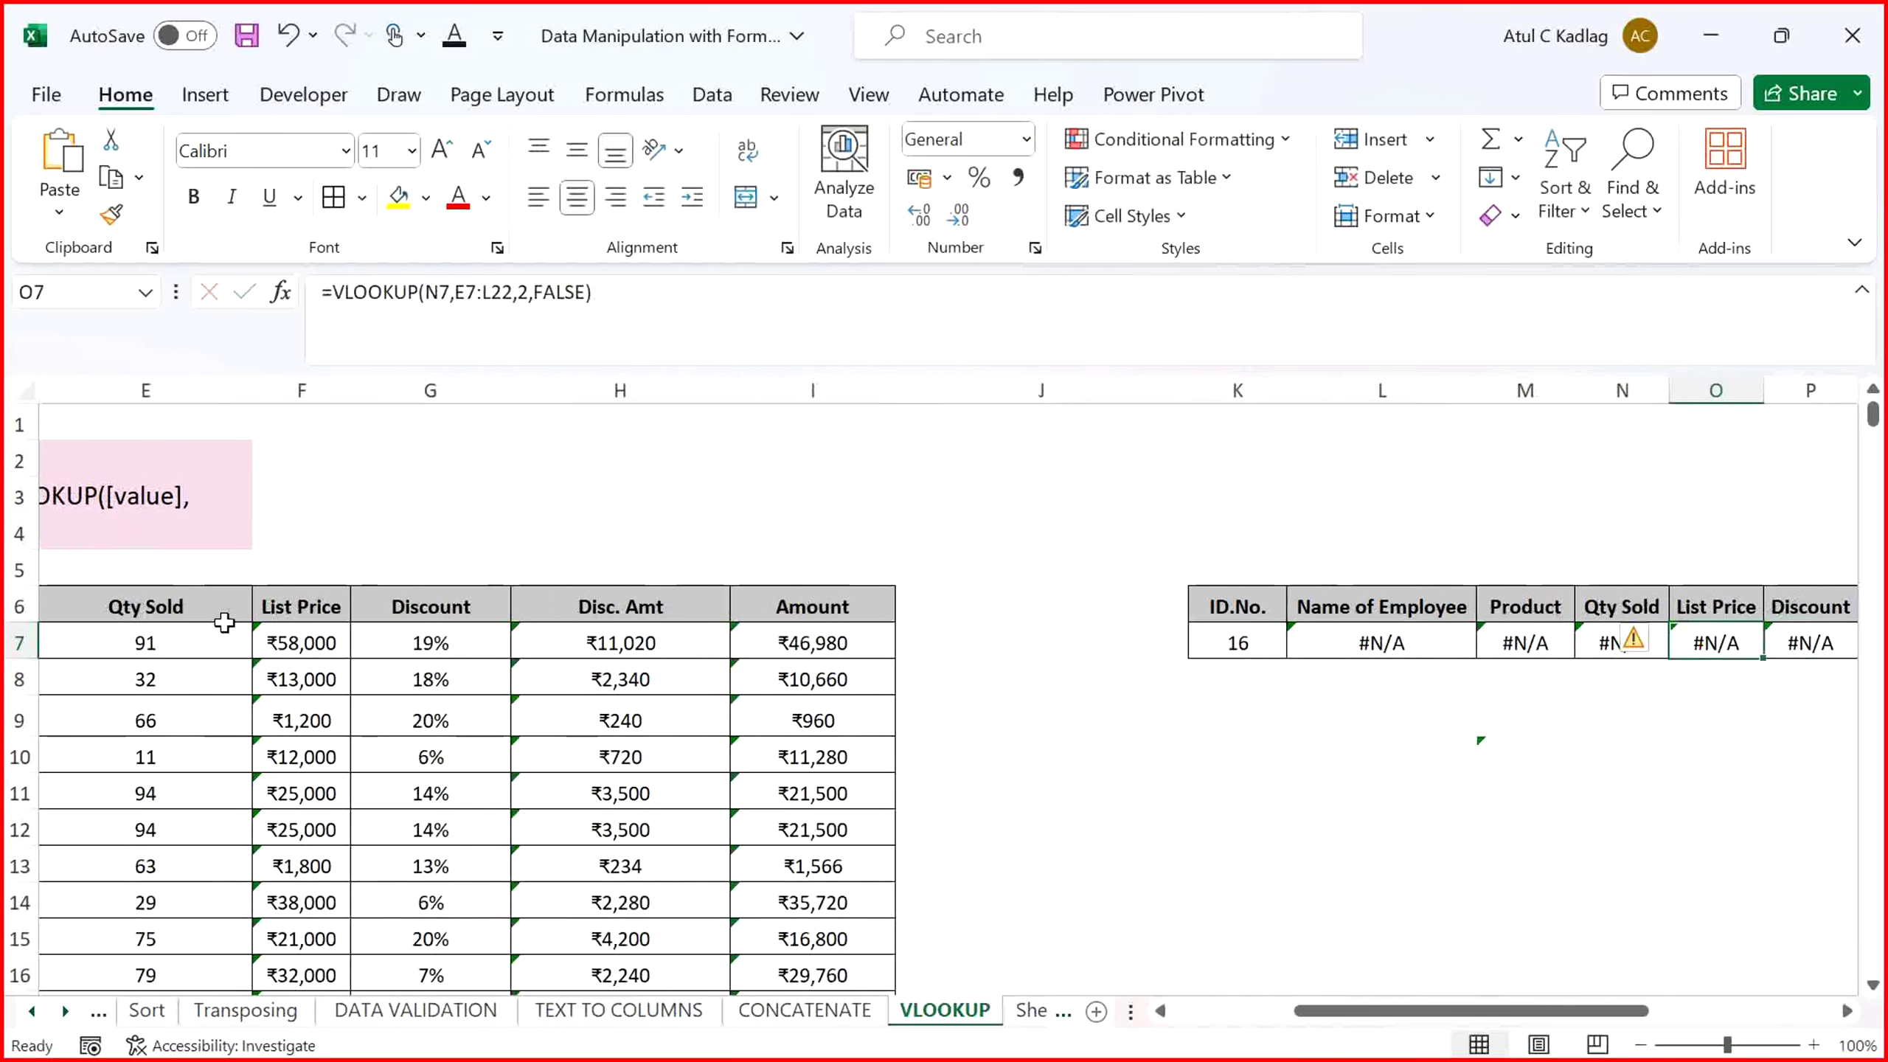
# Extend the table range of the VLOOKUP formula in L7 to B7:I29
pyautogui.press('Left')
pyautogui.press('Left')
pyautogui.press('Left')
pyautogui.press('Left')
pyautogui.press('Left')
pyautogui.press('Left')
pyautogui.press('Left')
pyautogui.press('Left')
pyautogui.press('Left')
pyautogui.press('Left')
pyautogui.press('Left')
pyautogui.press('Left')
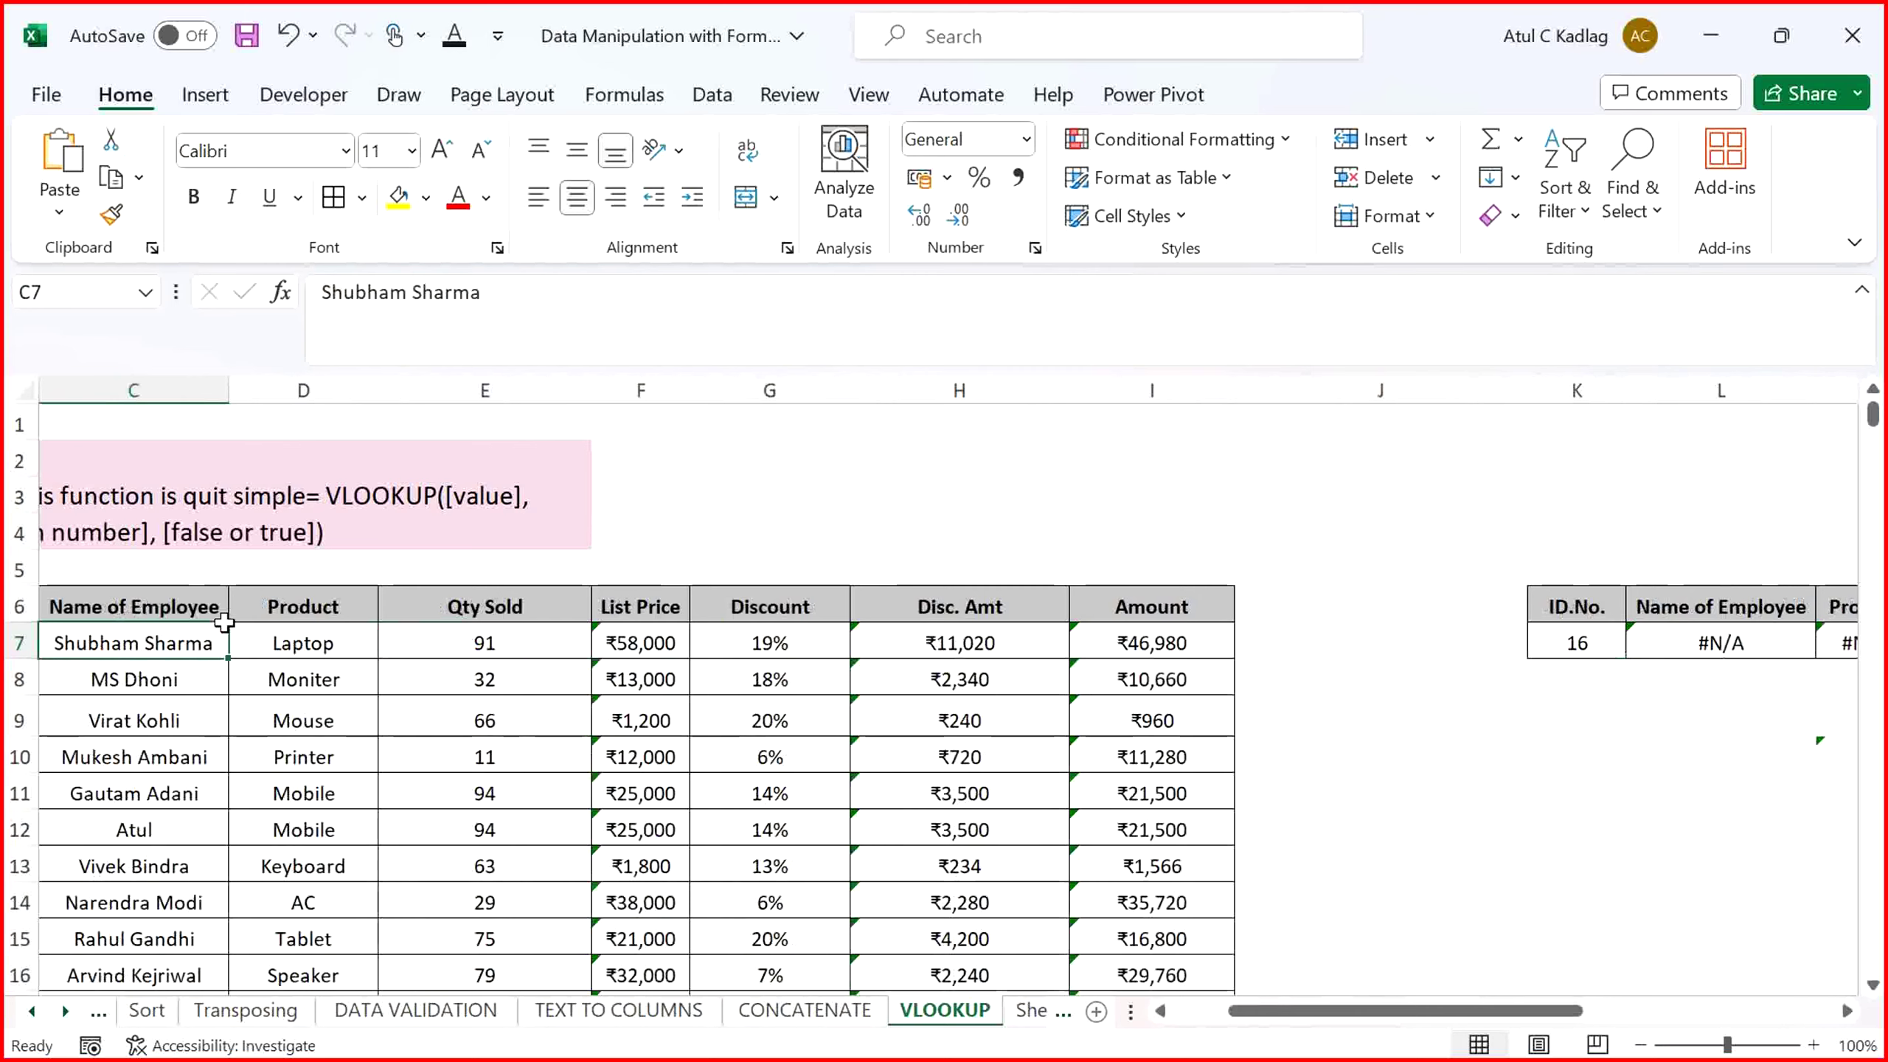
pyautogui.press('Right')
pyautogui.press('Right')
pyautogui.press('Right')
pyautogui.press('Right')
pyautogui.press('Right')
pyautogui.press('Right')
pyautogui.press('Right')
pyautogui.press('Right')
pyautogui.press('Right')
pyautogui.press('F2')
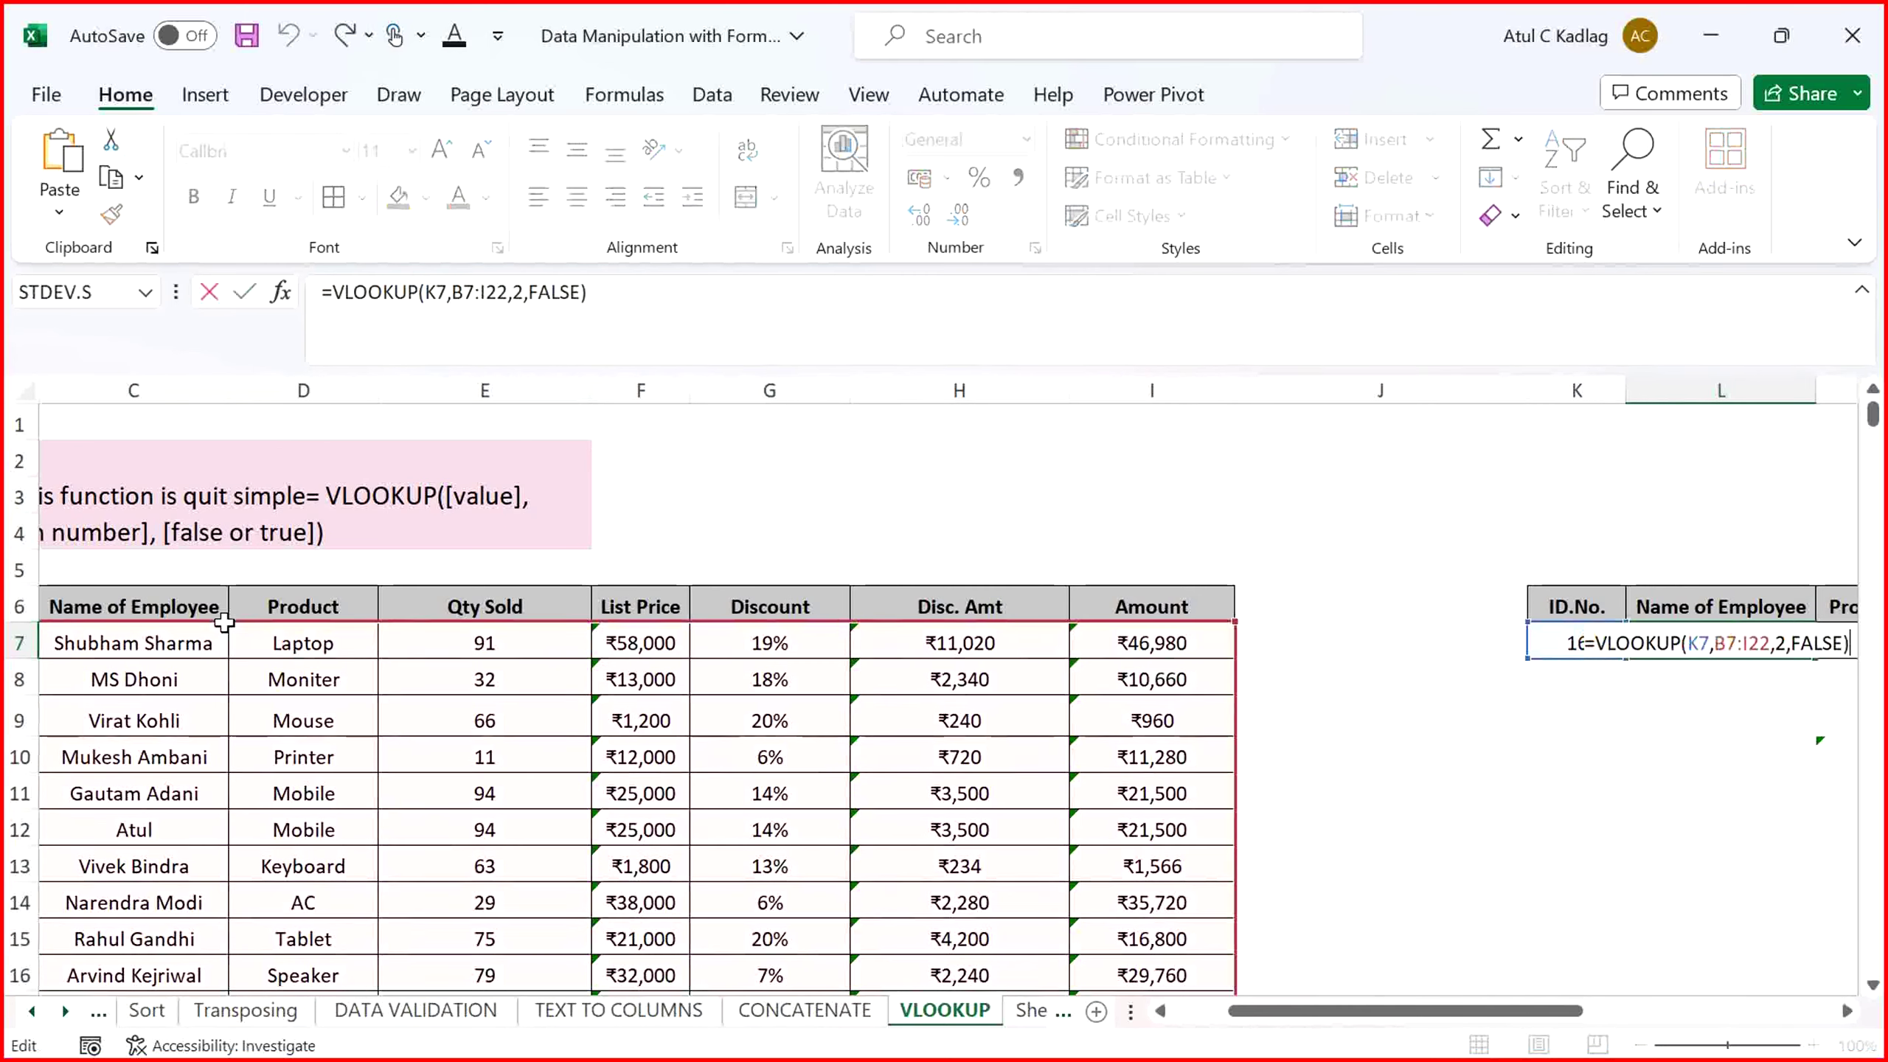
pyautogui.press('Left')
pyautogui.press('Left')
pyautogui.press('Left')
pyautogui.press('Left')
pyautogui.press('Left')
pyautogui.press('Left')
pyautogui.press('Left')
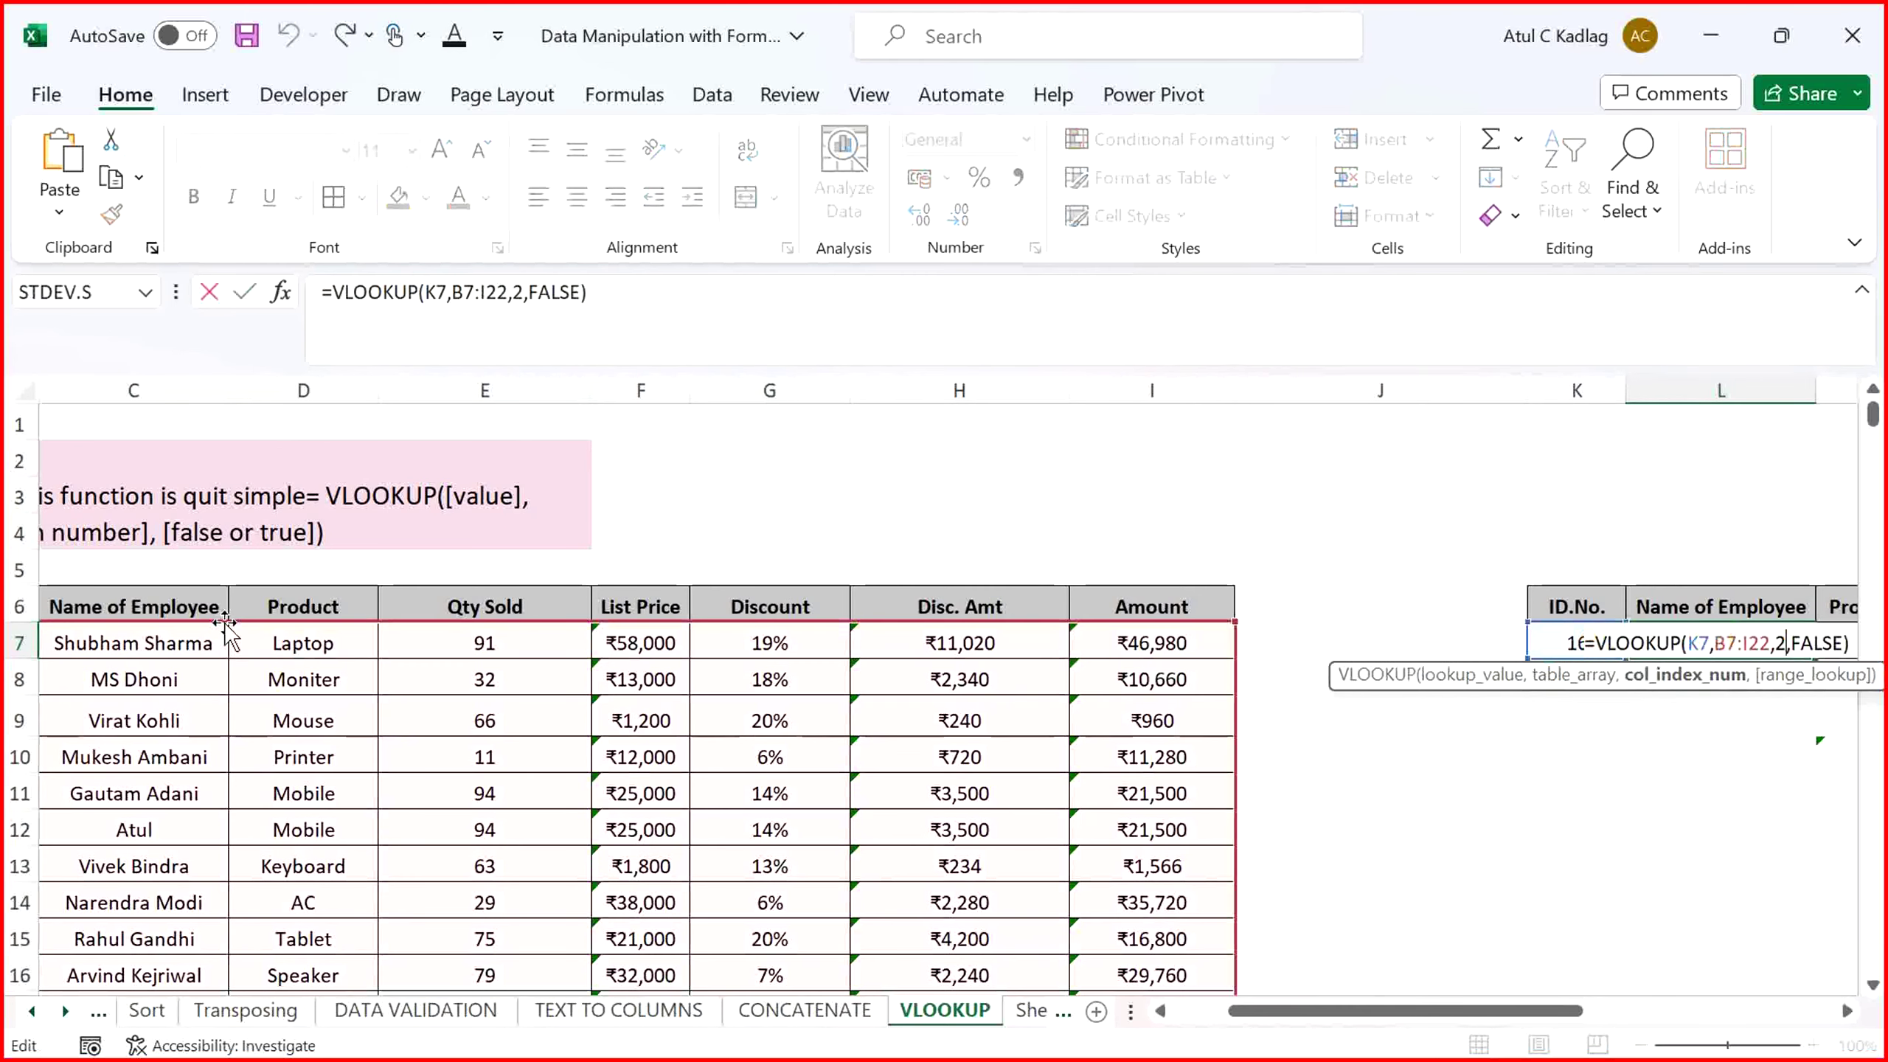
pyautogui.press('Left')
pyautogui.press('Left')
pyautogui.press('Left')
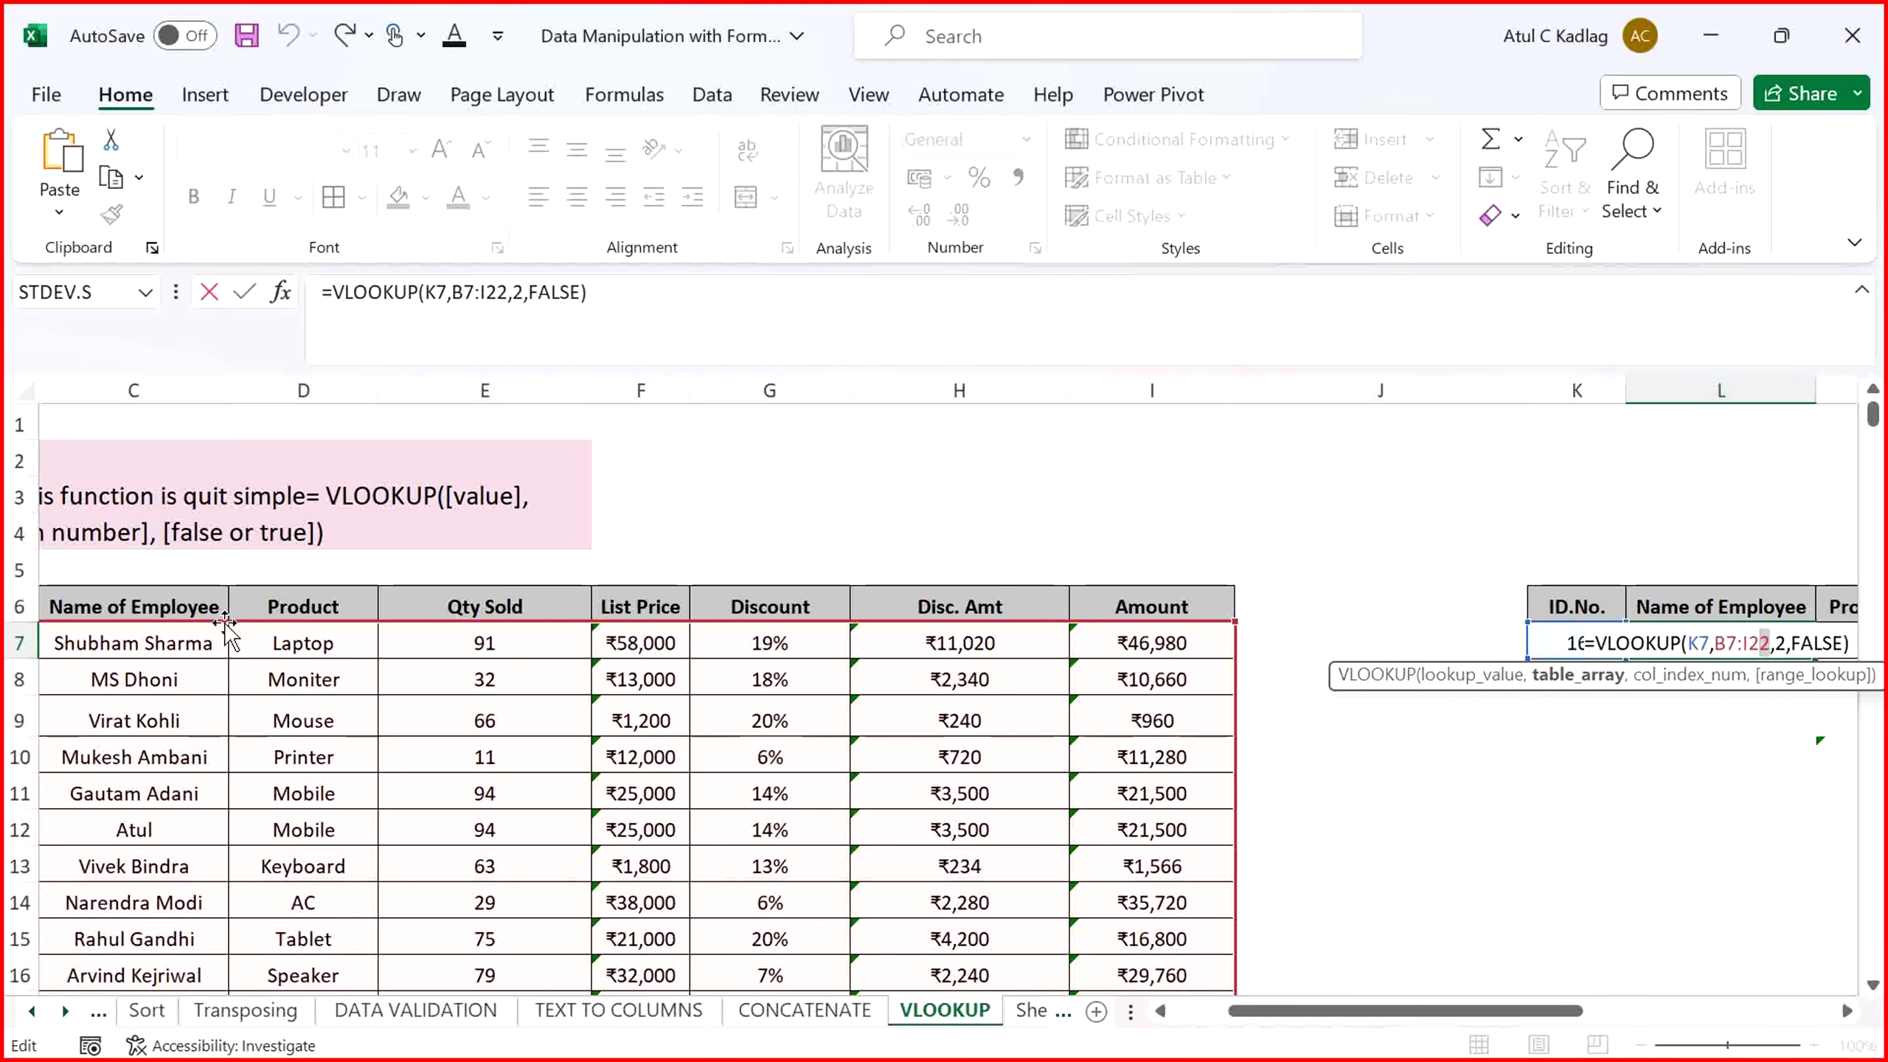
pyautogui.press('Delete')
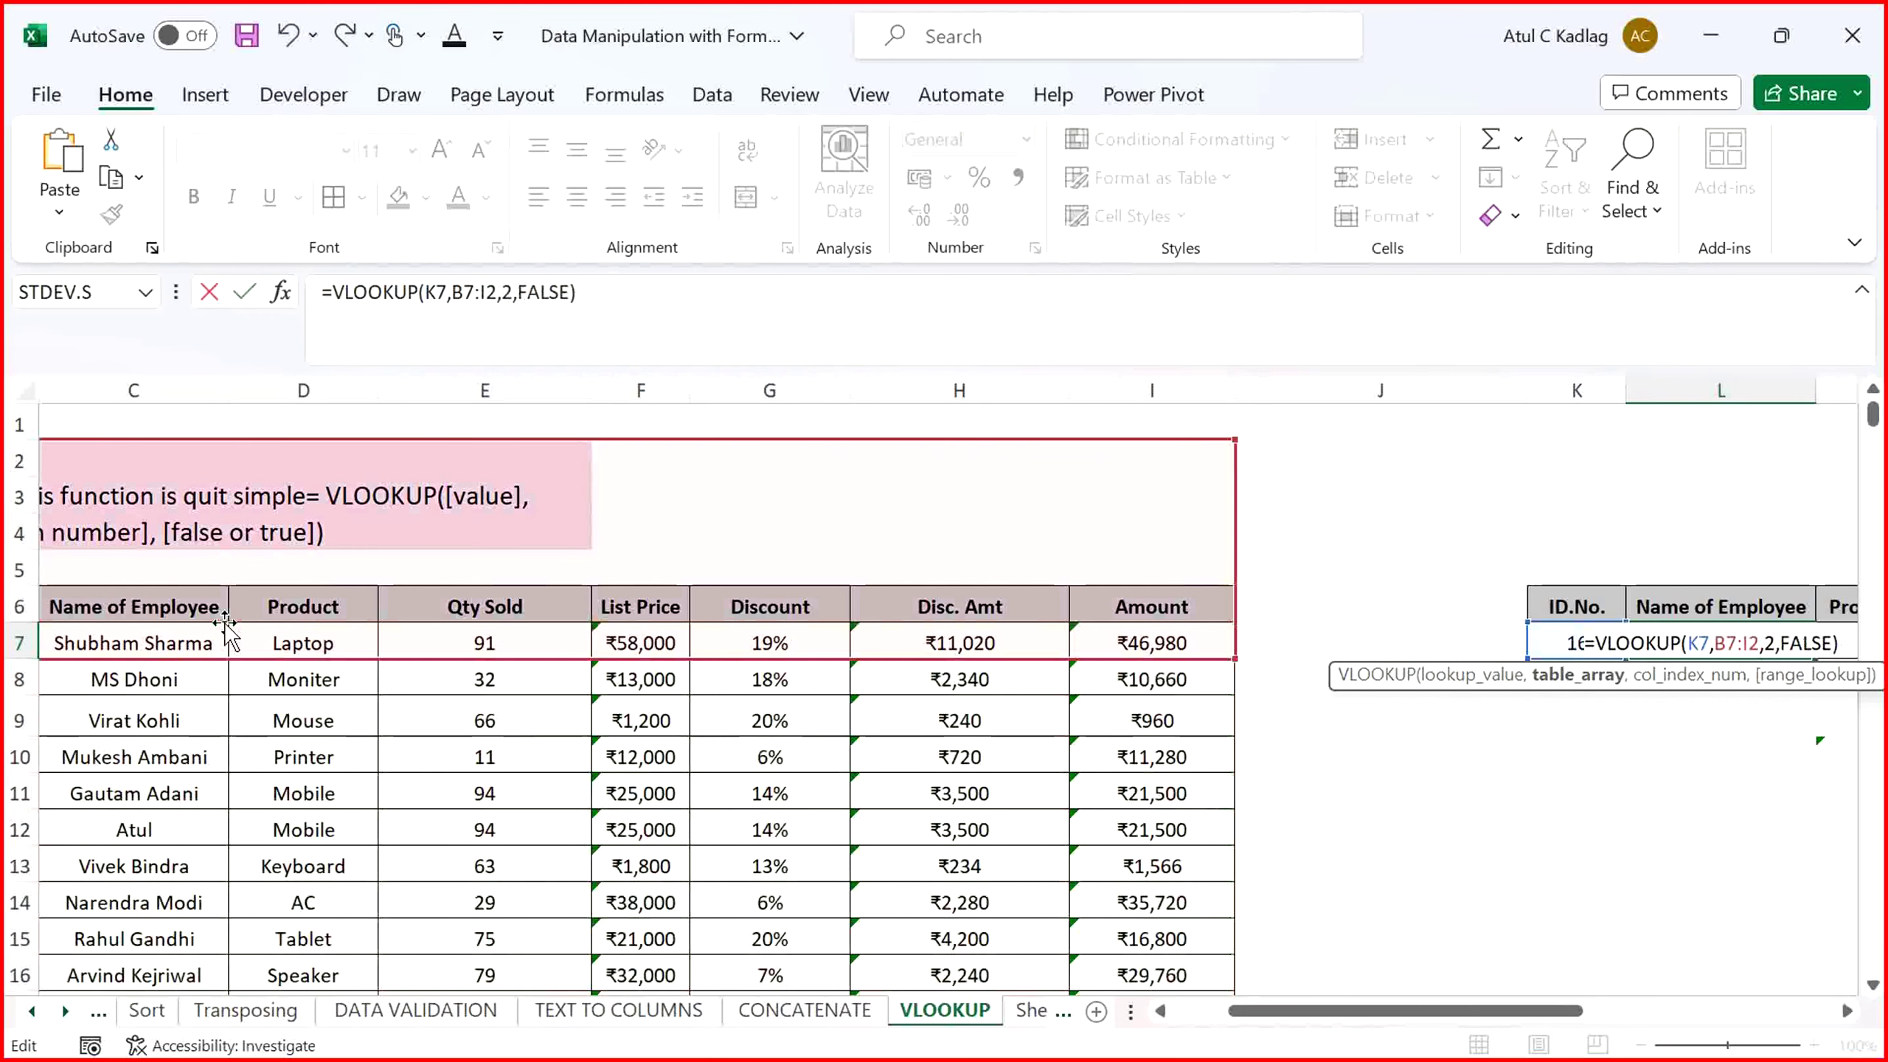
pyautogui.write('6')
pyautogui.press('Return')
pyautogui.press('Up')
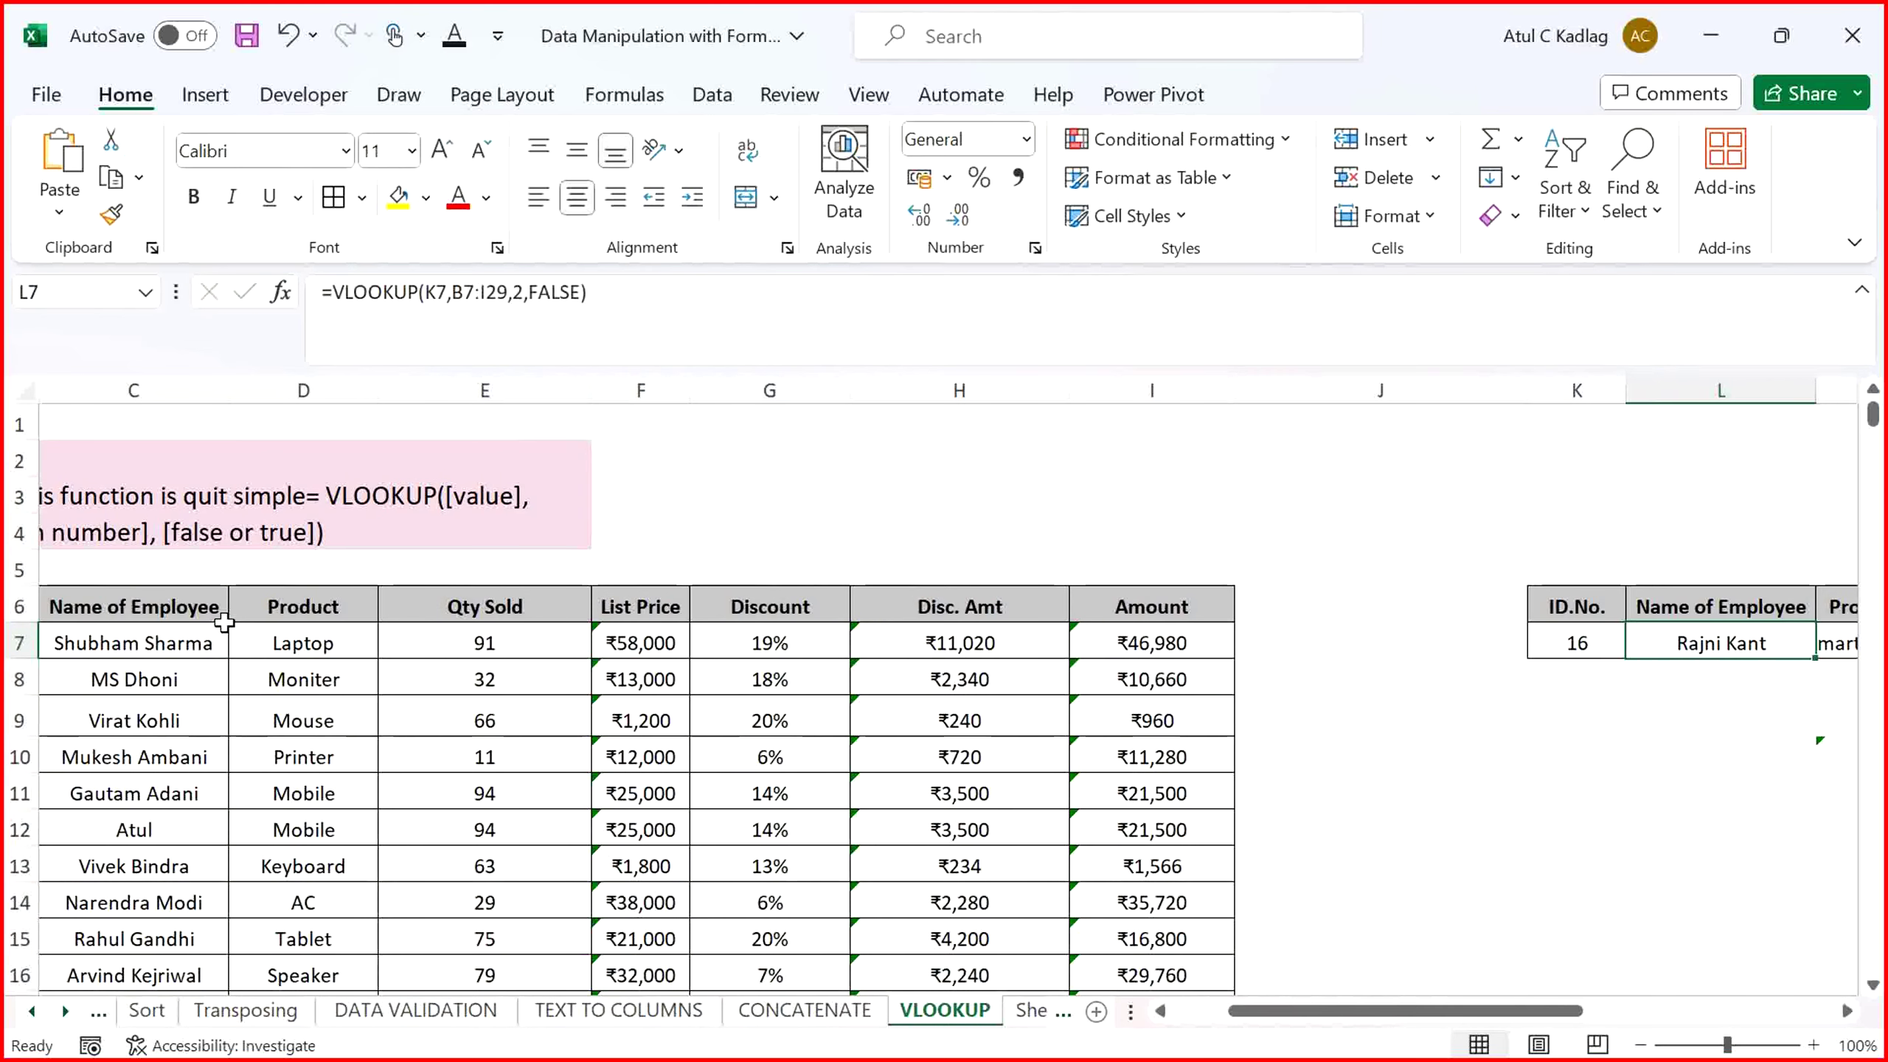
# Check the record added in row 23 against the rest of the sales table
pyautogui.press('Left')
pyautogui.press('pagedown')
pyautogui.press('Left')
pyautogui.press('Left')
pyautogui.press('Left')
pyautogui.press('Left')
pyautogui.press('Left')
pyautogui.press('Left')
pyautogui.press('Left')
pyautogui.press('Left')
pyautogui.press('Left')
pyautogui.press('Left')
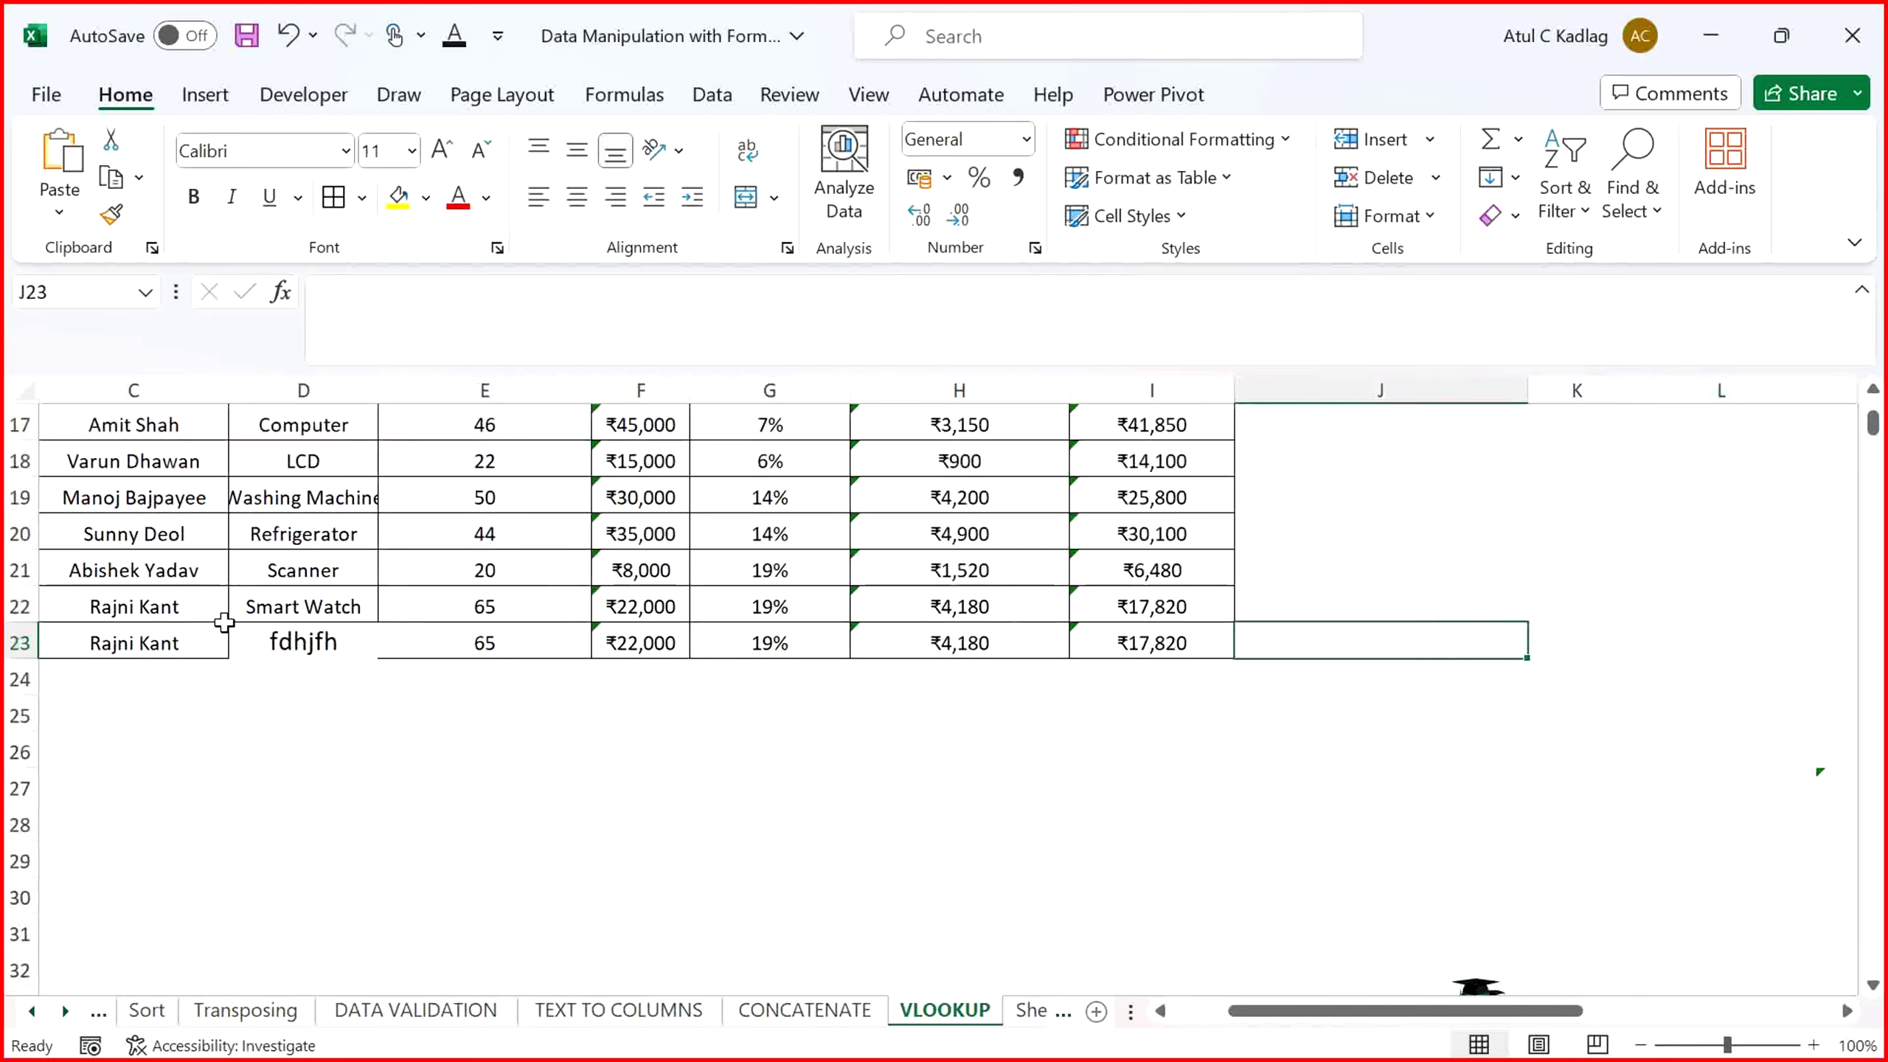
pyautogui.press('Right')
pyautogui.press('Right')
pyautogui.press('Right')
pyautogui.press('Right')
pyautogui.press('Right')
pyautogui.press('Right')
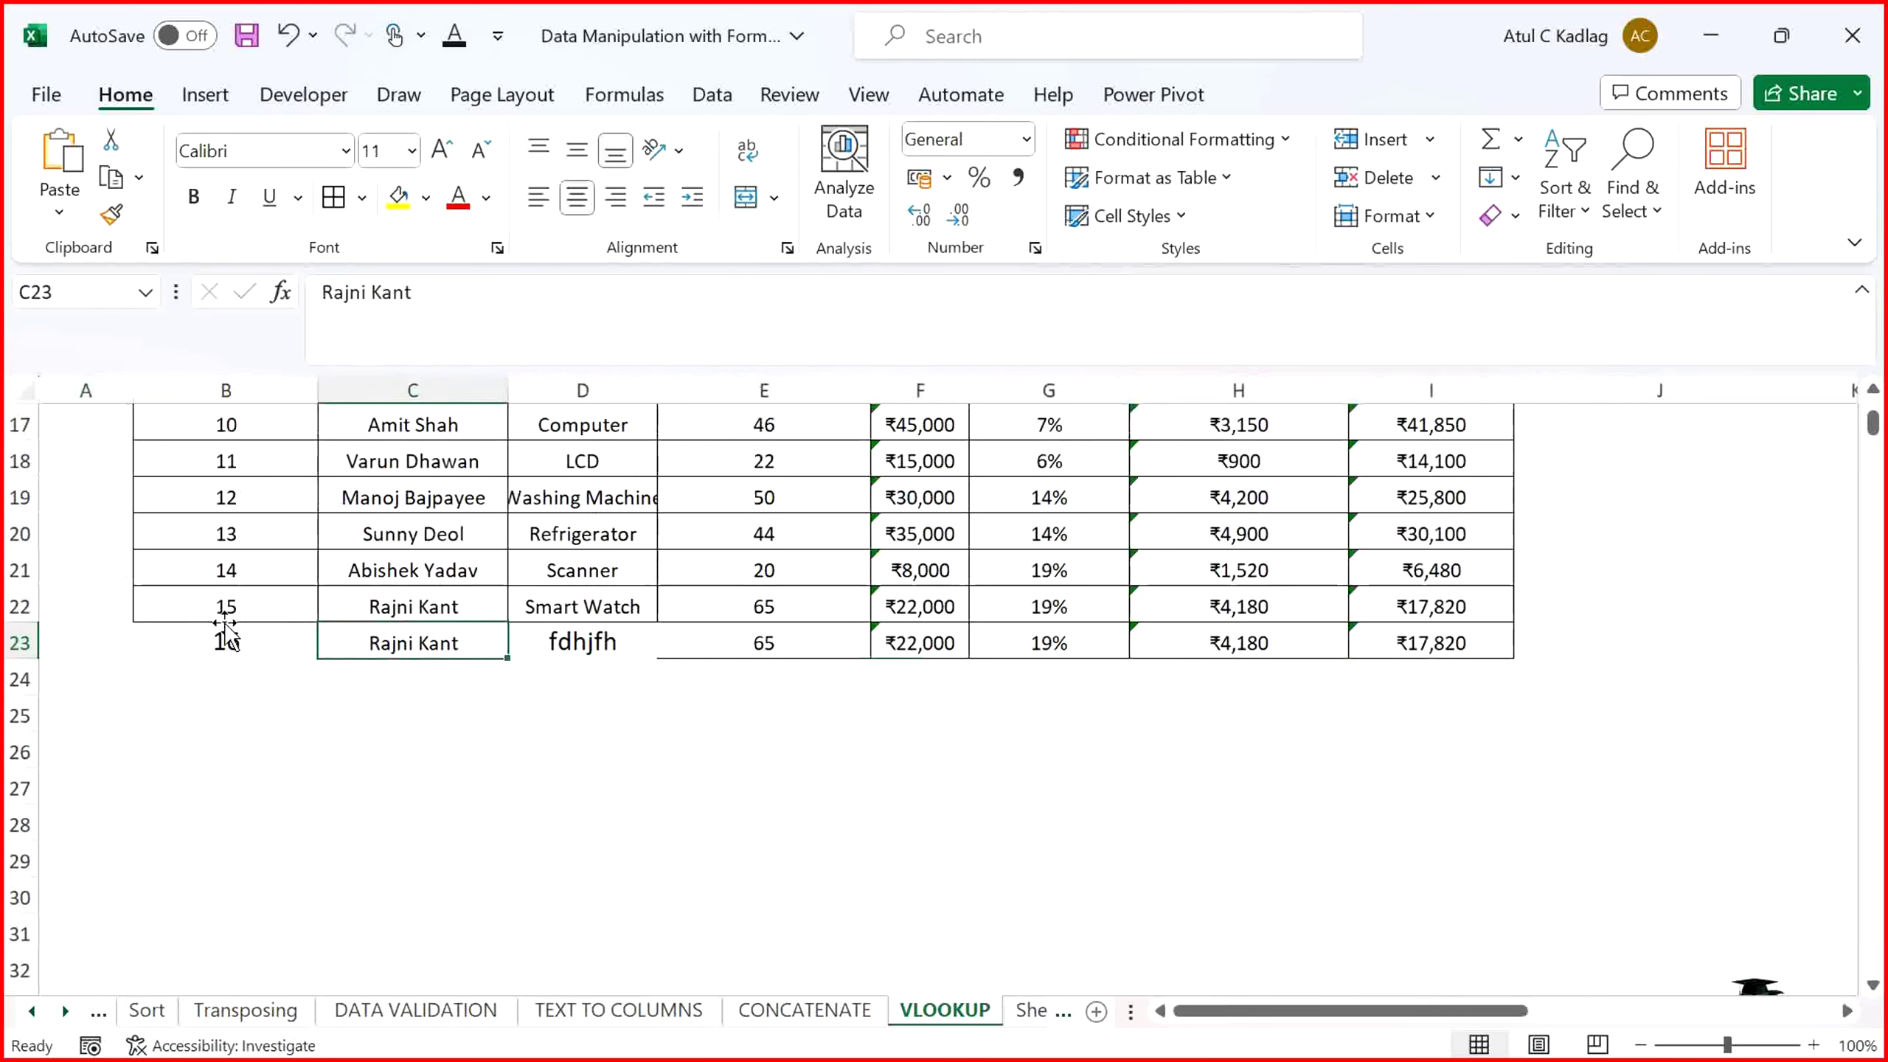
pyautogui.press('pageup')
pyautogui.press('Down')
pyautogui.press('Down')
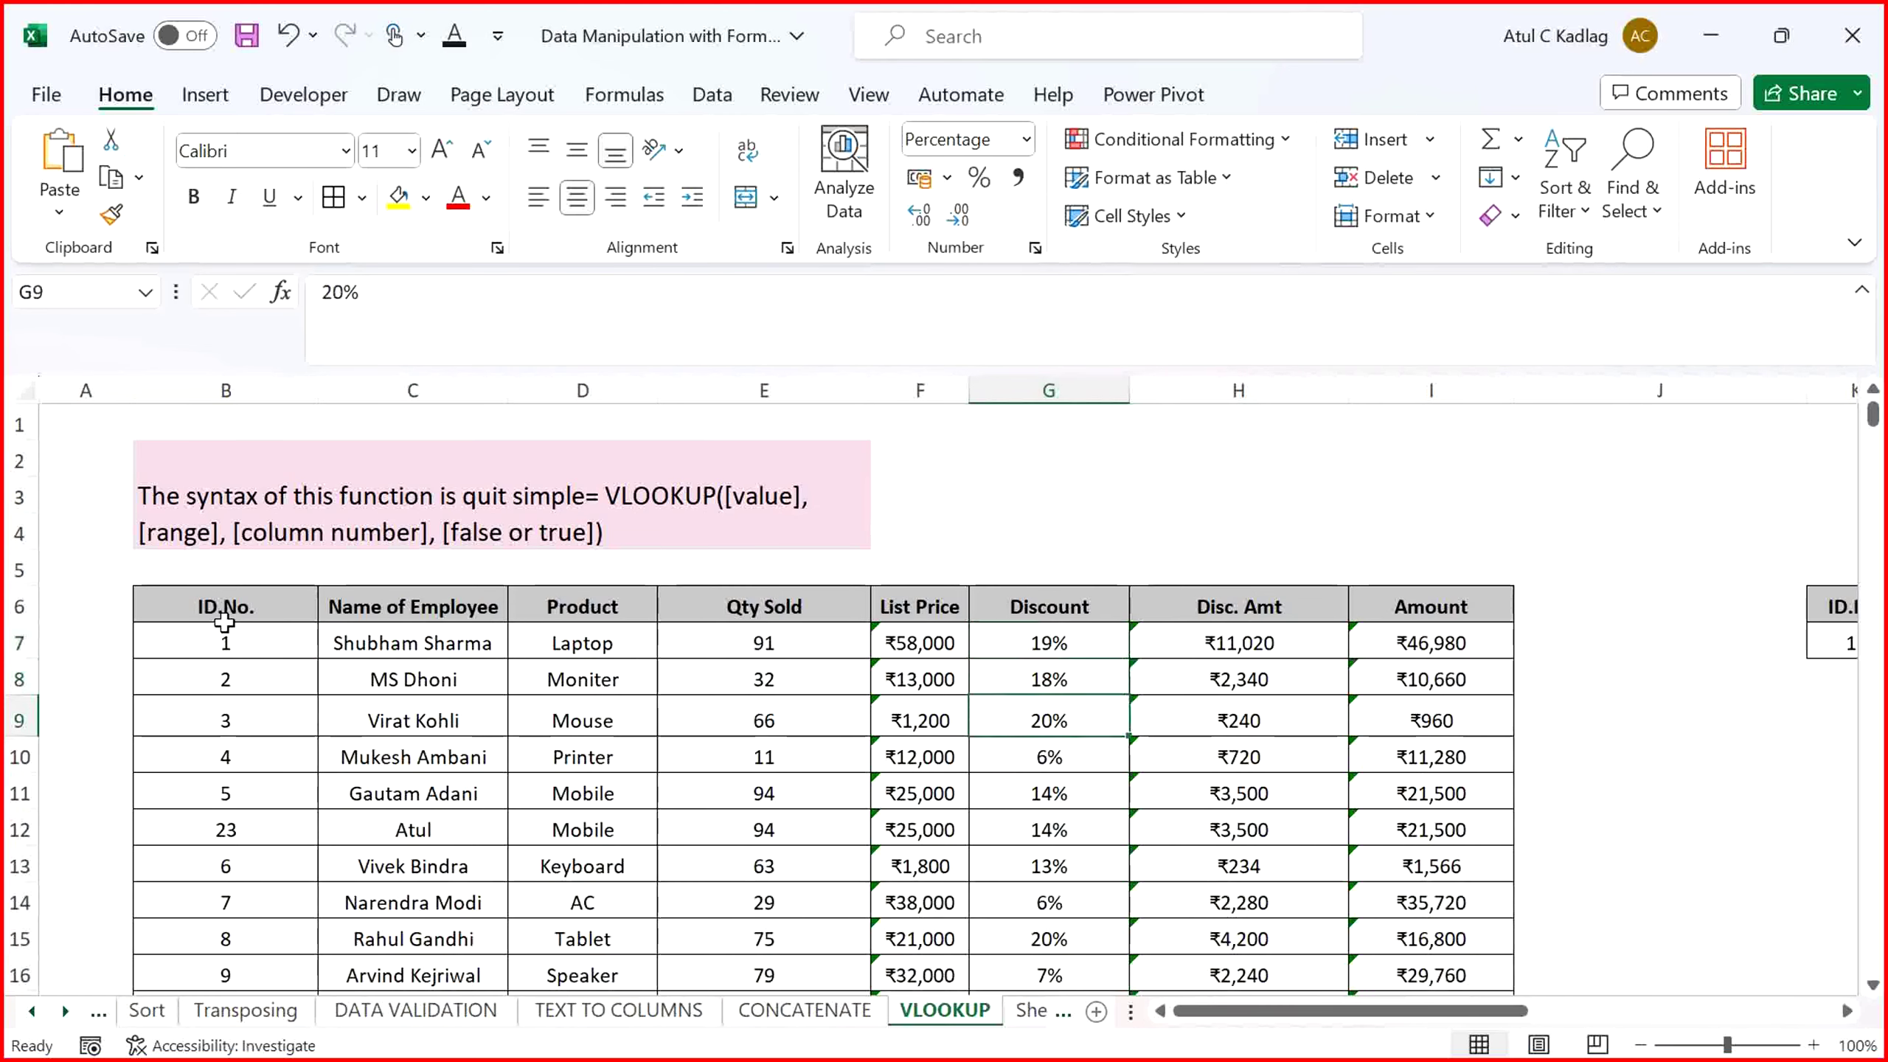
# Try to shift the table range of the VLOOKUP formula in L7 to F11:M33
pyautogui.press('Up')
pyautogui.press('Up')
pyautogui.press('Right')
pyautogui.press('Right')
pyautogui.press('Right')
pyautogui.press('Right')
pyautogui.press('Right')
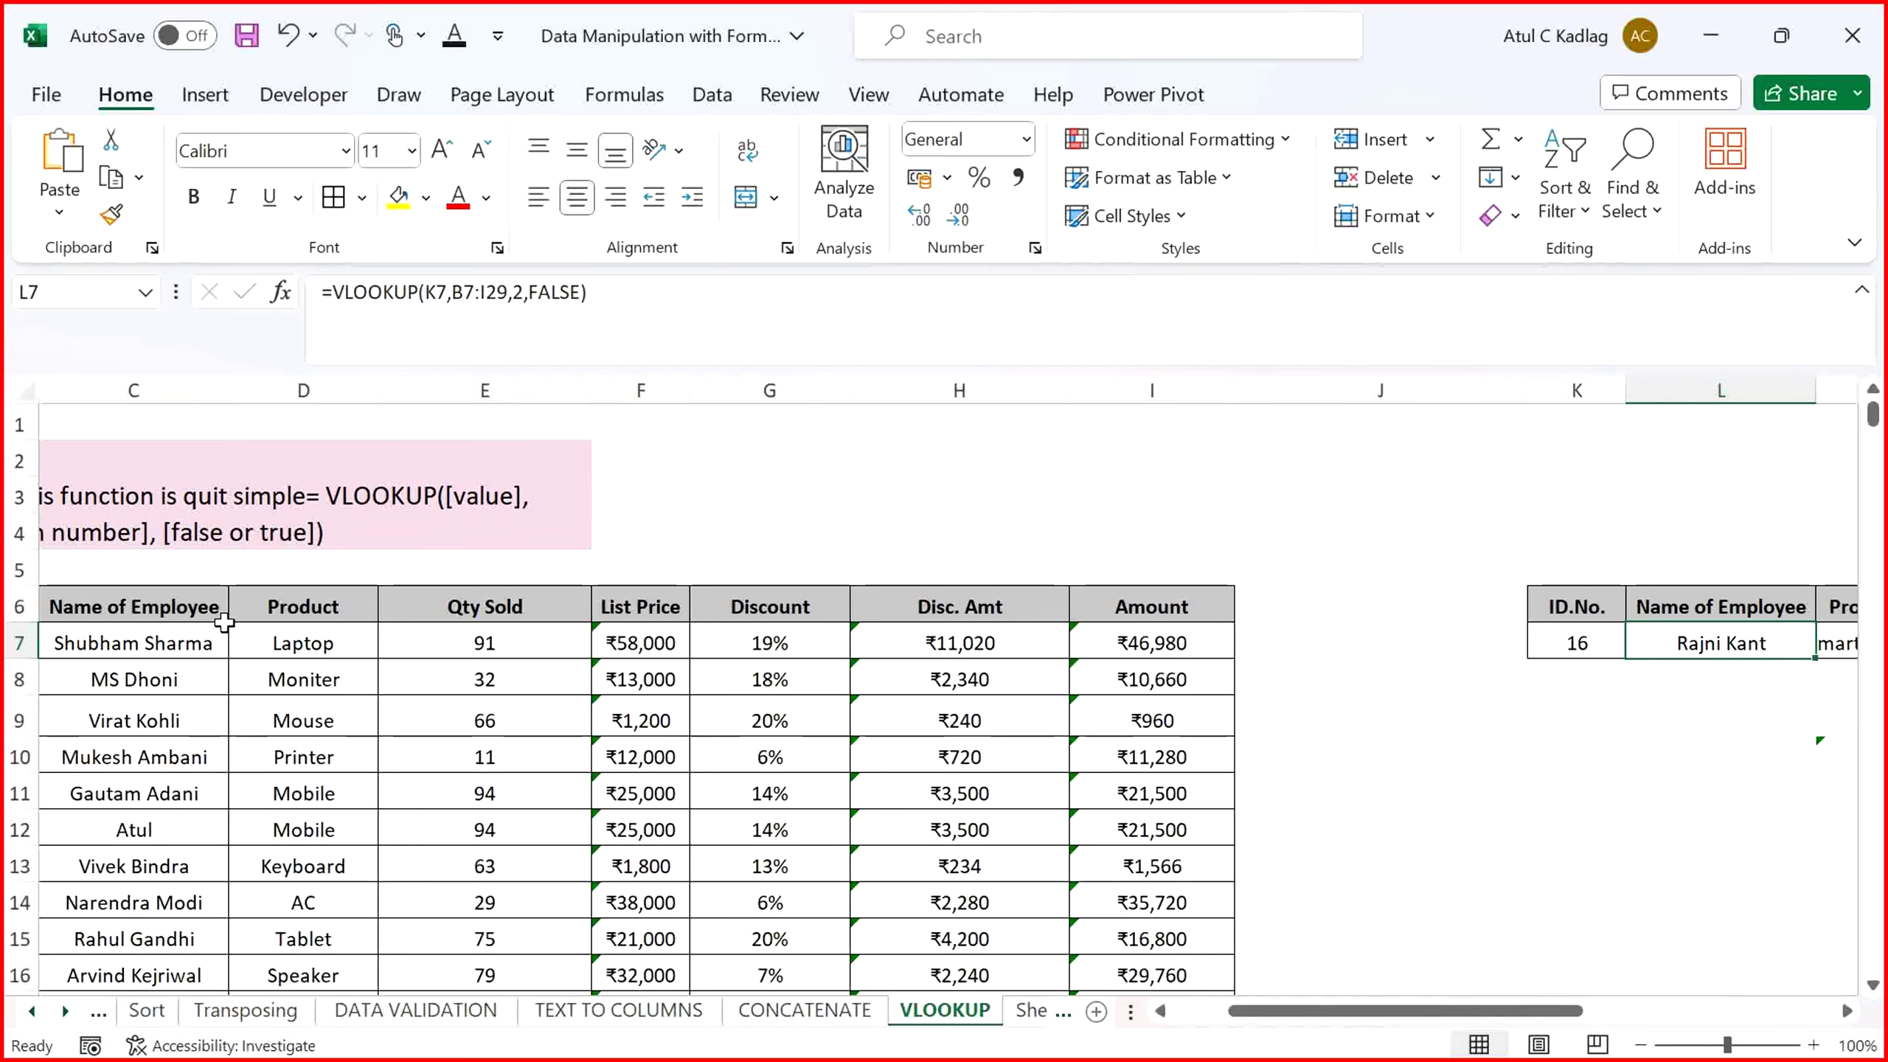
pyautogui.hscroll(1, 225, 622)
pyautogui.press('F2')
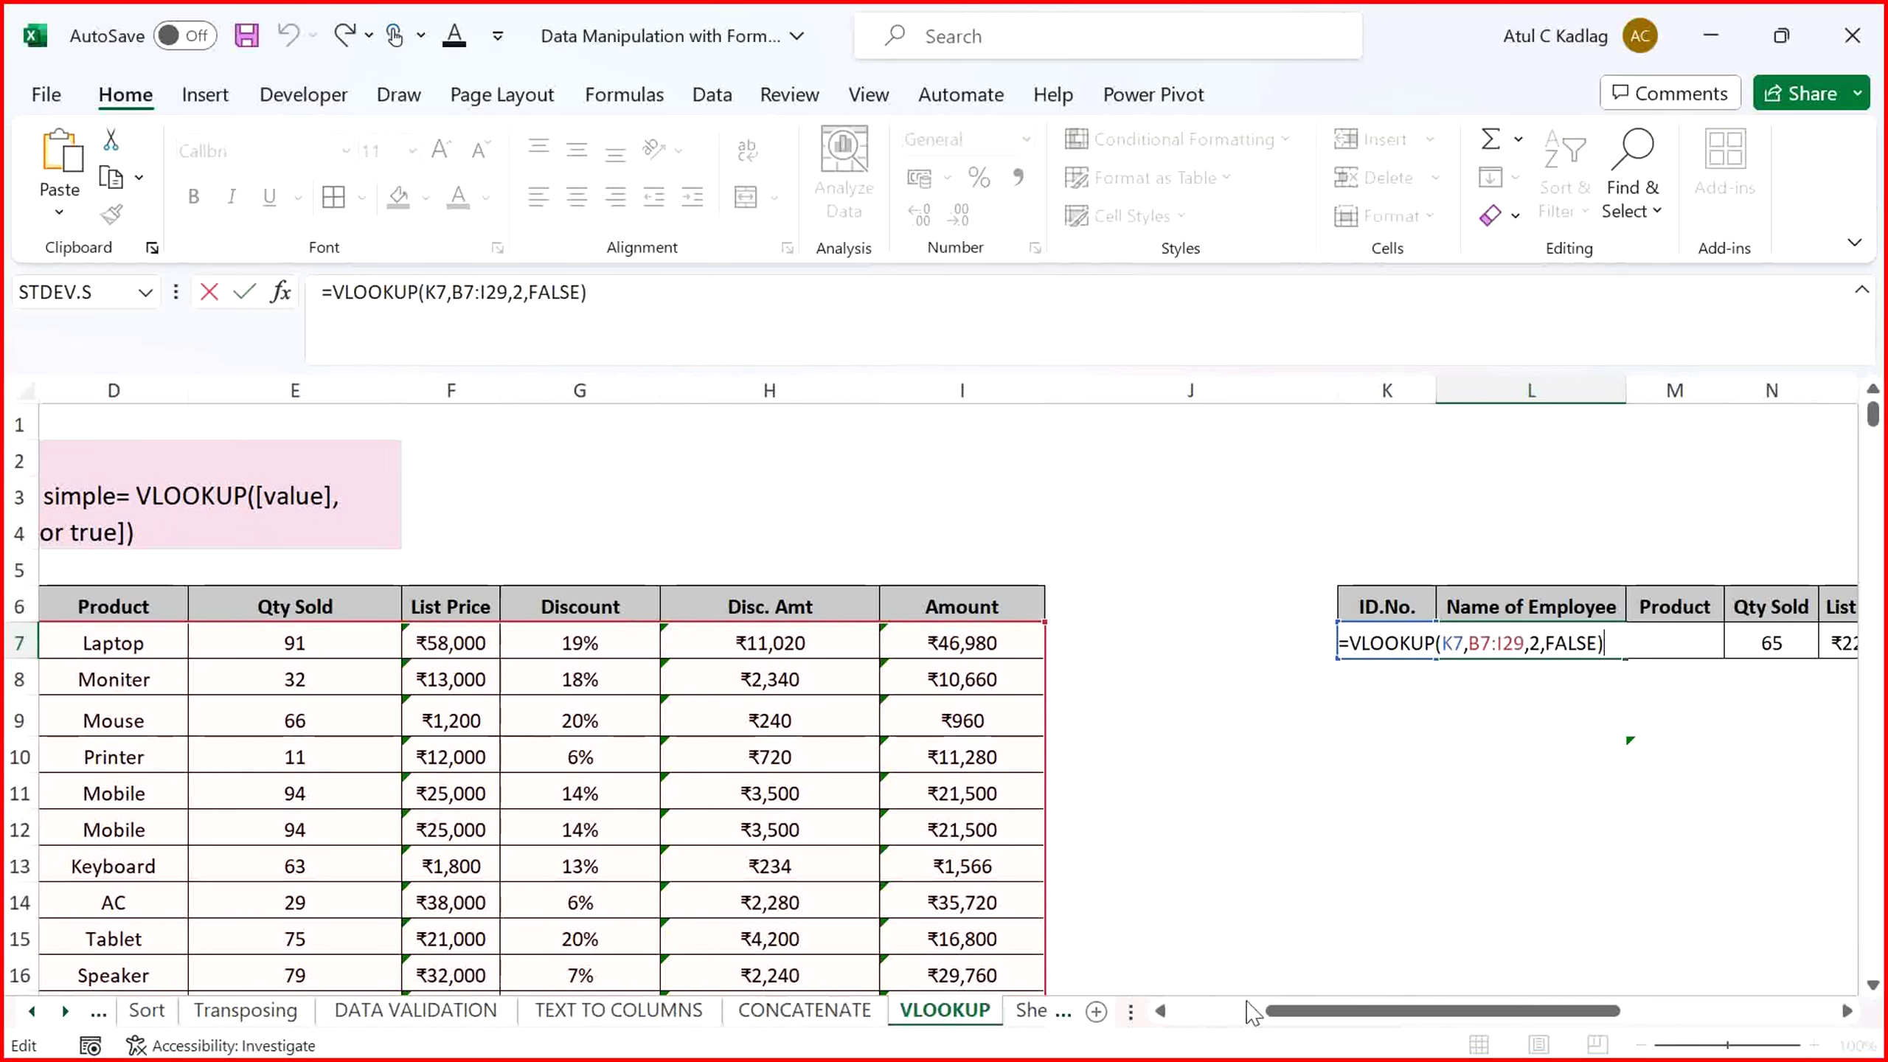
pyautogui.hscroll(1, 1337, 1031)
pyautogui.moveTo(1338, 1030); pyautogui.dragTo(1240, 1030)
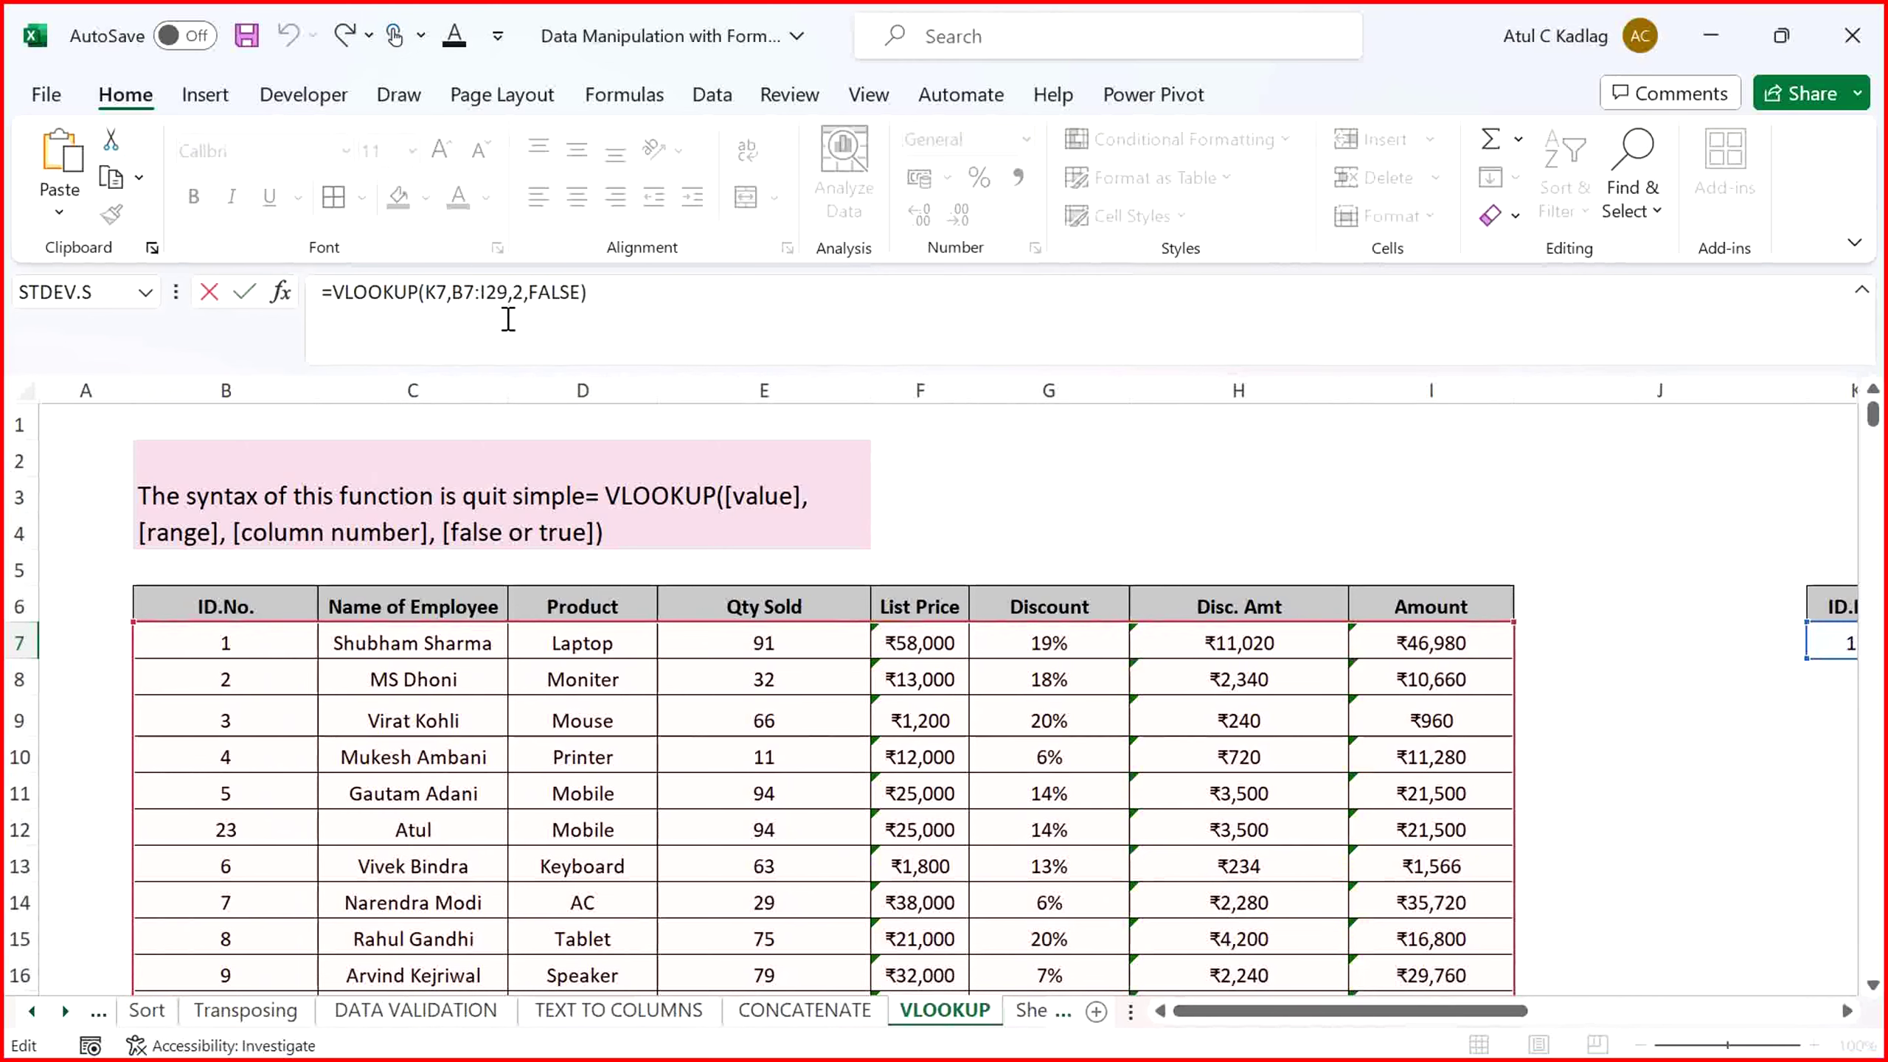
pyautogui.click(486, 292)
pyautogui.moveTo(137, 624); pyautogui.dragTo(890, 796)
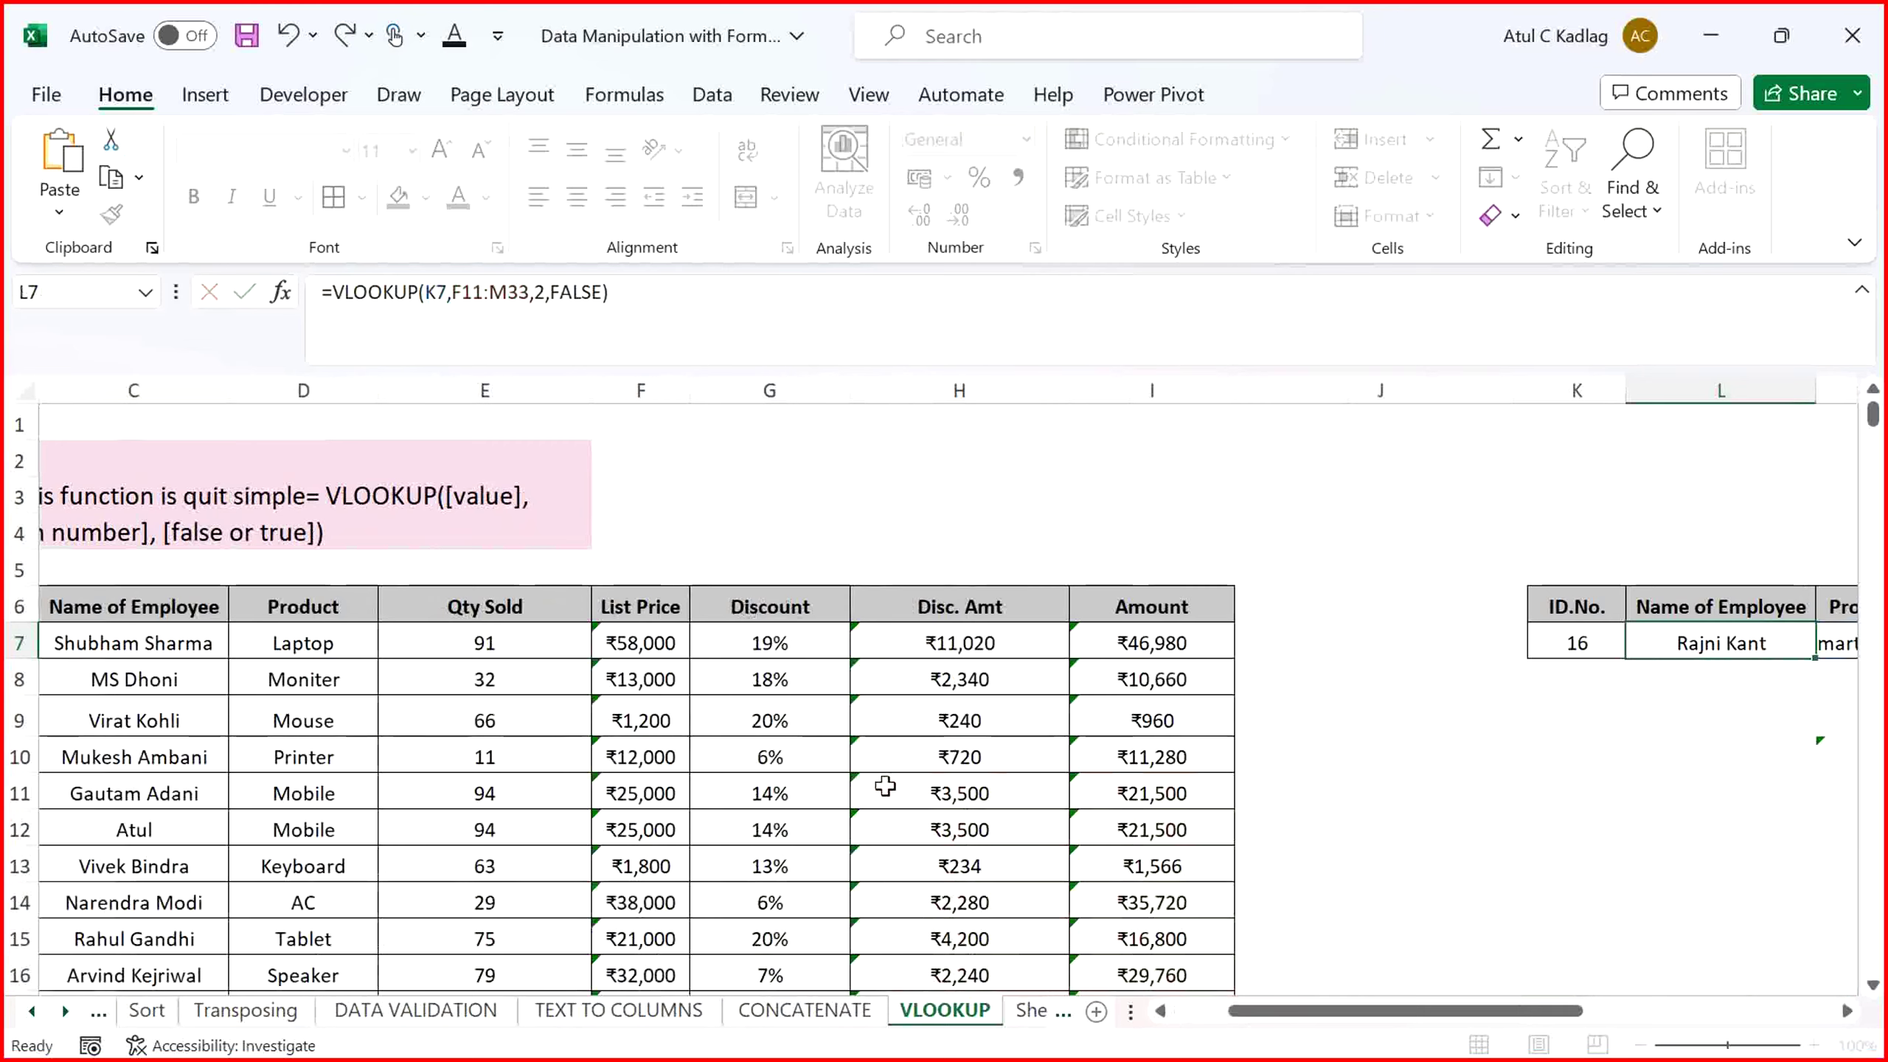
pyautogui.press('Escape')
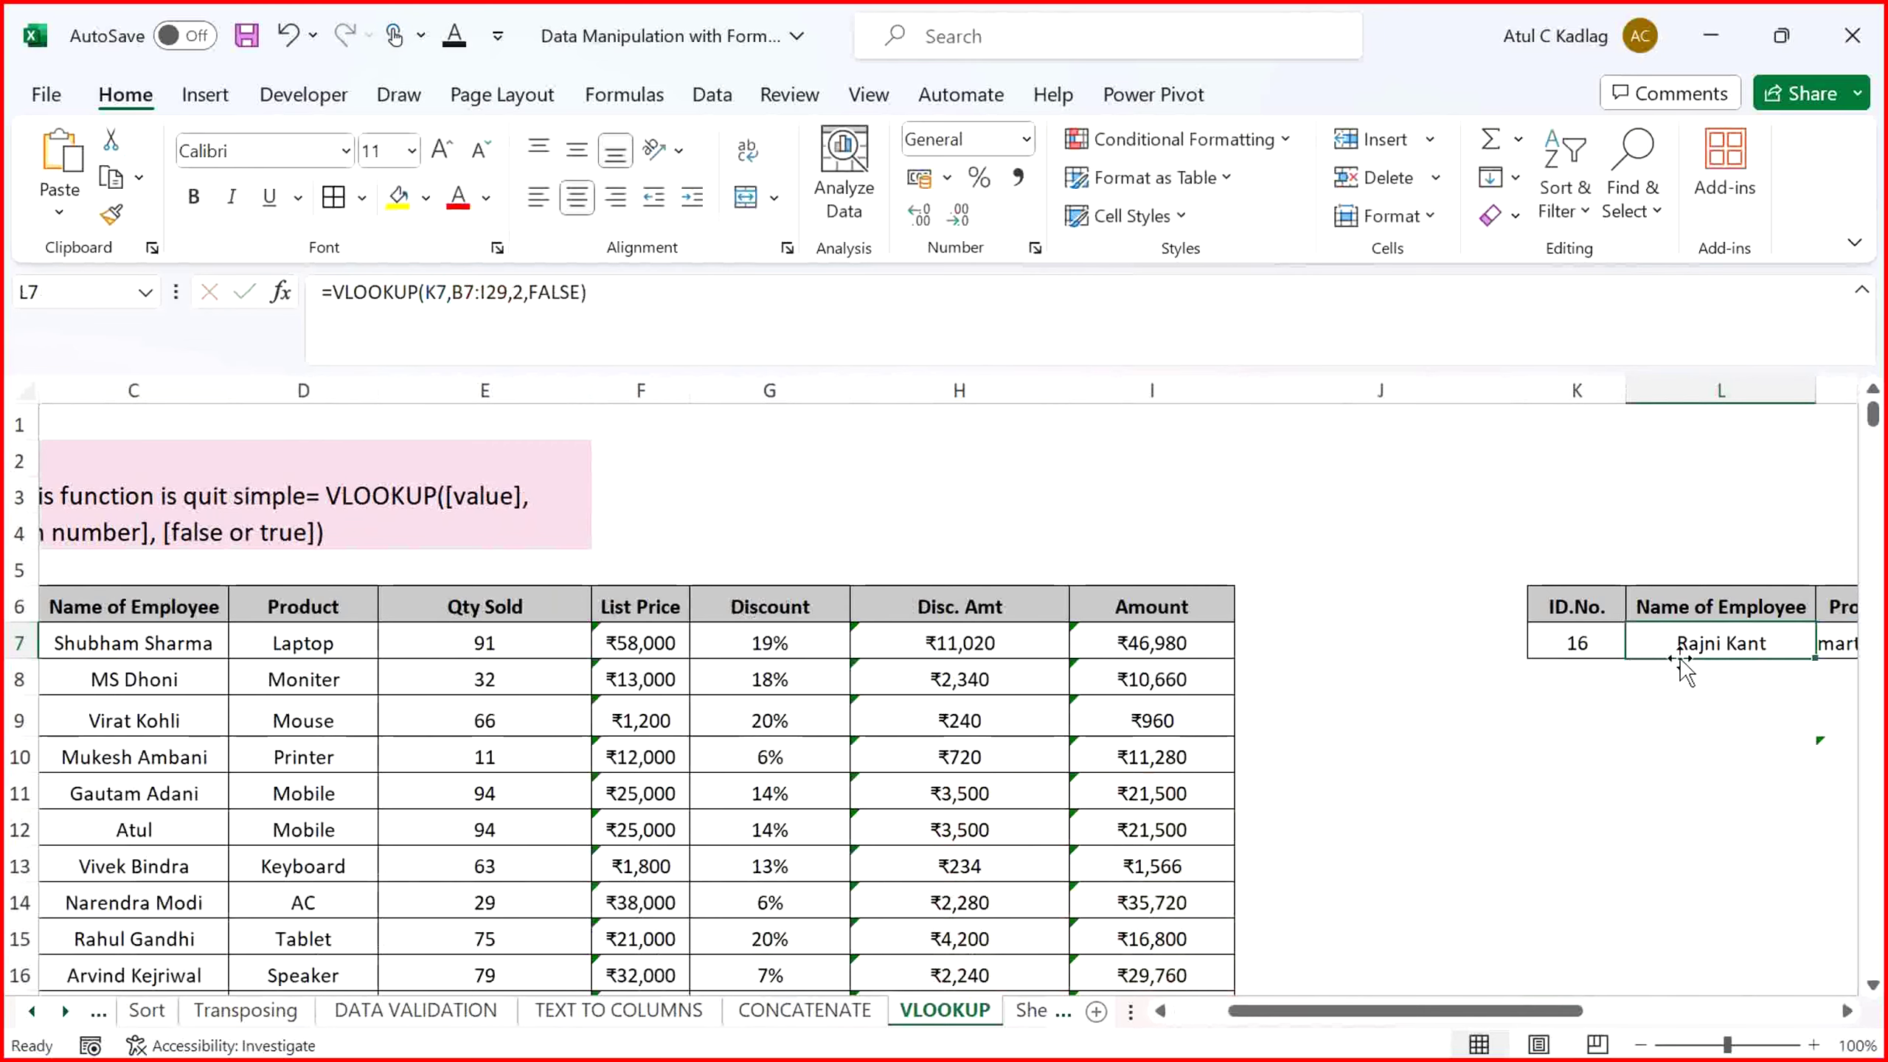
pyautogui.moveTo(1385, 1011); pyautogui.dragTo(1327, 1034)
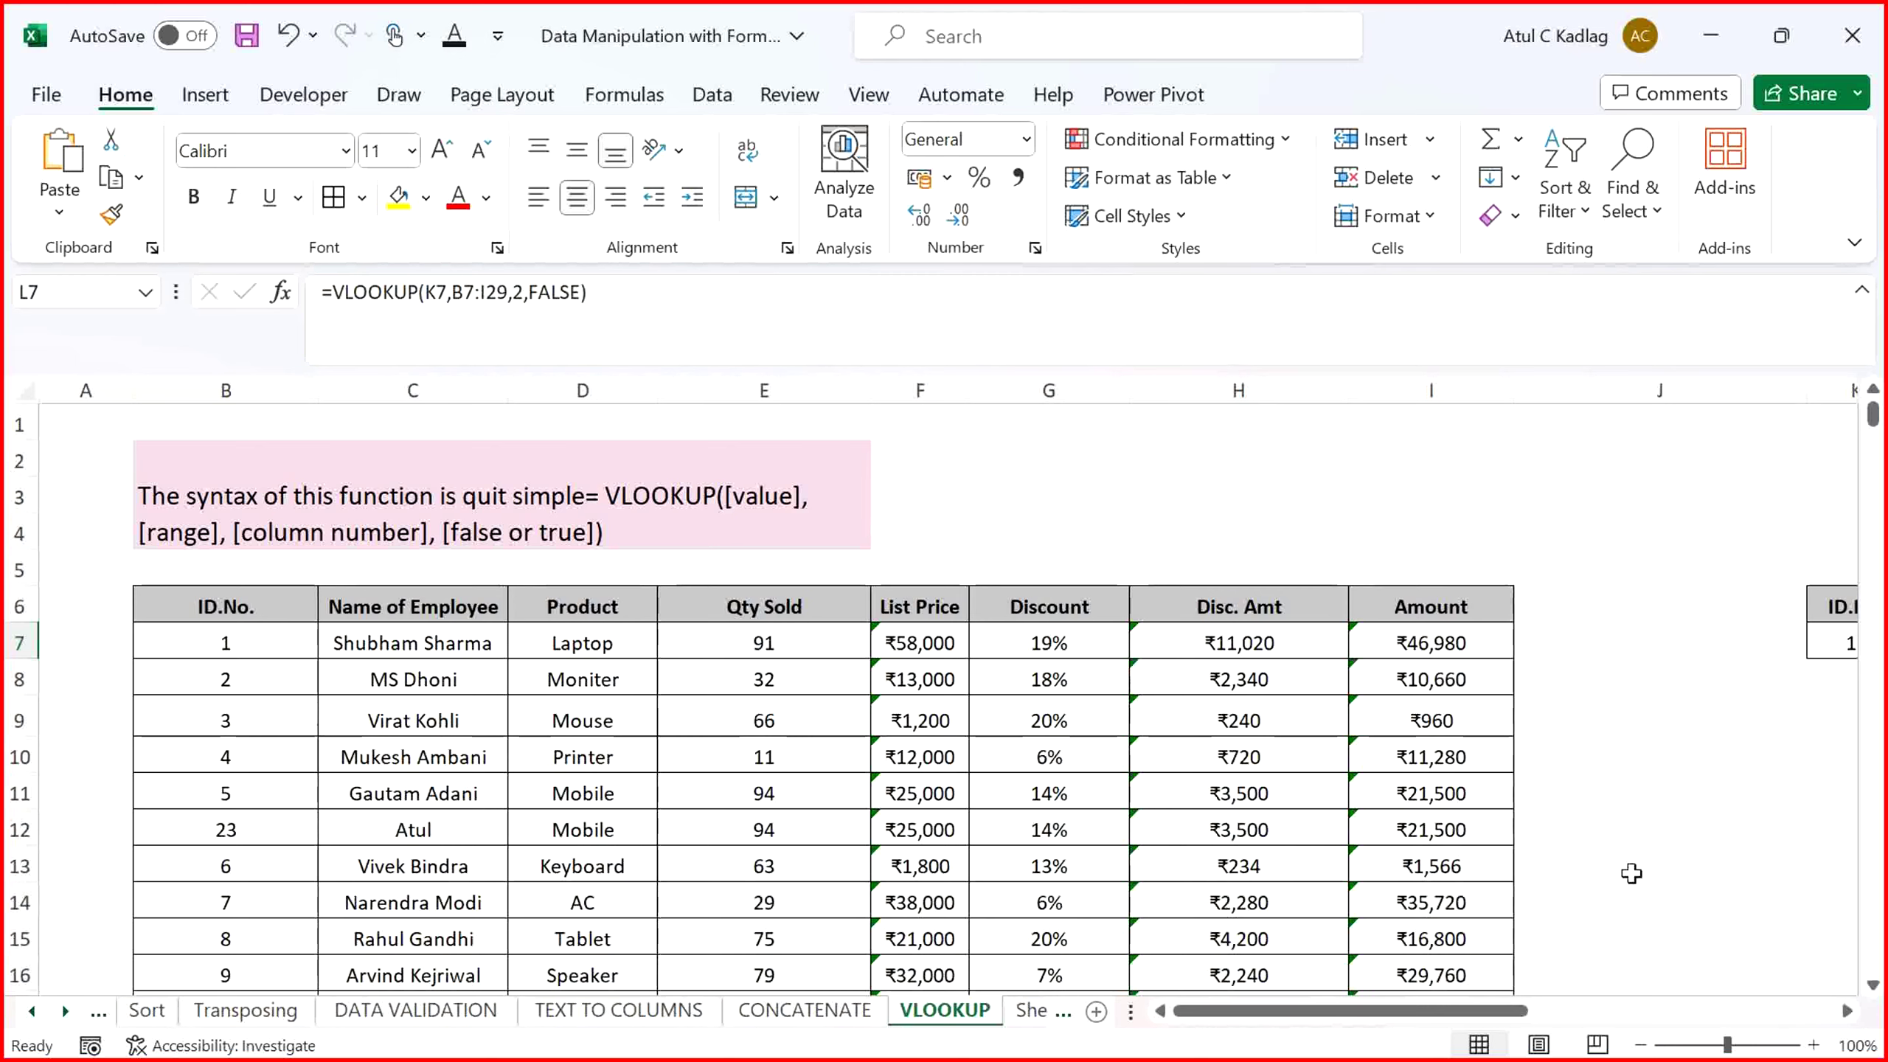
pyautogui.click(1362, 768)
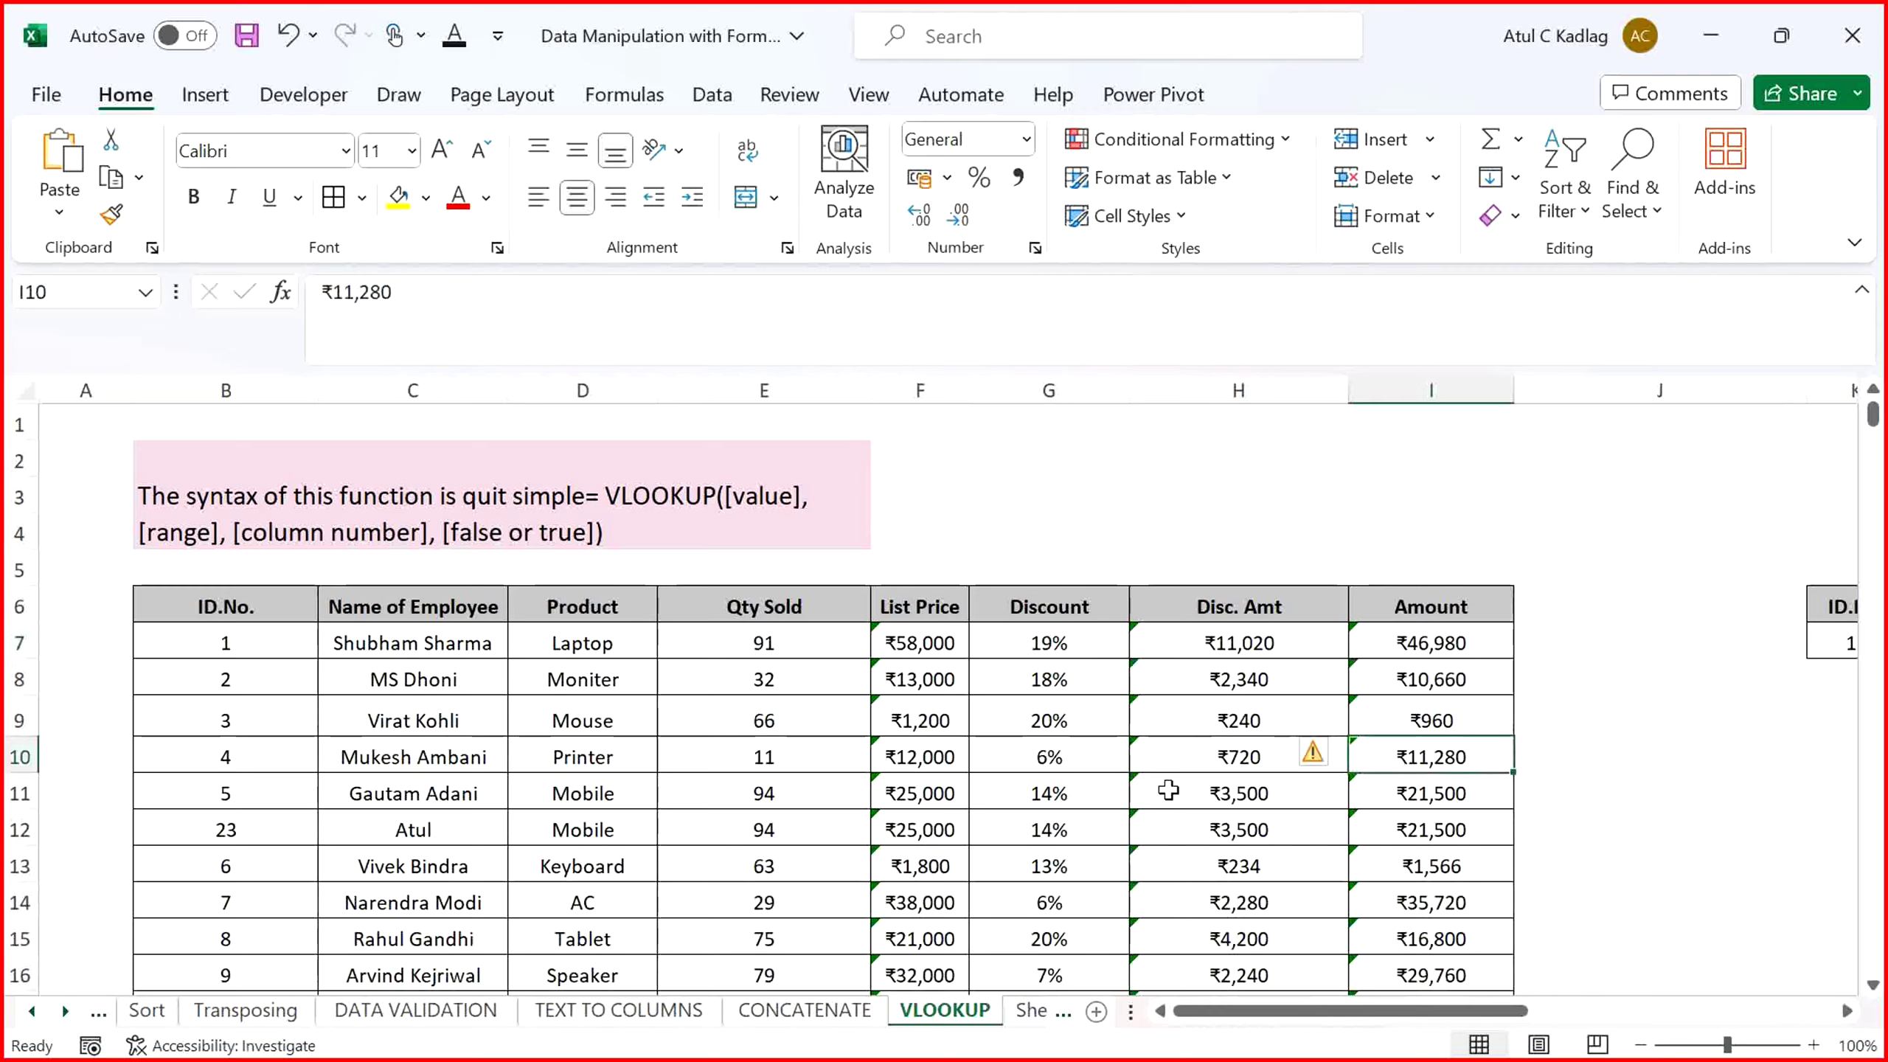
# Switch to the Data Analytics - Marathi meeting in Teams and bring up the screen recorder's Recording Toolbar
pyautogui.hotkey('alt', 'Tab')
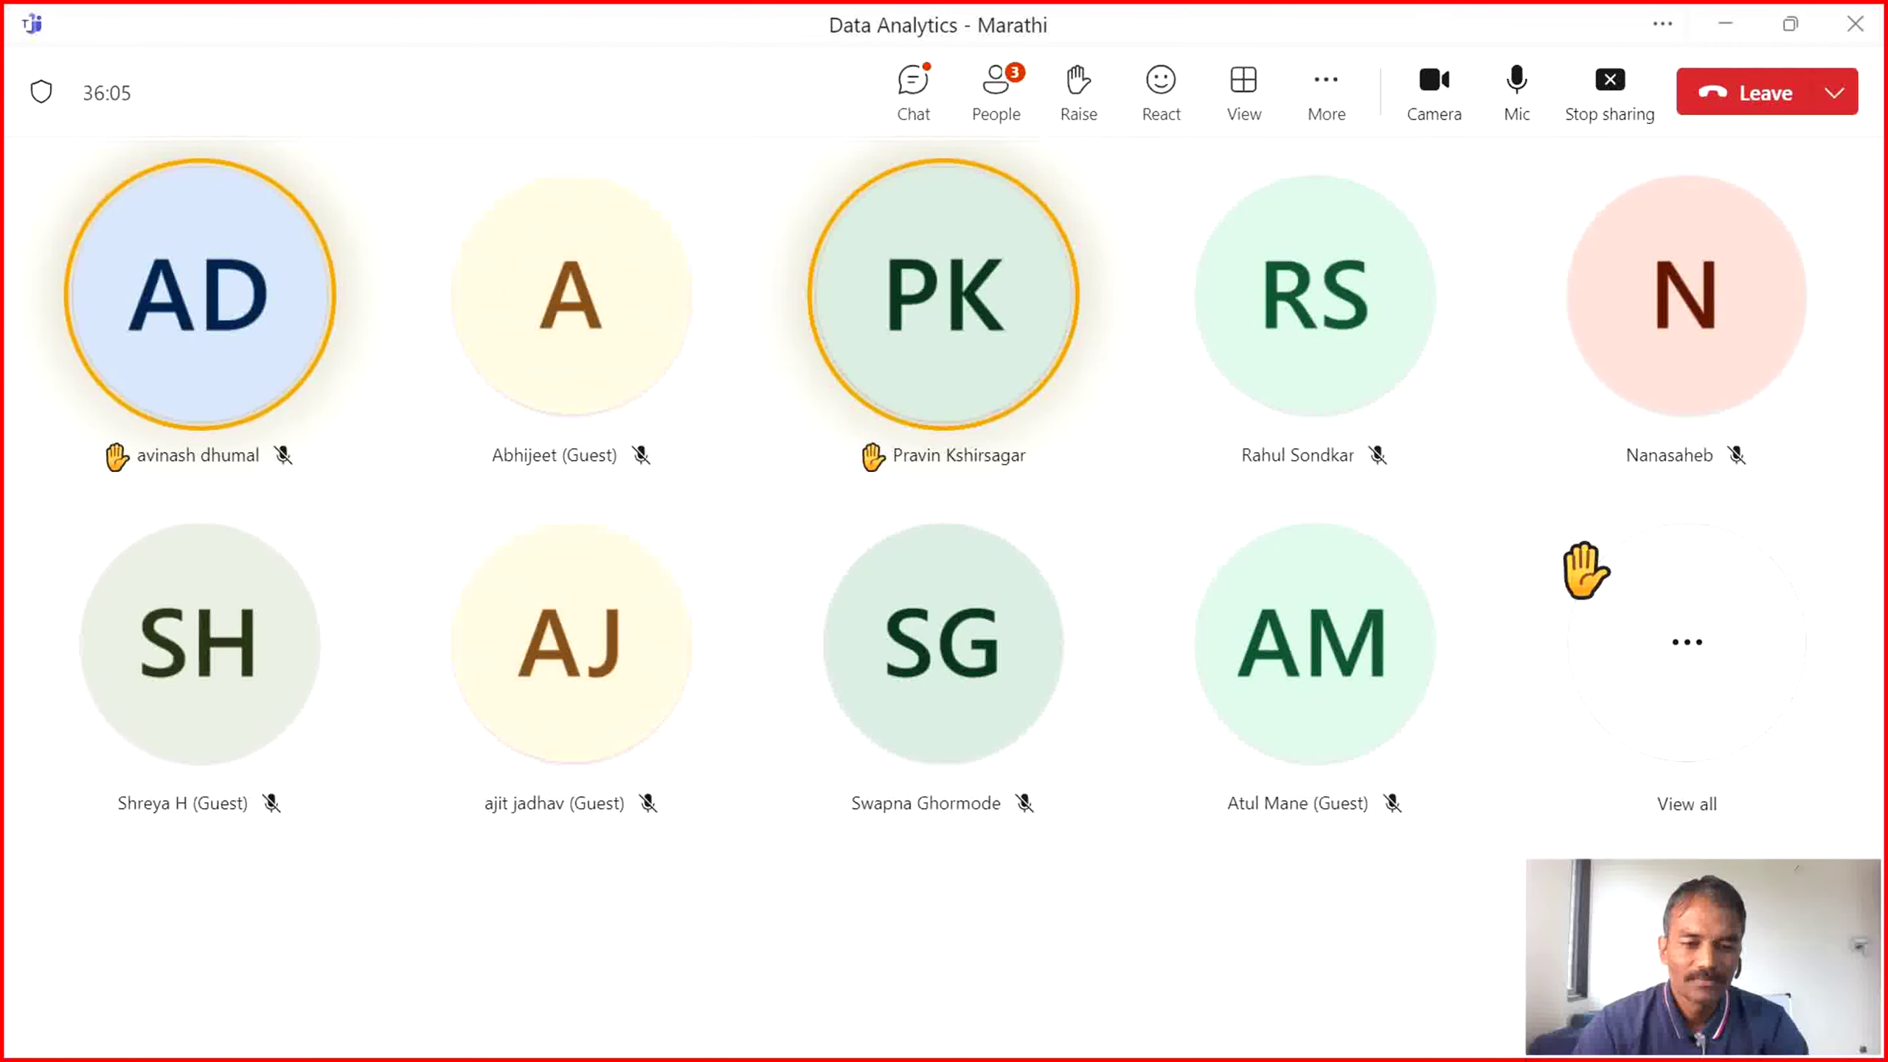
pyautogui.press('super')
pyautogui.click(1476, 1045)
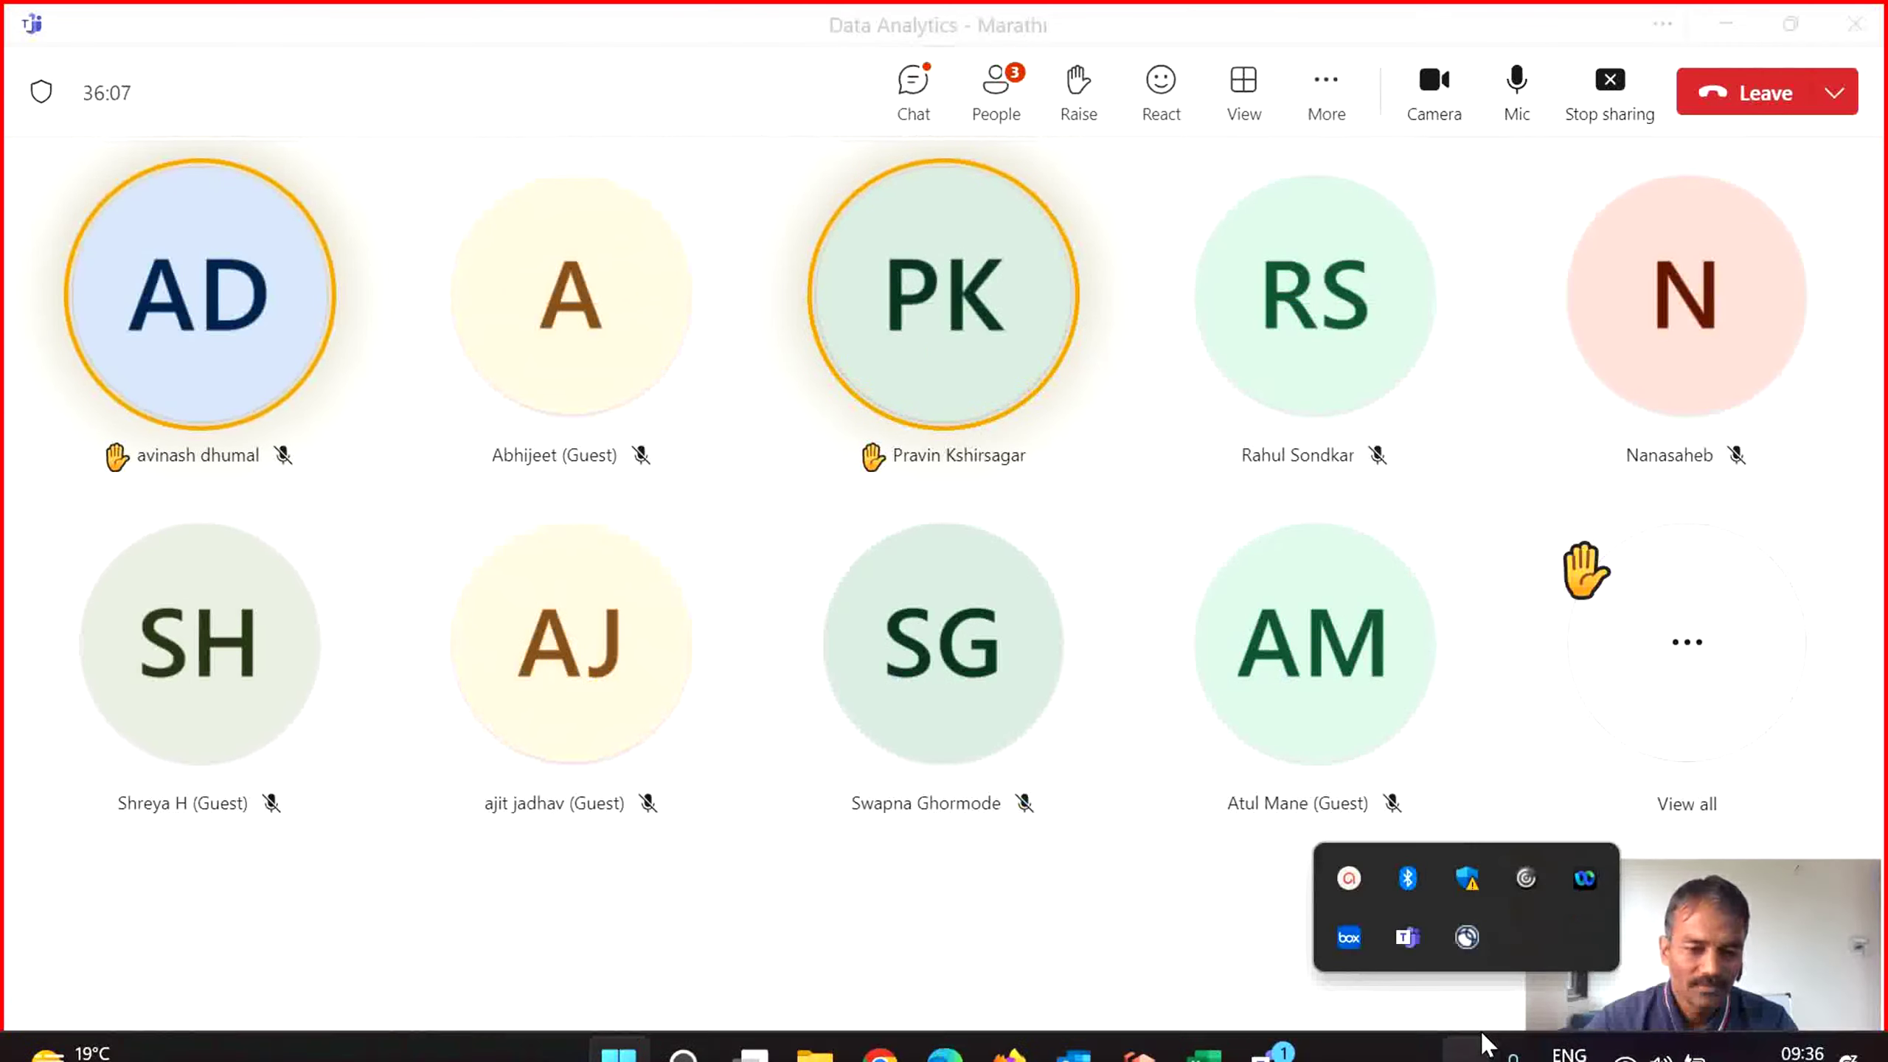
pyautogui.click(1363, 884)
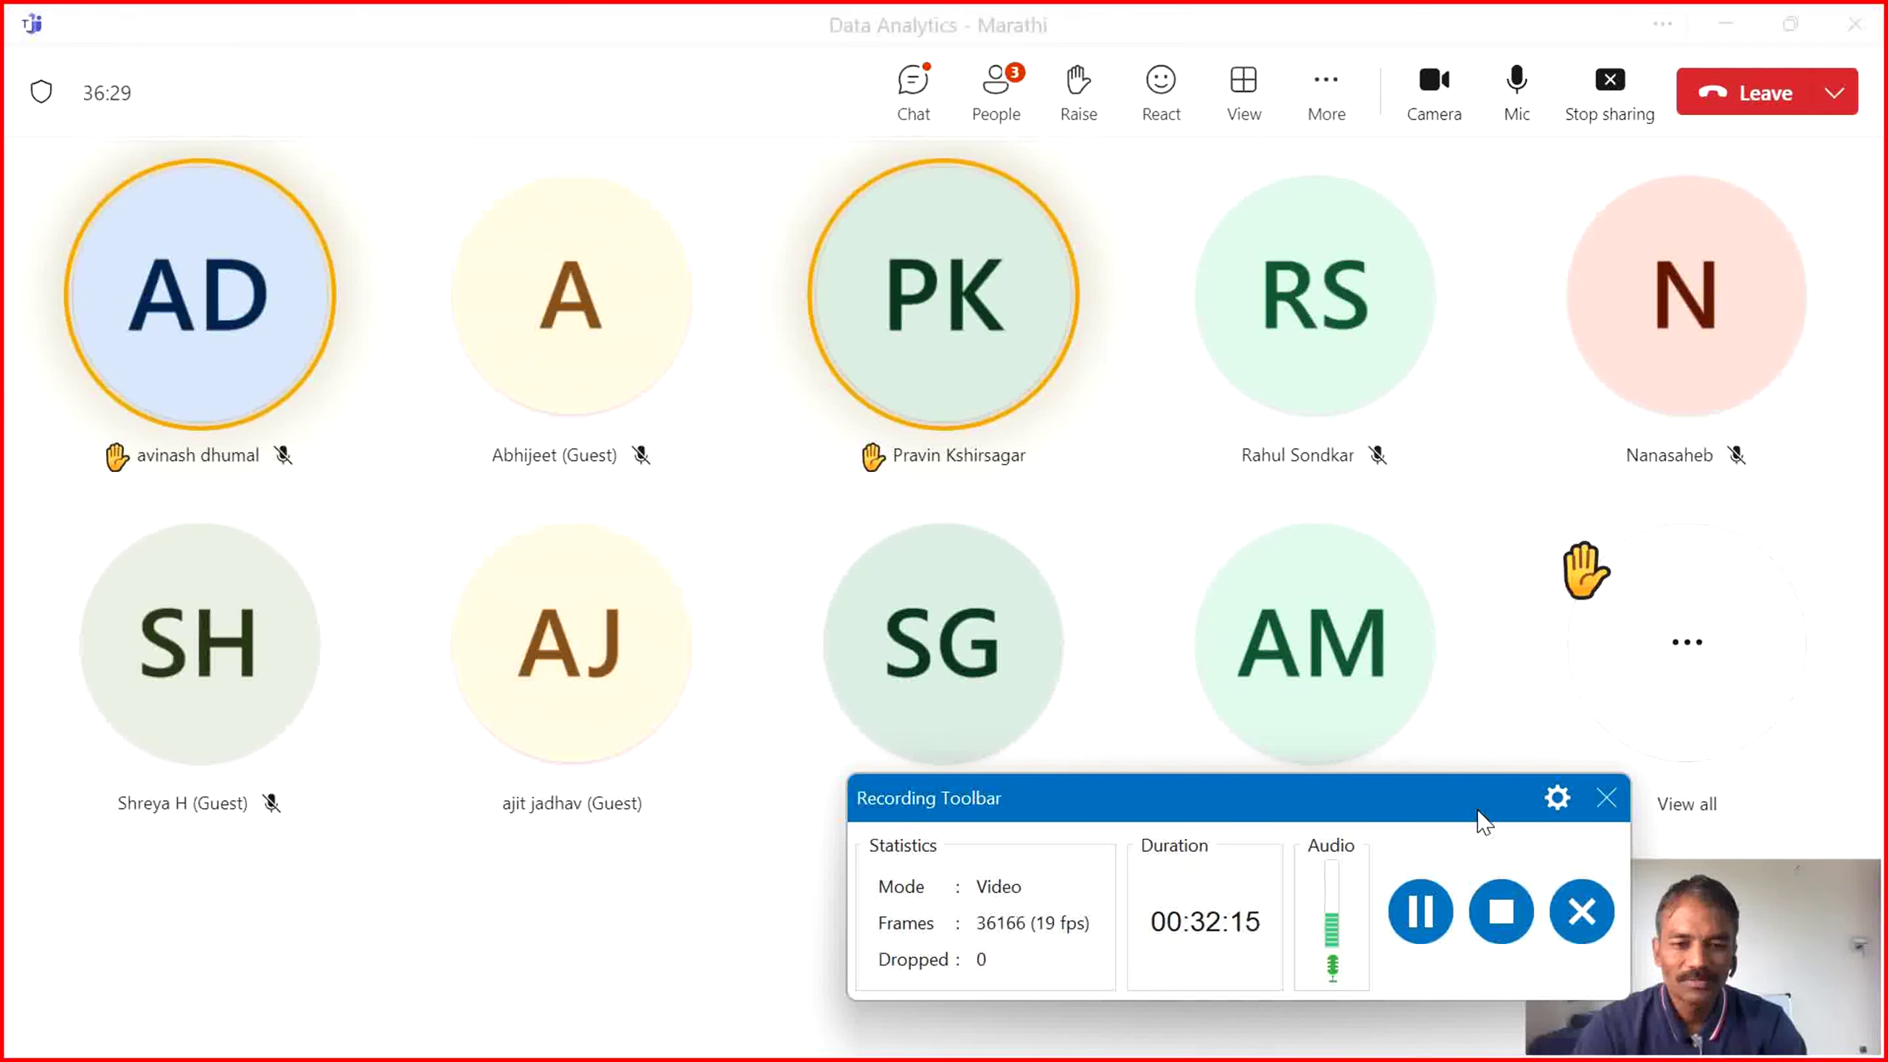
pyautogui.click(1502, 921)
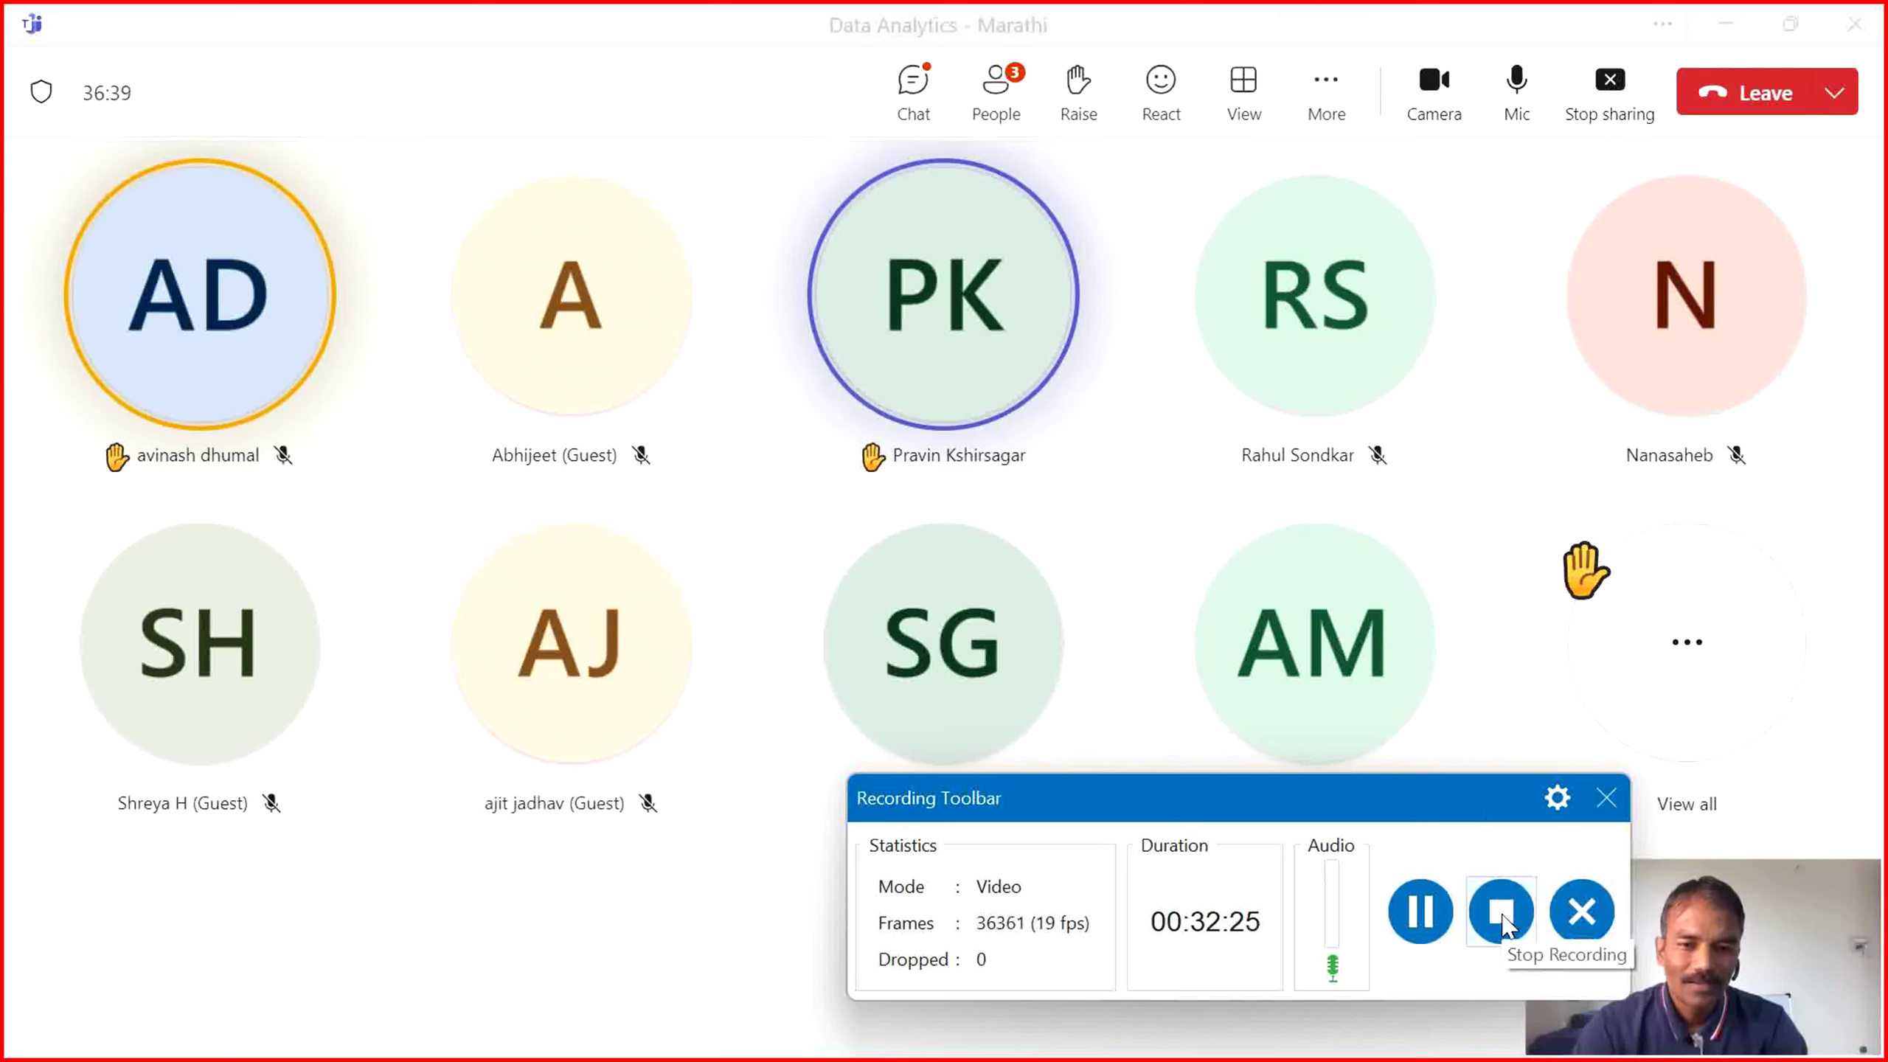
pyautogui.click(1200, 683)
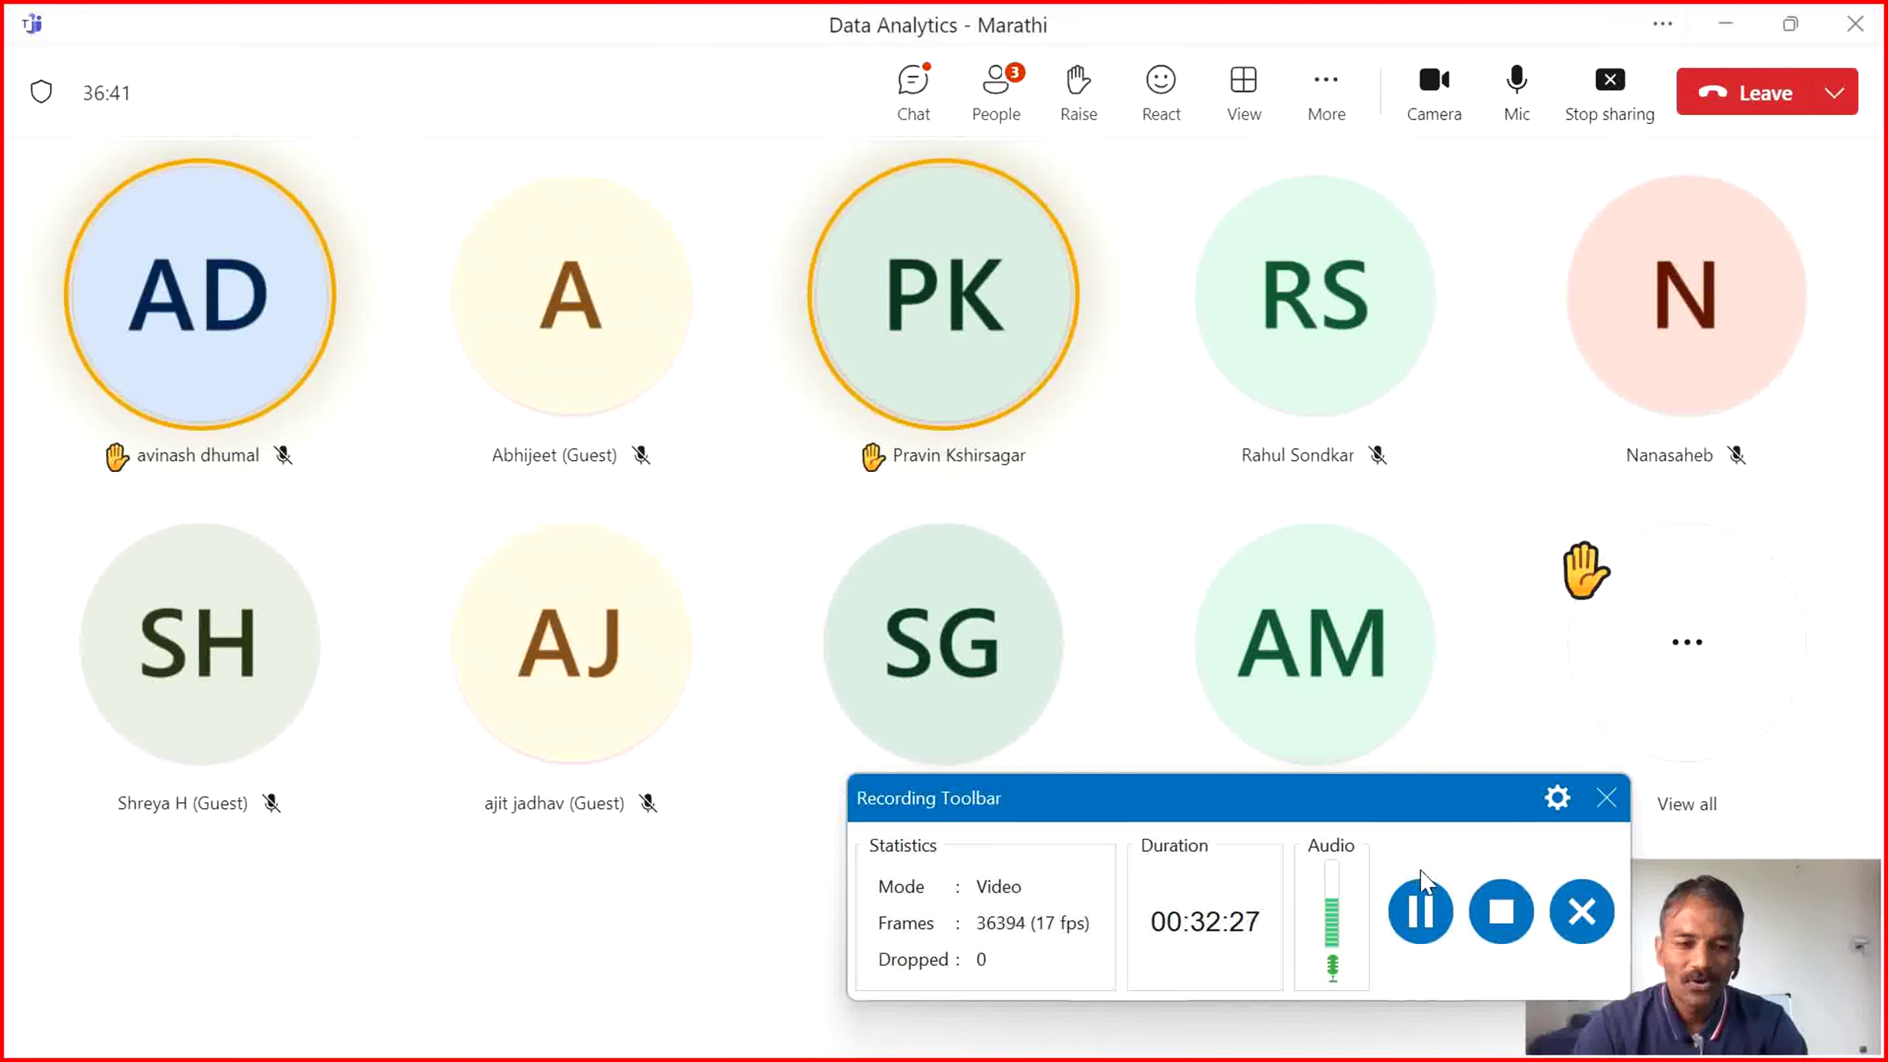
# Switch back to the Excel workbook and move the Recording Toolbar slightly aside over the VLOOKUP sheet
pyautogui.hotkey('alt', 'Tab')
pyautogui.press('Tab')
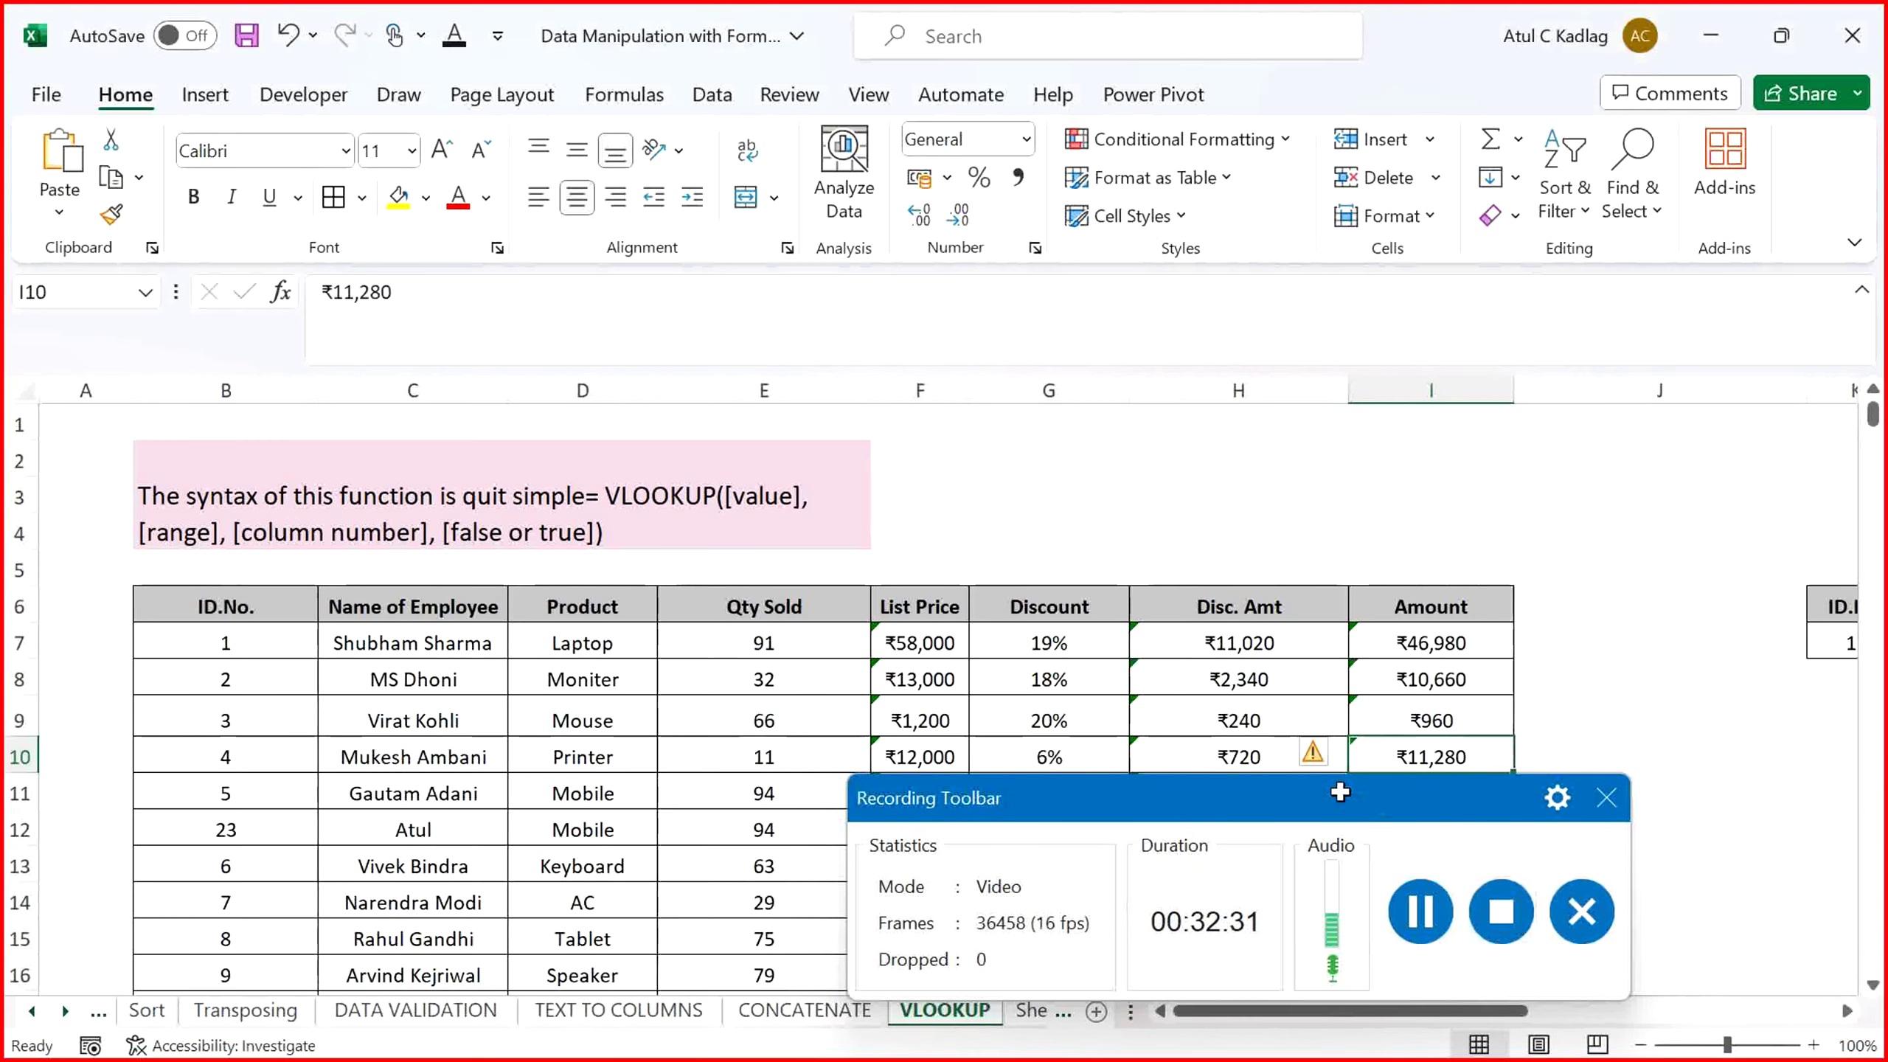
pyautogui.moveTo(1338, 790); pyautogui.dragTo(1435, 786)
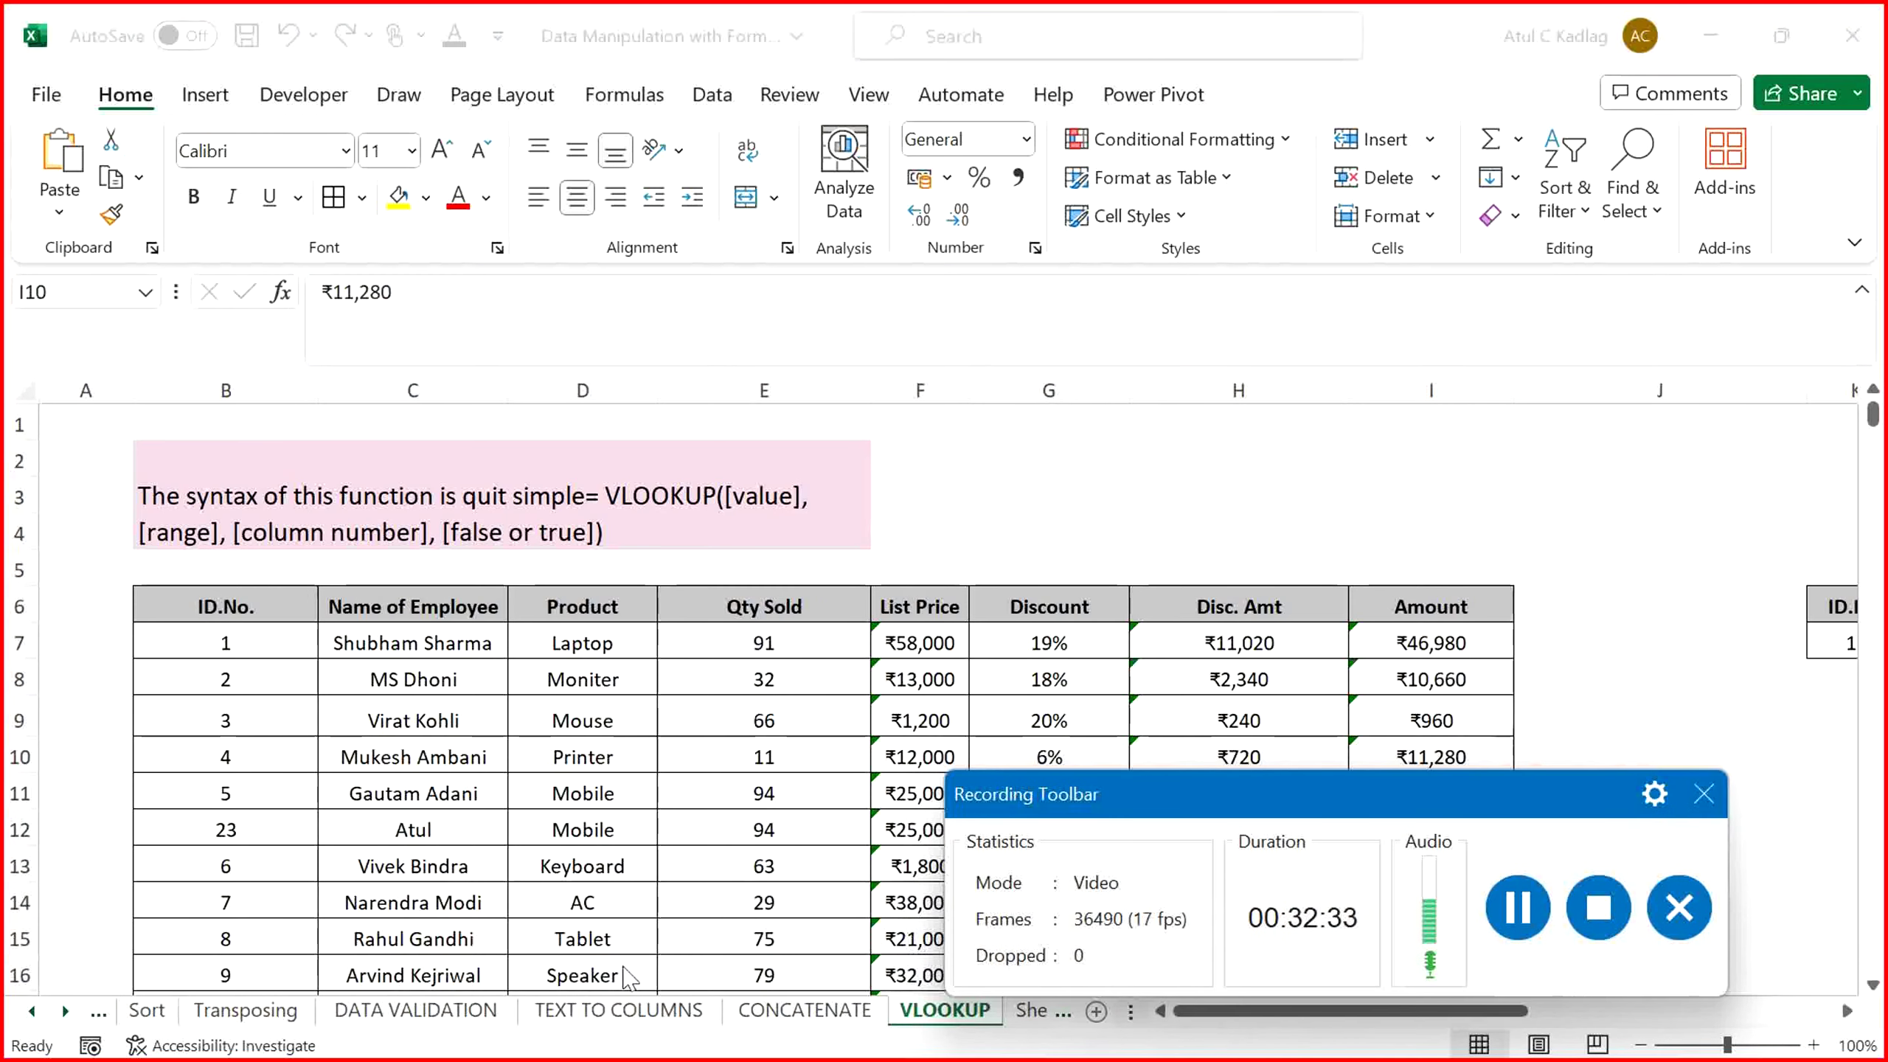